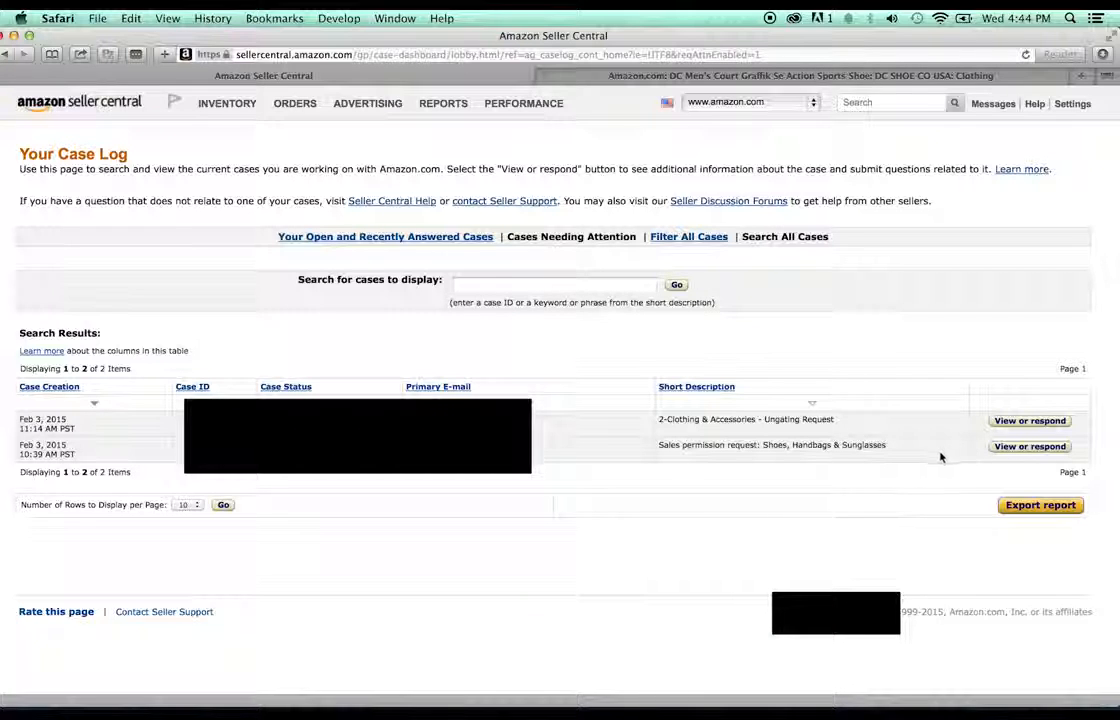
# - Open the Shoes, Handbags & Sunglasses permission case and scroll to its template link
pyautogui.click(1000, 446)
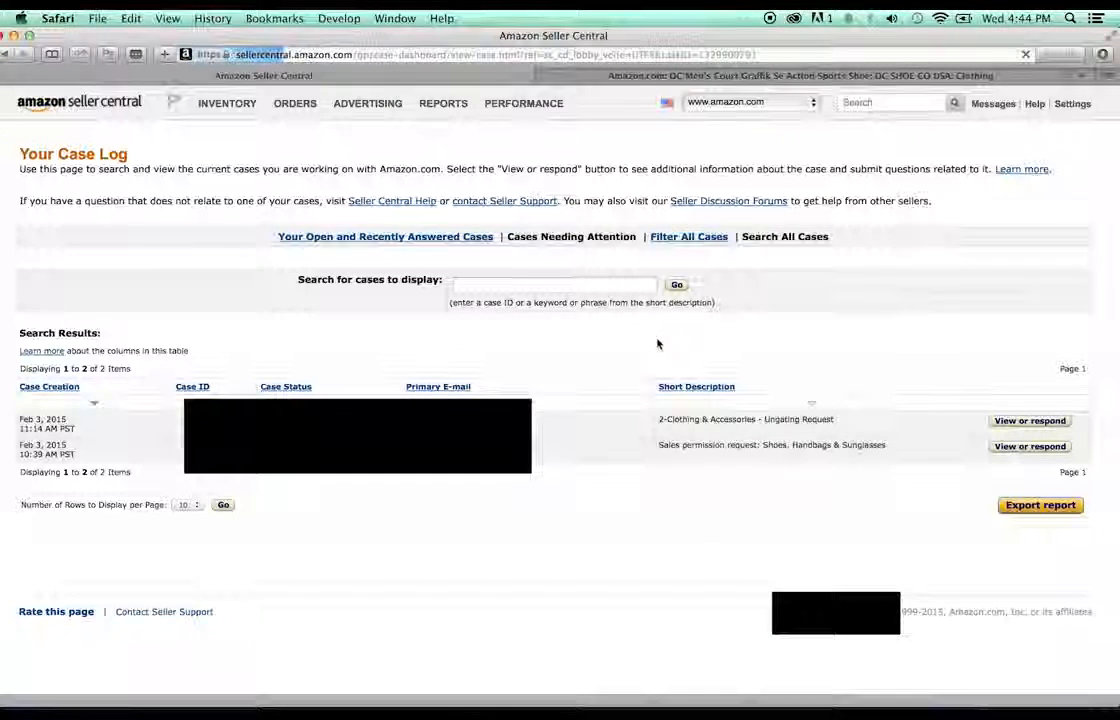
pyautogui.scroll(-3, 477, 311)
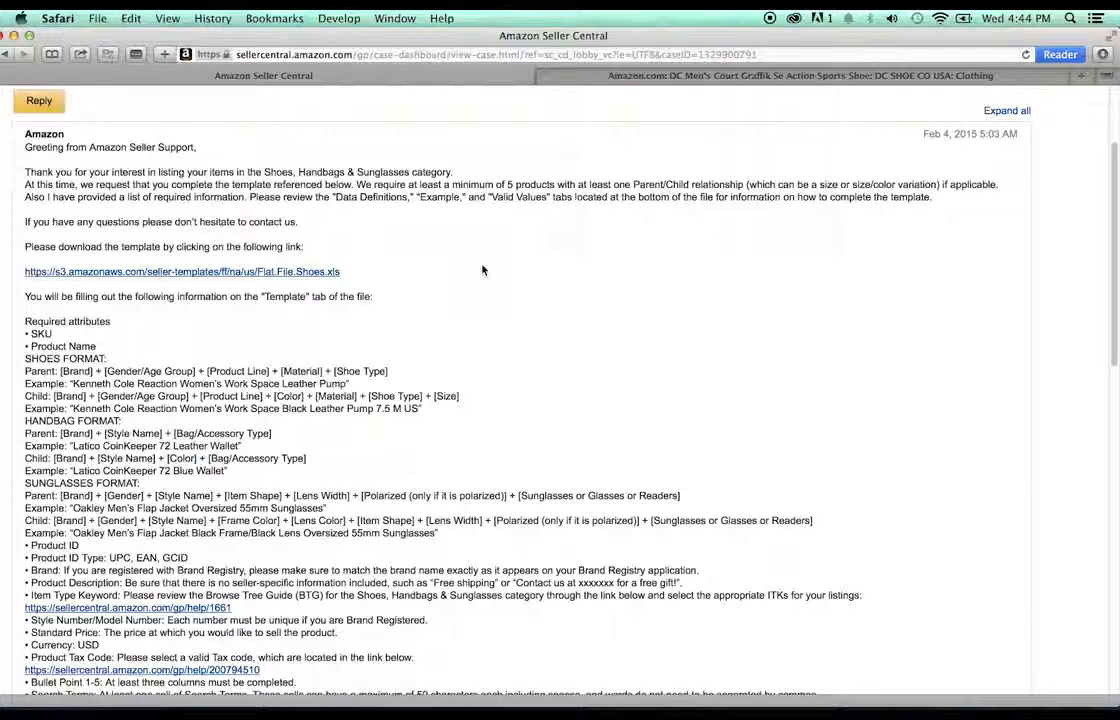
pyautogui.scroll(-5, 291, 357)
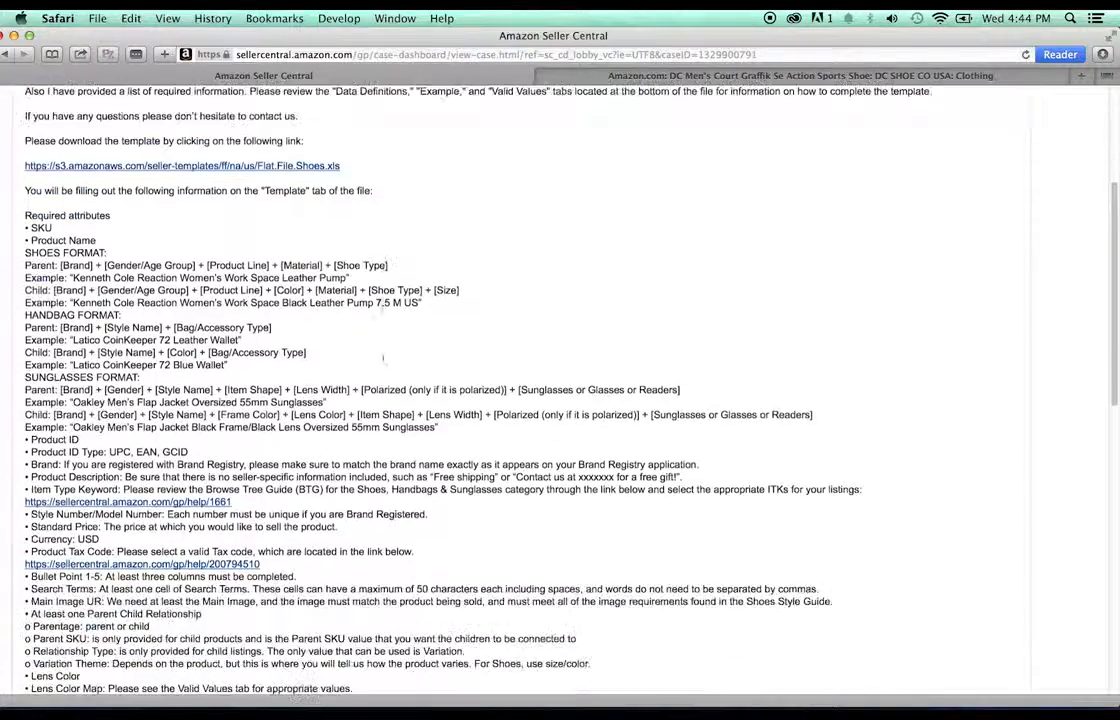
pyautogui.scroll(8, 383, 359)
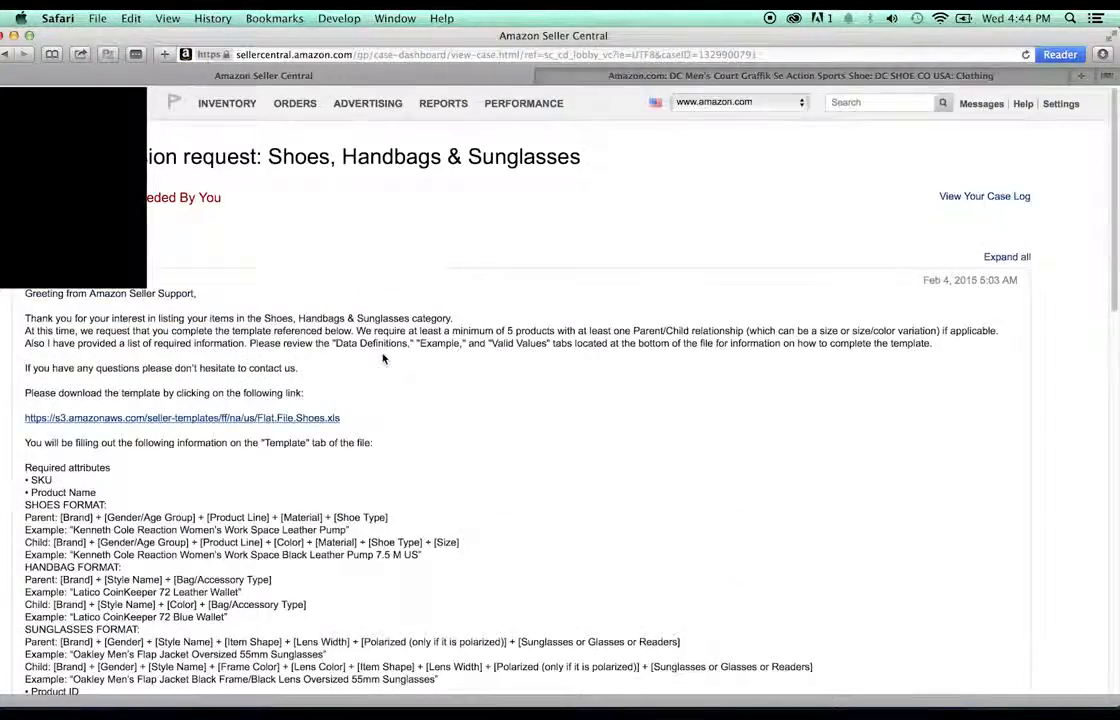
pyautogui.scroll(-2, 382, 357)
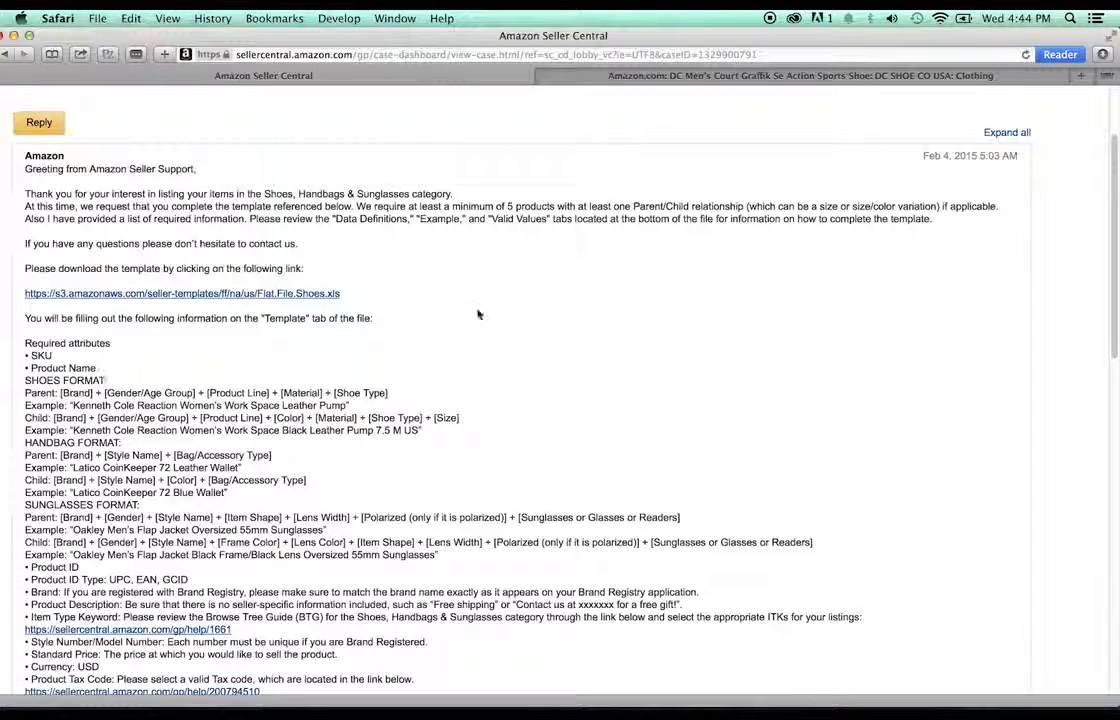
pyautogui.scroll(-1, 479, 314)
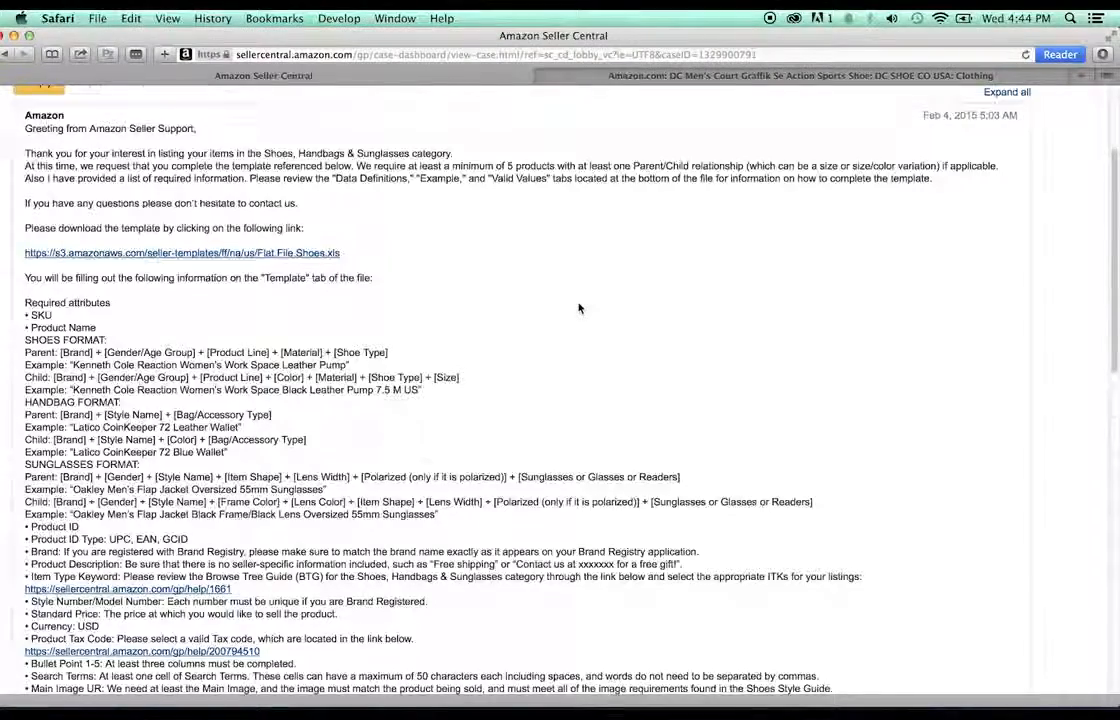
pyautogui.scroll(-3, 578, 308)
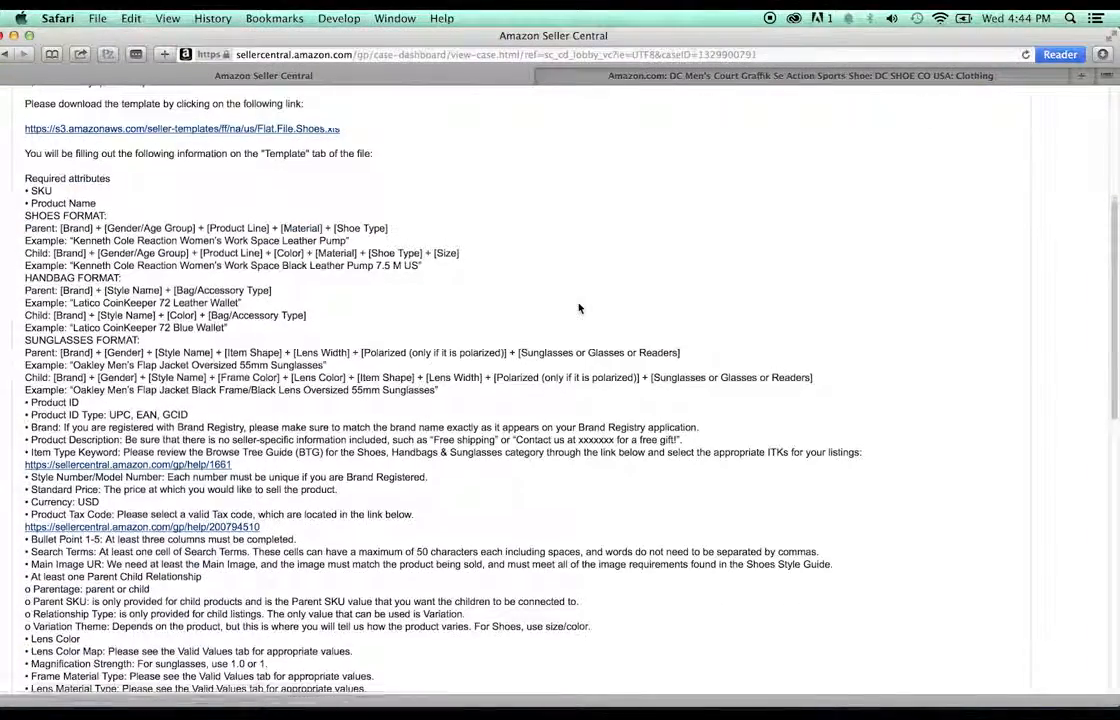
pyautogui.scroll(-3, 578, 308)
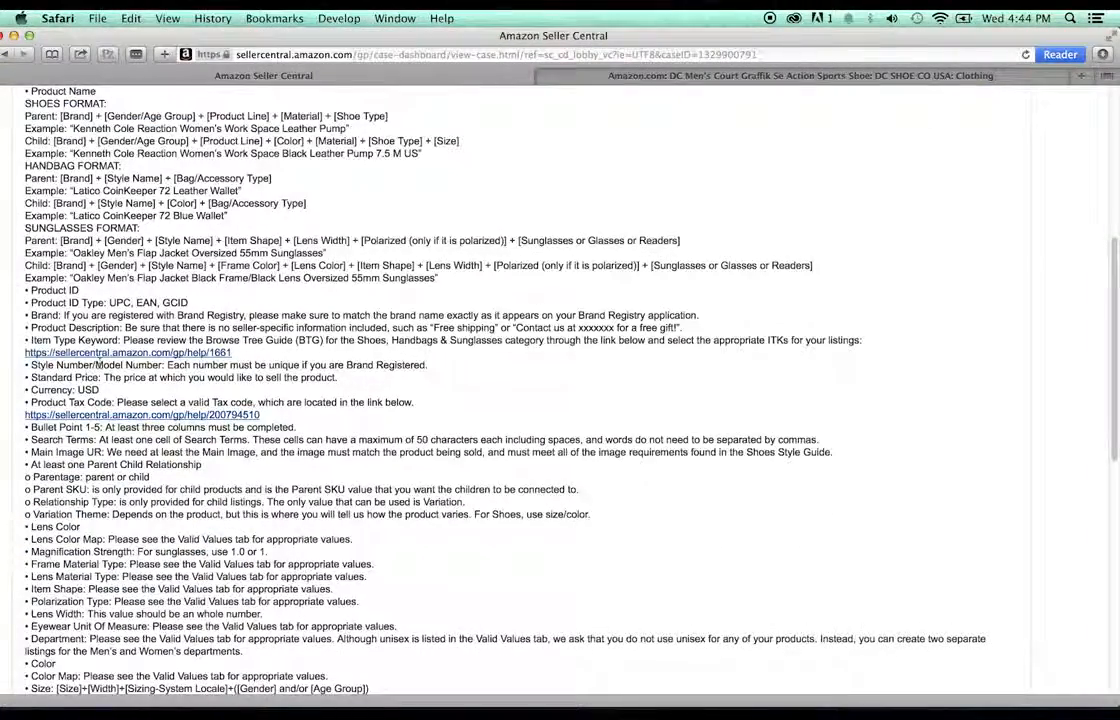
pyautogui.scroll(-3, 85, 462)
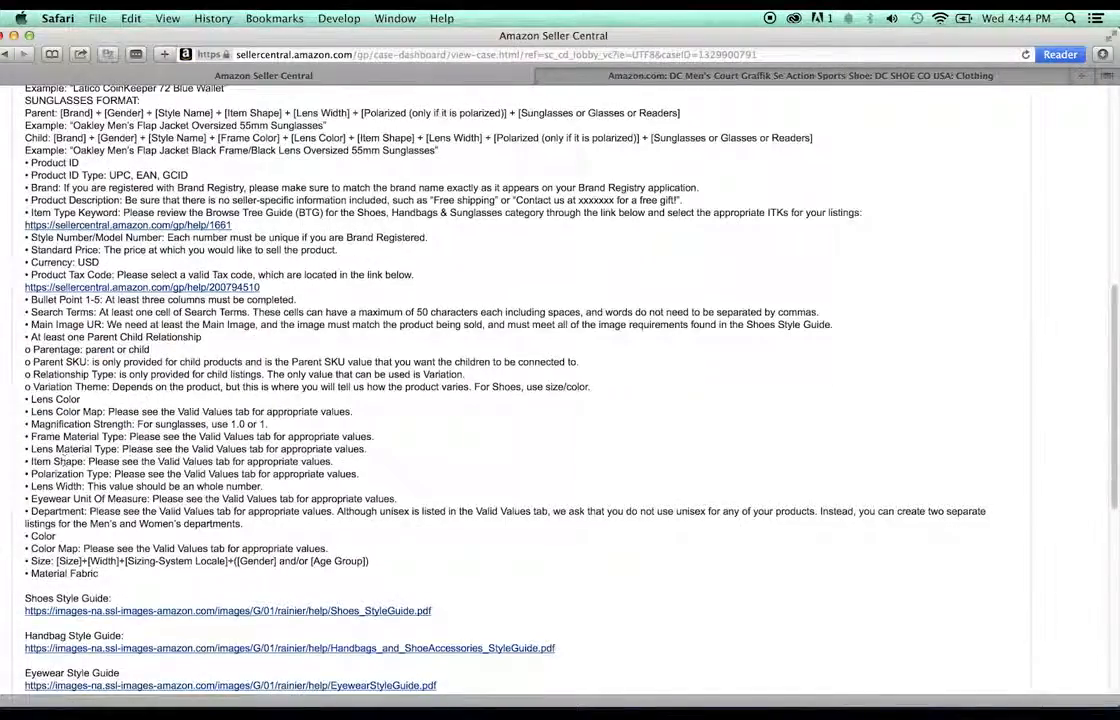
pyautogui.scroll(10, 246, 468)
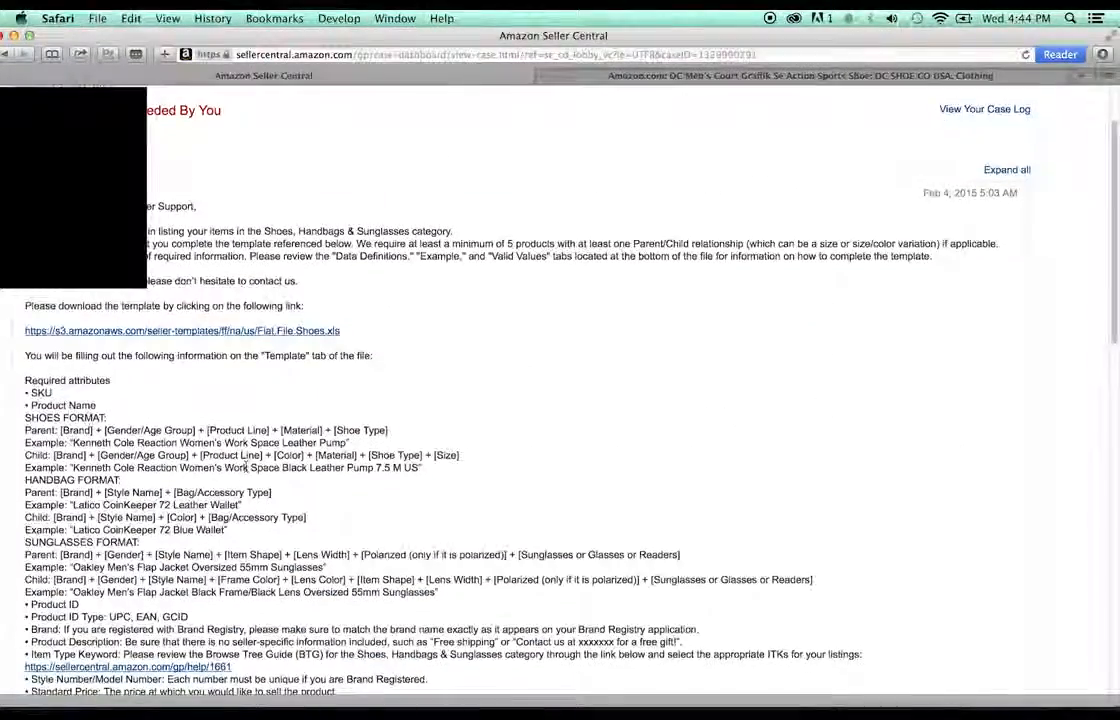
# - Download the linked Flat.File.Shoes.xls template to the Desktop and move the browser aside
pyautogui.rightClick(236, 418)
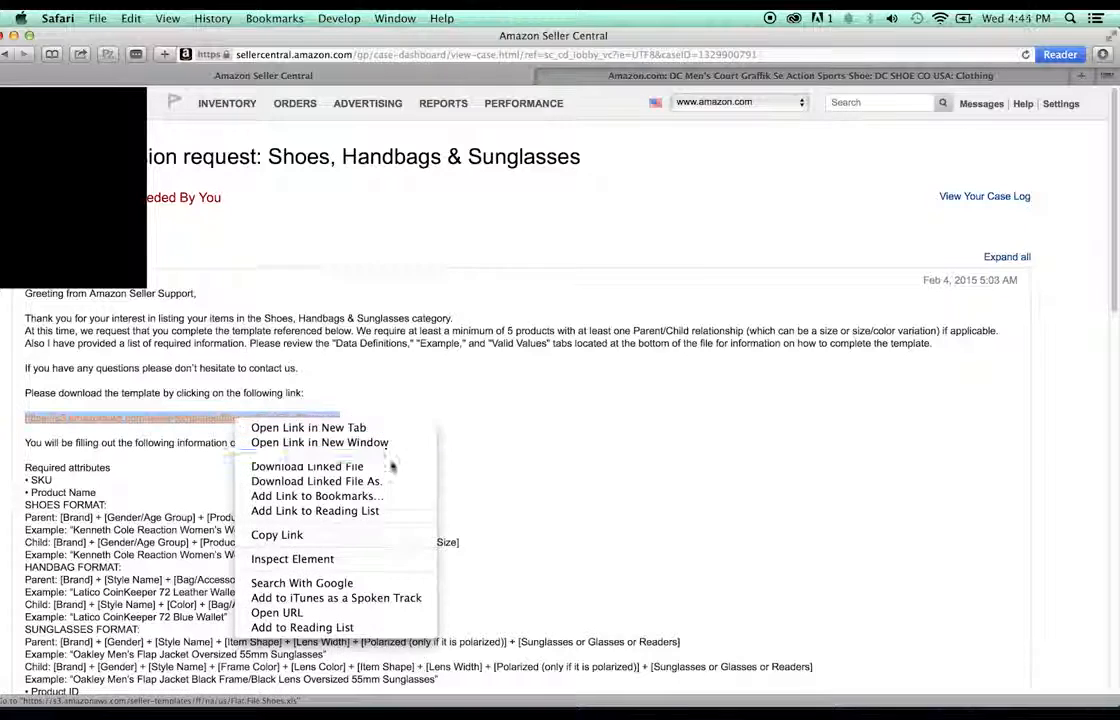
pyautogui.click(316, 481)
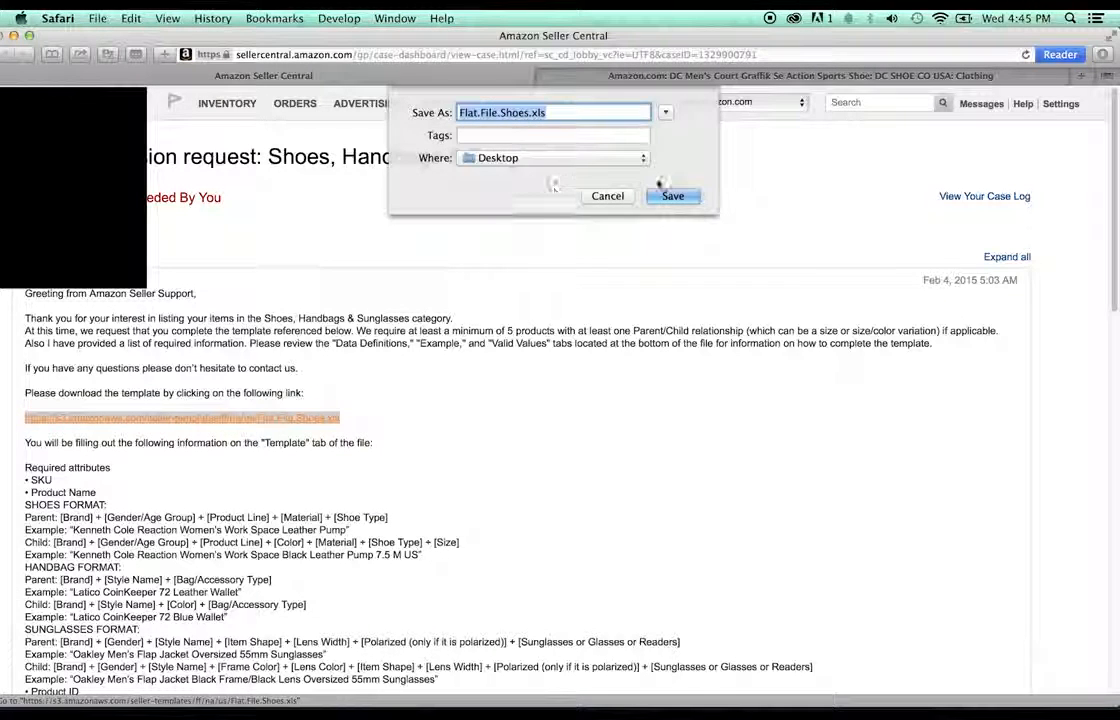
pyautogui.click(669, 194)
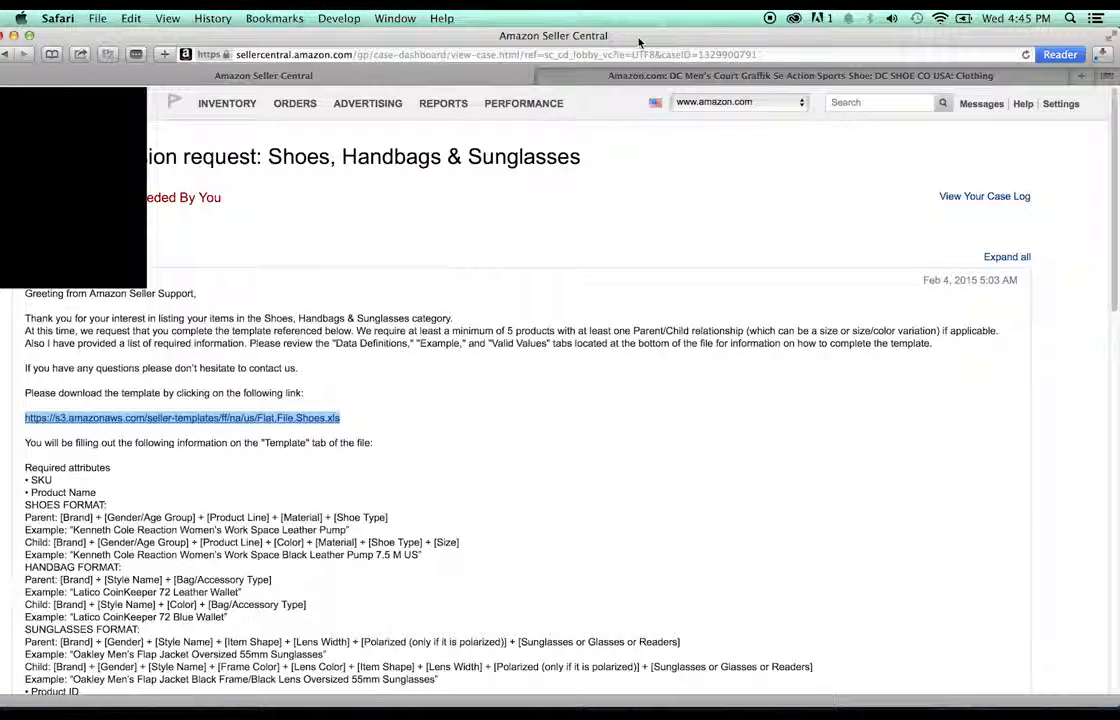
pyautogui.moveTo(638, 42); pyautogui.dragTo(646, 98)
pyautogui.click(650, 71)
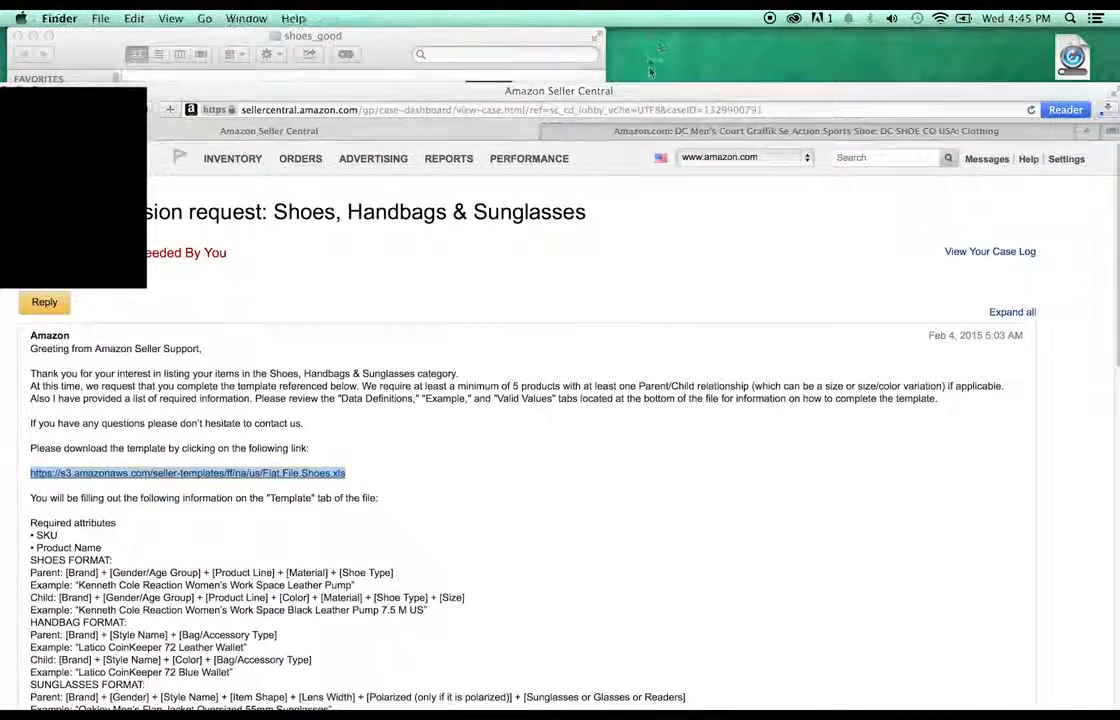
# - Rearrange the clarksred.png and dcblack.png icons beside bluenike.png in the shoes_good folder
pyautogui.click(515, 40)
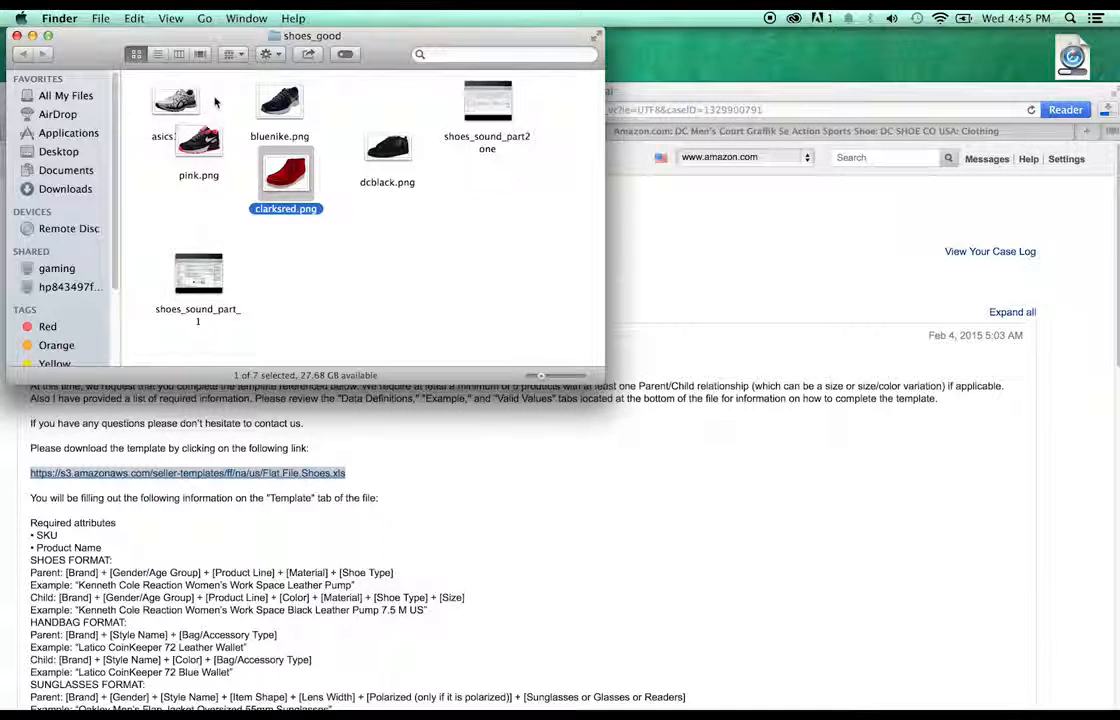
pyautogui.click(400, 220)
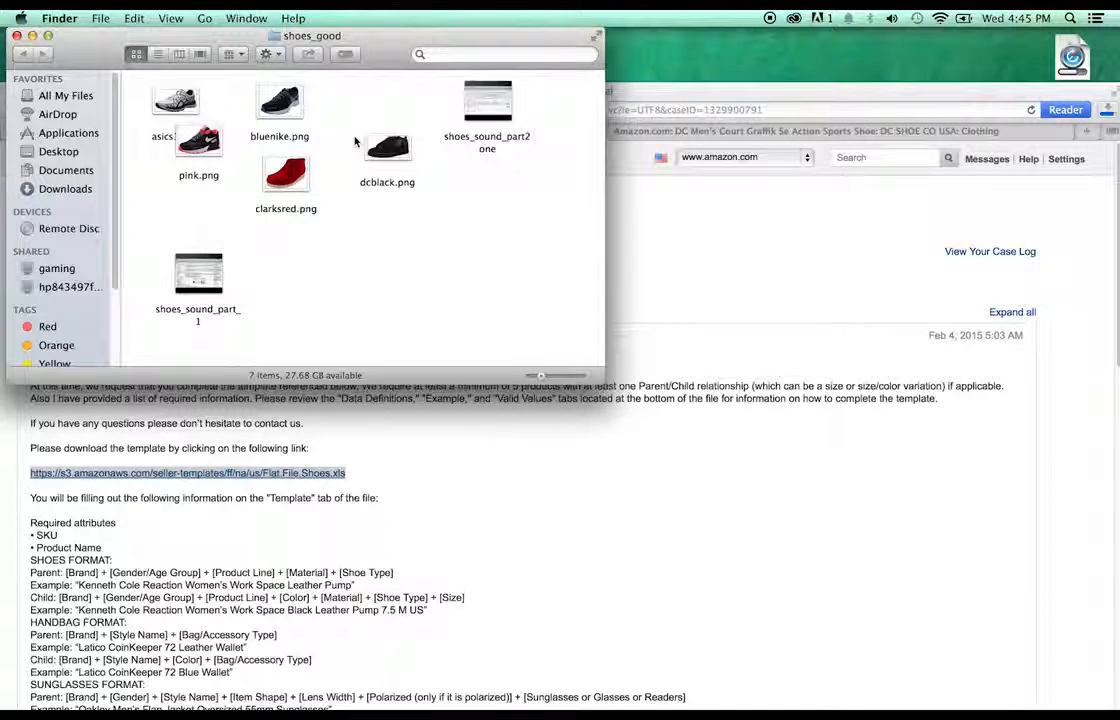
pyautogui.moveTo(287, 175); pyautogui.dragTo(437, 185)
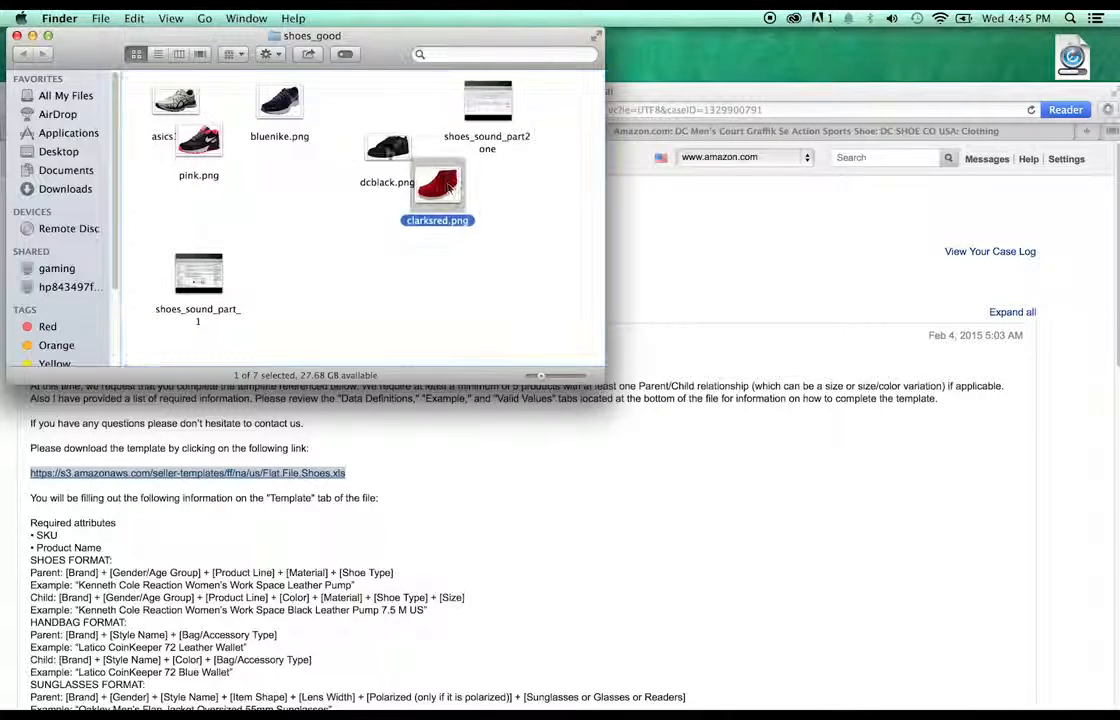
pyautogui.click(318, 176)
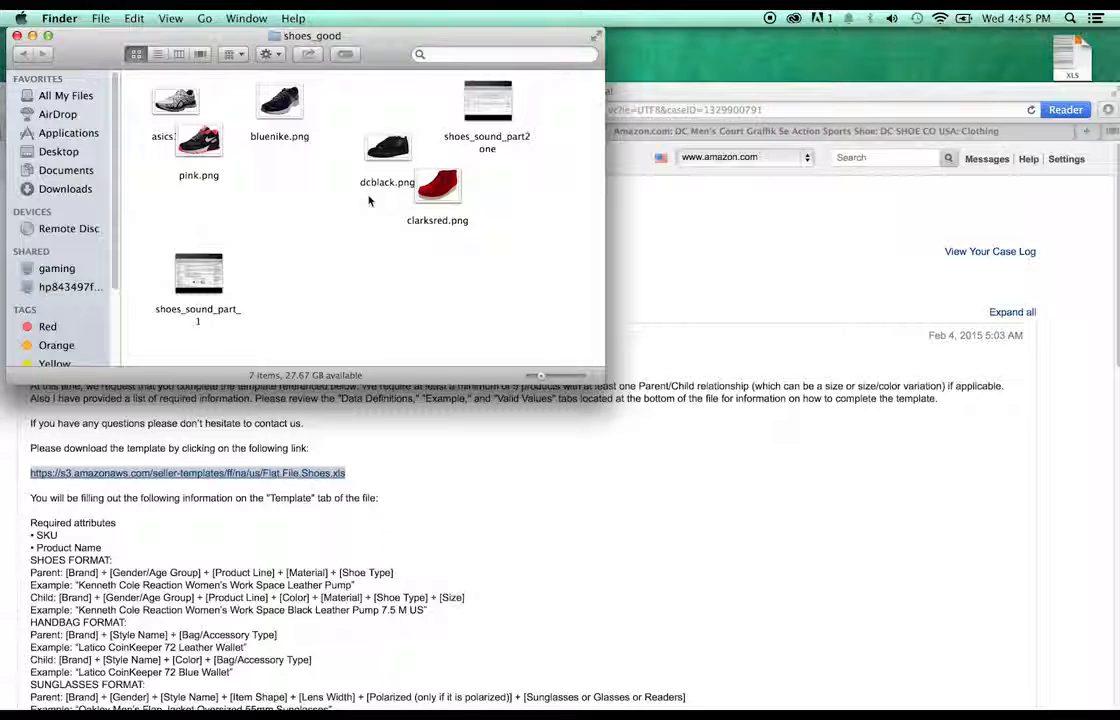
pyautogui.moveTo(363, 167); pyautogui.dragTo(318, 196)
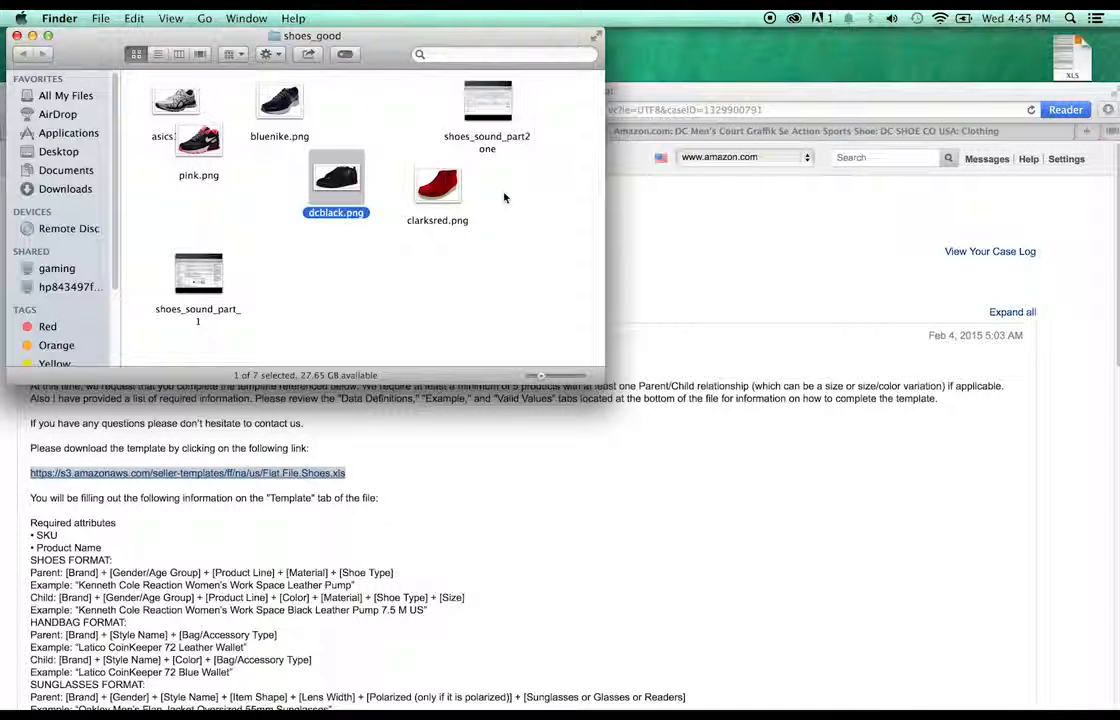
pyautogui.moveTo(338, 185); pyautogui.dragTo(366, 206)
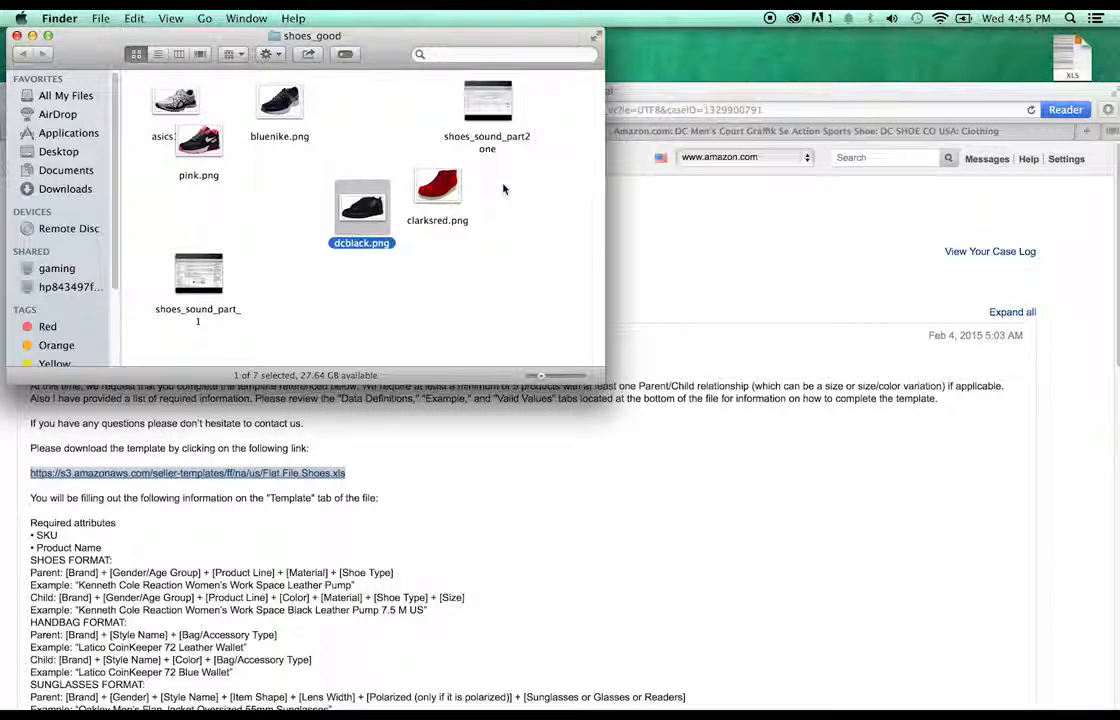
pyautogui.moveTo(362, 215); pyautogui.dragTo(326, 208)
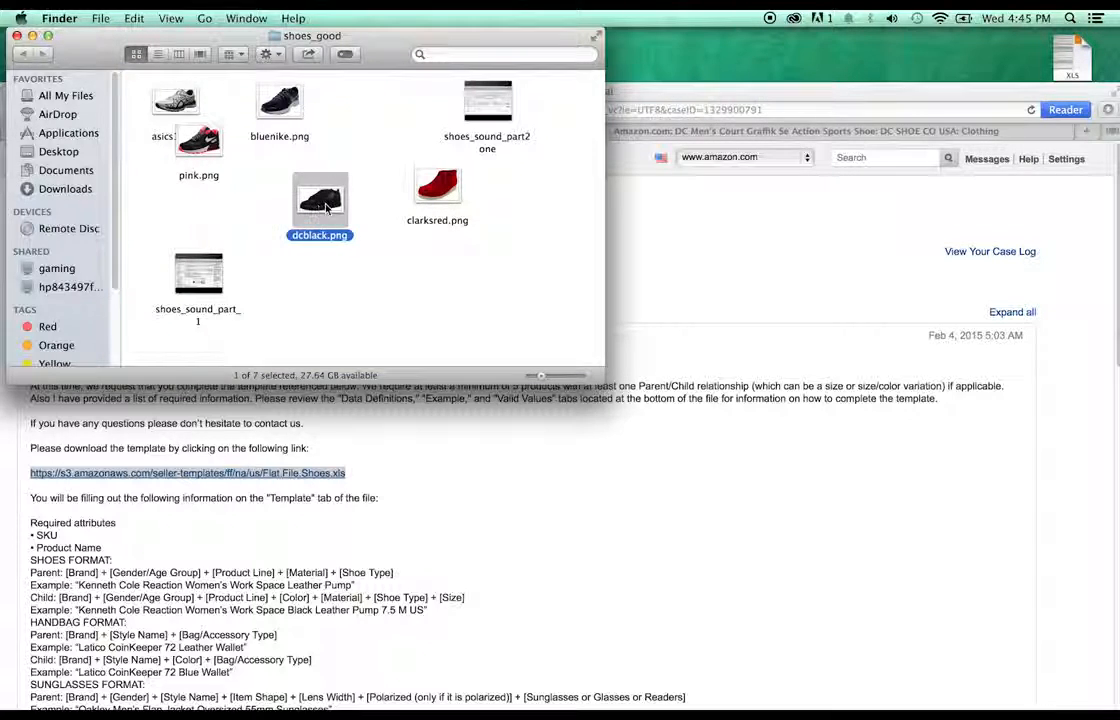
pyautogui.click(512, 200)
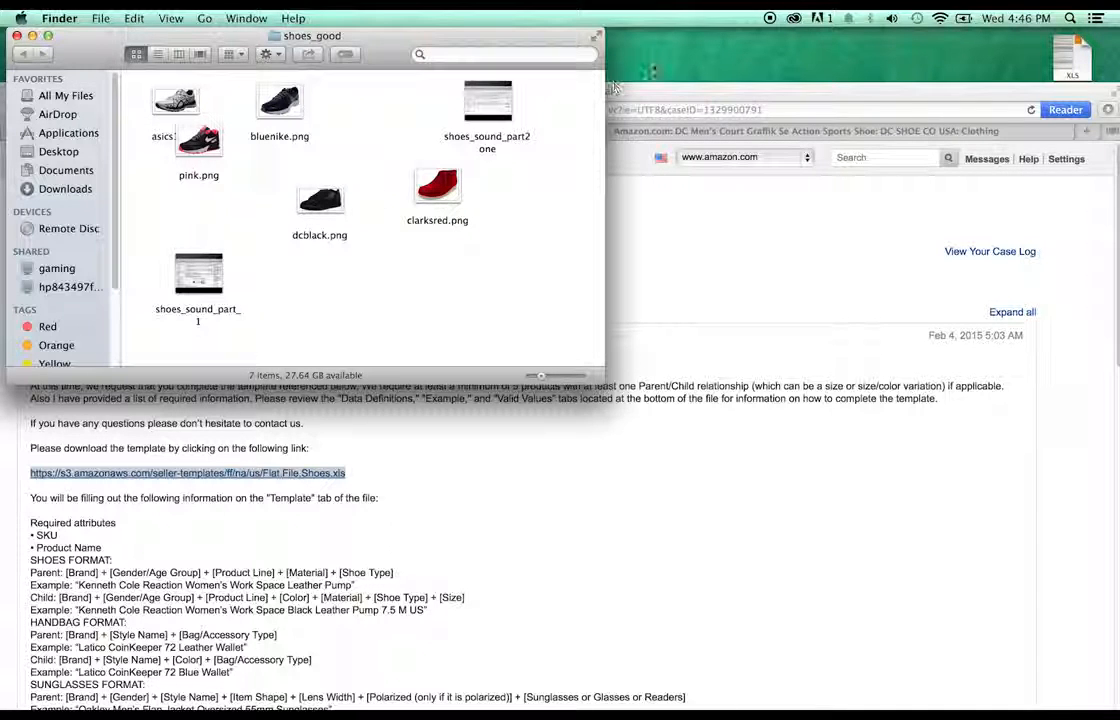
# - Select Flat.File.Shoes.xls on the desktop and bring the Seller Central browser window back up
pyautogui.click(1070, 62)
pyautogui.moveTo(1028, 90); pyautogui.dragTo(1027, 120)
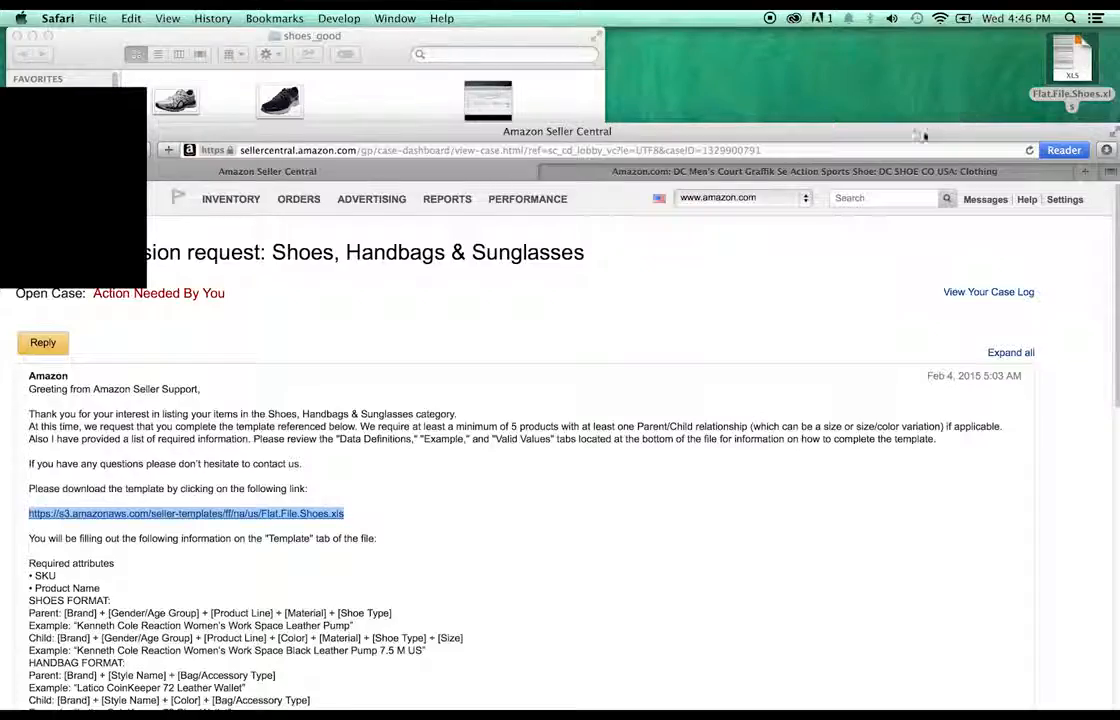
pyautogui.moveTo(924, 132); pyautogui.dragTo(934, 96)
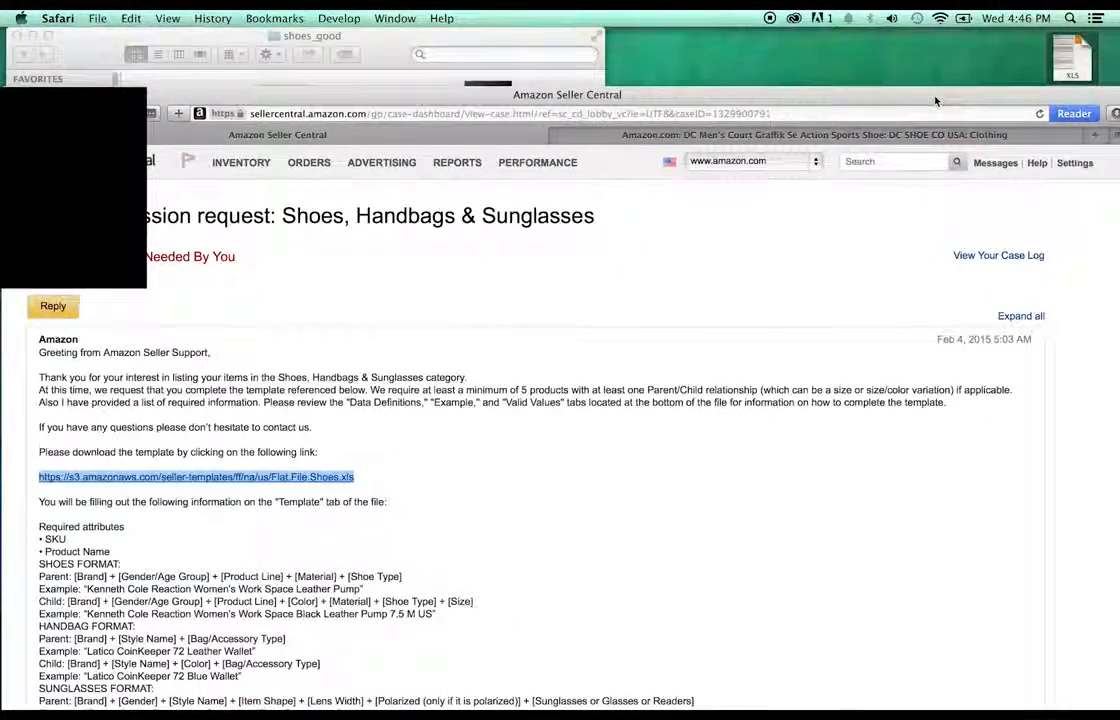
# - Compare the DC Court Graffik product page against the dcblack.png photo in shoes_good
pyautogui.click(742, 131)
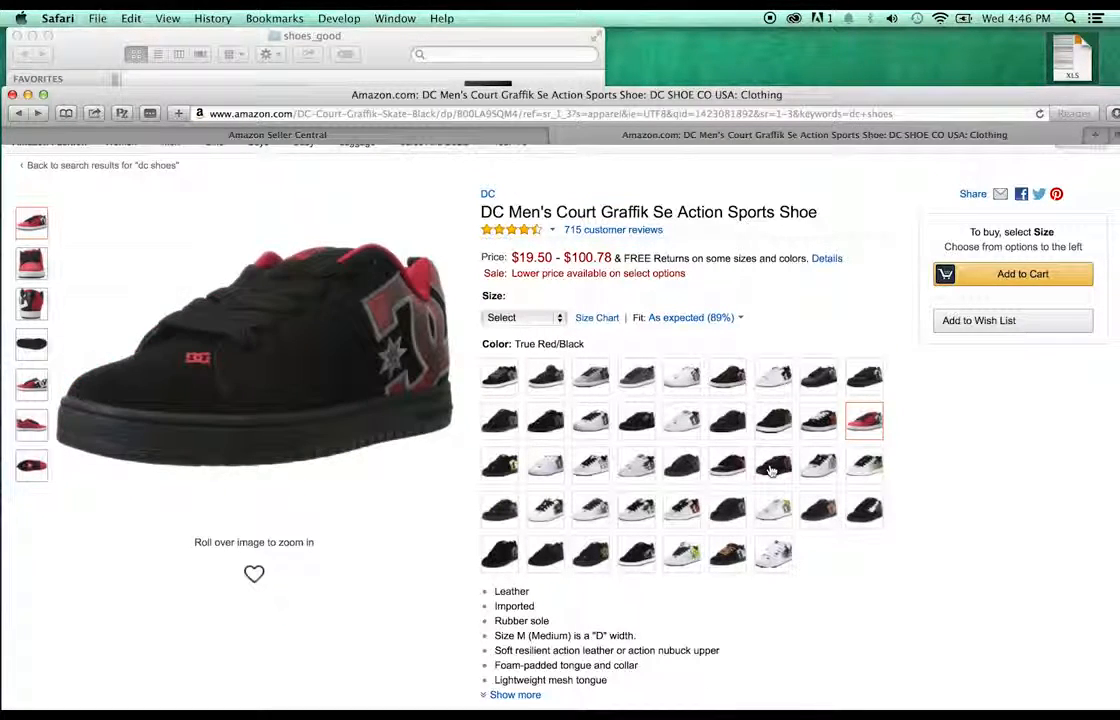
pyautogui.click(772, 470)
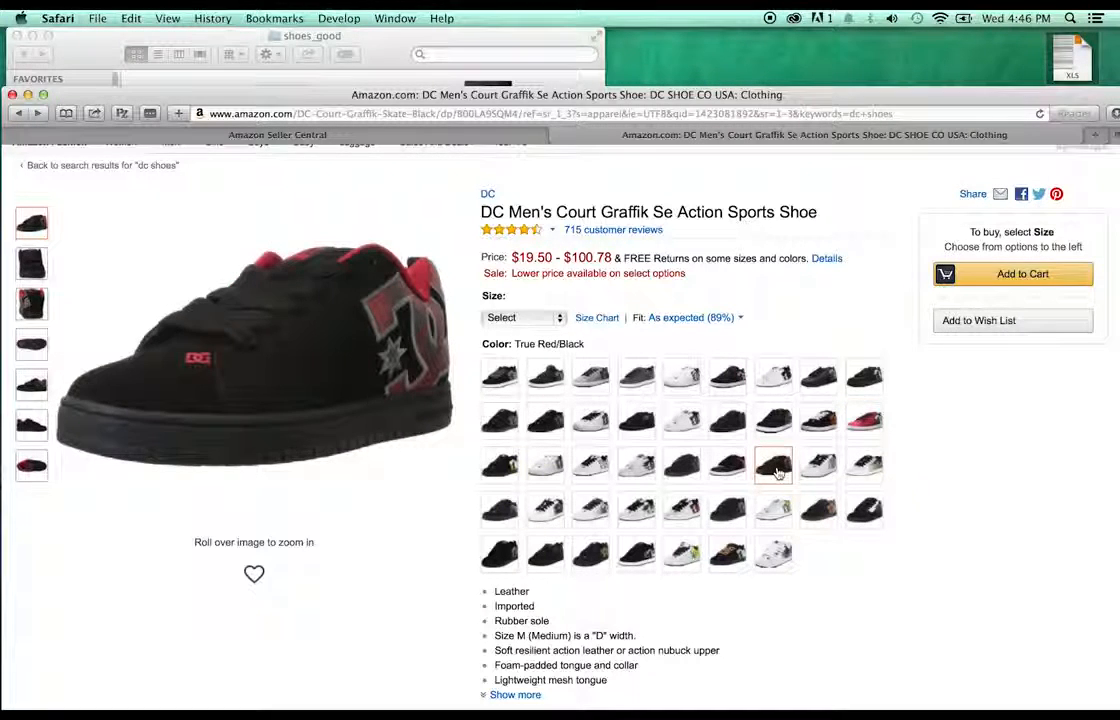
pyautogui.click(425, 50)
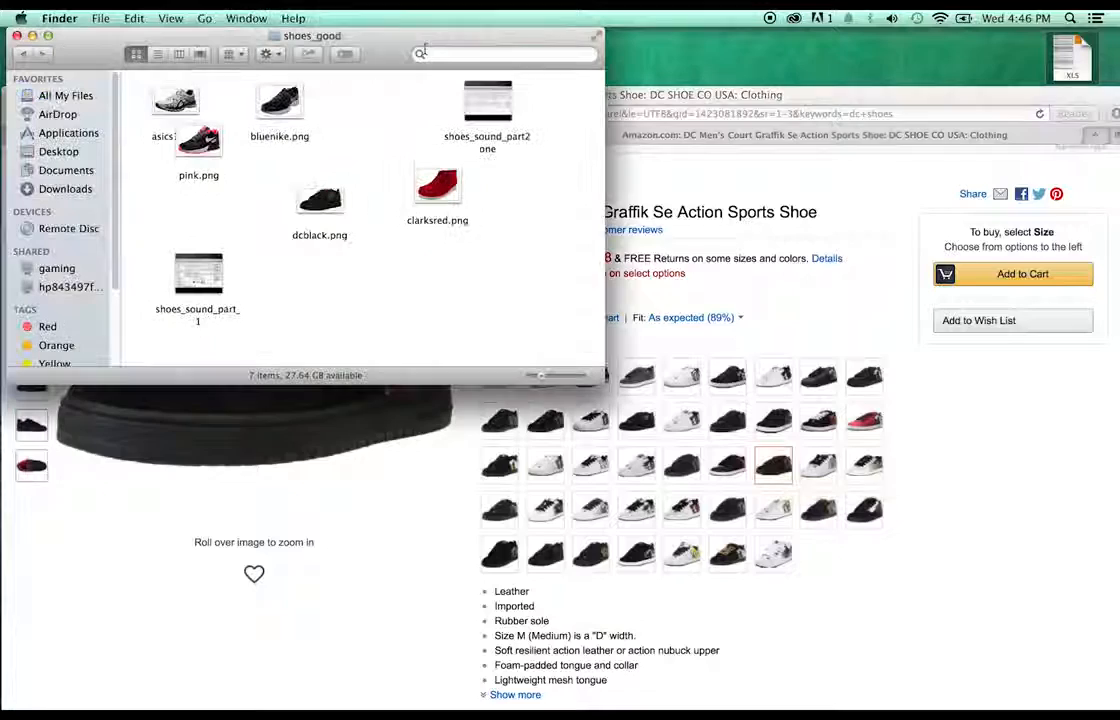
pyautogui.moveTo(326, 202); pyautogui.dragTo(360, 207)
pyautogui.doubleClick(360, 207)
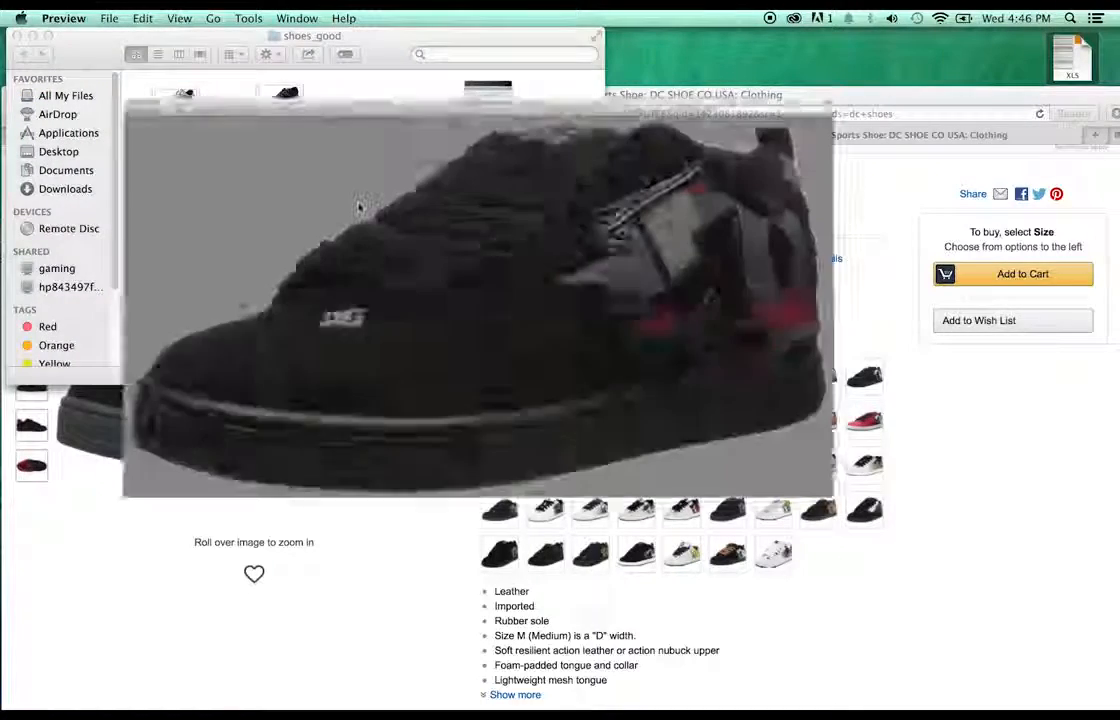
pyautogui.click(13, 38)
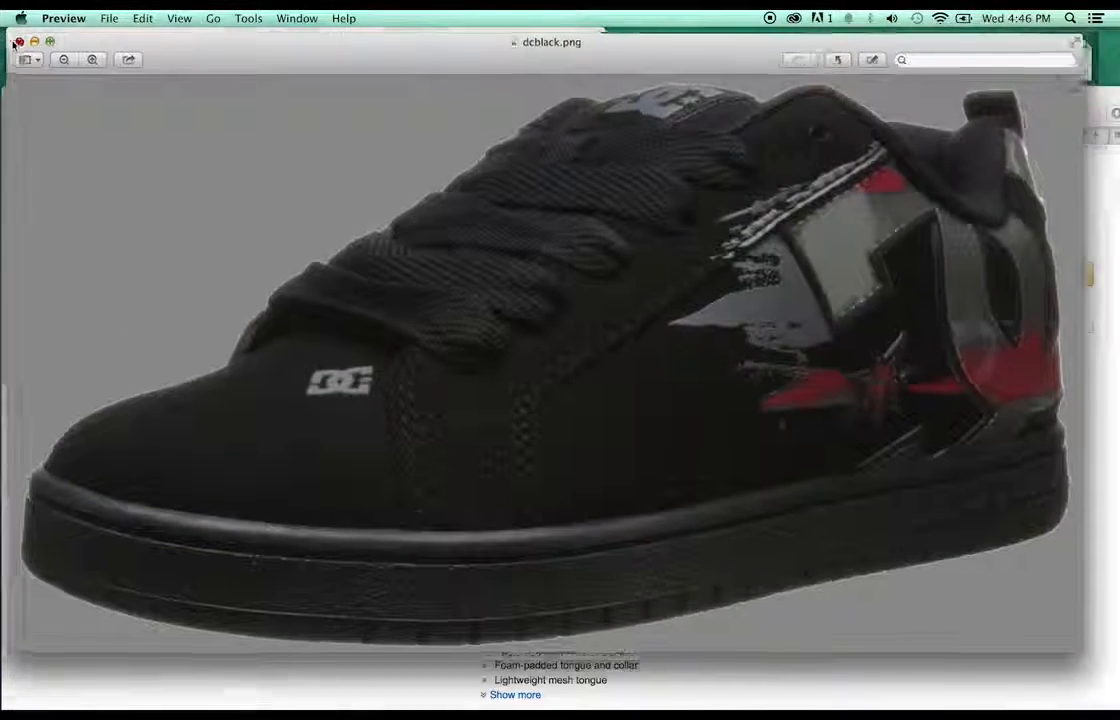
# - Try the DC shoe colours, ending on White/Black/Blue
pyautogui.click(712, 147)
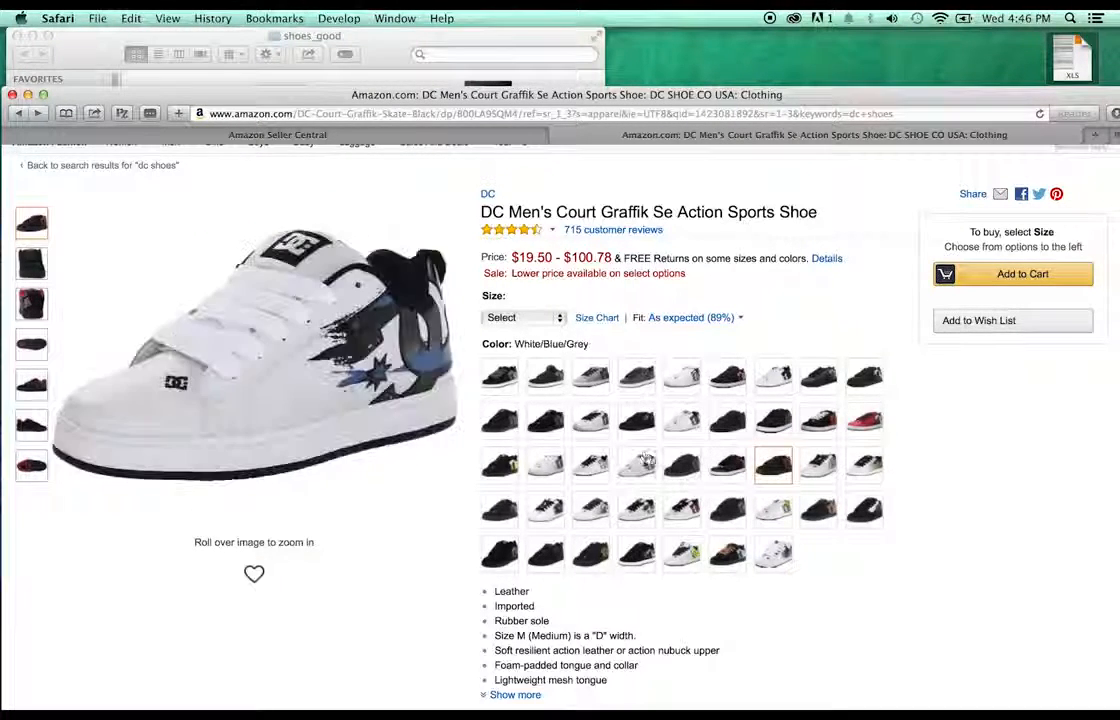
pyautogui.click(636, 424)
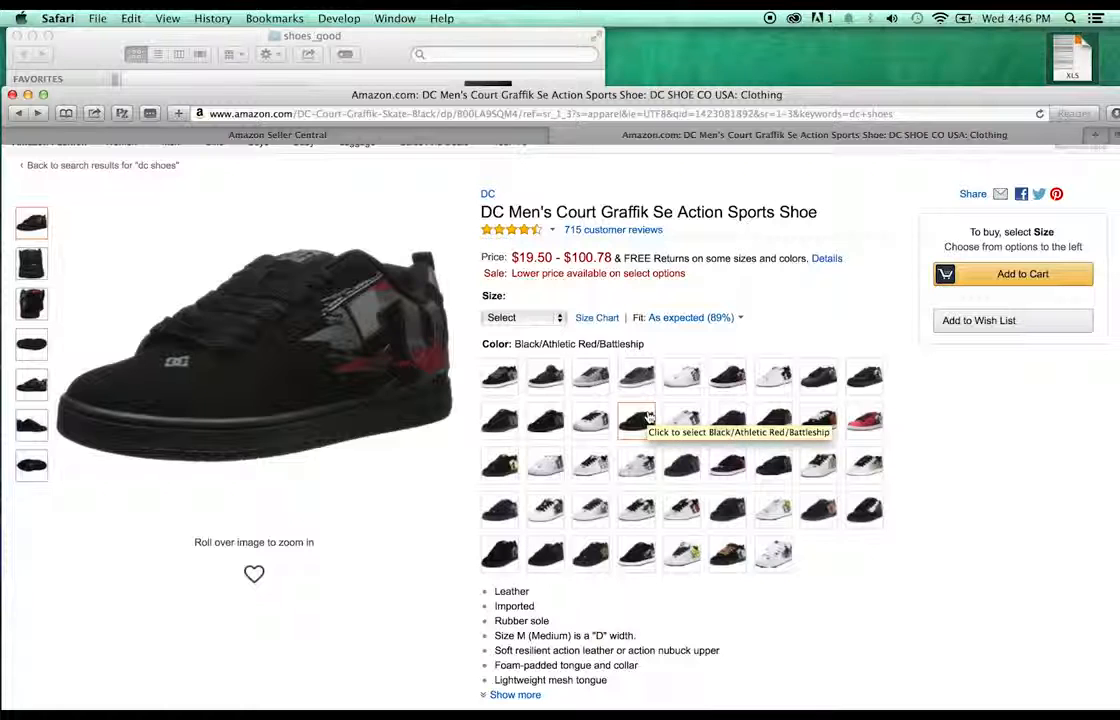
pyautogui.click(588, 424)
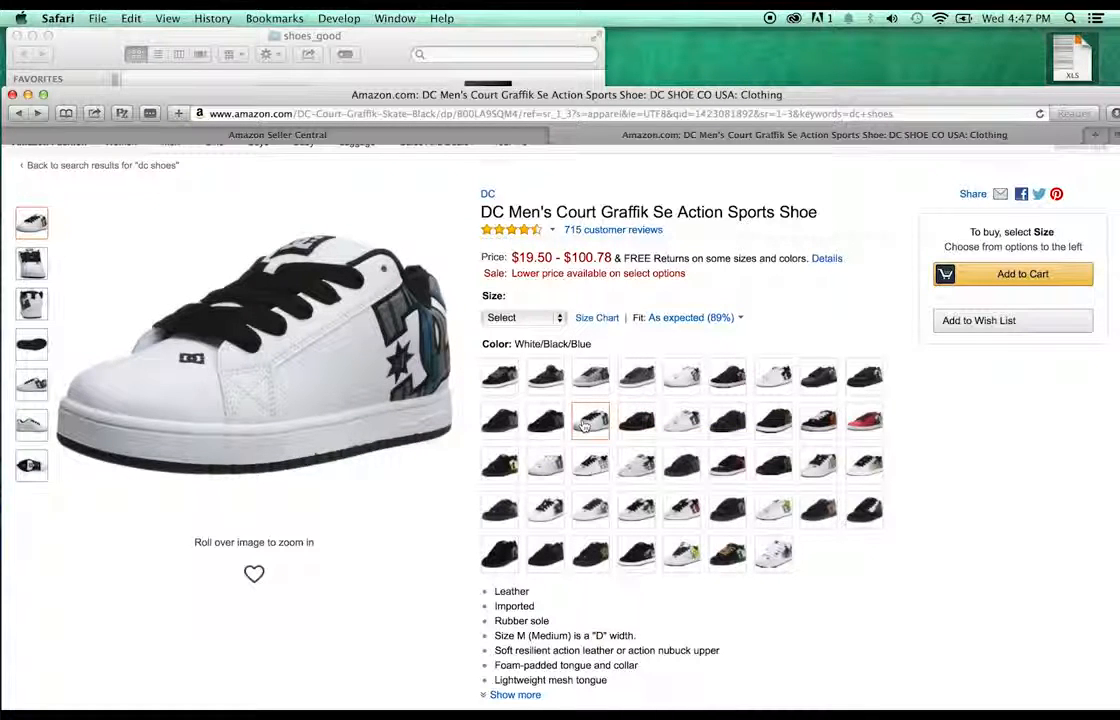
pyautogui.click(339, 18)
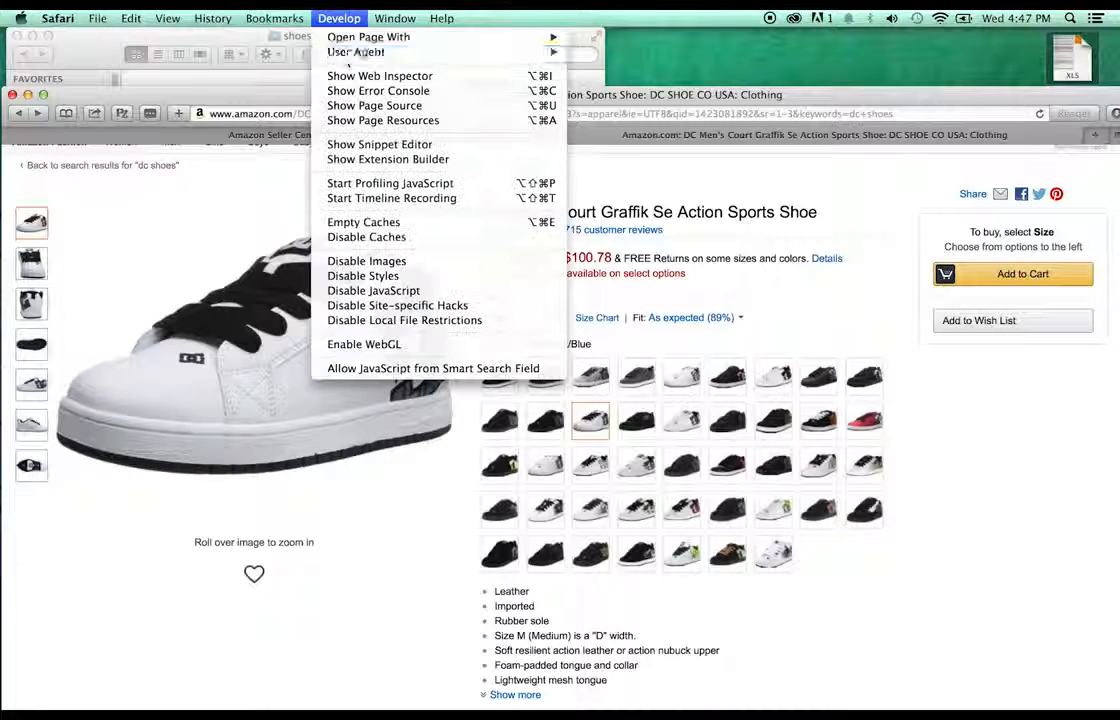
# - Save the full-size red shoe image 81e7Q99dj+L._UL1500_.jpg from page resources to the desktop
pyautogui.click(374, 105)
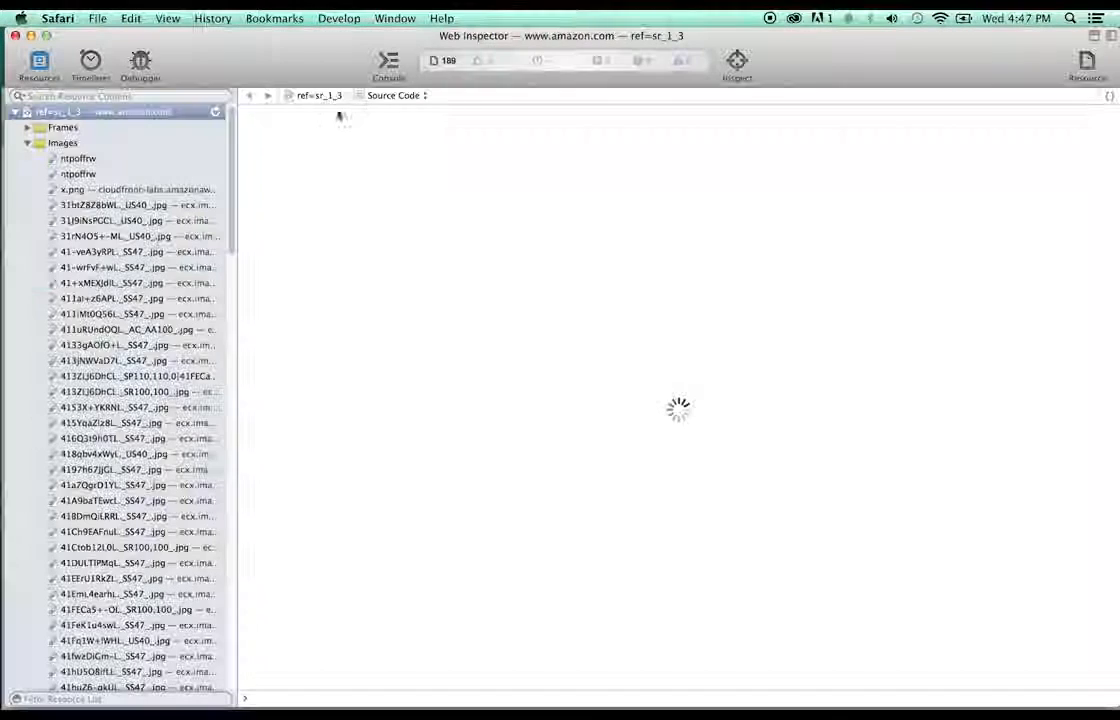
pyautogui.scroll(-5, 118, 265)
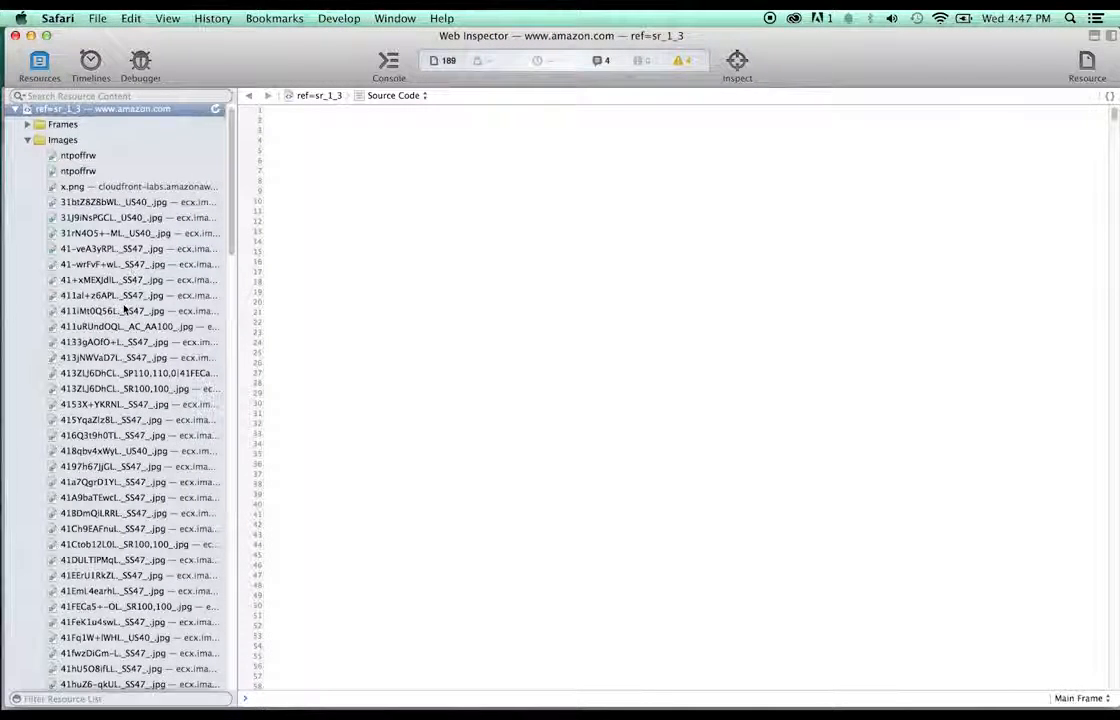
pyautogui.scroll(-6, 124, 311)
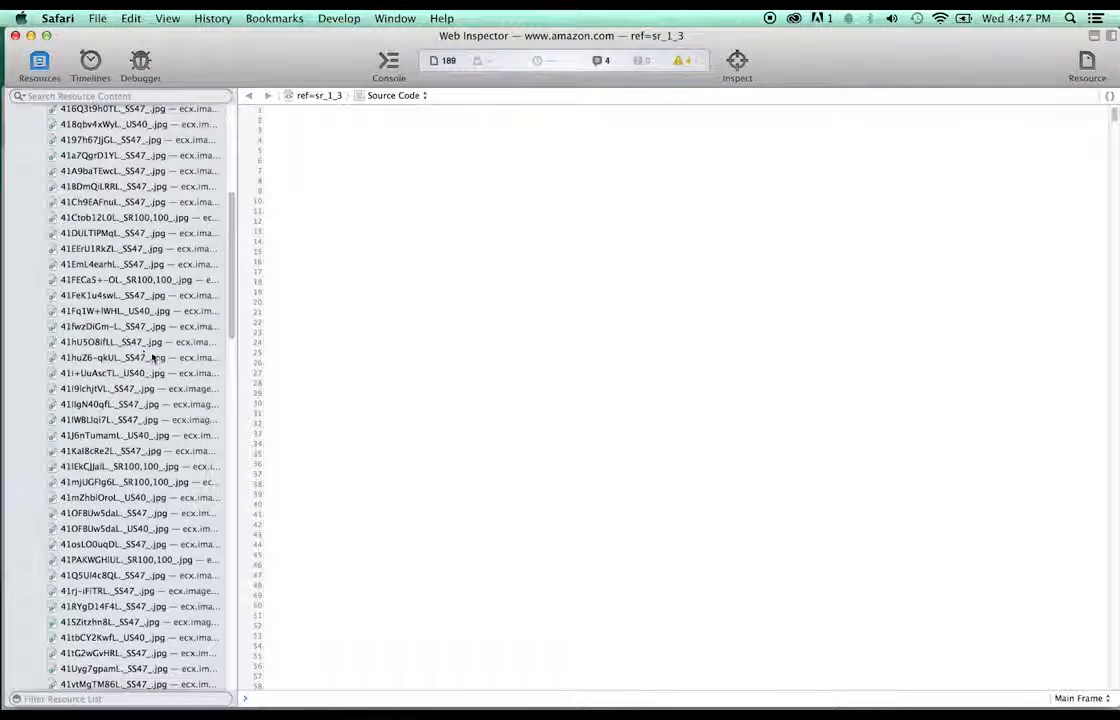
pyautogui.scroll(-3, 153, 368)
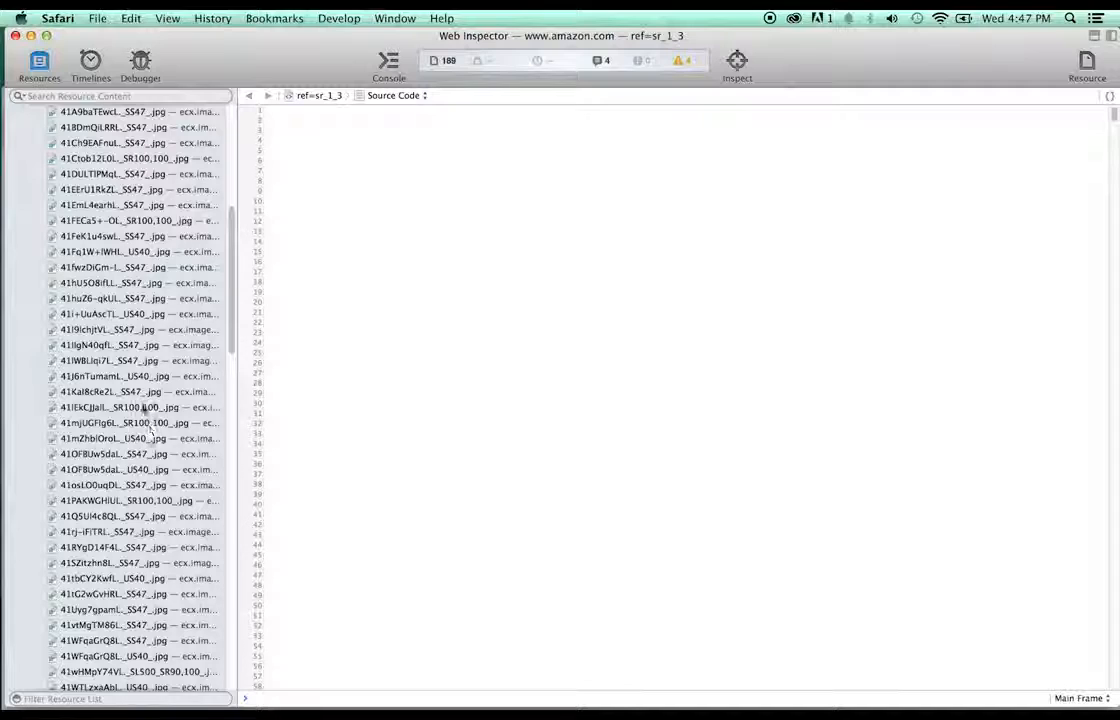
pyautogui.scroll(-5, 145, 420)
pyautogui.scroll(-6, 143, 408)
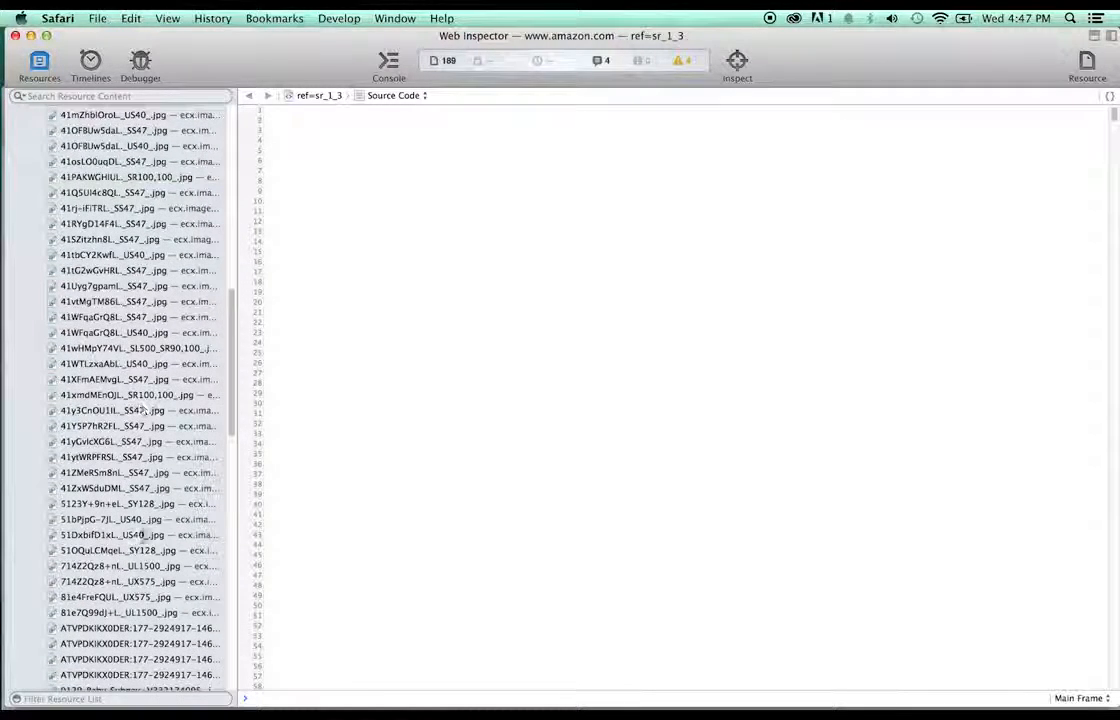
pyautogui.click(133, 612)
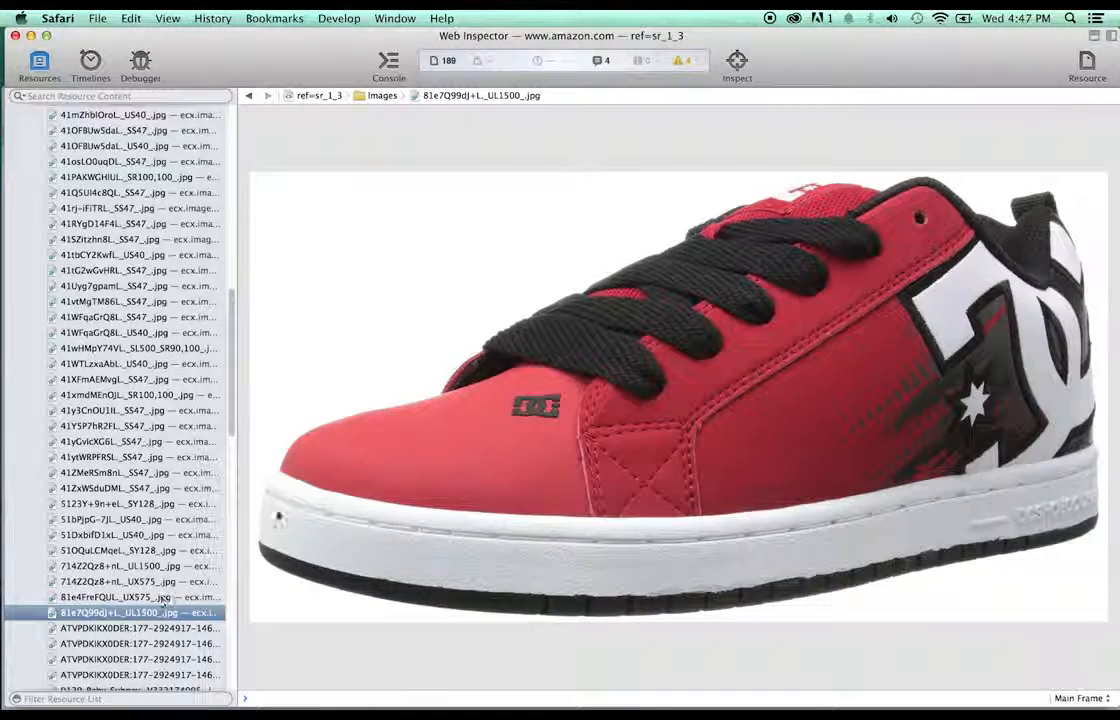
pyautogui.moveTo(730, 51); pyautogui.dragTo(728, 186)
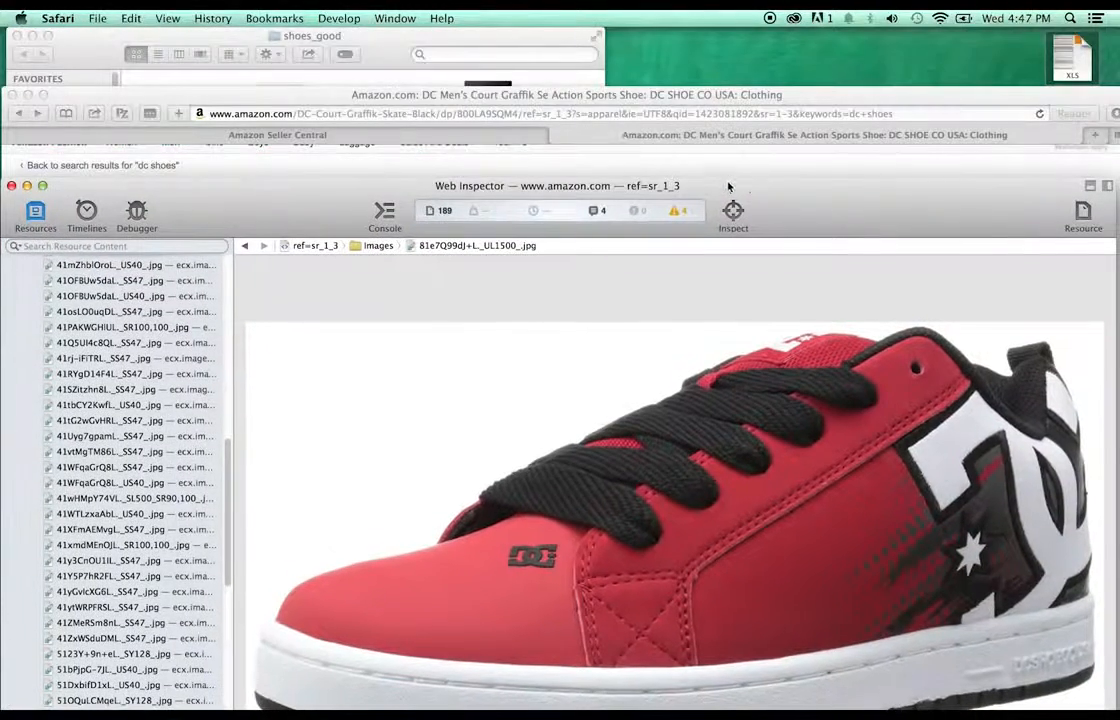
pyautogui.moveTo(820, 350); pyautogui.dragTo(850, 55)
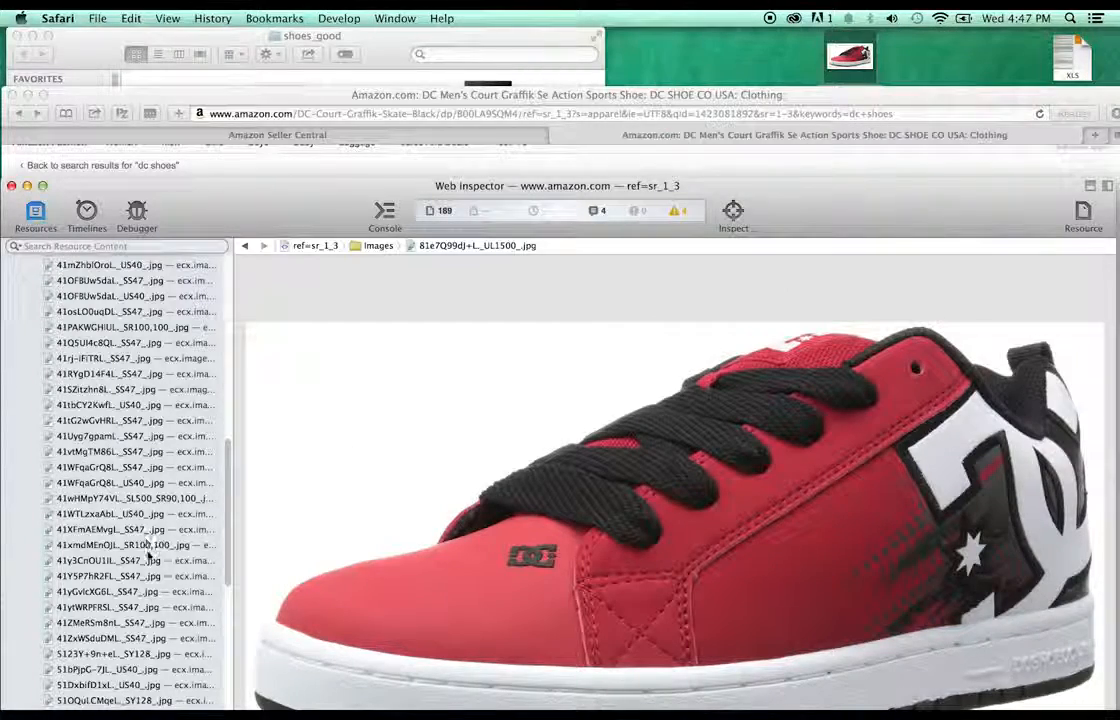
# - Close the inspector and switch the shoe to the White/Black/White colour
pyautogui.scroll(2, 148, 558)
pyautogui.scroll(12, 148, 558)
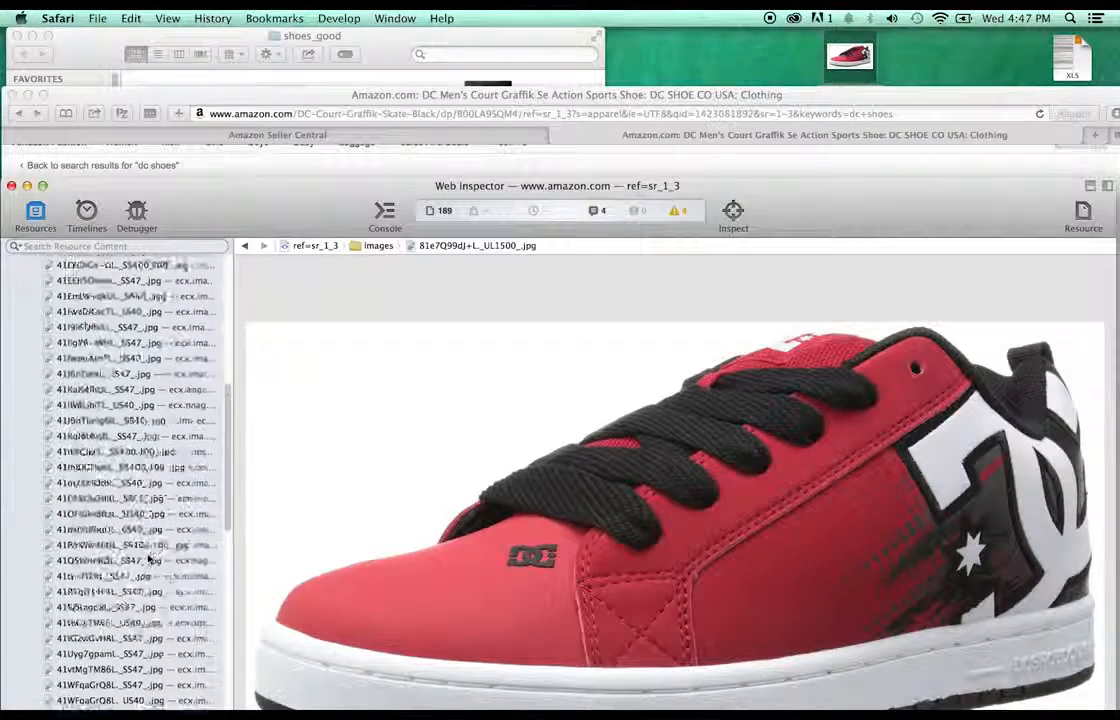
pyautogui.scroll(9, 148, 558)
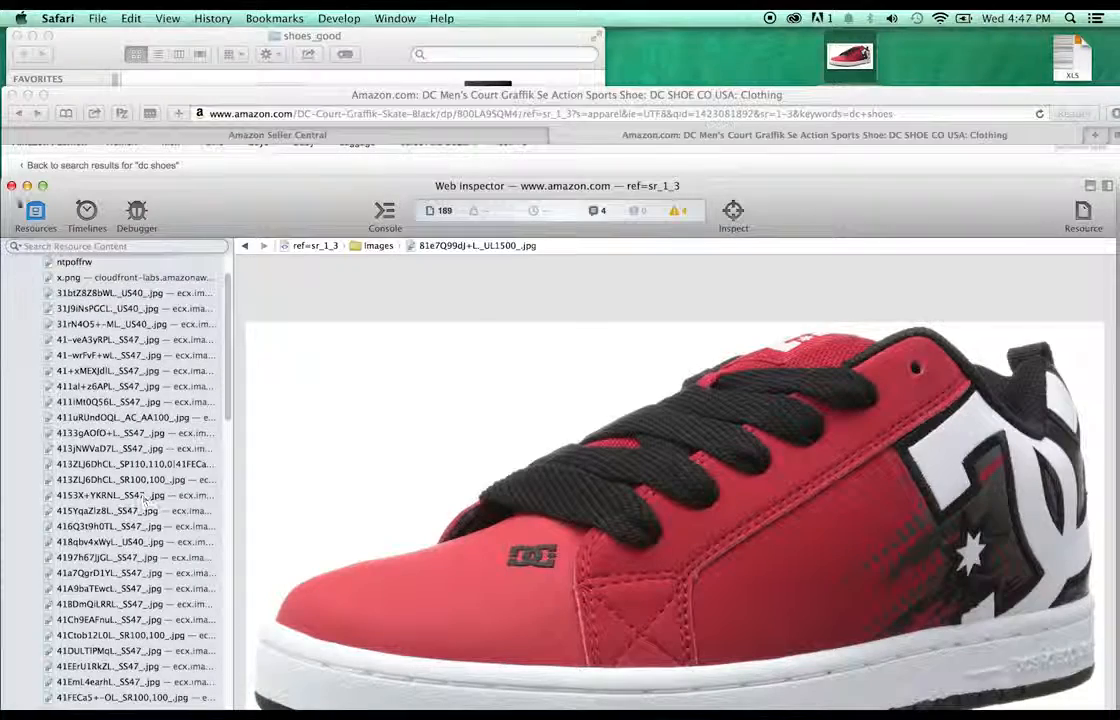
pyautogui.click(11, 187)
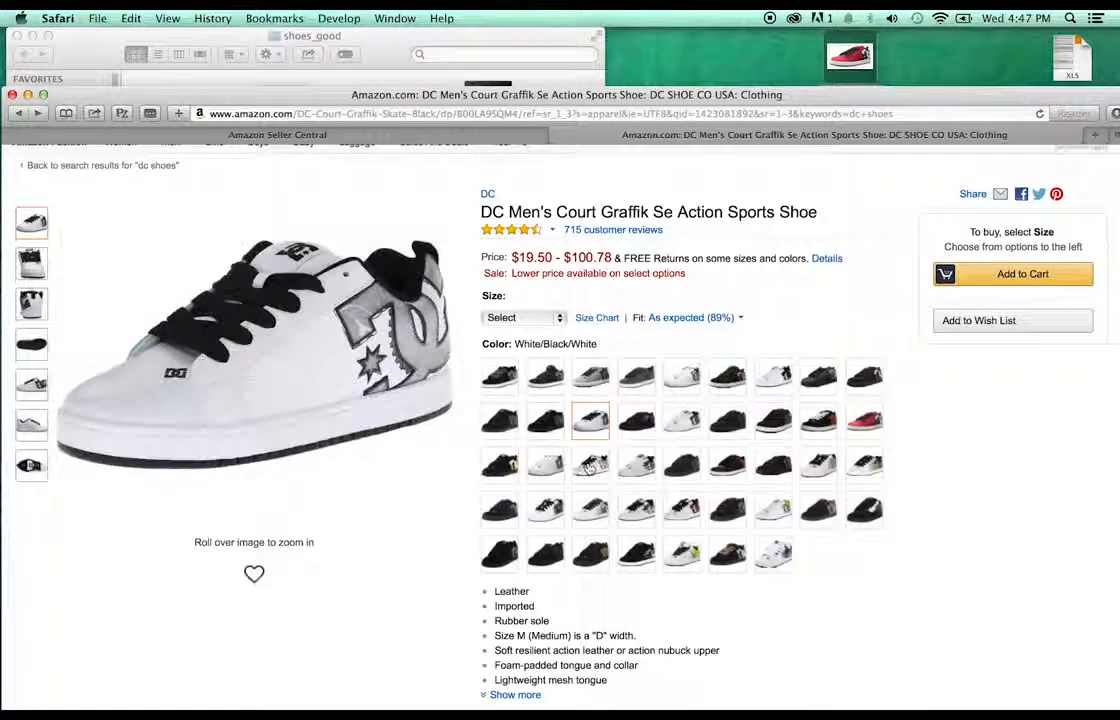
pyautogui.click(590, 466)
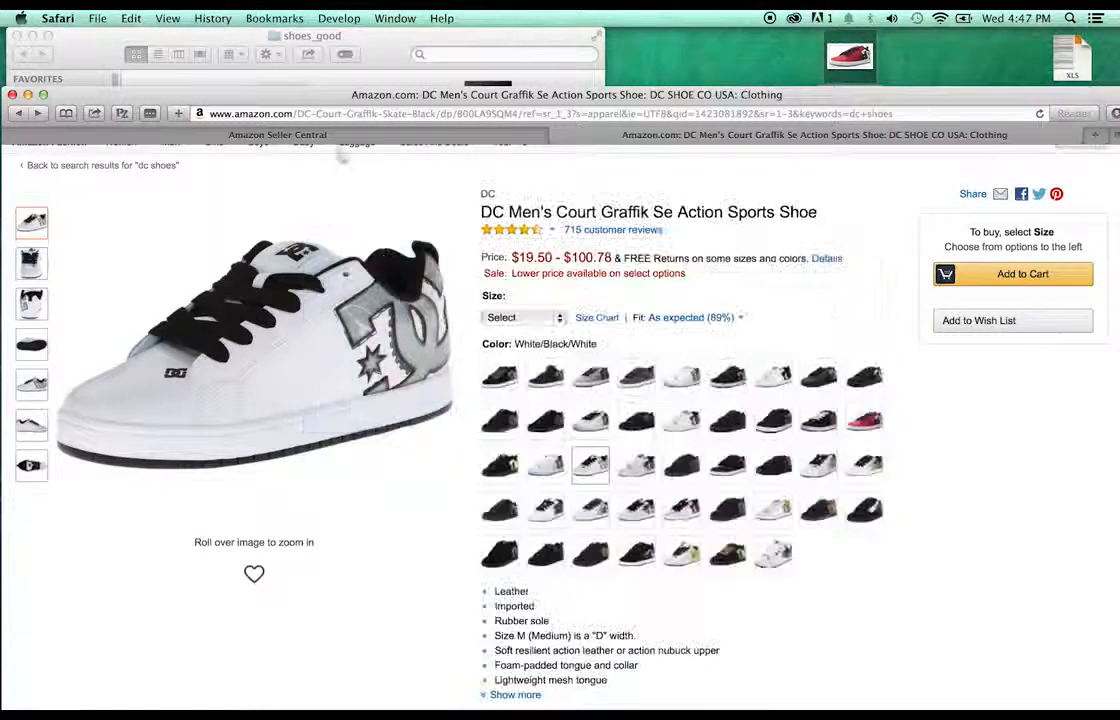
# - Save the full-size white shoe image 714Z2Qz8+nL._UL1500_.jpg to the desktop
pyautogui.click(339, 18)
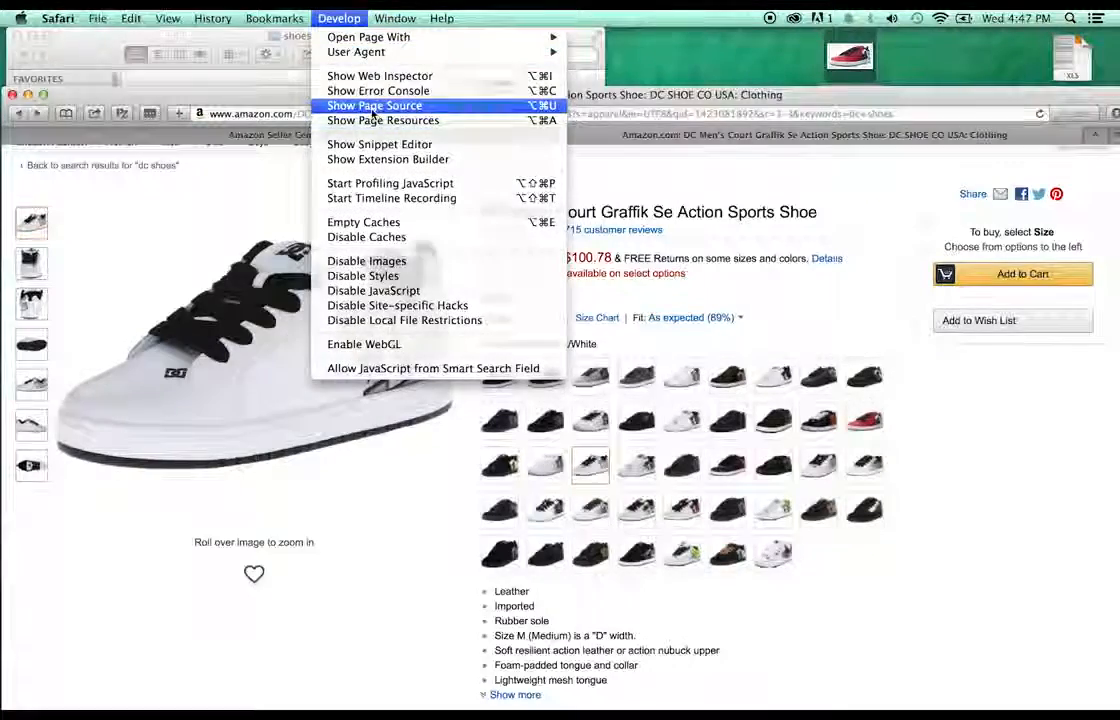
pyautogui.click(362, 106)
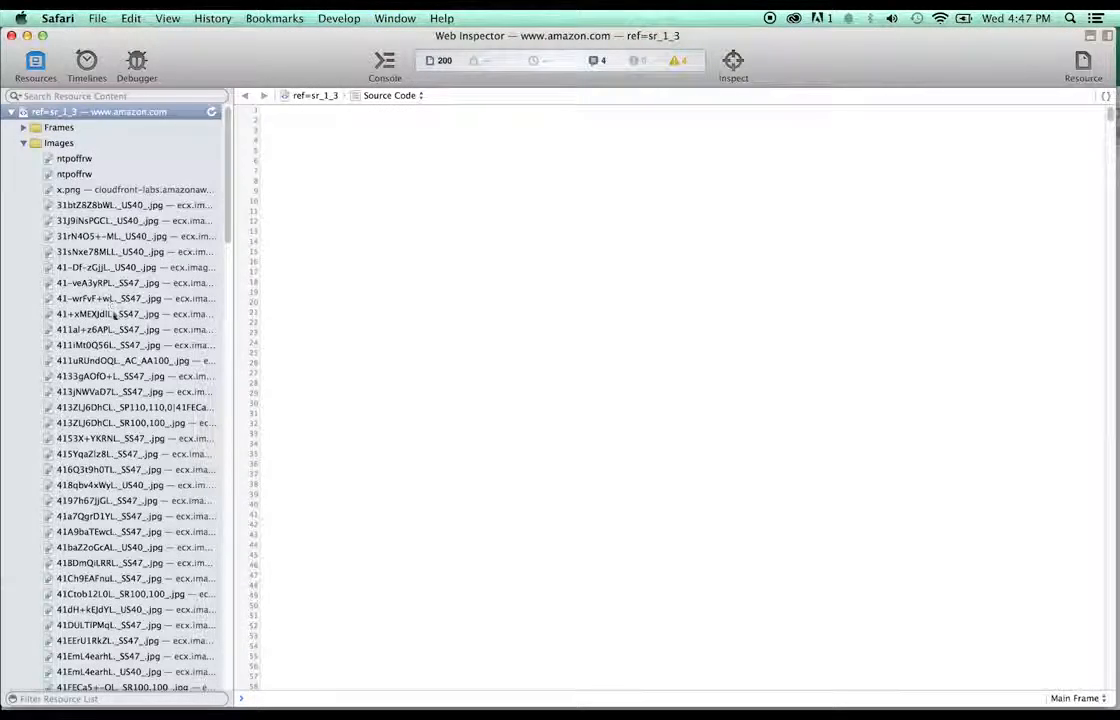
pyautogui.scroll(-5, 100, 280)
pyautogui.scroll(-10, 114, 316)
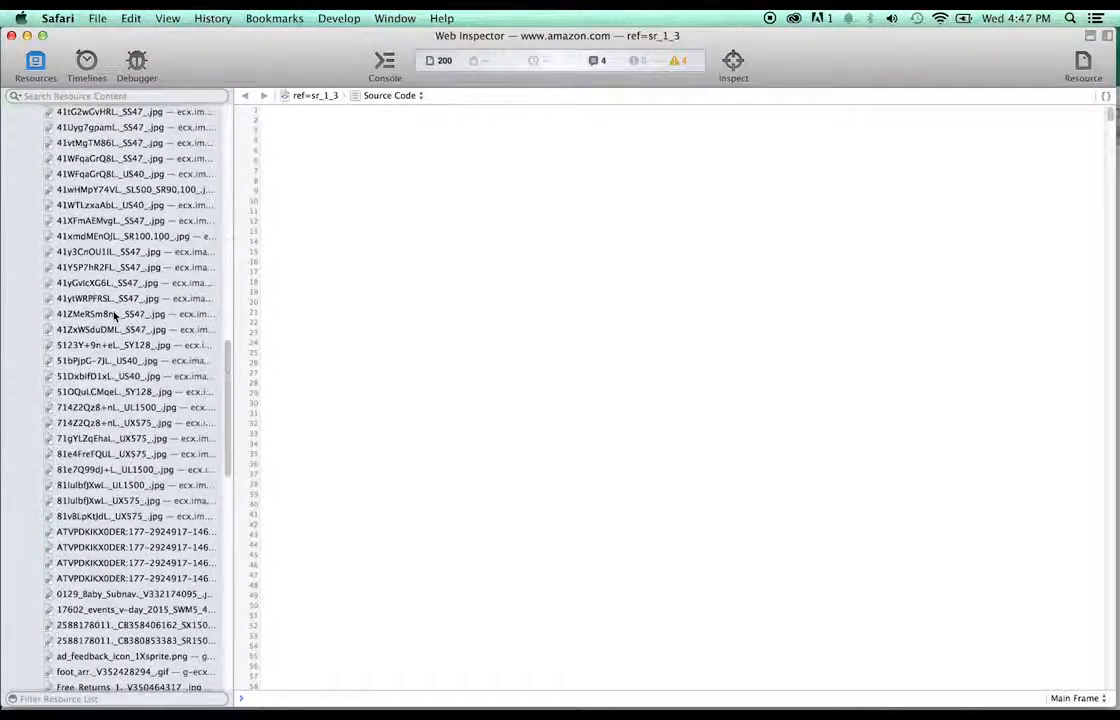
pyautogui.scroll(-5, 114, 316)
pyautogui.scroll(-10, 114, 316)
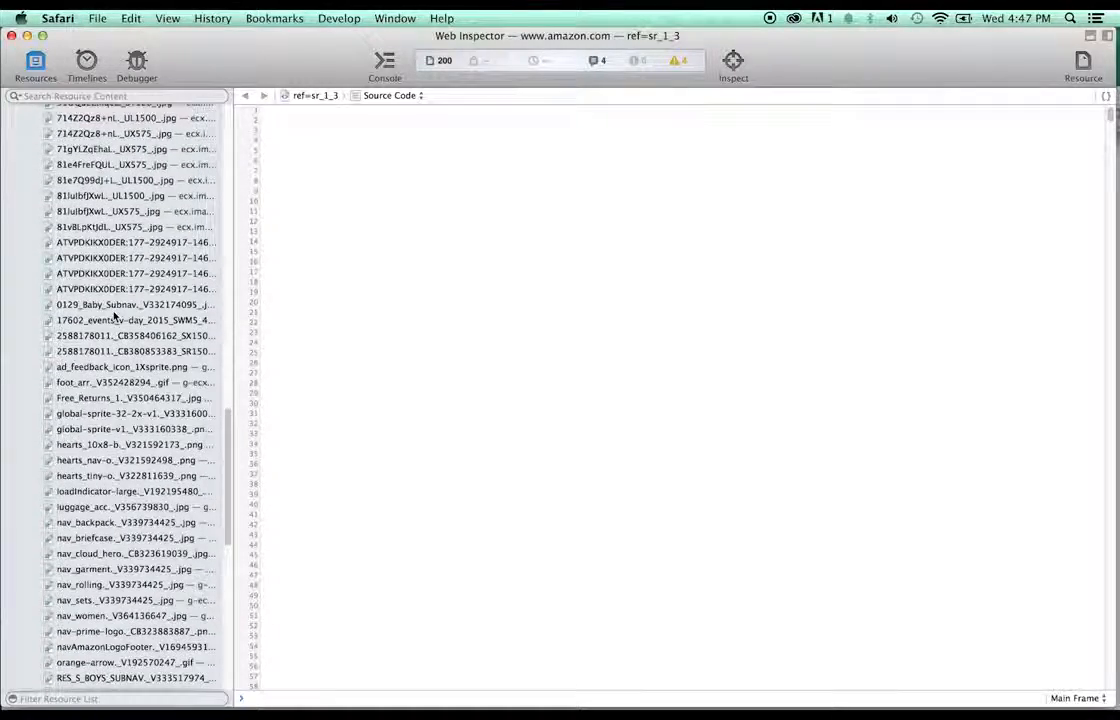
pyautogui.scroll(10, 114, 316)
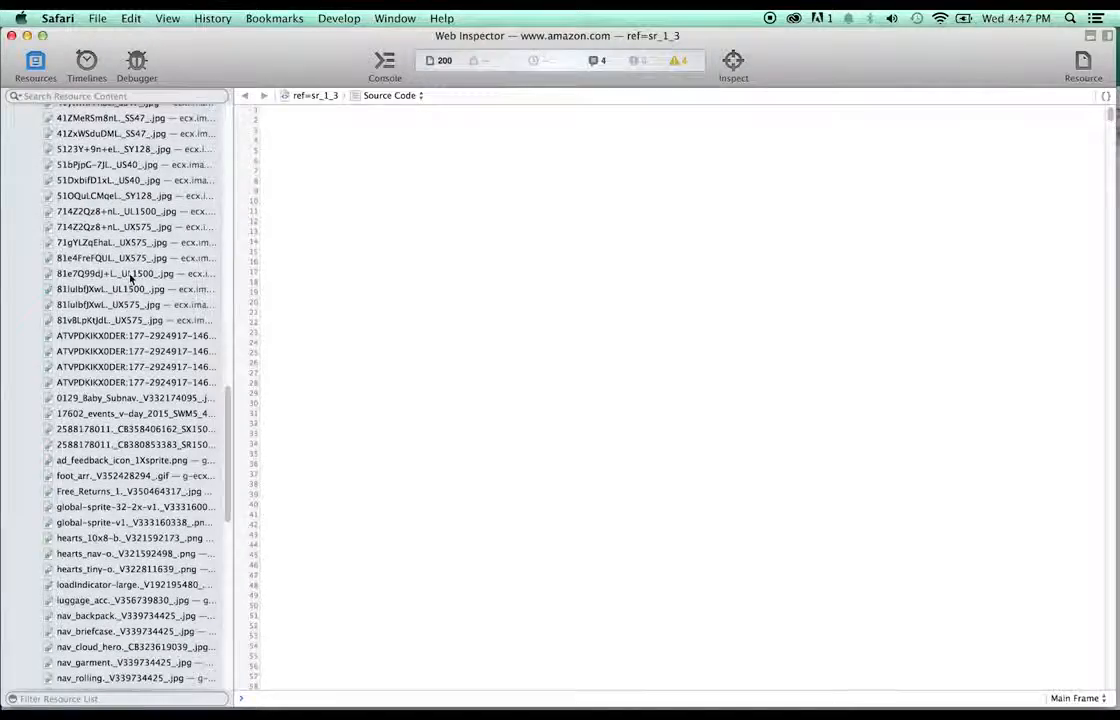
pyautogui.click(120, 273)
pyautogui.scroll(1, 148, 262)
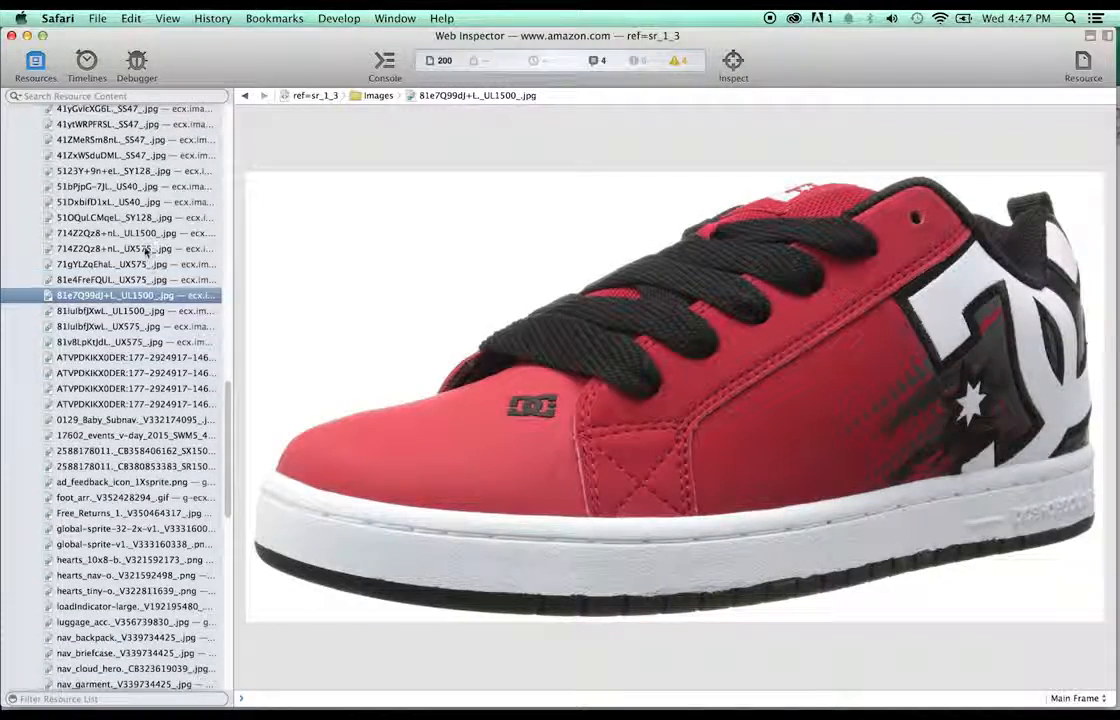
pyautogui.click(126, 232)
pyautogui.moveTo(602, 40); pyautogui.dragTo(609, 193)
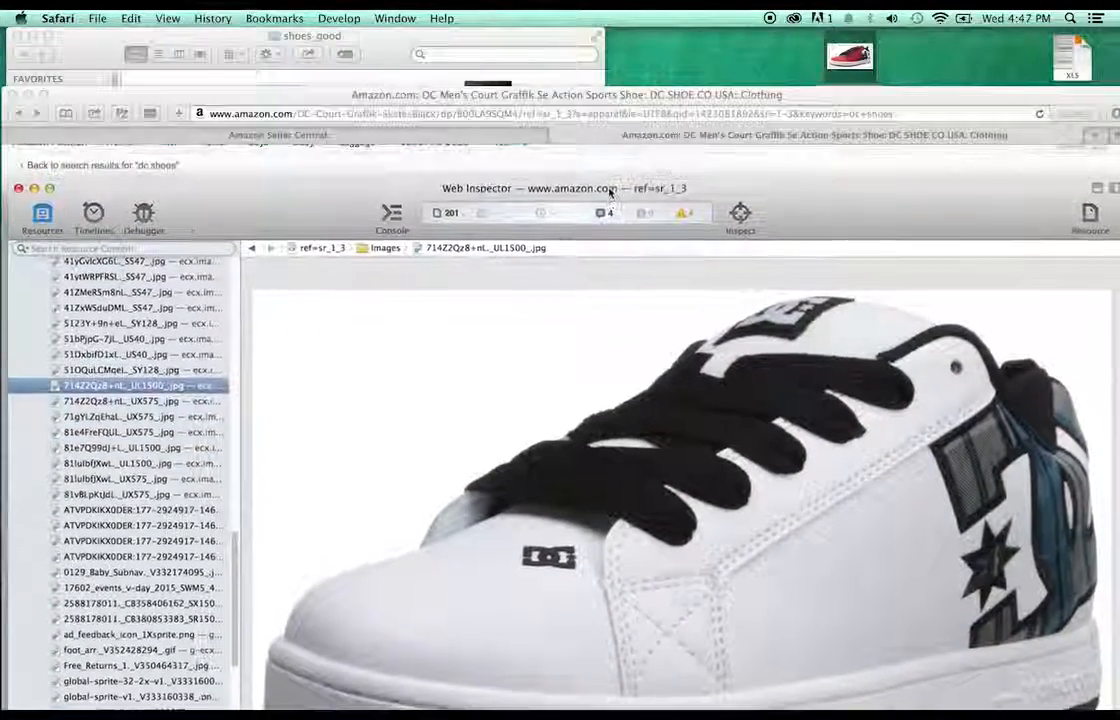
pyautogui.moveTo(786, 416); pyautogui.dragTo(738, 80)
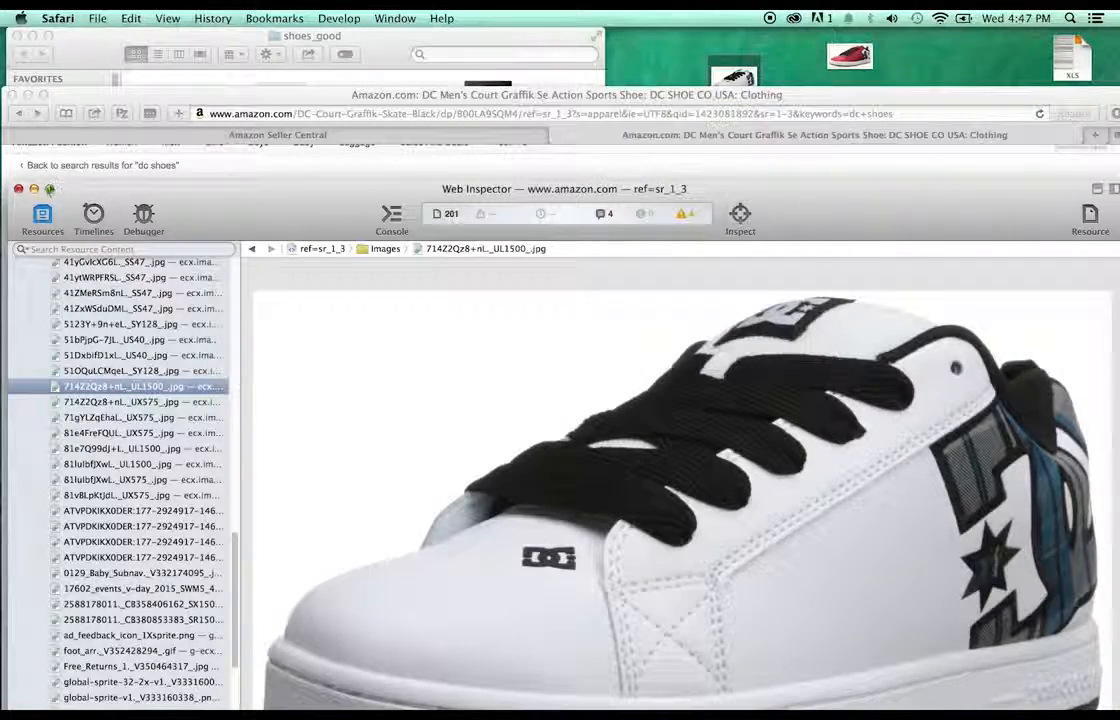
pyautogui.click(18, 190)
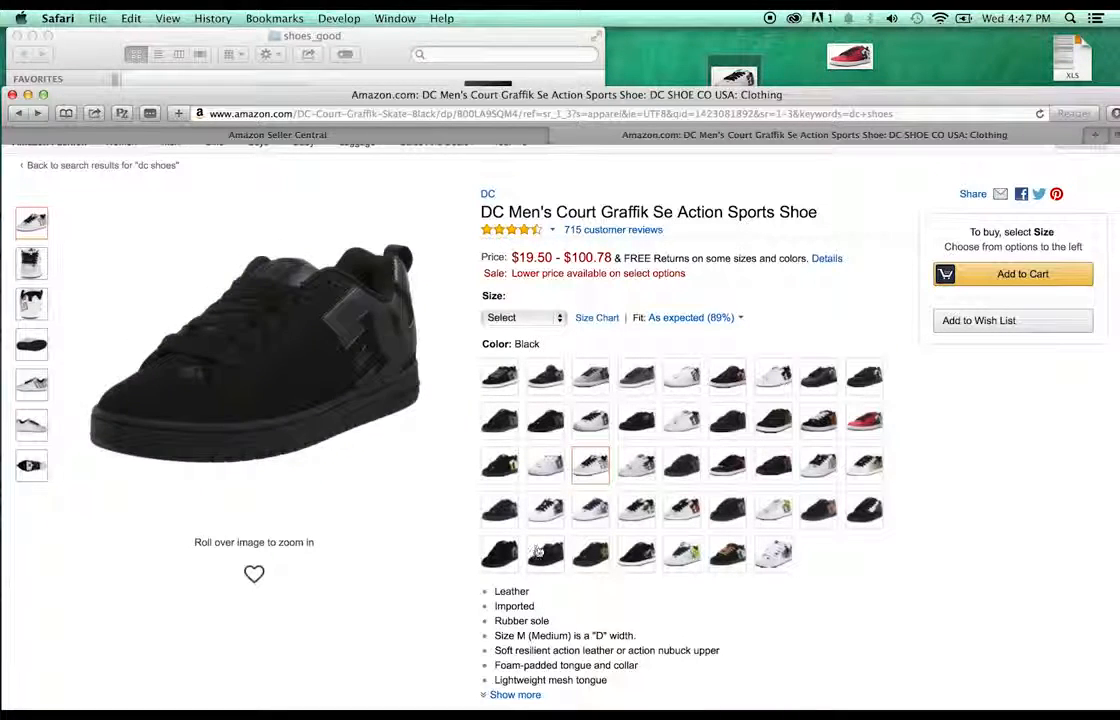
# - Switch the shoe to Grey/Grey/Black and show the page's resources in Web Inspector
pyautogui.click(580, 375)
pyautogui.click(330, 17)
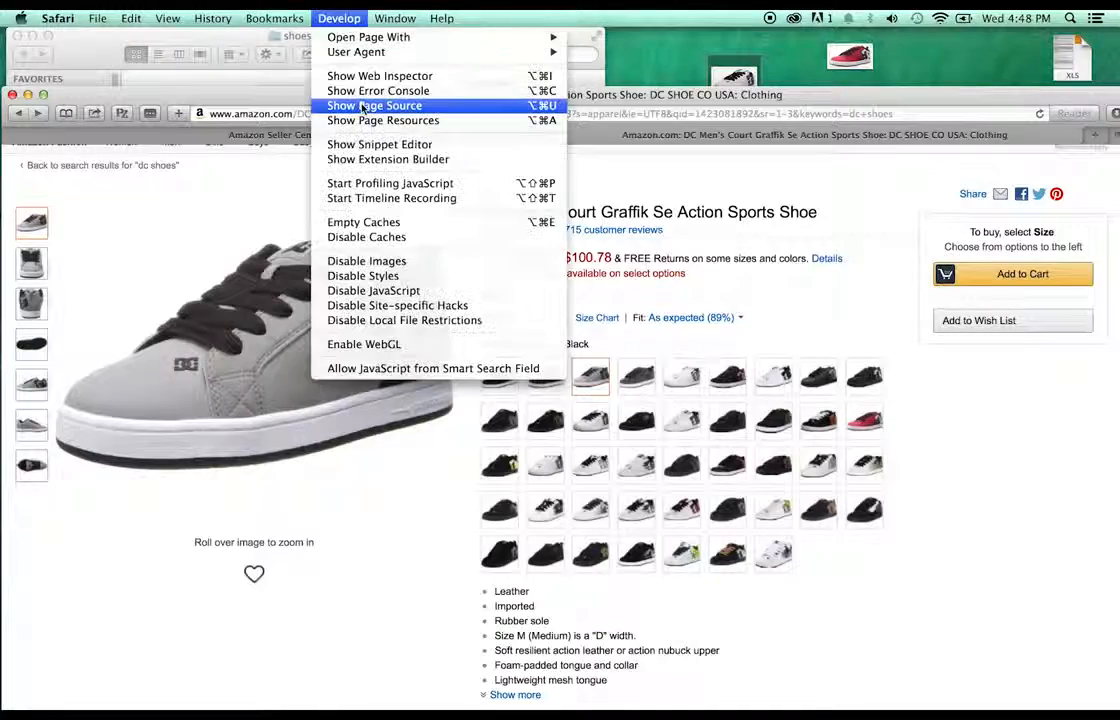
pyautogui.click(365, 107)
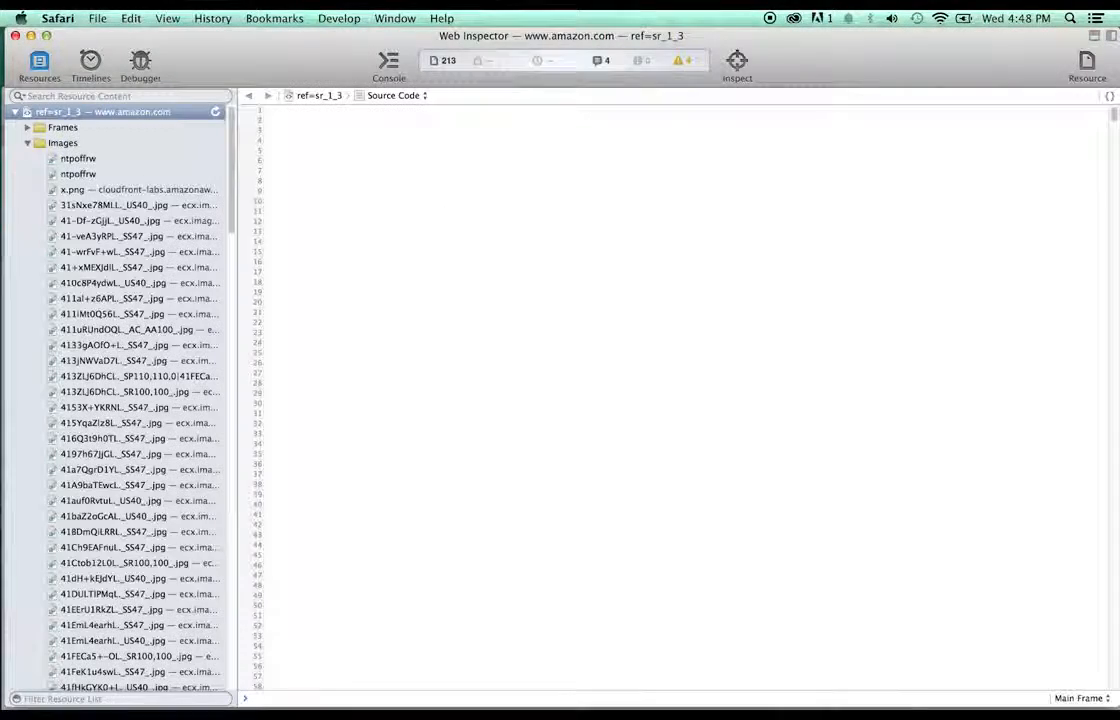
pyautogui.scroll(-20, 124, 339)
pyautogui.scroll(-10, 124, 339)
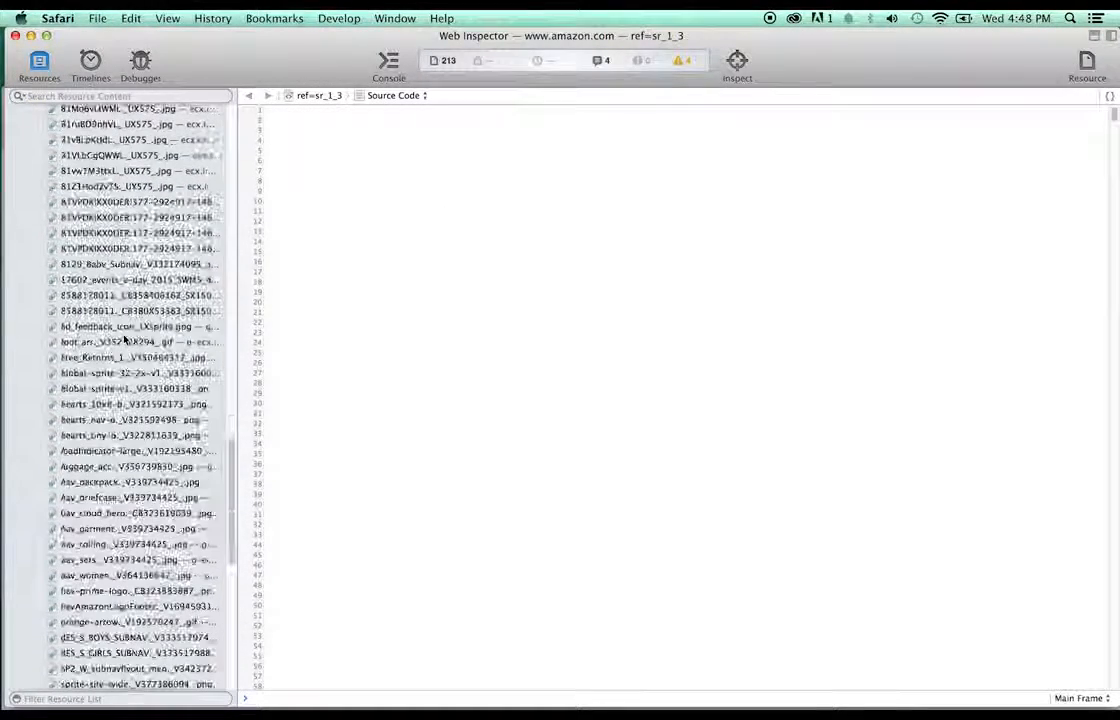
pyautogui.scroll(-15, 124, 340)
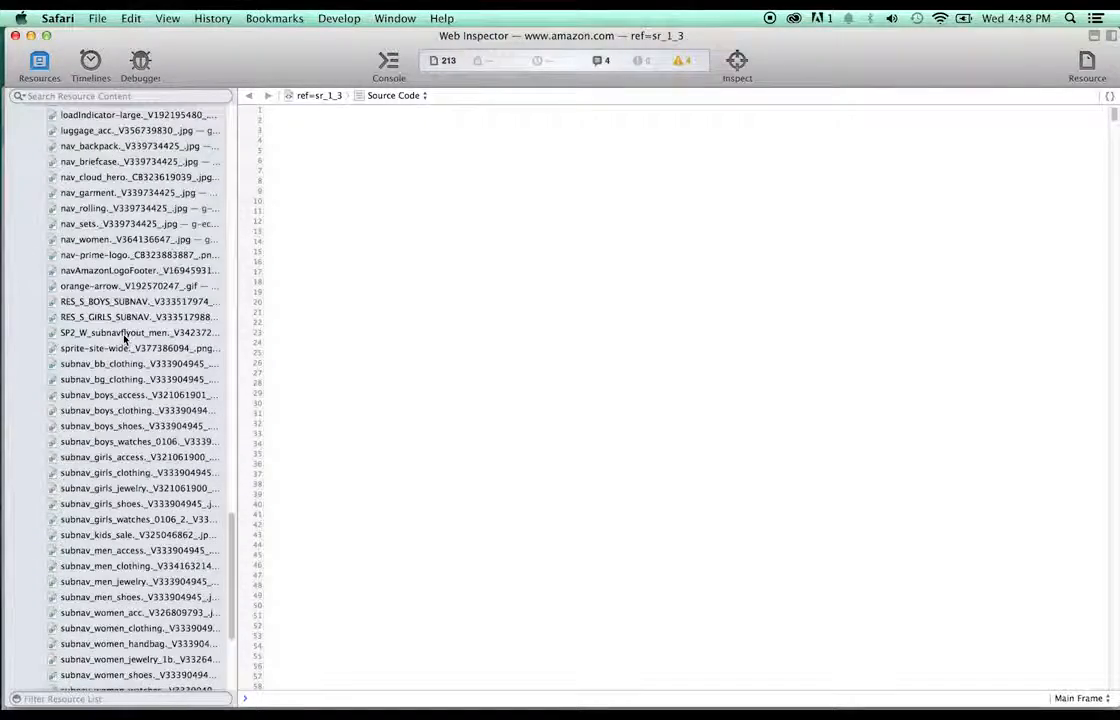
pyautogui.scroll(12, 124, 340)
pyautogui.scroll(10, 124, 340)
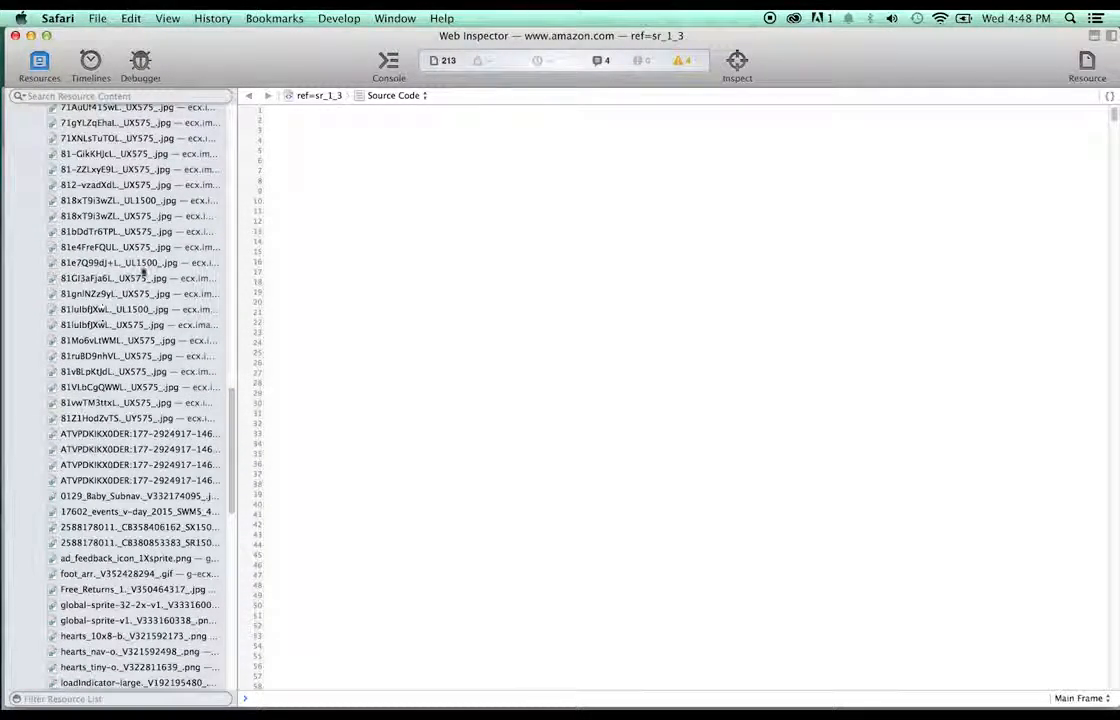
# - Drag the grey 818xT9i3wZL._UL1500_.jpg image onto the desktop and close the inspector
pyautogui.click(140, 263)
pyautogui.click(151, 203)
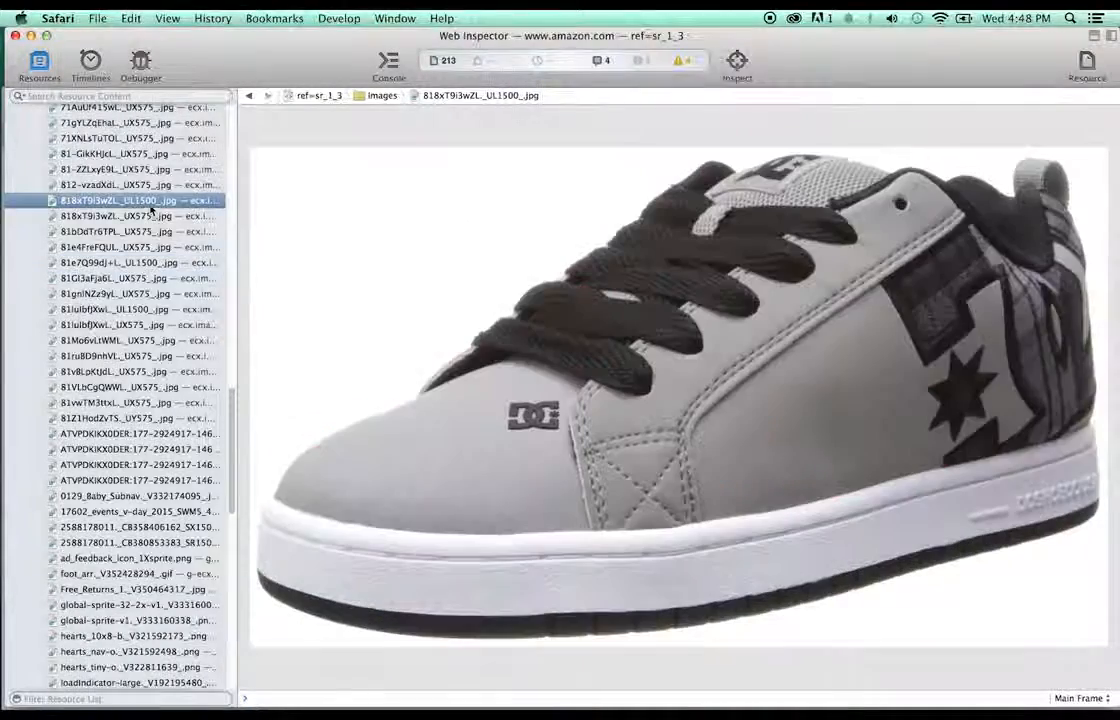
pyautogui.moveTo(687, 37); pyautogui.dragTo(686, 198)
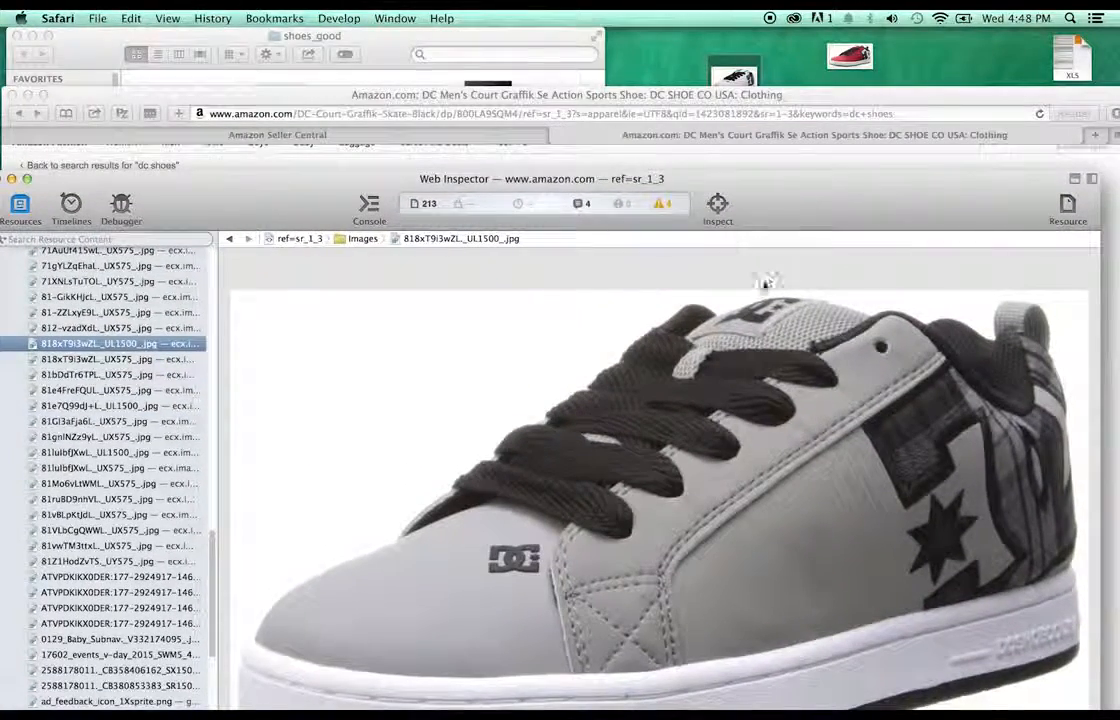
pyautogui.moveTo(765, 283); pyautogui.dragTo(783, 75)
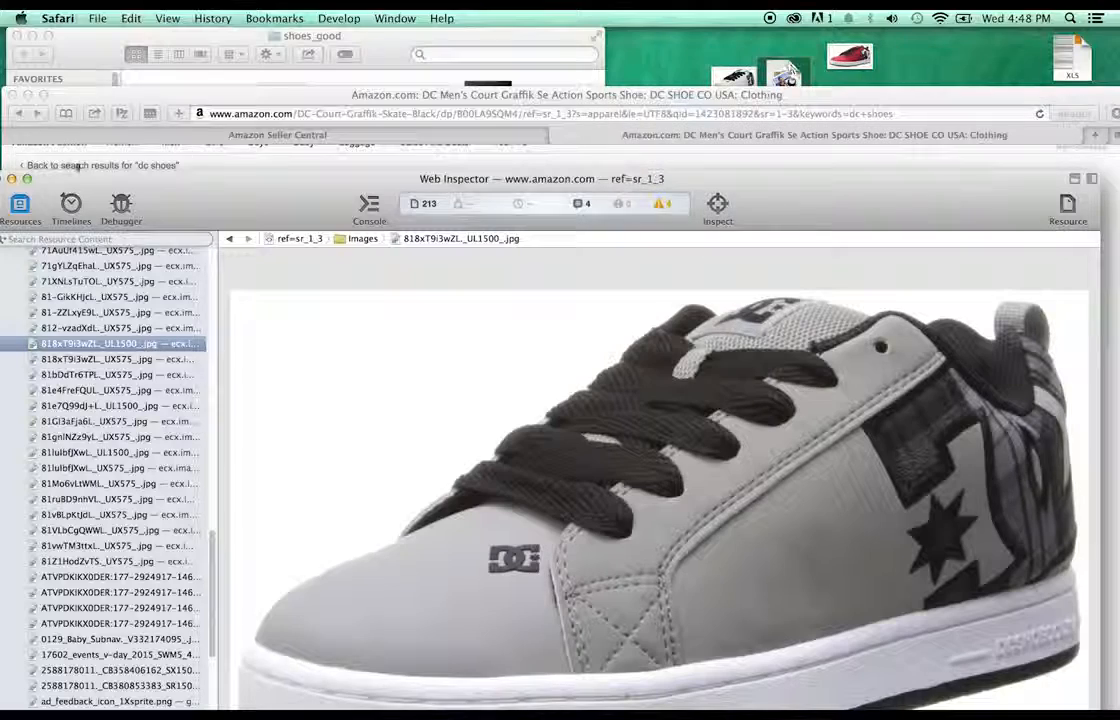
pyautogui.moveTo(52, 181); pyautogui.dragTo(80, 158)
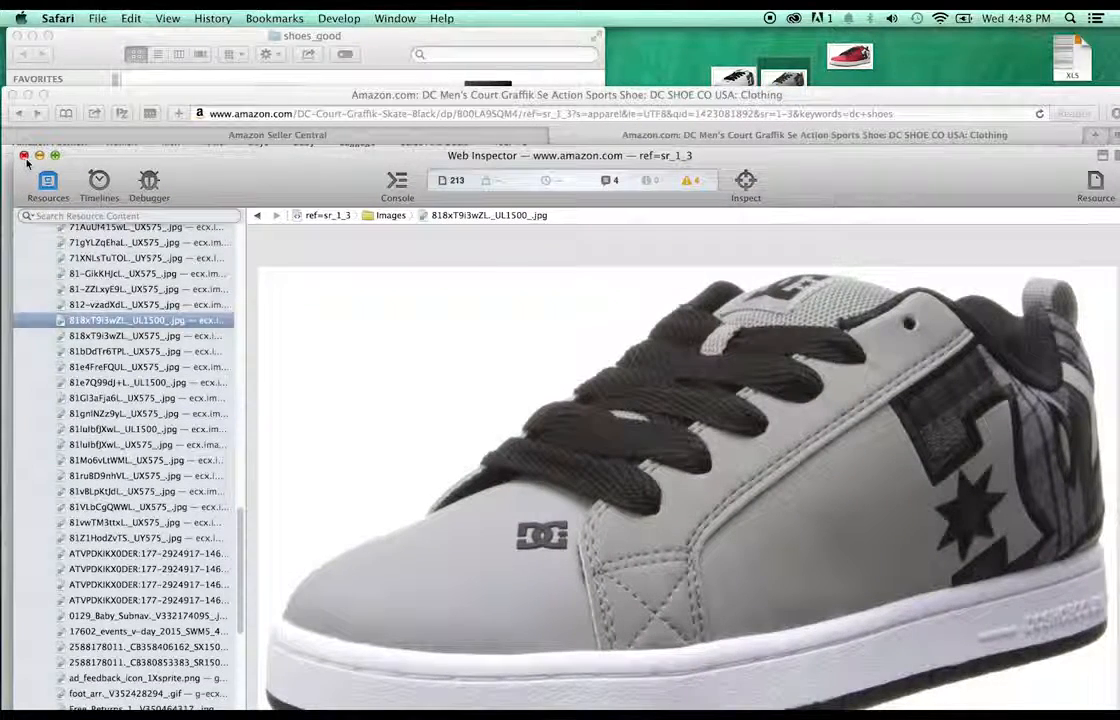
pyautogui.click(24, 156)
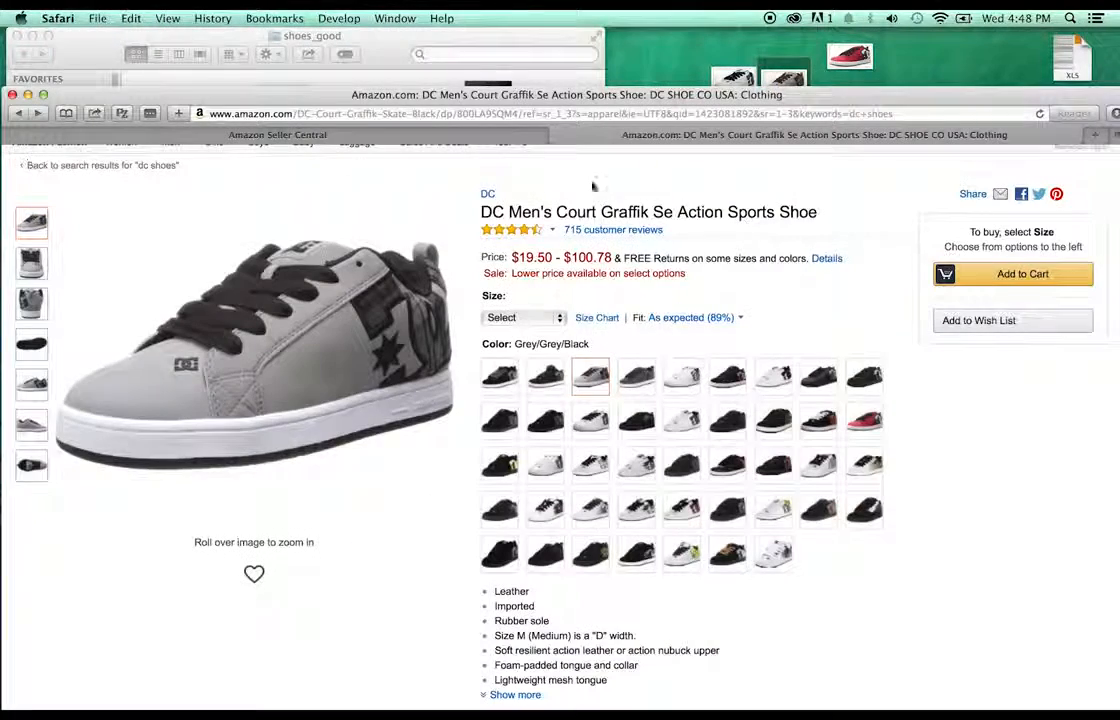
# - Search Amazon for 'clarks' and open the Clarks Originals Men's Wallabee Boot page
pyautogui.scroll(3, 708, 247)
pyautogui.moveTo(432, 206); pyautogui.dragTo(280, 201)
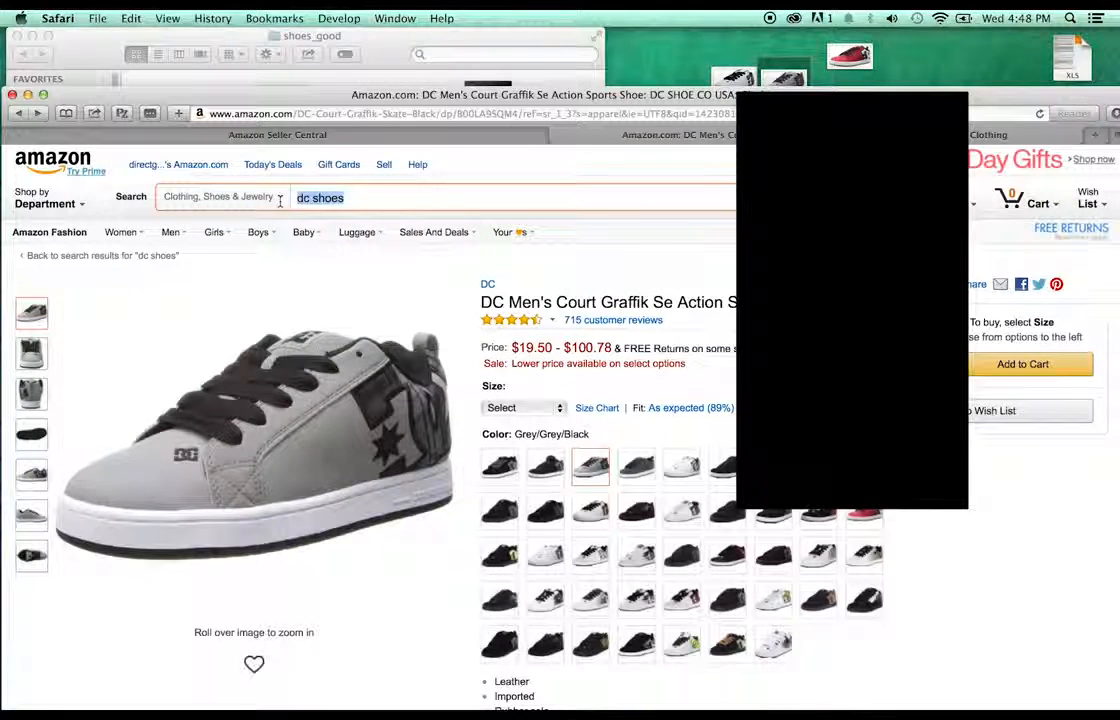
pyautogui.write('clarks')
pyautogui.press('Return')
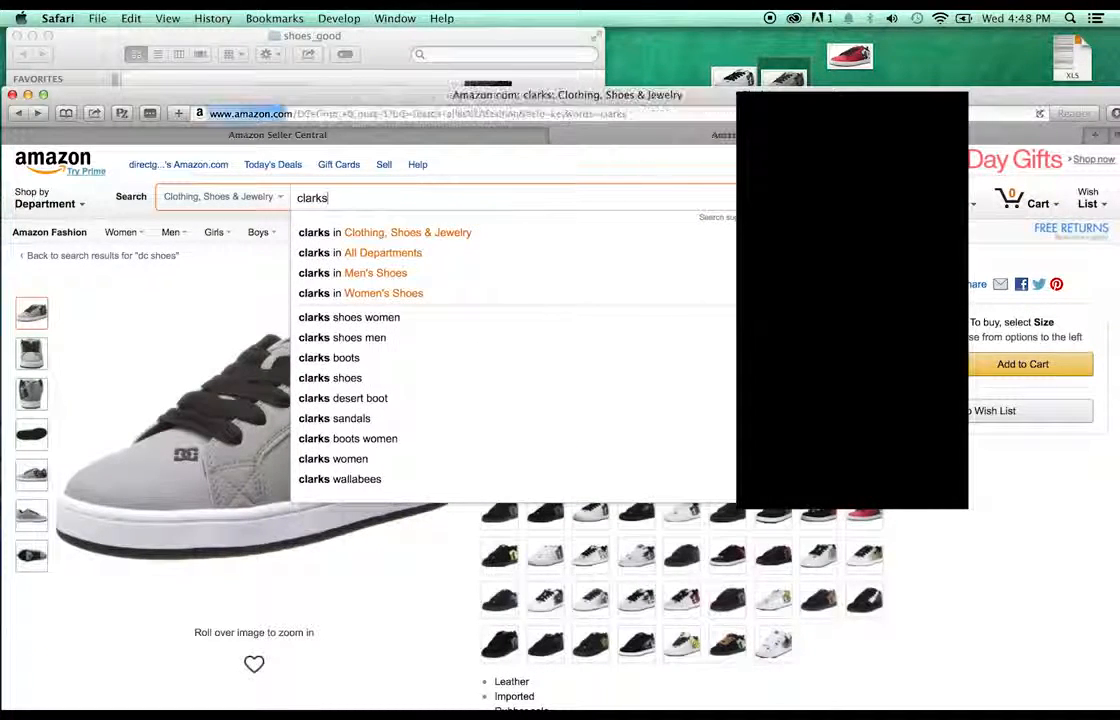
pyautogui.scroll(-5, 670, 297)
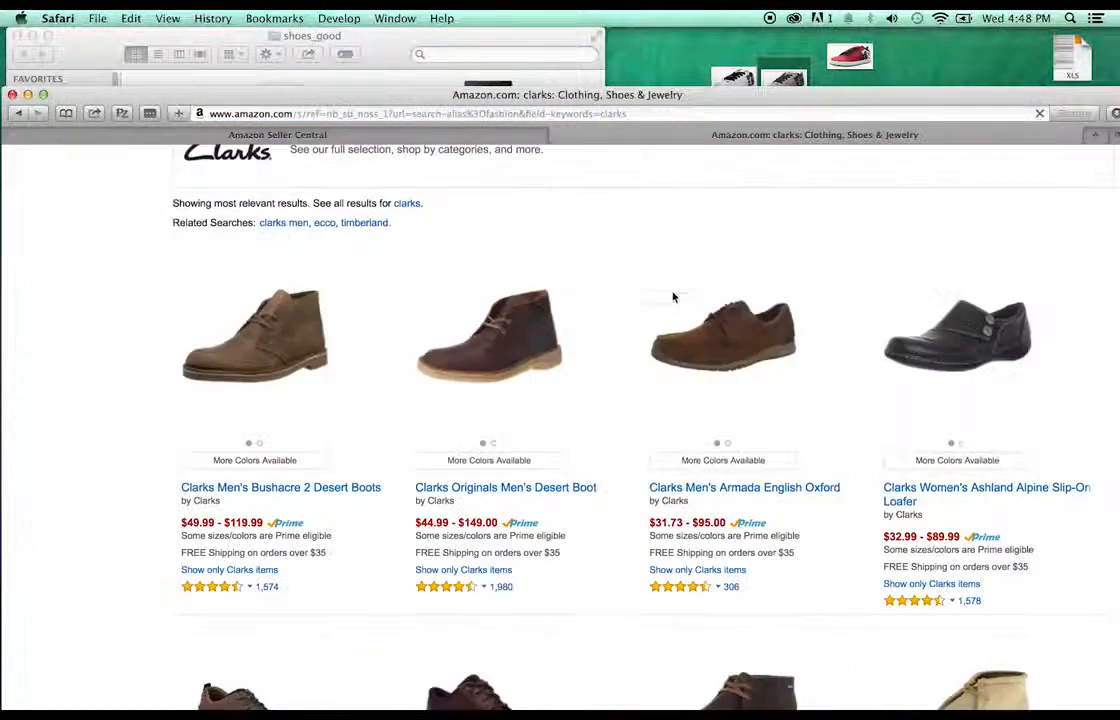
pyautogui.scroll(-4, 673, 297)
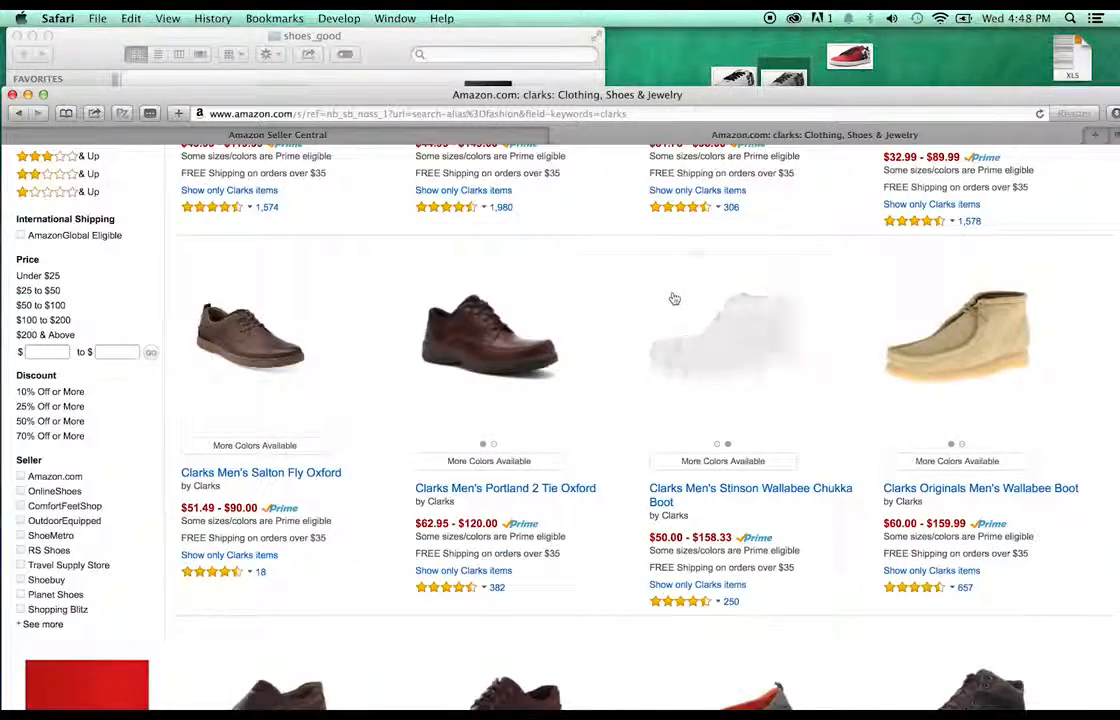
pyautogui.scroll(-1, 673, 297)
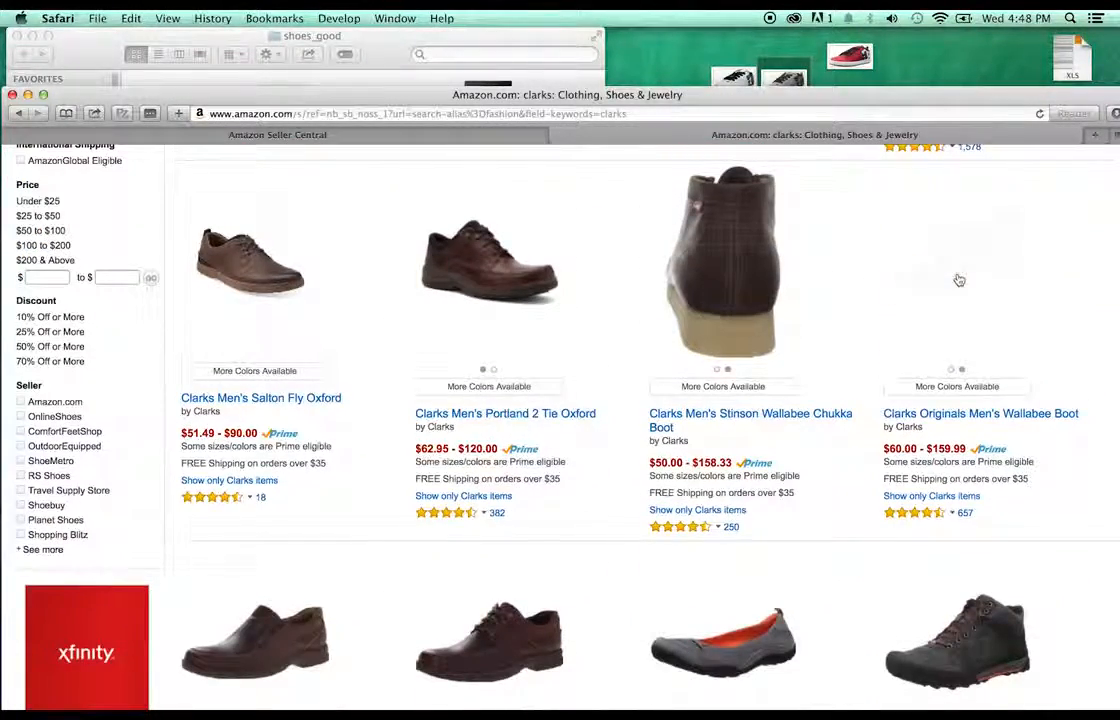
pyautogui.click(958, 275)
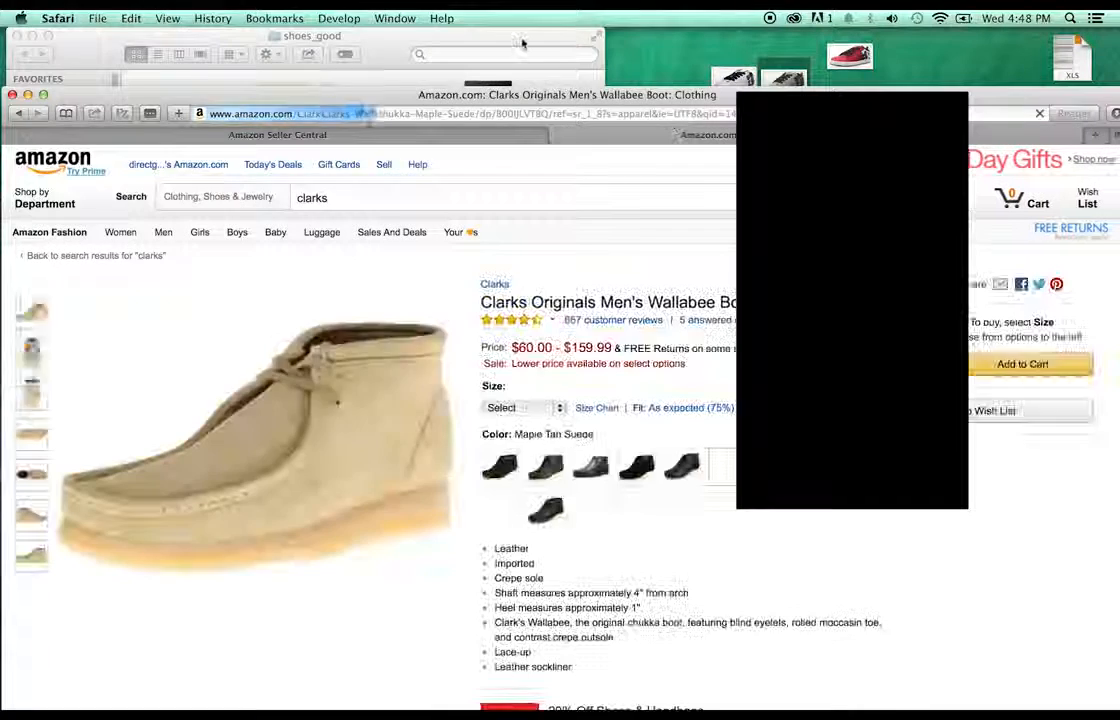
# - Shift the shoes_good folder window left and return to the Amazon page
pyautogui.click(522, 40)
pyautogui.moveTo(522, 40); pyautogui.dragTo(432, 35)
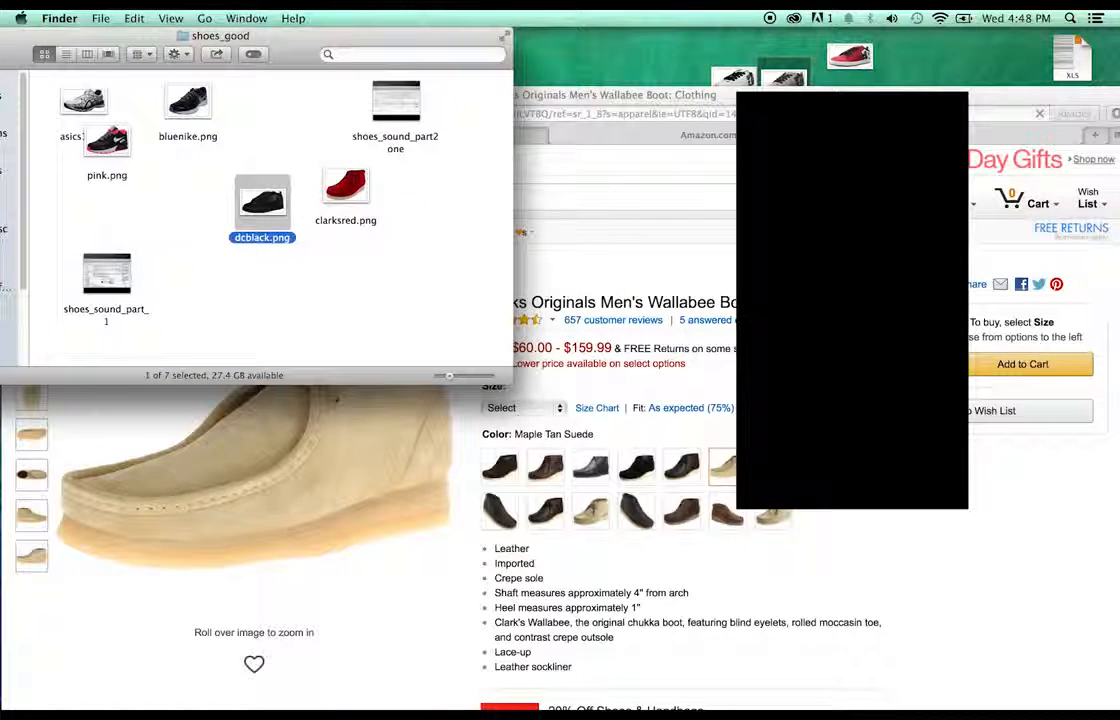
pyautogui.click(636, 311)
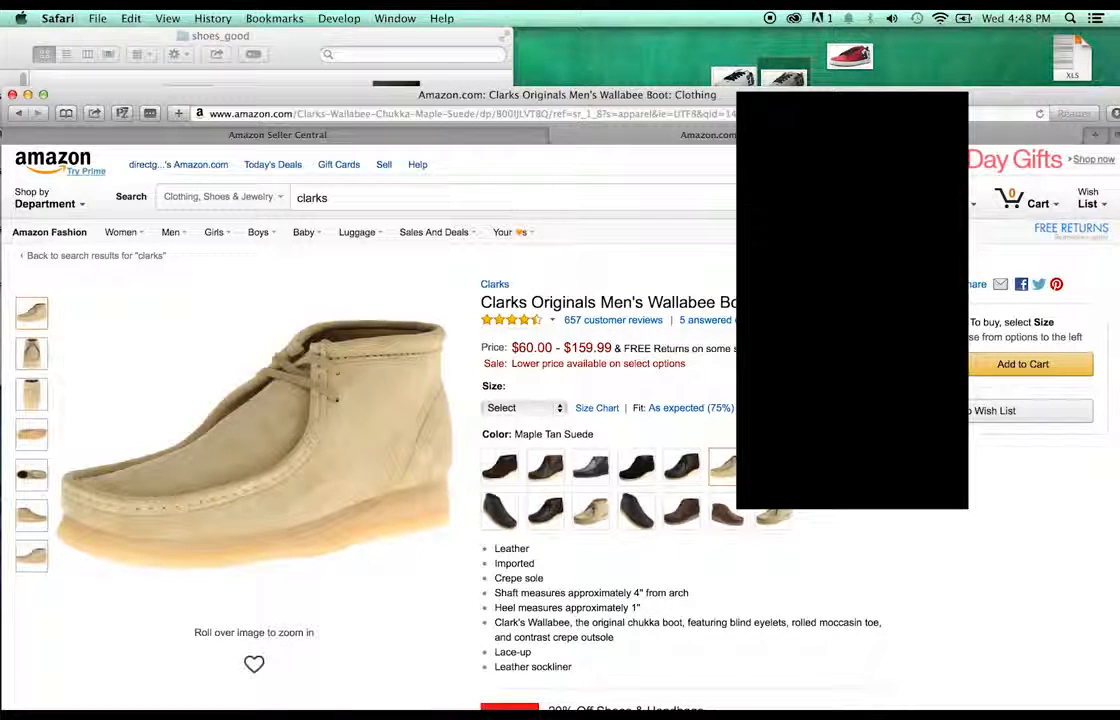
# - Search 'clarks wallabee' and open the Clarks Men's Stinson Wallabee Chukka Boot result
pyautogui.click(437, 195)
pyautogui.write('wallabee')
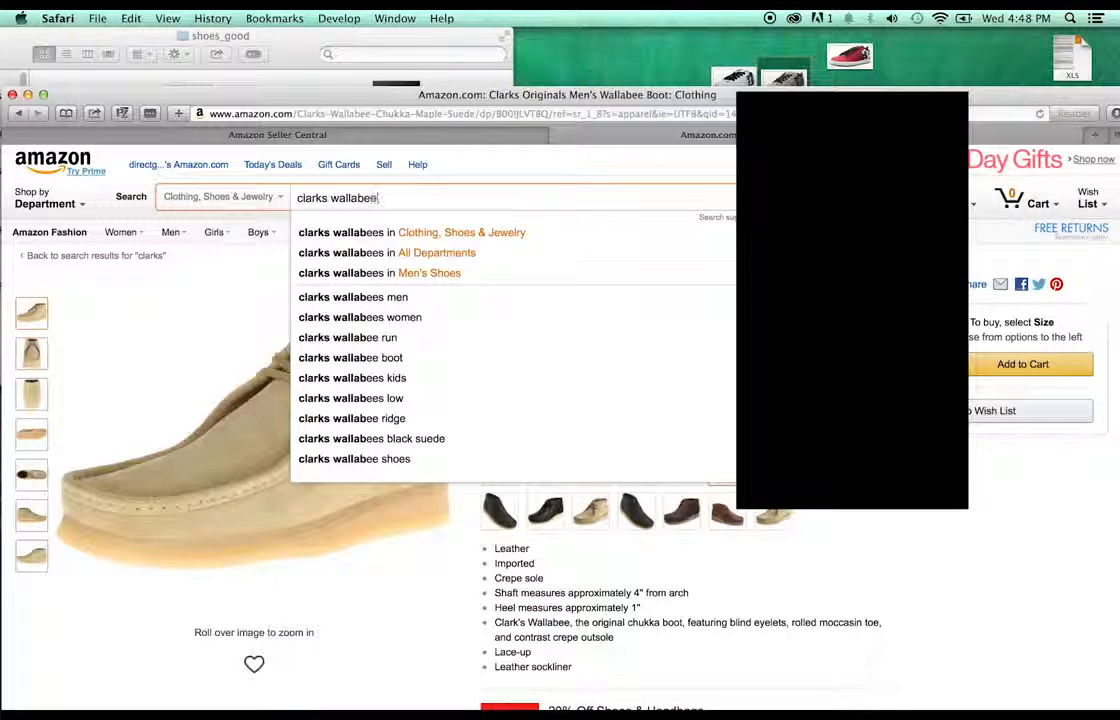
pyautogui.press('Return')
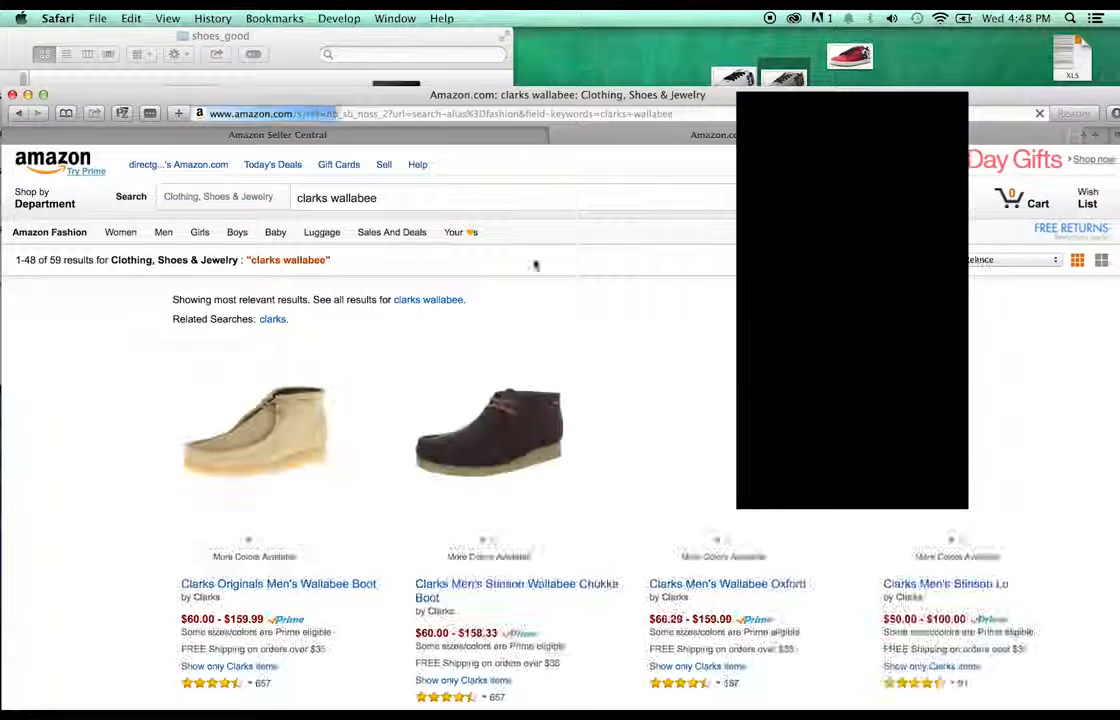
pyautogui.scroll(-2, 577, 297)
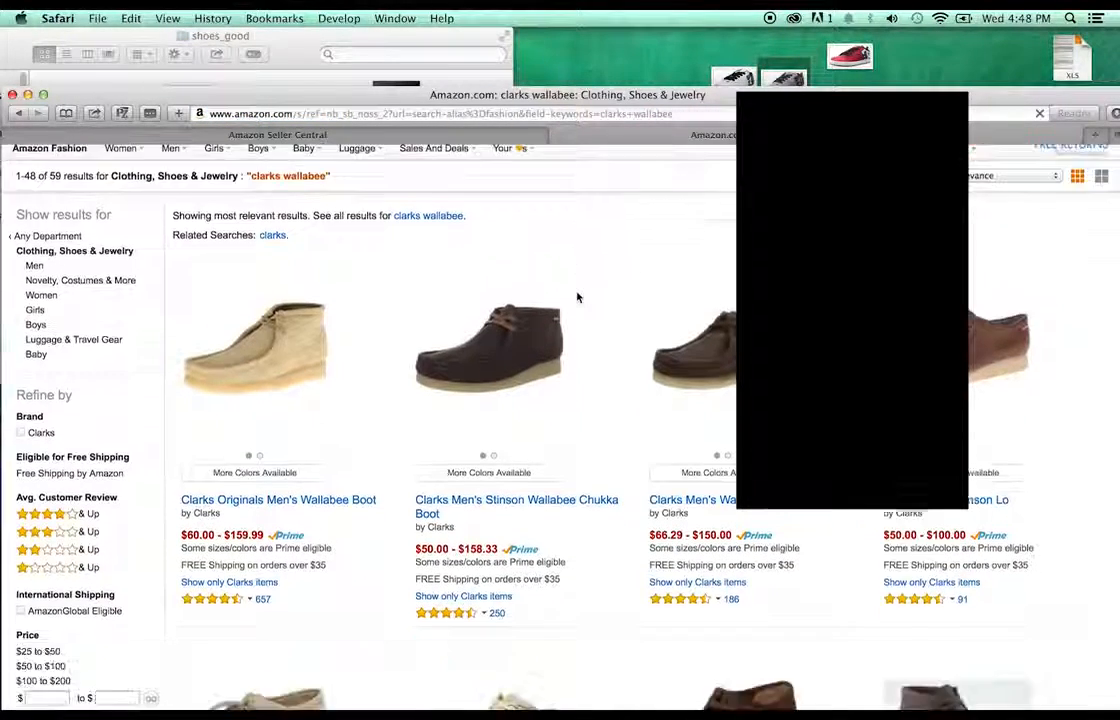
pyautogui.scroll(-5, 577, 297)
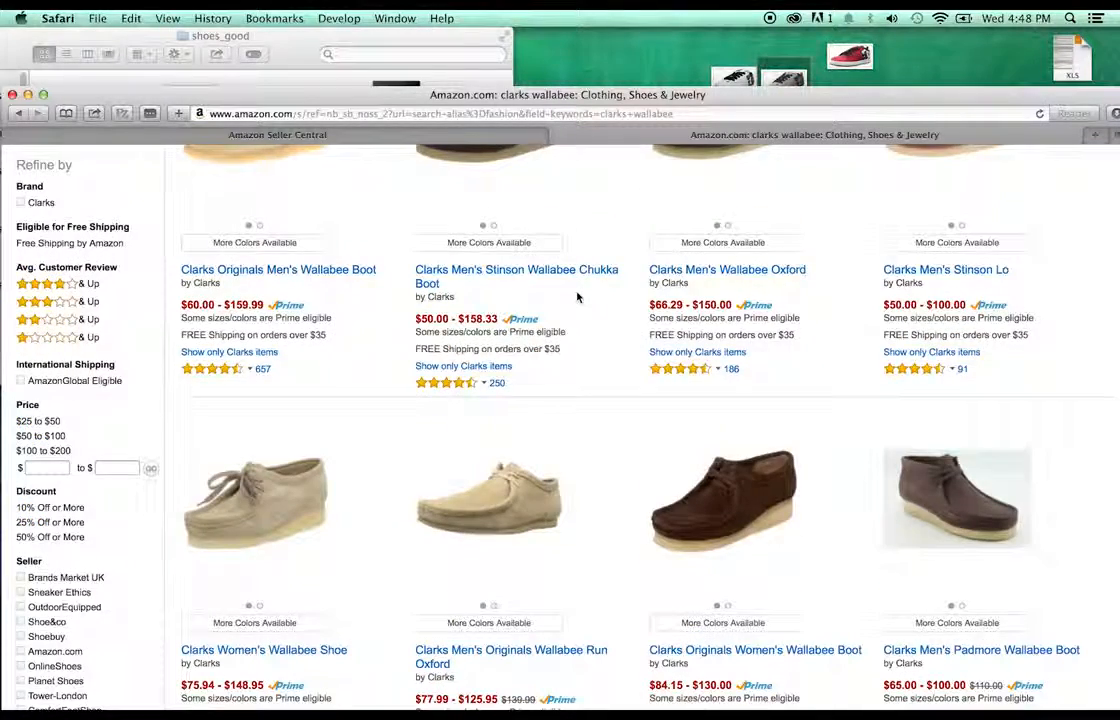
pyautogui.scroll(3, 577, 297)
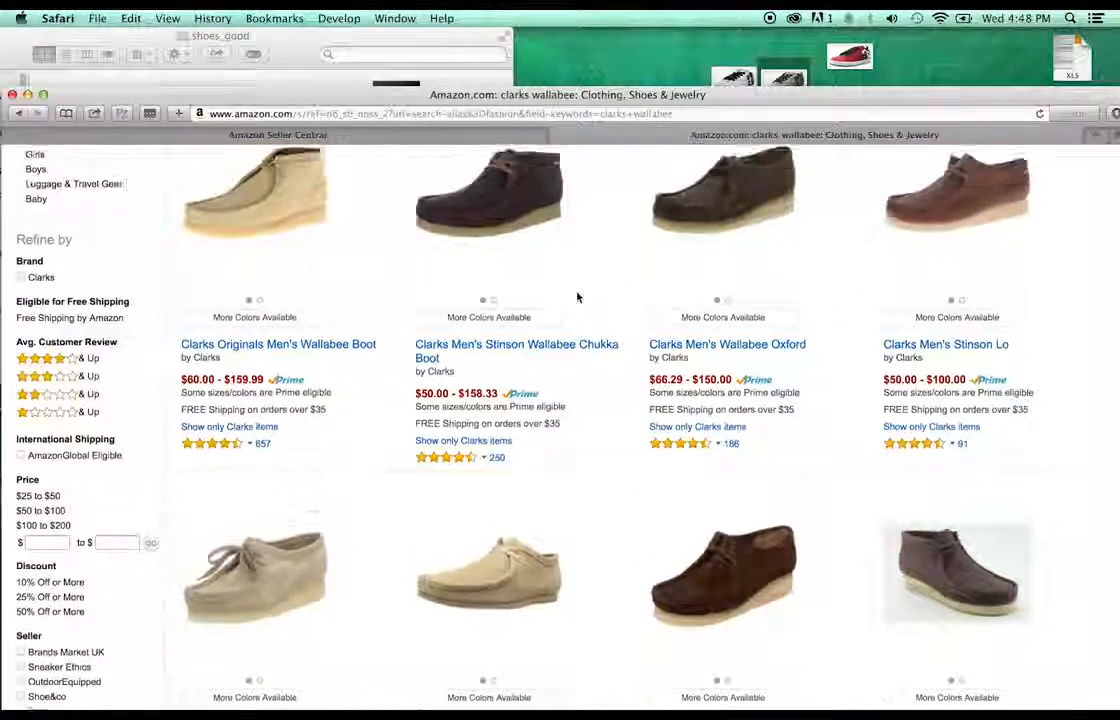
pyautogui.click(533, 247)
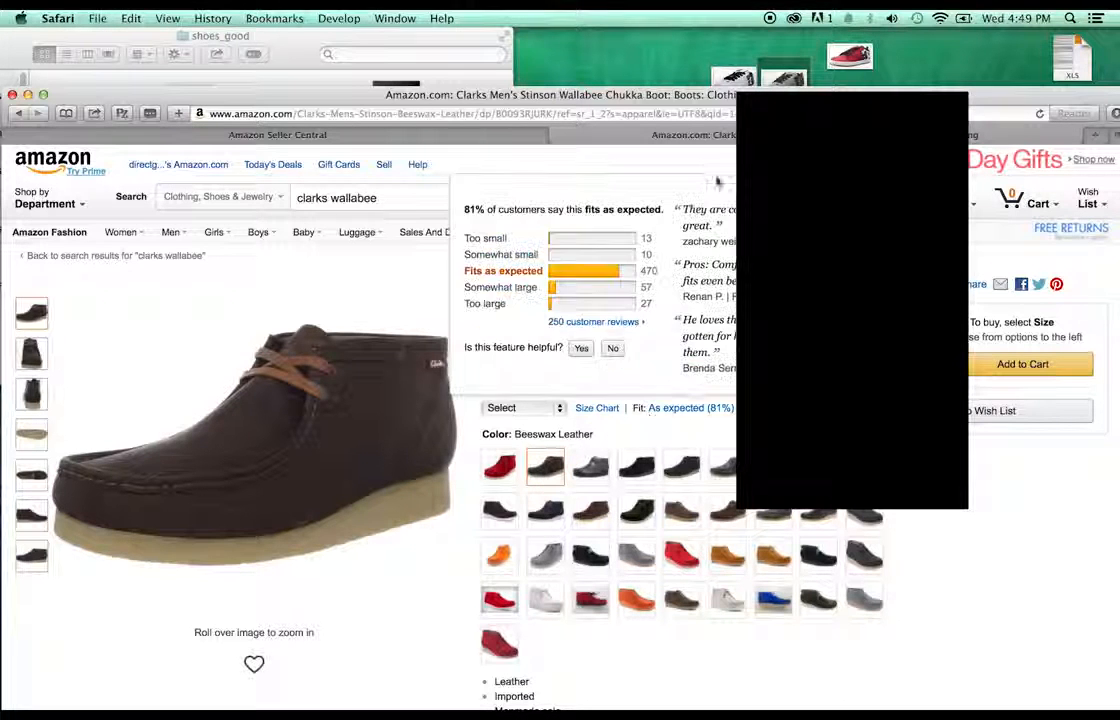
# - Drag the brown Stinson boot image 71cVAkB3ixL._UL1500_.jpg from the Web Inspector to the desktop
pyautogui.click(339, 18)
pyautogui.click(362, 108)
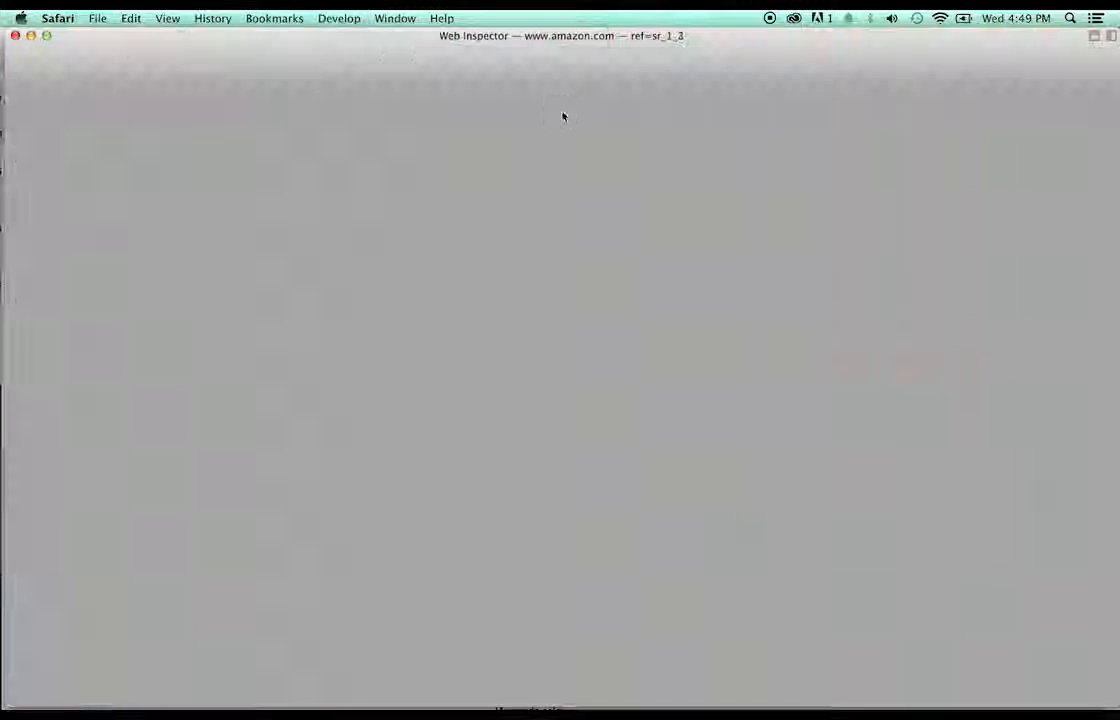
pyautogui.click(27, 143)
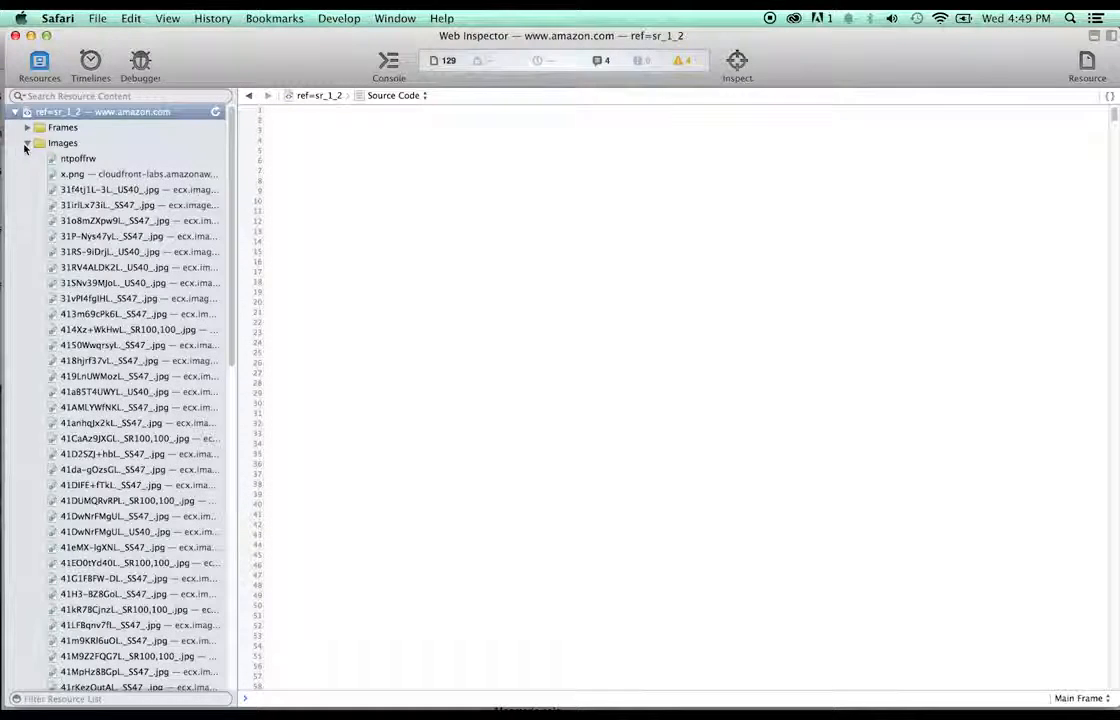
pyautogui.click(152, 404)
pyautogui.scroll(-5, 147, 413)
pyautogui.scroll(-3, 147, 412)
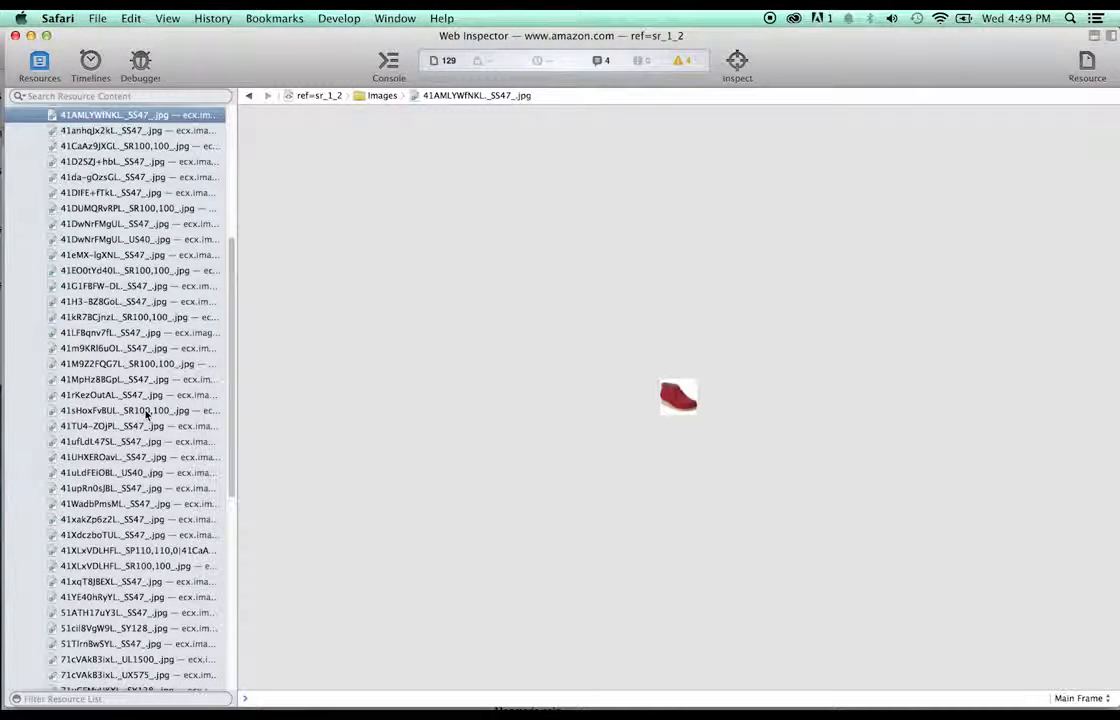
pyautogui.scroll(-6, 143, 414)
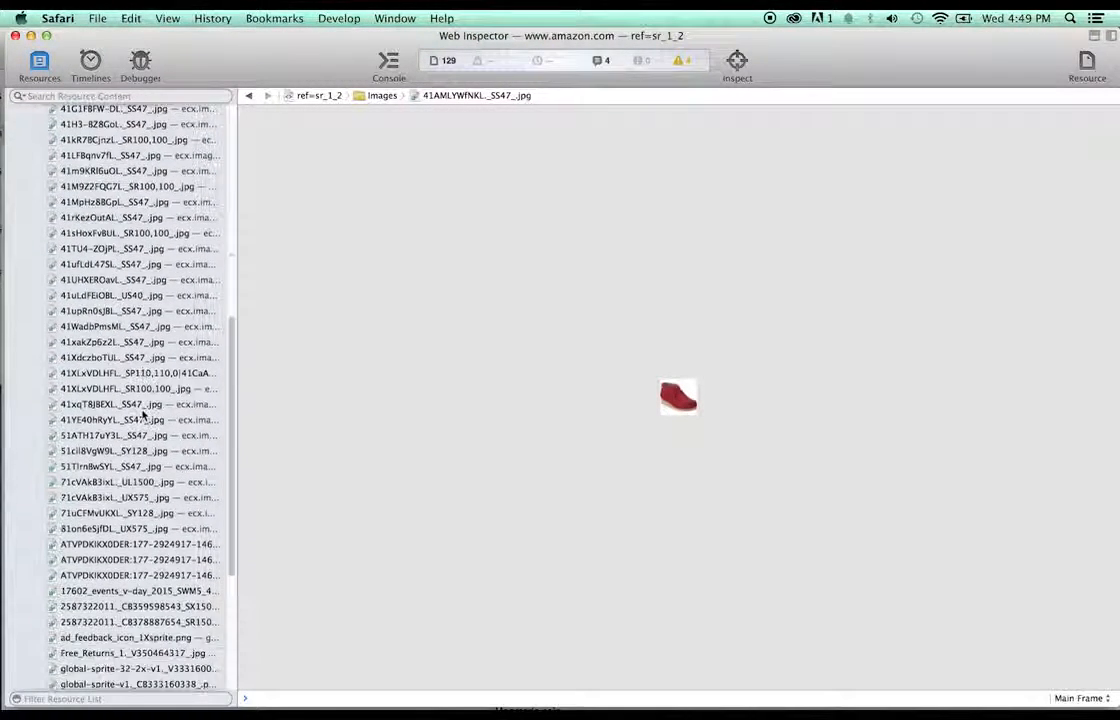
pyautogui.click(137, 419)
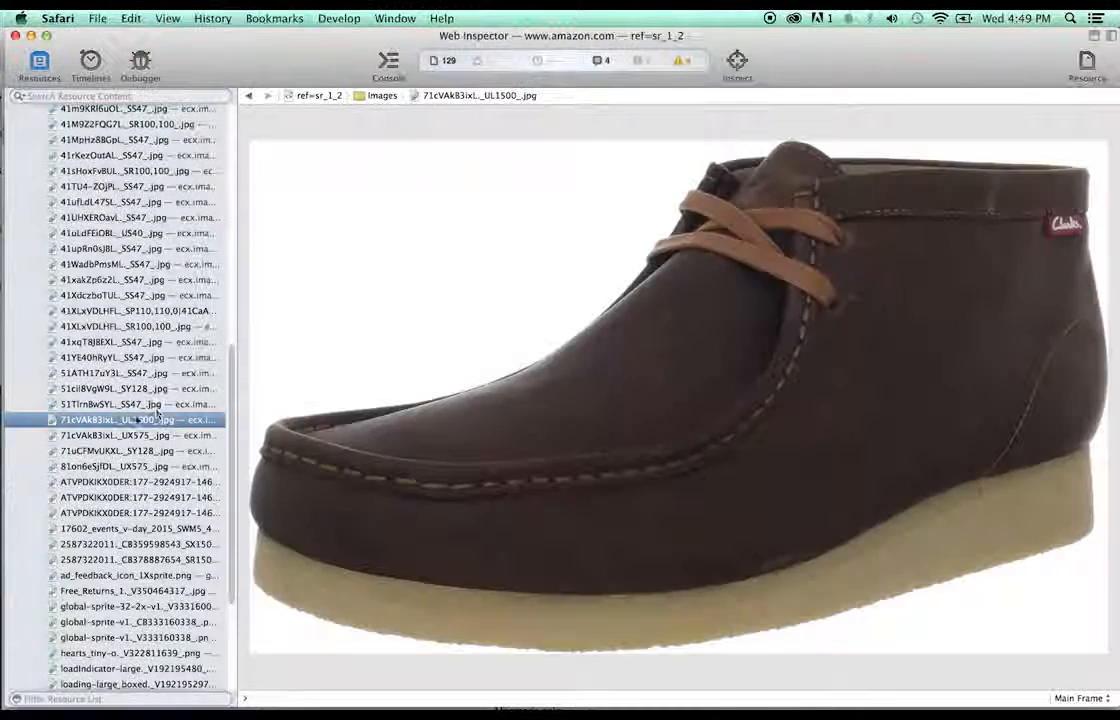
pyautogui.moveTo(775, 42); pyautogui.dragTo(700, 187)
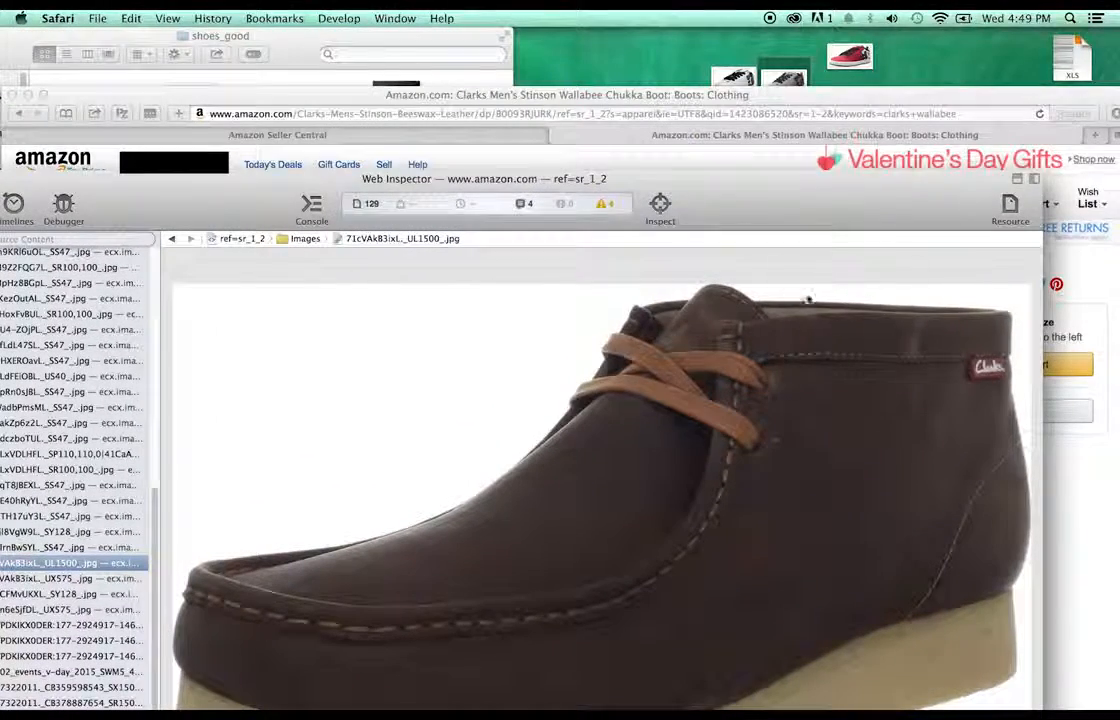
pyautogui.moveTo(694, 272); pyautogui.dragTo(1005, 50)
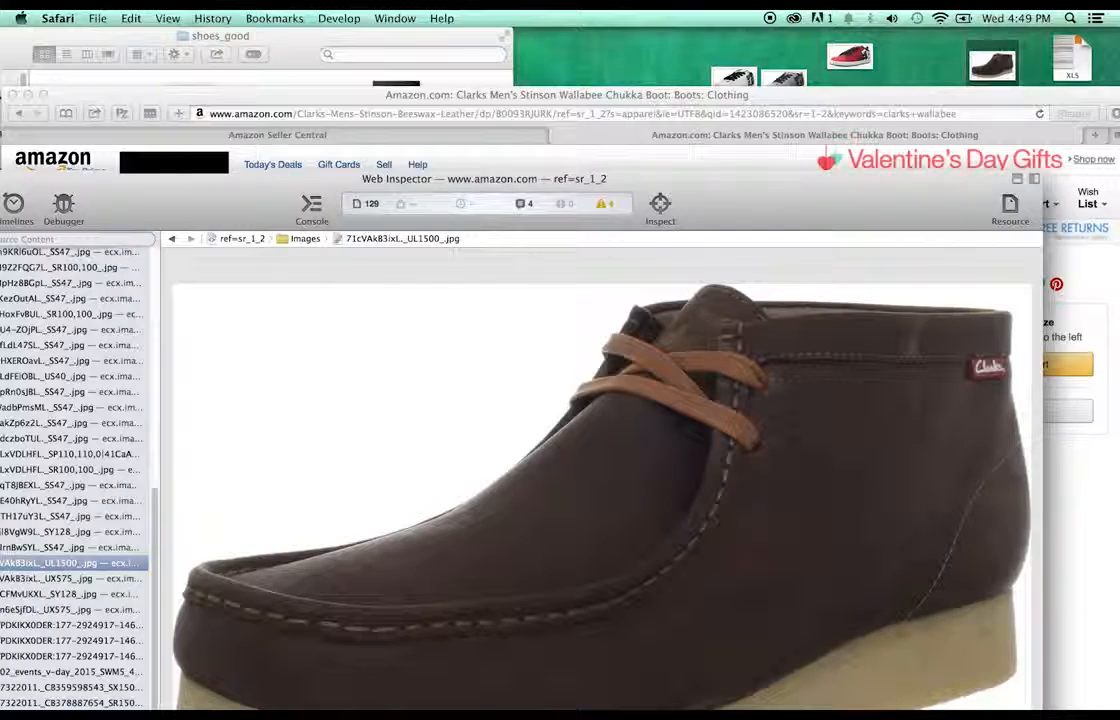
pyautogui.moveTo(180, 183); pyautogui.dragTo(258, 142)
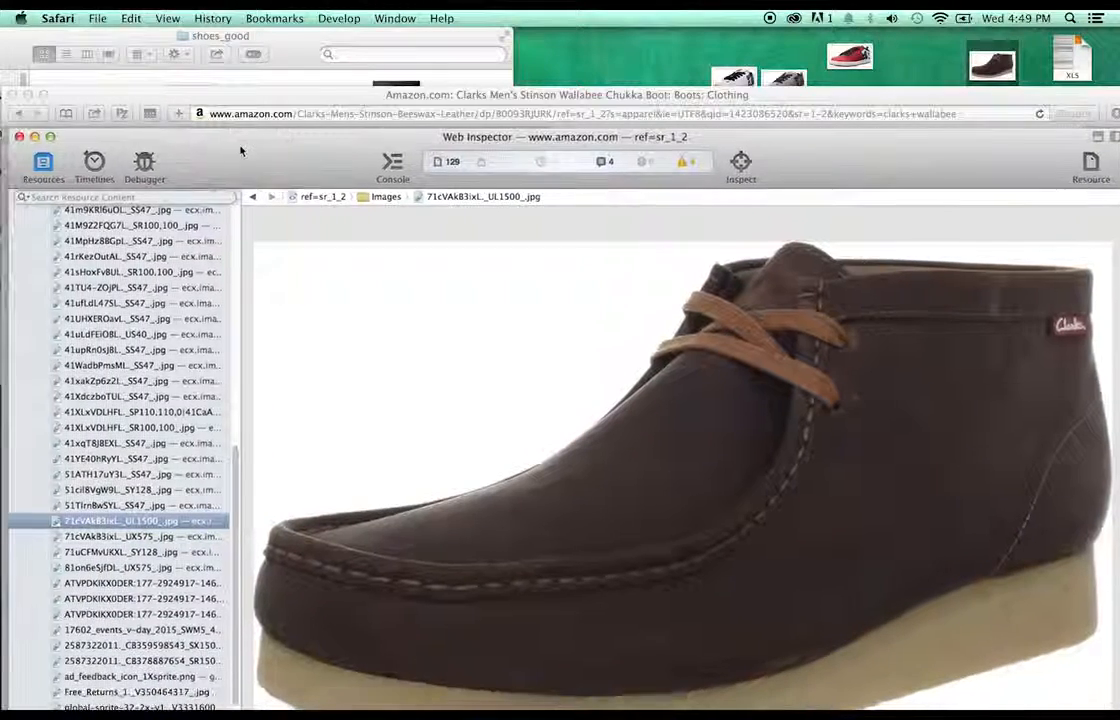
pyautogui.click(17, 136)
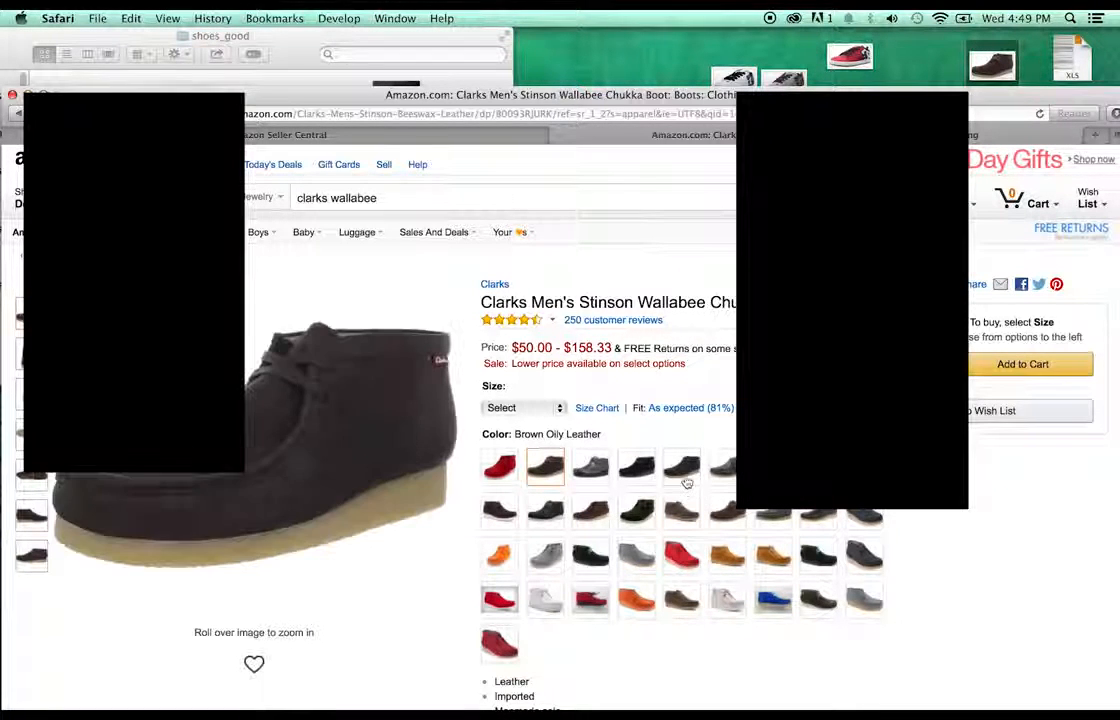
# - Switch the boot to Black Suede and save its 81rnAXjrKsL._UL1500_.jpg image to the desktop
pyautogui.click(646, 482)
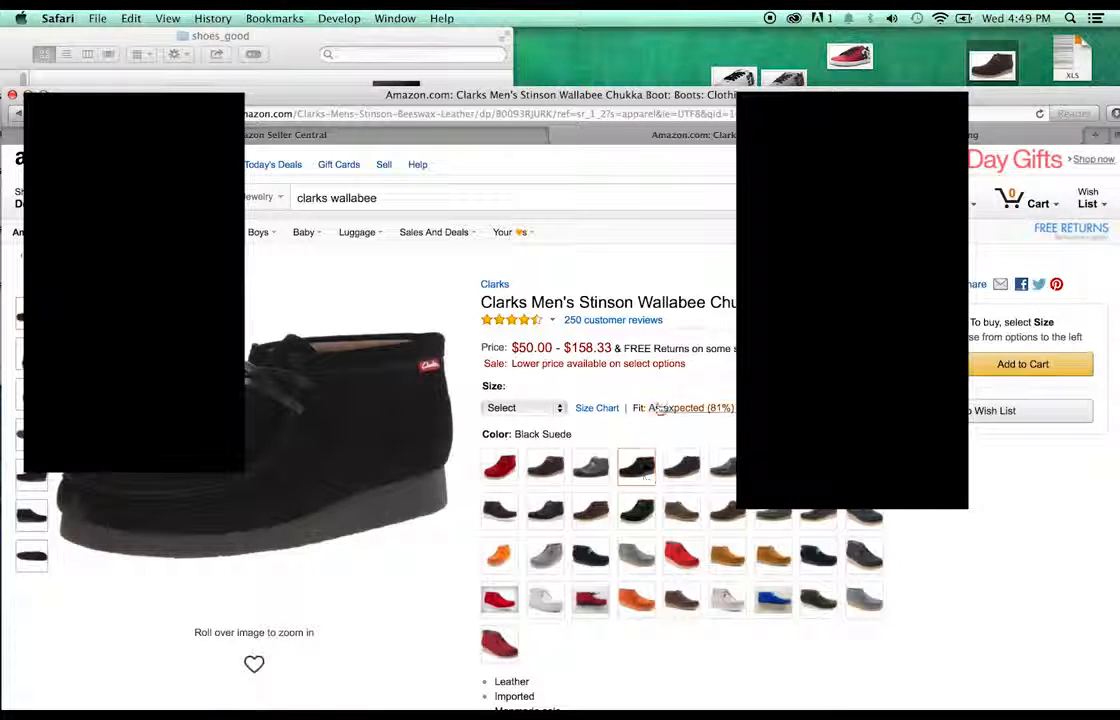
pyautogui.click(339, 18)
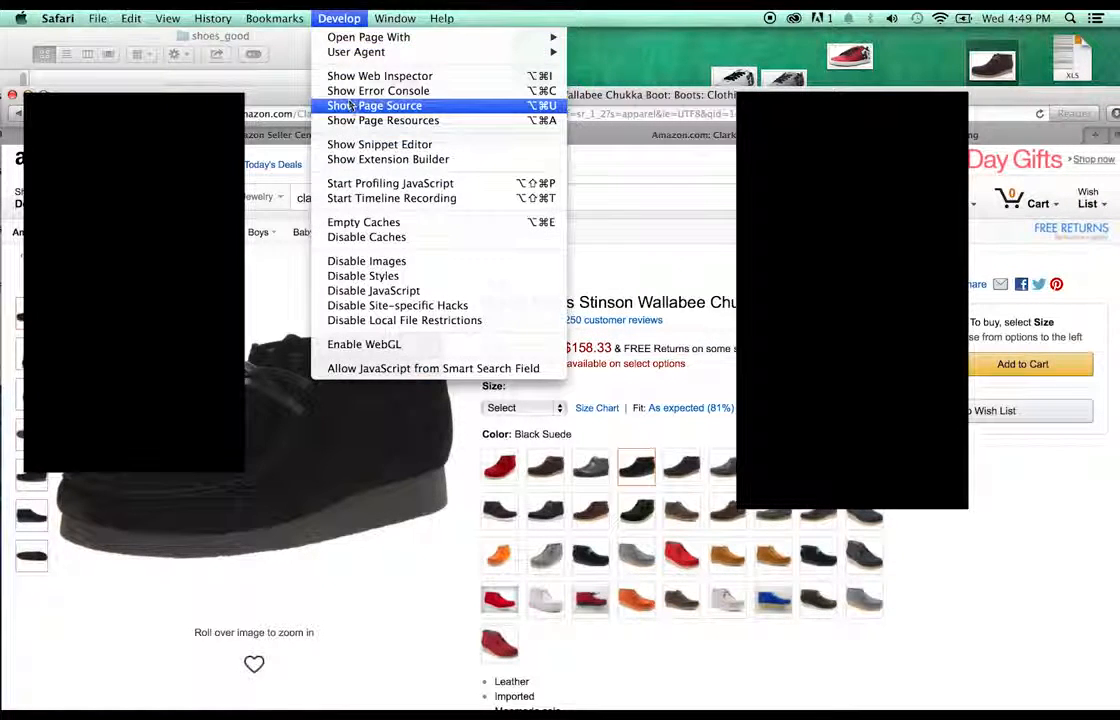
pyautogui.click(487, 110)
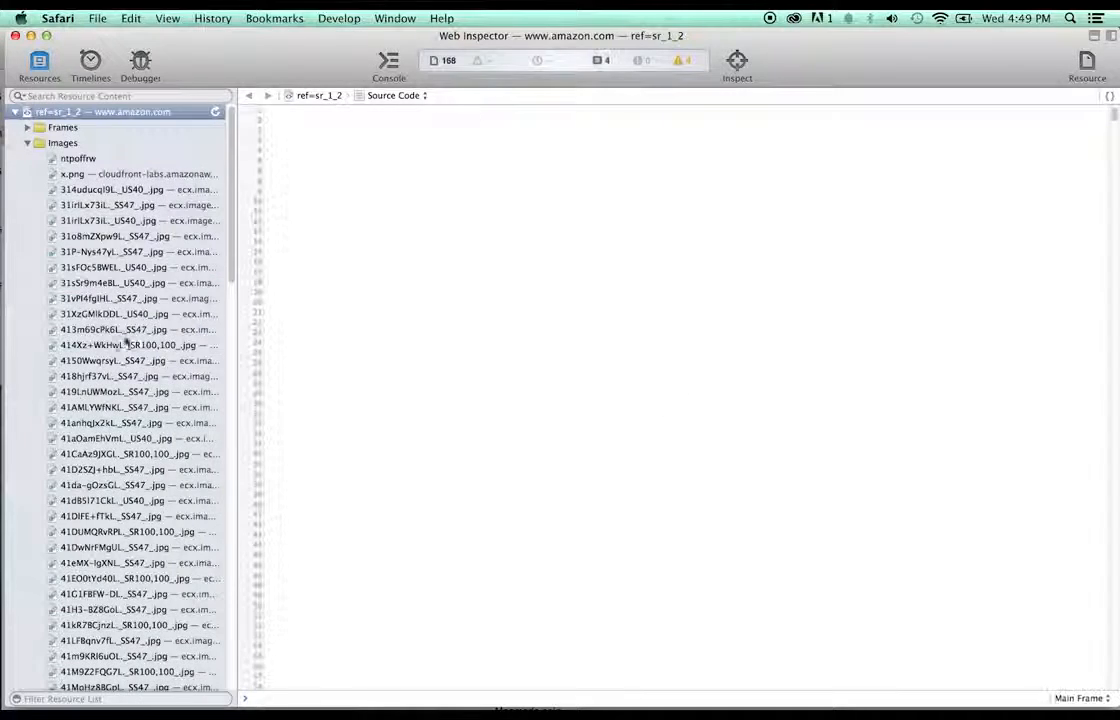
pyautogui.scroll(-10, 100, 378)
pyautogui.scroll(-8, 100, 380)
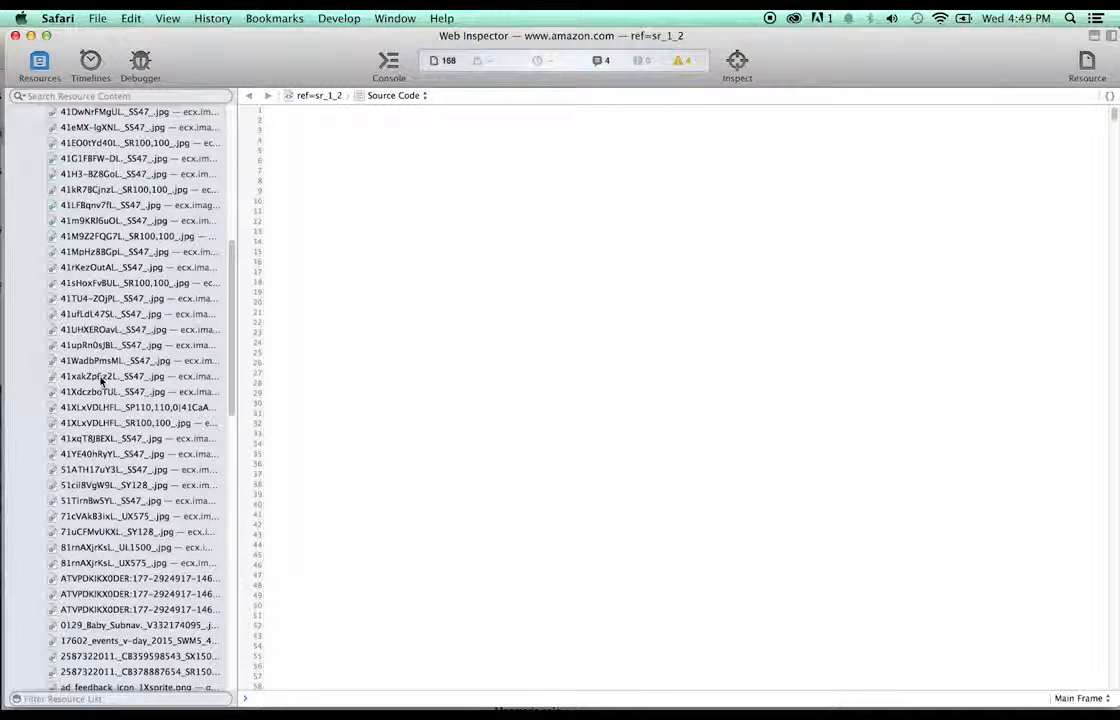
pyautogui.click(143, 549)
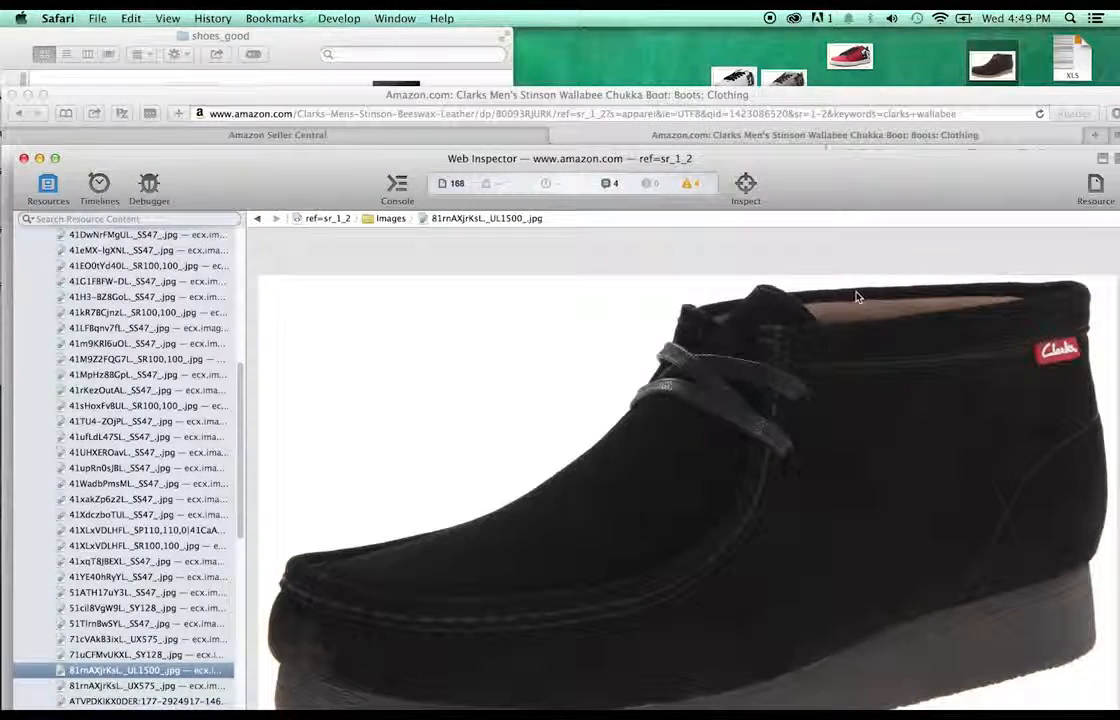
pyautogui.moveTo(855, 295); pyautogui.dragTo(652, 62)
pyautogui.click(25, 158)
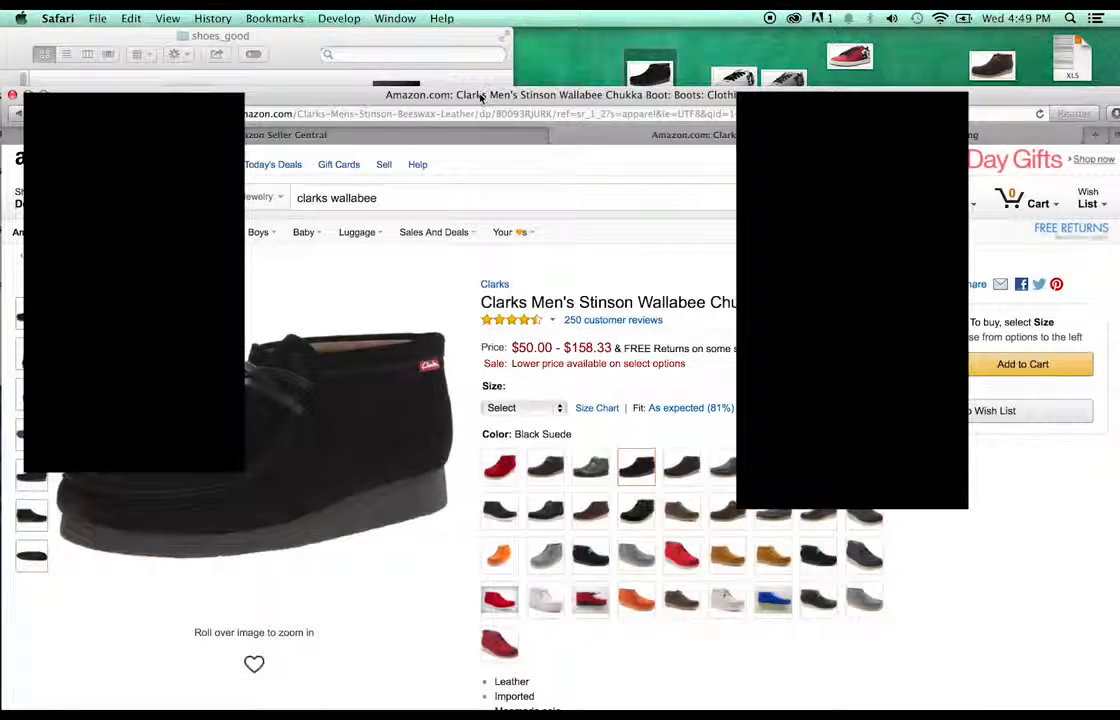
pyautogui.moveTo(480, 96); pyautogui.dragTo(460, 380)
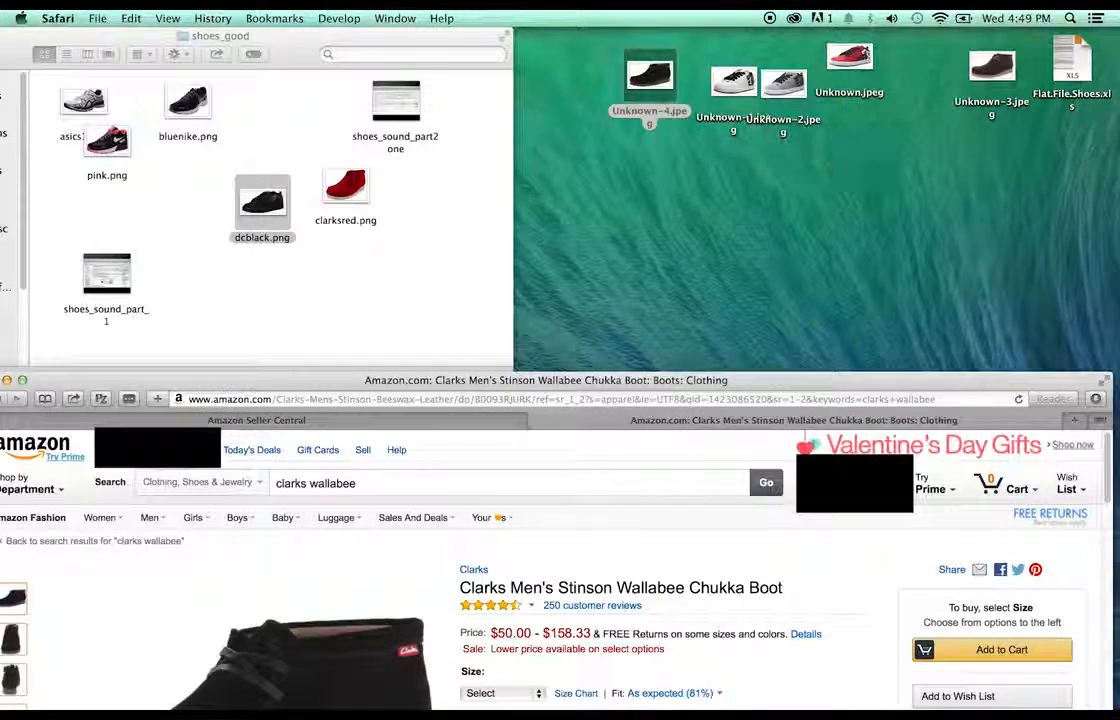
# - Place the white shoe photo beside the red one and rename it whitedc
pyautogui.click(650, 80)
pyautogui.moveTo(735, 82); pyautogui.dragTo(766, 158)
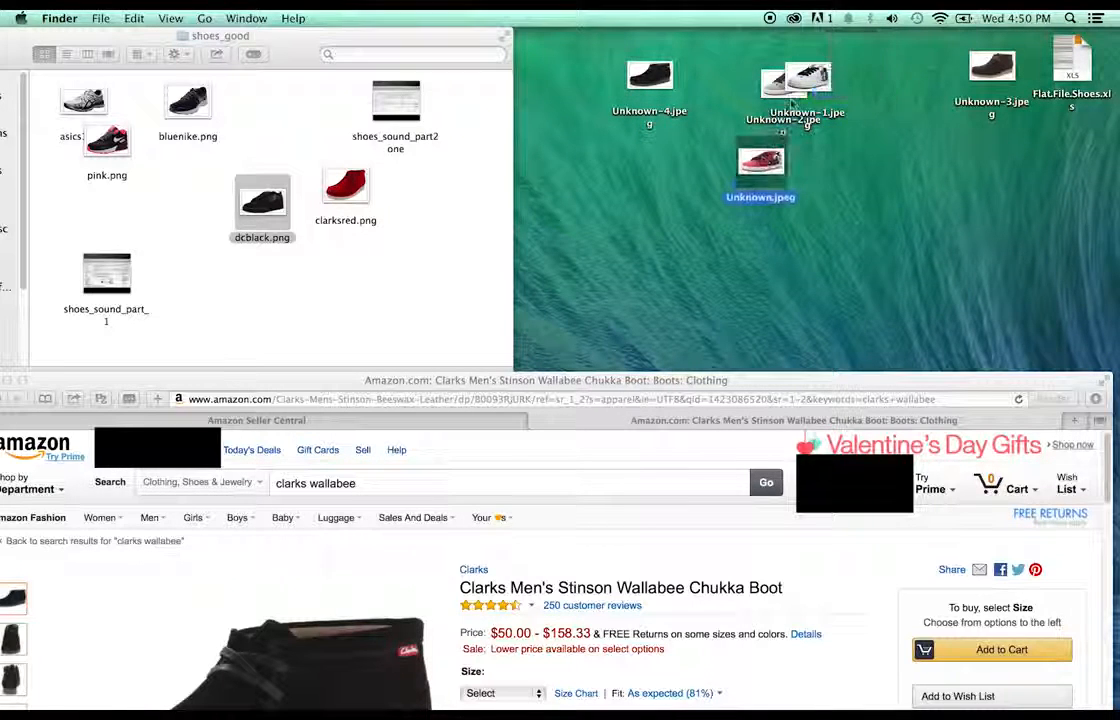
pyautogui.moveTo(808, 91); pyautogui.dragTo(841, 177)
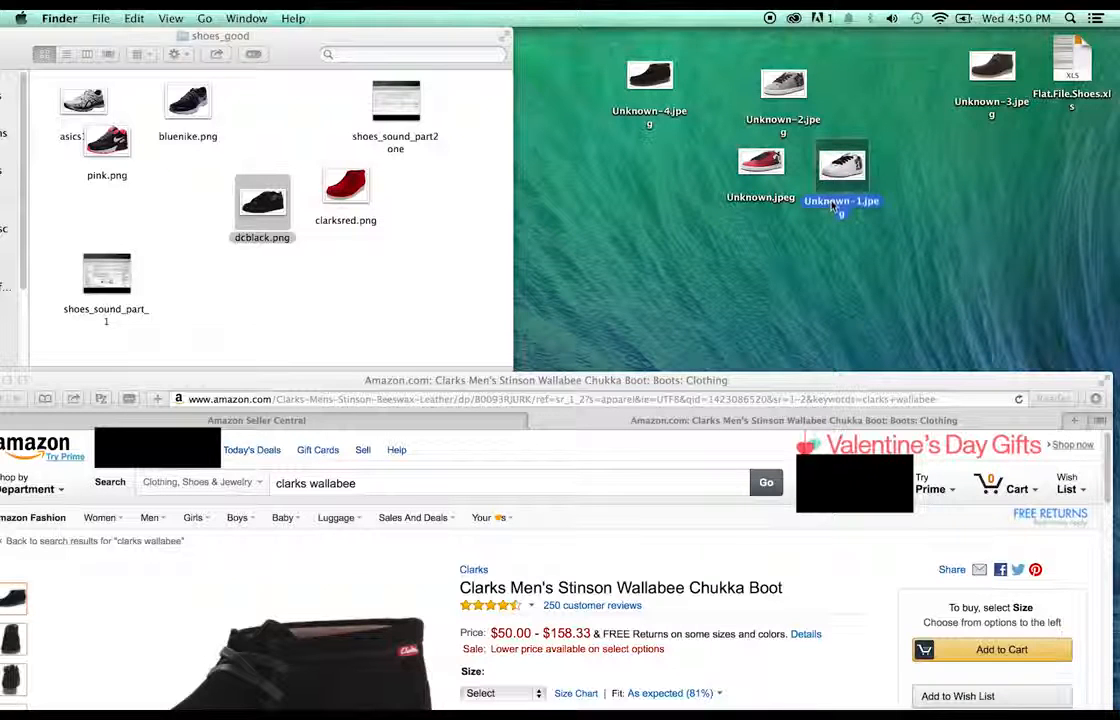
pyautogui.click(828, 201)
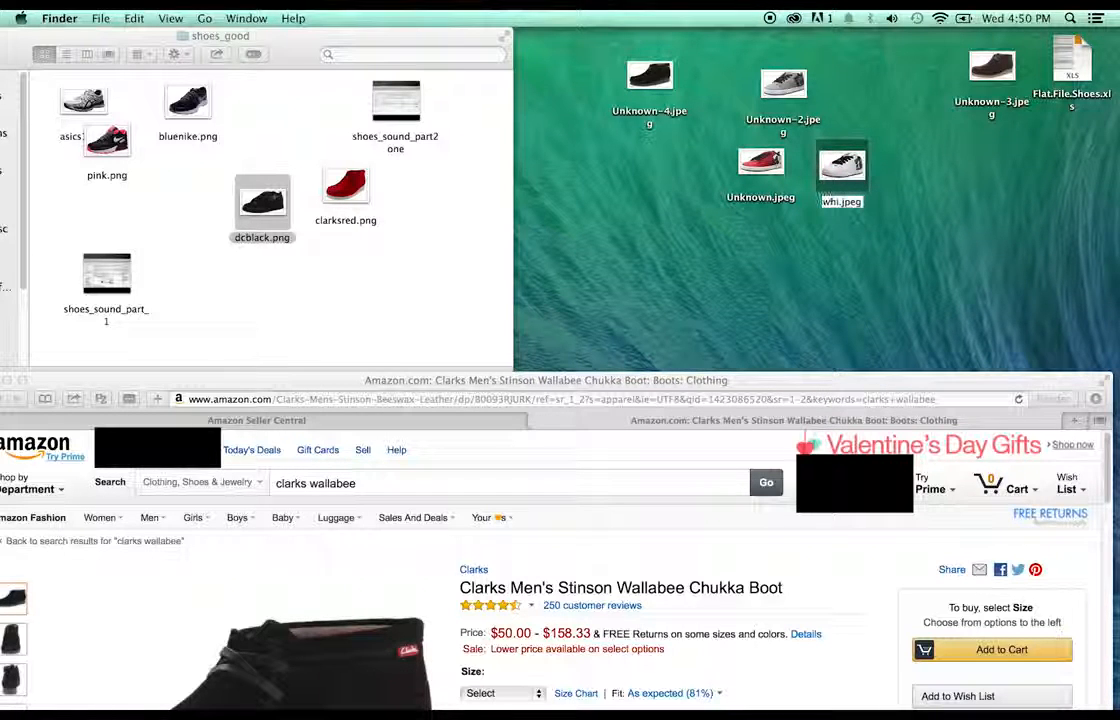
pyautogui.write('whitedc')
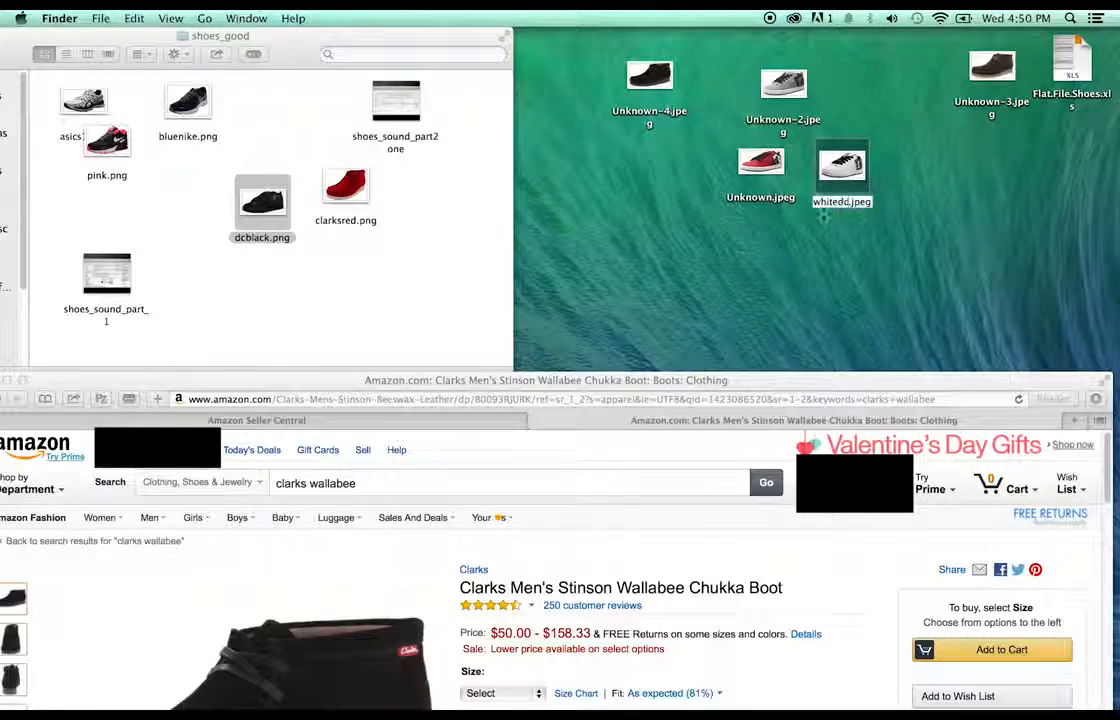
pyautogui.press('Return')
# - Preview the red shoe photo, then rename the red and grey photos reddc and greydc
pyautogui.doubleClick(760, 195)
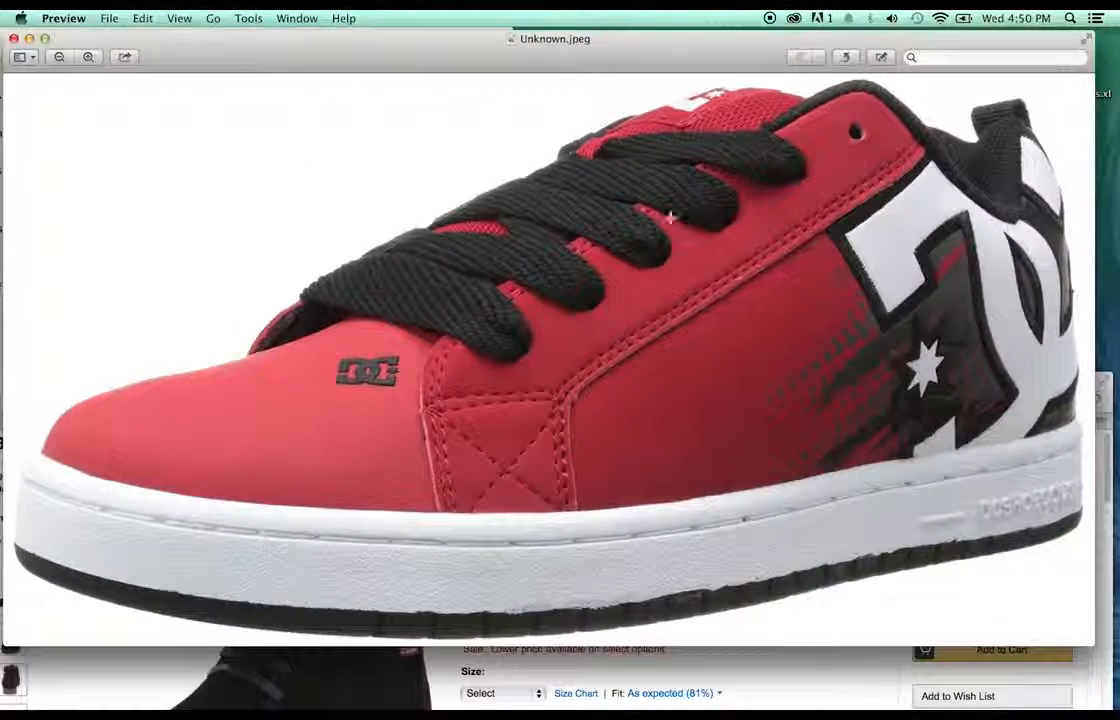
pyautogui.click(13, 38)
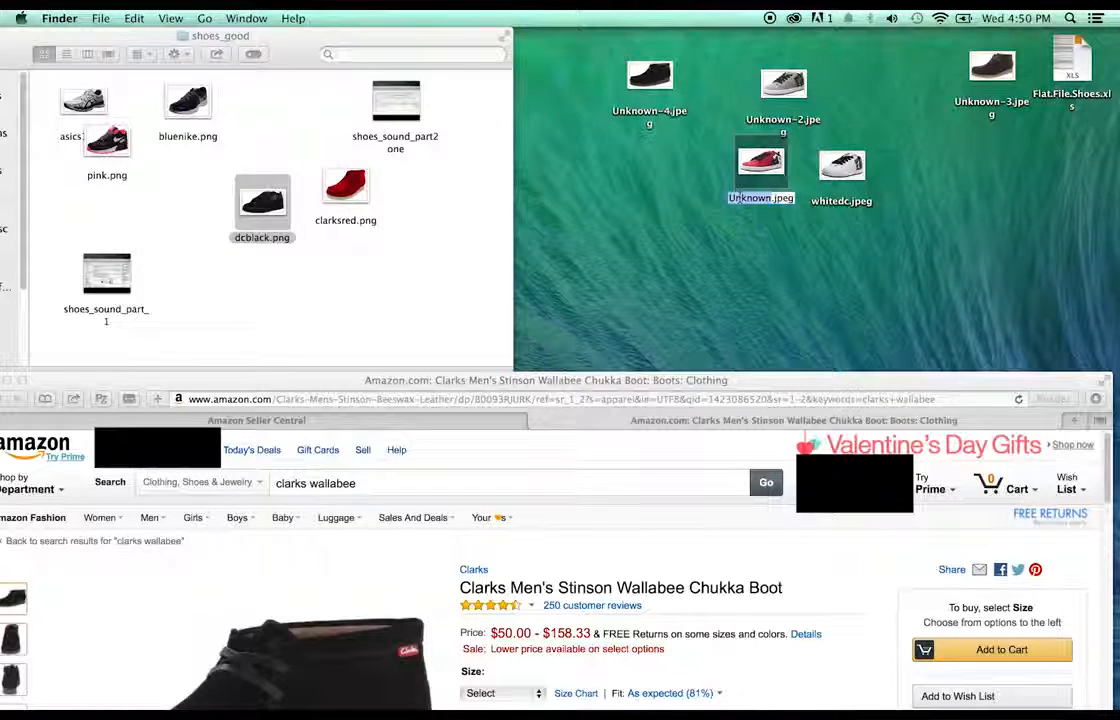
pyautogui.click(741, 199)
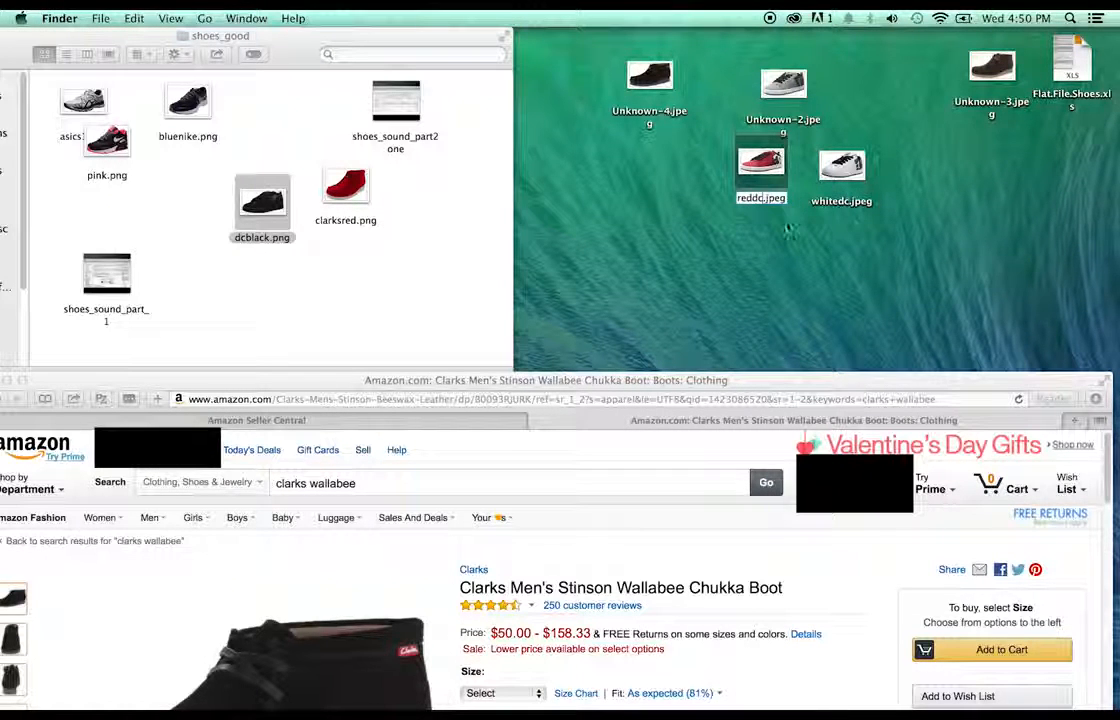
pyautogui.click(785, 119)
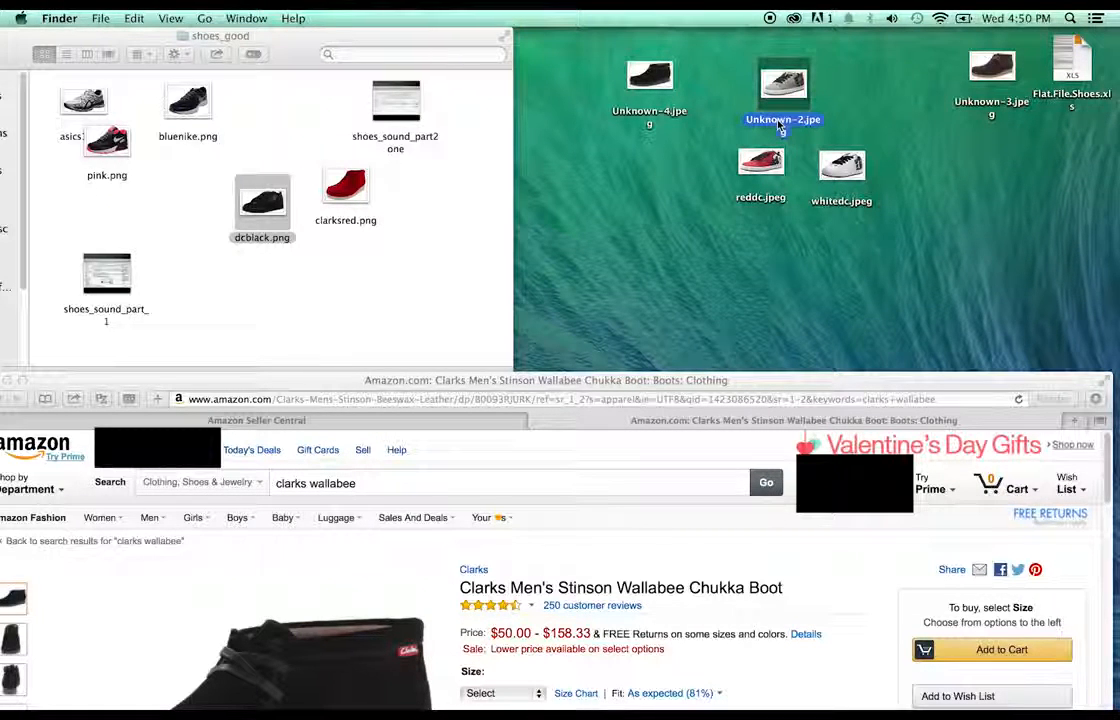
pyautogui.click(780, 121)
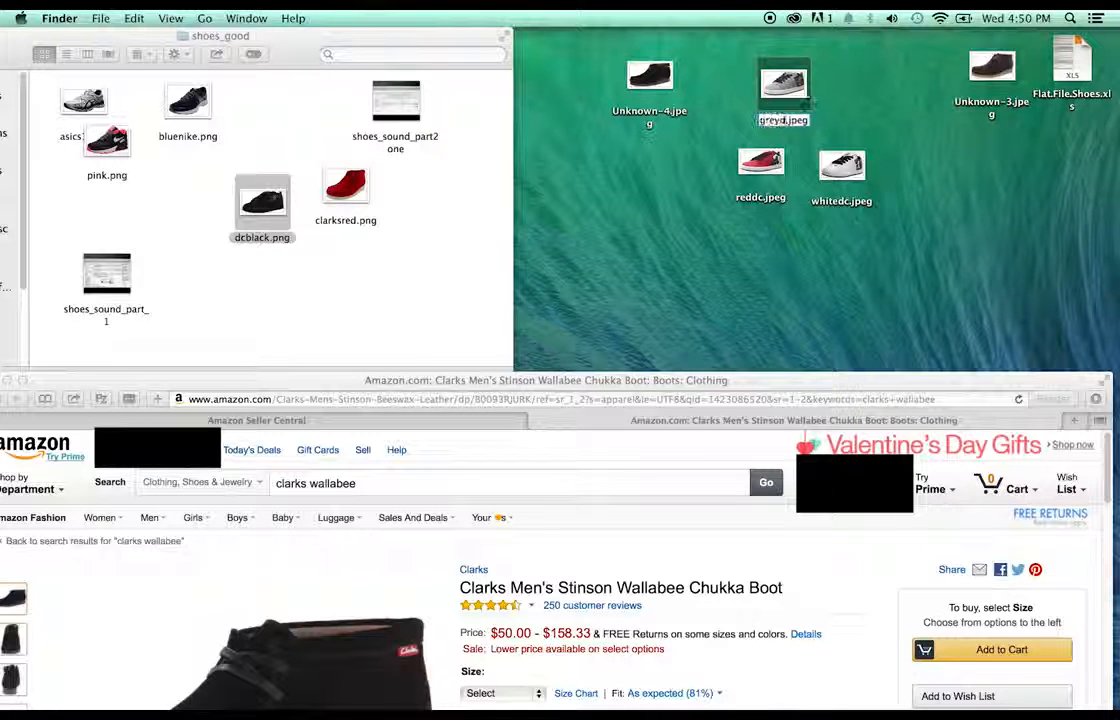
# - Move the boot photos together and rename them brownstinson and blackstinson
pyautogui.moveTo(990, 68); pyautogui.dragTo(602, 165)
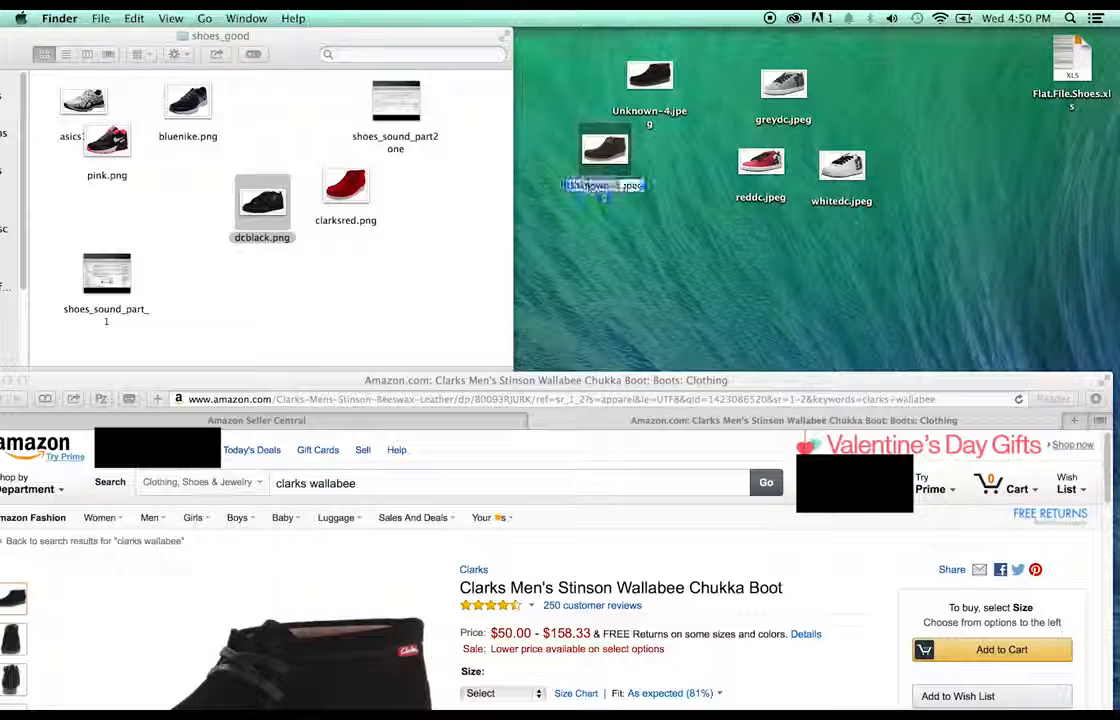
pyautogui.click(598, 186)
pyautogui.write('brown')
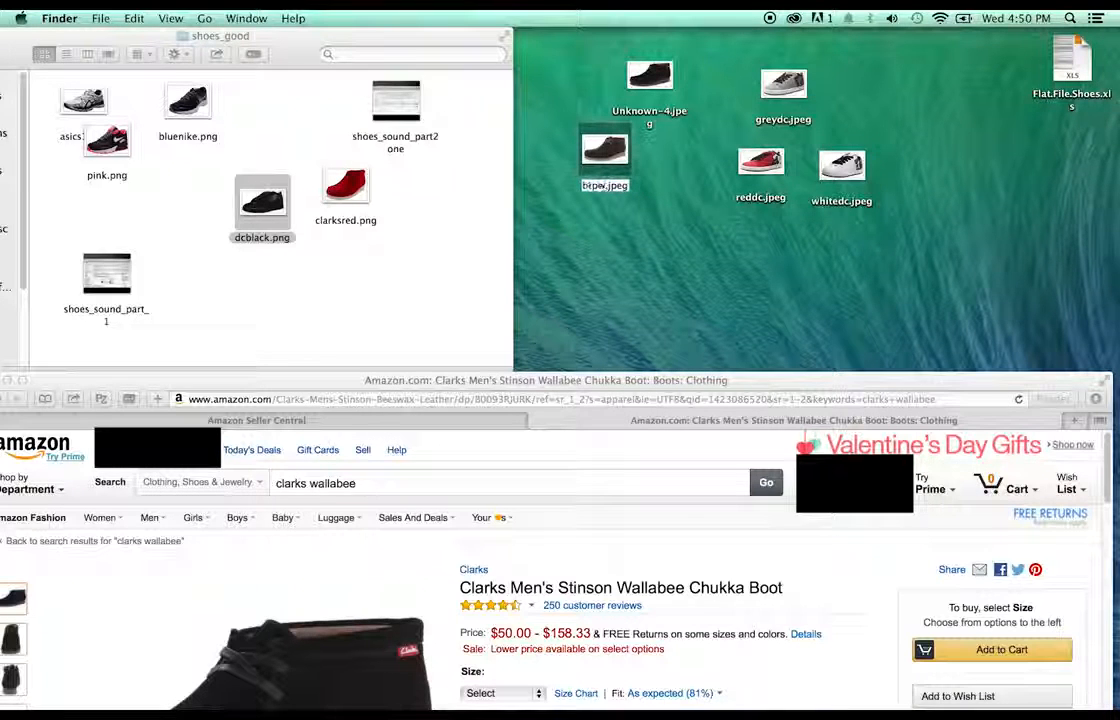
pyautogui.write('s')
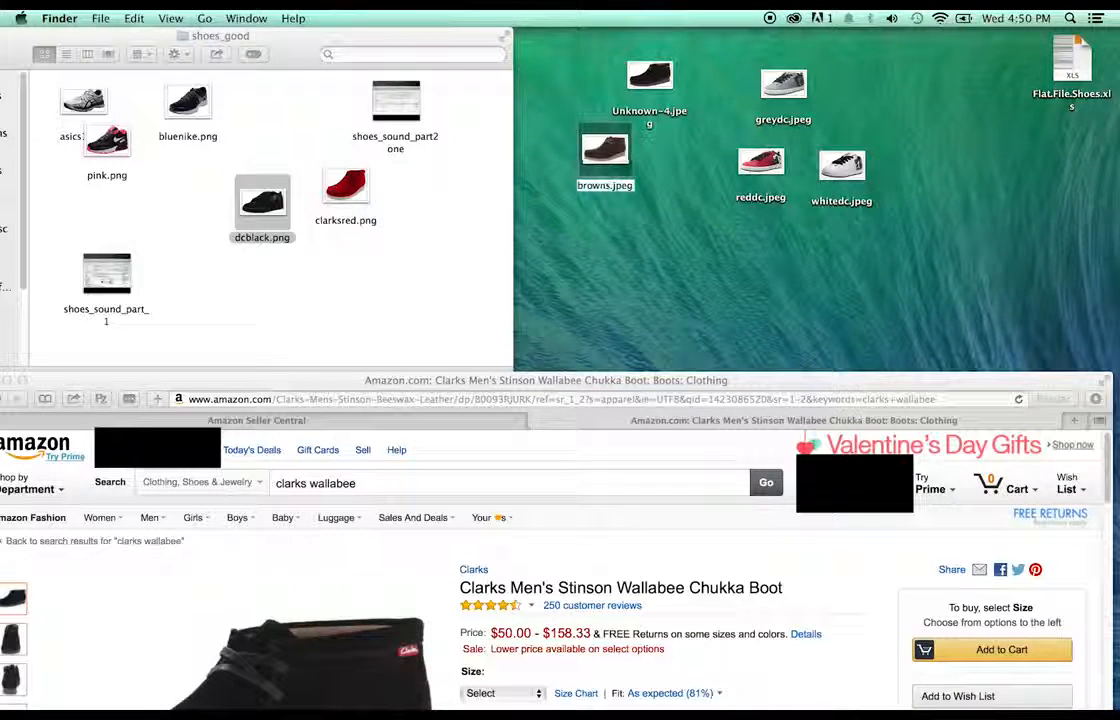
pyautogui.write('tinson')
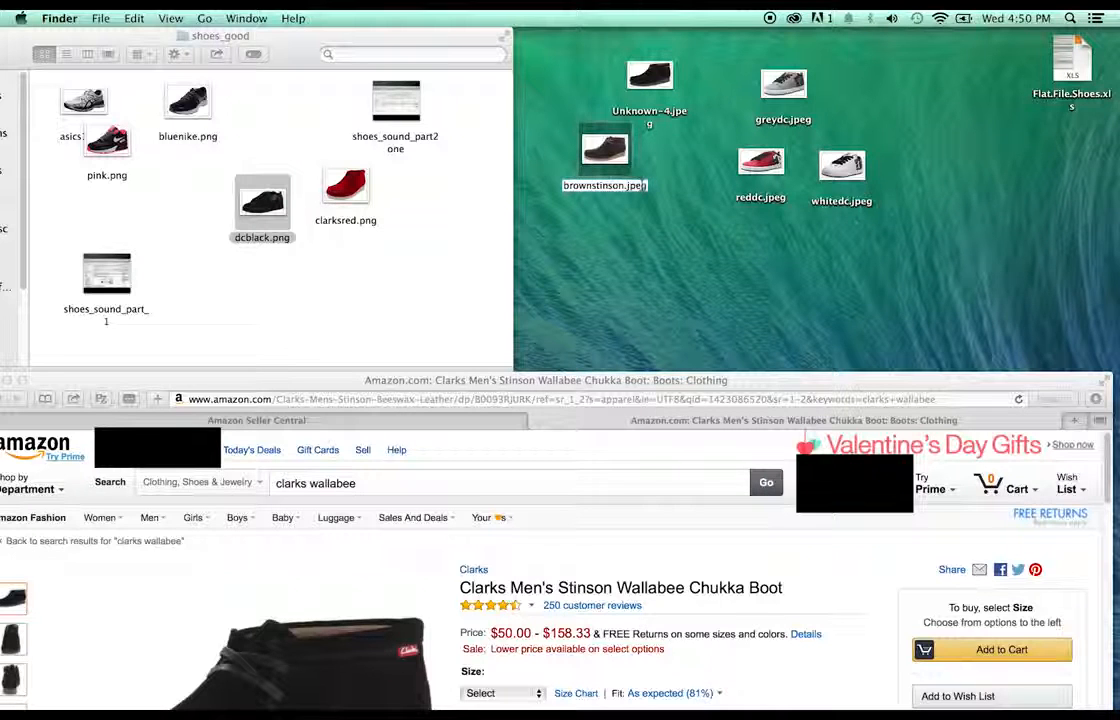
pyautogui.click(686, 185)
pyautogui.click(645, 112)
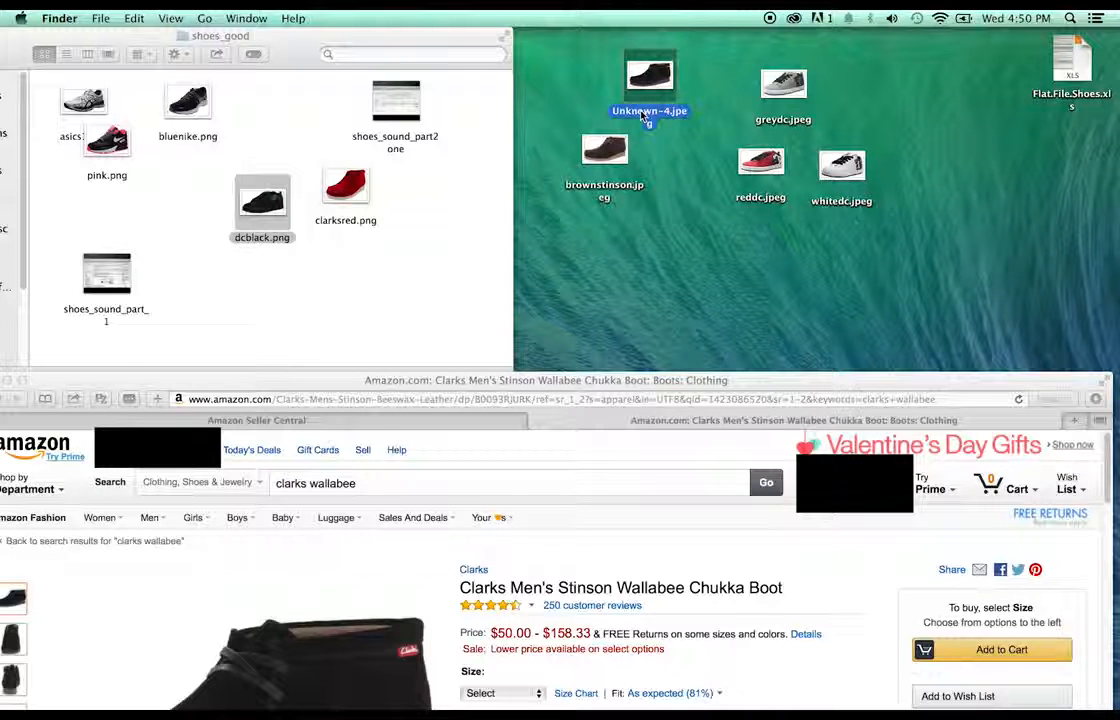
pyautogui.press('Return')
pyautogui.write('black')
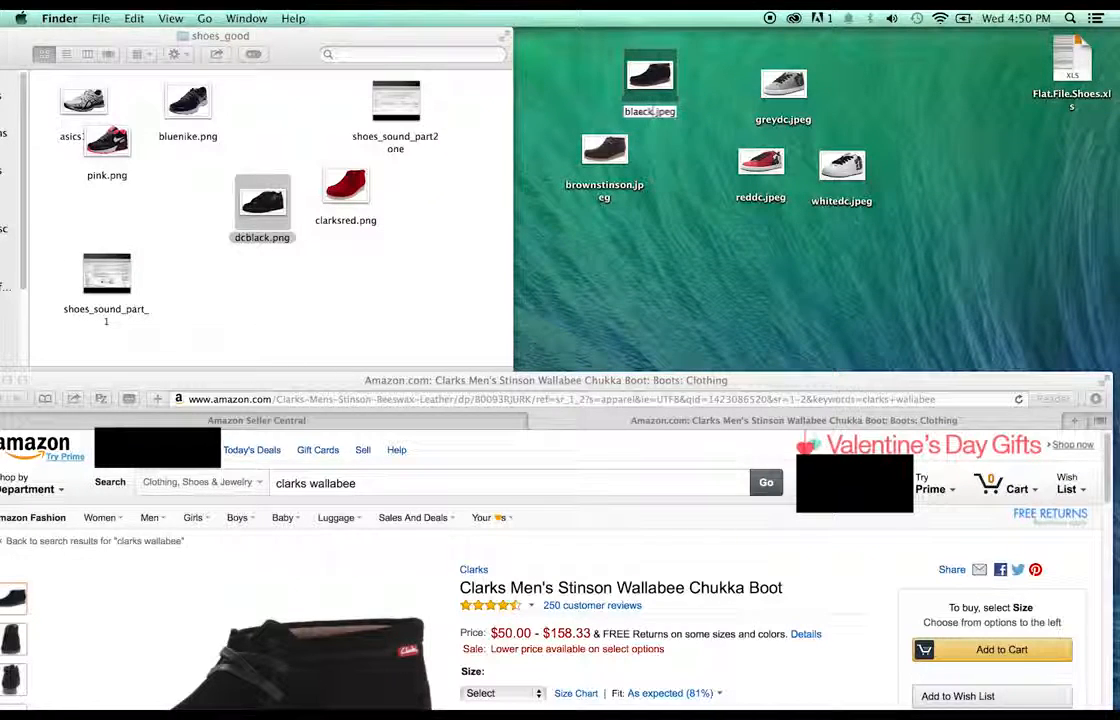
pyautogui.write('stinson')
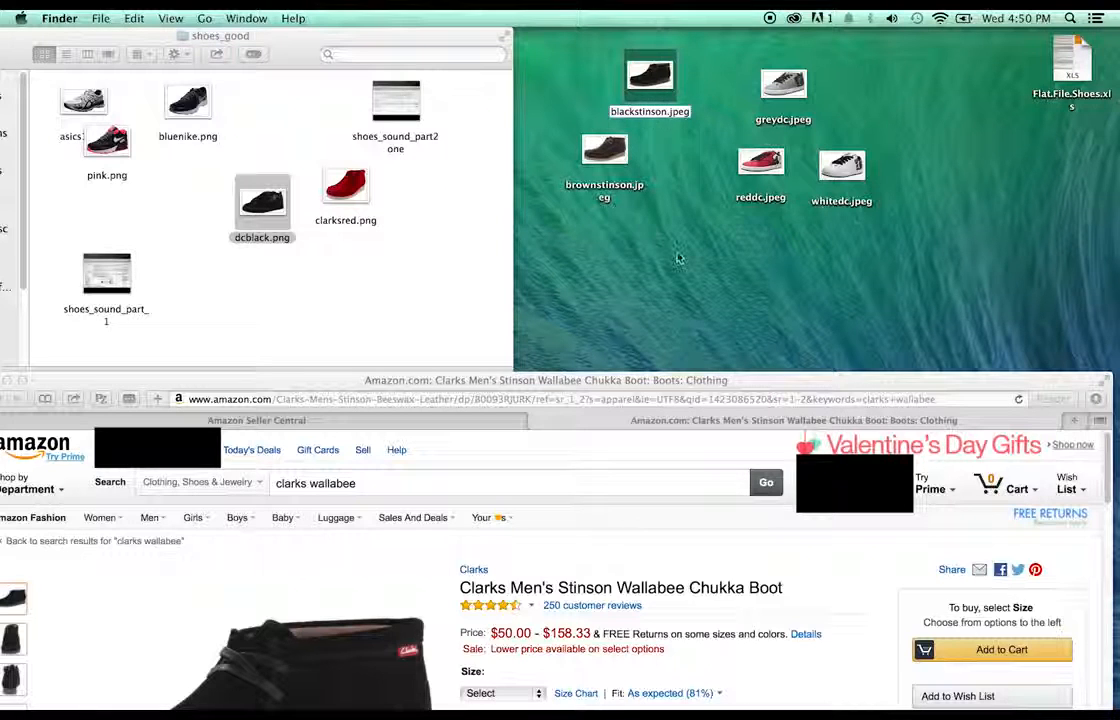
pyautogui.click(677, 258)
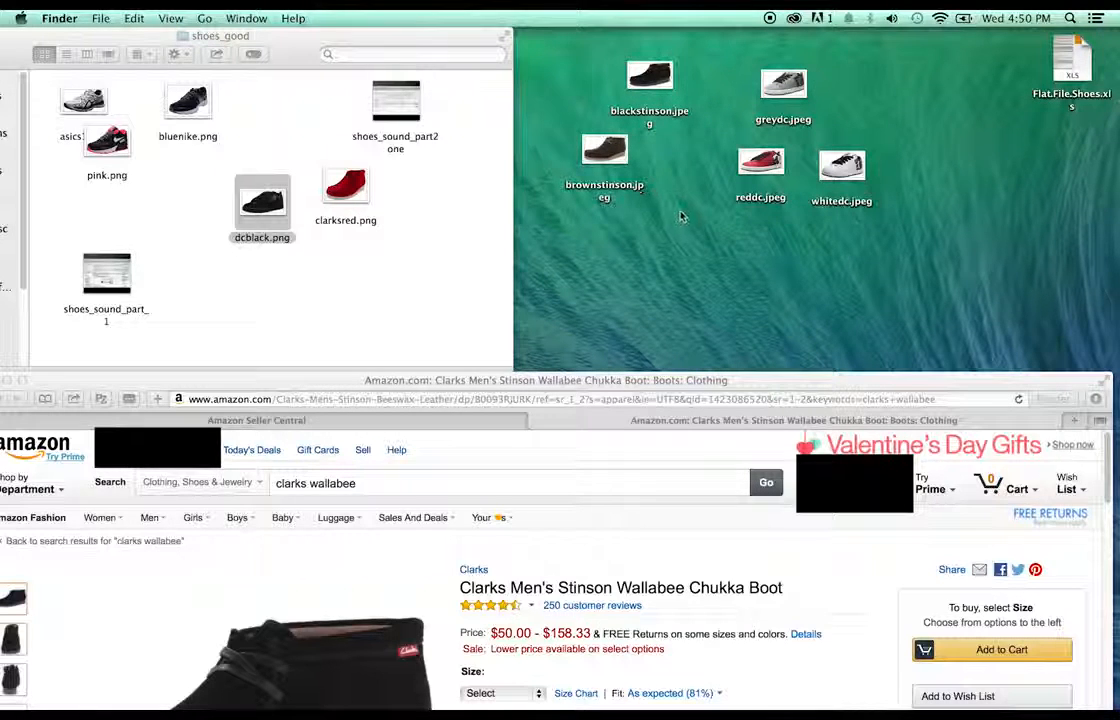
# - Select greydc, reddc and whitedc.jpeg in Finder and open them in Photoshop
pyautogui.moveTo(780, 94); pyautogui.dragTo(794, 142)
pyautogui.moveTo(951, 210); pyautogui.dragTo(766, 139)
pyautogui.rightClick(795, 130)
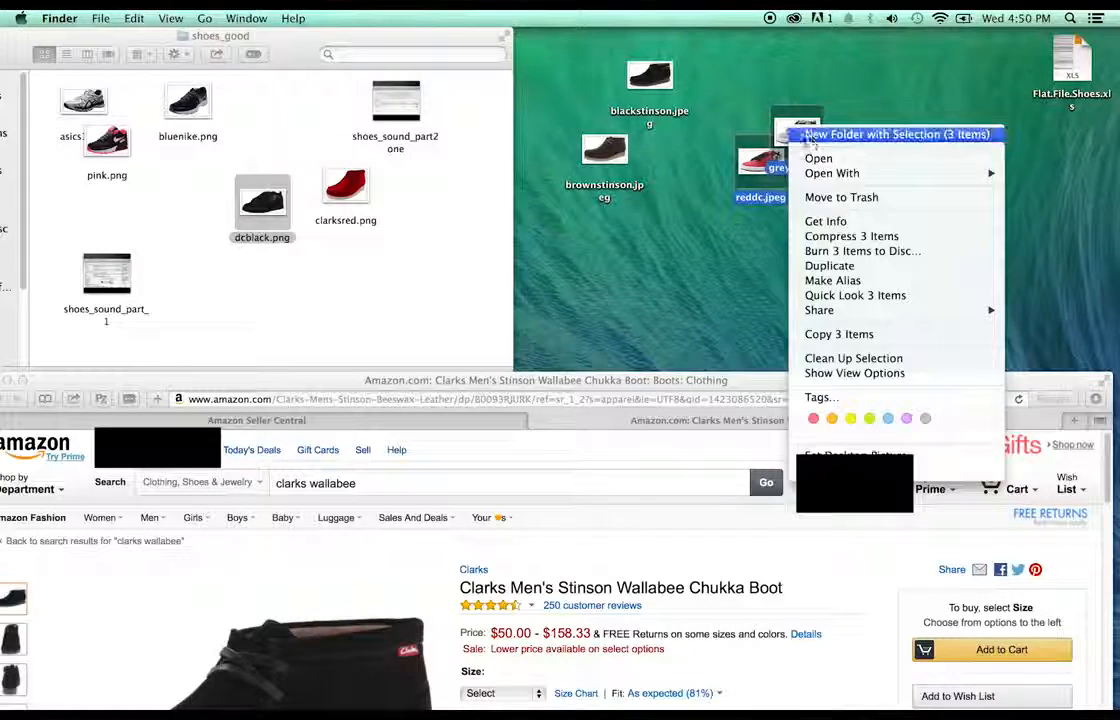
pyautogui.moveTo(840, 174)
pyautogui.click(760, 224)
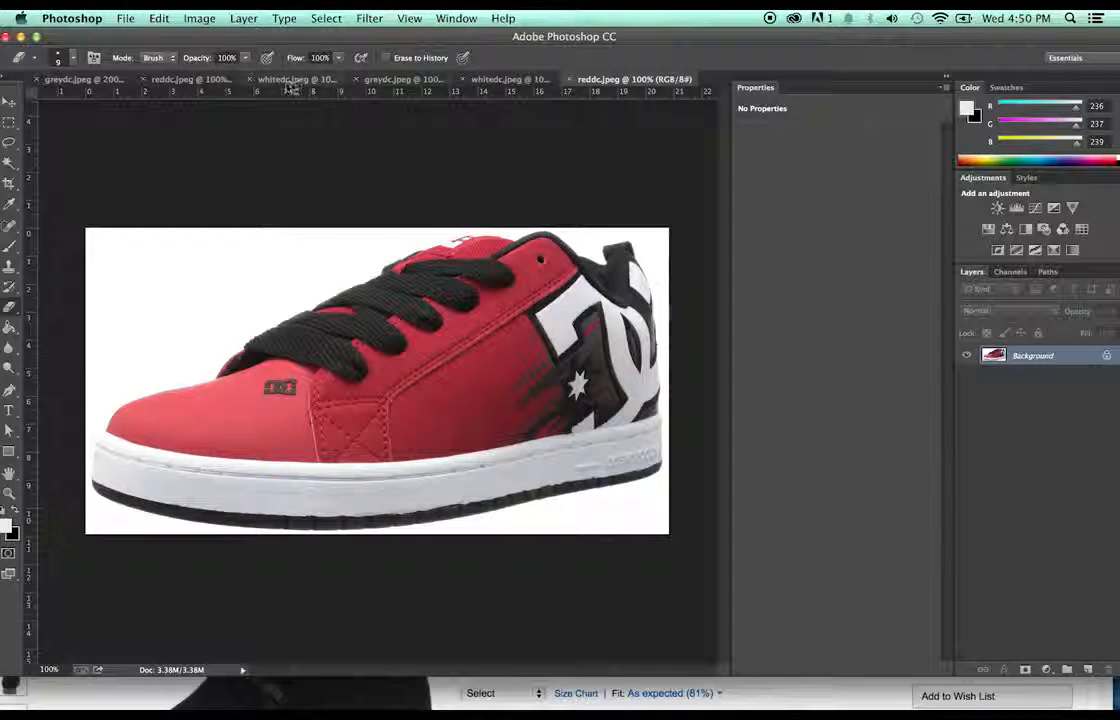
# - Close the whitedc, reddc and old greydc.jpeg documents without saving, then close the window
pyautogui.click(250, 79)
pyautogui.click(484, 258)
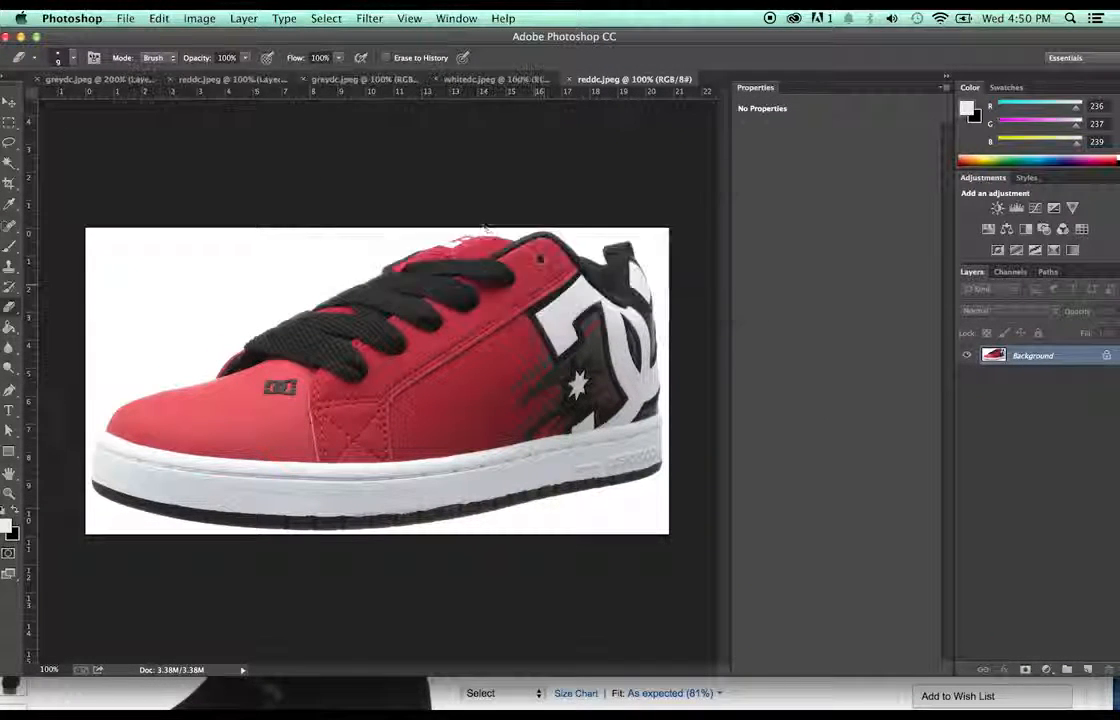
pyautogui.click(171, 80)
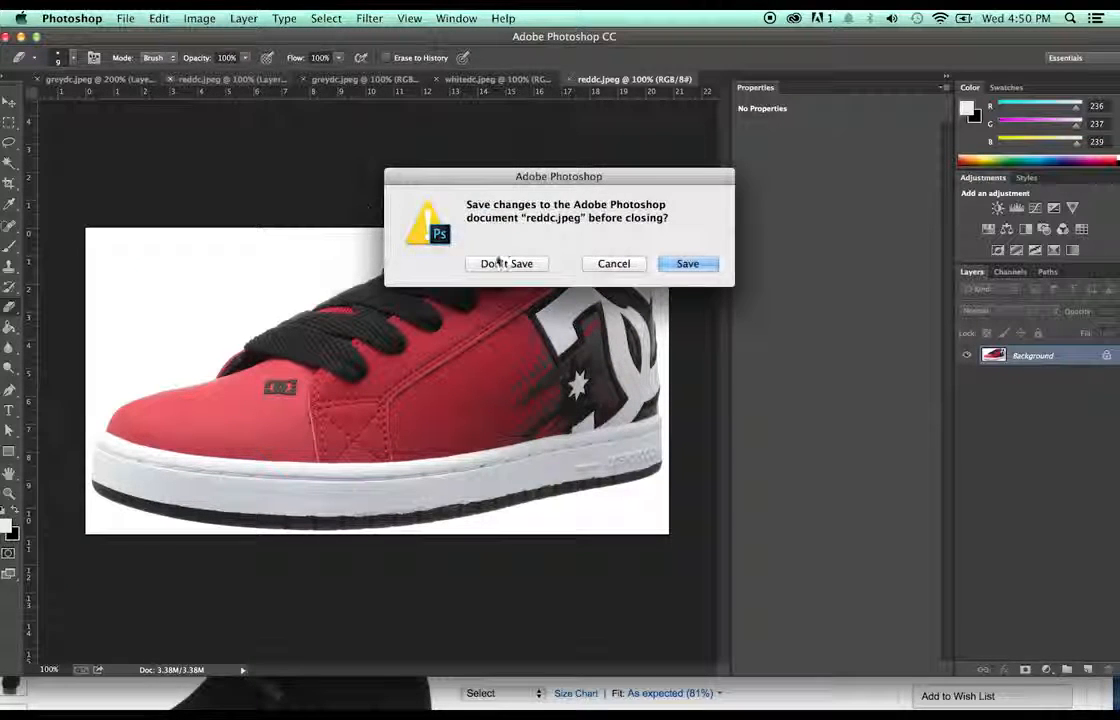
pyautogui.click(497, 260)
pyautogui.click(35, 79)
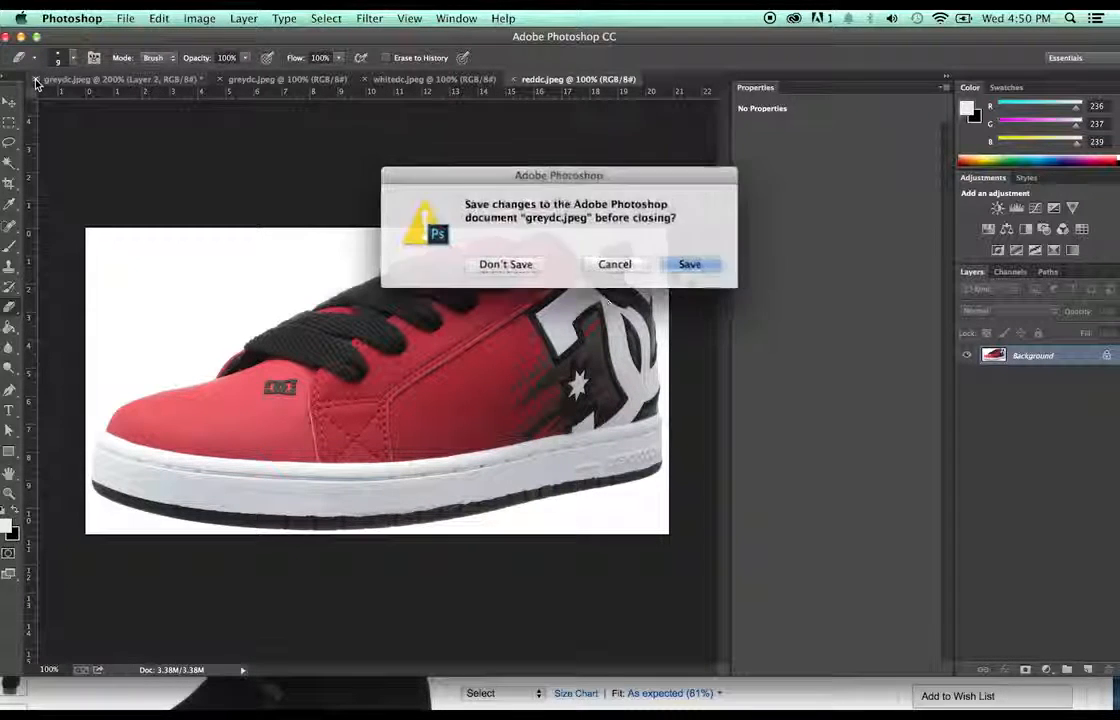
pyautogui.click(536, 264)
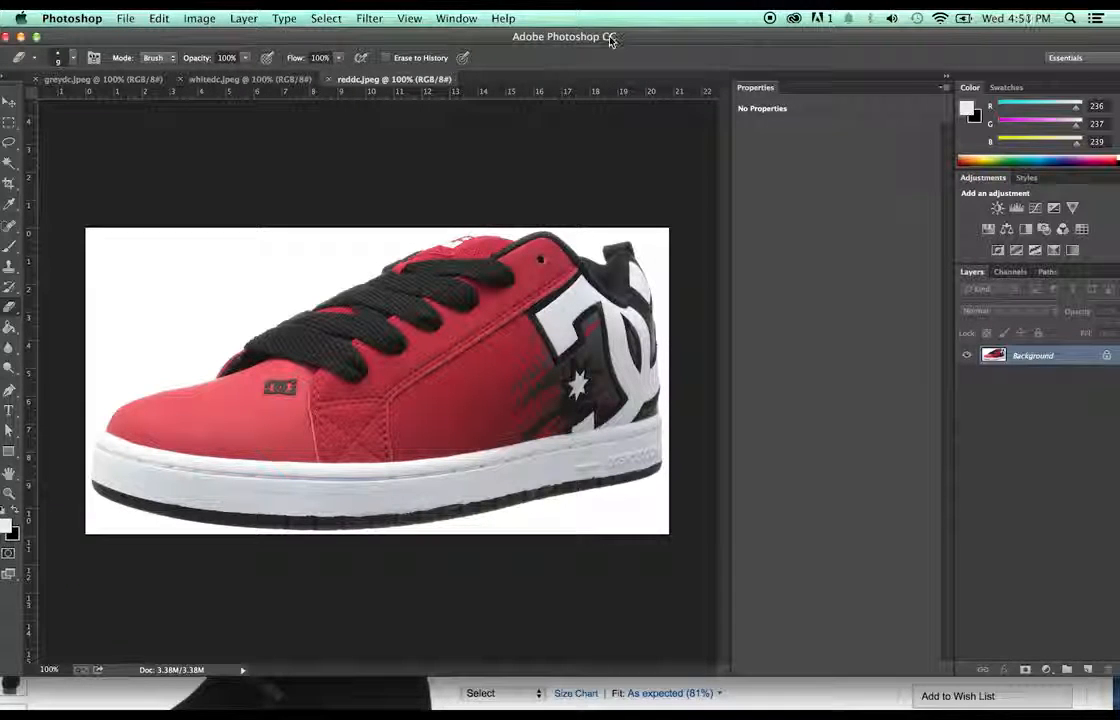
pyautogui.click(5, 38)
# - Open greydc, reddc and whitedc.jpeg in Photoshop, duplicate greydc's Background to Layer 1, and pick the Magic Wand
pyautogui.click(890, 244)
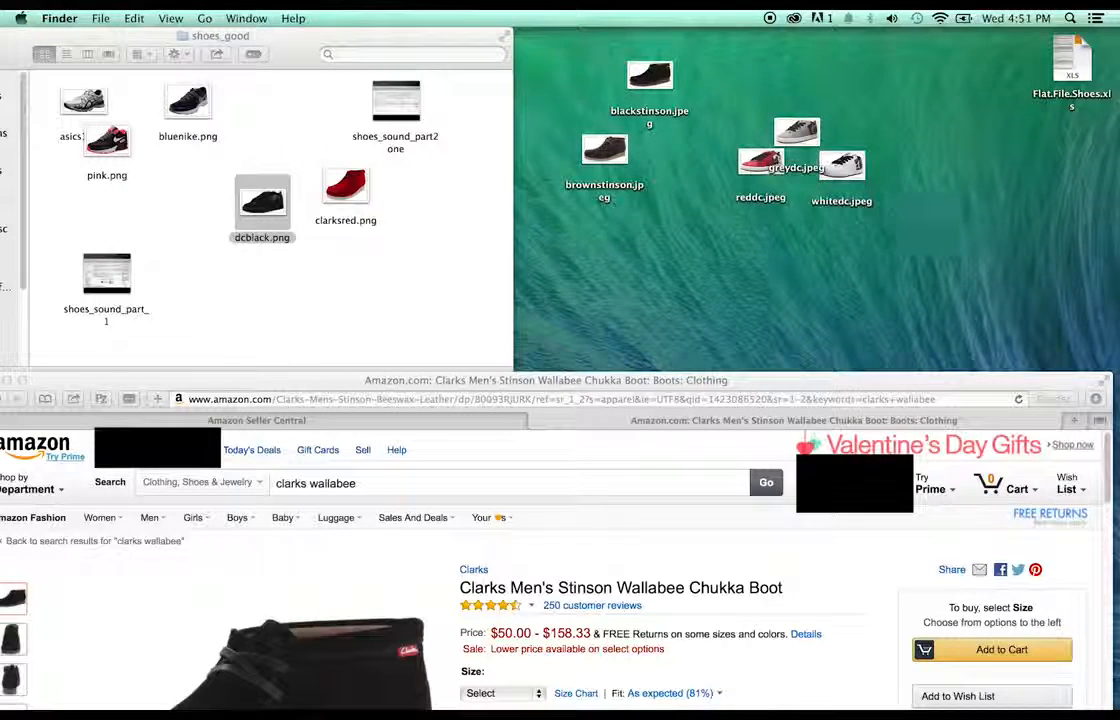
pyautogui.moveTo(808, 216); pyautogui.dragTo(733, 110)
pyautogui.rightClick(792, 127)
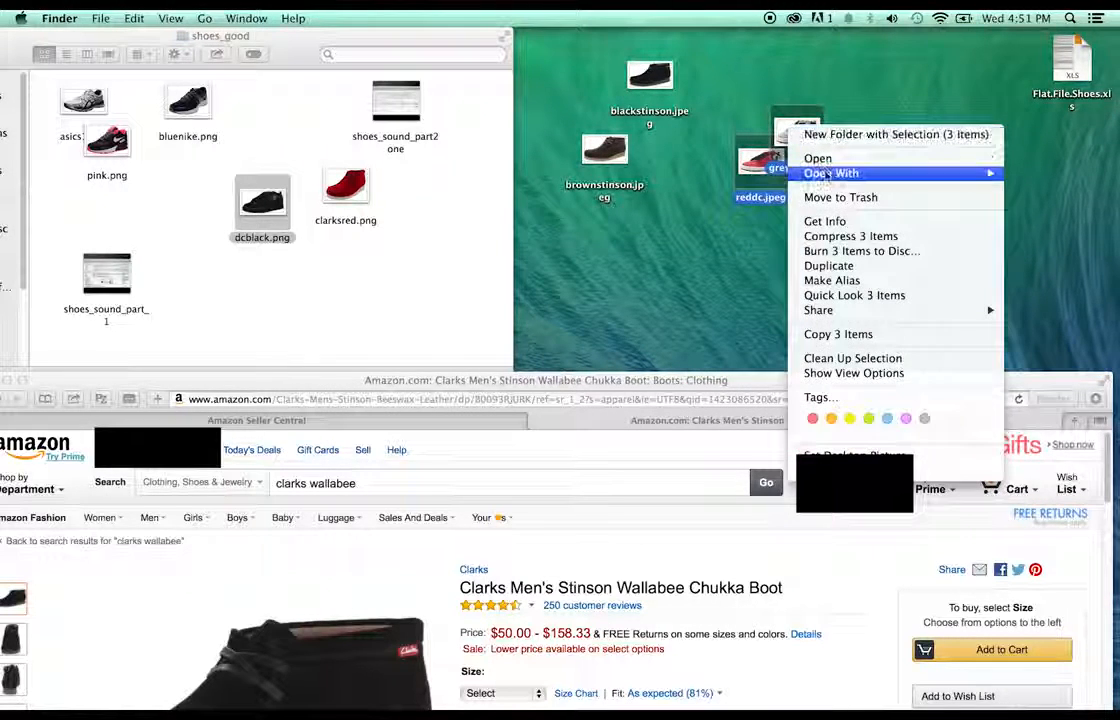
pyautogui.moveTo(826, 175)
pyautogui.click(720, 211)
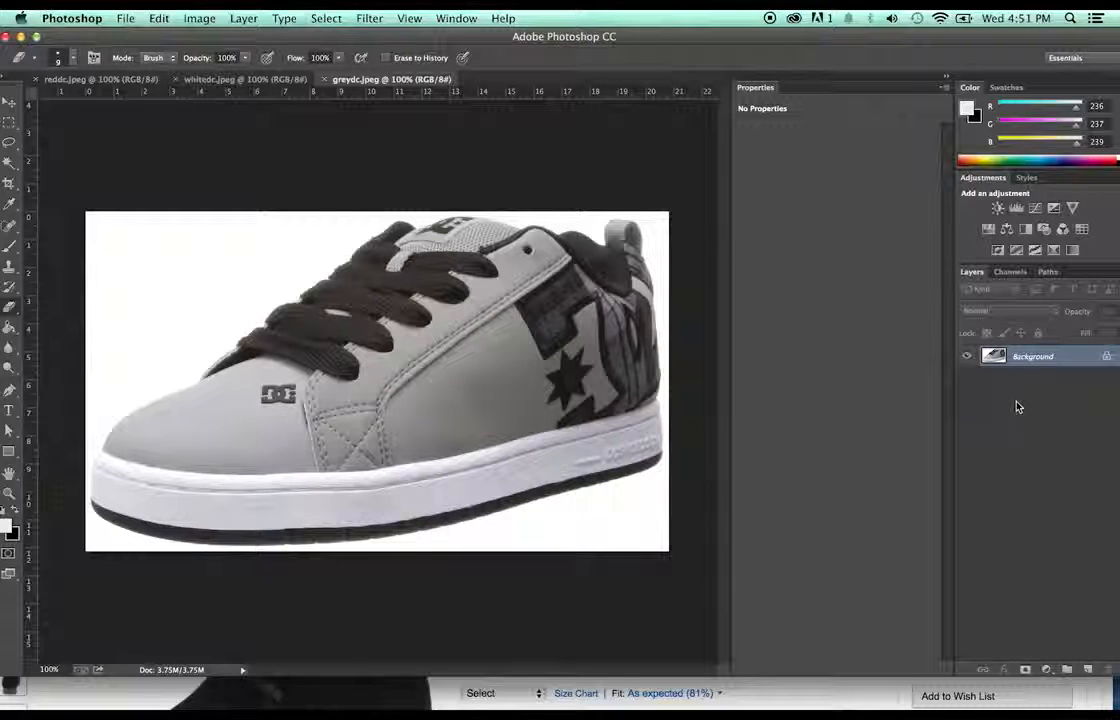
pyautogui.press('super+j')
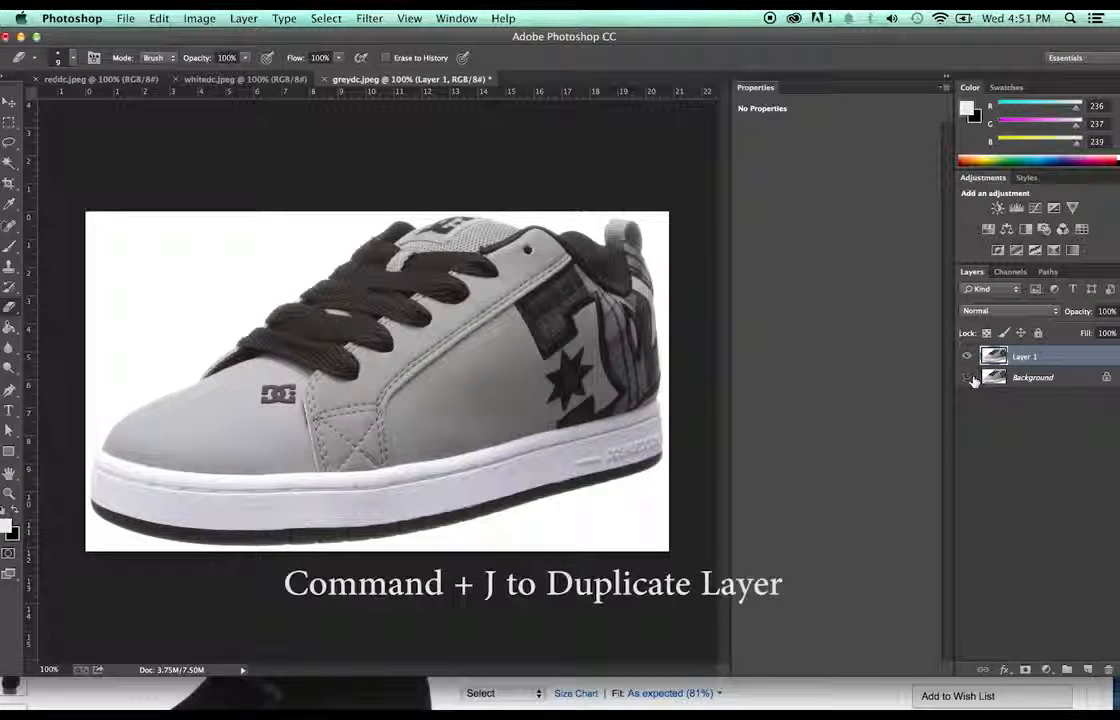
pyautogui.press('w')
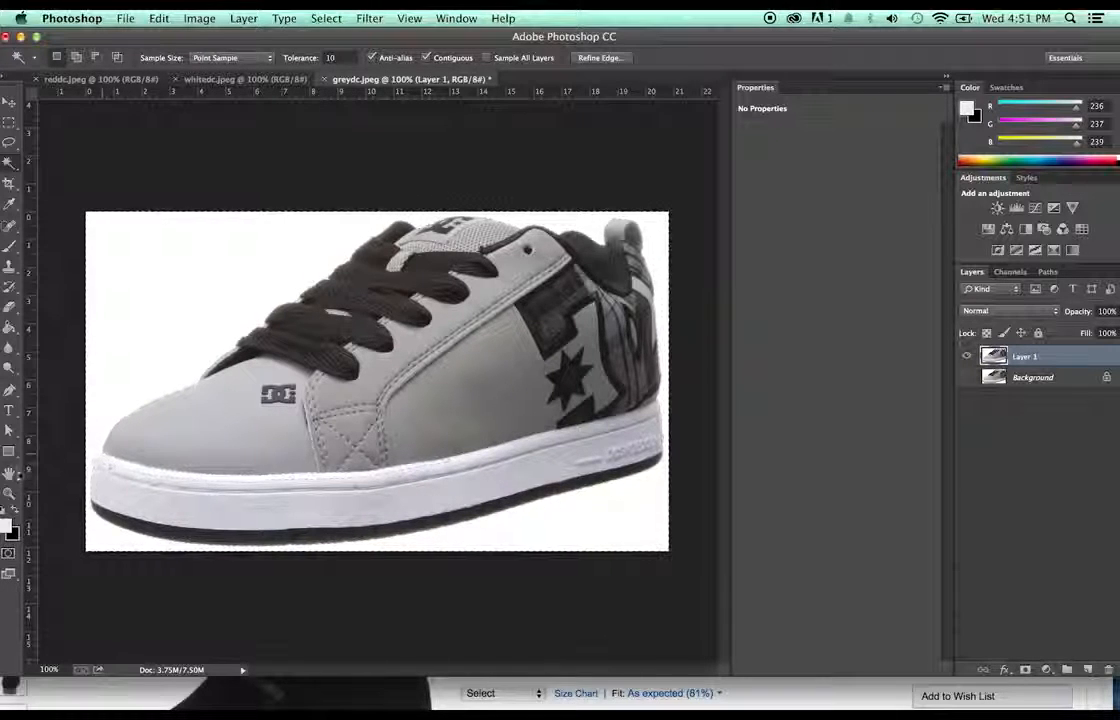
# - Zoom to 200% on the grey shoe's toe, deselect with Cmd+D, and switch to the Eraser
pyautogui.press('z')
pyautogui.click(71, 457)
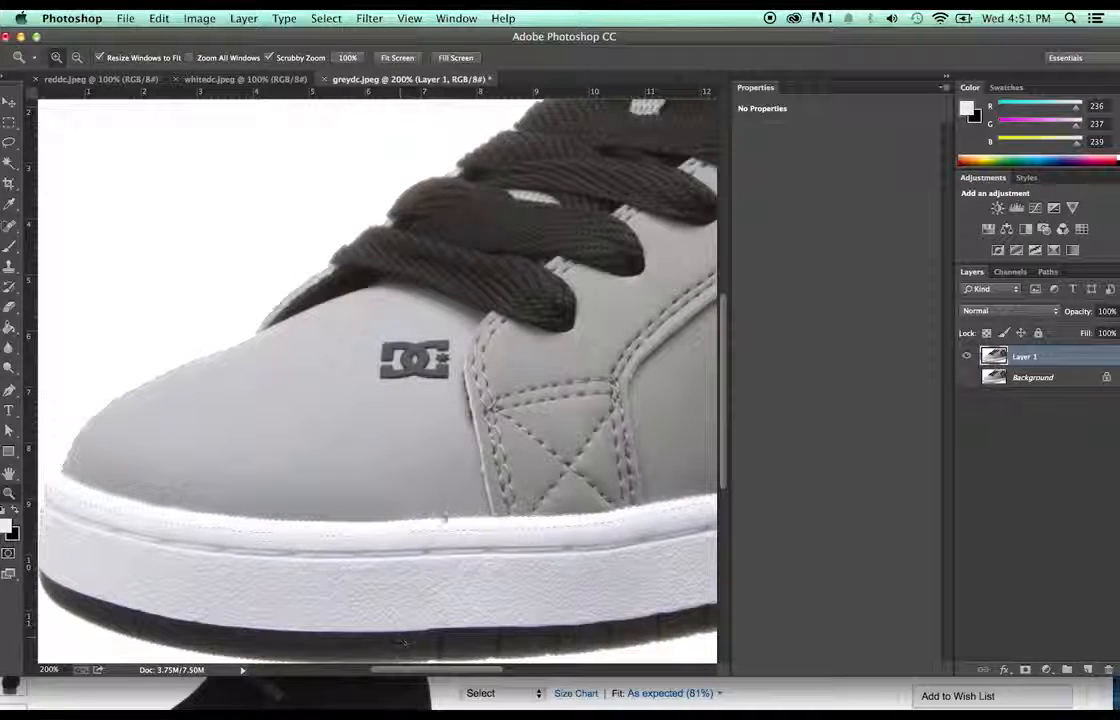
pyautogui.scroll(3, 377, 380)
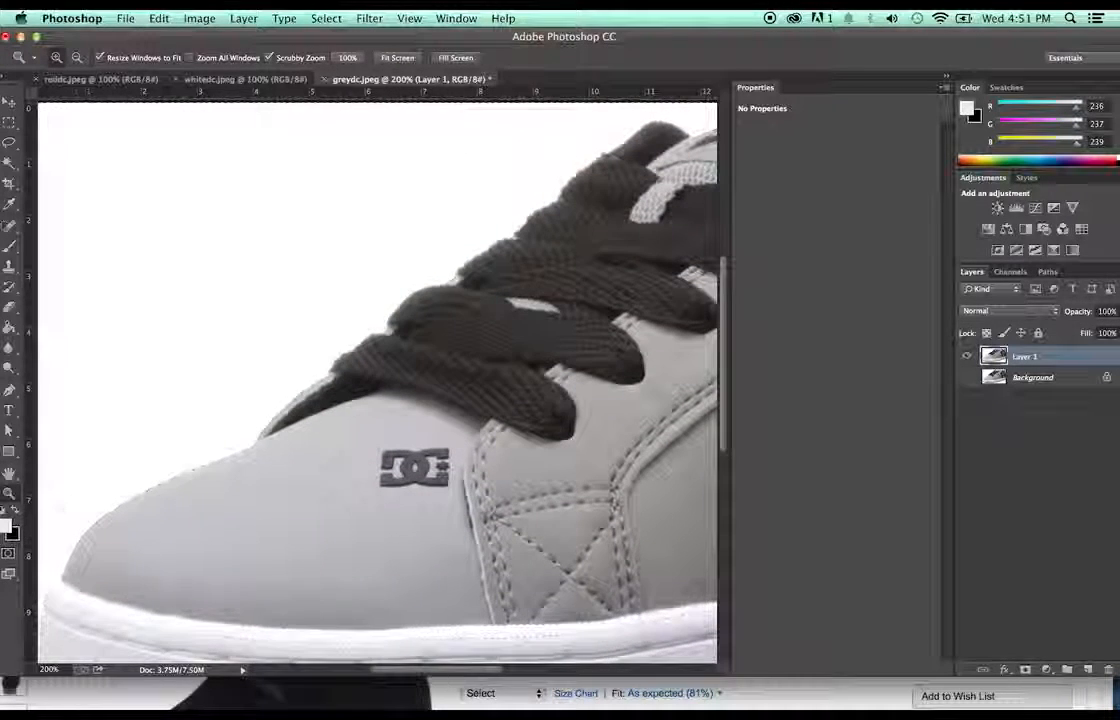
pyautogui.moveTo(429, 665)
pyautogui.mouseDown()
pyautogui.moveTo(524, 665)
pyautogui.moveTo(407, 667)
pyautogui.mouseUp()
pyautogui.scroll(-1, 374, 440)
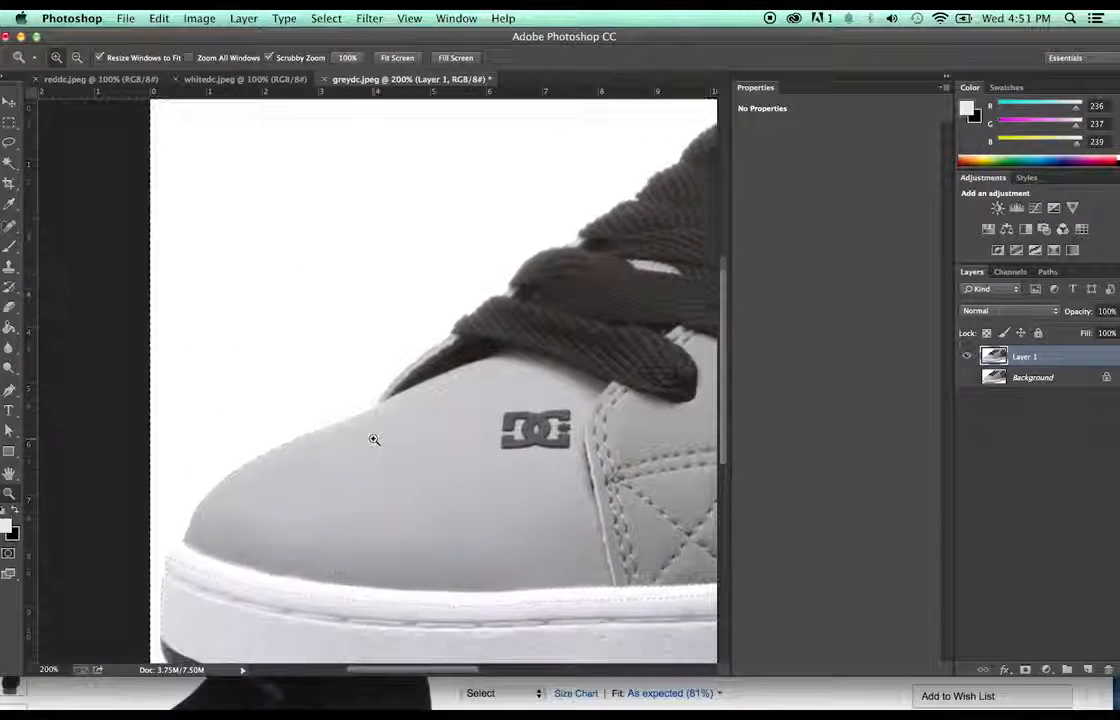
pyautogui.scroll(-2, 374, 440)
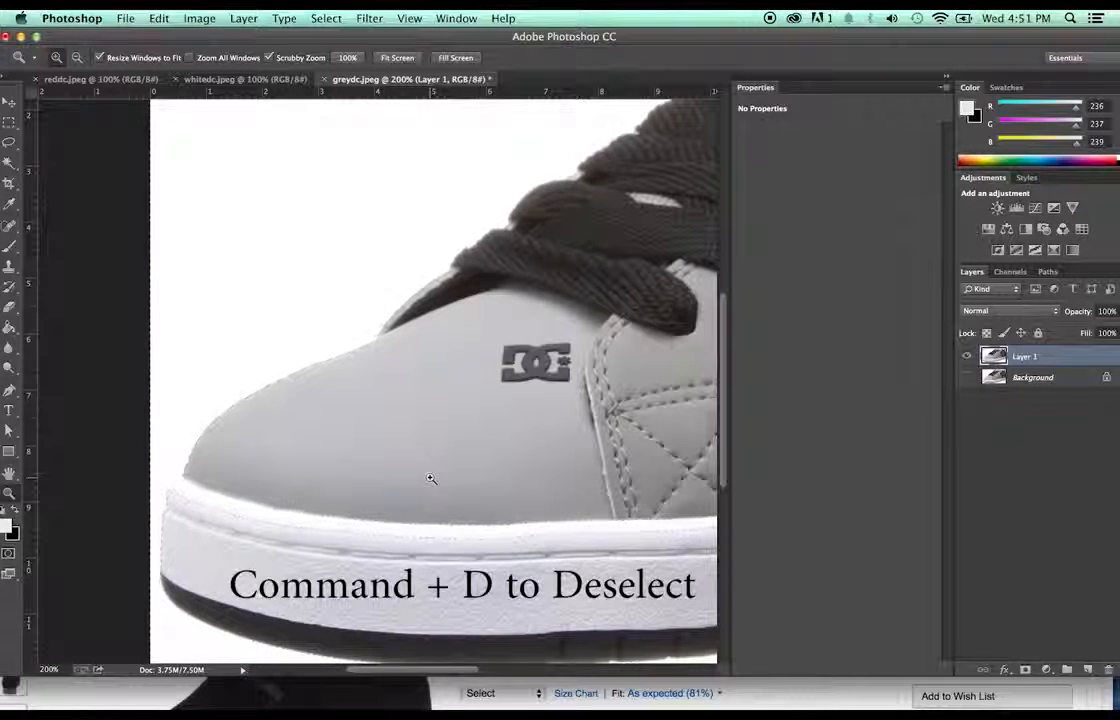
pyautogui.press('super+d')
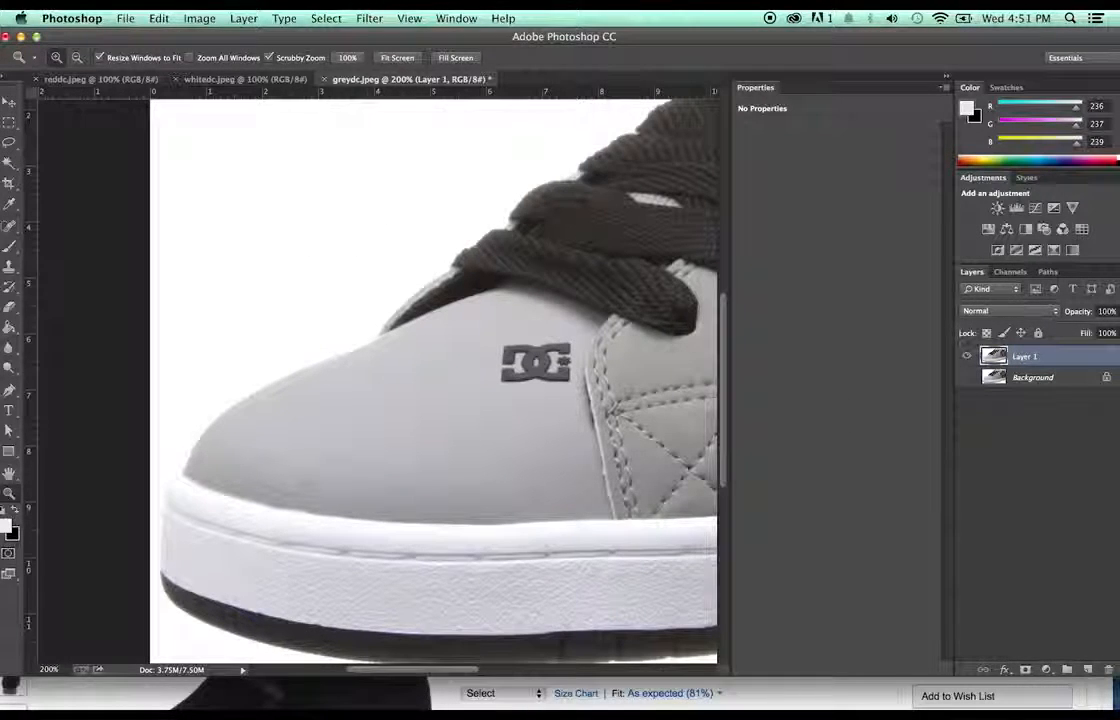
pyautogui.press('e')
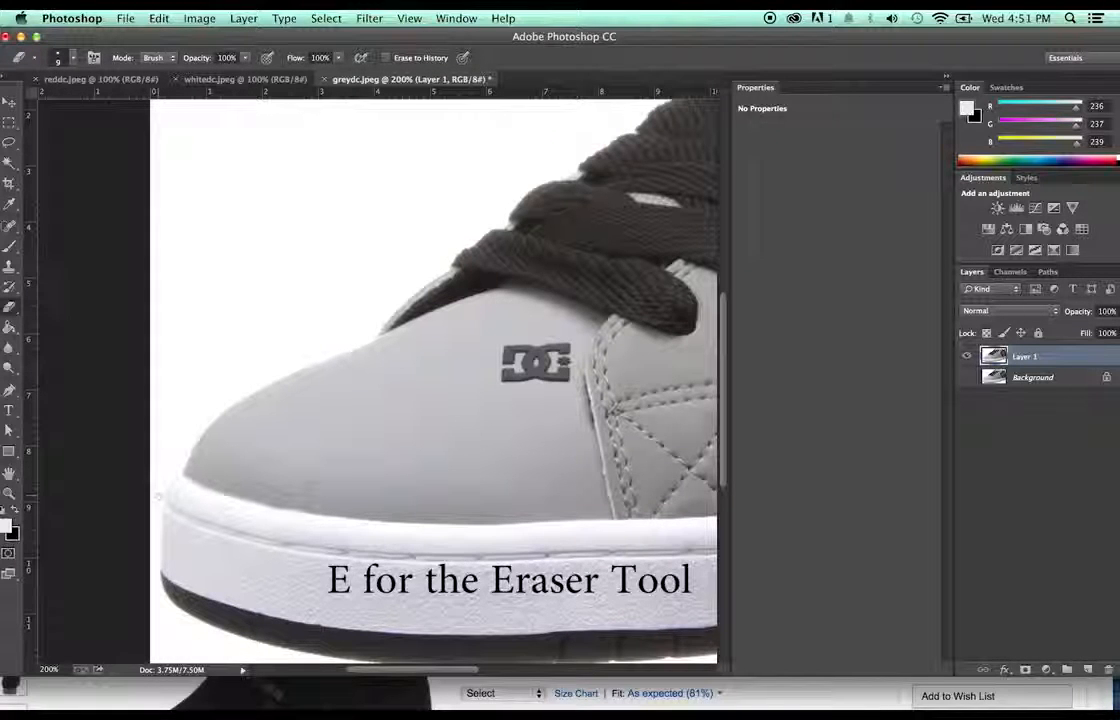
# - Zoom to 400% on the toe edge and erase the stray white sliver
pyautogui.press('z')
pyautogui.click(245, 465)
pyautogui.click(245, 465)
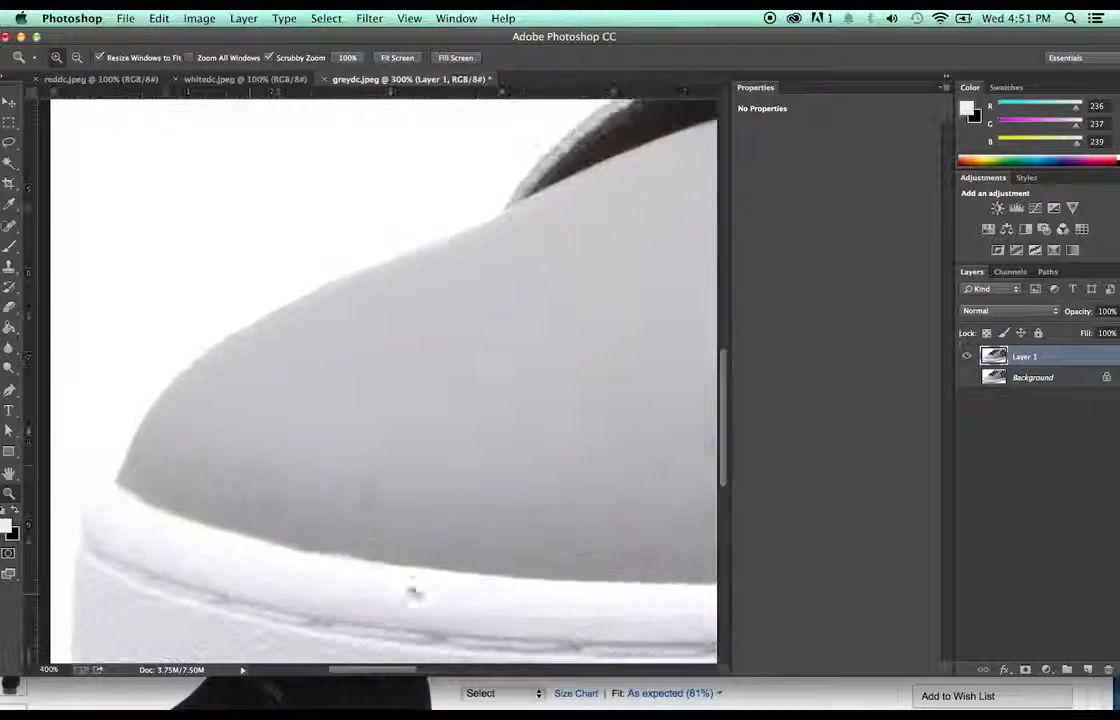
pyautogui.hscroll(-6, 380, 590)
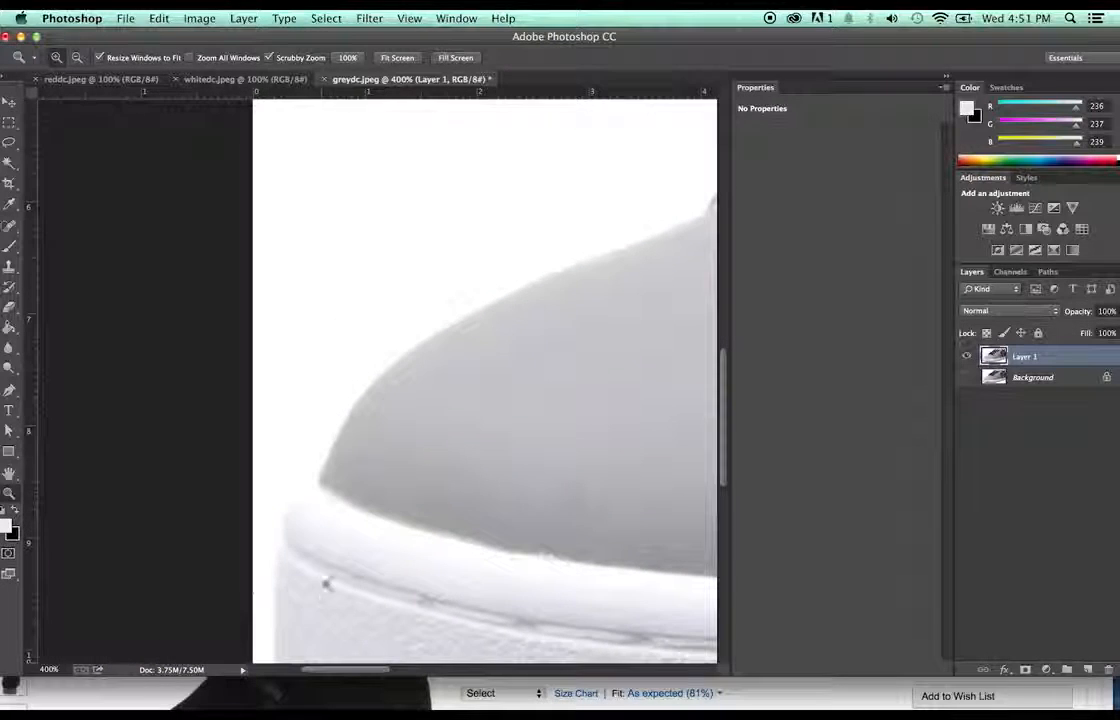
pyautogui.press('e')
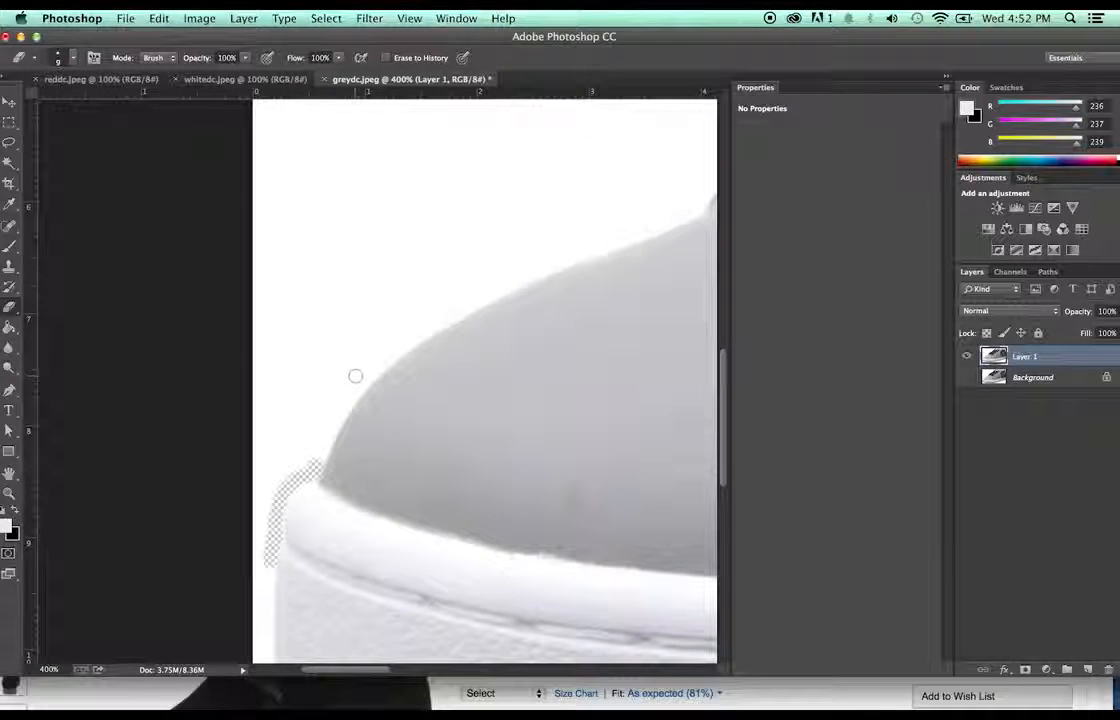
# - Magic Wand the white background at tolerance 10, then zoom back out to 100%
pyautogui.press('w')
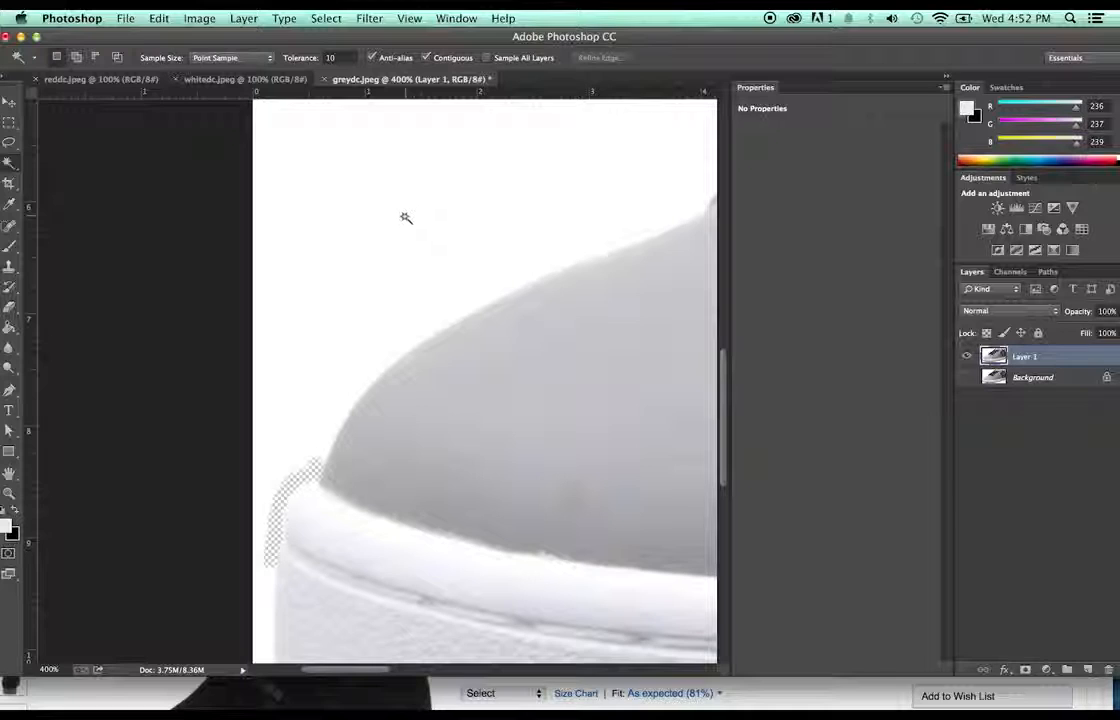
pyautogui.click(405, 218)
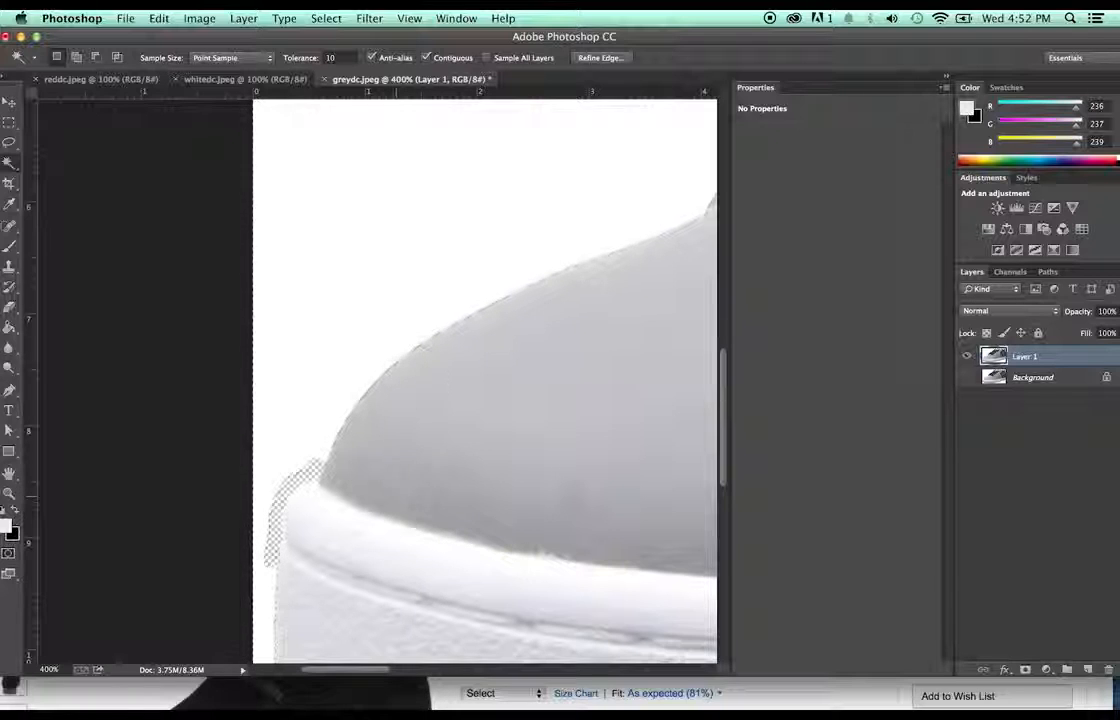
pyautogui.press('z')
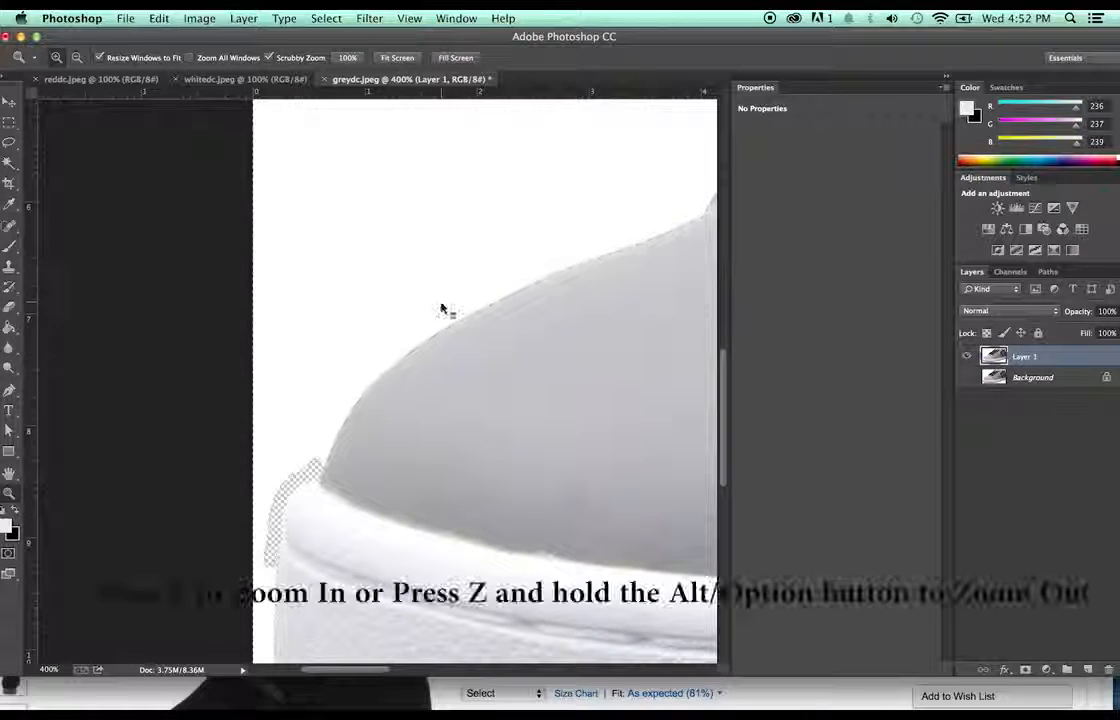
pyautogui.keyDown('alt'); pyautogui.click(490, 289); pyautogui.keyUp('alt')
pyautogui.keyDown('alt'); pyautogui.click(490, 289); pyautogui.keyUp('alt')
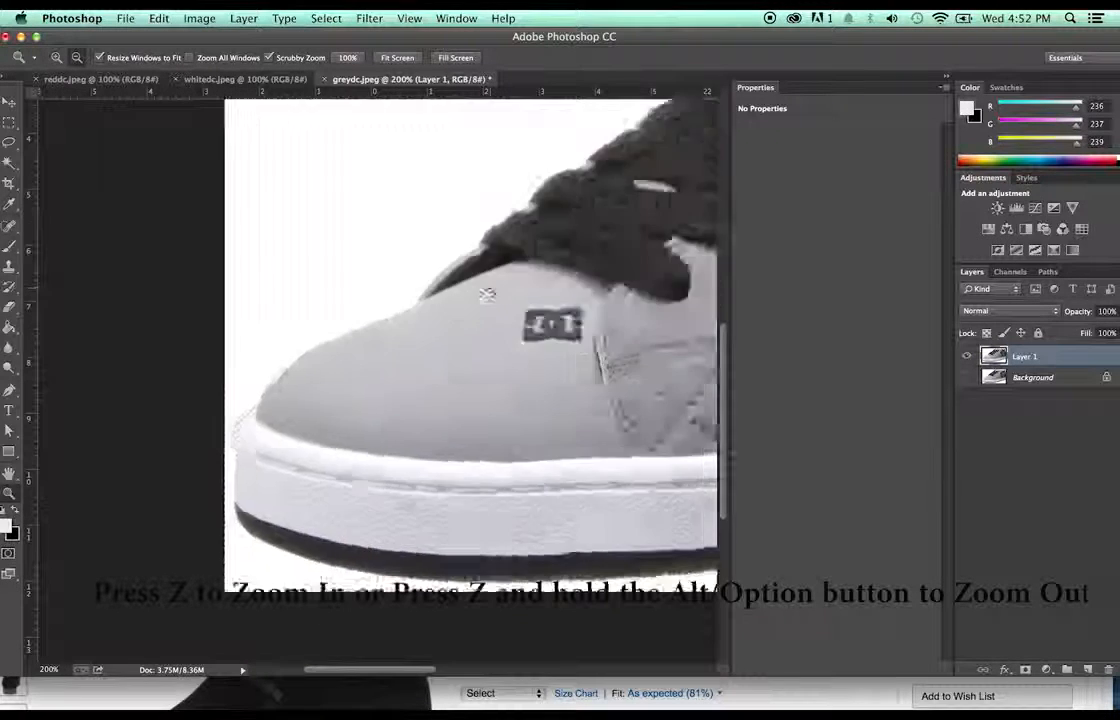
pyautogui.keyDown('alt'); pyautogui.click(365, 275); pyautogui.keyUp('alt')
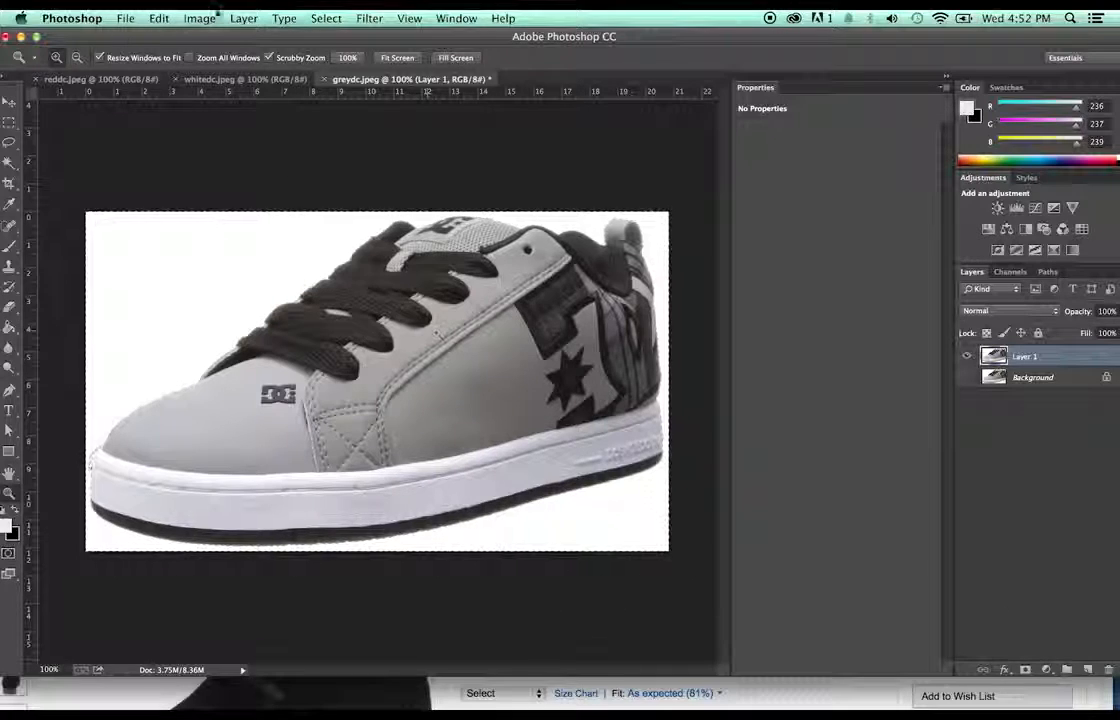
# - Invert the selection, paste the grey shoe onto new Layer 2, and hide Layer 1
pyautogui.click(326, 18)
pyautogui.click(336, 80)
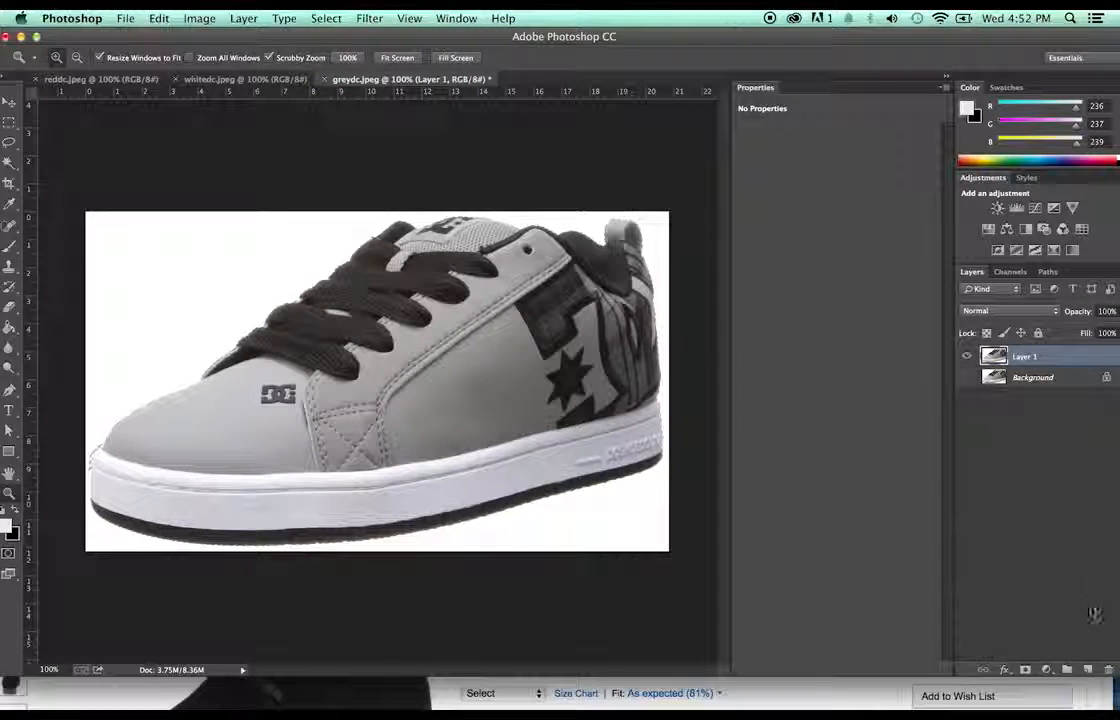
pyautogui.click(1088, 669)
pyautogui.press('super+v')
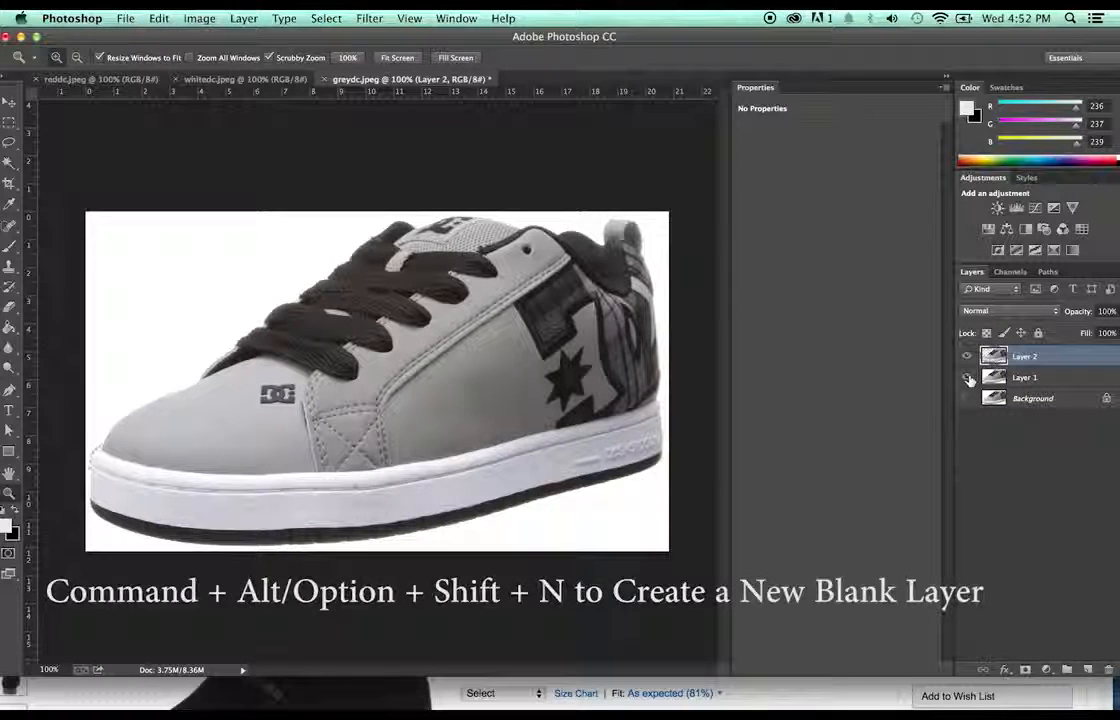
pyautogui.press('super+v')
pyautogui.click(966, 377)
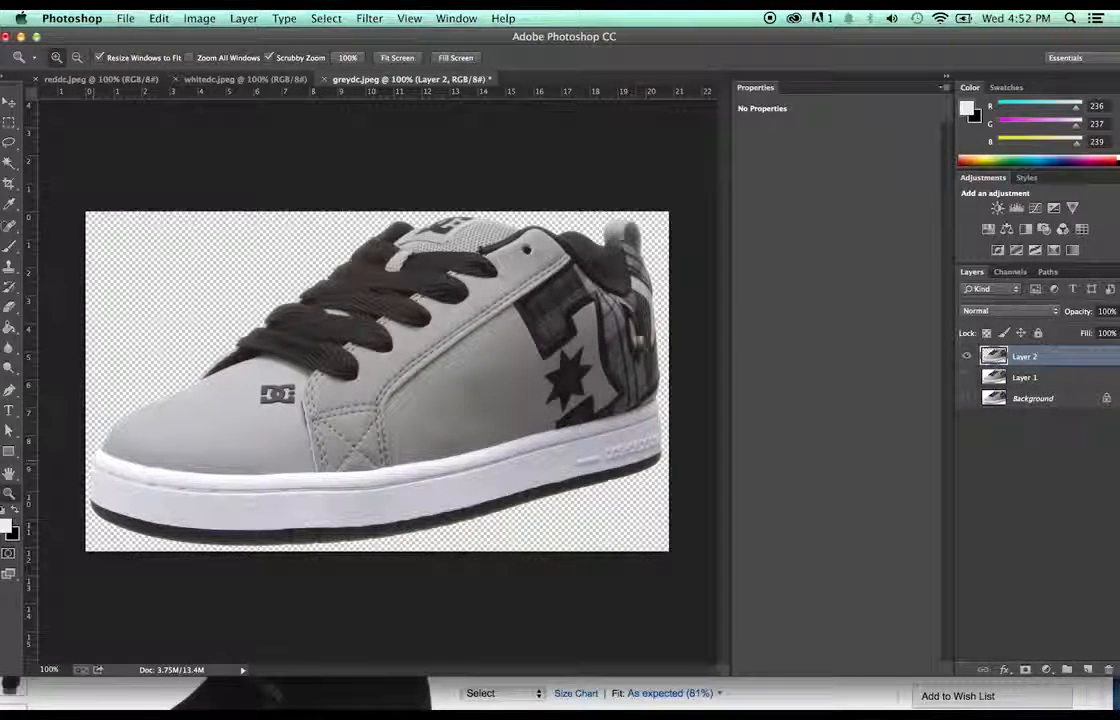
# - Save the transparent grey shoe as greydc.png on the Desktop, then bring up whitedc.jpeg
pyautogui.click(122, 17)
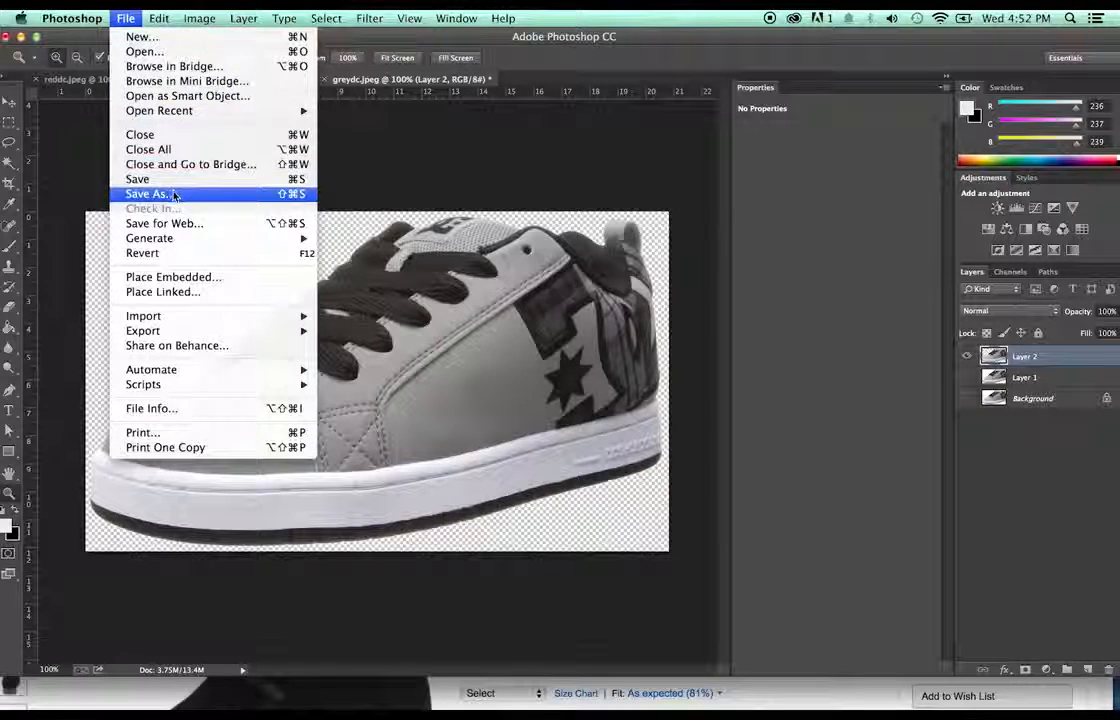
pyautogui.click(160, 193)
pyautogui.click(657, 261)
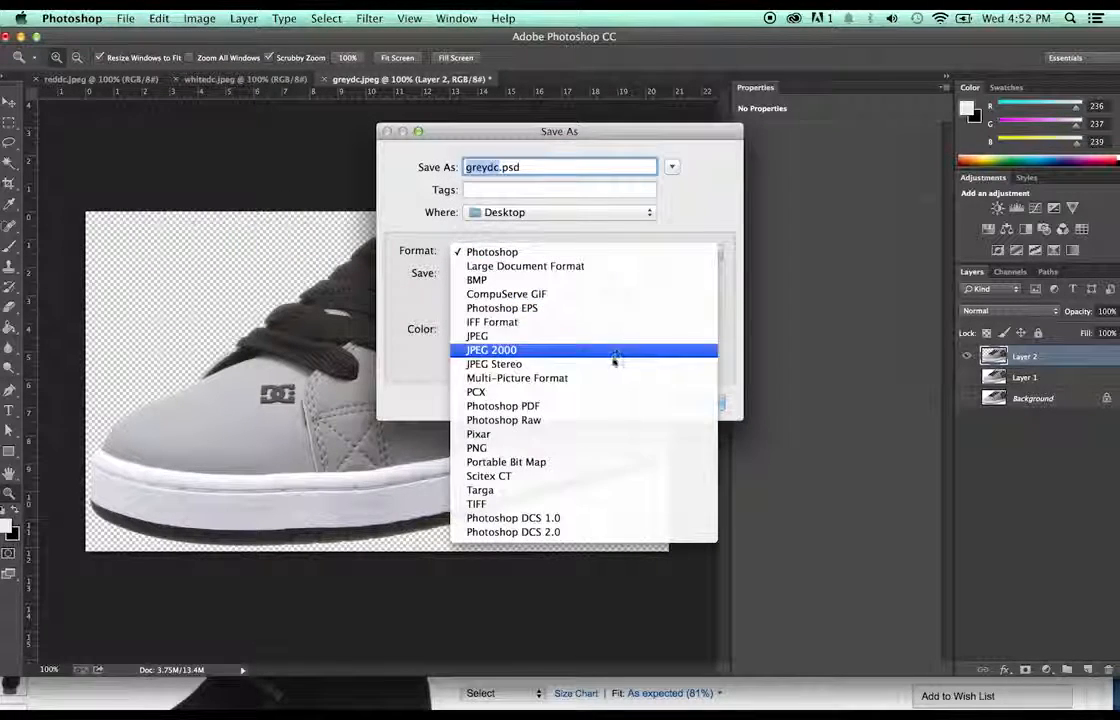
pyautogui.click(604, 450)
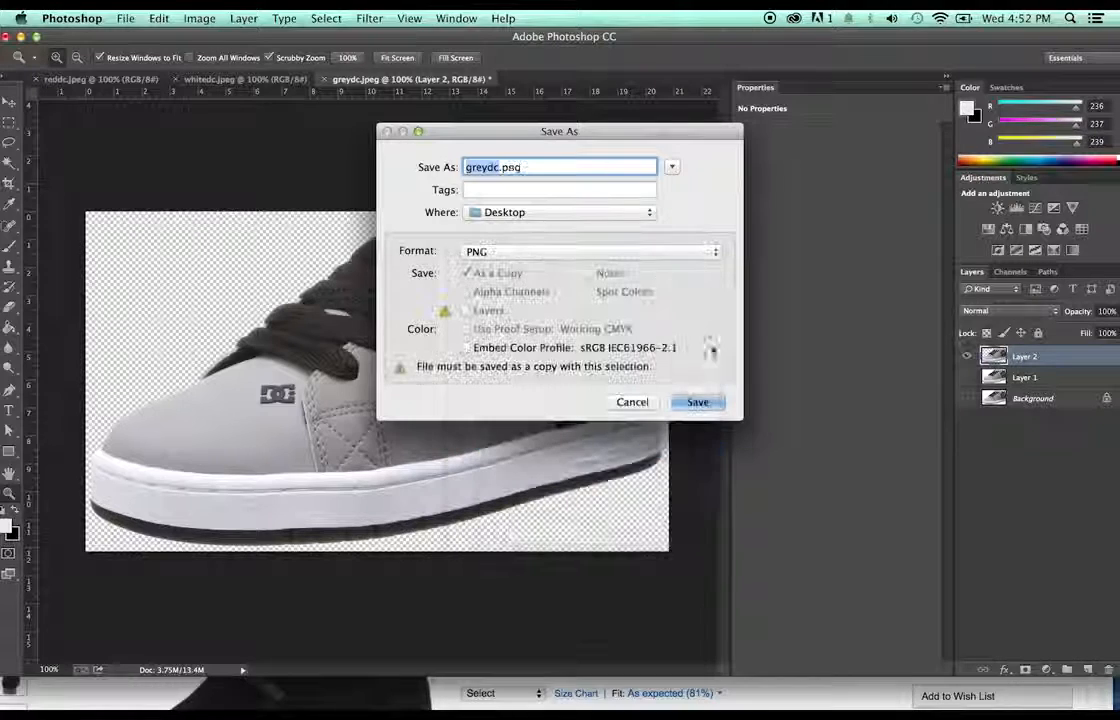
pyautogui.click(697, 402)
pyautogui.click(614, 240)
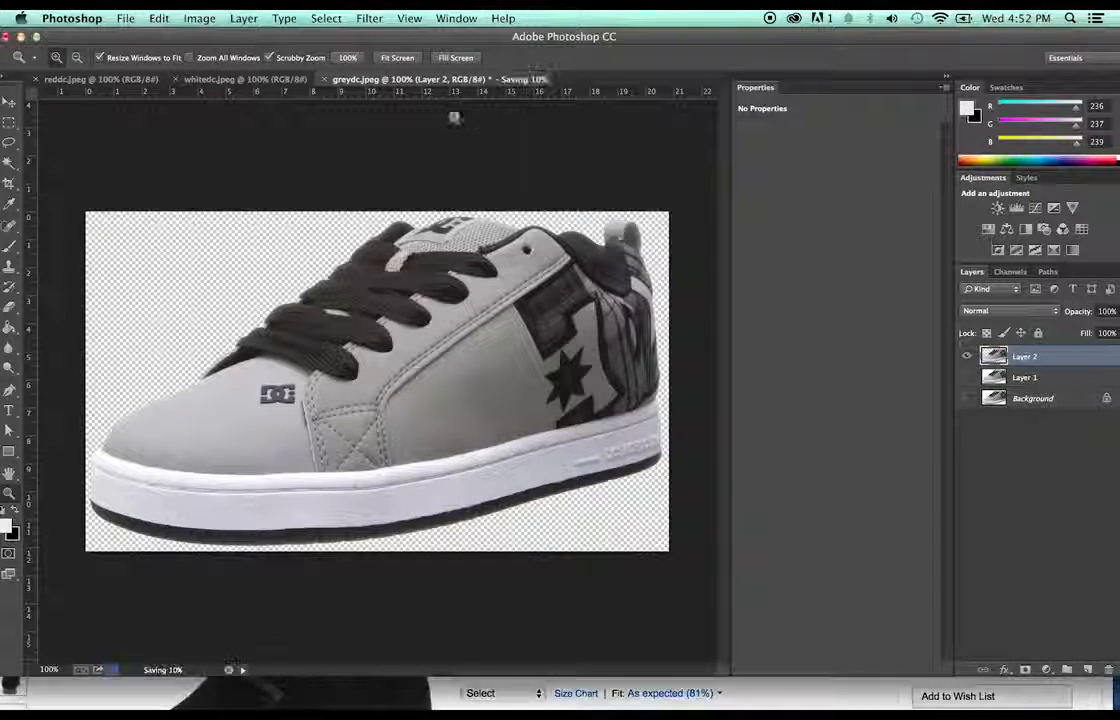
pyautogui.click(197, 80)
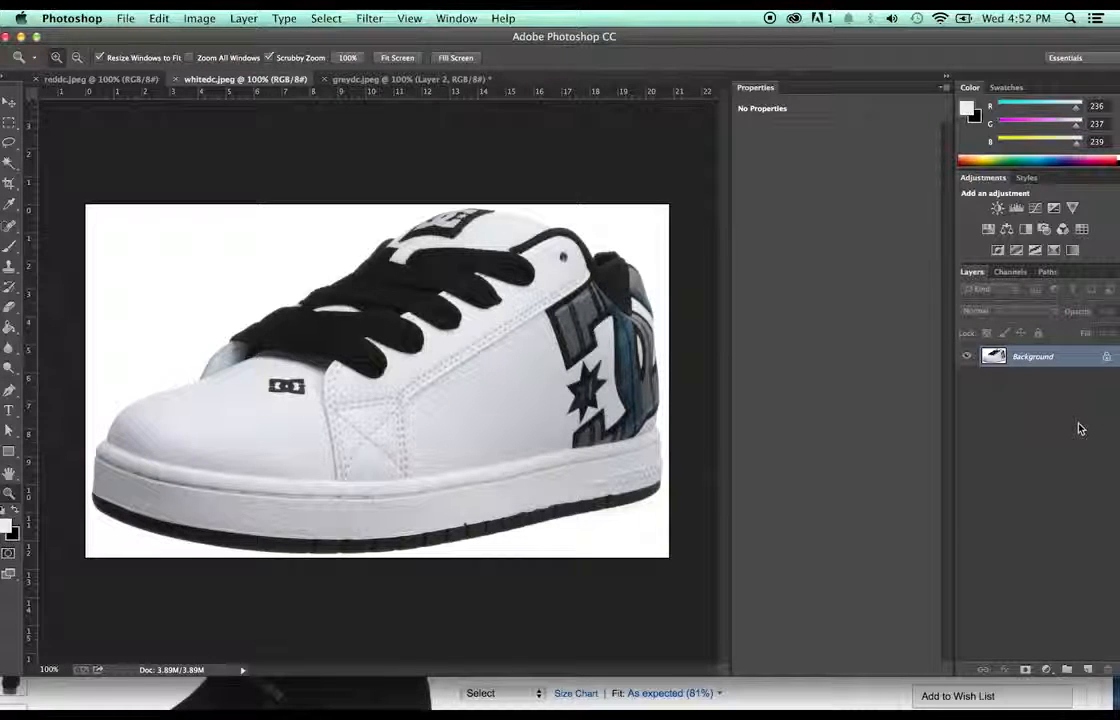
# - Duplicate the layer, select the white shoe by inverting the background, paste it to Layer 2, hide lower layers
pyautogui.press('super+j')
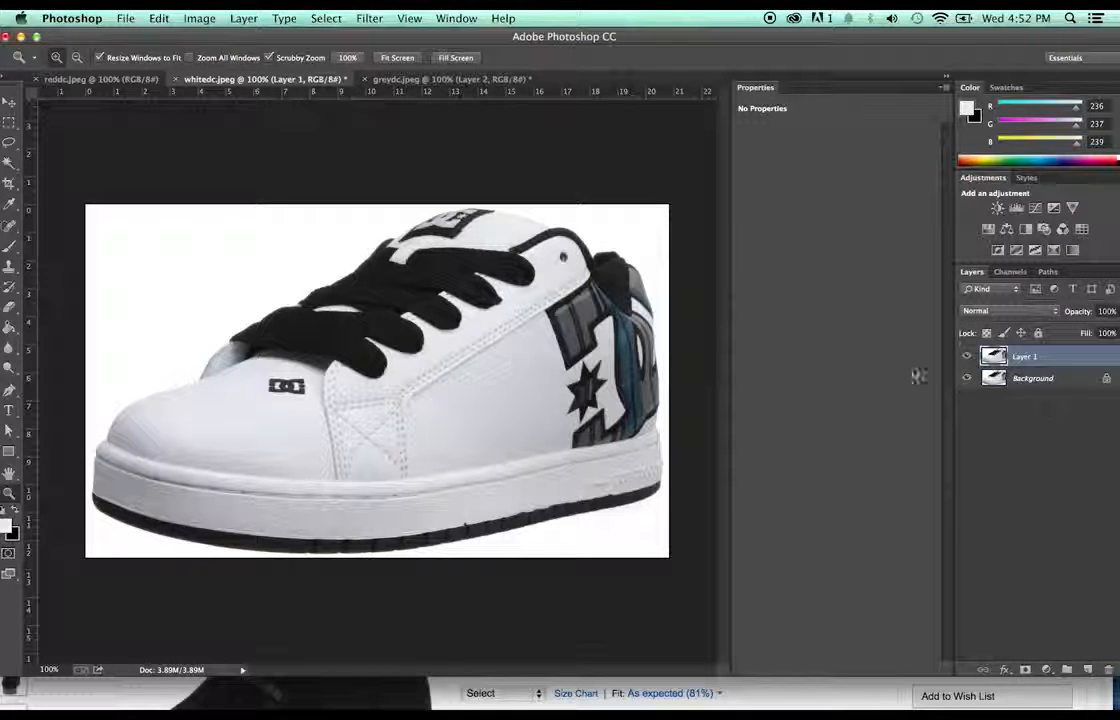
pyautogui.press('w')
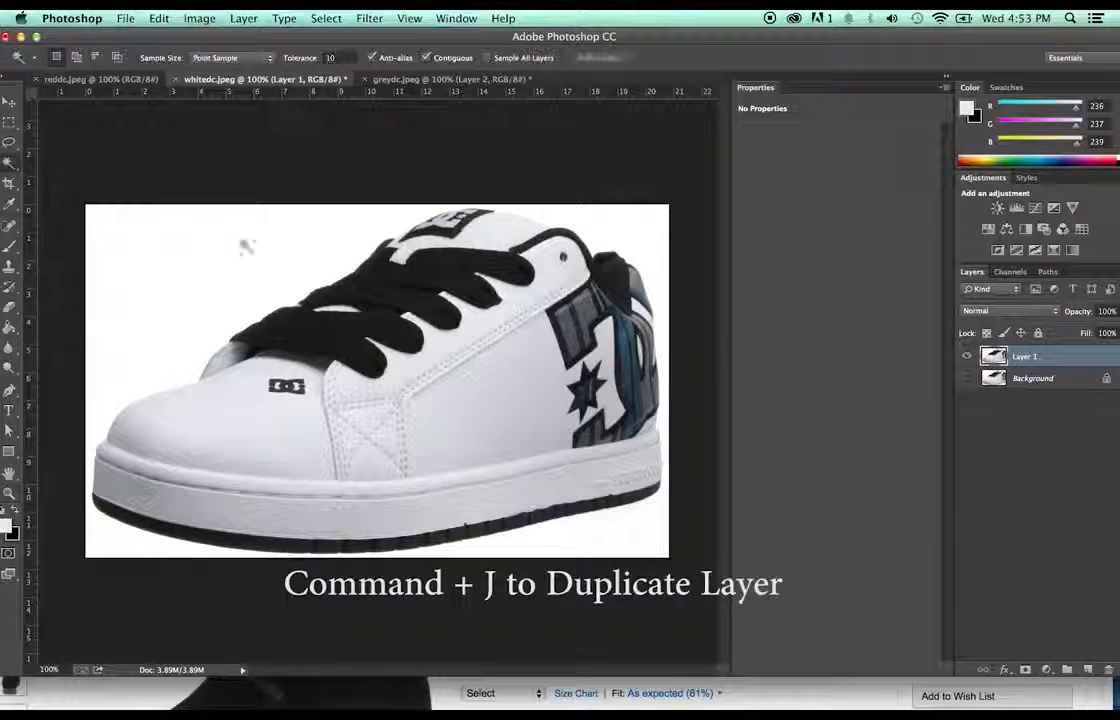
pyautogui.click(230, 242)
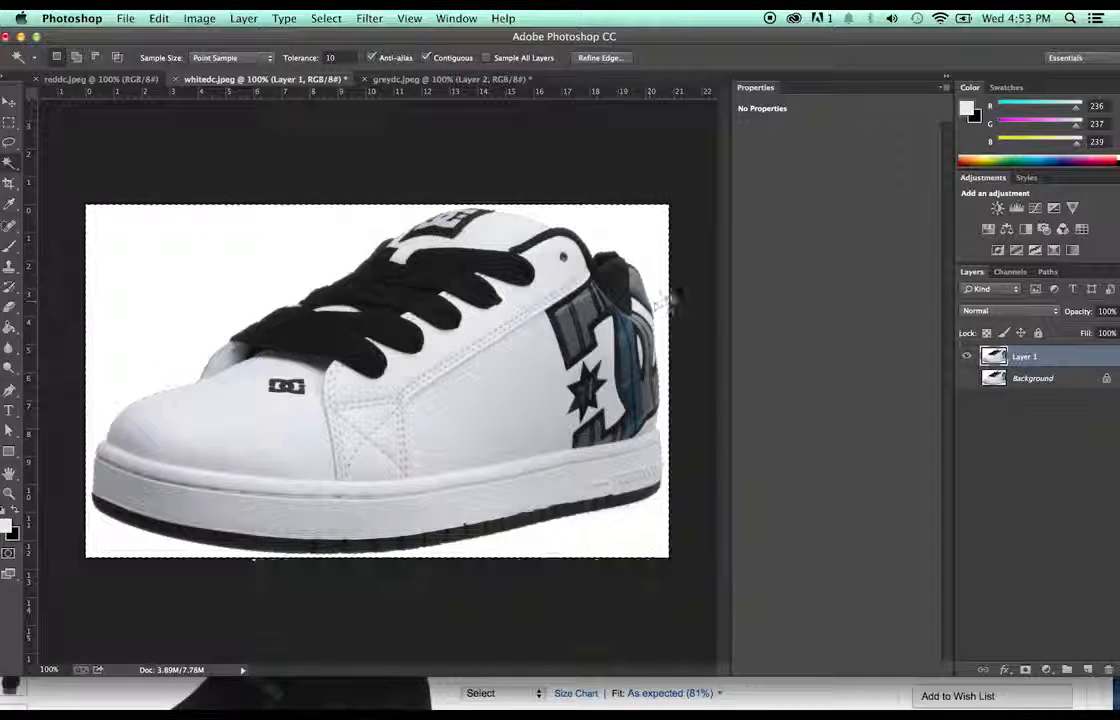
pyautogui.click(328, 17)
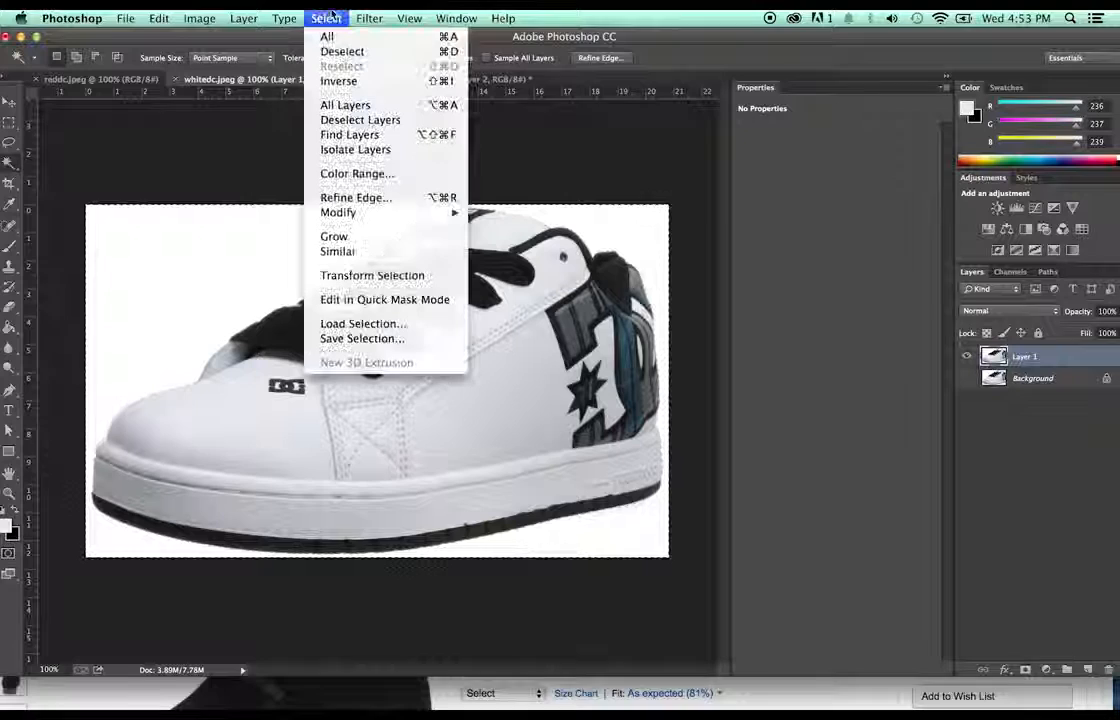
pyautogui.click(338, 81)
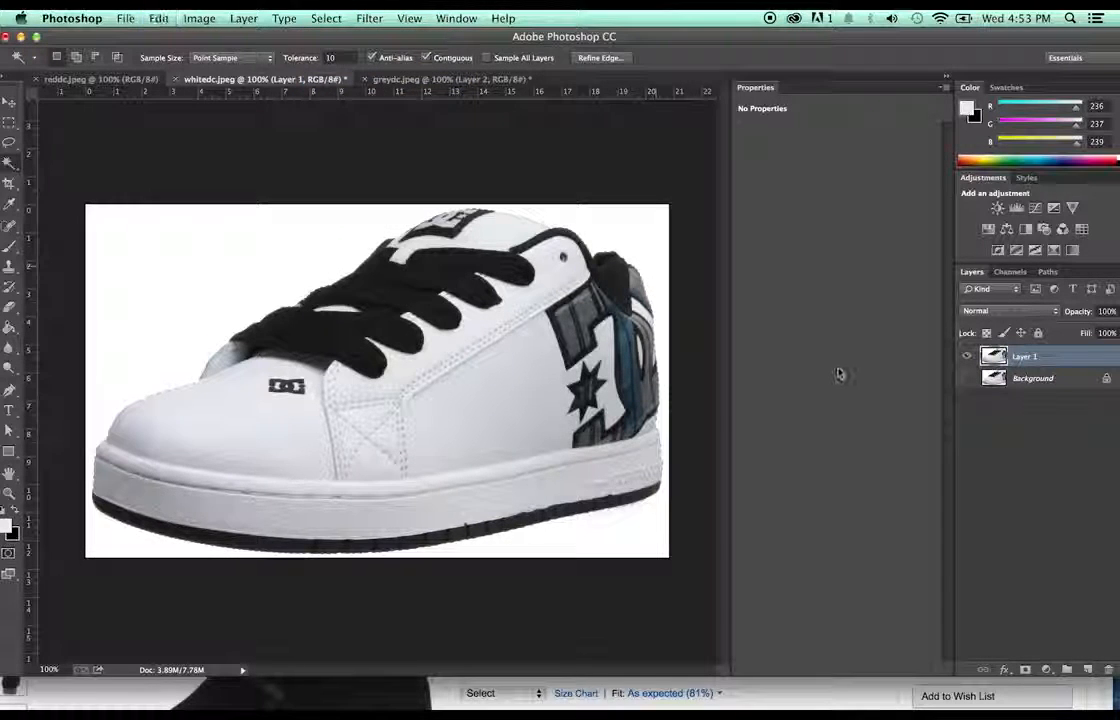
pyautogui.press('super+c')
pyautogui.press('super+v')
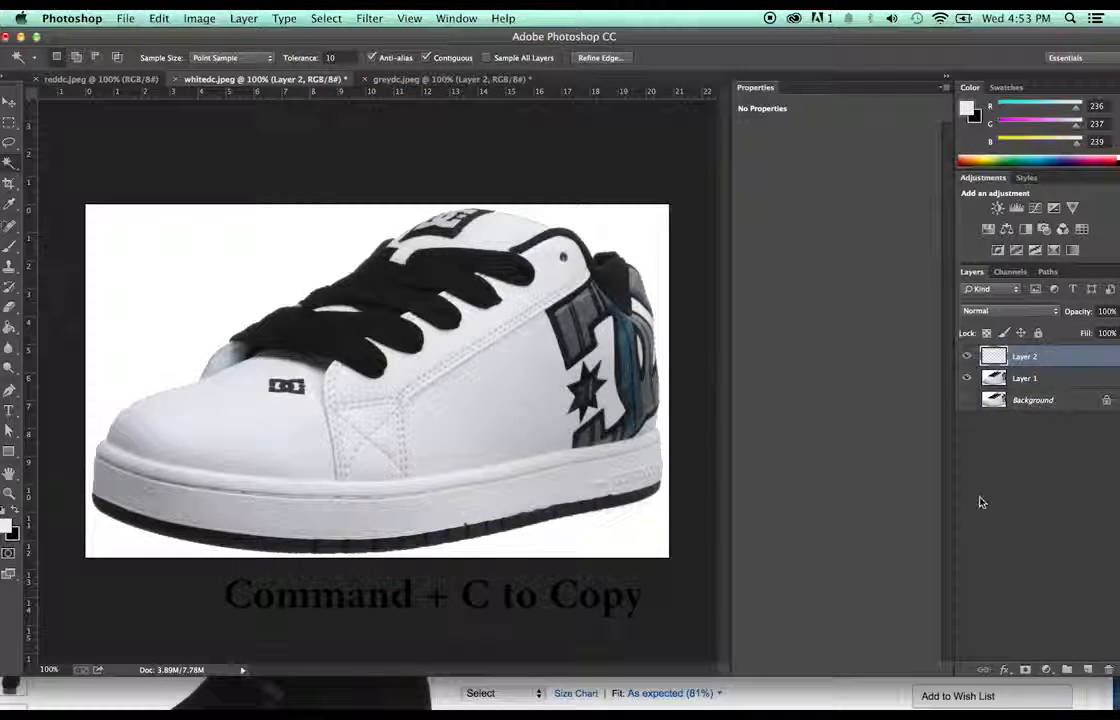
pyautogui.click(968, 396)
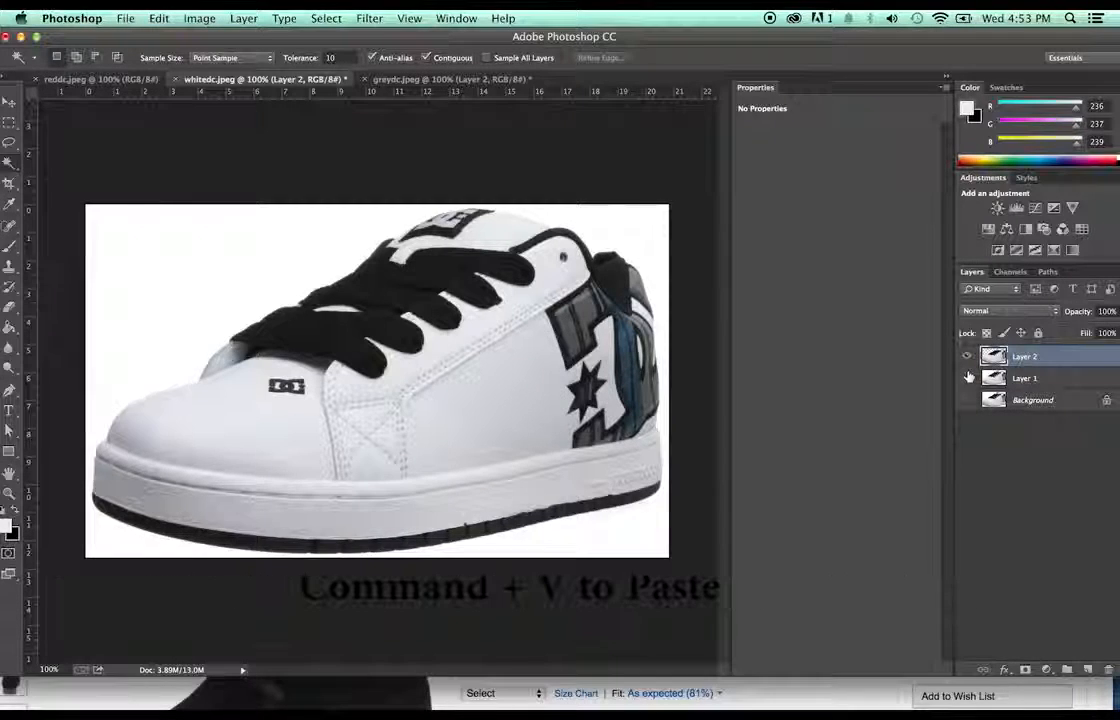
pyautogui.click(967, 378)
# - Save the white shoe as whitedc.png on the Desktop, then bring up reddc.jpeg
pyautogui.click(126, 18)
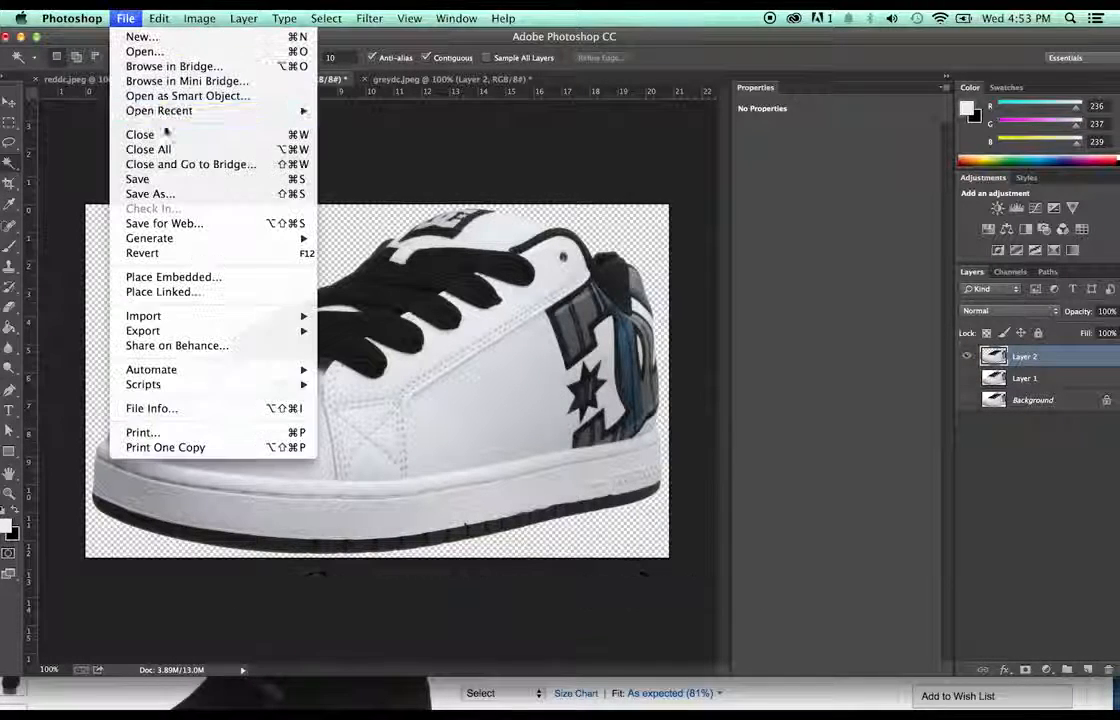
pyautogui.click(175, 190)
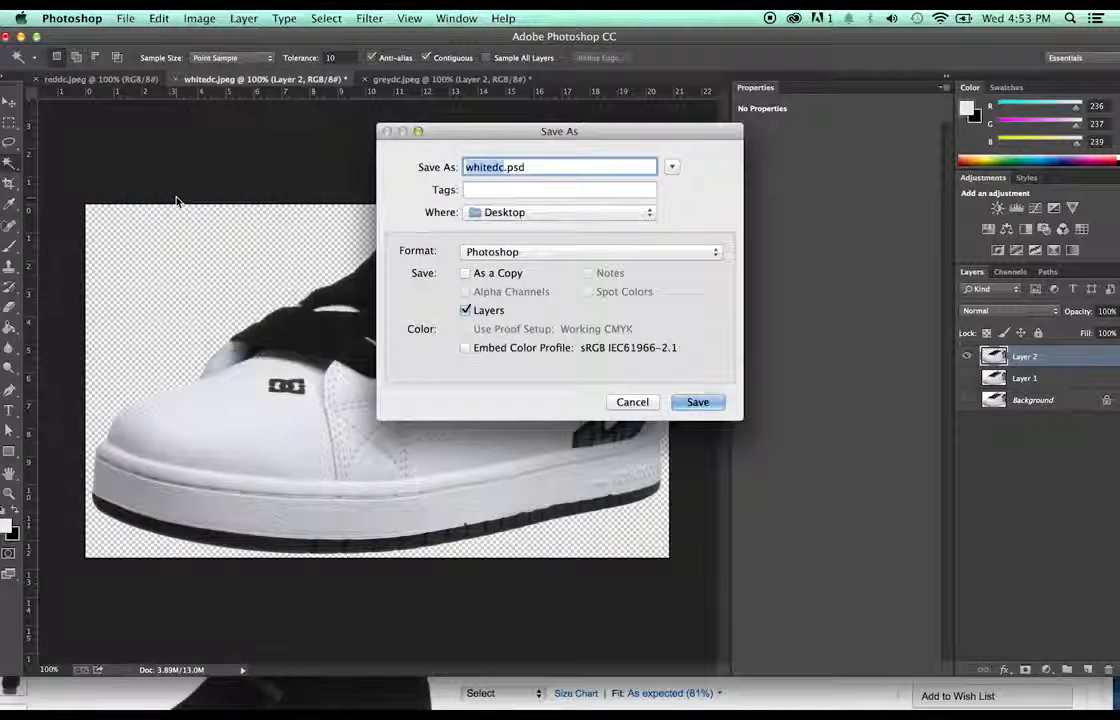
pyautogui.click(631, 254)
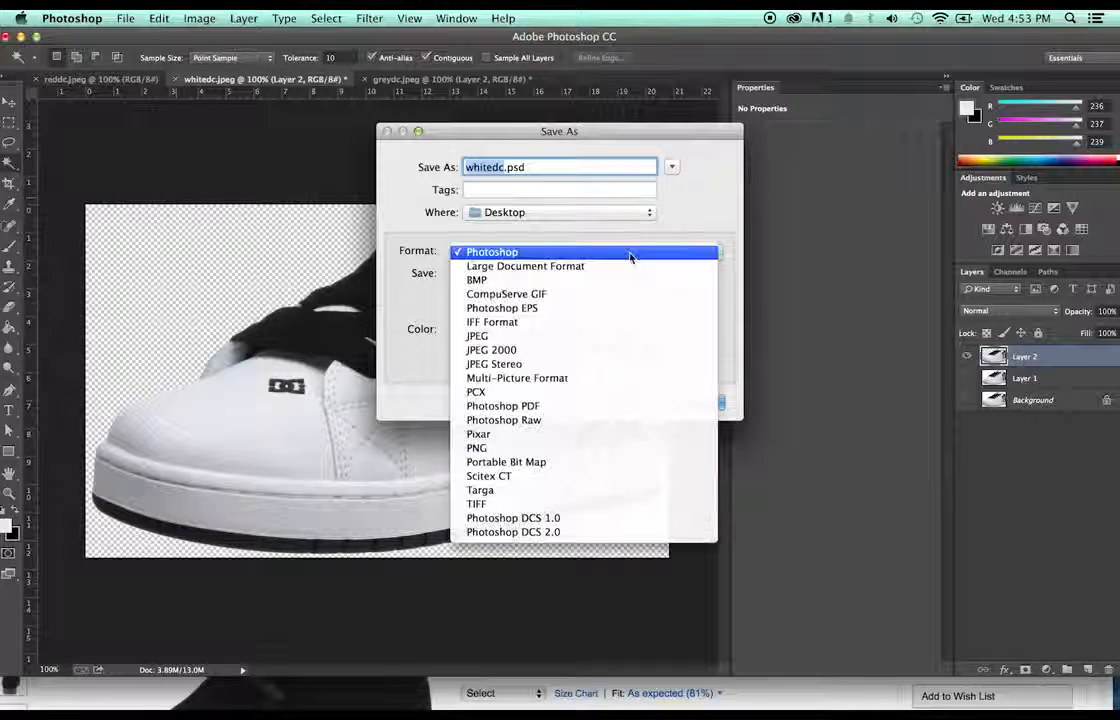
pyautogui.click(604, 449)
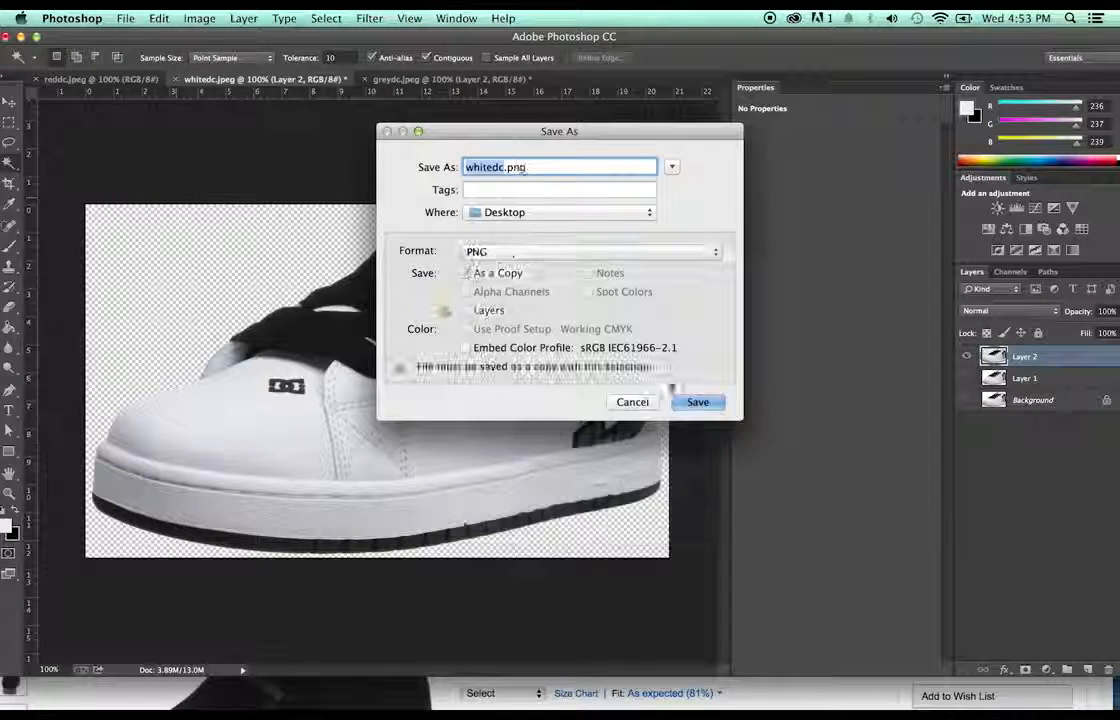
pyautogui.click(699, 400)
pyautogui.click(628, 243)
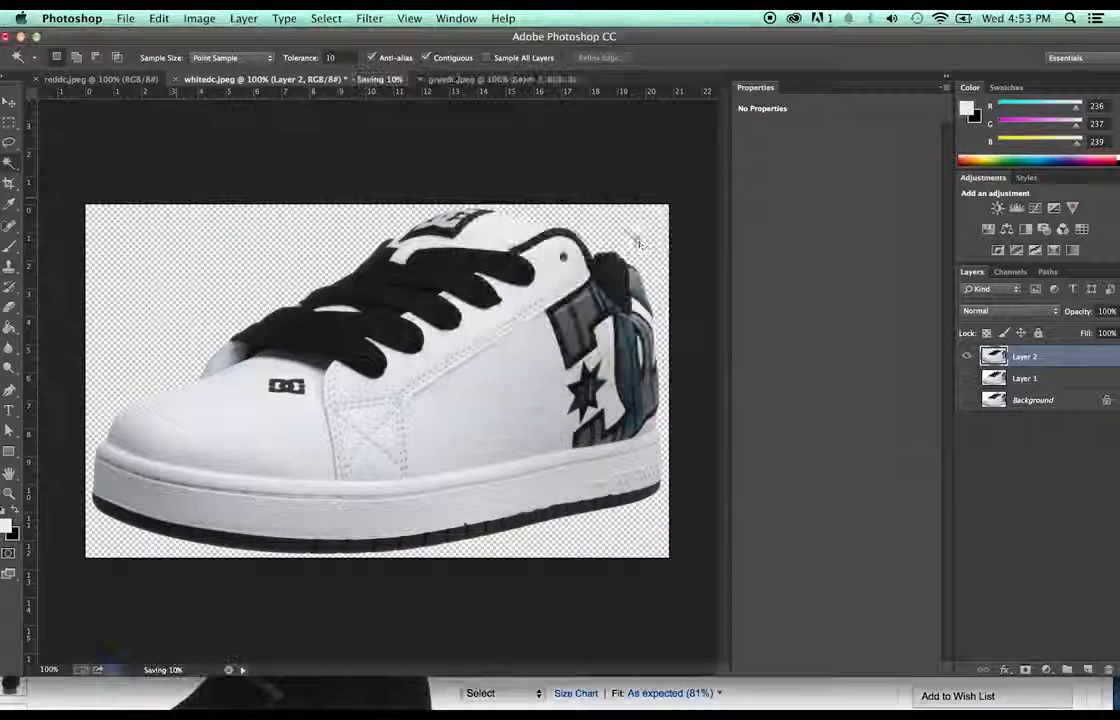
pyautogui.click(100, 78)
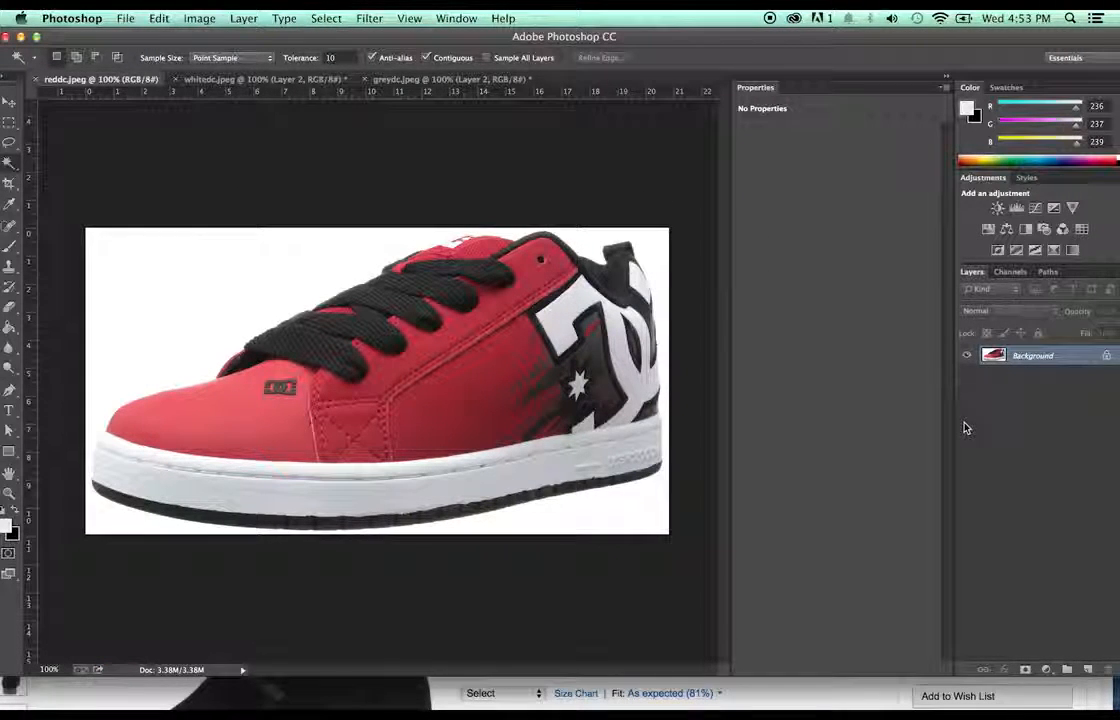
# - Duplicate the red shoe's layer, hide Background, select the white area, zoom in, then deselect
pyautogui.press('super+j')
pyautogui.click(967, 375)
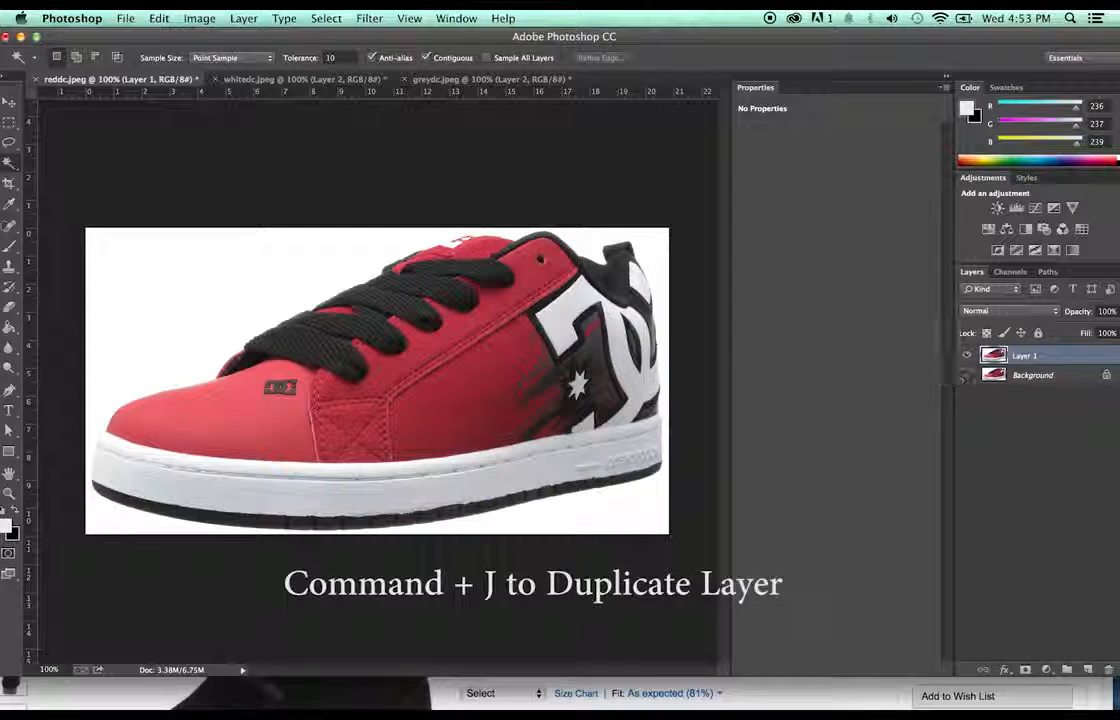
pyautogui.click(222, 315)
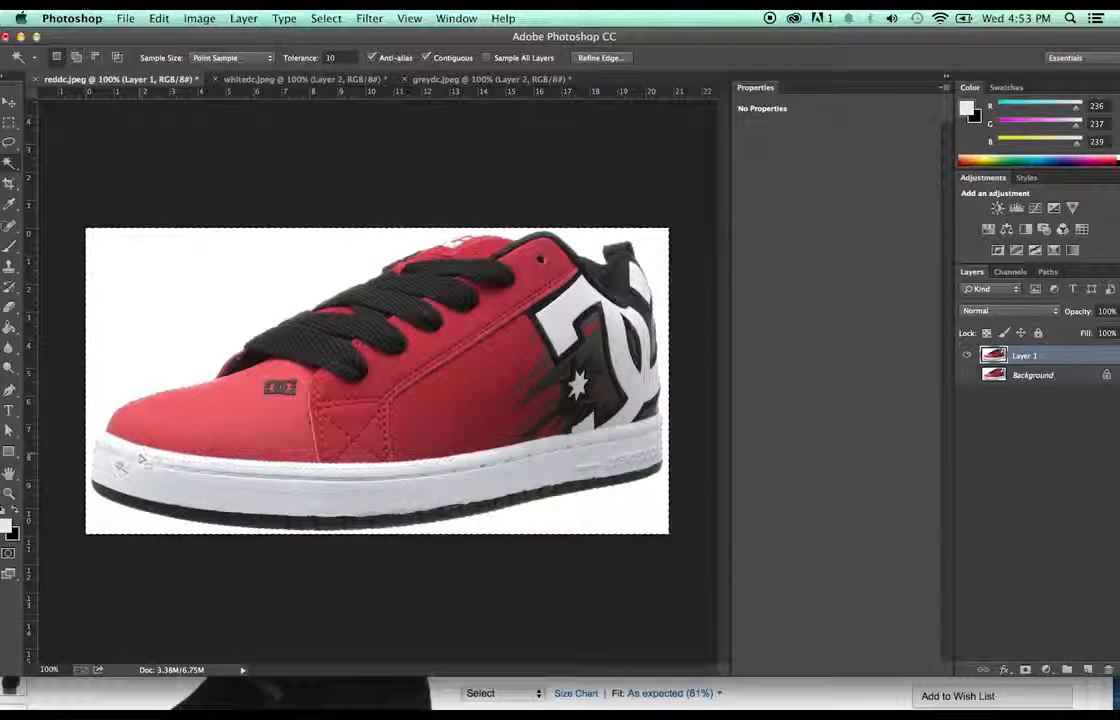
pyautogui.click(9, 494)
pyautogui.moveTo(206, 398); pyautogui.dragTo(206, 400)
pyautogui.moveTo(449, 673); pyautogui.dragTo(401, 673)
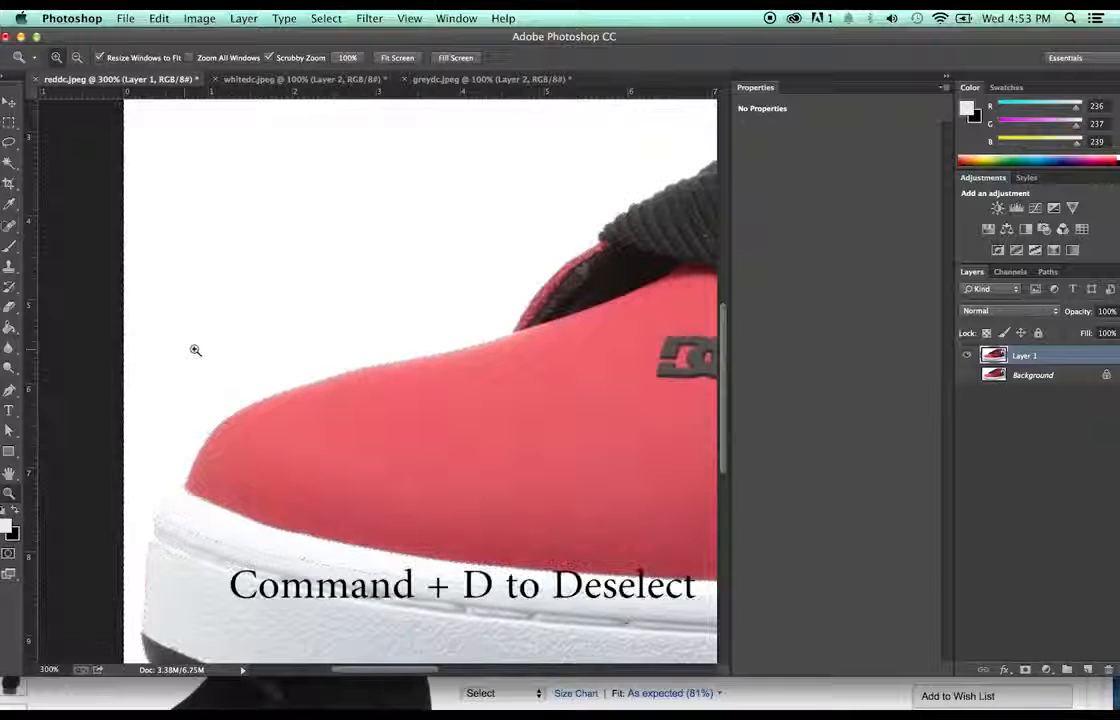
pyautogui.press('super+d')
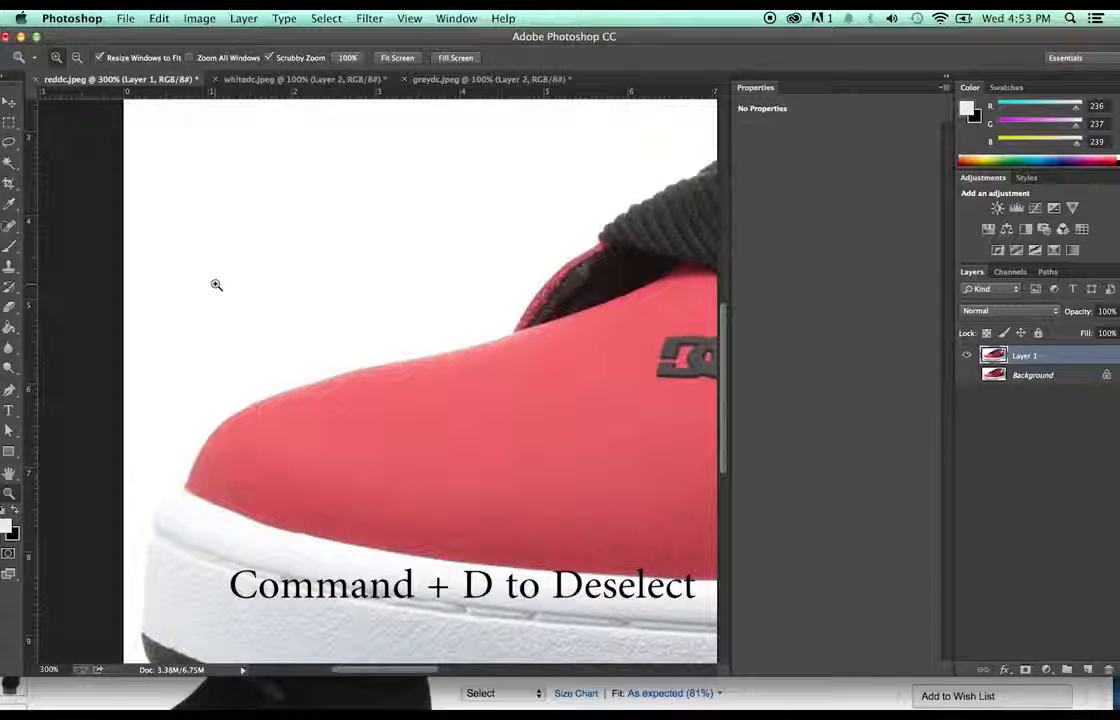
pyautogui.press('e')
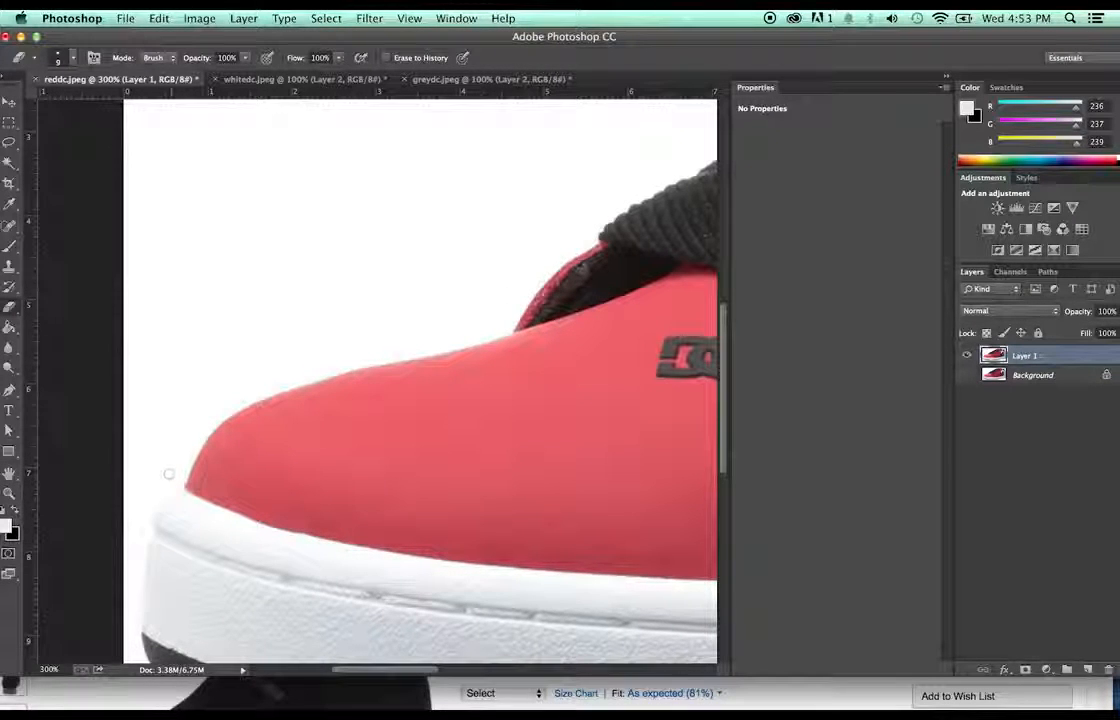
# - Zoom in on the toe, erase leftover background along its left edge, and reselect the white background
pyautogui.press('z')
pyautogui.click(243, 430)
pyautogui.click(243, 430)
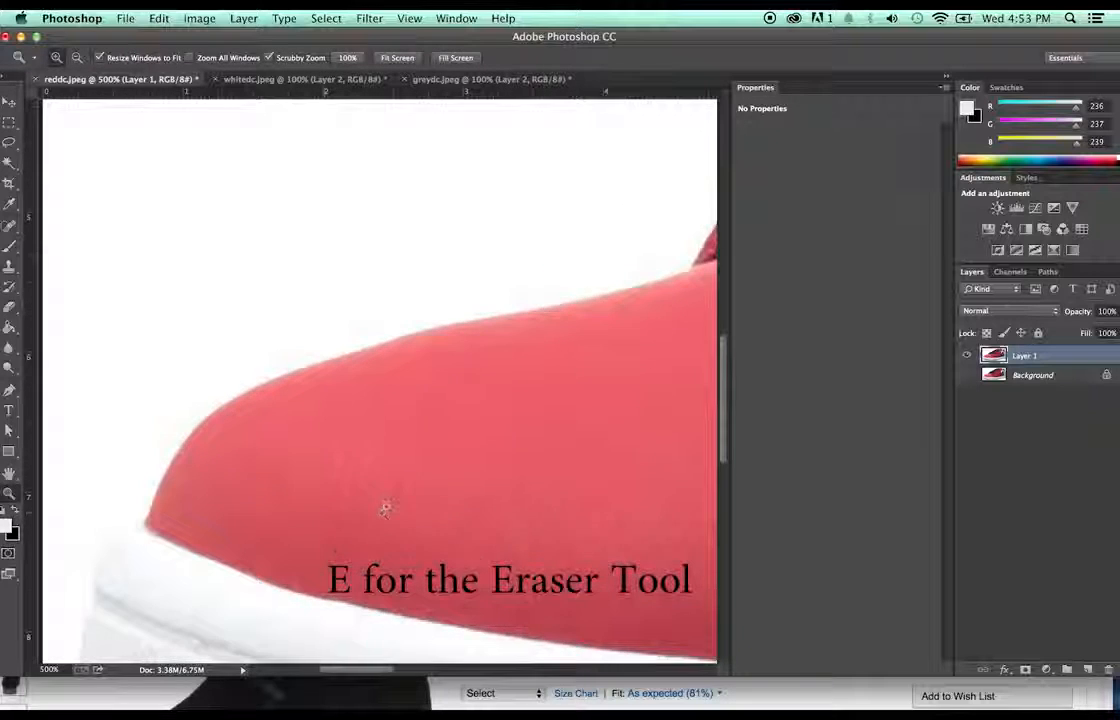
pyautogui.moveTo(380, 677); pyautogui.dragTo(349, 651)
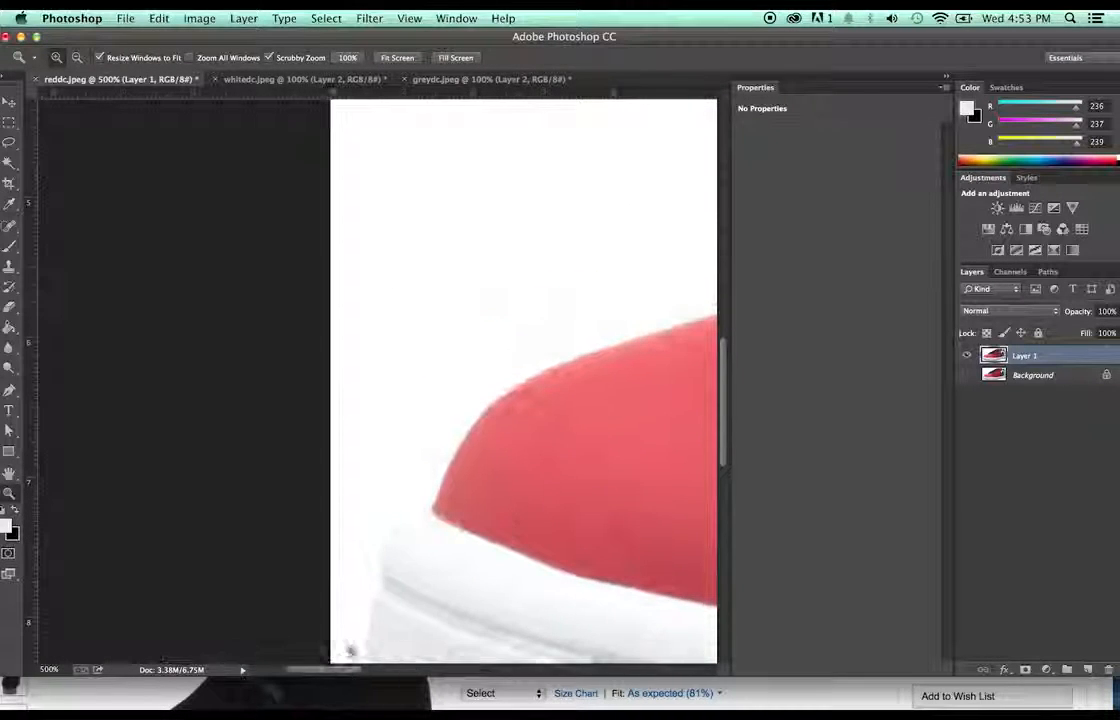
pyautogui.press('e')
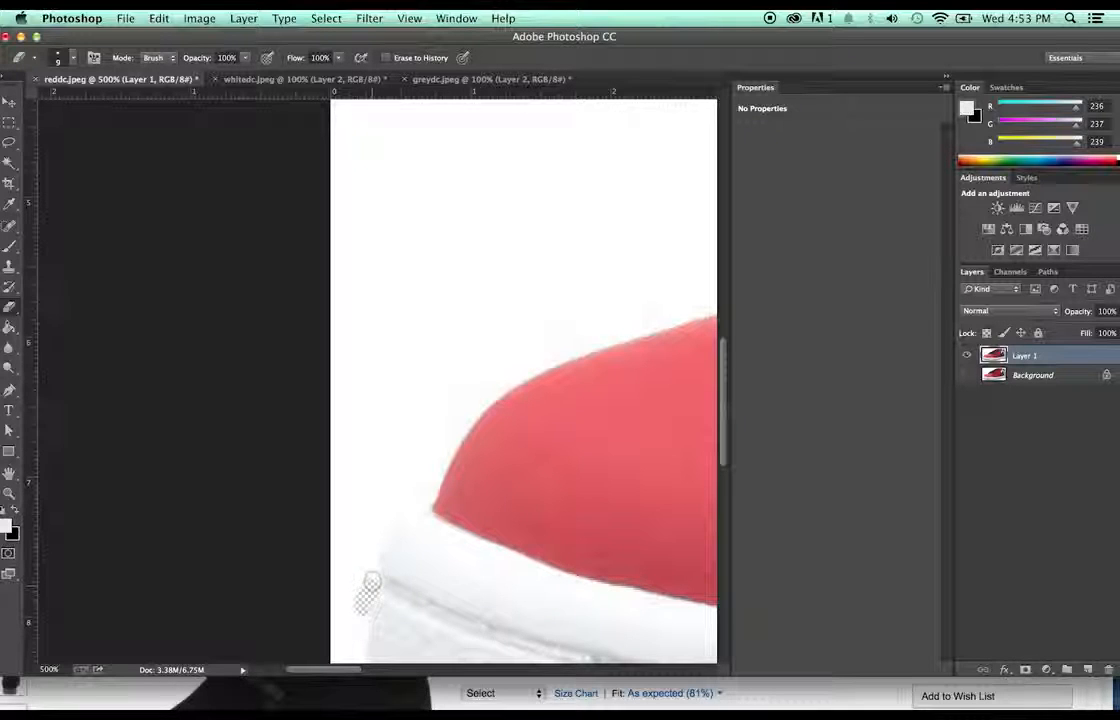
pyautogui.moveTo(371, 578)
pyautogui.mouseDown()
pyautogui.moveTo(364, 553)
pyautogui.moveTo(377, 533)
pyautogui.moveTo(398, 505)
pyautogui.moveTo(427, 497)
pyautogui.mouseUp()
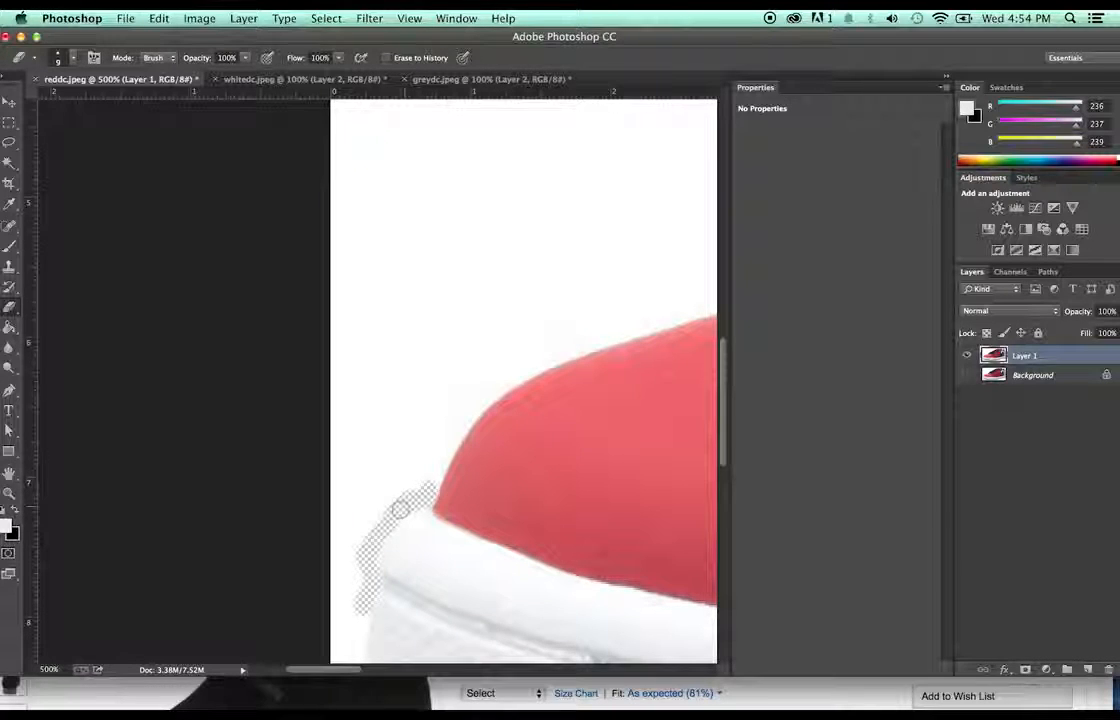
pyautogui.moveTo(399, 509); pyautogui.dragTo(368, 552)
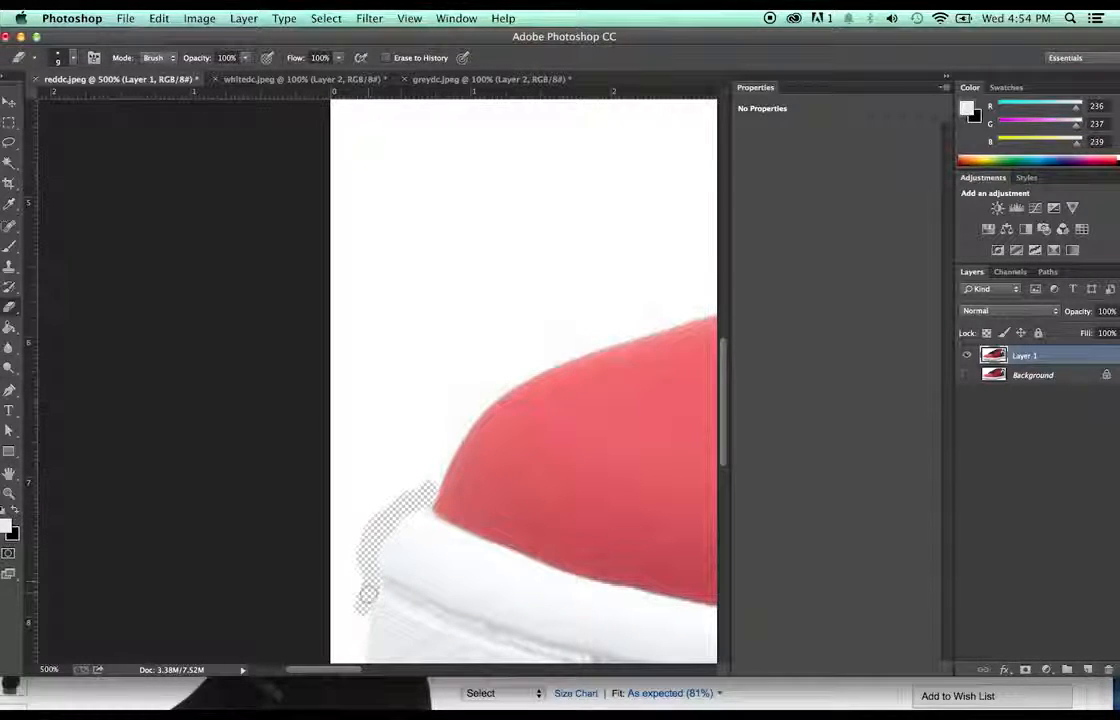
pyautogui.moveTo(368, 596); pyautogui.dragTo(359, 603)
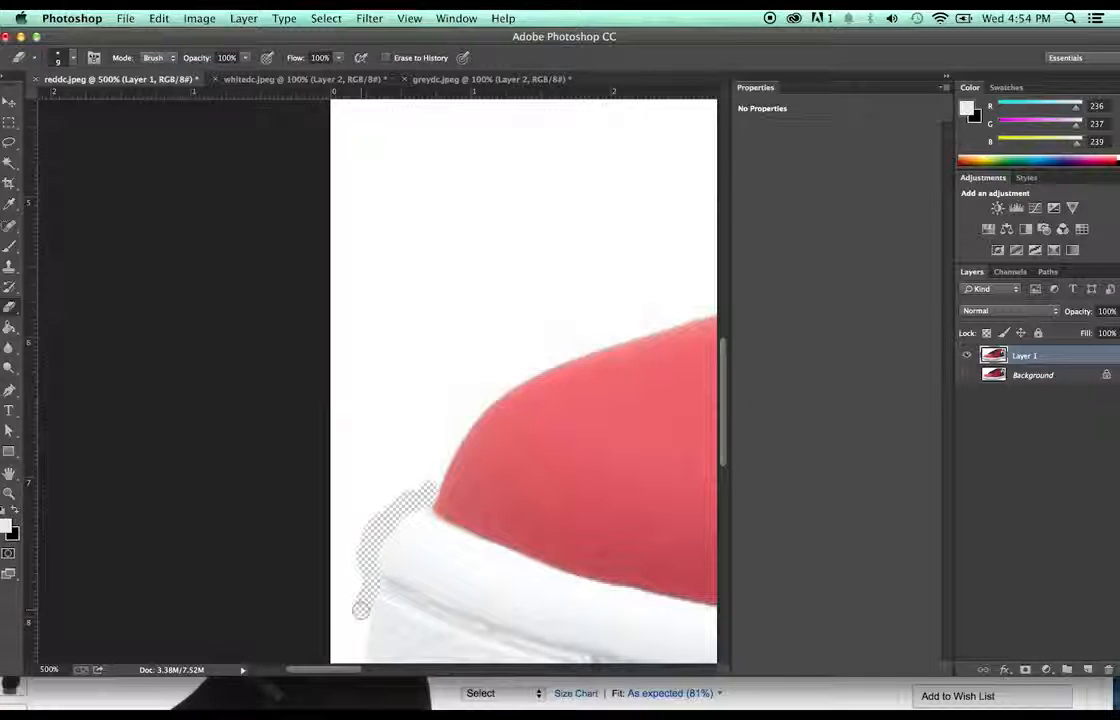
pyautogui.press('w')
pyautogui.click(495, 283)
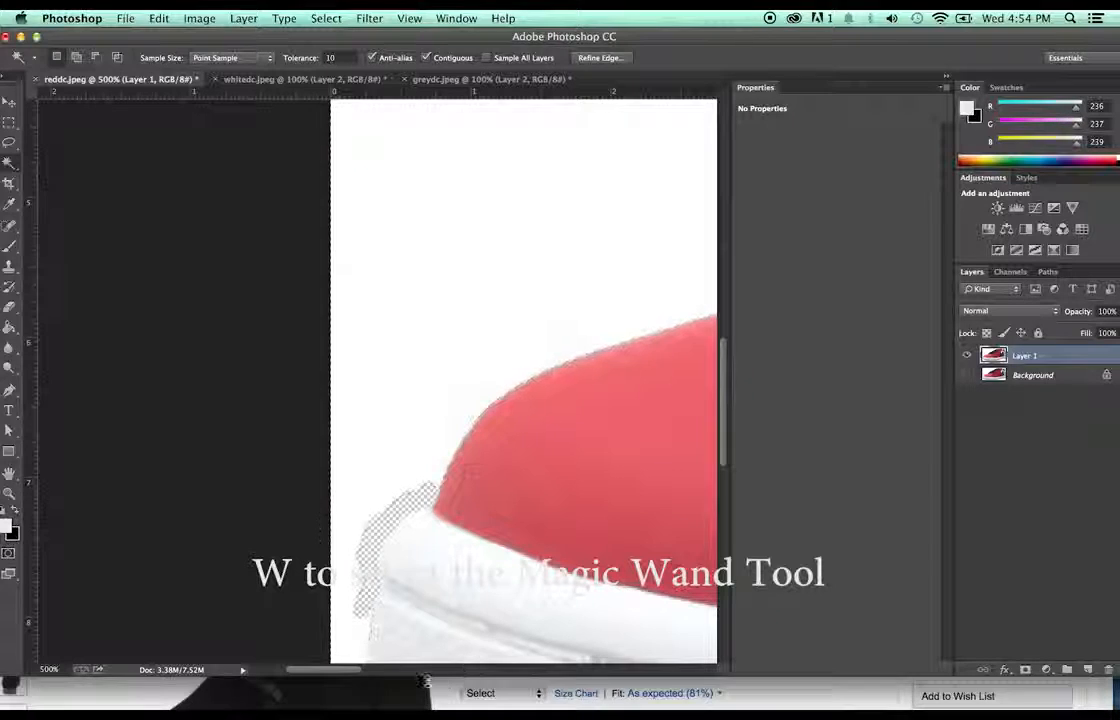
# - Zoom out to the whole red shoe and invert the selection onto the shoe
pyautogui.moveTo(343, 670); pyautogui.dragTo(412, 670)
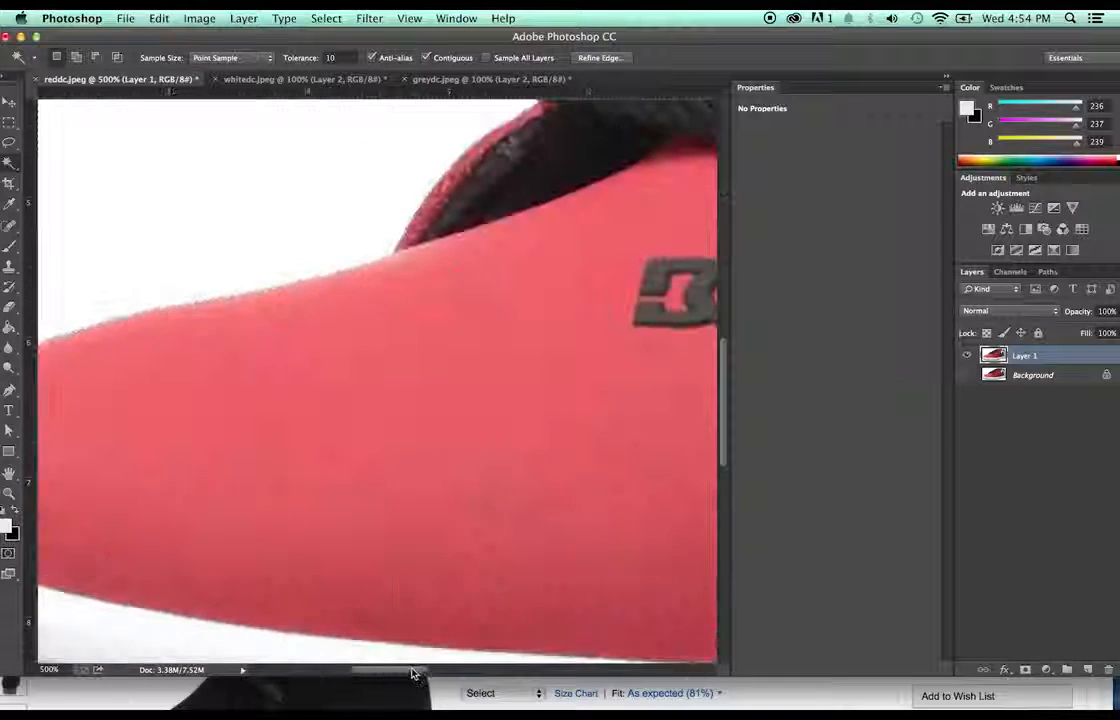
pyautogui.press('z')
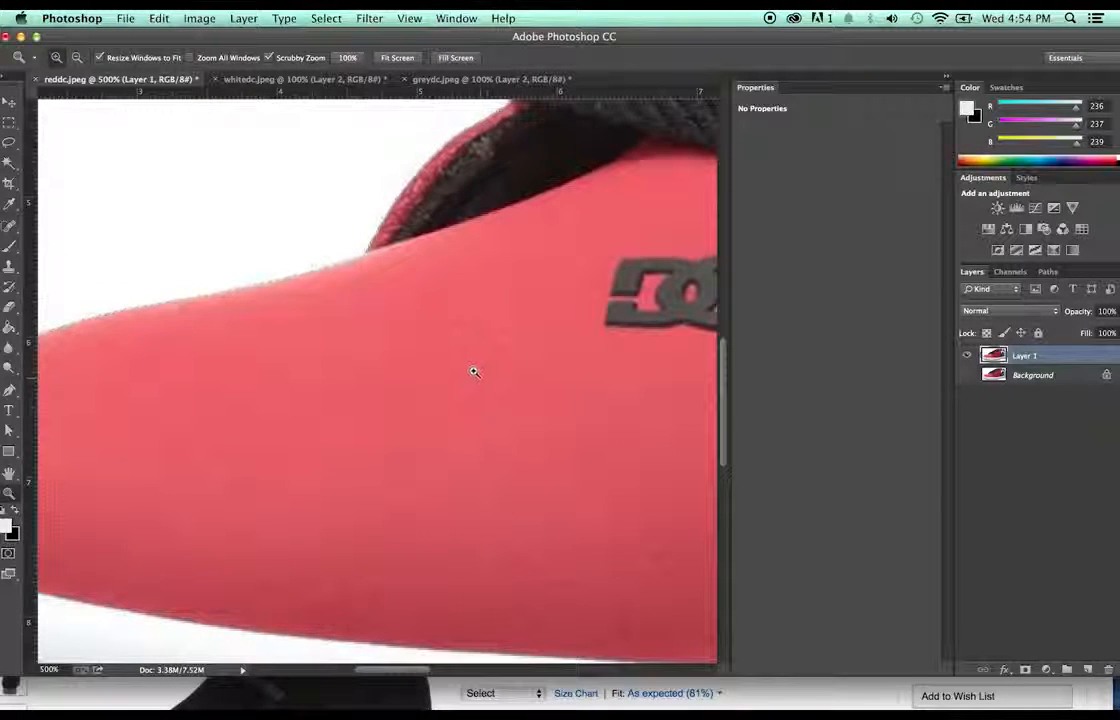
pyautogui.keyDown('alt'); pyautogui.click(479, 360); pyautogui.keyUp('alt')
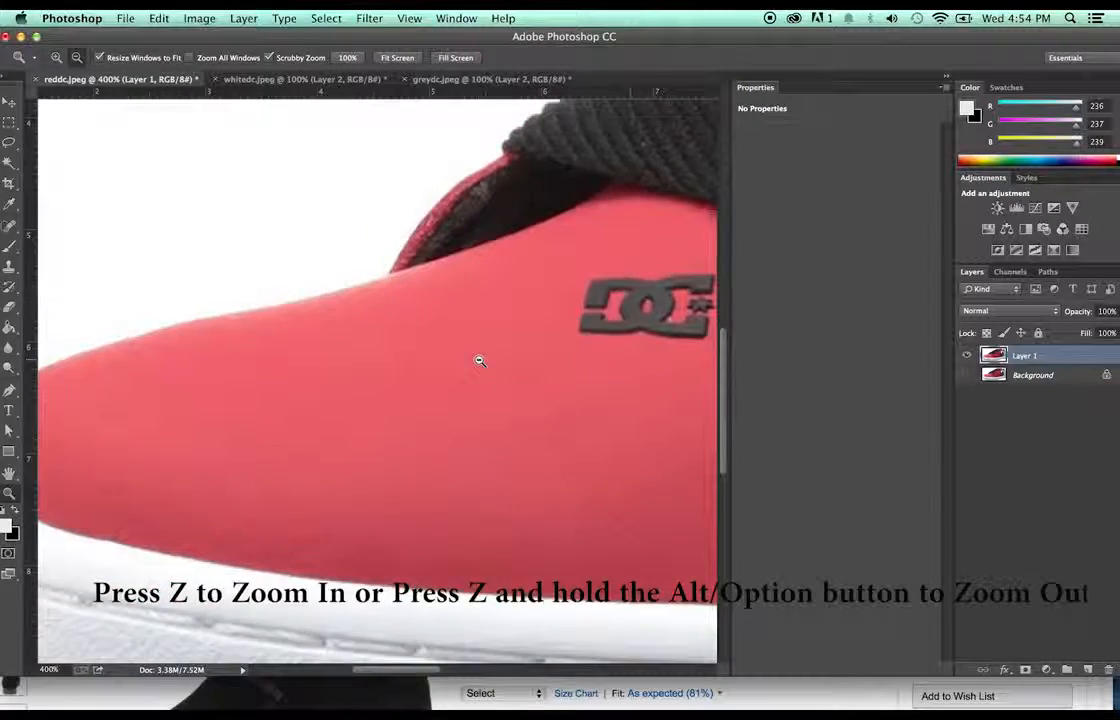
pyautogui.keyDown('alt'); pyautogui.click(479, 360); pyautogui.keyUp('alt')
pyautogui.keyDown('alt'); pyautogui.click(479, 360); pyautogui.keyUp('alt')
pyautogui.keyDown('alt'); pyautogui.click(479, 360); pyautogui.keyUp('alt')
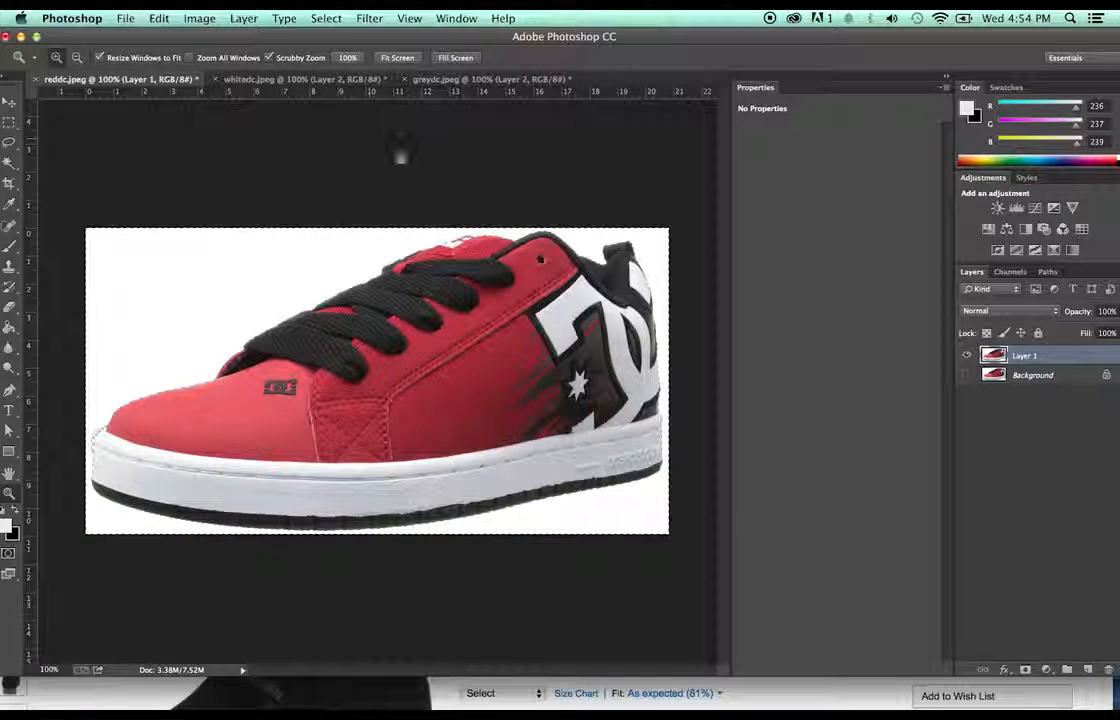
pyautogui.click(326, 18)
pyautogui.click(340, 82)
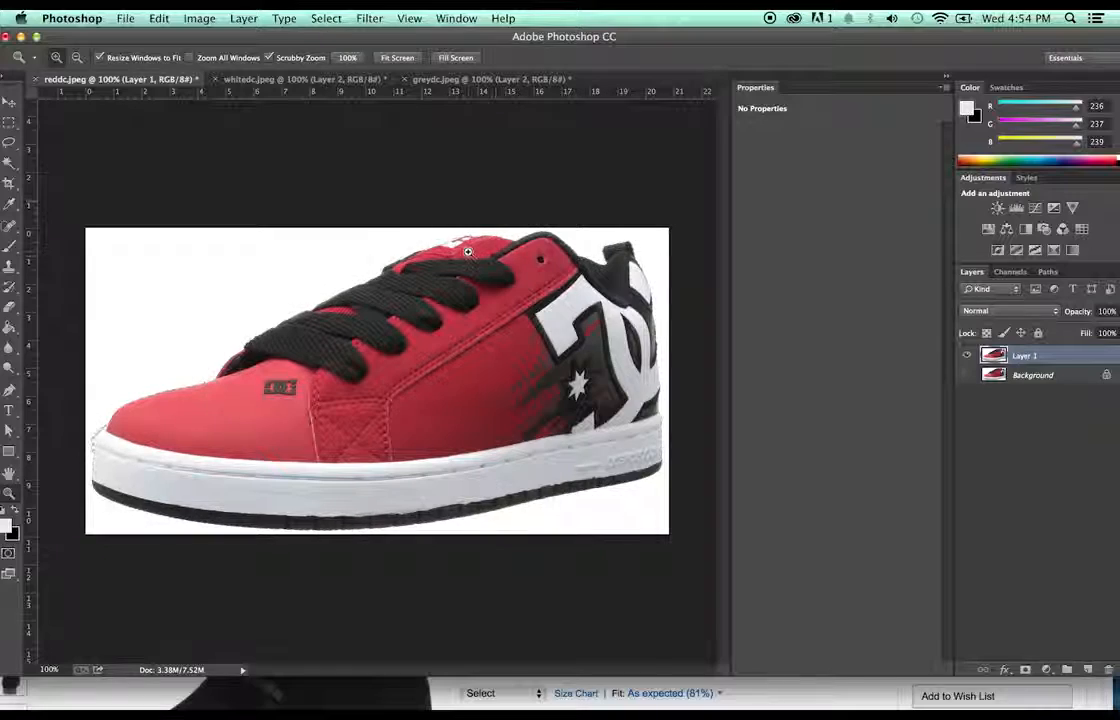
# - Zoom in on the tongue, erase the strip above its label, then reselect and invert to the shoe
pyautogui.click(466, 250)
pyautogui.click(466, 250)
pyautogui.click(464, 252)
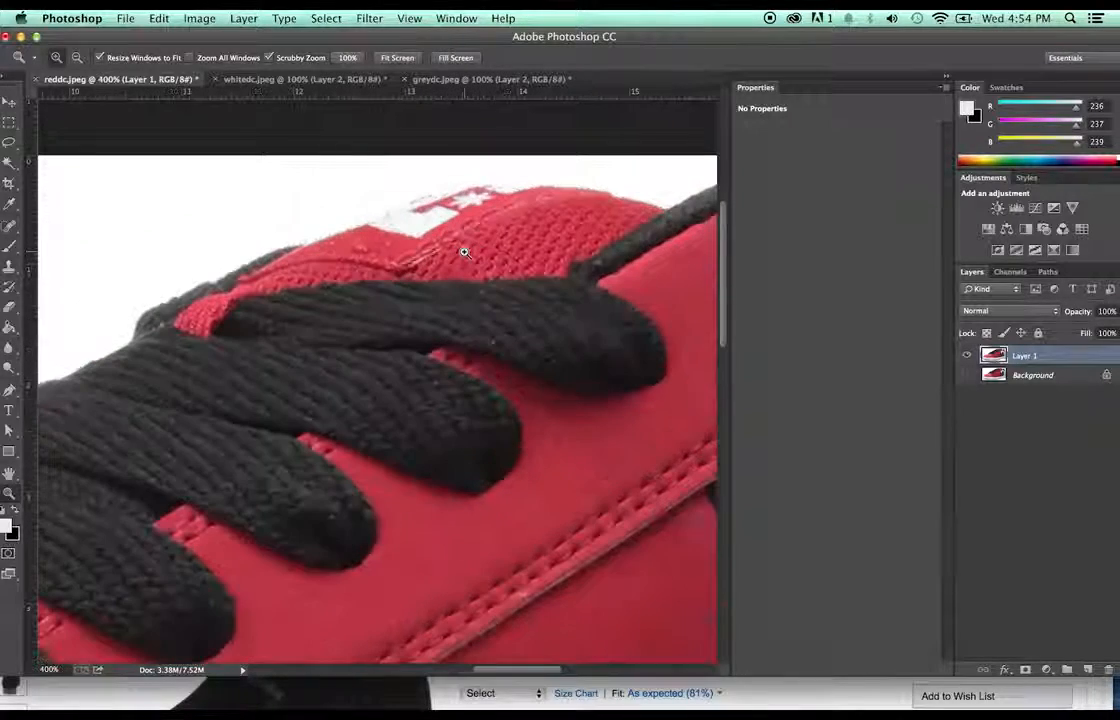
pyautogui.click(464, 252)
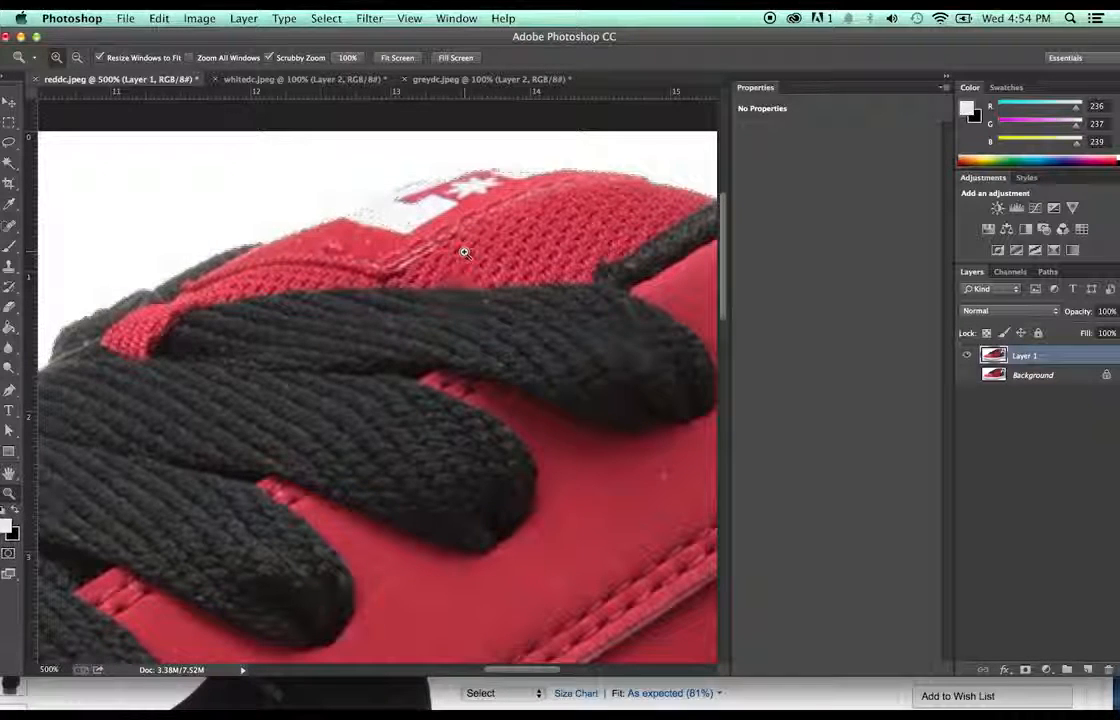
pyautogui.press('e')
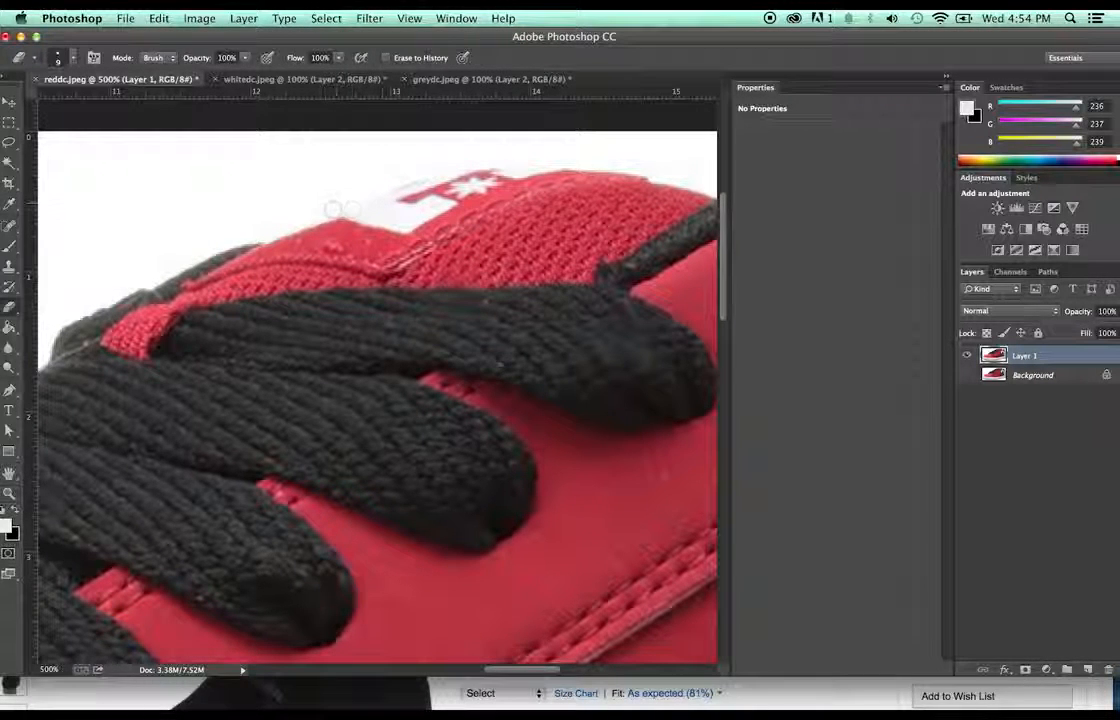
pyautogui.keyDown('shift'); pyautogui.click(466, 162); pyautogui.keyUp('shift')
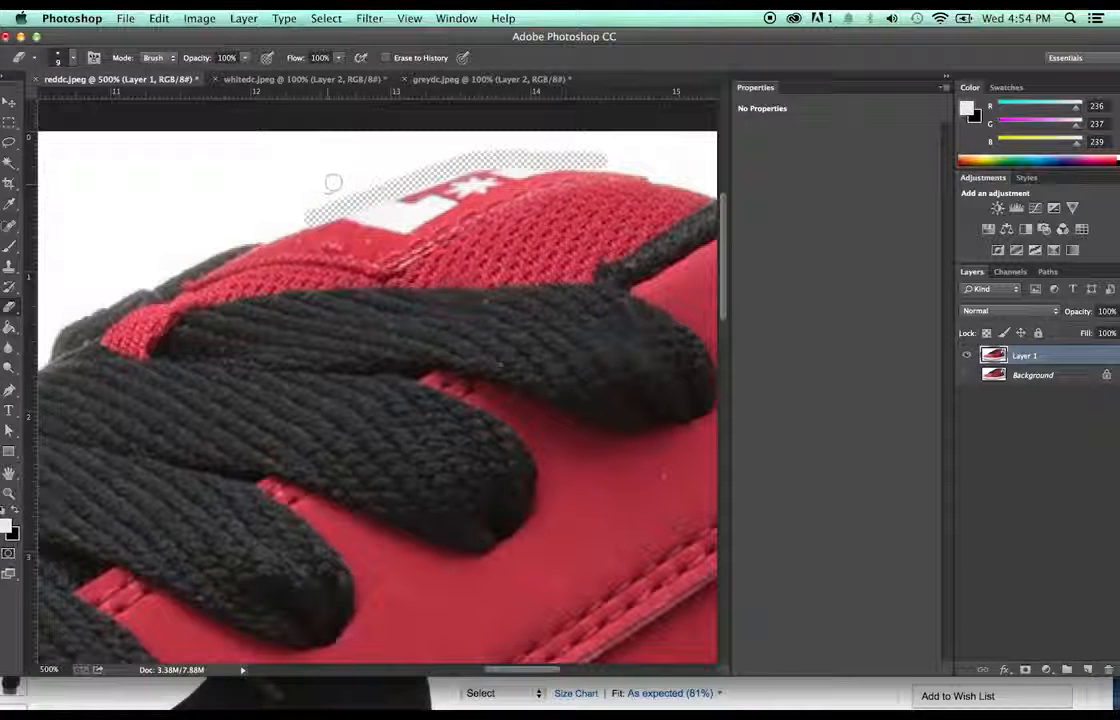
pyautogui.press('w')
pyautogui.click(214, 182)
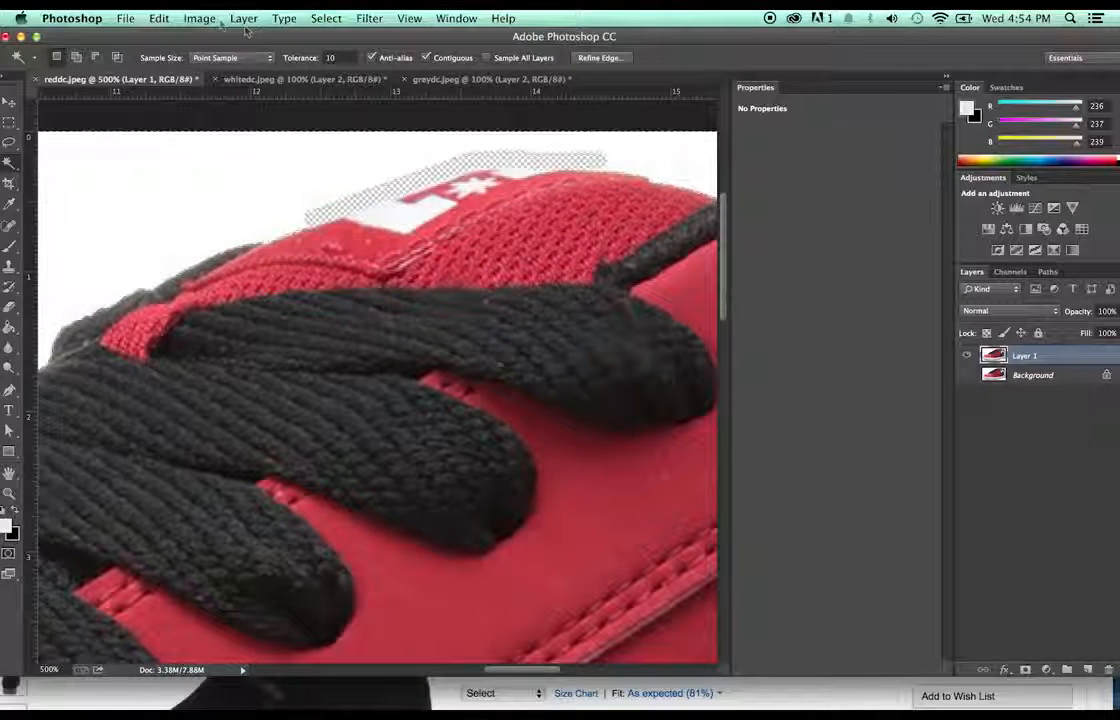
pyautogui.click(326, 18)
pyautogui.click(330, 78)
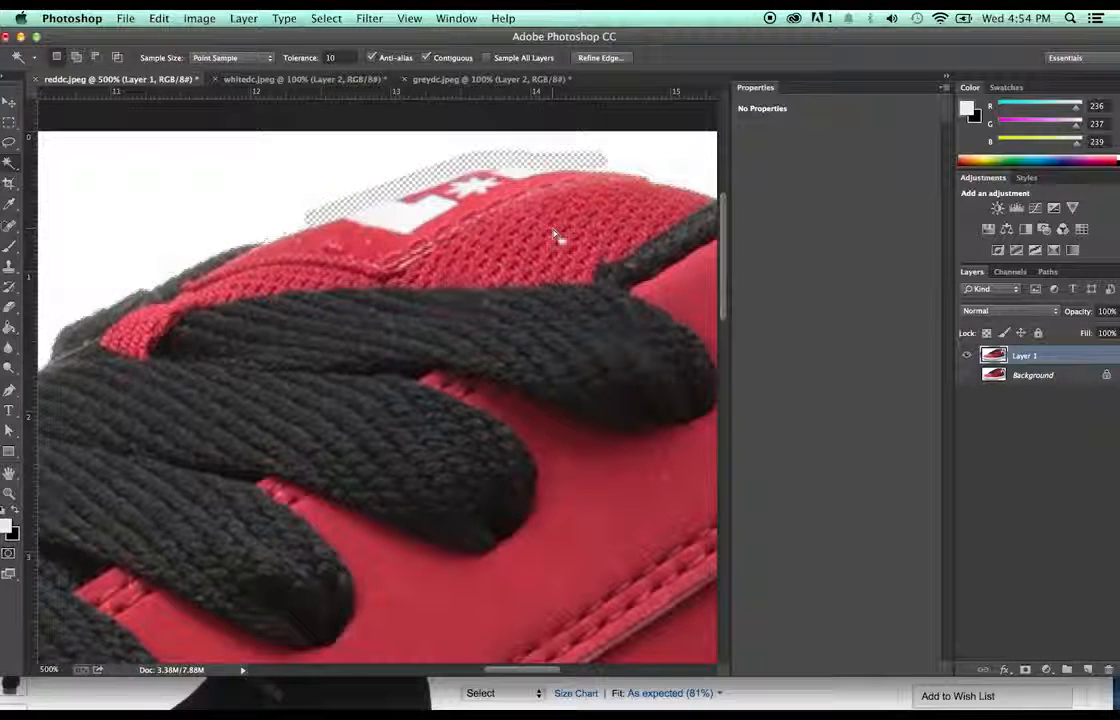
# - Paste the red shoe into new Layer 2, hide Layer 1, and zoom around to inspect the tongue
pyautogui.click(1088, 670)
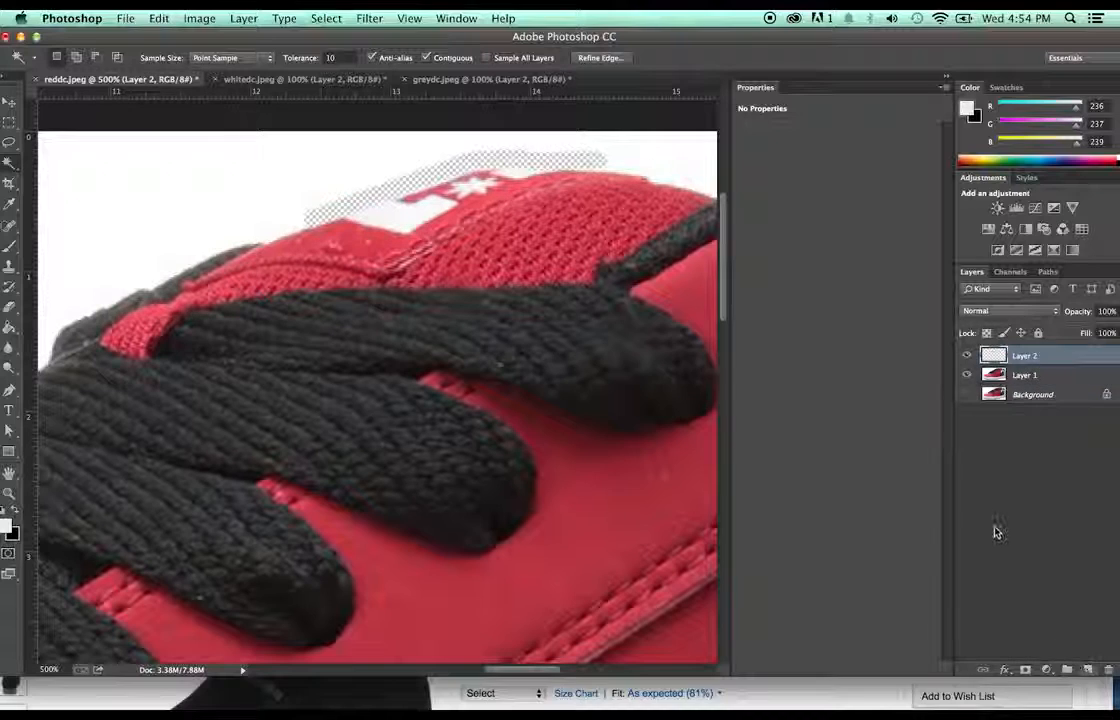
pyautogui.press('super+v')
pyautogui.click(967, 375)
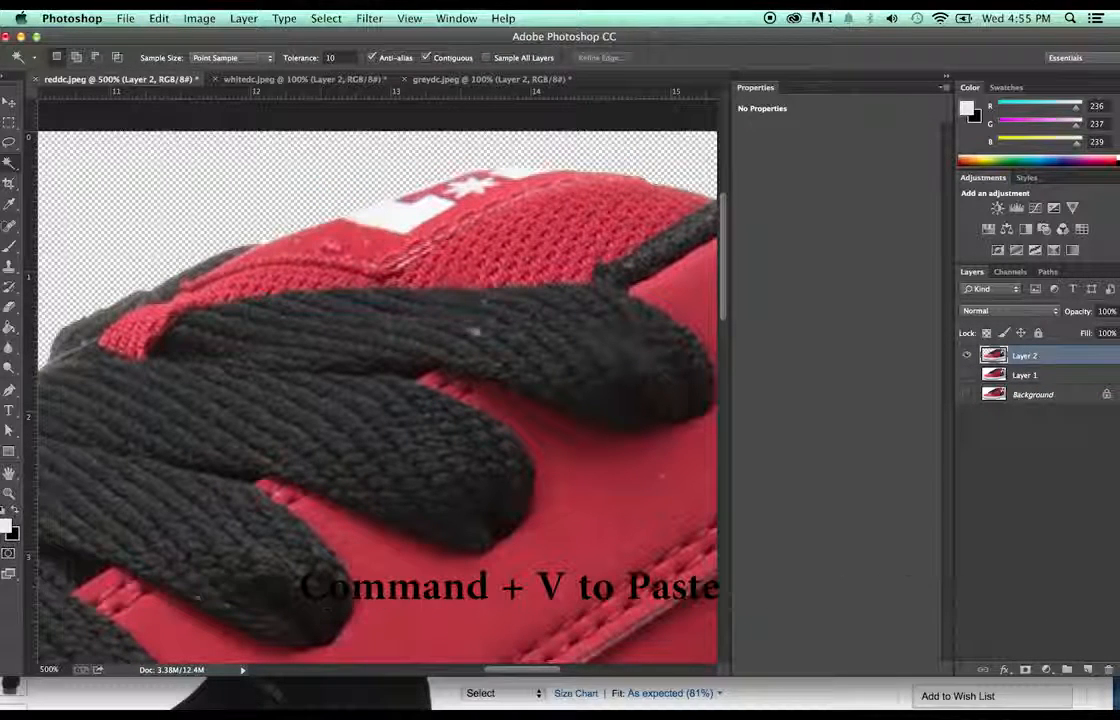
pyautogui.press('z')
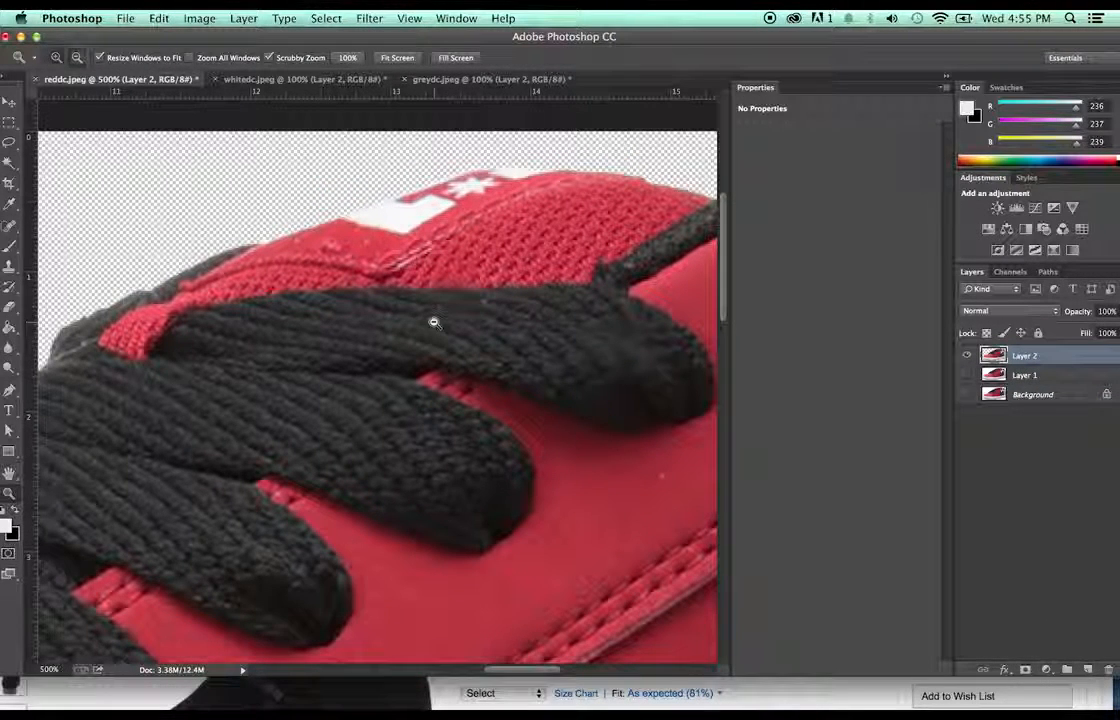
pyautogui.keyDown('alt'); pyautogui.click(433, 322); pyautogui.keyUp('alt')
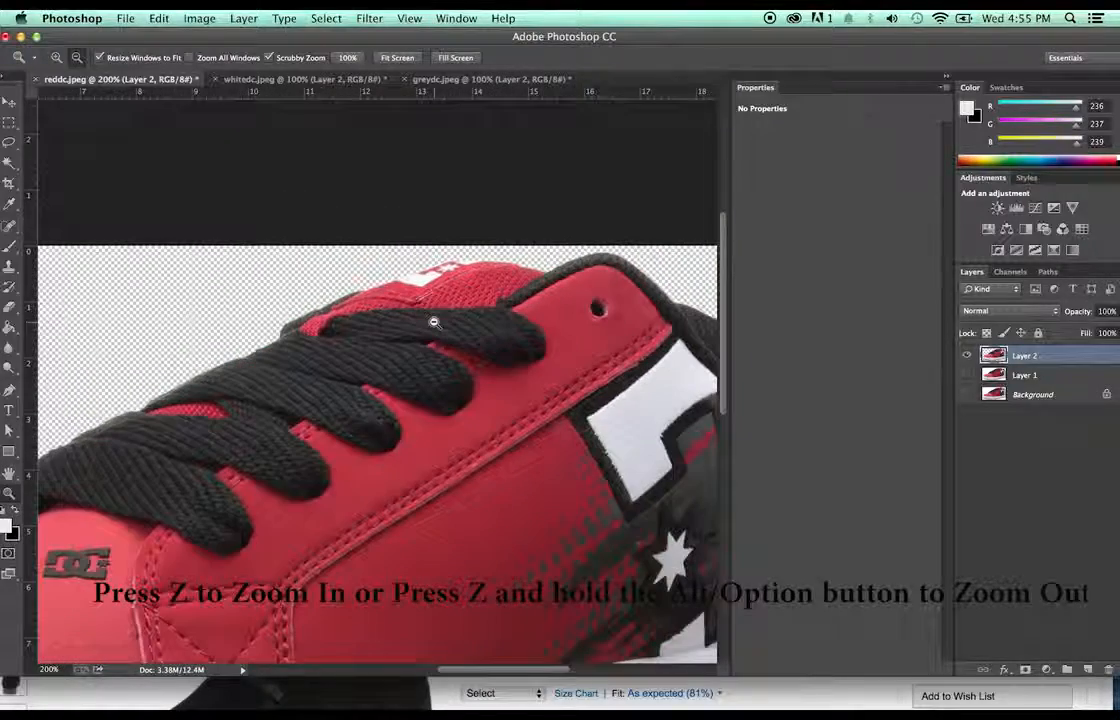
pyautogui.moveTo(477, 271); pyautogui.dragTo(475, 262)
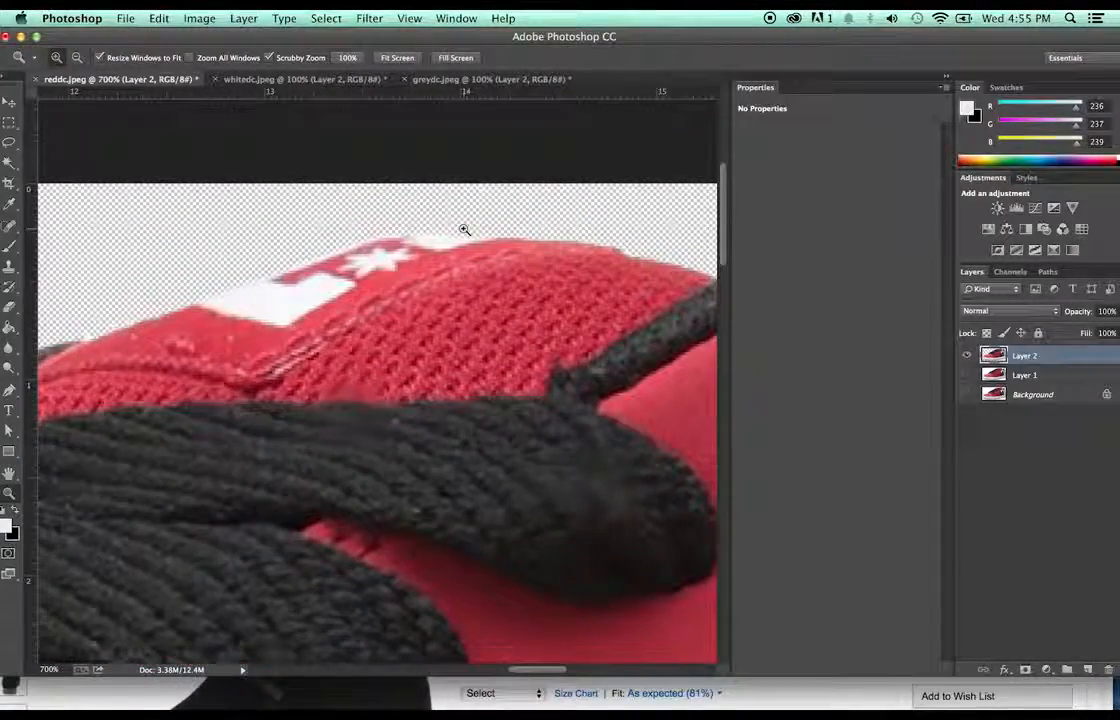
pyautogui.press('e')
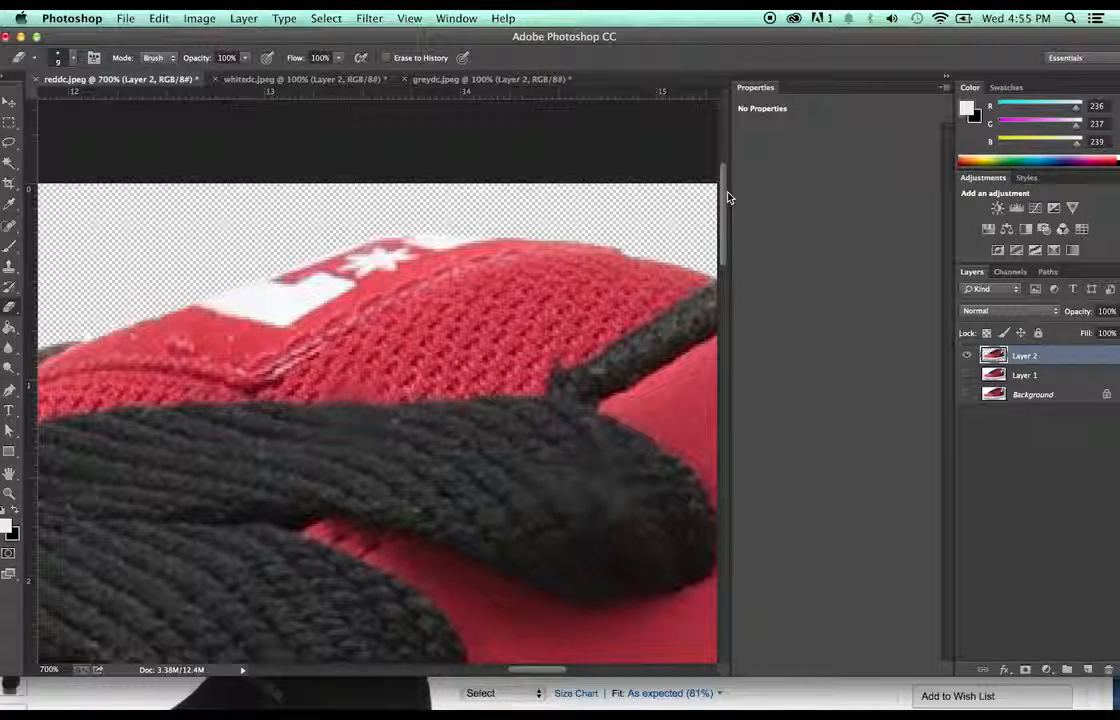
pyautogui.press('z')
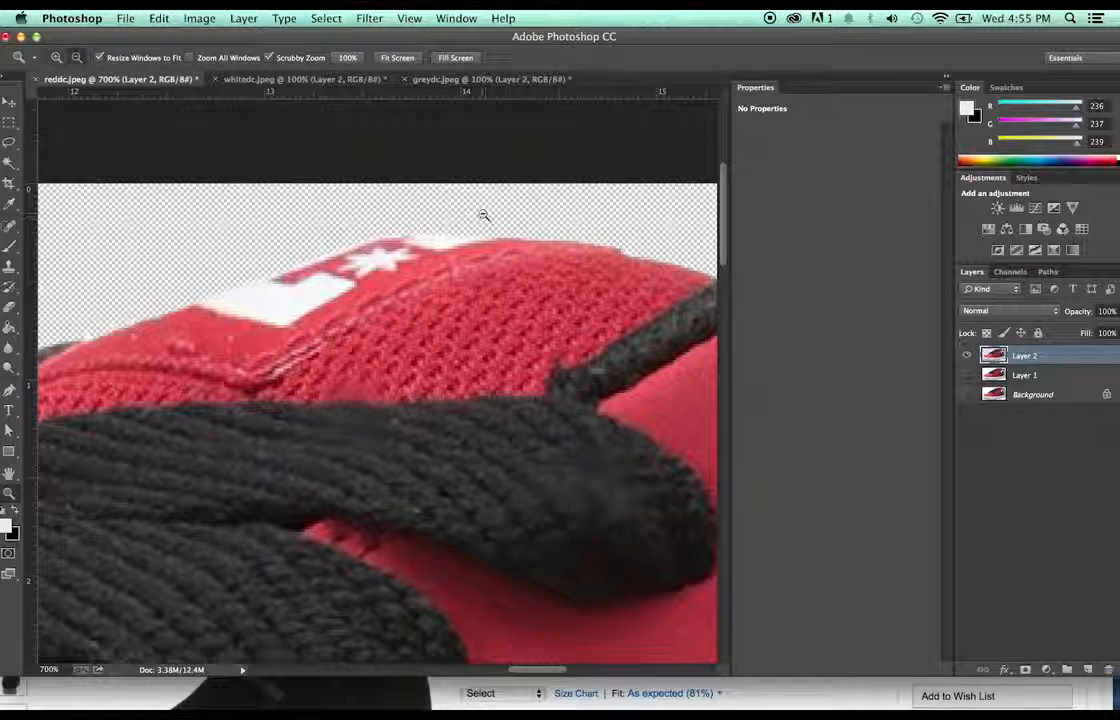
pyautogui.keyDown('alt'); pyautogui.click(483, 215); pyautogui.keyUp('alt')
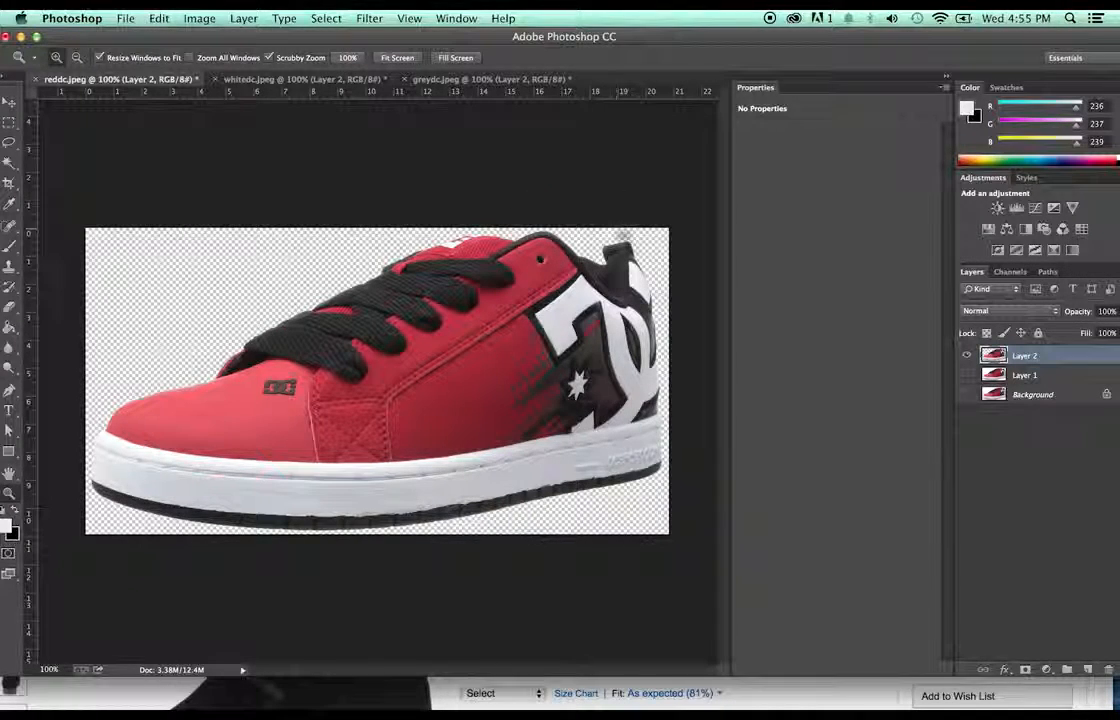
# - Save the red shoe as reddc.png on the Desktop, then close the reddc.jpeg document
pyautogui.click(125, 18)
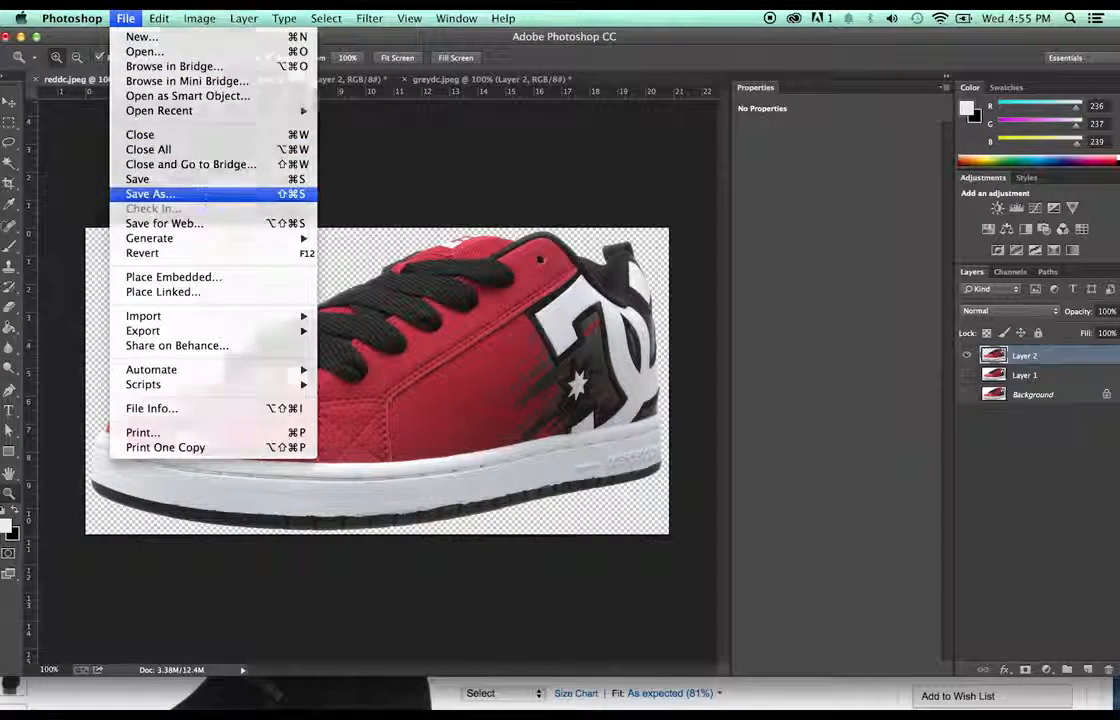
pyautogui.click(198, 194)
pyautogui.click(625, 251)
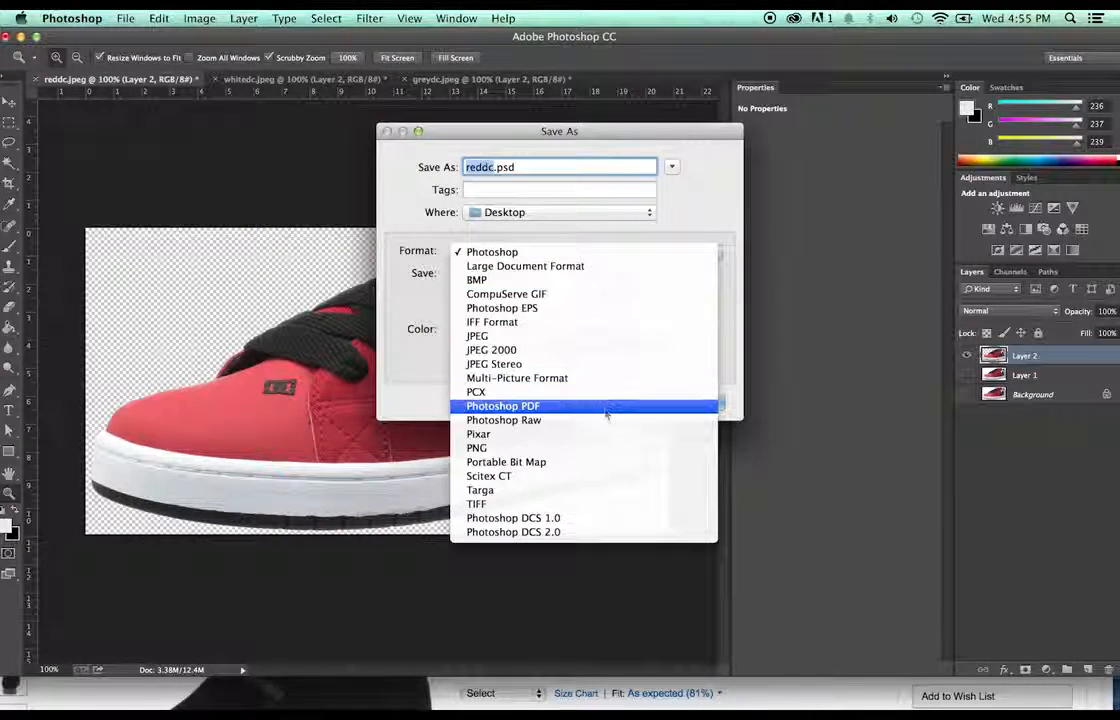
pyautogui.click(607, 448)
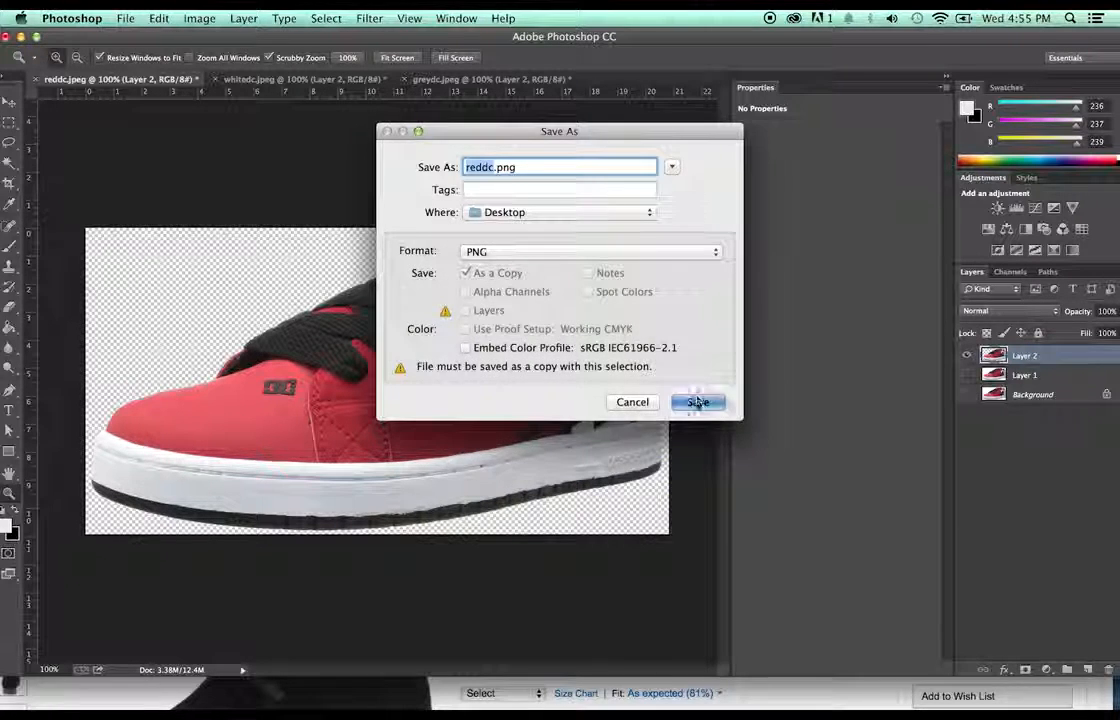
pyautogui.click(700, 401)
pyautogui.click(617, 237)
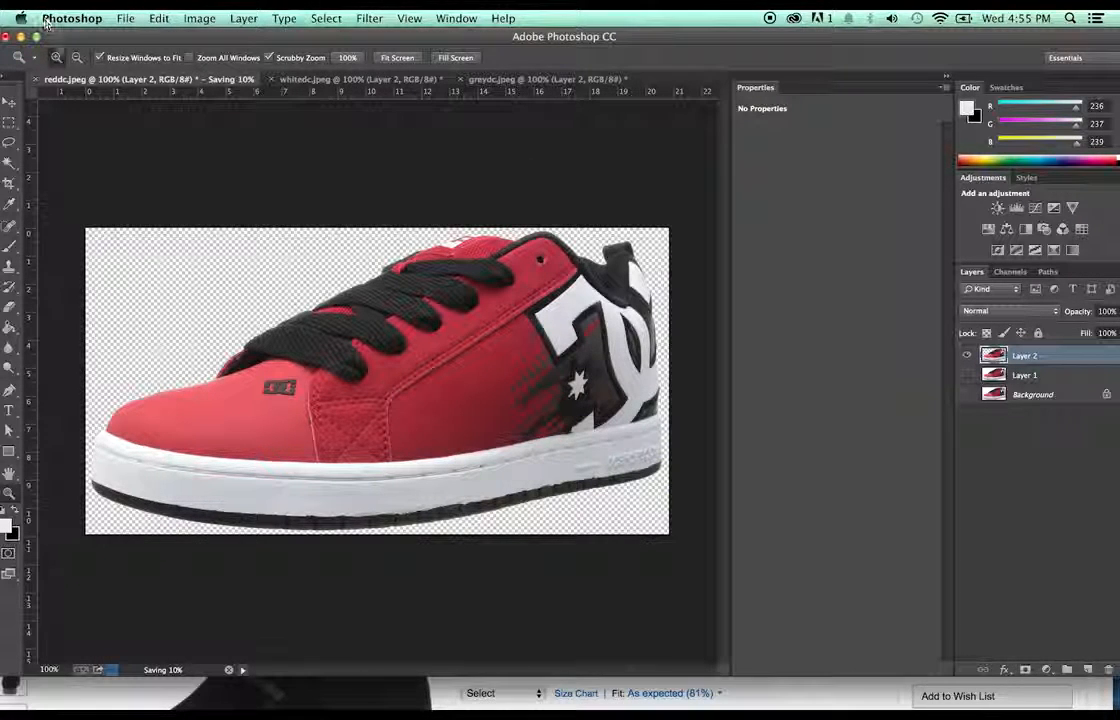
pyautogui.click(35, 79)
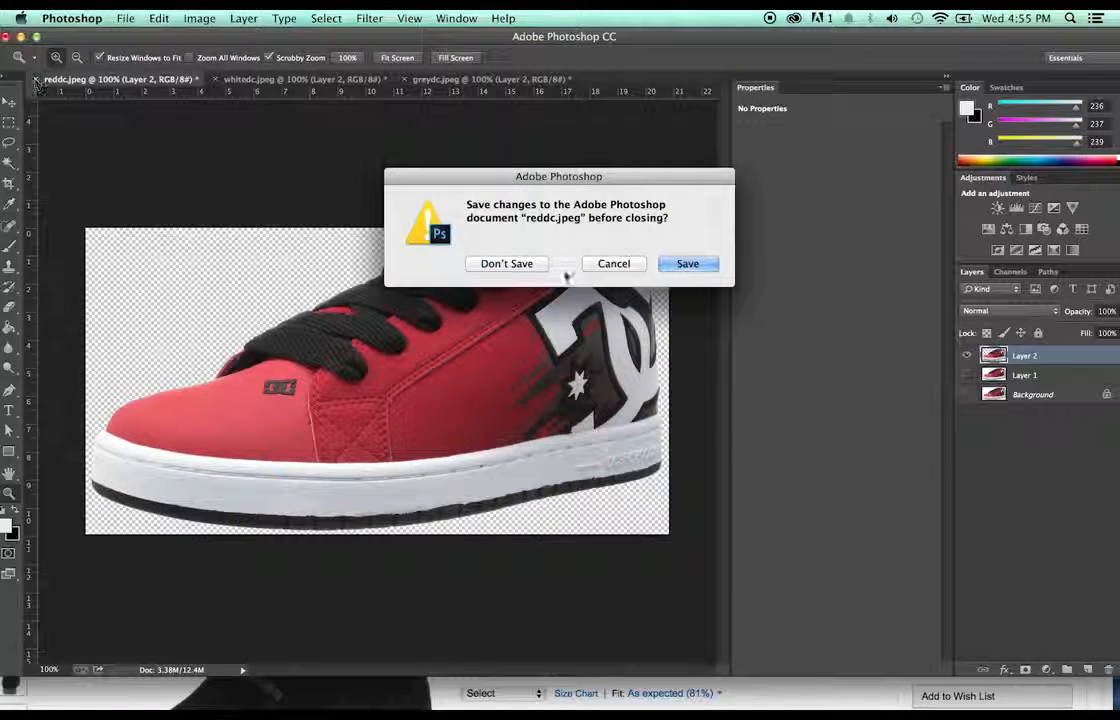
# - Close reddc, whitedc and greydc with Don't Save, then move the Photoshop window down
pyautogui.click(613, 264)
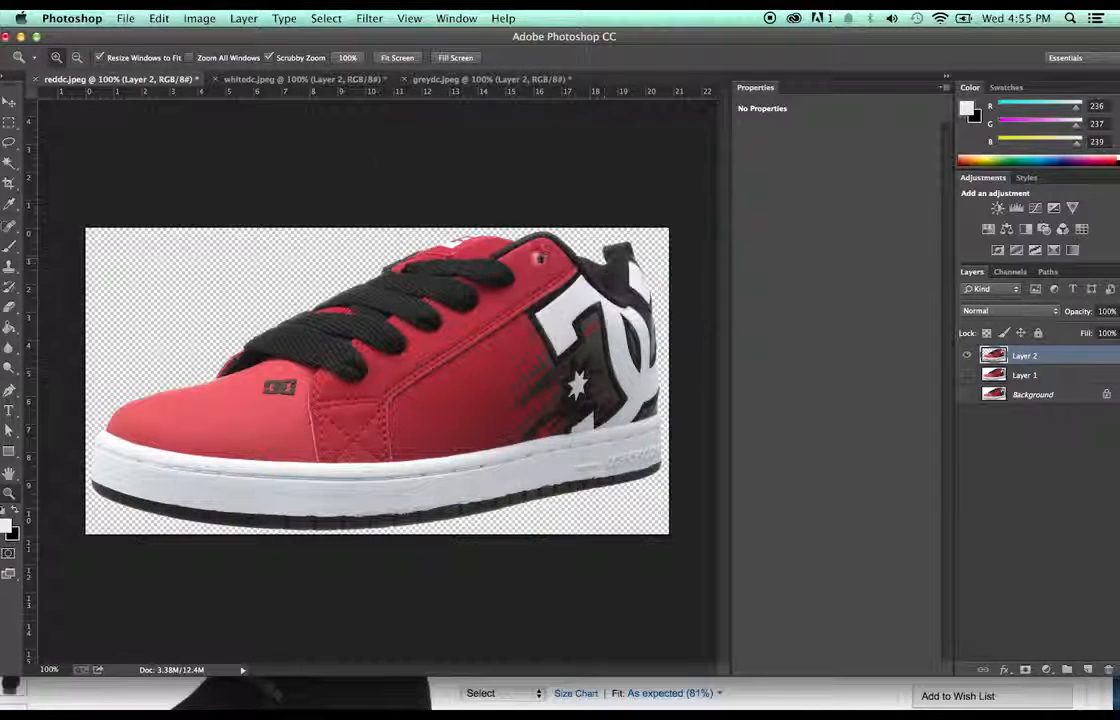
pyautogui.click(36, 79)
pyautogui.click(498, 263)
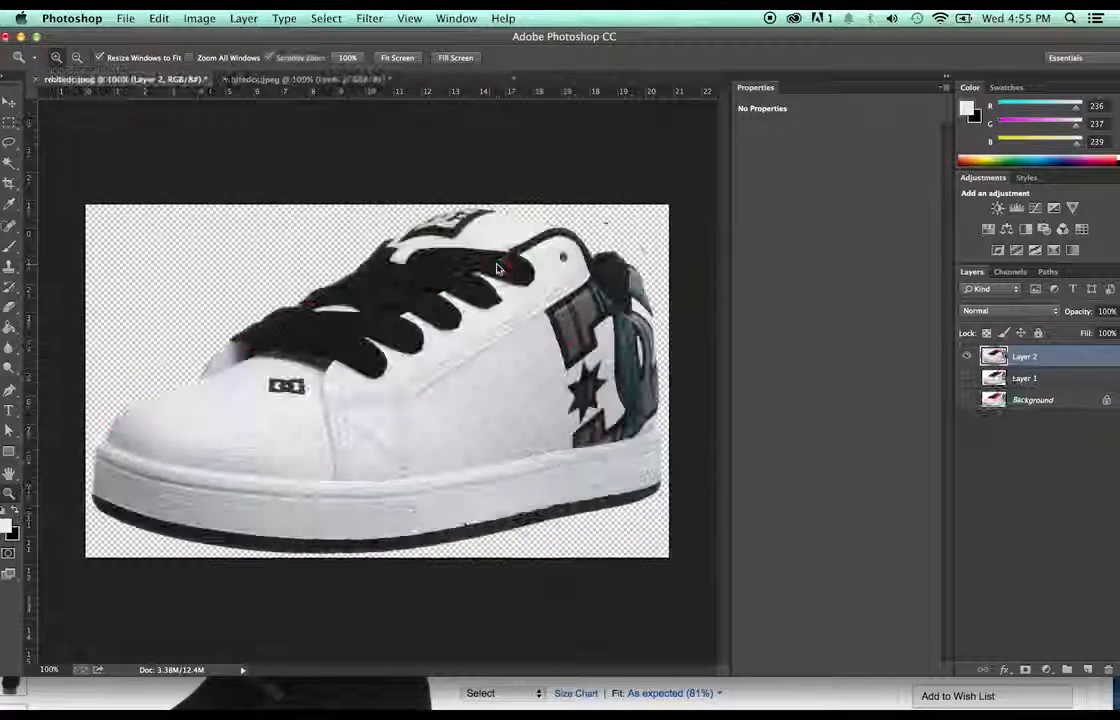
pyautogui.click(36, 79)
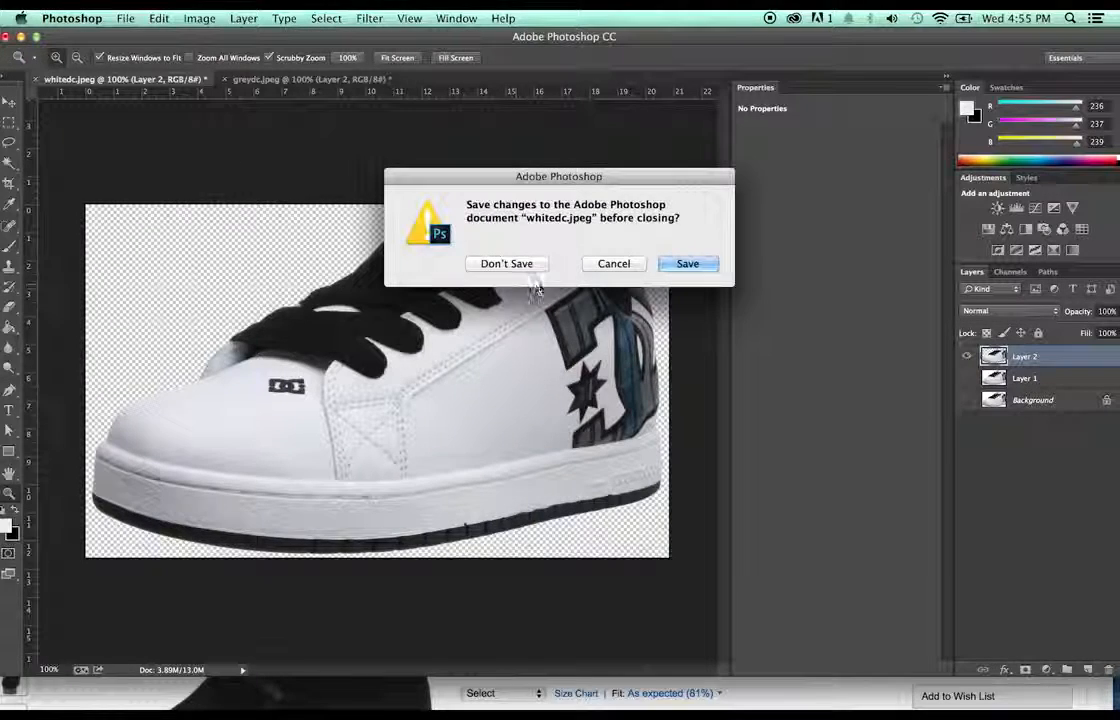
pyautogui.click(540, 263)
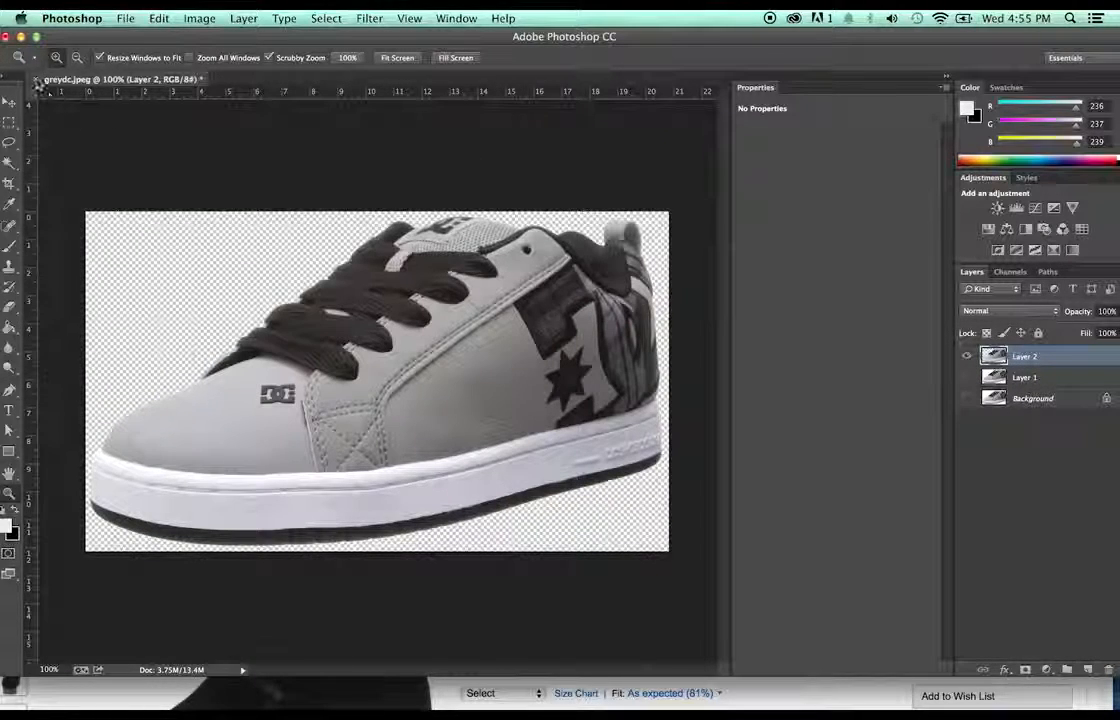
pyautogui.click(36, 79)
pyautogui.click(500, 263)
pyautogui.moveTo(388, 41); pyautogui.dragTo(355, 420)
# - Move the three original jpegs from the desktop to the Trash and empty it
pyautogui.click(752, 284)
pyautogui.moveTo(893, 281); pyautogui.dragTo(737, 124)
pyautogui.moveTo(790, 137); pyautogui.dragTo(1066, 694)
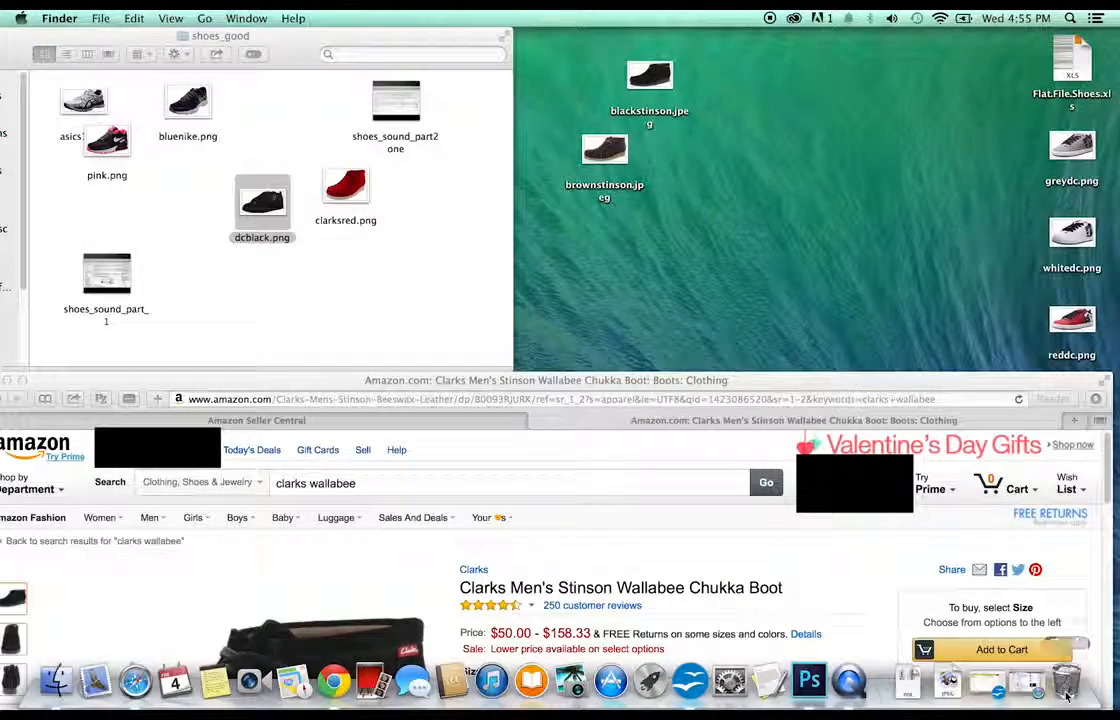
pyautogui.click(1066, 694)
pyautogui.click(910, 140)
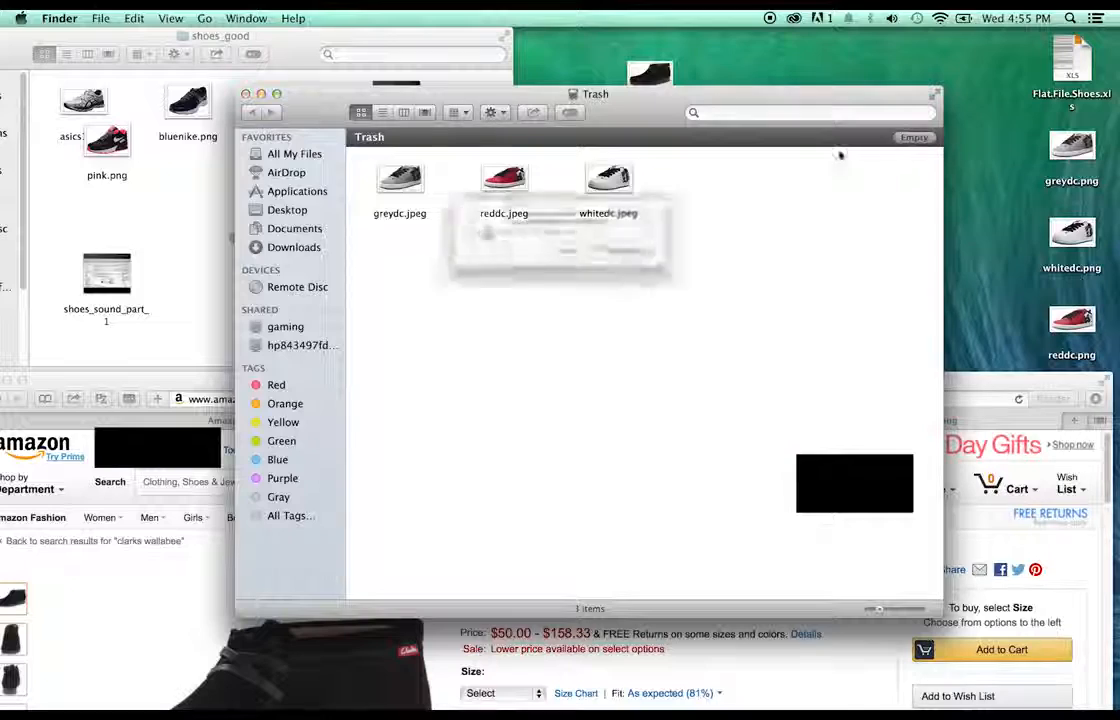
pyautogui.click(655, 262)
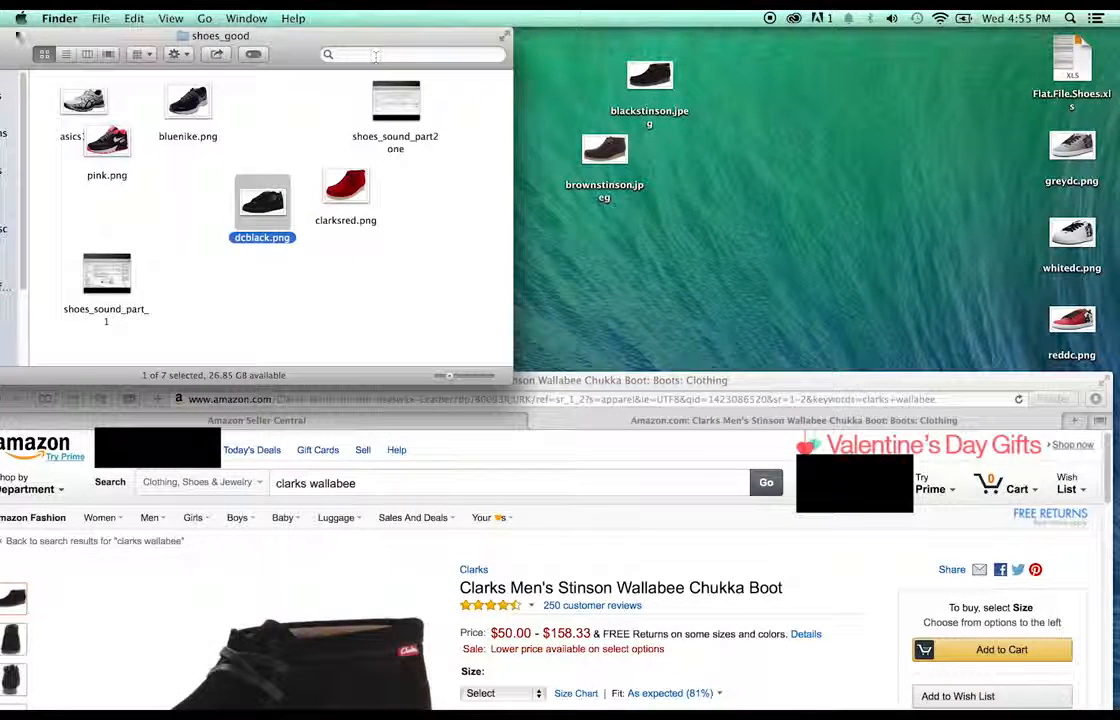
# - Move dcblack.png and clarksred.png from shoes_good onto the desktop and close that folder window
pyautogui.moveTo(18, 35); pyautogui.dragTo(175, 36)
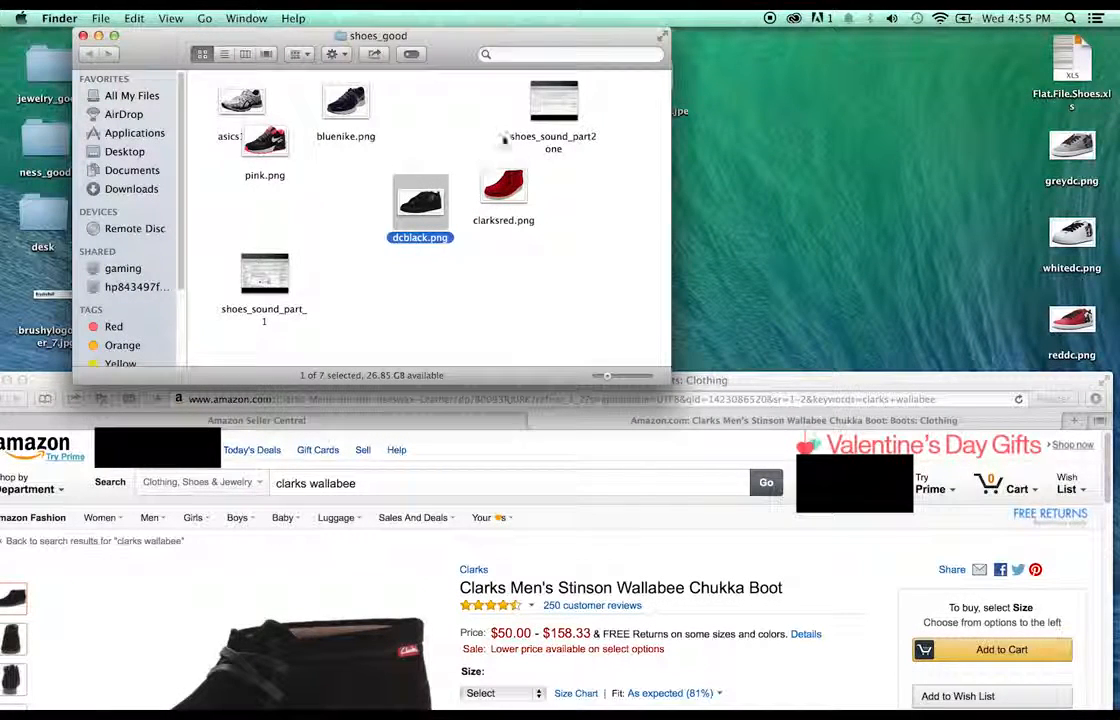
pyautogui.moveTo(406, 42); pyautogui.dragTo(209, 42)
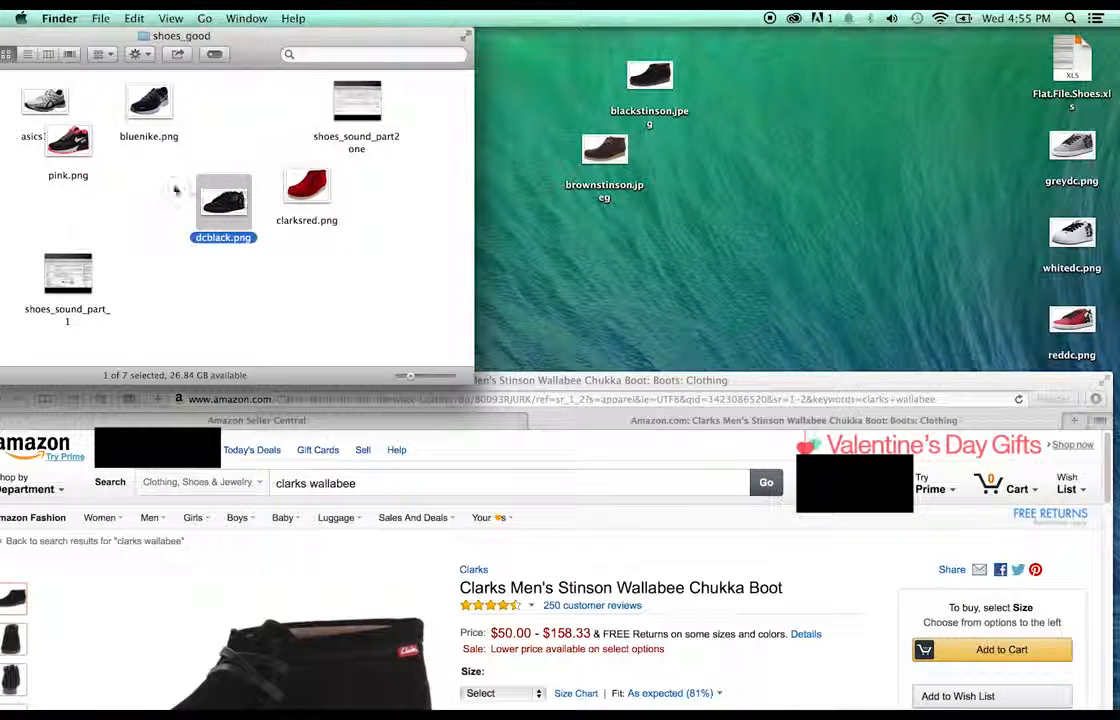
pyautogui.keyDown('super'); pyautogui.click(306, 190); pyautogui.keyUp('super')
pyautogui.moveTo(306, 190); pyautogui.dragTo(884, 62)
pyautogui.moveTo(798, 78); pyautogui.dragTo(1013, 180)
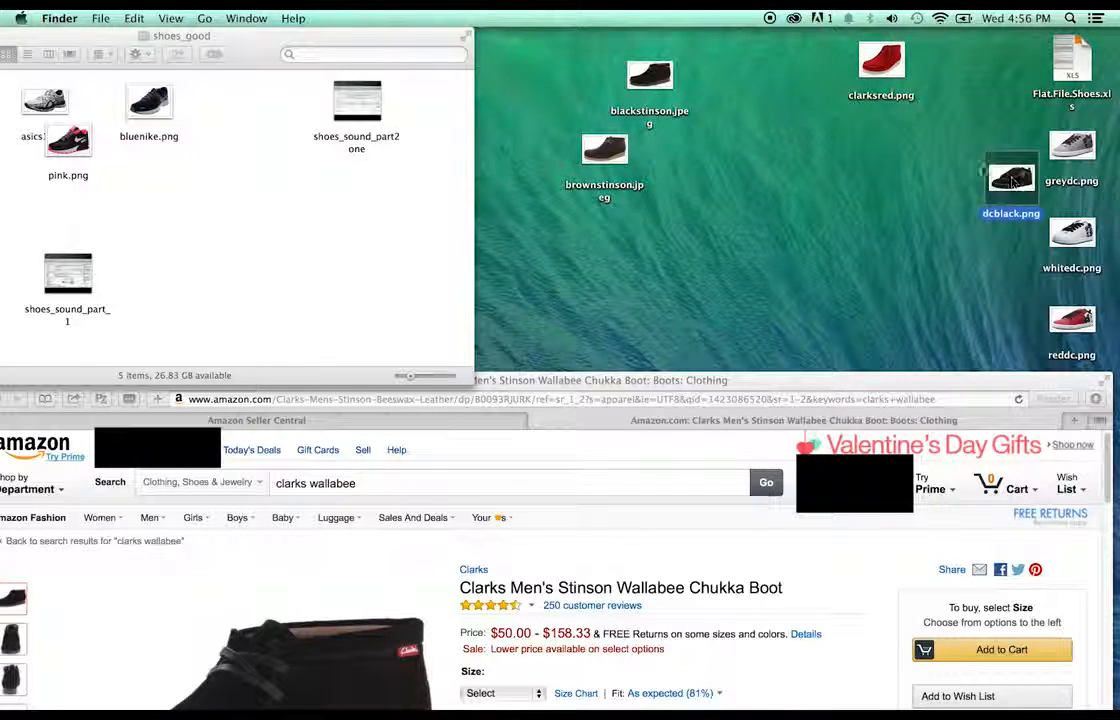
pyautogui.moveTo(882, 71); pyautogui.dragTo(775, 103)
pyautogui.moveTo(84, 33); pyautogui.dragTo(253, 73)
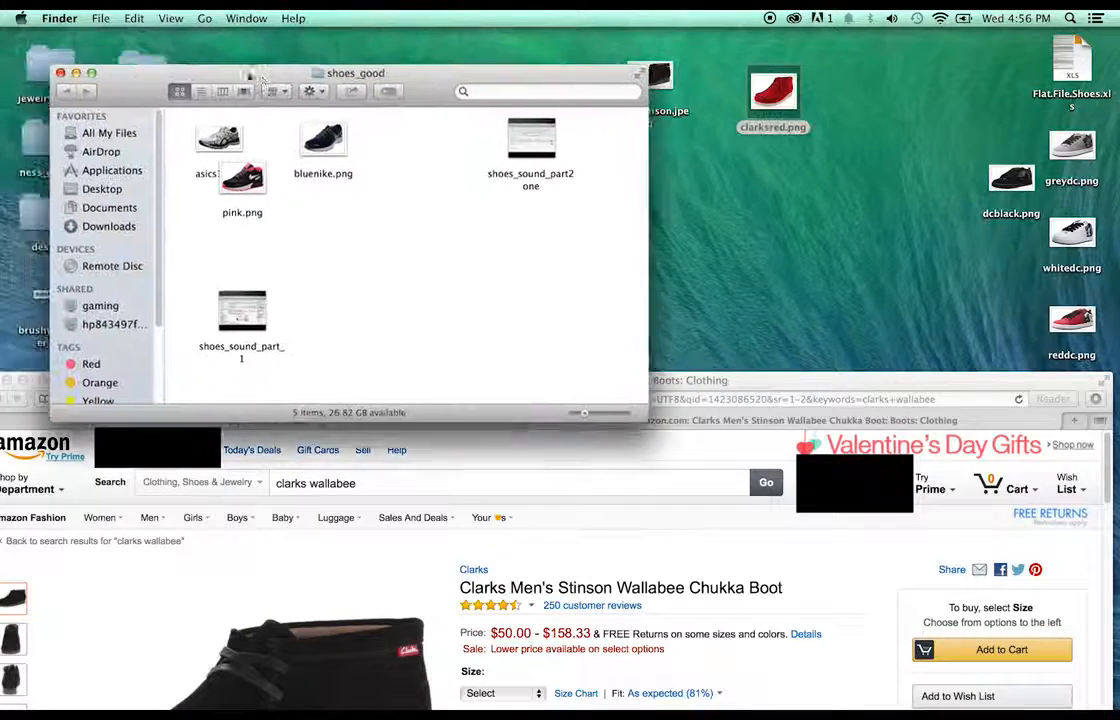
pyautogui.press('super+w')
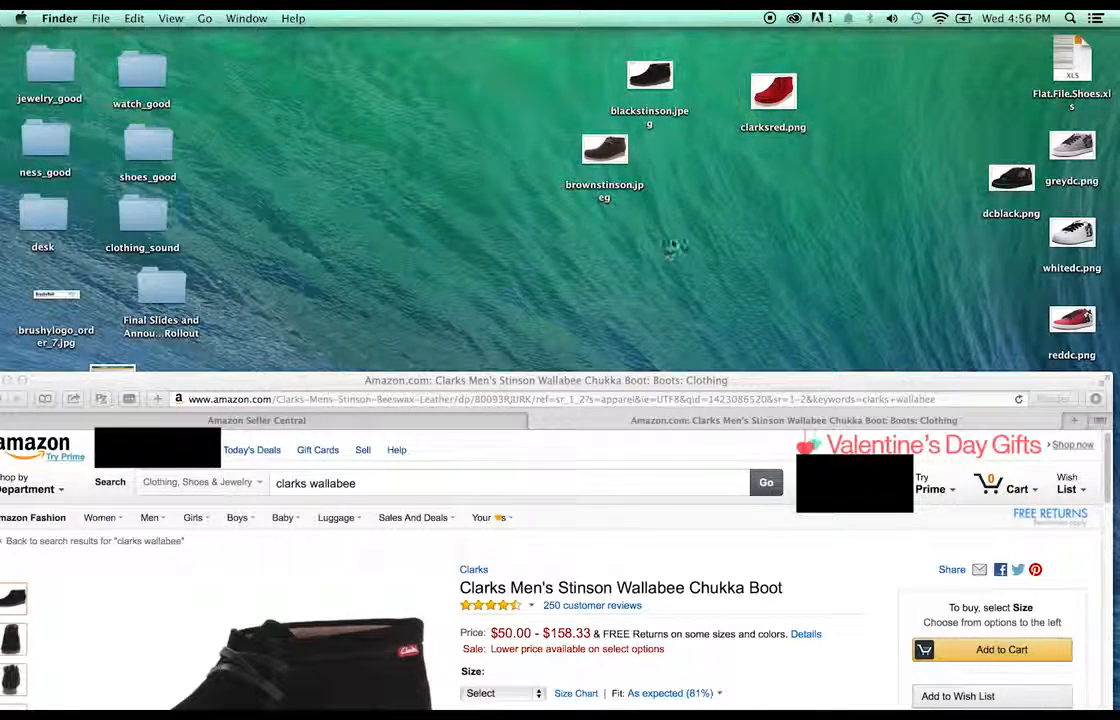
# - Open blackstinson.jpeg and brownstinson.jpeg together in Adobe Photoshop CC
pyautogui.moveTo(670, 245); pyautogui.dragTo(612, 62)
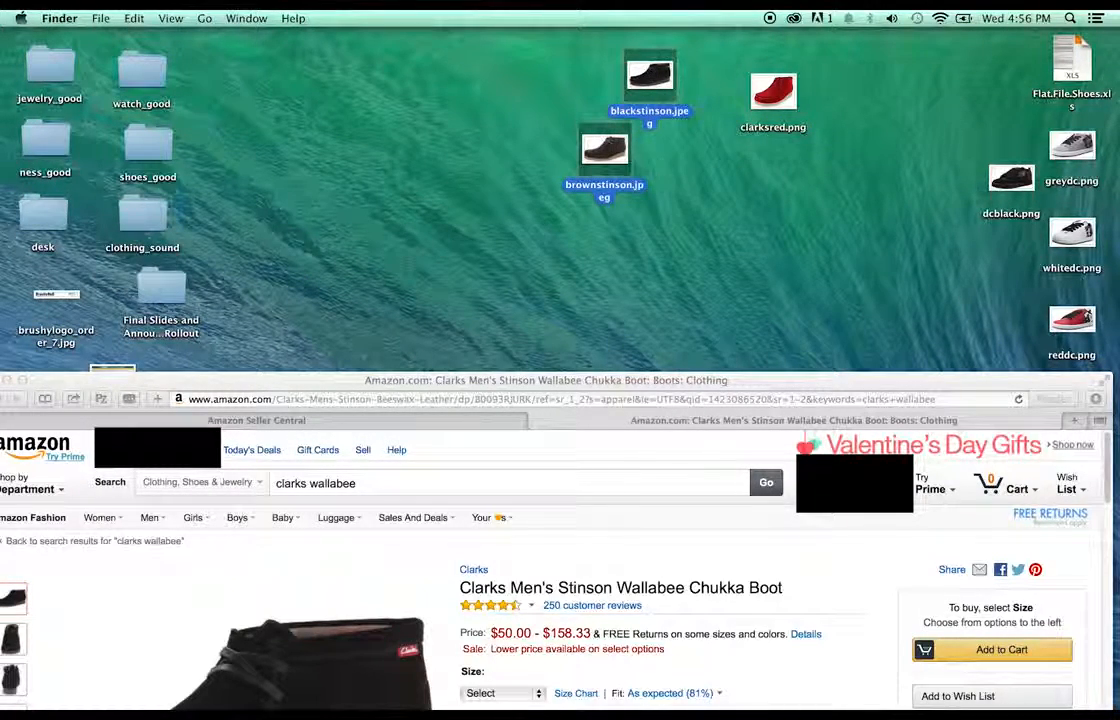
pyautogui.rightClick(652, 82)
pyautogui.moveTo(725, 132)
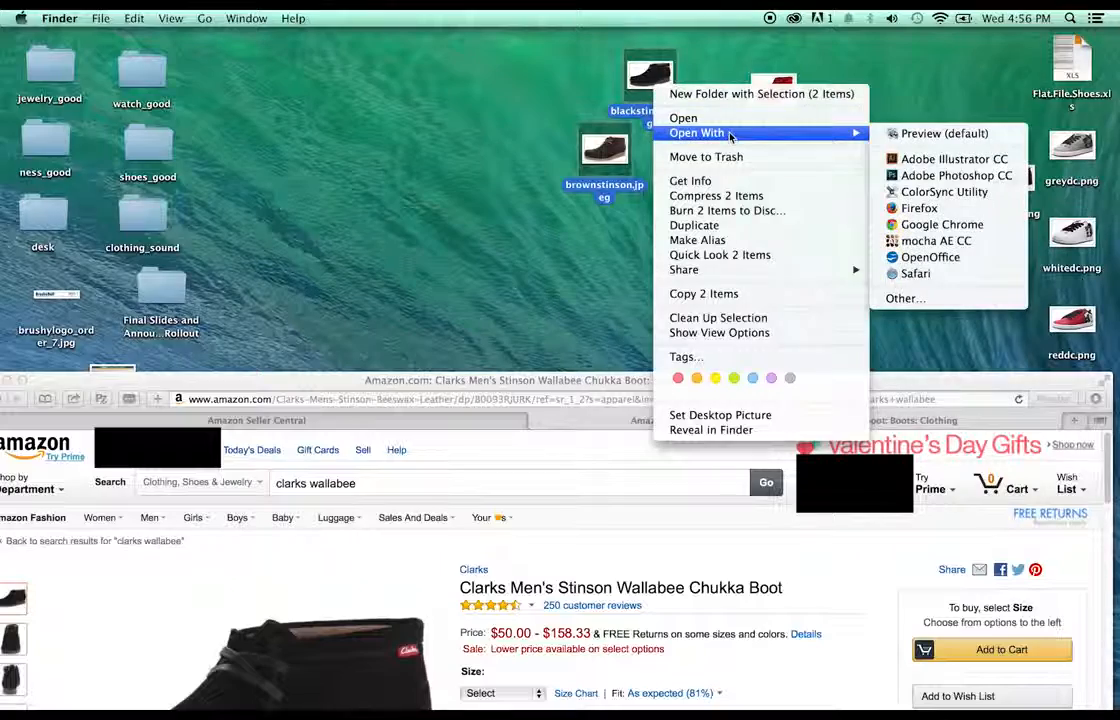
pyautogui.click(956, 176)
pyautogui.moveTo(472, 380); pyautogui.dragTo(682, 35)
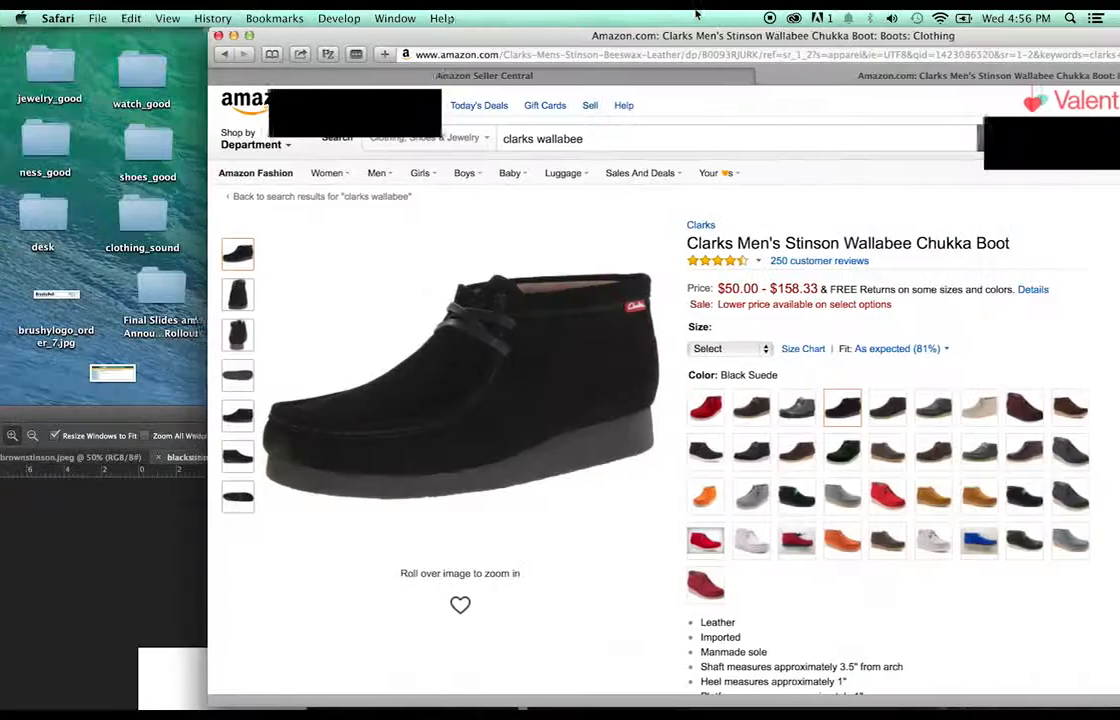
# - Duplicate the black boot's layer, magic-wand the white, invert, and paste the boot into Layer 2 with Layer 1 hidden
pyautogui.click(183, 415)
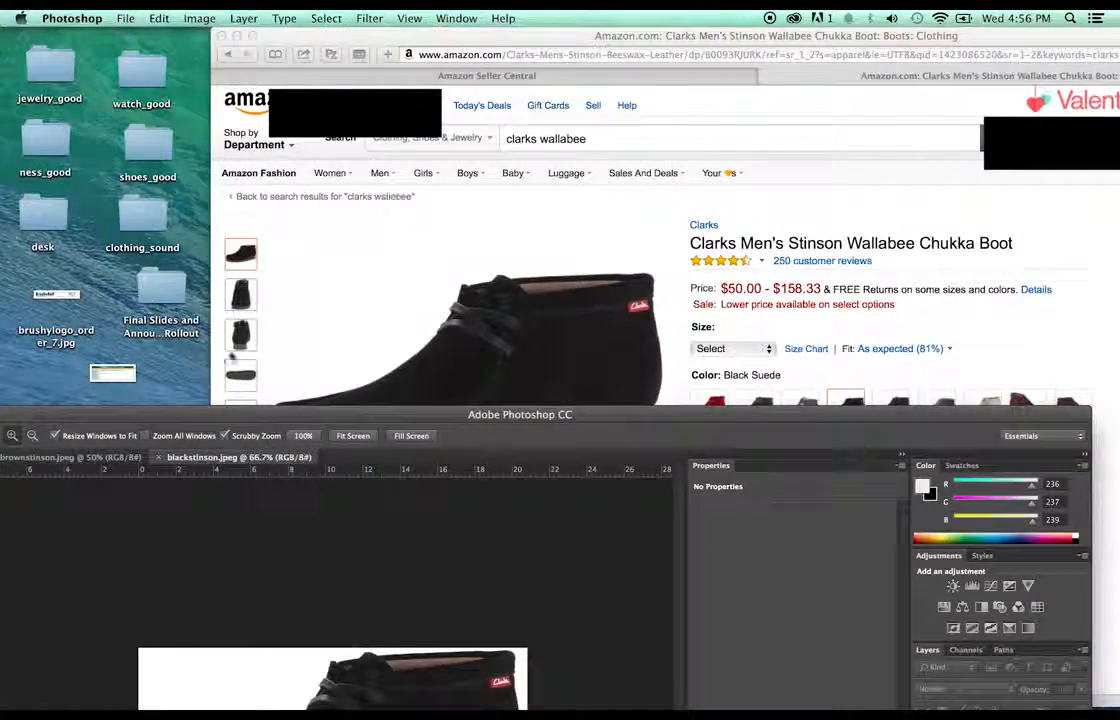
pyautogui.moveTo(183, 415); pyautogui.dragTo(258, 12)
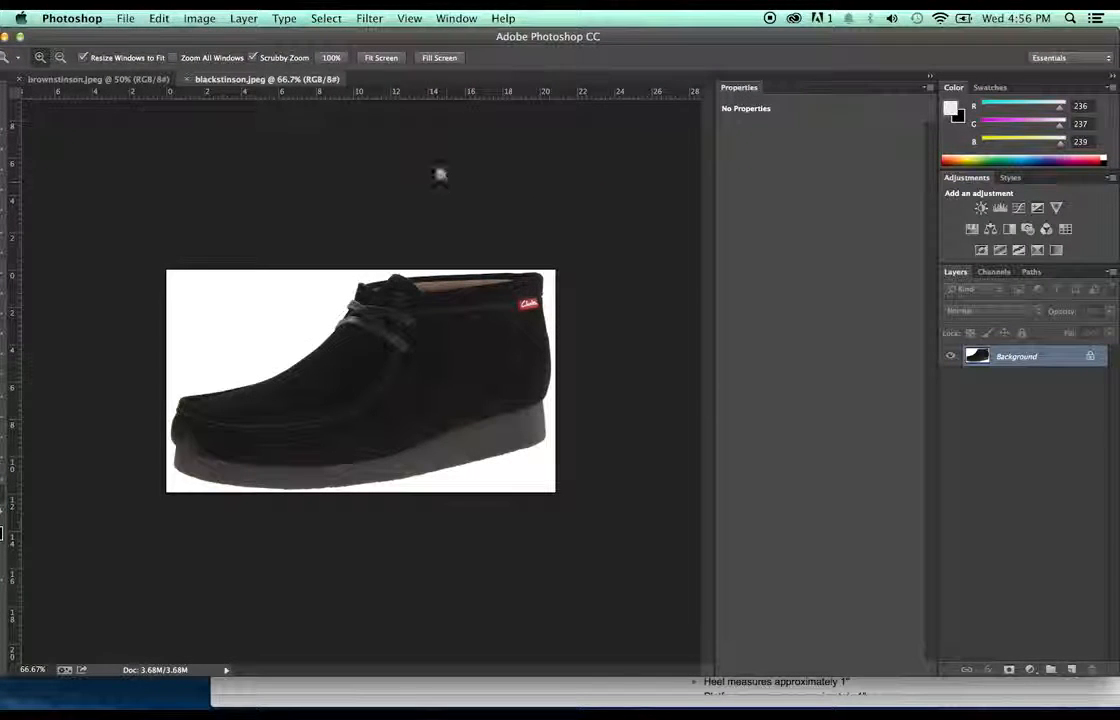
pyautogui.moveTo(1116, 676); pyautogui.dragTo(1119, 712)
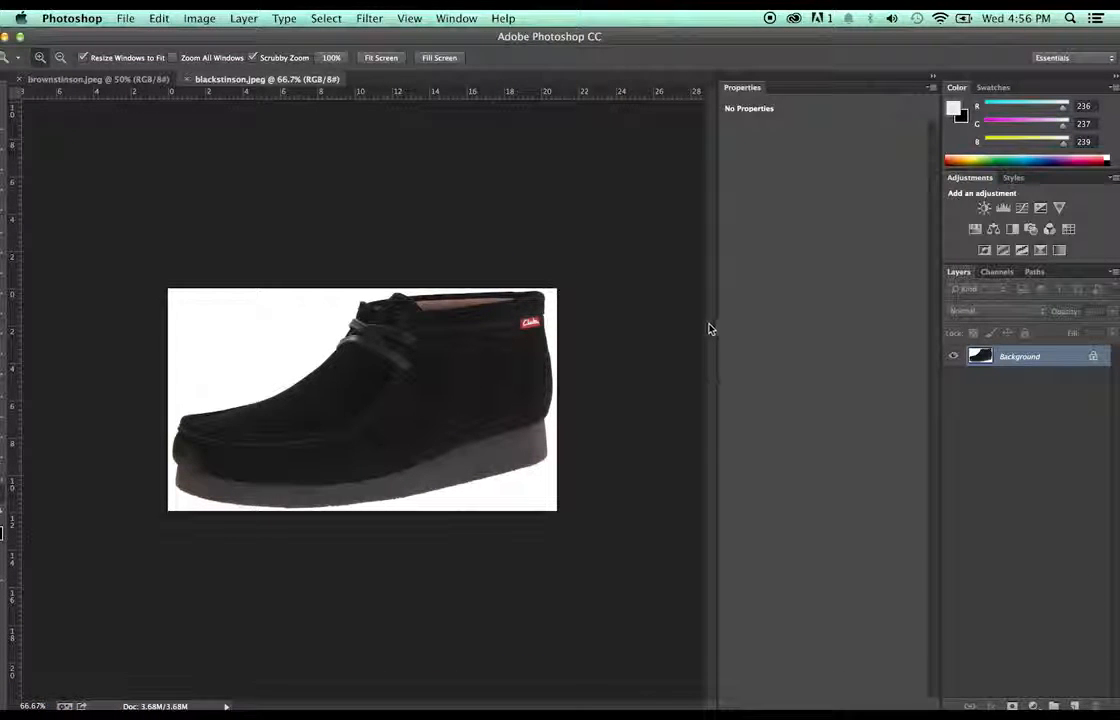
pyautogui.press('super+j')
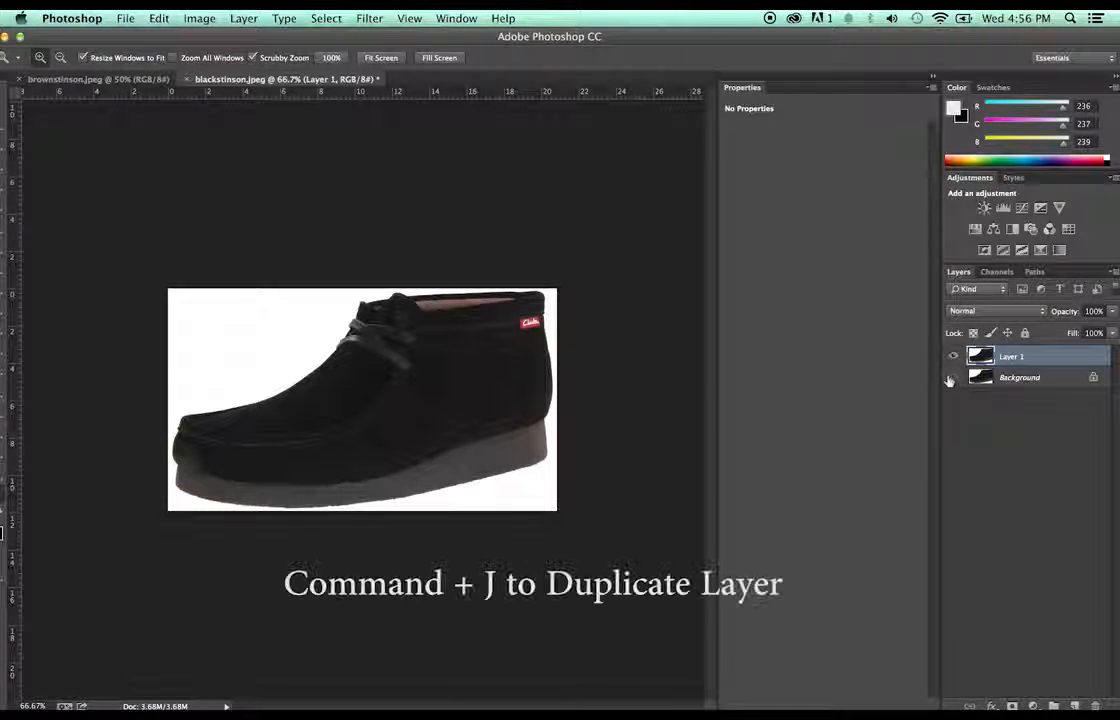
pyautogui.press('w')
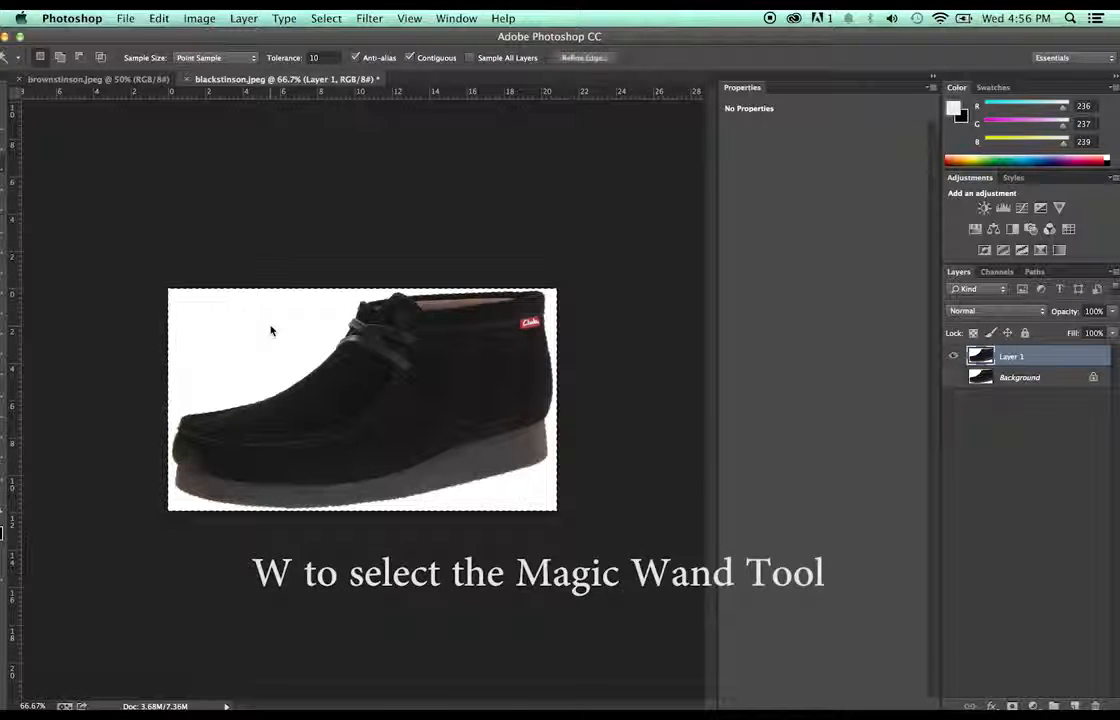
pyautogui.click(268, 325)
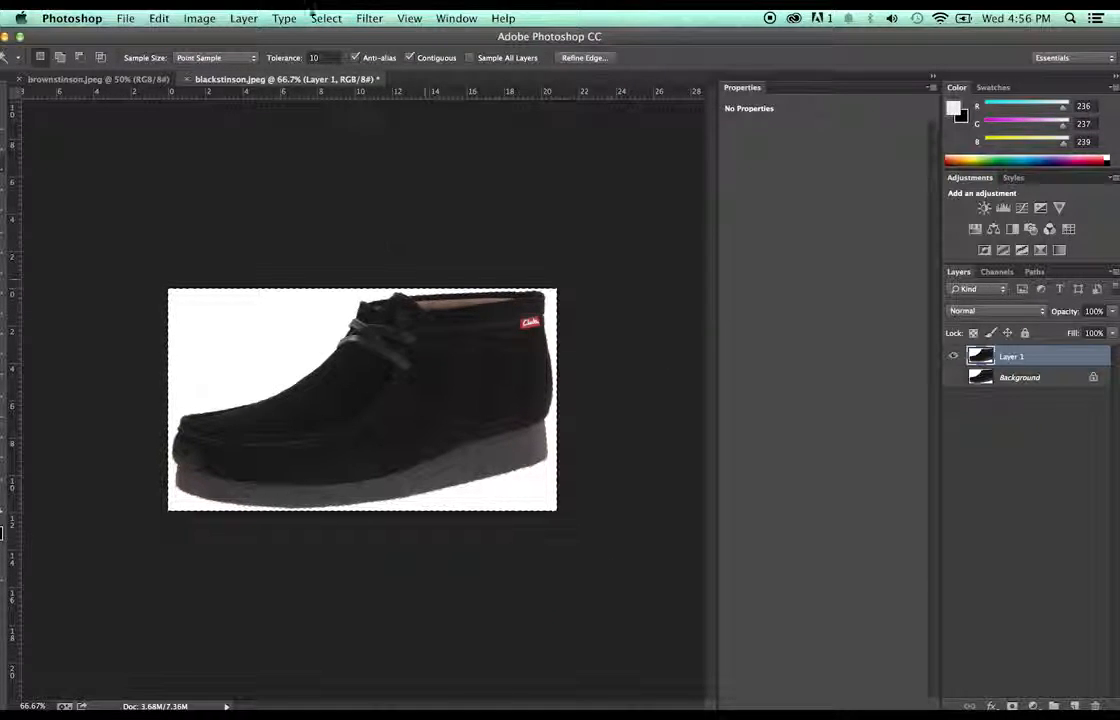
pyautogui.click(326, 18)
pyautogui.click(337, 82)
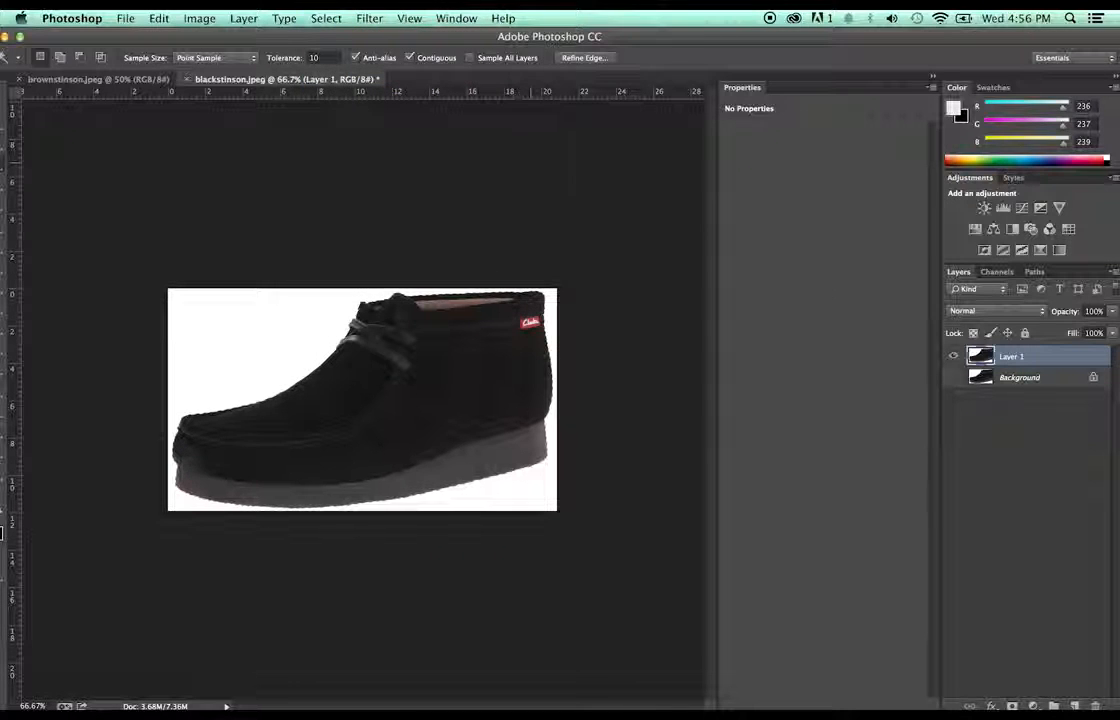
pyautogui.click(1075, 706)
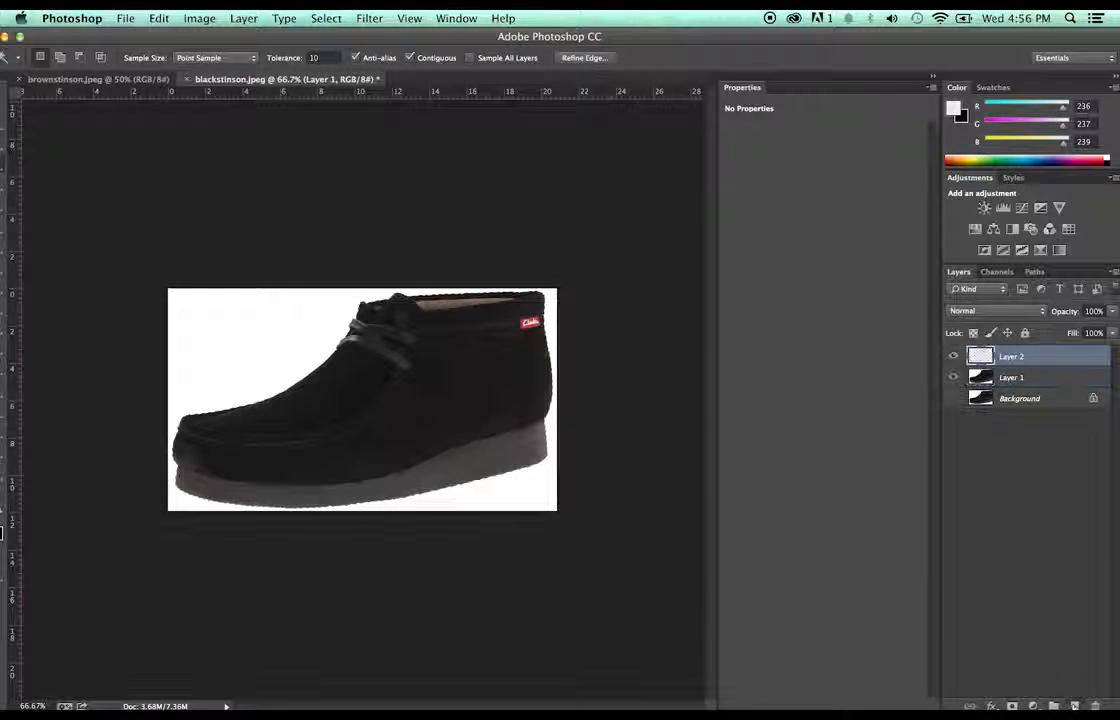
pyautogui.press('super+v')
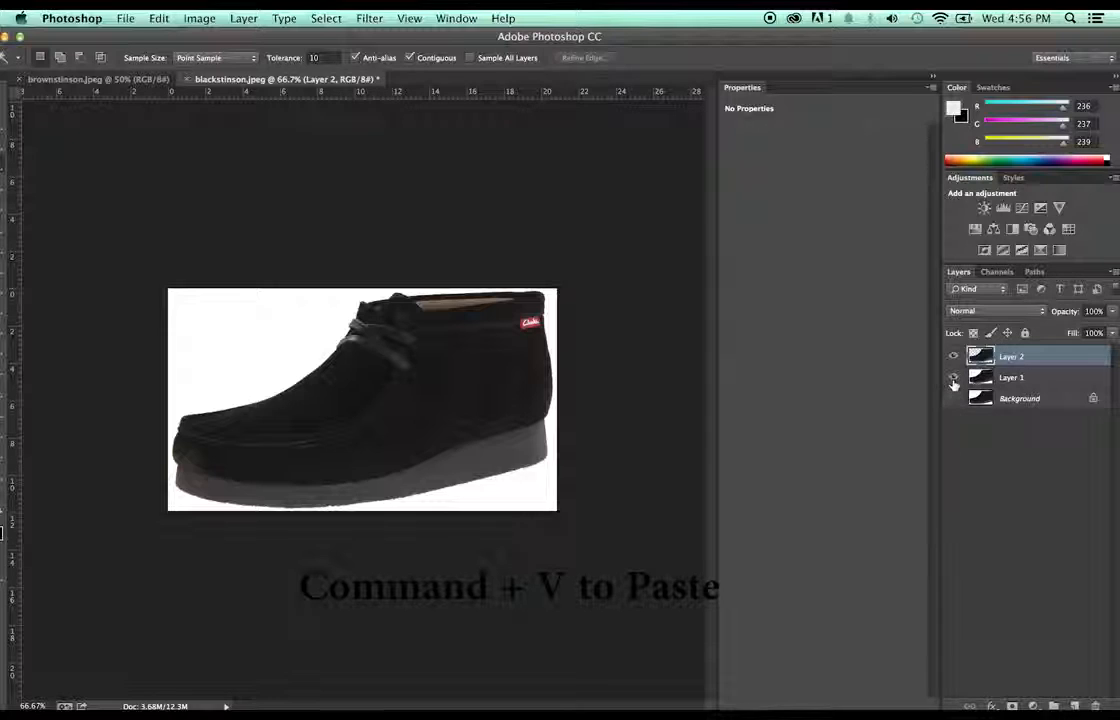
pyautogui.click(953, 378)
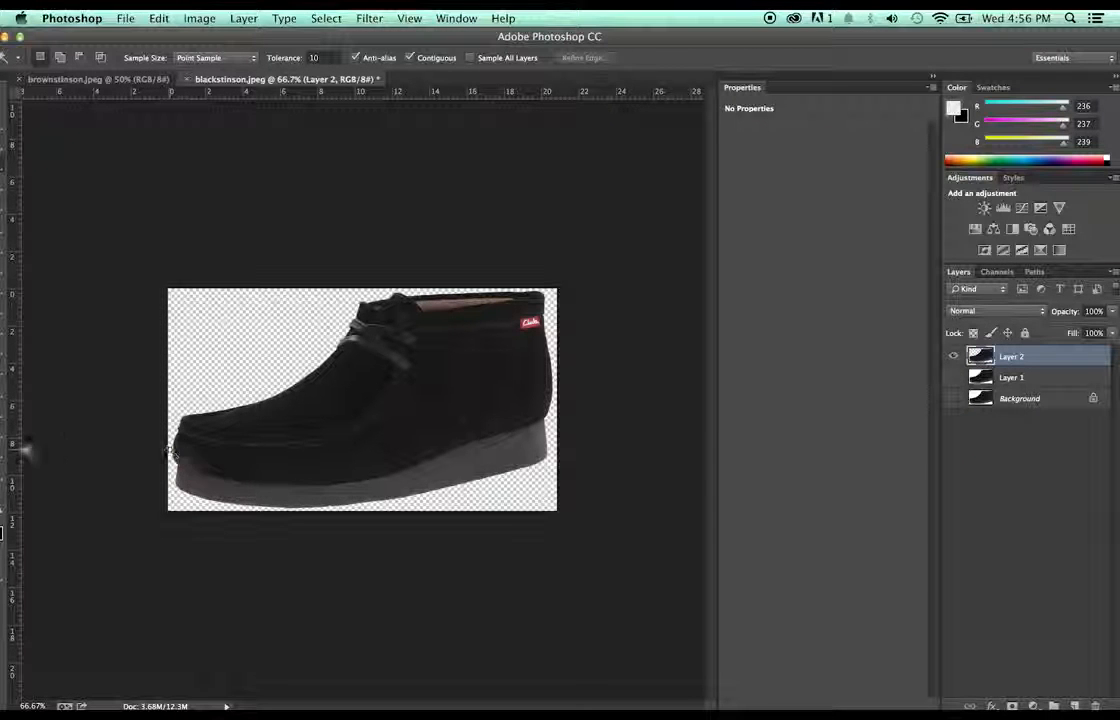
# - Zoom to 300% to inspect the boot's sole edge, then zoom back out to the whole boot
pyautogui.press('z')
pyautogui.moveTo(282, 475); pyautogui.dragTo(467, 531)
pyautogui.scroll(-5, 441, 643)
pyautogui.moveTo(458, 706); pyautogui.dragTo(376, 704)
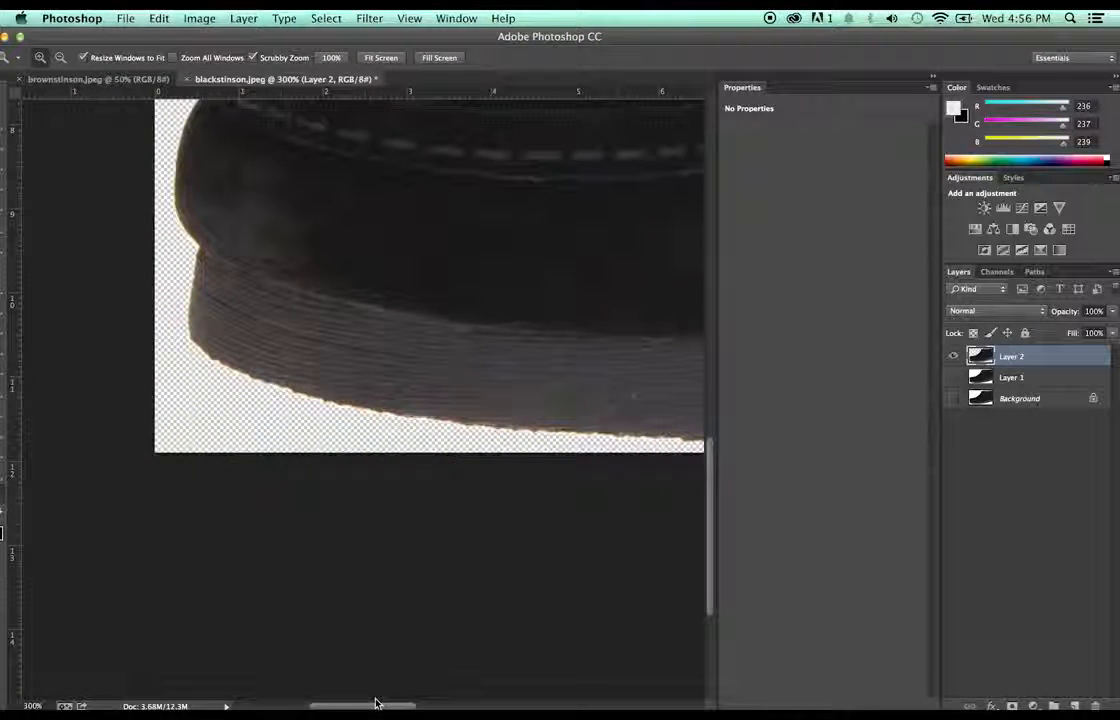
pyautogui.keyDown('alt'); pyautogui.click(392, 328); pyautogui.keyUp('alt')
pyautogui.keyDown('alt'); pyautogui.click(392, 328); pyautogui.keyUp('alt')
pyautogui.keyDown('alt'); pyautogui.click(393, 328); pyautogui.keyUp('alt')
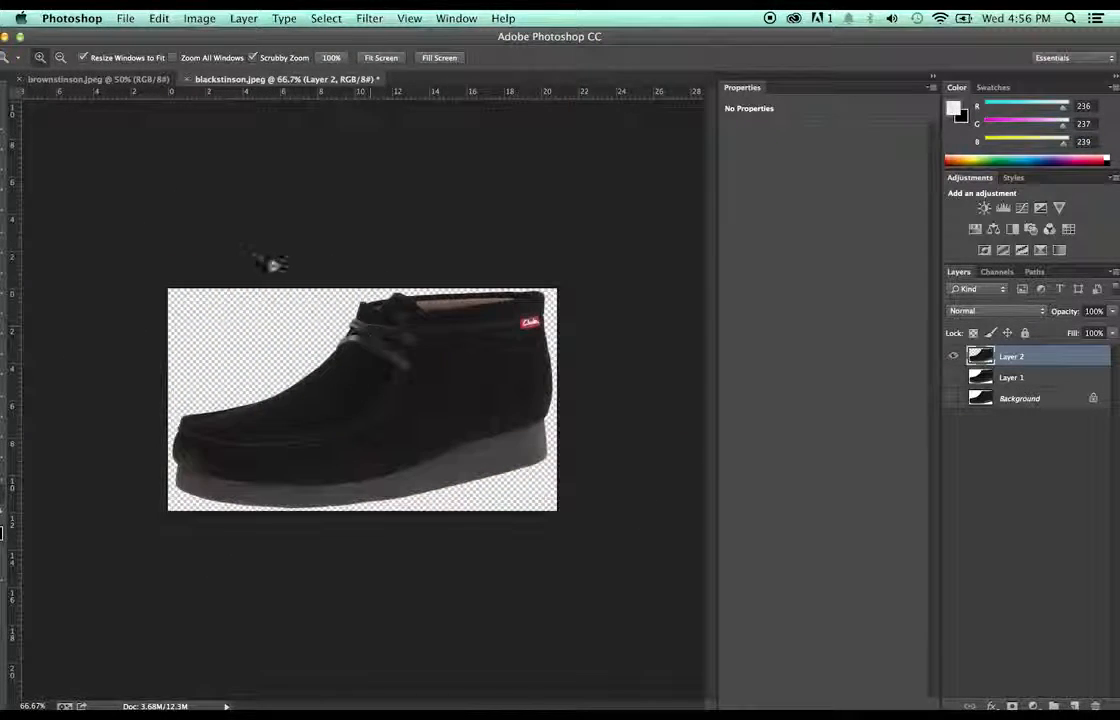
pyautogui.click(125, 18)
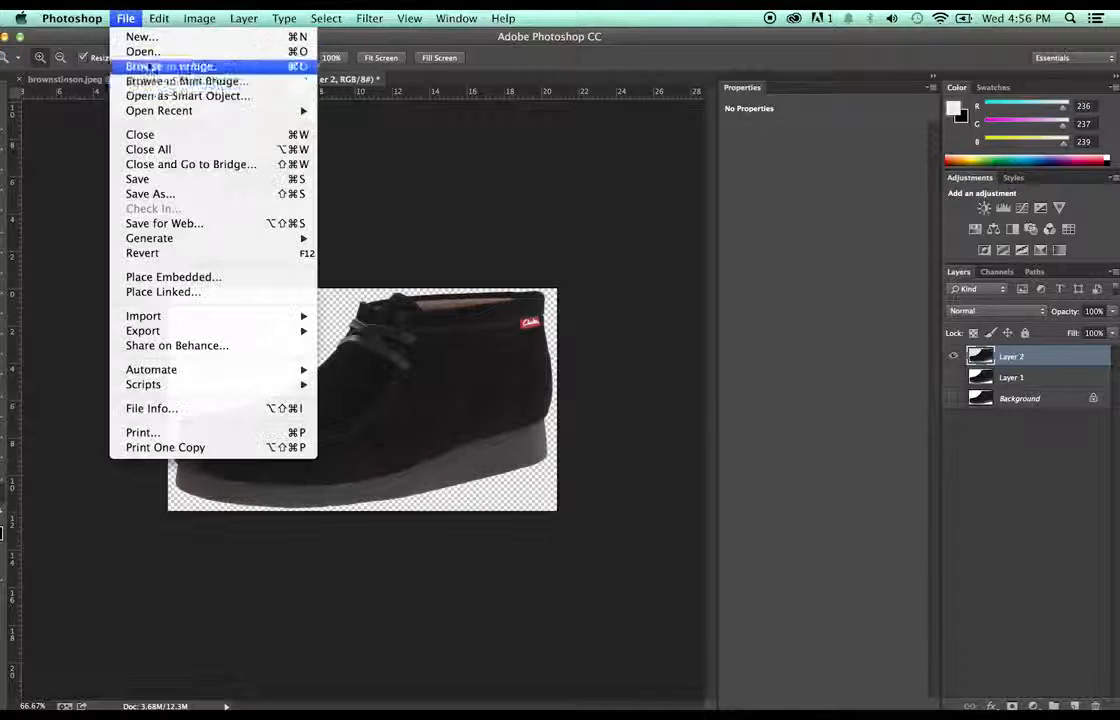
# - Save the cut-out boot as blackstinson.png on the Desktop, then switch to brownstinson.jpeg
pyautogui.click(172, 193)
pyautogui.click(600, 251)
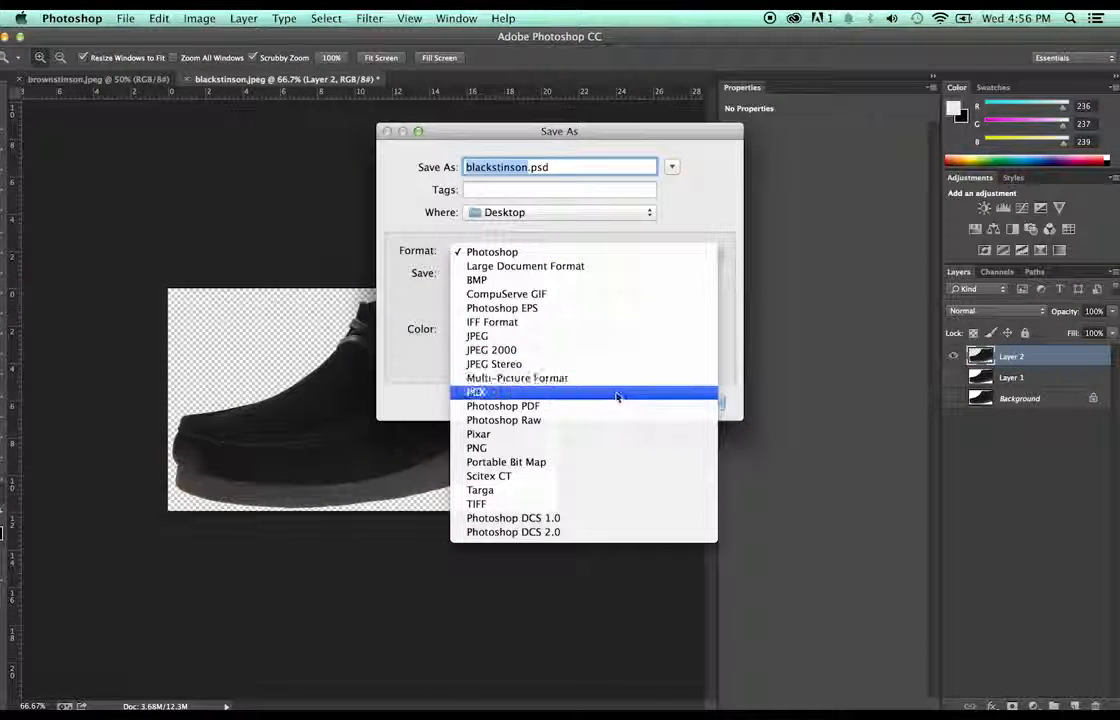
pyautogui.click(627, 451)
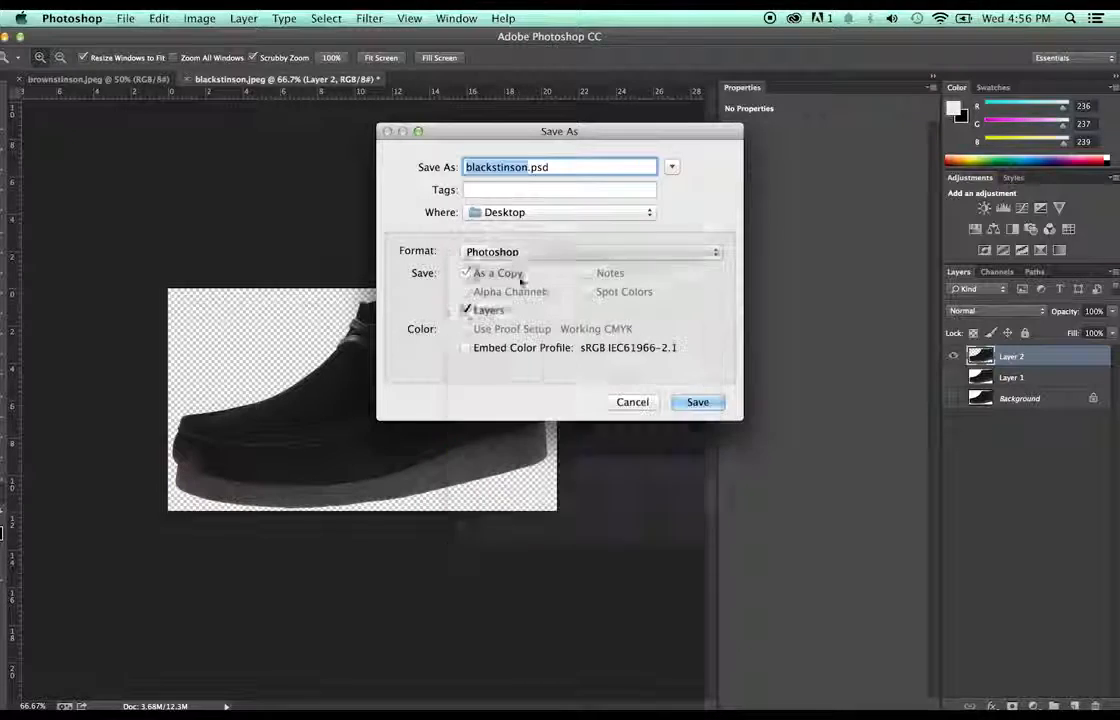
pyautogui.click(697, 401)
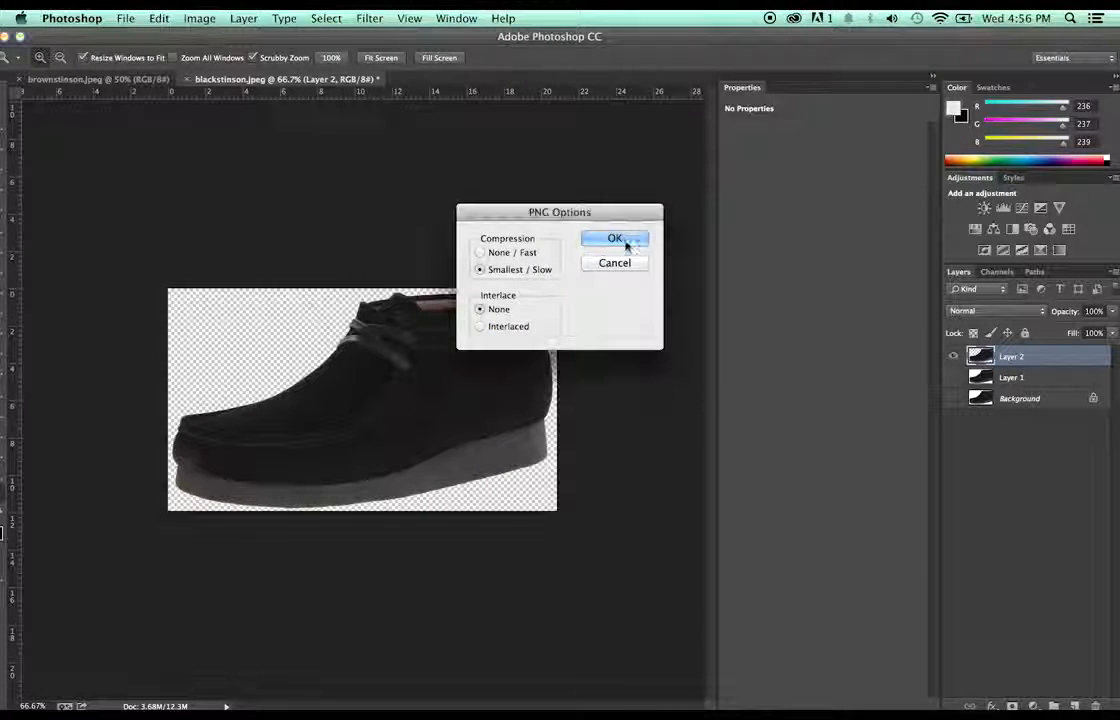
pyautogui.click(626, 243)
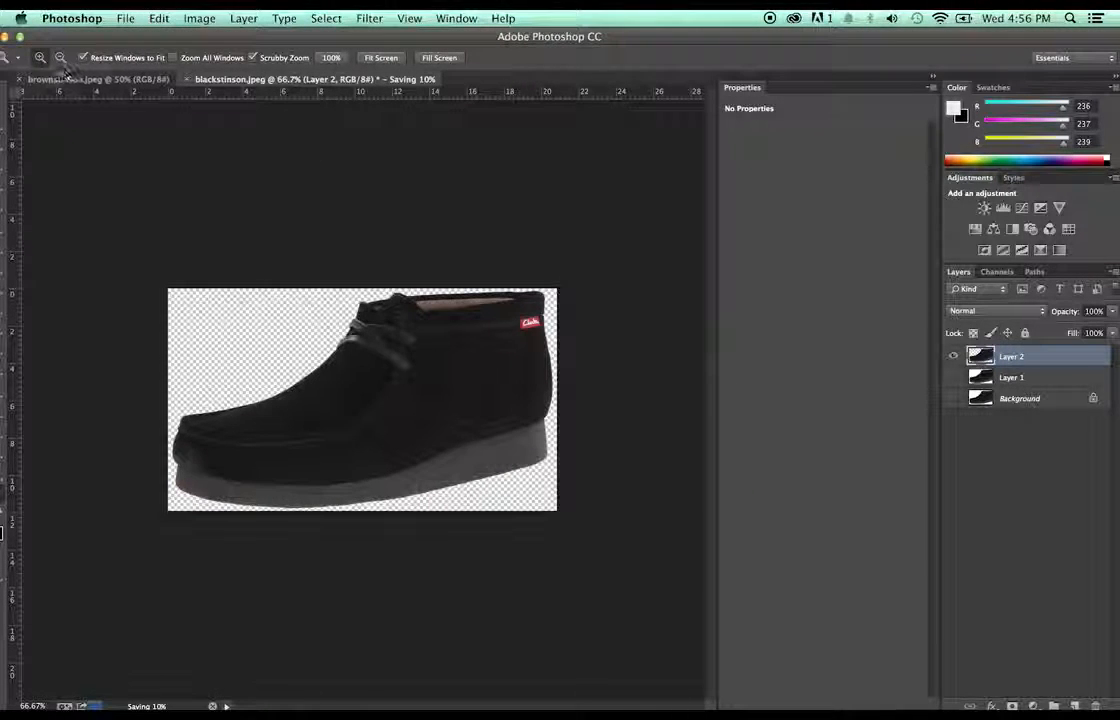
pyautogui.click(59, 80)
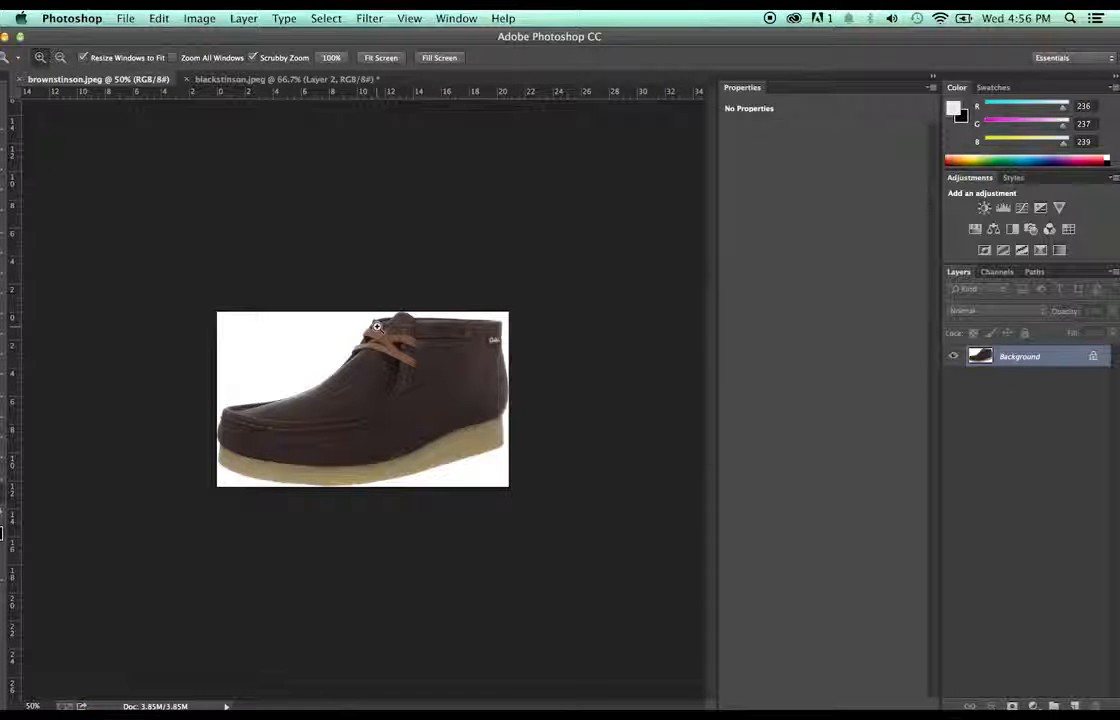
# - Duplicate the brown boot's Background layer, magic-wand the white background, and zoom in on the boot
pyautogui.press('super+v')
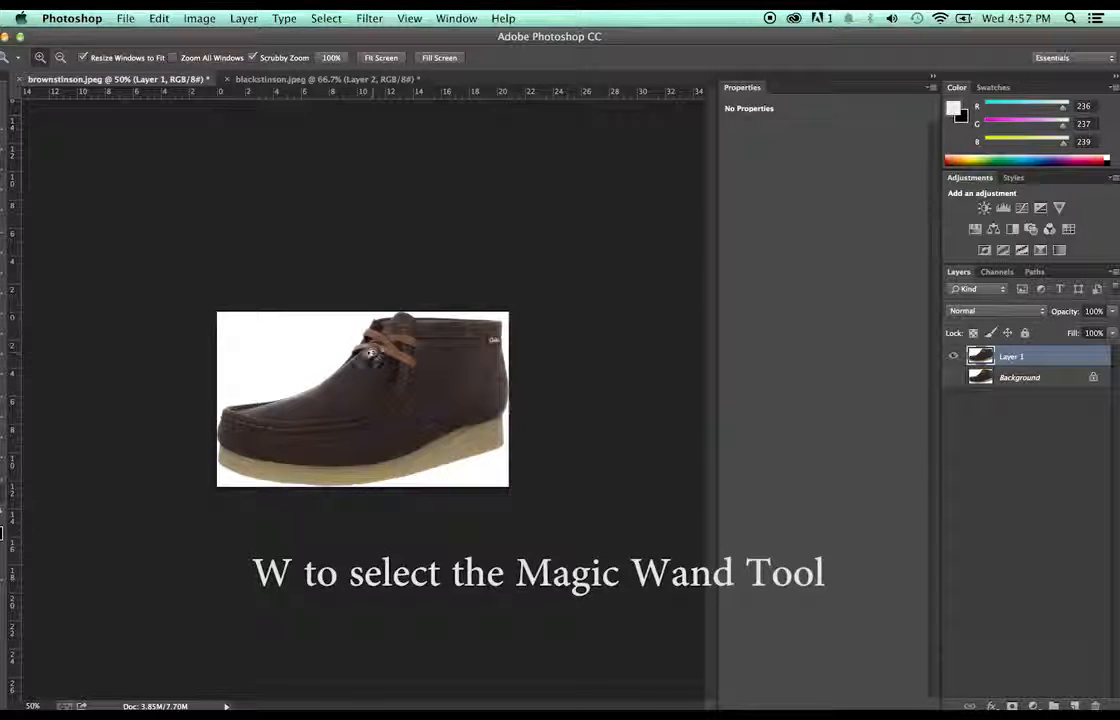
pyautogui.press('w')
pyautogui.click(329, 342)
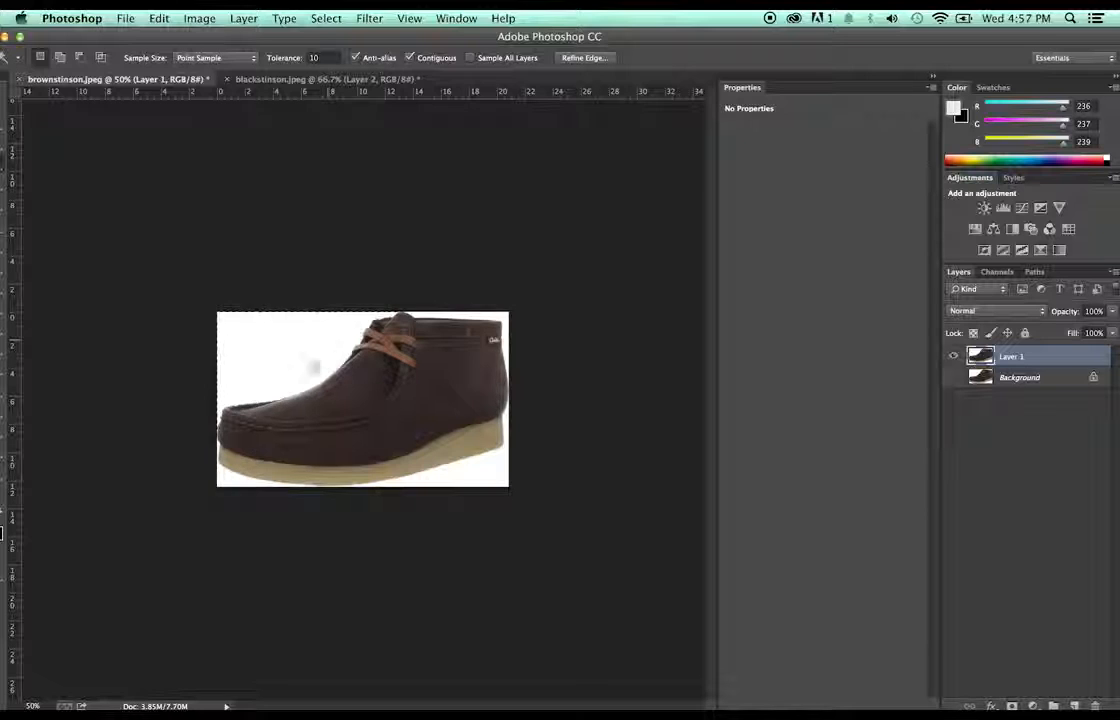
pyautogui.moveTo(216, 36); pyautogui.dragTo(252, 36)
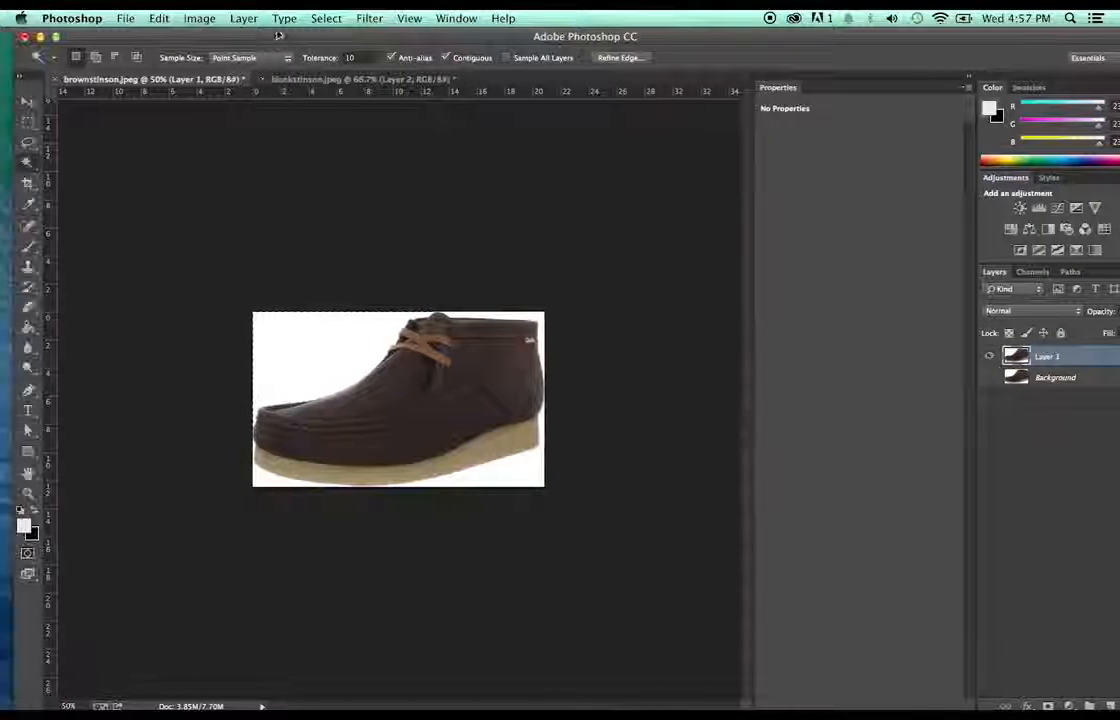
pyautogui.click(28, 491)
pyautogui.click(412, 380)
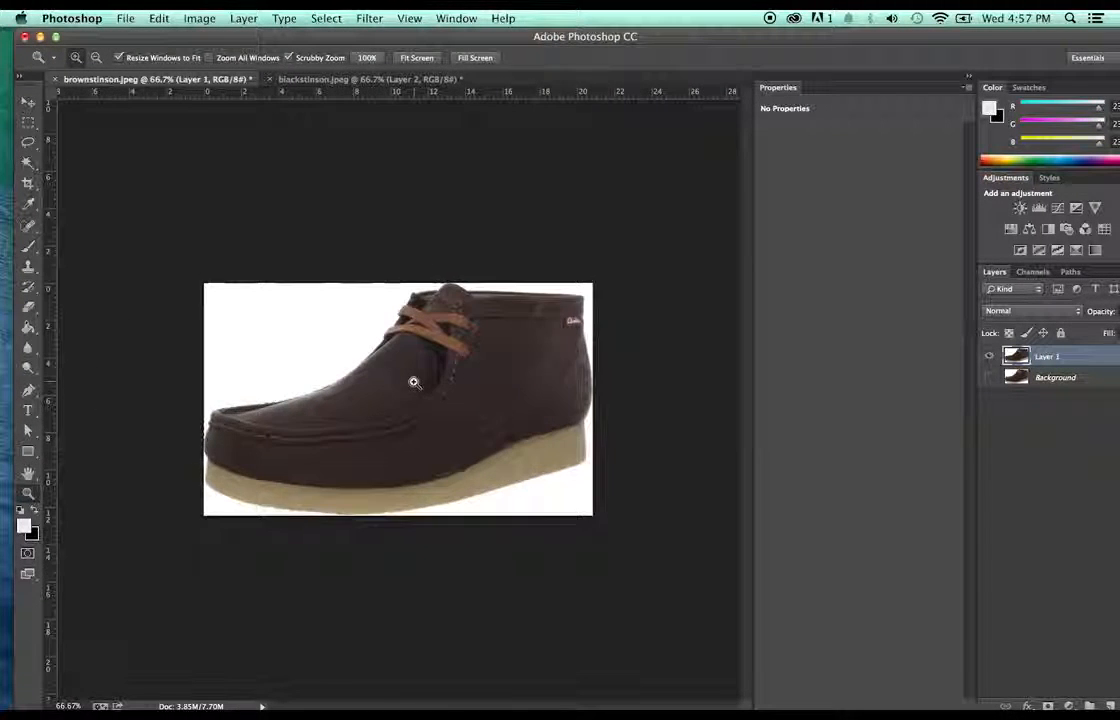
pyautogui.click(413, 382)
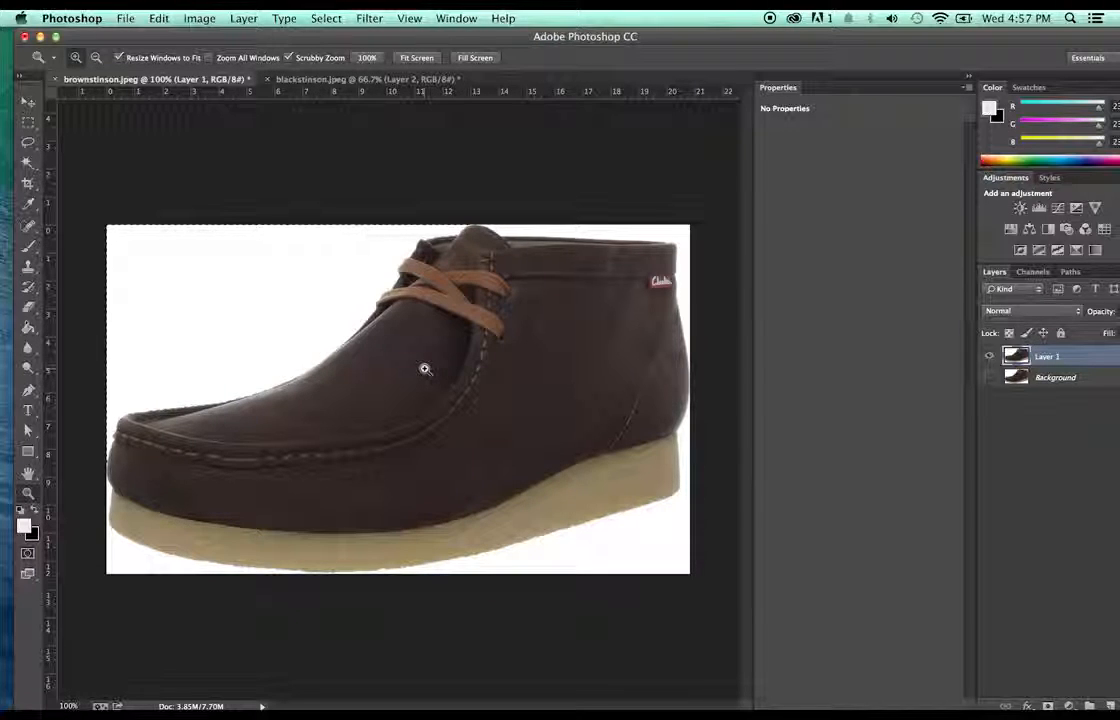
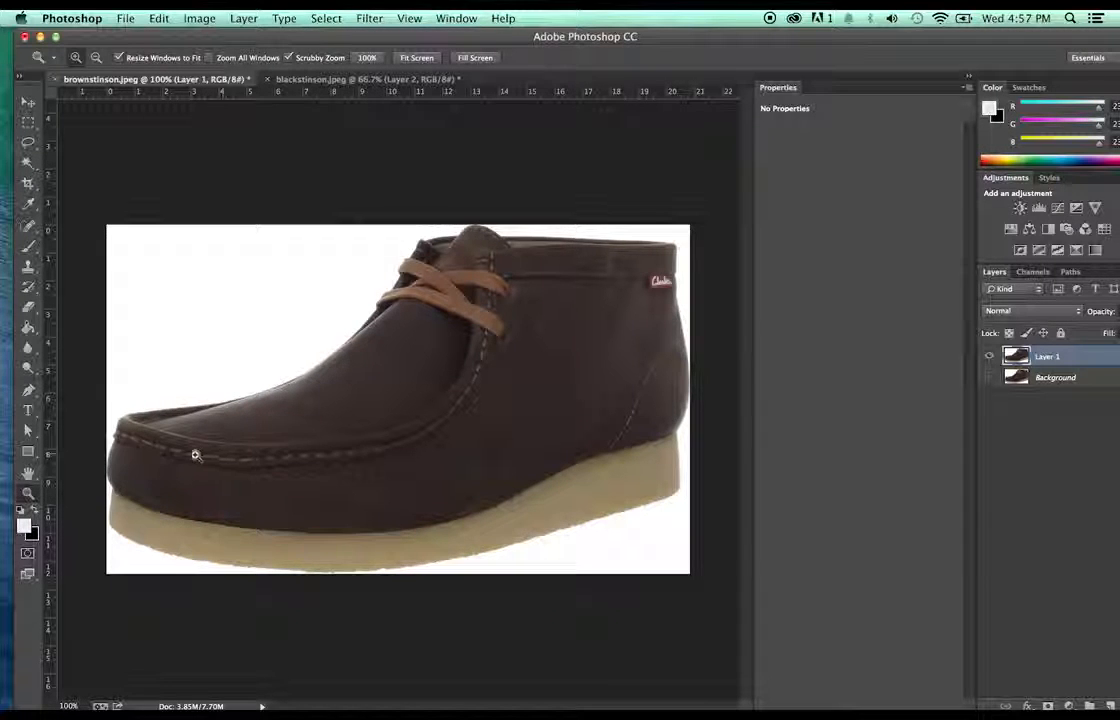
# - Zoom in on the toe, try an eraser stroke along its left edge, then undo it
pyautogui.click(228, 424)
pyautogui.click(228, 424)
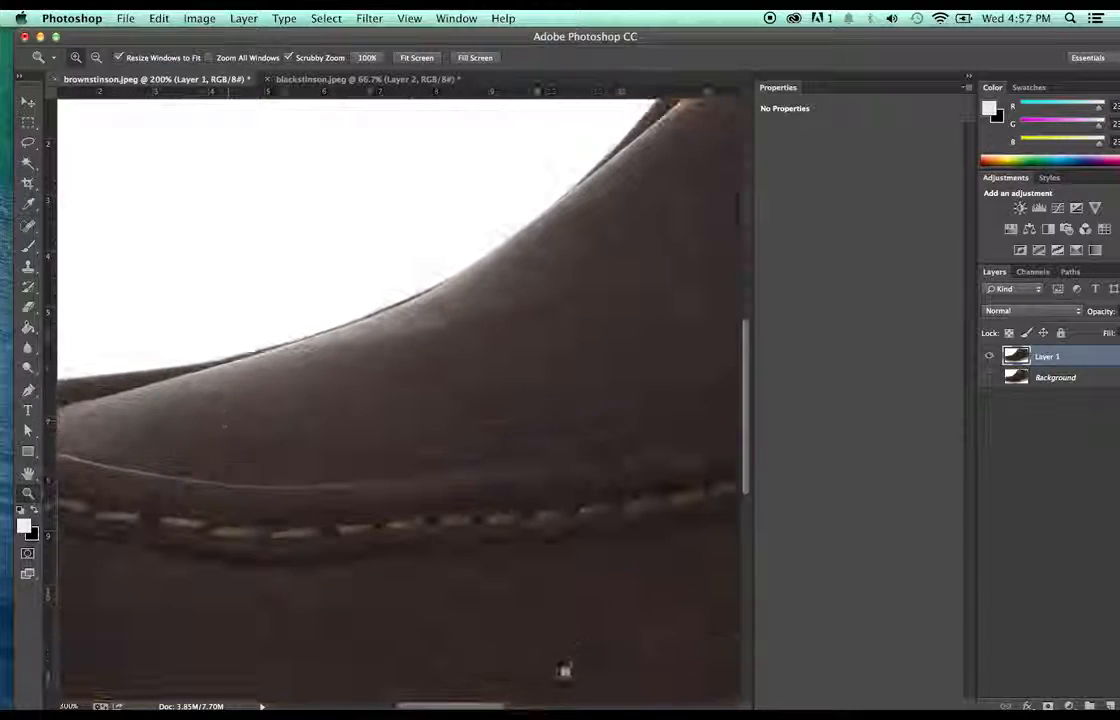
pyautogui.moveTo(477, 706); pyautogui.dragTo(414, 705)
pyautogui.scroll(-5, 427, 465)
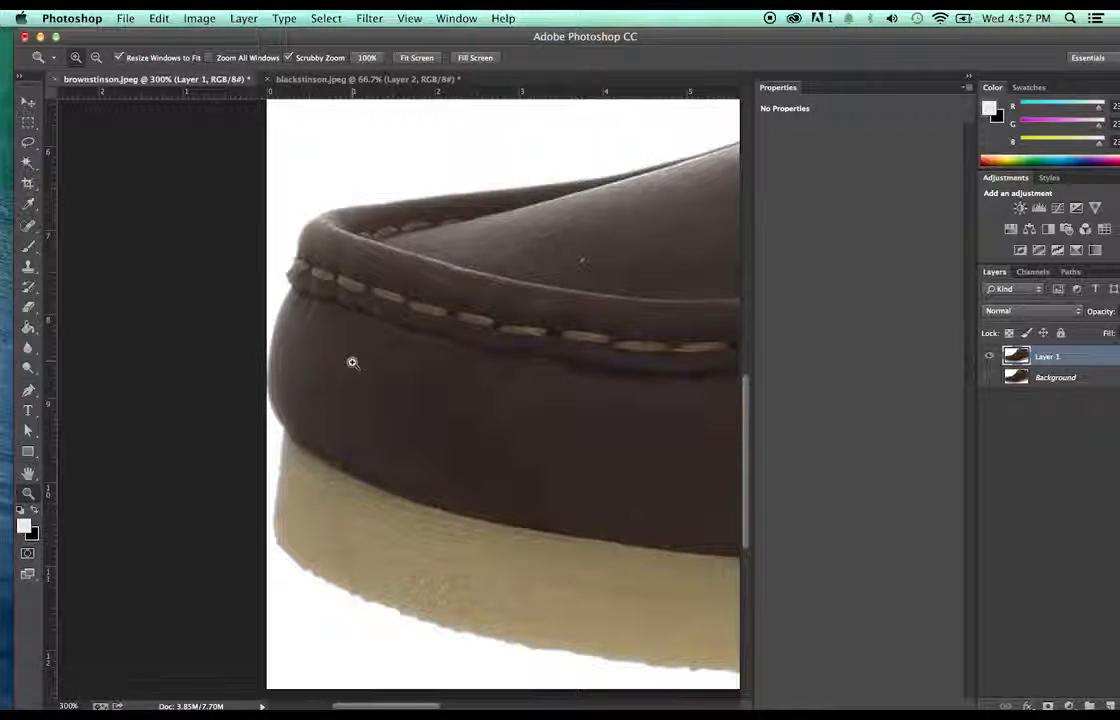
pyautogui.press('e')
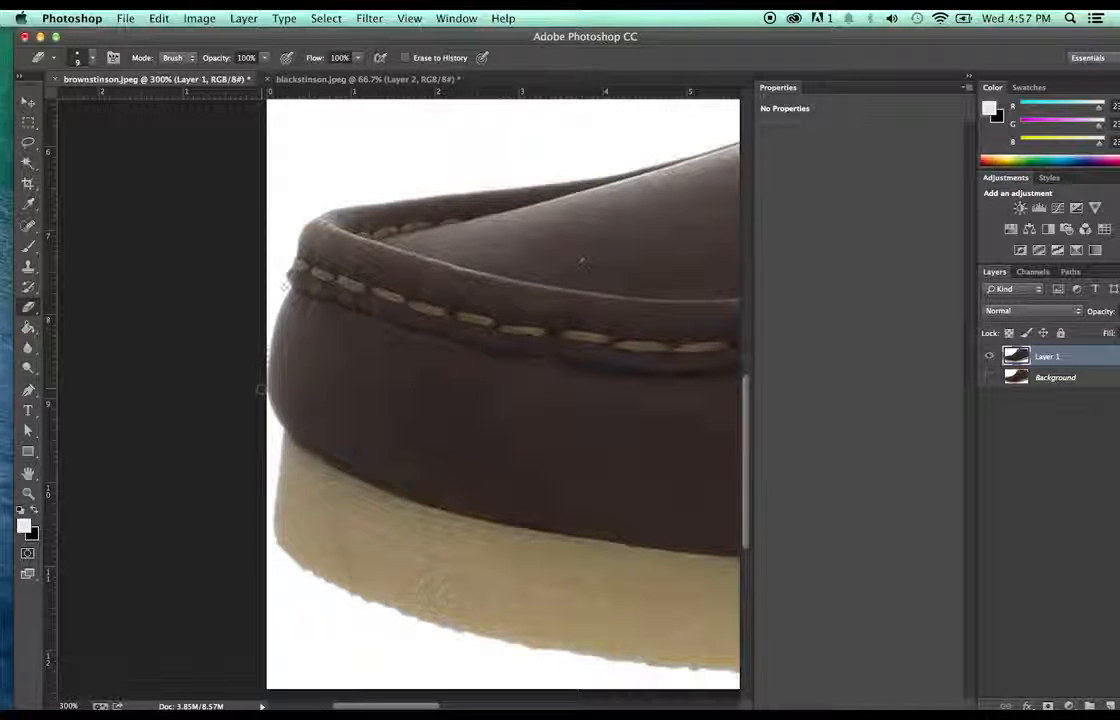
pyautogui.moveTo(268, 408); pyautogui.dragTo(270, 429)
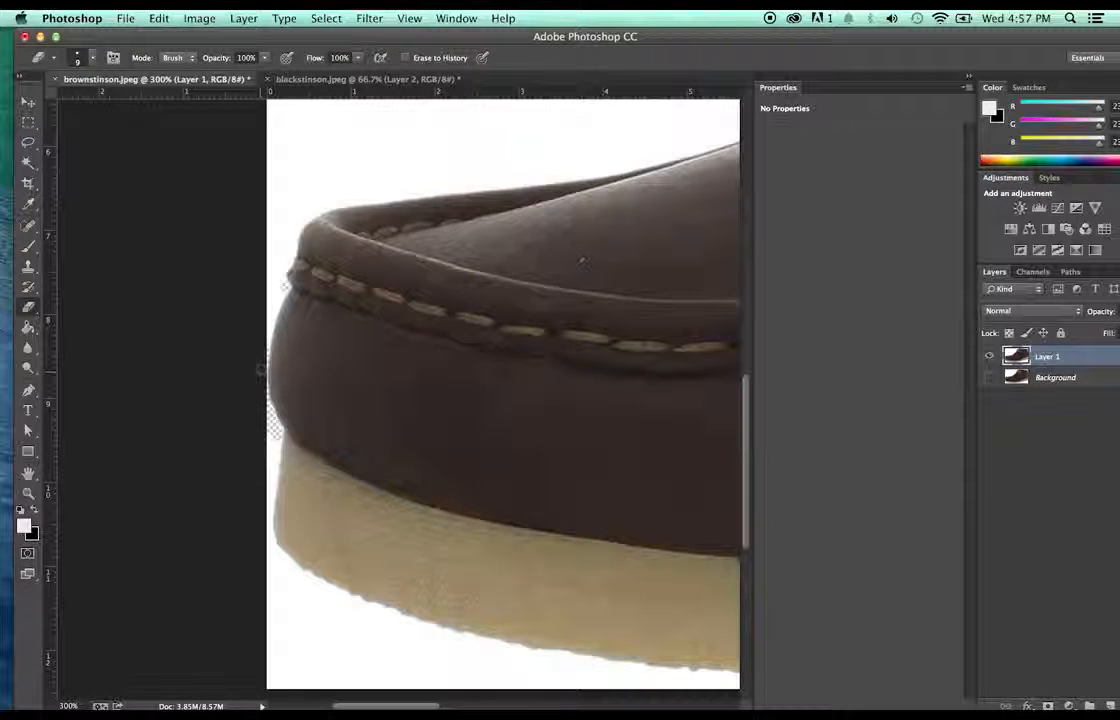
pyautogui.press('super+z')
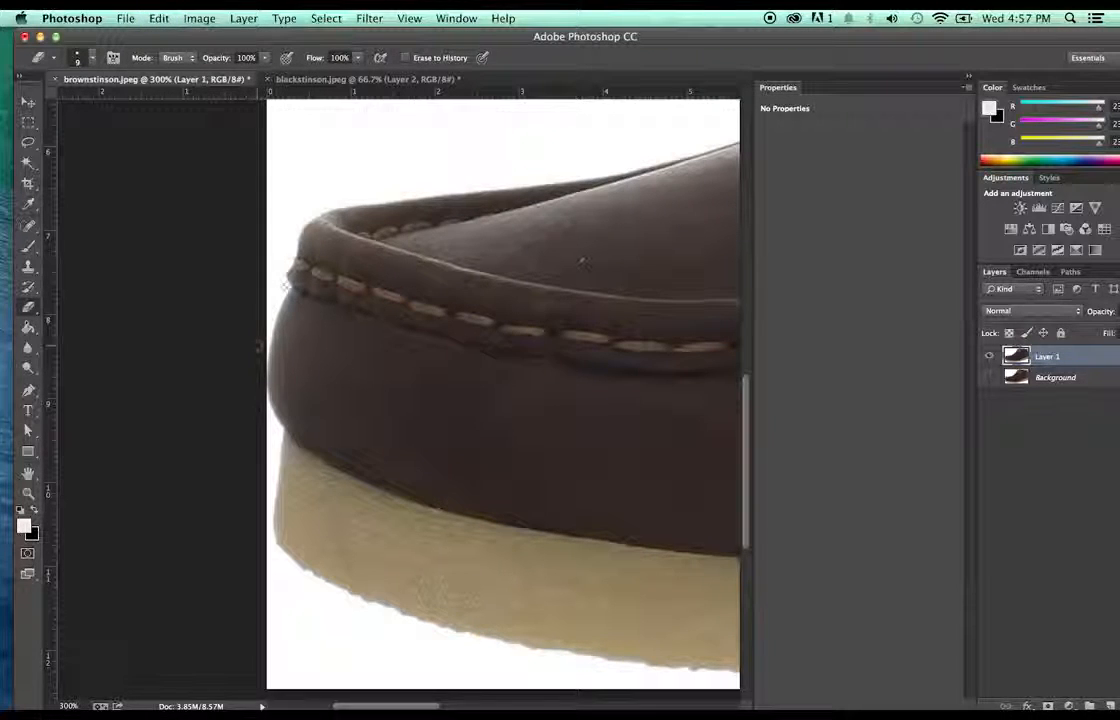
# - At 700% zoom, erase the white fringe along the toe's upper and lower left edge
pyautogui.press('z')
pyautogui.click(335, 289)
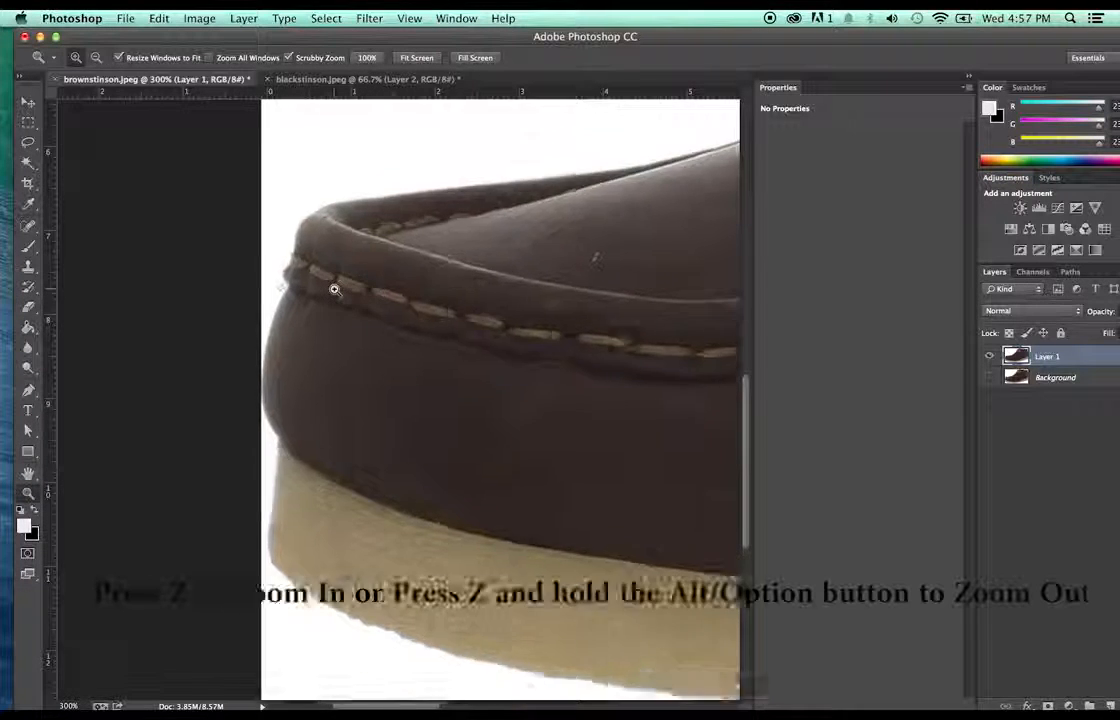
pyautogui.click(335, 289)
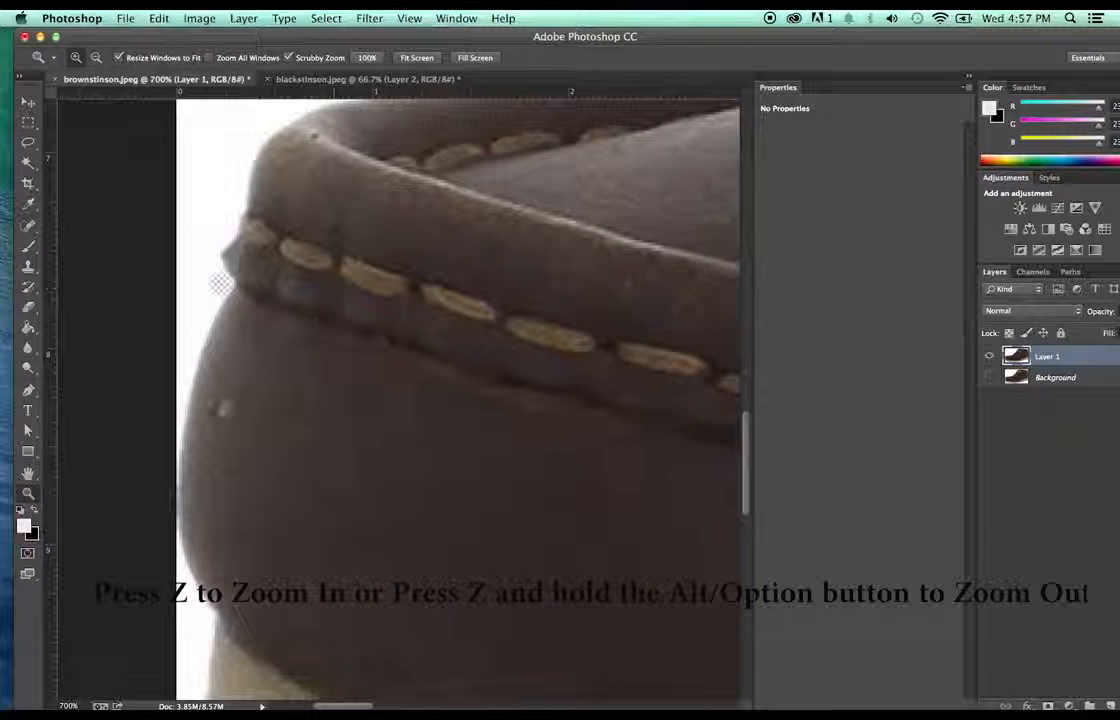
pyautogui.press('e')
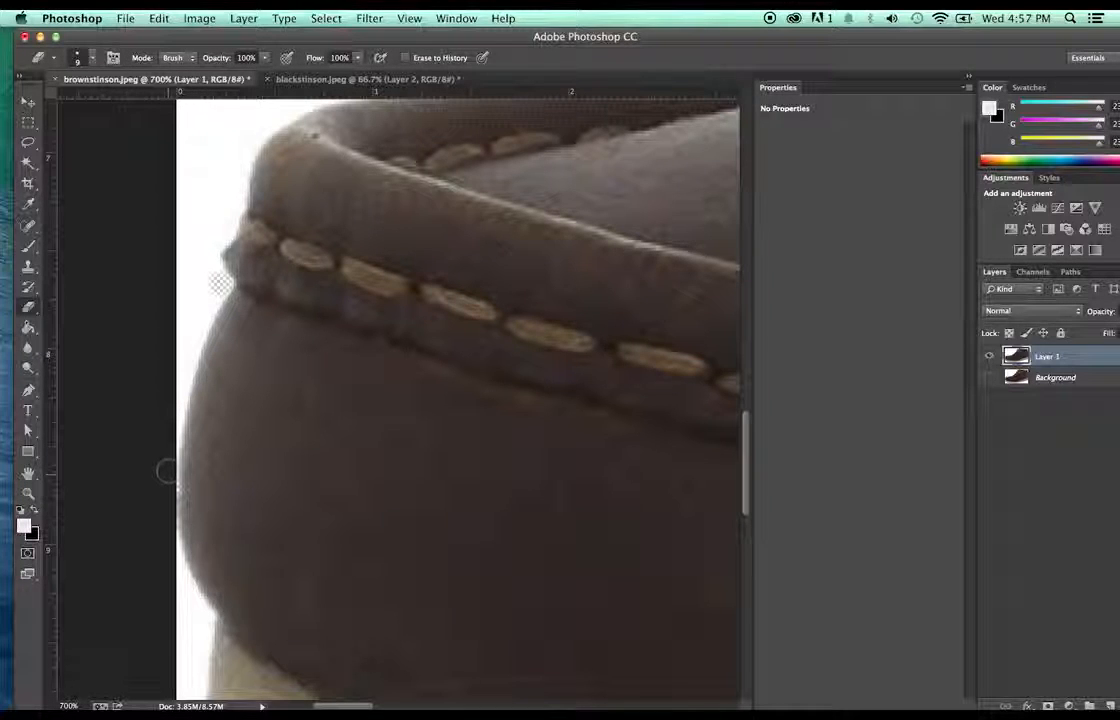
pyautogui.moveTo(172, 396)
pyautogui.mouseDown()
pyautogui.moveTo(180, 362)
pyautogui.moveTo(174, 392)
pyautogui.mouseUp()
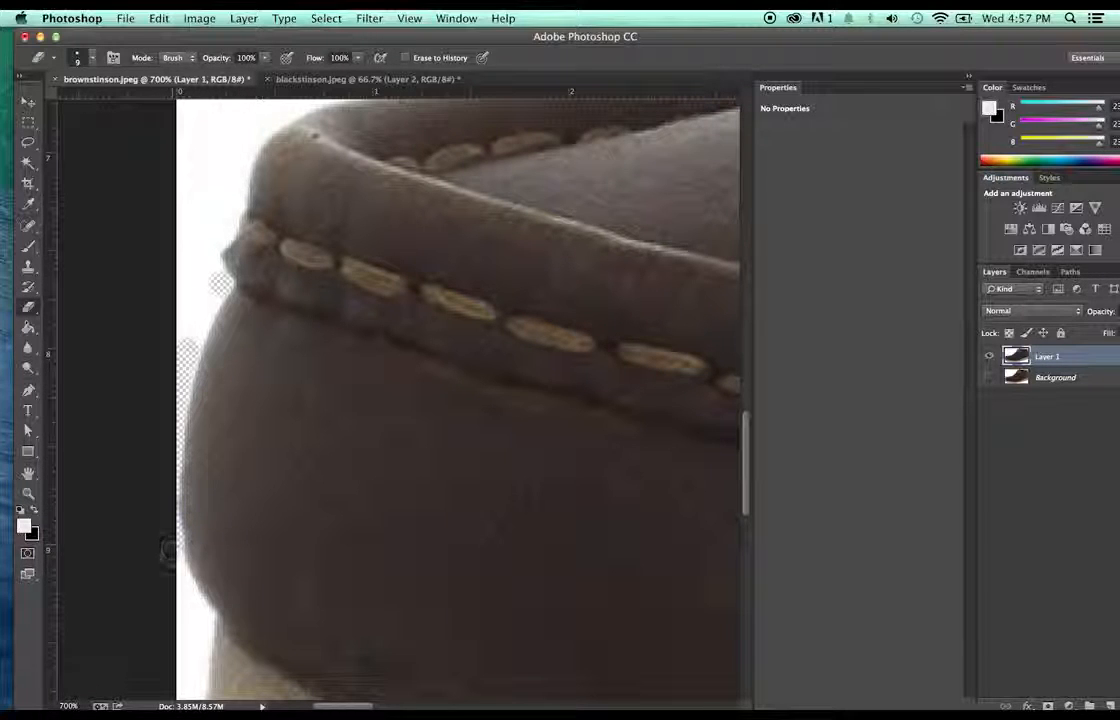
pyautogui.moveTo(176, 572); pyautogui.dragTo(200, 615)
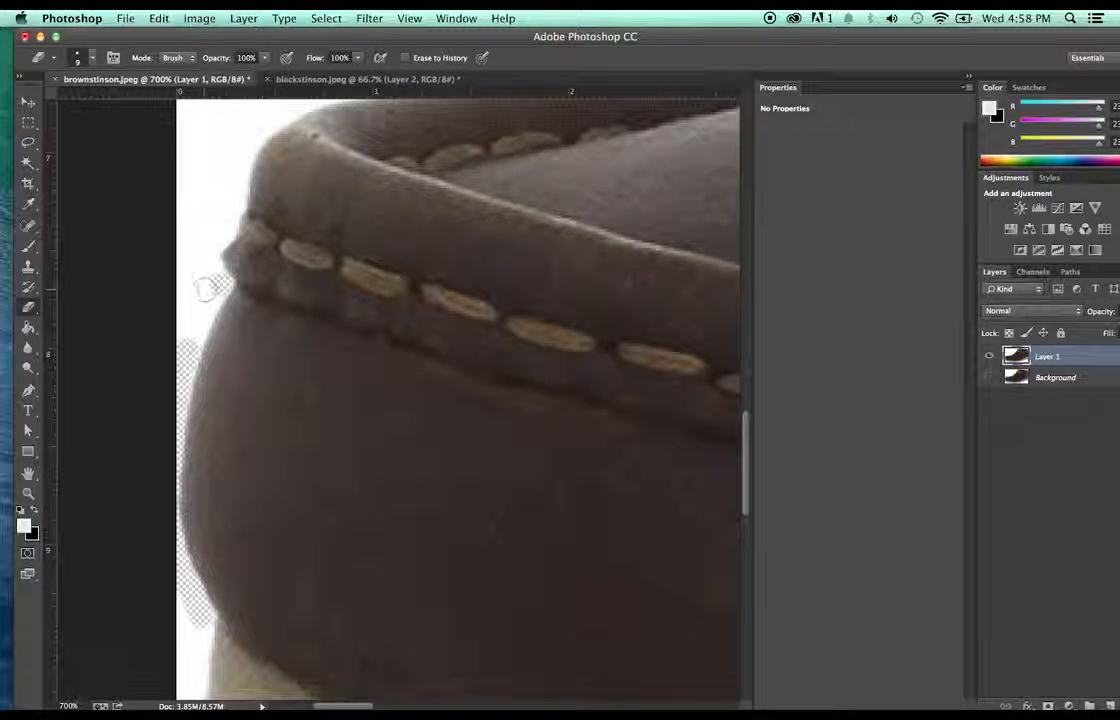
pyautogui.moveTo(207, 282); pyautogui.dragTo(196, 318)
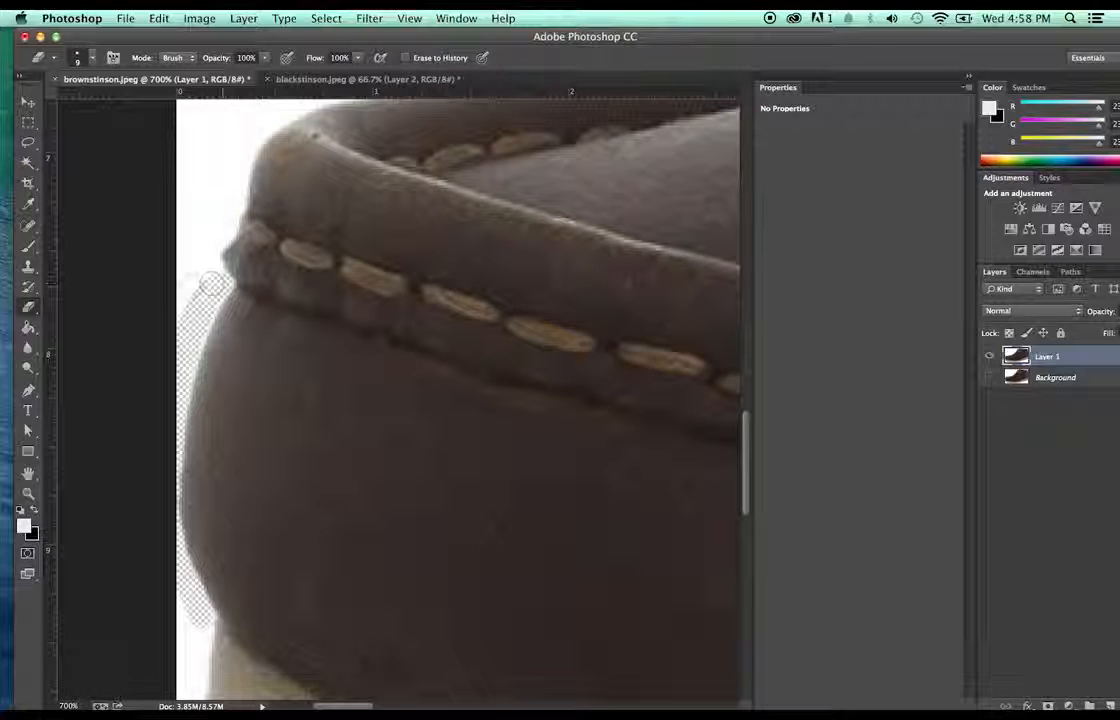
pyautogui.scroll(-5, 90, 277)
pyautogui.scroll(-3, 90, 277)
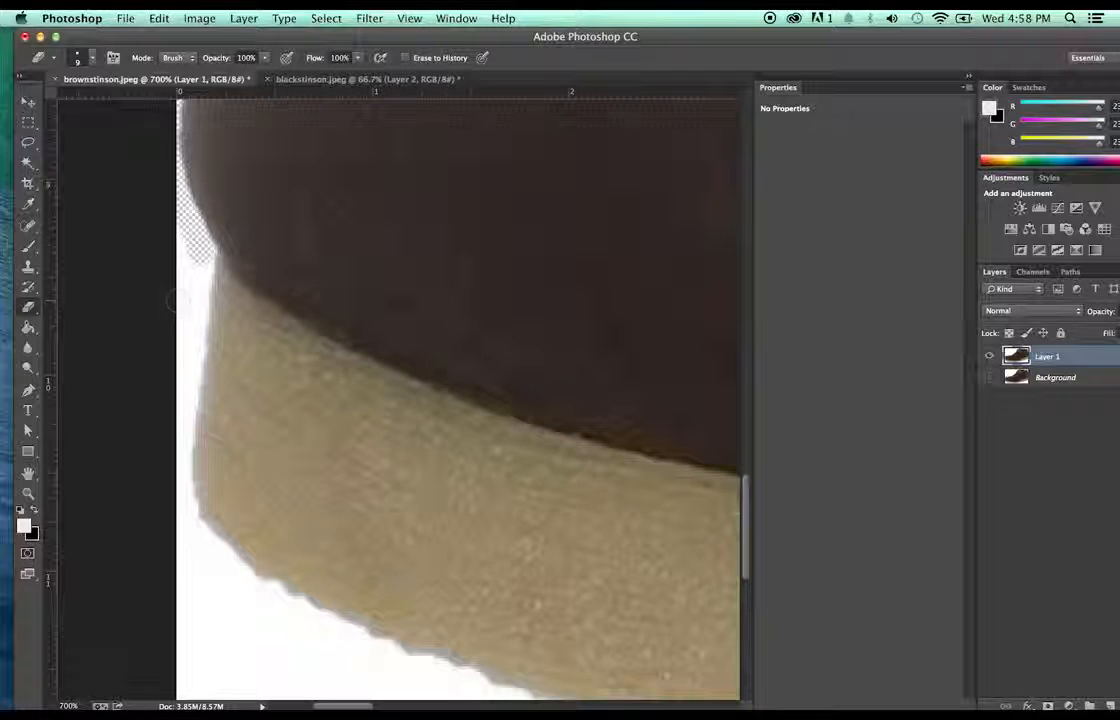
# - Erase the white fringe along the heel's back edge down to the sole
pyautogui.scroll(-3, 160, 360)
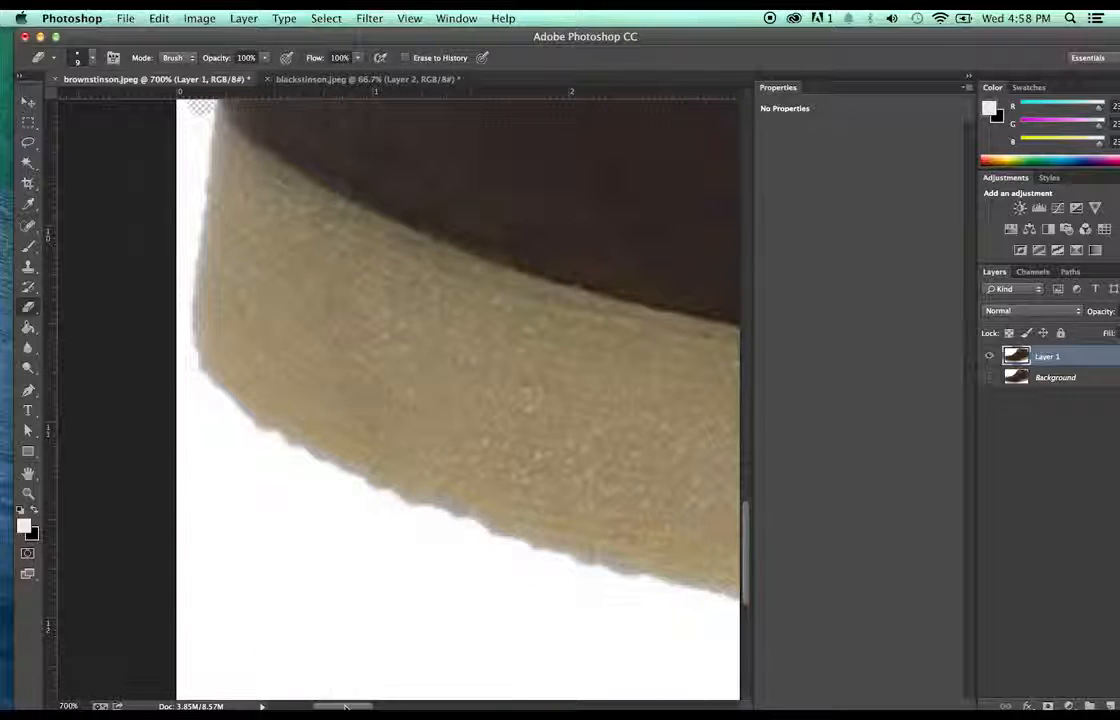
pyautogui.moveTo(345, 706); pyautogui.dragTo(662, 655)
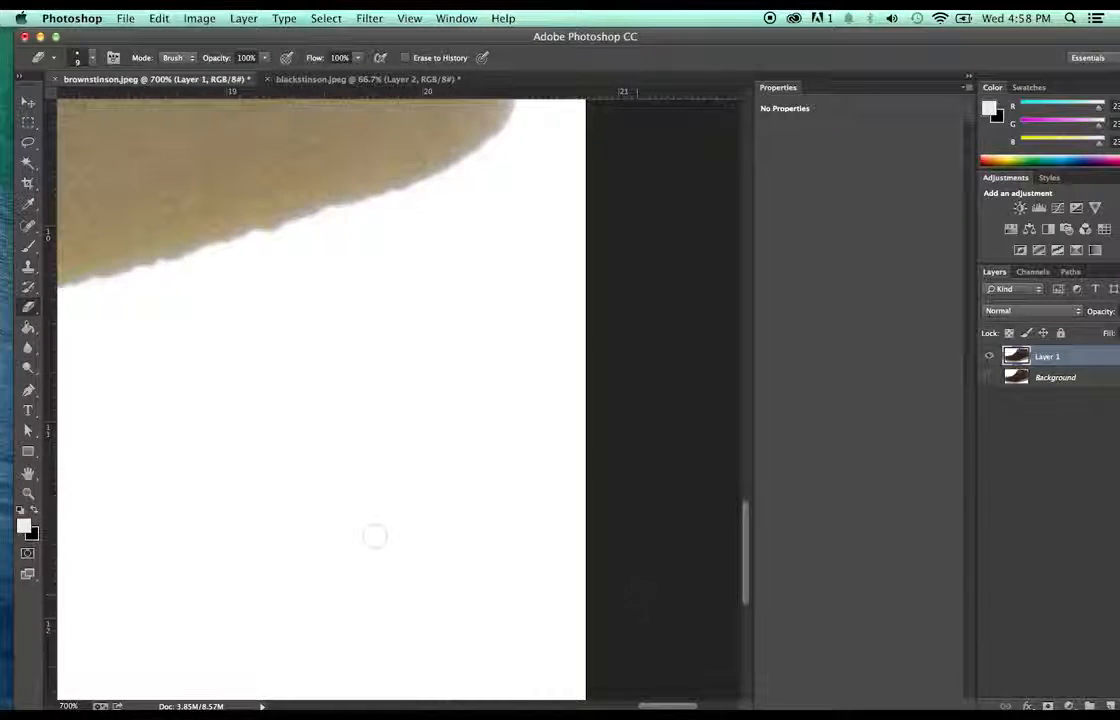
pyautogui.scroll(10, 399, 490)
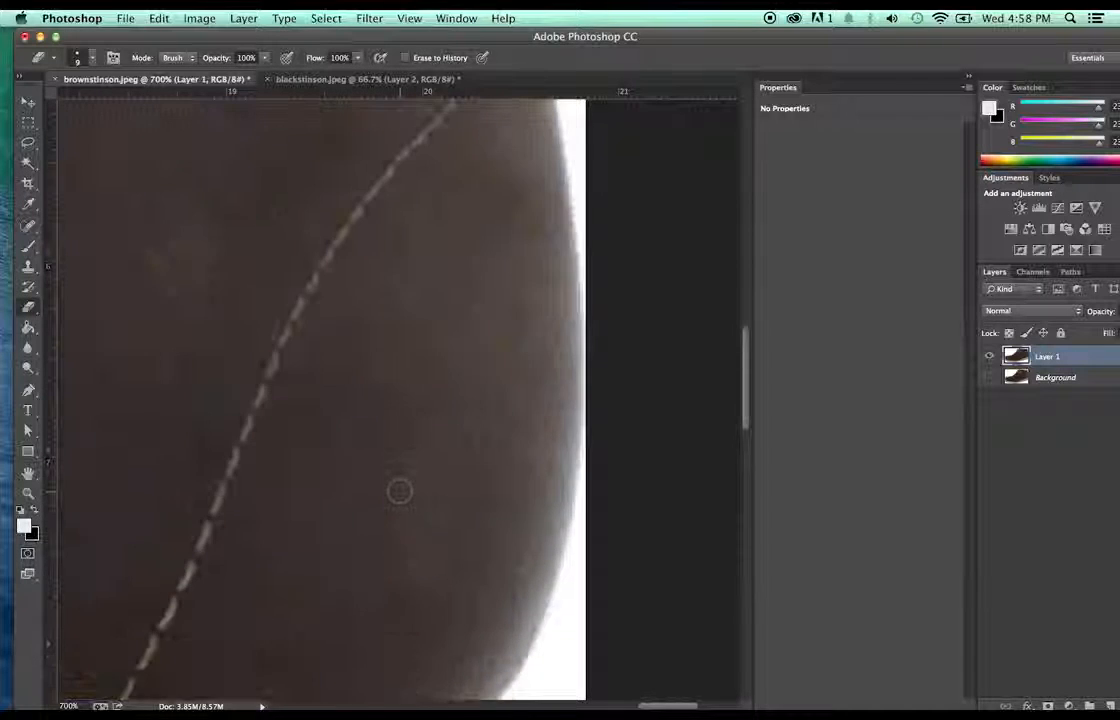
pyautogui.scroll(3, 400, 490)
pyautogui.click(592, 310)
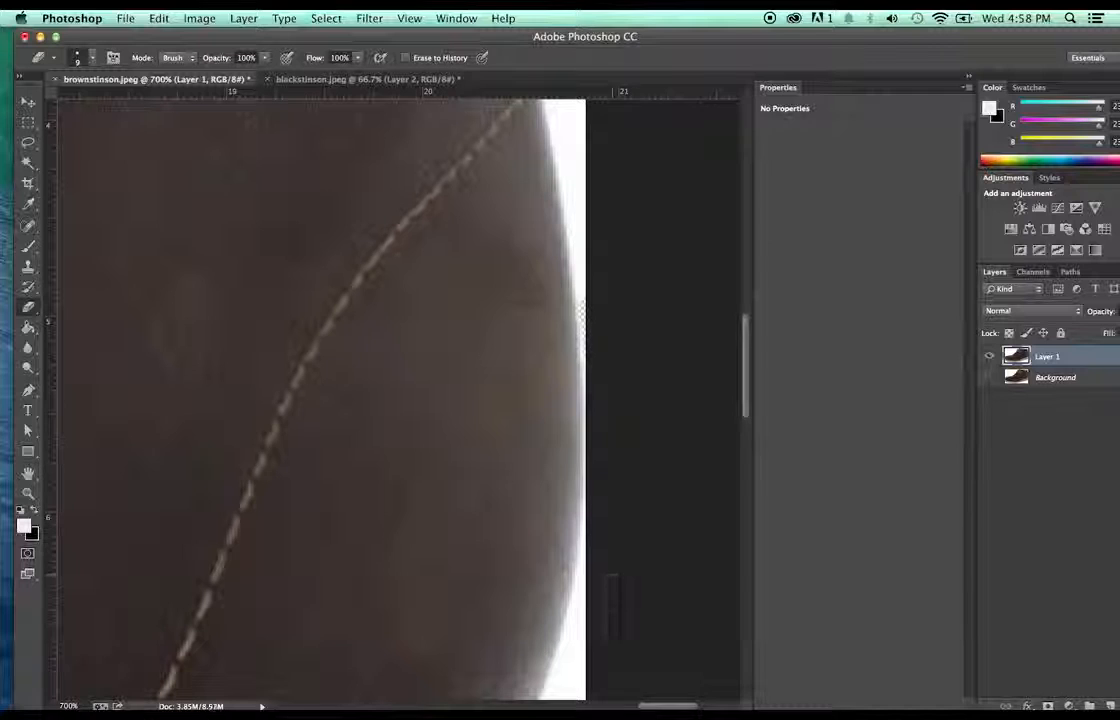
pyautogui.moveTo(596, 604); pyautogui.dragTo(591, 575)
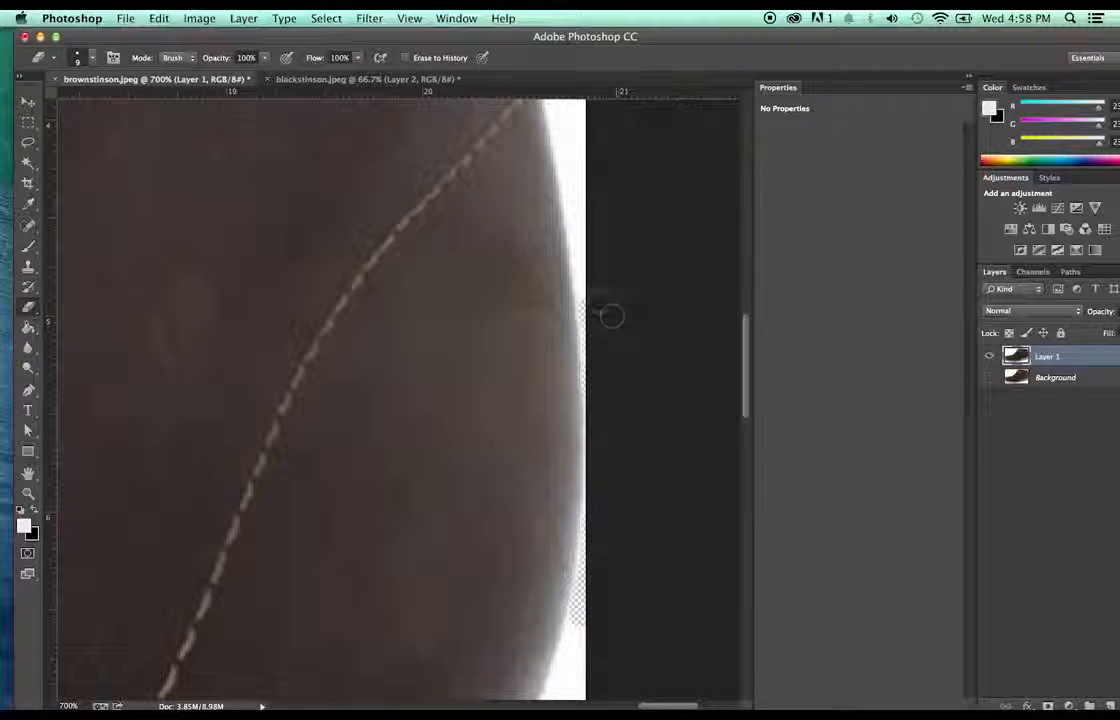
pyautogui.scroll(-5, 612, 358)
pyautogui.scroll(-3, 615, 358)
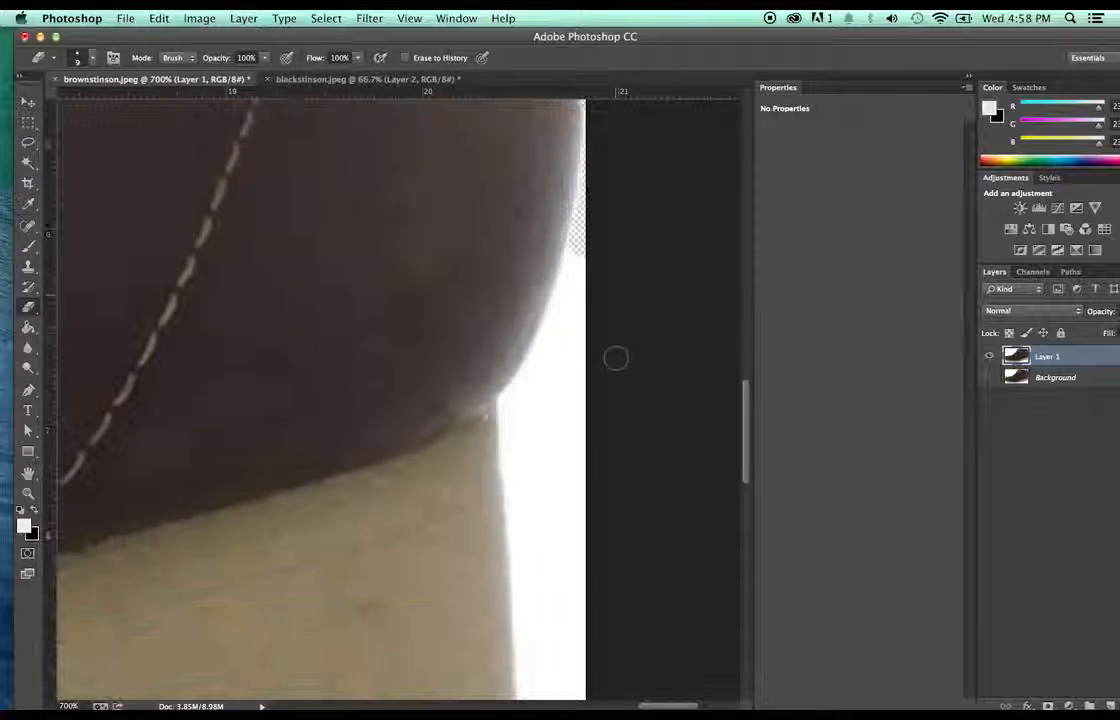
# - Zoom back out to 100% to show the whole shoe
pyautogui.press('z')
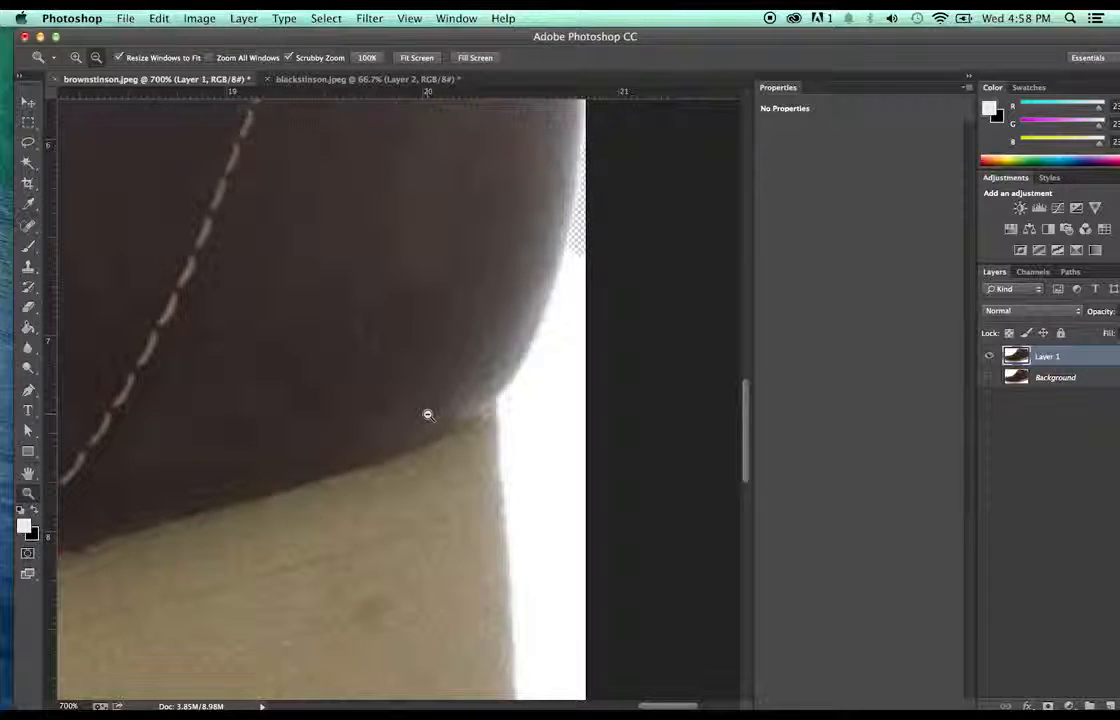
pyautogui.keyDown('alt'); pyautogui.click(427, 414); pyautogui.keyUp('alt')
pyautogui.keyDown('alt'); pyautogui.click(427, 414); pyautogui.keyUp('alt')
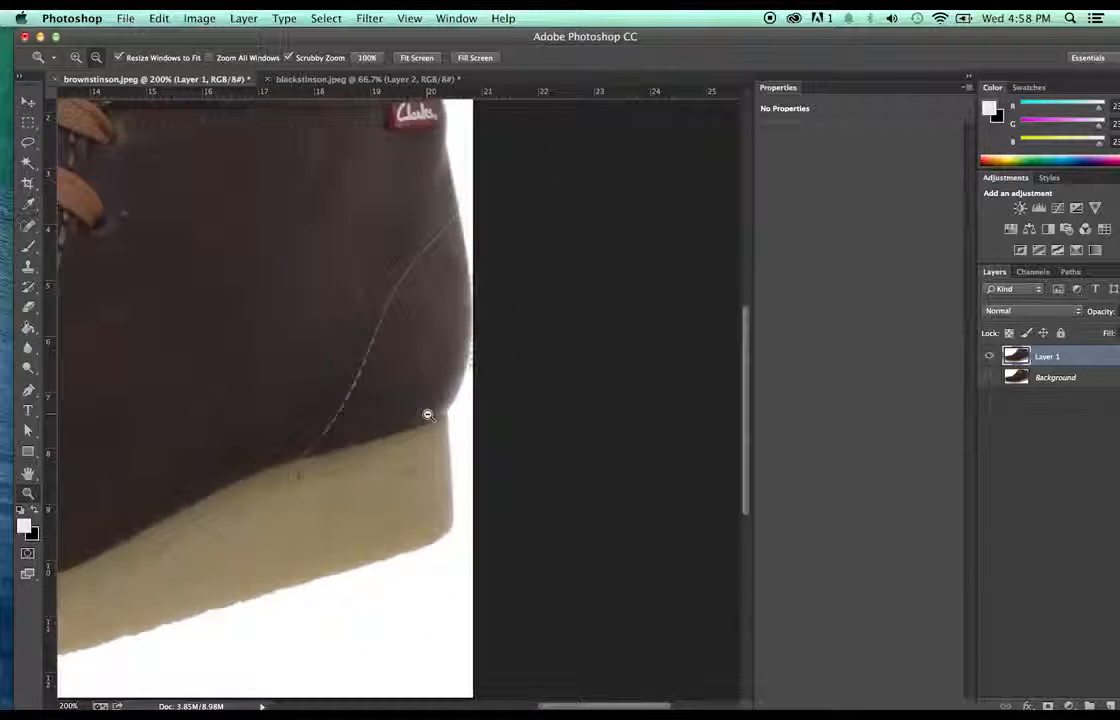
pyautogui.keyDown('alt'); pyautogui.click(427, 414); pyautogui.keyUp('alt')
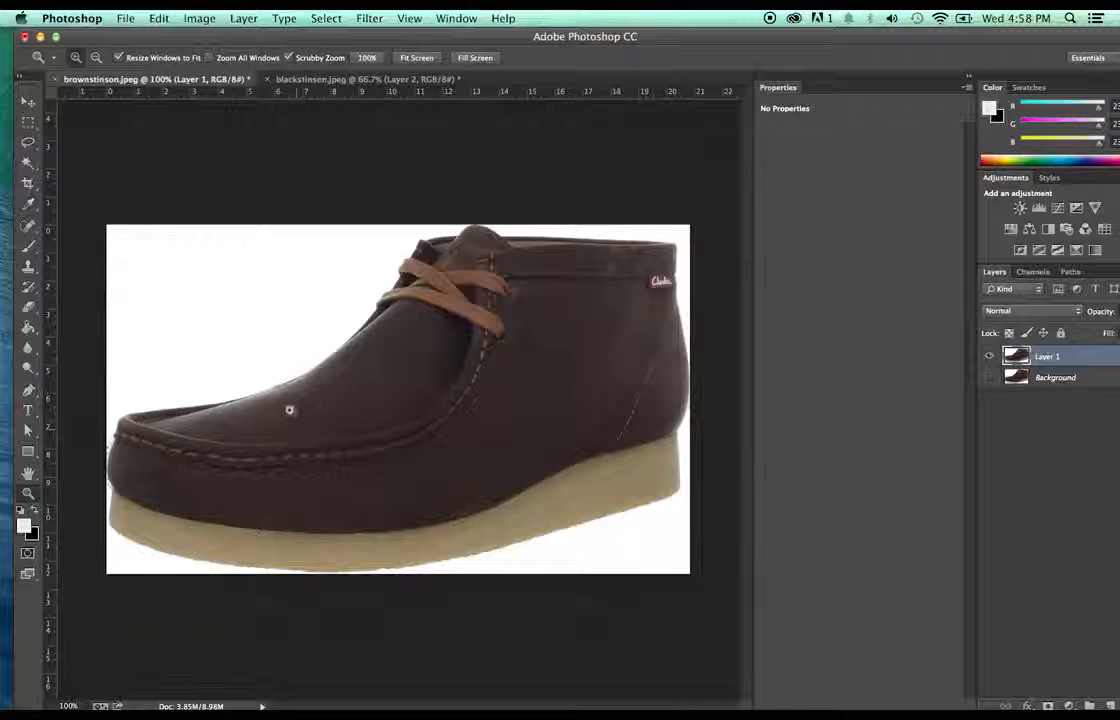
# - Magic-wand the white background, then zoom in on the shoe's top near the laces
pyautogui.press('w')
pyautogui.click(282, 335)
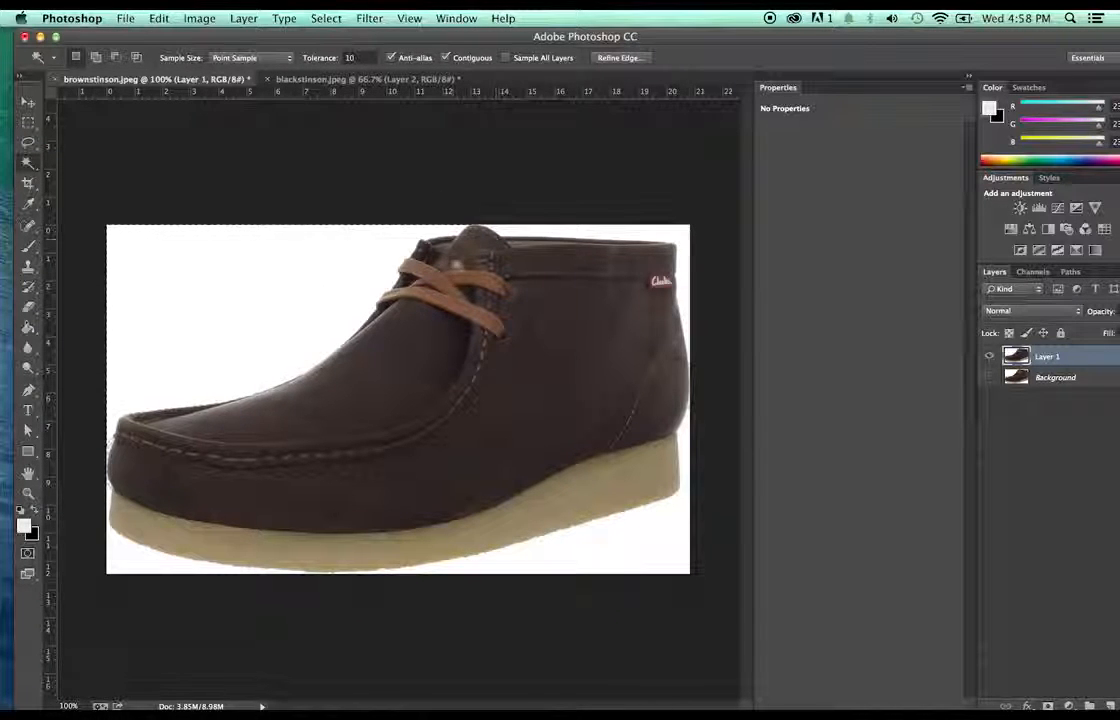
pyautogui.press('z')
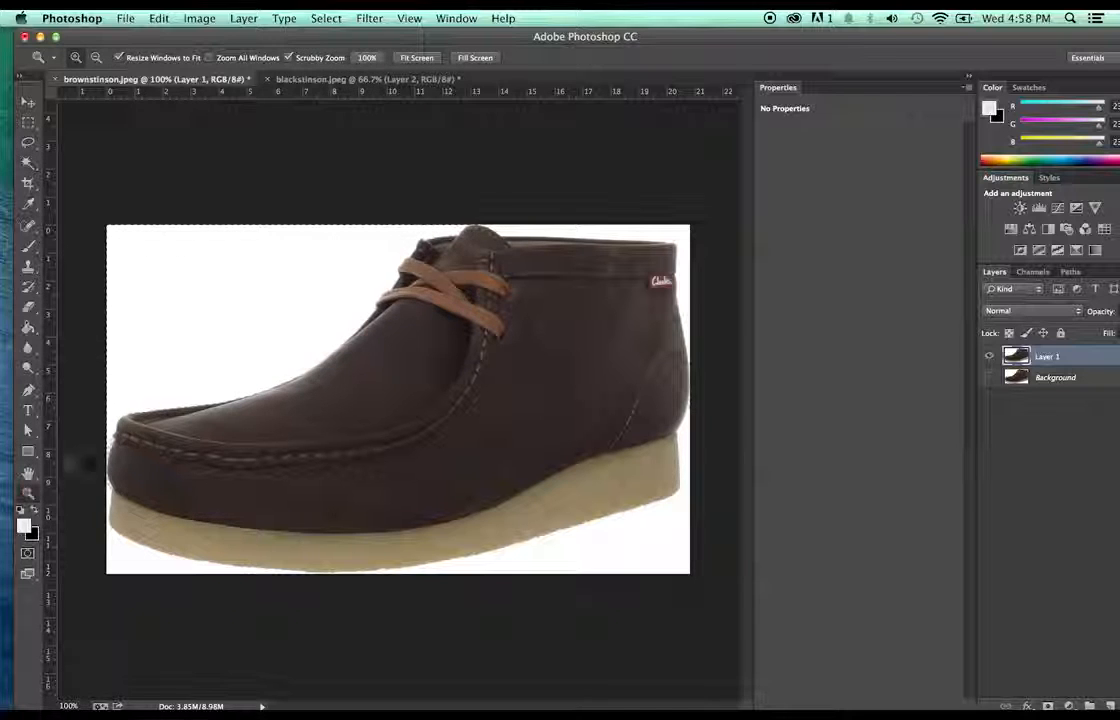
pyautogui.click(522, 228)
pyautogui.click(507, 252)
pyautogui.click(488, 265)
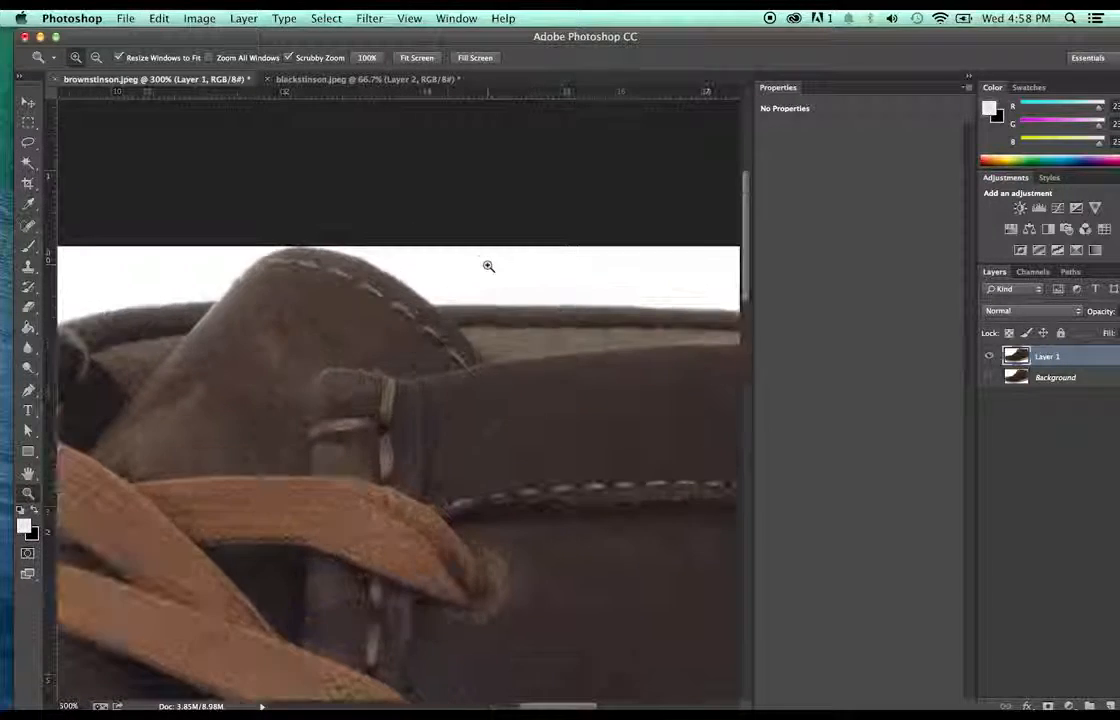
pyautogui.click(488, 265)
pyautogui.click(488, 265)
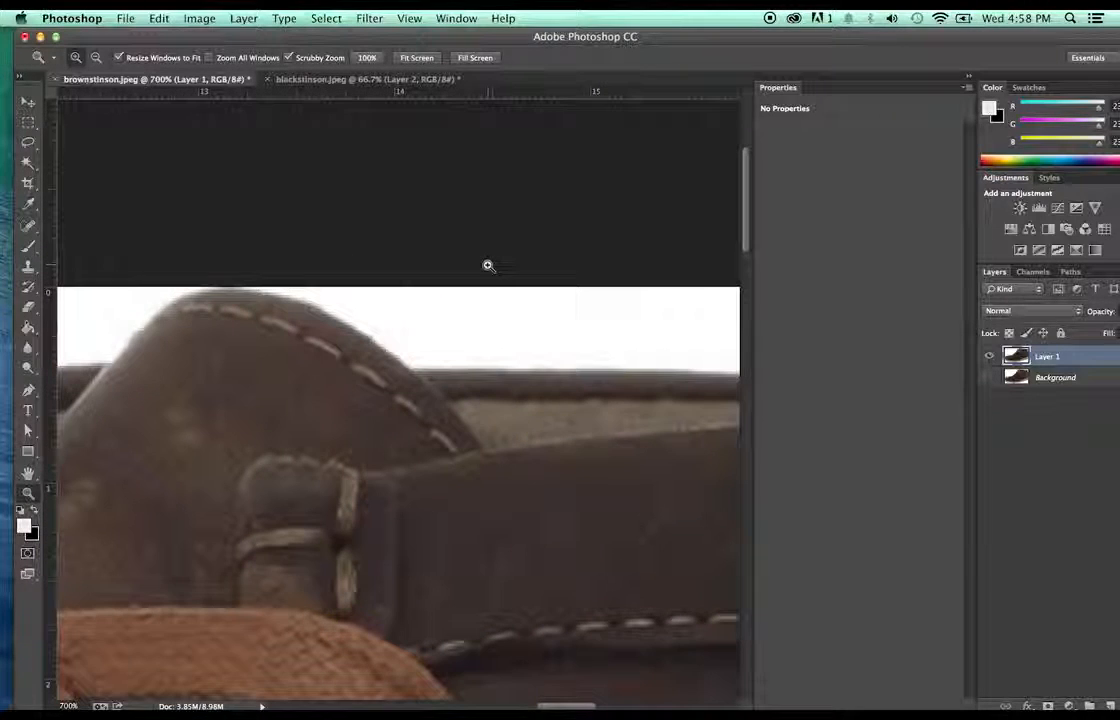
# - Erase the white fringe above and beside the shoe's tongue
pyautogui.press('e')
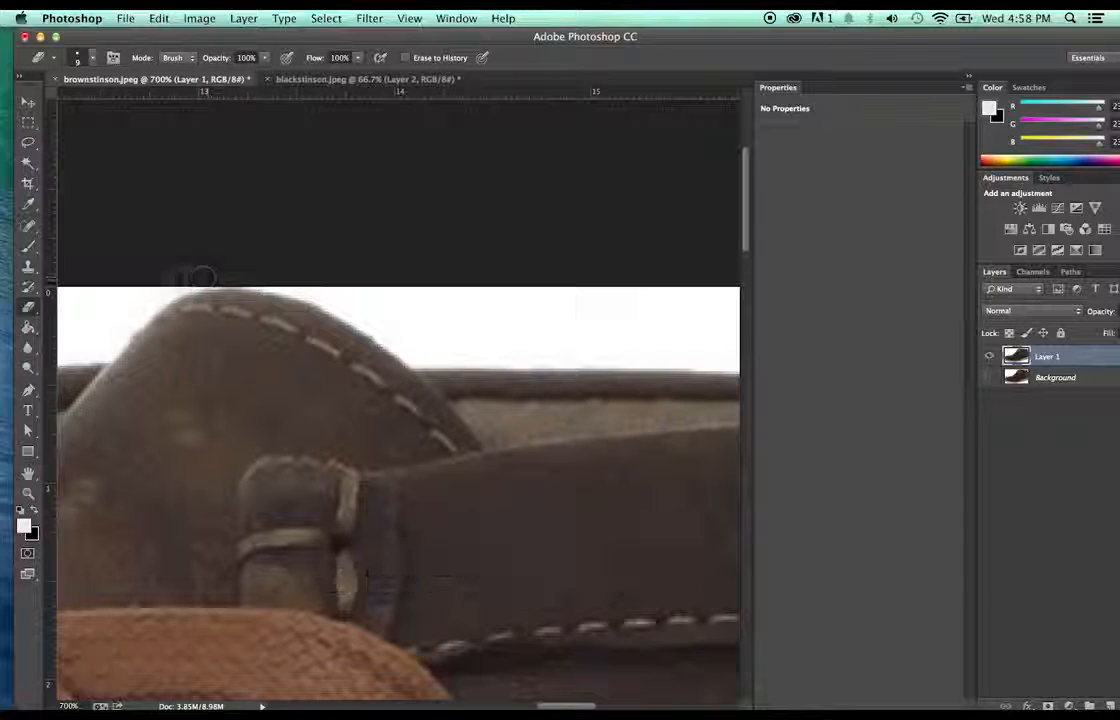
pyautogui.moveTo(196, 279)
pyautogui.mouseDown()
pyautogui.moveTo(150, 290)
pyautogui.moveTo(112, 330)
pyautogui.mouseUp()
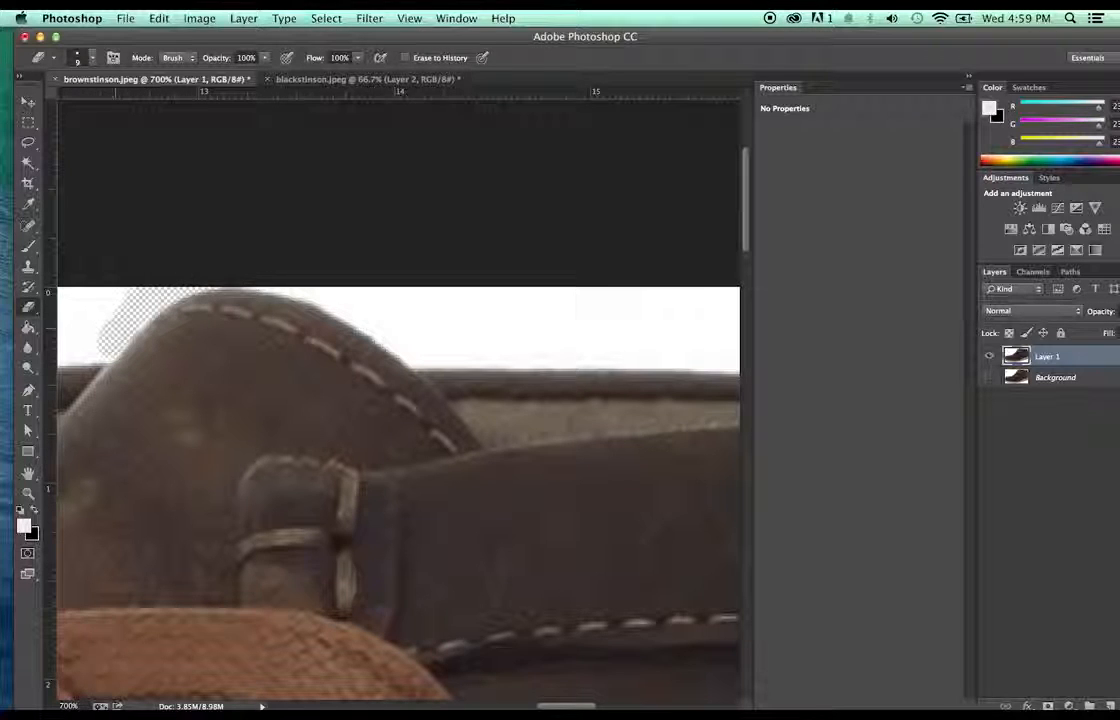
pyautogui.moveTo(115, 329); pyautogui.dragTo(106, 345)
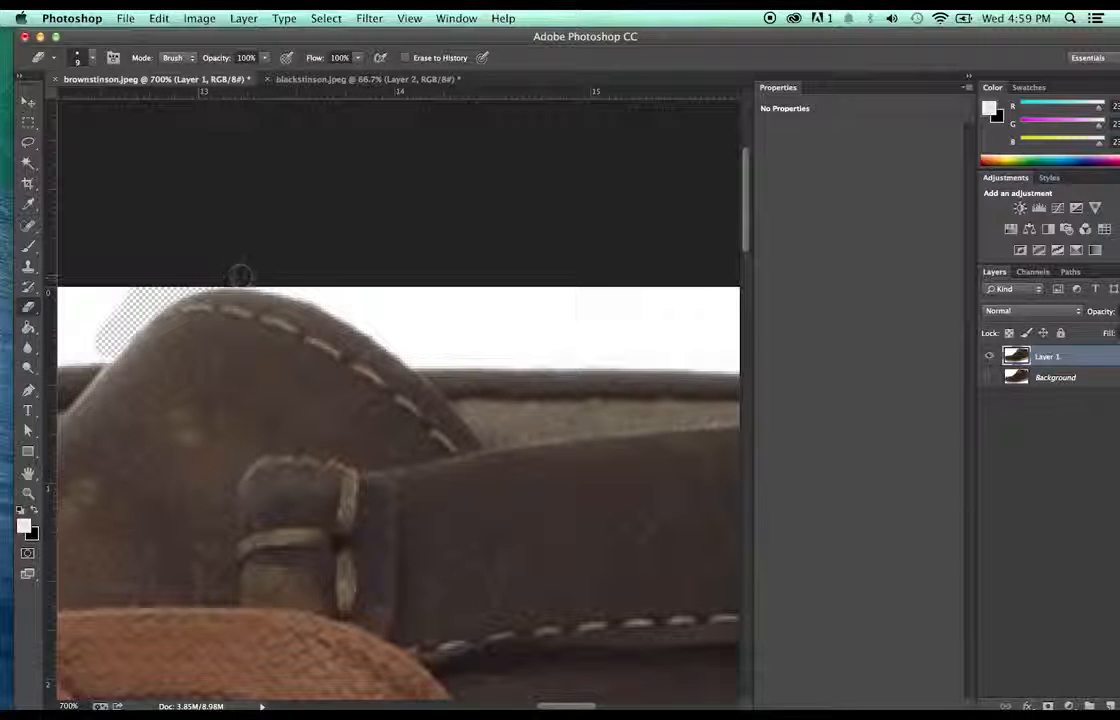
pyautogui.moveTo(251, 275)
pyautogui.mouseDown()
pyautogui.moveTo(345, 300)
pyautogui.moveTo(412, 343)
pyautogui.mouseUp()
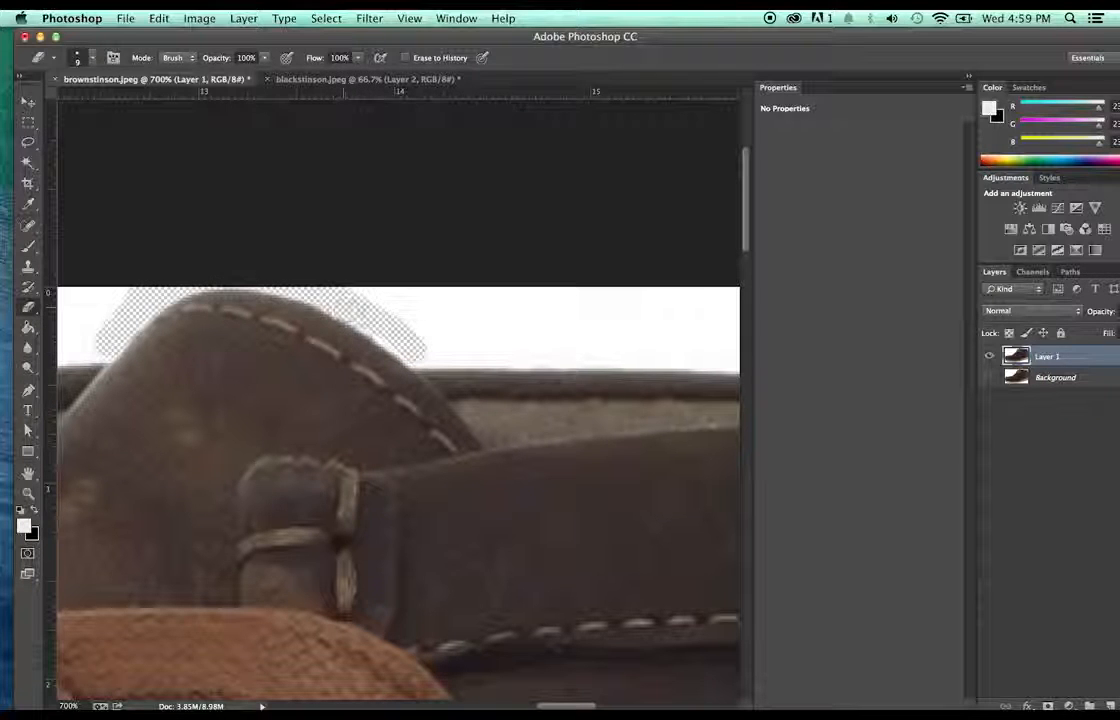
pyautogui.moveTo(344, 308); pyautogui.dragTo(406, 346)
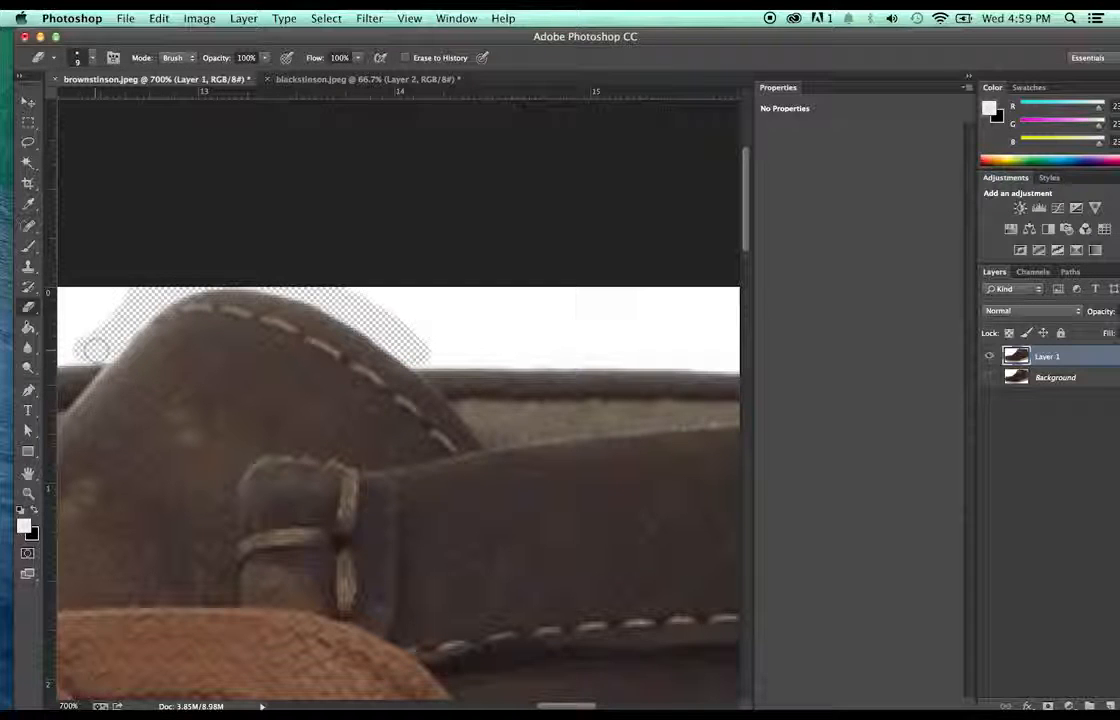
# - Zoom back out until the whole shoe is visible
pyautogui.press('z')
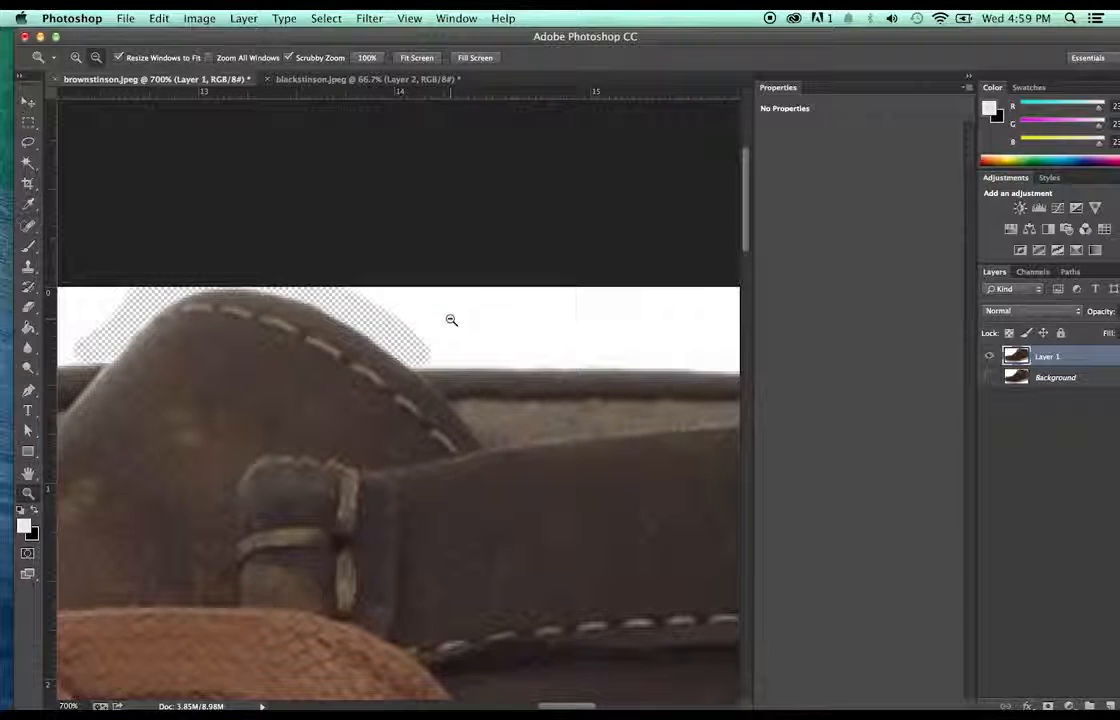
pyautogui.keyDown('alt'); pyautogui.click(451, 319); pyautogui.keyUp('alt')
pyautogui.keyDown('alt'); pyautogui.click(451, 319); pyautogui.keyUp('alt')
pyautogui.keyDown('alt'); pyautogui.click(451, 319); pyautogui.keyUp('alt')
pyautogui.keyDown('alt'); pyautogui.click(451, 319); pyautogui.keyUp('alt')
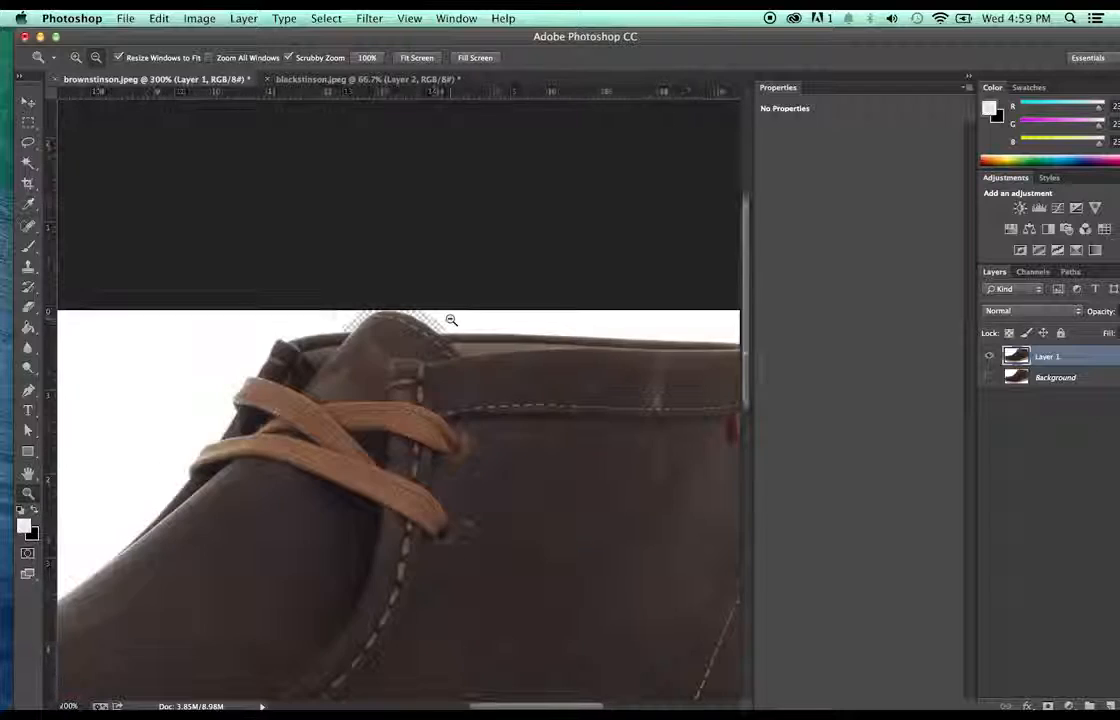
pyautogui.keyDown('alt'); pyautogui.click(451, 319); pyautogui.keyUp('alt')
pyautogui.press('w')
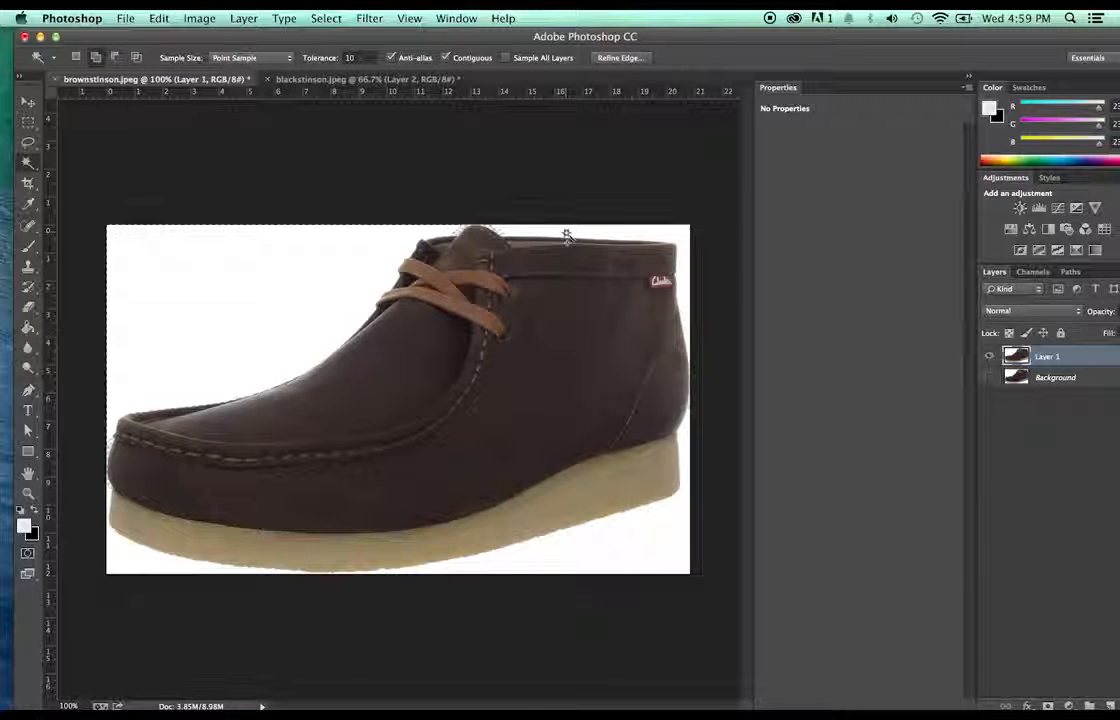
# - Add the white under the sole to the selection, invert it, and copy the shoe into a new layer
pyautogui.press('shift')
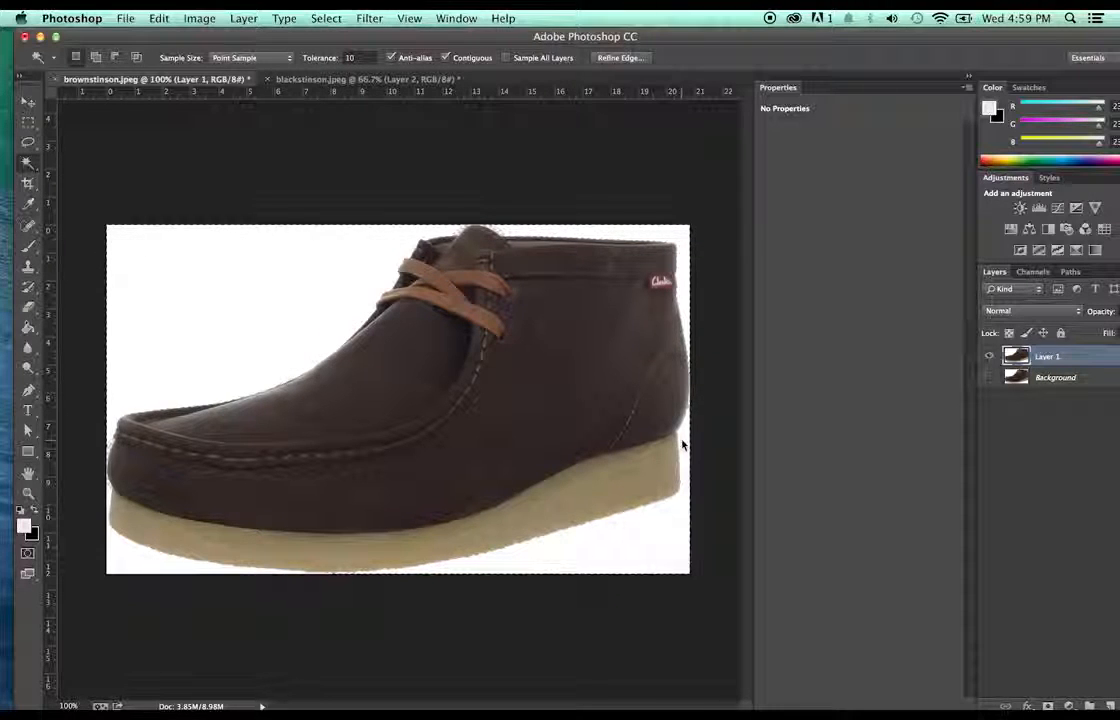
pyautogui.keyDown('shift'); pyautogui.click(178, 572); pyautogui.keyUp('shift')
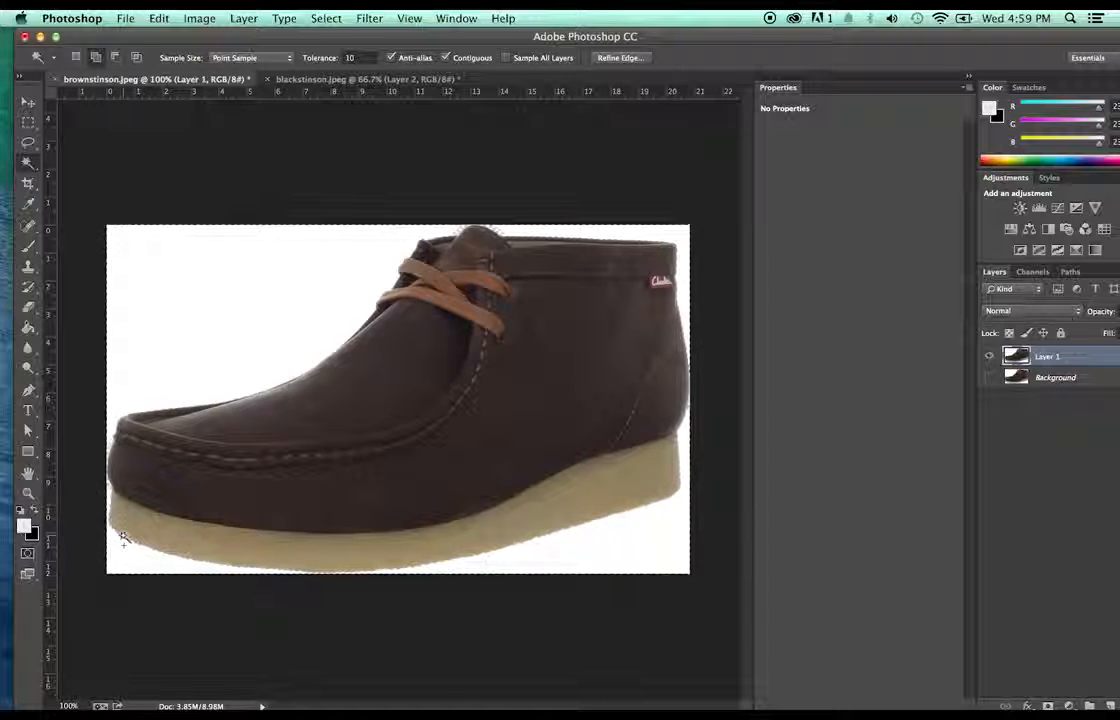
pyautogui.click(328, 18)
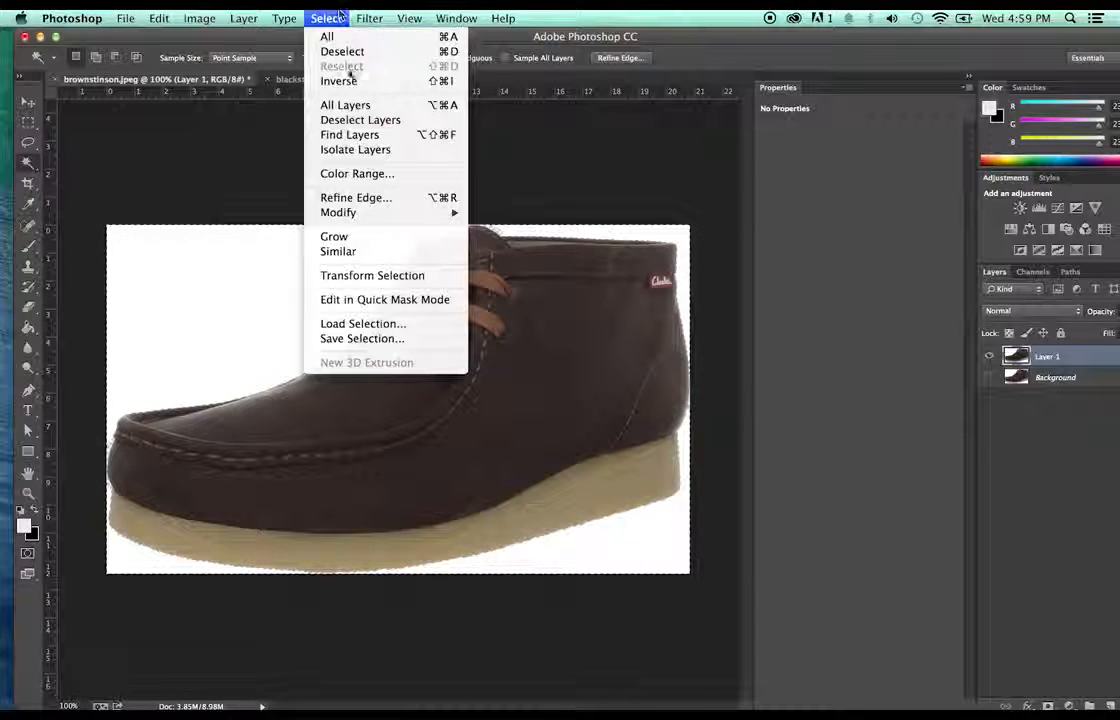
pyautogui.click(340, 79)
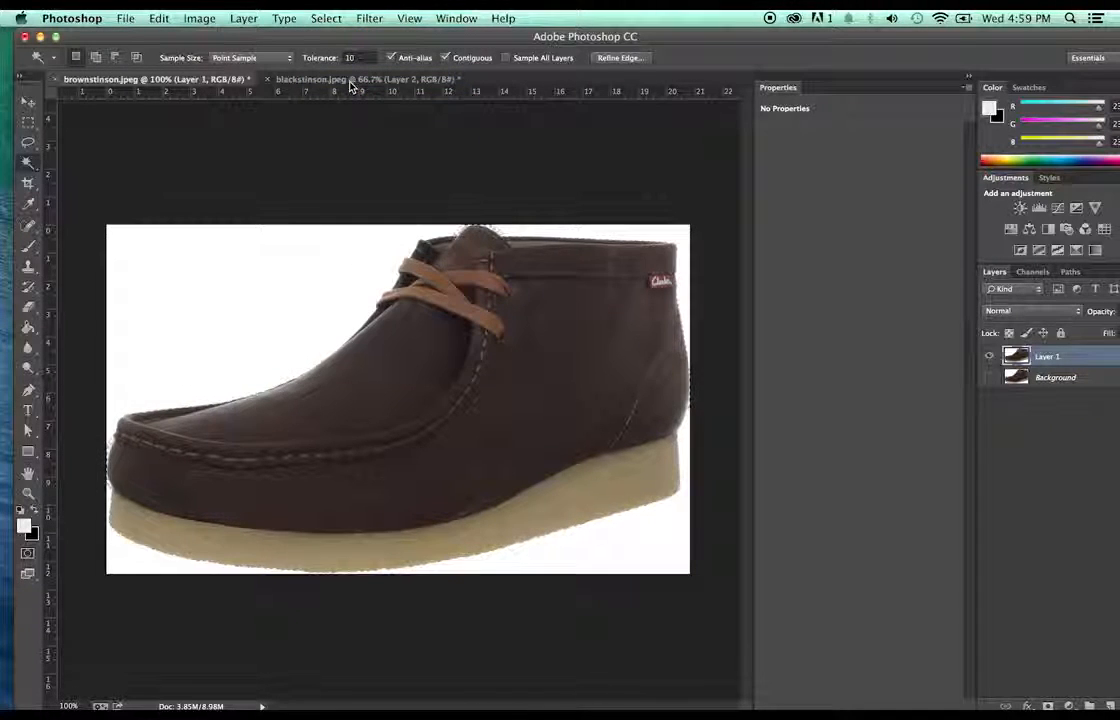
pyautogui.press('super+c')
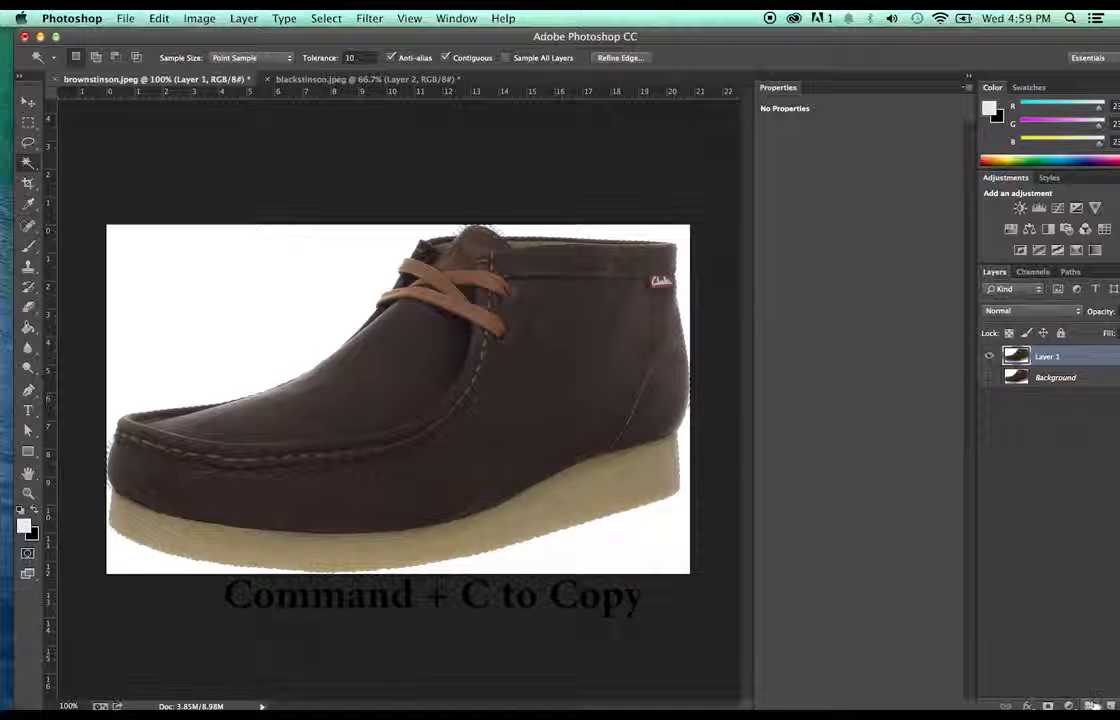
pyautogui.press('super+alt+shift+n')
pyautogui.press('super+v')
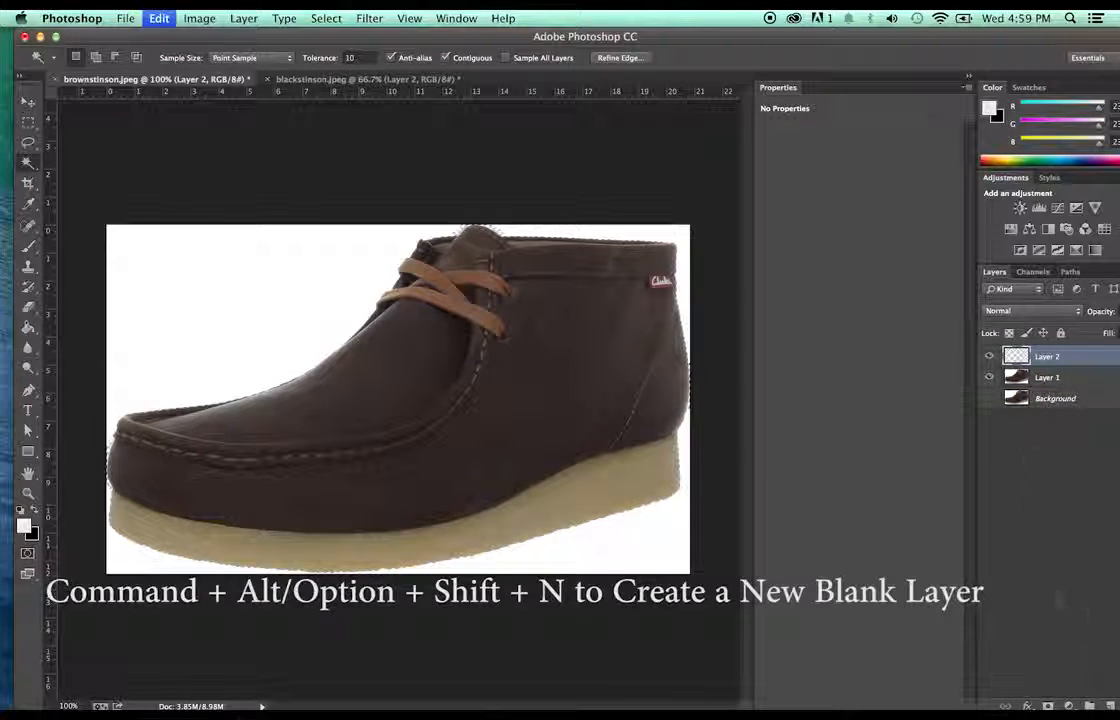
# - Hide Layer 1 so the shoe shows on transparency, and zoom to 300% on the laces
pyautogui.click(991, 378)
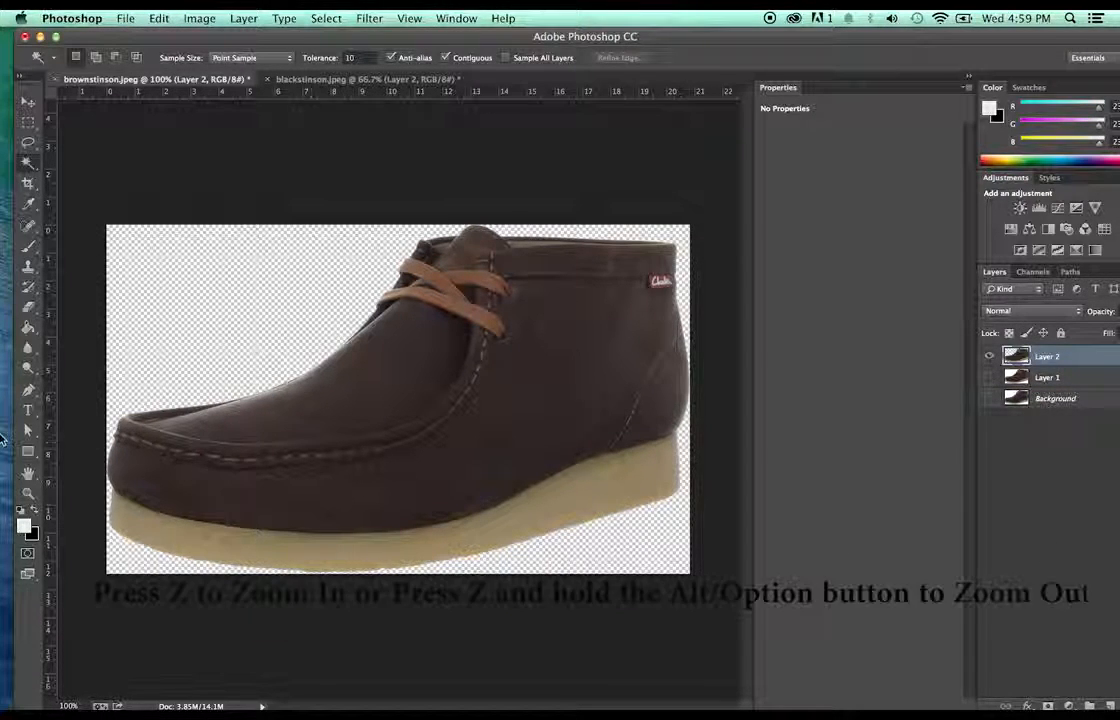
pyautogui.press('z')
pyautogui.click(545, 250)
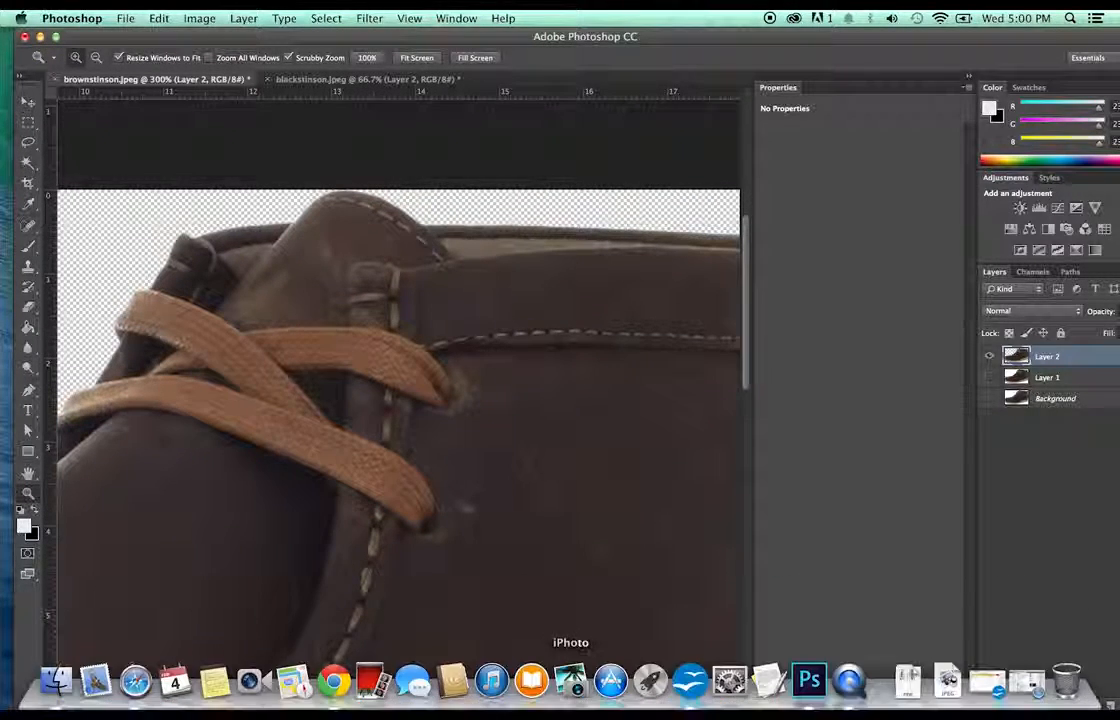
pyautogui.hscroll(10, 564, 653)
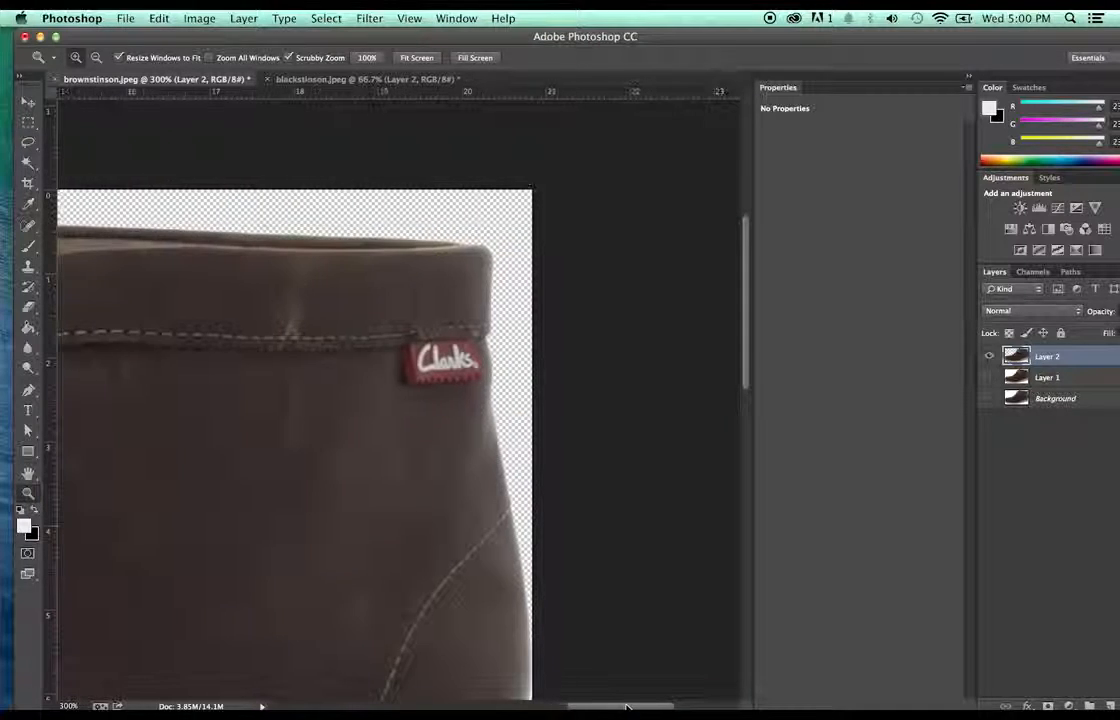
pyautogui.scroll(-3, 566, 497)
pyautogui.scroll(-8, 566, 497)
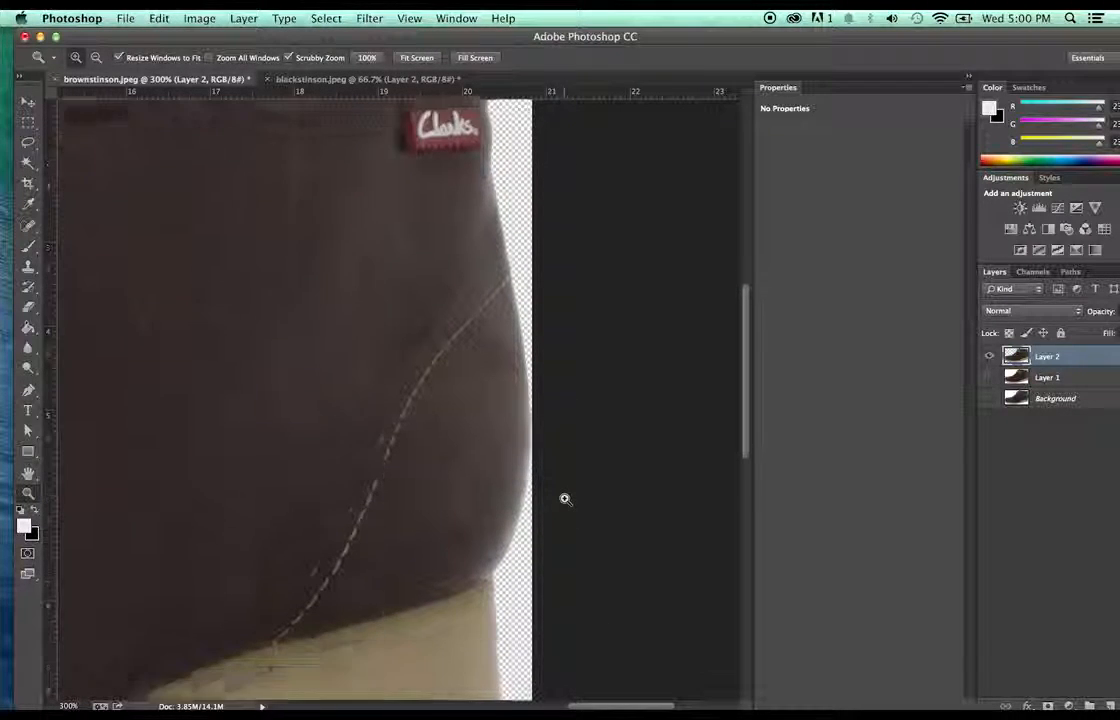
# - Zoom in to 800% and erase stray pixels along the toe and tan sole edges
pyautogui.moveTo(551, 404); pyautogui.dragTo(551, 401)
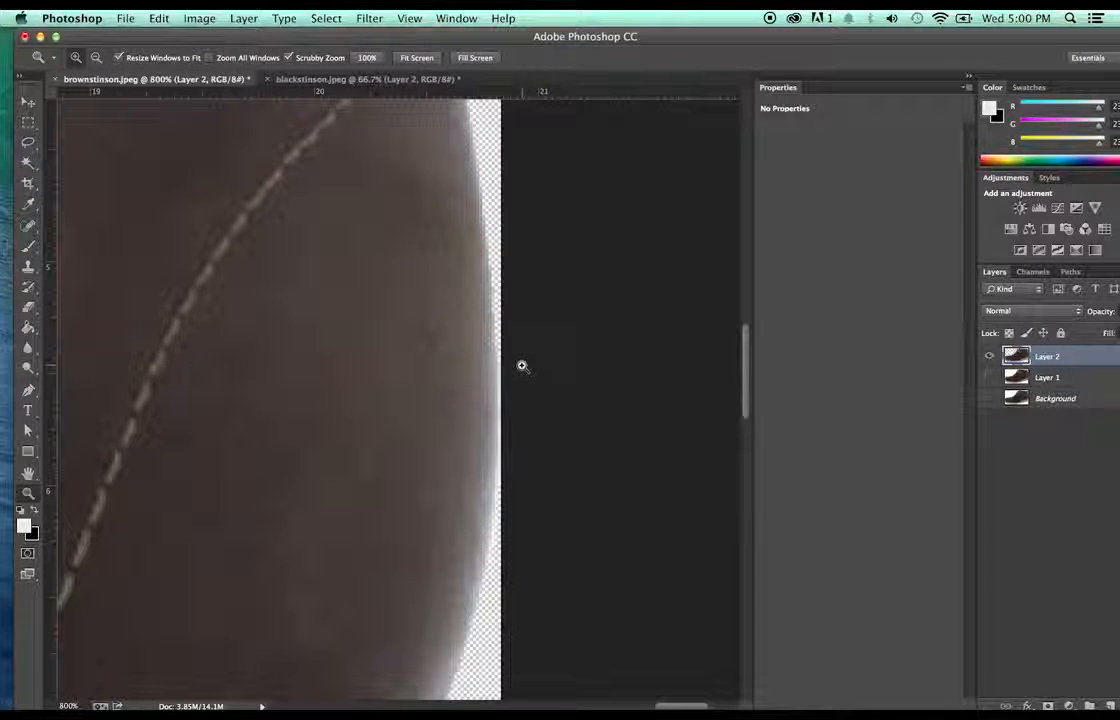
pyautogui.press('e')
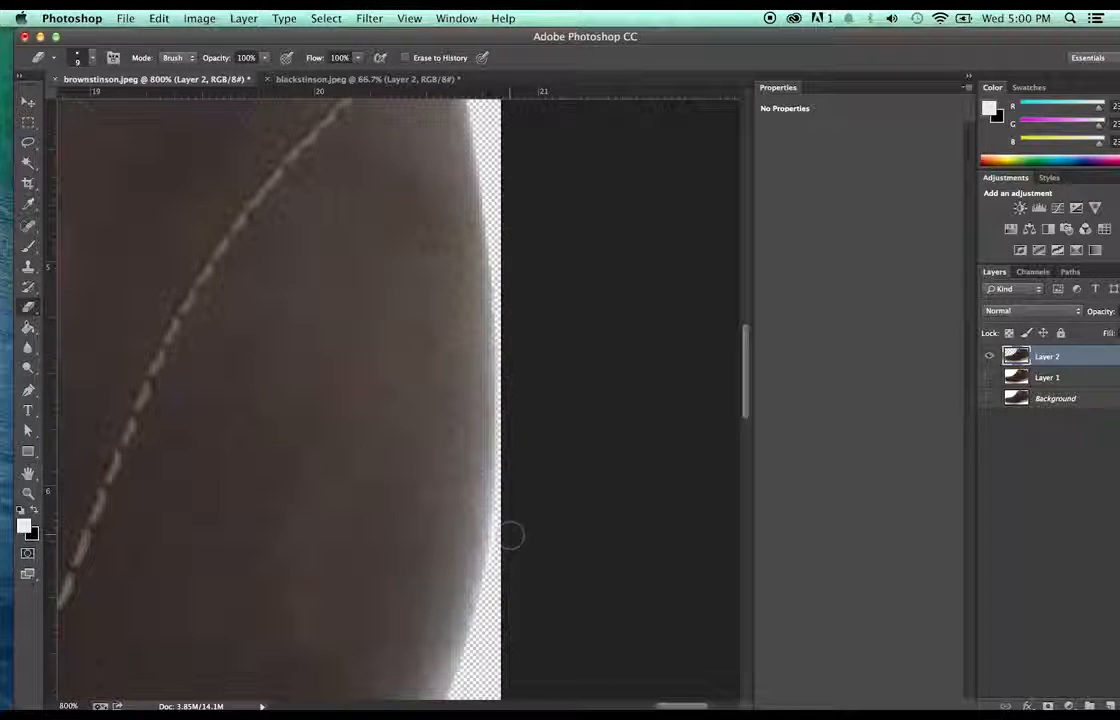
pyautogui.scroll(-3, 580, 550)
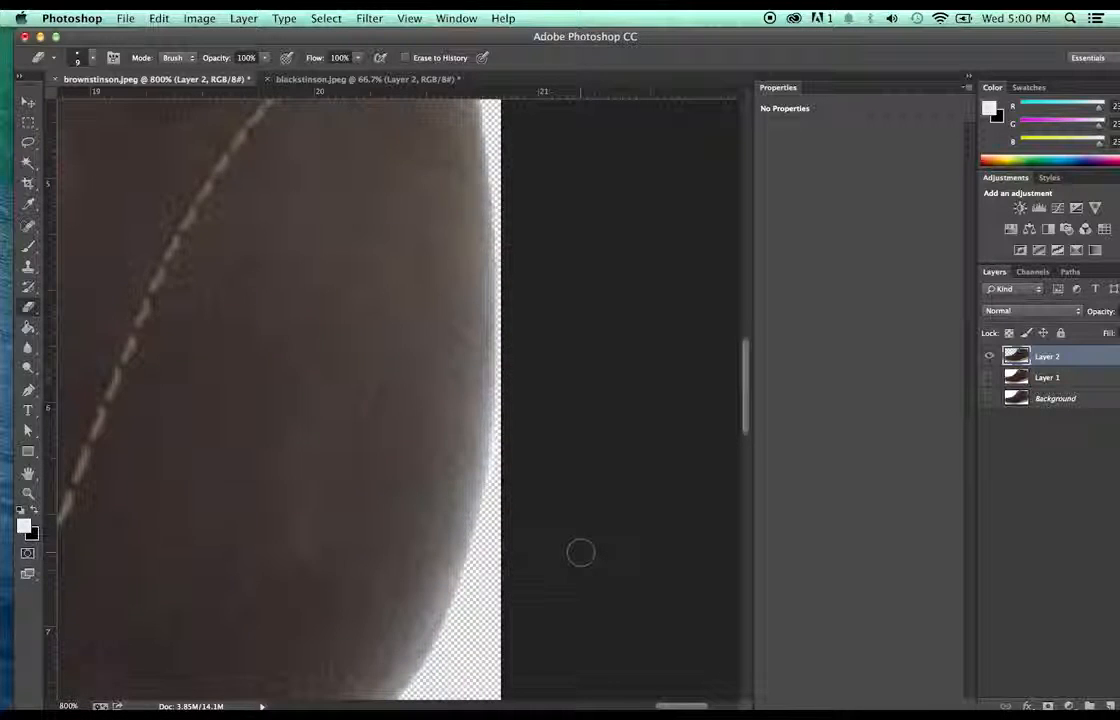
pyautogui.scroll(-1, 585, 565)
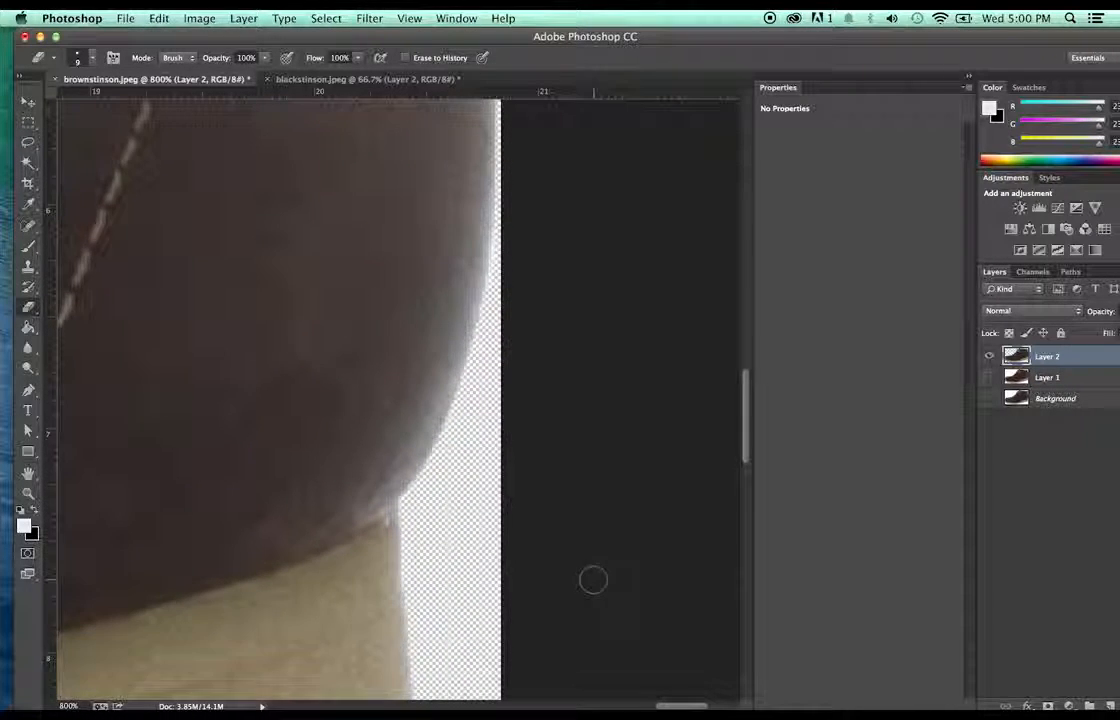
pyautogui.scroll(4, 592, 580)
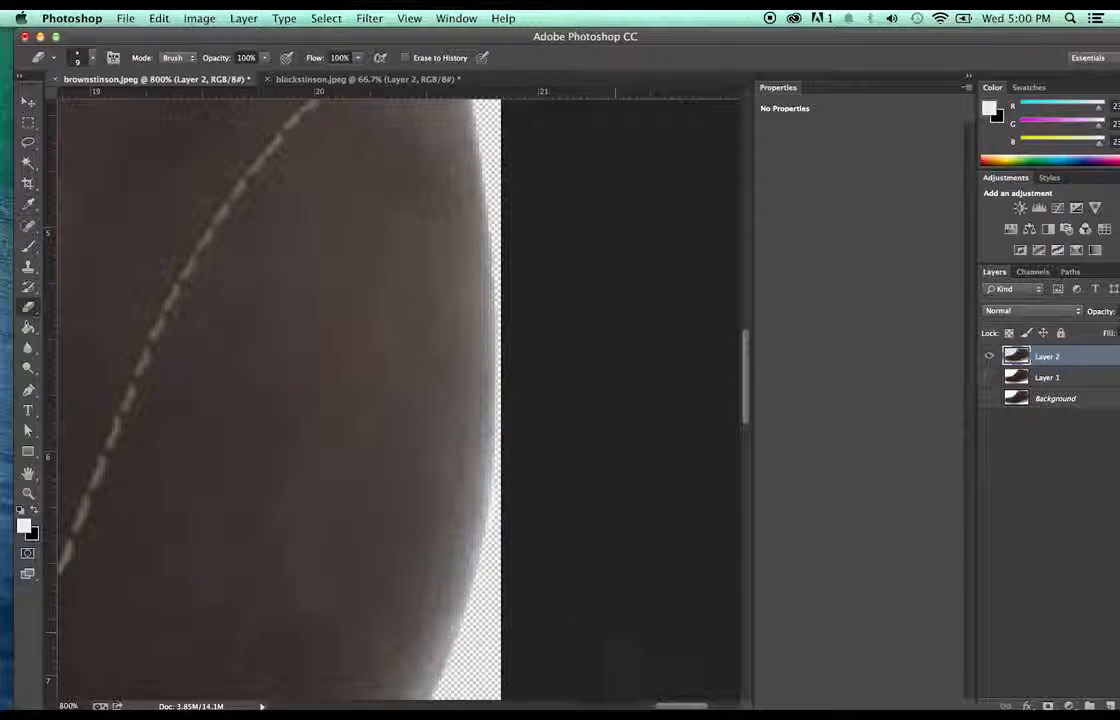
pyautogui.moveTo(676, 706); pyautogui.dragTo(334, 705)
pyautogui.scroll(-10, 400, 400)
pyautogui.scroll(-5, 400, 535)
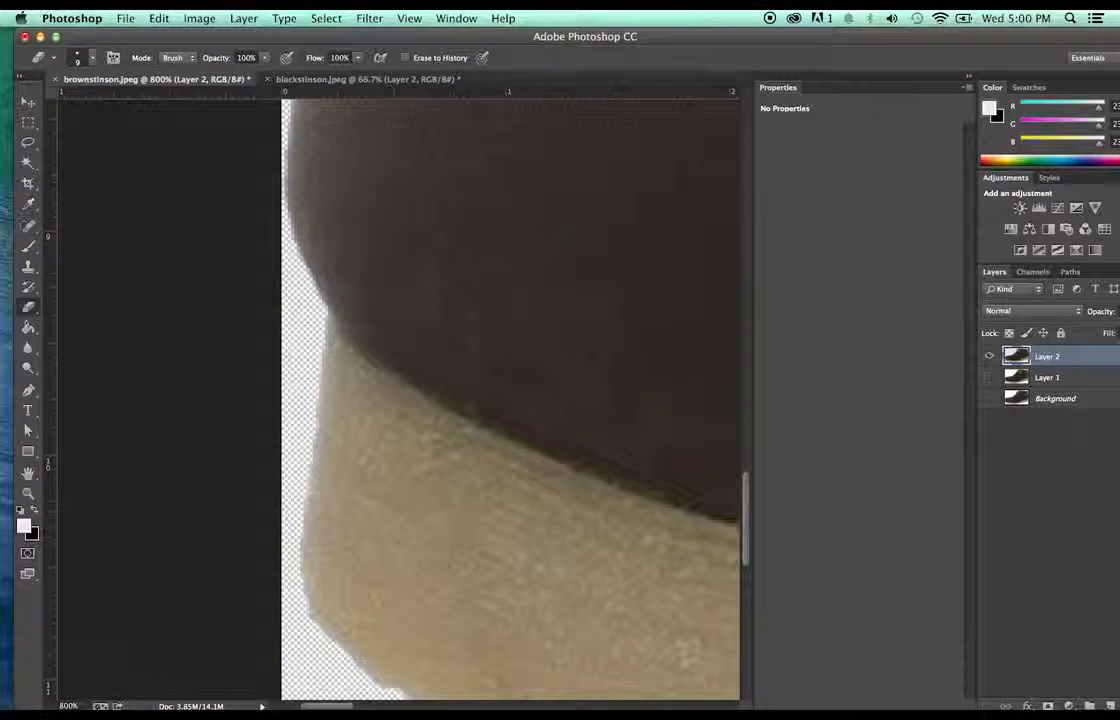
# - Zoom back out to 66.7% to see the whole shoe
pyautogui.press('z')
pyautogui.keyDown('alt'); pyautogui.click(530, 359); pyautogui.keyUp('alt')
pyautogui.keyDown('alt'); pyautogui.click(530, 359); pyautogui.keyUp('alt')
pyautogui.keyDown('alt'); pyautogui.click(530, 359); pyautogui.keyUp('alt')
pyautogui.keyDown('alt'); pyautogui.click(530, 359); pyautogui.keyUp('alt')
pyautogui.keyDown('alt'); pyautogui.click(530, 359); pyautogui.keyUp('alt')
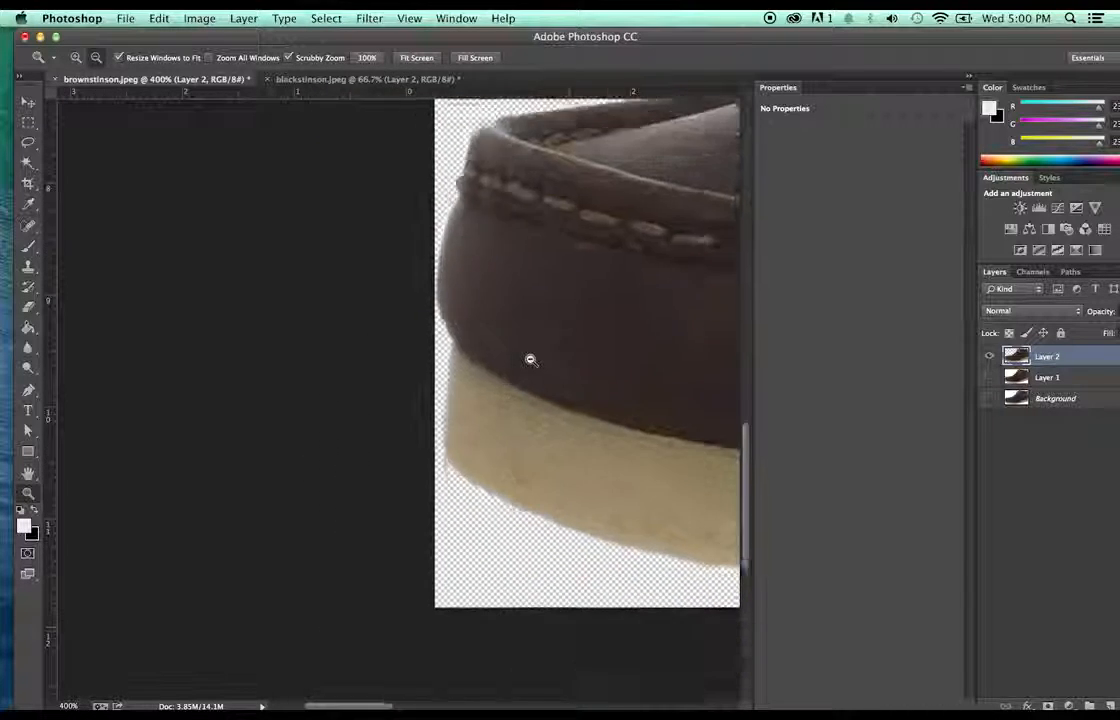
pyautogui.keyDown('alt'); pyautogui.click(530, 359); pyautogui.keyUp('alt')
pyautogui.moveTo(388, 705); pyautogui.dragTo(575, 699)
pyautogui.scroll(5, 605, 610)
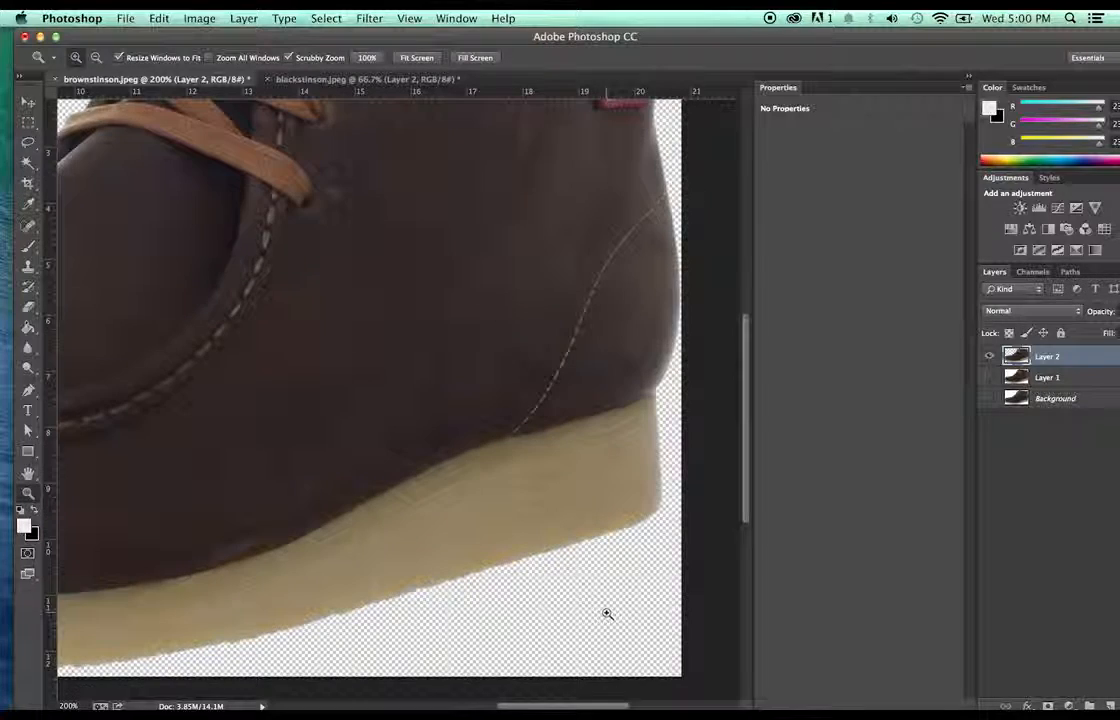
pyautogui.moveTo(595, 706); pyautogui.dragTo(522, 706)
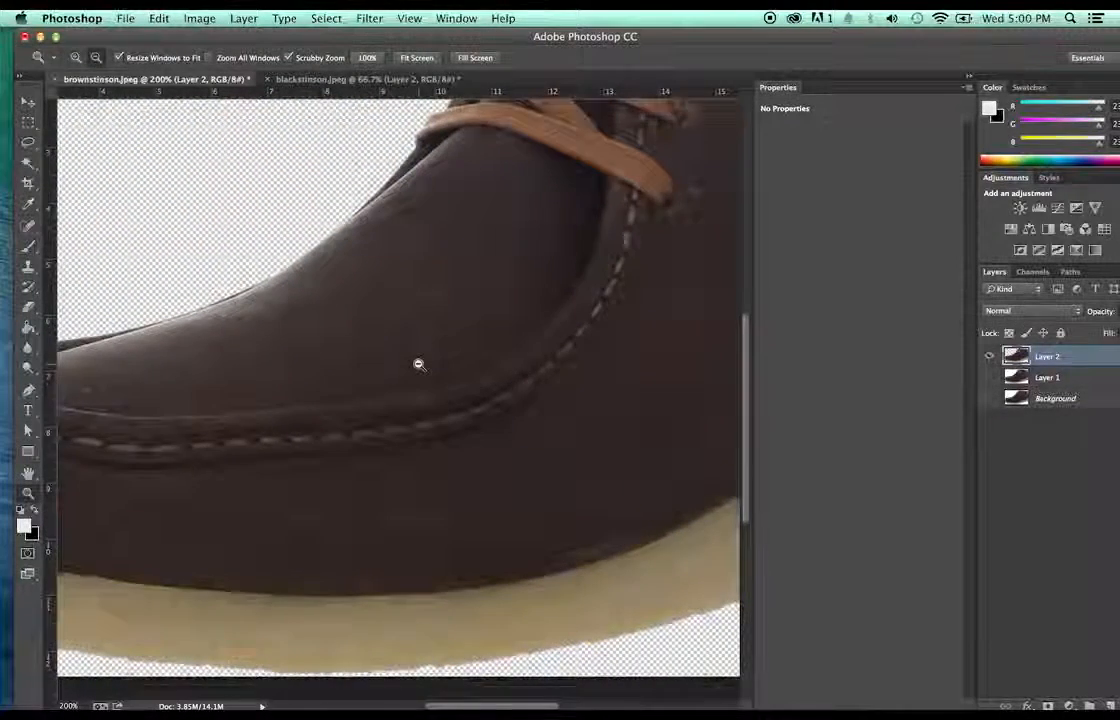
pyautogui.keyDown('alt'); pyautogui.click(419, 364); pyautogui.keyUp('alt')
pyautogui.keyDown('alt'); pyautogui.click(420, 365); pyautogui.keyUp('alt')
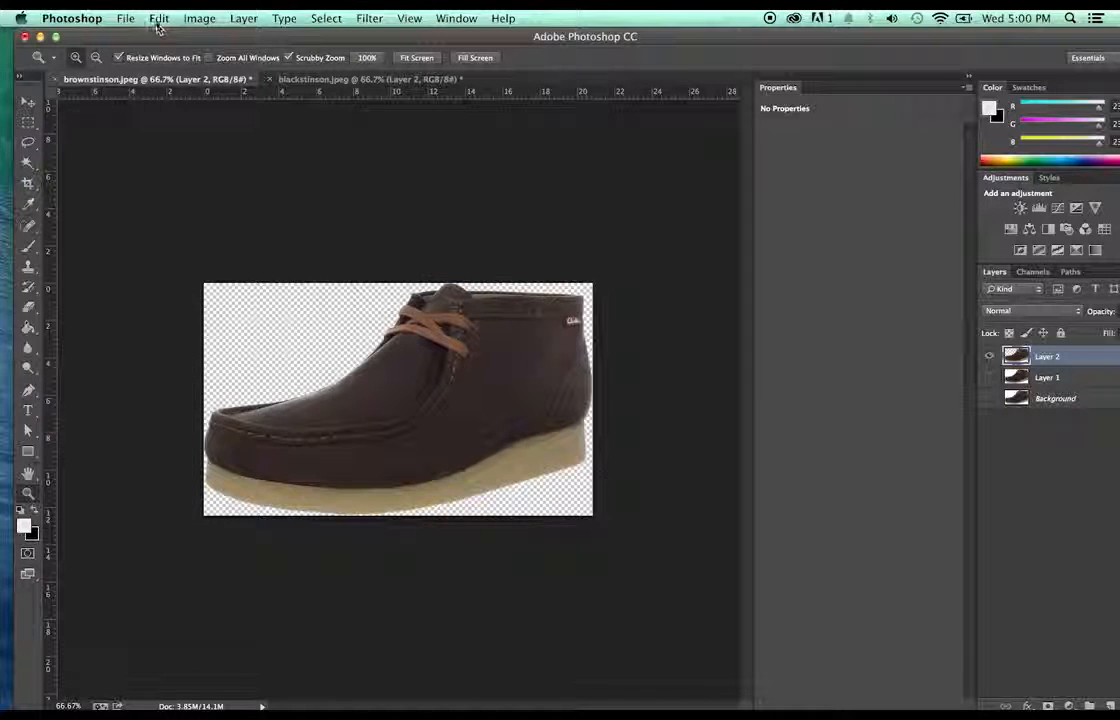
# - Save the brown shoe as brownstinson.png, accepting the default PNG options
pyautogui.click(126, 18)
pyautogui.click(160, 193)
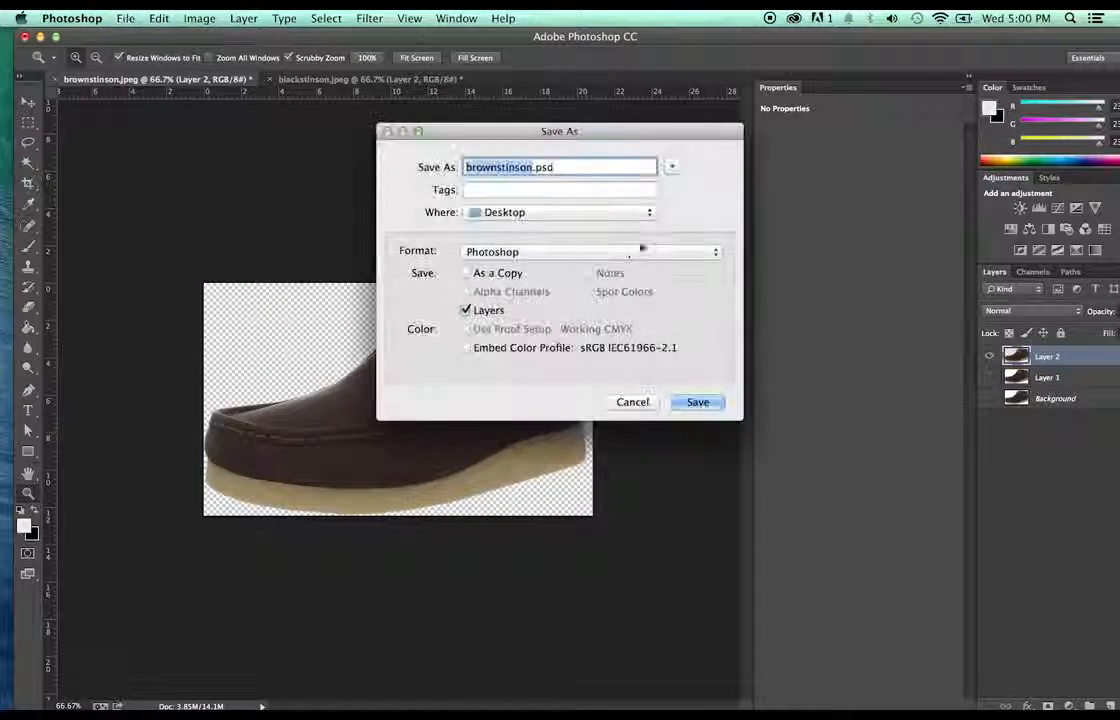
pyautogui.click(650, 251)
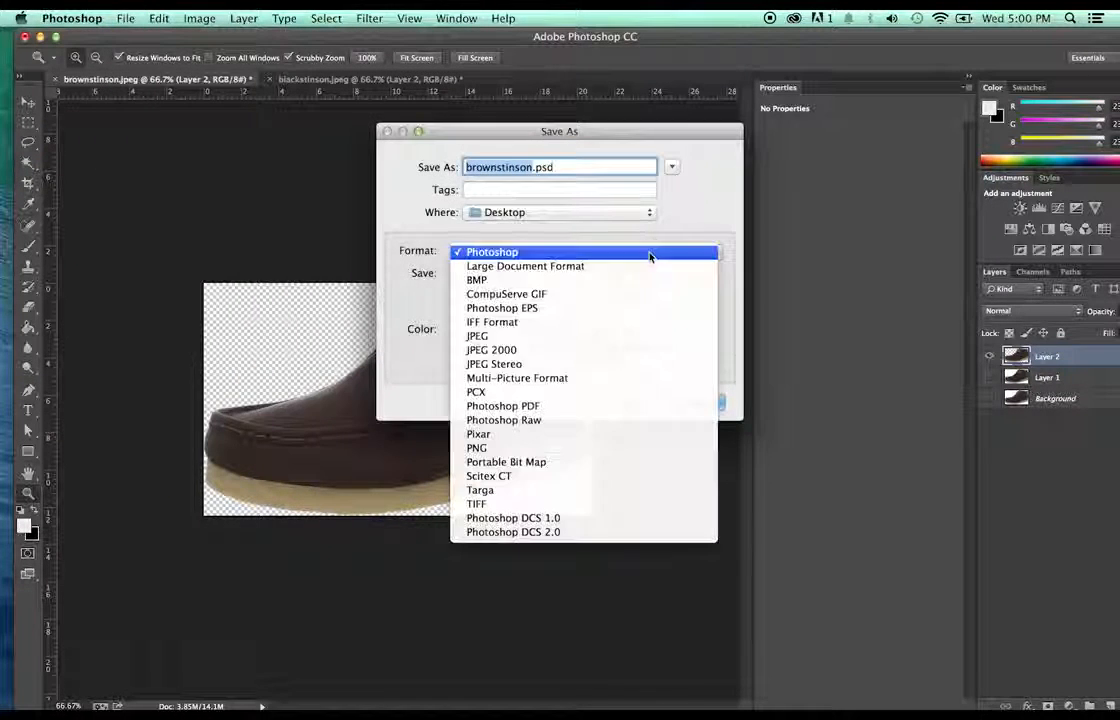
pyautogui.click(581, 448)
pyautogui.press('Return')
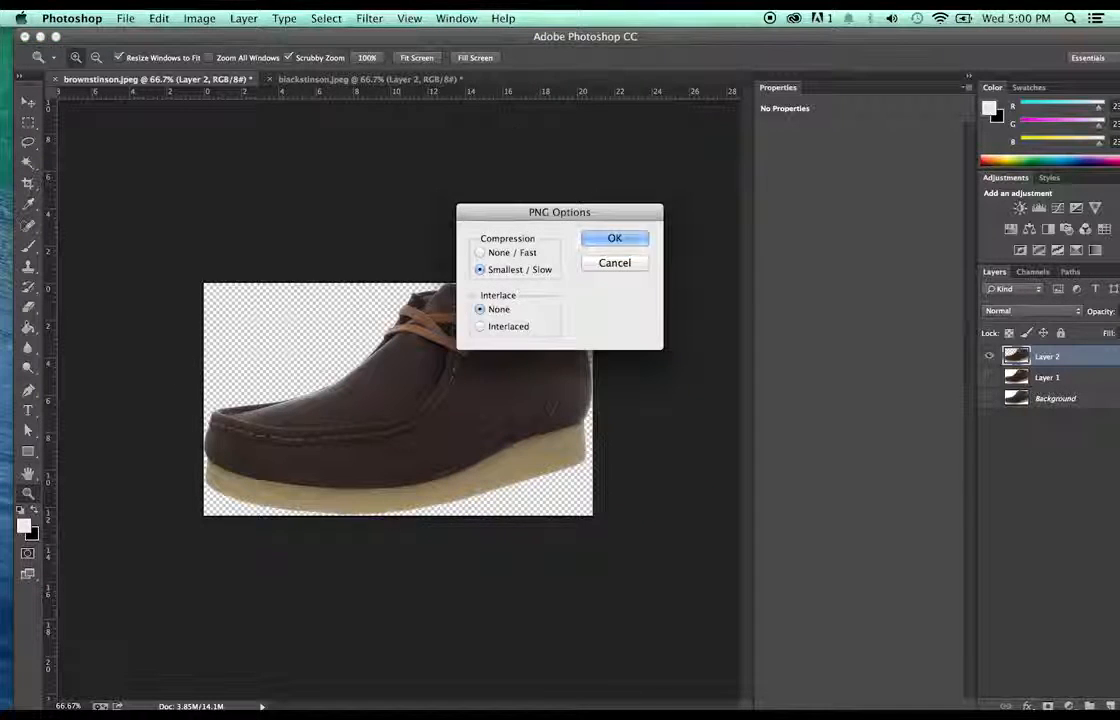
pyautogui.press('Return')
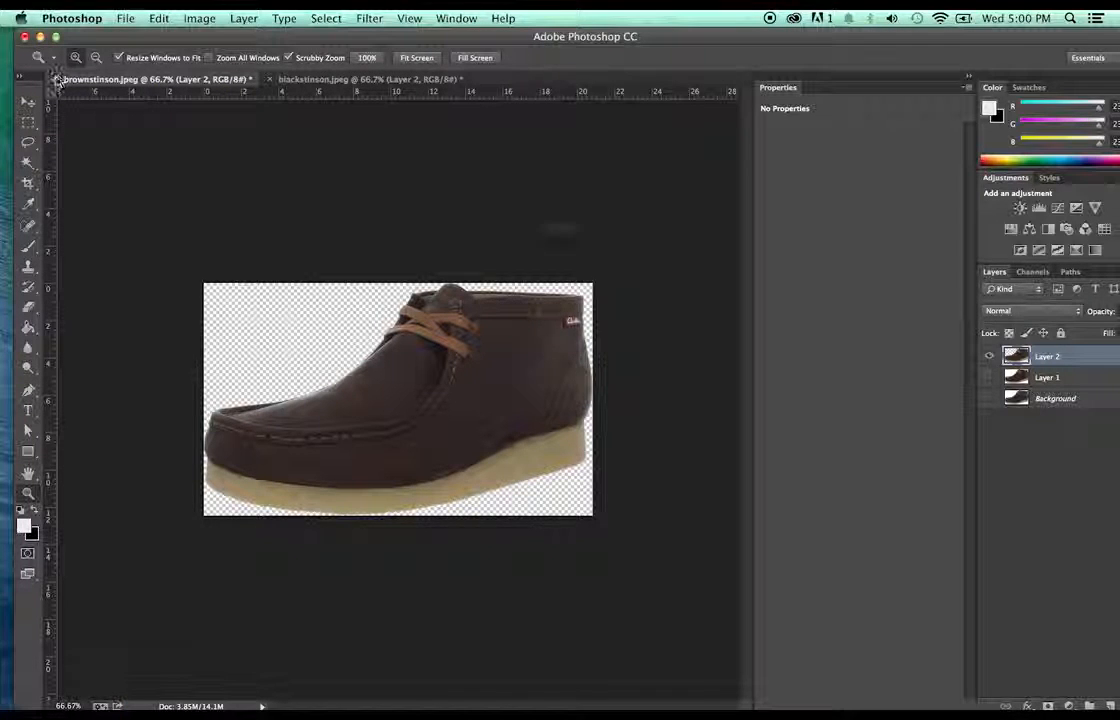
# - Close the brownstinson and blackstinson documents without saving changes
pyautogui.click(57, 79)
pyautogui.click(495, 262)
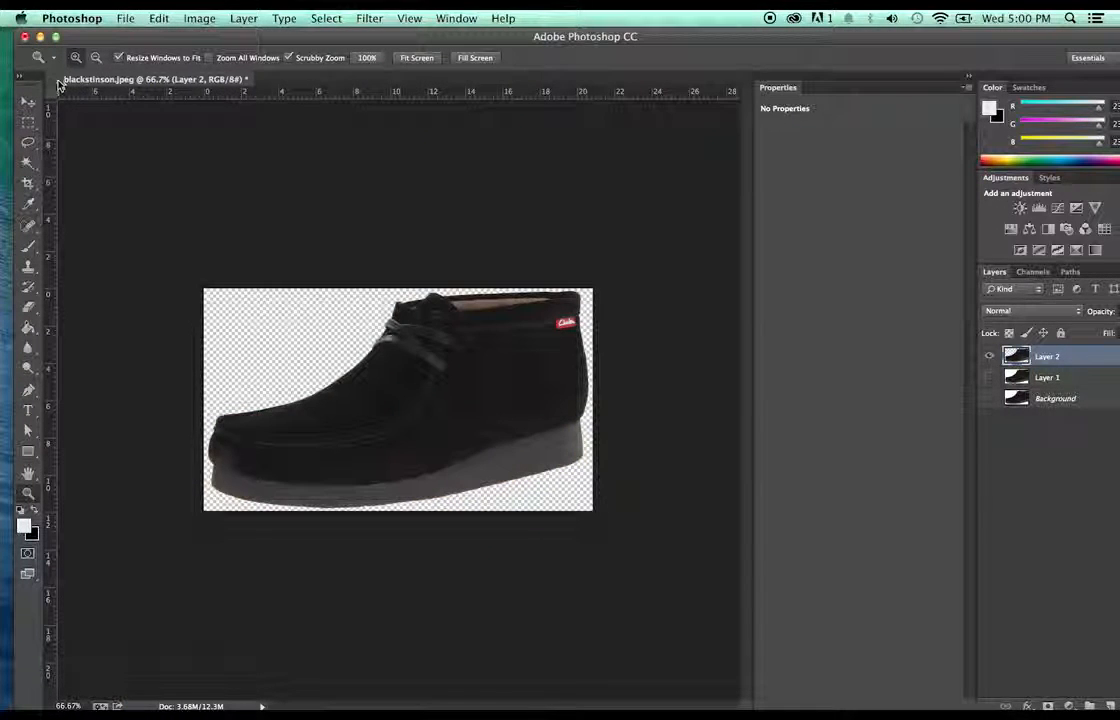
pyautogui.click(58, 81)
pyautogui.click(512, 264)
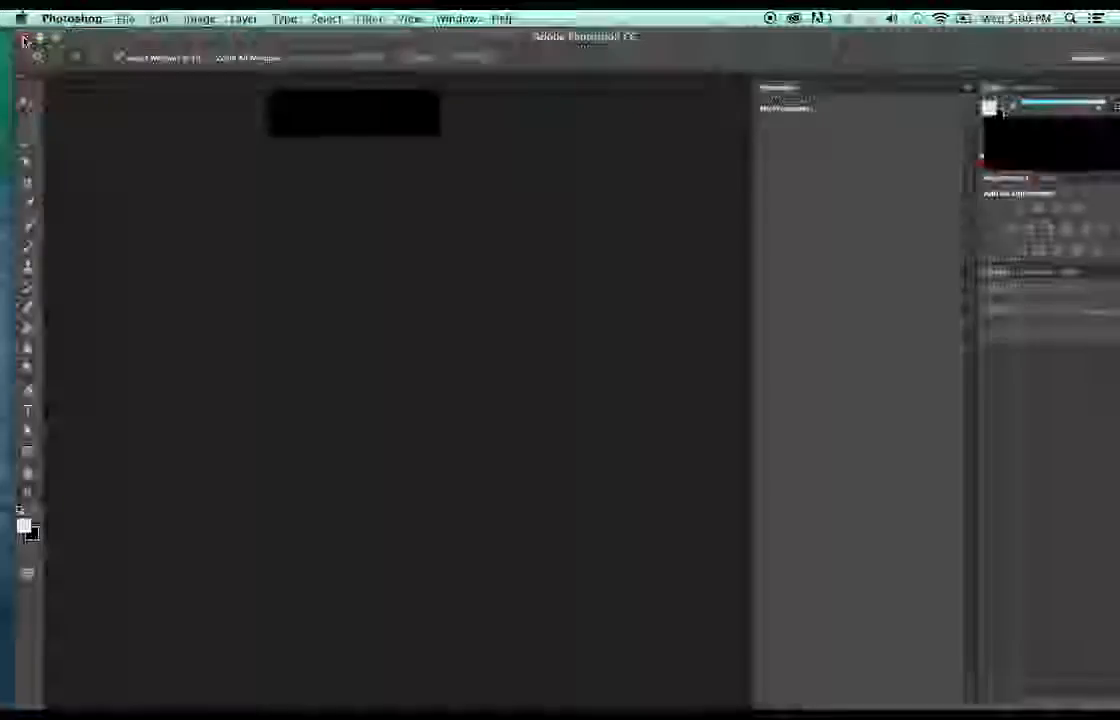
# - Move the two original shoe JPEGs to the Trash and empty it
pyautogui.click(24, 39)
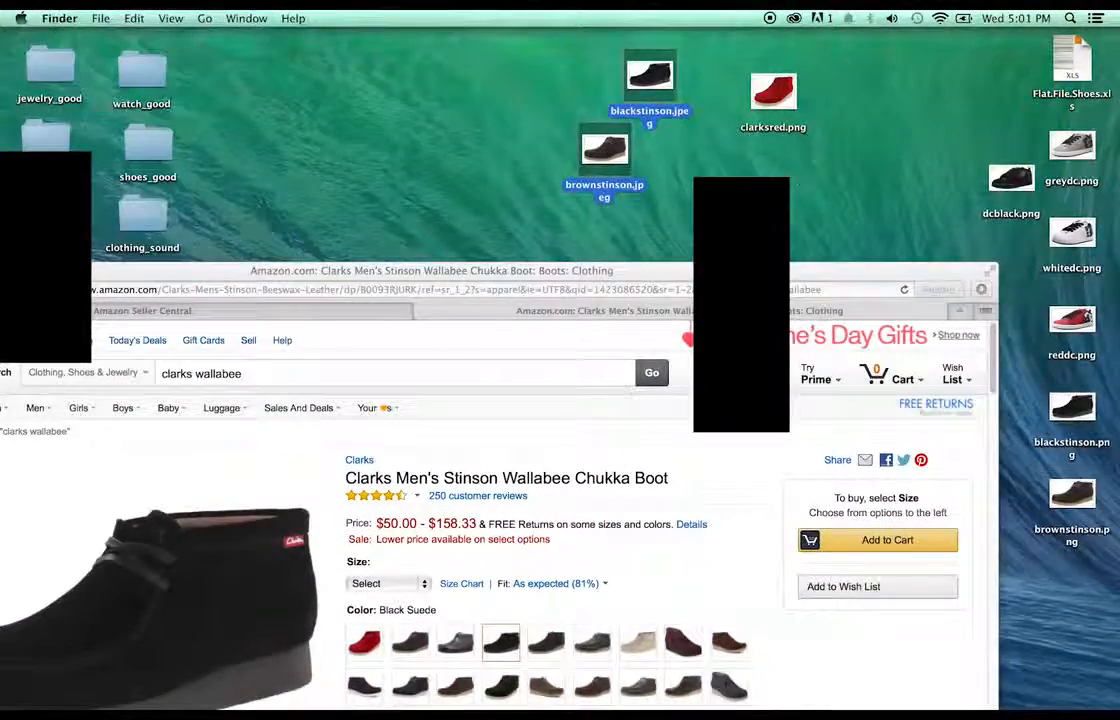
pyautogui.moveTo(635, 76); pyautogui.dragTo(593, 141)
pyautogui.click(691, 120)
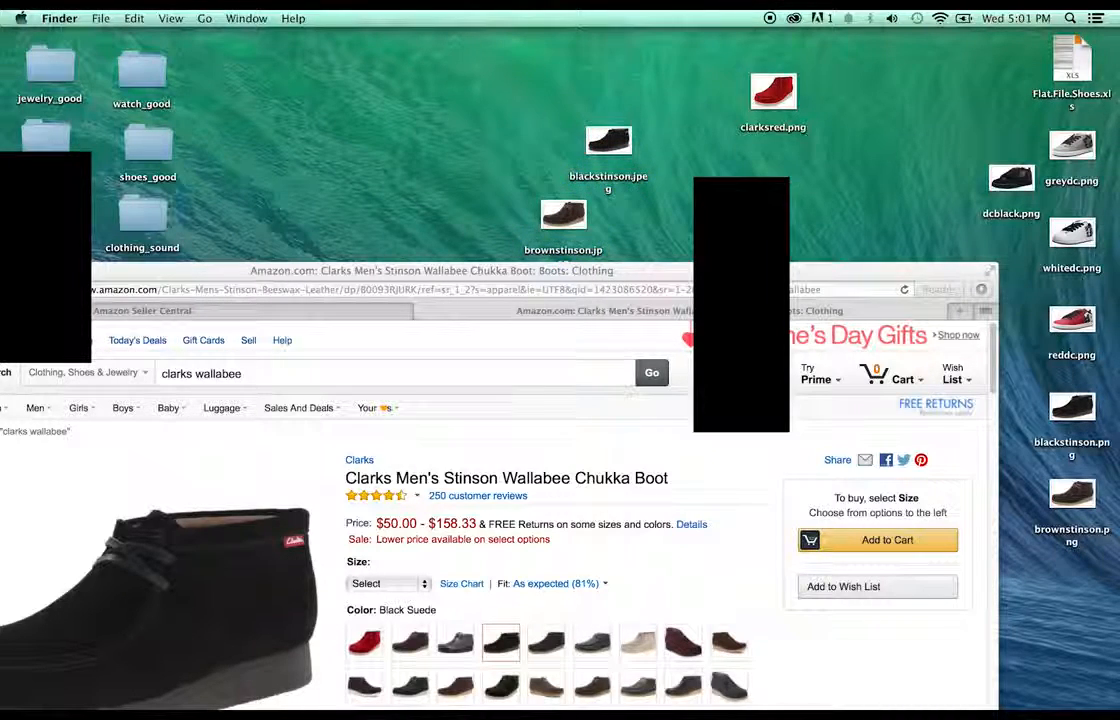
pyautogui.moveTo(700, 121); pyautogui.dragTo(535, 222)
pyautogui.moveTo(617, 133)
pyautogui.mouseDown()
pyautogui.moveTo(815, 583)
pyautogui.moveTo(990, 702)
pyautogui.moveTo(1064, 690)
pyautogui.mouseUp()
pyautogui.click(1064, 688)
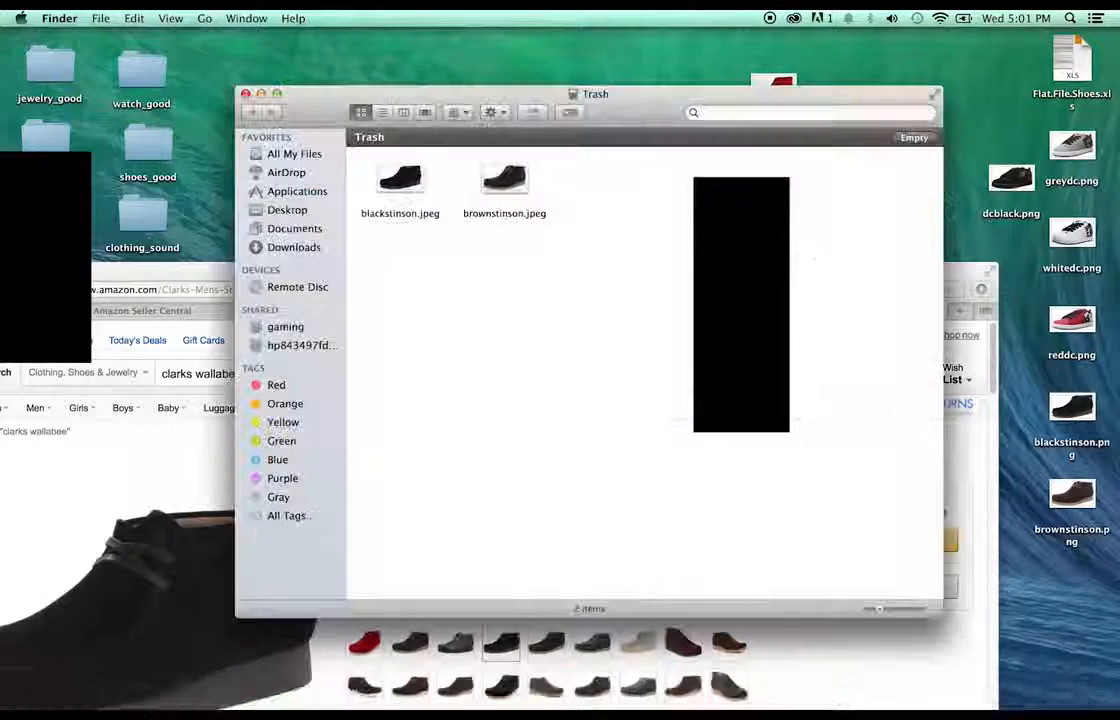
pyautogui.click(928, 139)
pyautogui.click(645, 265)
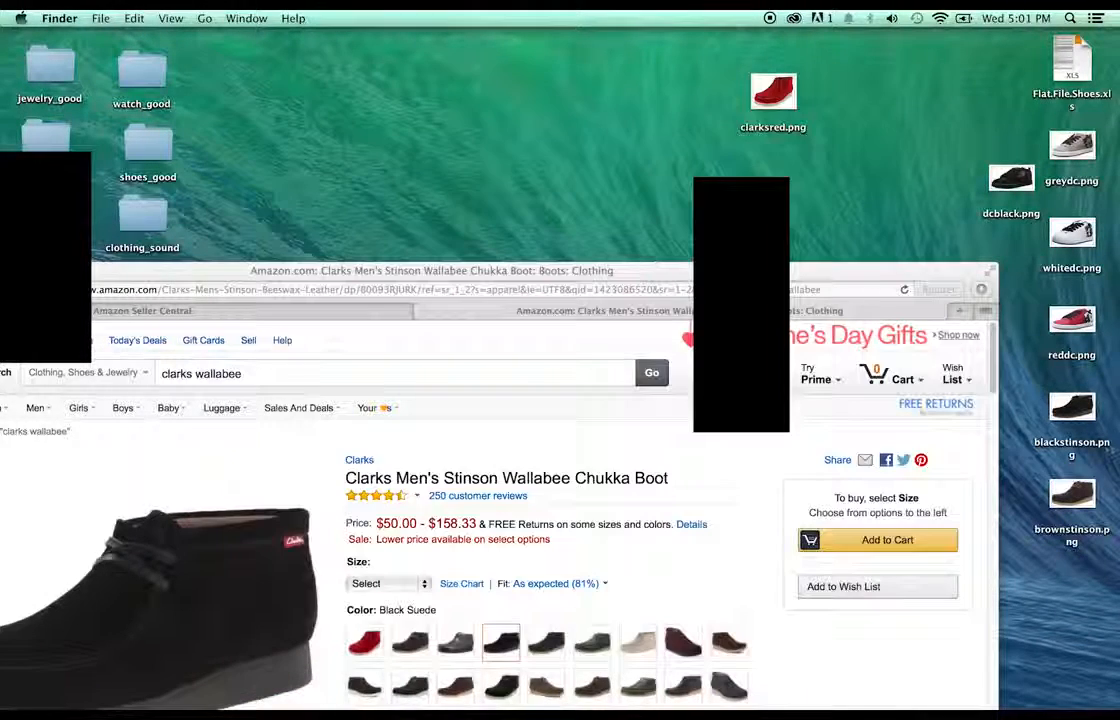
# - Reposition clarksred.png on the desktop and open Flat.File.Shoes.xls
pyautogui.moveTo(1033, 412); pyautogui.dragTo(676, 180)
pyautogui.moveTo(762, 95); pyautogui.dragTo(530, 108)
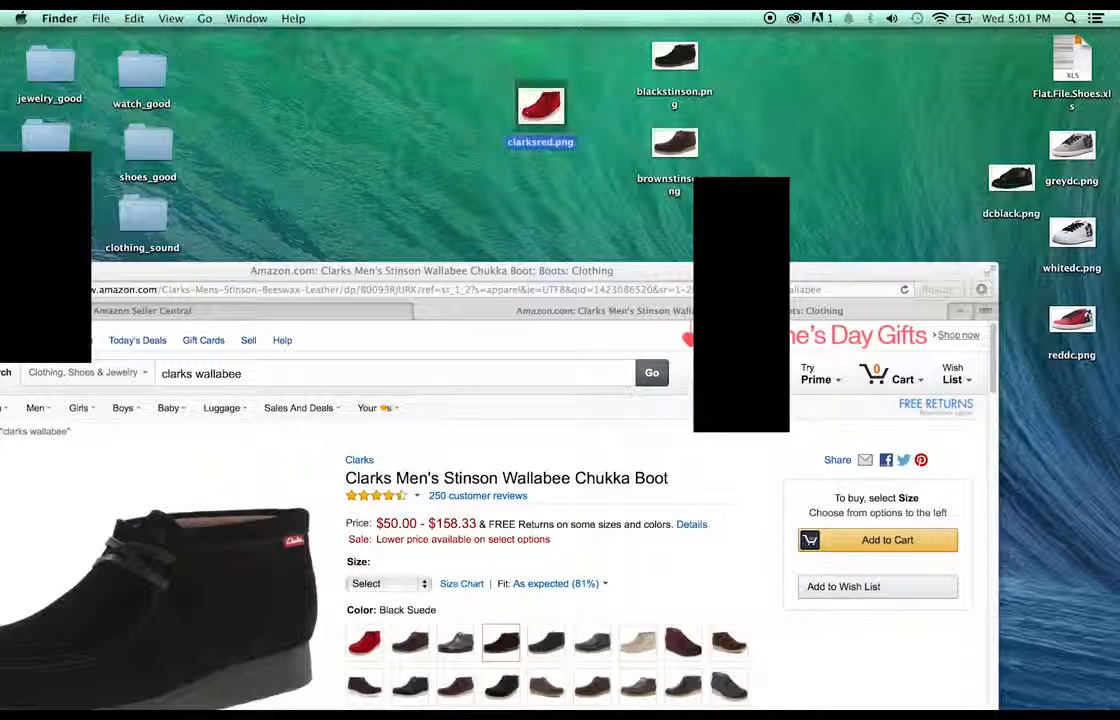
pyautogui.click(921, 96)
pyautogui.doubleClick(1072, 58)
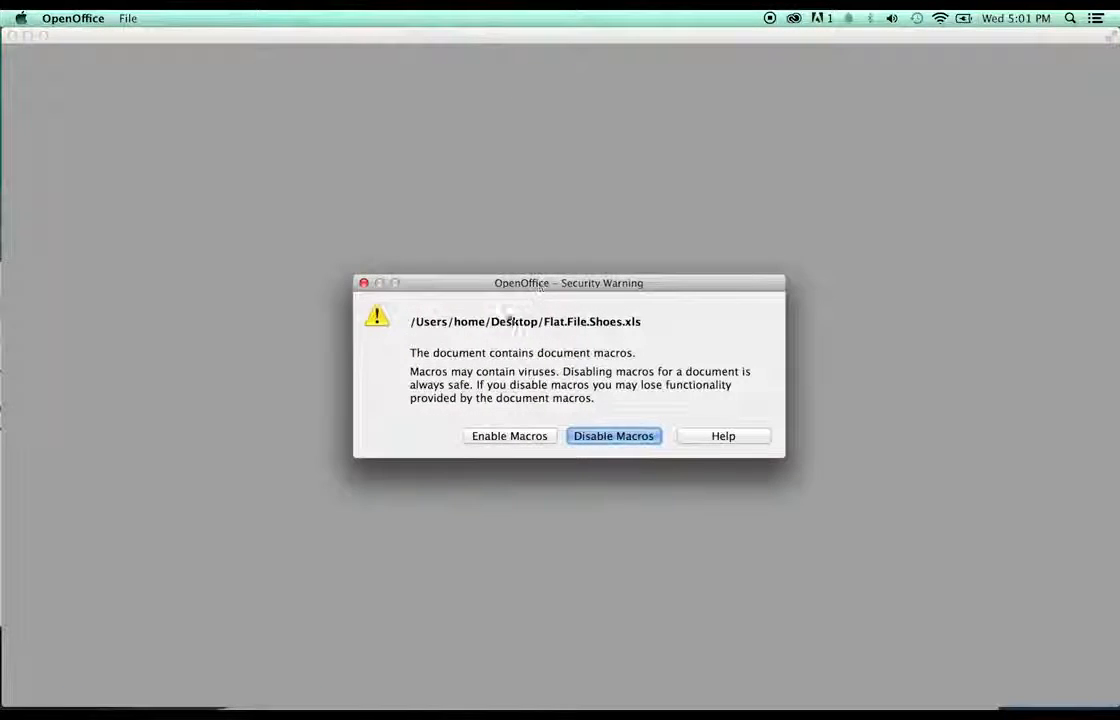
# - Enable macros for Flat.File.Shoes.xls and scroll down the Instructions sheet
pyautogui.click(538, 436)
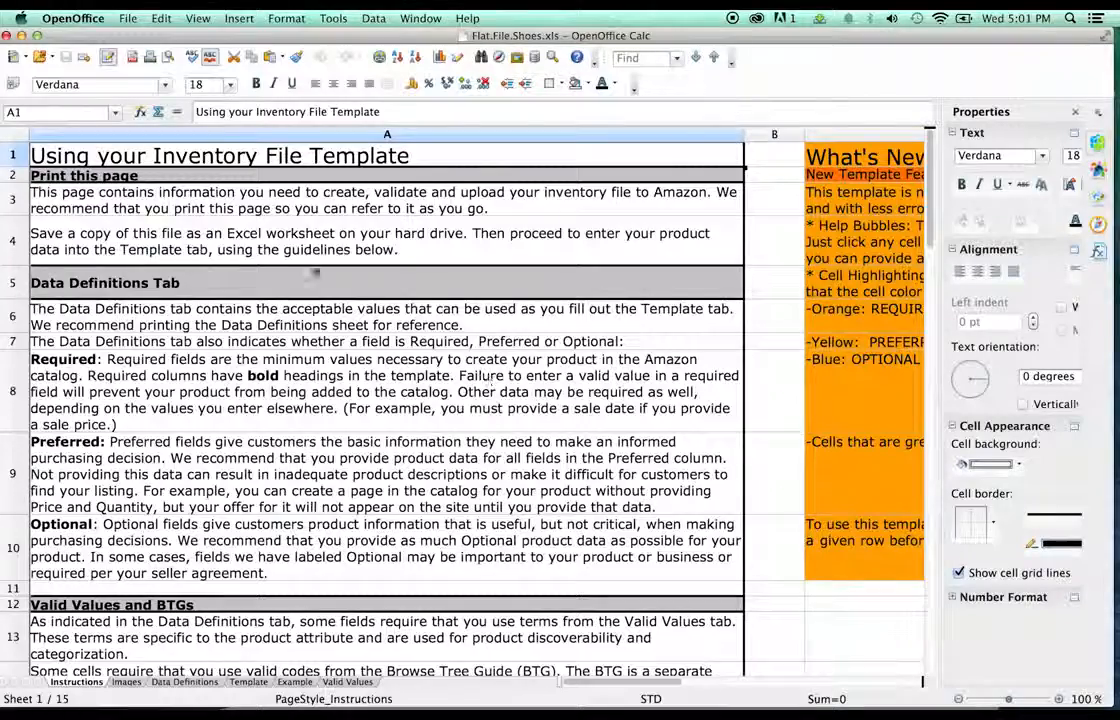
pyautogui.scroll(-15, 427, 311)
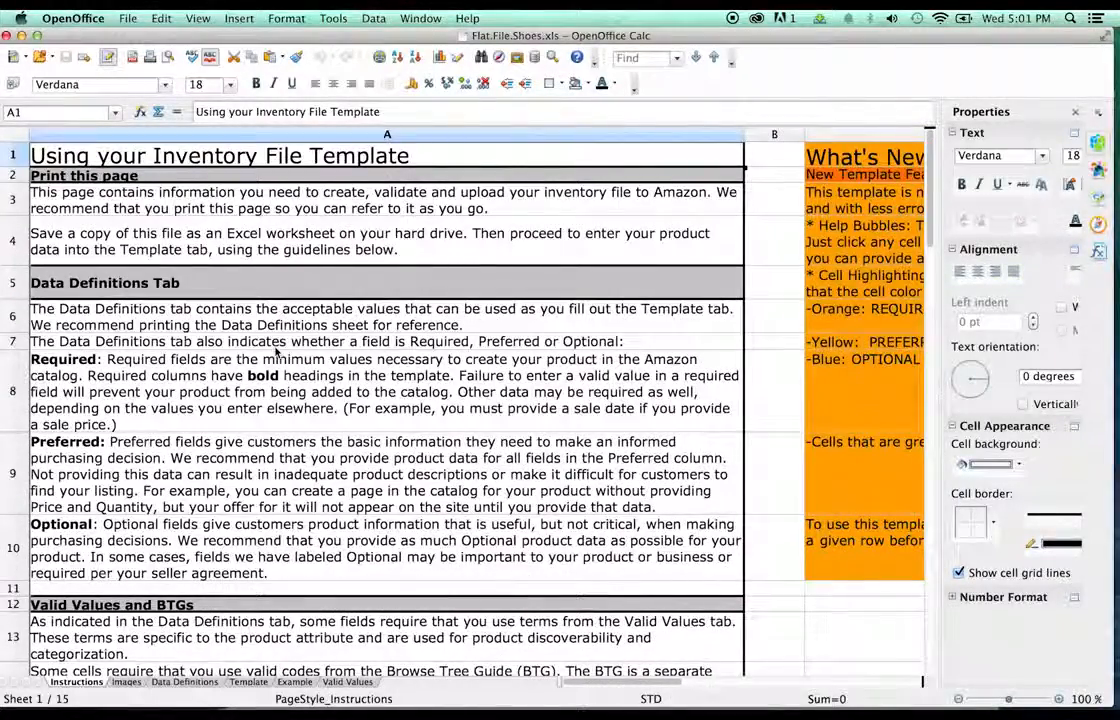
# - Switch to the Example sheet and select the note cell A1 and item_sku header A4
pyautogui.click(255, 683)
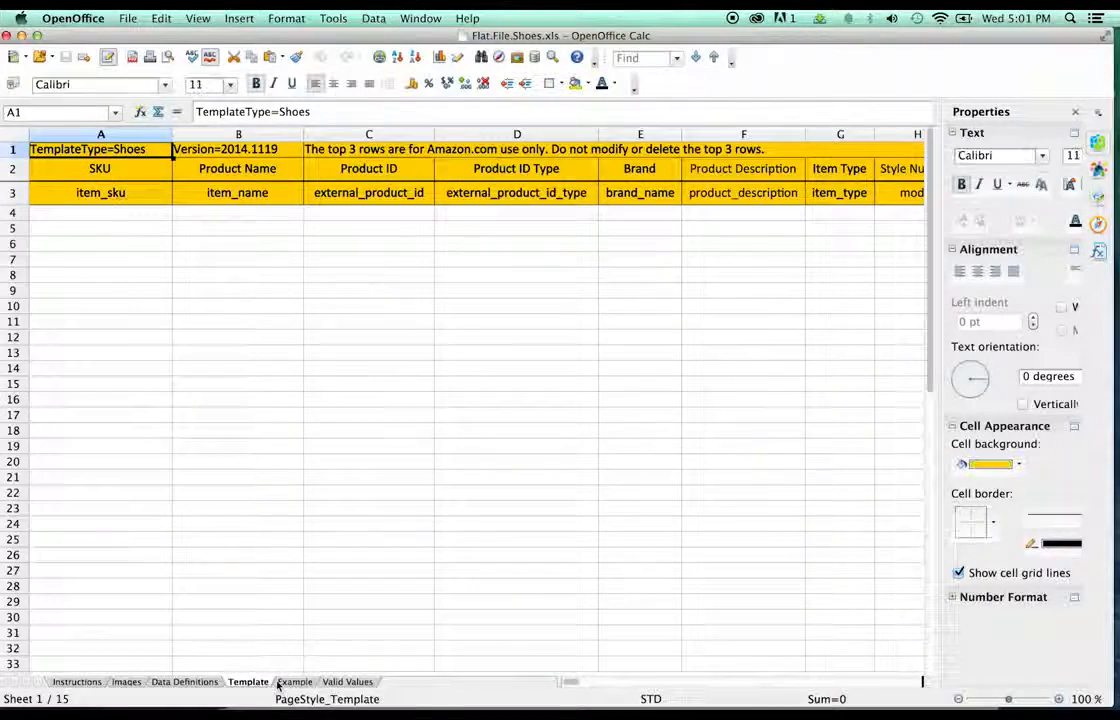
pyautogui.click(295, 681)
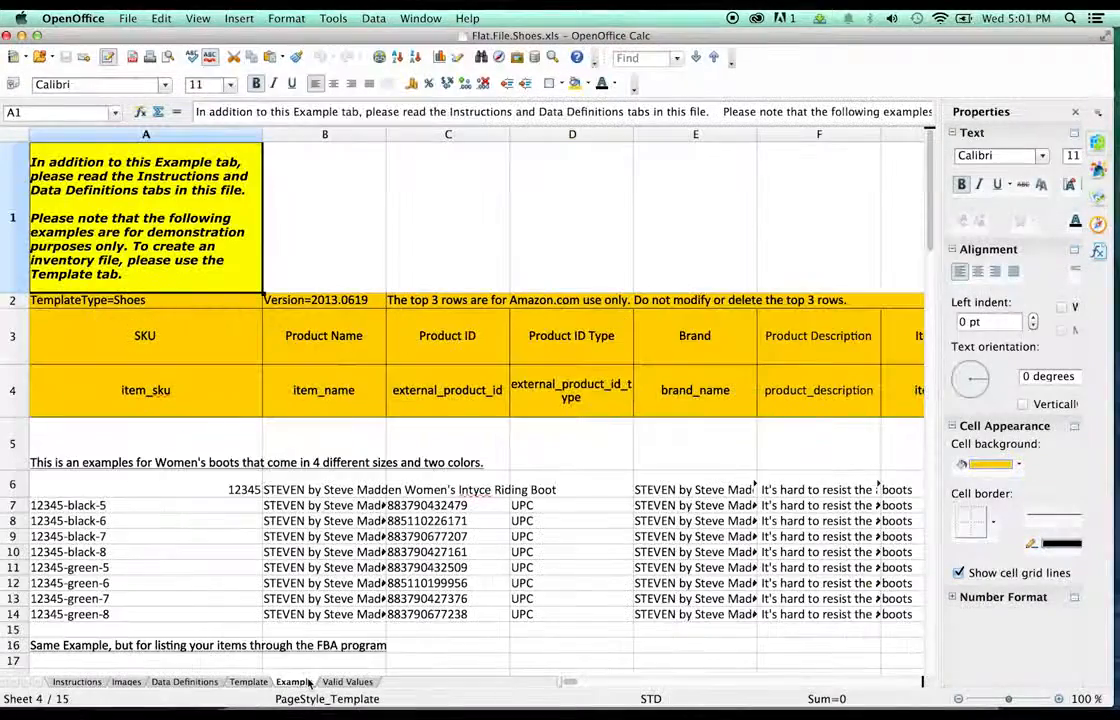
pyautogui.click(208, 318)
pyautogui.click(249, 270)
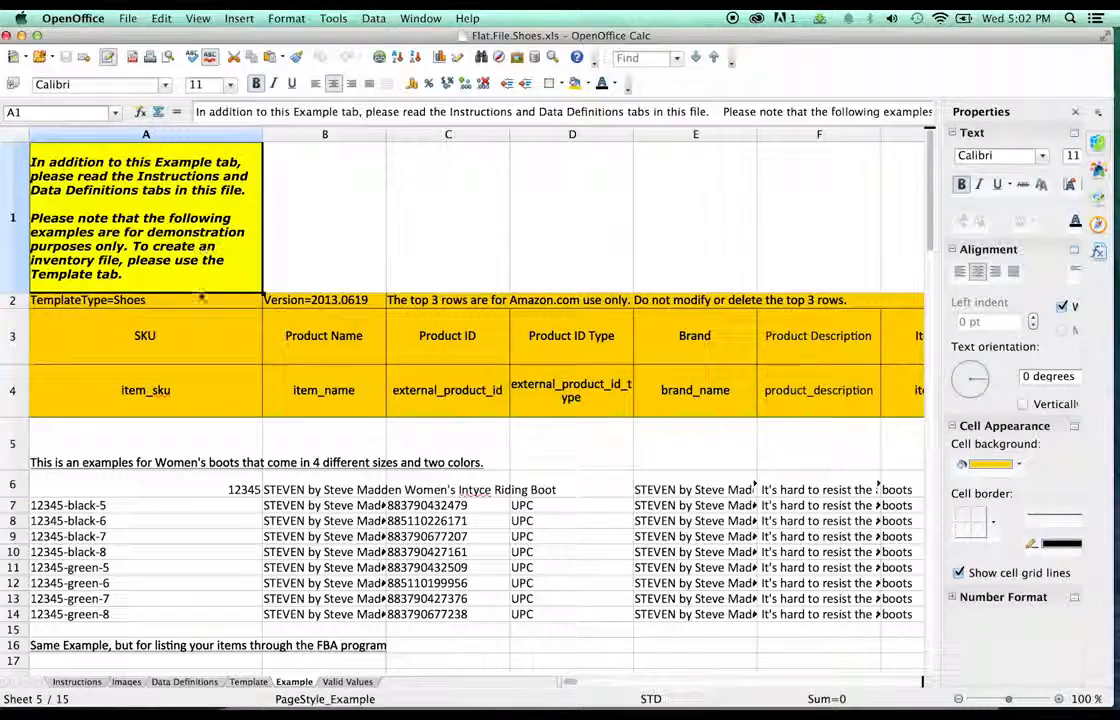
pyautogui.click(195, 317)
pyautogui.click(180, 390)
# - Scroll through the example boot, sunglasses, handbag and insole rows
pyautogui.scroll(-5, 300, 345)
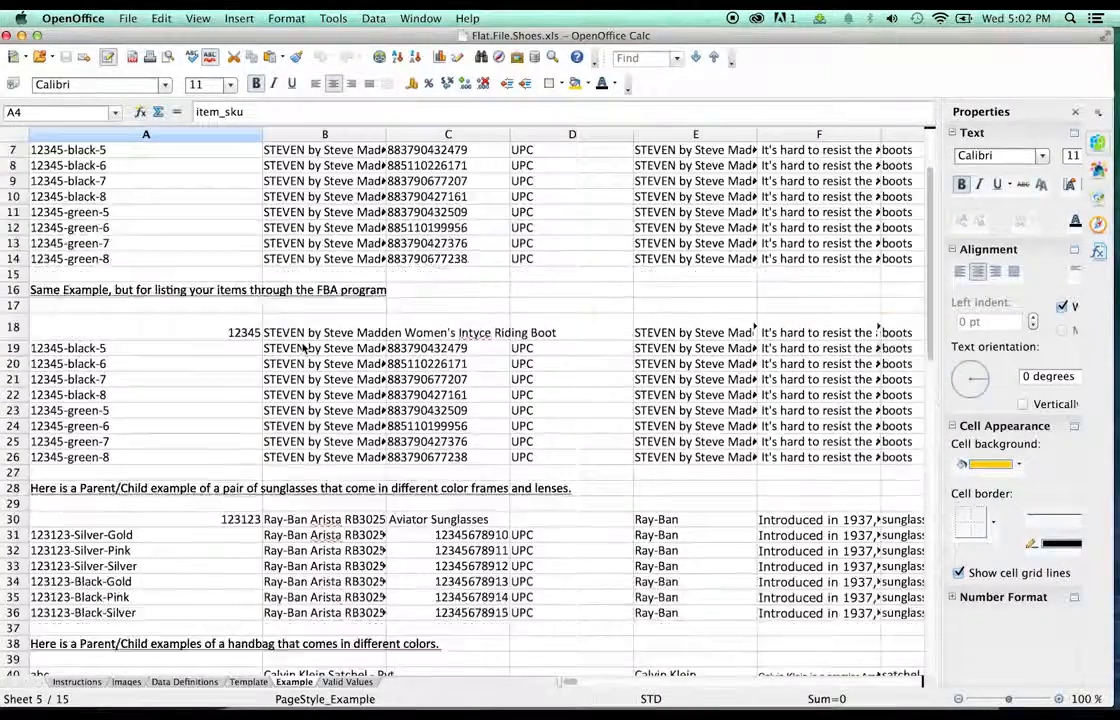
pyautogui.scroll(-7, 303, 347)
pyautogui.scroll(6, 303, 347)
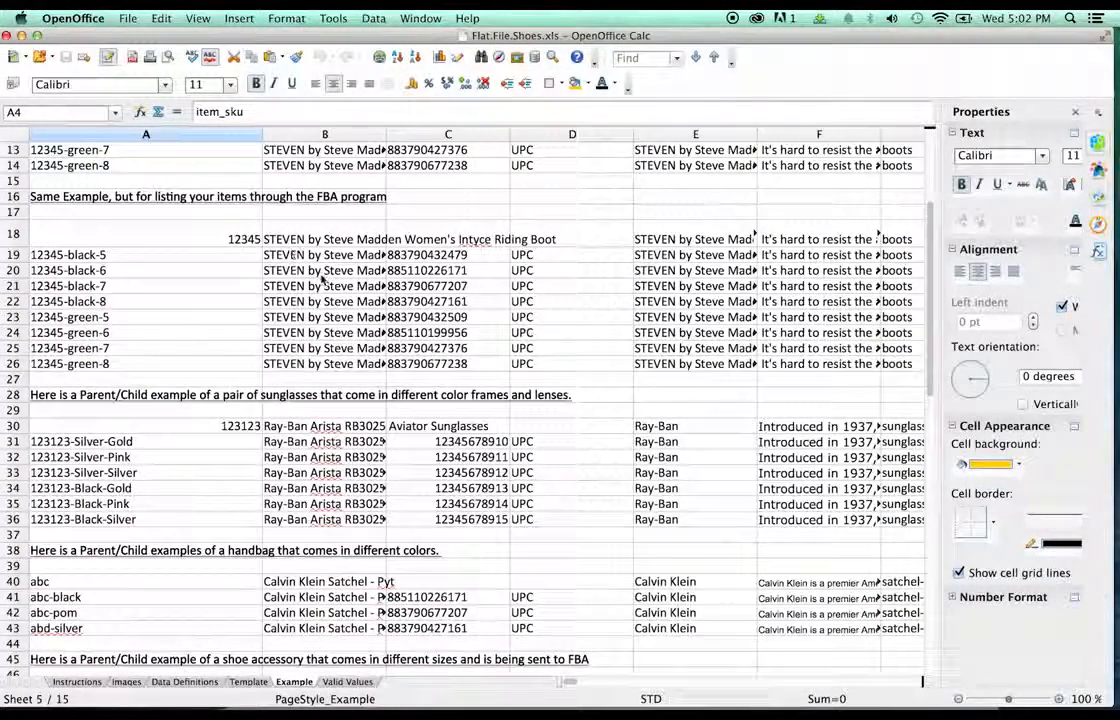
pyautogui.scroll(-1, 322, 280)
pyautogui.scroll(5, 318, 279)
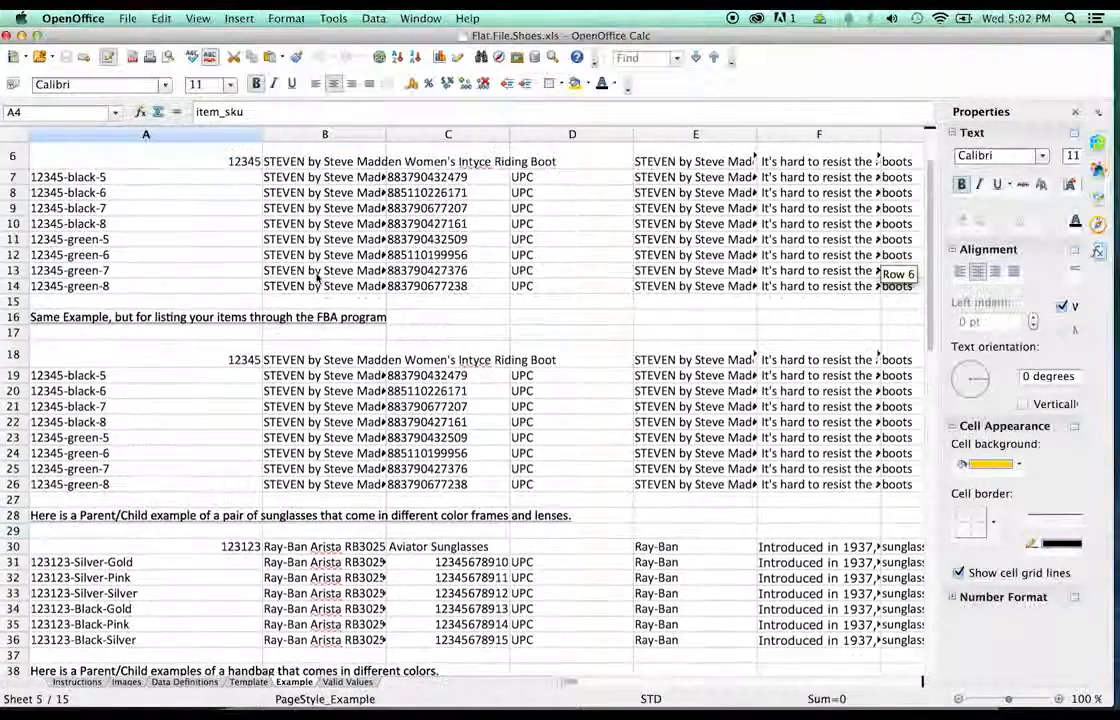
pyautogui.scroll(-7, 318, 280)
pyautogui.scroll(-2, 290, 345)
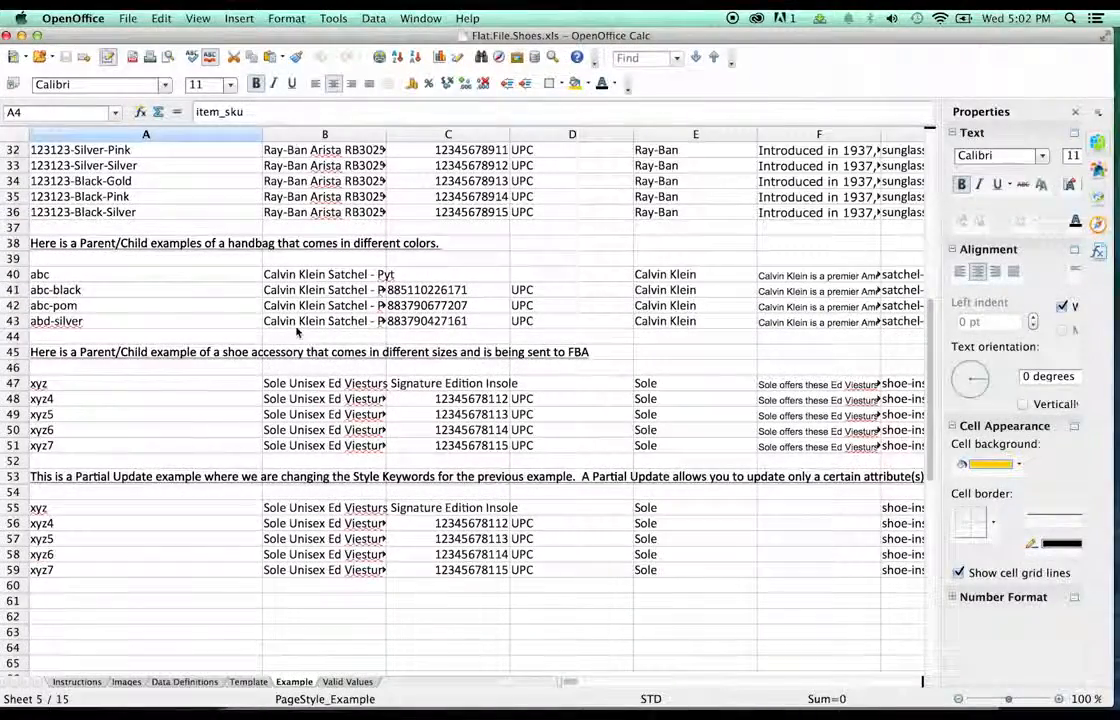
pyautogui.scroll(-2, 297, 333)
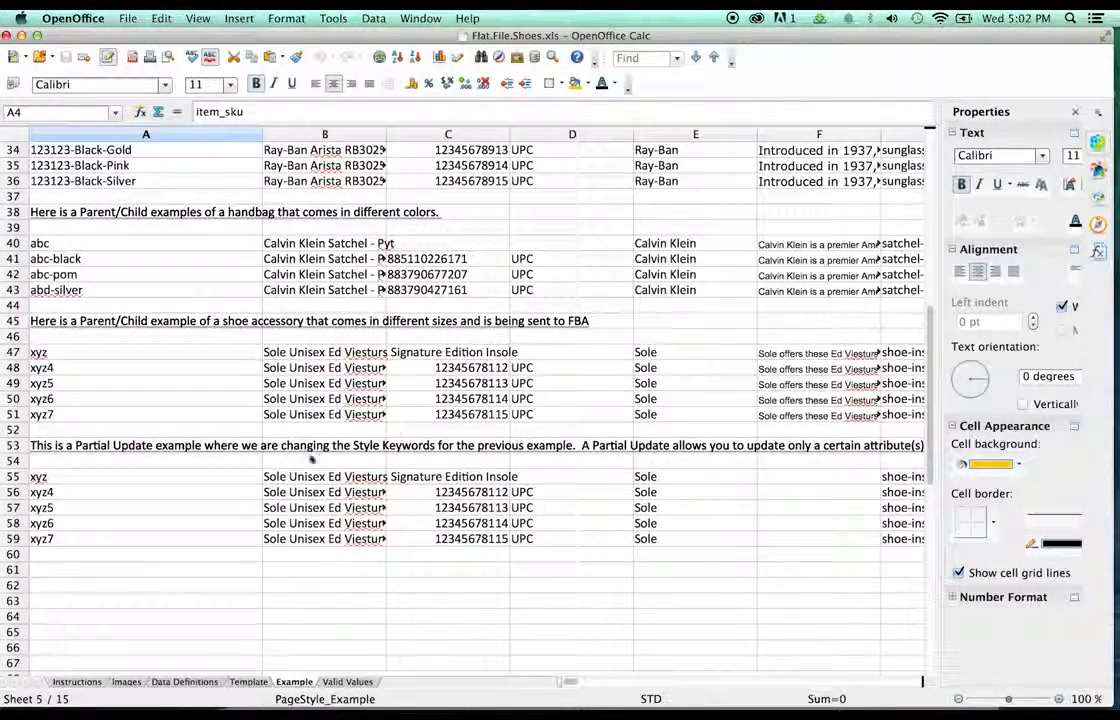
pyautogui.scroll(3, 418, 488)
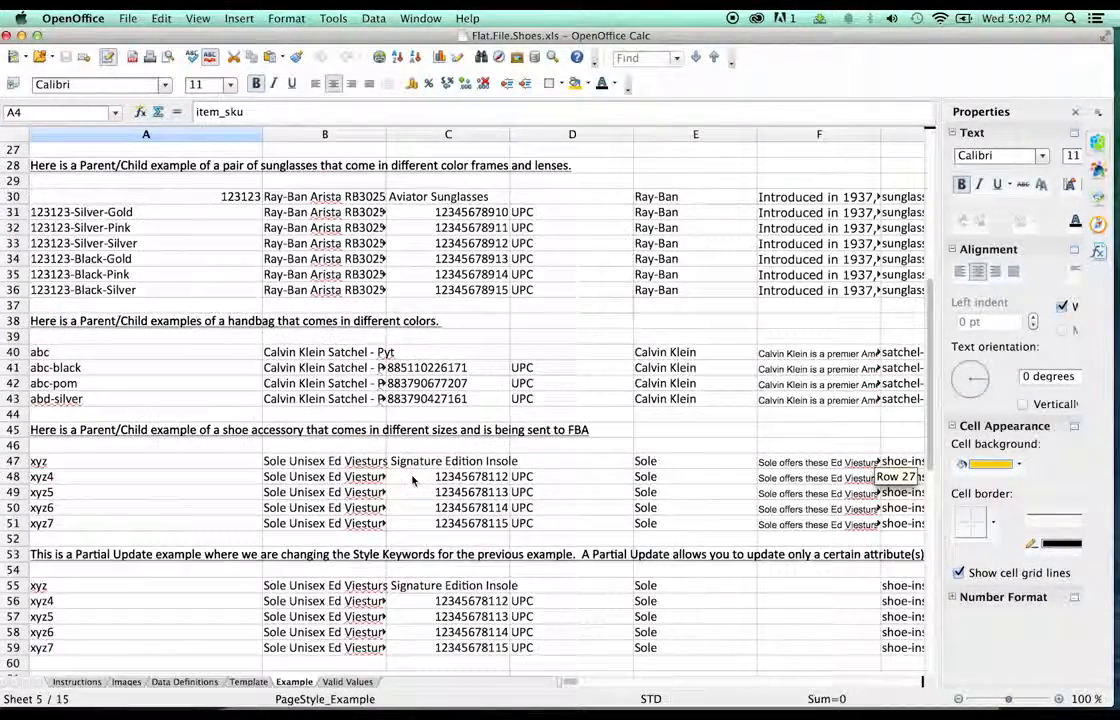
pyautogui.scroll(2, 410, 470)
pyautogui.scroll(4, 300, 400)
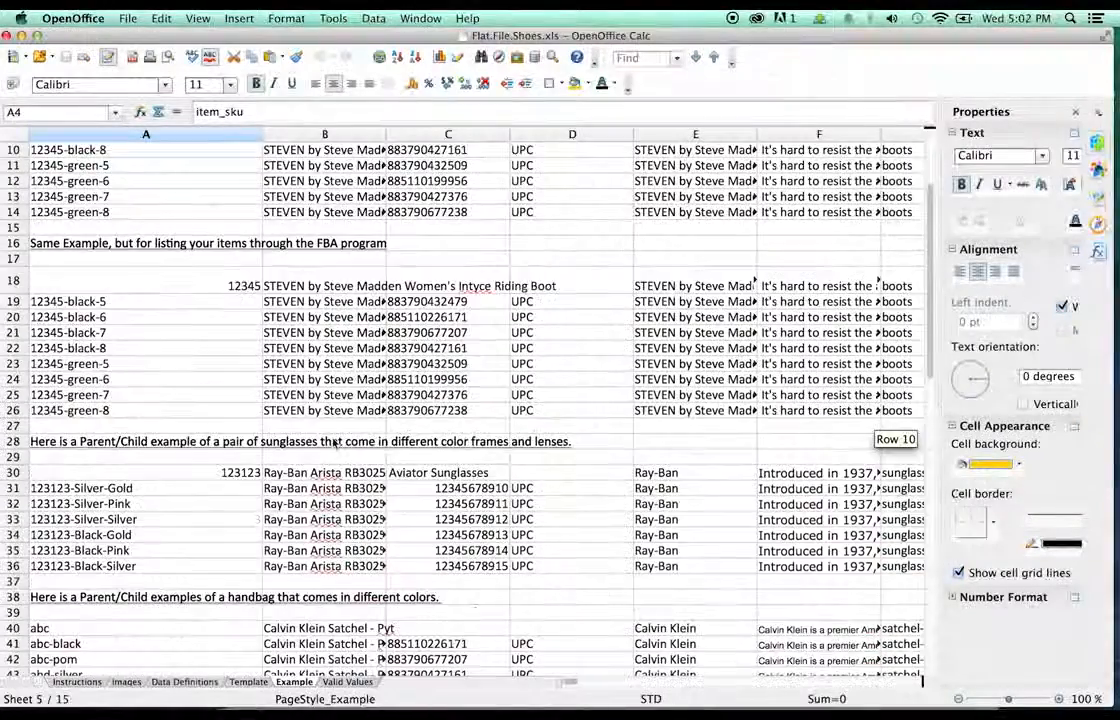
pyautogui.scroll(3, 333, 443)
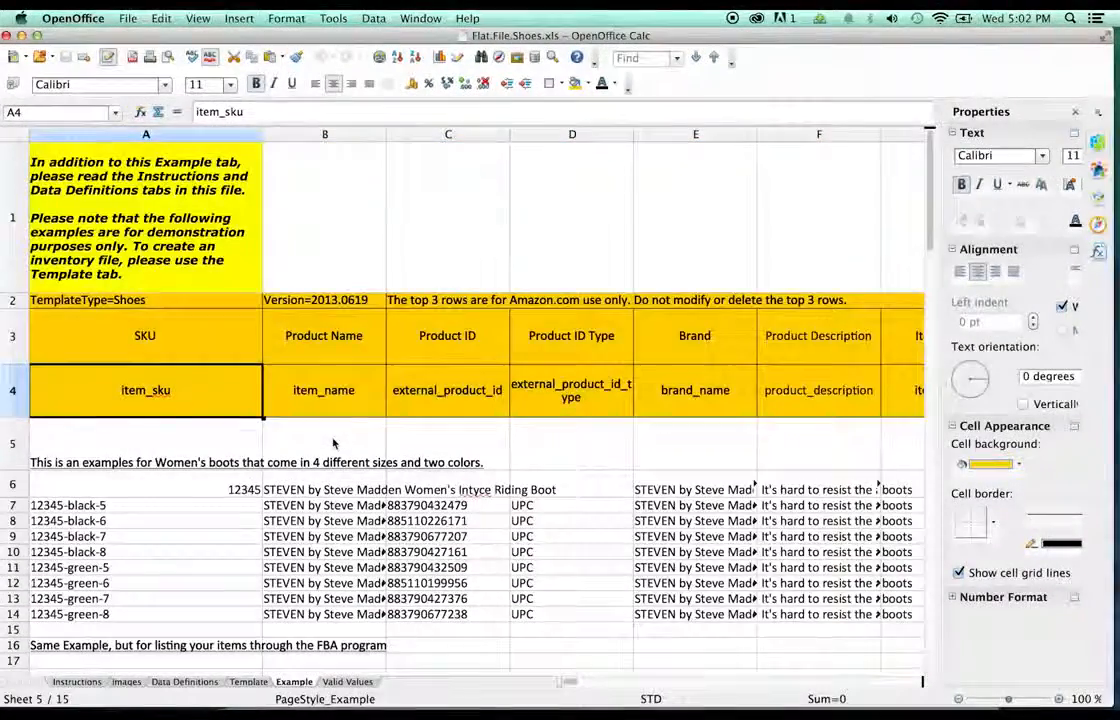
pyautogui.scroll(-2, 333, 443)
pyautogui.scroll(1, 72, 360)
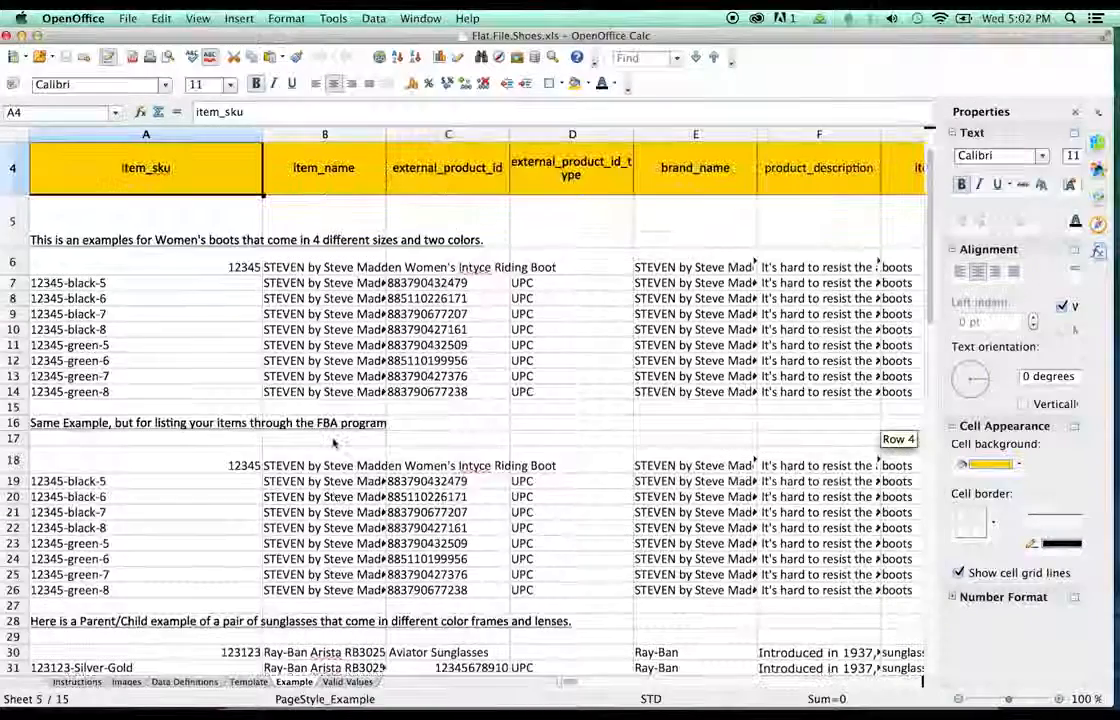
# - Copy the Example sheet's 12345 boot rows 6–20 through column DY, then go to the Template sheet
pyautogui.click(36, 262)
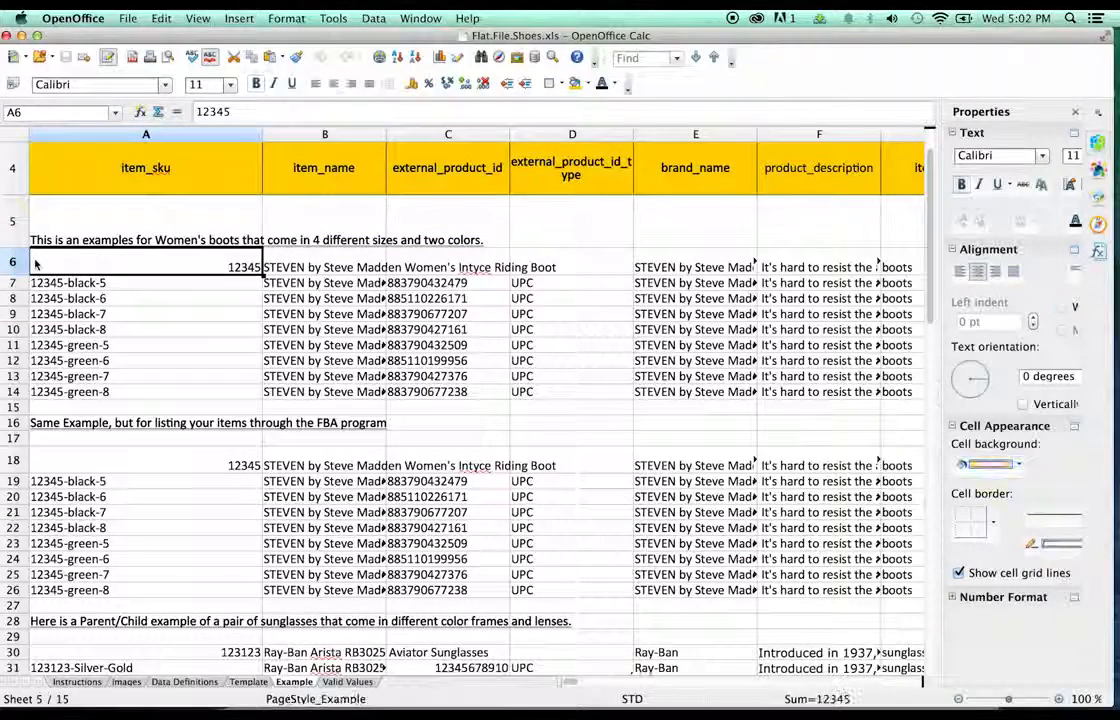
pyautogui.keyDown('shift'); pyautogui.click(70, 518); pyautogui.keyUp('shift')
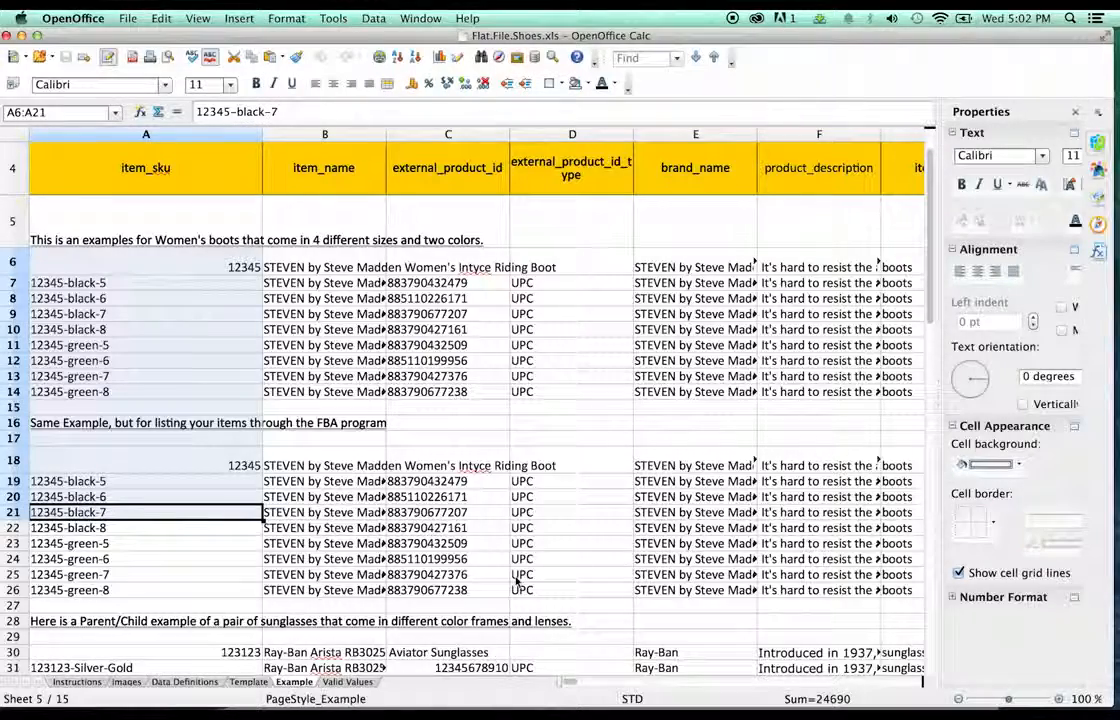
pyautogui.moveTo(572, 682); pyautogui.dragTo(876, 686)
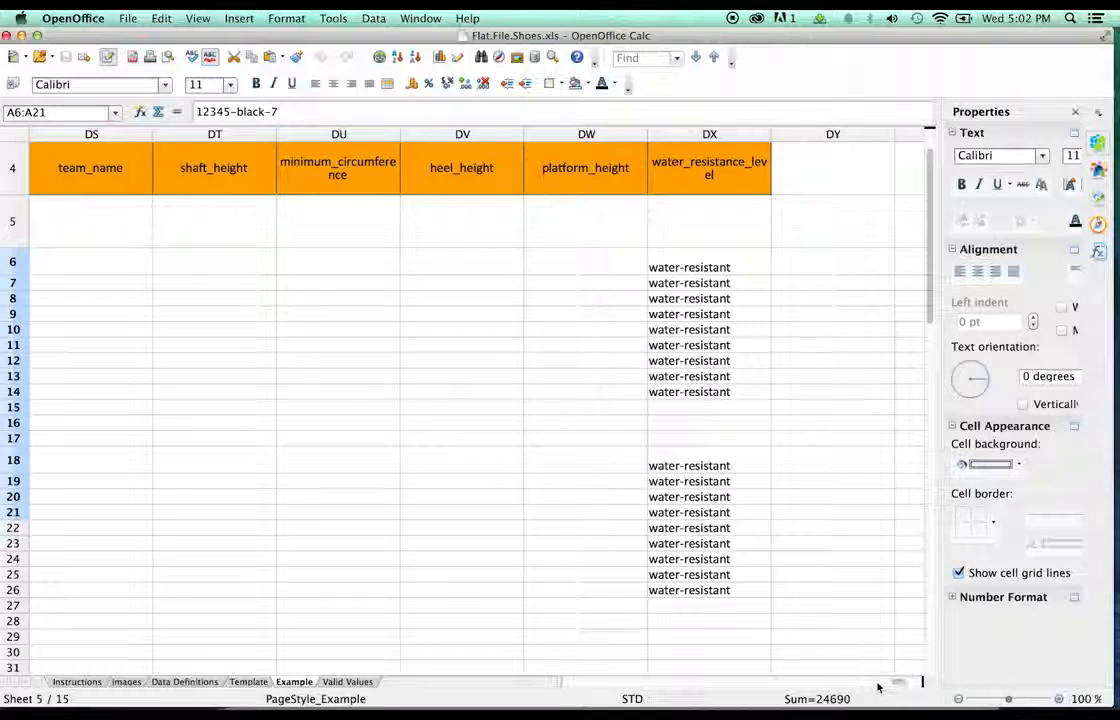
pyautogui.keyDown('shift'); pyautogui.click(835, 500); pyautogui.keyUp('shift')
pyautogui.press('super+c')
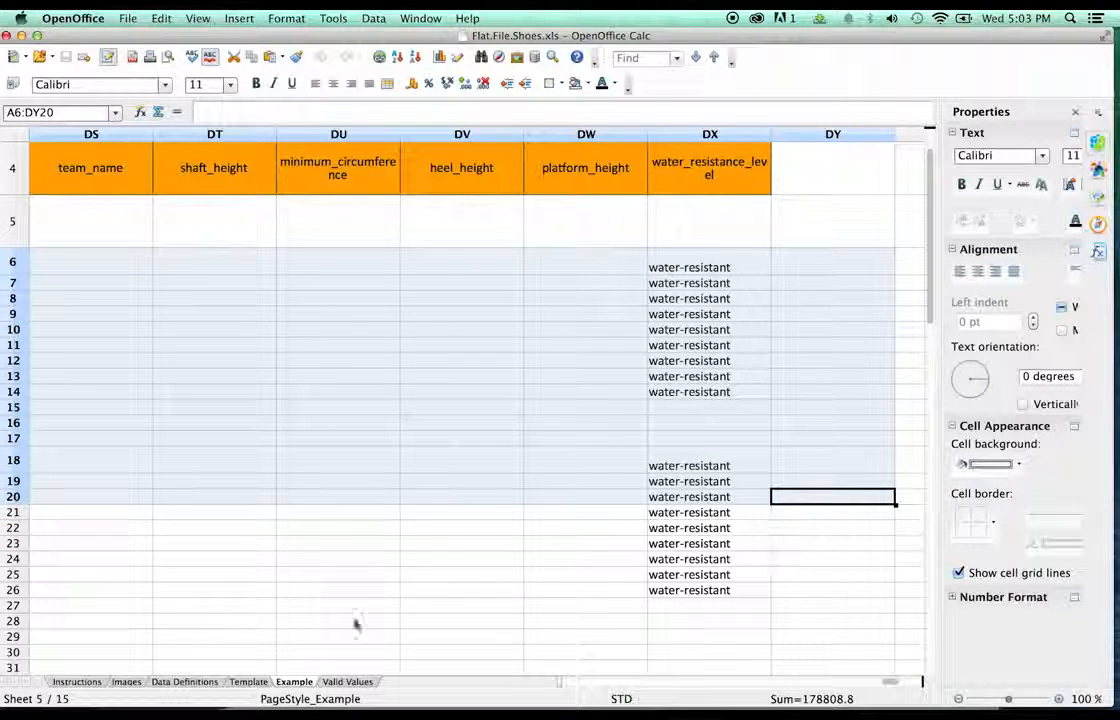
pyautogui.click(248, 682)
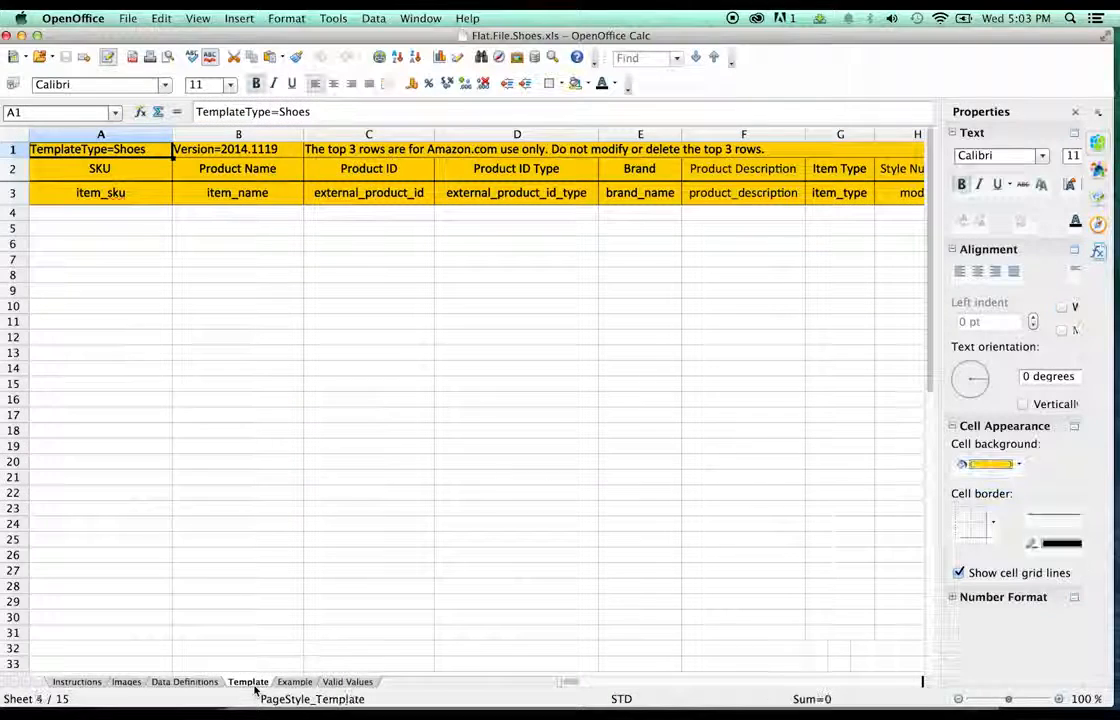
# - Paste the copied boot rows into the Template sheet starting at A4
pyautogui.click(90, 214)
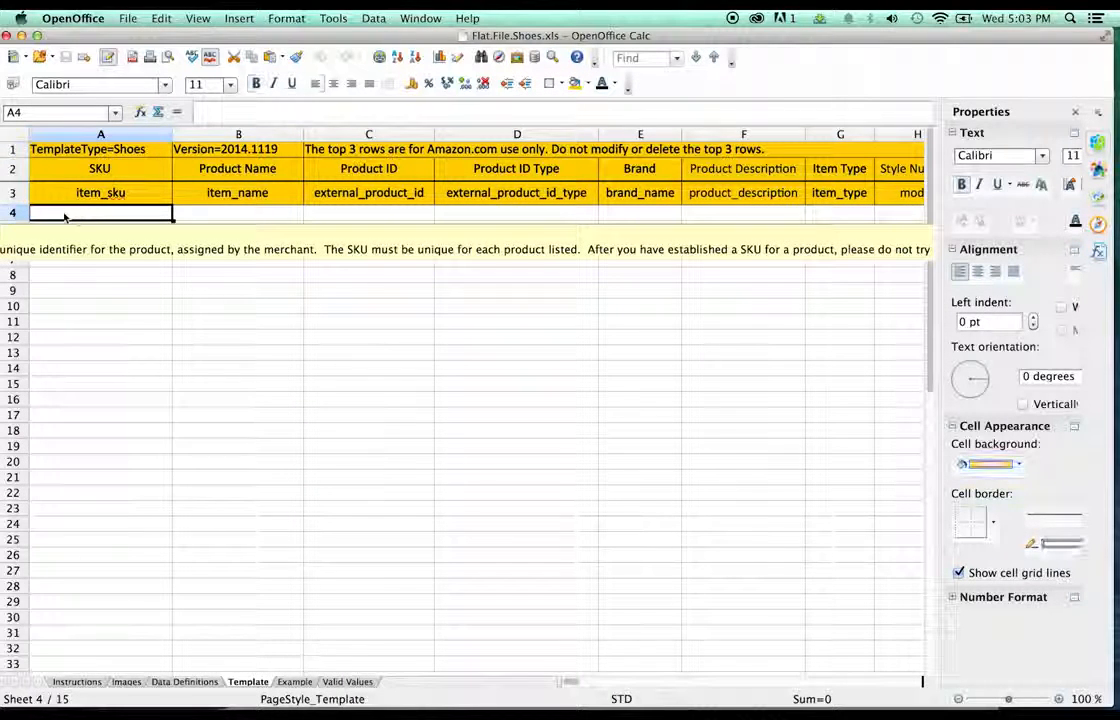
pyautogui.press('super+v')
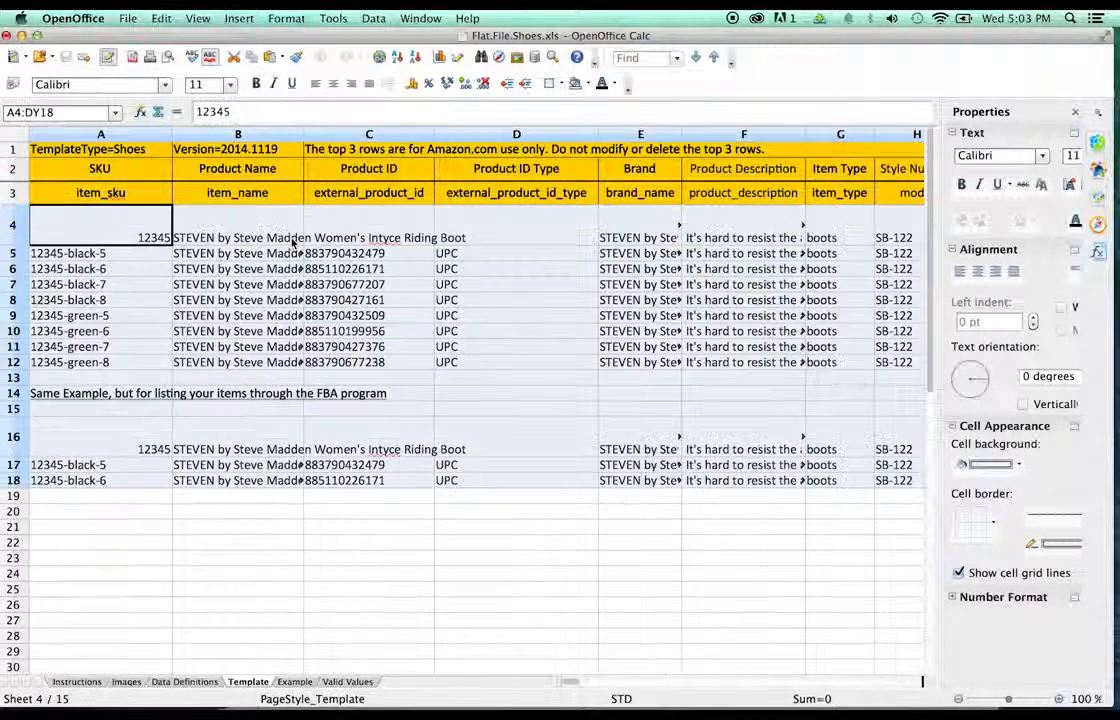
pyautogui.click(110, 284)
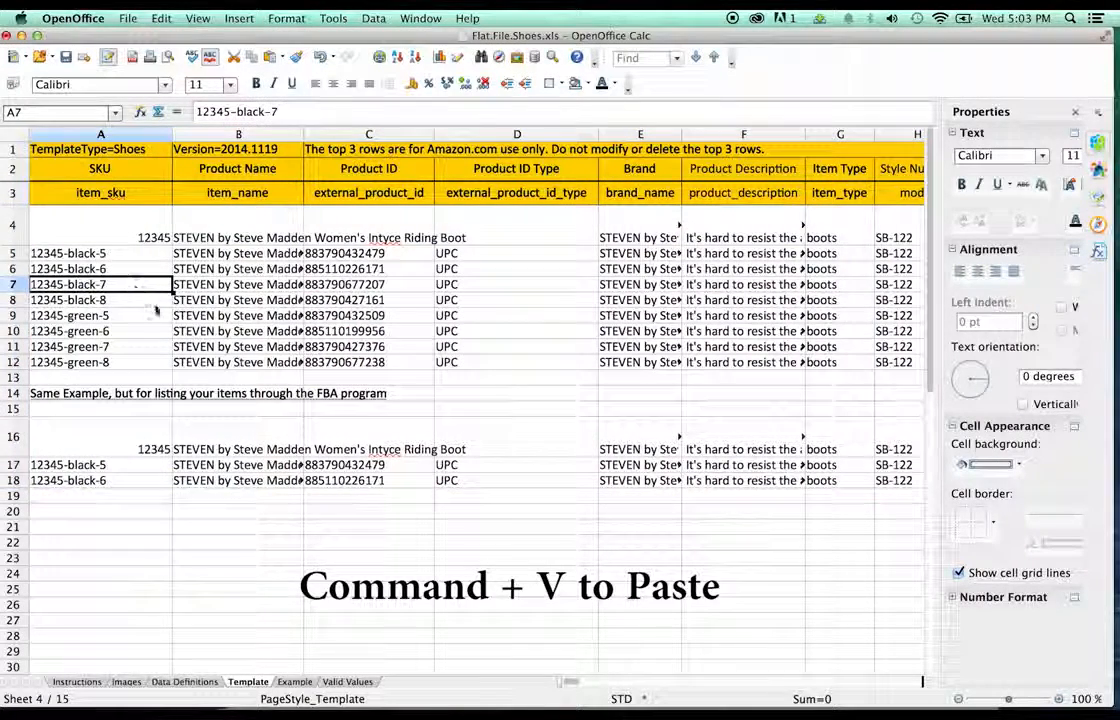
# - Left-align the 12345 parent SKU in A4 using the sidebar's Alignment settings
pyautogui.click(125, 236)
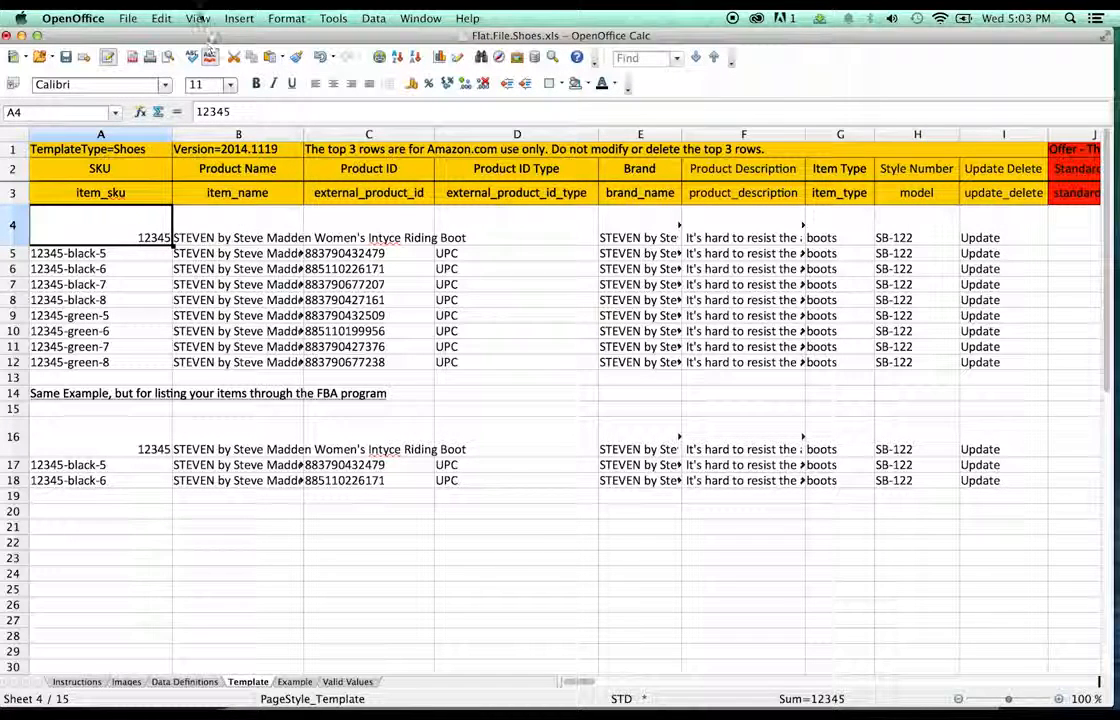
pyautogui.click(197, 18)
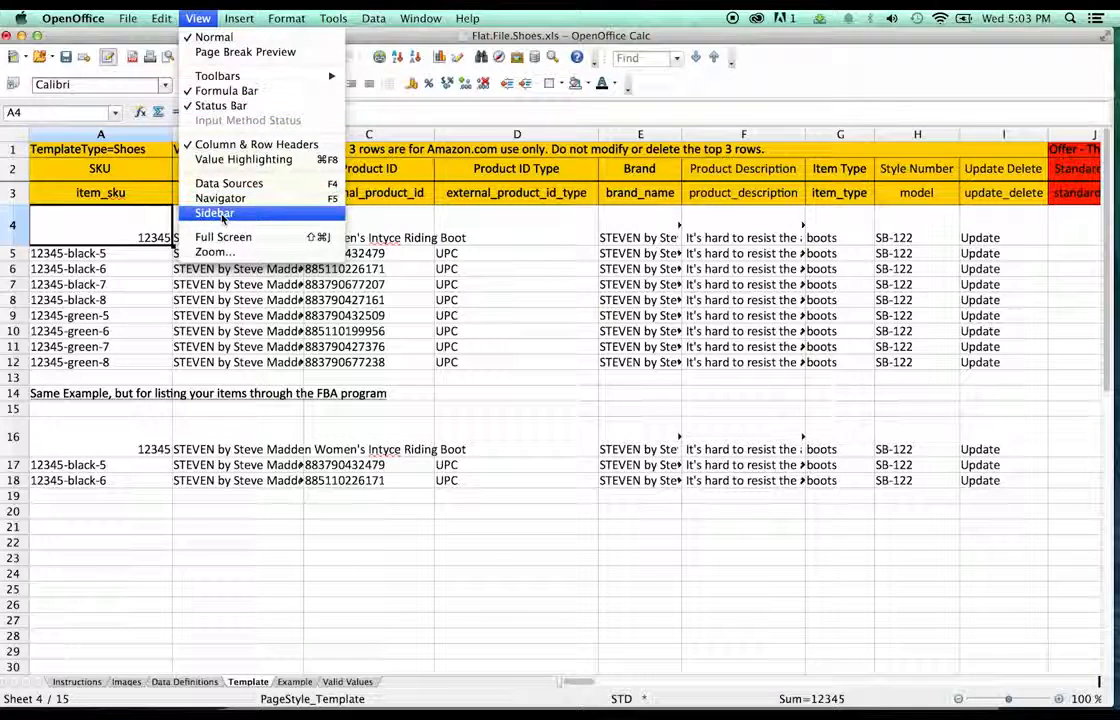
pyautogui.click(215, 213)
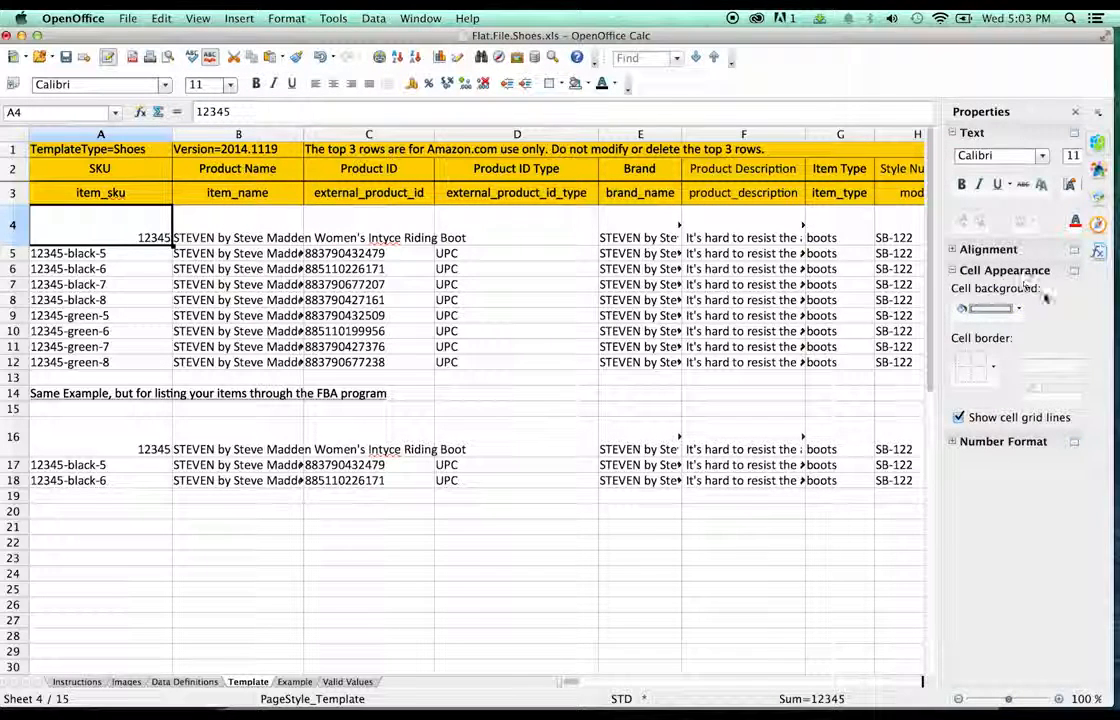
pyautogui.click(958, 249)
pyautogui.click(960, 273)
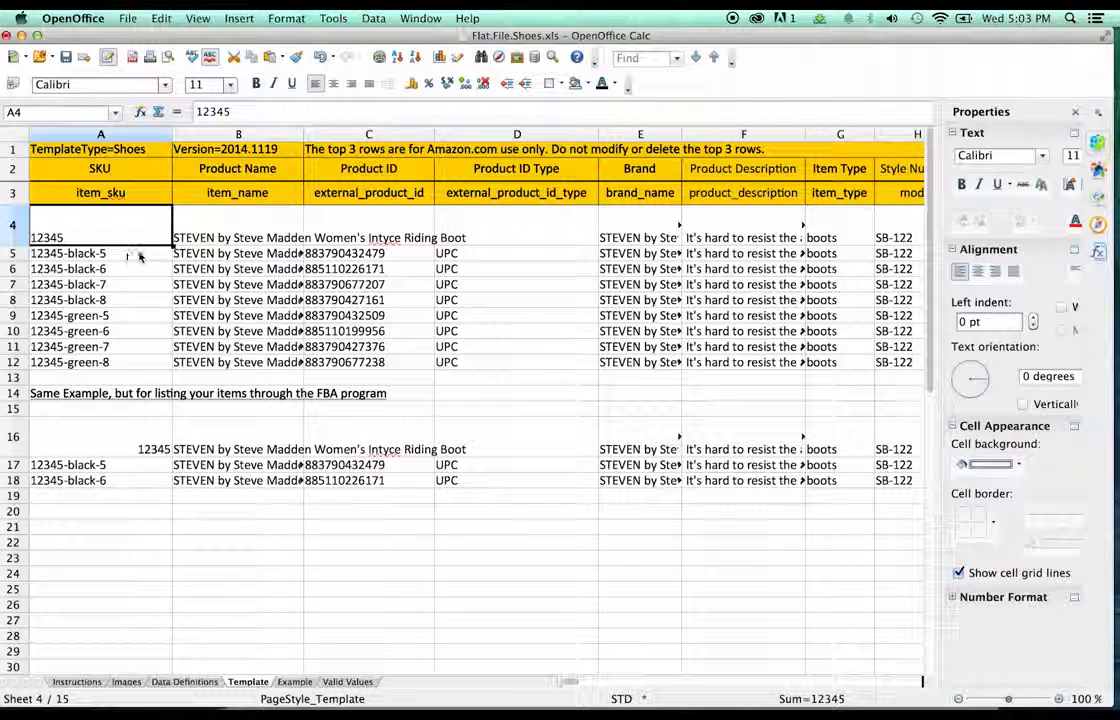
pyautogui.click(88, 317)
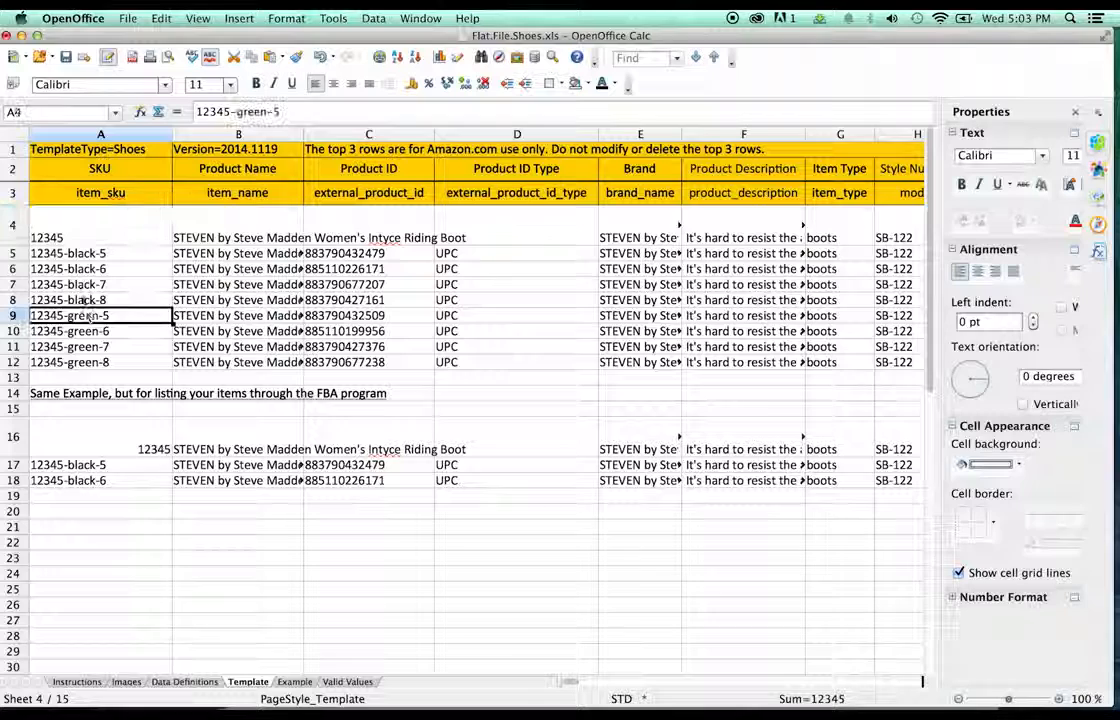
pyautogui.click(77, 237)
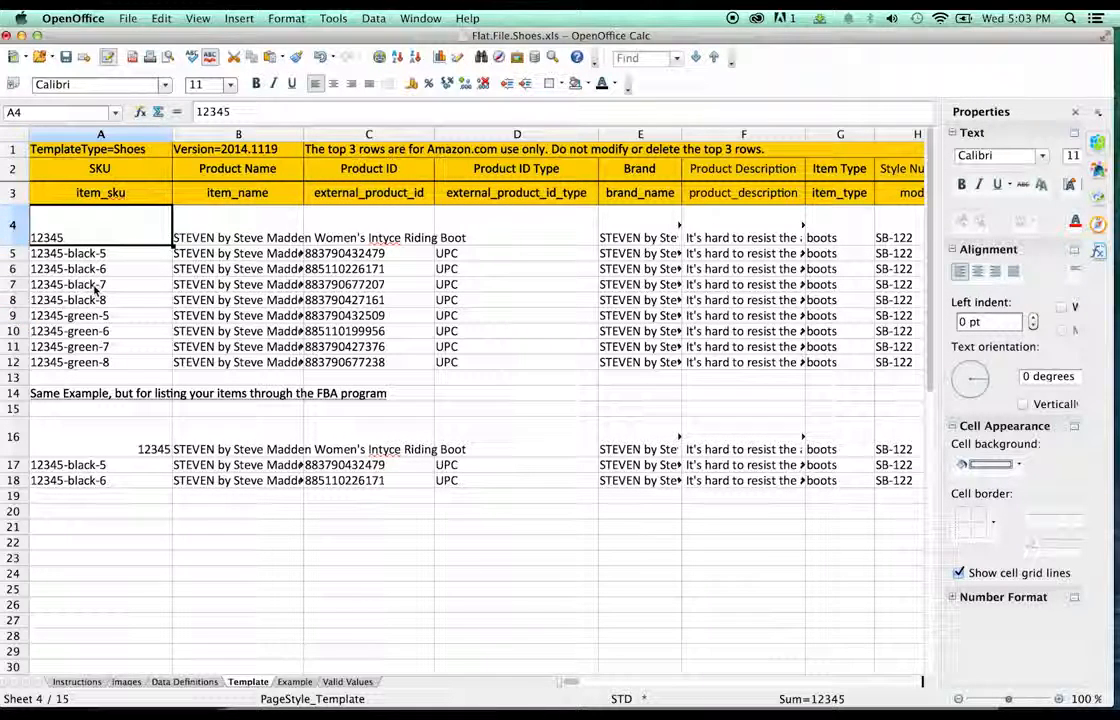
pyautogui.click(85, 285)
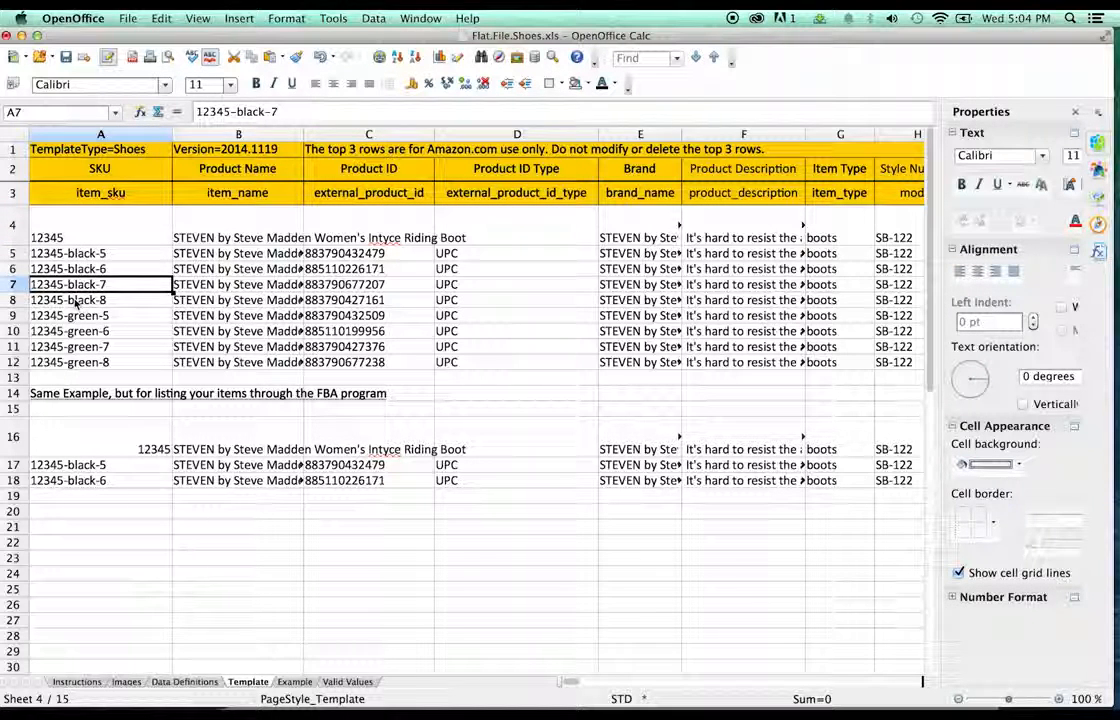
# - Delete the leftover example rows 8 to 12
pyautogui.click(75, 302)
pyautogui.keyDown('shift'); pyautogui.click(78, 364); pyautogui.keyUp('shift')
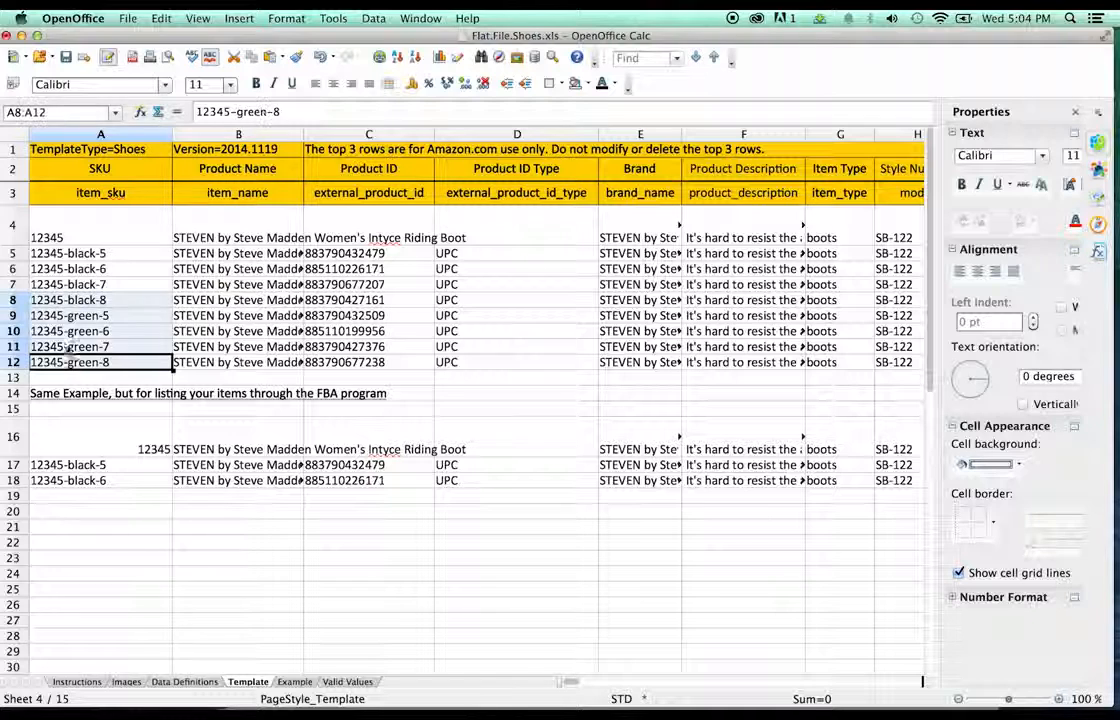
pyautogui.rightClick(24, 300)
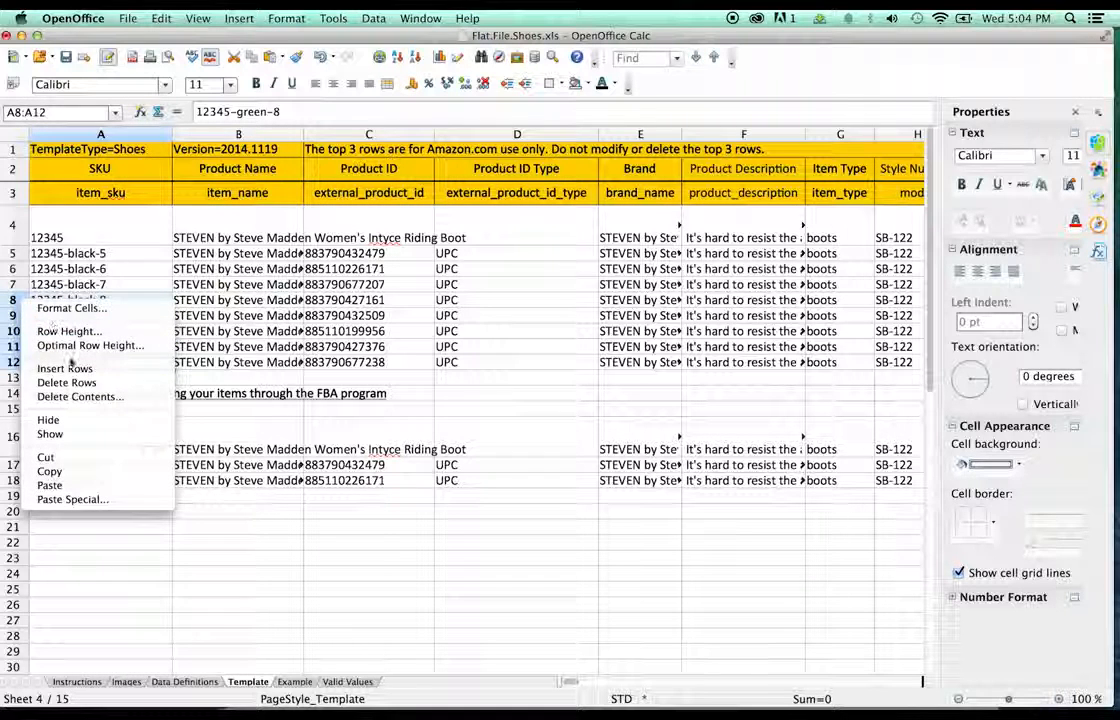
pyautogui.click(66, 382)
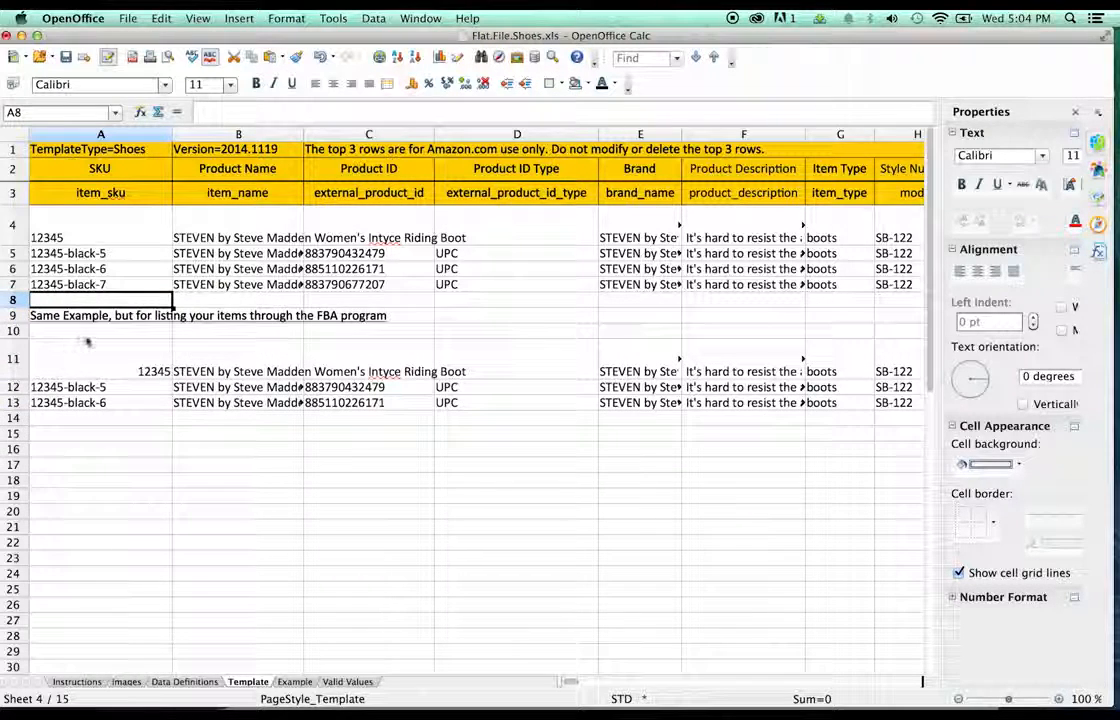
# - Delete the row holding the FBA 'Same Example…' caption
pyautogui.click(452, 324)
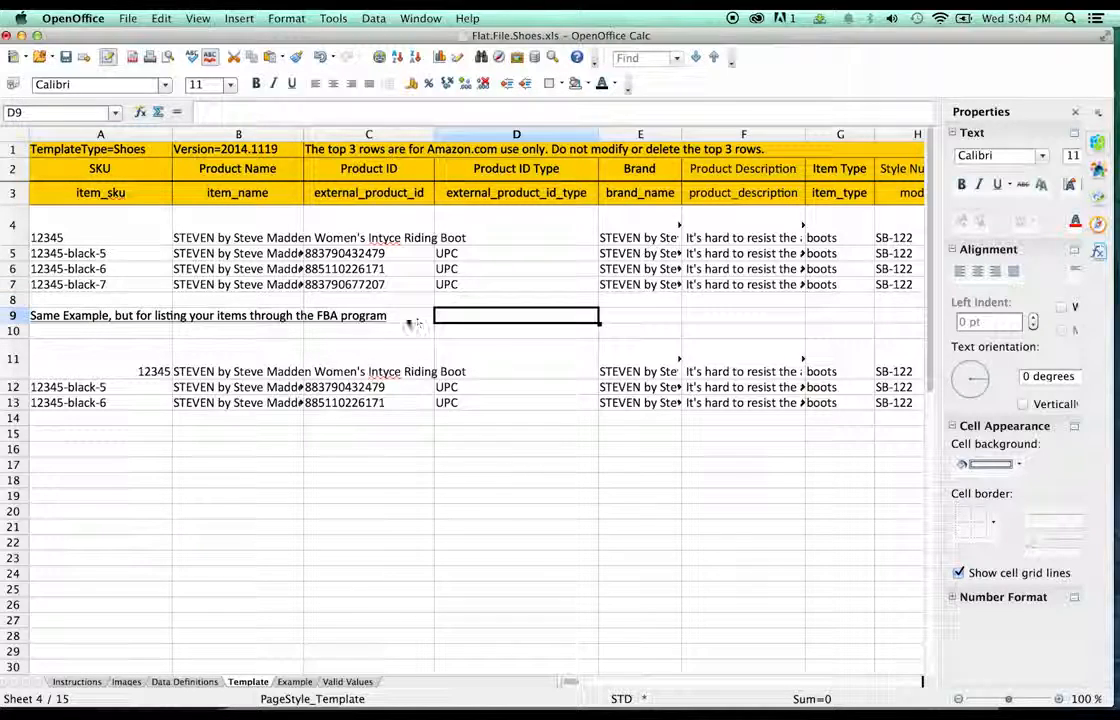
pyautogui.click(310, 316)
pyautogui.click(14, 316)
pyautogui.click(14, 316)
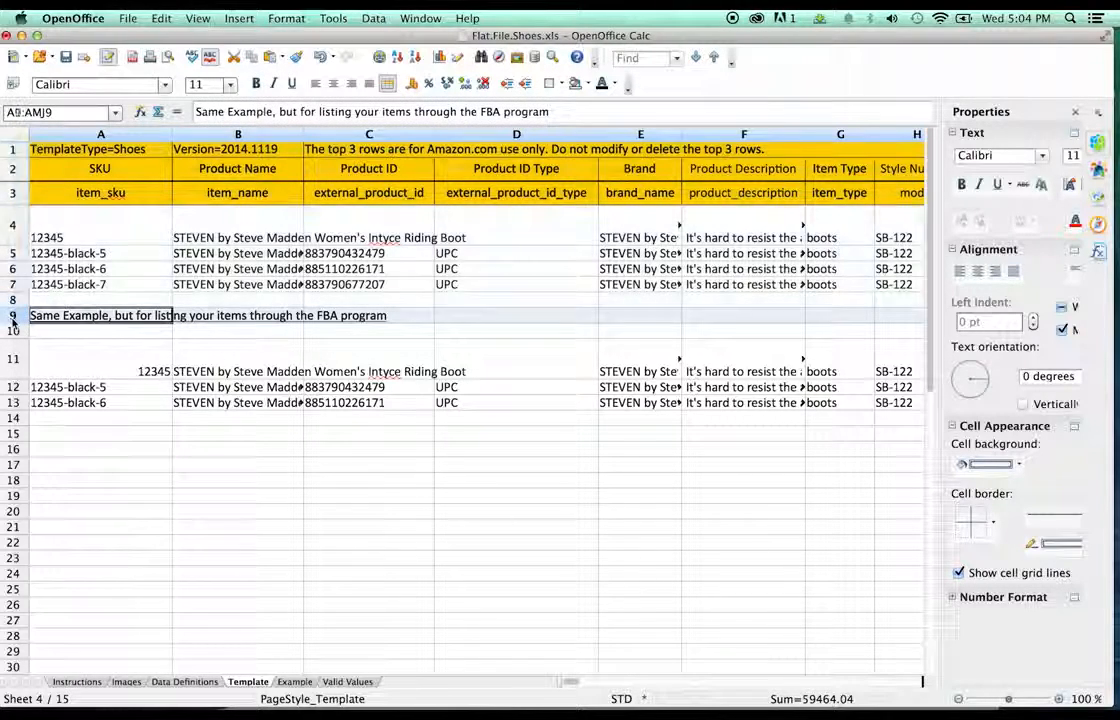
pyautogui.rightClick(15, 317)
pyautogui.click(60, 400)
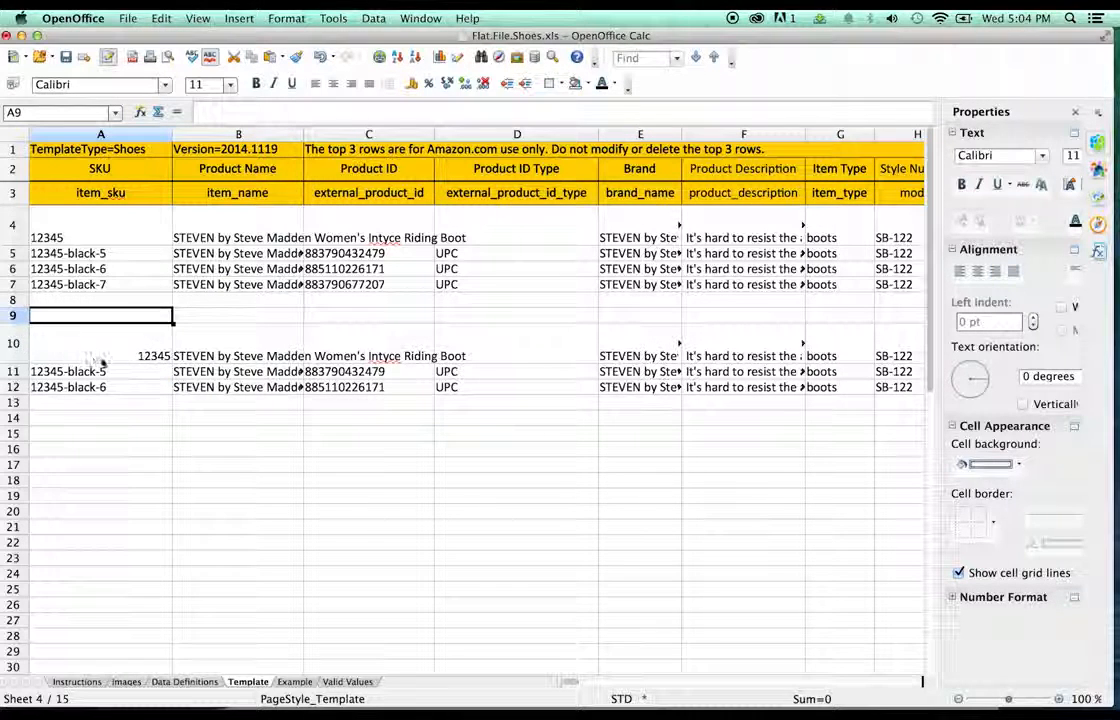
# - Left-align the second 12345 parent SKU in A10 and check the child SKUs in rows 10–12
pyautogui.click(120, 352)
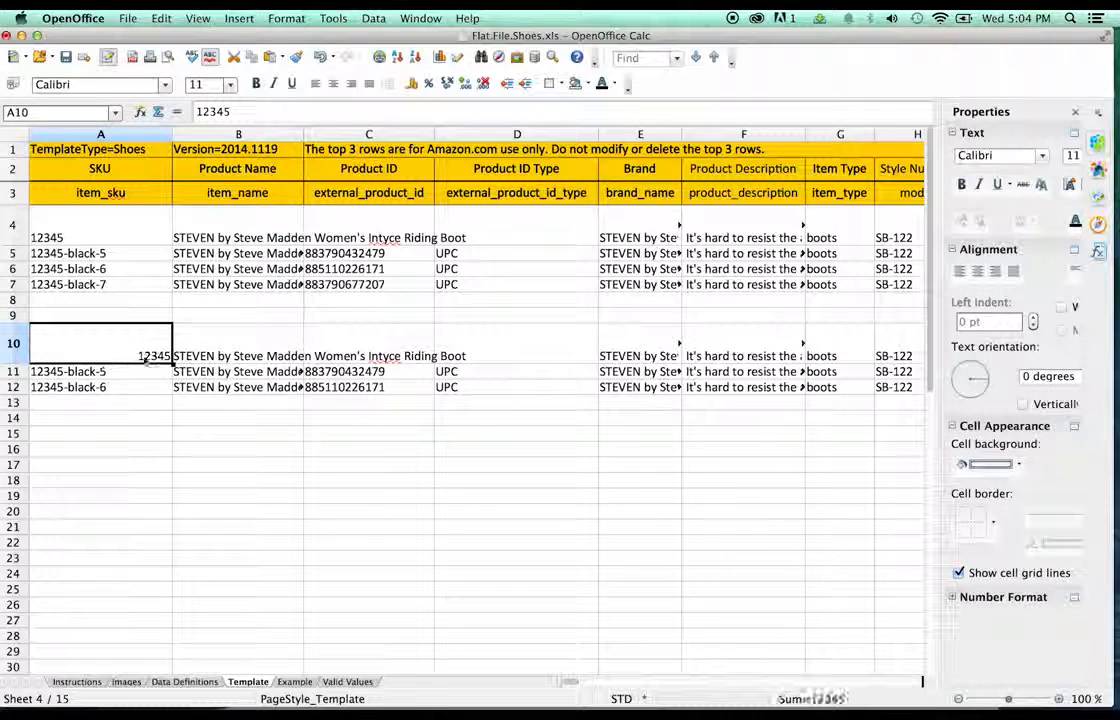
pyautogui.click(960, 272)
pyautogui.click(213, 408)
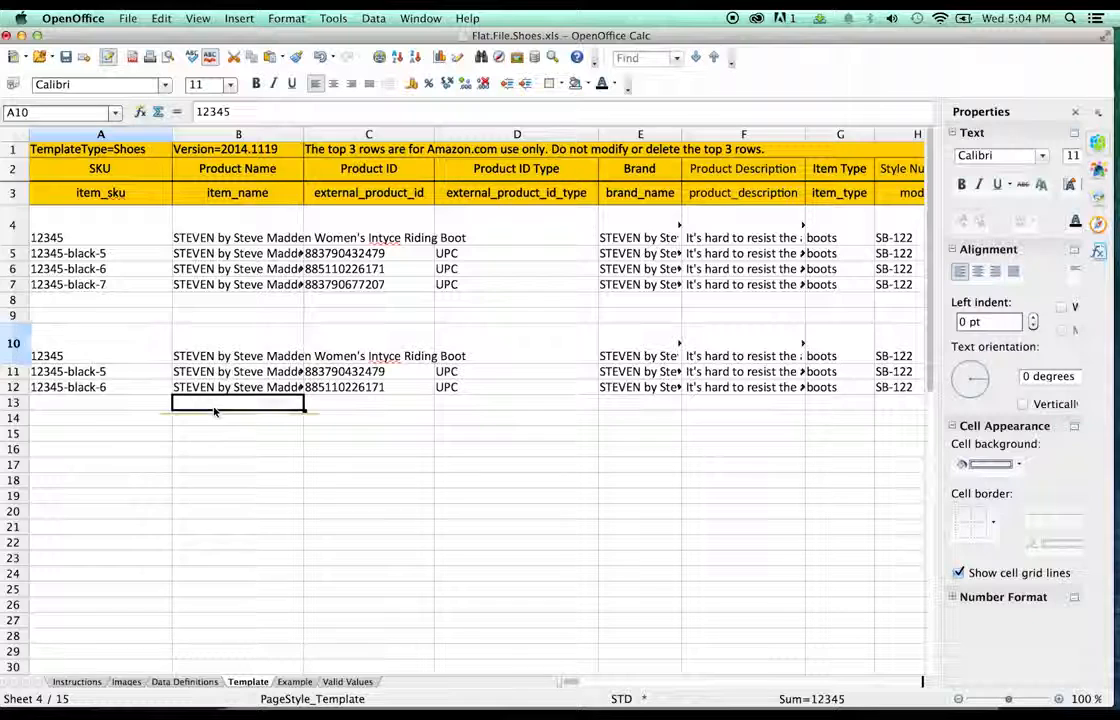
pyautogui.click(88, 388)
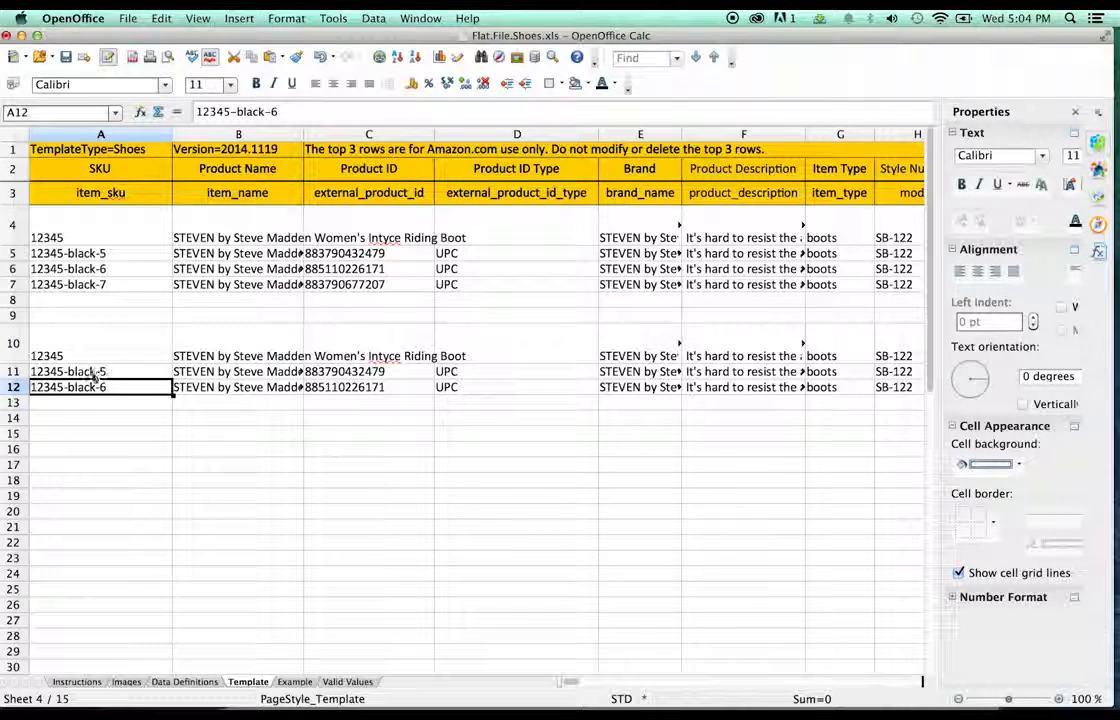
pyautogui.click(84, 360)
pyautogui.click(87, 372)
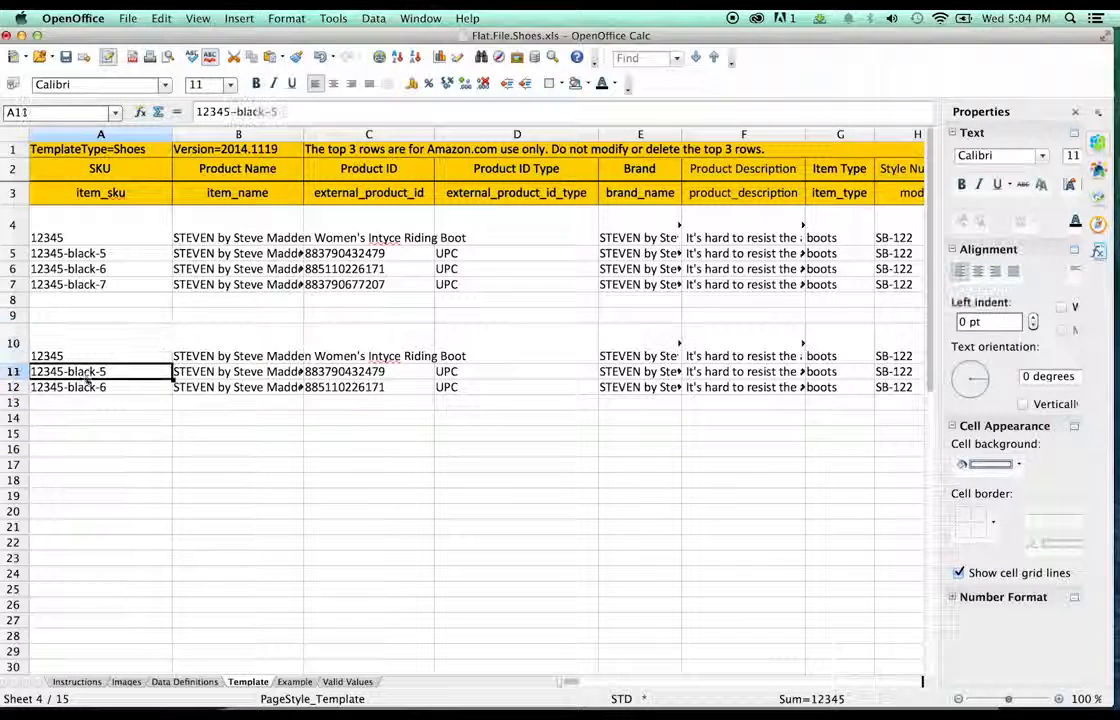
pyautogui.click(92, 386)
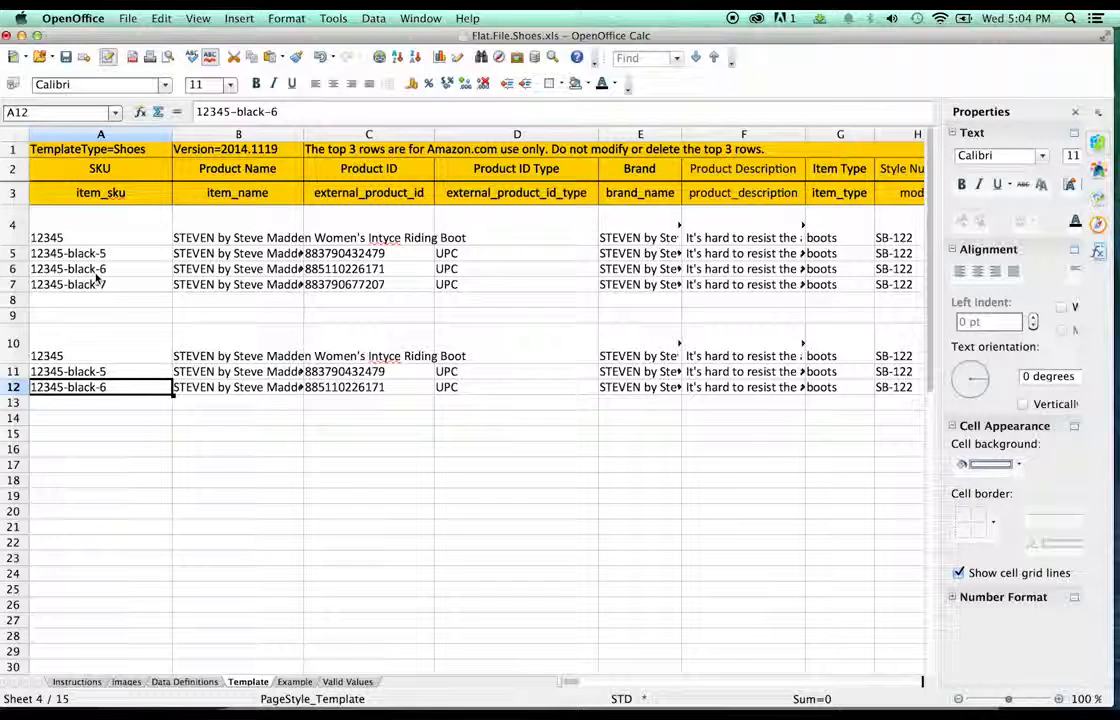
# - Renumber A10–A12 to 56789, 56789-black-5 and 56789-black-6
pyautogui.doubleClick(52, 357)
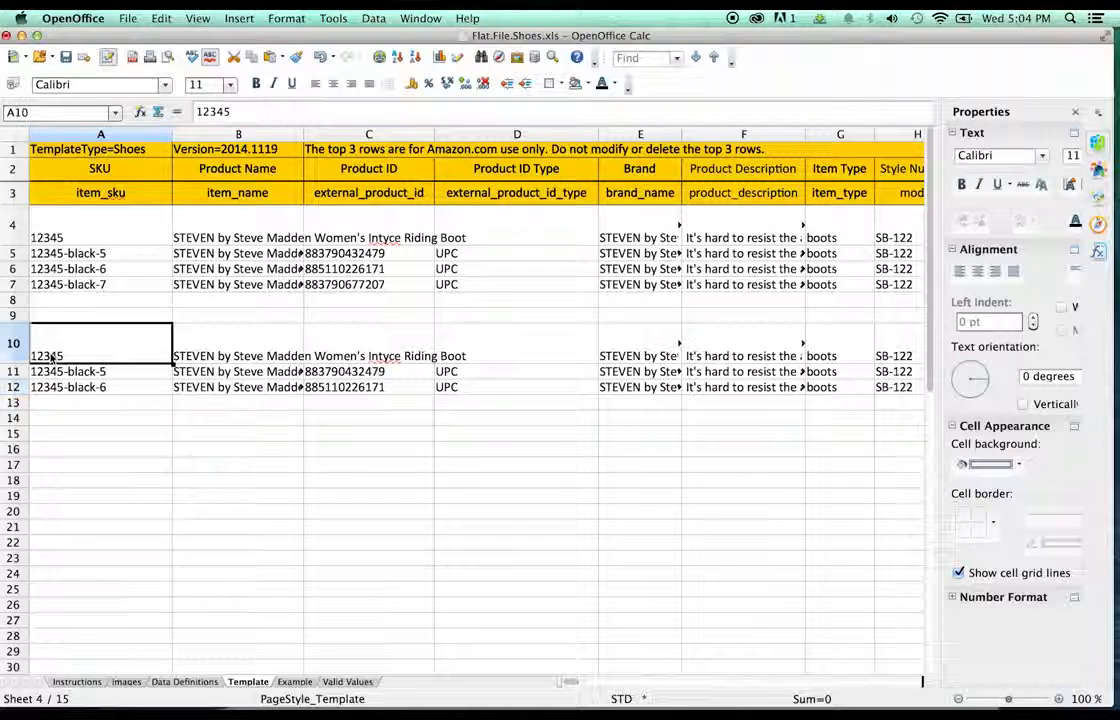
pyautogui.moveTo(66, 331); pyautogui.dragTo(20, 328)
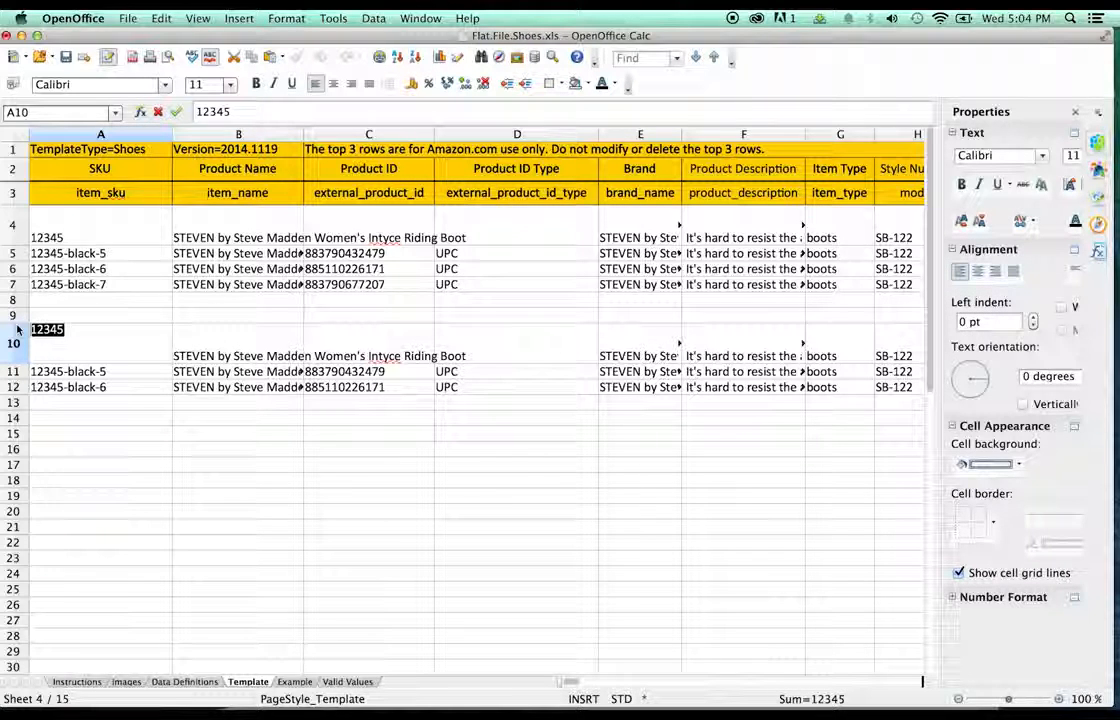
pyautogui.write('56789')
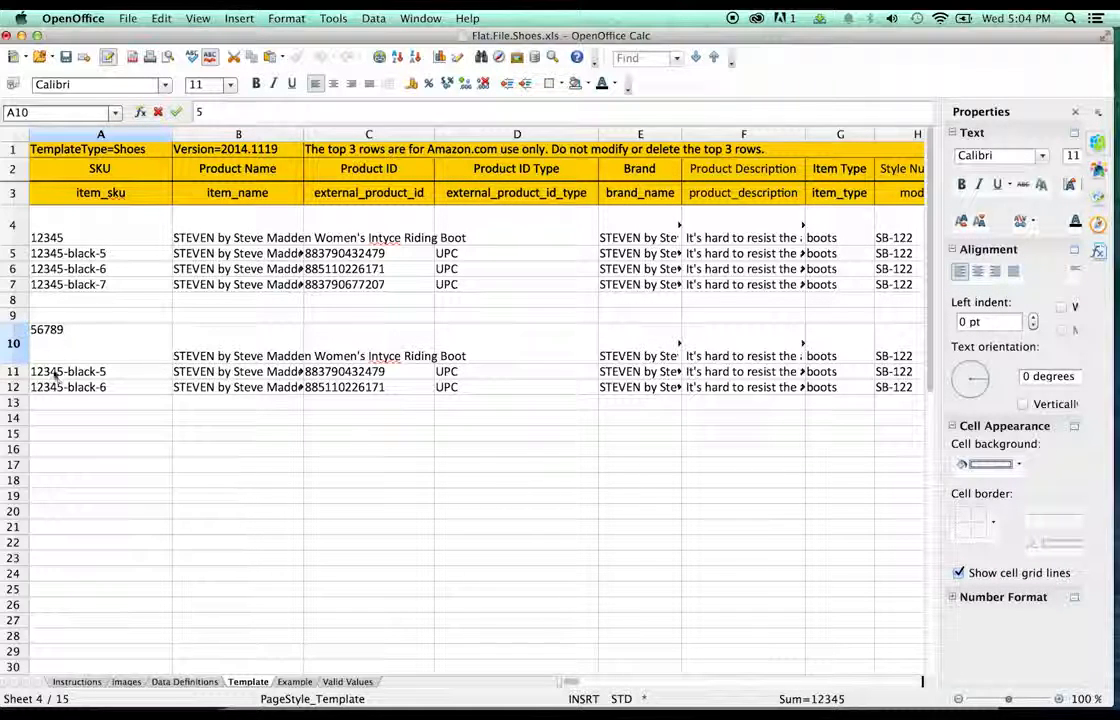
pyautogui.press('Return')
pyautogui.doubleClick(47, 371)
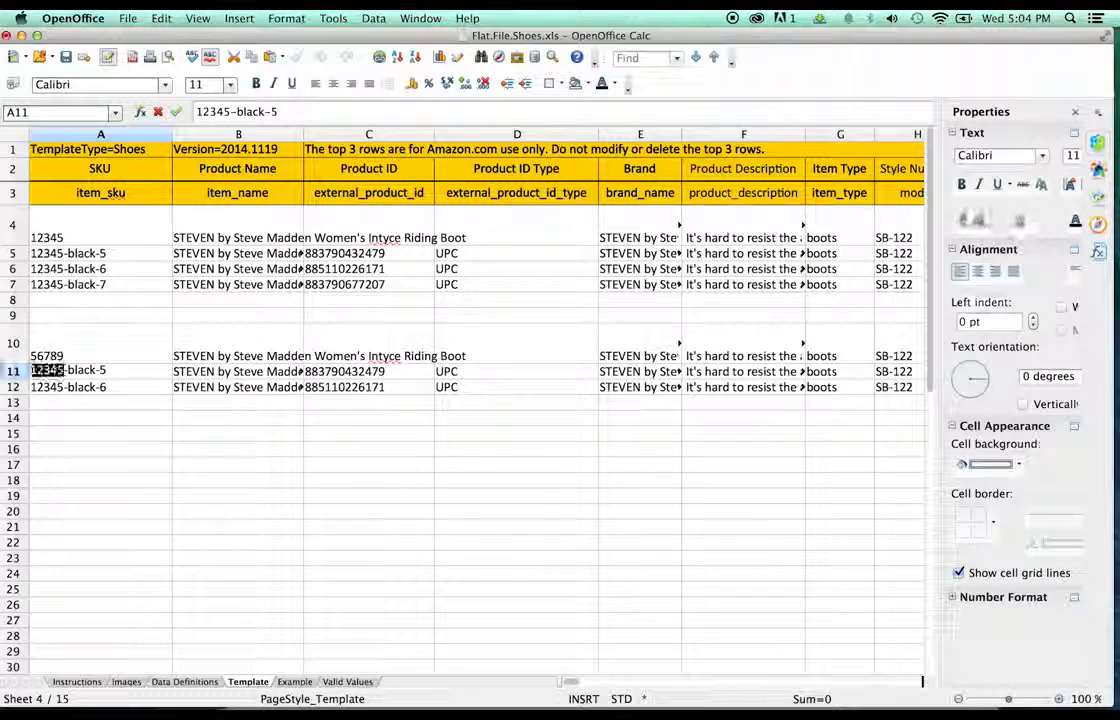
pyautogui.write('56789')
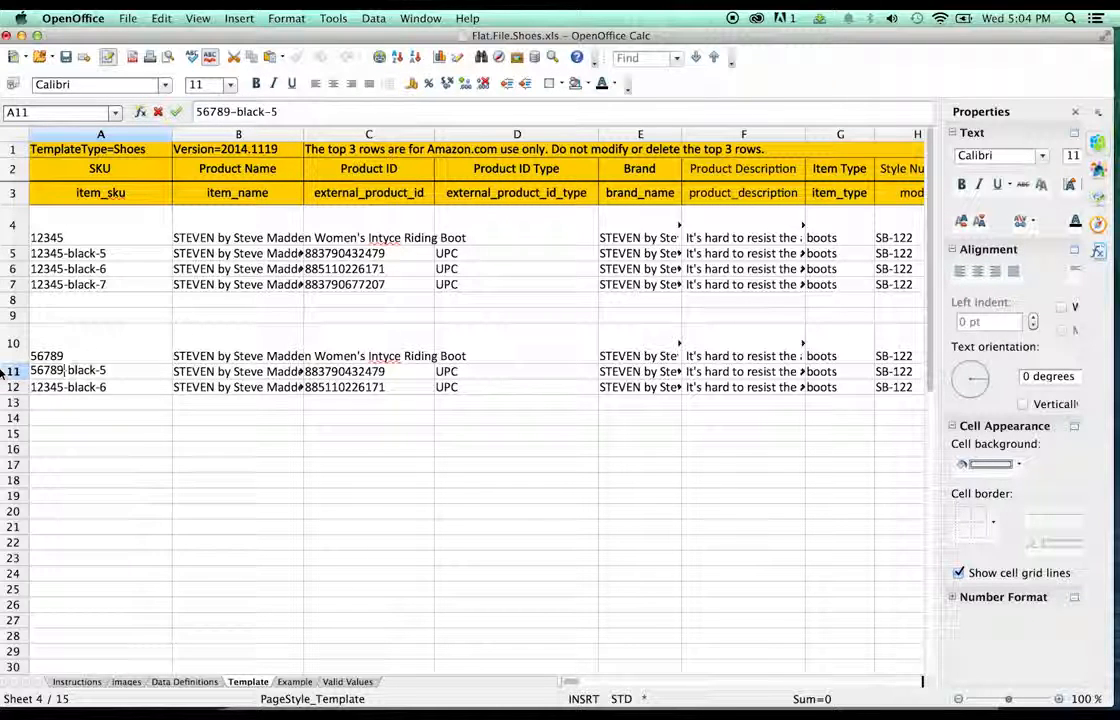
pyautogui.press('Return')
pyautogui.doubleClick(47, 387)
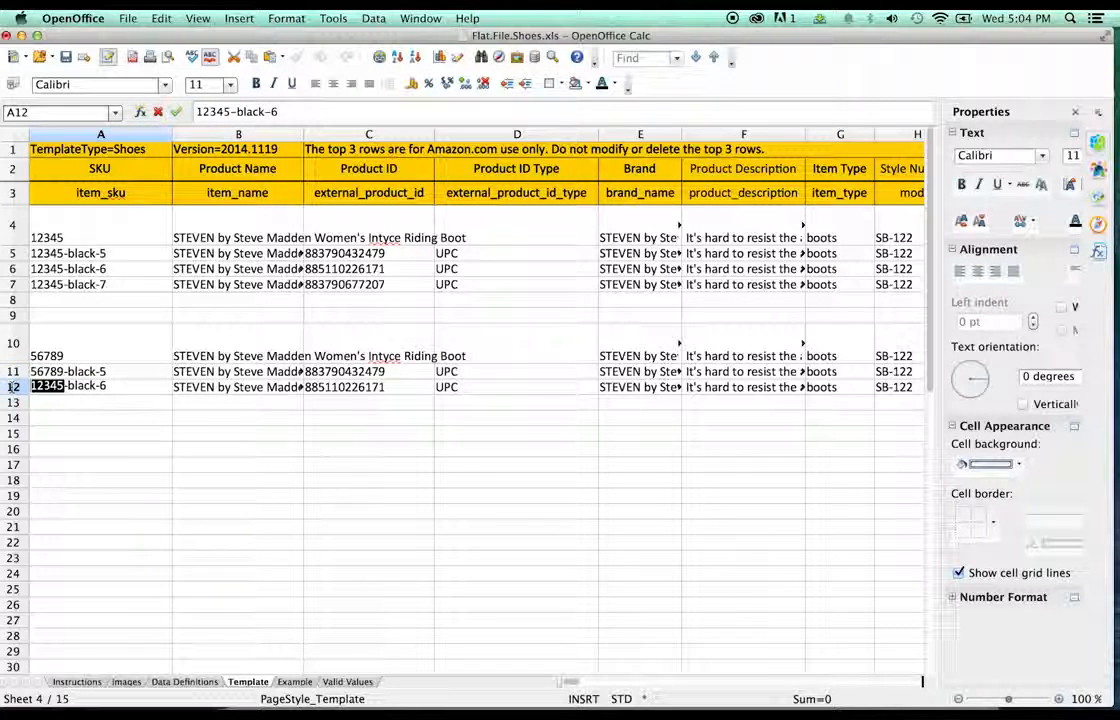
pyautogui.write('5678')
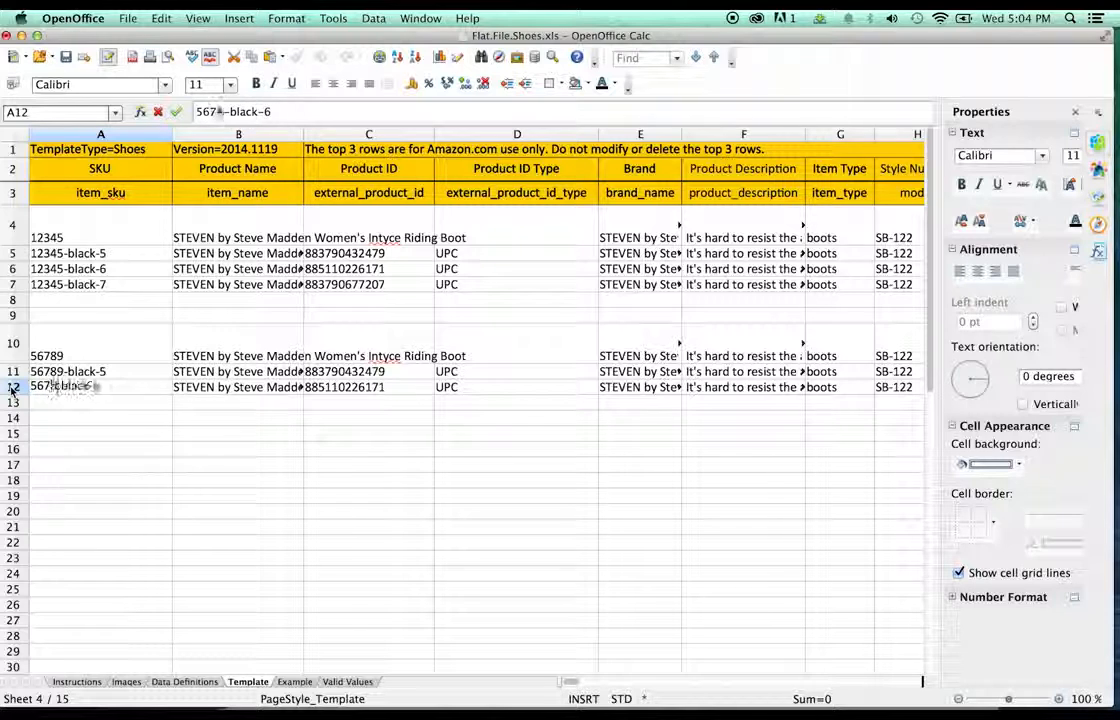
pyautogui.write('9')
pyautogui.click(40, 419)
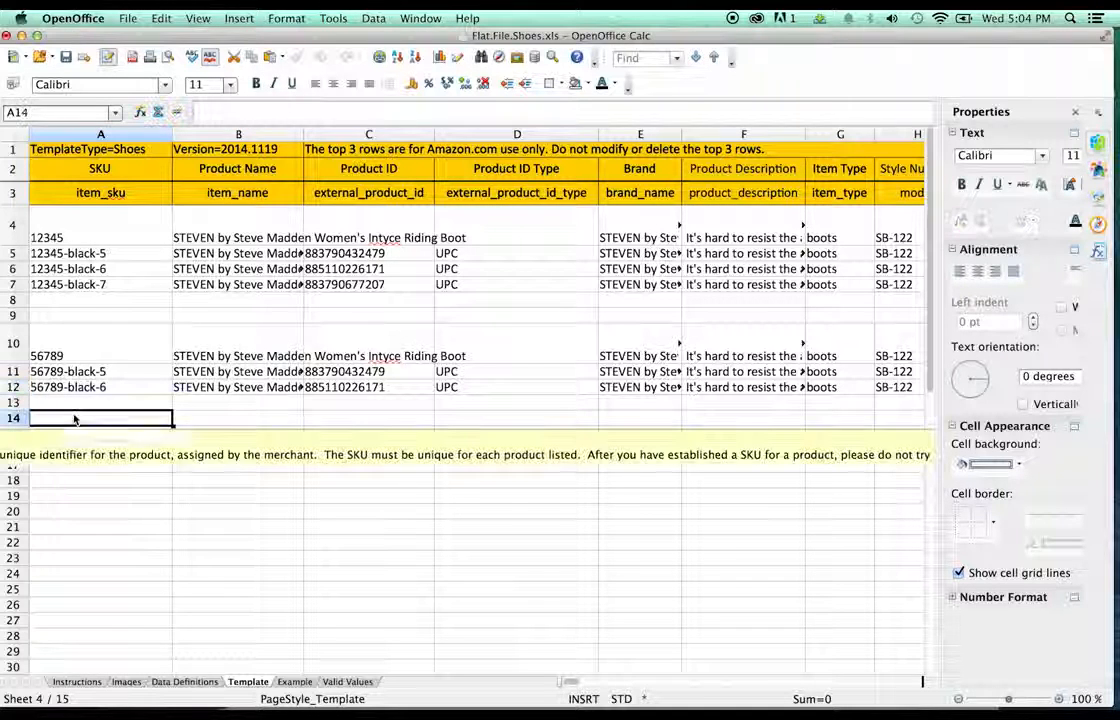
# - Replace 'STEVEN by Steve Madden' with 'DC Shoes' in B4's product name
pyautogui.click(138, 226)
pyautogui.click(195, 218)
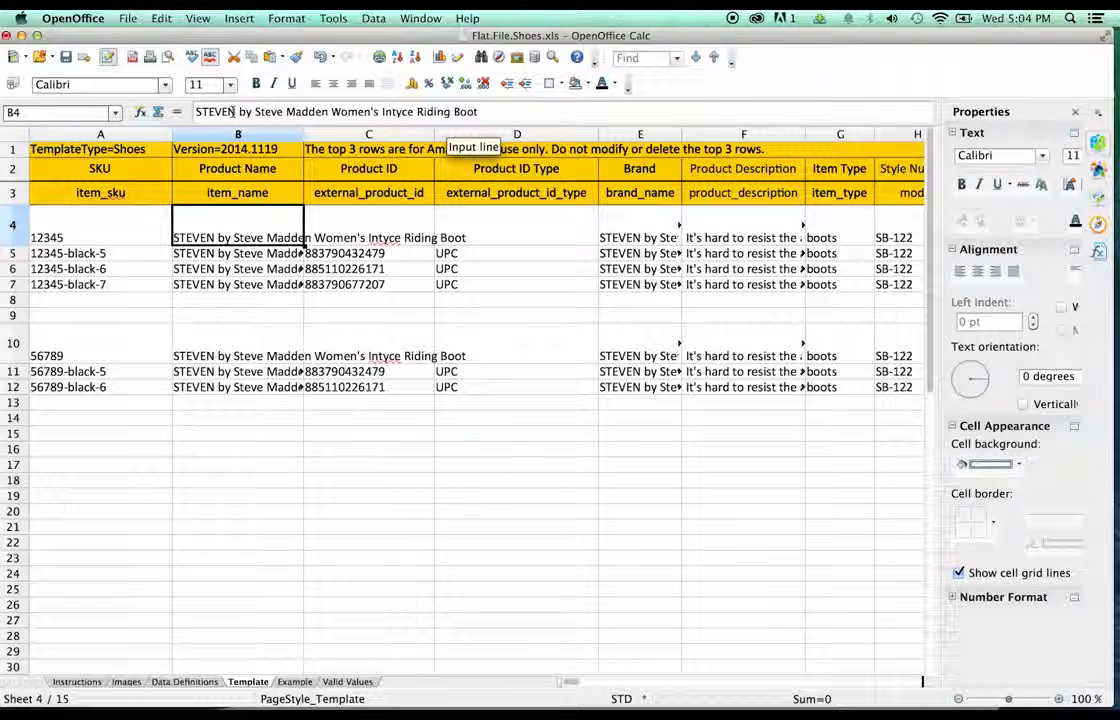
pyautogui.click(331, 111)
pyautogui.moveTo(331, 111); pyautogui.dragTo(196, 111)
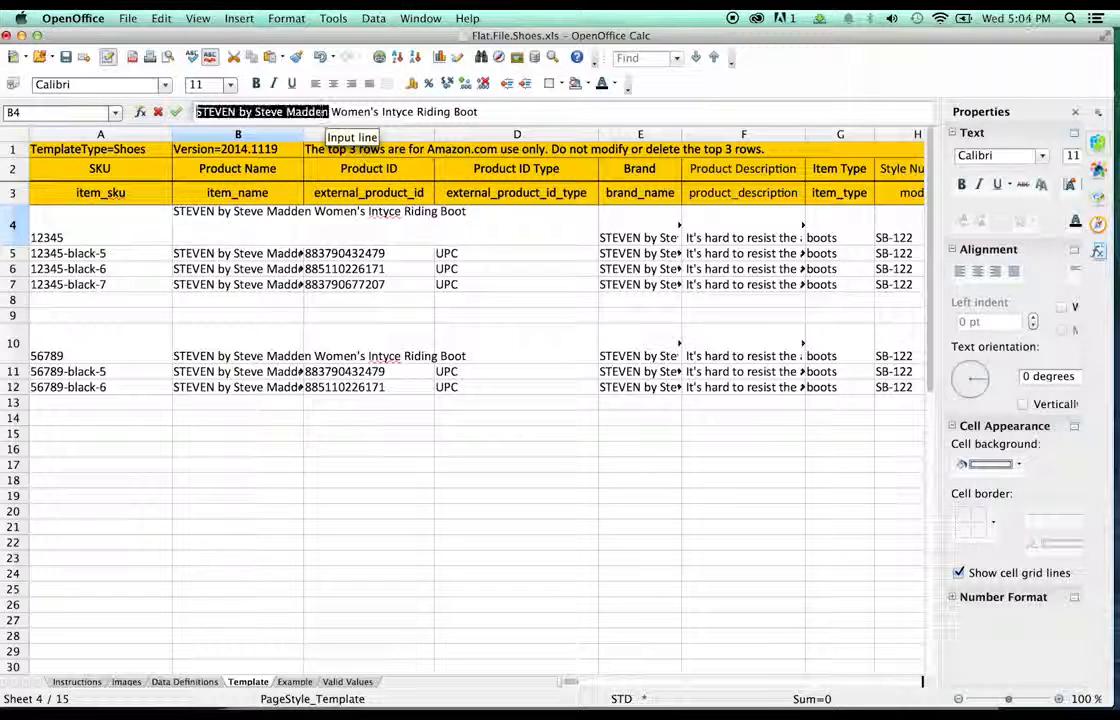
pyautogui.write('DC Shoes')
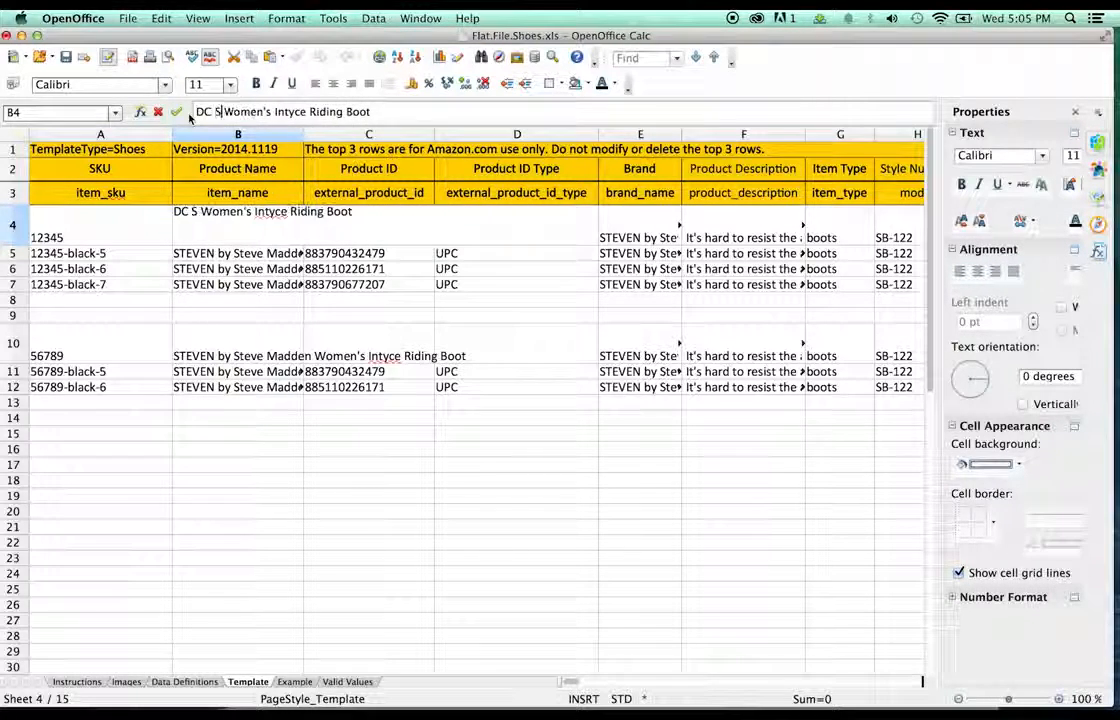
pyautogui.moveTo(264, 39); pyautogui.dragTo(406, 52)
pyautogui.moveTo(104, 275); pyautogui.dragTo(272, 39)
# - Read the SHOES FORMAT naming rules in the Seller Central case, then return to Calc
pyautogui.click(172, 235)
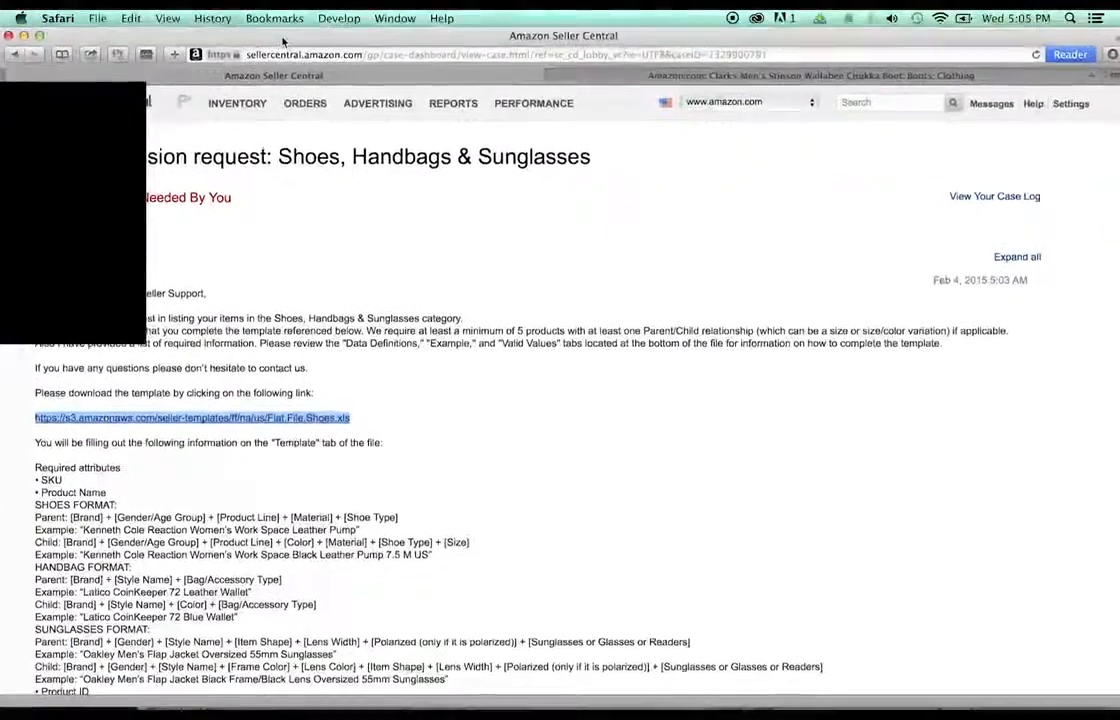
pyautogui.scroll(-3, 421, 248)
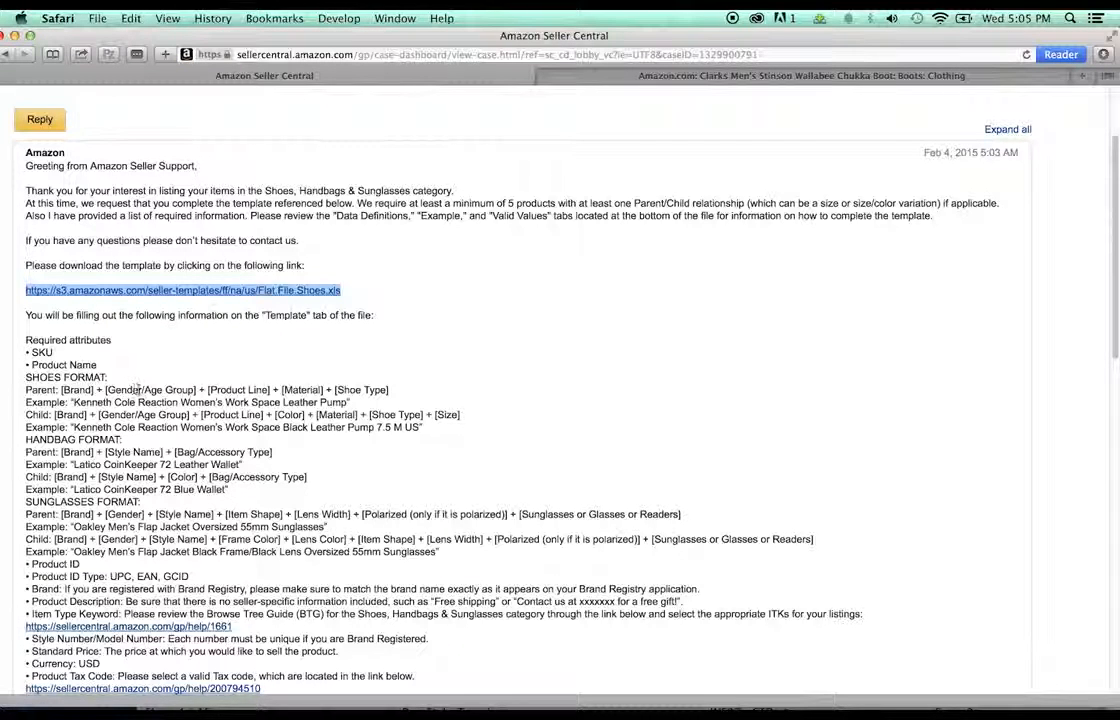
pyautogui.moveTo(470, 38); pyautogui.dragTo(447, 139)
pyautogui.click(431, 57)
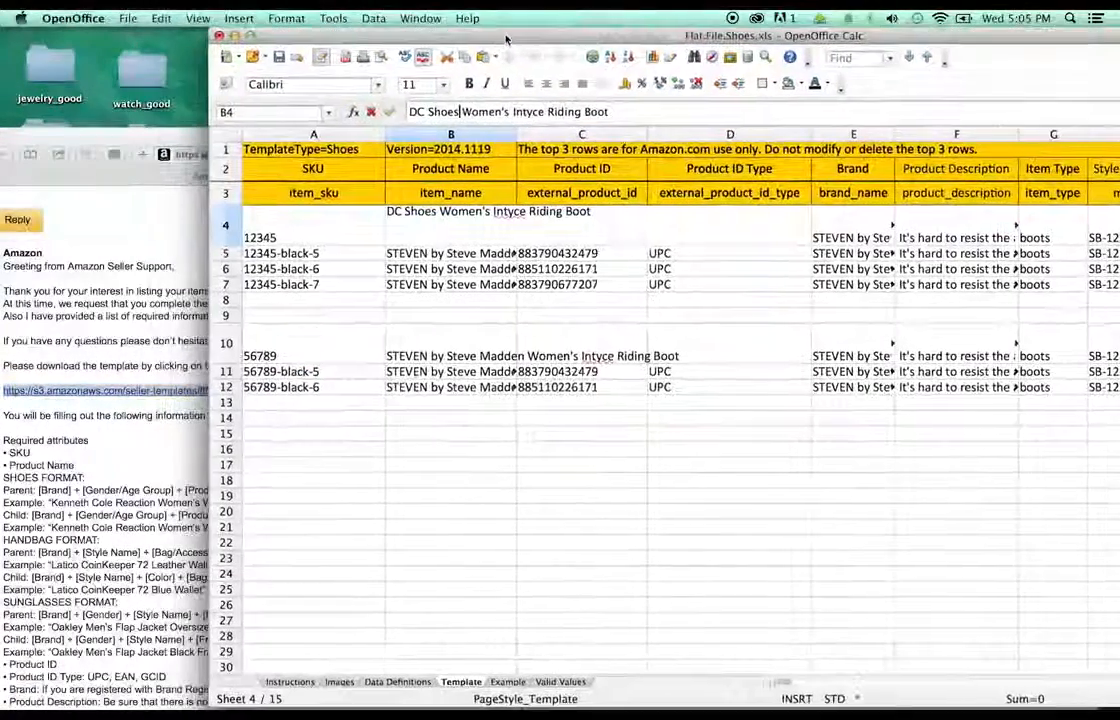
# - Rewrite B4's Women's riding boot name as 'DC Shoes Men's Graffik SE Leather Skateboarding Shoe'
pyautogui.doubleClick(464, 112)
pyautogui.write('M')
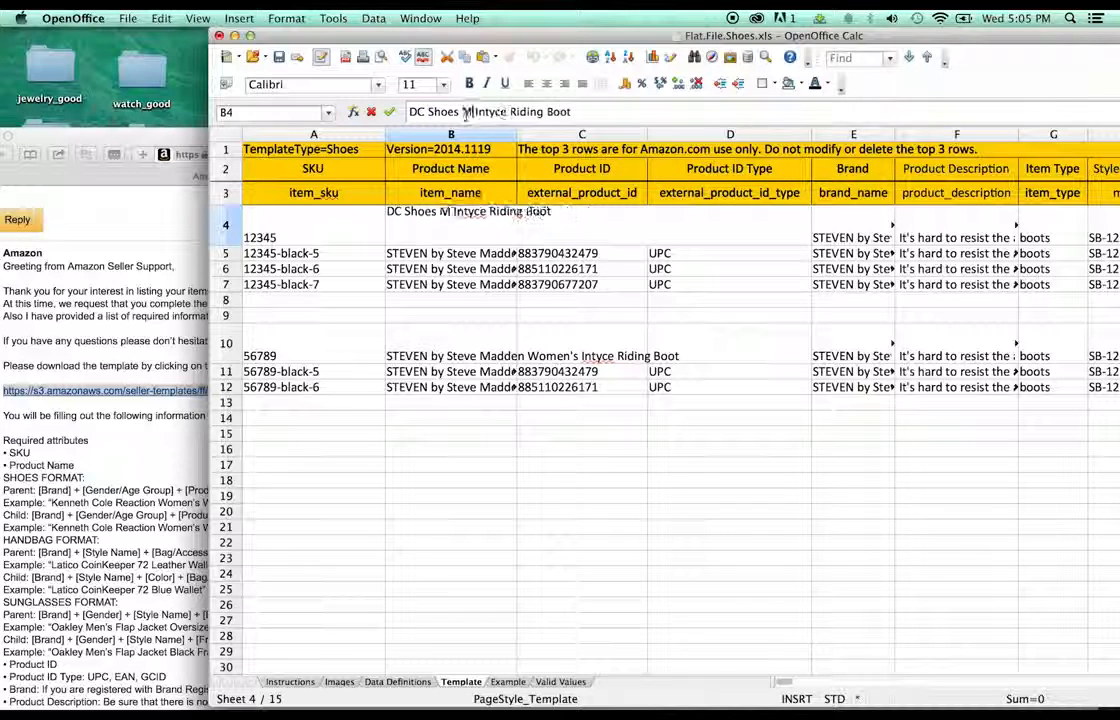
pyautogui.write("en's")
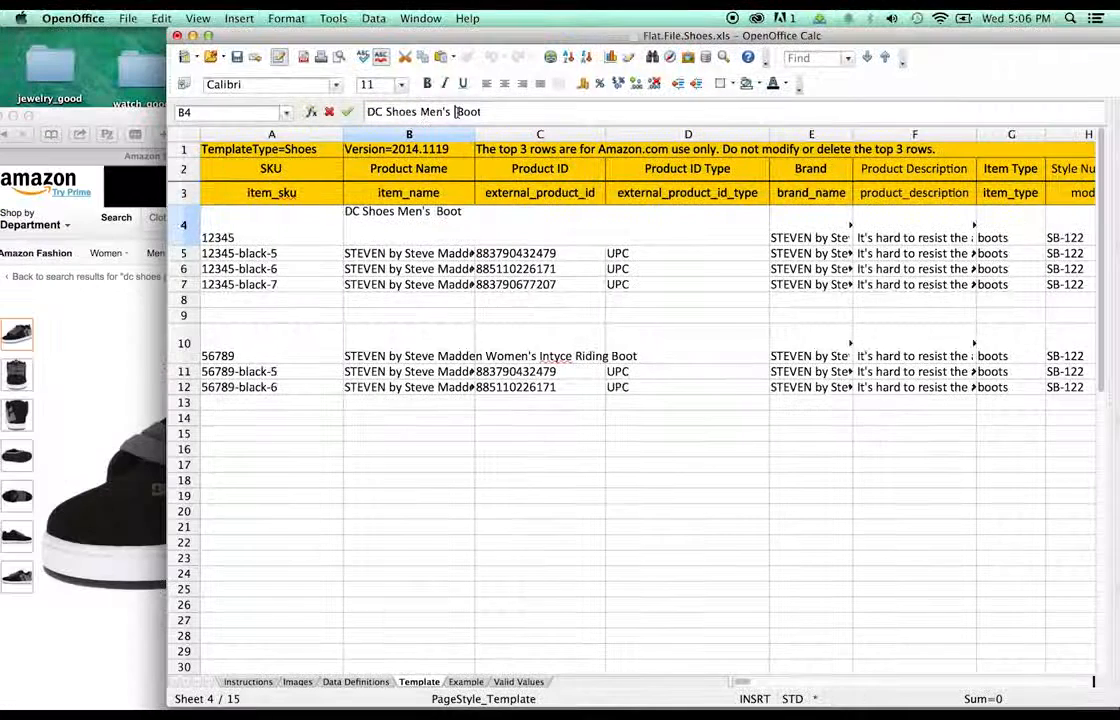
pyautogui.write('G')
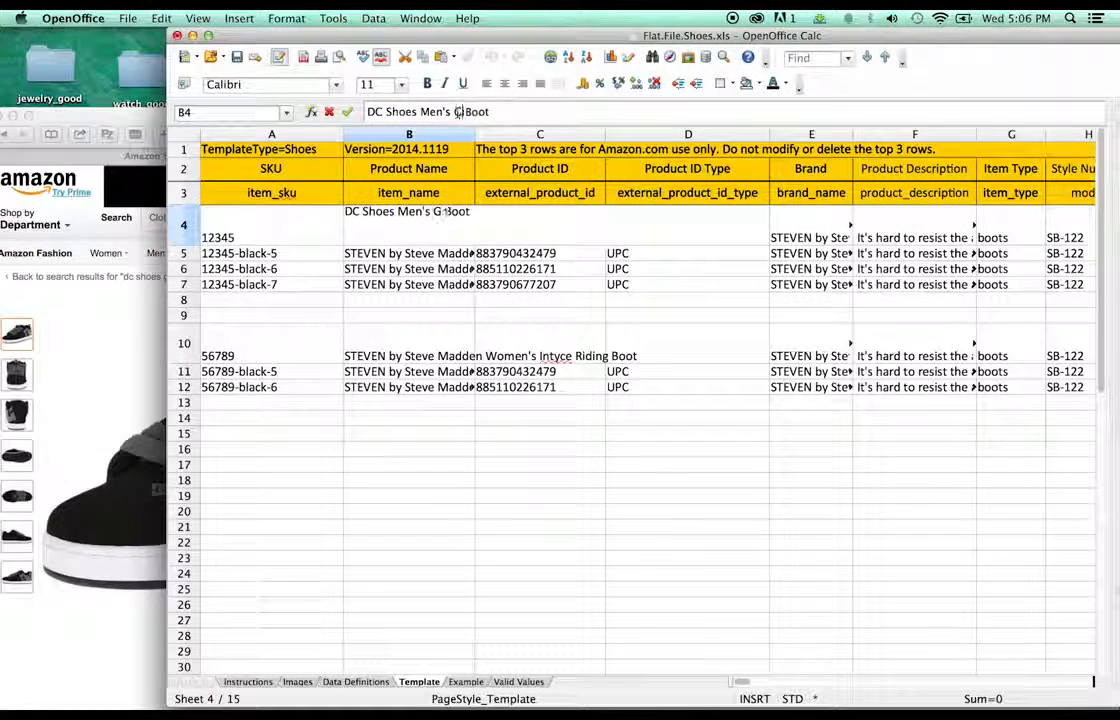
pyautogui.write('raffi ')
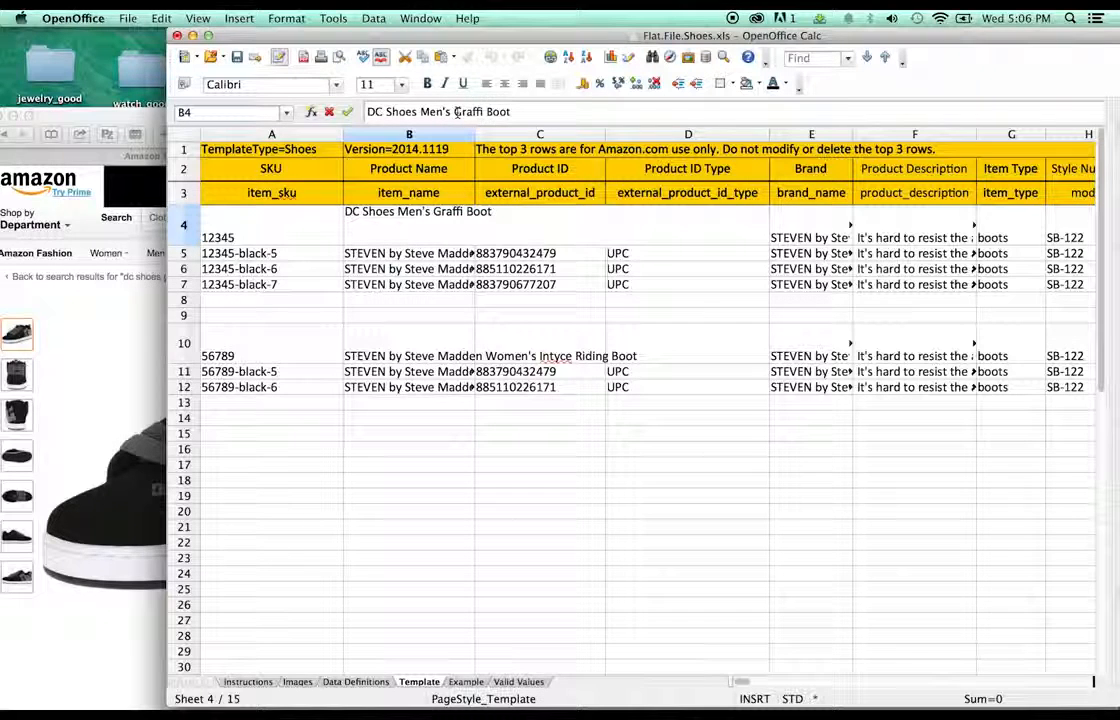
pyautogui.write('k SE ')
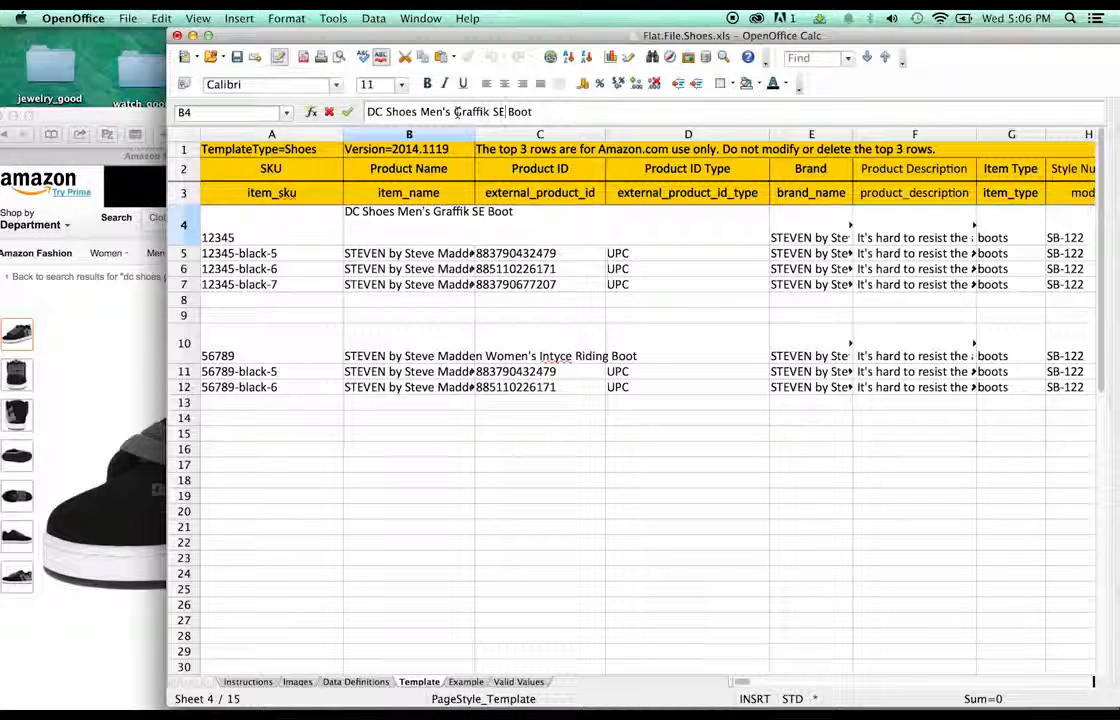
pyautogui.write('Skateboarding')
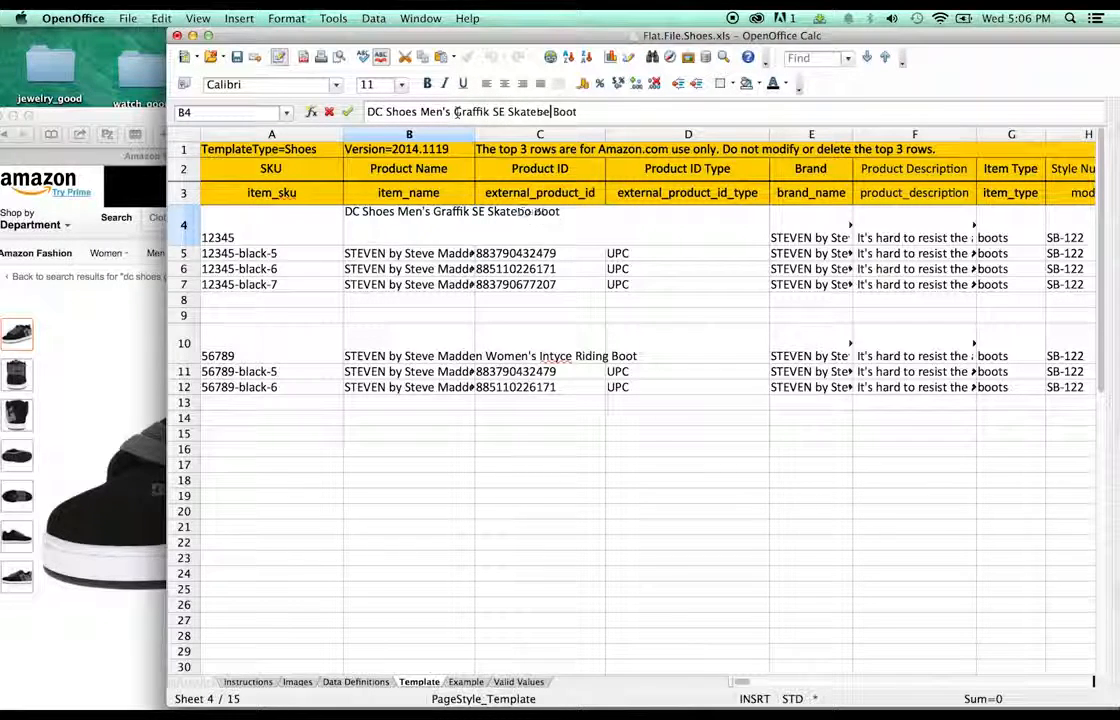
pyautogui.press('Delete')
pyautogui.press('Delete')
pyautogui.press('Delete')
pyautogui.press('Delete')
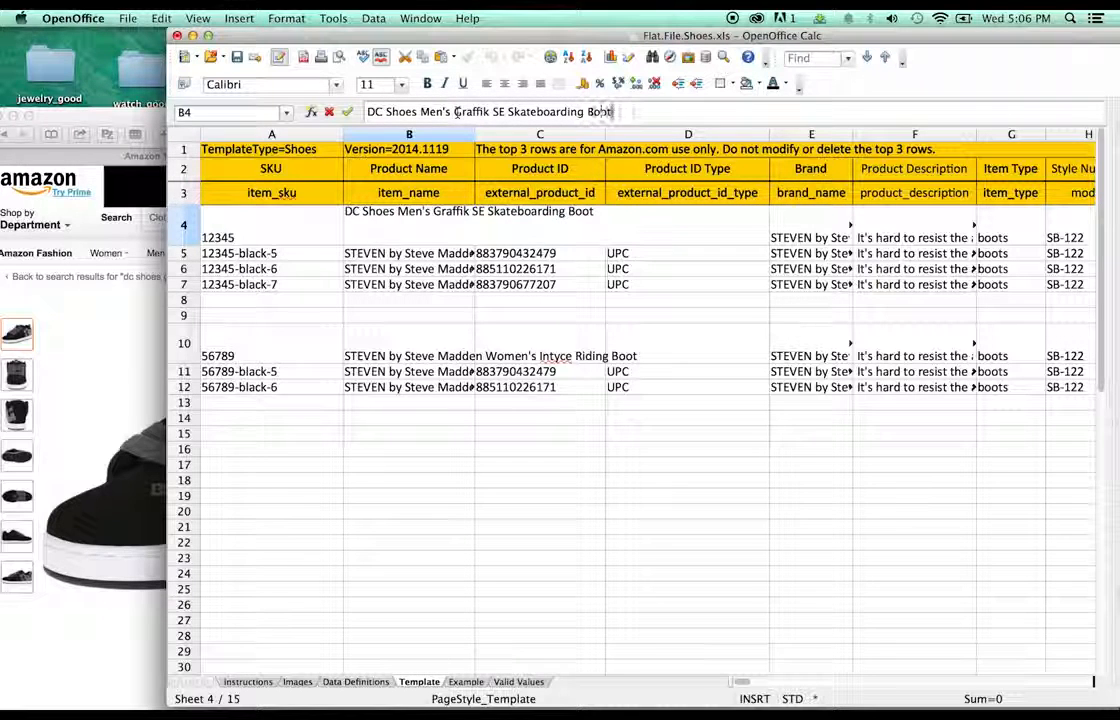
pyautogui.write('Shoe')
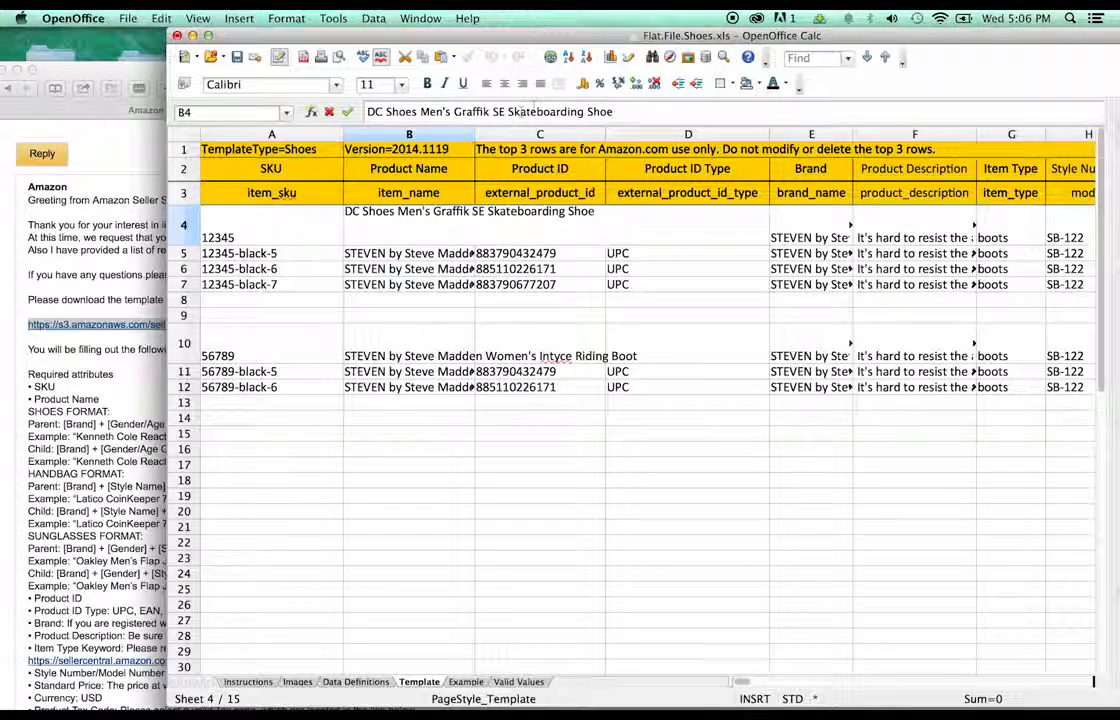
pyautogui.write('Leather')
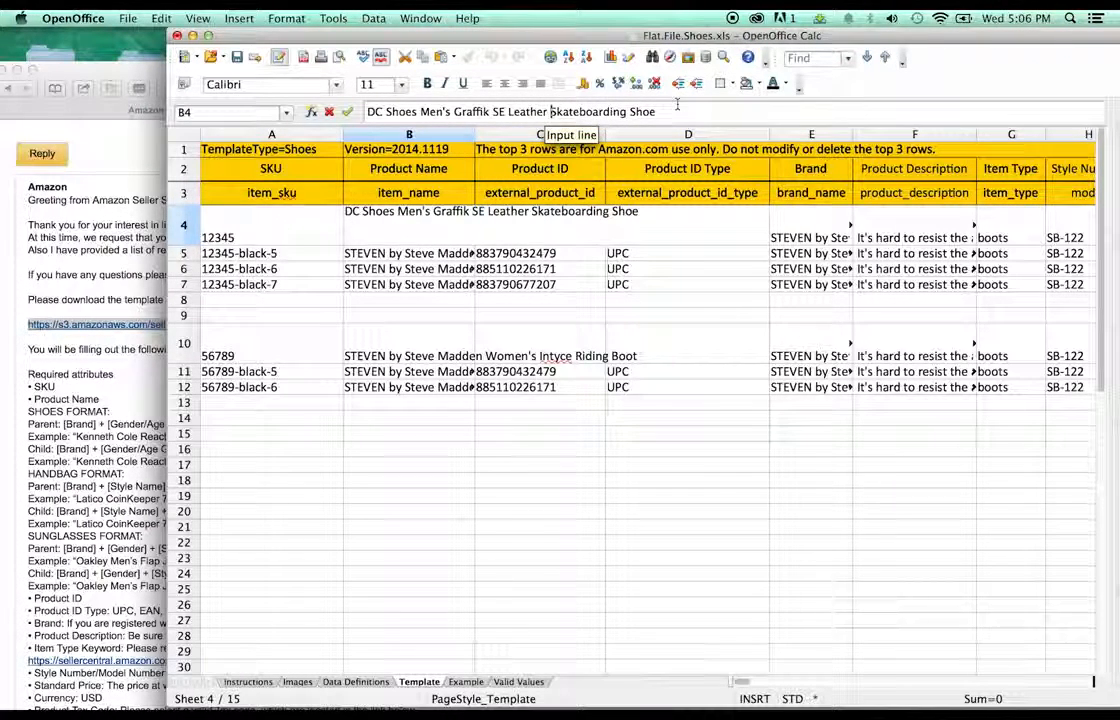
pyautogui.click(464, 236)
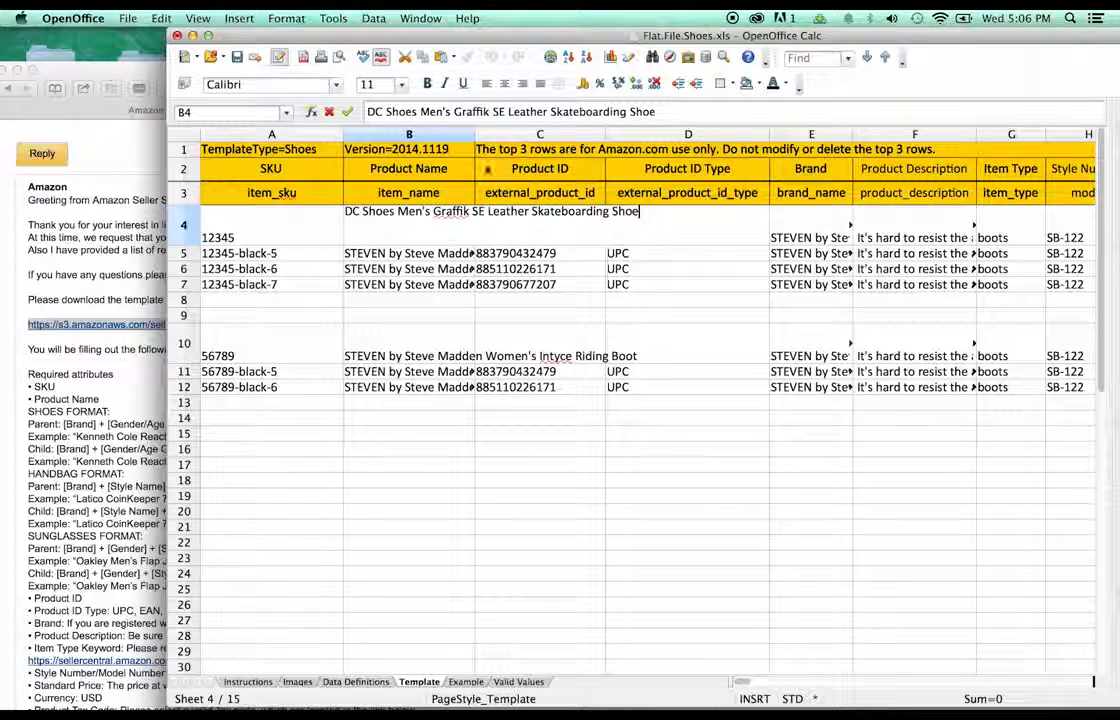
# - Widen column B and paste the DC Shoes Graffik SE name into B5, B6 and B7
pyautogui.click(484, 133)
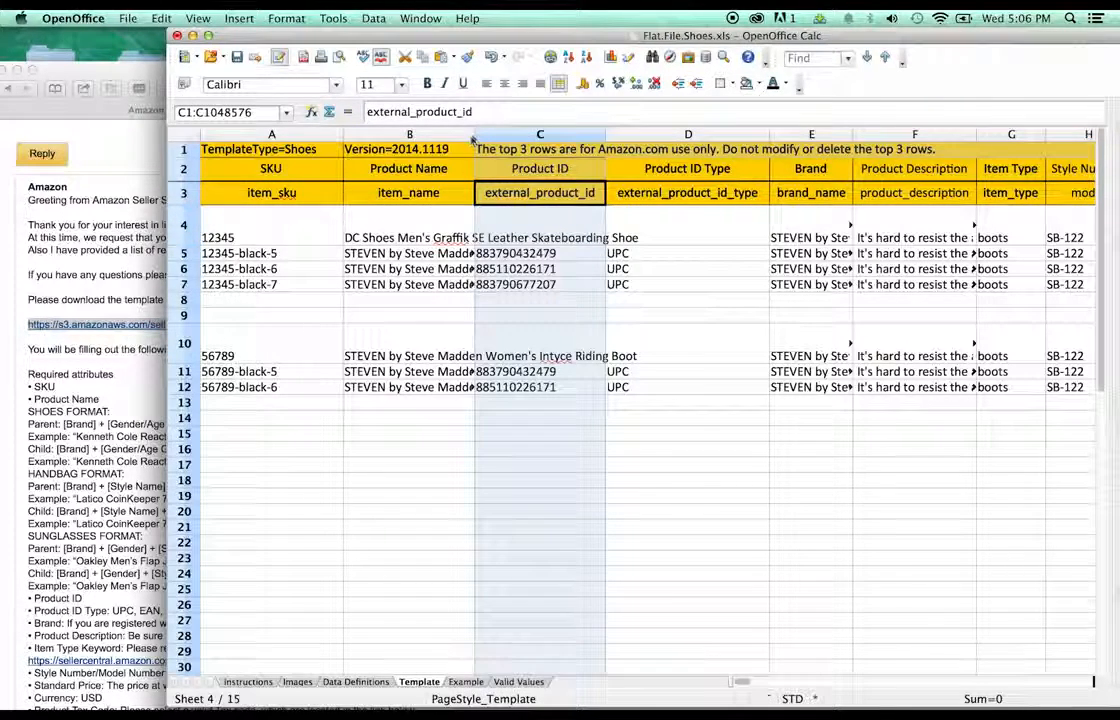
pyautogui.moveTo(476, 133); pyautogui.dragTo(670, 133)
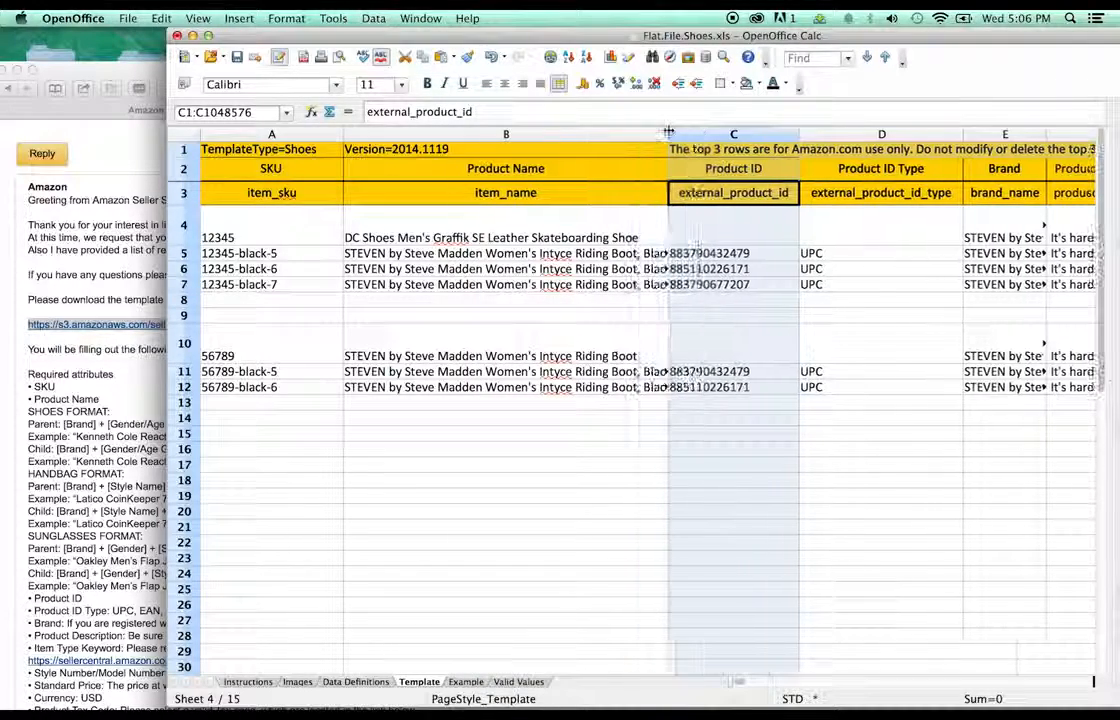
pyautogui.click(549, 241)
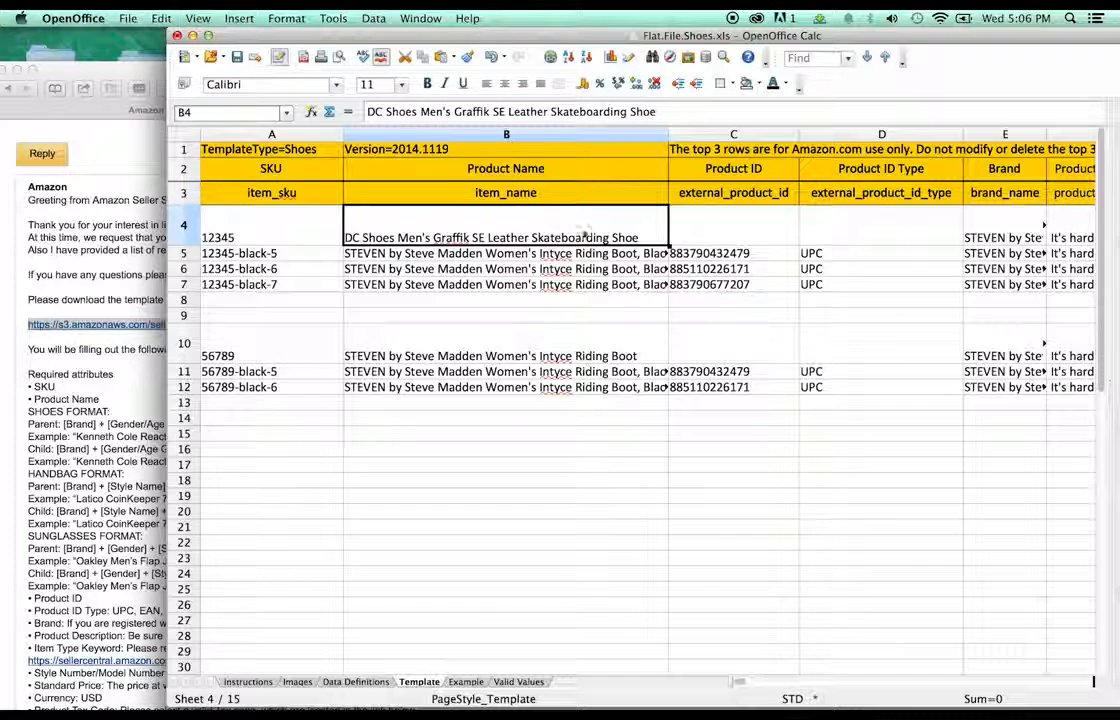
pyautogui.click(565, 254)
pyautogui.write("DC Shoes Men's Graffik SE Leather Skateboarding Shoe")
pyautogui.click(560, 269)
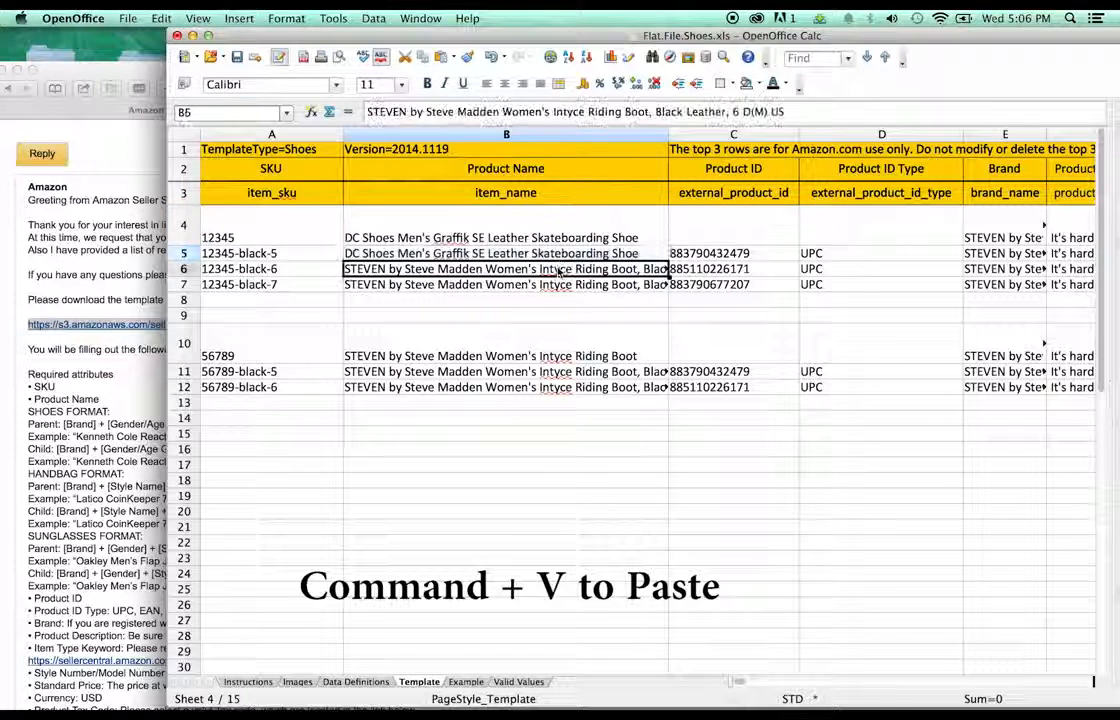
pyautogui.write("DC Shoes Men's Graffik SE Leather Skateboarding Shoe")
pyautogui.click(555, 286)
pyautogui.press('super+v')
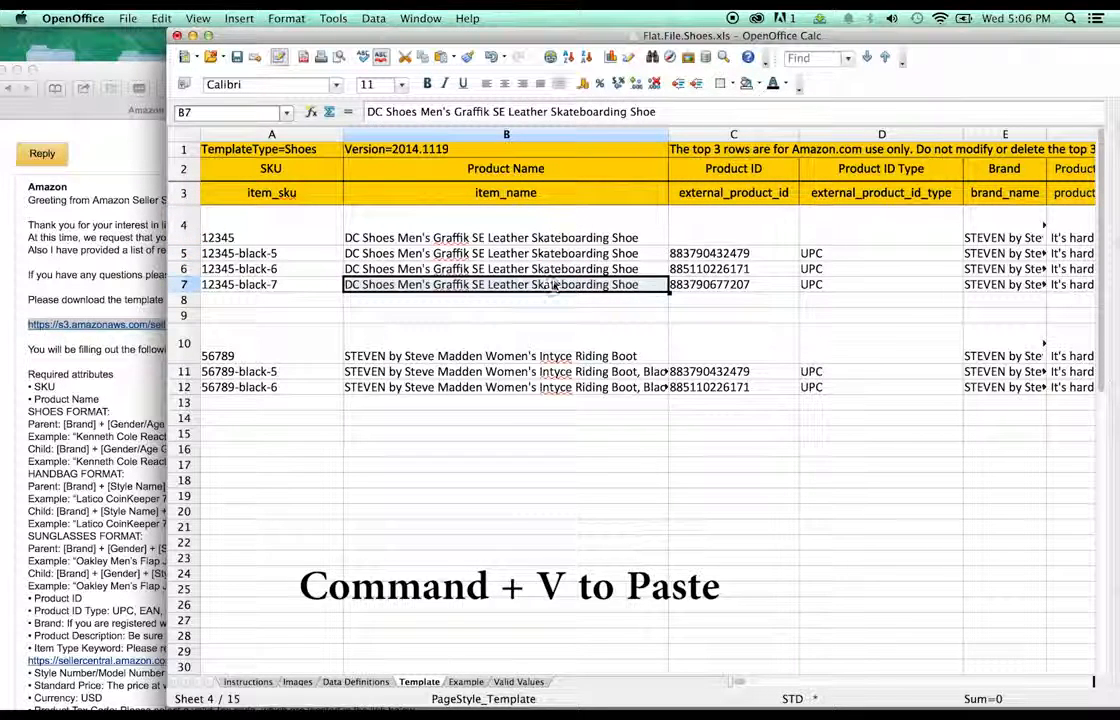
pyautogui.click(548, 302)
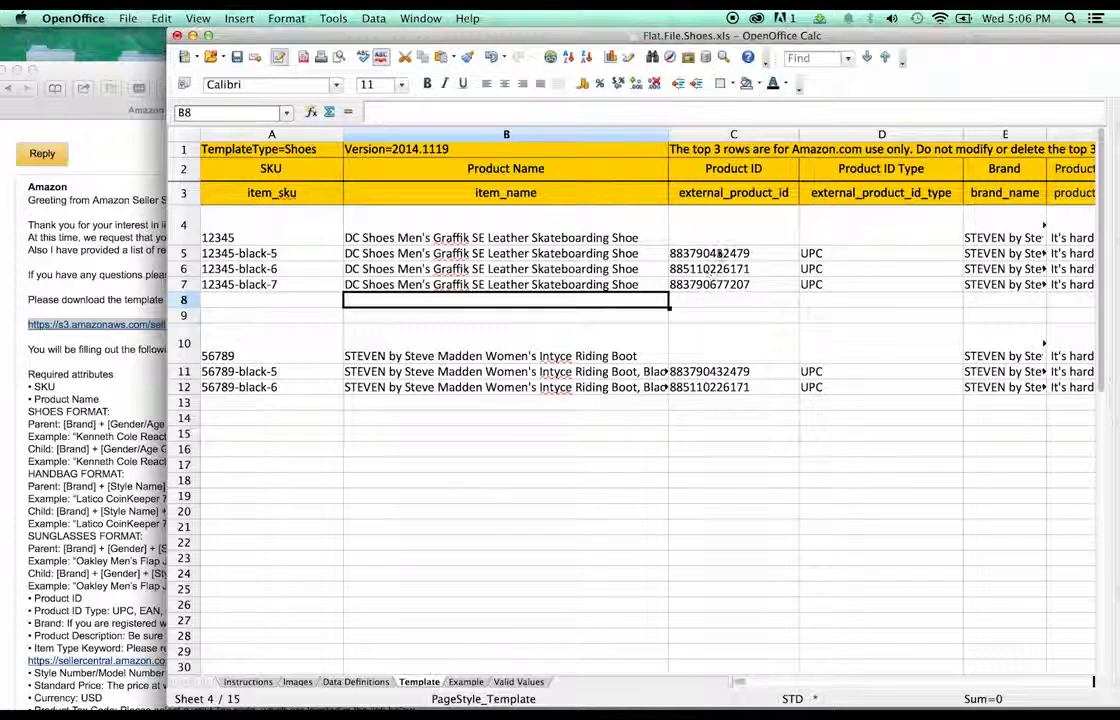
# - Review the product IDs and Product ID Type values for the parent and child rows 4–7
pyautogui.click(712, 254)
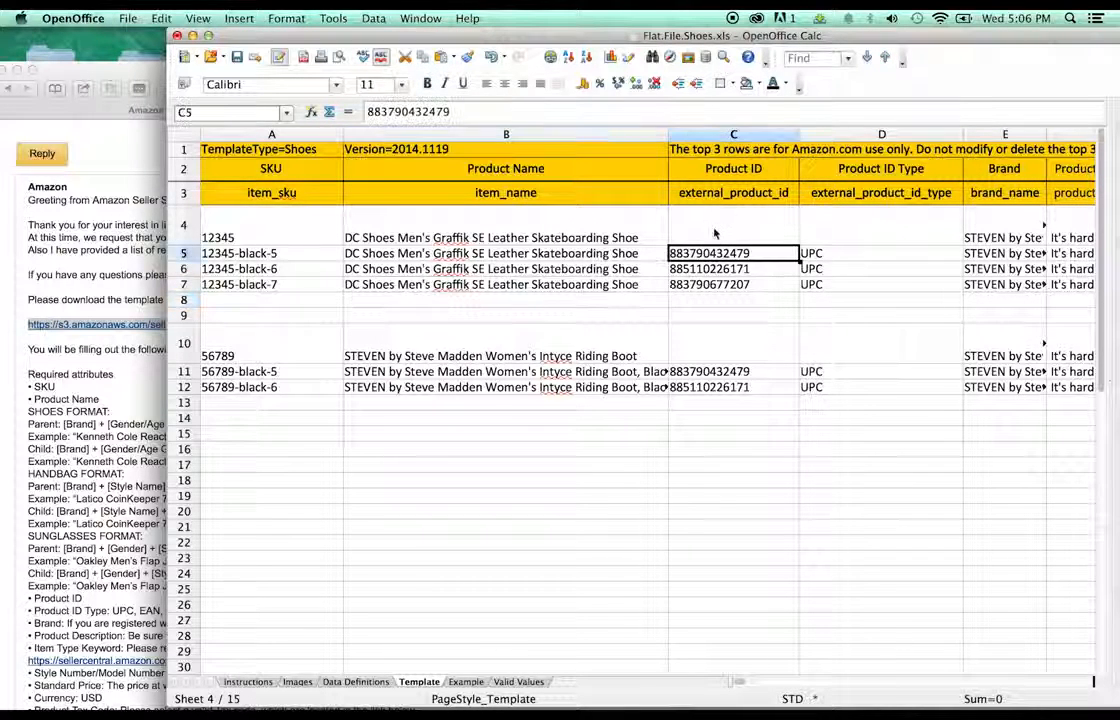
pyautogui.click(818, 257)
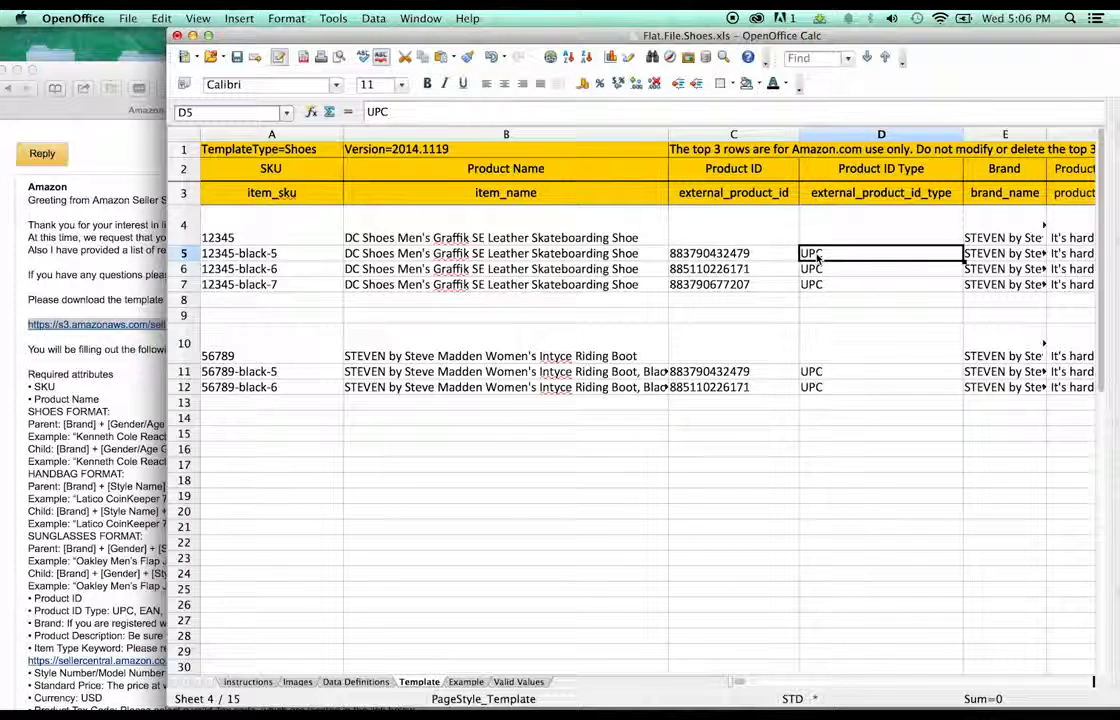
pyautogui.click(768, 258)
pyautogui.click(812, 257)
pyautogui.click(746, 254)
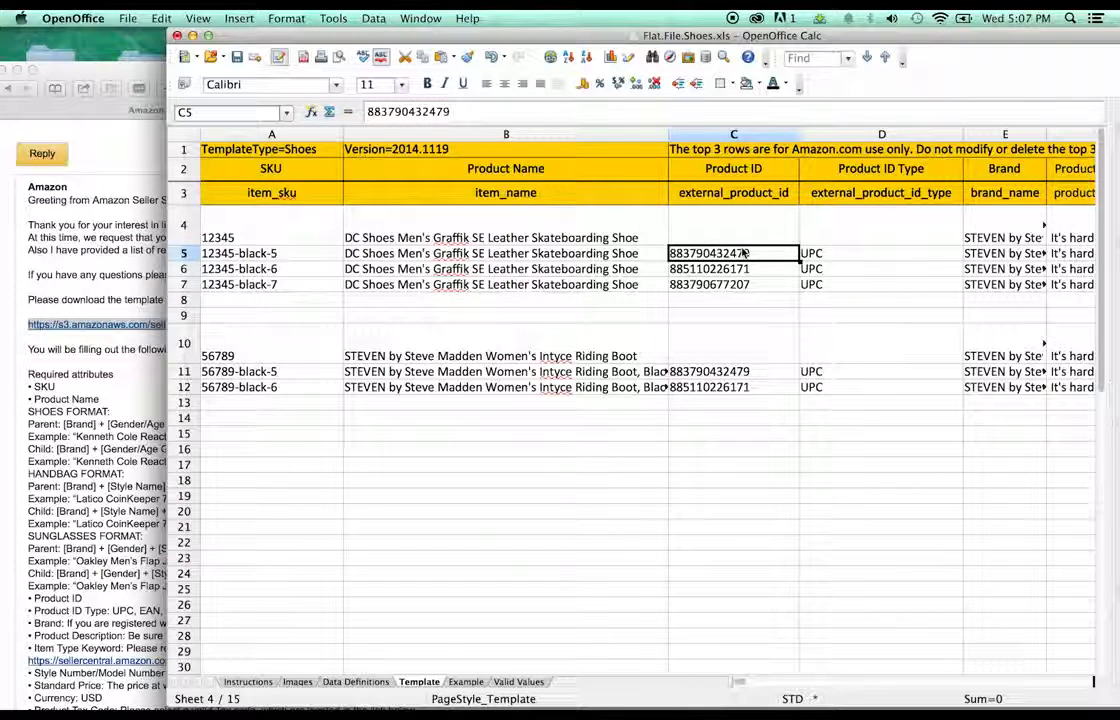
pyautogui.click(820, 174)
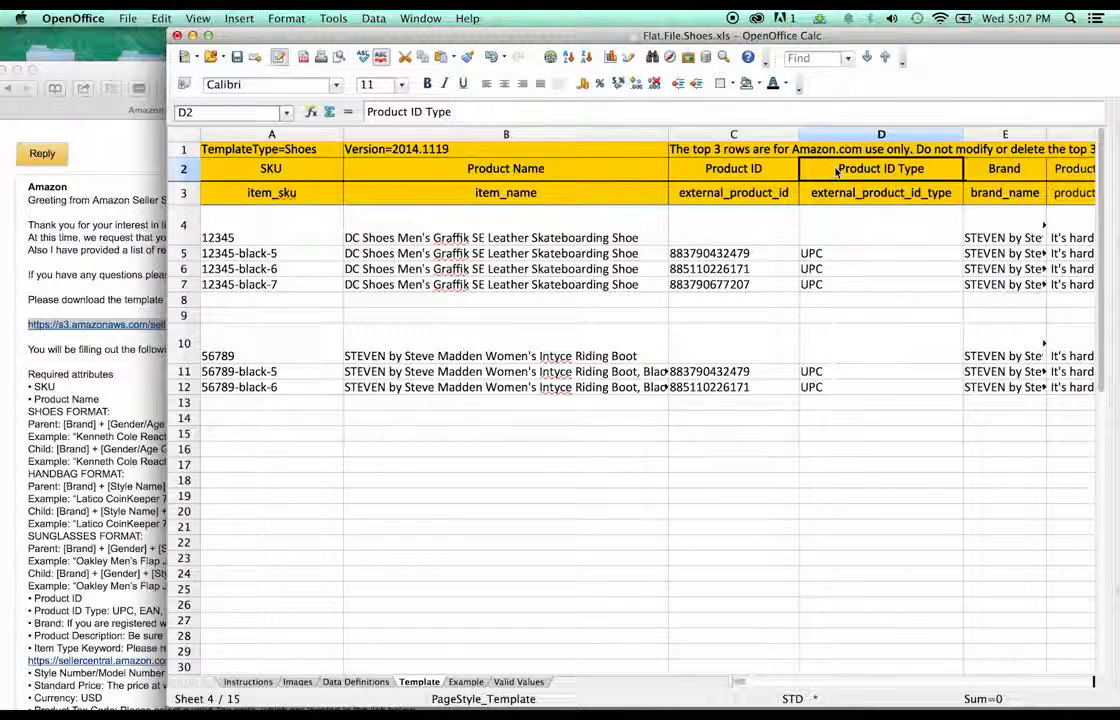
pyautogui.click(820, 238)
pyautogui.click(818, 255)
pyautogui.click(812, 285)
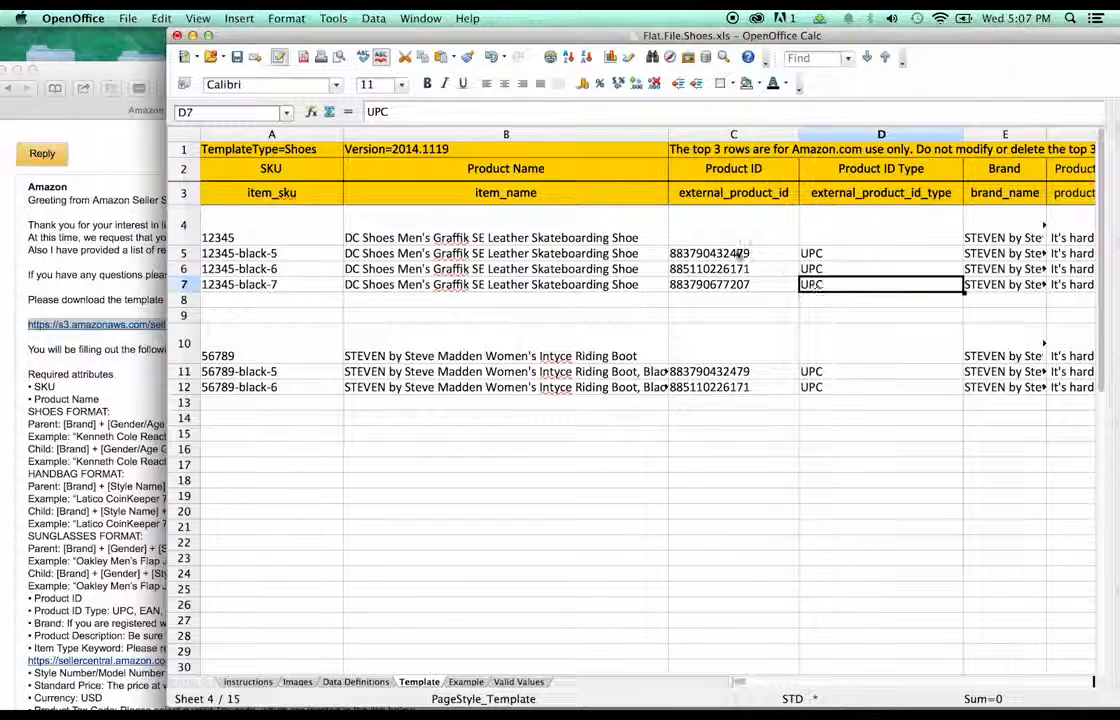
pyautogui.click(738, 255)
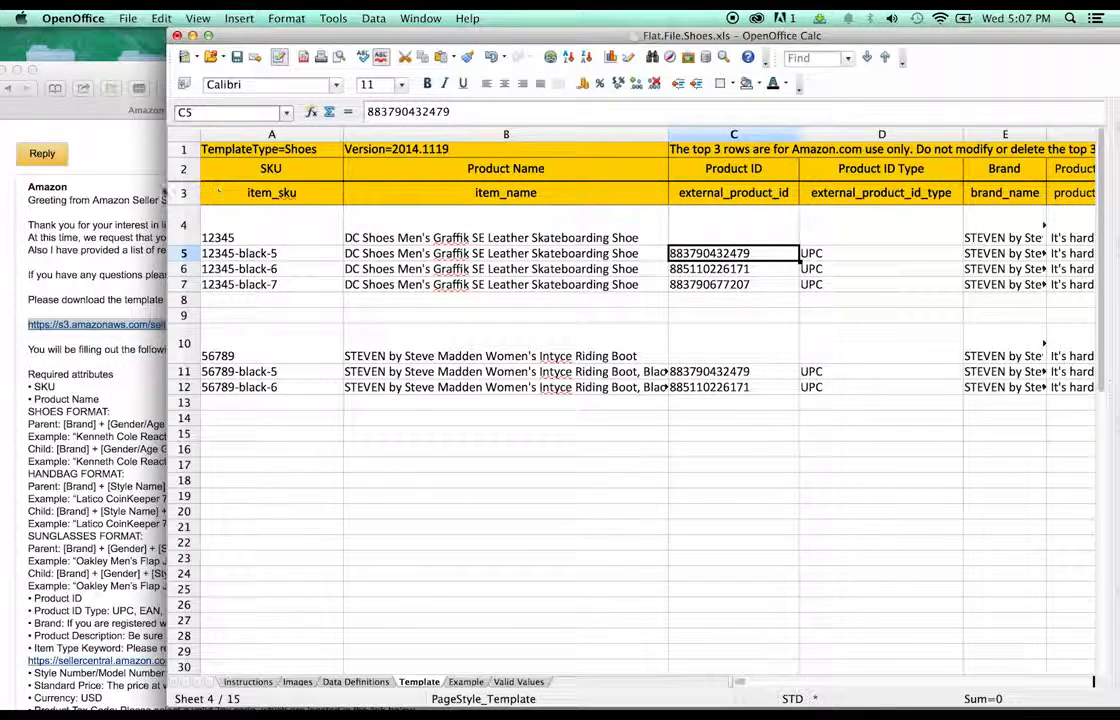
pyautogui.click(160, 192)
pyautogui.scroll(3, 430, 190)
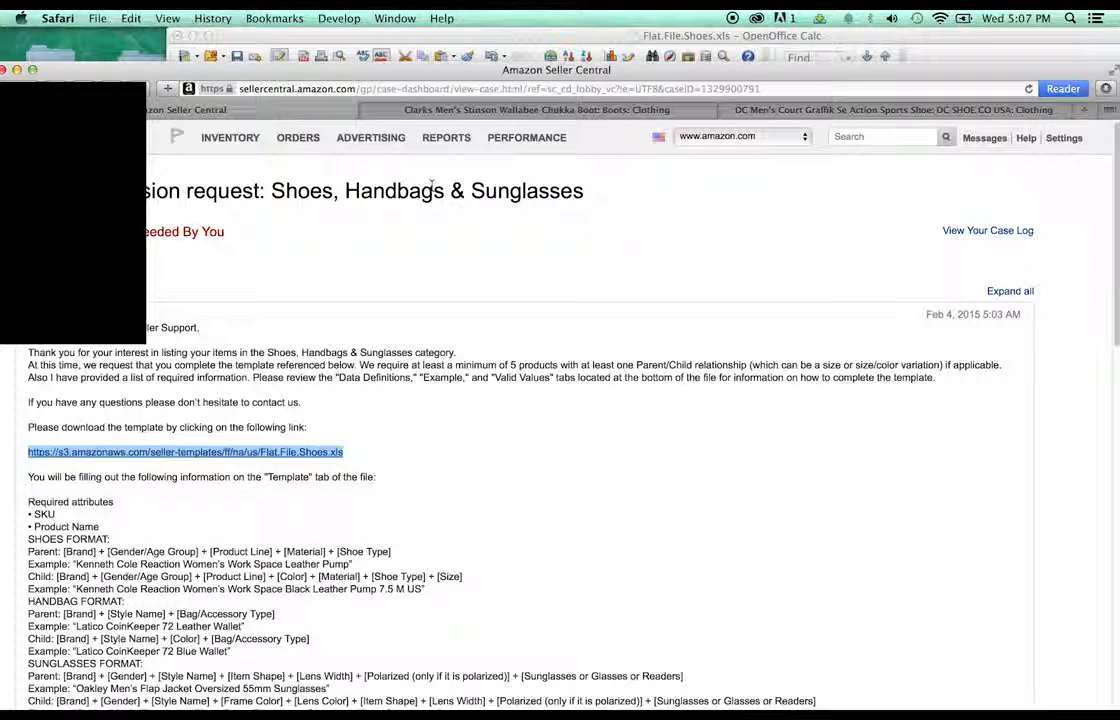
# - In a new Seller Central tab, search Add a Product for 'dc graffik'
pyautogui.click(1083, 111)
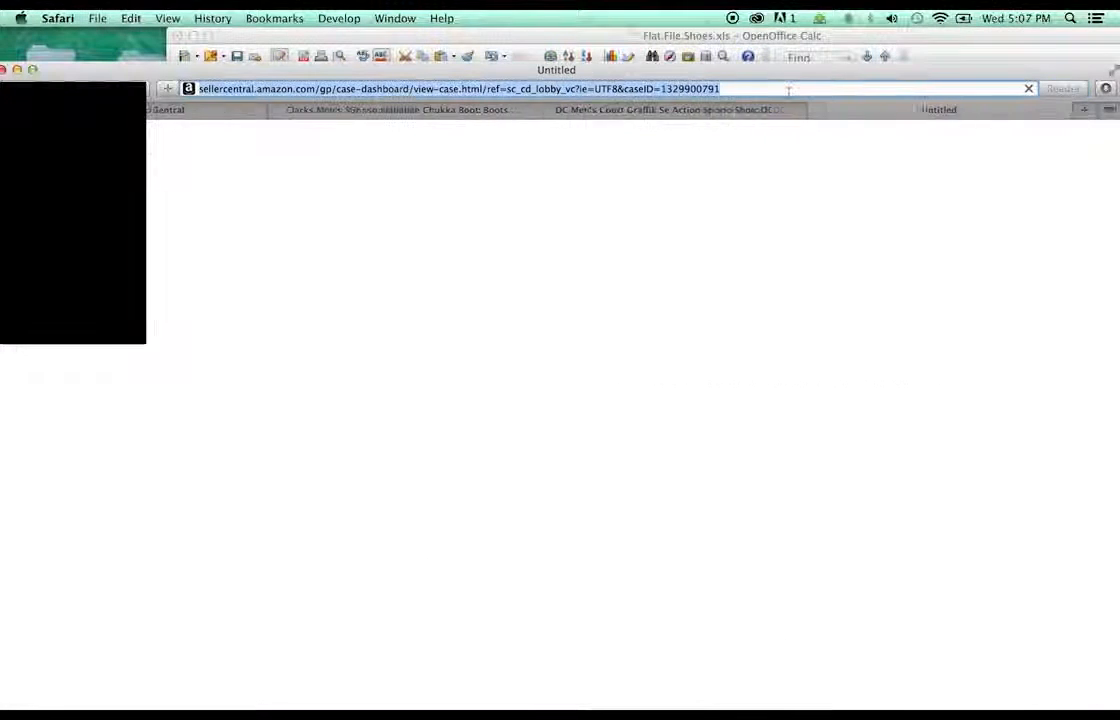
pyautogui.press('Return')
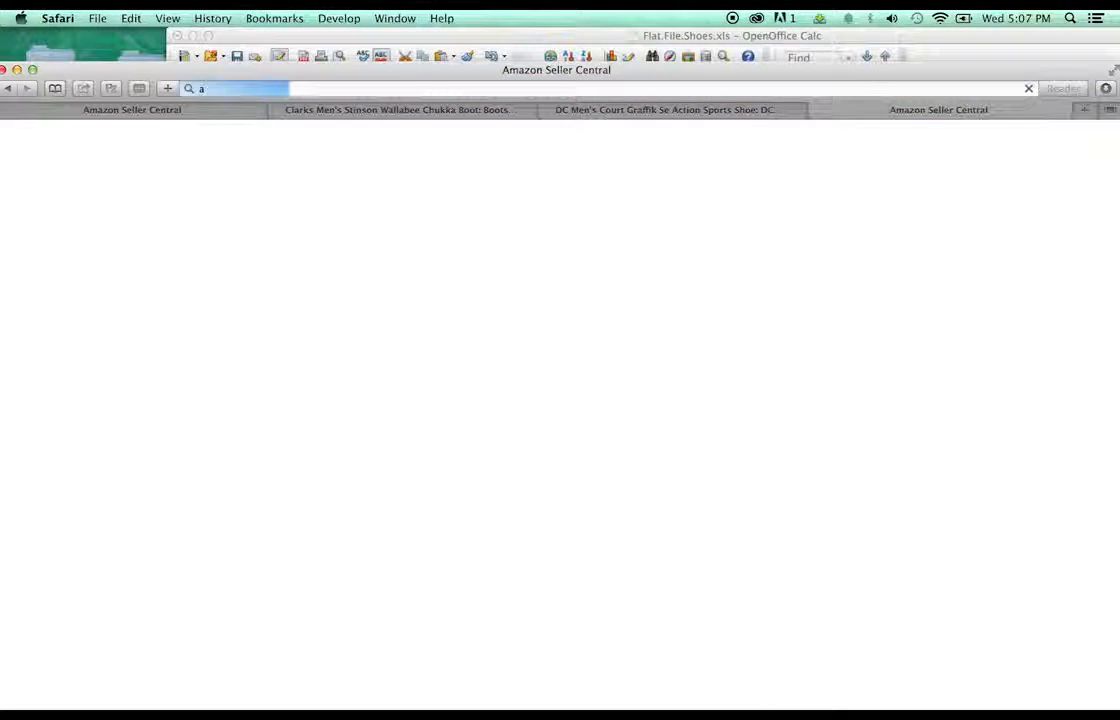
pyautogui.moveTo(228, 138)
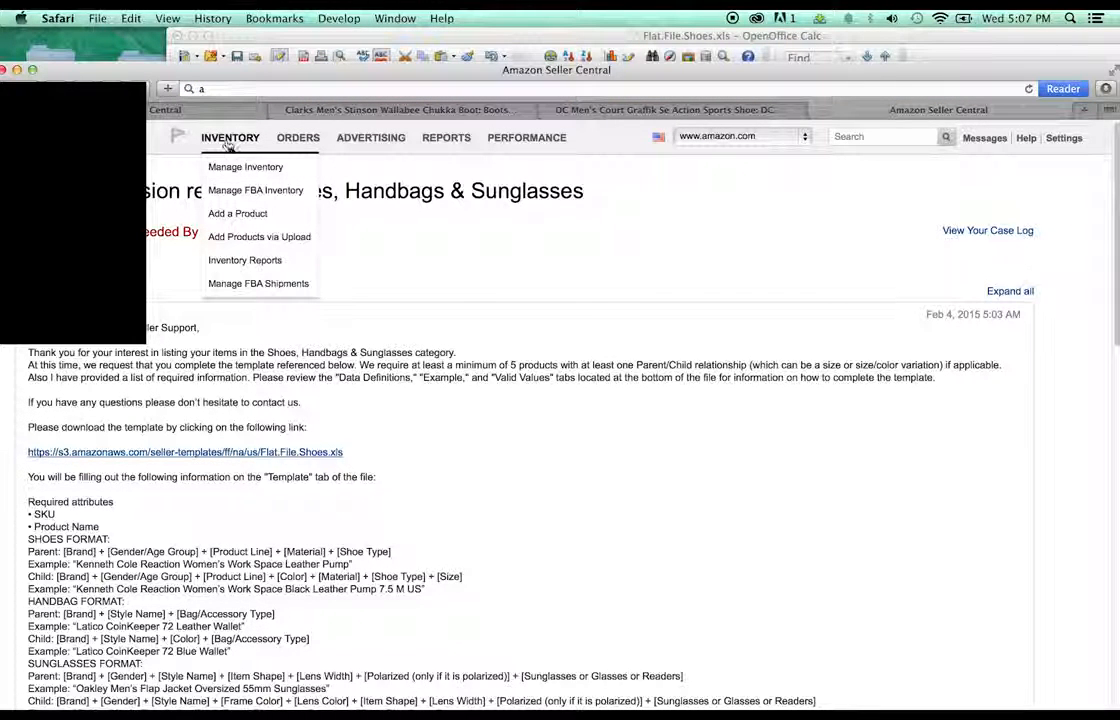
pyautogui.click(224, 213)
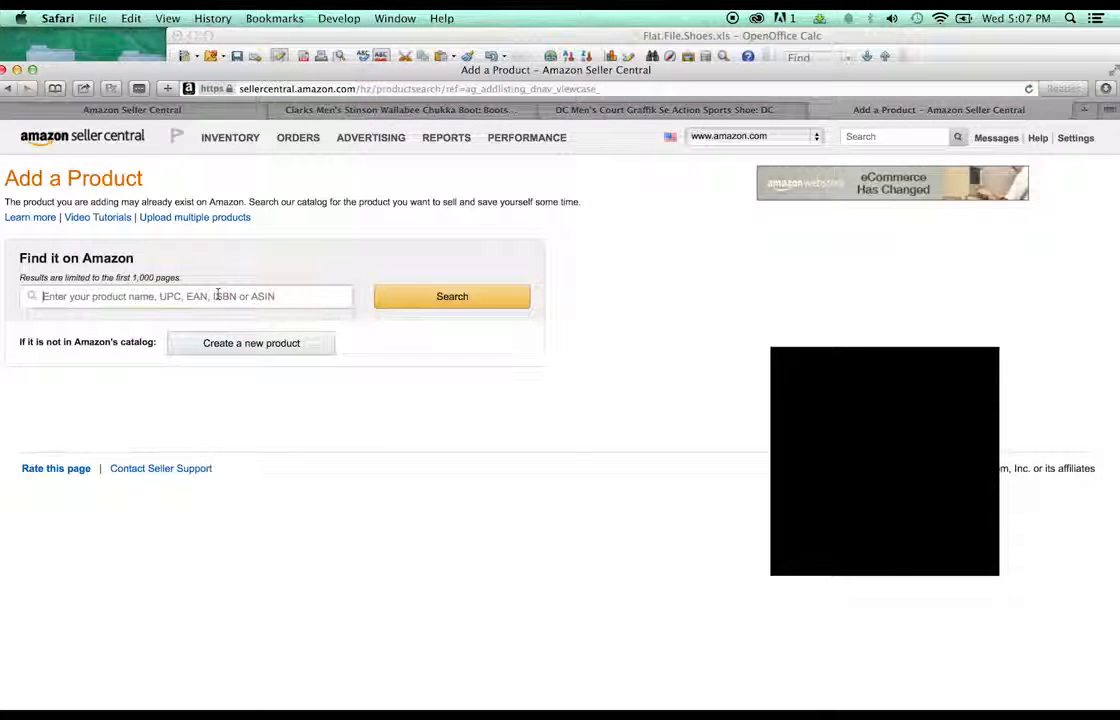
pyautogui.click(217, 296)
pyautogui.write('dc ')
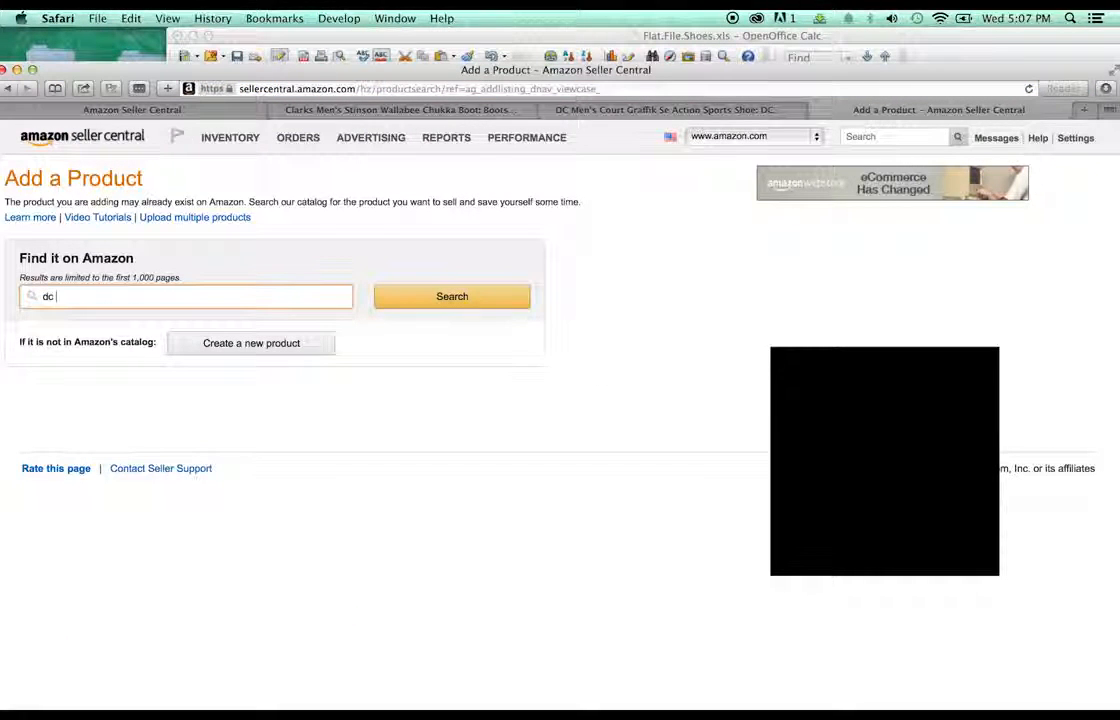
pyautogui.write('graff')
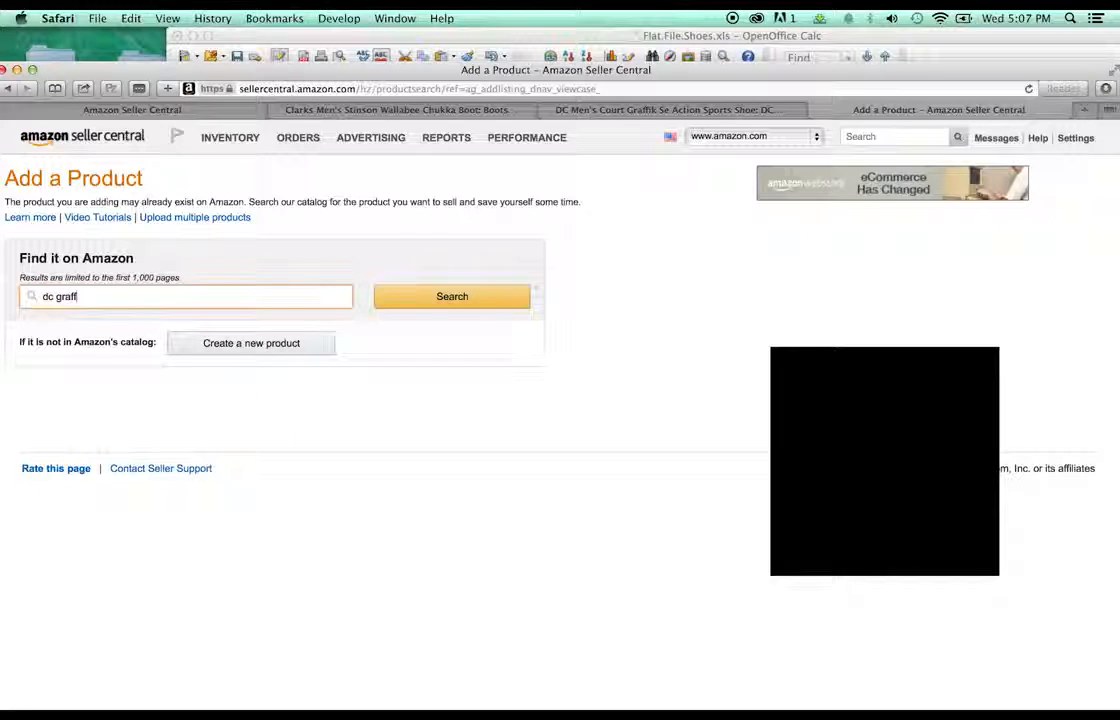
pyautogui.write('ik se')
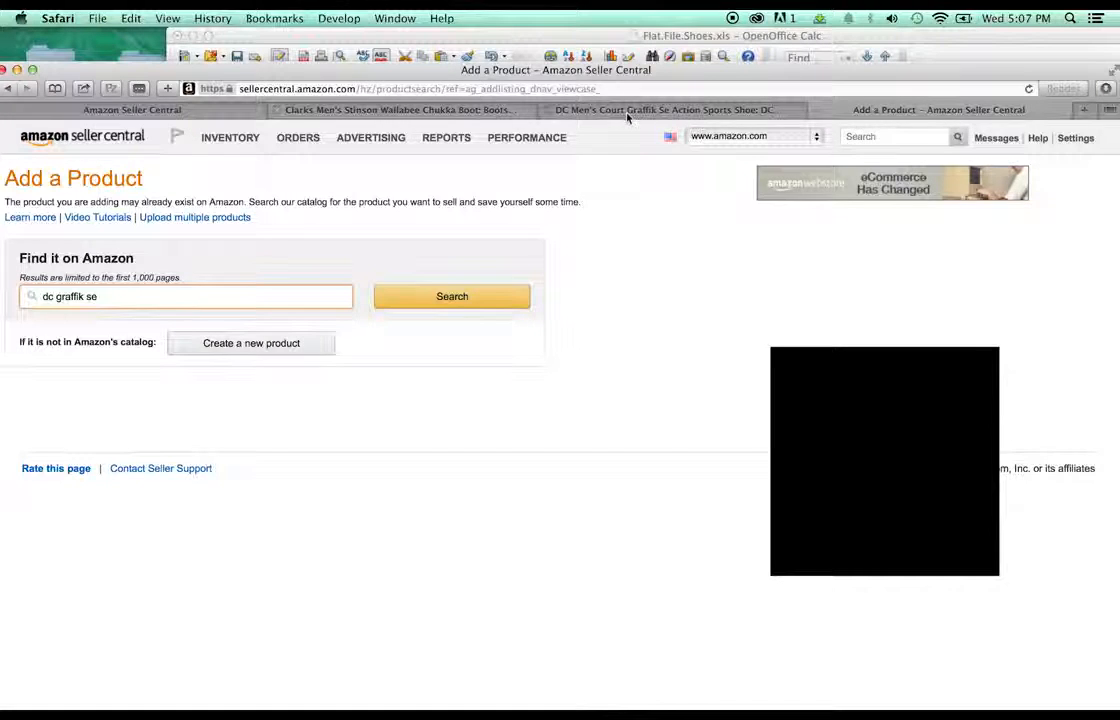
# - Add the colour Black/Athletic Red/Battleship from the DC Court Graffik page to the search and run it
pyautogui.click(627, 112)
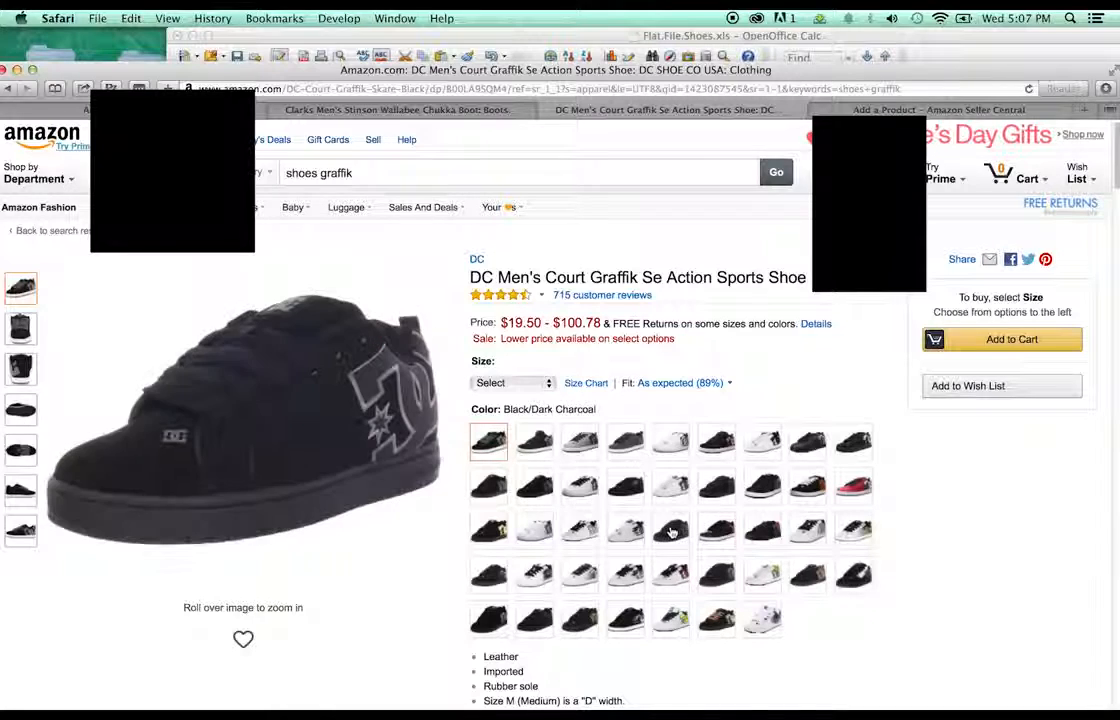
pyautogui.click(636, 503)
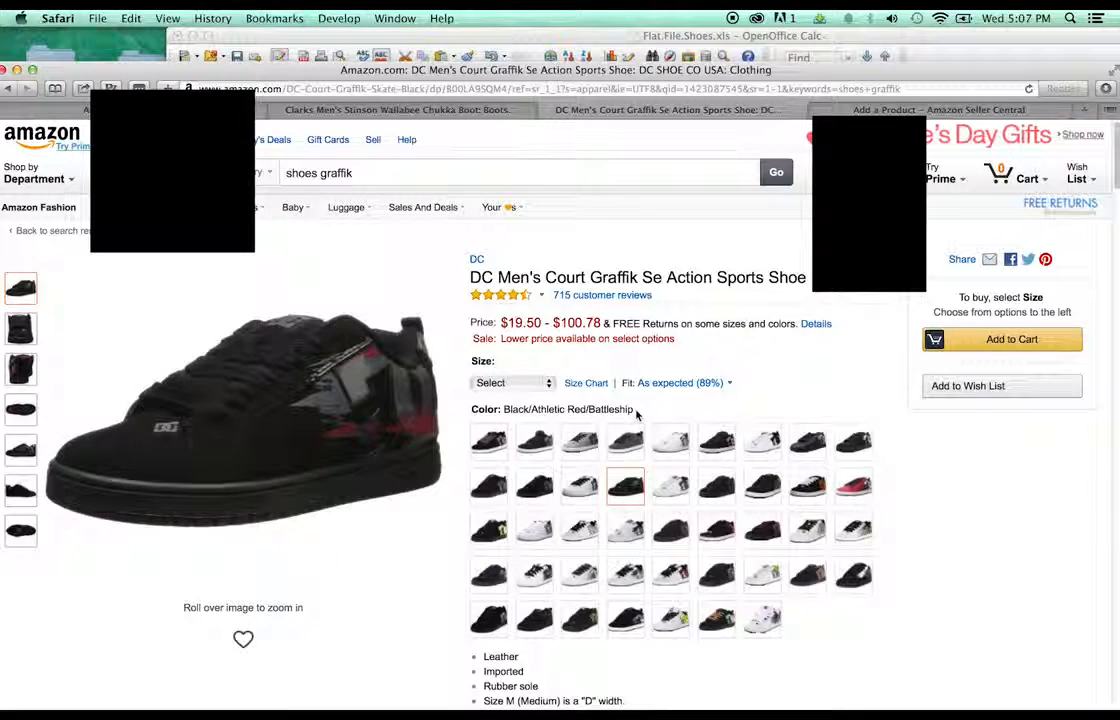
pyautogui.moveTo(636, 412); pyautogui.dragTo(509, 416)
pyautogui.press('super+c')
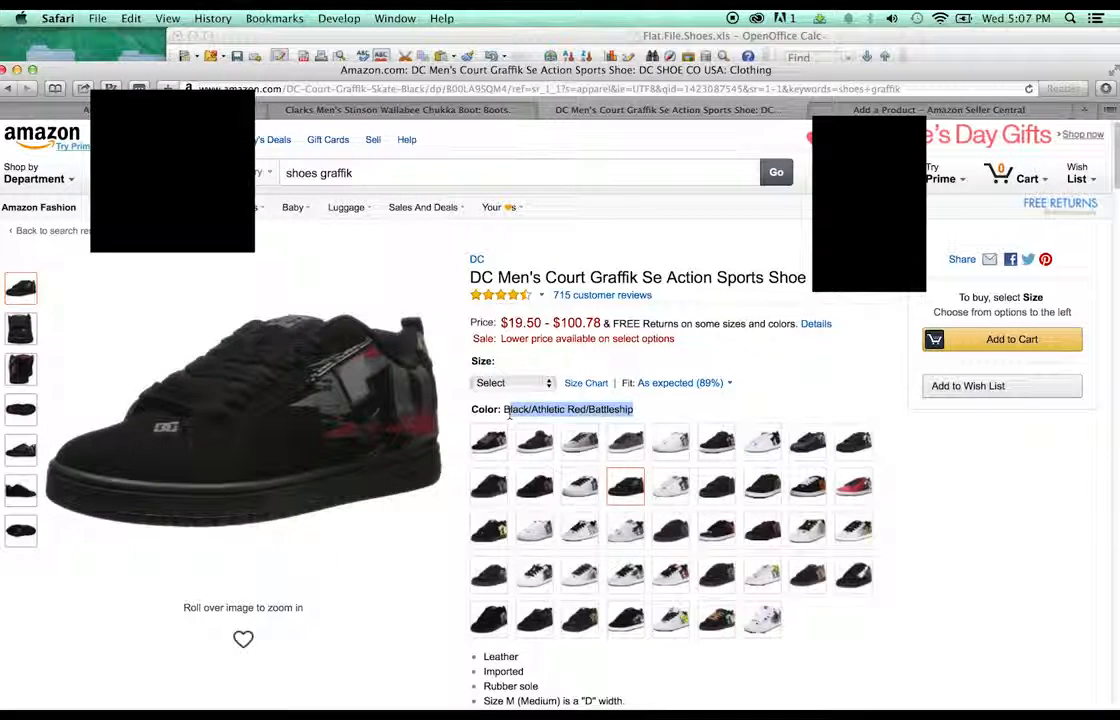
pyautogui.click(340, 110)
pyautogui.click(60, 109)
pyautogui.moveTo(277, 244)
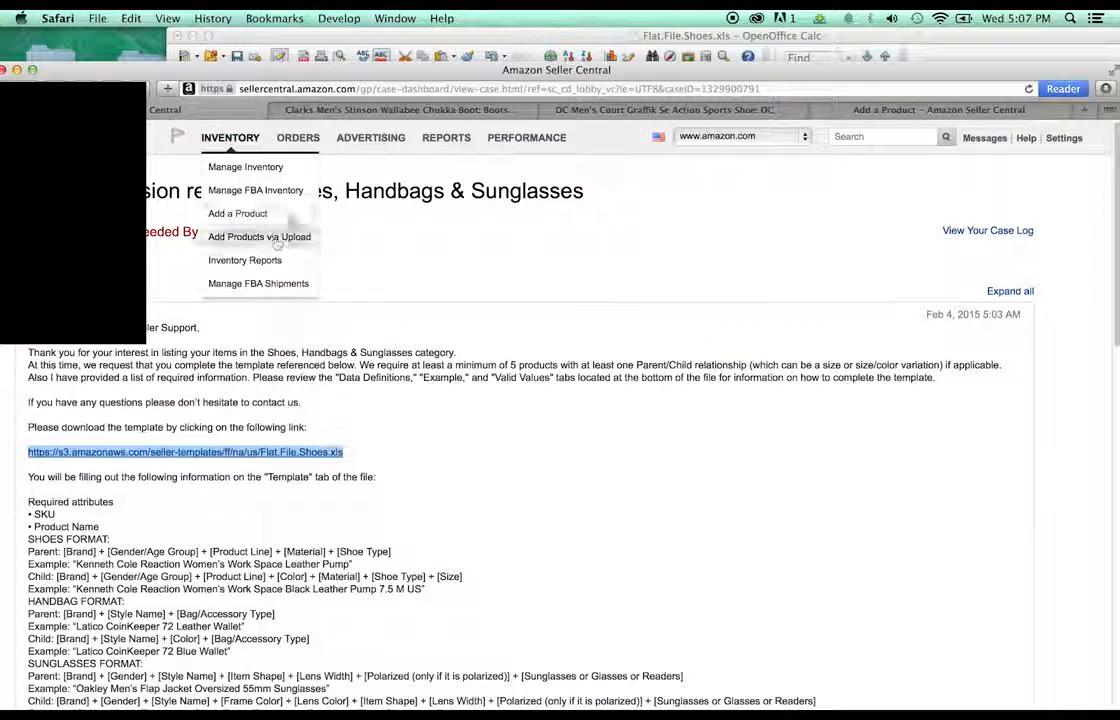
pyautogui.click(880, 110)
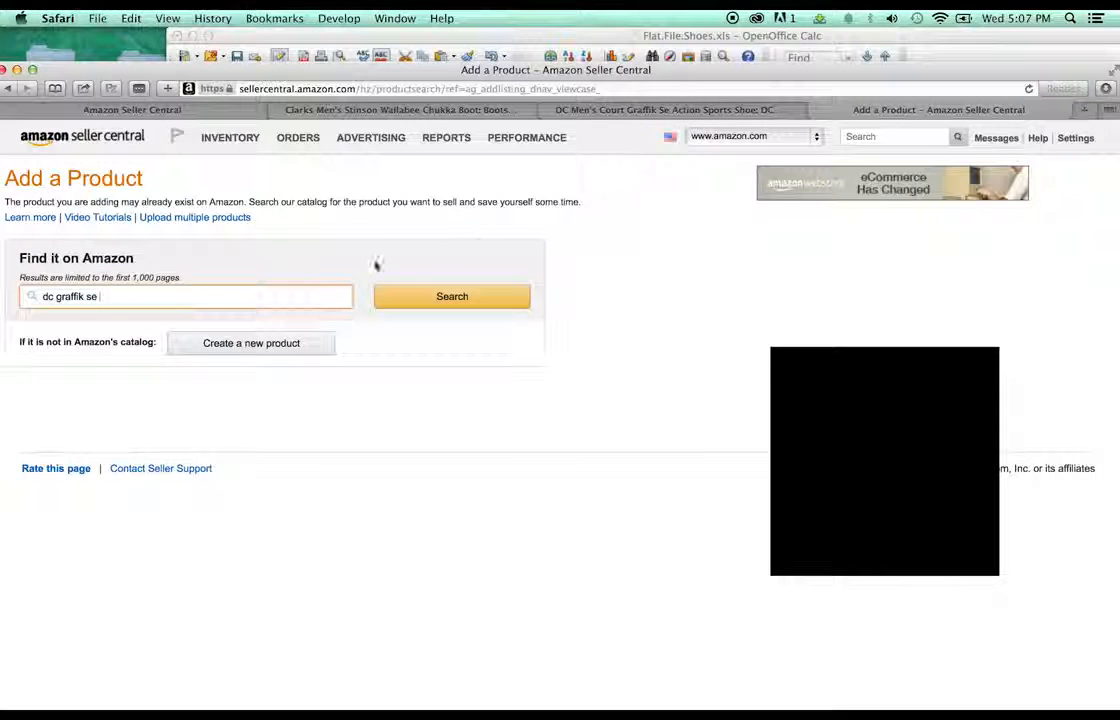
pyautogui.press('super+v')
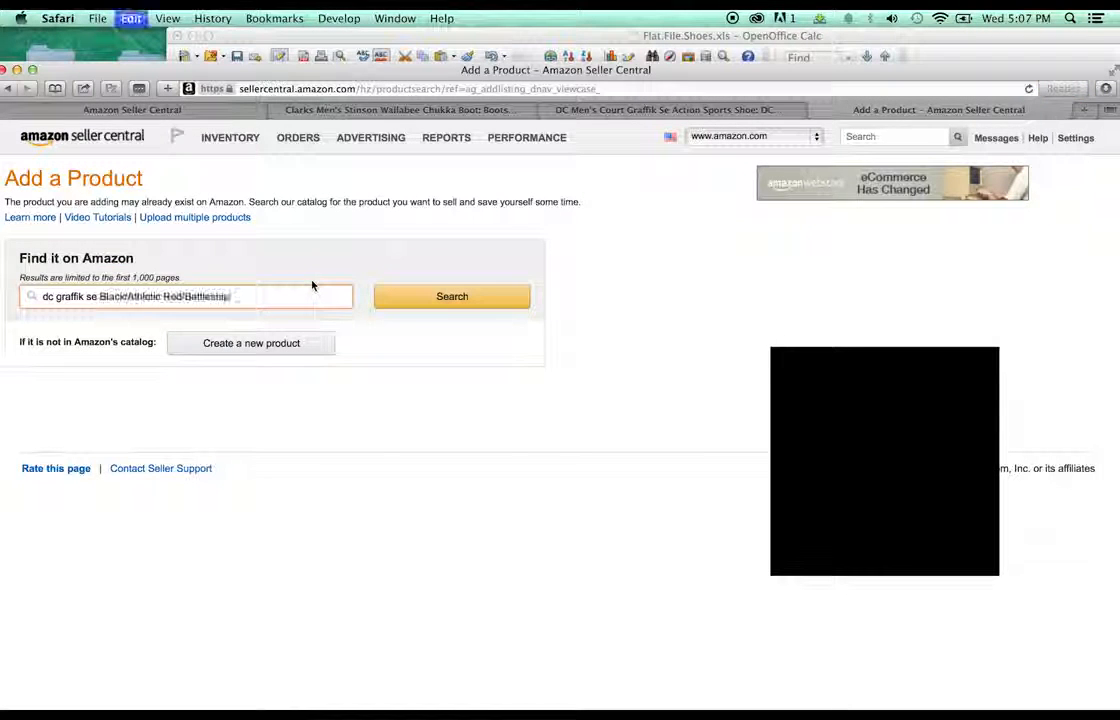
pyautogui.click(402, 300)
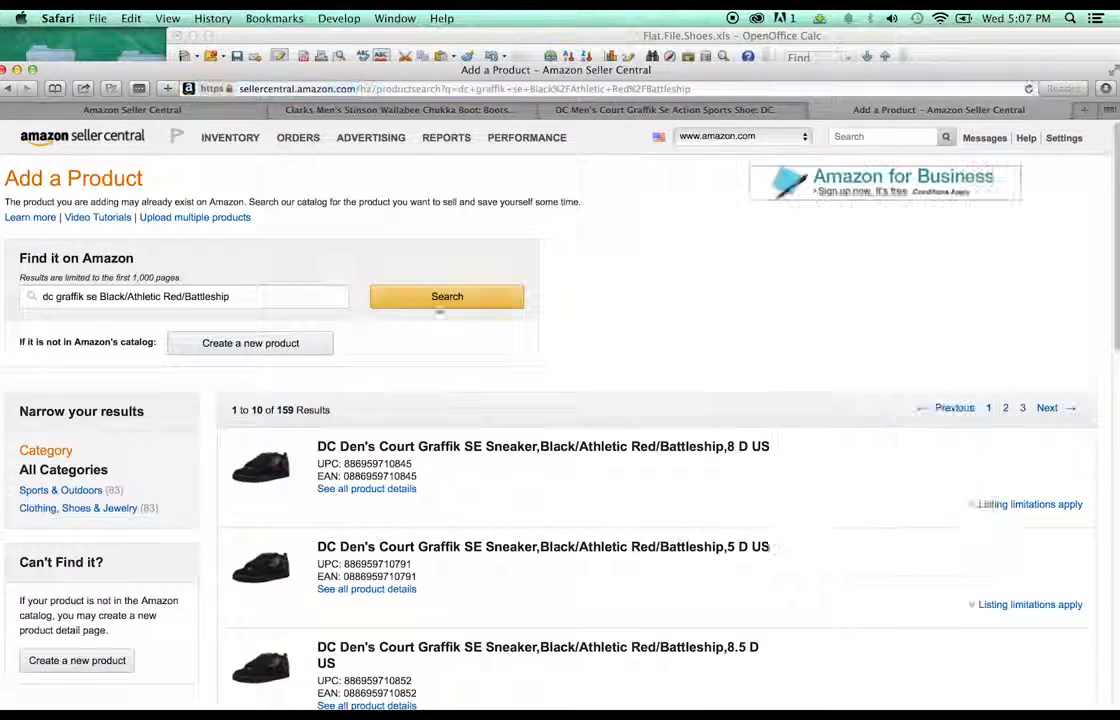
# - Copy the first Graffik SE result's UPC
pyautogui.scroll(-3, 617, 308)
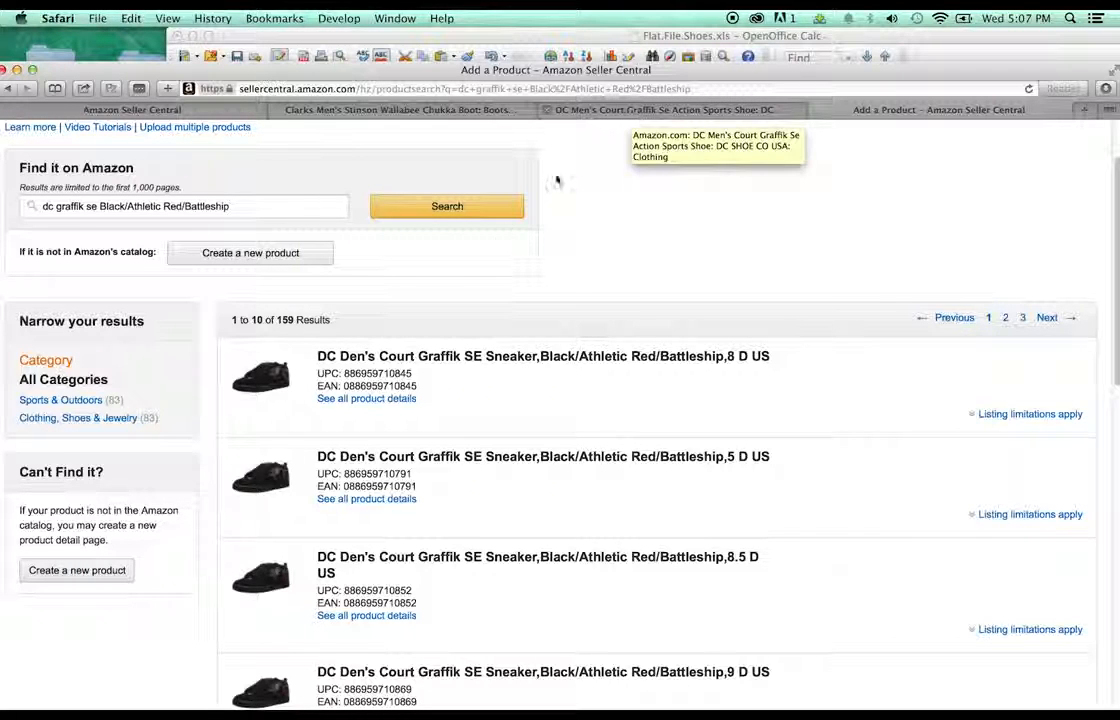
pyautogui.moveTo(414, 373); pyautogui.dragTo(352, 372)
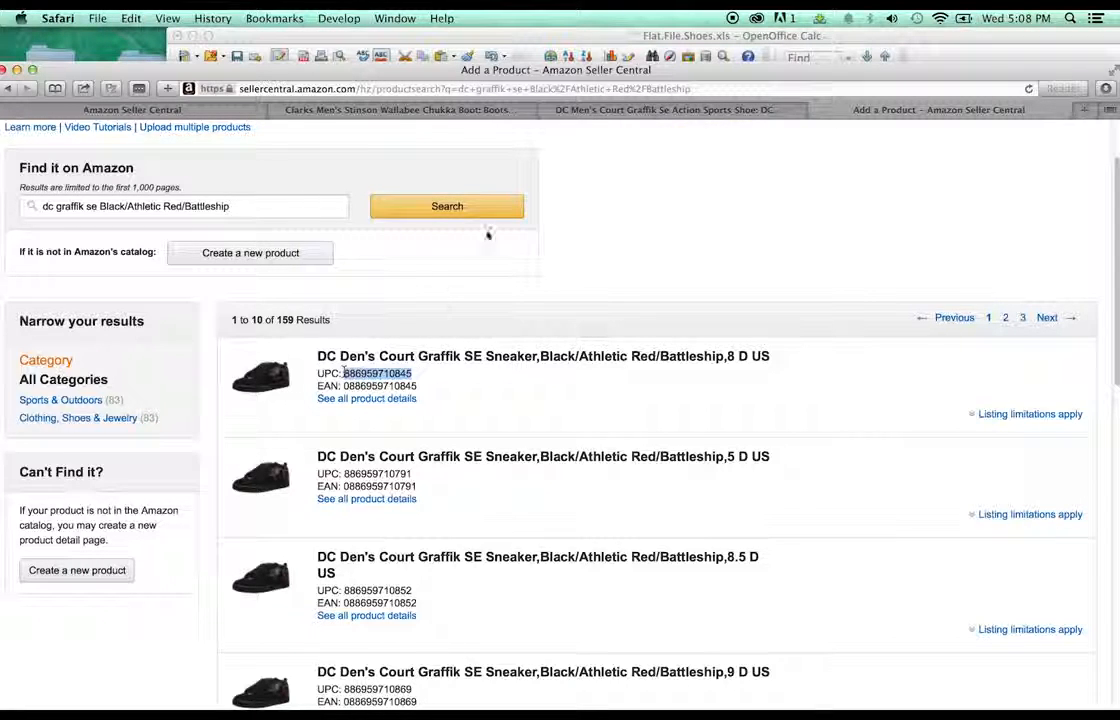
pyautogui.press('super+c')
pyautogui.click(483, 60)
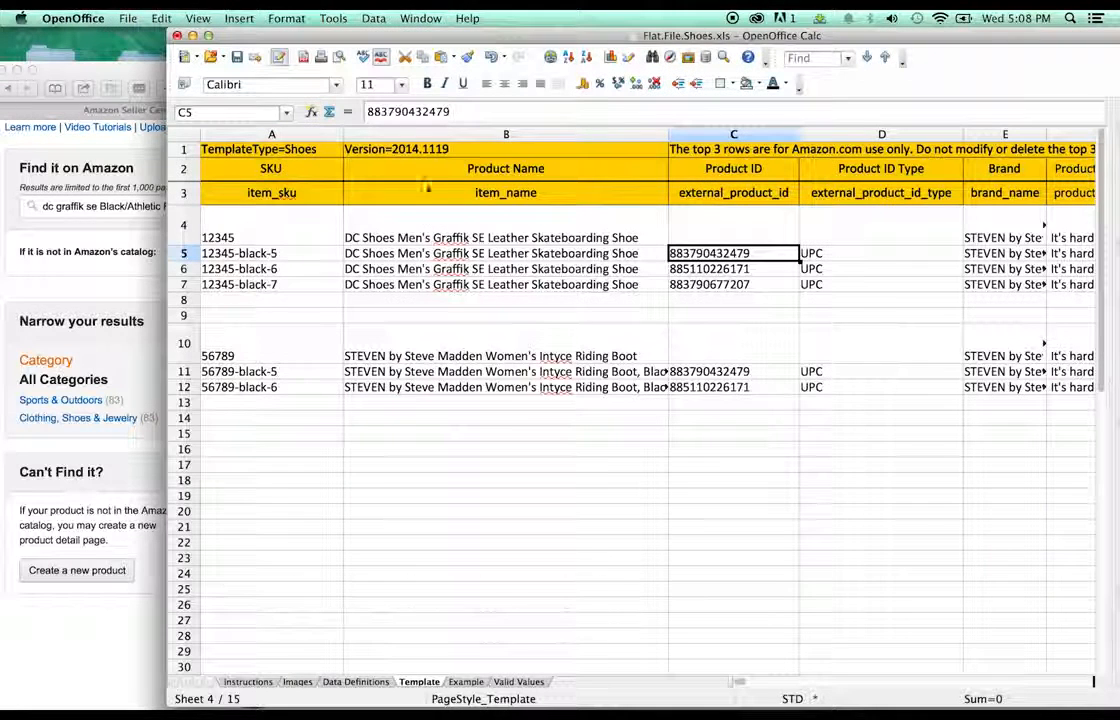
pyautogui.doubleClick(745, 254)
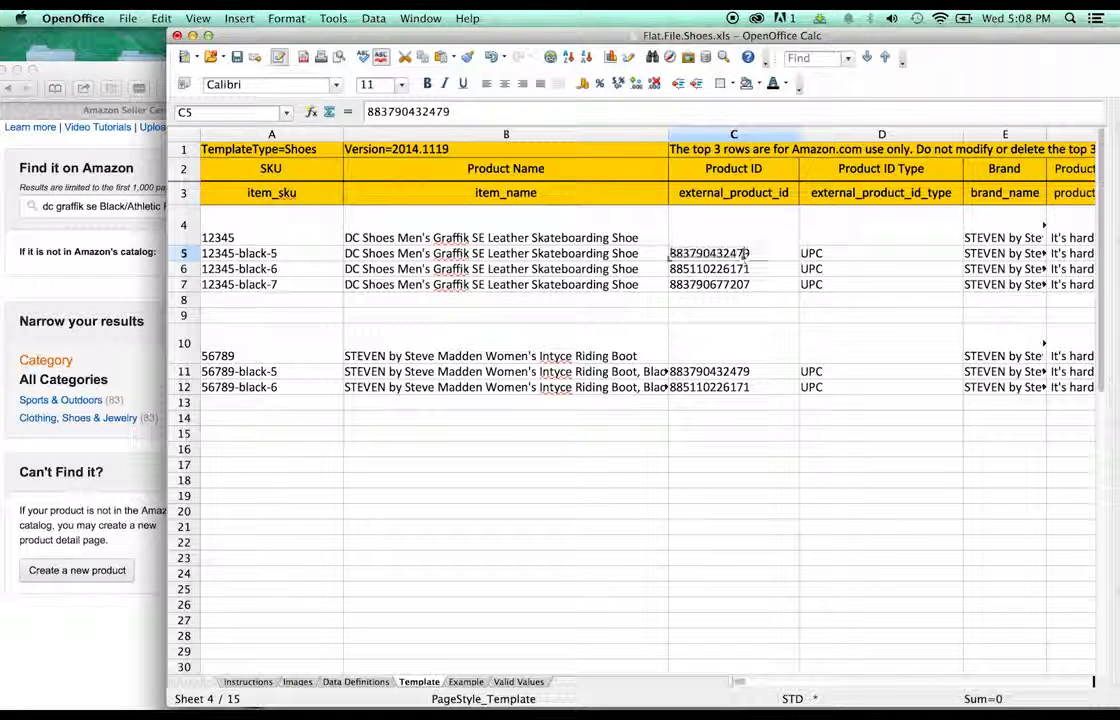
pyautogui.moveTo(745, 254); pyautogui.dragTo(640, 254)
pyautogui.press('super+v')
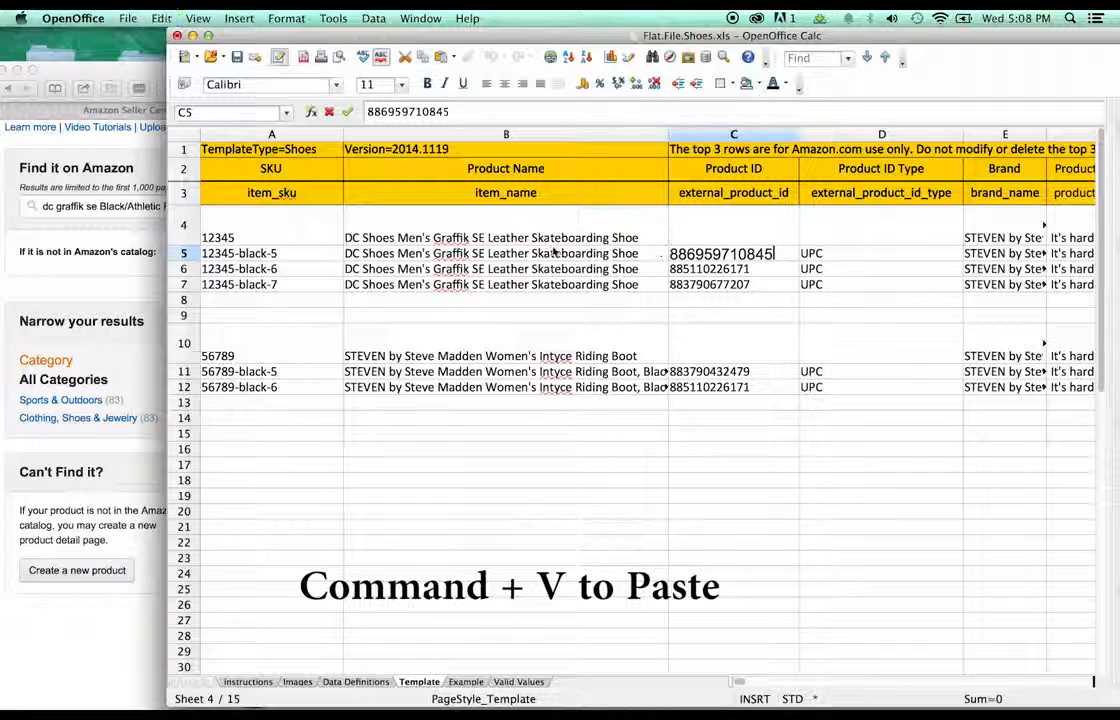
pyautogui.click(276, 255)
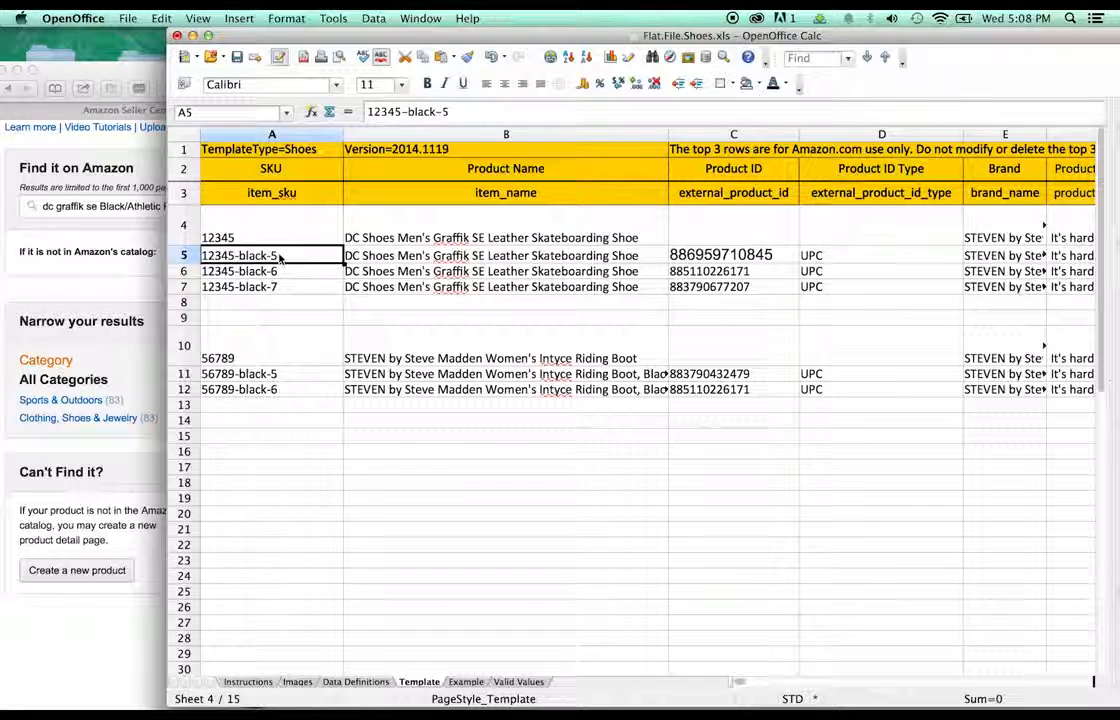
# - Change the size in A5's SKU from 5 to 8, giving 12345-black-8
pyautogui.doubleClick(279, 257)
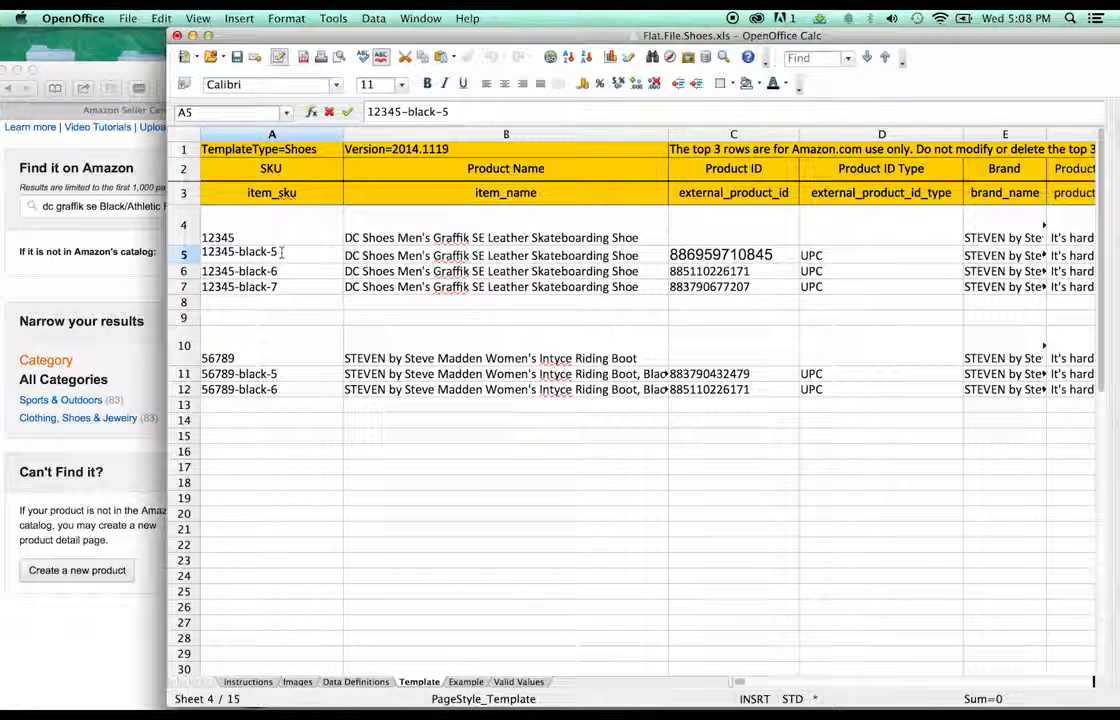
pyautogui.moveTo(282, 252); pyautogui.dragTo(271, 252)
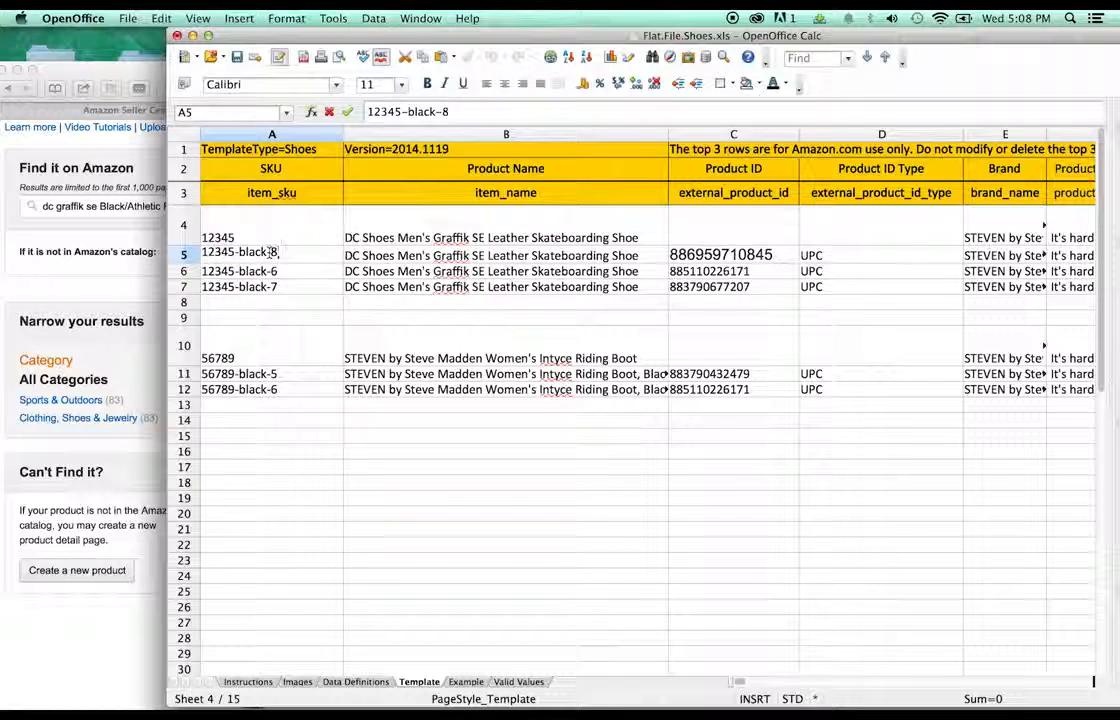
pyautogui.moveTo(455, 43); pyautogui.dragTo(603, 147)
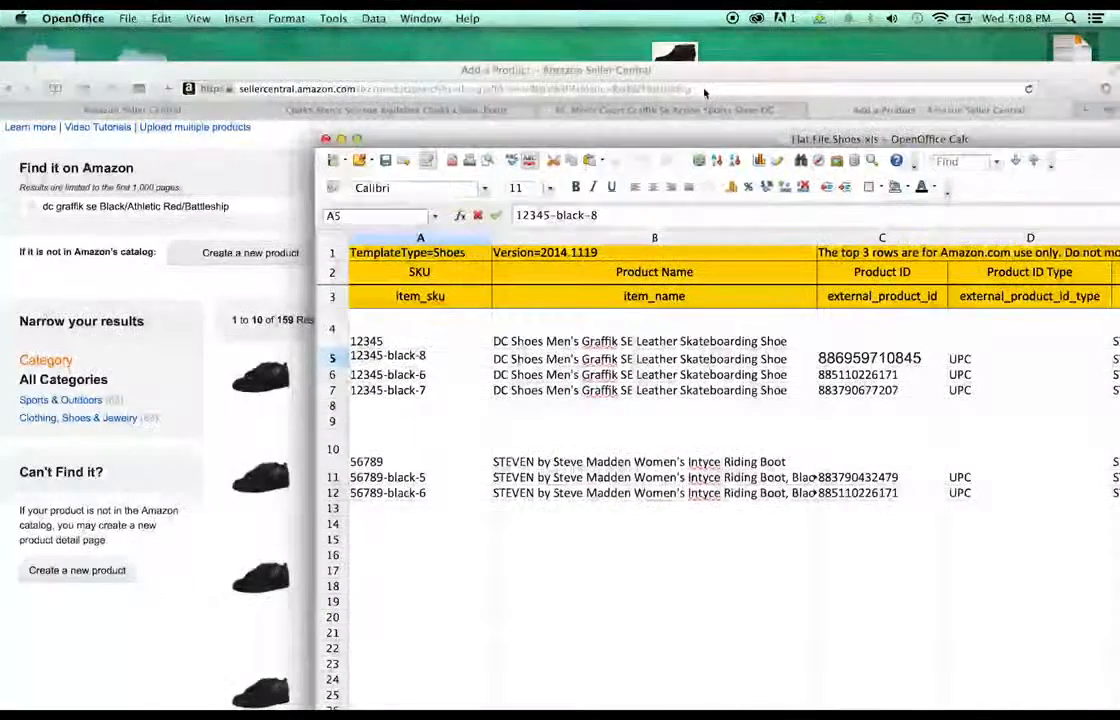
# - Move Calc aside and regroup whitedc.png, reddc.png and dcblack.png on the desktop
pyautogui.moveTo(716, 79); pyautogui.dragTo(425, 397)
pyautogui.moveTo(710, 145); pyautogui.dragTo(457, 380)
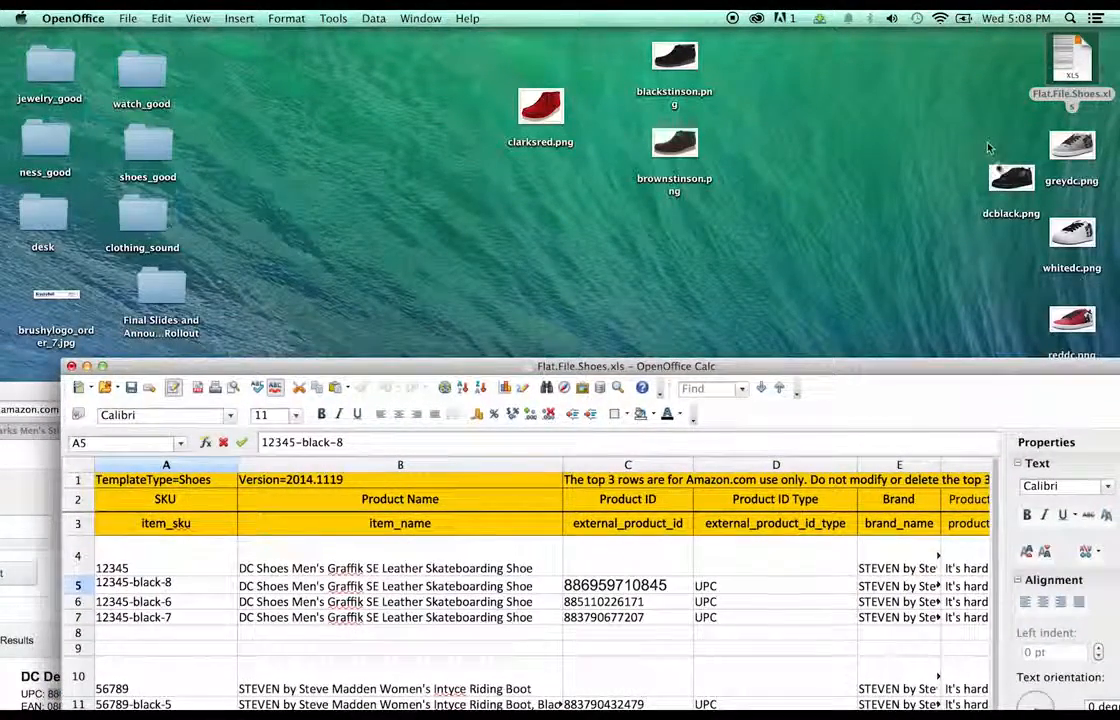
pyautogui.moveTo(1078, 248); pyautogui.dragTo(897, 133)
pyautogui.moveTo(1074, 315); pyautogui.dragTo(1073, 219)
pyautogui.moveTo(1023, 185); pyautogui.dragTo(974, 222)
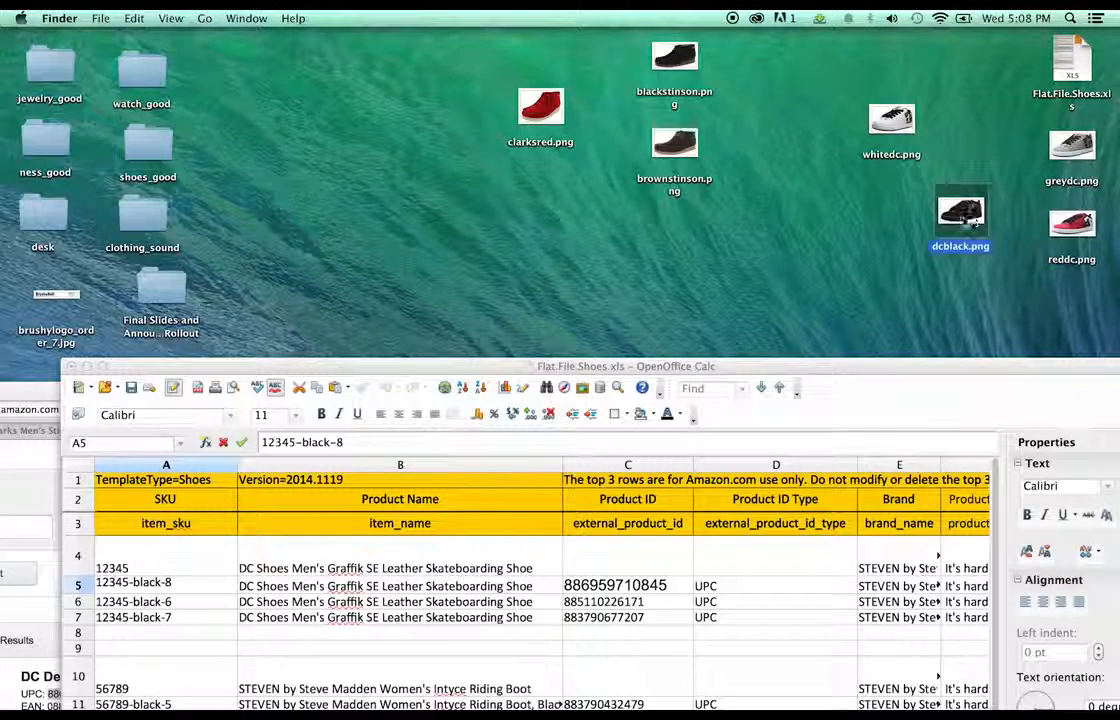
# - Preview the dcblack.png shoe photo, then return to the Seller Central search results
pyautogui.doubleClick(962, 212)
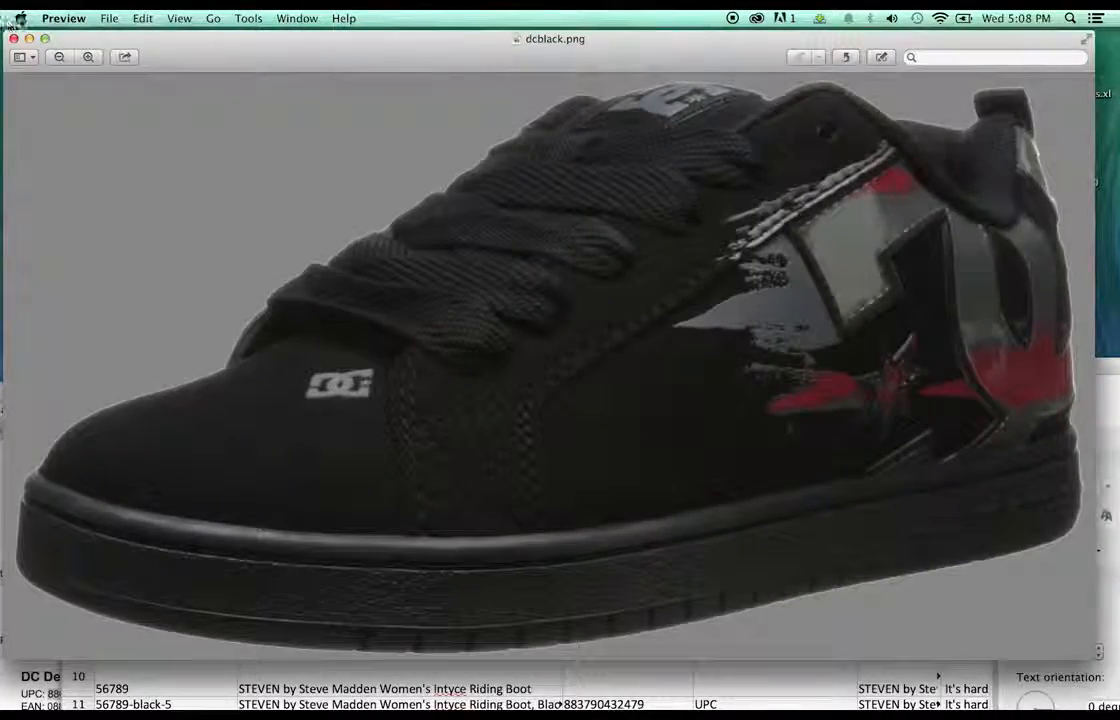
pyautogui.click(14, 38)
pyautogui.doubleClick(565, 365)
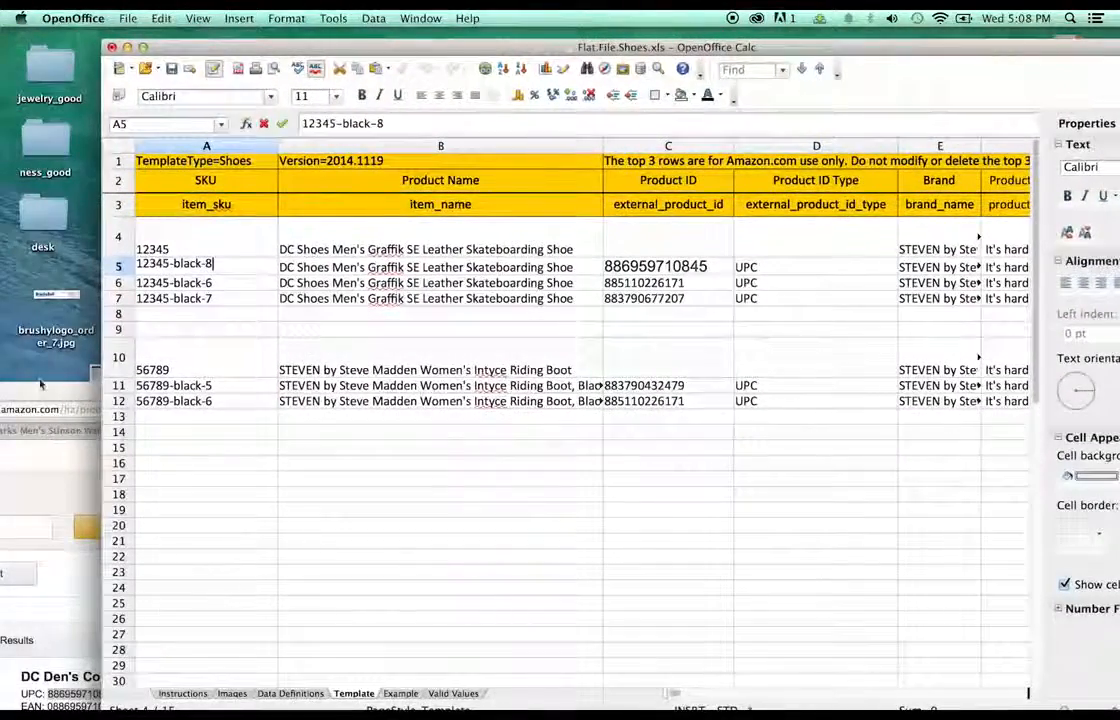
pyautogui.doubleClick(41, 384)
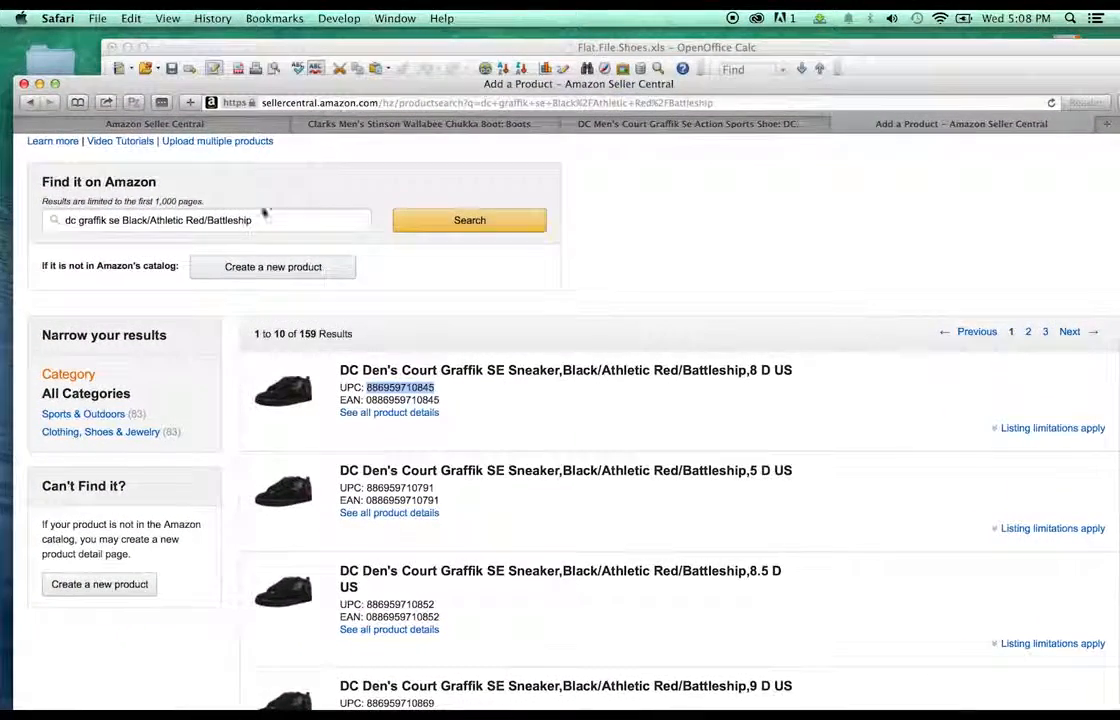
# - Show the Red/Black/White colourway on the DC Graffik product page and select its colour name
pyautogui.click(637, 124)
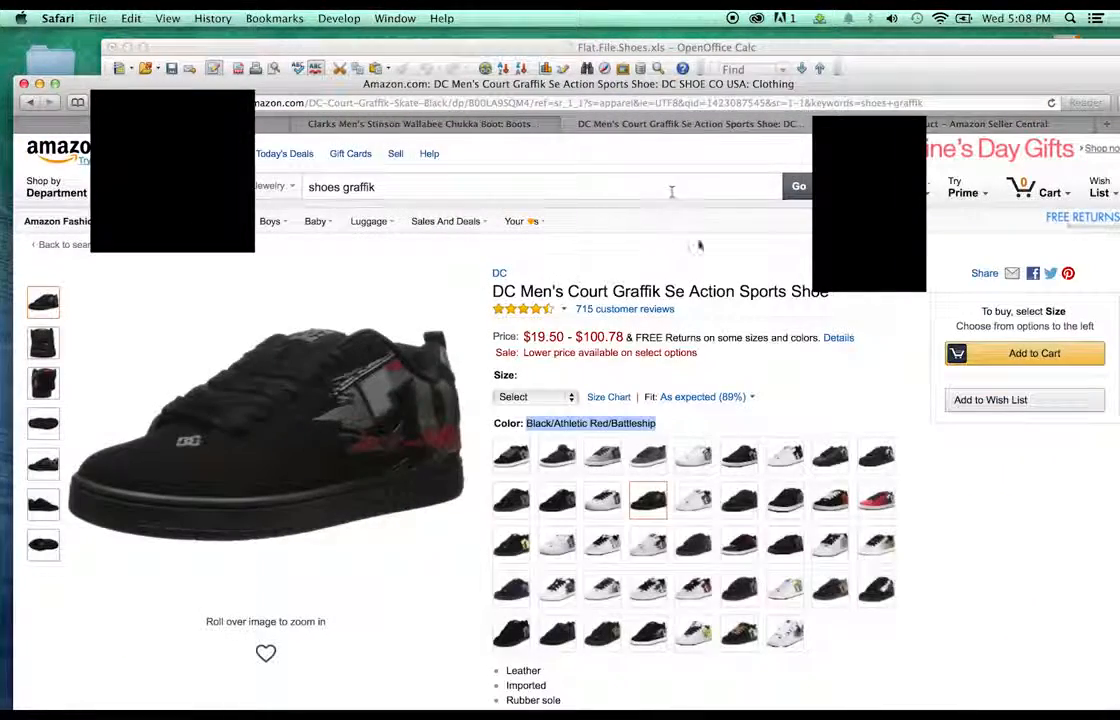
pyautogui.click(875, 502)
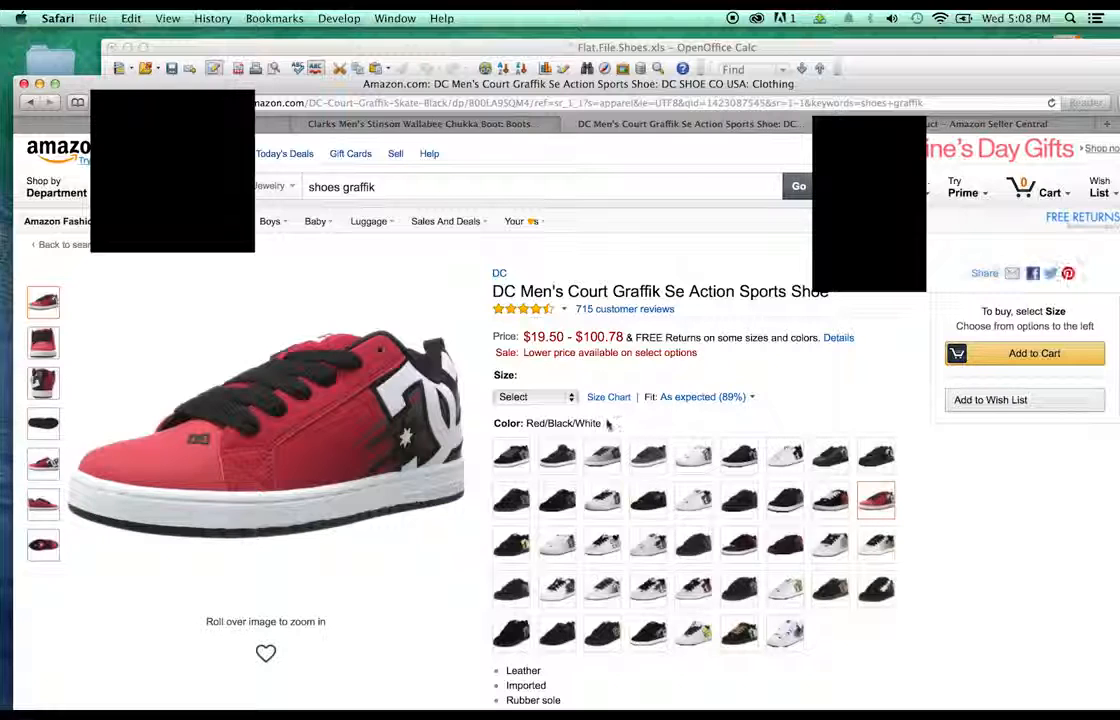
pyautogui.moveTo(603, 424); pyautogui.dragTo(526, 422)
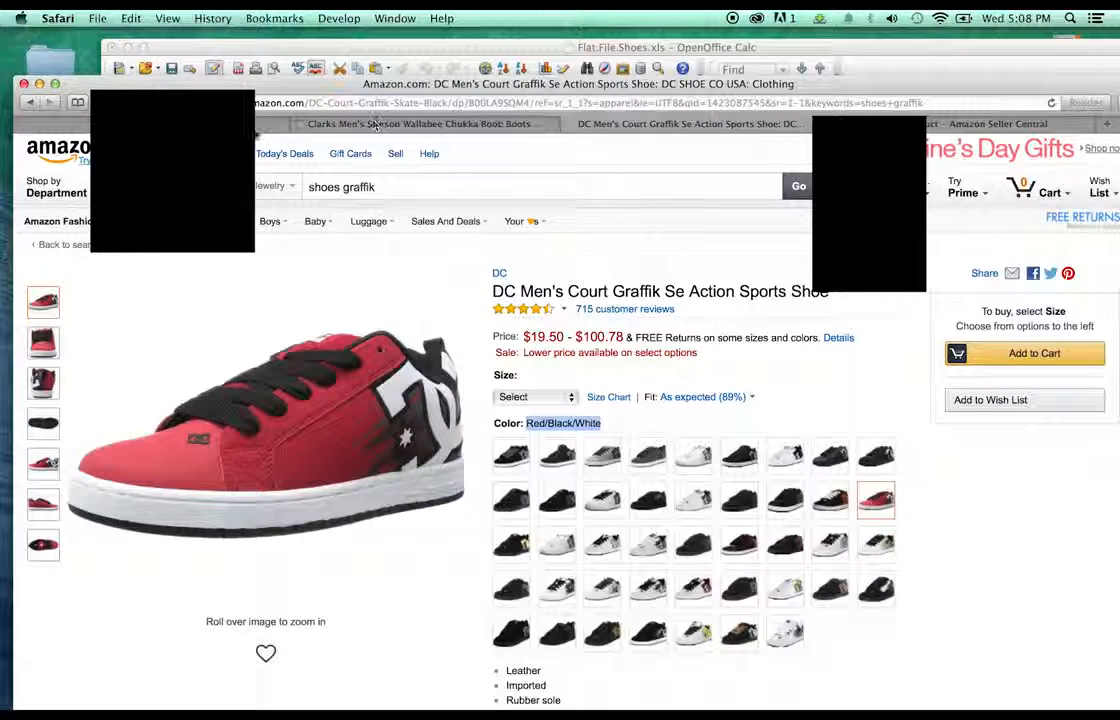
pyautogui.click(936, 124)
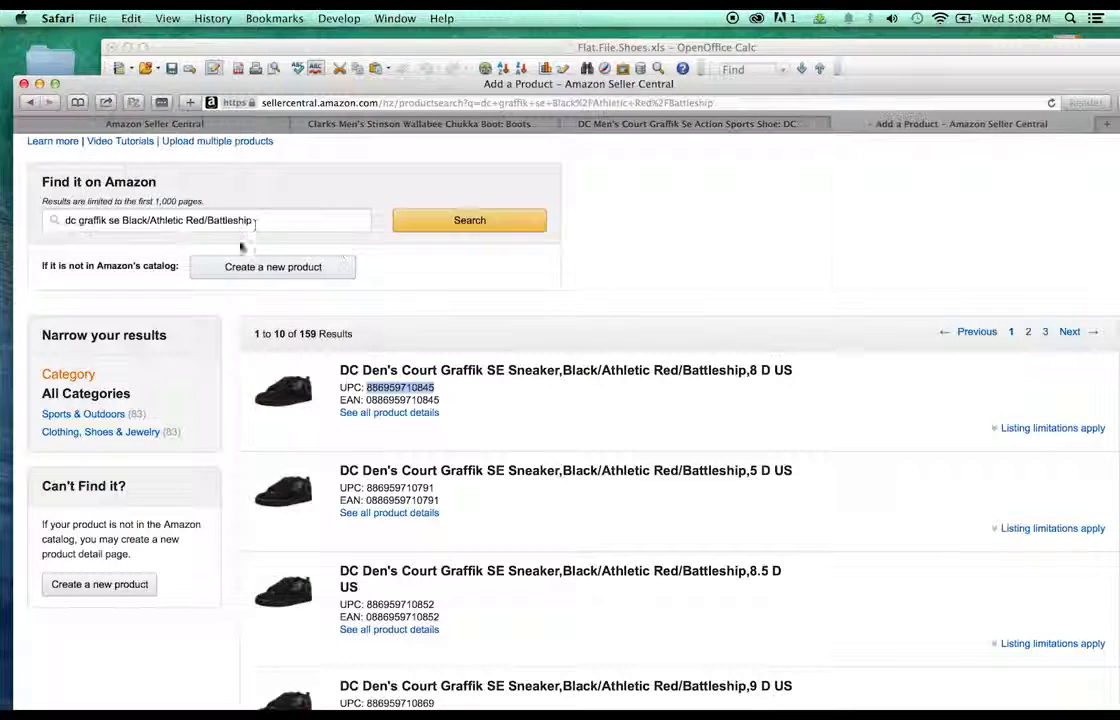
pyautogui.moveTo(255, 222); pyautogui.dragTo(123, 220)
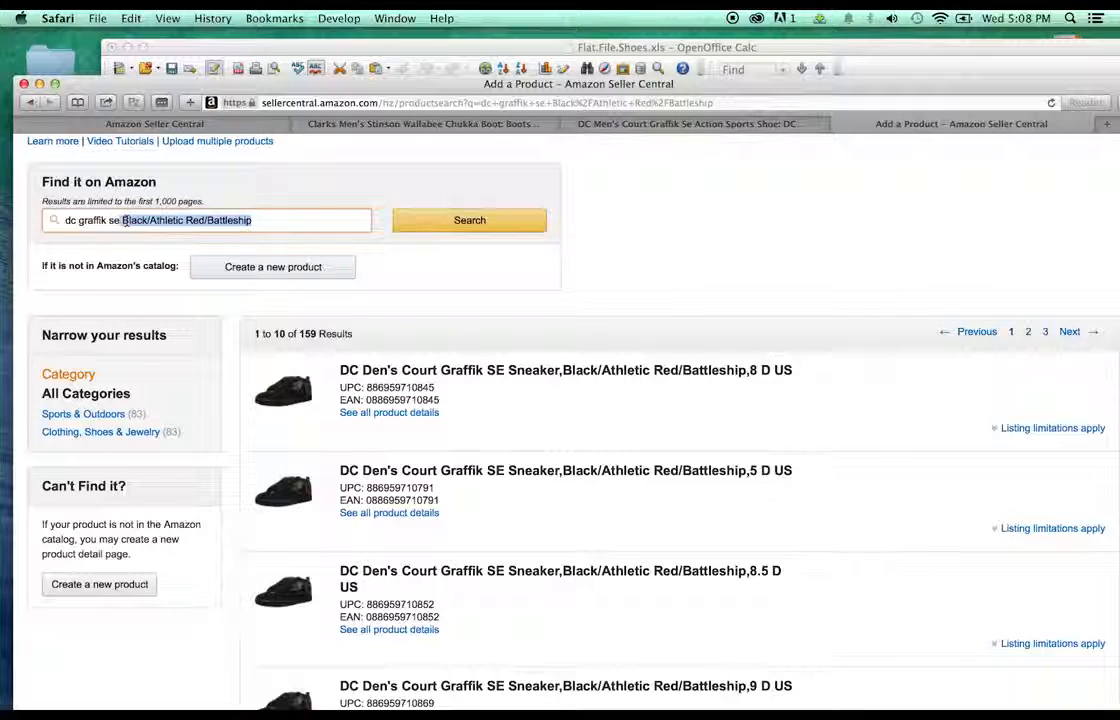
pyautogui.press('BackSpace')
pyautogui.write('Red/Black/White')
pyautogui.press('Return')
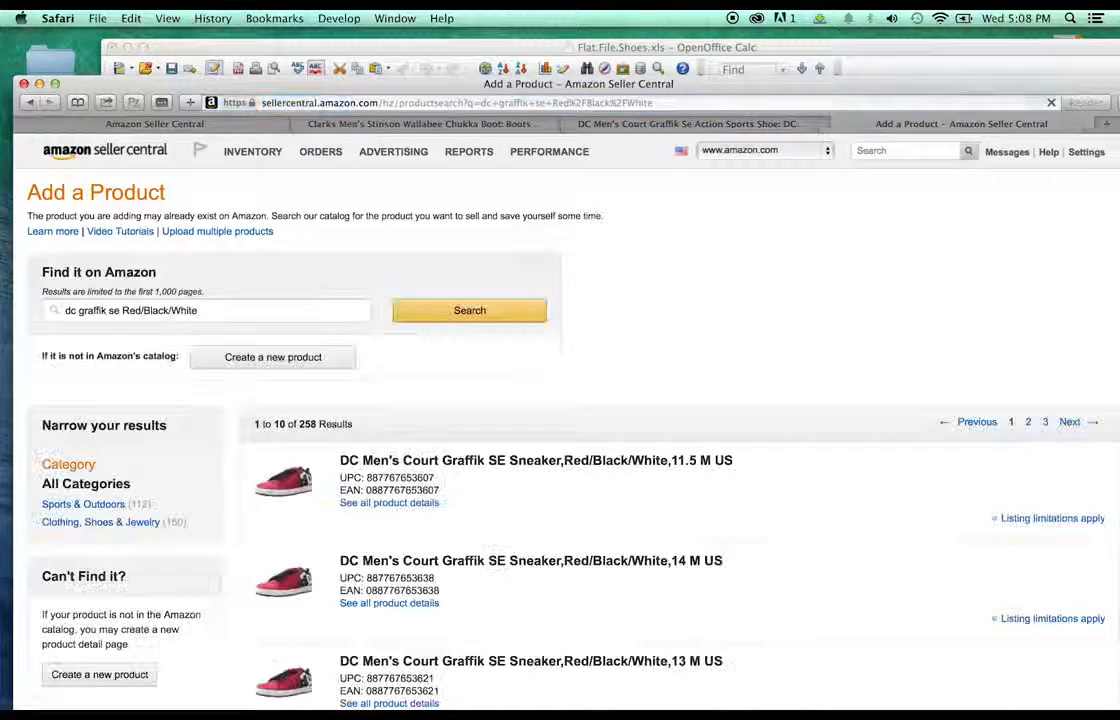
pyautogui.scroll(-3, 650, 362)
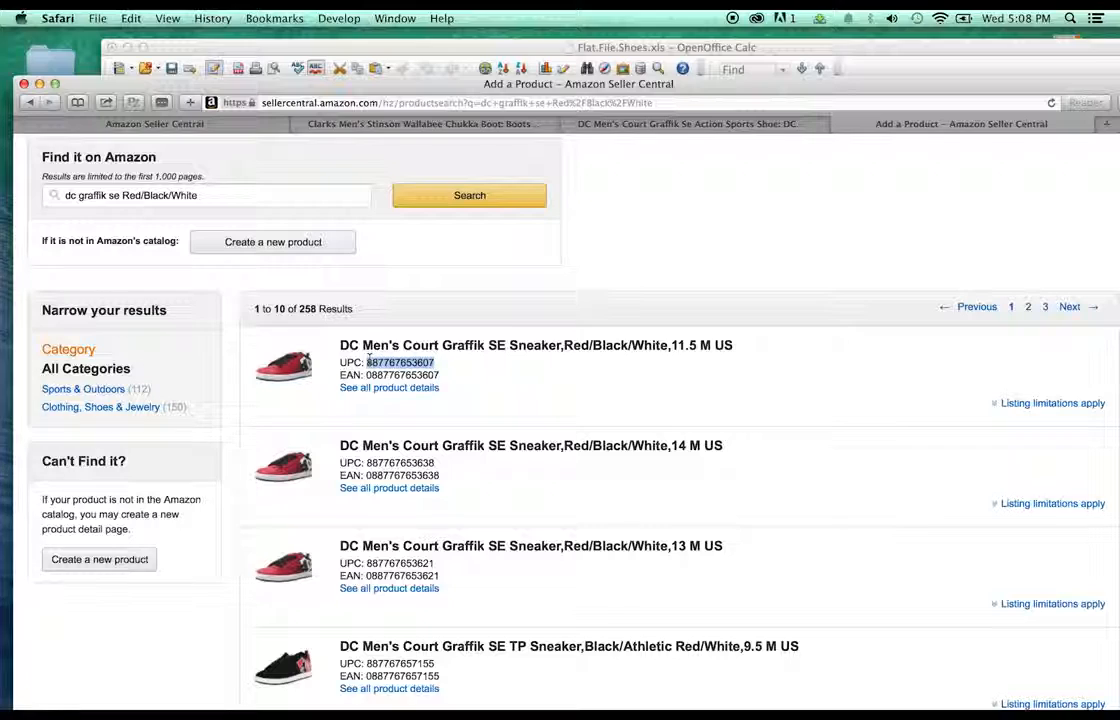
pyautogui.press('super+c')
pyautogui.click(624, 47)
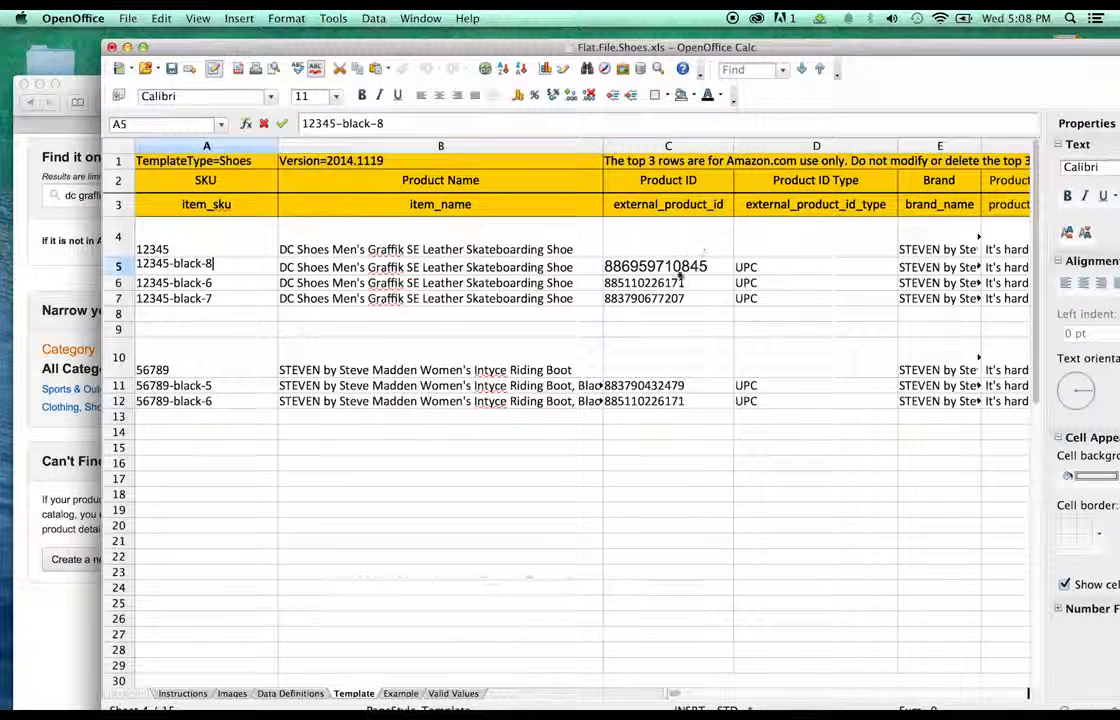
pyautogui.click(680, 282)
pyautogui.doubleClick(640, 282)
pyautogui.press('super+v')
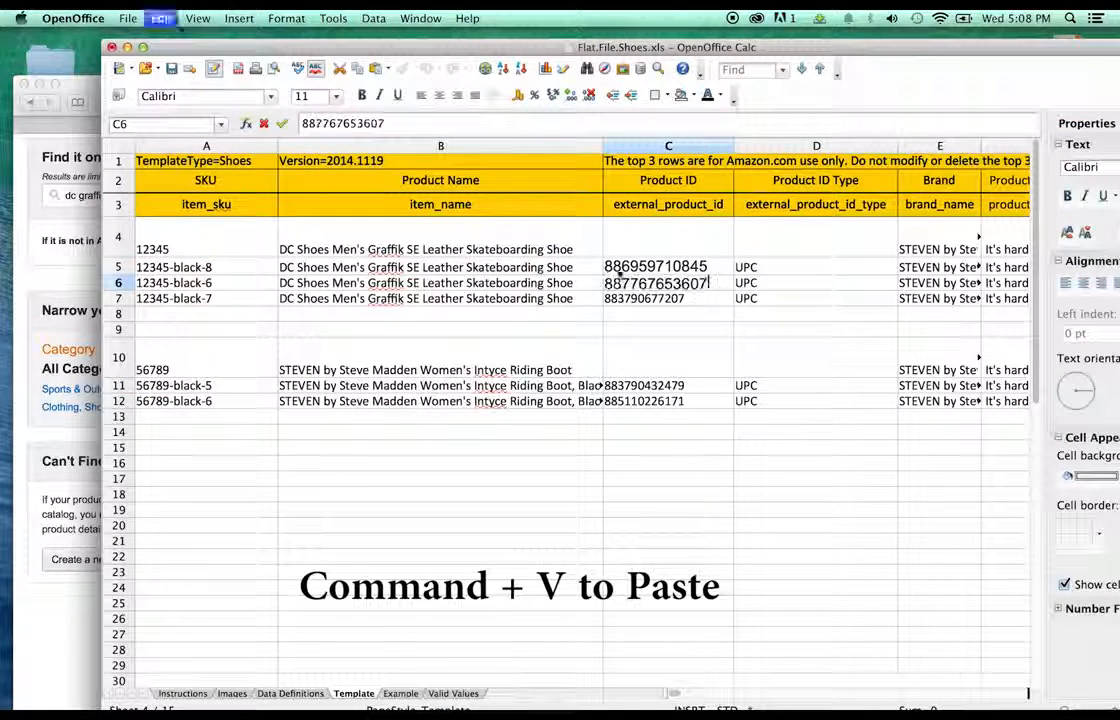
# - Change row 6's SKU to 12345-red-11.5
pyautogui.doubleClick(230, 282)
pyautogui.moveTo(213, 282); pyautogui.dragTo(191, 282)
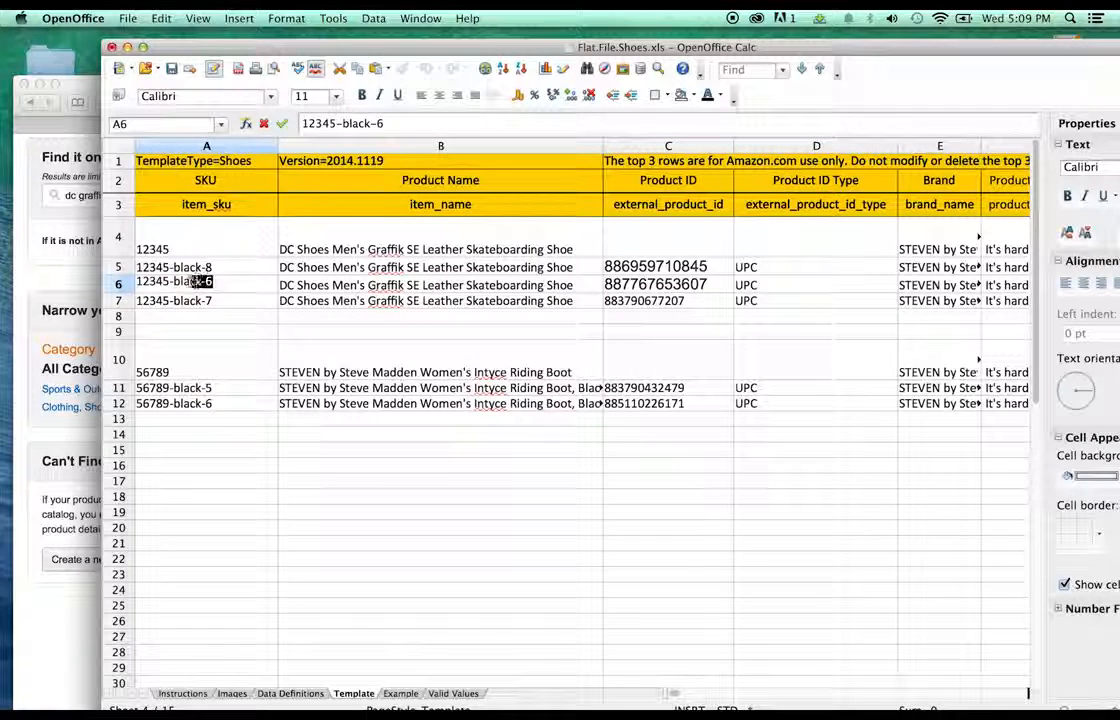
pyautogui.write('b')
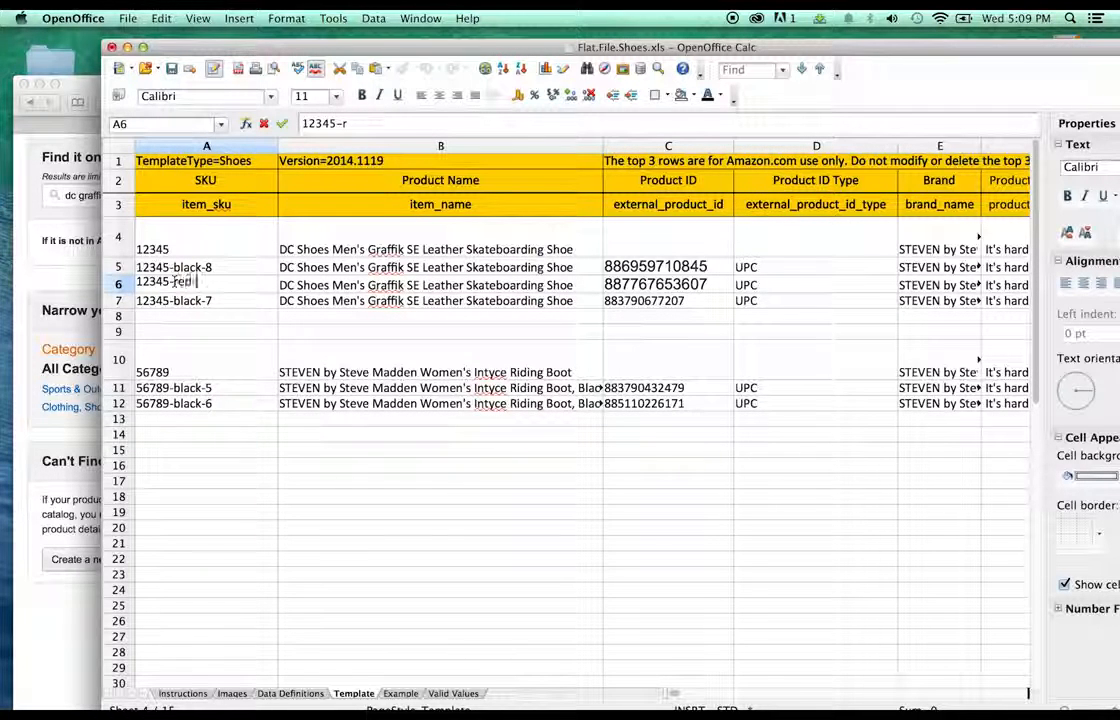
pyautogui.write('ed-11.5')
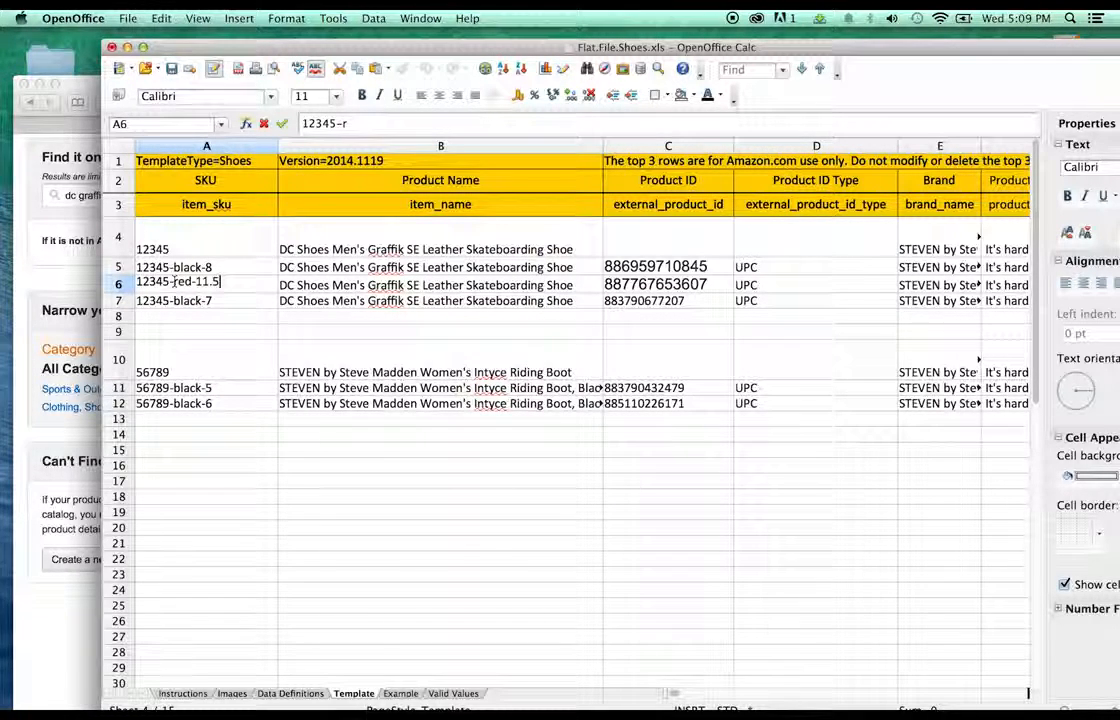
pyautogui.click(675, 318)
# - Rearrange the windows so the browser fills the screen in front
pyautogui.click(650, 300)
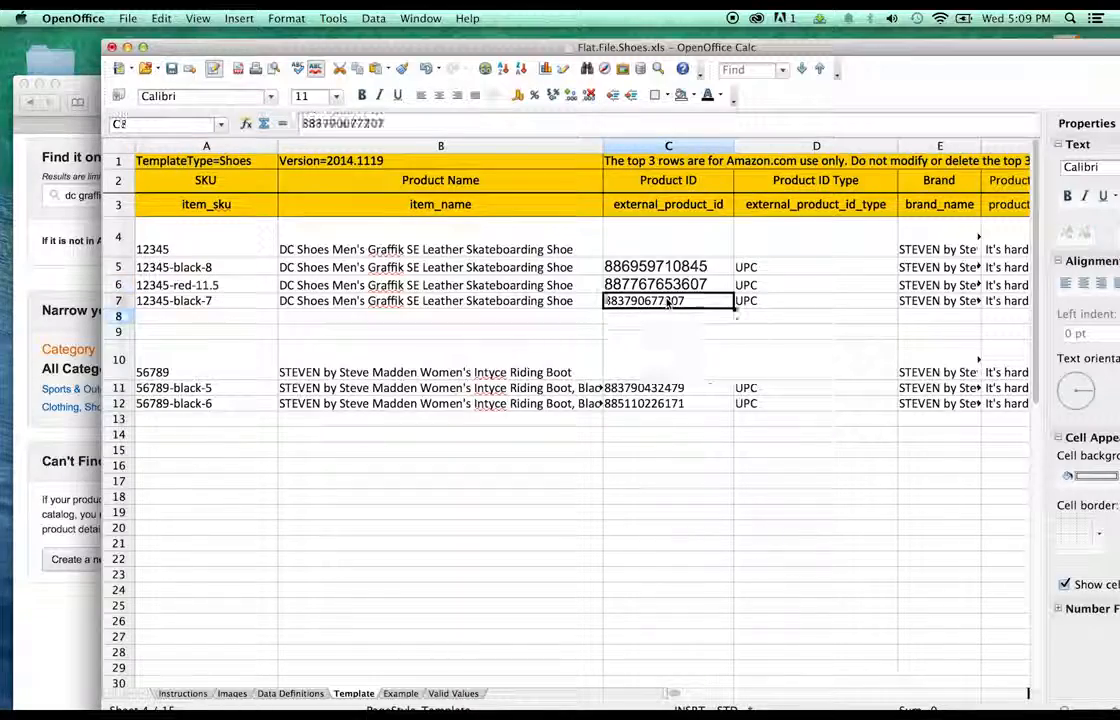
pyautogui.moveTo(838, 56); pyautogui.dragTo(338, 541)
pyautogui.moveTo(831, 116); pyautogui.dragTo(838, 27)
pyautogui.click(57, 541)
pyautogui.moveTo(57, 541); pyautogui.dragTo(490, 15)
# - Copy the colour name Grey/Grey/Black and search Seller Central for that Graffik SE colourway
pyautogui.click(624, 79)
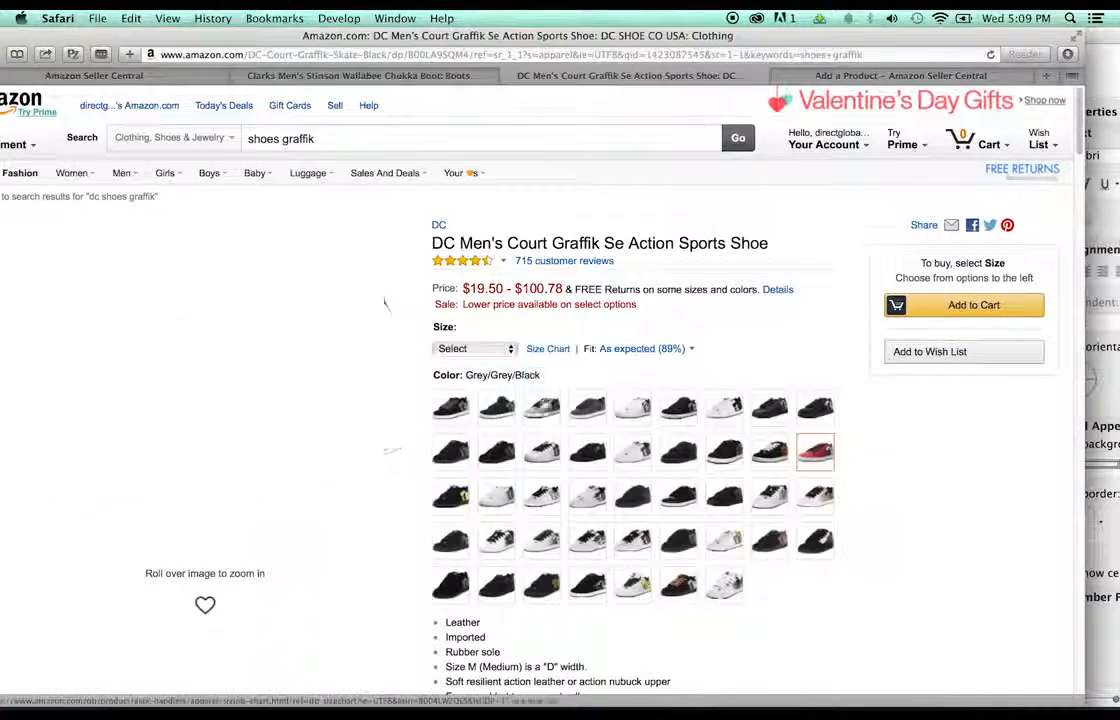
pyautogui.moveTo(563, 381); pyautogui.dragTo(465, 376)
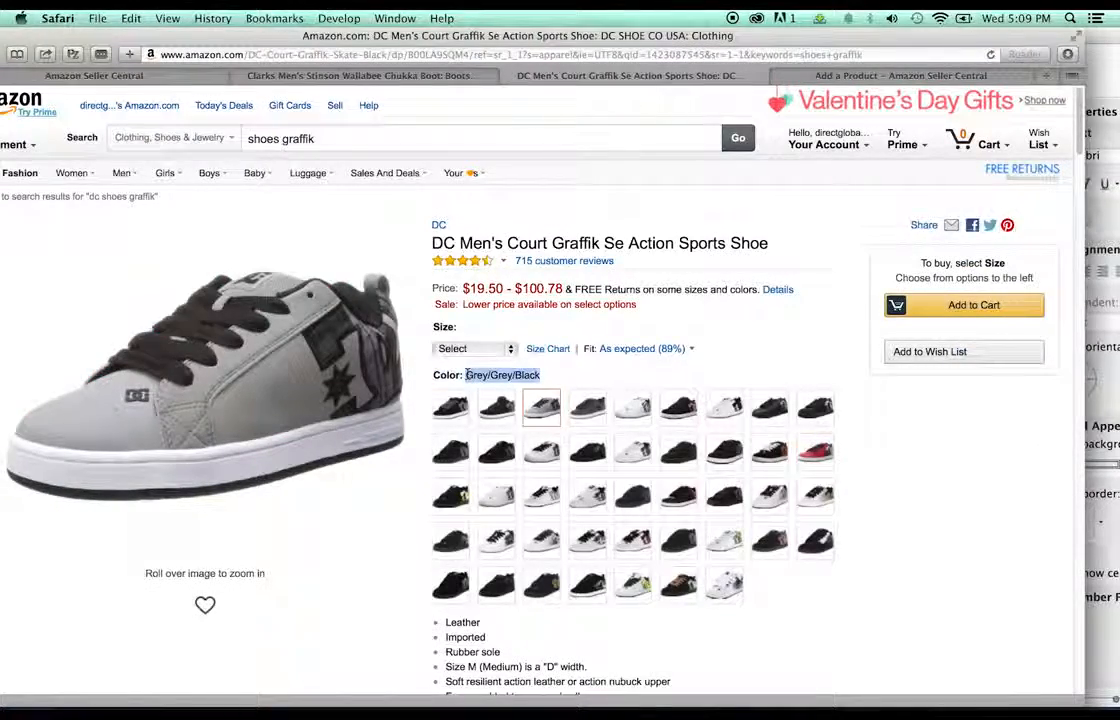
pyautogui.hotkey('ctrl', 'Tab')
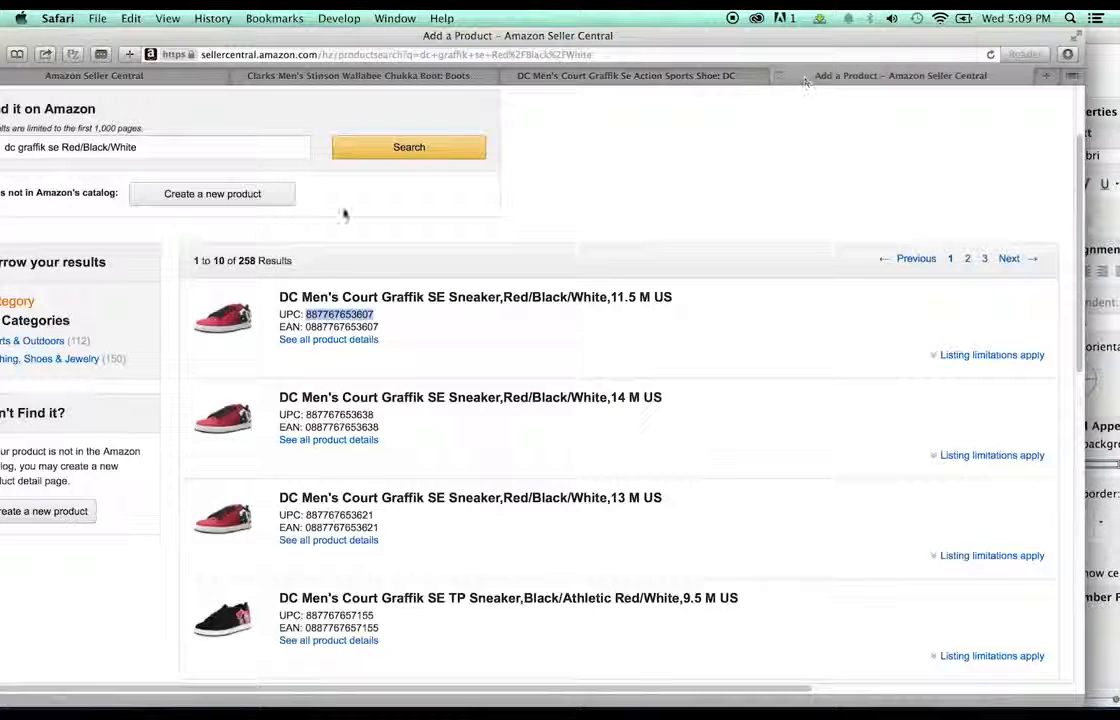
pyautogui.moveTo(150, 147); pyautogui.dragTo(62, 147)
pyautogui.press('super+v')
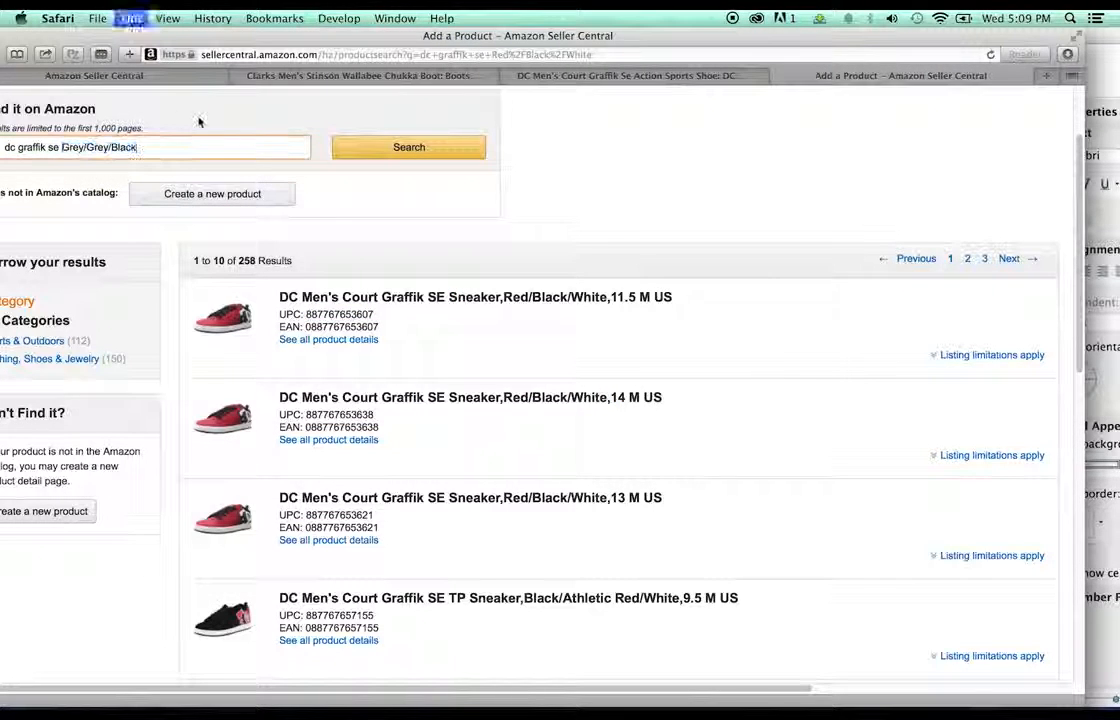
pyautogui.click(362, 152)
pyautogui.moveTo(450, 37); pyautogui.dragTo(496, 23)
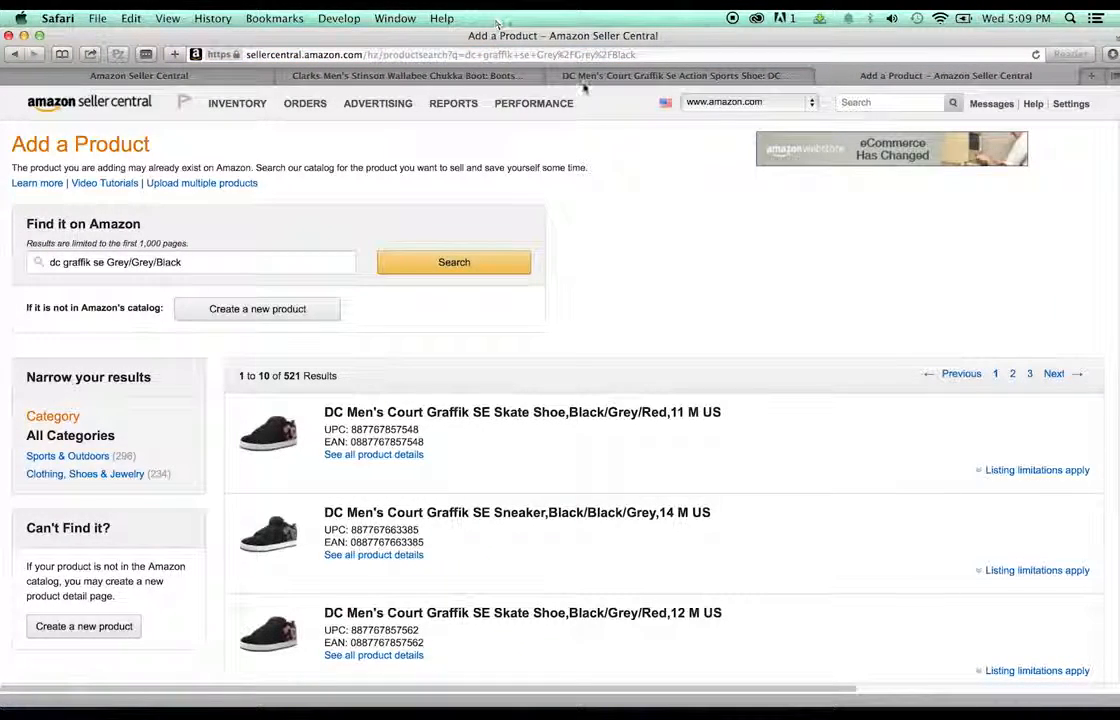
pyautogui.scroll(-5, 663, 232)
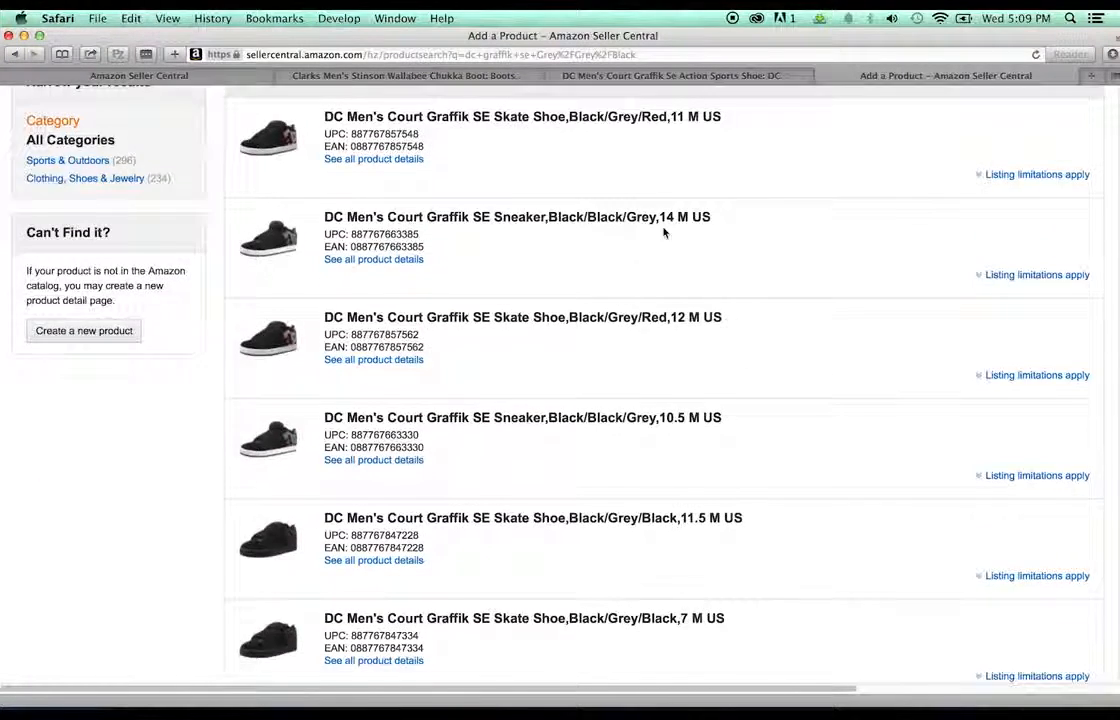
pyautogui.scroll(-10, 663, 232)
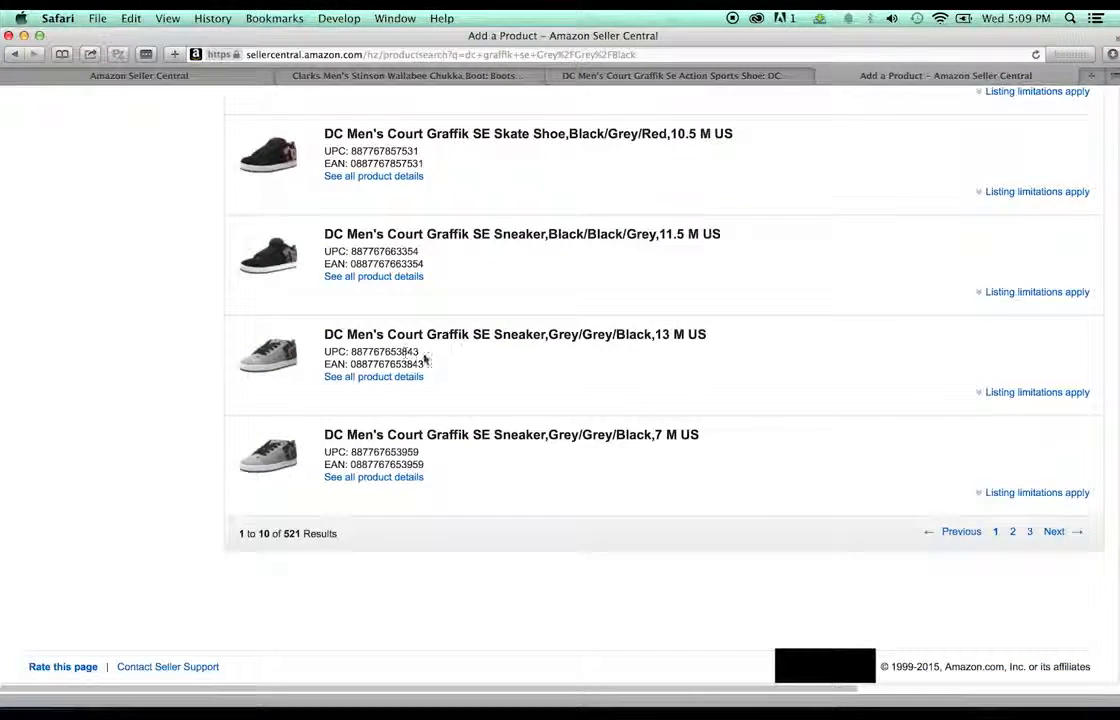
pyautogui.moveTo(424, 352); pyautogui.dragTo(363, 352)
pyautogui.press('super+c')
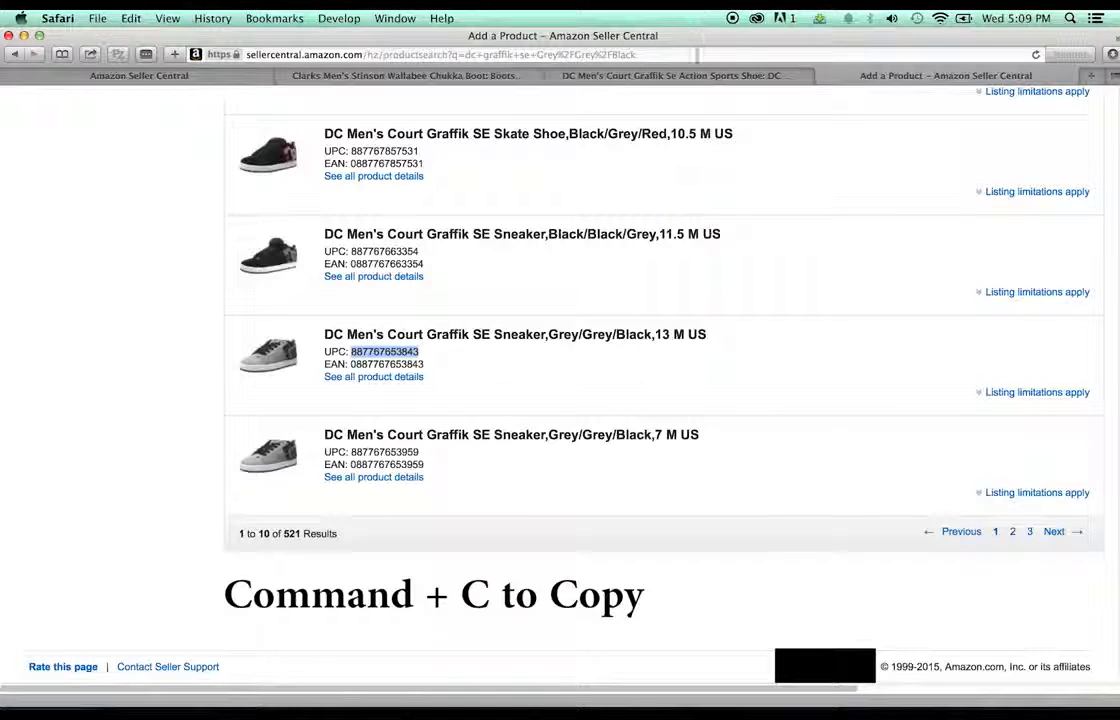
pyautogui.click(564, 70)
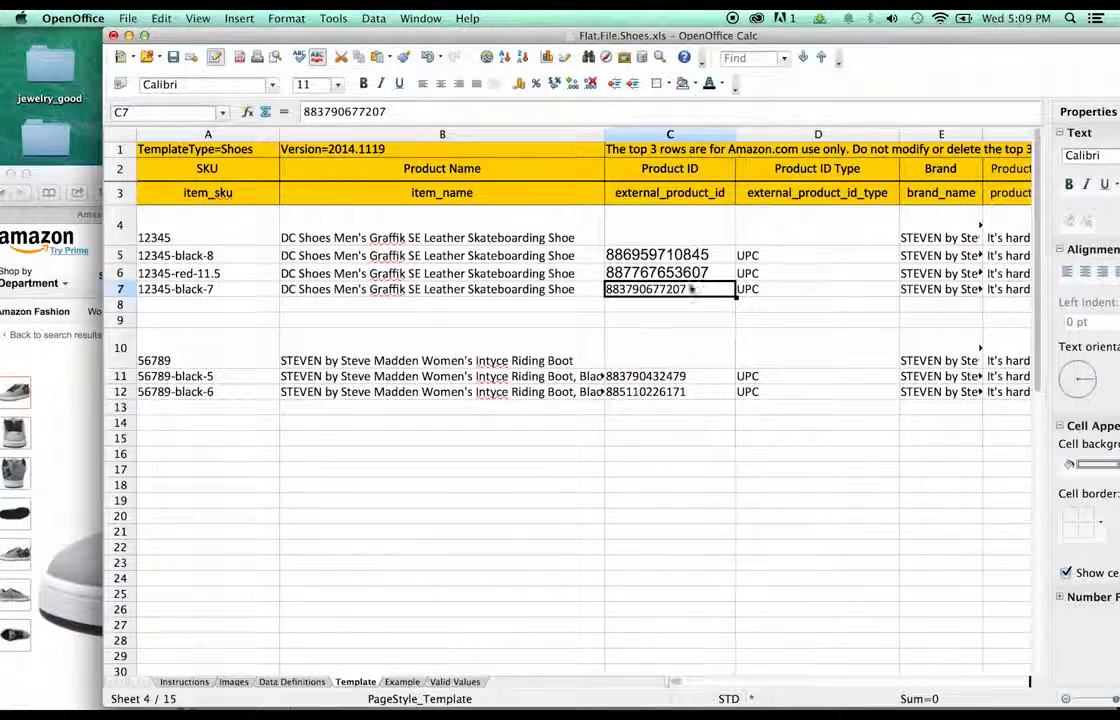
pyautogui.doubleClick(694, 292)
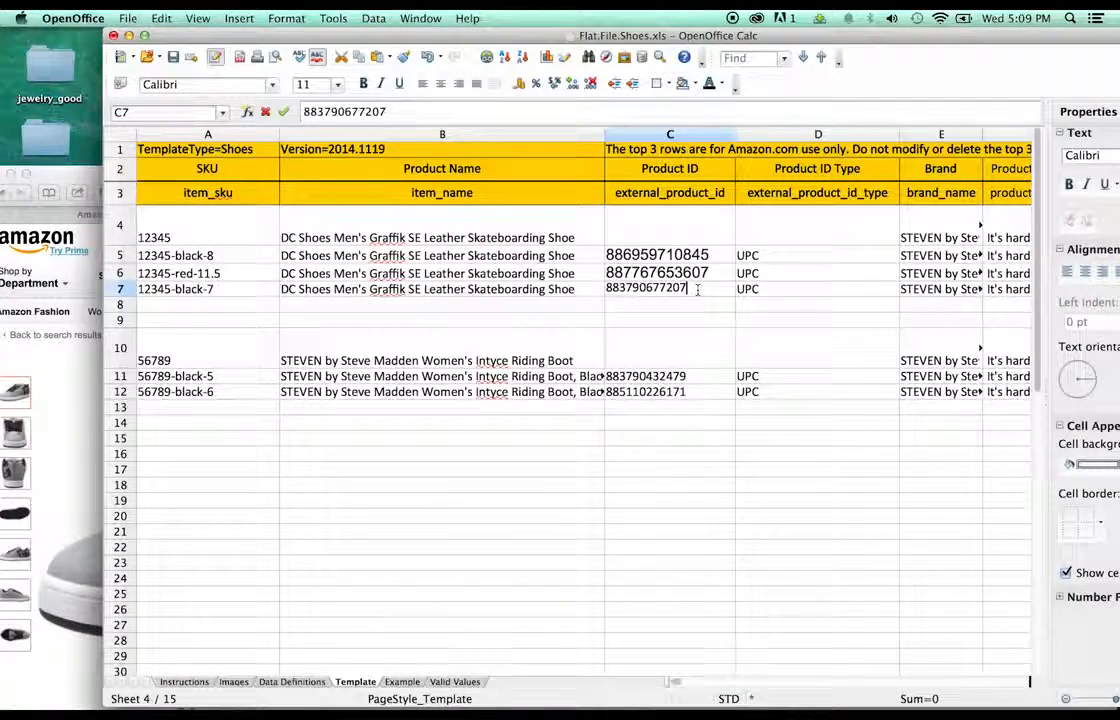
pyautogui.click(56, 303)
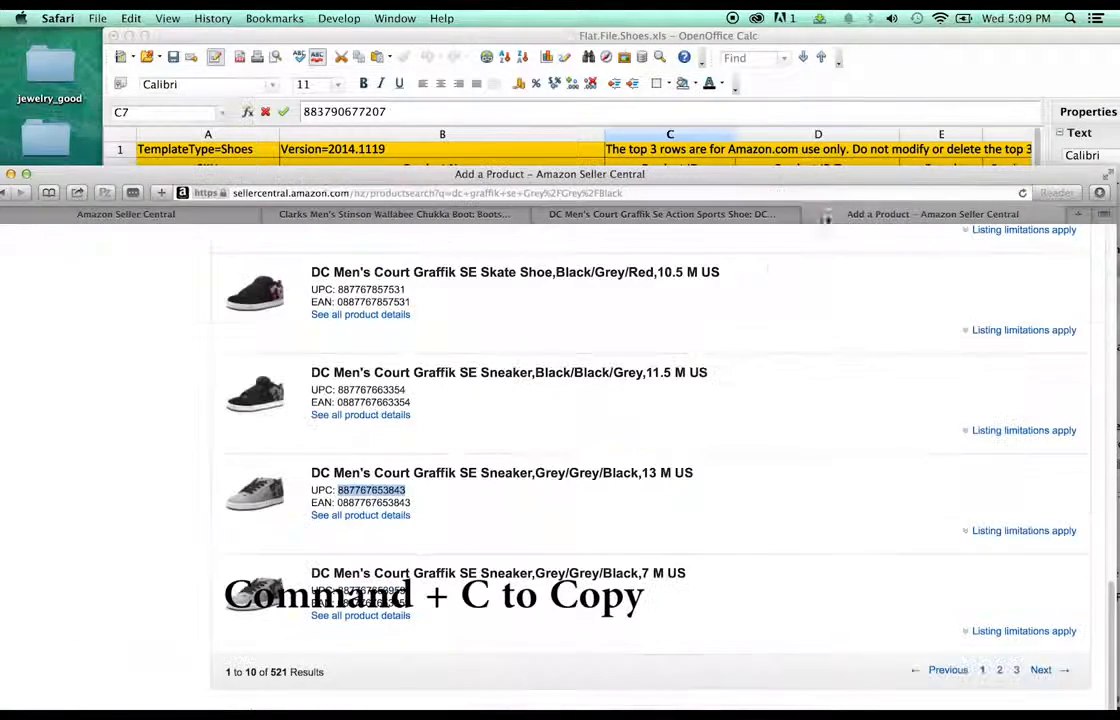
pyautogui.press('super+c')
pyautogui.click(820, 70)
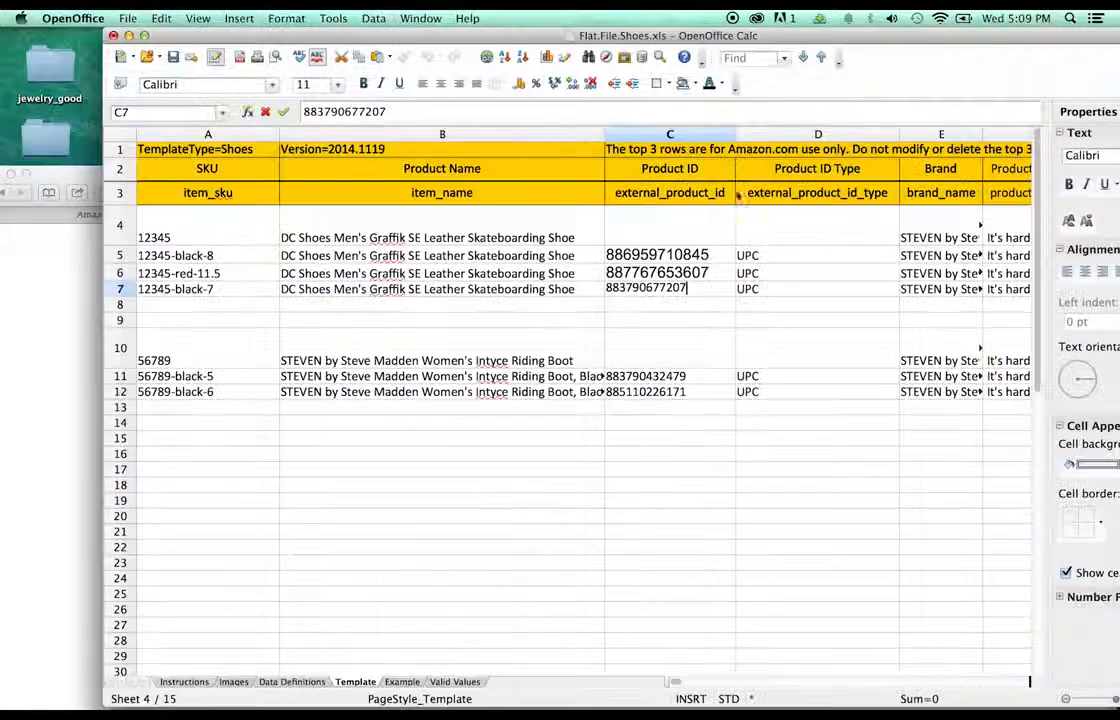
pyautogui.moveTo(702, 290); pyautogui.dragTo(612, 290)
pyautogui.press('super+v')
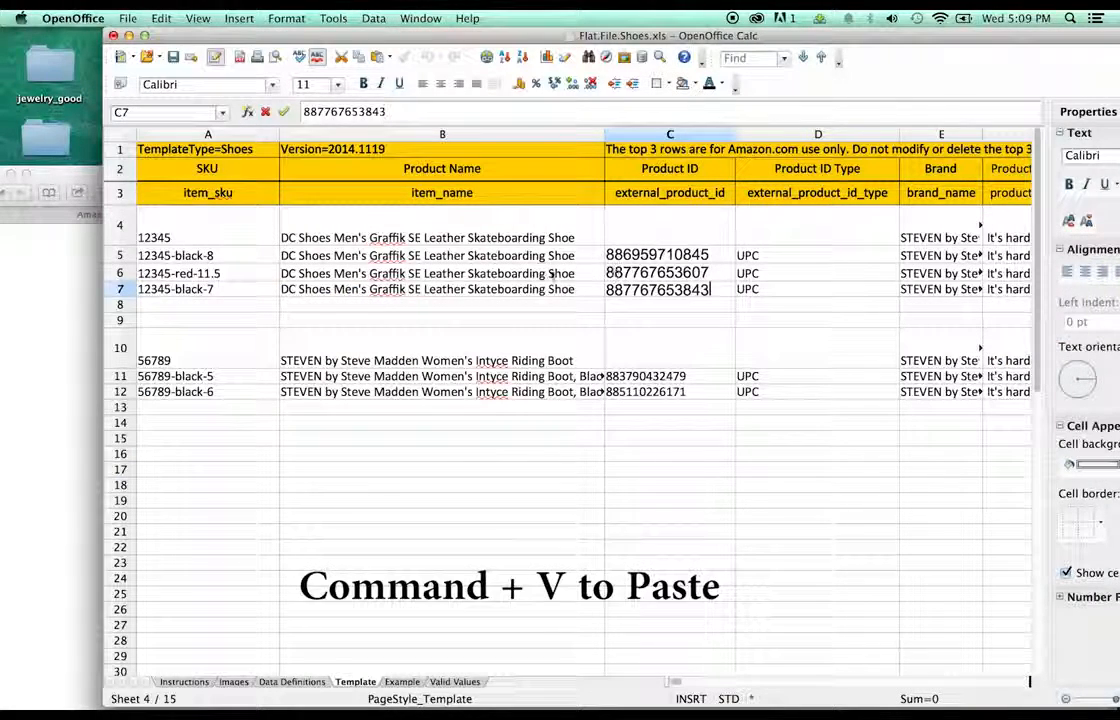
# - Edit cell A7's SKU to read 12345-grey-13
pyautogui.doubleClick(222, 289)
pyautogui.moveTo(224, 290); pyautogui.dragTo(179, 288)
pyautogui.press('BackSpace')
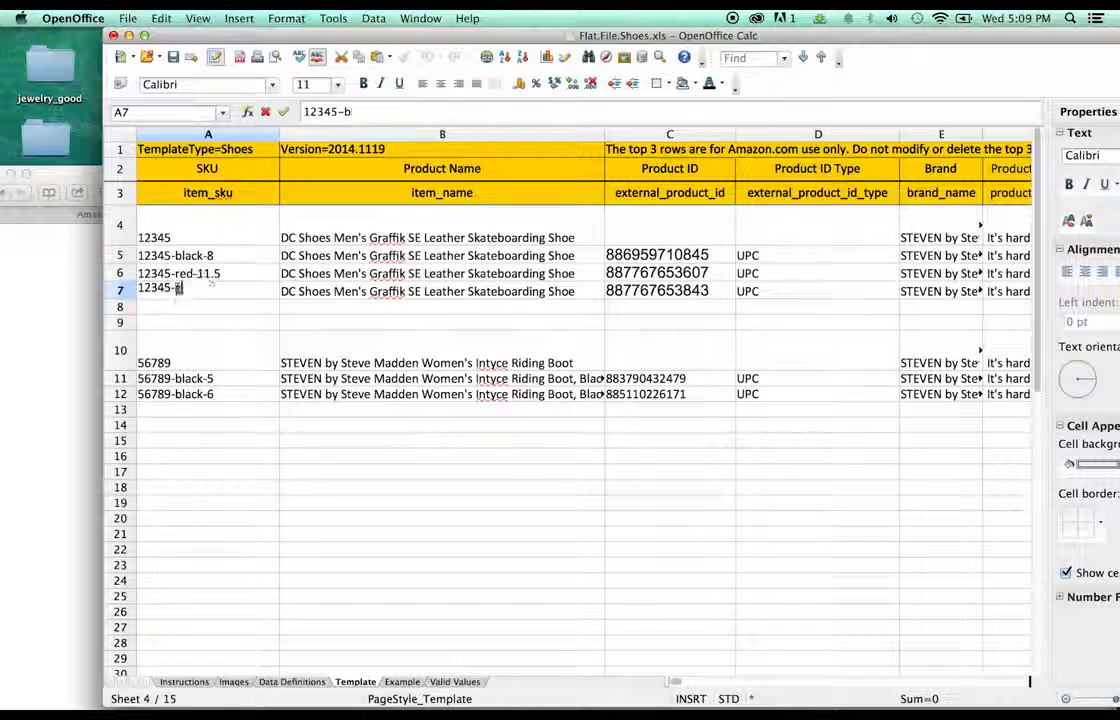
pyautogui.press('BackSpace')
pyautogui.write('grey-13')
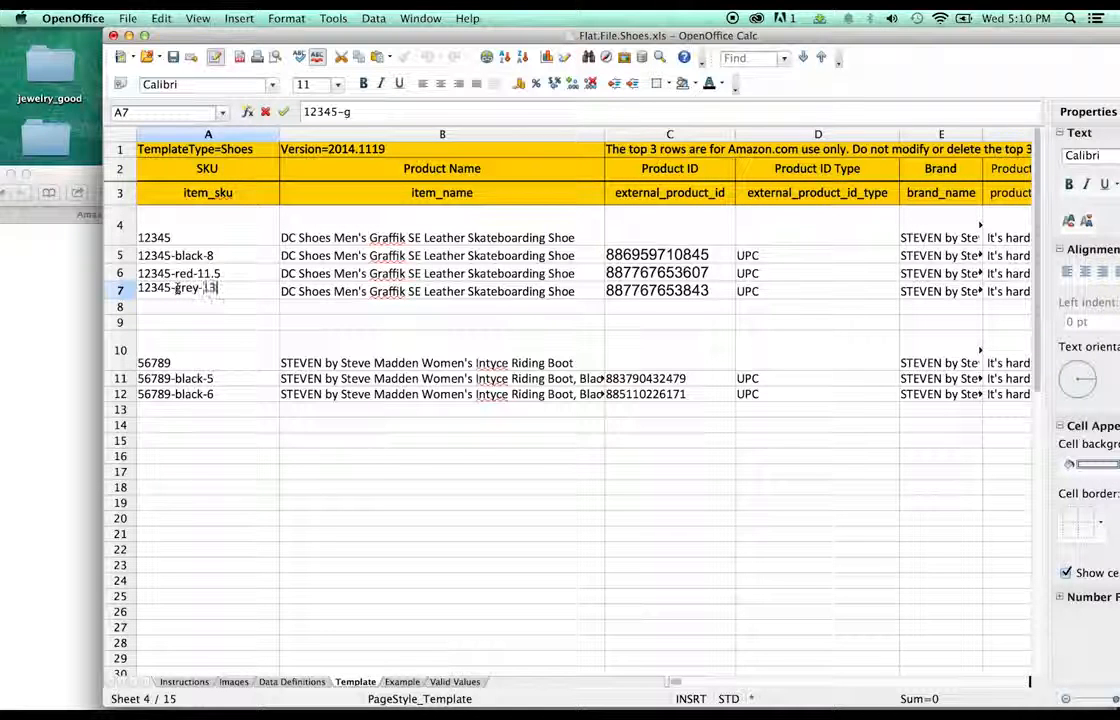
pyautogui.click(575, 324)
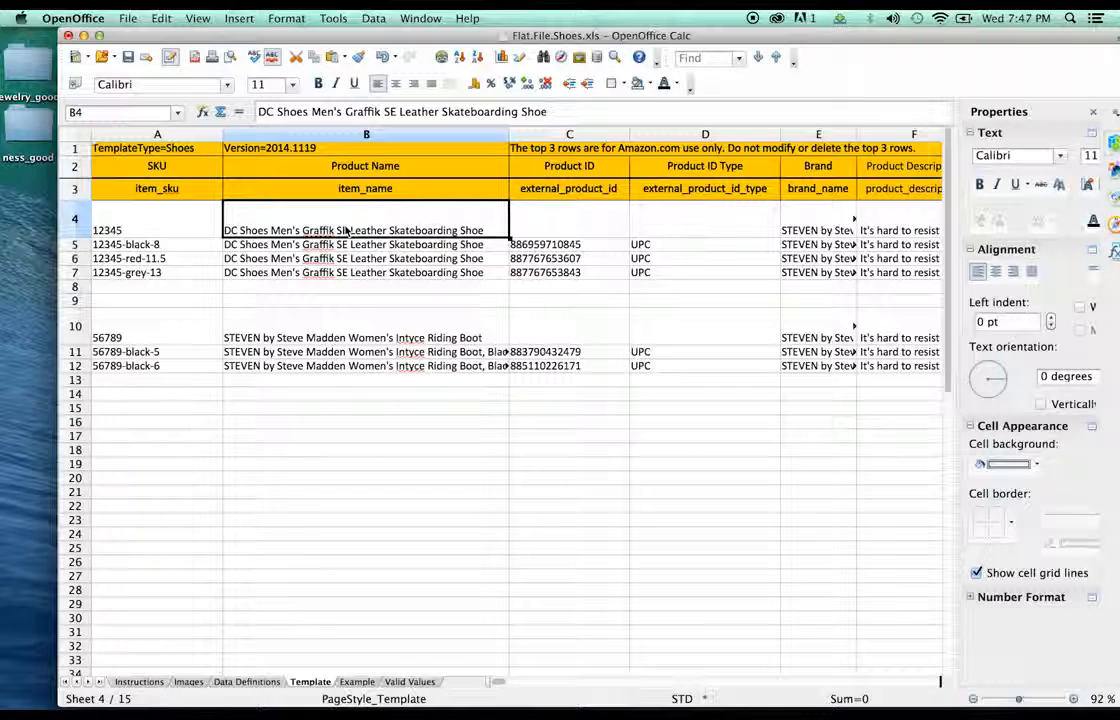
# - Add Black/Athletic Red/Battleship and size 8 to row 5's product name, widening the Product Name column
pyautogui.click(342, 247)
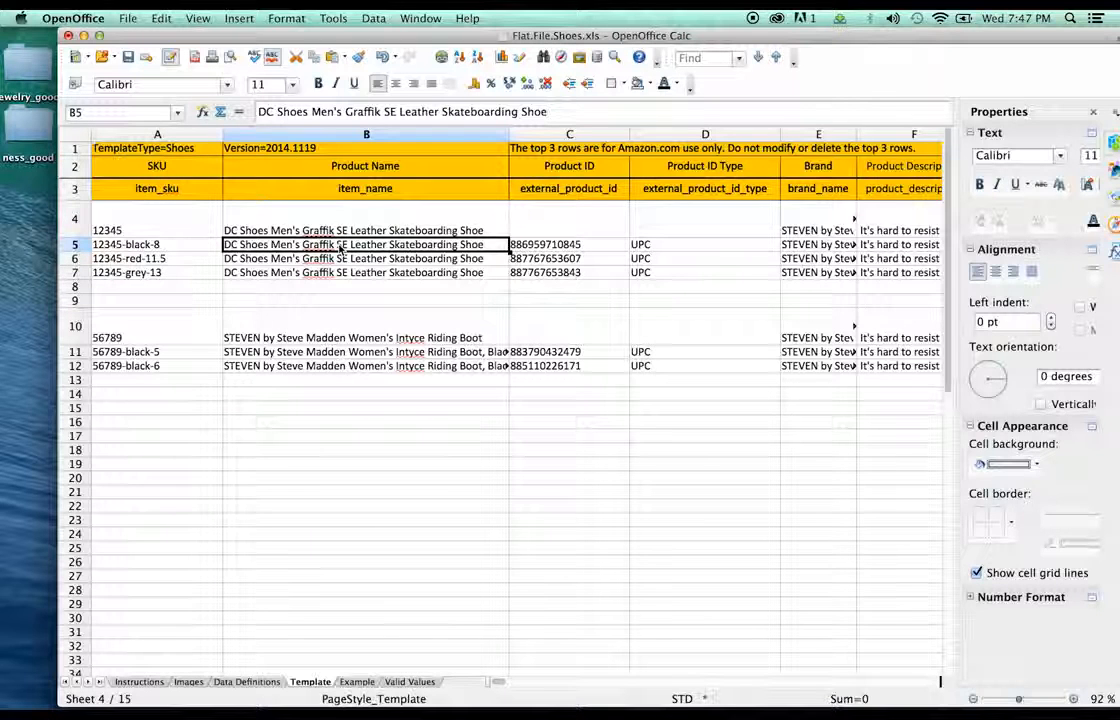
pyautogui.doubleClick(340, 248)
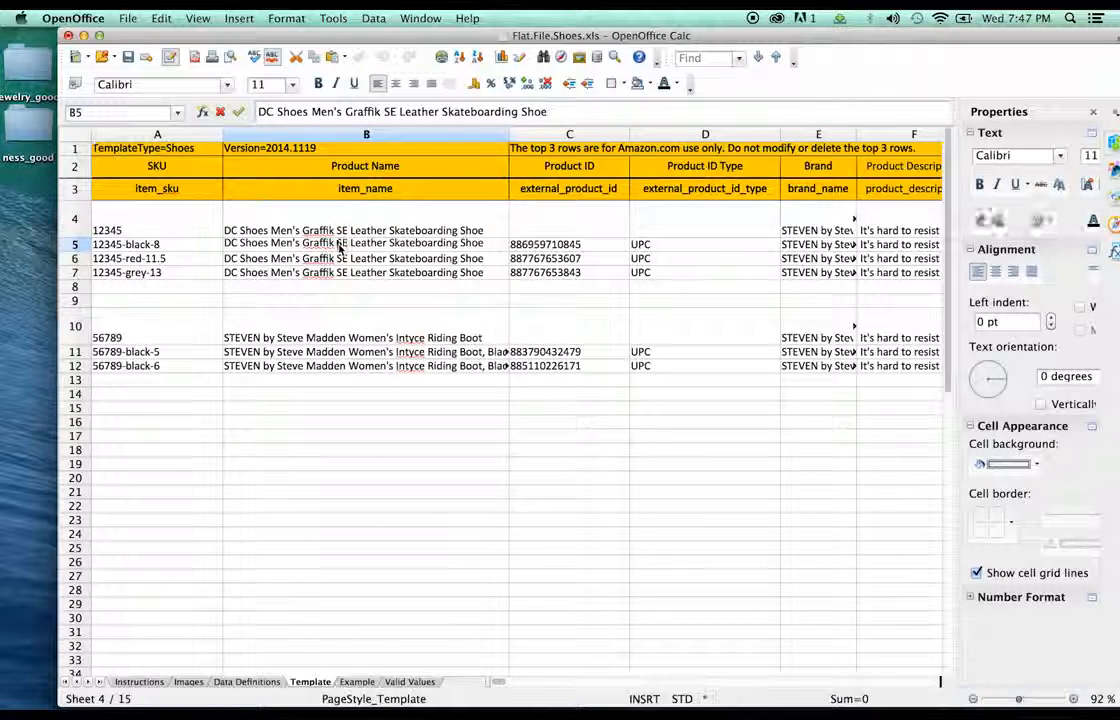
pyautogui.write('Blac')
pyautogui.write('k/Athle')
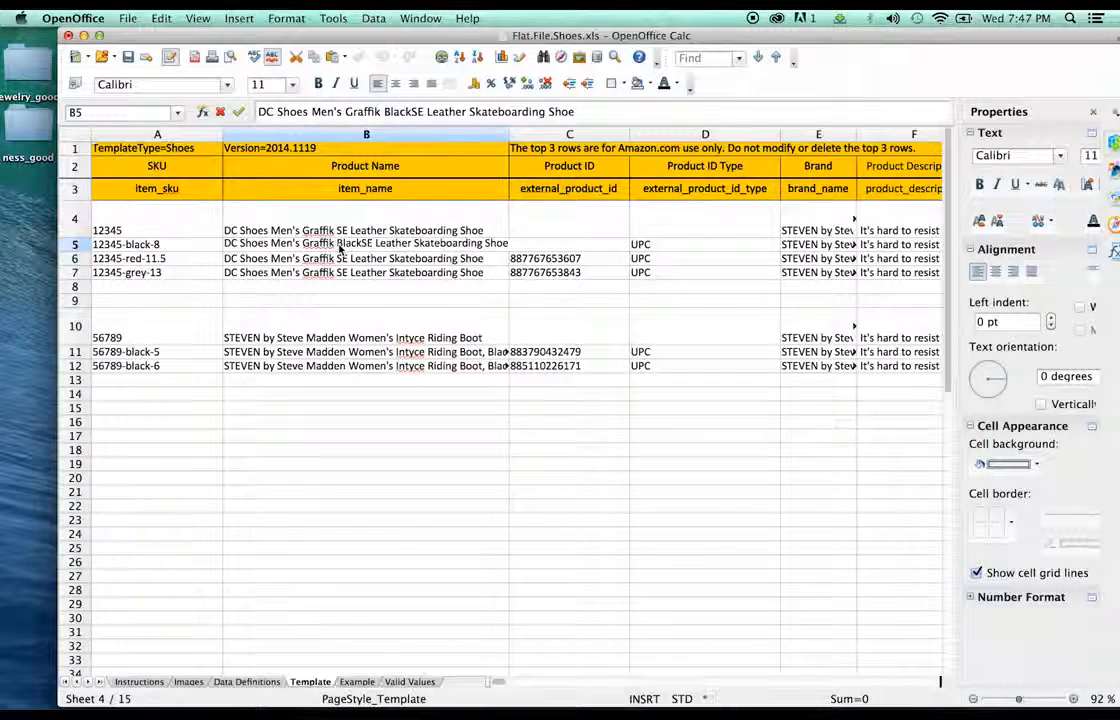
pyautogui.write('tic Rd')
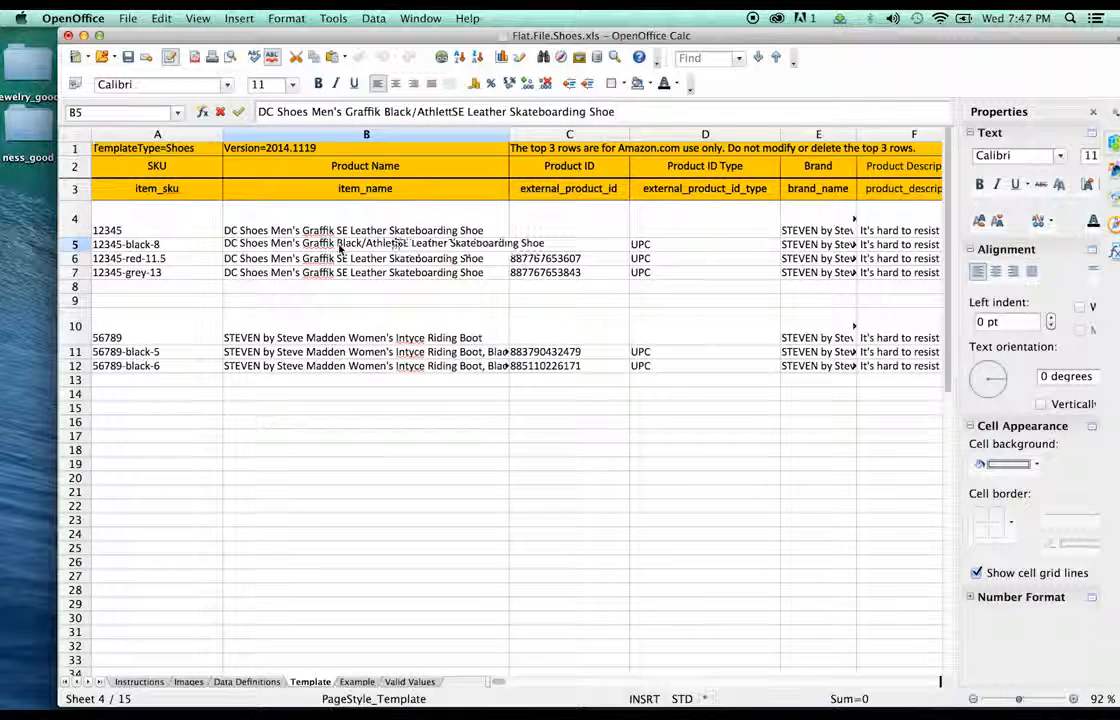
pyautogui.press('BackSpace')
pyautogui.write('ed/')
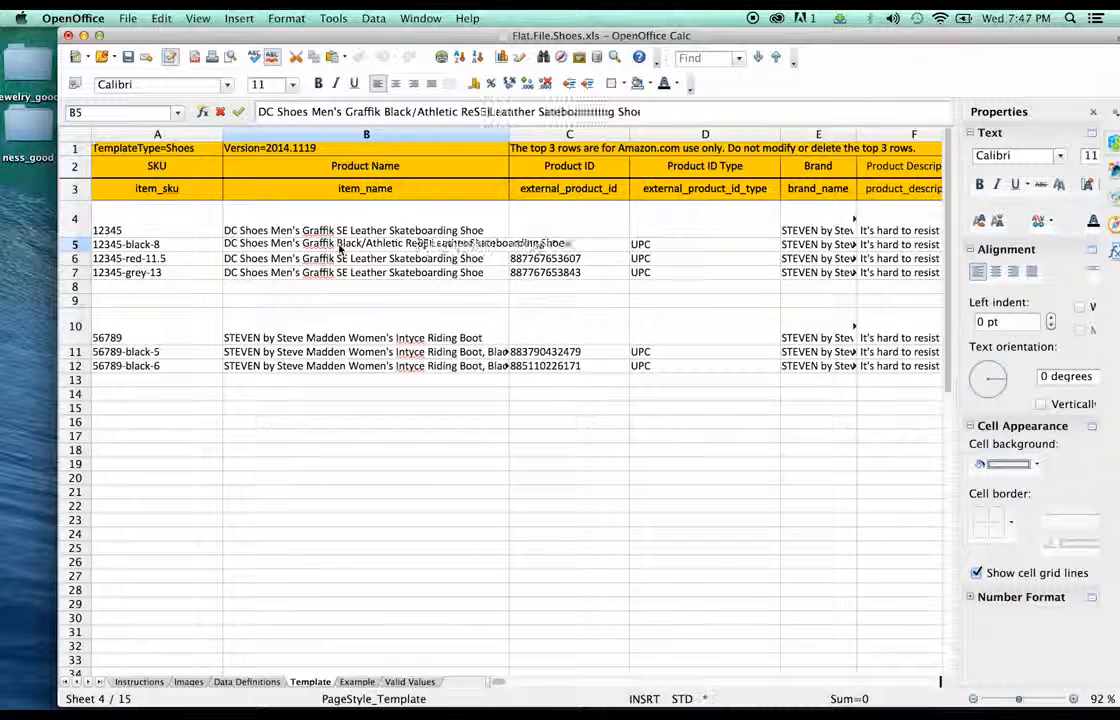
pyautogui.write('Battleship')
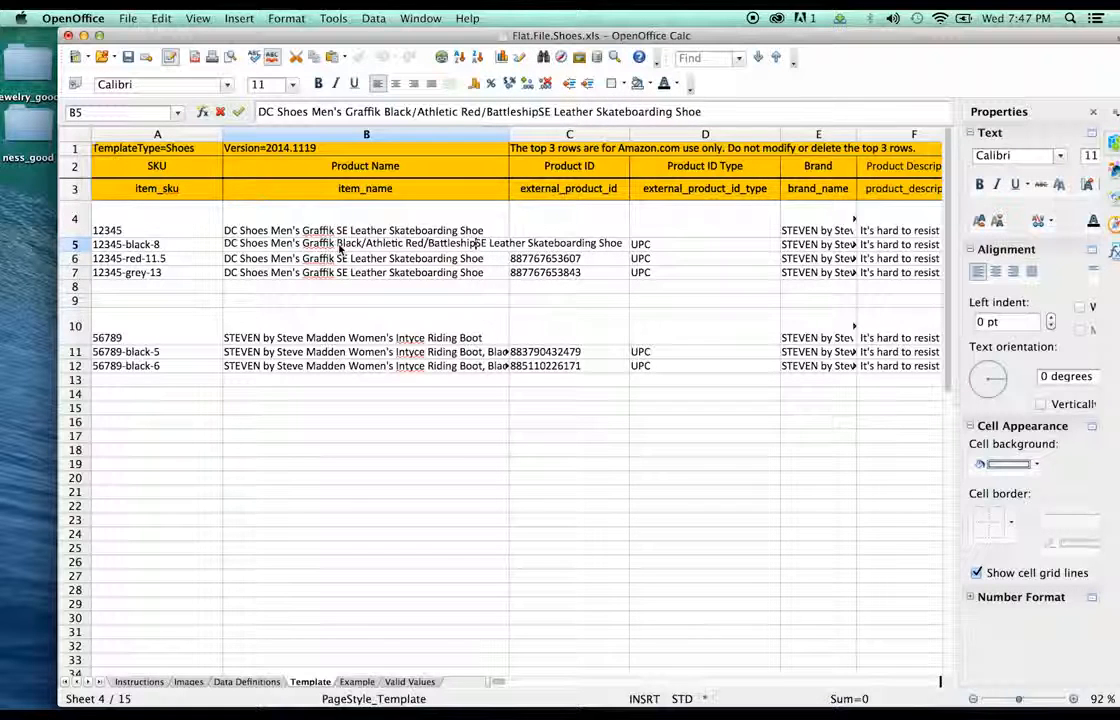
pyautogui.hotkey('ctrl', 's')
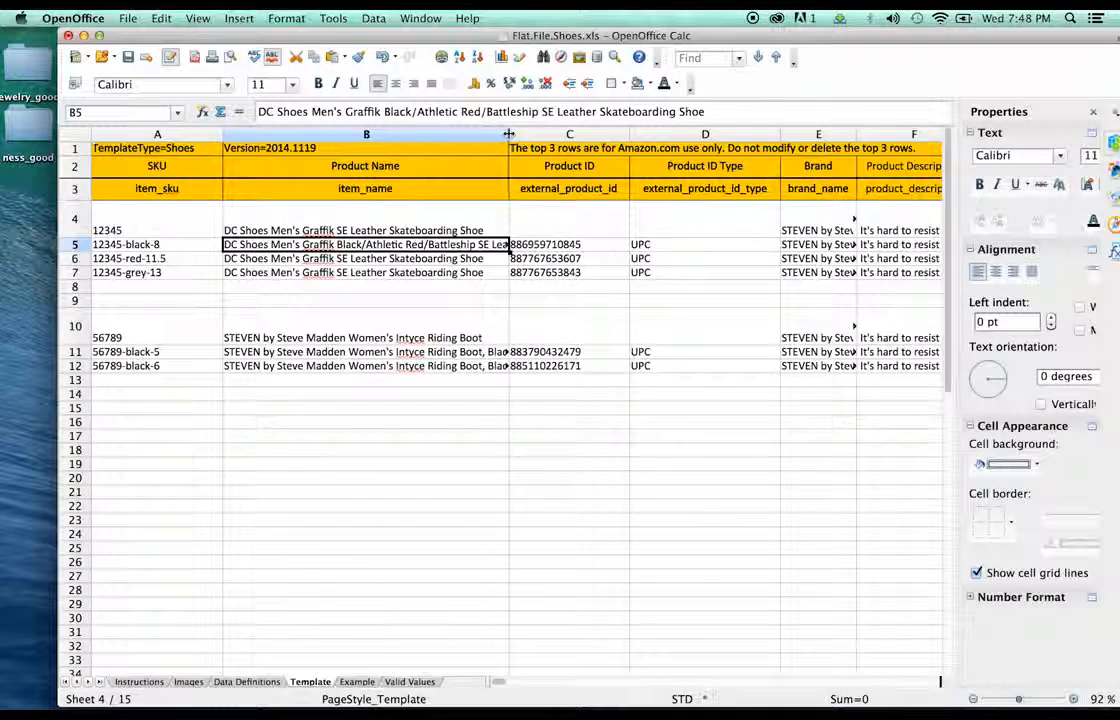
pyautogui.moveTo(509, 133); pyautogui.dragTo(649, 133)
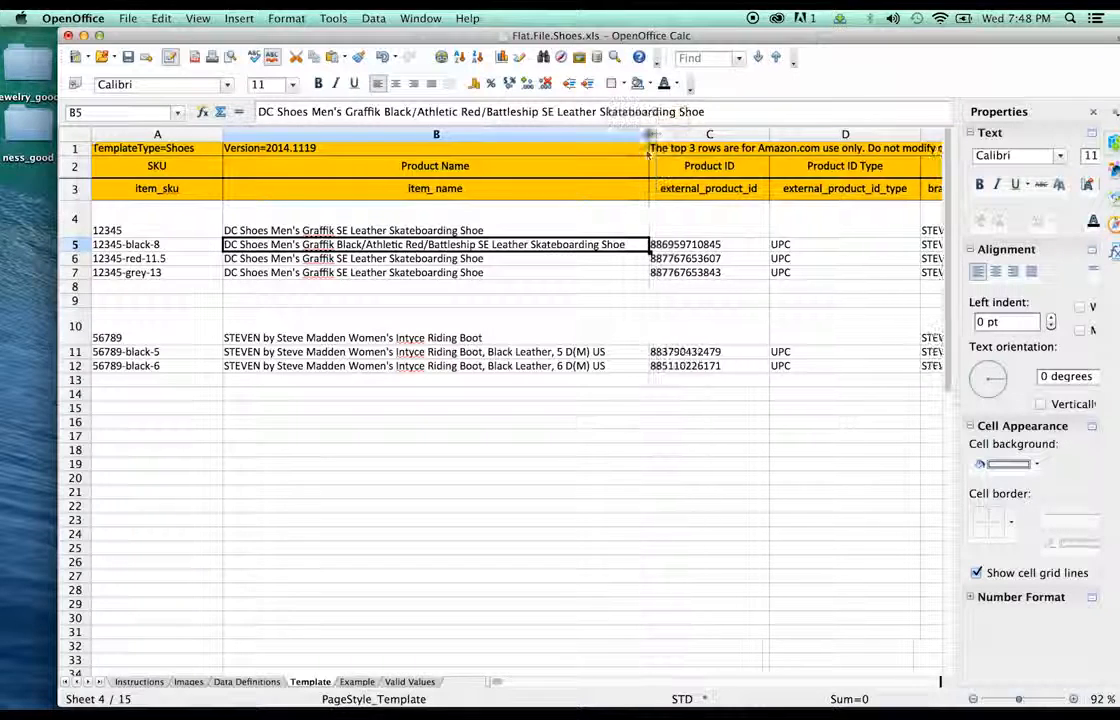
pyautogui.doubleClick(629, 253)
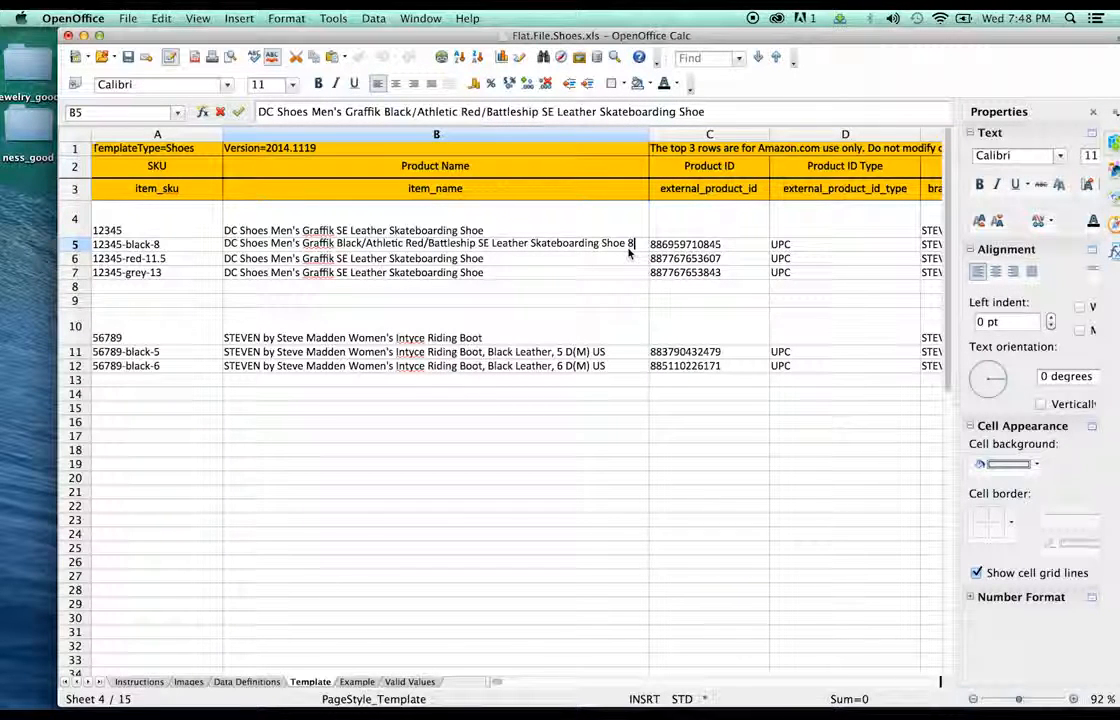
pyautogui.write('8')
pyautogui.click(145, 244)
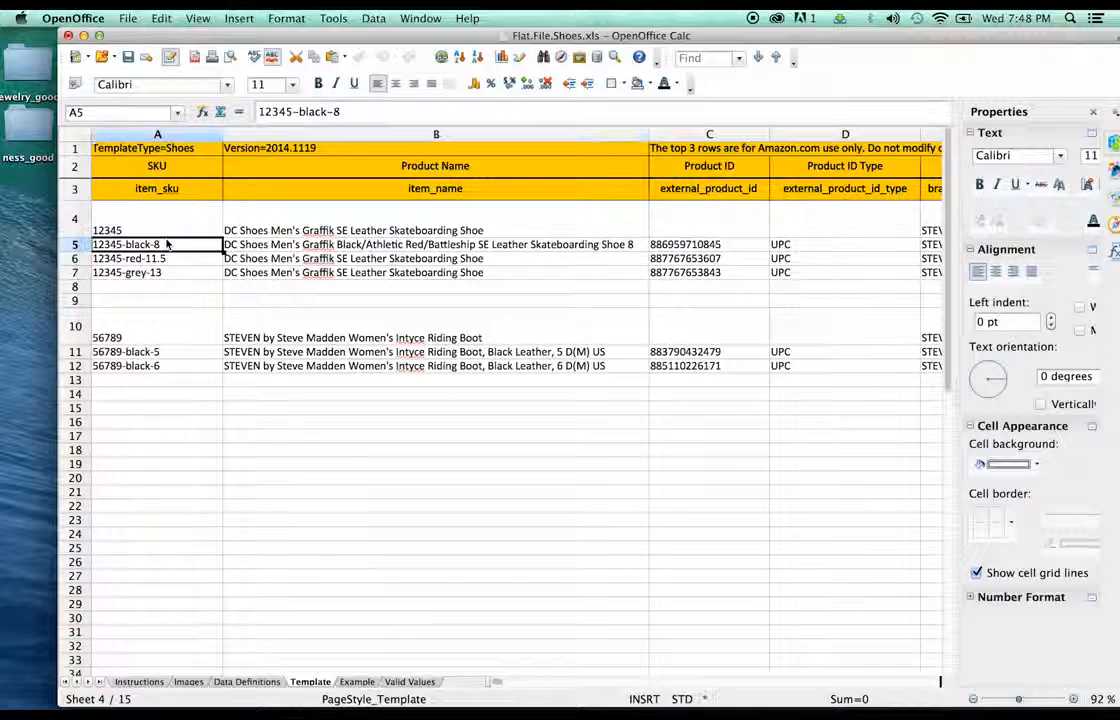
# - Add Red/Black/White and size 11.5 to row 6's product name
pyautogui.click(378, 258)
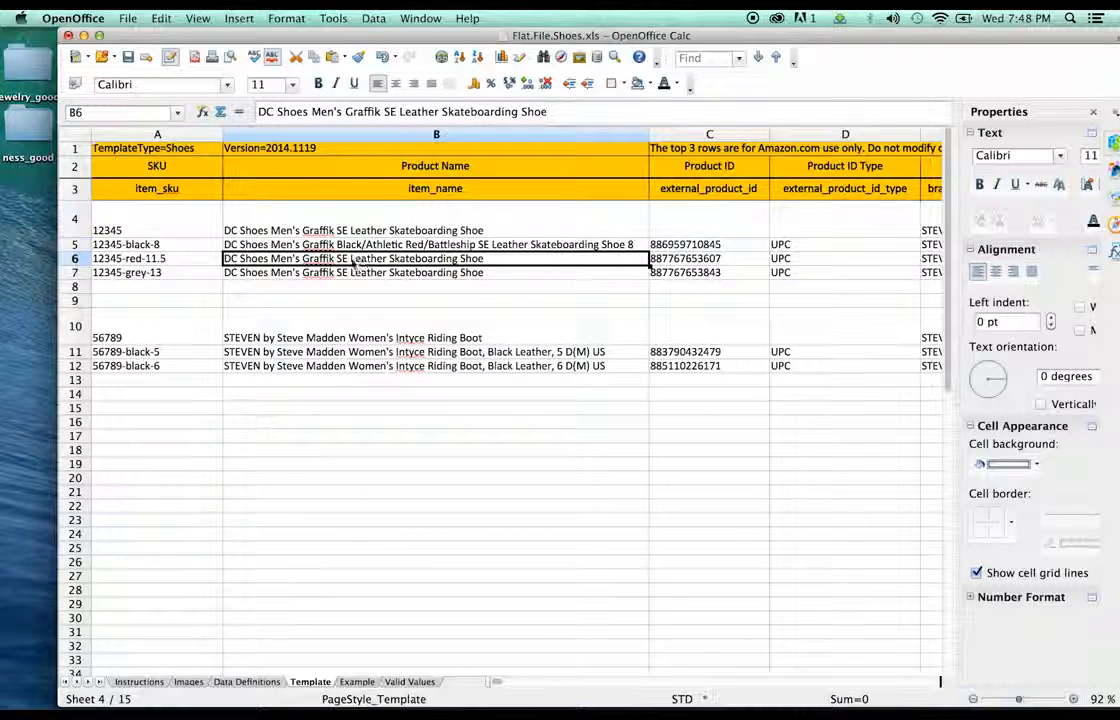
pyautogui.click(298, 242)
pyautogui.doubleClick(340, 258)
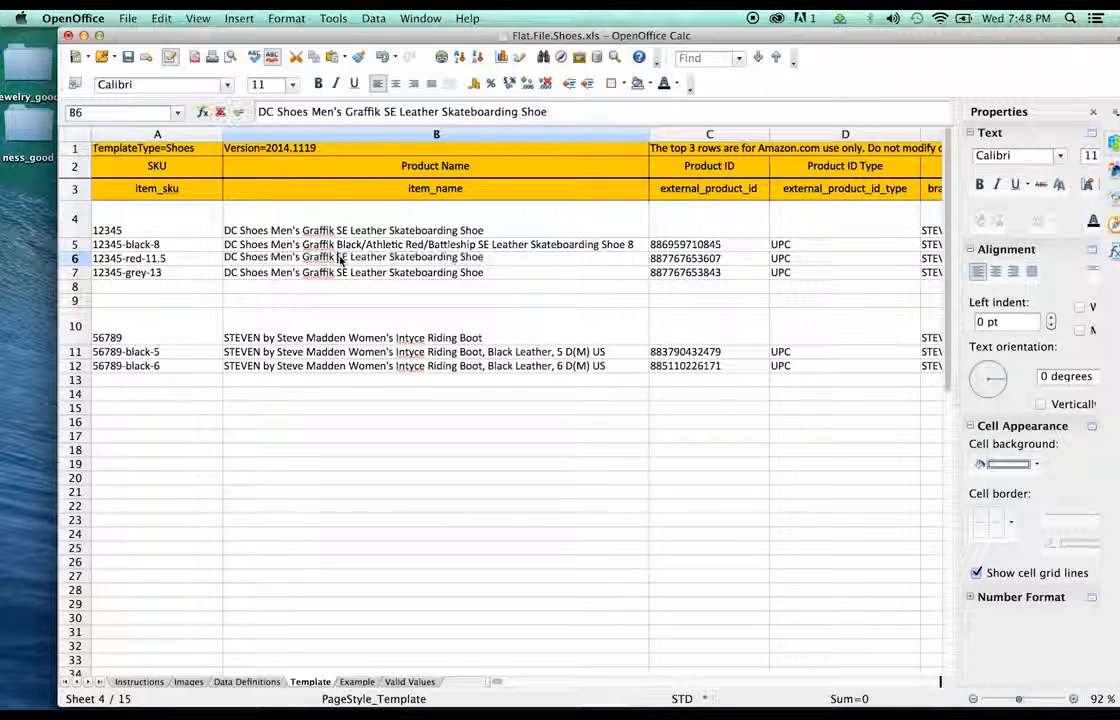
pyautogui.write('Red/')
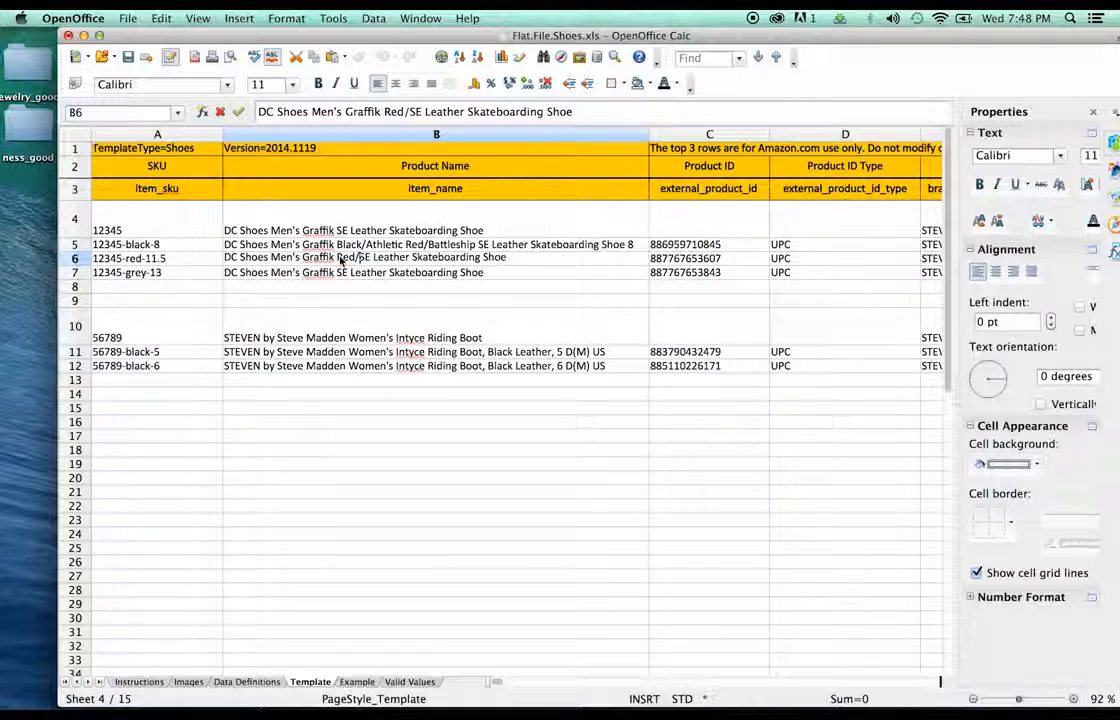
pyautogui.write('Black')
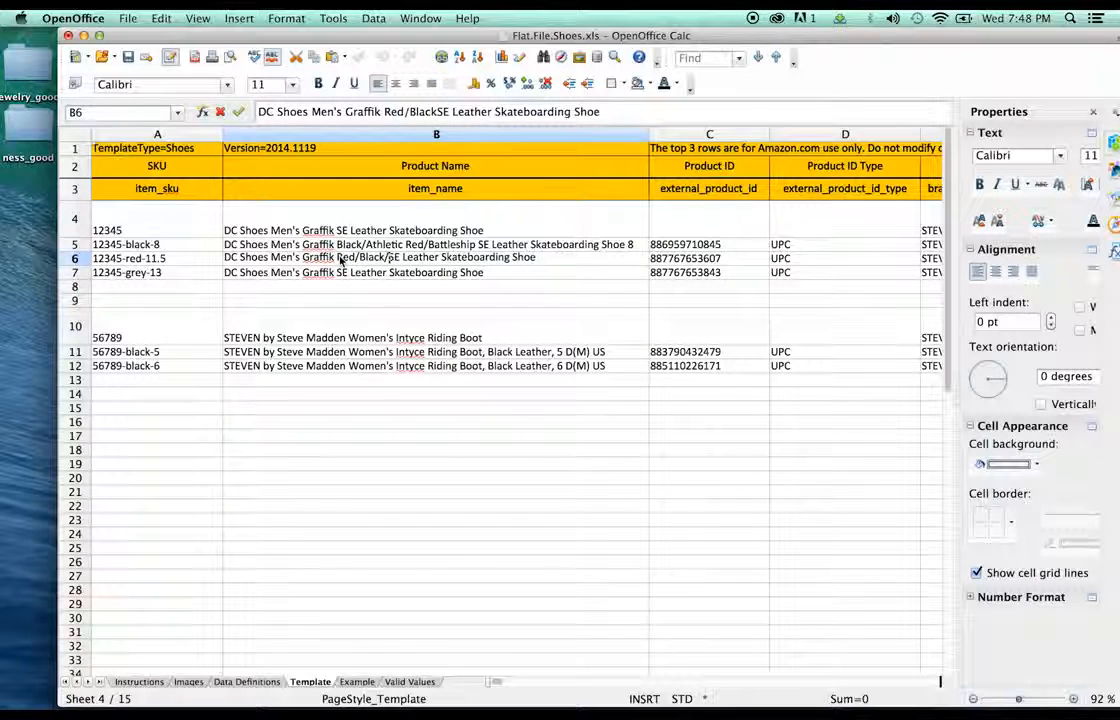
pyautogui.write('/White ')
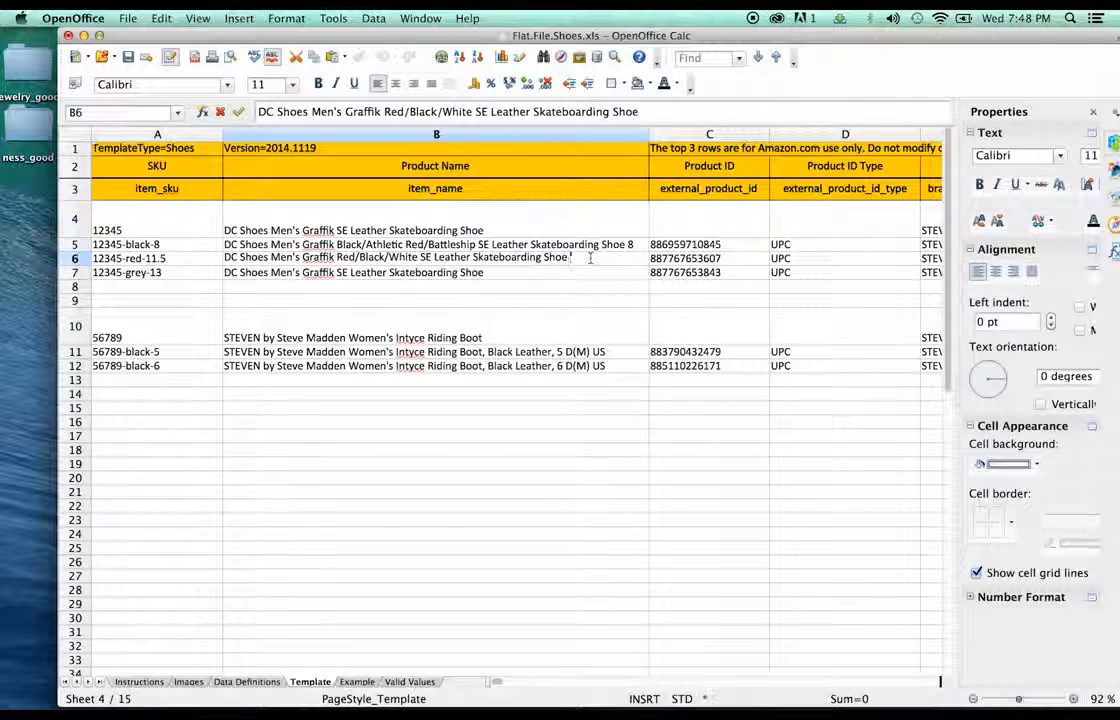
pyautogui.write(' 11.5')
pyautogui.click(388, 275)
pyautogui.click(396, 262)
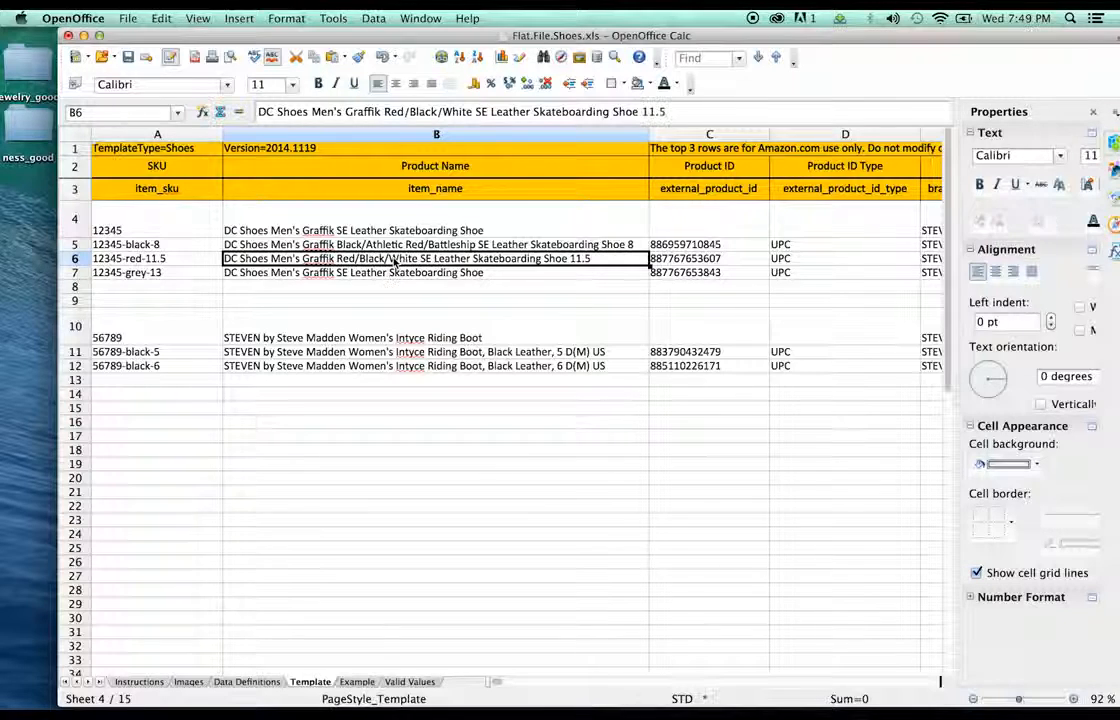
# - Add Grey/Grey/Black and size 13 to row 7's product name
pyautogui.click(362, 275)
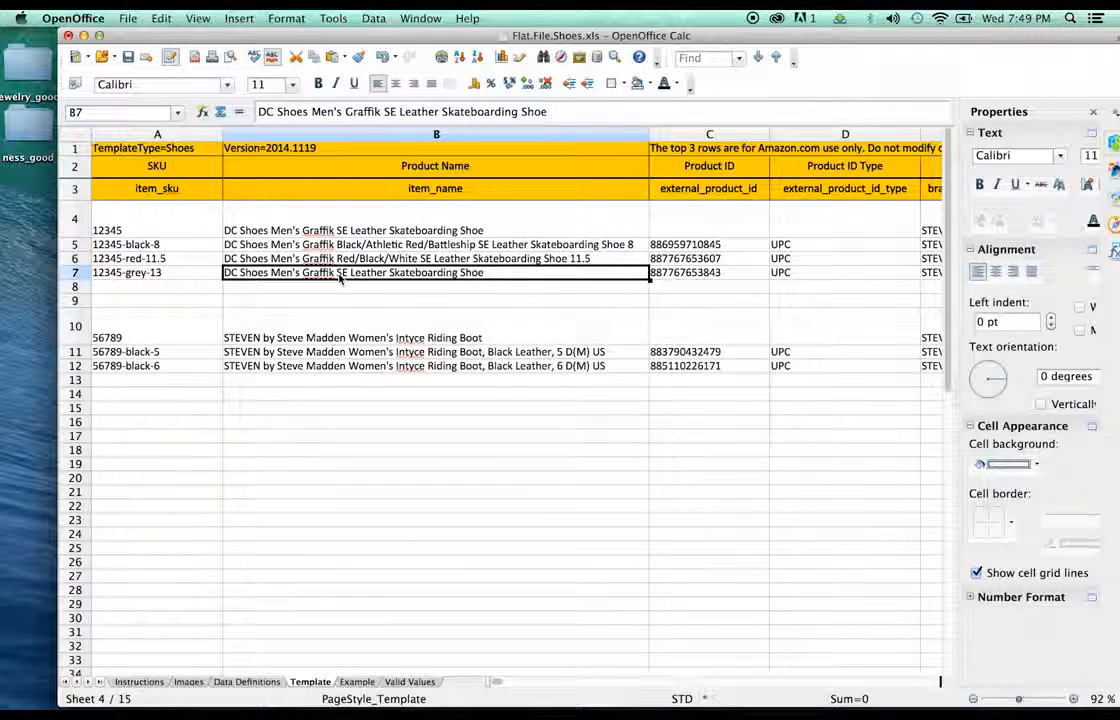
pyautogui.doubleClick(340, 274)
pyautogui.write('Grey/Gre')
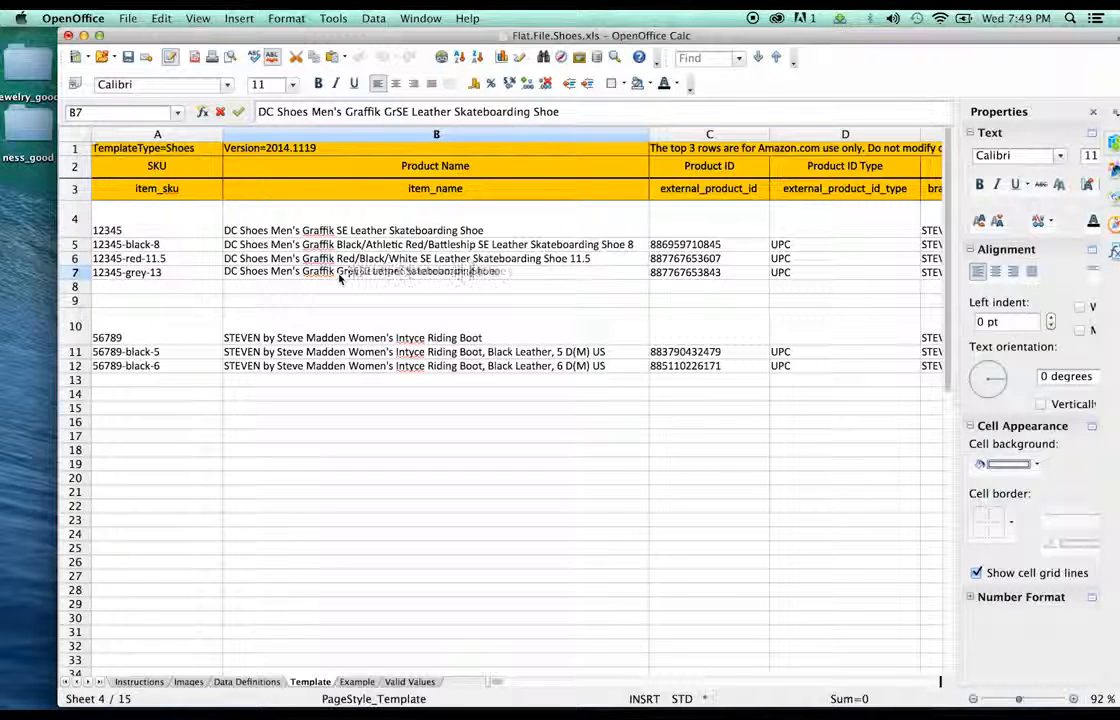
pyautogui.write('y/Blac')
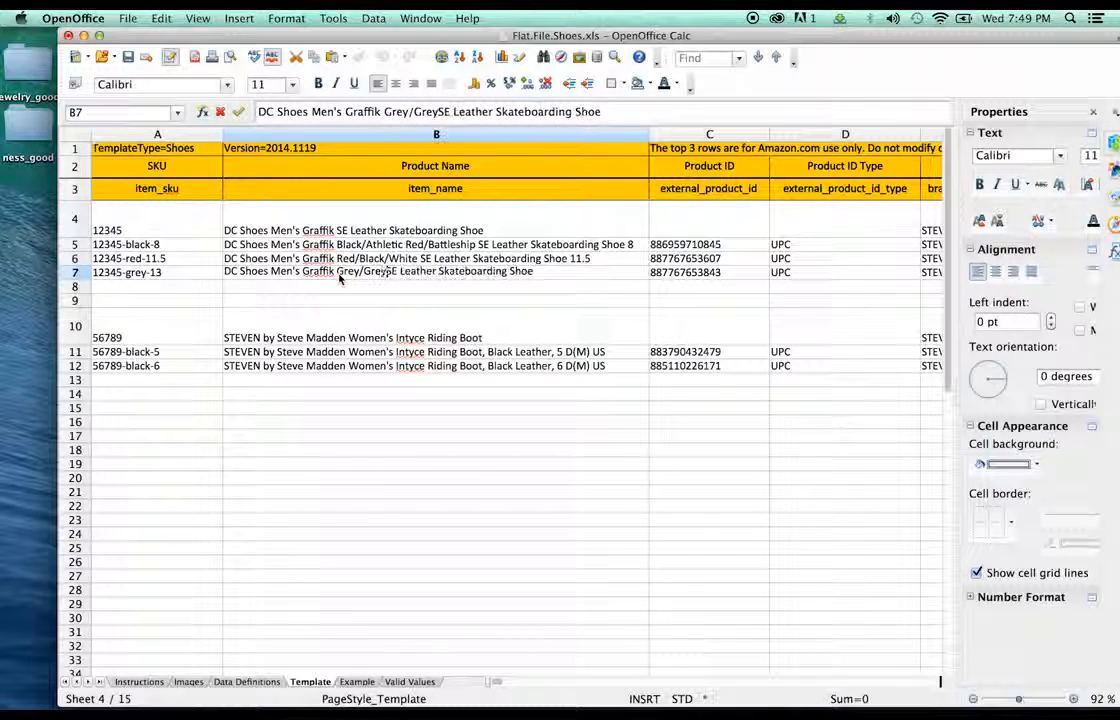
pyautogui.write('k')
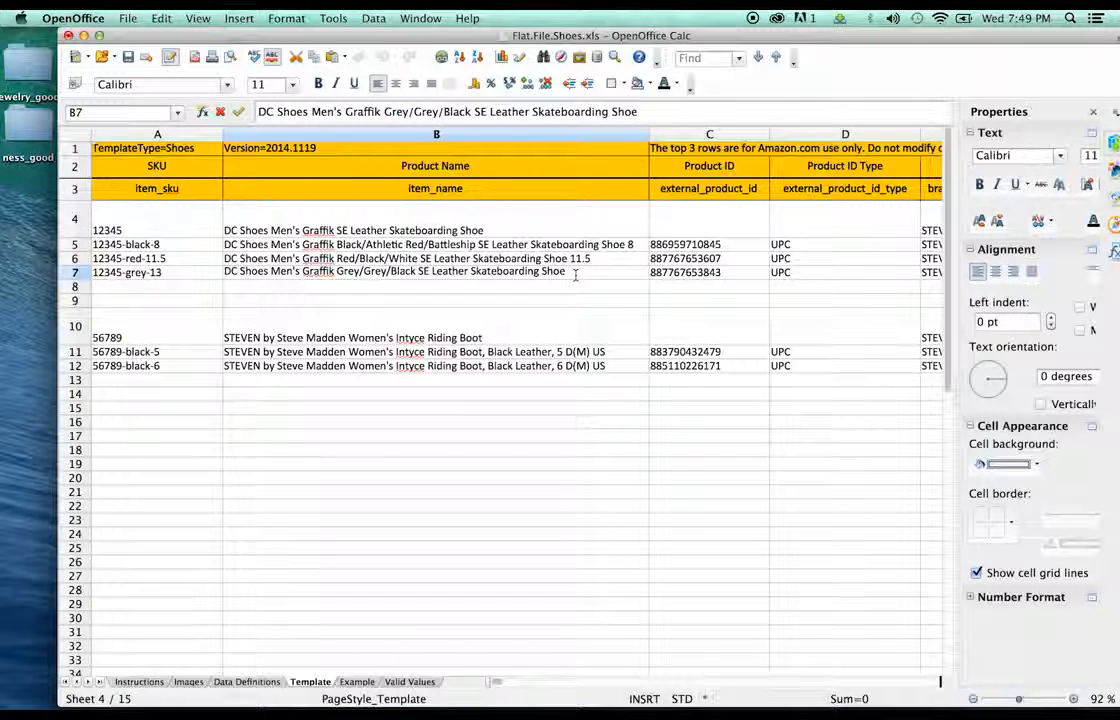
pyautogui.click(577, 303)
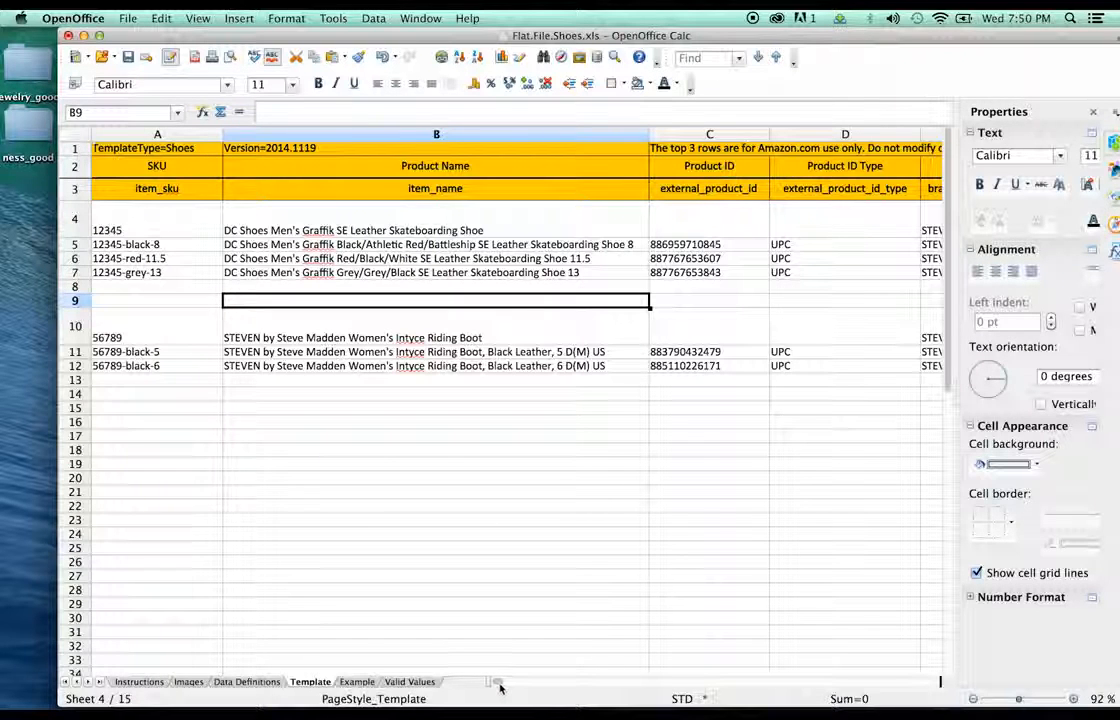
pyautogui.moveTo(500, 686); pyautogui.dragTo(512, 686)
# - Replace the brand in cell E4 with DC Shoes
pyautogui.click(196, 276)
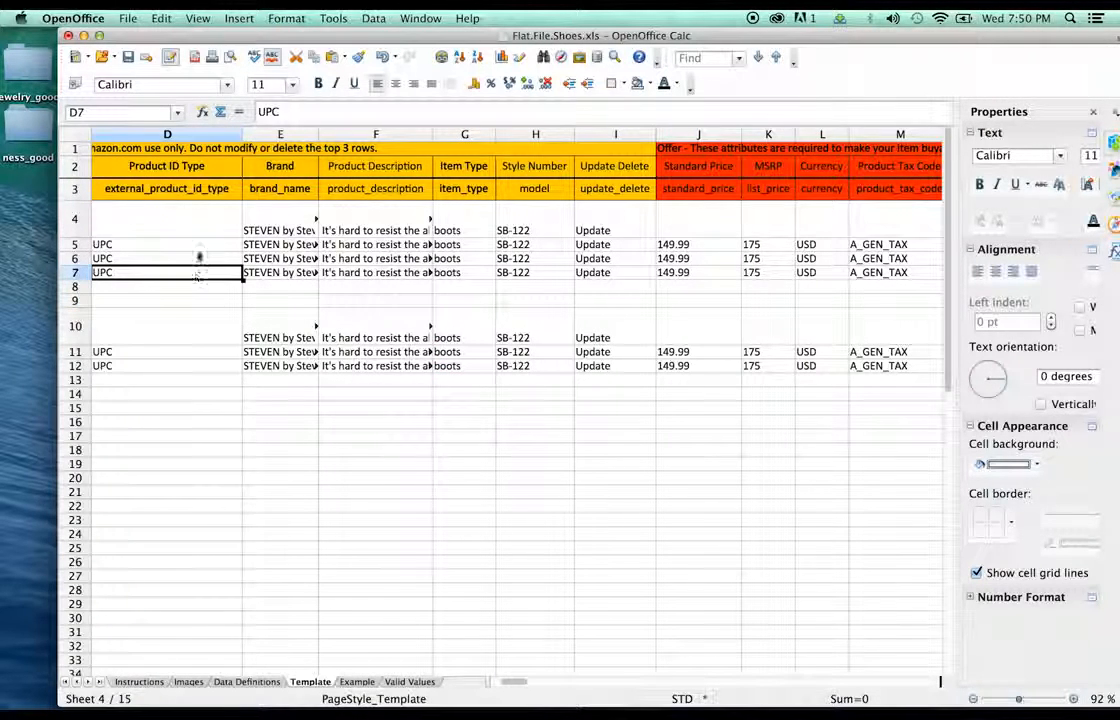
pyautogui.click(200, 246)
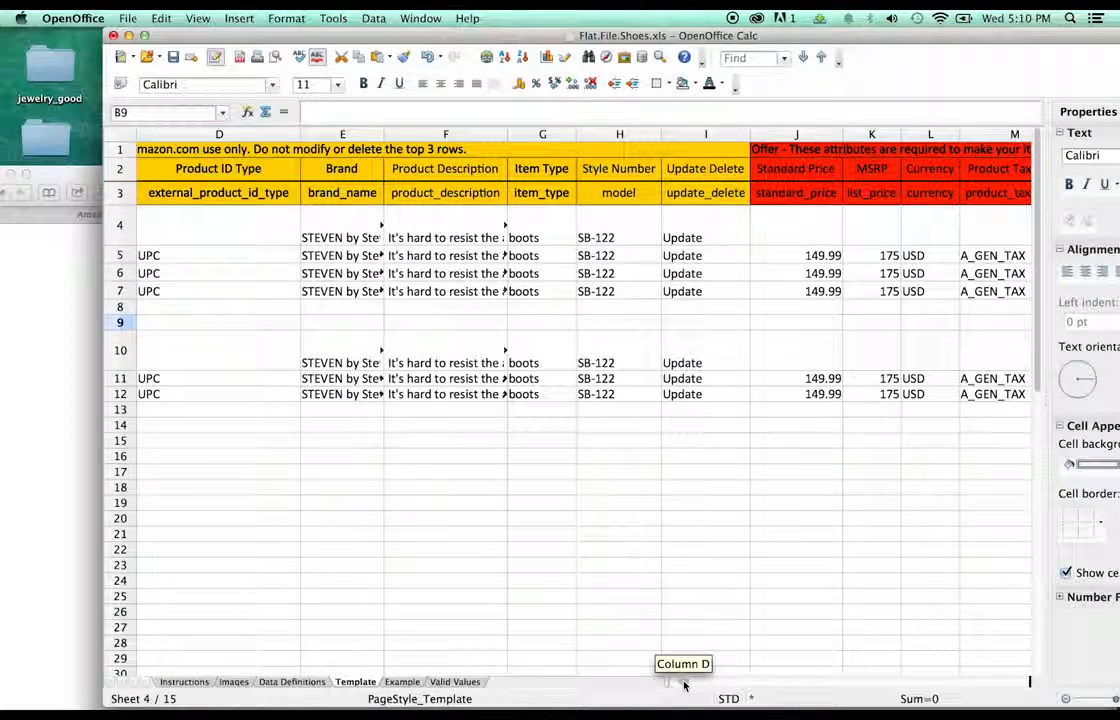
pyautogui.click(330, 240)
pyautogui.tripleClick(445, 111)
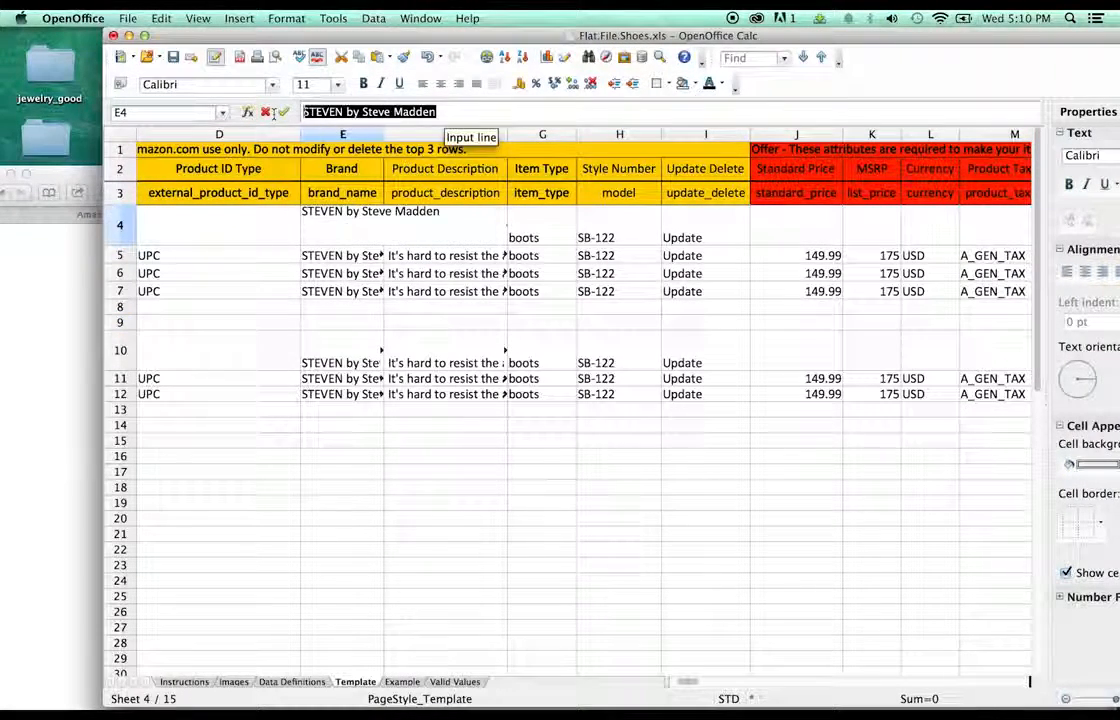
pyautogui.write('DC Shoes')
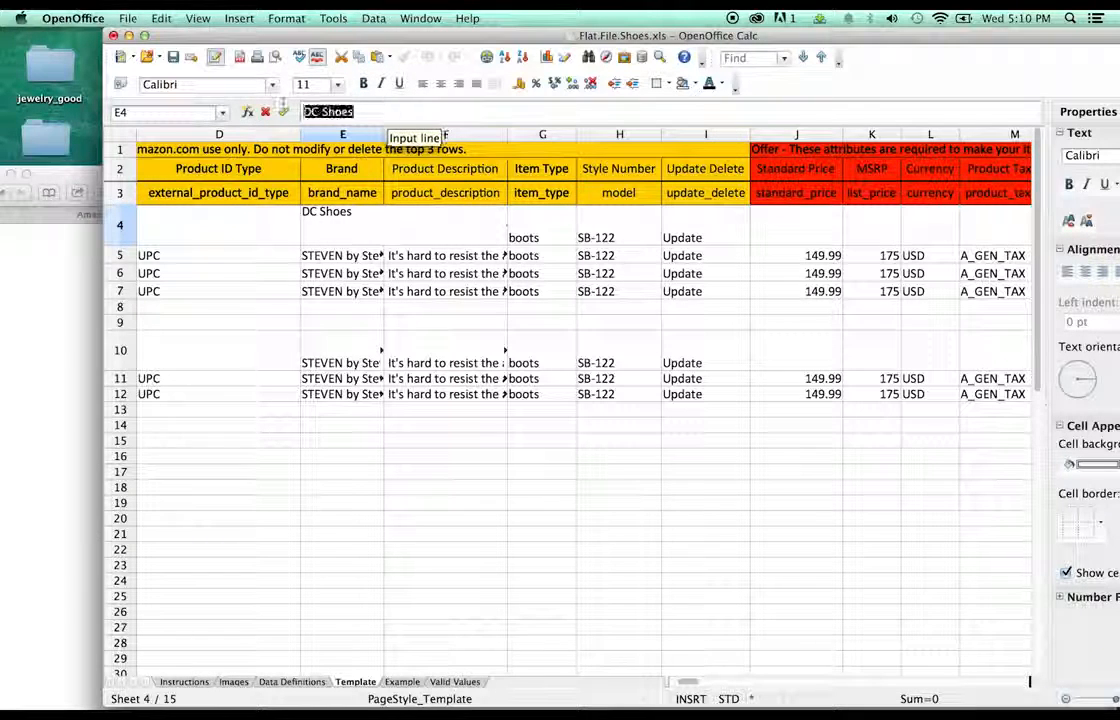
pyautogui.click(283, 111)
# - Copy DC Shoes from E4 into the Brand cells E5, E6 and E7
pyautogui.press('super+c')
pyautogui.click(352, 267)
pyautogui.click(350, 256)
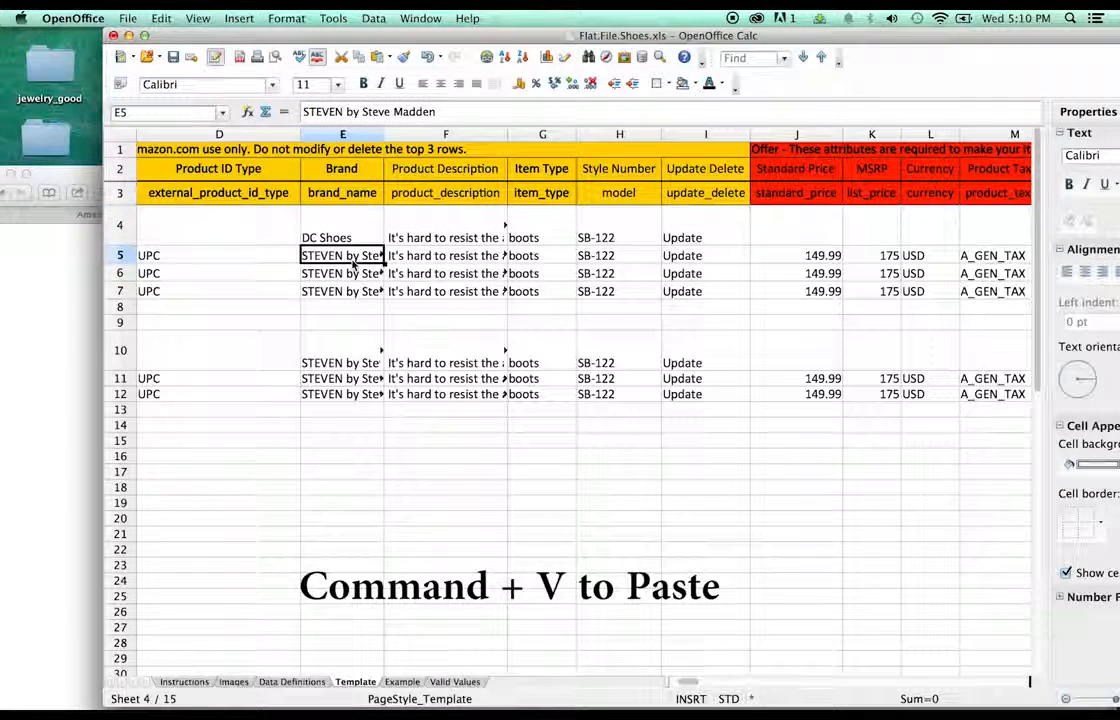
pyautogui.press('super+v')
pyautogui.click(348, 273)
pyautogui.press('super+v')
pyautogui.click(341, 291)
pyautogui.press('super+v')
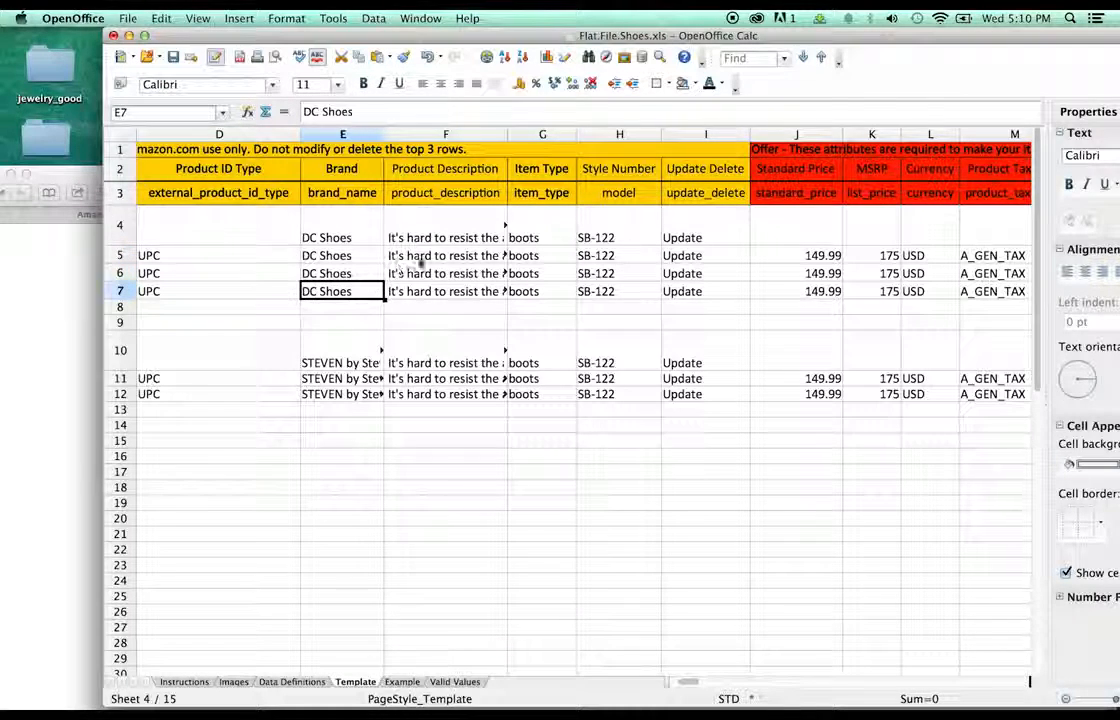
pyautogui.click(410, 256)
pyautogui.click(463, 218)
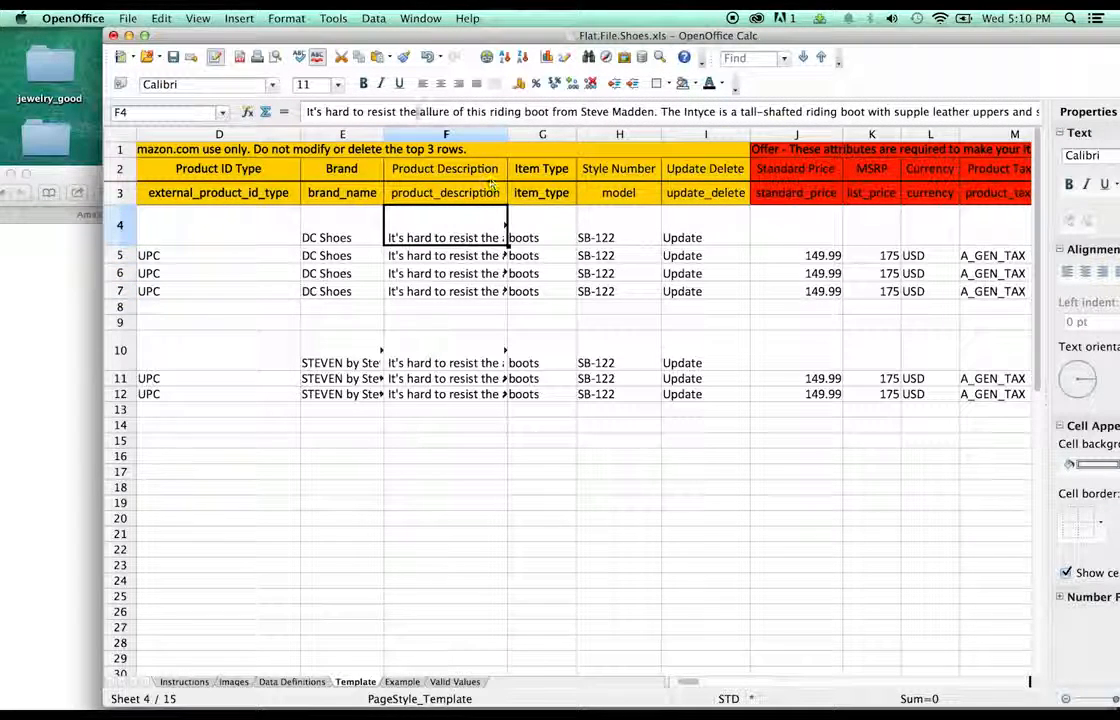
# - Delete the old product description from cell F4
pyautogui.click(303, 112)
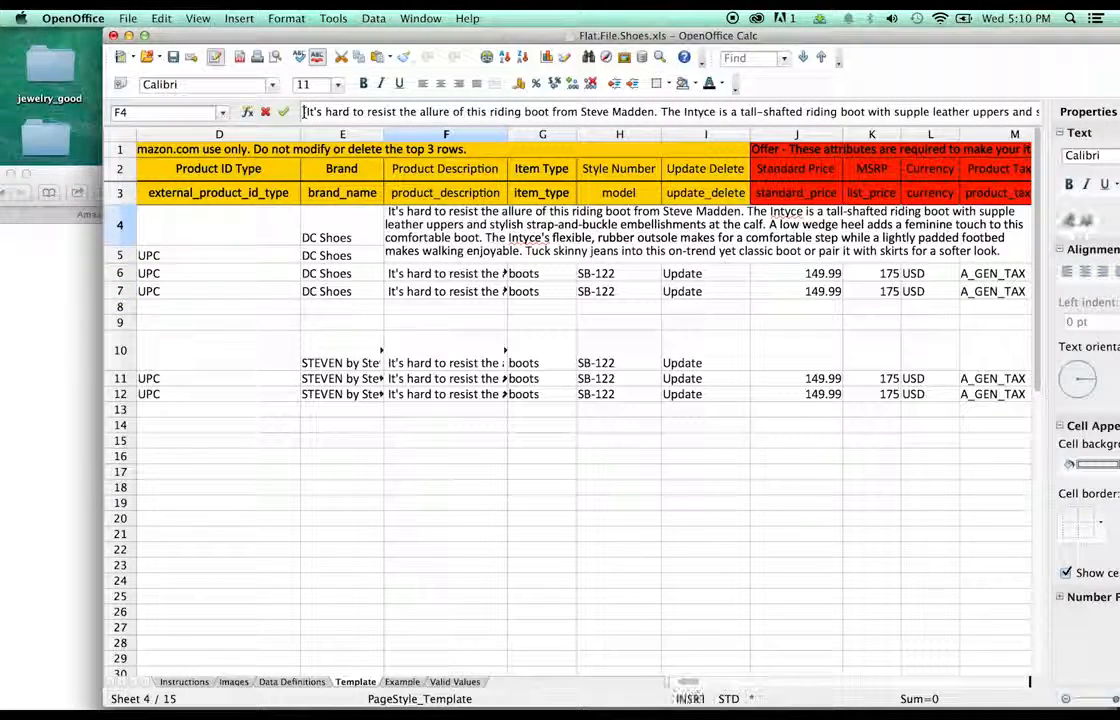
pyautogui.press('super+a')
pyautogui.hotkey('alt', 'shift', 'Left')
pyautogui.hotkey('alt', 'shift', 'Left')
pyautogui.hotkey('alt', 'shift', 'Left')
pyautogui.hotkey('alt', 'shift', 'Left')
pyautogui.hotkey('alt', 'shift', 'Left')
pyautogui.hotkey('alt', 'shift', 'Left')
pyautogui.hotkey('alt', 'shift', 'Left')
pyautogui.hotkey('alt', 'shift', 'Left')
pyautogui.hotkey('alt', 'shift', 'Left')
pyautogui.hotkey('alt', 'shift', 'Left')
pyautogui.hotkey('alt', 'shift', 'Left')
pyautogui.hotkey('alt', 'shift', 'Left')
pyautogui.hotkey('alt', 'shift', 'Left')
pyautogui.hotkey('alt', 'shift', 'Left')
pyautogui.hotkey('alt', 'shift', 'Left')
pyautogui.hotkey('alt', 'shift', 'Left')
pyautogui.hotkey('alt', 'shift', 'Left')
pyautogui.hotkey('alt', 'shift', 'Left')
pyautogui.hotkey('alt', 'shift', 'Left')
pyautogui.hotkey('alt', 'shift', 'Left')
pyautogui.moveTo(303, 112); pyautogui.dragTo(300, 112)
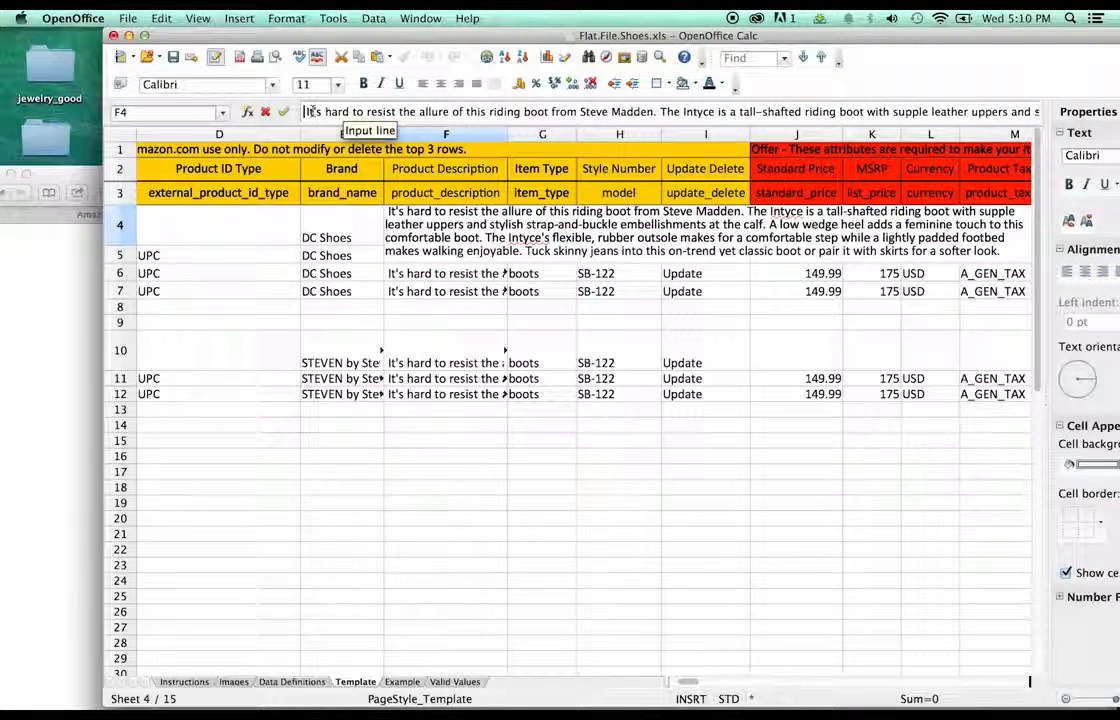
pyautogui.moveTo(303, 112); pyautogui.dragTo(870, 116)
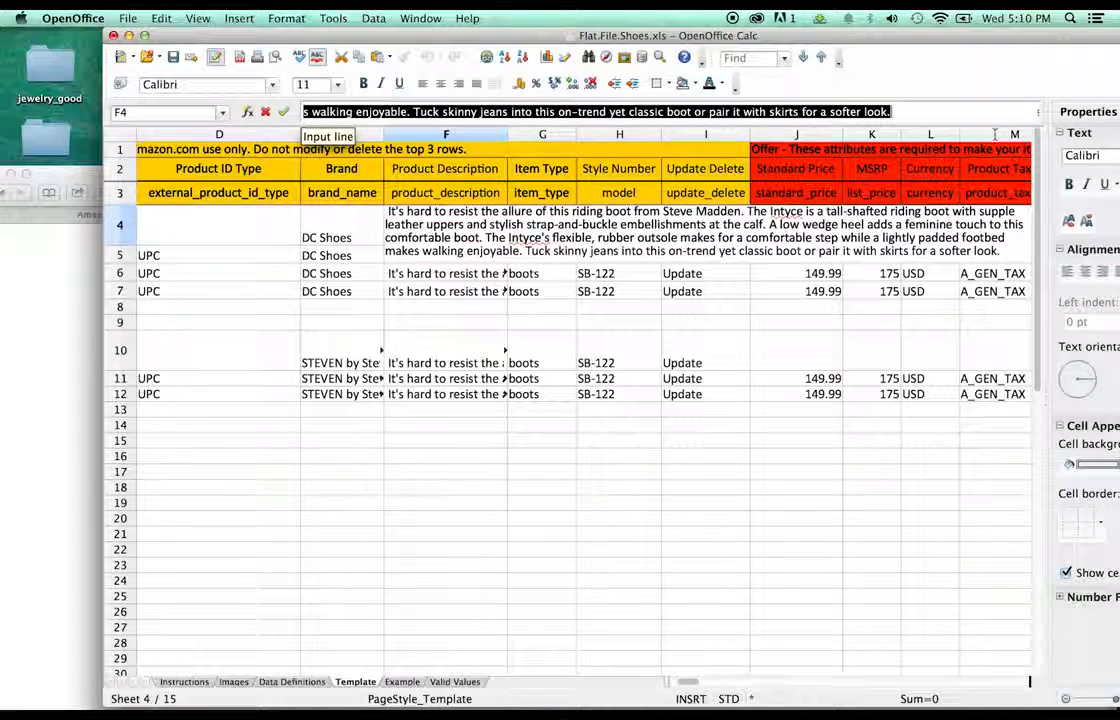
pyautogui.click(480, 112)
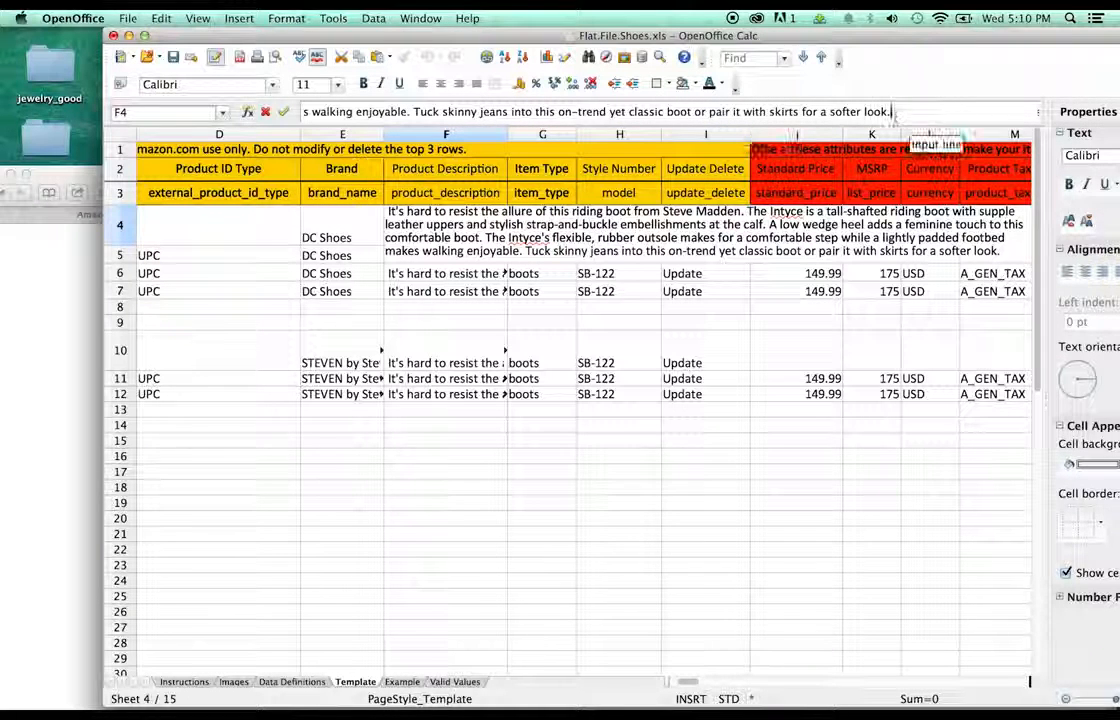
pyautogui.moveTo(895, 113); pyautogui.dragTo(298, 104)
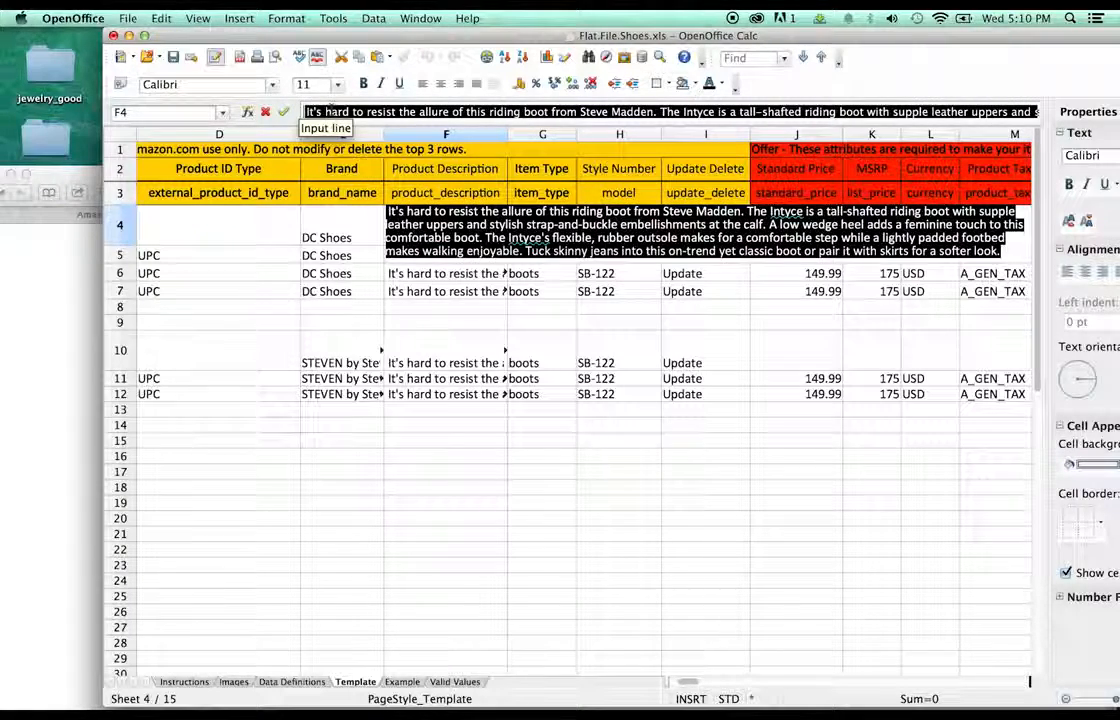
pyautogui.click(303, 108)
pyautogui.press('super+a')
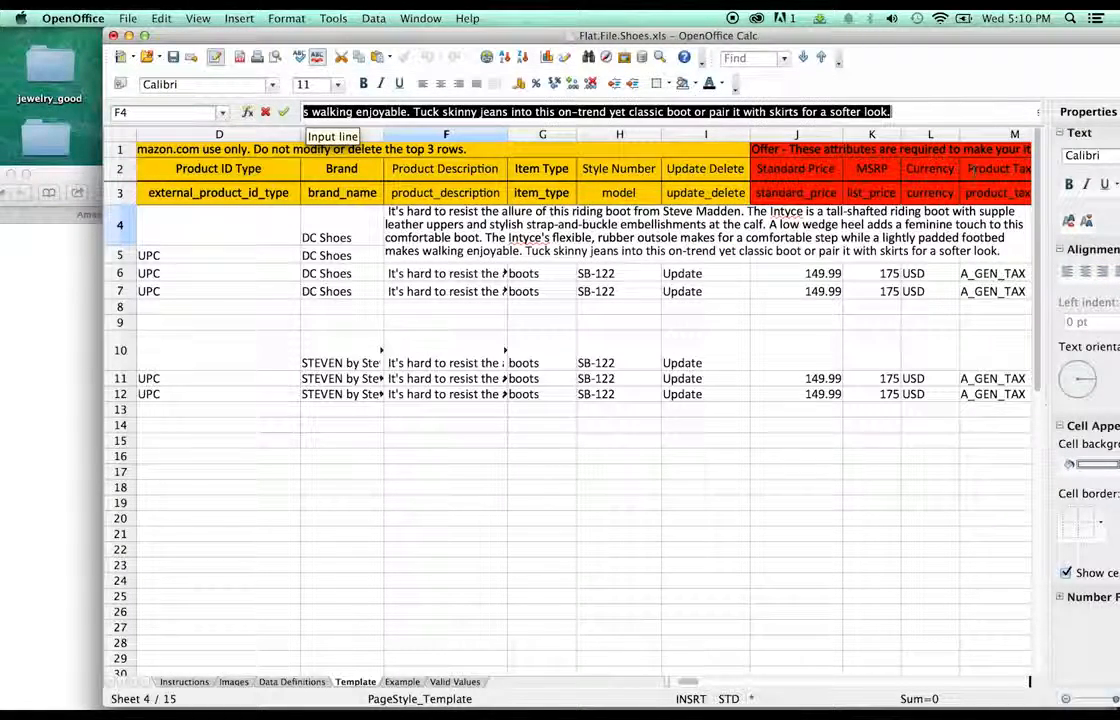
pyautogui.press('BackSpace')
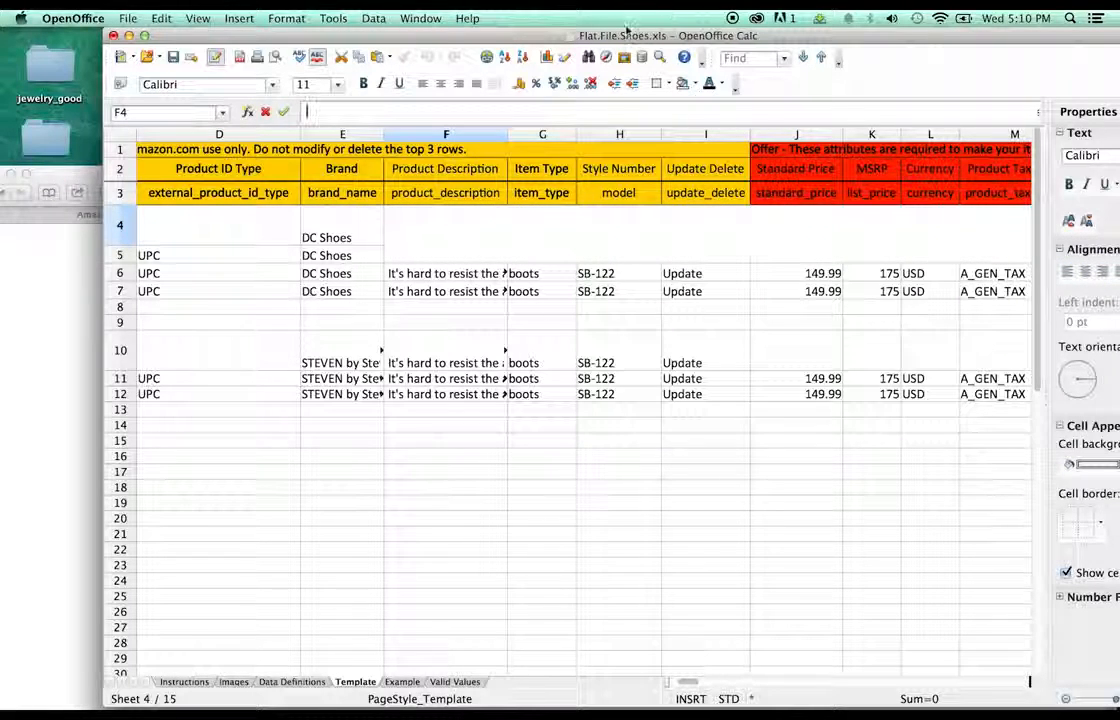
# - Enter F4 description: 'These skateboard shoes are made of leather… rubber sole with a nubuck upper.'
pyautogui.moveTo(621, 37); pyautogui.dragTo(644, 37)
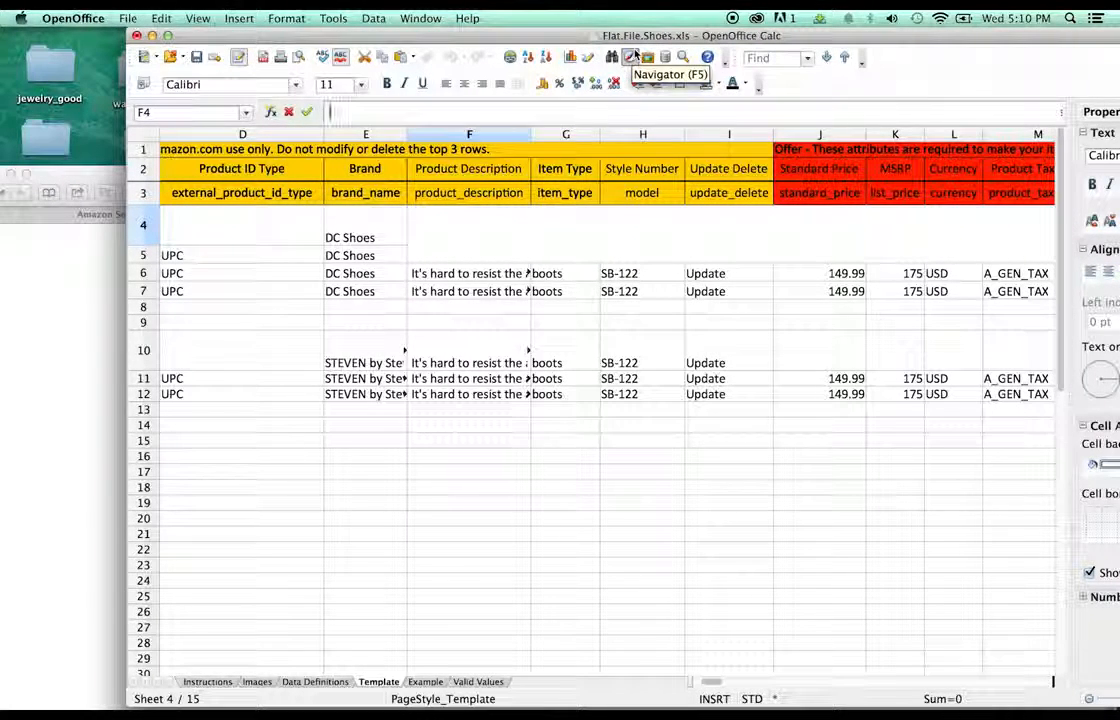
pyautogui.write('These')
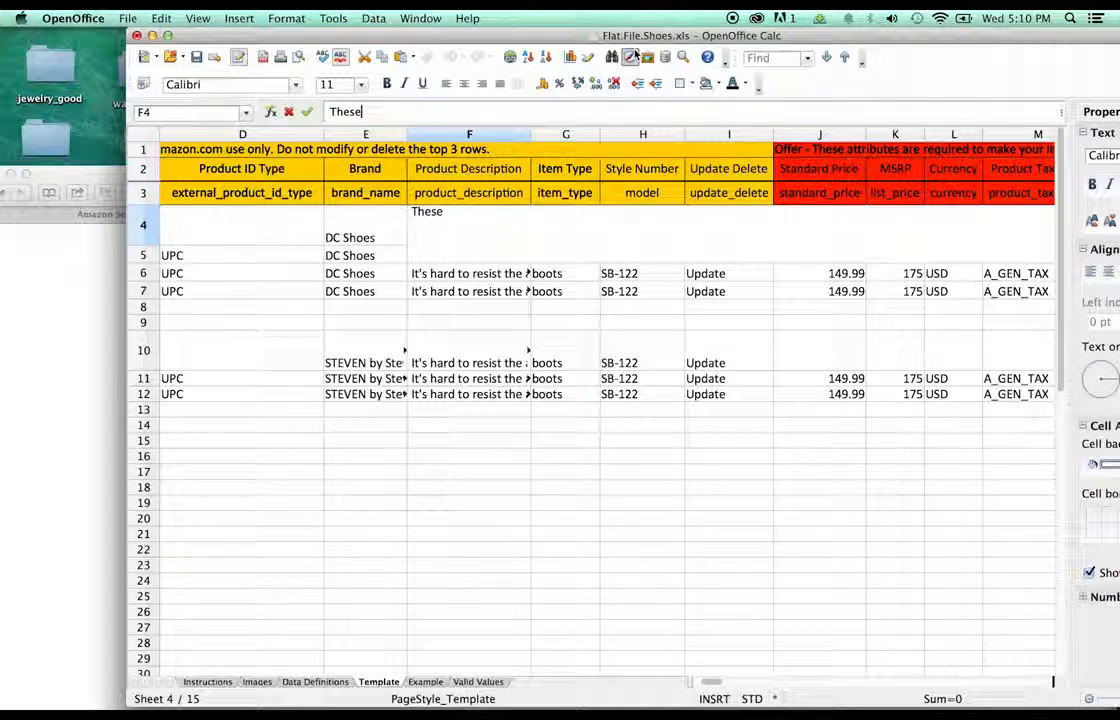
pyautogui.write(' skateboard shoes')
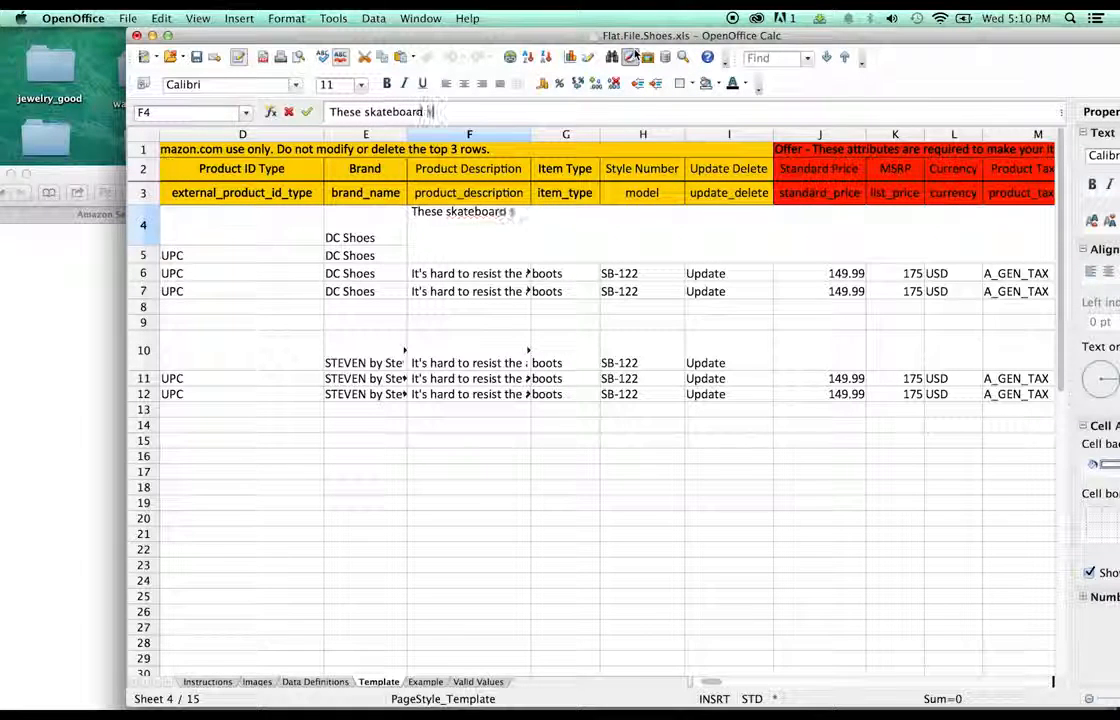
pyautogui.write(' are made ')
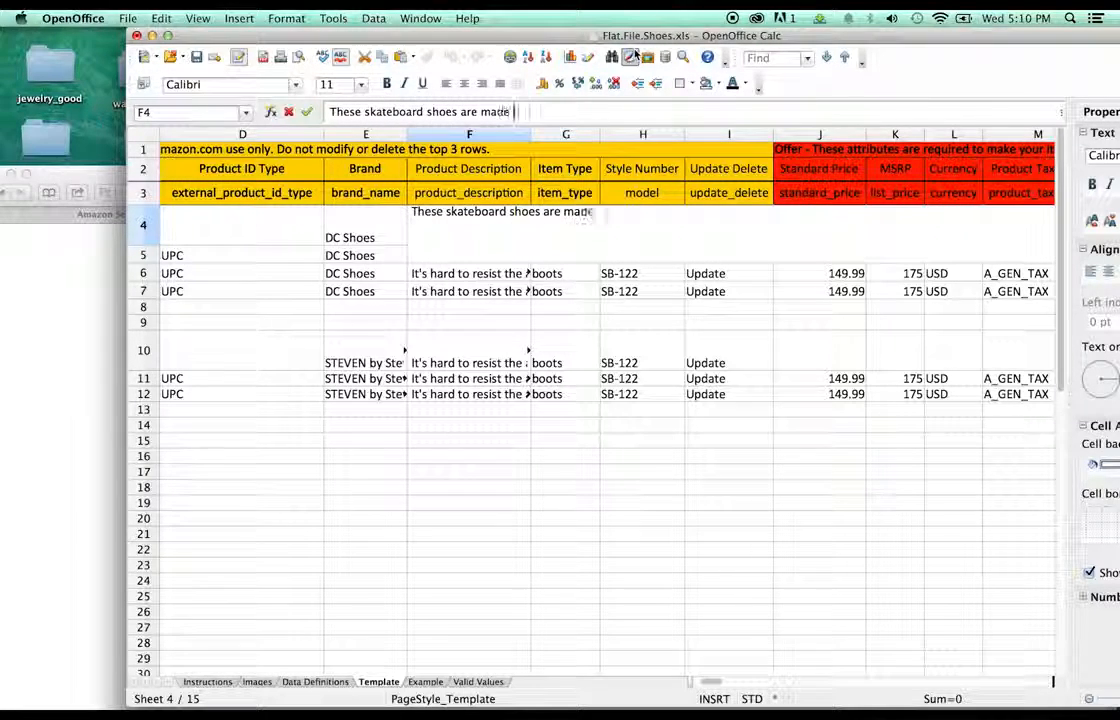
pyautogui.write('of leather and f')
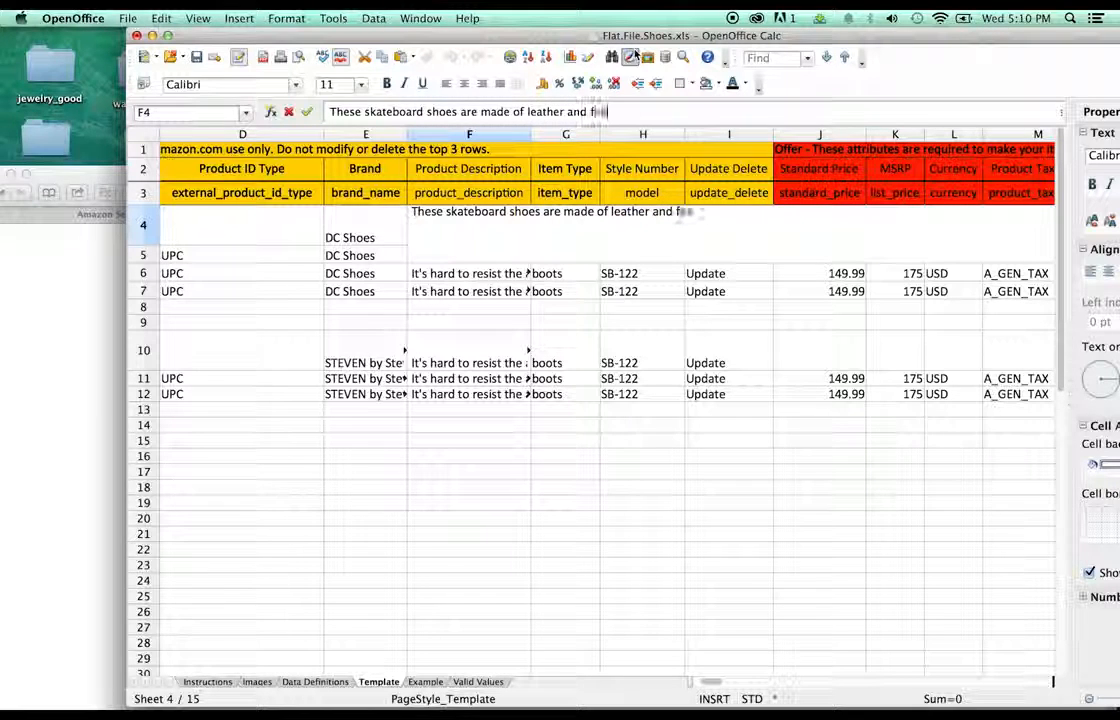
pyautogui.write('eature a rubber sole will')
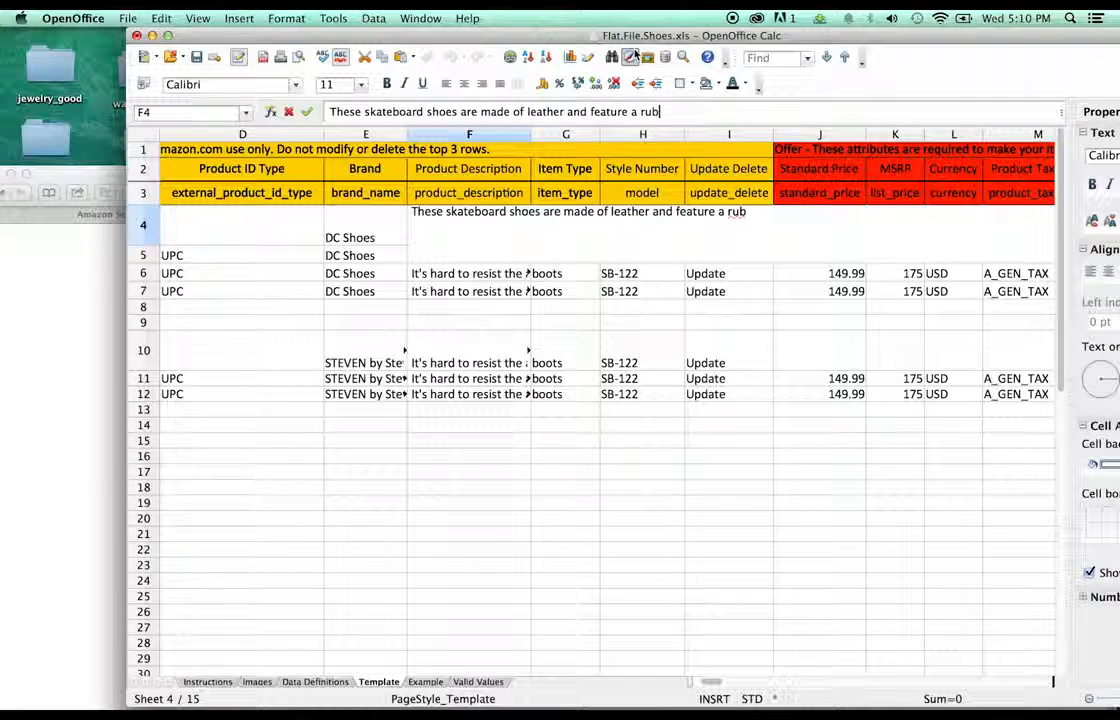
pyautogui.press('BackSpace')
pyautogui.press('BackSpace')
pyautogui.write('th ')
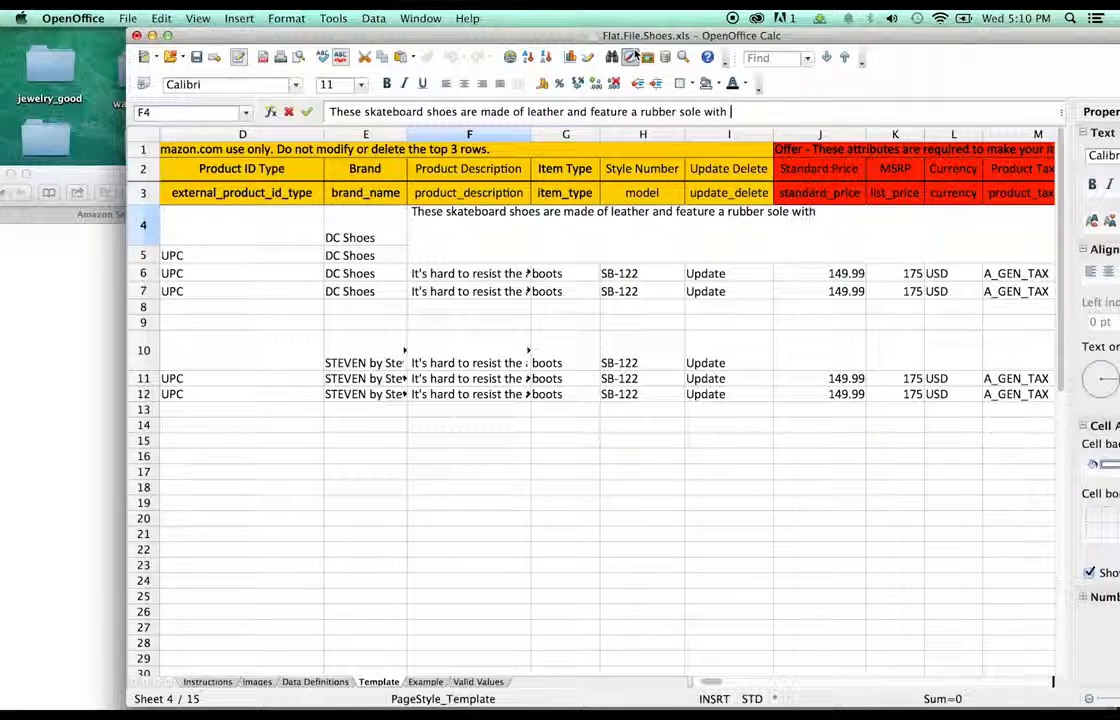
pyautogui.write('a nubuck ')
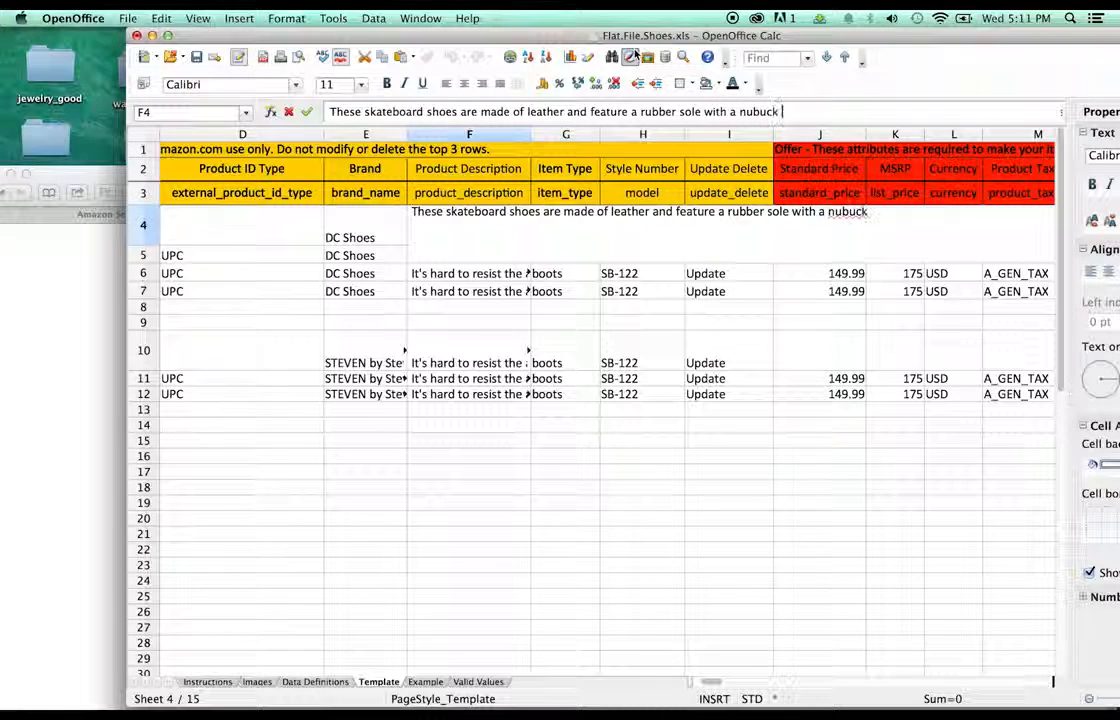
pyautogui.write('upper.')
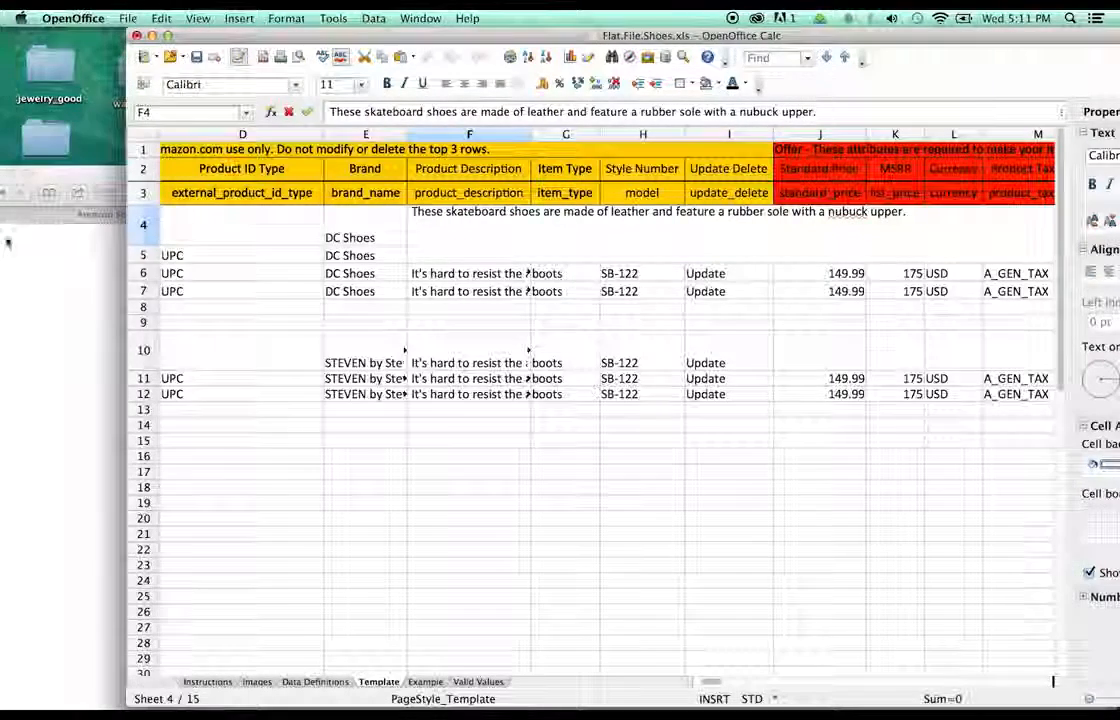
pyautogui.click(8, 243)
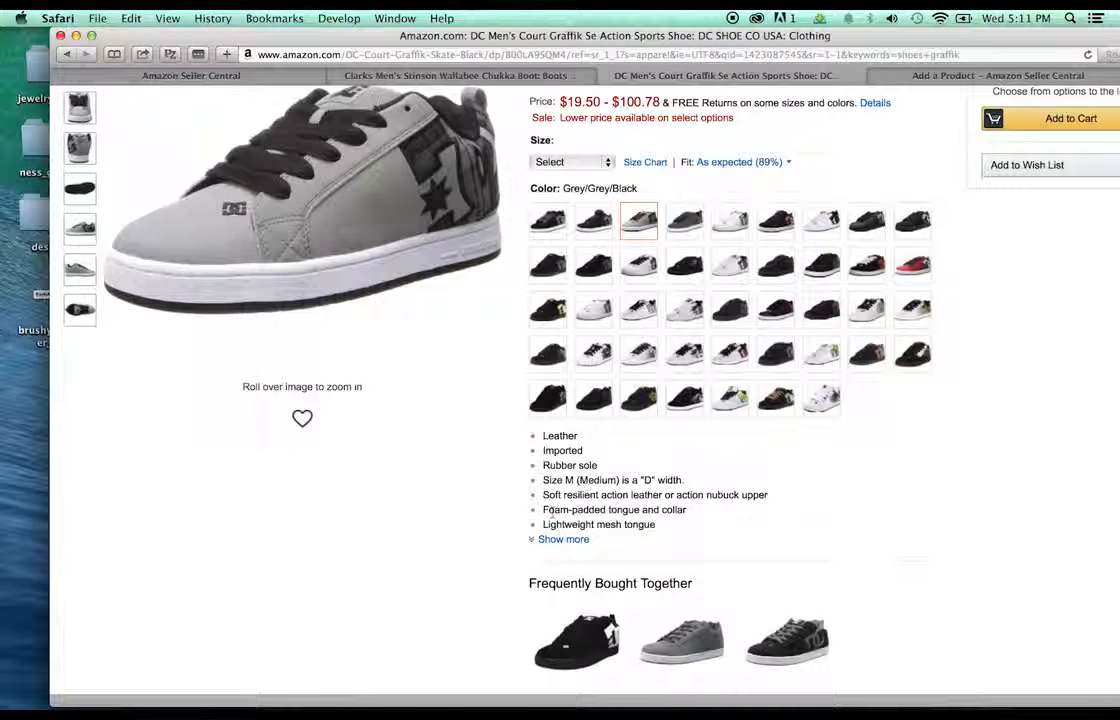
# - Select the new F4 skateboard-shoe description text in the input line for copying
pyautogui.moveTo(778, 112); pyautogui.dragTo(284, 112)
pyautogui.press('super+c')
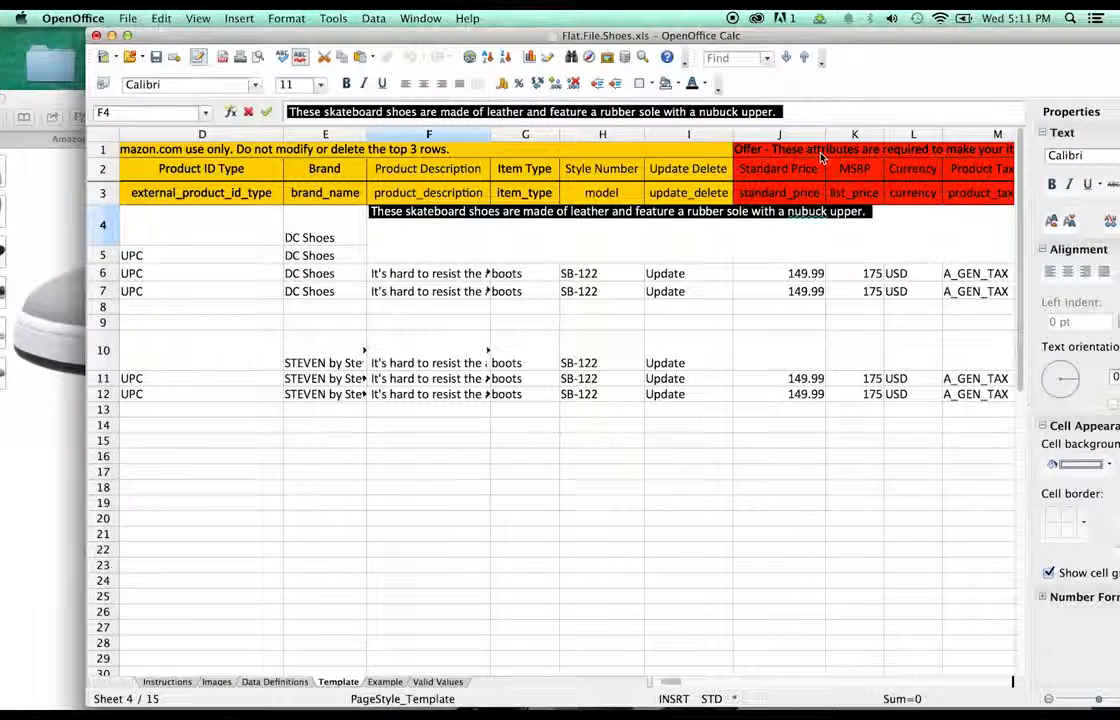
# - Paste the skateboard-shoe description into cells F5, F6 and F7
pyautogui.click(474, 276)
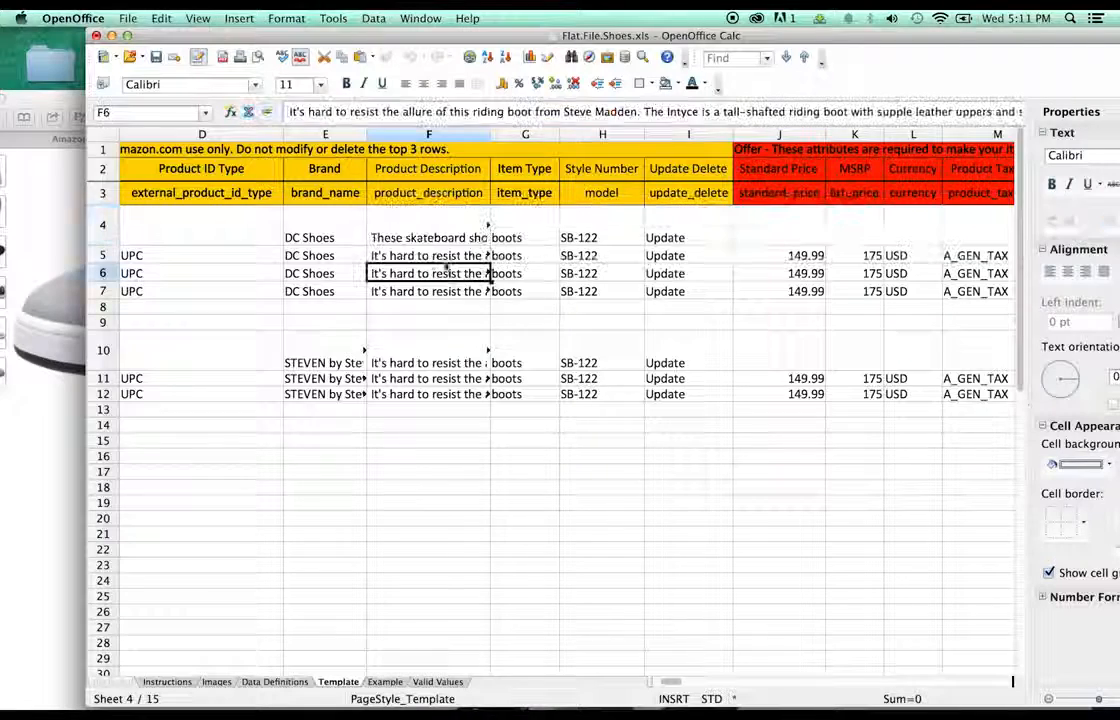
pyautogui.click(468, 257)
pyautogui.press('super+v')
pyautogui.click(443, 277)
pyautogui.press('super+v')
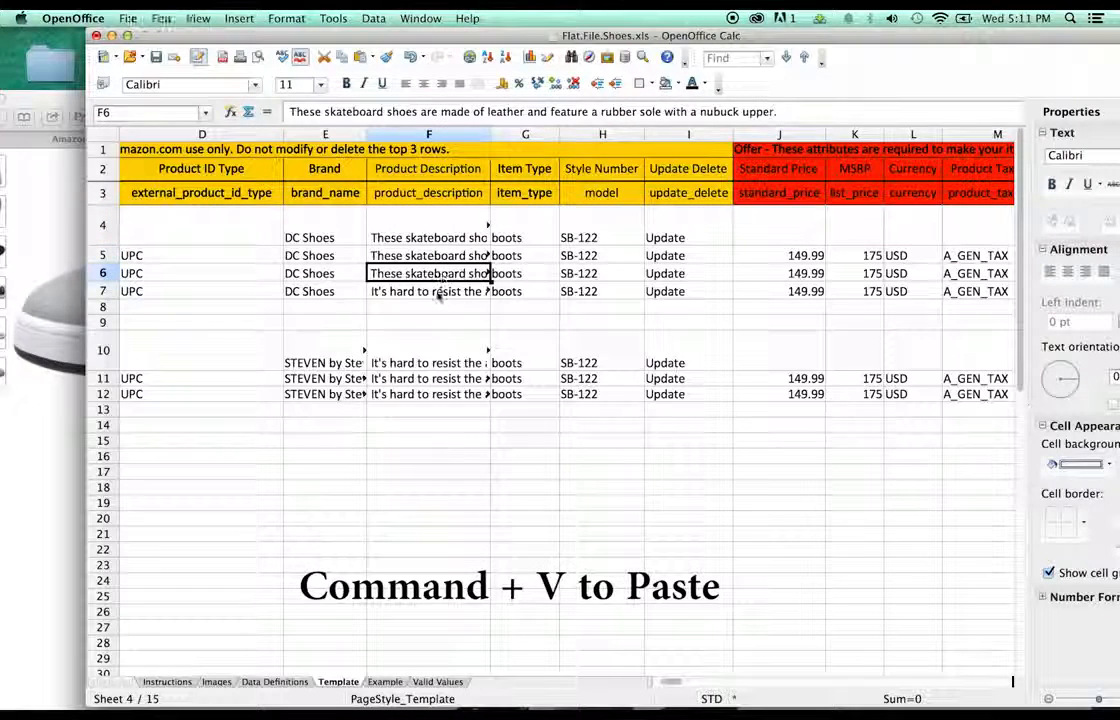
pyautogui.click(440, 291)
pyautogui.press('super+v')
# - Change G4's Item Type from boots to shoes and copy it into G5, G6 and G7
pyautogui.click(520, 240)
pyautogui.doubleClick(520, 240)
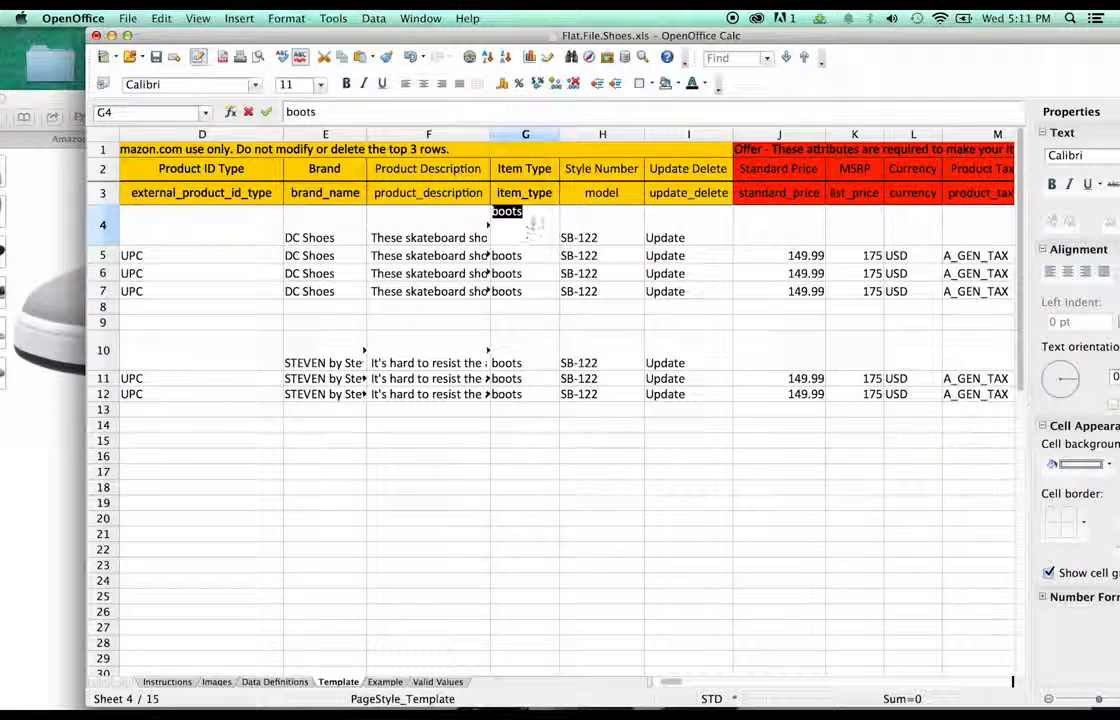
pyautogui.write('shoes')
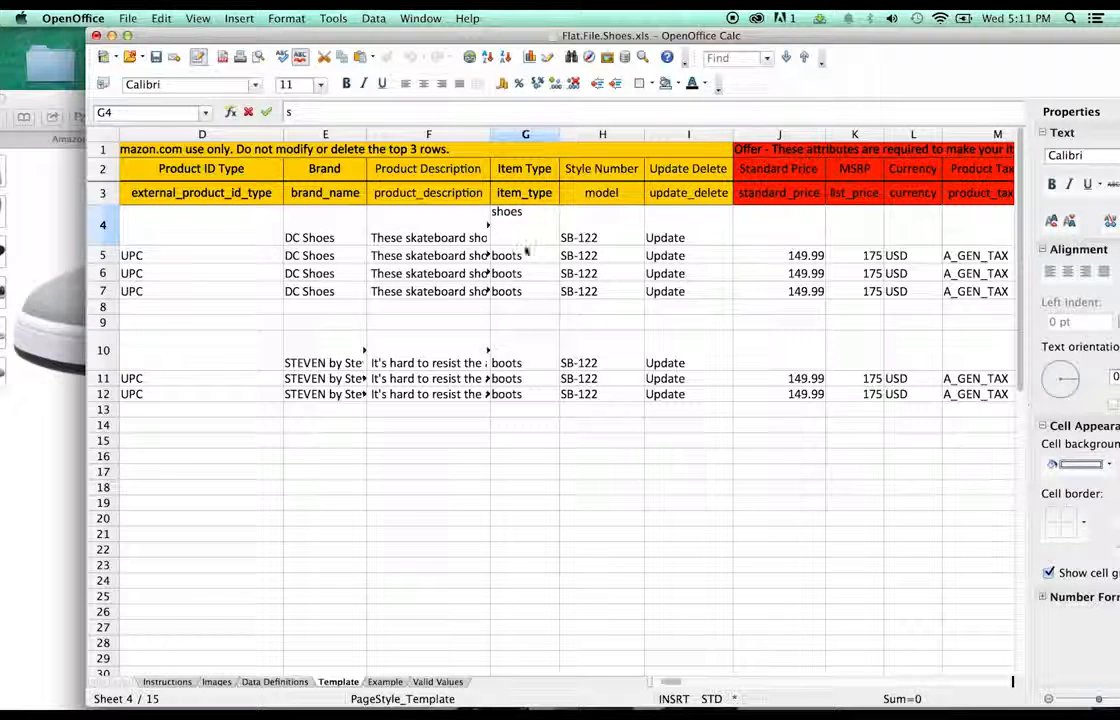
pyautogui.press('Return')
pyautogui.press('Up')
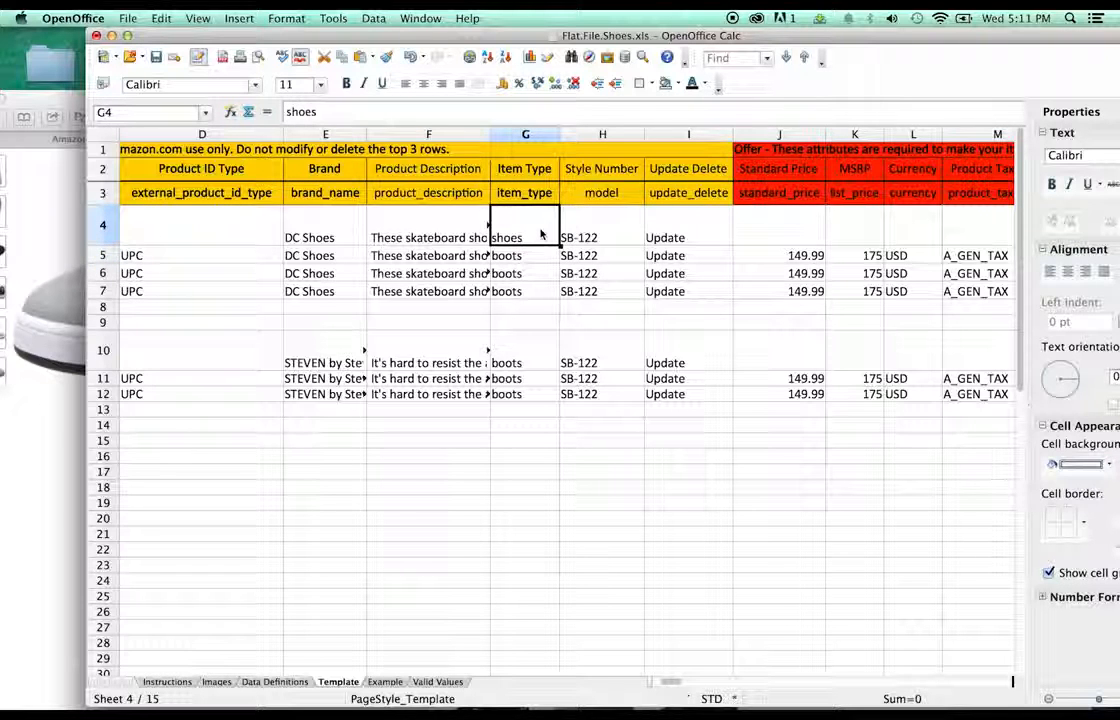
pyautogui.moveTo(523, 211); pyautogui.dragTo(488, 211)
pyautogui.press('super+c')
pyautogui.click(502, 257)
pyautogui.press('super+v')
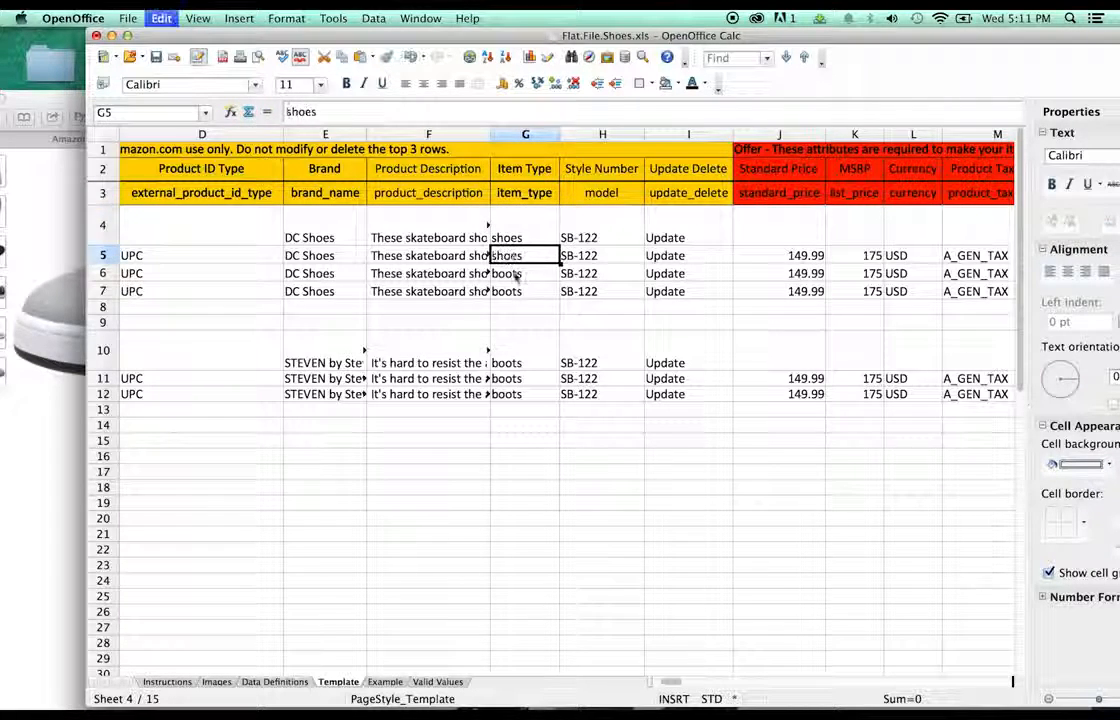
pyautogui.click(515, 279)
pyautogui.press('super+v')
pyautogui.click(520, 294)
pyautogui.press('super+v')
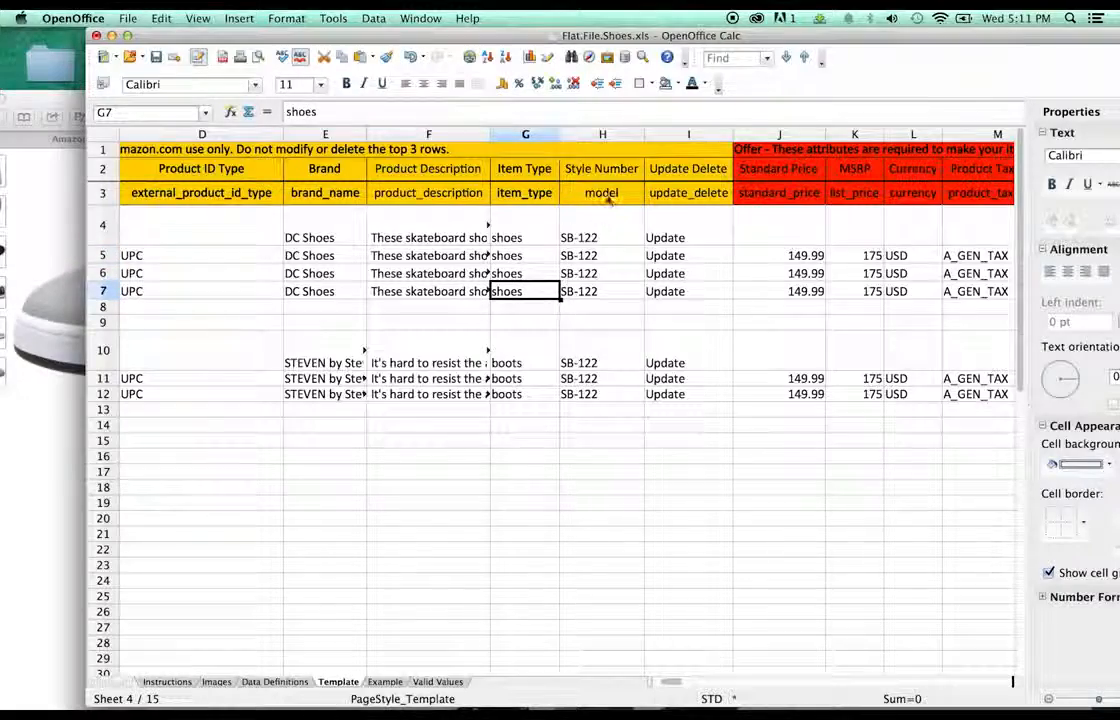
# - Bring the Amazon Graffik product page forward and scroll down to its details
pyautogui.click(58, 190)
pyautogui.moveTo(130, 98); pyautogui.dragTo(161, 38)
pyautogui.scroll(-10, 815, 440)
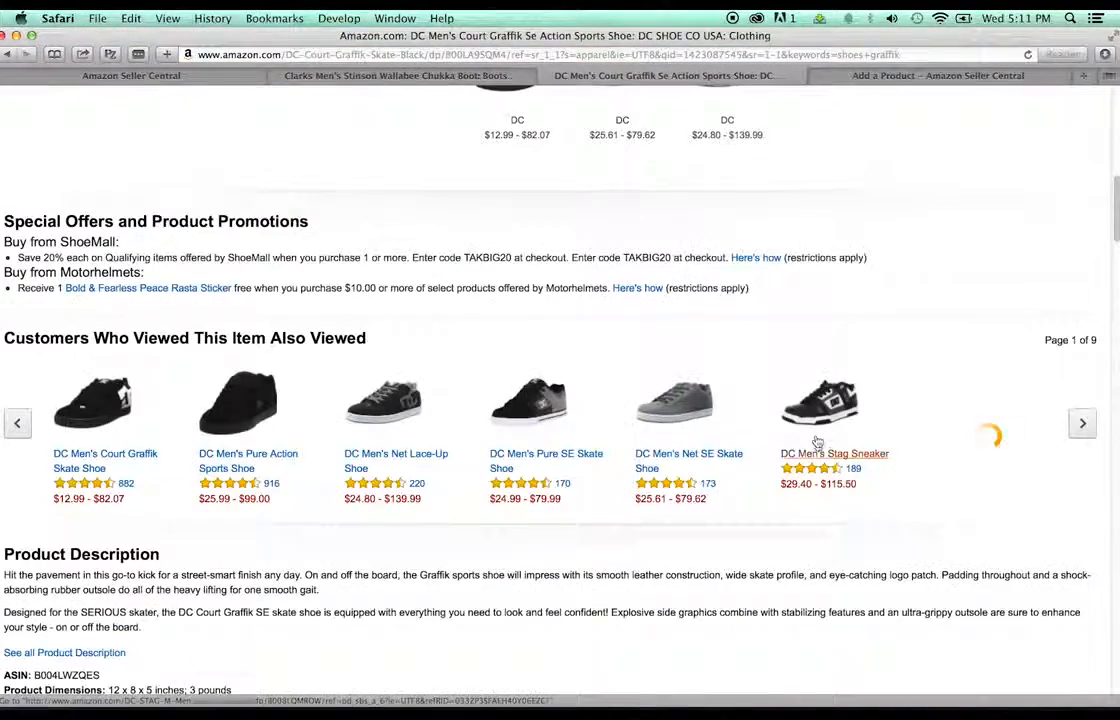
pyautogui.scroll(-5, 817, 441)
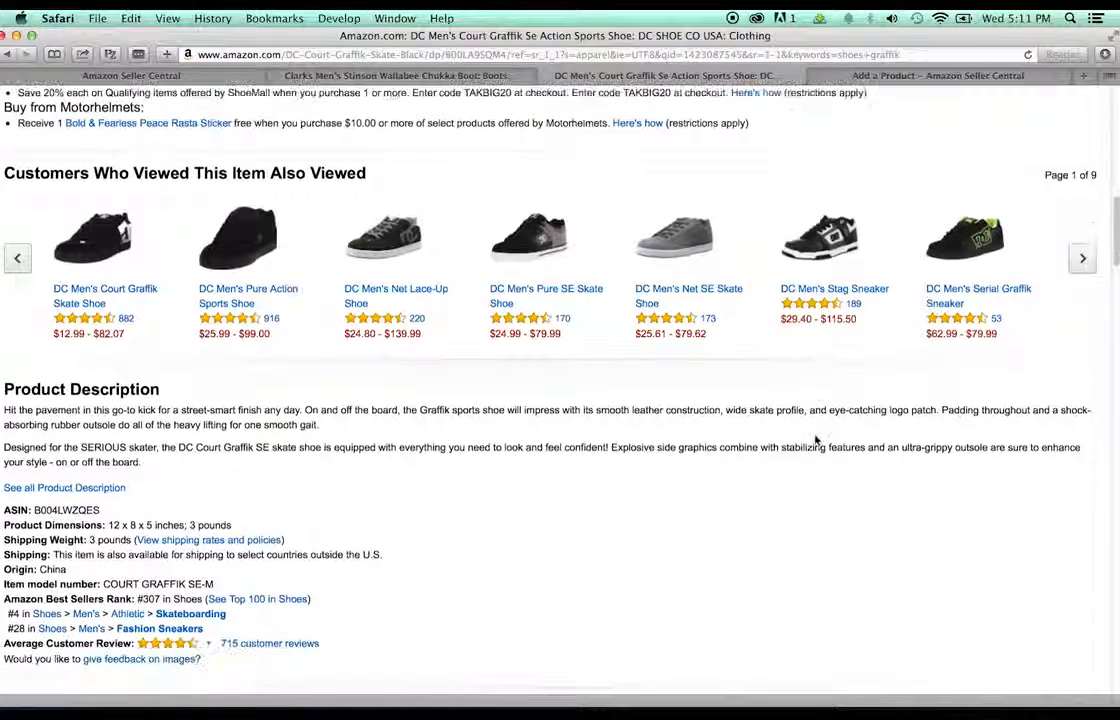
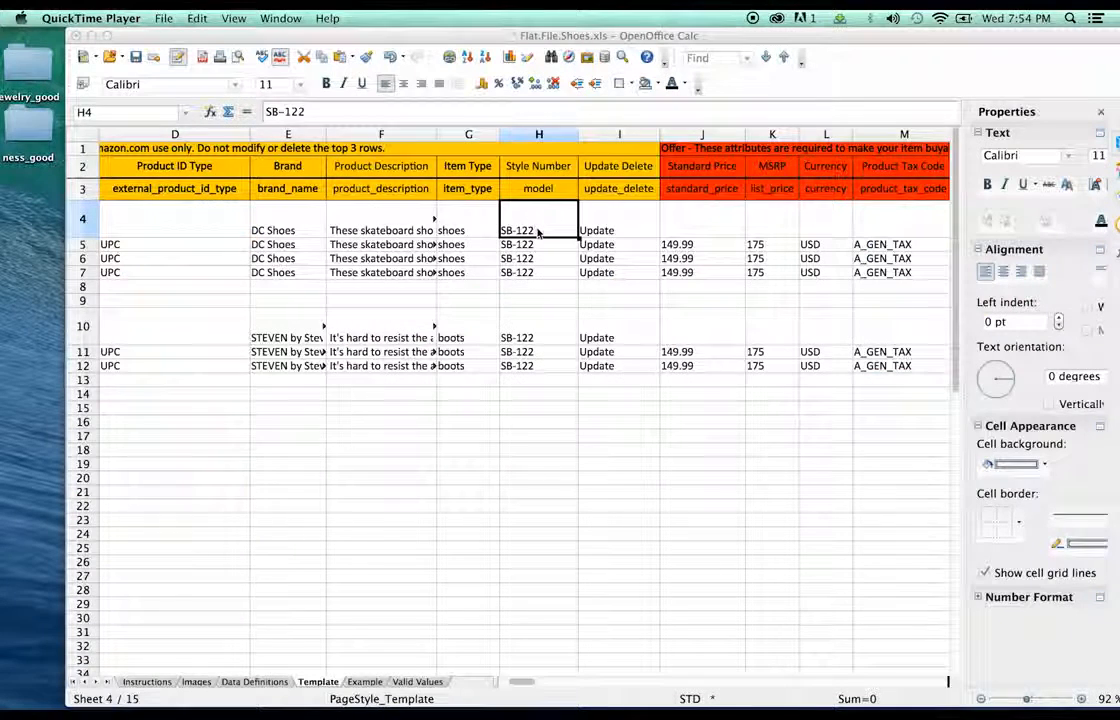
# - Delete the style number SB-122 from cell H4, leaving the parent row blank
pyautogui.doubleClick(538, 232)
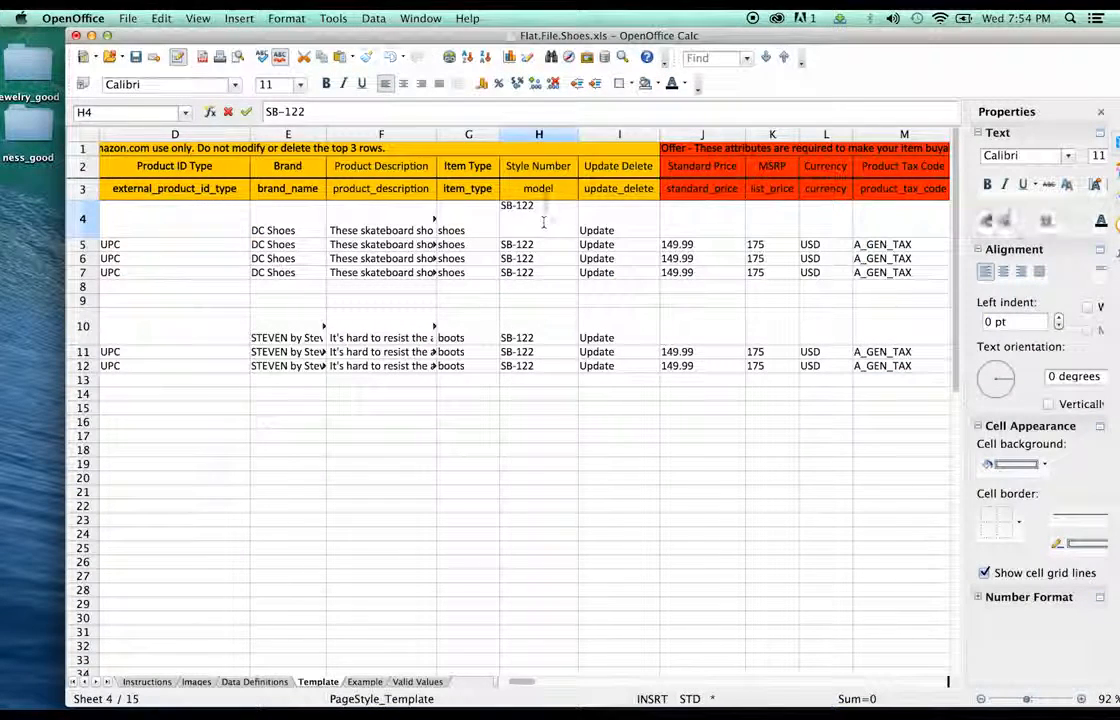
pyautogui.moveTo(541, 209); pyautogui.dragTo(503, 195)
pyautogui.press('BackSpace')
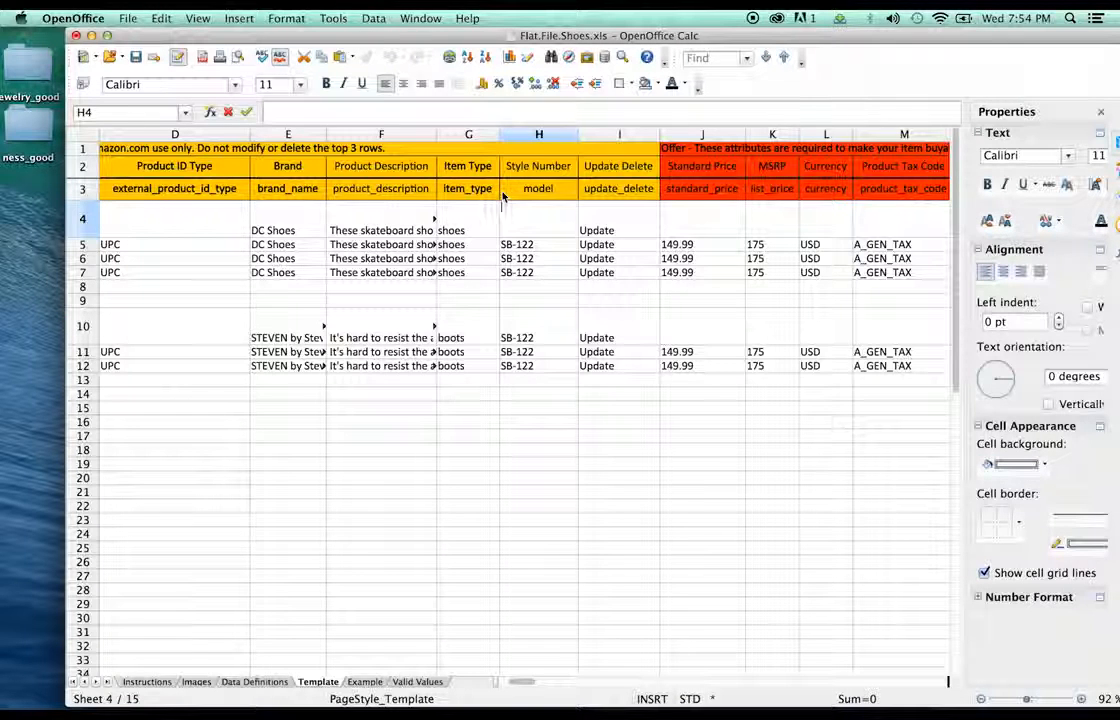
pyautogui.click(534, 245)
# - Set the Style Number of child rows H5, H6 and H7 to SE-M
pyautogui.doubleClick(543, 245)
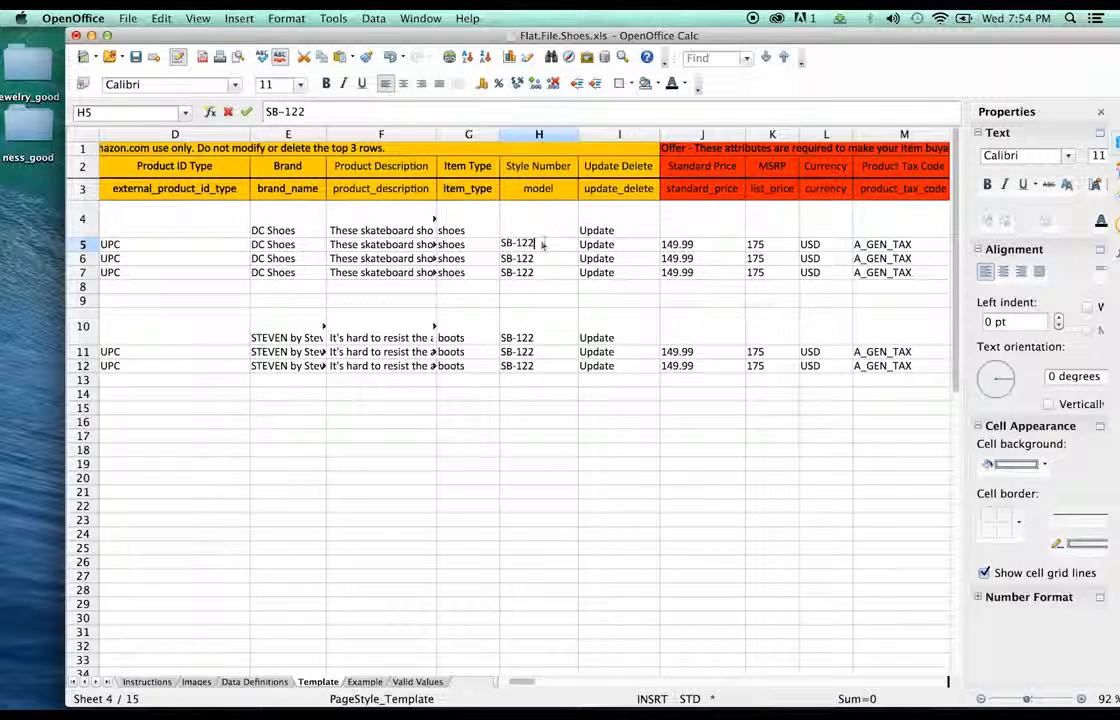
pyautogui.moveTo(544, 244); pyautogui.dragTo(494, 234)
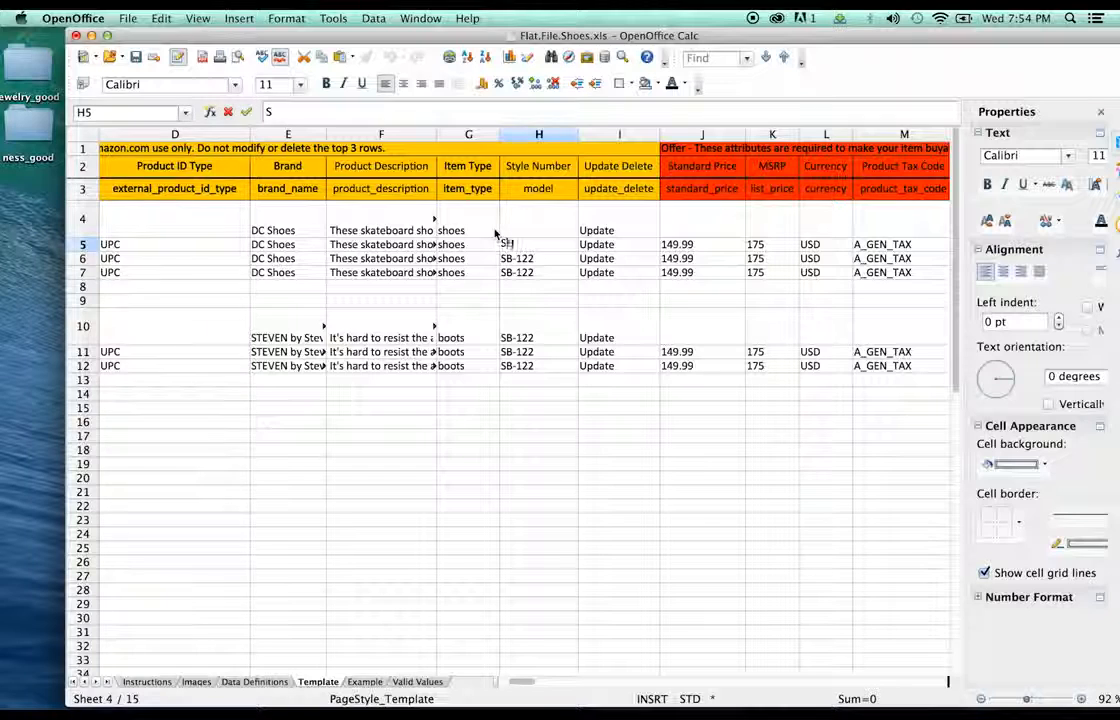
pyautogui.write('SE-M')
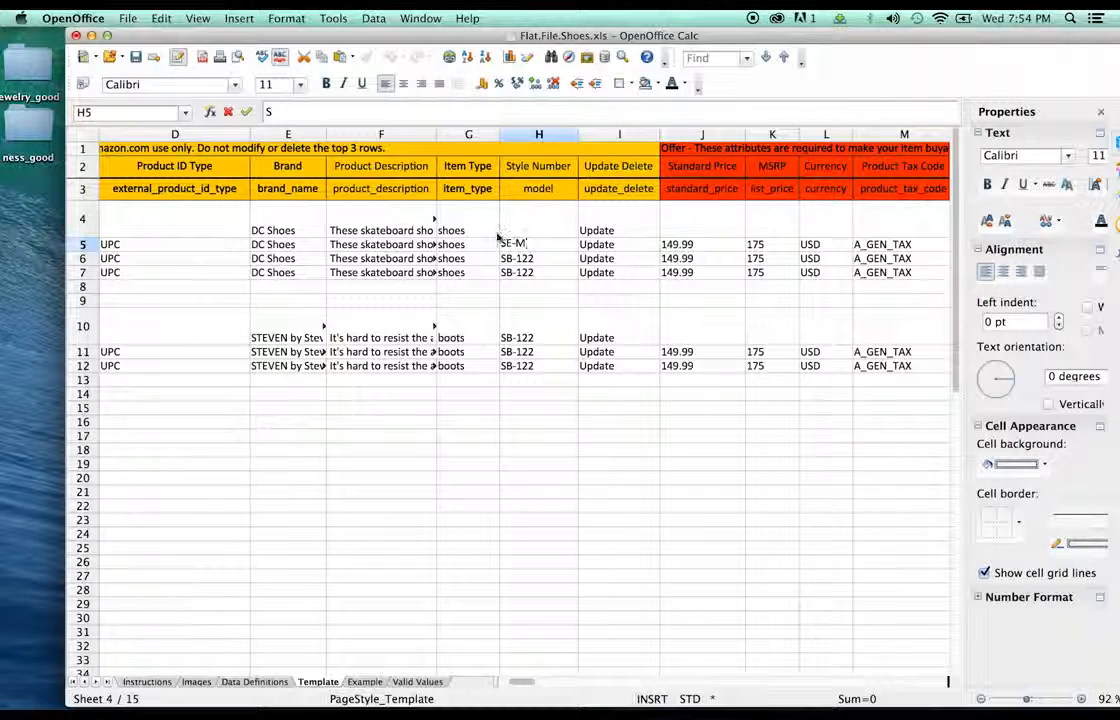
pyautogui.click(516, 260)
pyautogui.click(521, 246)
pyautogui.press('super+c')
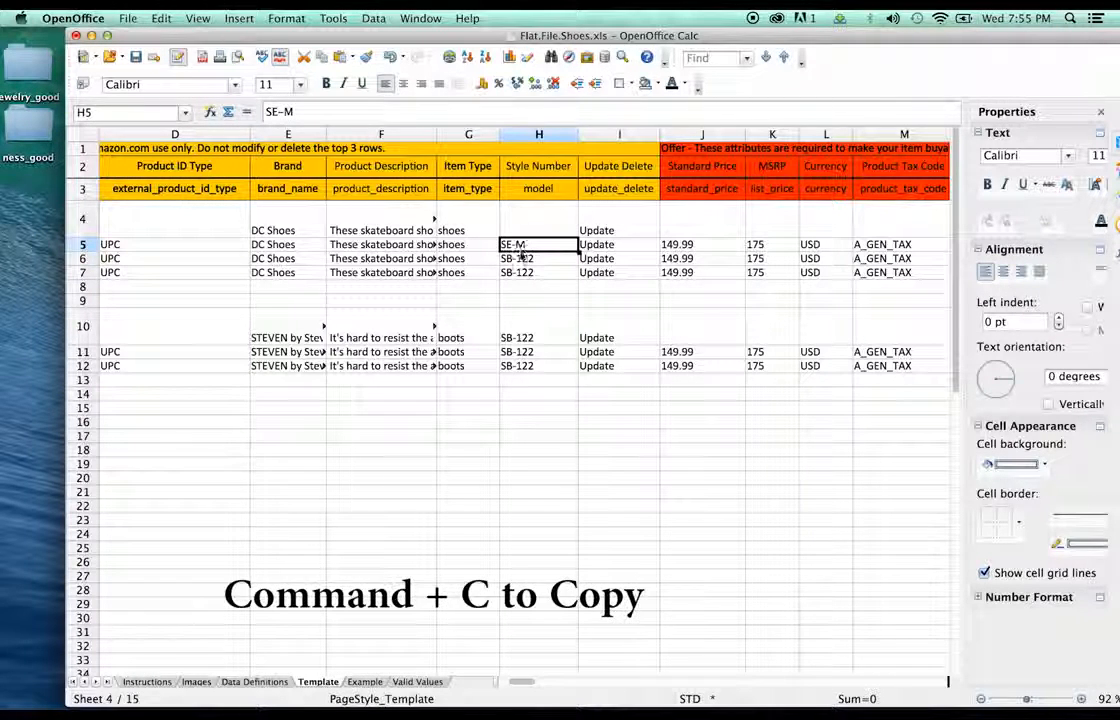
pyautogui.click(528, 258)
pyautogui.press('super+v')
pyautogui.click(530, 272)
pyautogui.press('super+v')
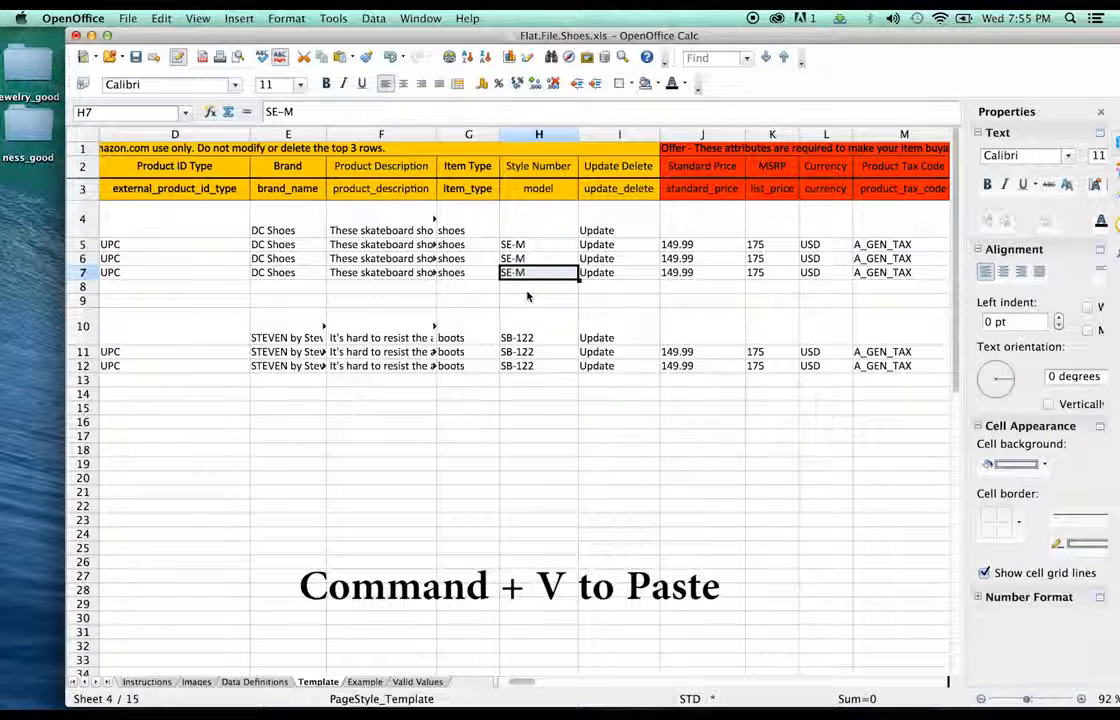
pyautogui.press('Down')
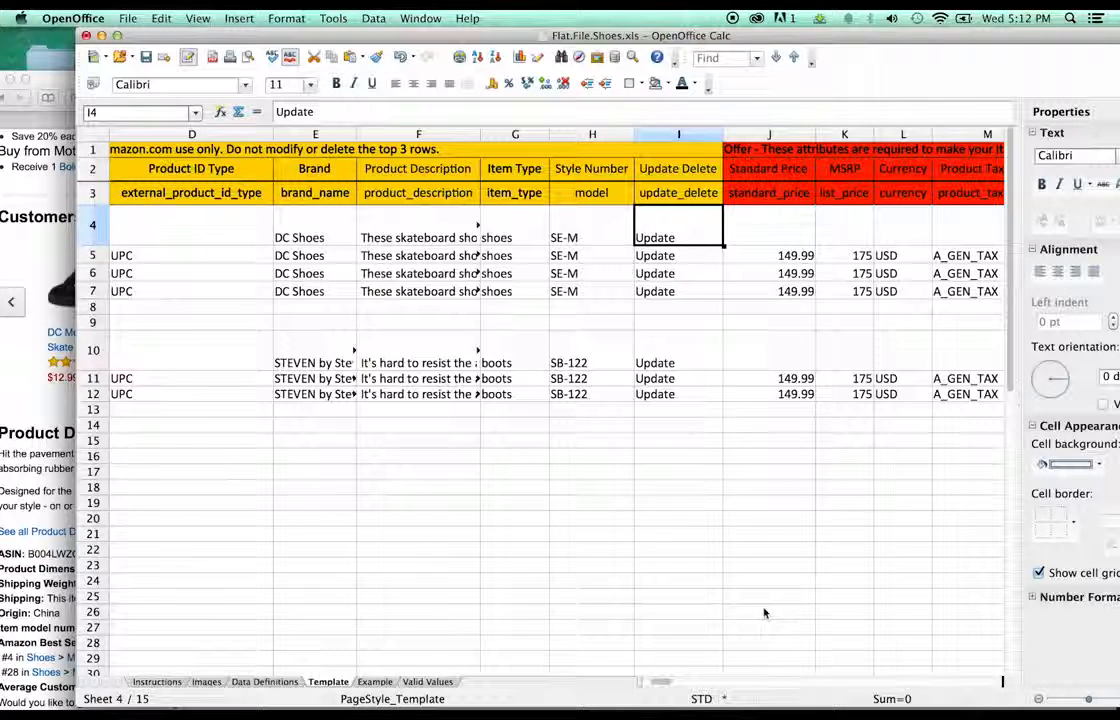
# - Select size 4 D(M) US on the DC shoe page to see the $54.95 Black/Pirate Black price
pyautogui.moveTo(662, 681); pyautogui.dragTo(675, 686)
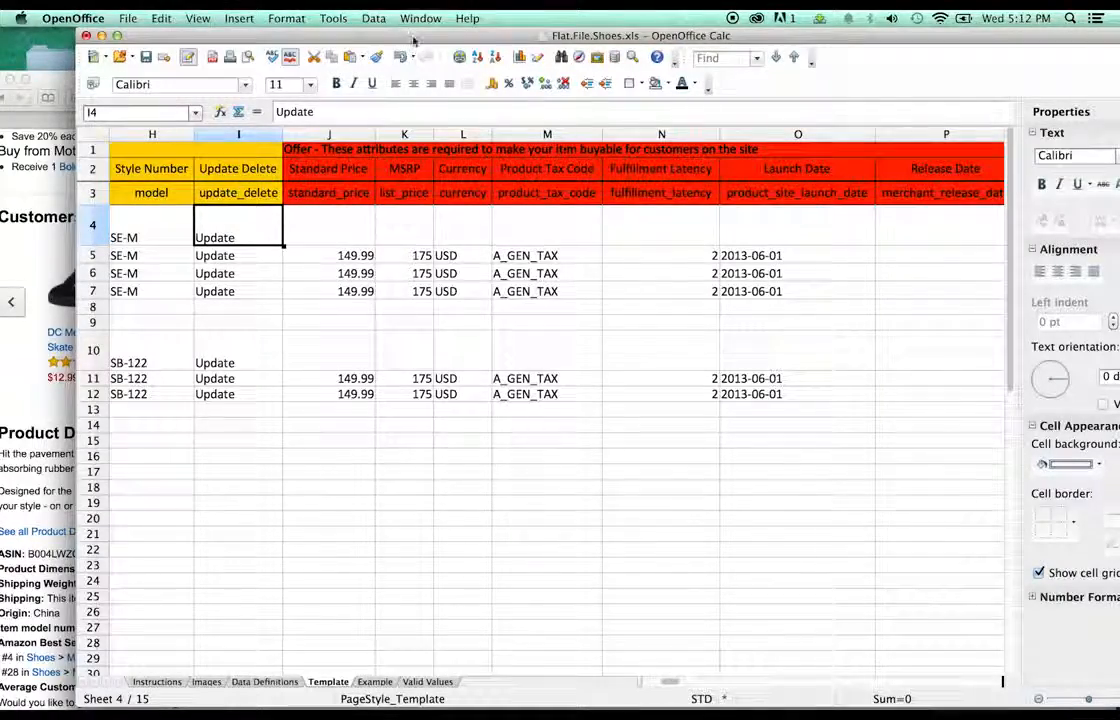
pyautogui.moveTo(414, 40); pyautogui.dragTo(800, 40)
pyautogui.moveTo(405, 76); pyautogui.dragTo(402, 62)
pyautogui.scroll(15, 600, 358)
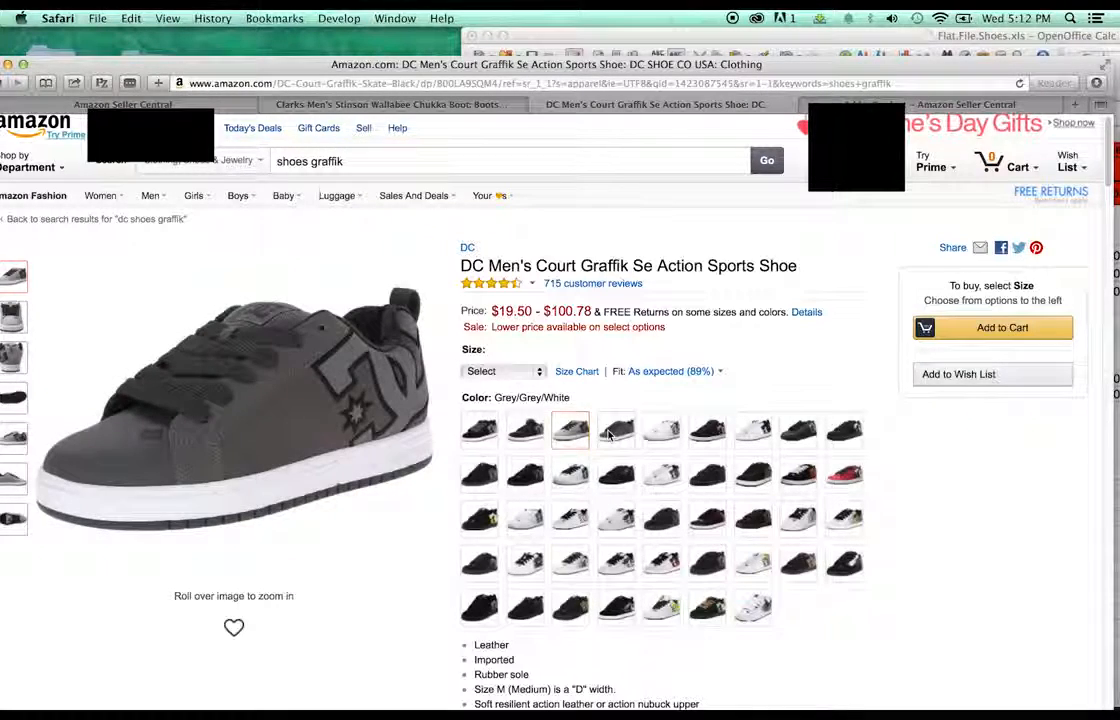
pyautogui.click(503, 371)
pyautogui.click(520, 413)
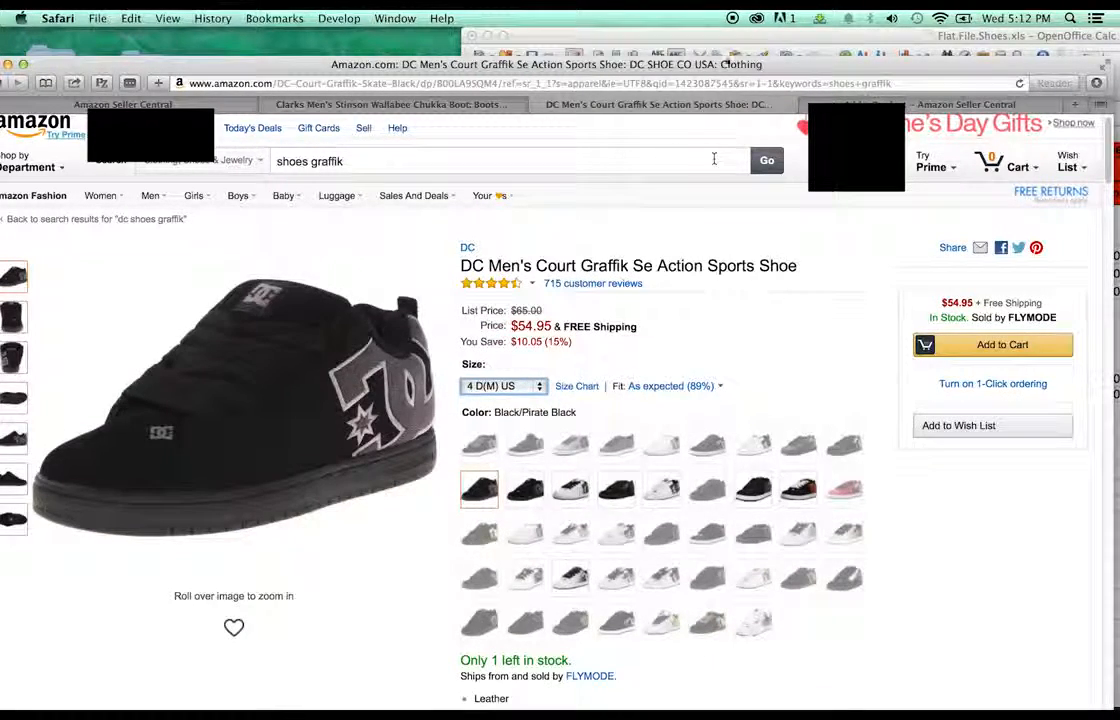
pyautogui.moveTo(758, 41); pyautogui.dragTo(527, 41)
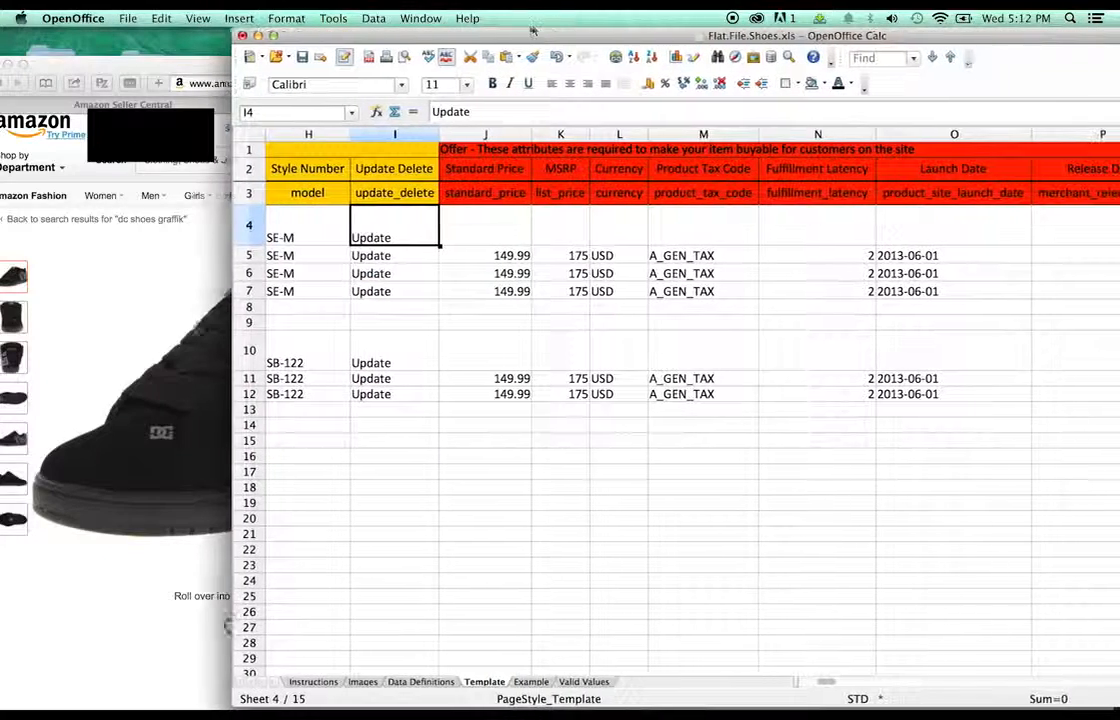
# - Enter a Standard Price of 54.95 in J5 and copy it into J6 and J7
pyautogui.doubleClick(503, 256)
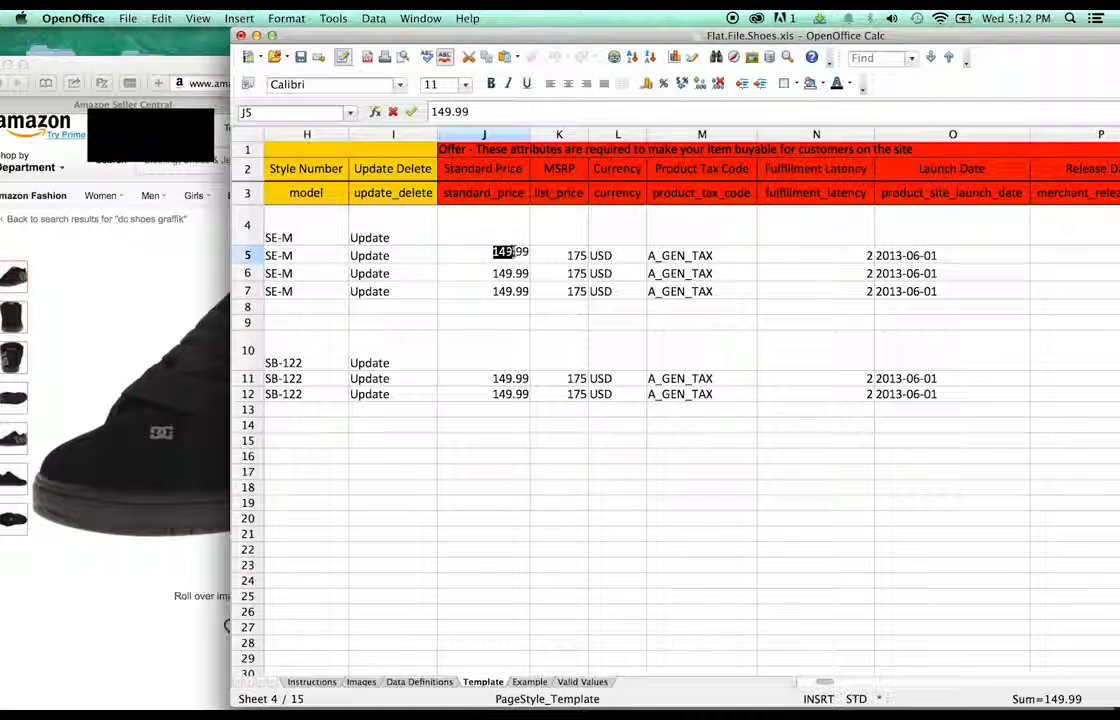
pyautogui.write('54')
pyautogui.press('BackSpace')
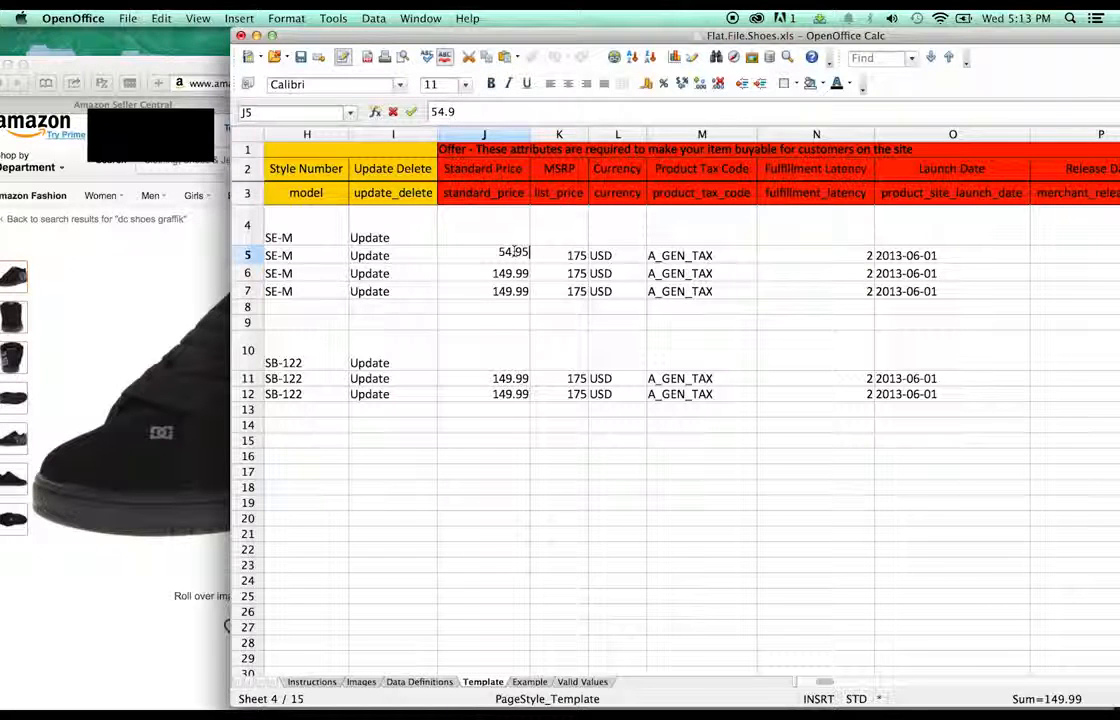
pyautogui.write('5')
pyautogui.click(492, 322)
pyautogui.click(510, 257)
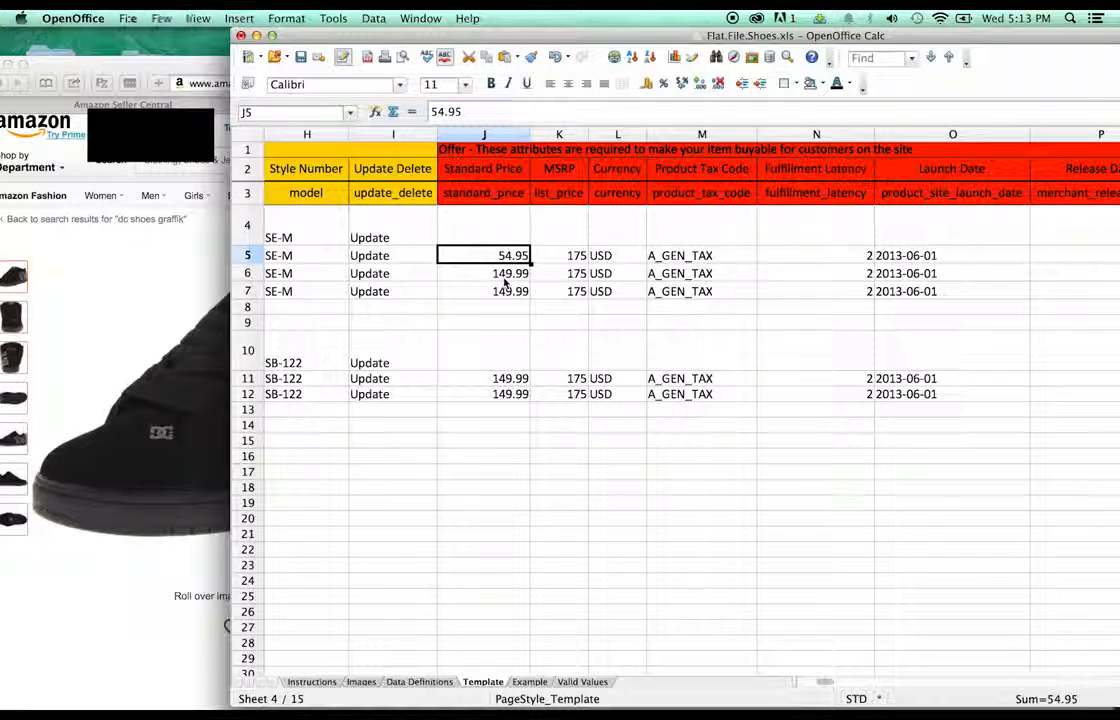
pyautogui.hotkey('ctrl', 'c')
pyautogui.click(505, 274)
pyautogui.hotkey('ctrl', 'v')
pyautogui.click(505, 291)
pyautogui.hotkey('ctrl', 'v')
# - Set the MSRP in K5 through K7 to 64.95
pyautogui.click(561, 256)
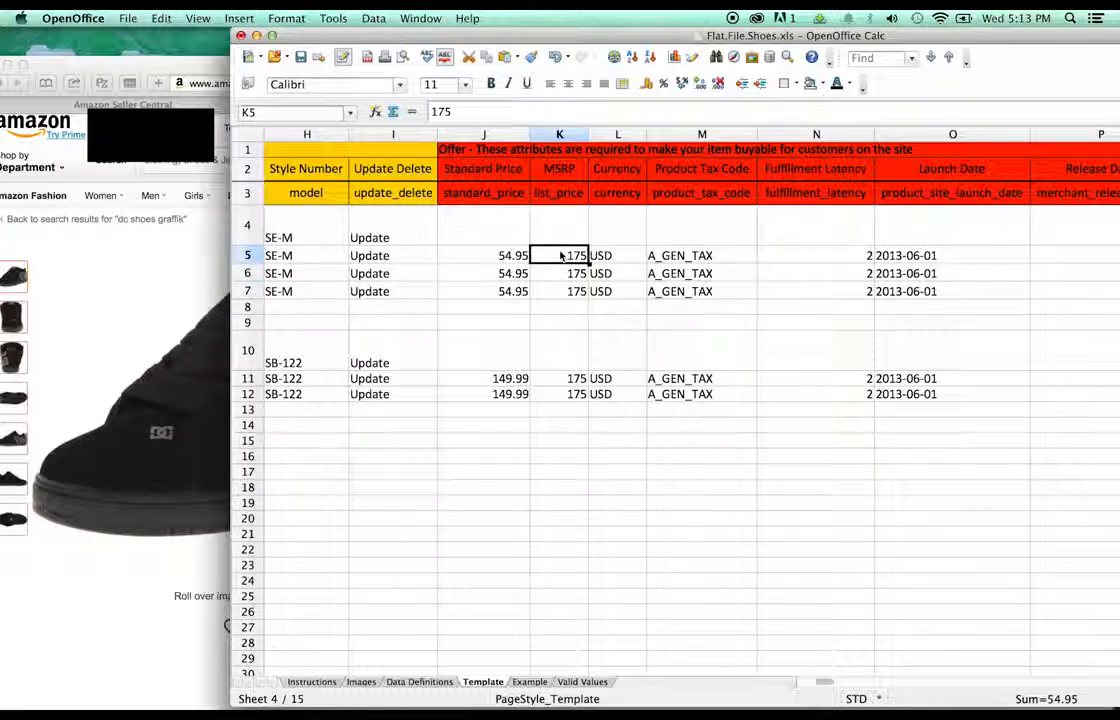
pyautogui.doubleClick(584, 254)
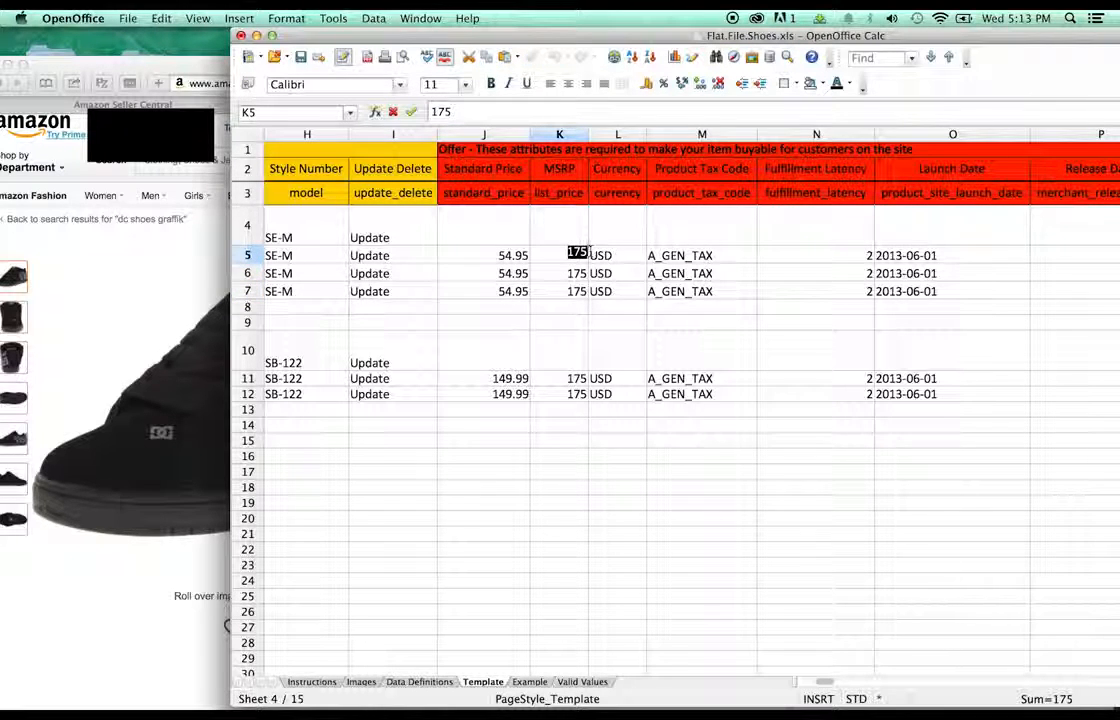
pyautogui.write('6')
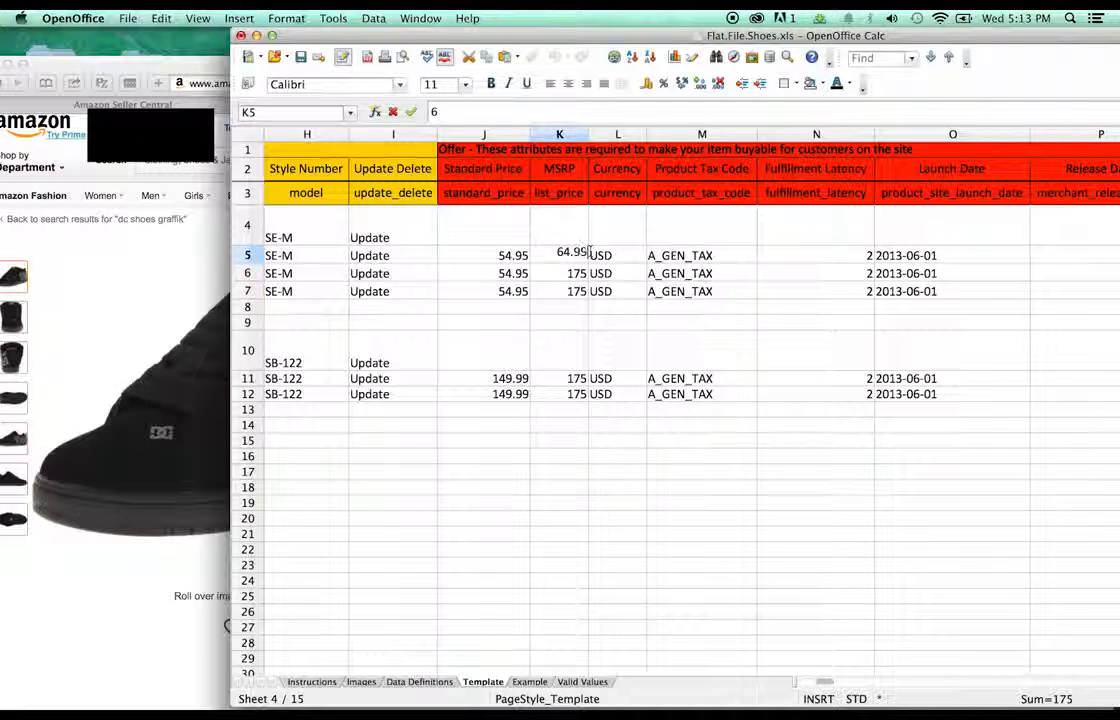
pyautogui.write('4.95')
pyautogui.press('Return')
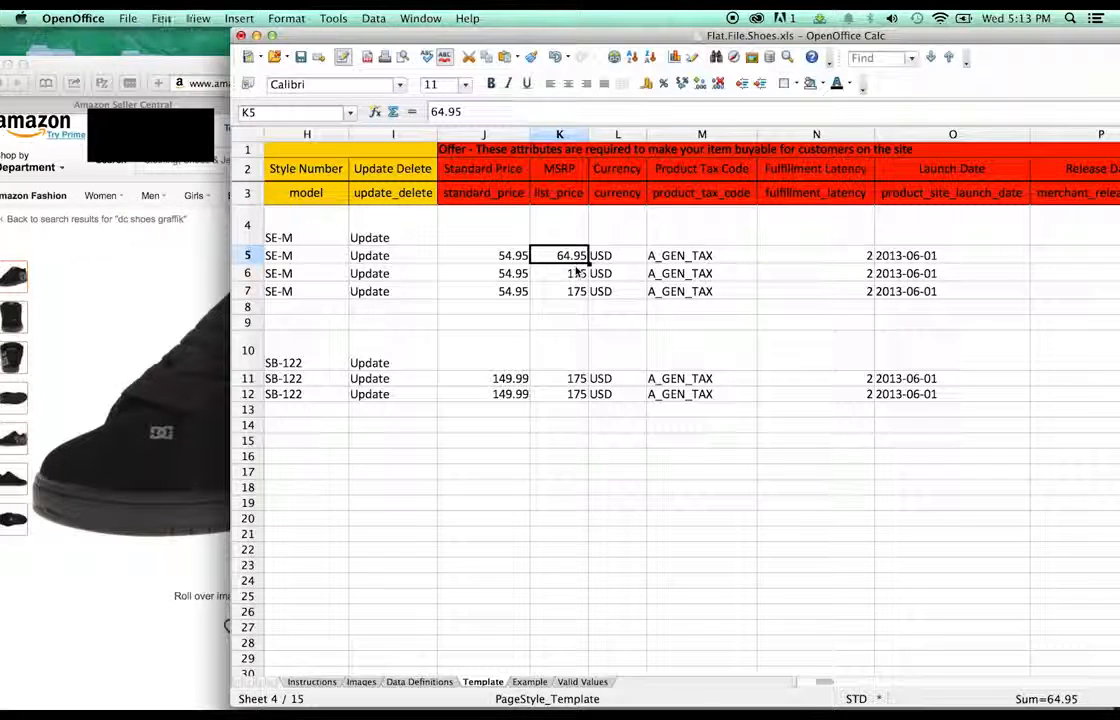
pyautogui.press('super+v')
pyautogui.click(580, 292)
pyautogui.press('super+v')
pyautogui.click(605, 291)
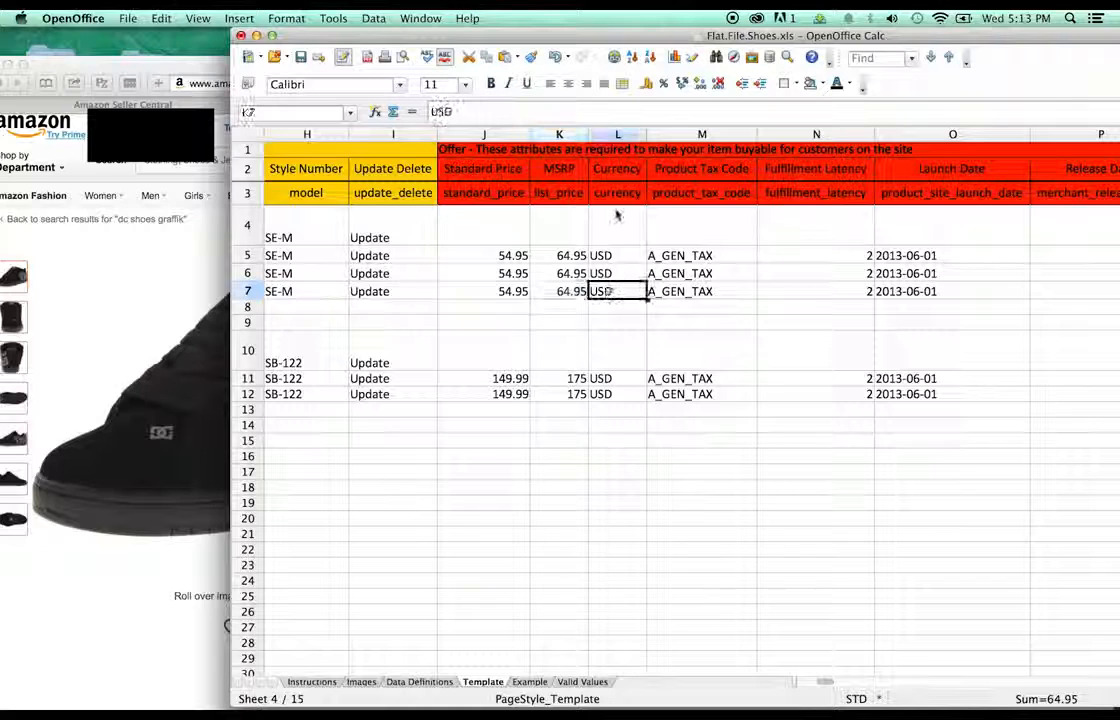
pyautogui.click(706, 256)
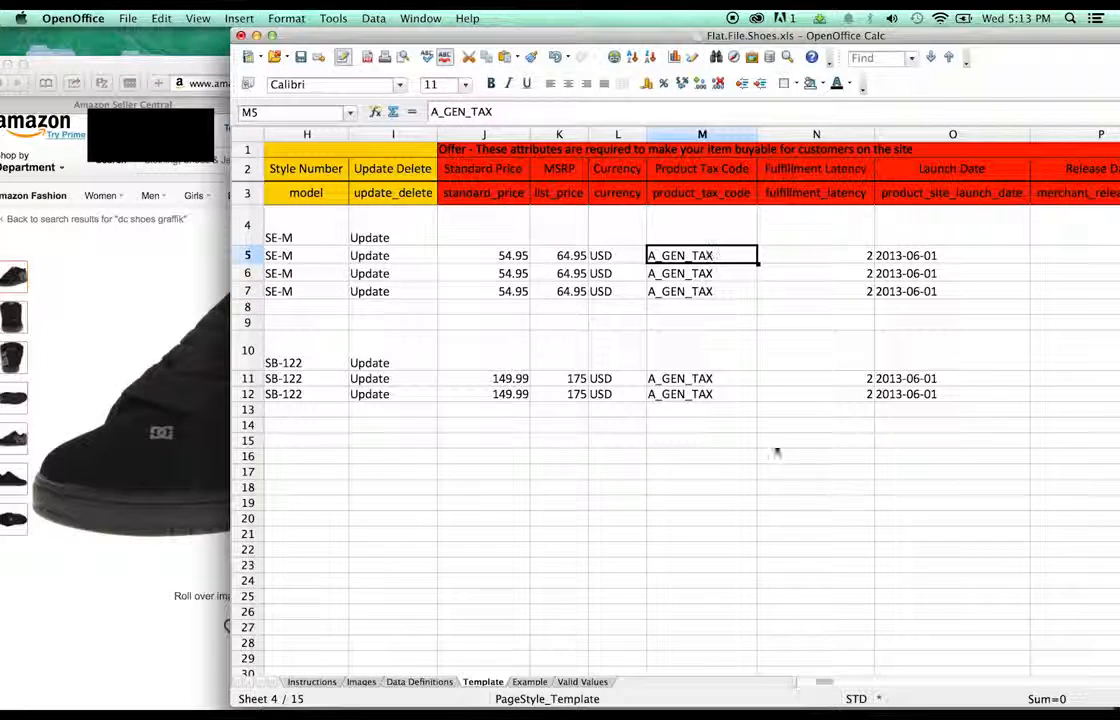
pyautogui.moveTo(826, 680); pyautogui.dragTo(836, 681)
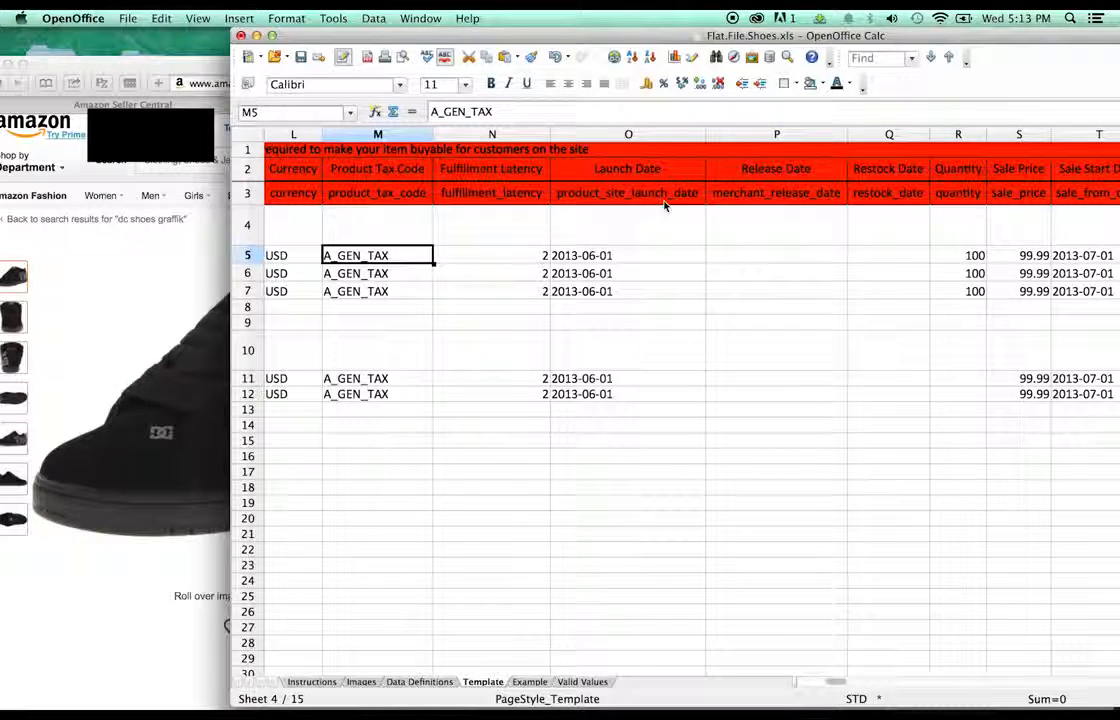
# - Change the Launch Date in O5 from 2013-06-01 to 2015-02-01
pyautogui.doubleClick(583, 257)
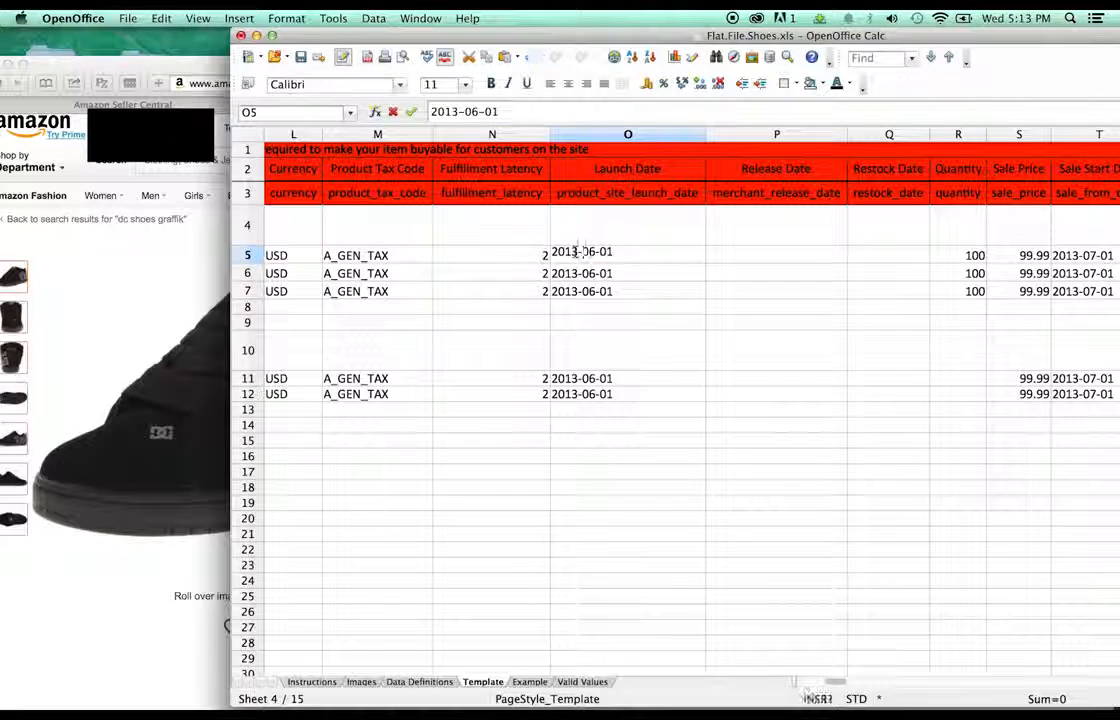
pyautogui.click(595, 254)
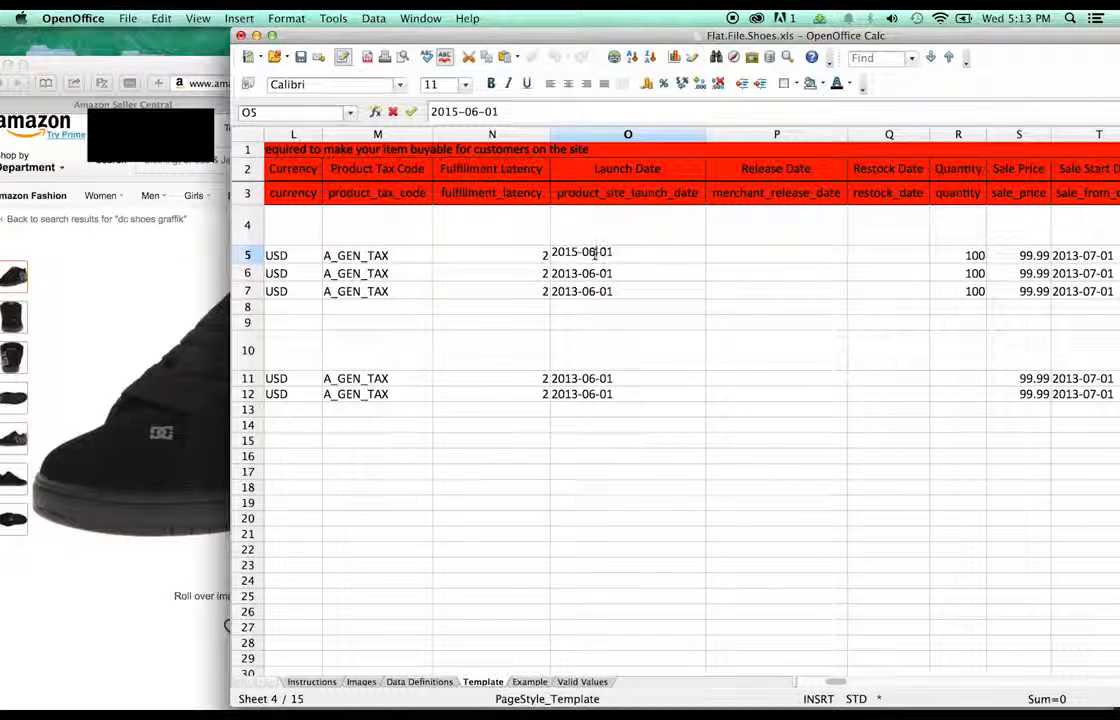
pyautogui.press('BackSpace')
pyautogui.write('2')
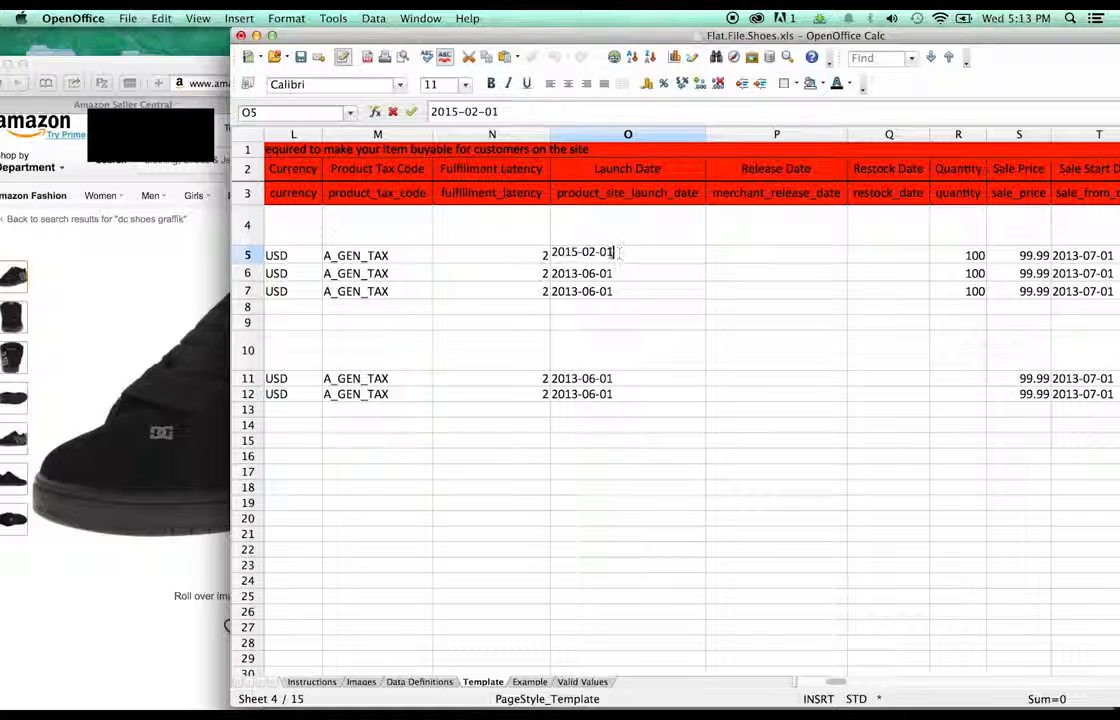
pyautogui.click(1096, 18)
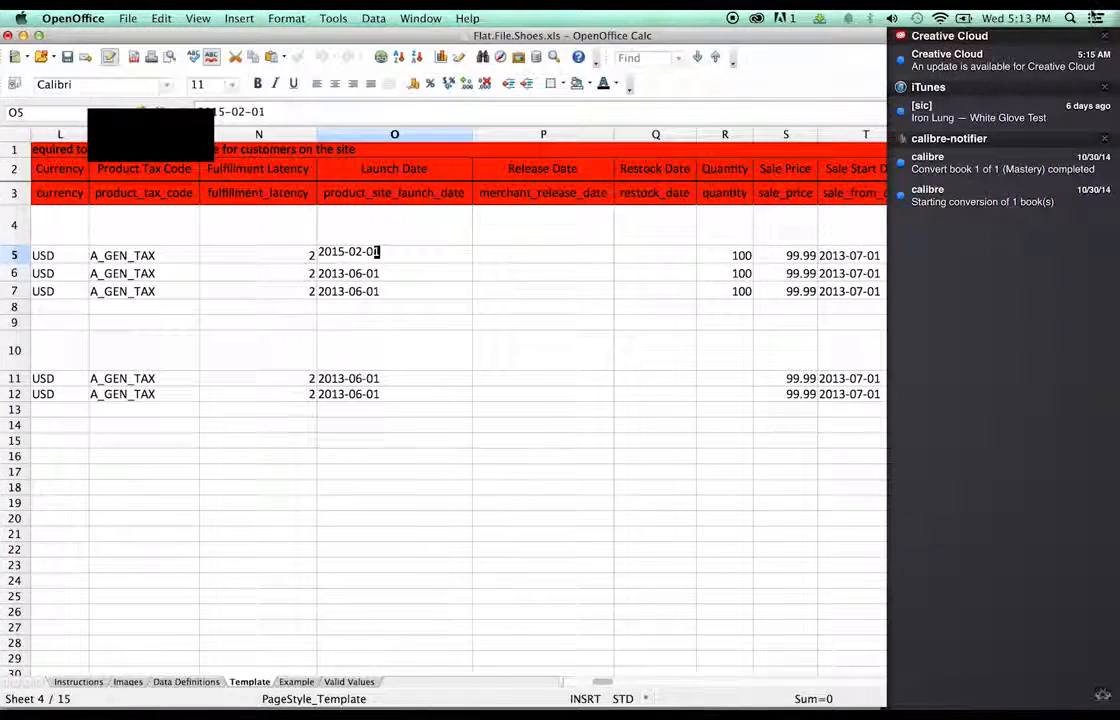
pyautogui.click(1094, 17)
pyautogui.click(1030, 18)
pyautogui.click(667, 291)
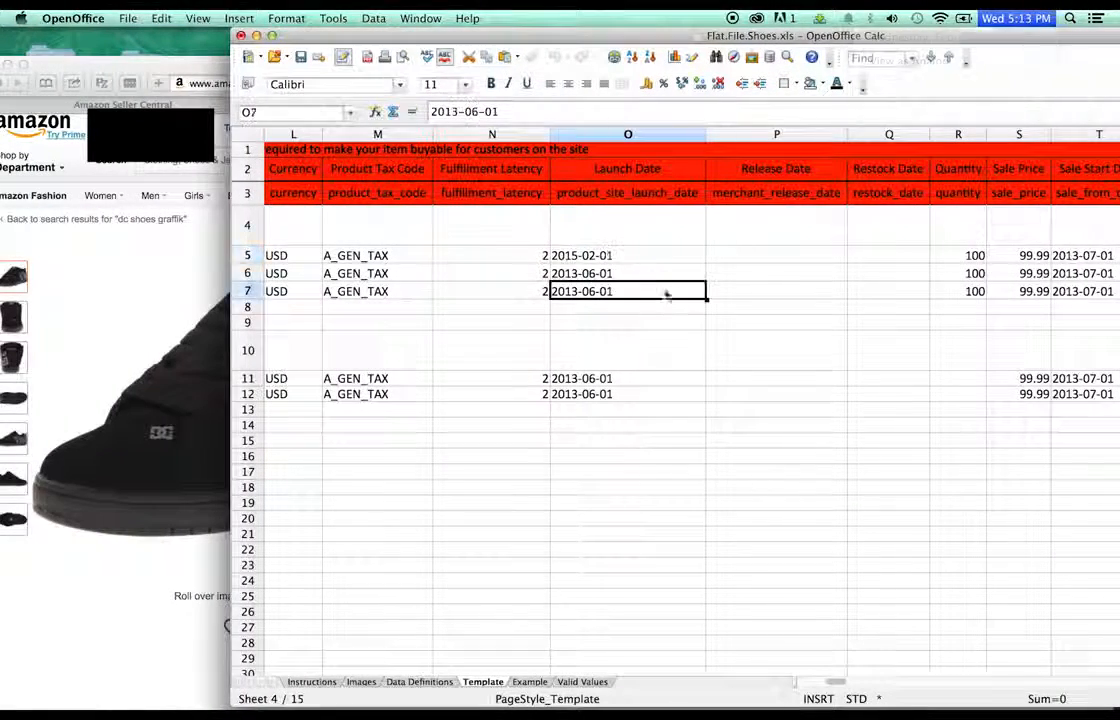
pyautogui.doubleClick(622, 258)
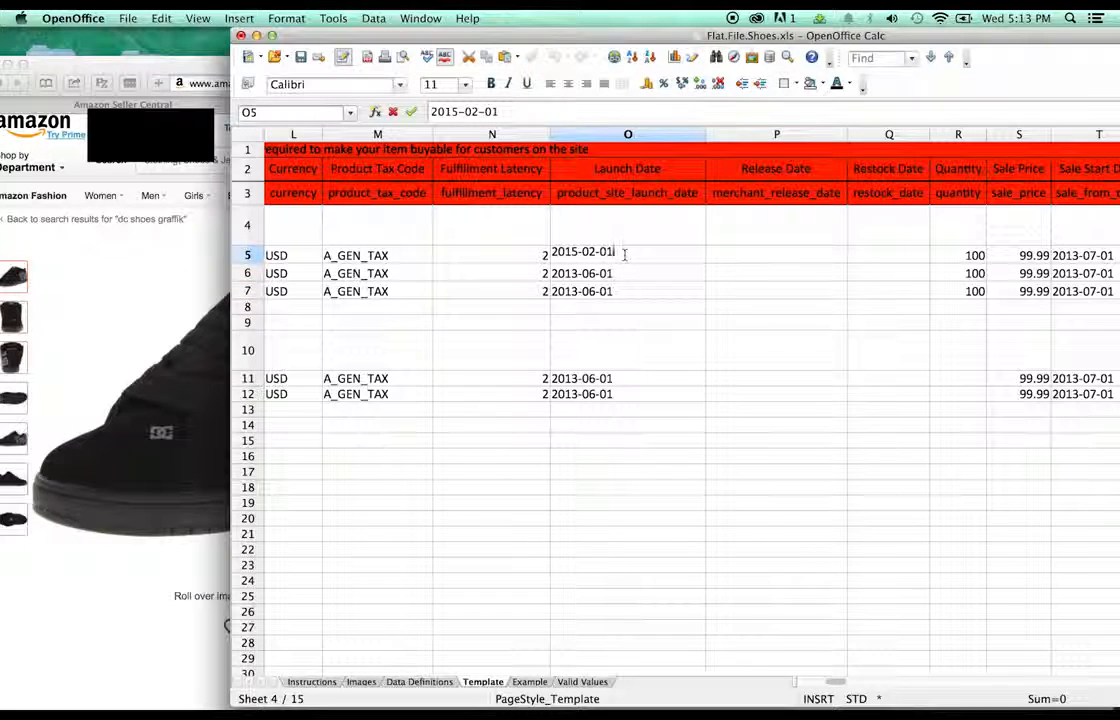
# - Set the Launch Dates in O6 and O7 to 2015-02-01 as well
pyautogui.doubleClick(594, 276)
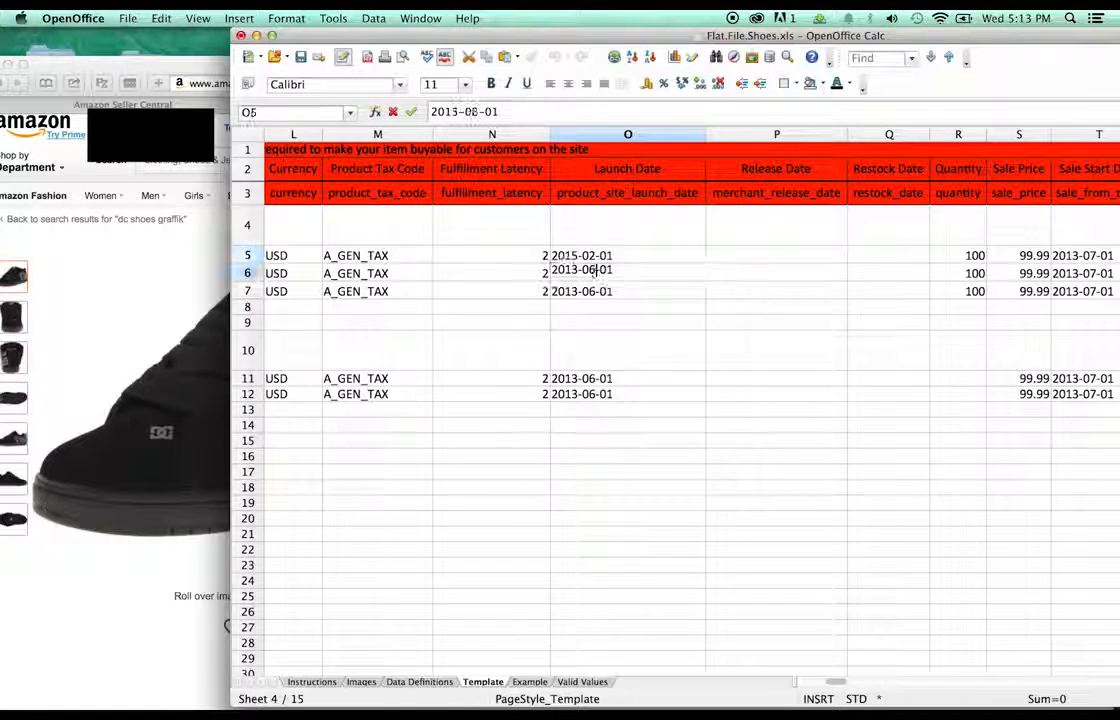
pyautogui.press('BackSpace')
pyautogui.write('2')
pyautogui.doubleClick(591, 288)
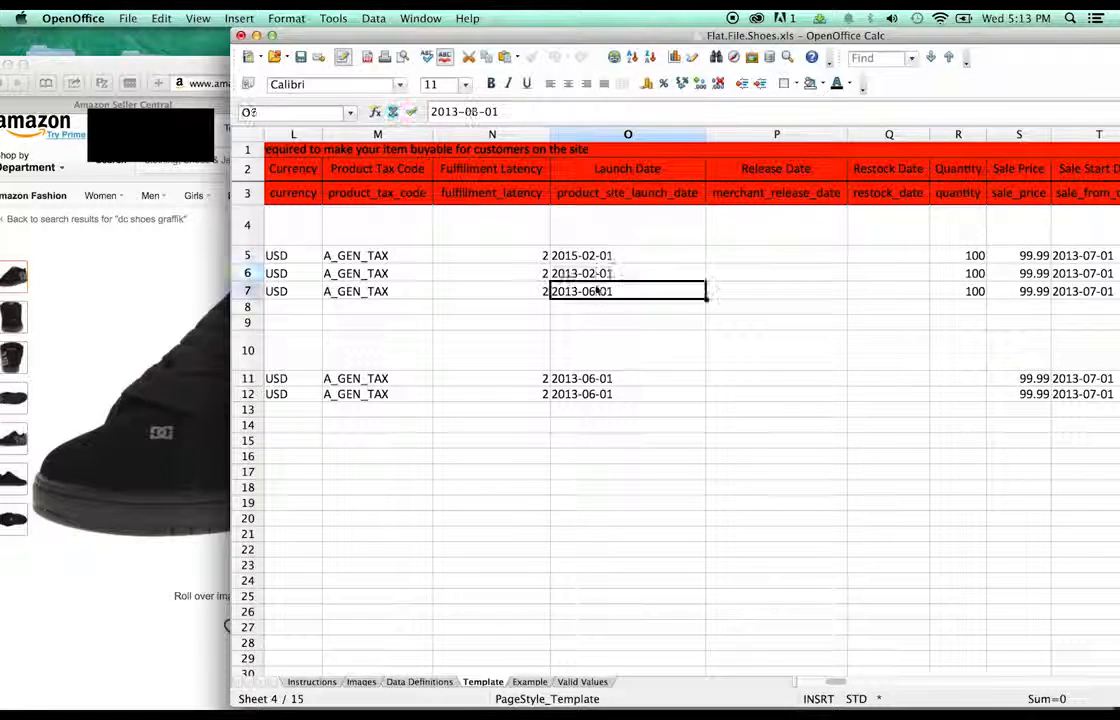
pyautogui.press('BackSpace')
pyautogui.write('2')
pyautogui.click(586, 274)
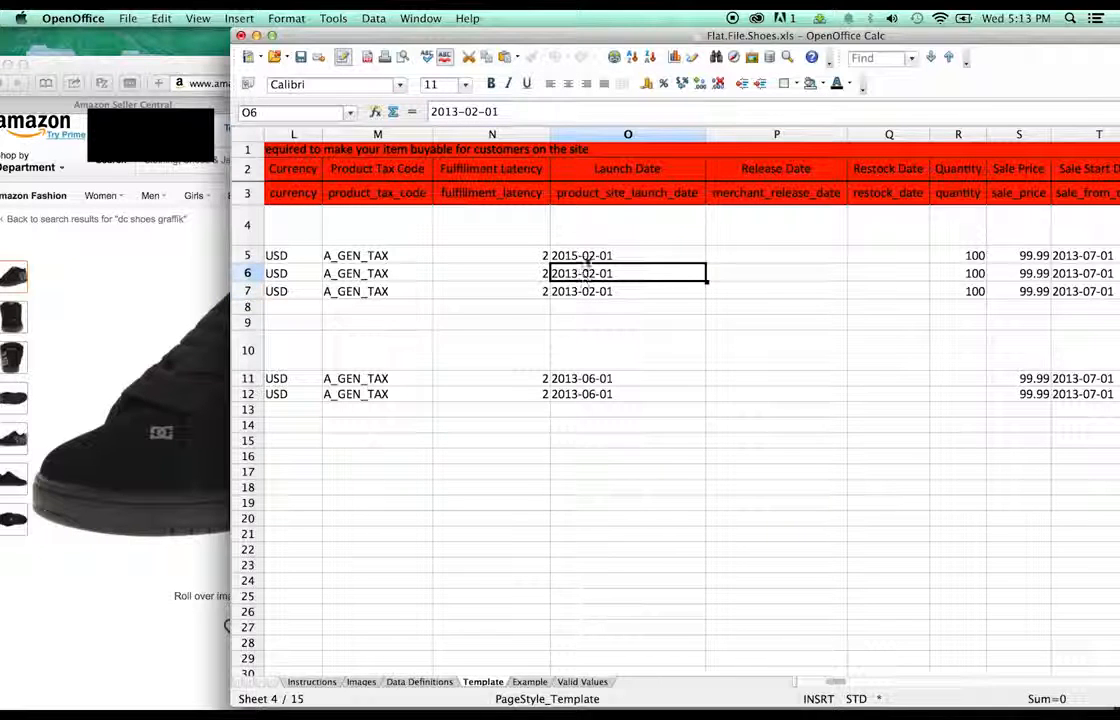
pyautogui.click(585, 256)
pyautogui.click(586, 274)
pyautogui.write('2015-02-01')
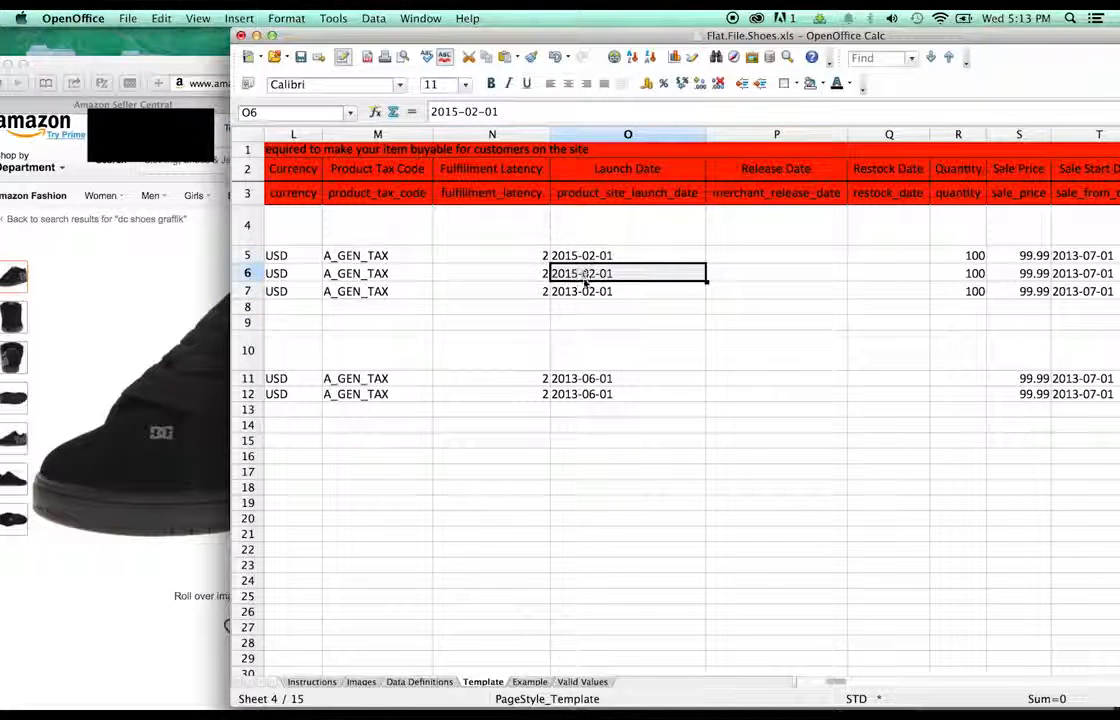
pyautogui.click(585, 291)
pyautogui.write('2015-02-01')
pyautogui.click(787, 313)
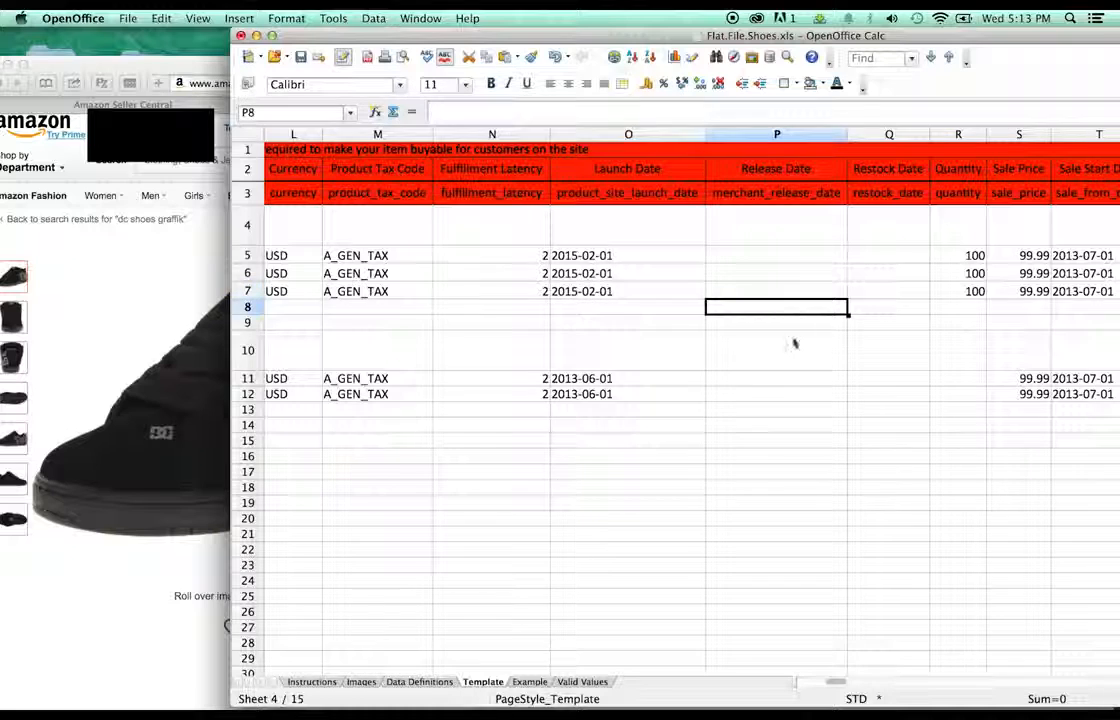
pyautogui.moveTo(841, 682); pyautogui.dragTo(853, 682)
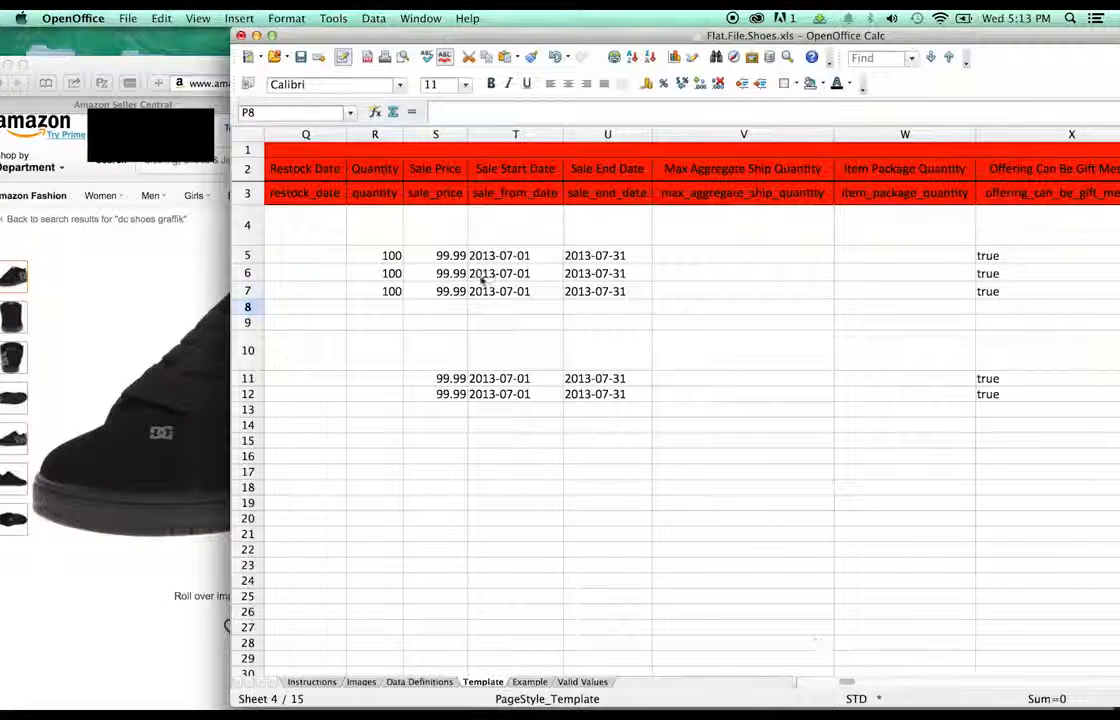
# - Enter a quantity of 10 in R5, R6 and R7
pyautogui.doubleClick(391, 255)
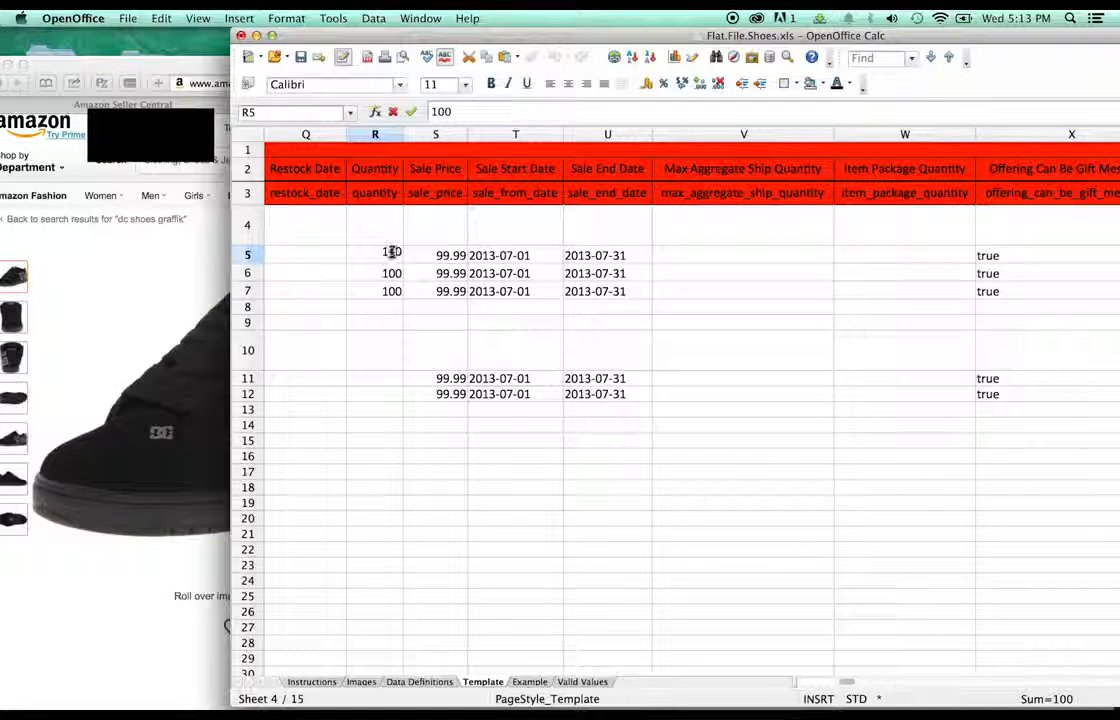
pyautogui.click(366, 276)
pyautogui.click(385, 258)
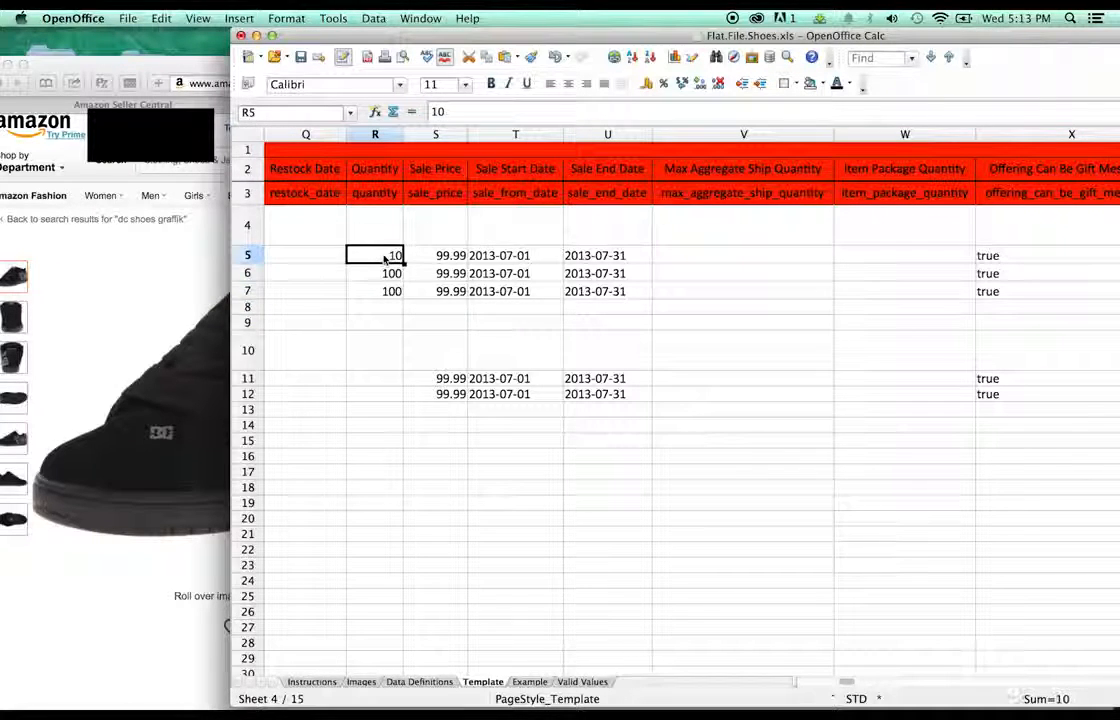
pyautogui.click(389, 277)
pyautogui.write('10')
pyautogui.click(390, 291)
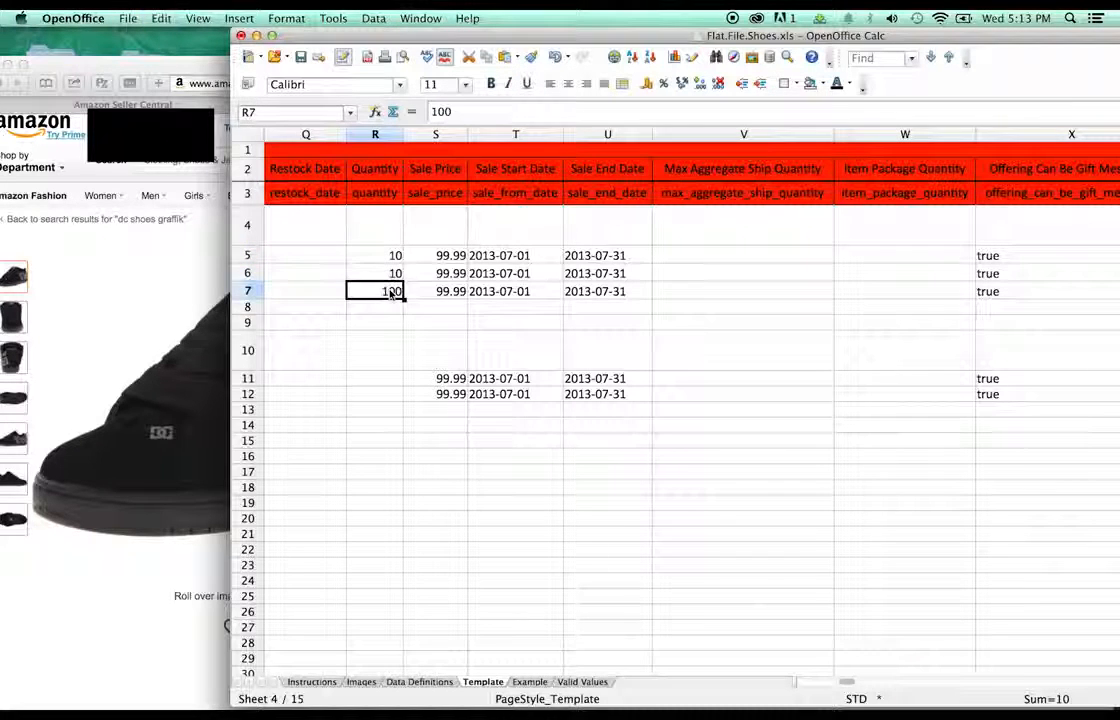
pyautogui.write('10')
pyautogui.click(445, 255)
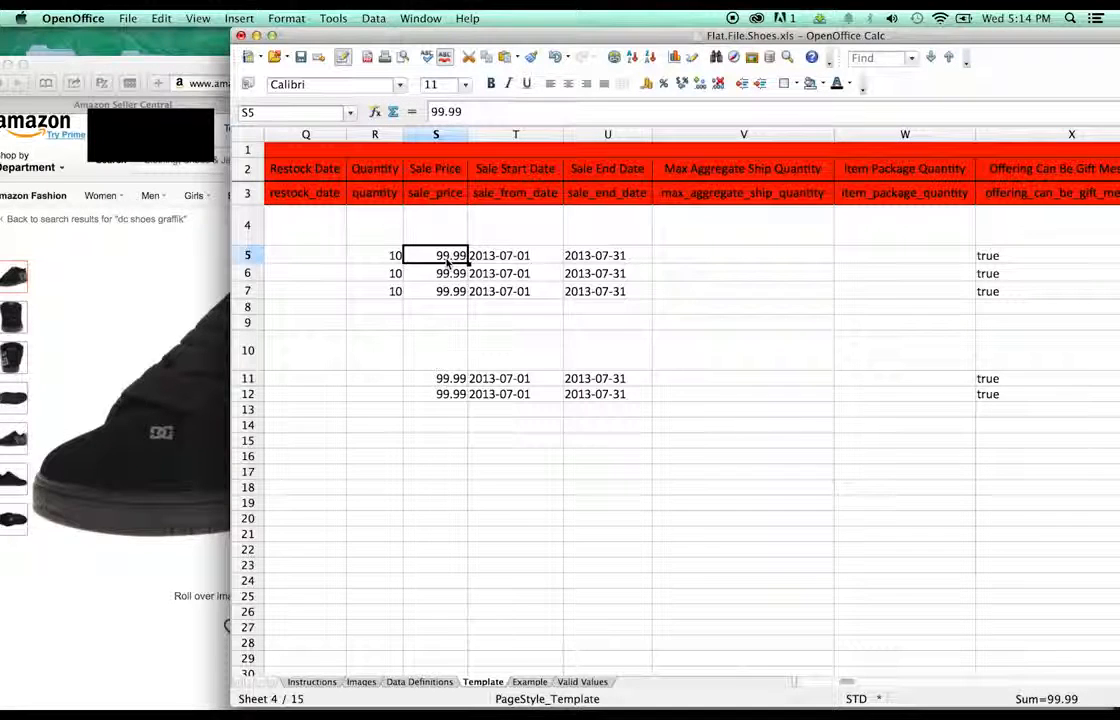
# - Set the sale price in S5 to 49.99 and paste it into S6 and S7
pyautogui.doubleClick(440, 254)
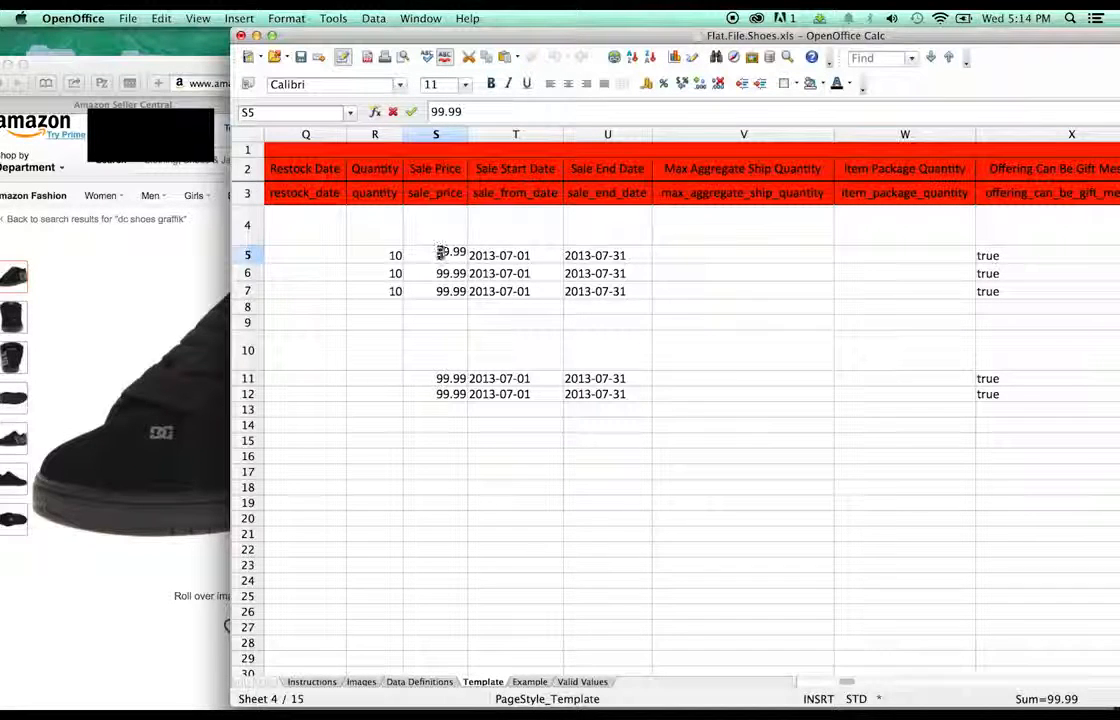
pyautogui.write('4')
pyautogui.click(423, 291)
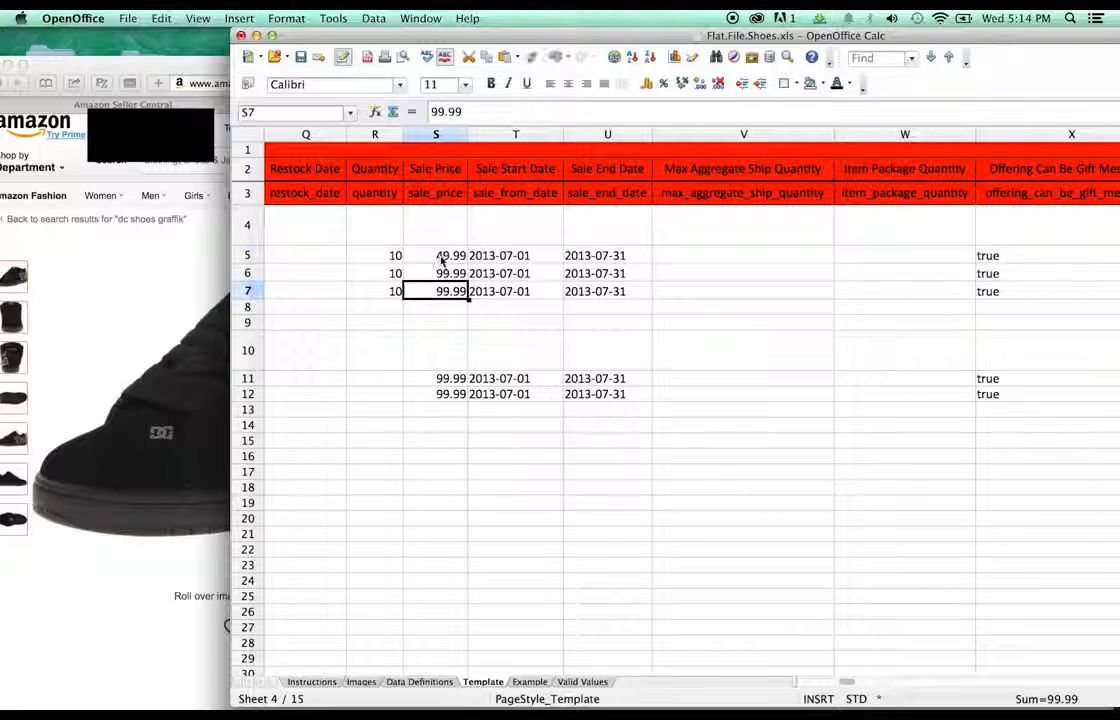
pyautogui.click(443, 259)
pyautogui.click(448, 275)
pyautogui.write('49.99')
pyautogui.click(452, 291)
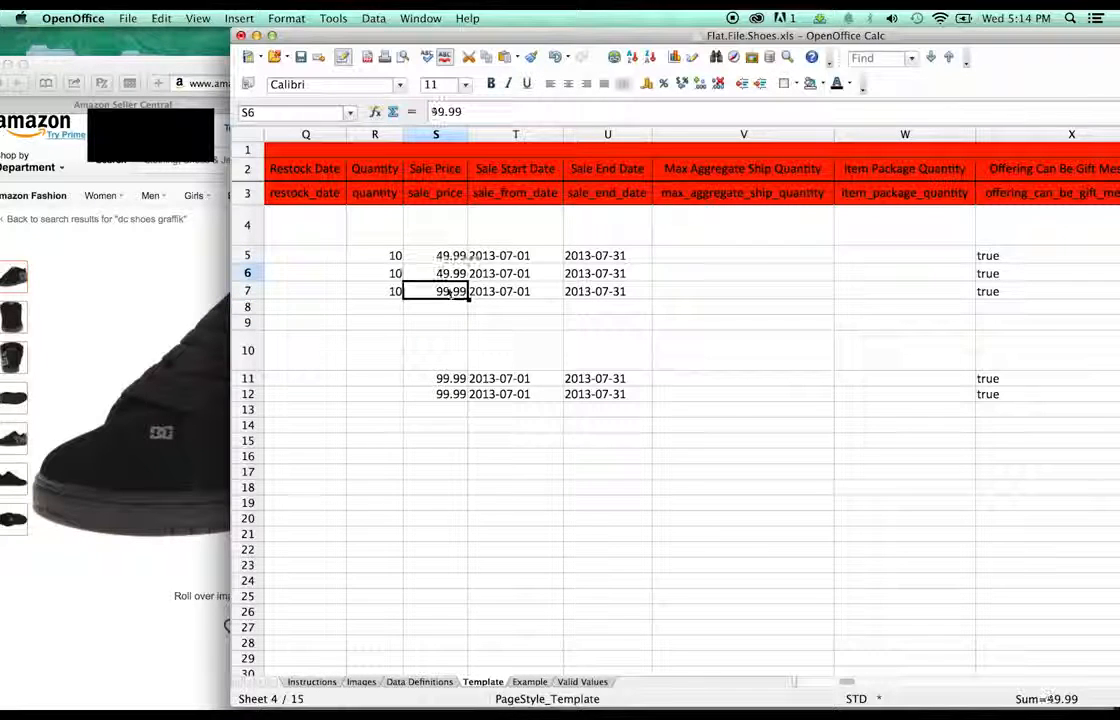
pyautogui.write('49.99')
pyautogui.click(491, 304)
# - Enter the sale start date in T5 and a 2015-02-28 sale end date in U5 through U7
pyautogui.click(482, 258)
pyautogui.doubleClick(482, 258)
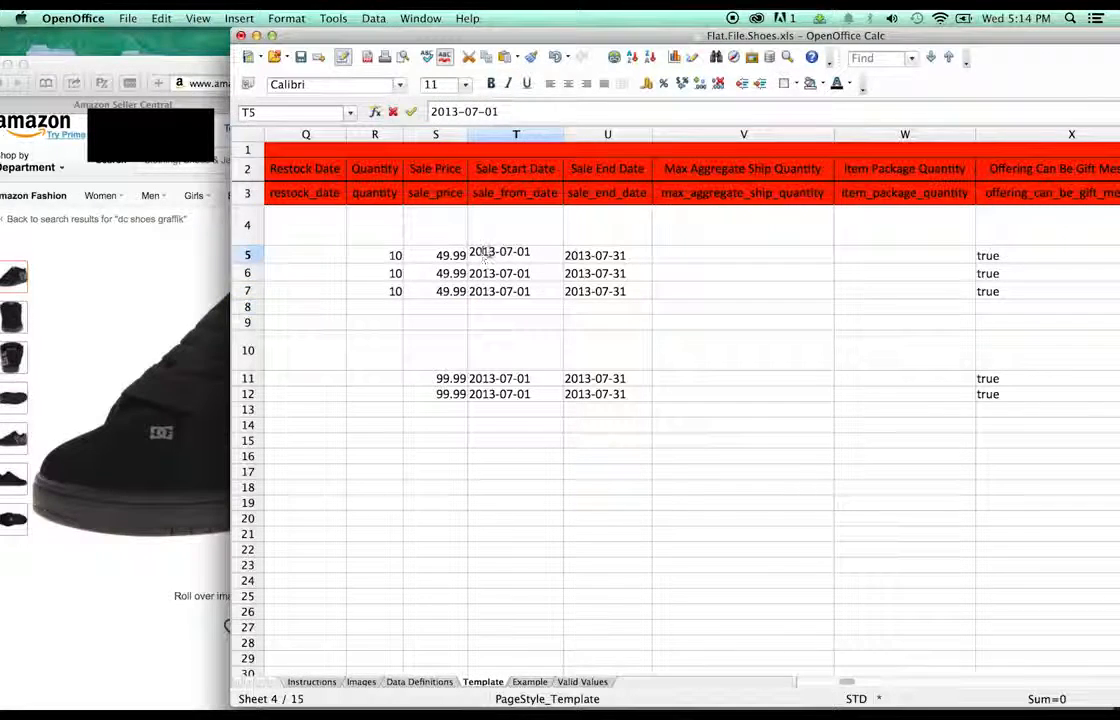
pyautogui.write('5-0')
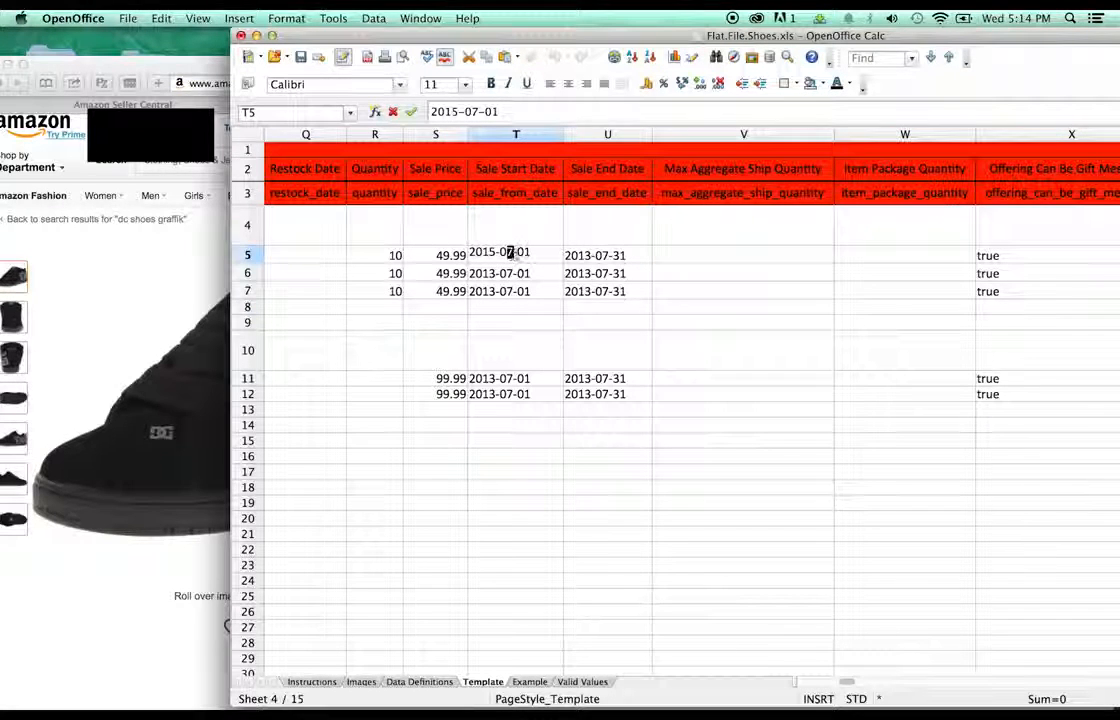
pyautogui.write('3-')
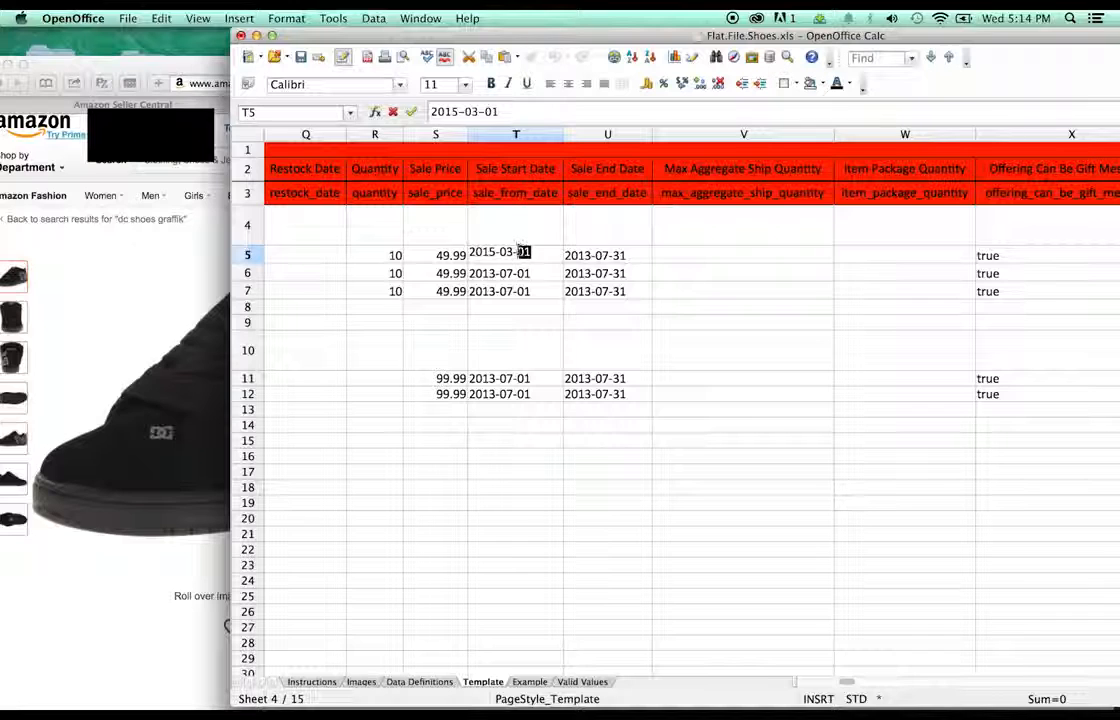
pyautogui.write('24')
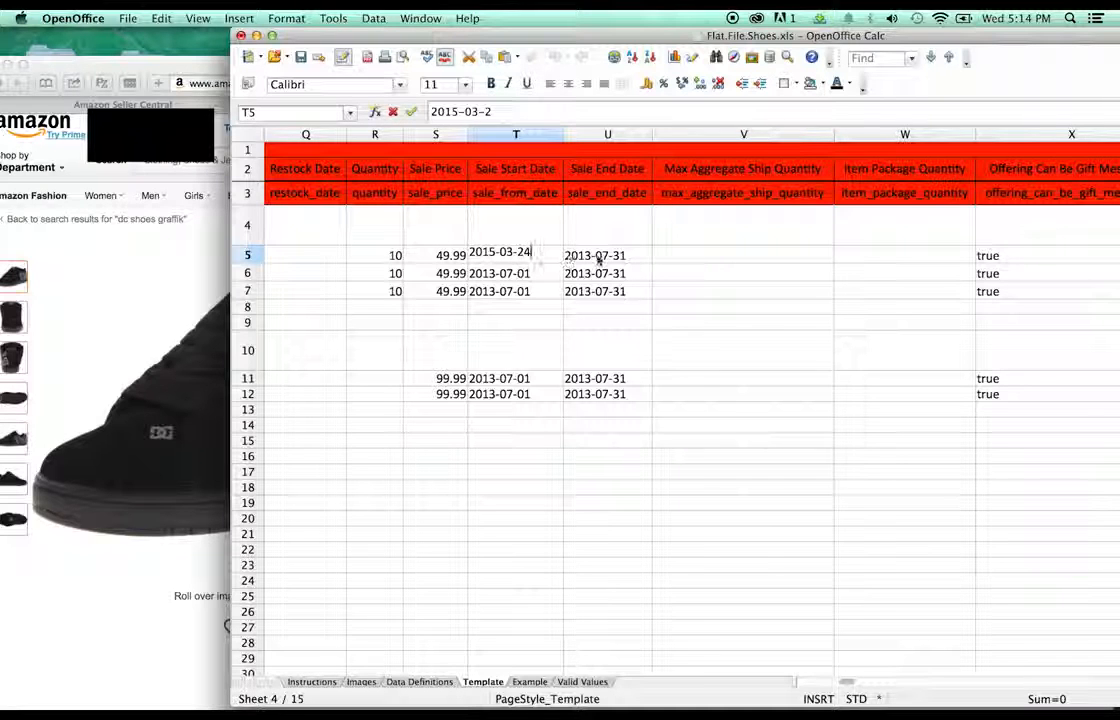
pyautogui.click(598, 258)
pyautogui.doubleClick(595, 252)
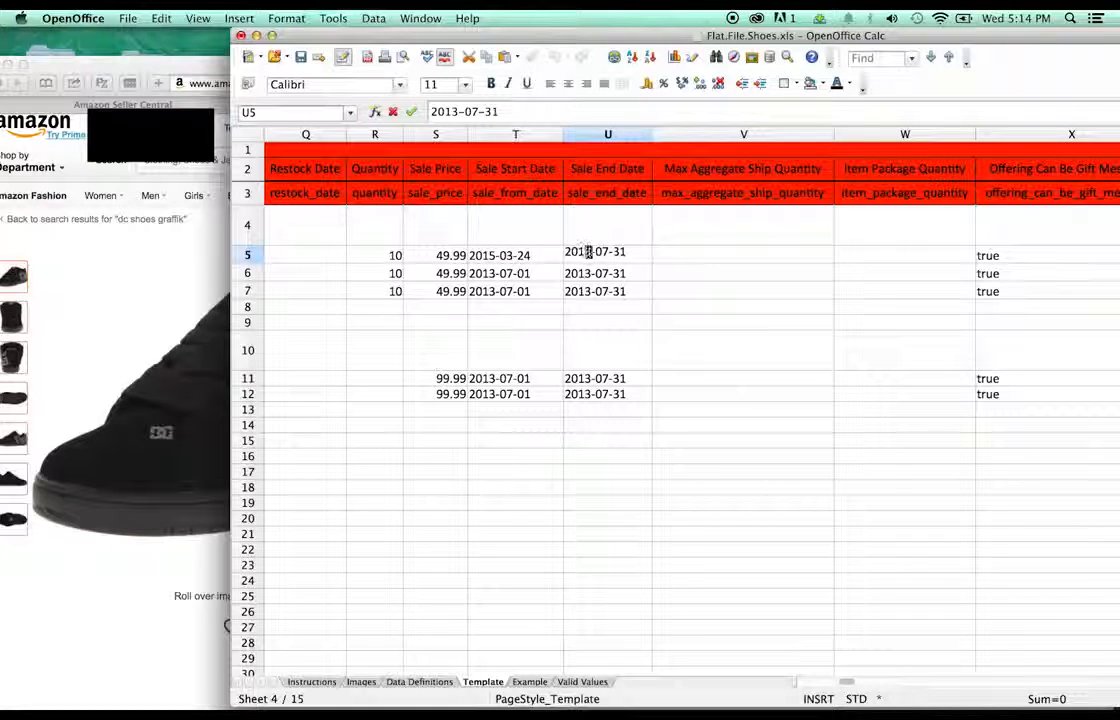
pyautogui.write('5-0')
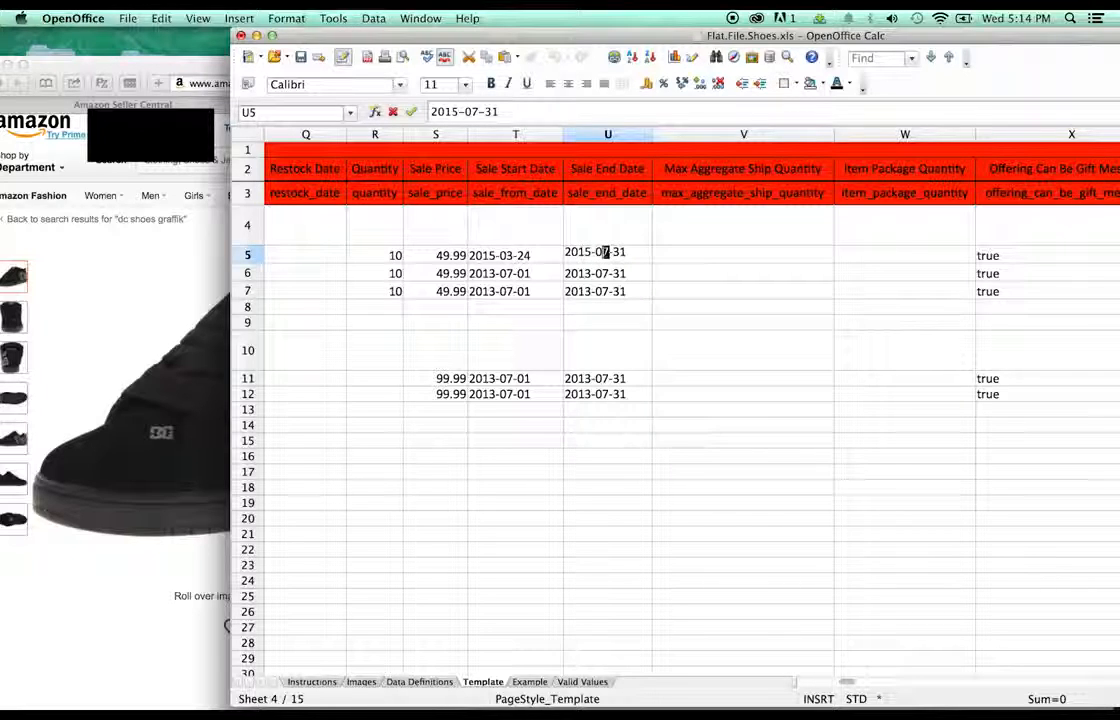
pyautogui.write('2-')
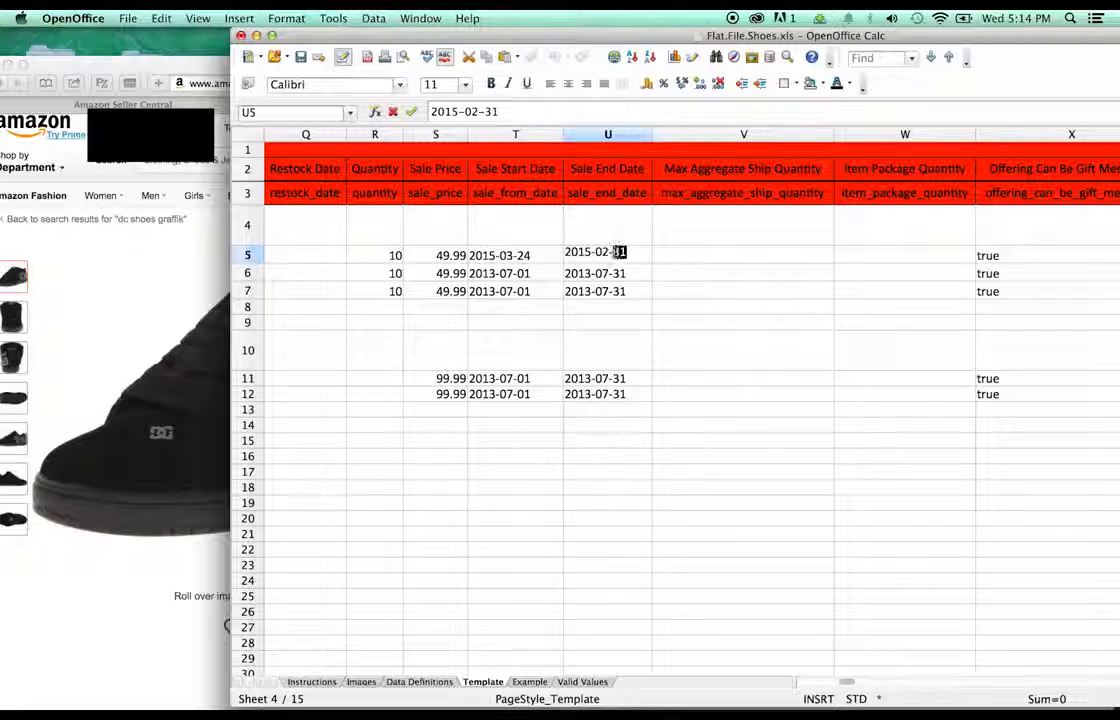
pyautogui.write('28')
pyautogui.click(639, 273)
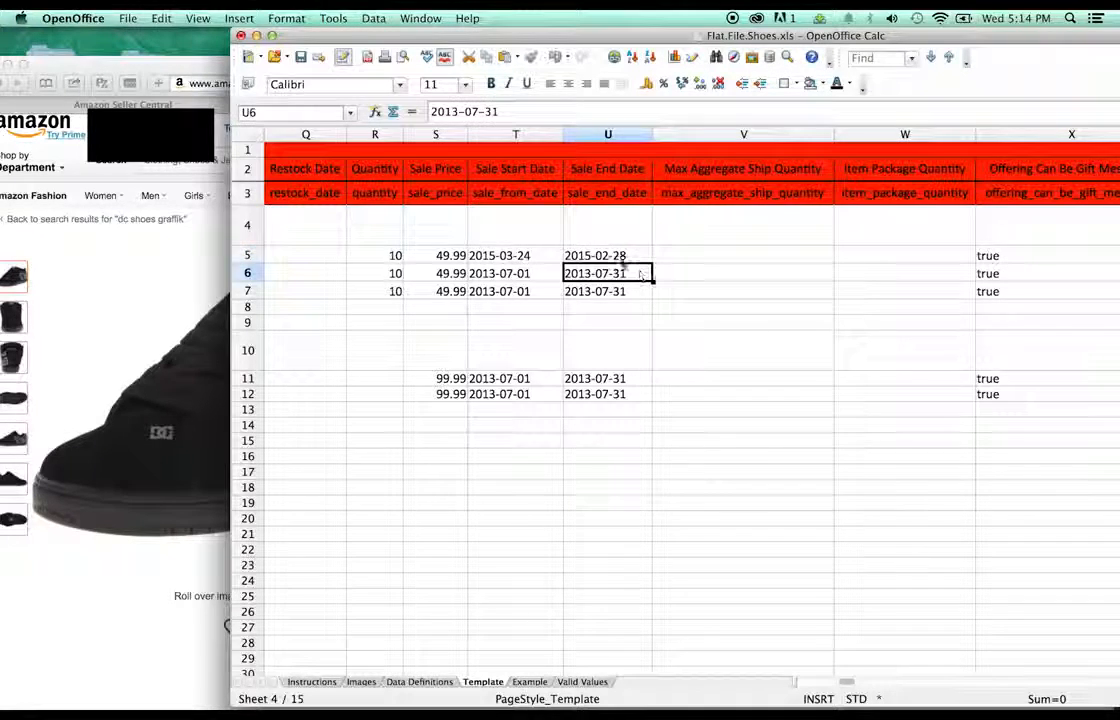
pyautogui.click(623, 260)
pyautogui.click(617, 275)
pyautogui.write('2015-02-28')
pyautogui.click(609, 293)
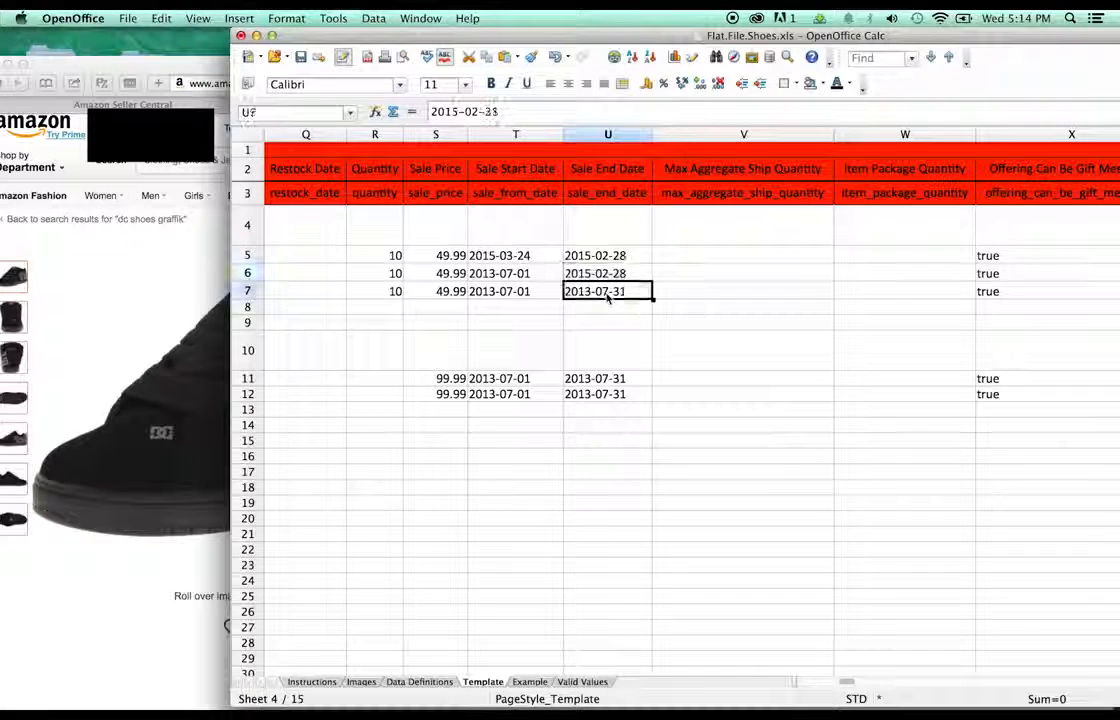
pyautogui.write('2015-02-28')
pyautogui.click(517, 260)
pyautogui.press('super+c')
# - Fill the start date into T6 and T7 and correct T5–T7 to 2015-02-24
pyautogui.click(517, 273)
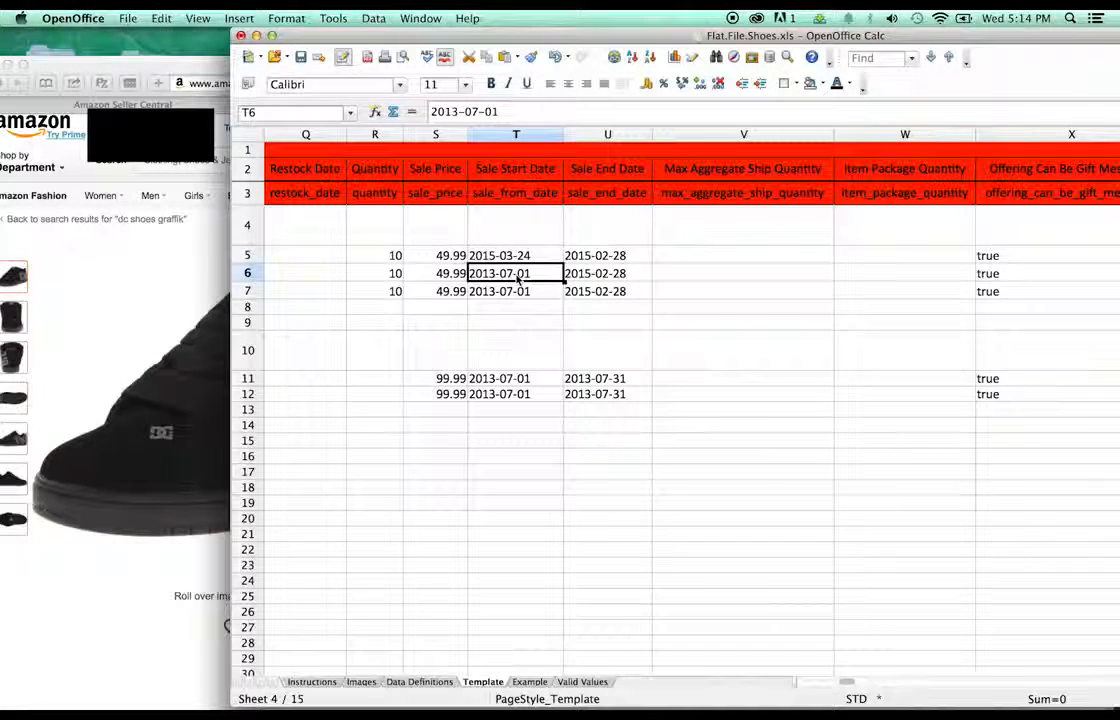
pyautogui.press('super+v')
pyautogui.click(515, 291)
pyautogui.press('super+v')
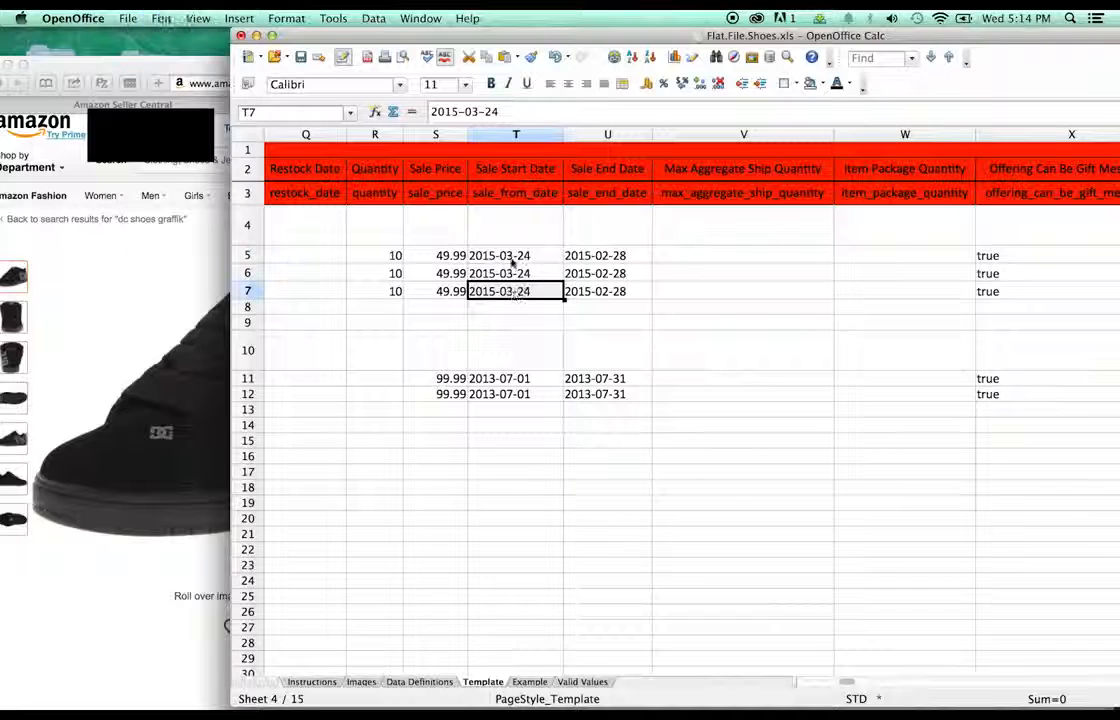
pyautogui.doubleClick(510, 255)
pyautogui.write('2')
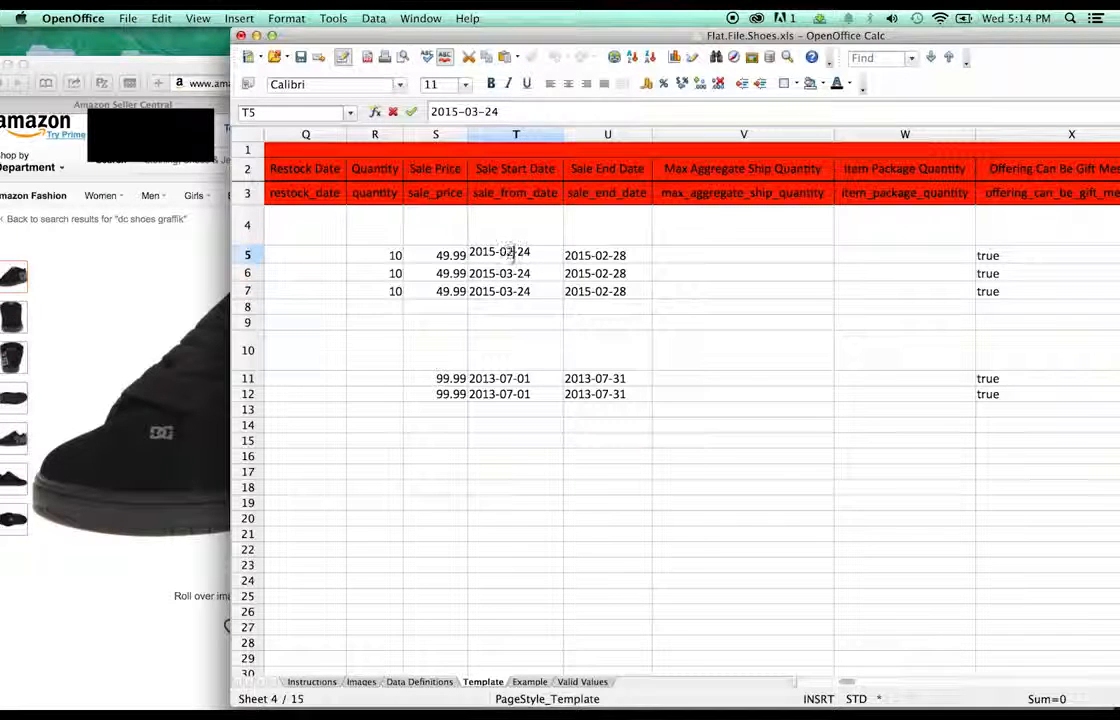
pyautogui.doubleClick(510, 274)
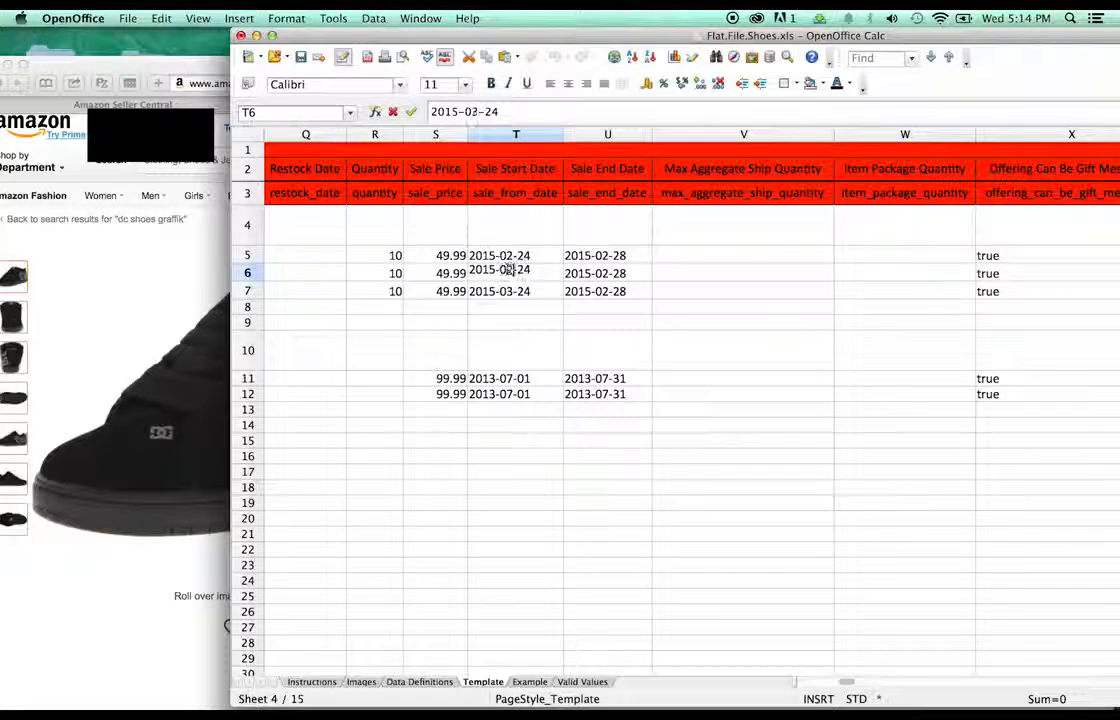
pyautogui.press('BackSpace')
pyautogui.write('2')
pyautogui.doubleClick(513, 290)
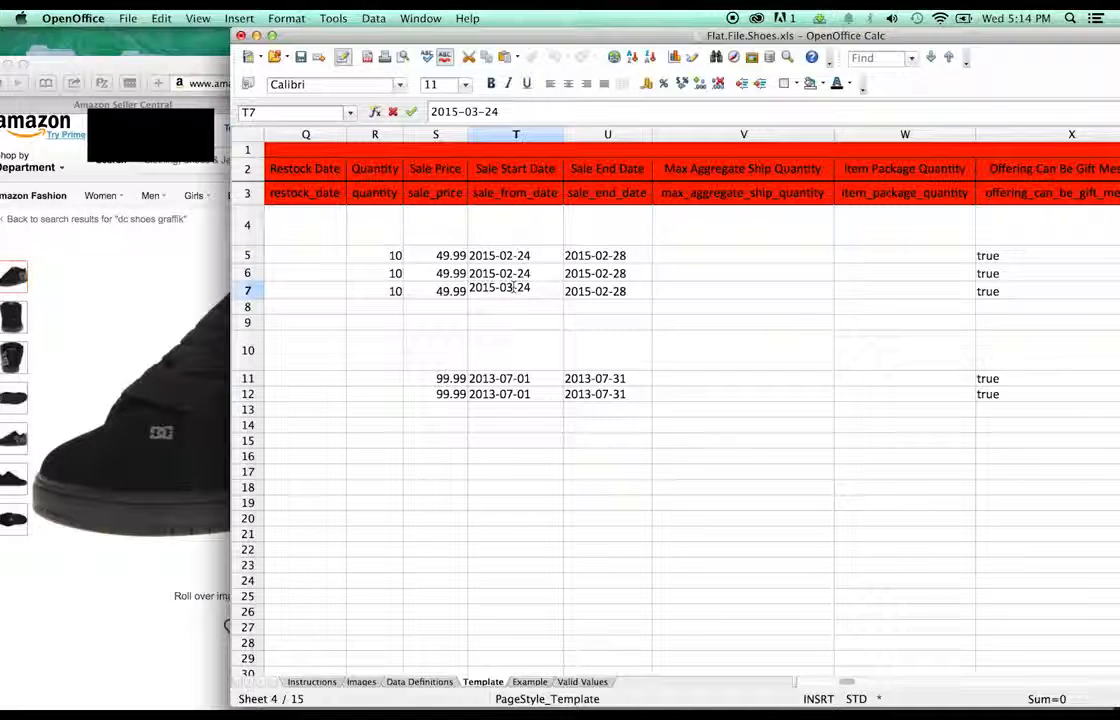
pyautogui.press('BackSpace')
pyautogui.write('2')
pyautogui.press('Return')
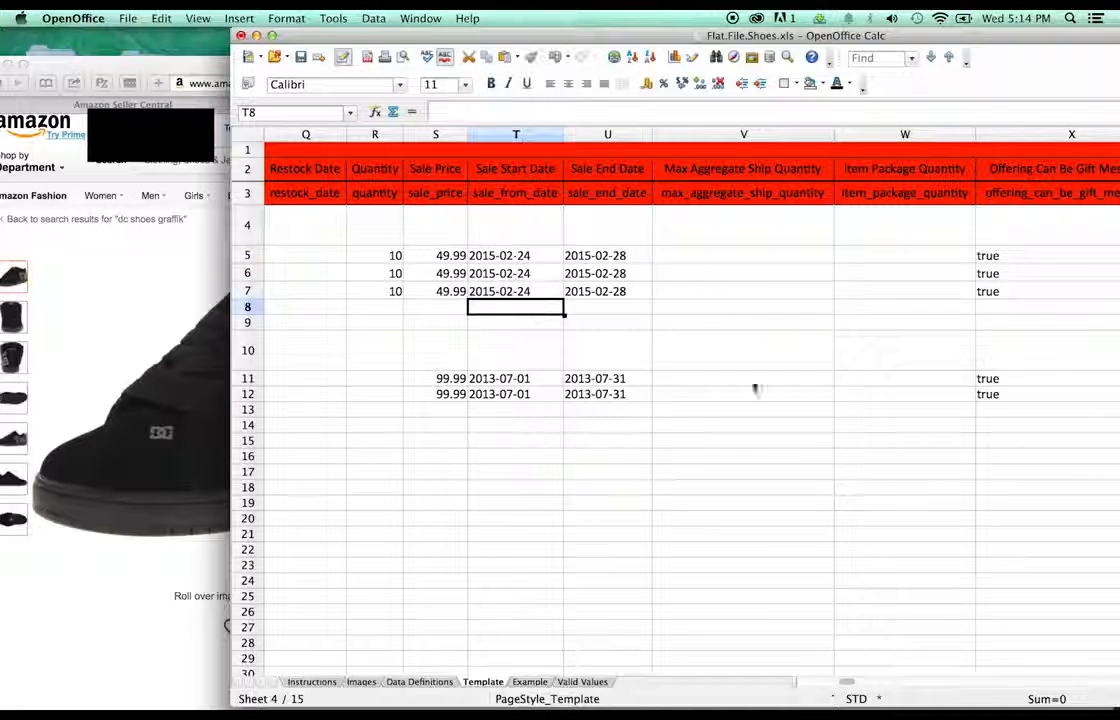
pyautogui.moveTo(848, 681); pyautogui.dragTo(874, 680)
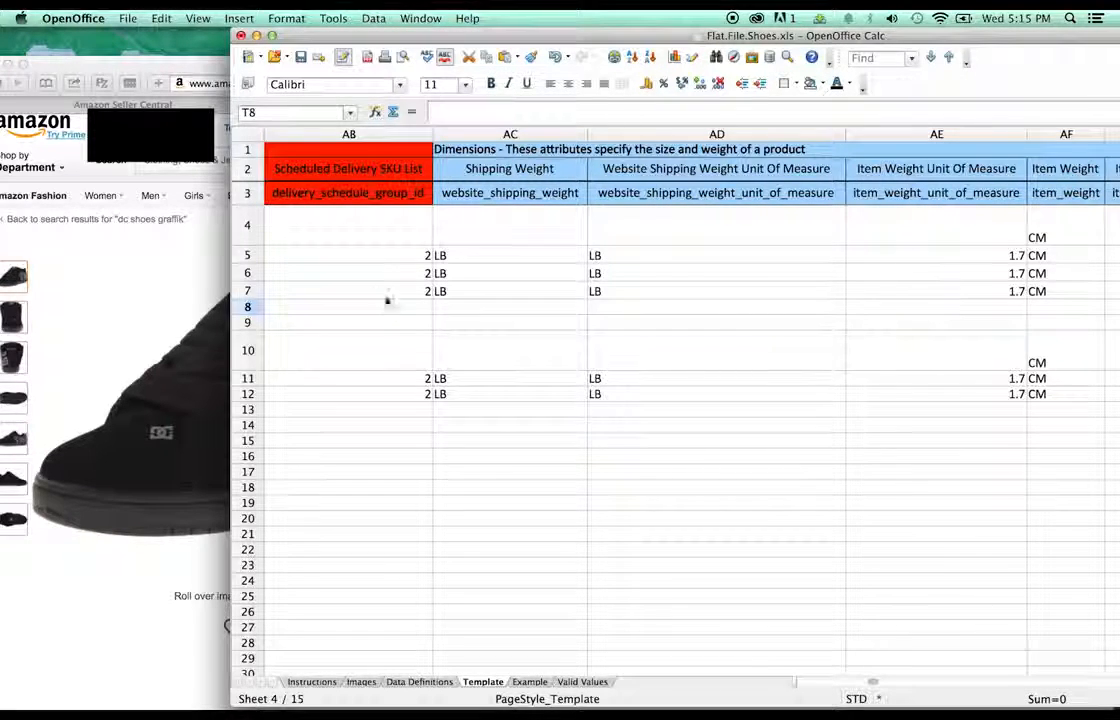
# - Clear the Made in the USA entries from Item Height cells AJ4:AJ12
pyautogui.hscroll(3, 700, 300)
pyautogui.click(880, 240)
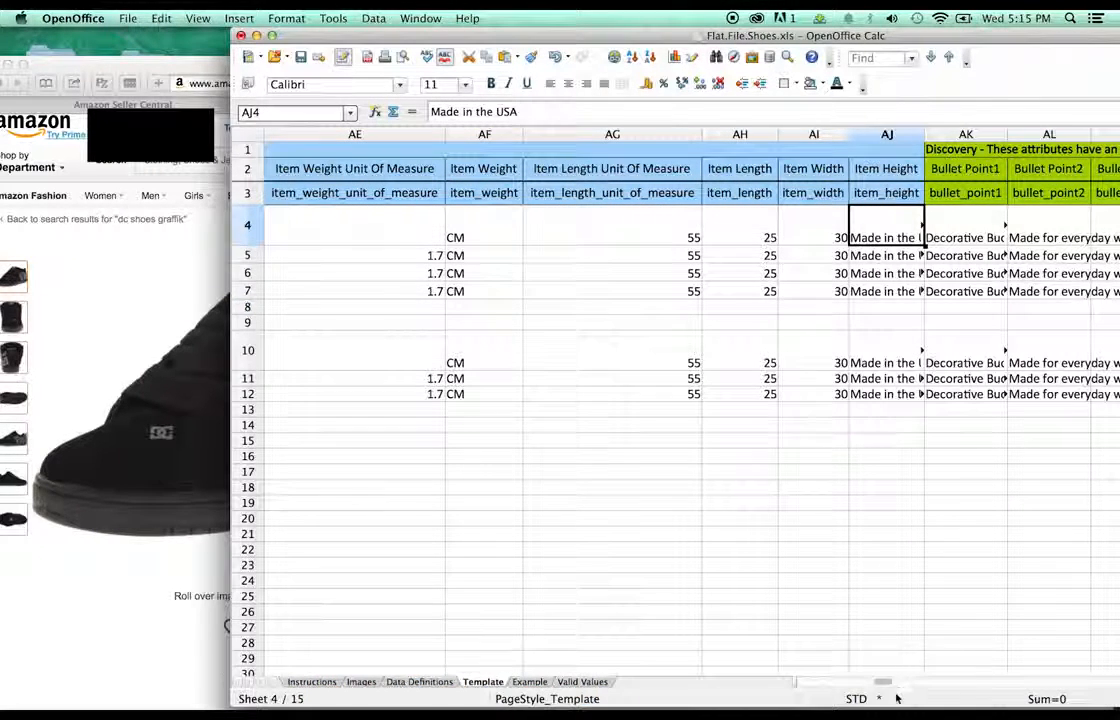
pyautogui.keyDown('shift'); pyautogui.click(885, 394); pyautogui.keyUp('shift')
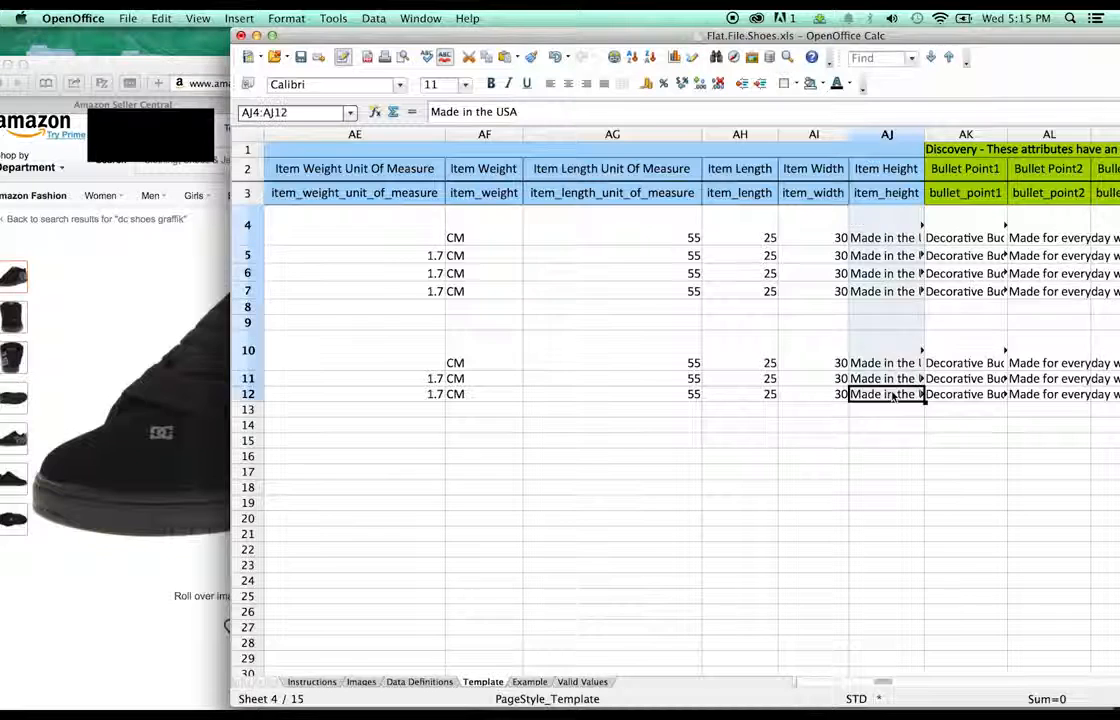
pyautogui.press('Delete')
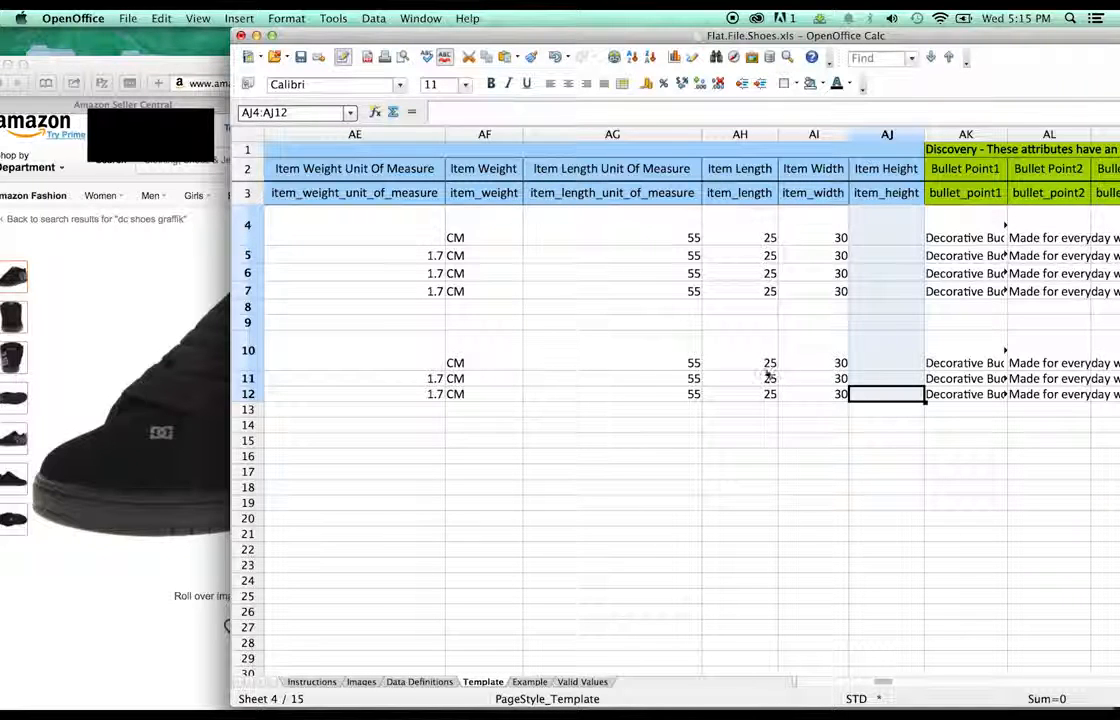
pyautogui.click(860, 393)
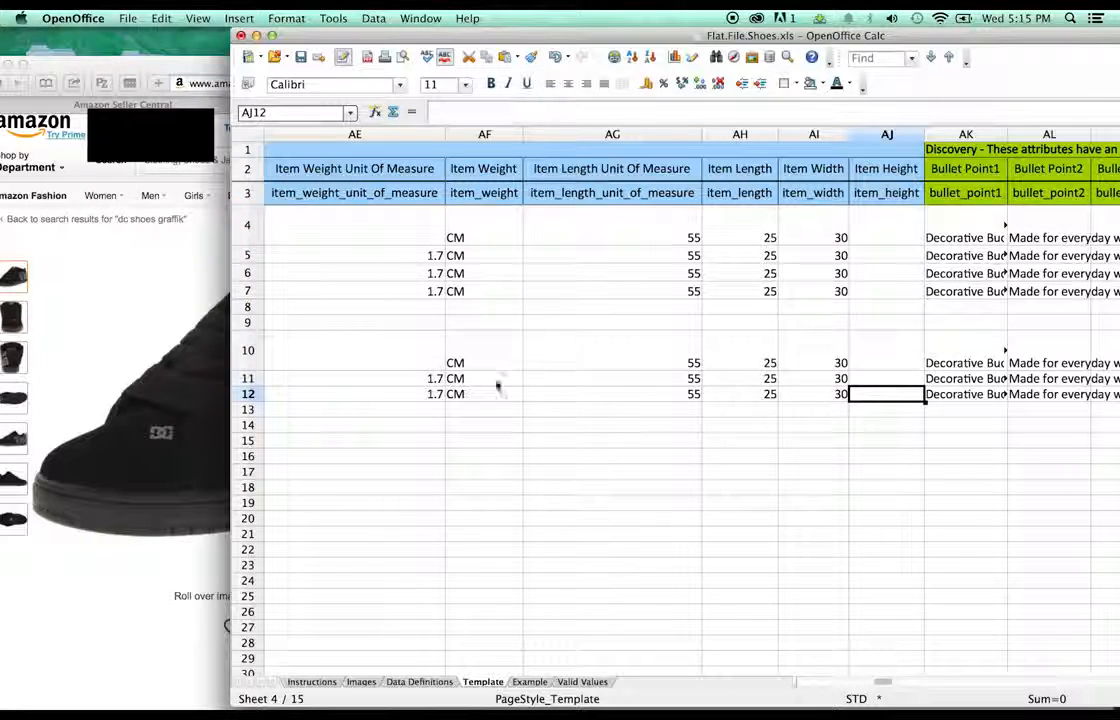
# - Select the dimension columns from AB4 and clear AJ4:AJ12 once more
pyautogui.moveTo(880, 683); pyautogui.dragTo(872, 686)
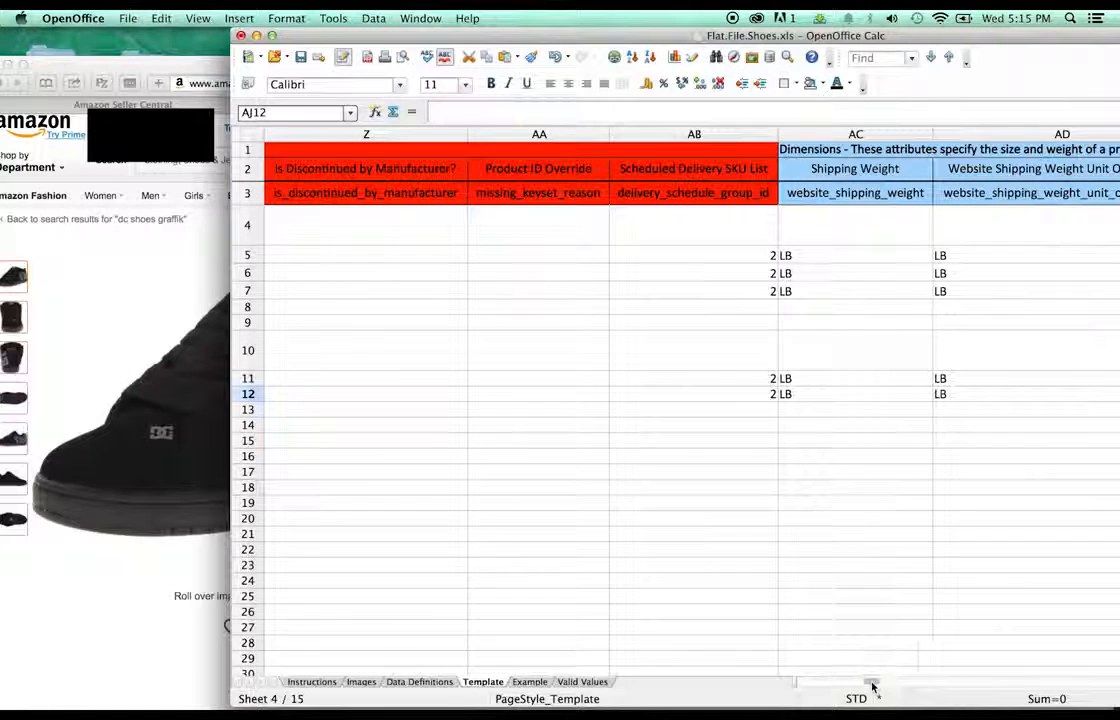
pyautogui.keyDown('shift'); pyautogui.click(687, 255); pyautogui.keyUp('shift')
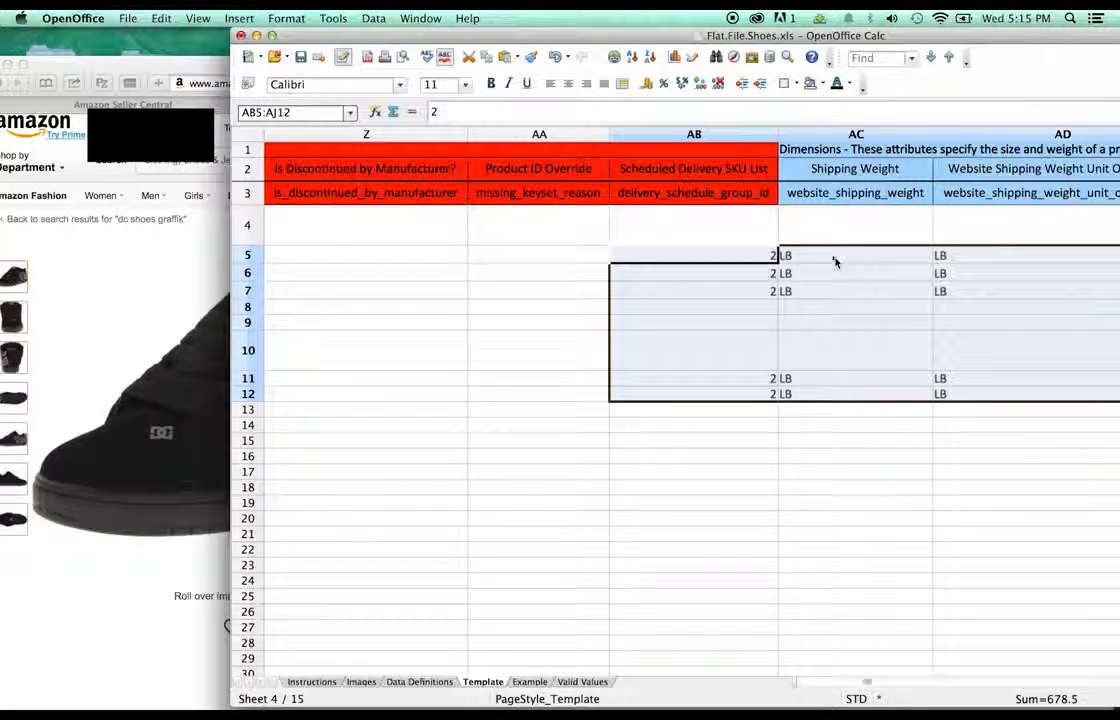
pyautogui.click(740, 233)
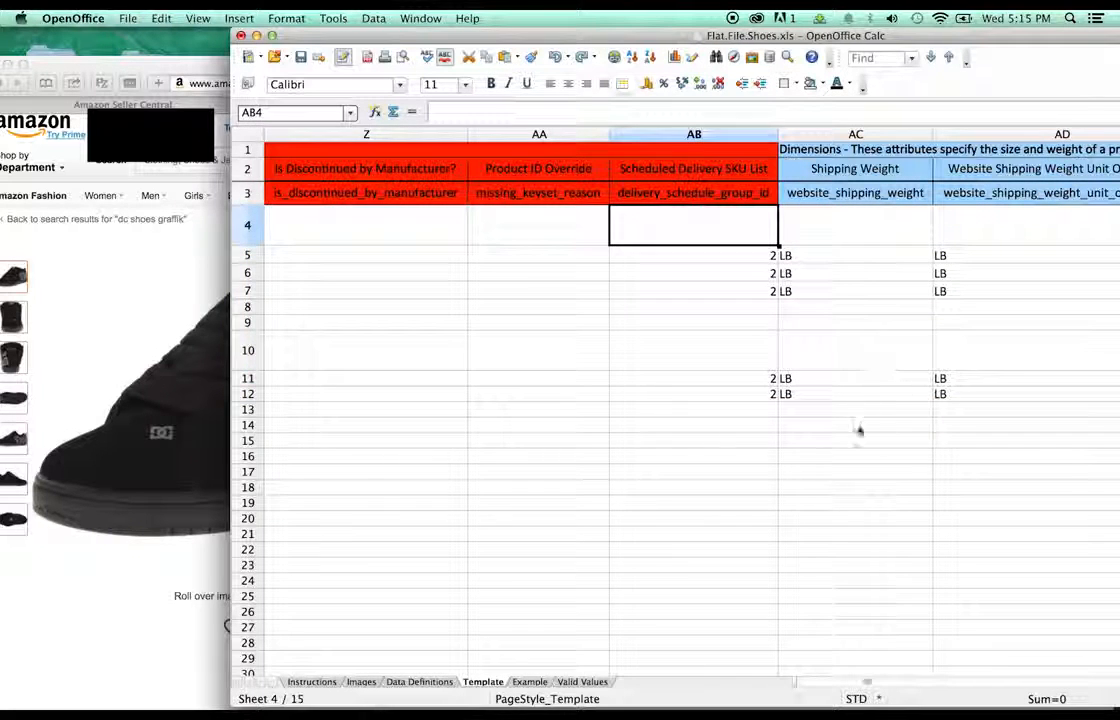
pyautogui.keyDown('shift'); pyautogui.click(725, 394); pyautogui.keyUp('shift')
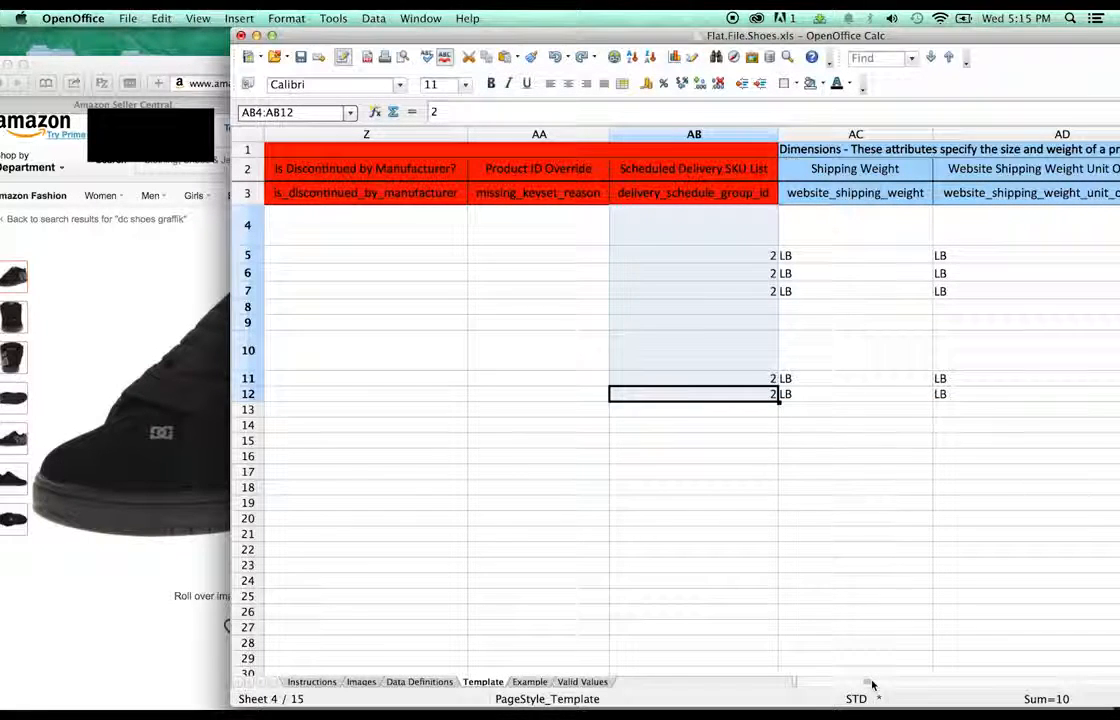
pyautogui.moveTo(870, 682); pyautogui.dragTo(880, 684)
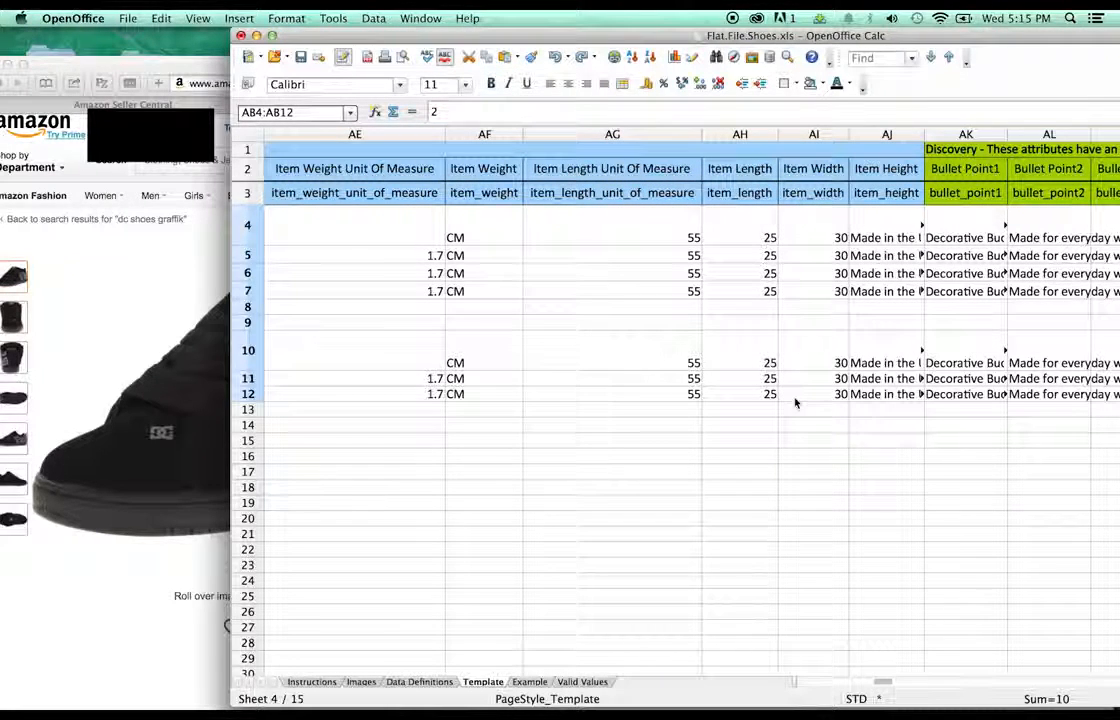
pyautogui.keyDown('shift'); pyautogui.click(834, 398); pyautogui.keyUp('shift')
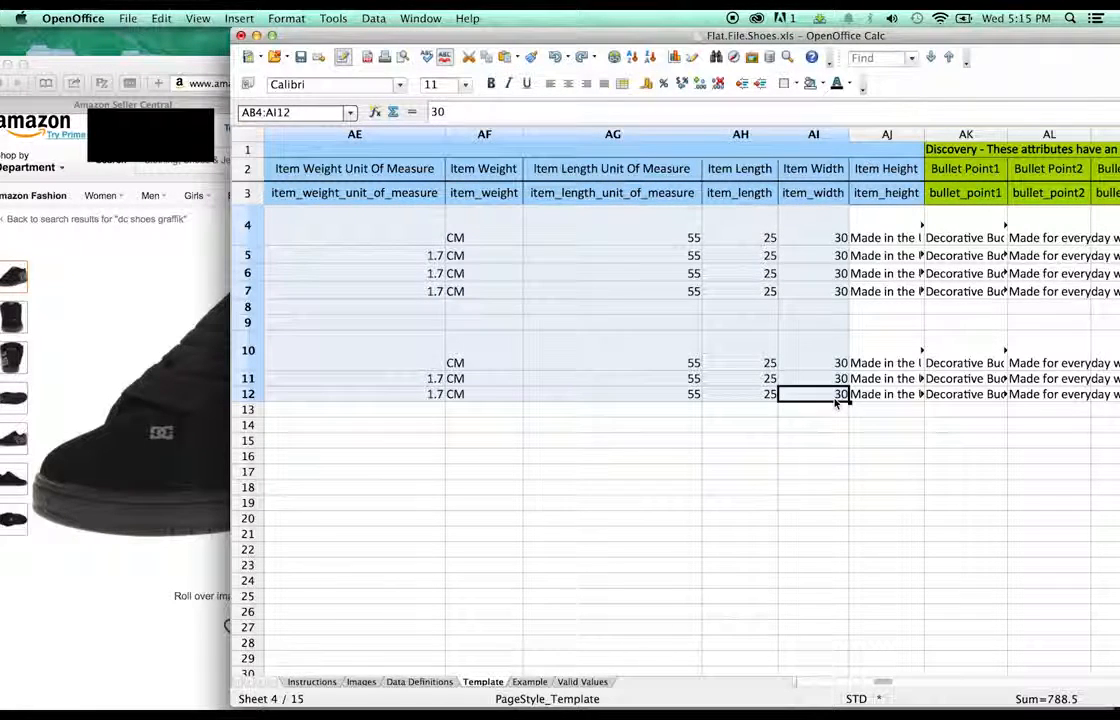
pyautogui.click(860, 395)
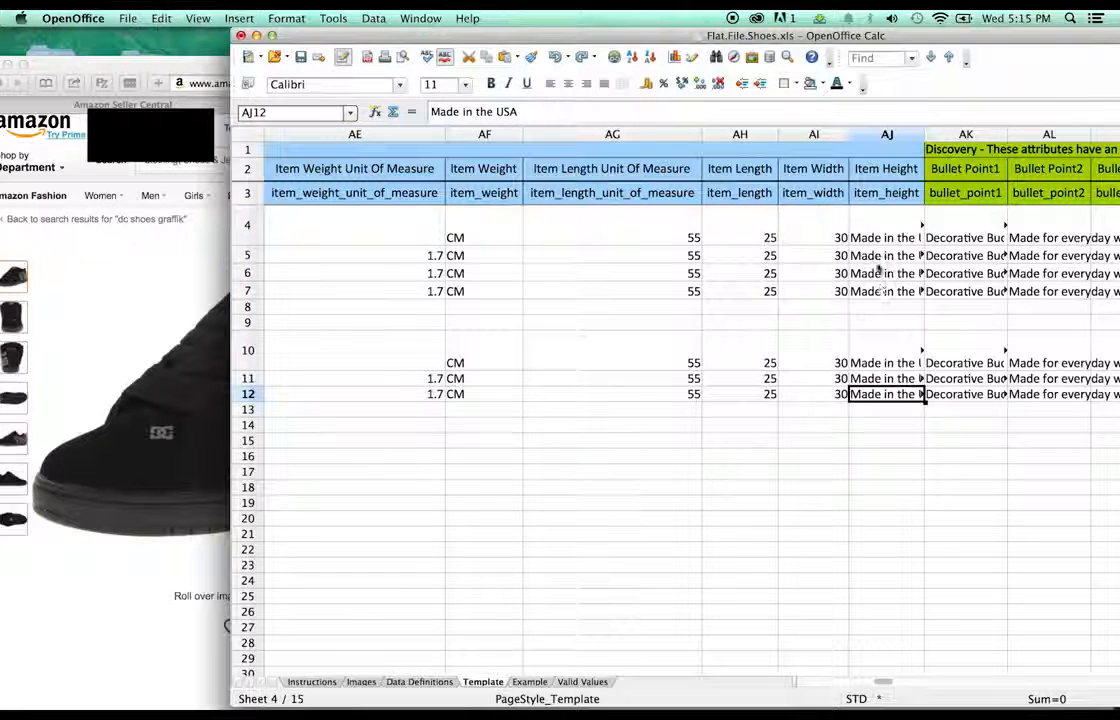
pyautogui.keyDown('shift'); pyautogui.click(884, 240); pyautogui.keyUp('shift')
pyautogui.press('Delete')
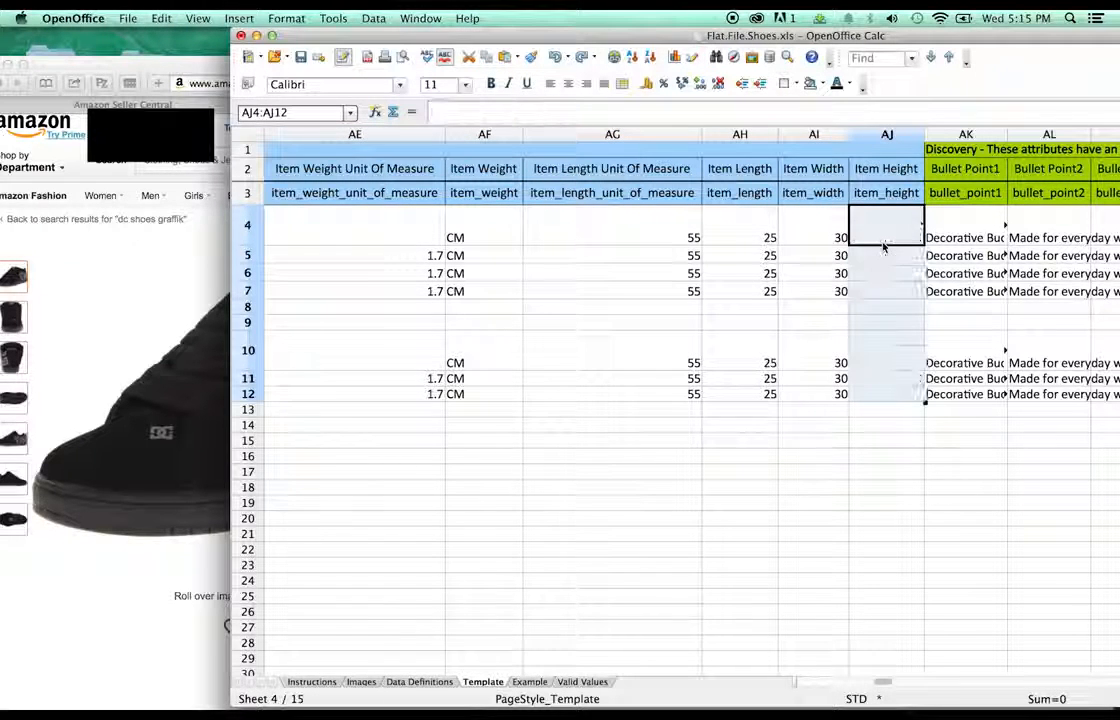
pyautogui.click(886, 390)
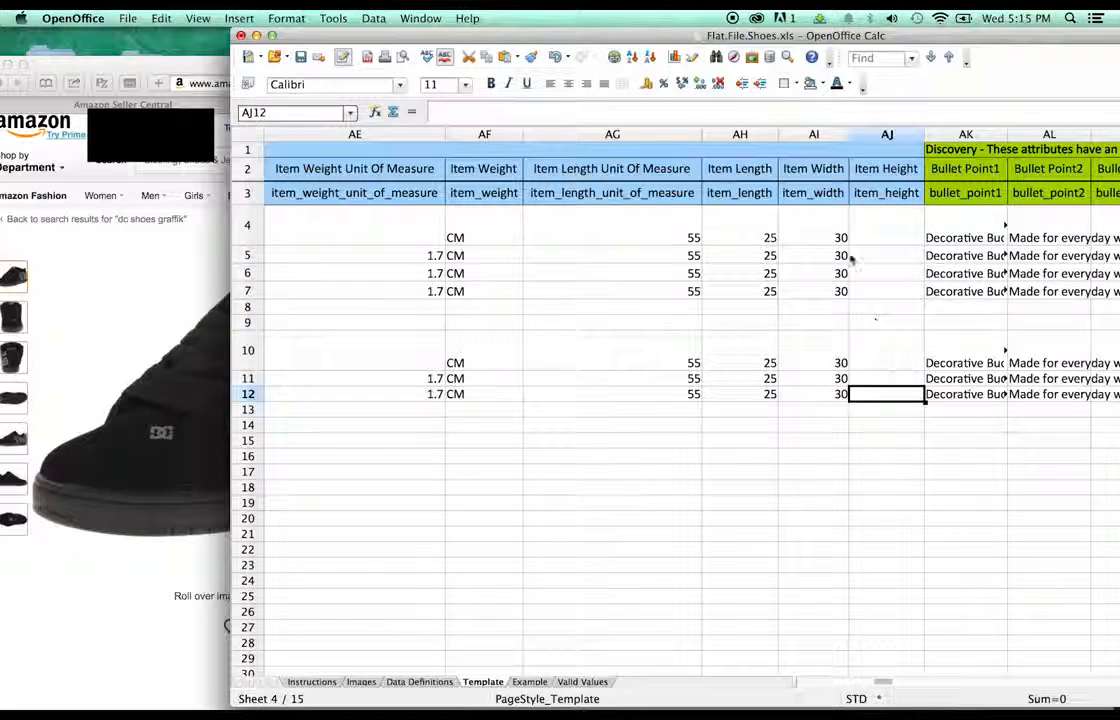
# - Move the AB4:AJ12 data block one column right into AC:AK under its headers
pyautogui.keyDown('shift'); pyautogui.click(543, 225); pyautogui.keyUp('shift')
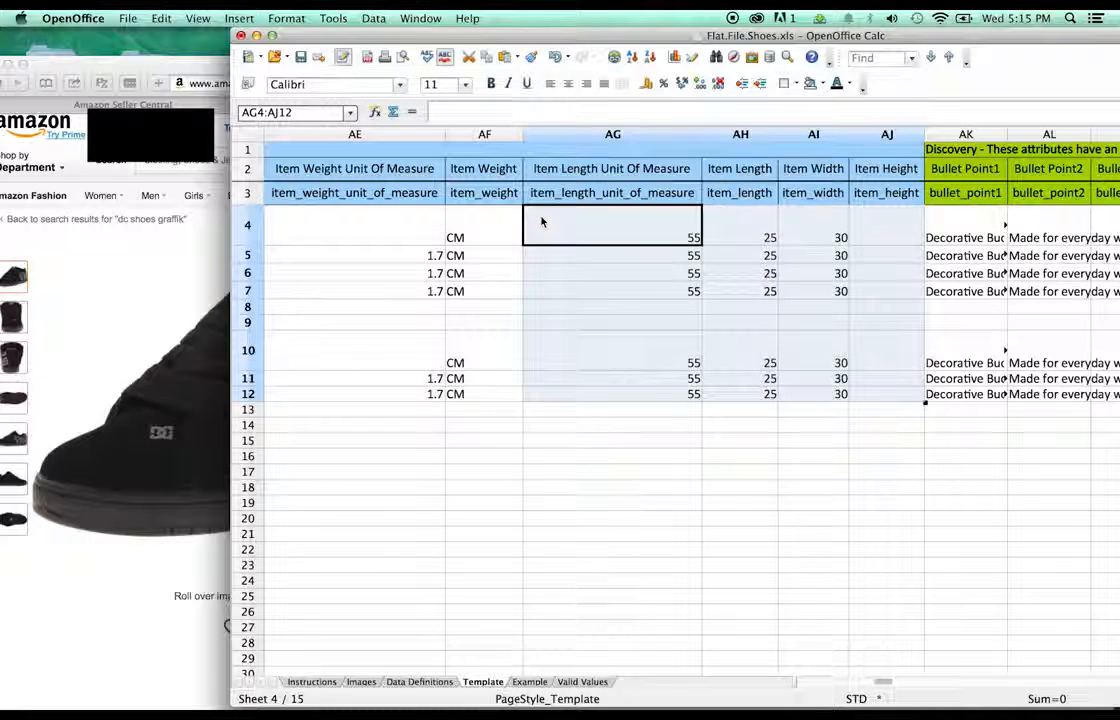
pyautogui.moveTo(887, 683); pyautogui.dragTo(877, 684)
pyautogui.keyDown('shift'); pyautogui.click(553, 398); pyautogui.keyUp('shift')
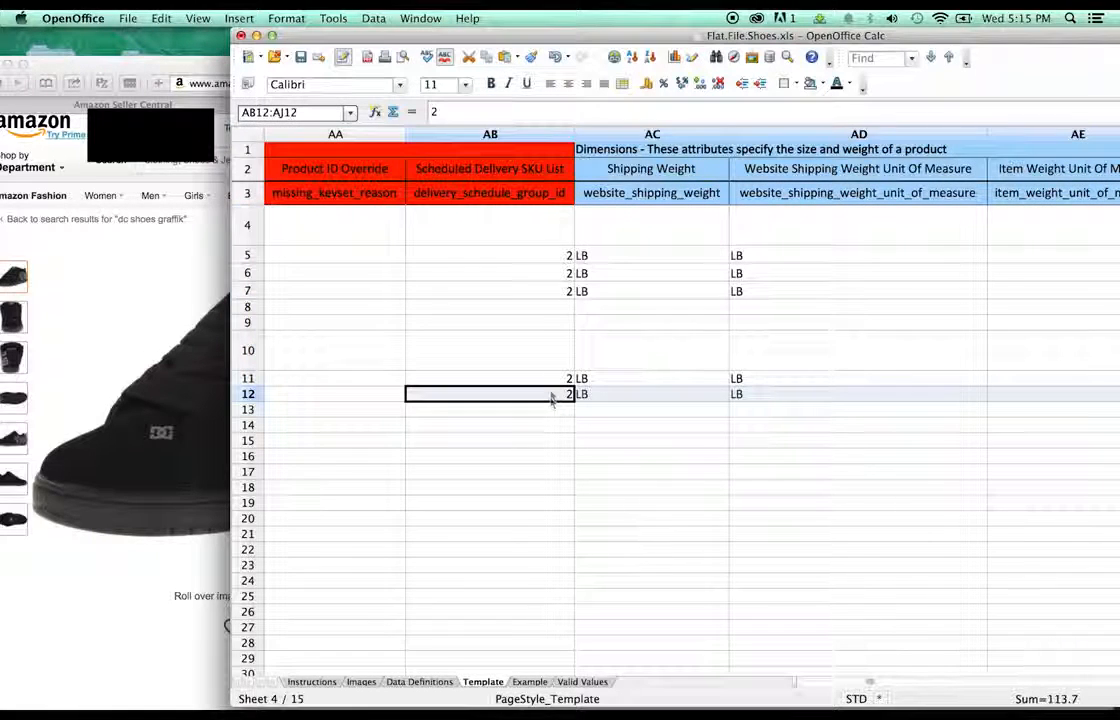
pyautogui.keyDown('shift'); pyautogui.click(530, 236); pyautogui.keyUp('shift')
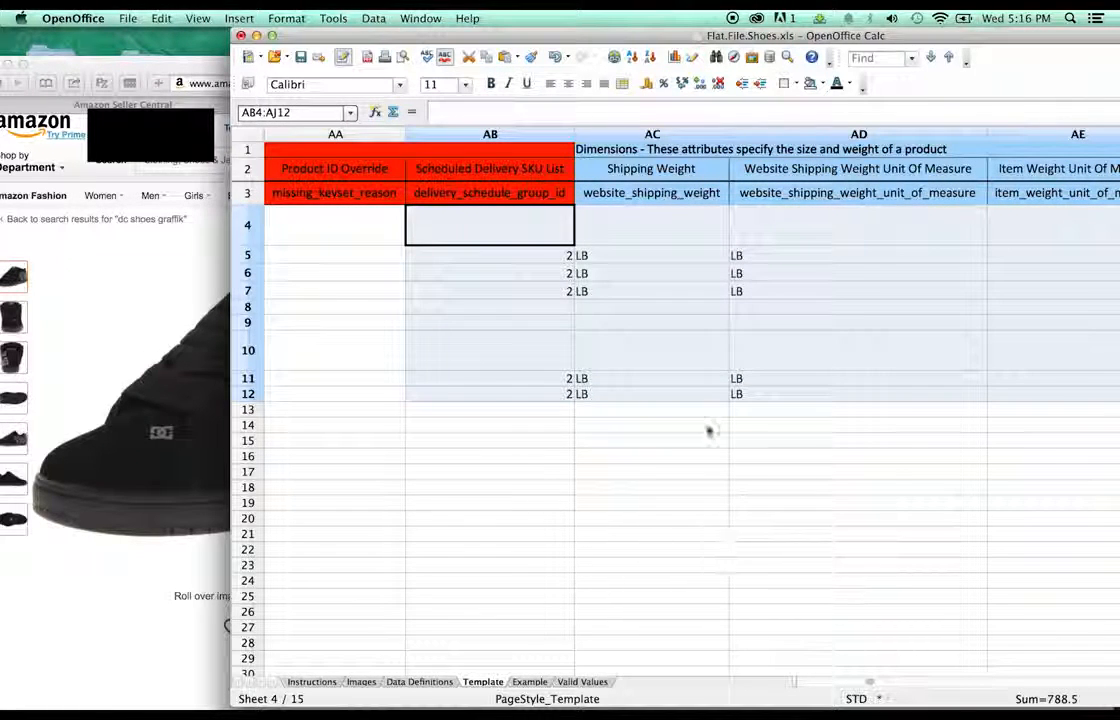
pyautogui.press('super+c')
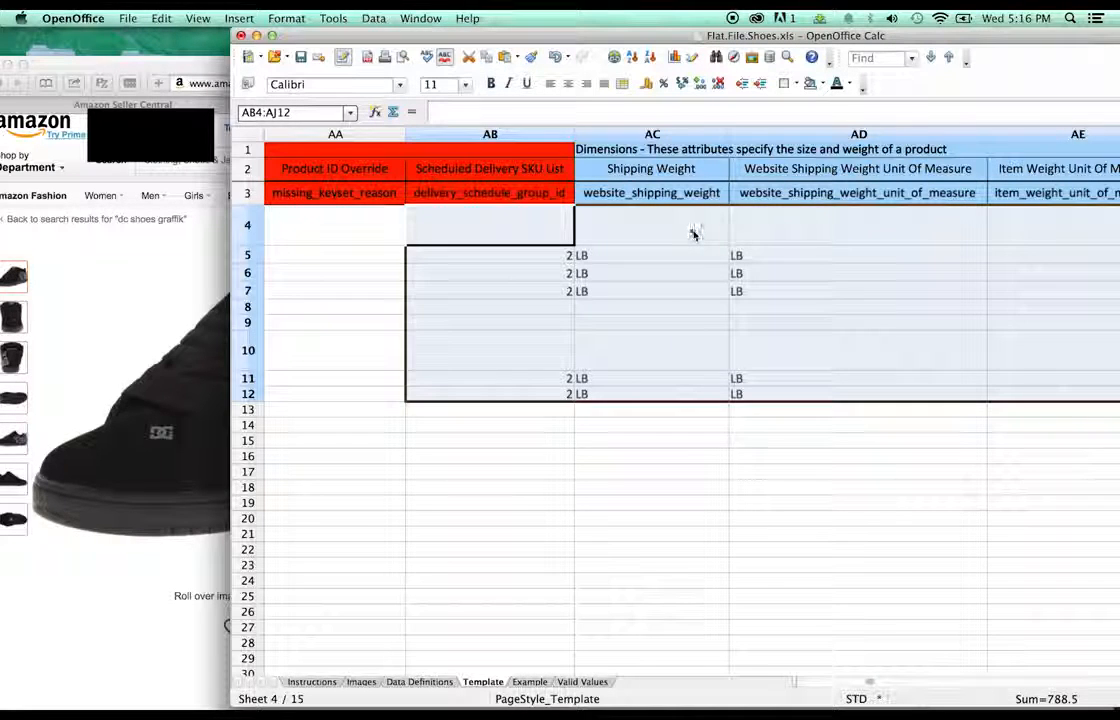
pyautogui.moveTo(693, 234); pyautogui.dragTo(696, 236)
pyautogui.moveTo(476, 231); pyautogui.dragTo(632, 230)
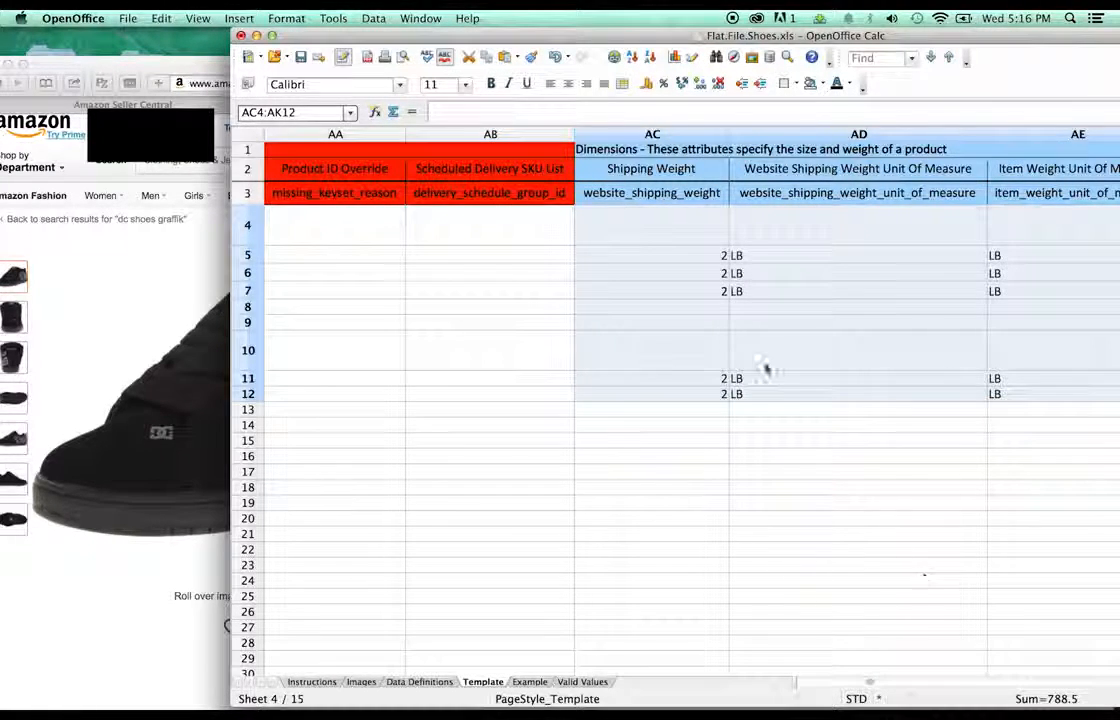
pyautogui.click(755, 350)
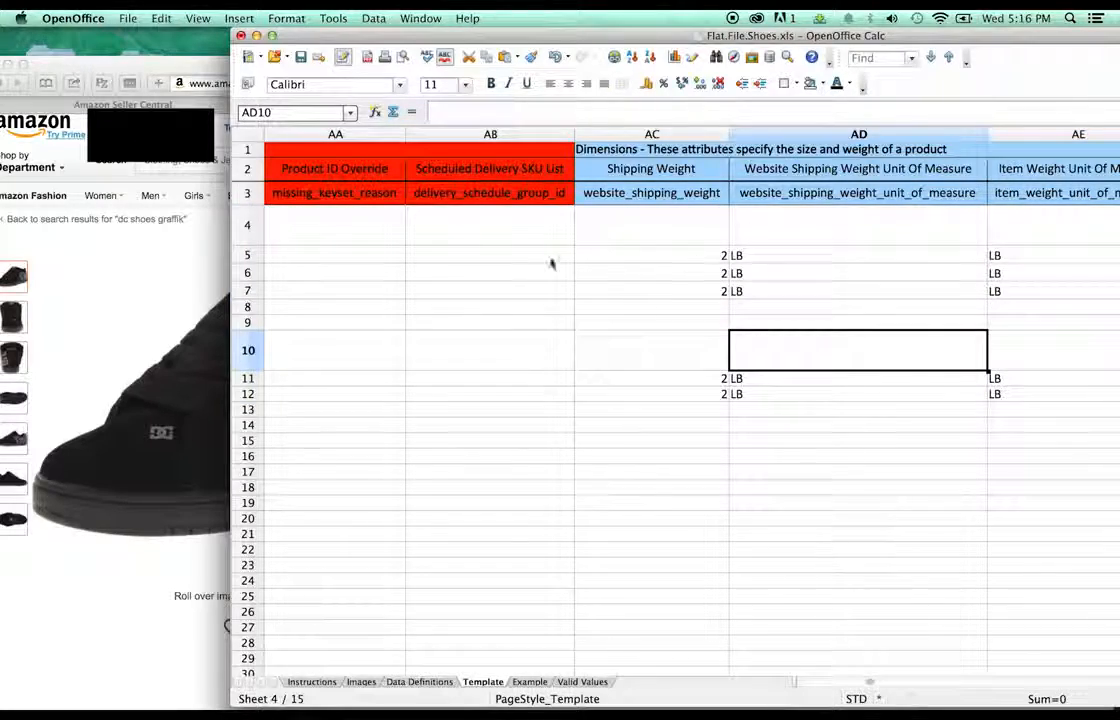
# - Bring the Amazon shoe page forward to review its product details
pyautogui.click(134, 249)
pyautogui.scroll(-14, 411, 322)
pyautogui.scroll(2, 449, 293)
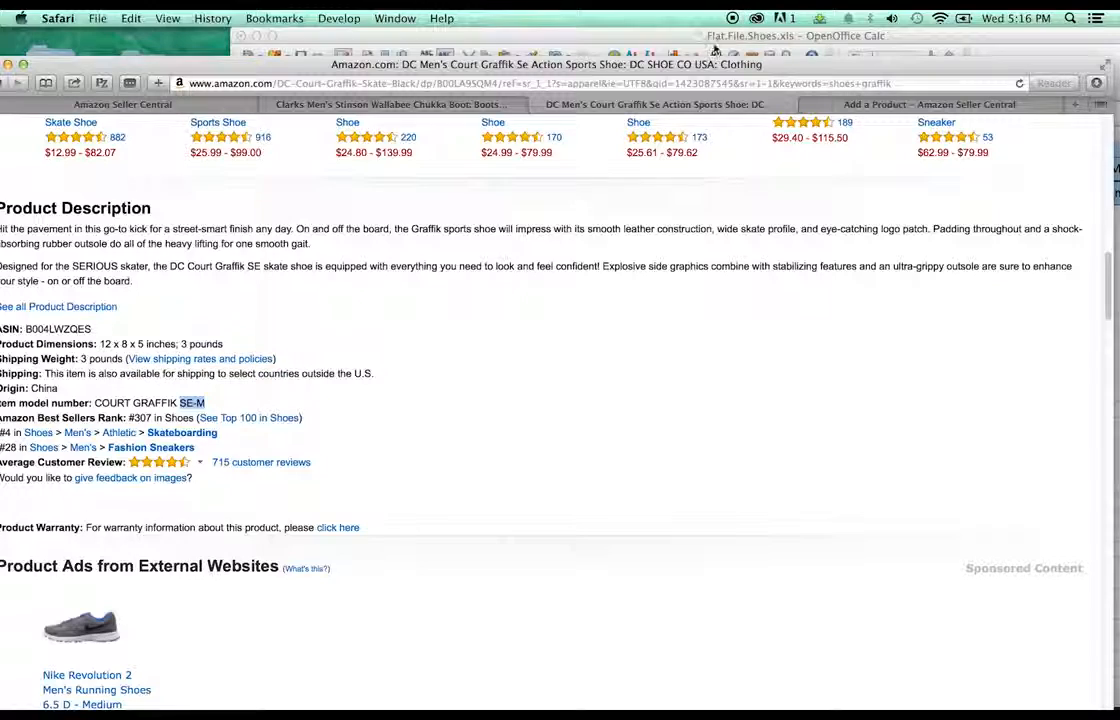
# - Change the shipping weight in AC5, AC6 and AC7 from 2 to 3
pyautogui.moveTo(715, 38); pyautogui.dragTo(617, 38)
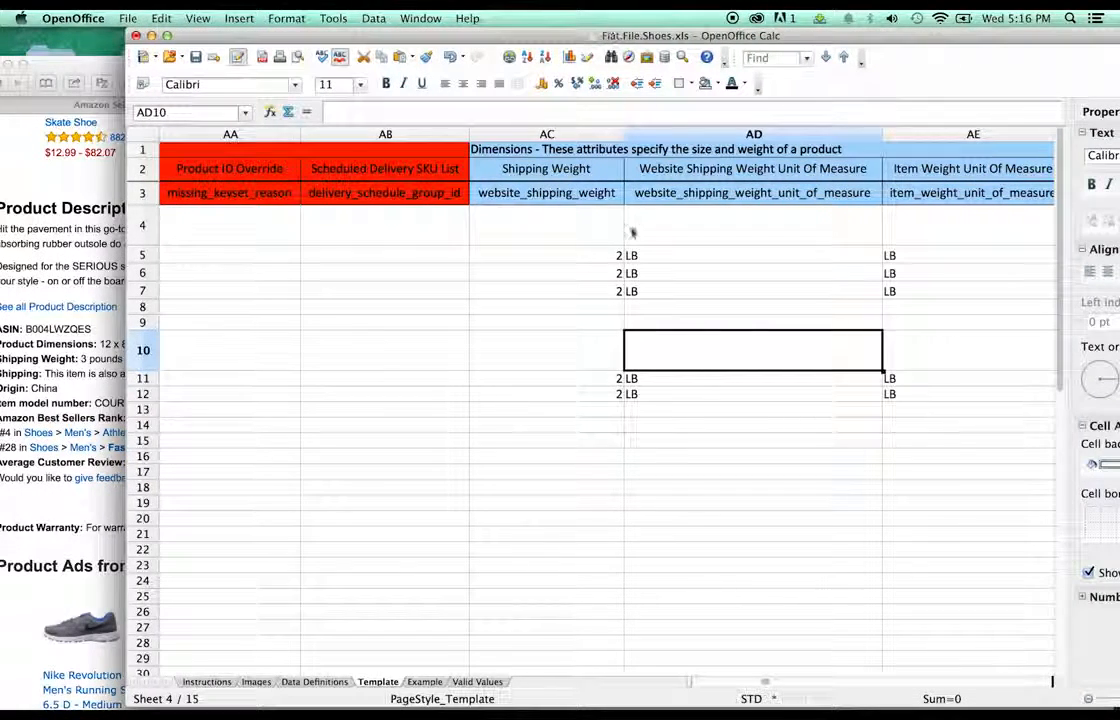
pyautogui.click(618, 256)
pyautogui.doubleClick(618, 255)
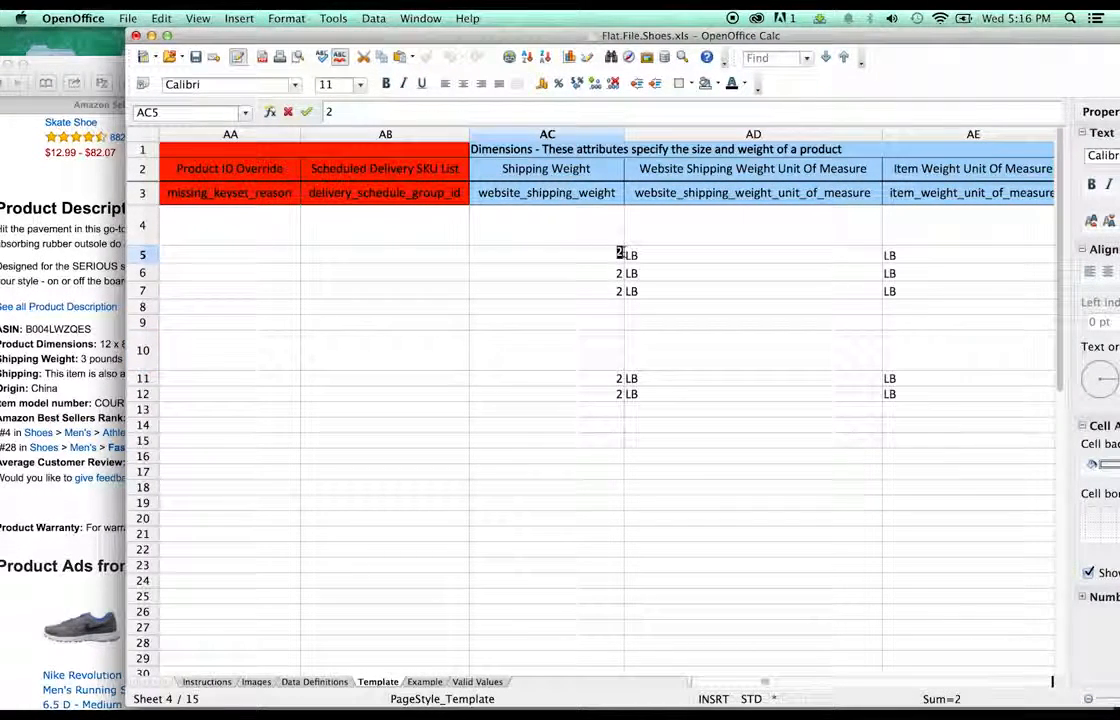
pyautogui.press('BackSpace')
pyautogui.write('3')
pyautogui.click(612, 290)
pyautogui.click(620, 272)
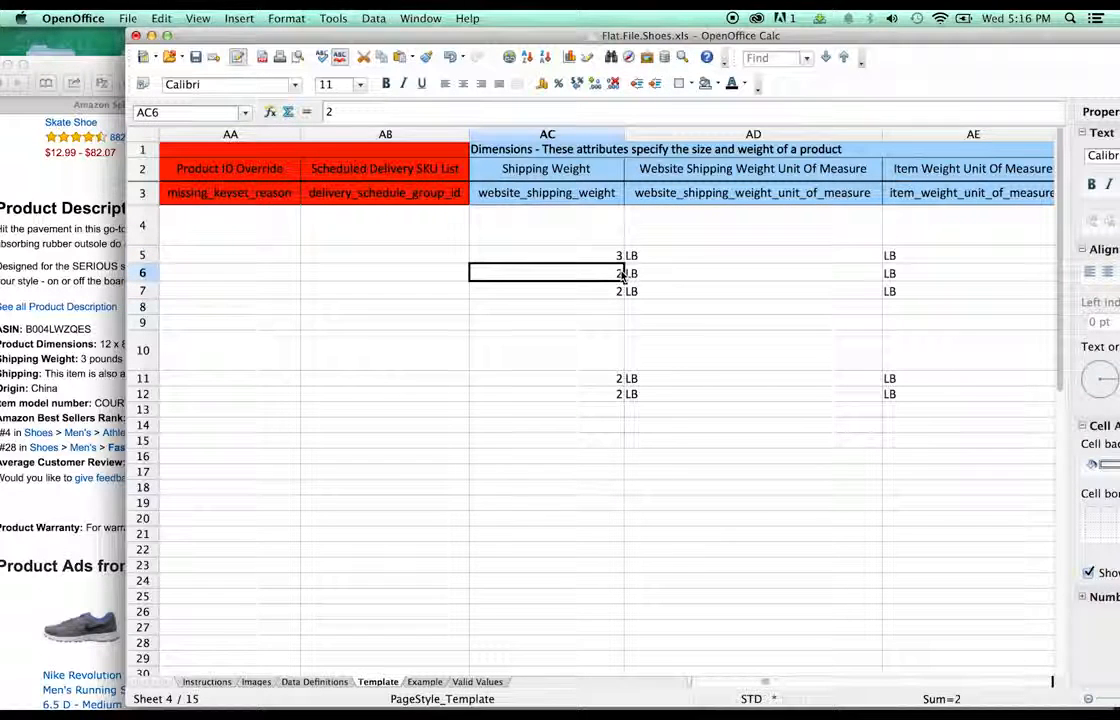
pyautogui.doubleClick(620, 271)
pyautogui.press('BackSpace')
pyautogui.write('3')
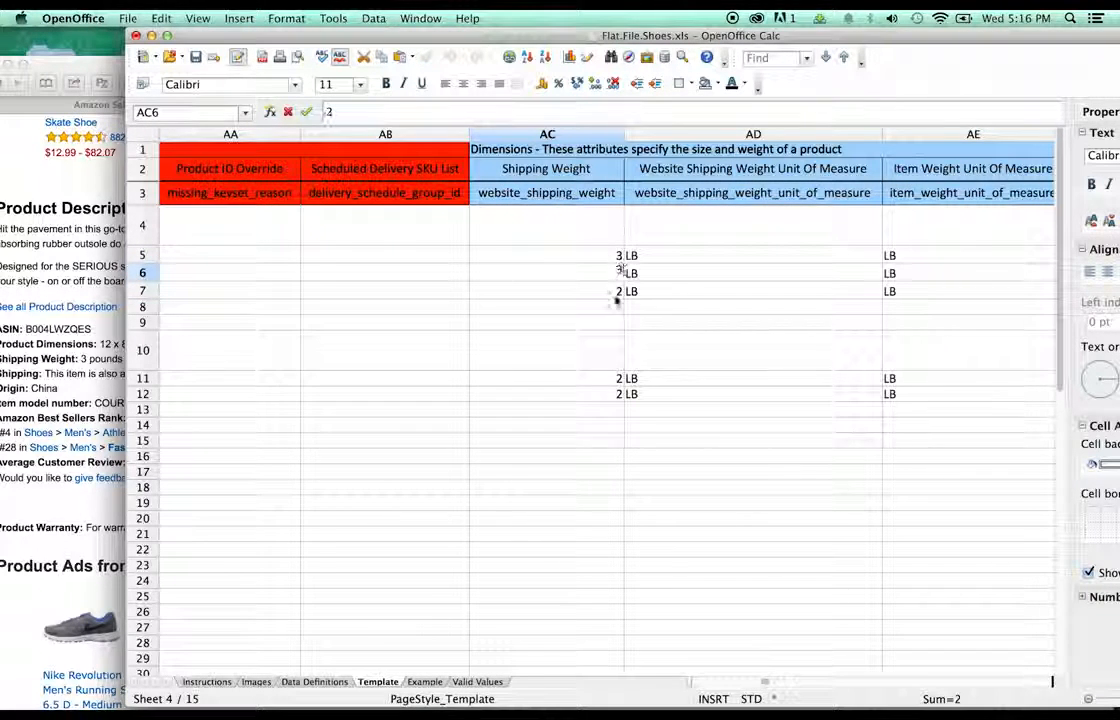
pyautogui.click(618, 290)
pyautogui.doubleClick(618, 290)
pyautogui.press('BackSpace')
pyautogui.write('3')
pyautogui.click(728, 258)
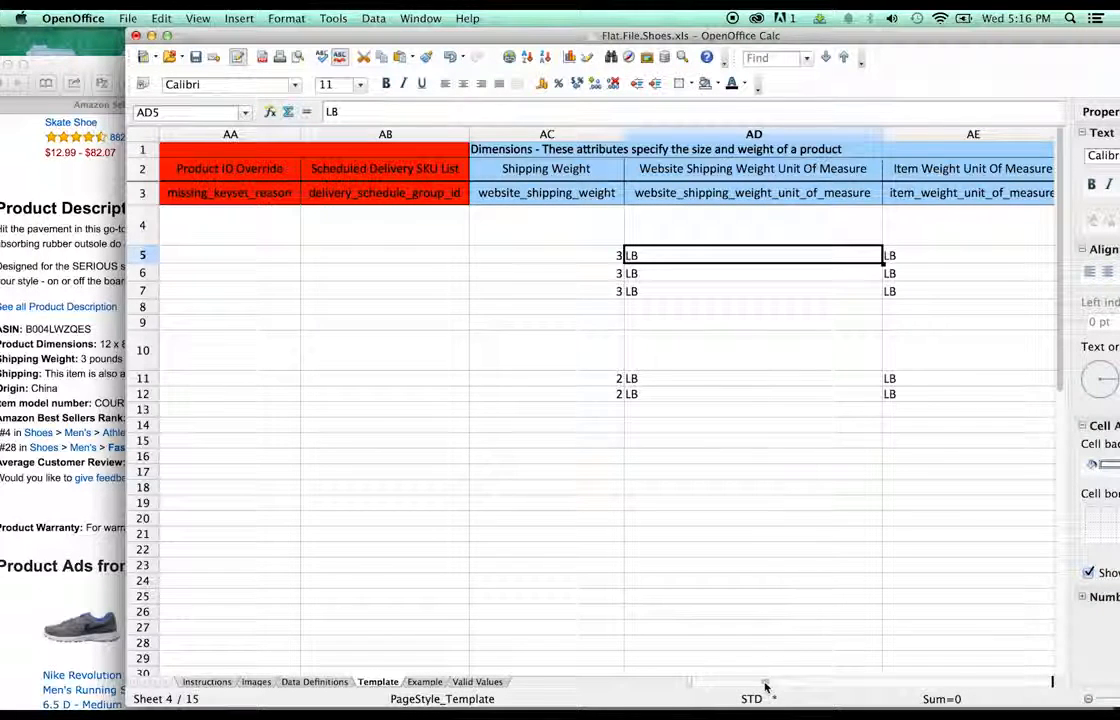
# - Save the spreadsheet
pyautogui.moveTo(765, 686); pyautogui.dragTo(771, 686)
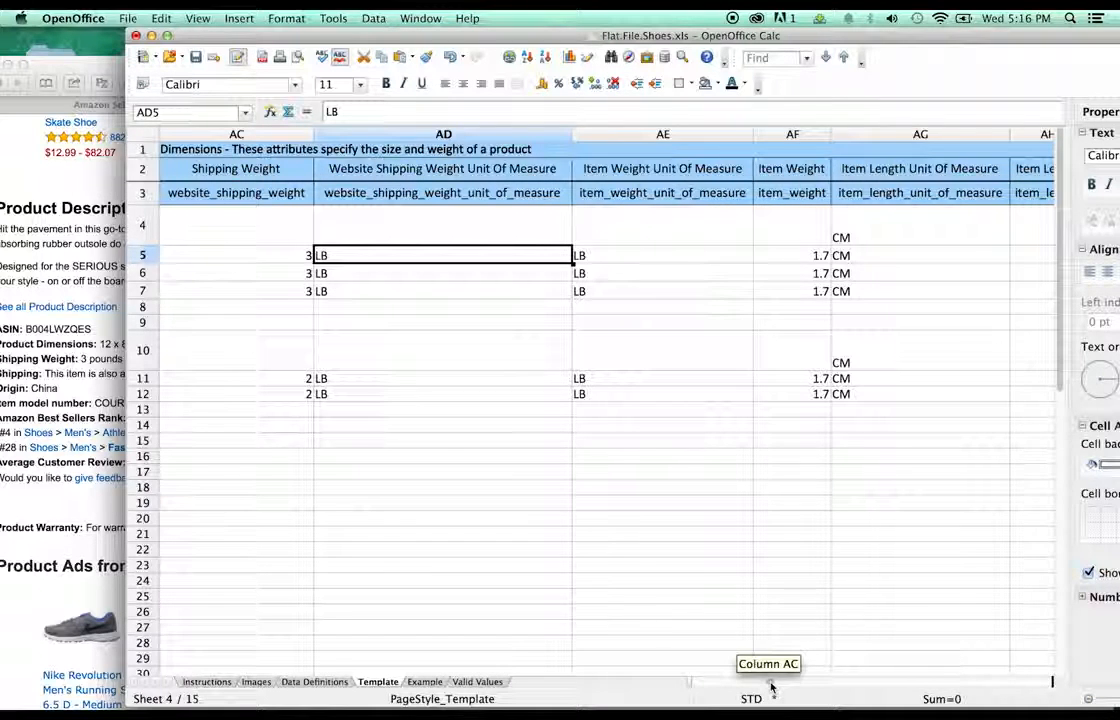
pyautogui.moveTo(771, 686); pyautogui.dragTo(775, 690)
pyautogui.press('super+s')
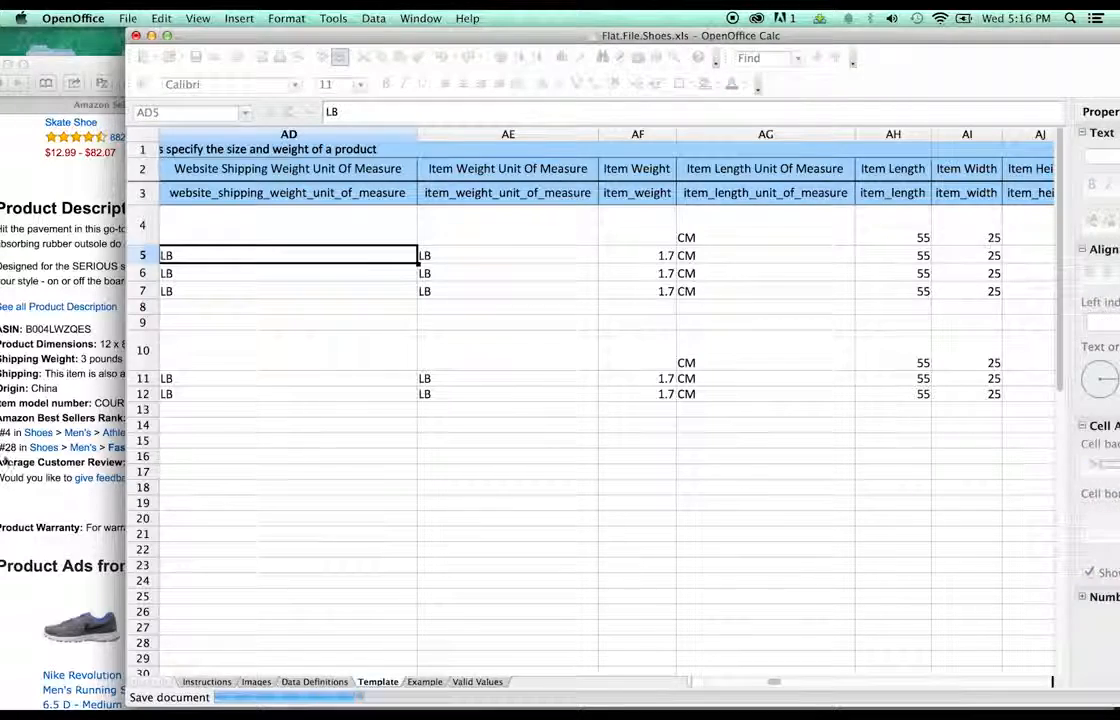
# - Check the Amazon product details, then edit the item weight in AF5
pyautogui.click(72, 370)
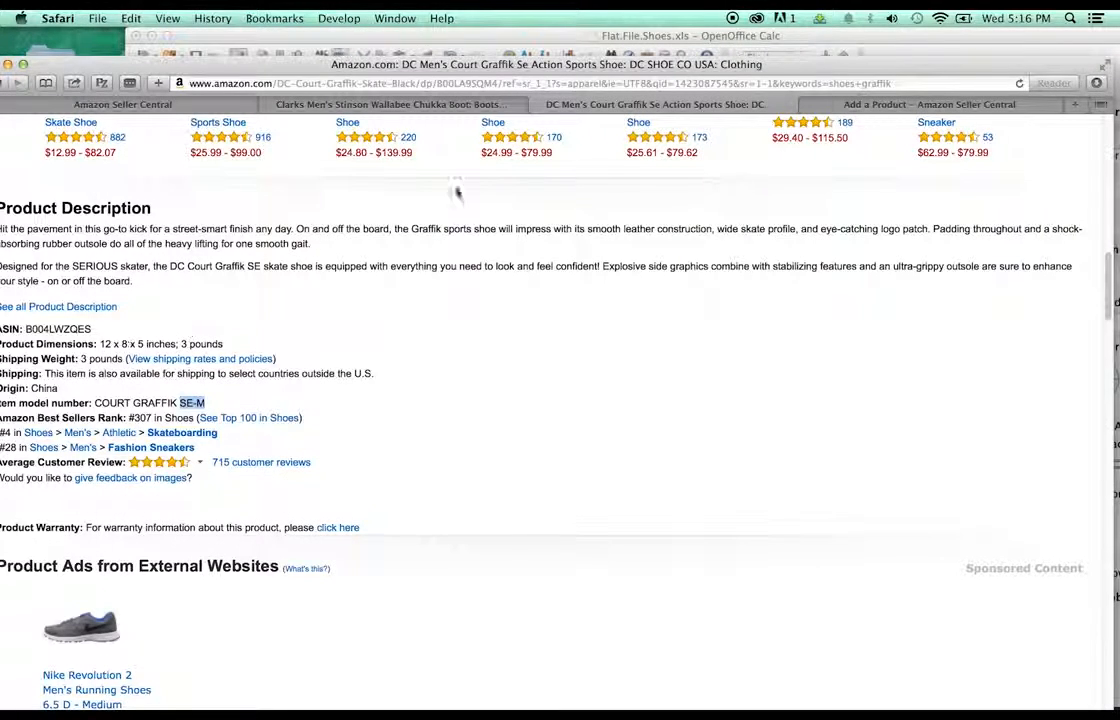
pyautogui.click(638, 36)
pyautogui.doubleClick(660, 256)
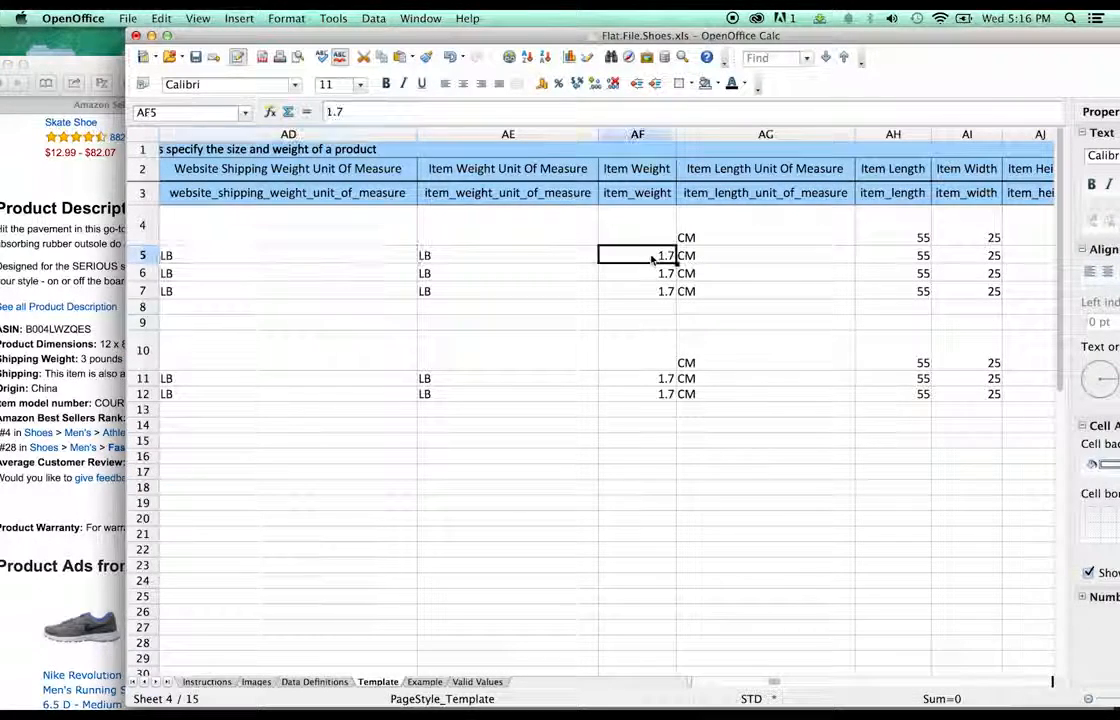
pyautogui.click(661, 274)
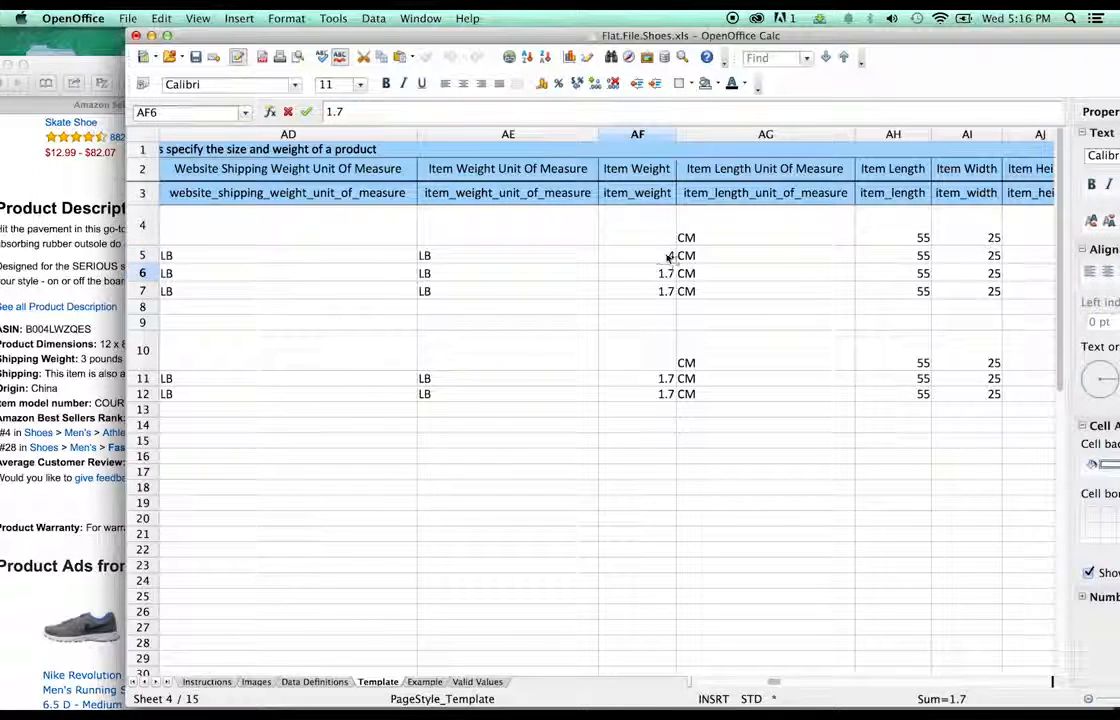
pyautogui.doubleClick(669, 255)
# - Replace AF6's item weight of 1.7 with 3 and begin editing AF7
pyautogui.click(646, 273)
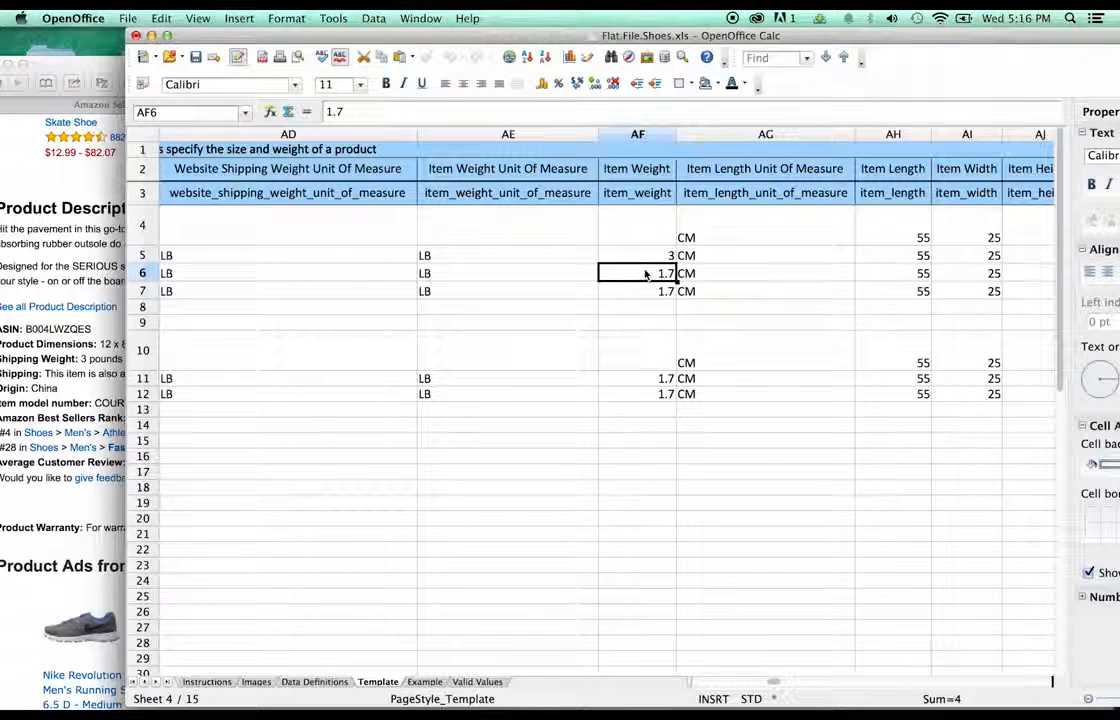
pyautogui.doubleClick(658, 271)
pyautogui.doubleClick(666, 272)
pyautogui.hotkey('ctrl', 'Up')
pyautogui.click(665, 290)
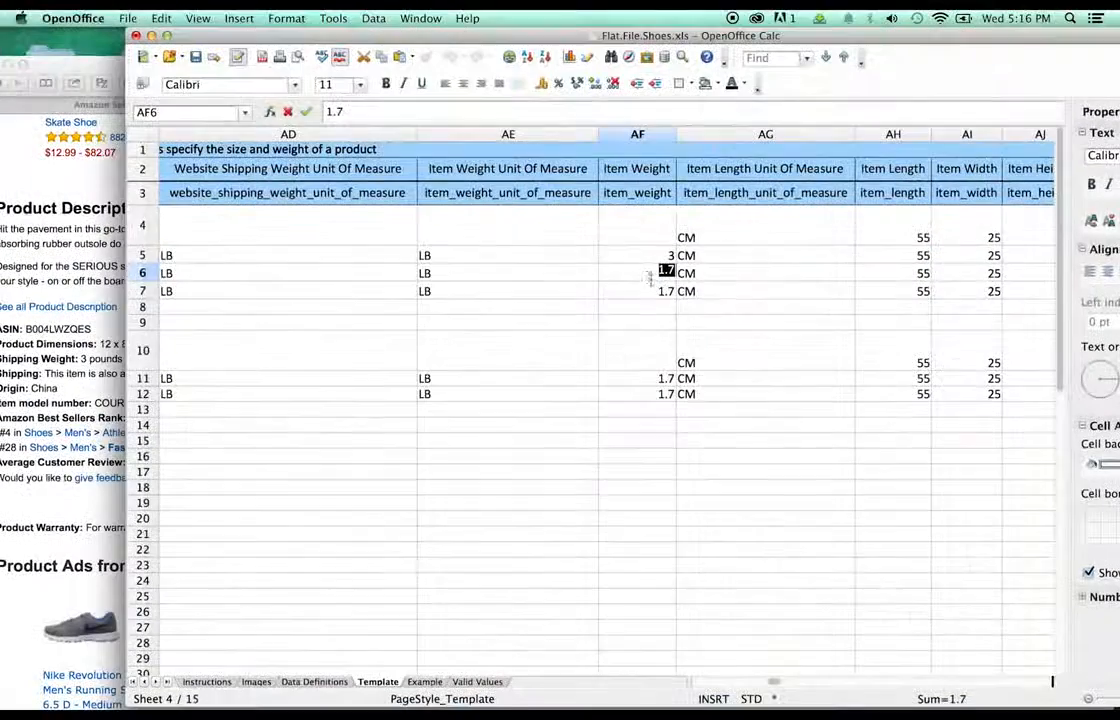
pyautogui.write('3')
pyautogui.click(661, 289)
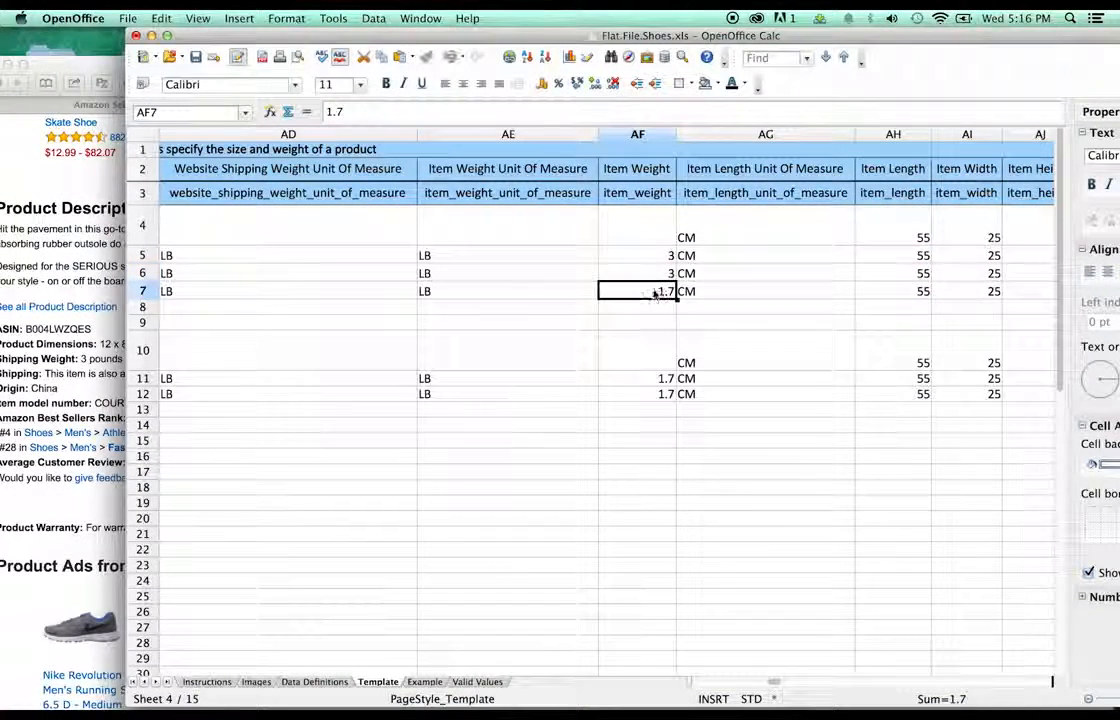
pyautogui.click(686, 291)
pyautogui.click(662, 291)
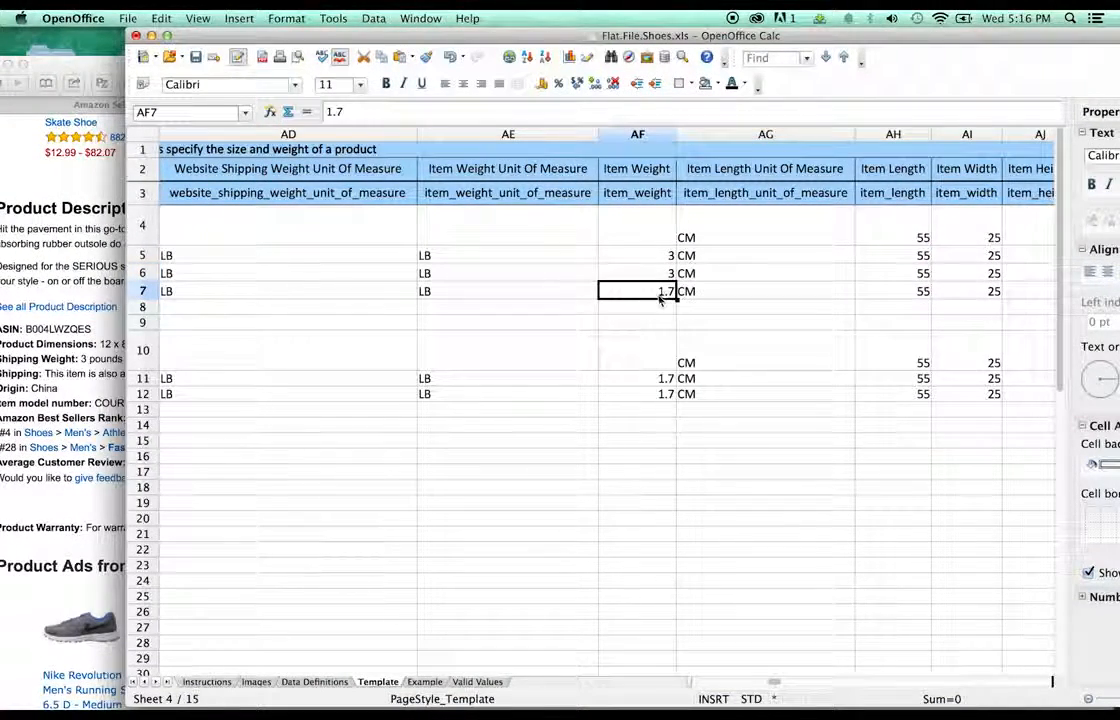
pyautogui.doubleClick(662, 290)
# - Finish AF7's item weight as 3 and check the Amazon product dimensions
pyautogui.write('3')
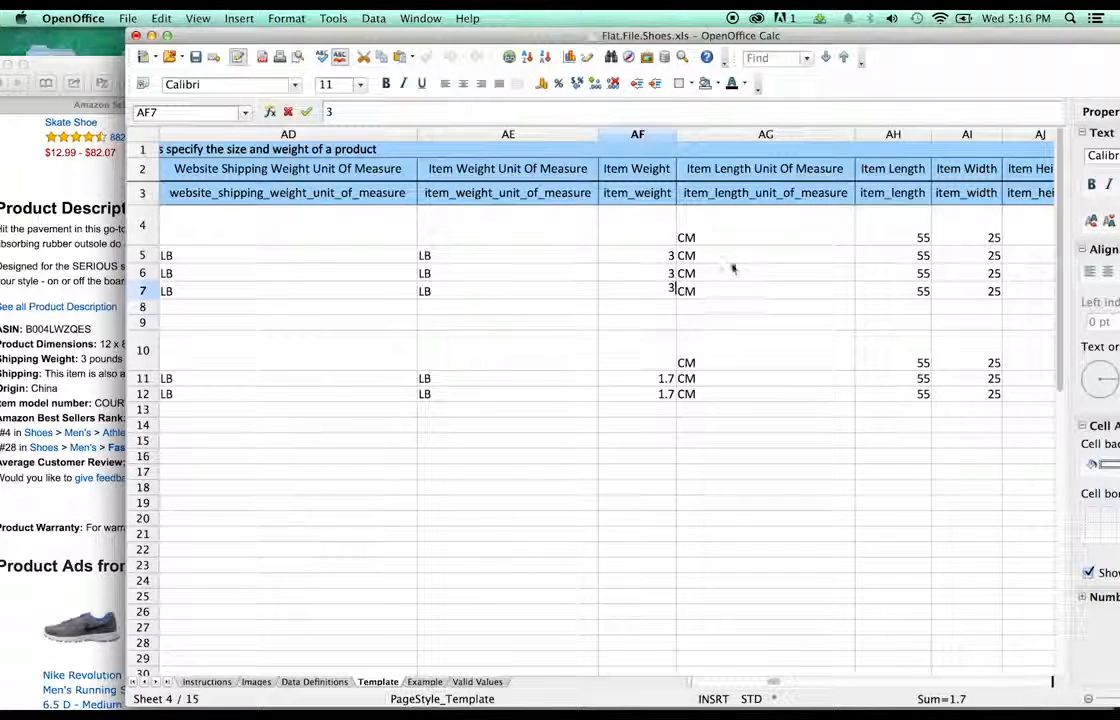
pyautogui.click(750, 256)
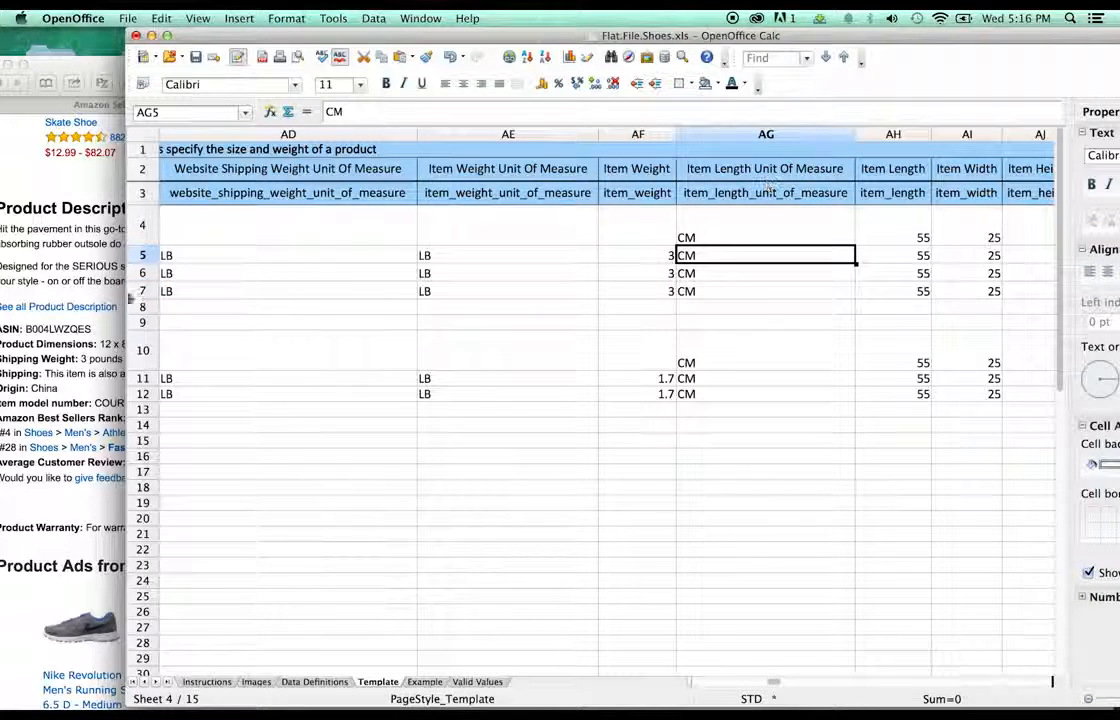
pyautogui.click(115, 262)
pyautogui.click(619, 38)
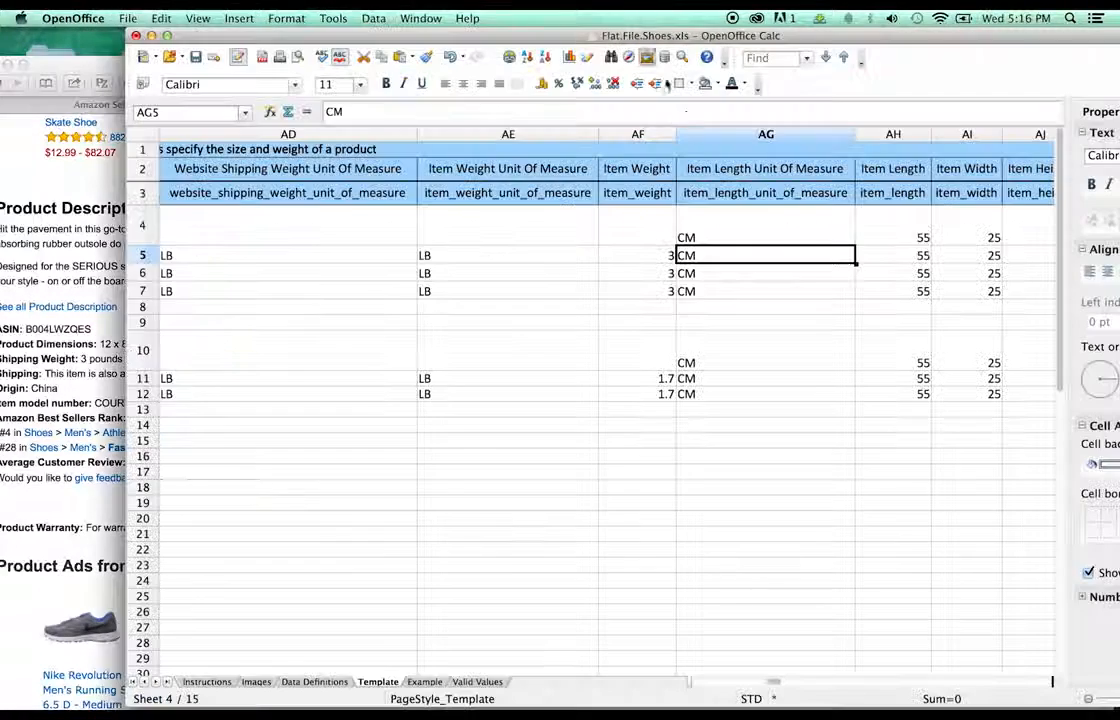
# - Change the length unit in AG4 from CM to IN and copy it into AG5–AG7
pyautogui.click(694, 228)
pyautogui.doubleClick(695, 232)
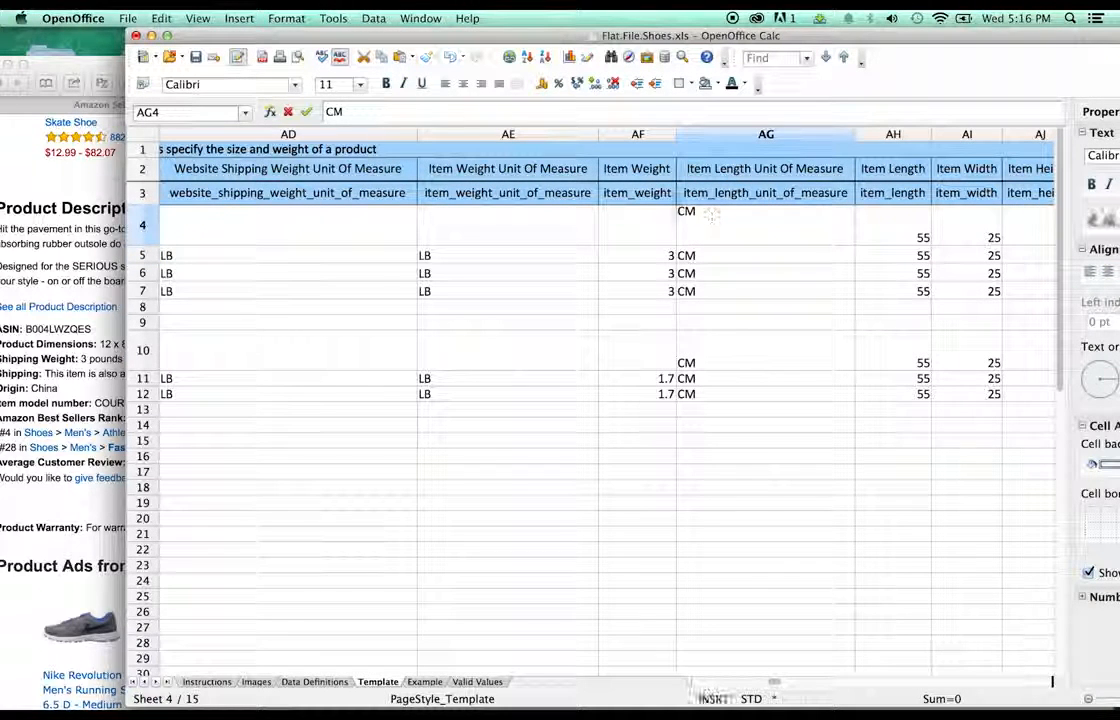
pyautogui.hotkey('shift', 'Home')
pyautogui.write('IN')
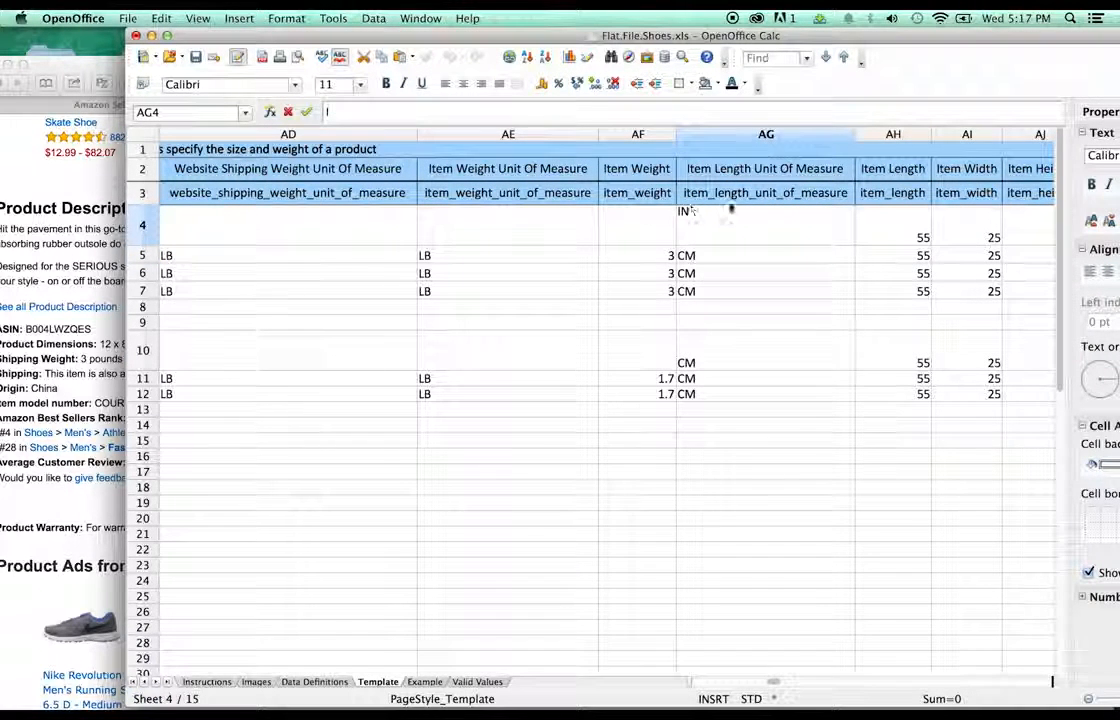
pyautogui.press('Return')
pyautogui.click(722, 240)
pyautogui.press('super+c')
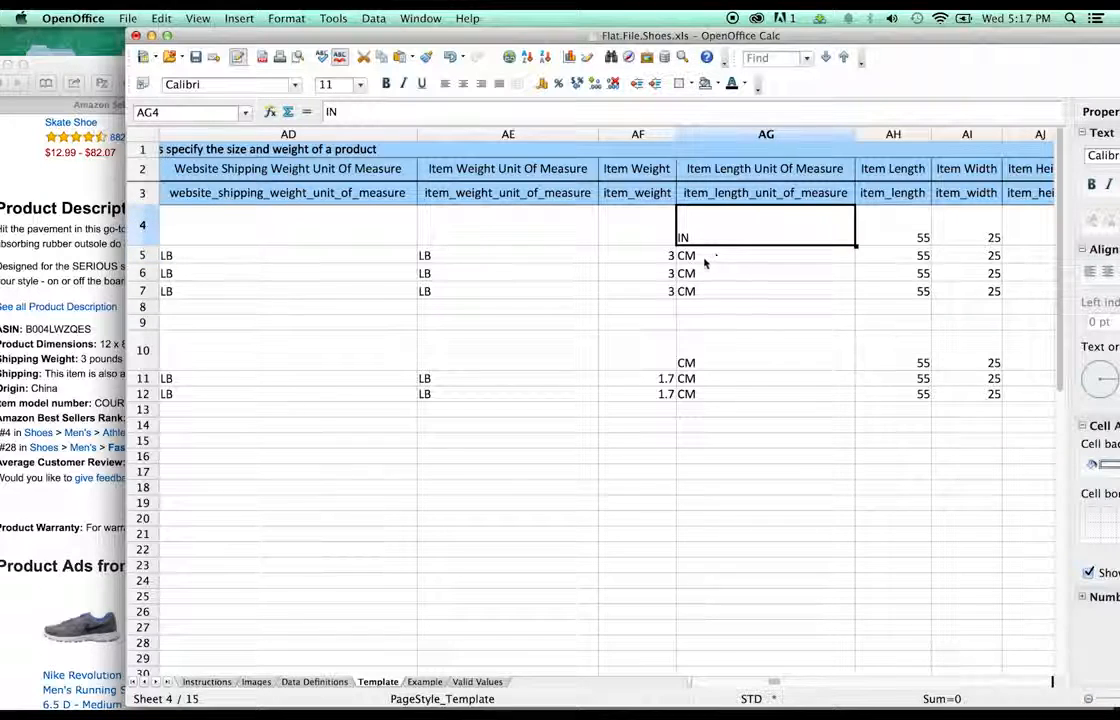
pyautogui.click(704, 259)
pyautogui.press('super+v')
pyautogui.click(689, 274)
pyautogui.press('super+v')
pyautogui.click(689, 292)
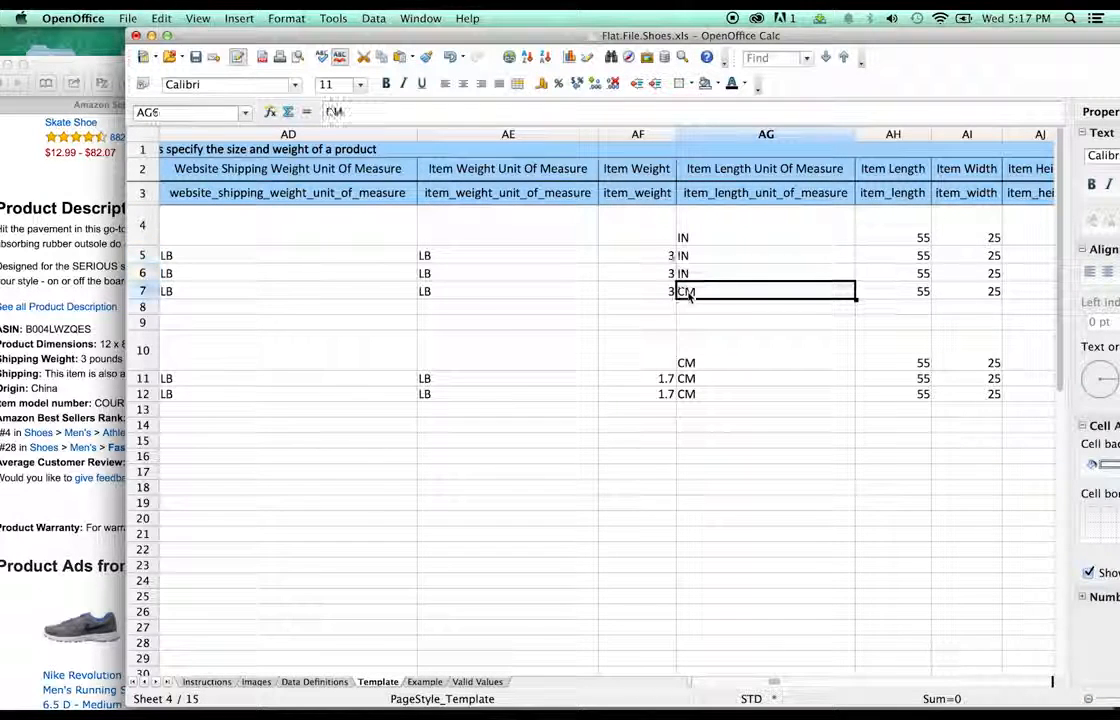
pyautogui.press('super+v')
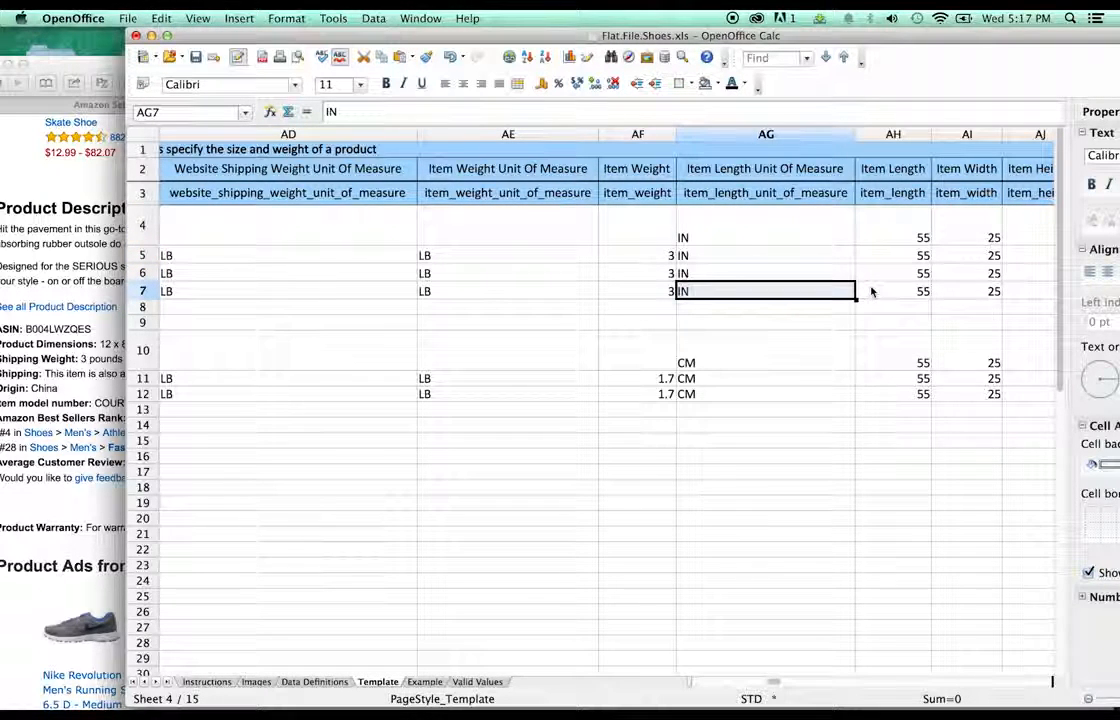
# - Set the item length in AH4 from 55 to 12 and paste it into AH5–AH7
pyautogui.click(920, 240)
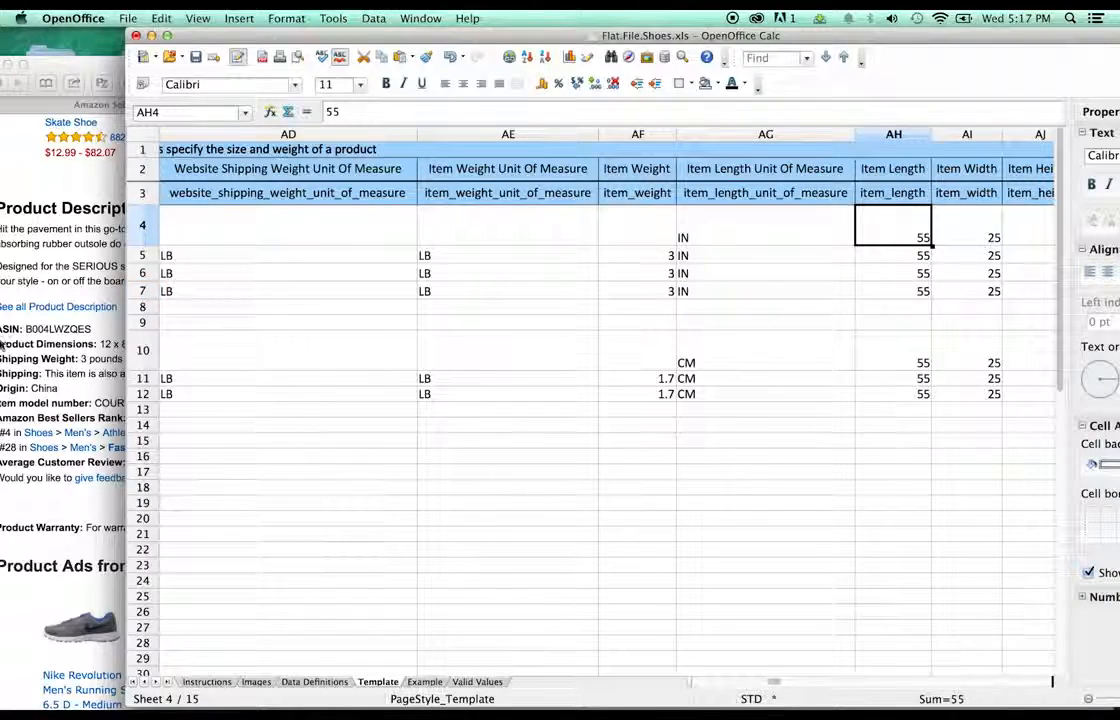
pyautogui.click(95, 75)
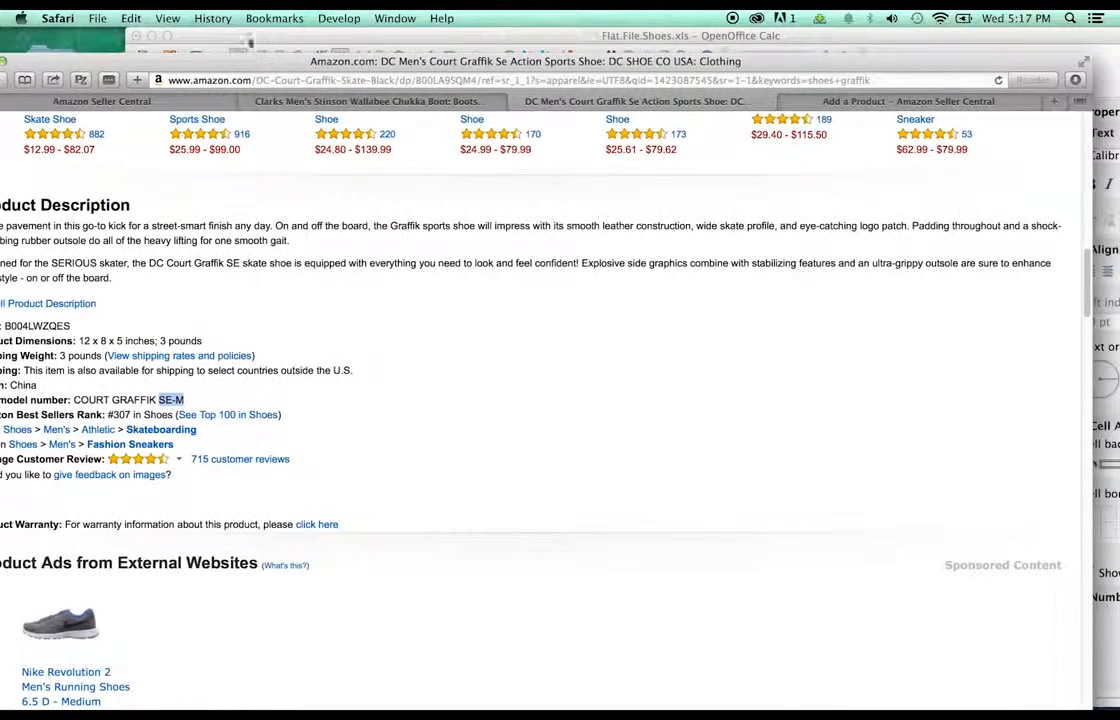
pyautogui.click(645, 36)
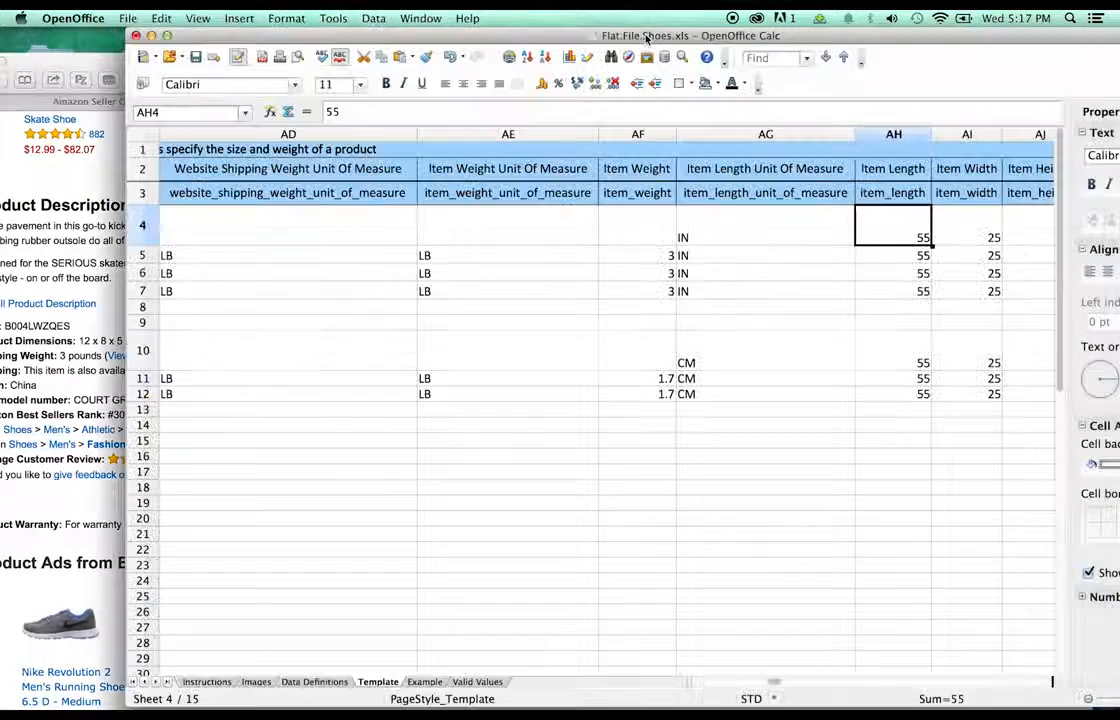
pyautogui.doubleClick(915, 232)
pyautogui.doubleClick(922, 212)
pyautogui.write('12')
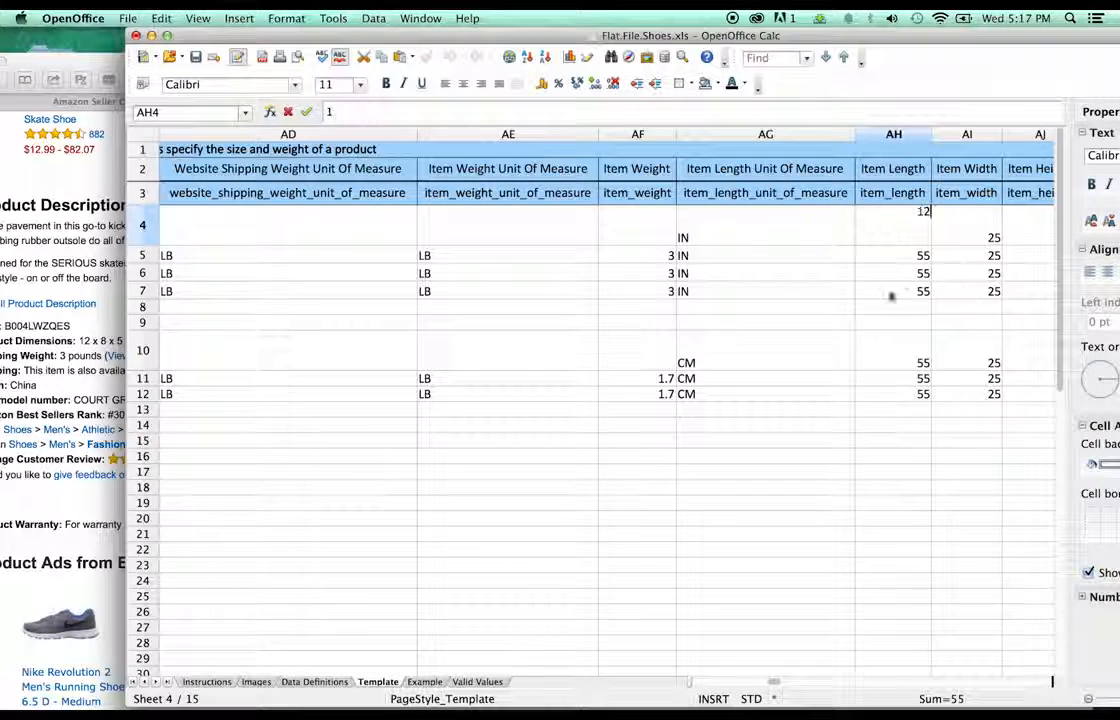
pyautogui.click(895, 270)
pyautogui.click(910, 232)
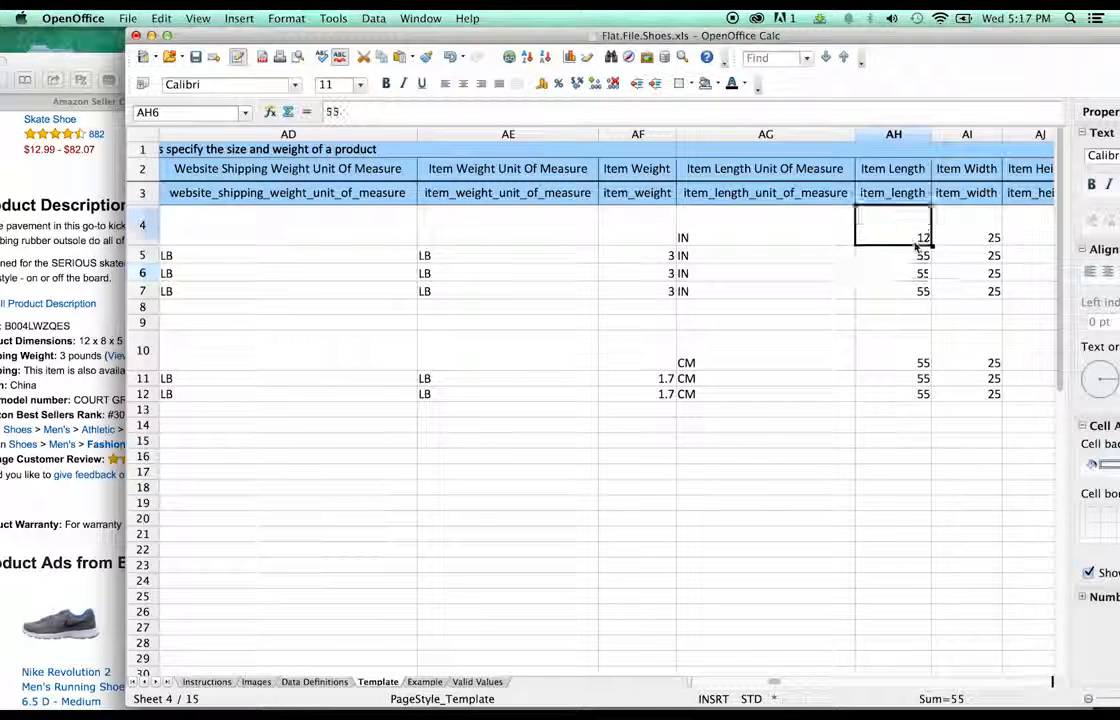
pyautogui.press('cmd+c')
pyautogui.click(907, 292)
pyautogui.press('cmd+v')
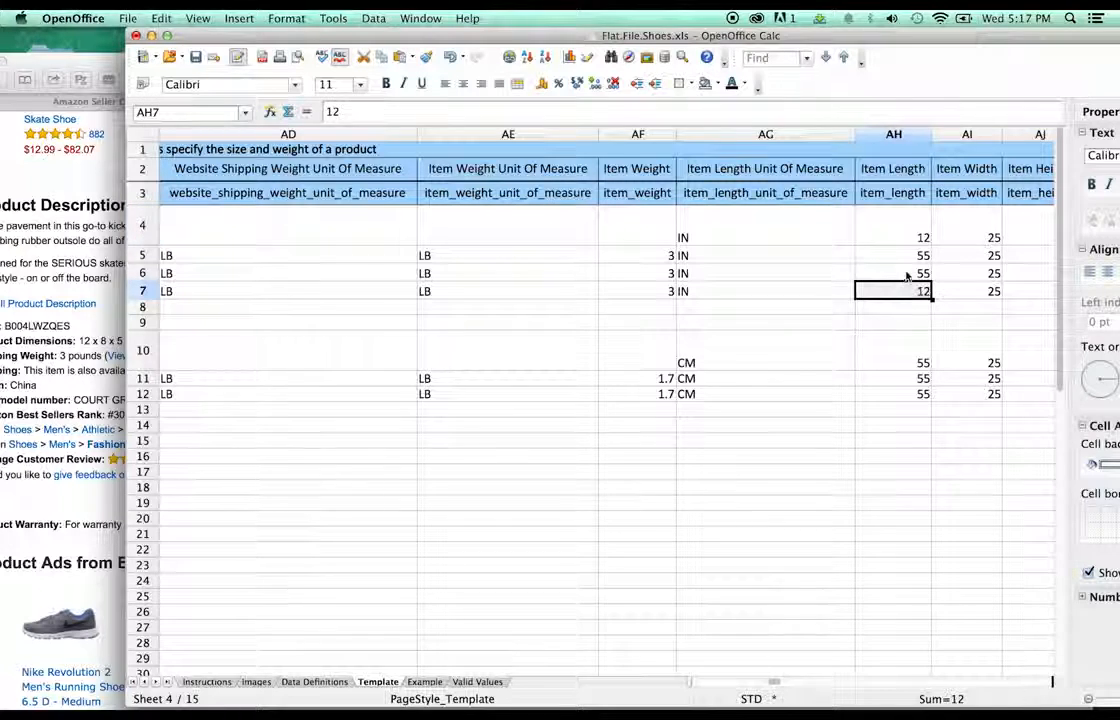
pyautogui.click(910, 273)
pyautogui.press('cmd+v')
pyautogui.click(910, 255)
pyautogui.press('cmd+v')
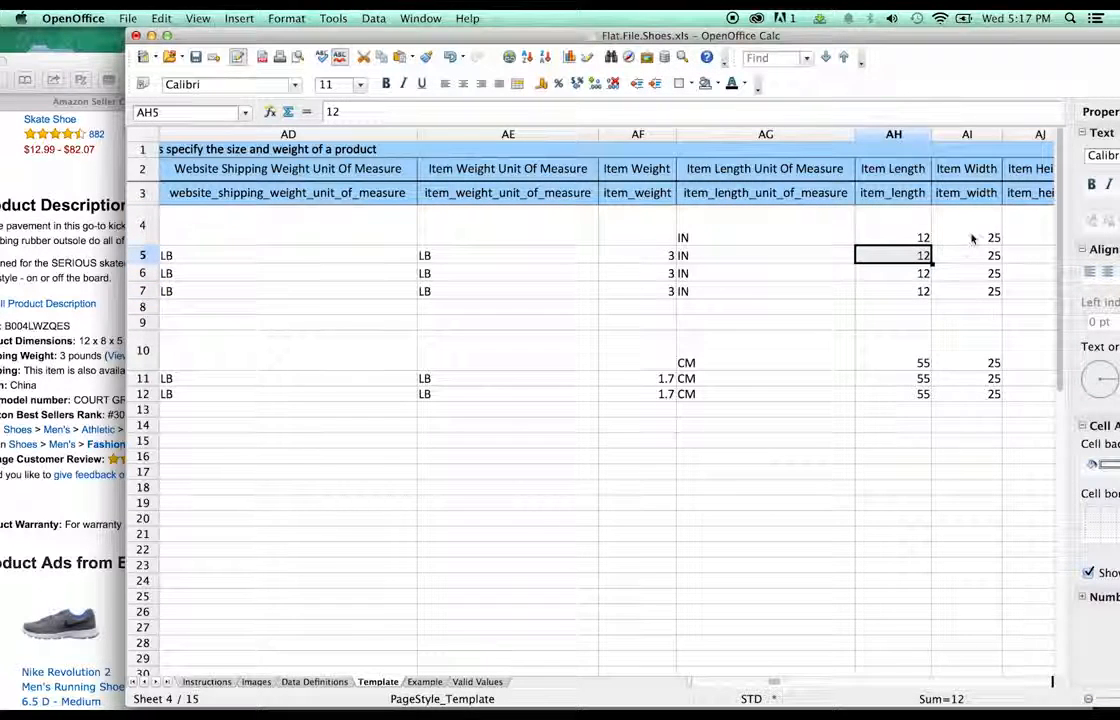
# - Set AI4's item width from 25 to 8 and fill it down through row 7
pyautogui.click(975, 240)
pyautogui.doubleClick(975, 240)
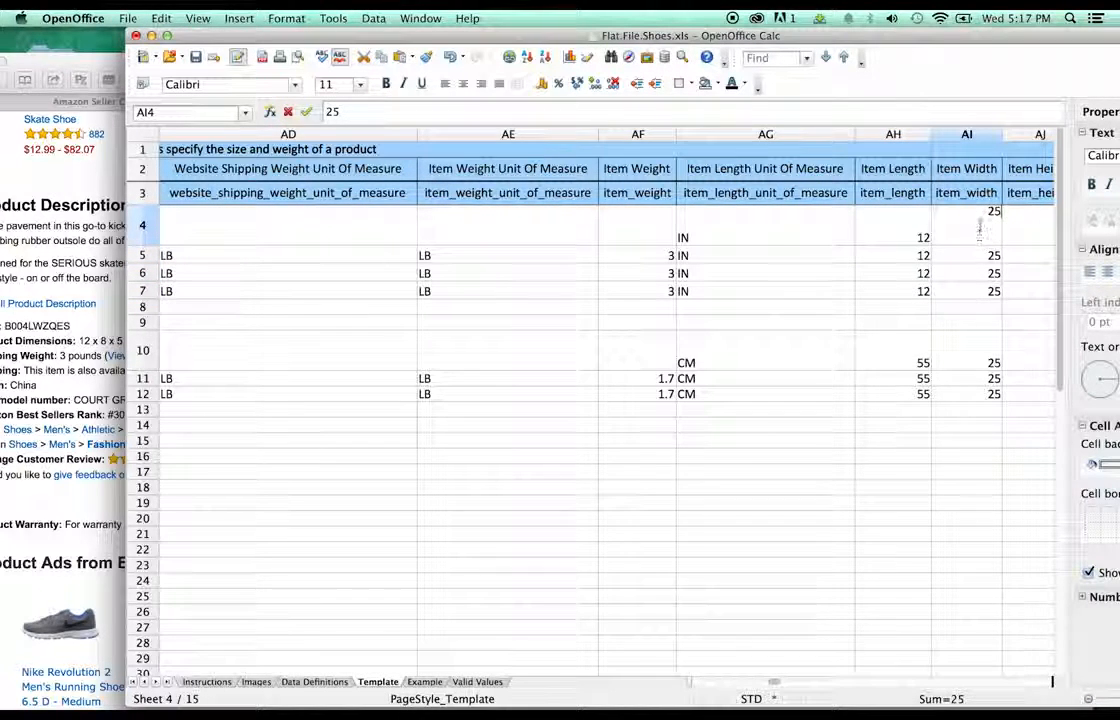
pyautogui.doubleClick(994, 211)
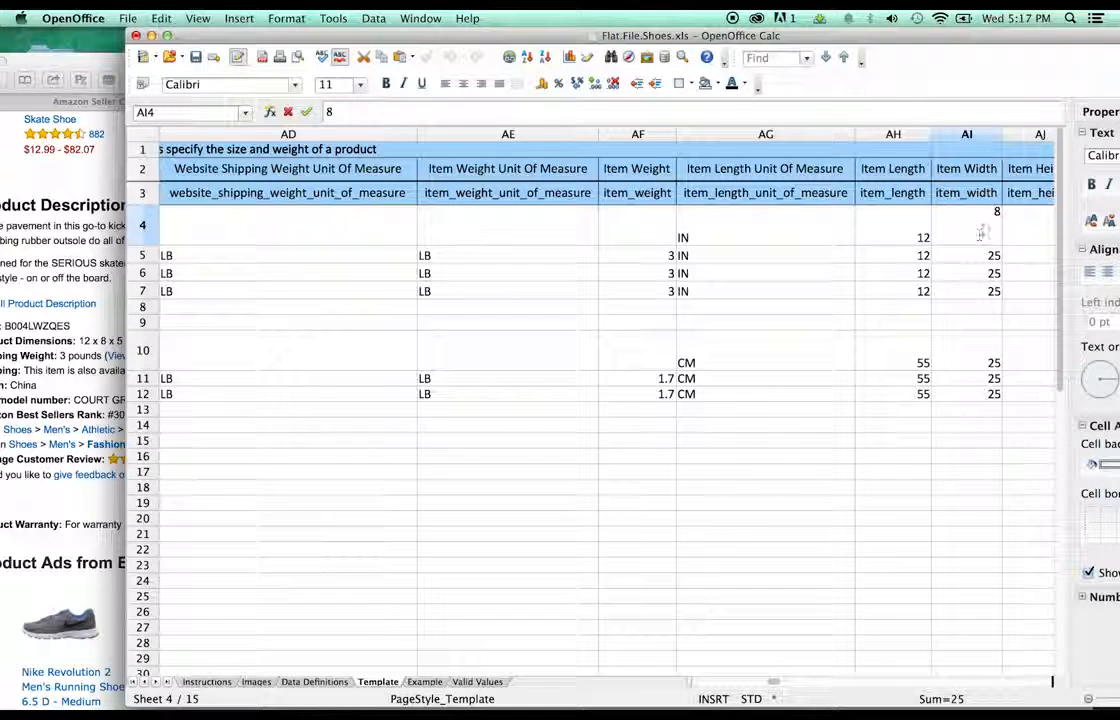
pyautogui.press('Return')
pyautogui.click(995, 241)
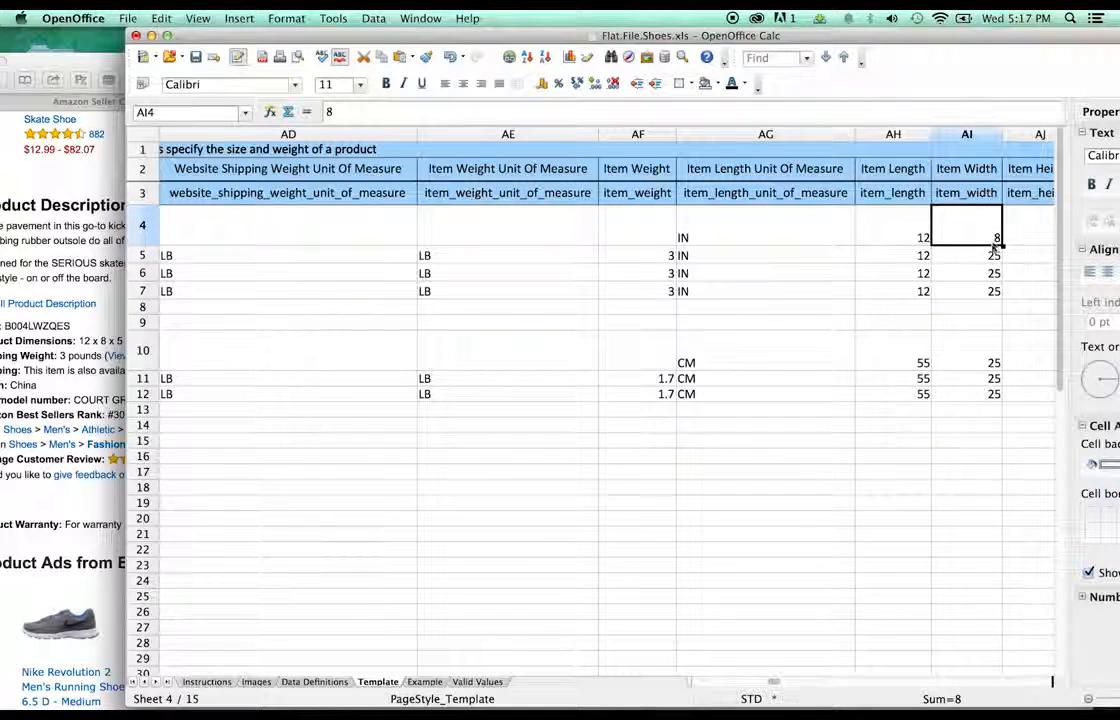
pyautogui.moveTo(995, 255); pyautogui.dragTo(995, 272)
pyautogui.click(995, 238)
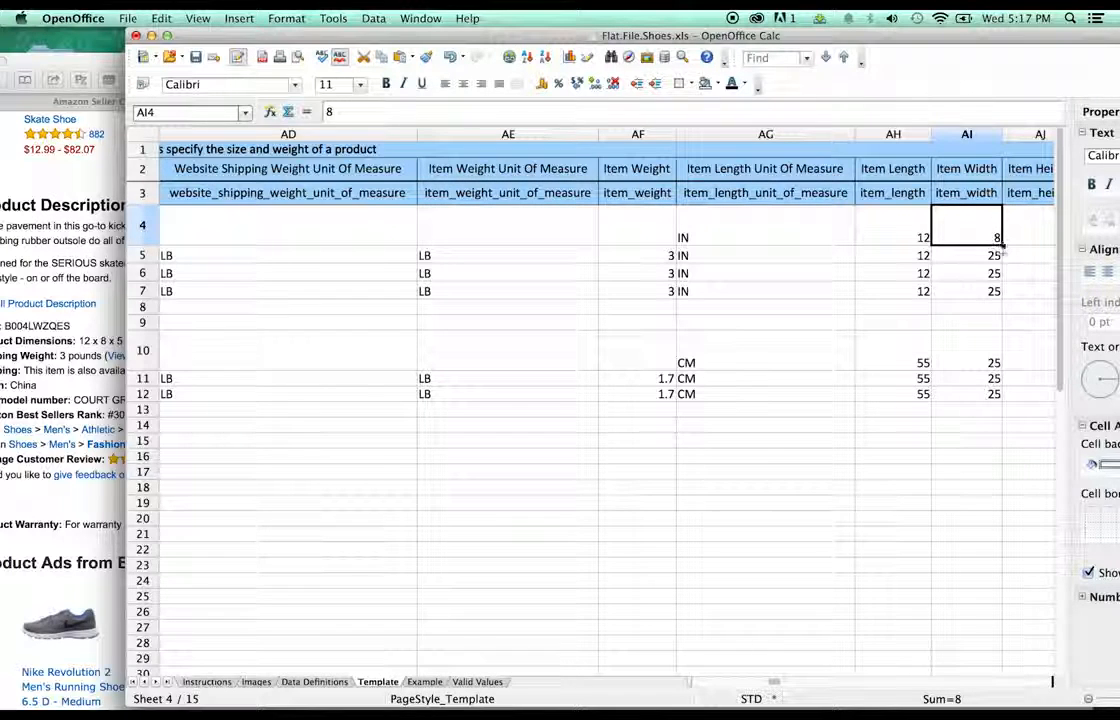
pyautogui.moveTo(1000, 245); pyautogui.dragTo(1003, 300)
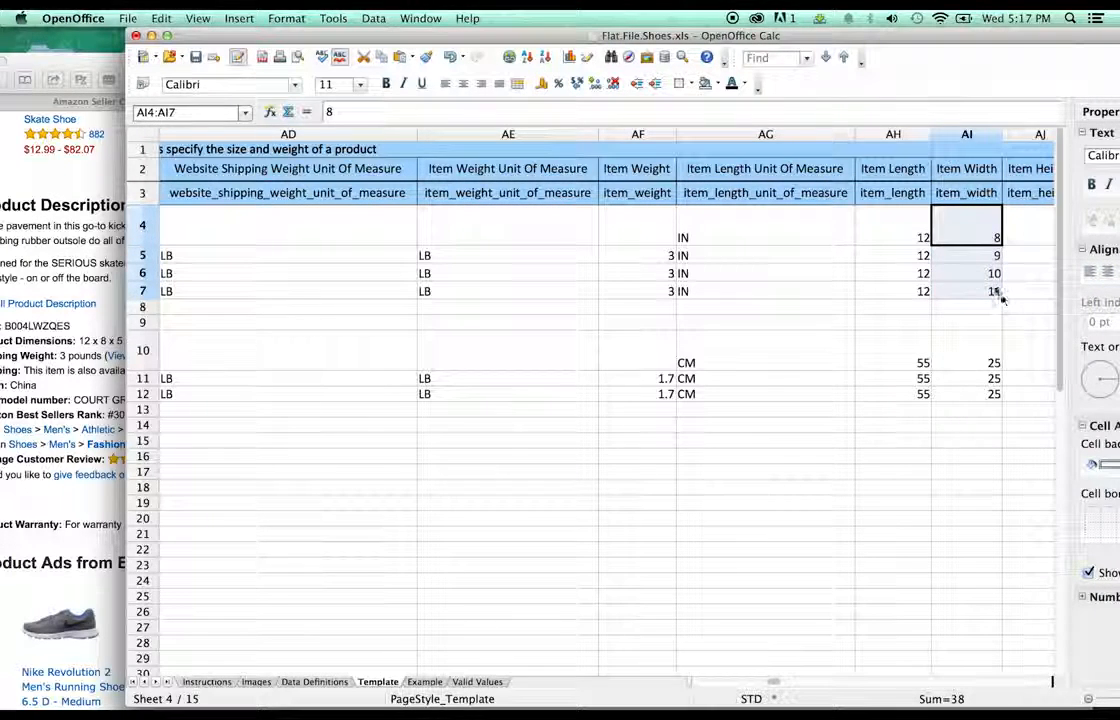
# - Enter 8 as the item width in AI5, AI6 and AI7
pyautogui.click(993, 273)
pyautogui.click(993, 256)
pyautogui.doubleClick(993, 256)
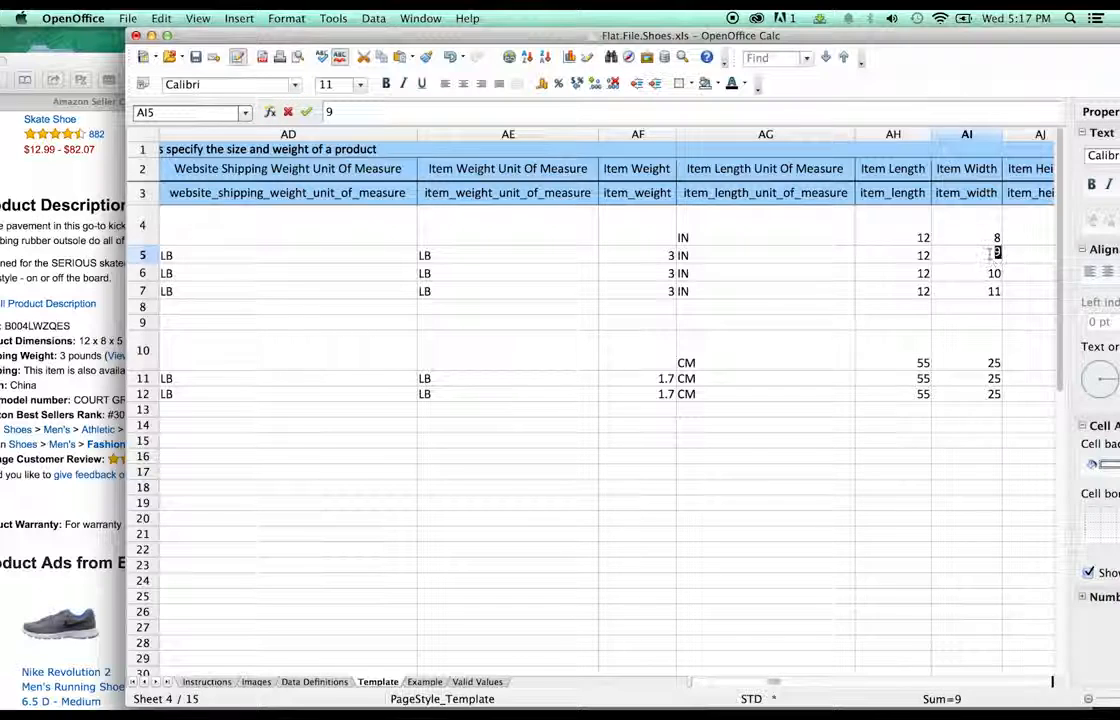
pyautogui.write('8')
pyautogui.click(991, 273)
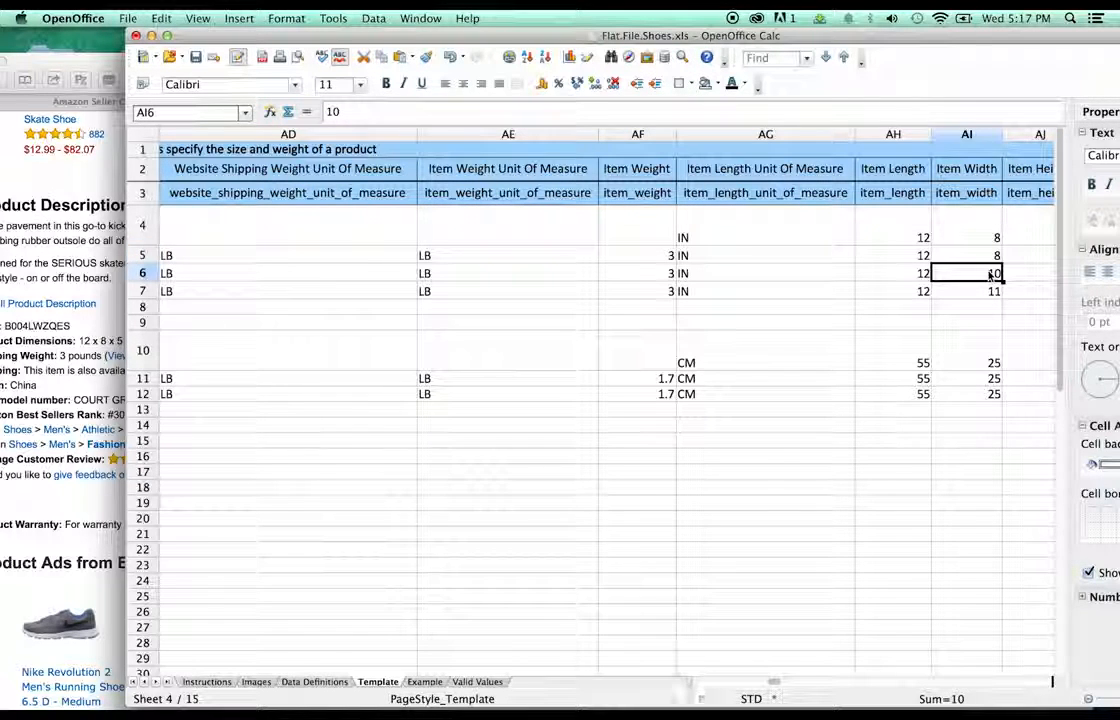
pyautogui.doubleClick(993, 273)
pyautogui.write('8')
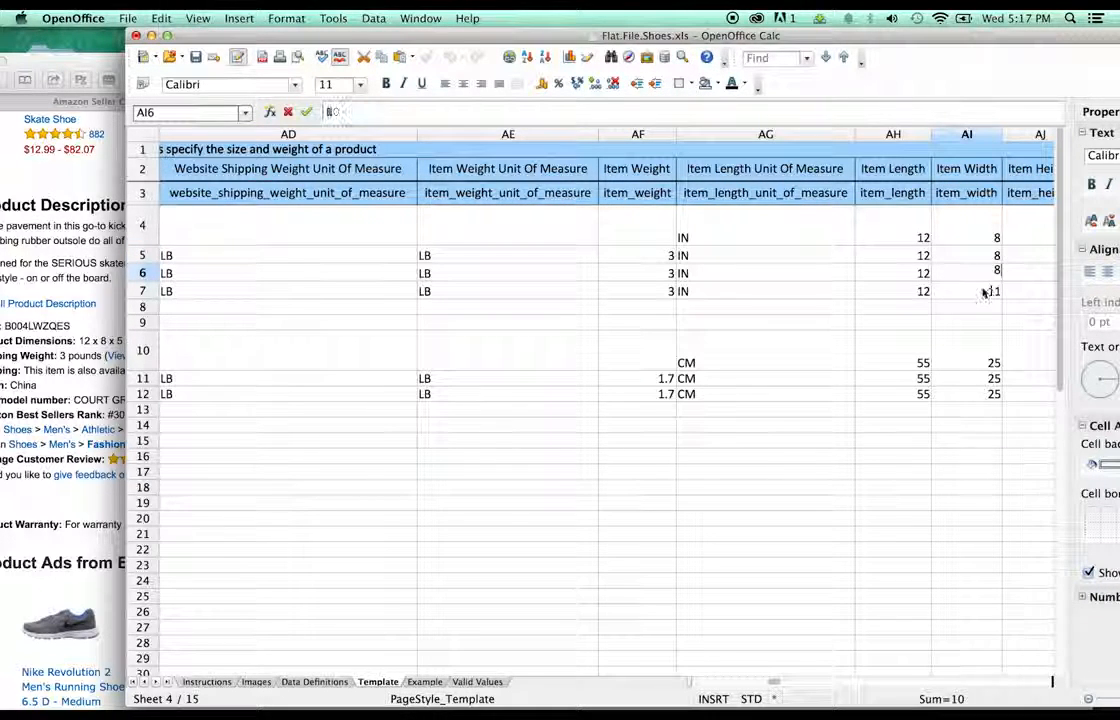
pyautogui.click(990, 291)
pyautogui.doubleClick(992, 291)
pyautogui.write('8')
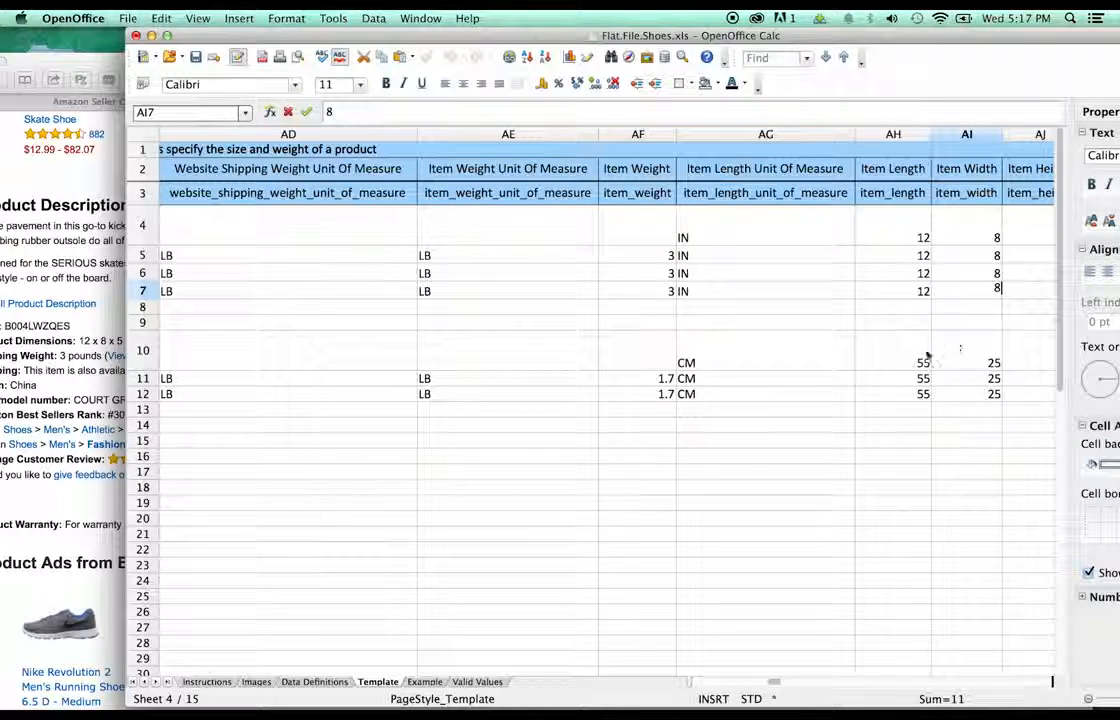
pyautogui.click(915, 379)
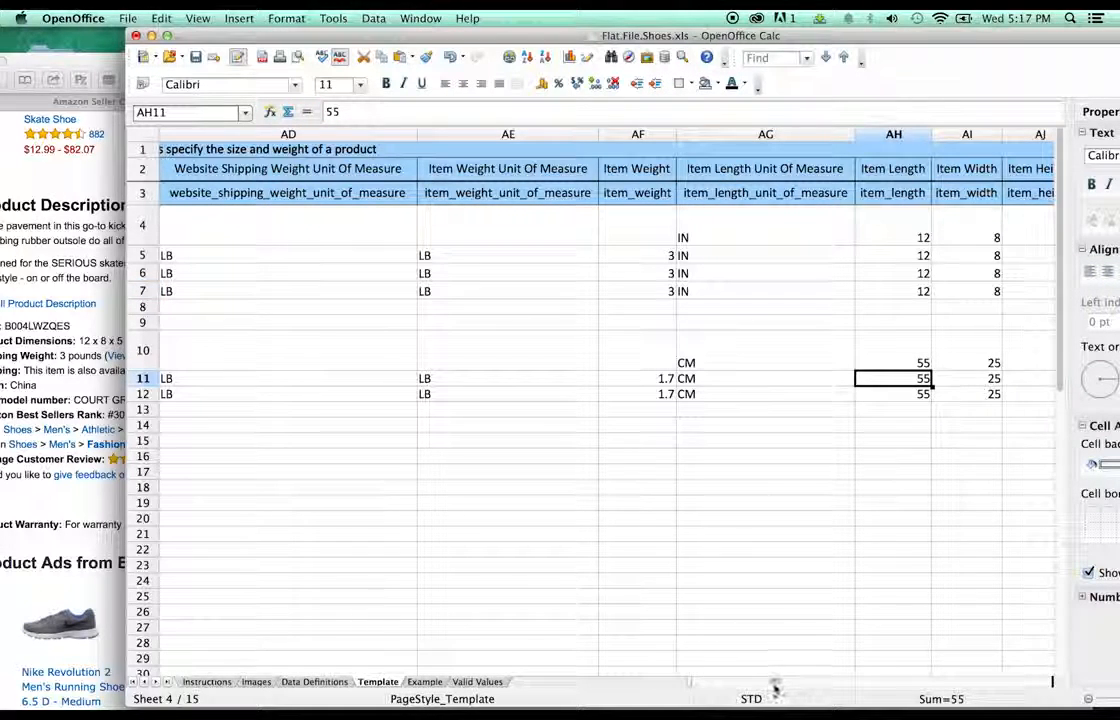
# - Enter 5 as the item height in AJ4 and paste it into AJ5 and AJ6
pyautogui.moveTo(775, 688); pyautogui.dragTo(783, 688)
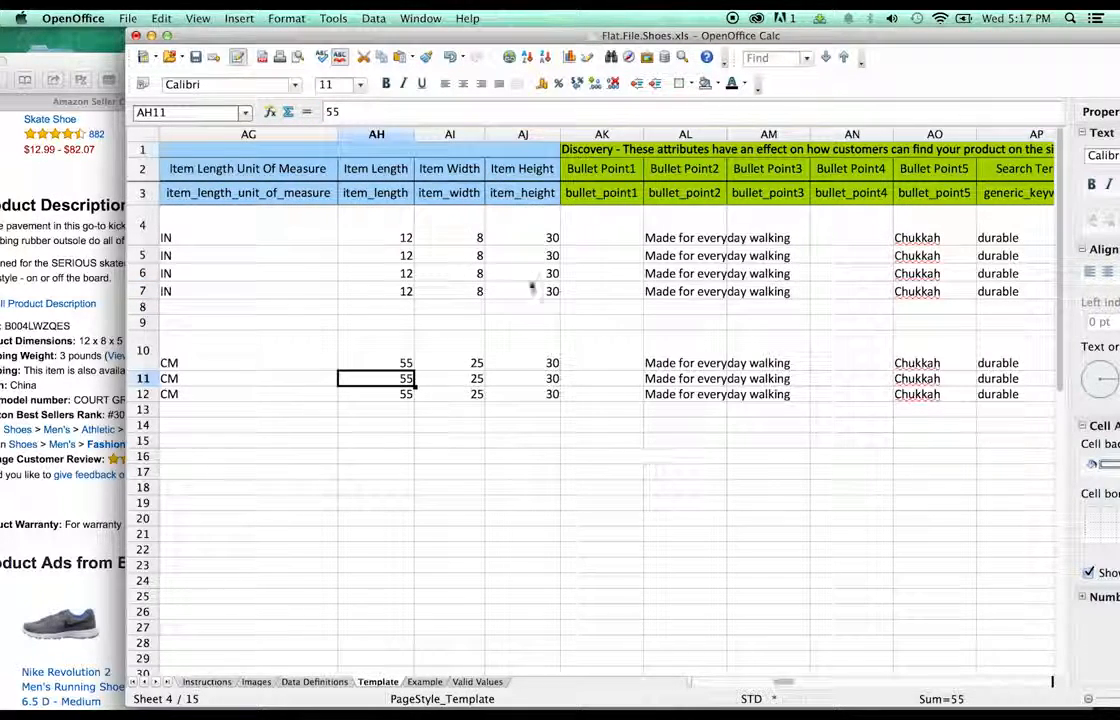
pyautogui.click(542, 218)
pyautogui.write('30')
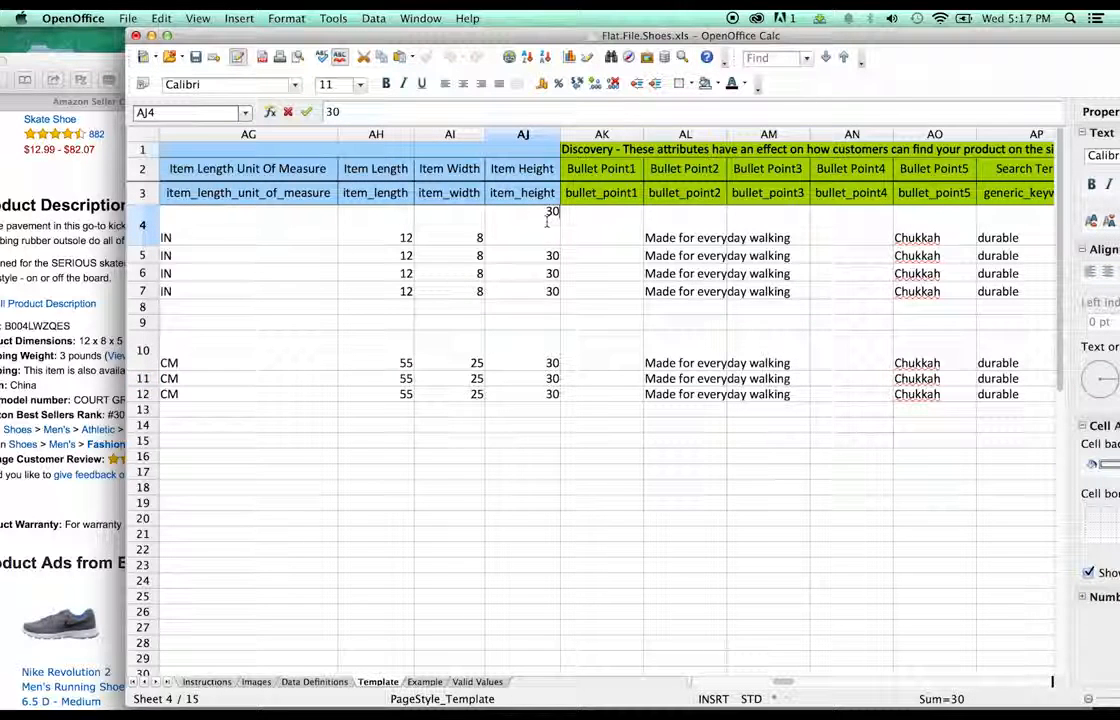
pyautogui.write('6')
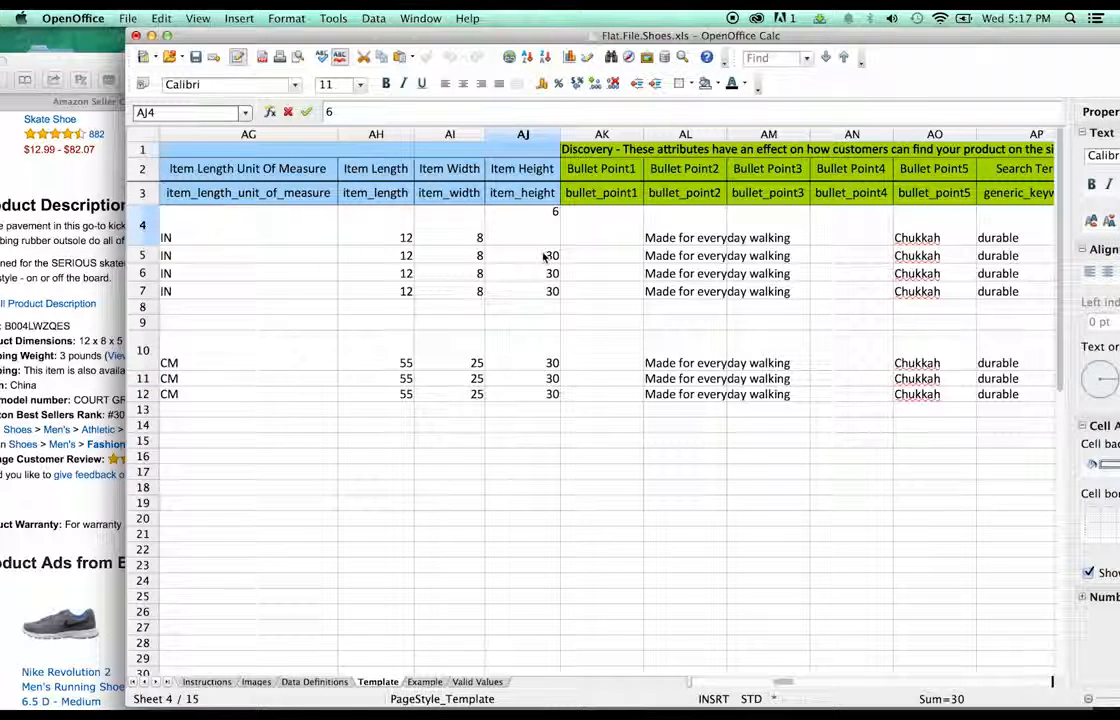
pyautogui.click(538, 257)
pyautogui.click(552, 240)
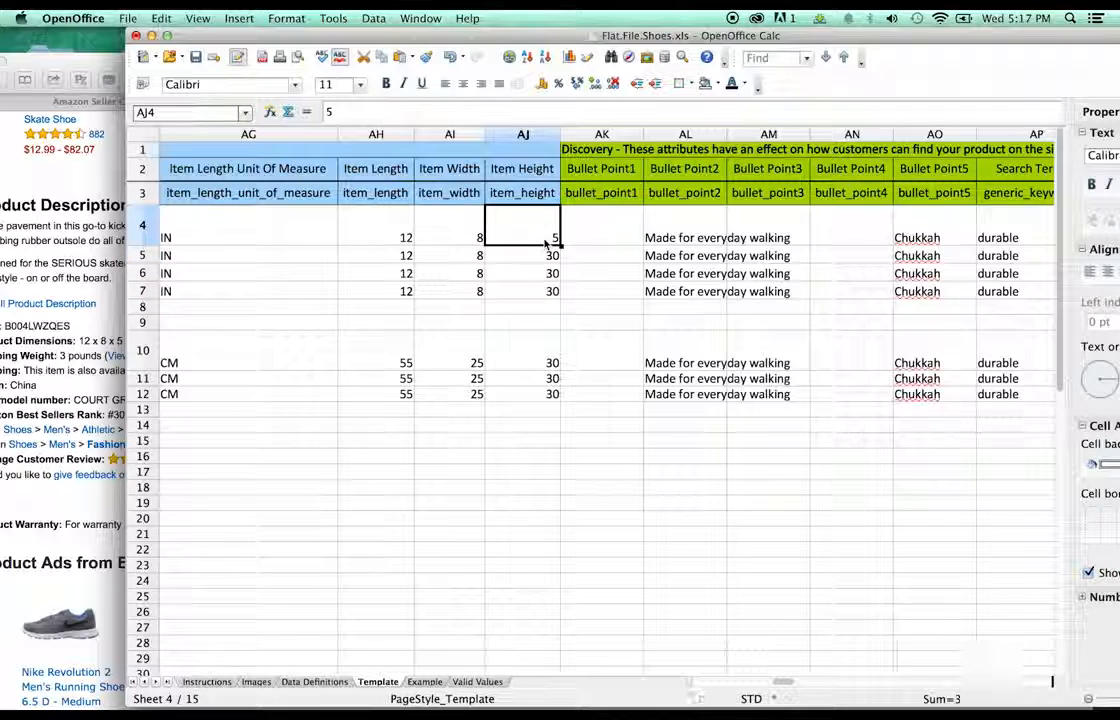
pyautogui.click(551, 258)
pyautogui.write('5')
pyautogui.click(550, 274)
pyautogui.write('5')
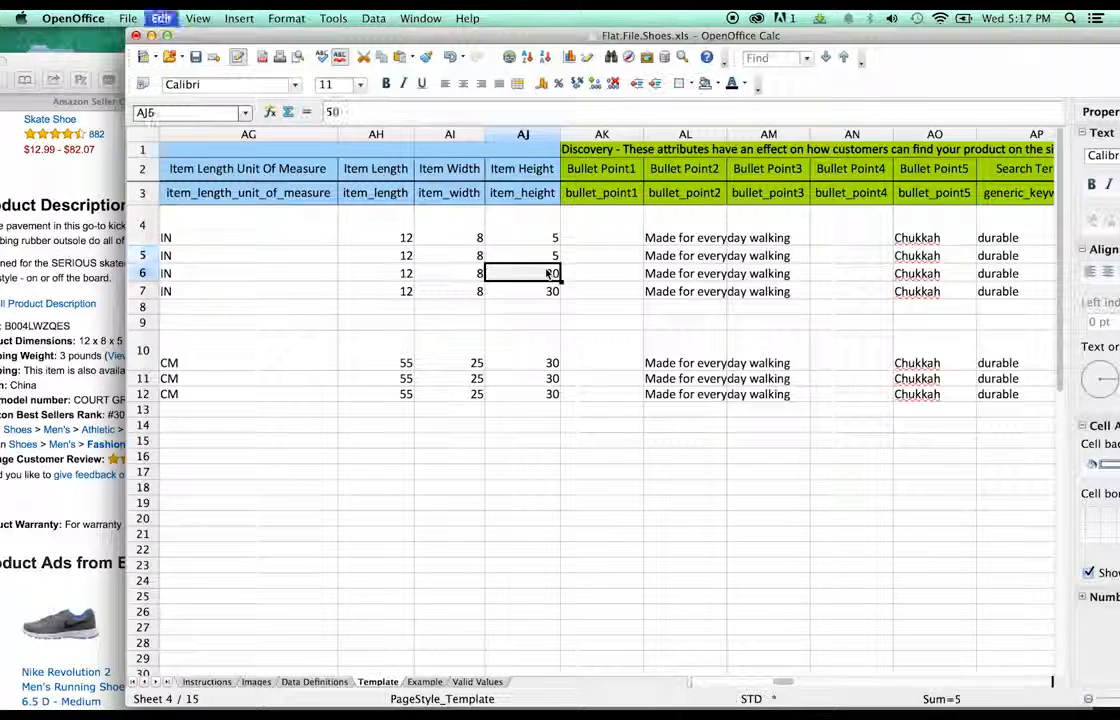
pyautogui.click(538, 292)
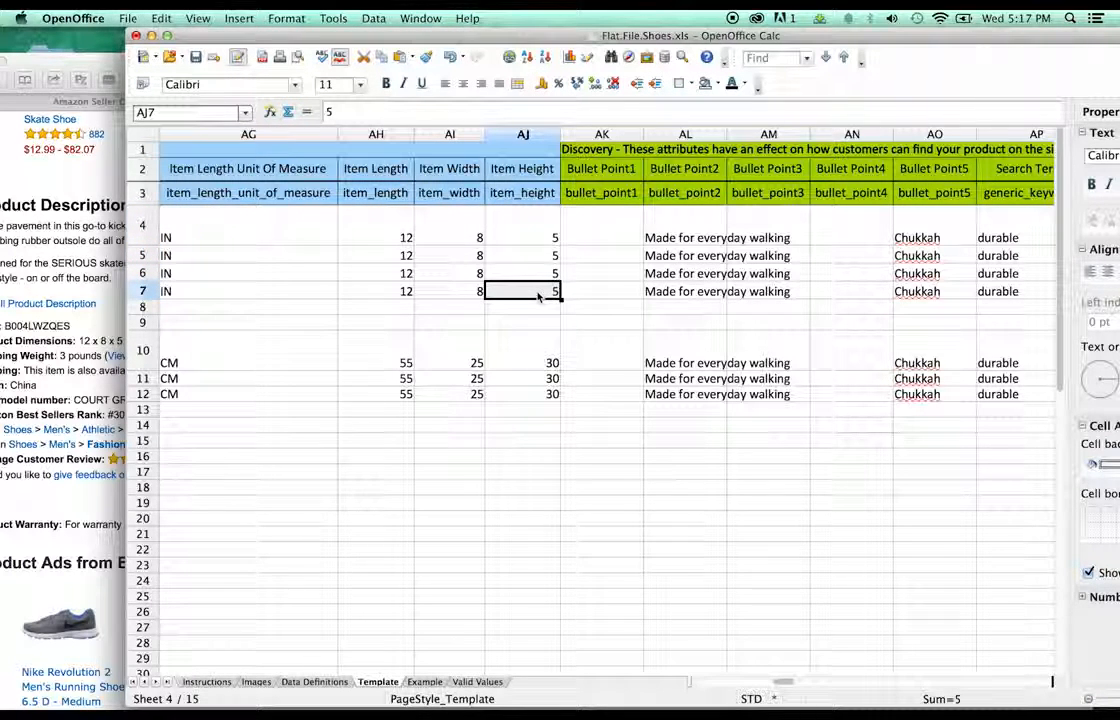
pyautogui.click(622, 311)
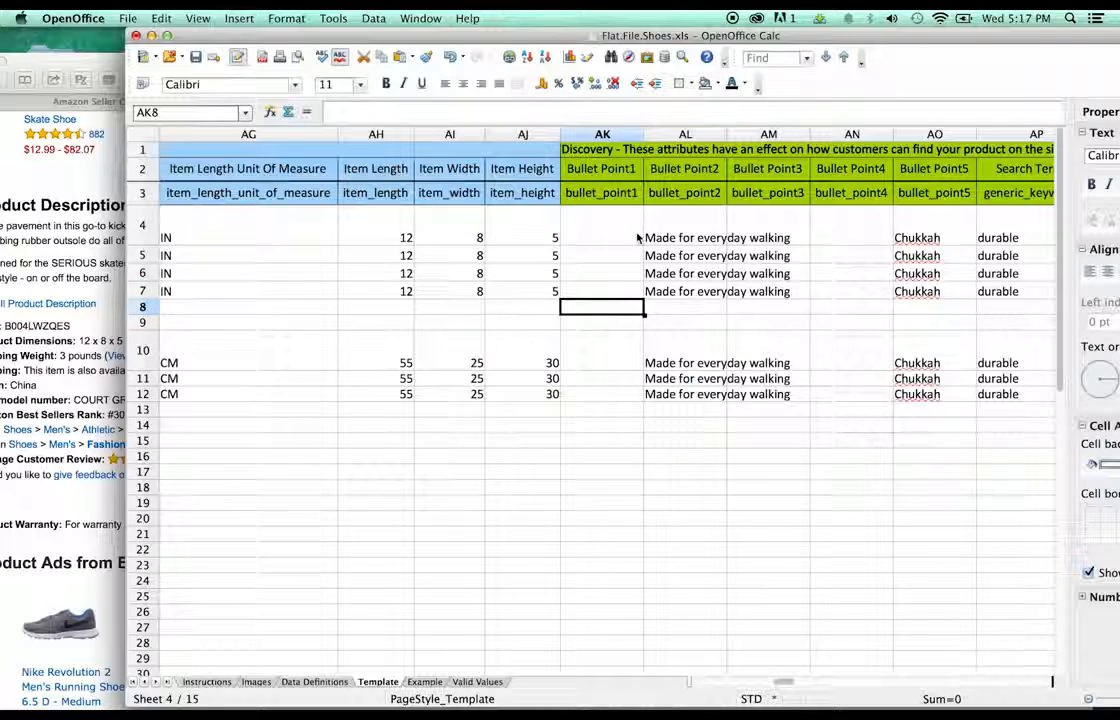
# - Copy 'Leather' from the product page into Bullet Point1 cells AK4 through AK7
pyautogui.click(28, 270)
pyautogui.scroll(3, 262, 300)
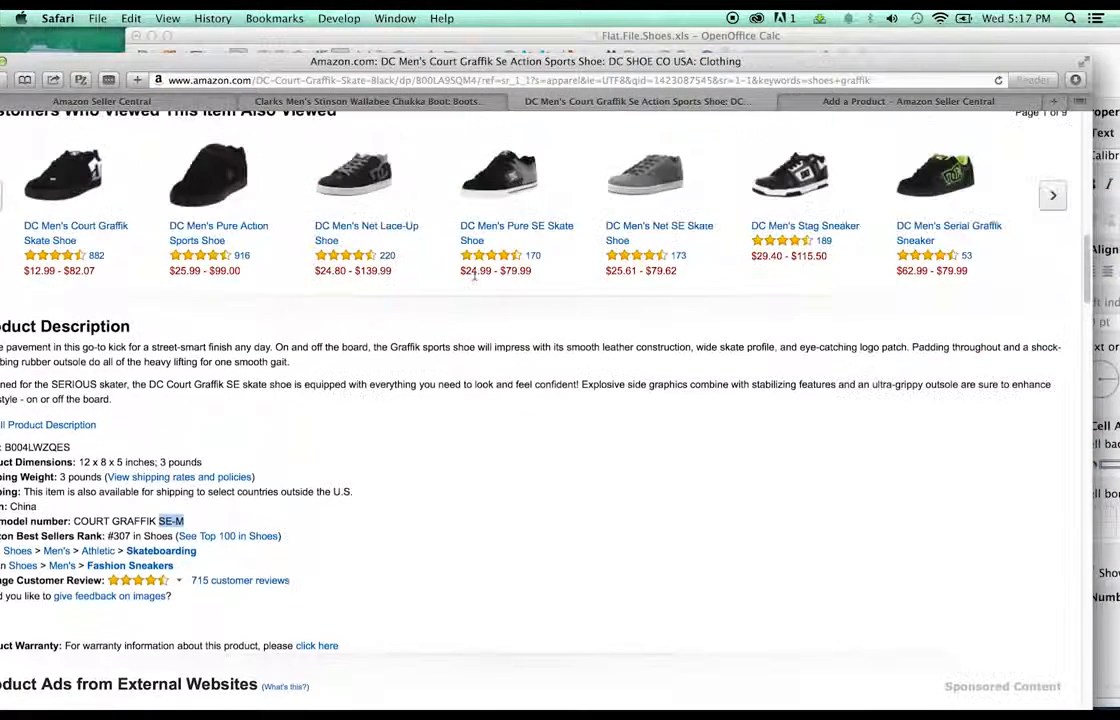
pyautogui.scroll(10, 474, 280)
pyautogui.doubleClick(466, 216)
pyautogui.press('super+c')
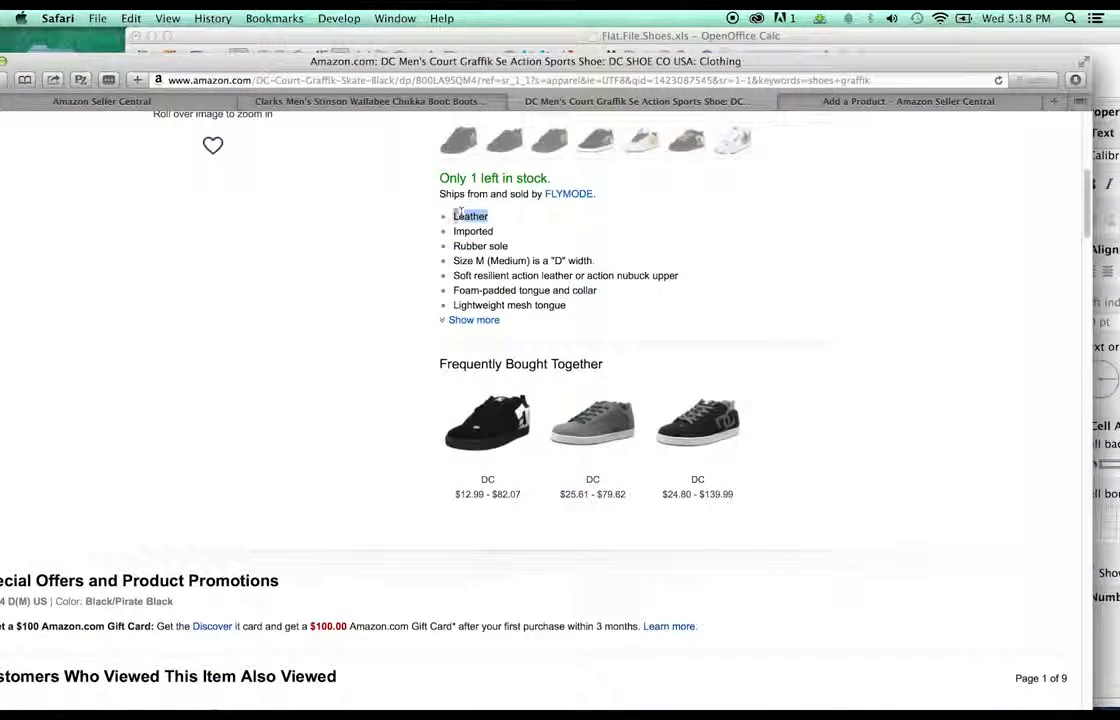
pyautogui.click(645, 35)
pyautogui.press('super+v')
pyautogui.click(600, 258)
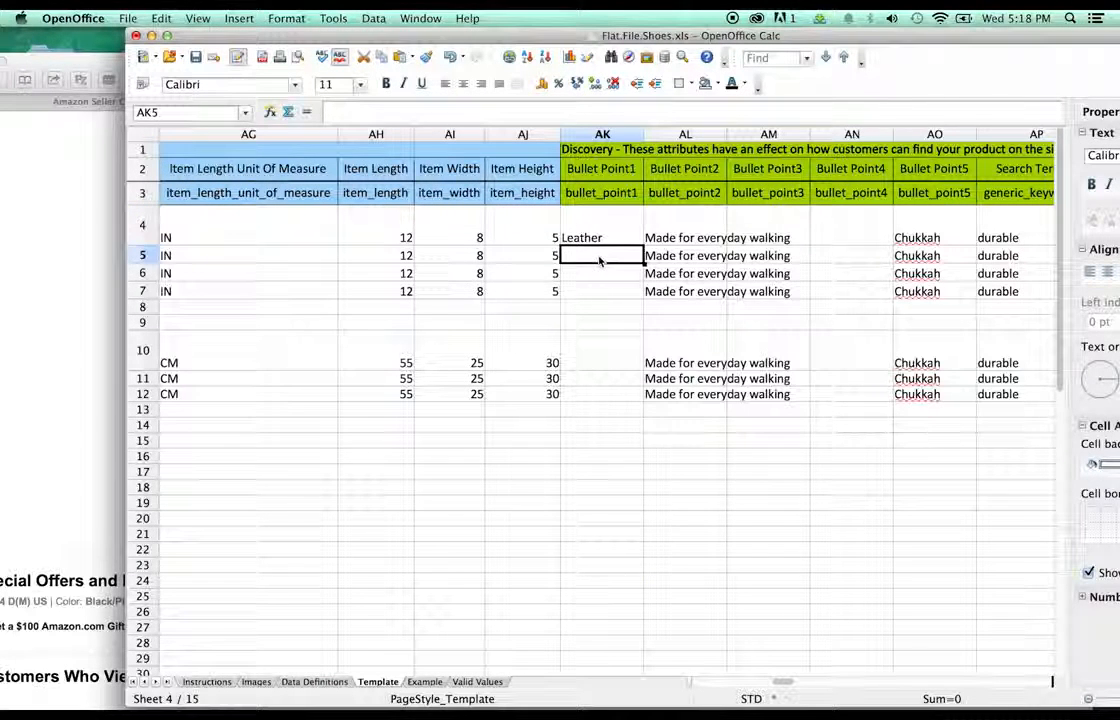
pyautogui.press('super+v')
pyautogui.click(598, 276)
pyautogui.press('super+v')
pyautogui.click(596, 292)
pyautogui.press('super+v')
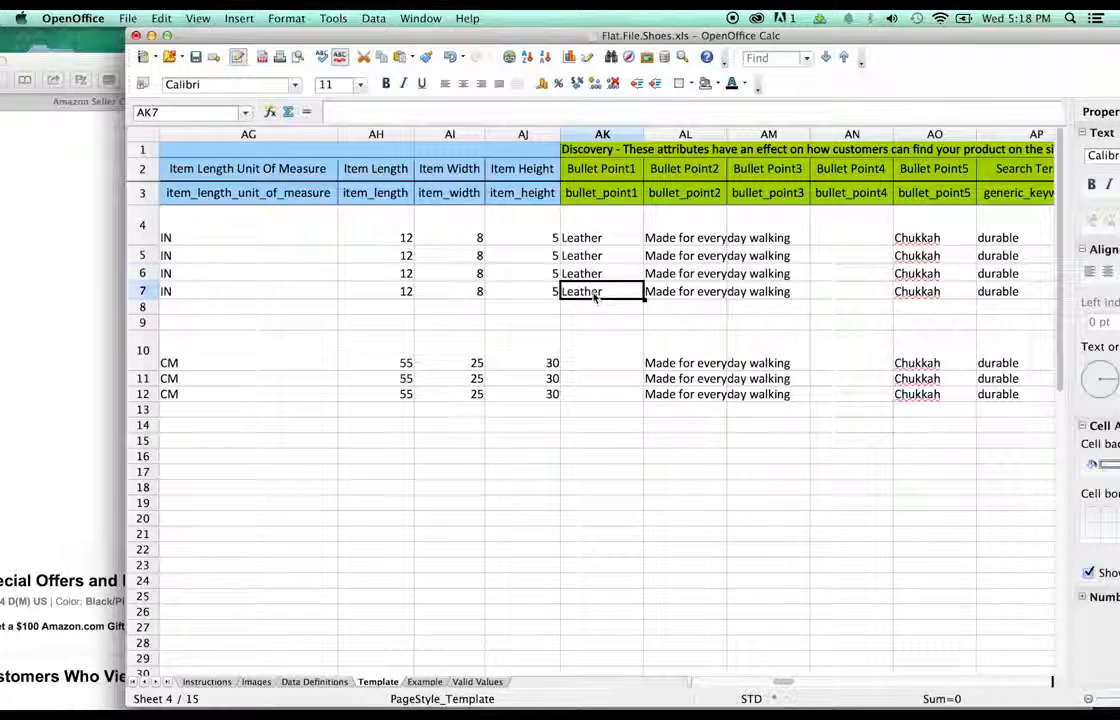
# - Copy 'Rubber sole' from the product page into Bullet Point2 cells AL4 through AL7
pyautogui.click(705, 233)
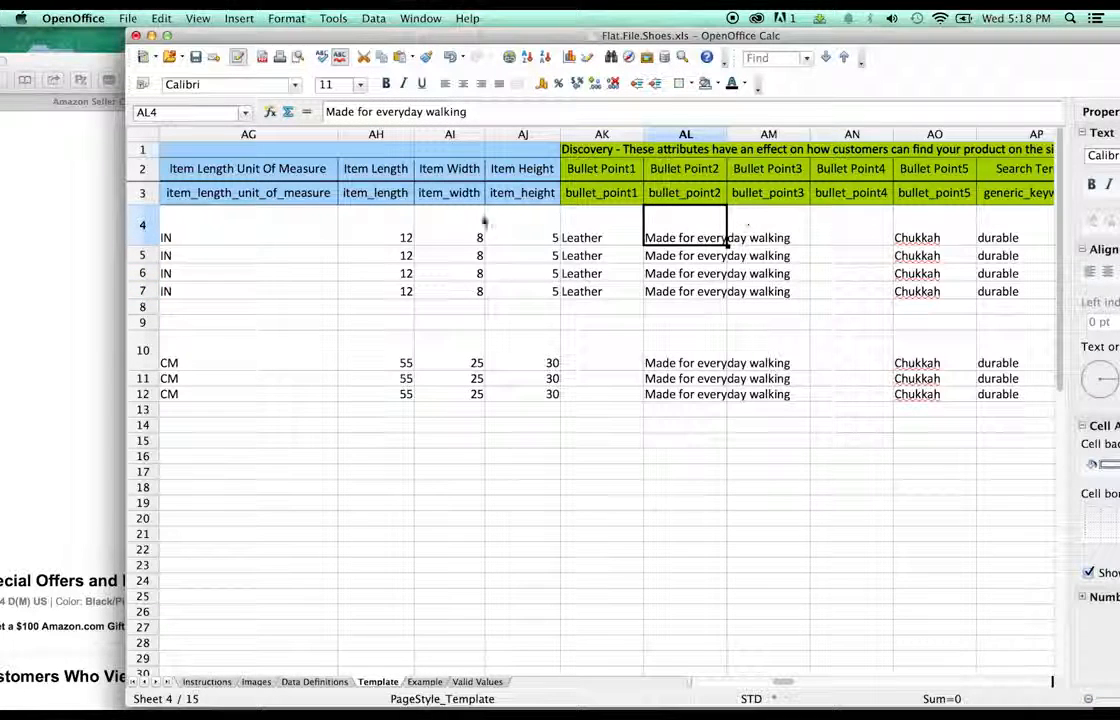
pyautogui.click(3, 310)
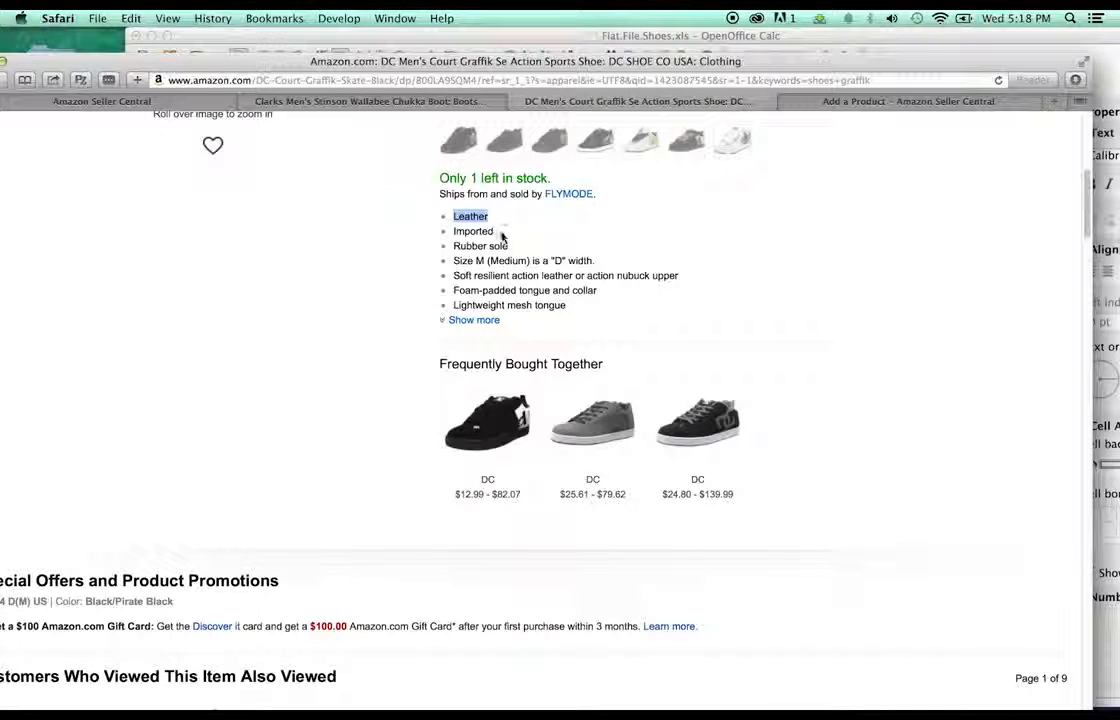
pyautogui.moveTo(500, 232); pyautogui.dragTo(455, 231)
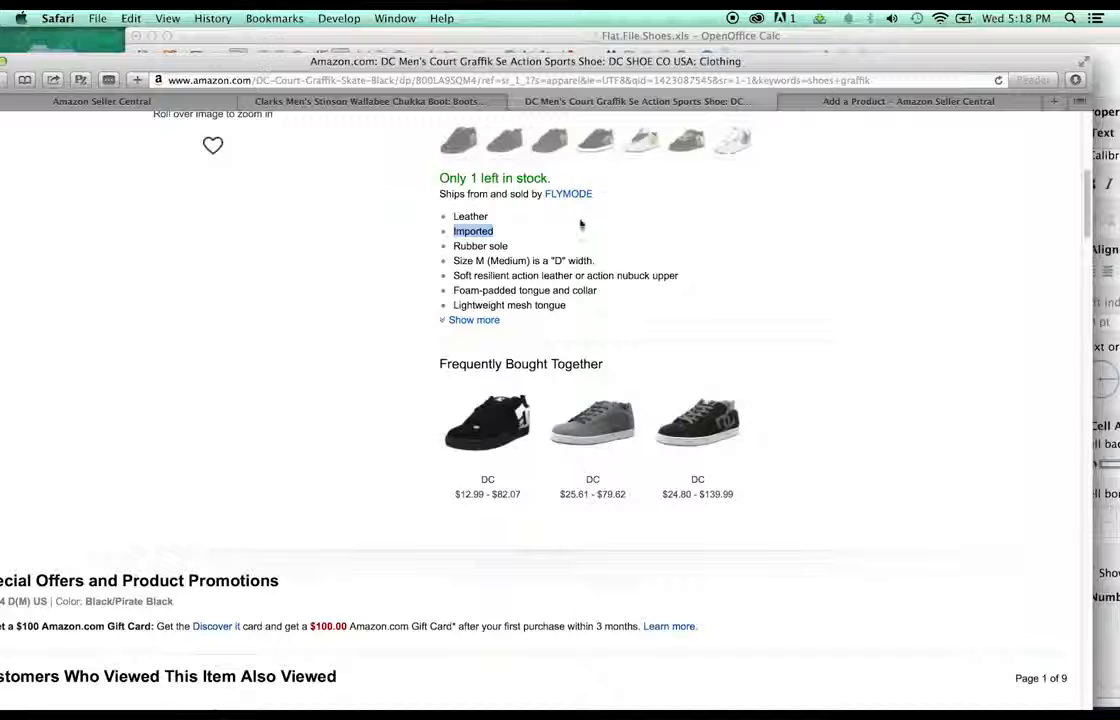
pyautogui.click(519, 248)
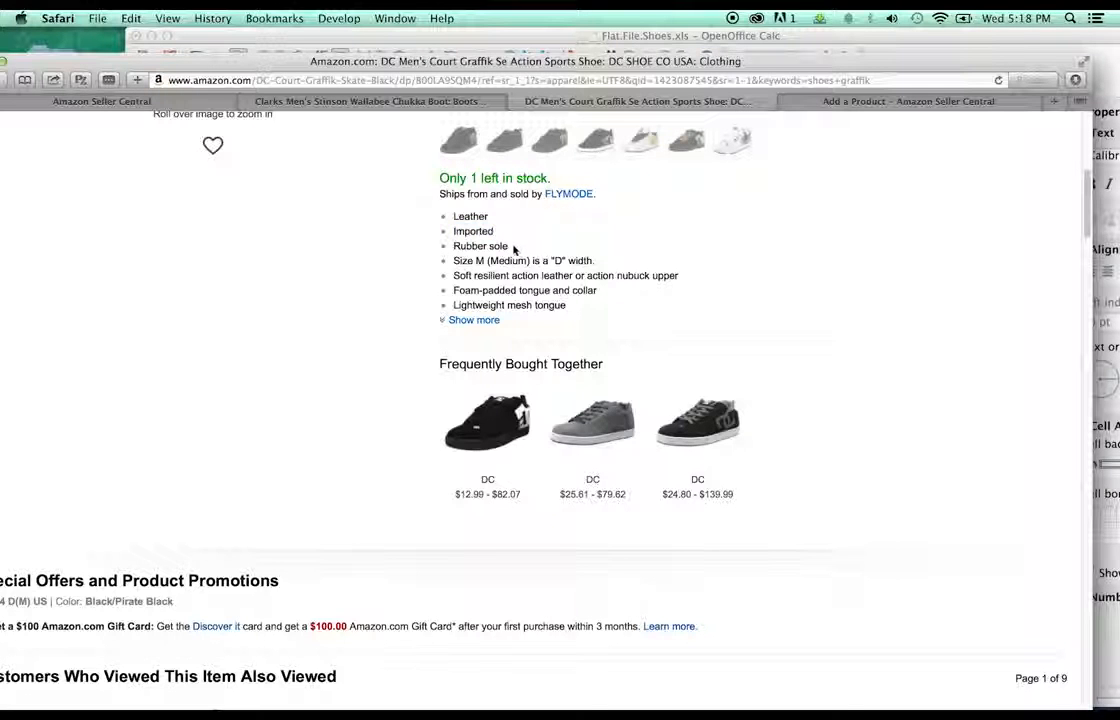
pyautogui.doubleClick(514, 248)
pyautogui.click(511, 249)
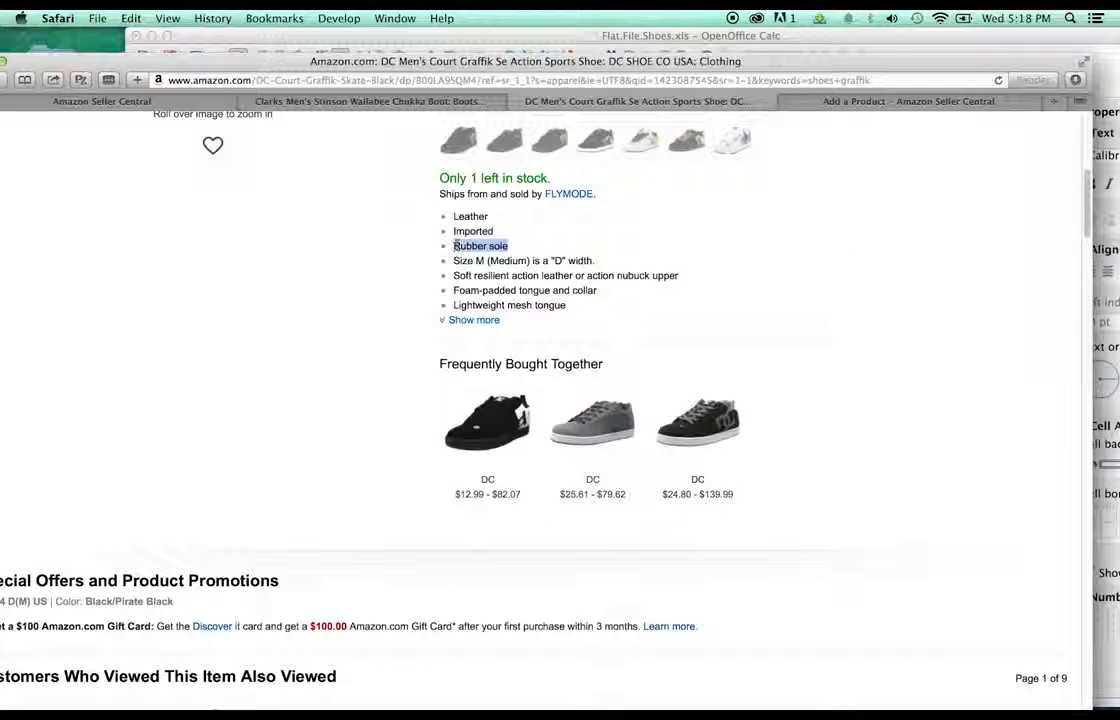
pyautogui.click(548, 37)
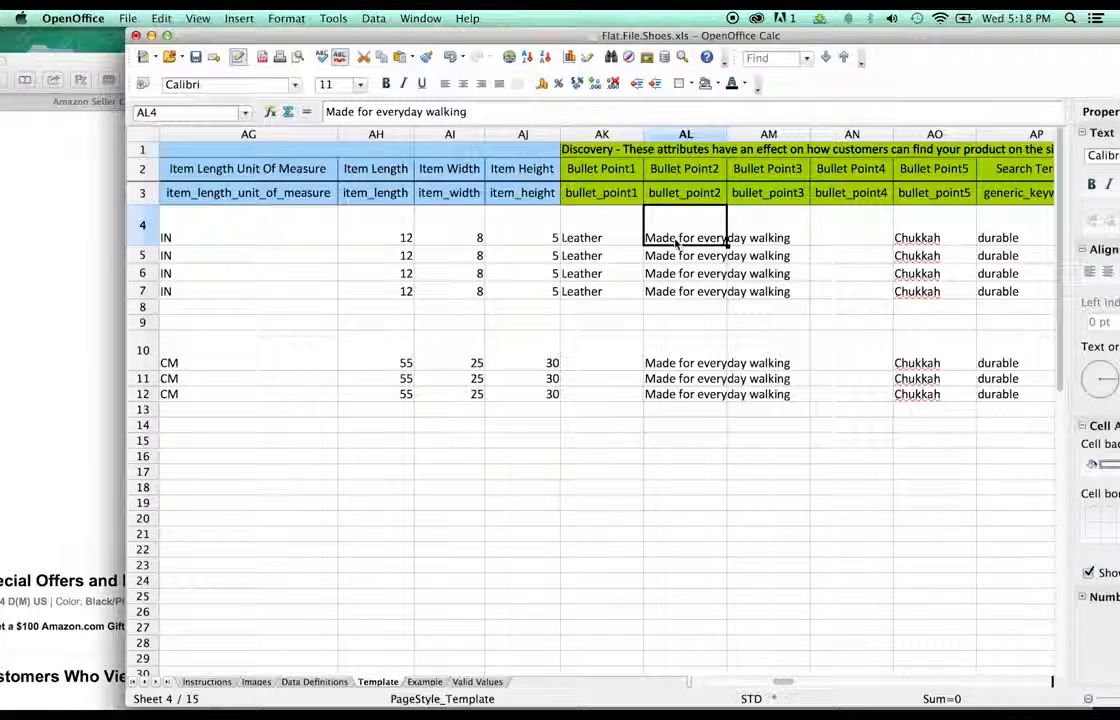
pyautogui.write('Rubber sole')
pyautogui.click(678, 256)
pyautogui.write('Rubber sole')
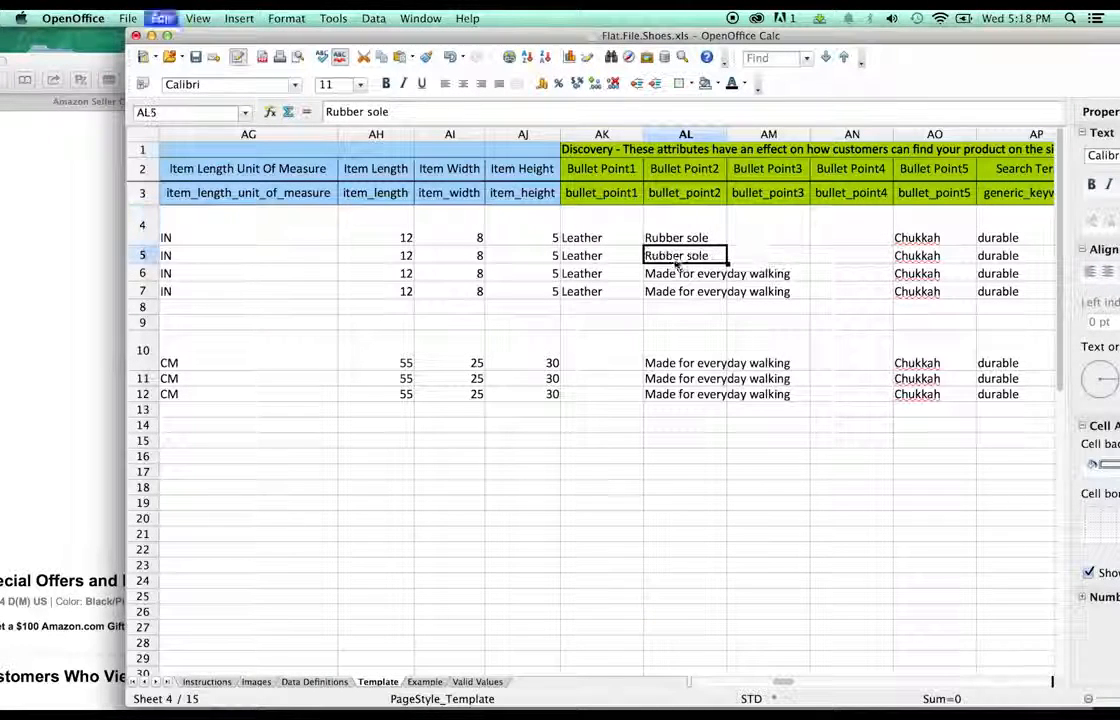
pyautogui.click(676, 272)
pyautogui.write('Rubber sole')
pyautogui.click(676, 290)
pyautogui.write('Rubber sole')
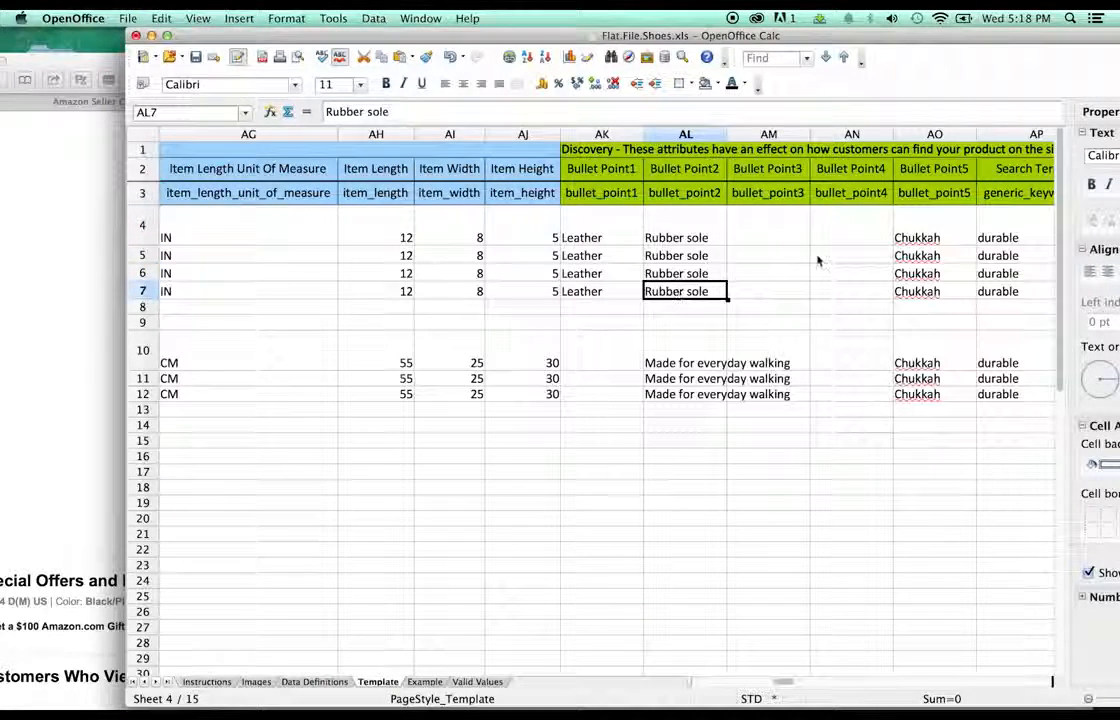
# - Copy 'mesh tongue' from the product page into Bullet Point3 cells AM4 through AM7
pyautogui.click(815, 257)
pyautogui.click(87, 300)
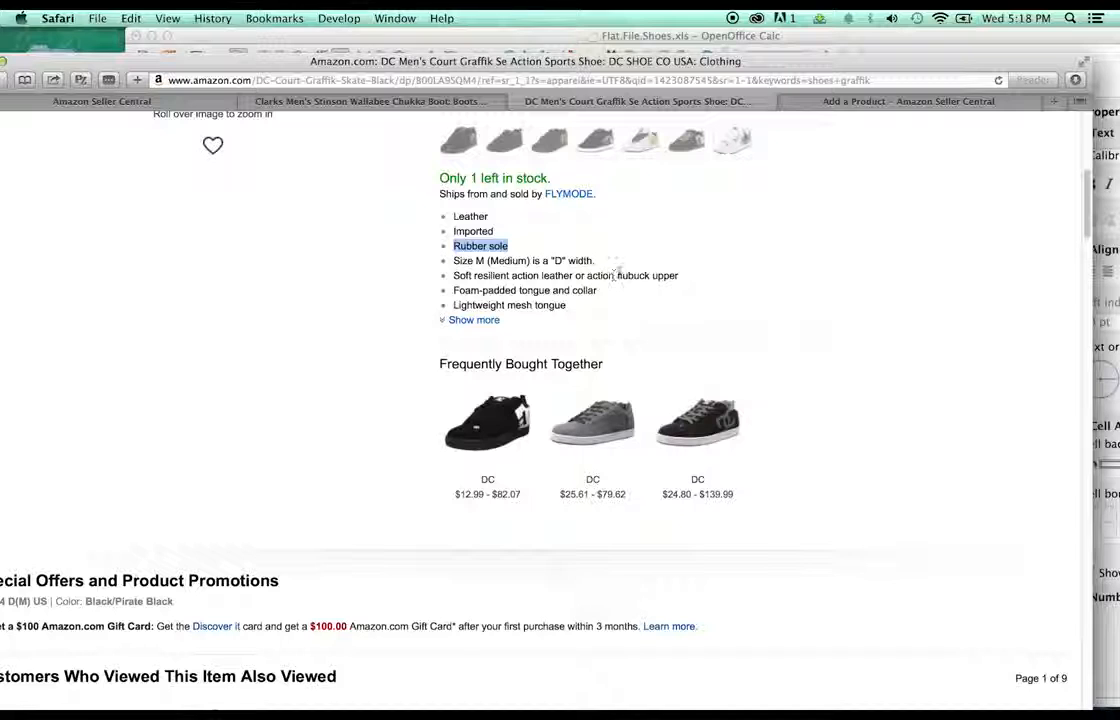
pyautogui.moveTo(572, 306); pyautogui.dragTo(524, 307)
pyautogui.press('super+c')
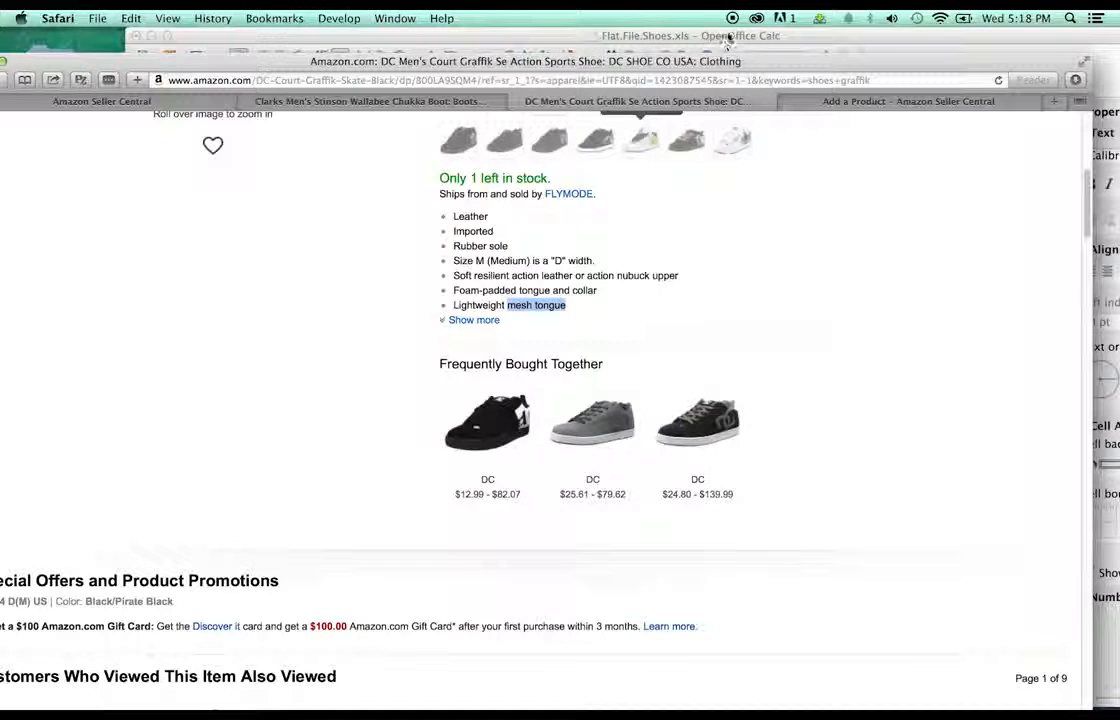
pyautogui.click(637, 36)
pyautogui.press('super+v')
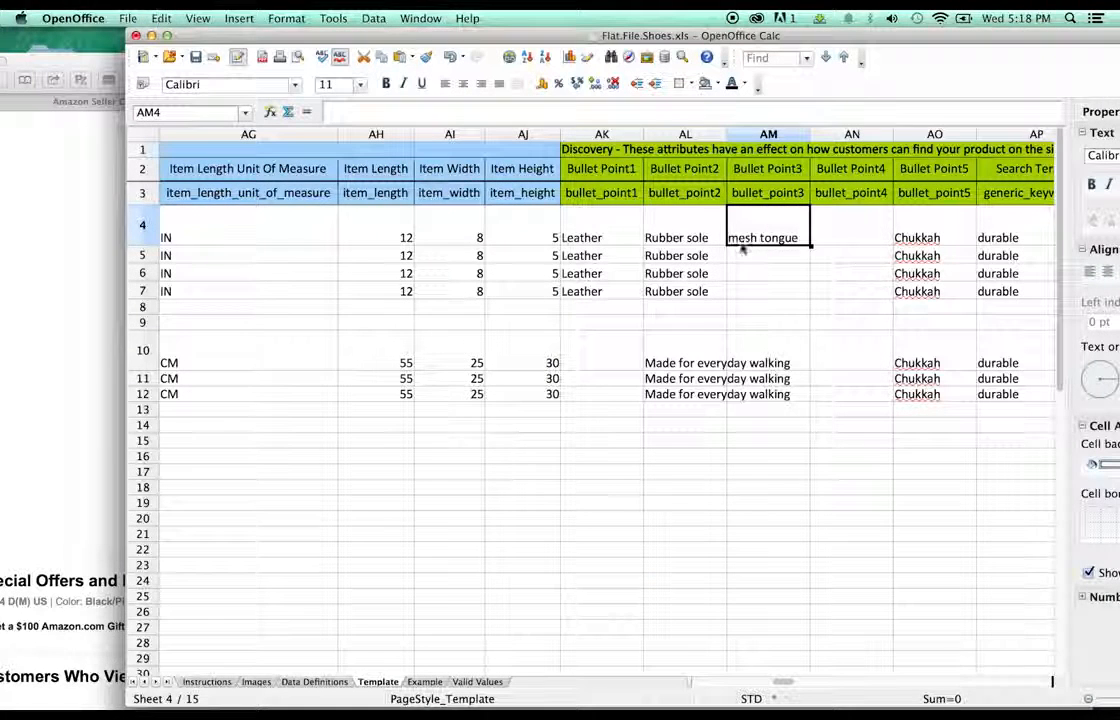
pyautogui.click(743, 257)
pyautogui.press('super+v')
pyautogui.click(743, 274)
pyautogui.press('super+v')
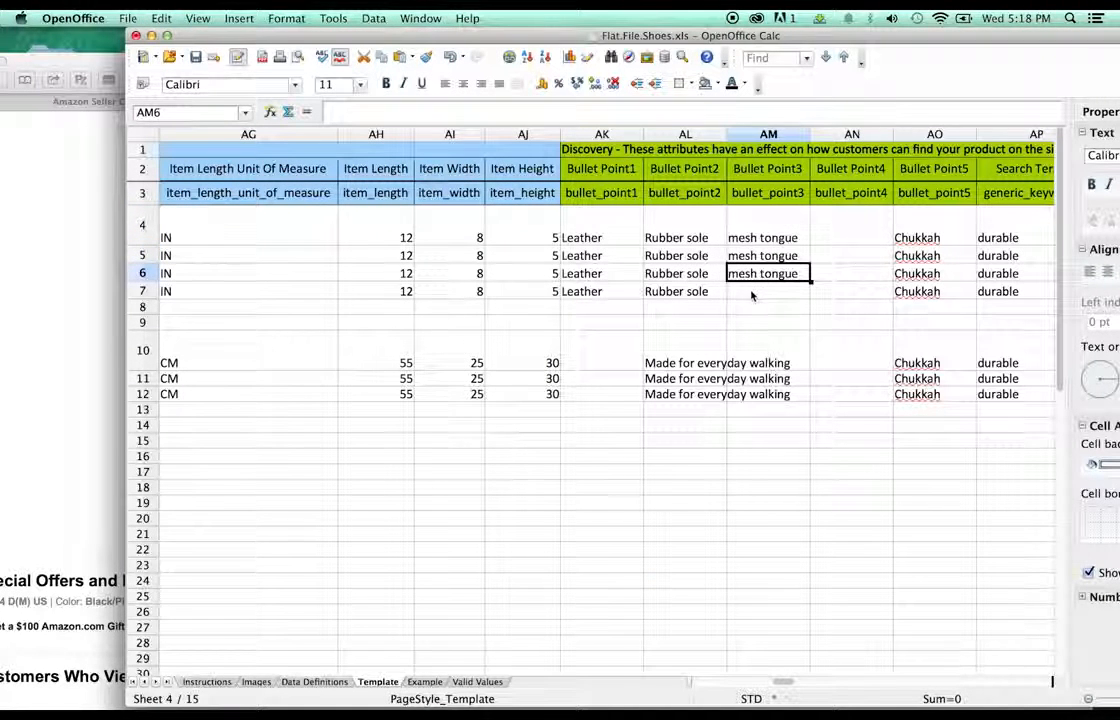
pyautogui.click(752, 292)
pyautogui.press('super+v')
# - Capitalise AM4 to 'Mesh tongue' and paste it over AM5 through AM7
pyautogui.doubleClick(740, 252)
pyautogui.click(737, 224)
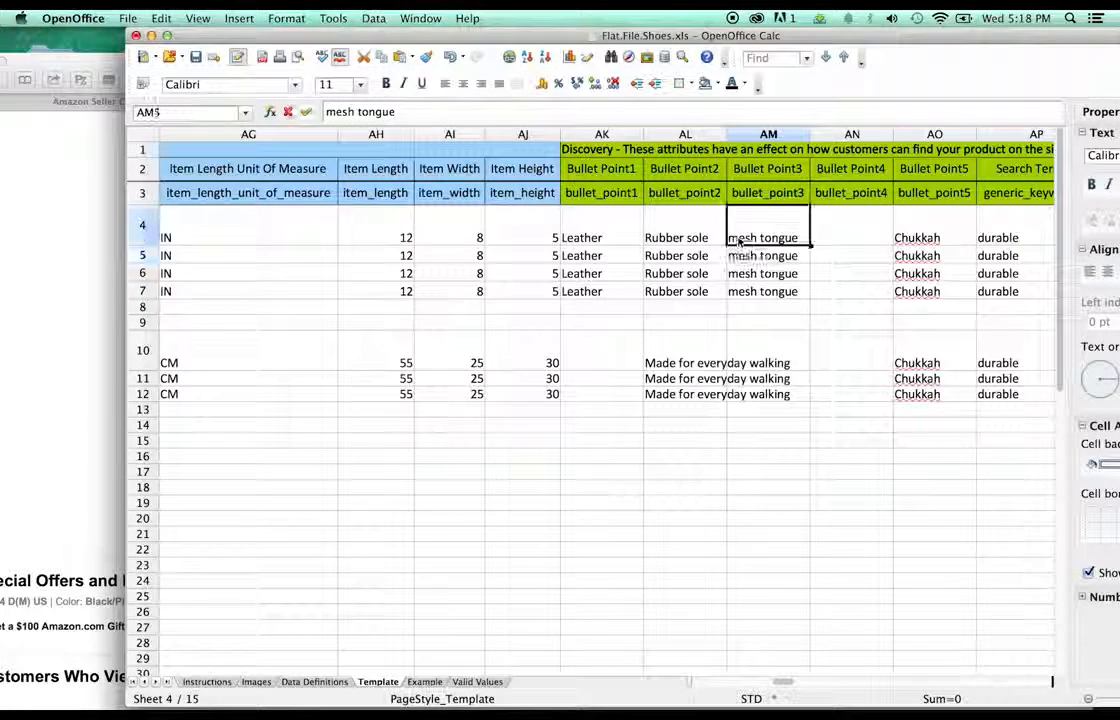
pyautogui.doubleClick(737, 222)
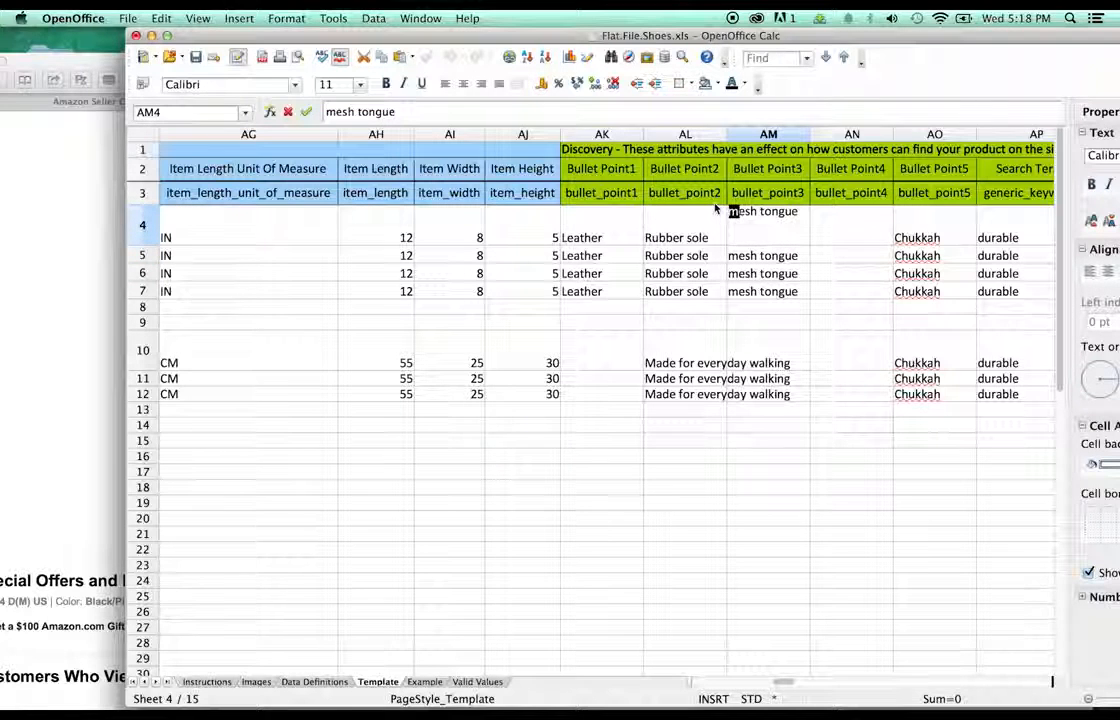
pyautogui.write('M')
pyautogui.doubleClick(737, 270)
pyautogui.click(751, 237)
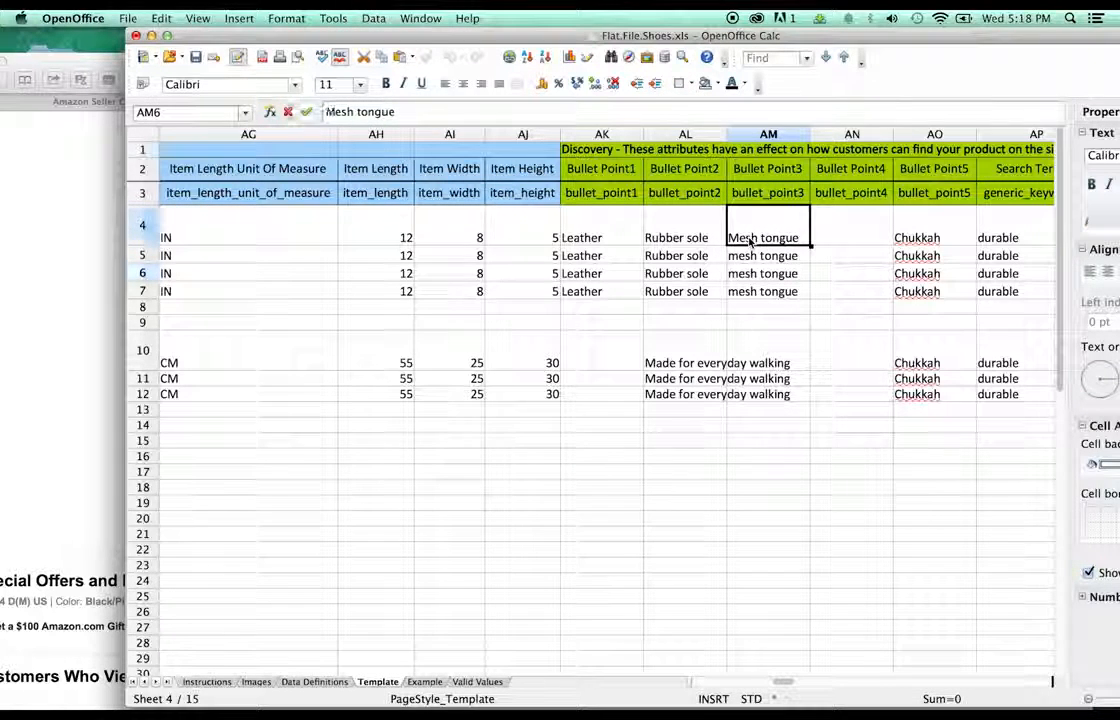
pyautogui.click(752, 259)
pyautogui.write('Mesh tongue')
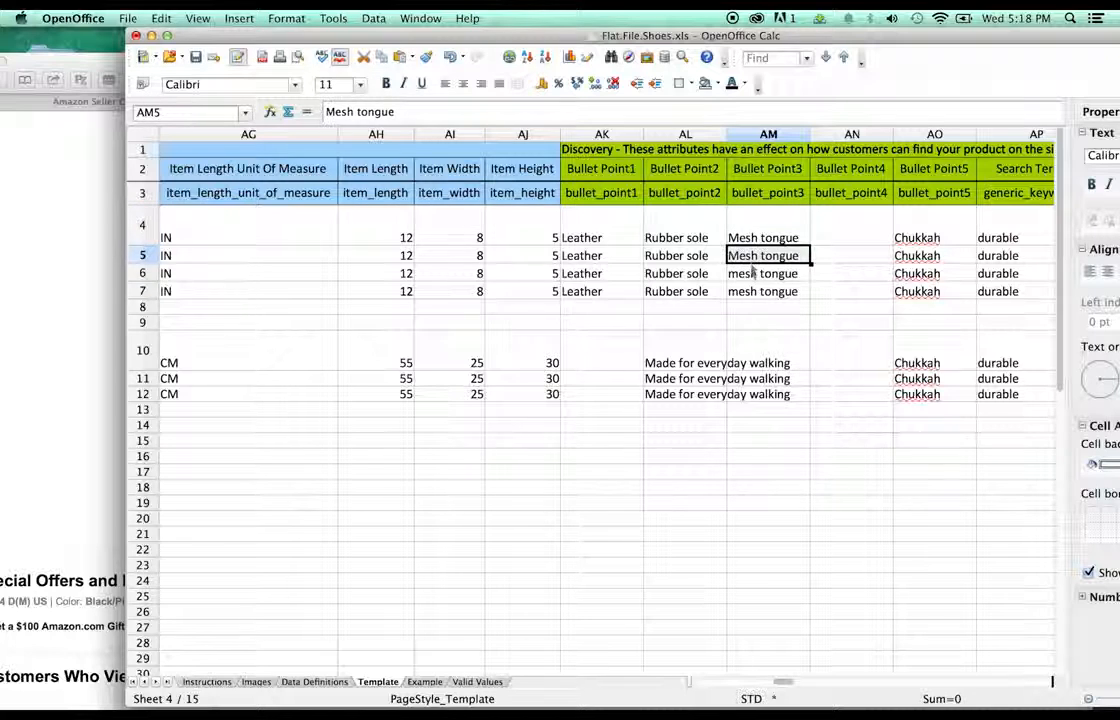
pyautogui.click(755, 274)
pyautogui.write('Mesh tongue')
pyautogui.click(757, 293)
pyautogui.write('Mesh tongue')
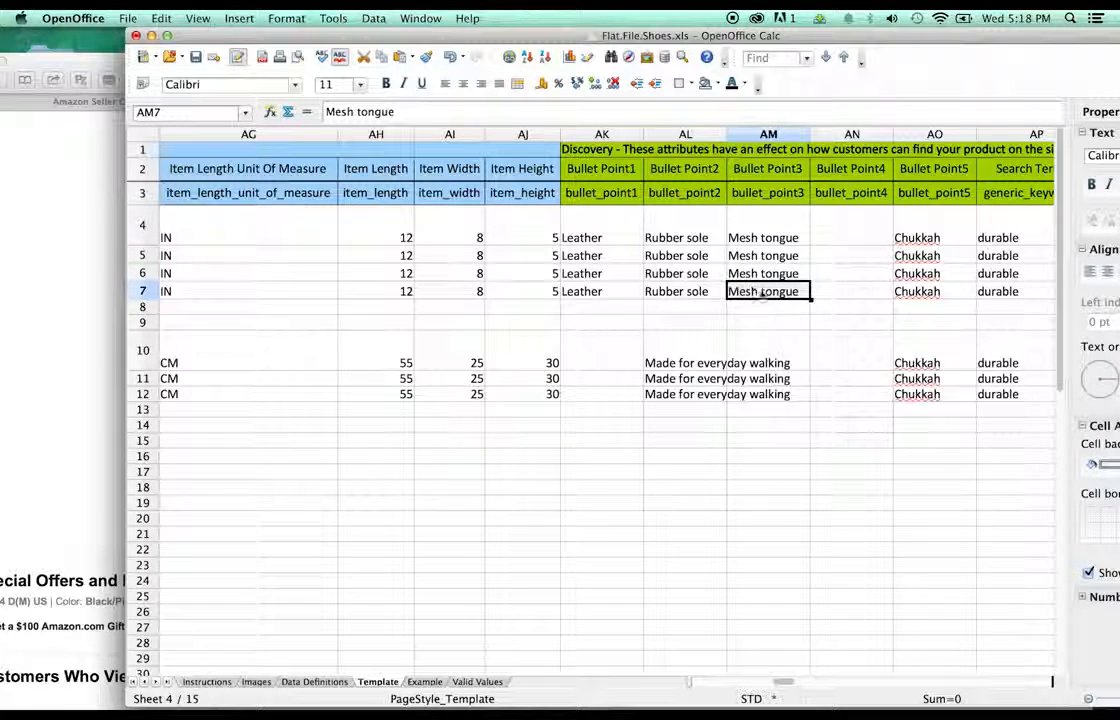
# - Clear the Chukkah entries from Bullet Point5 cells AO4 through AO12
pyautogui.click(913, 237)
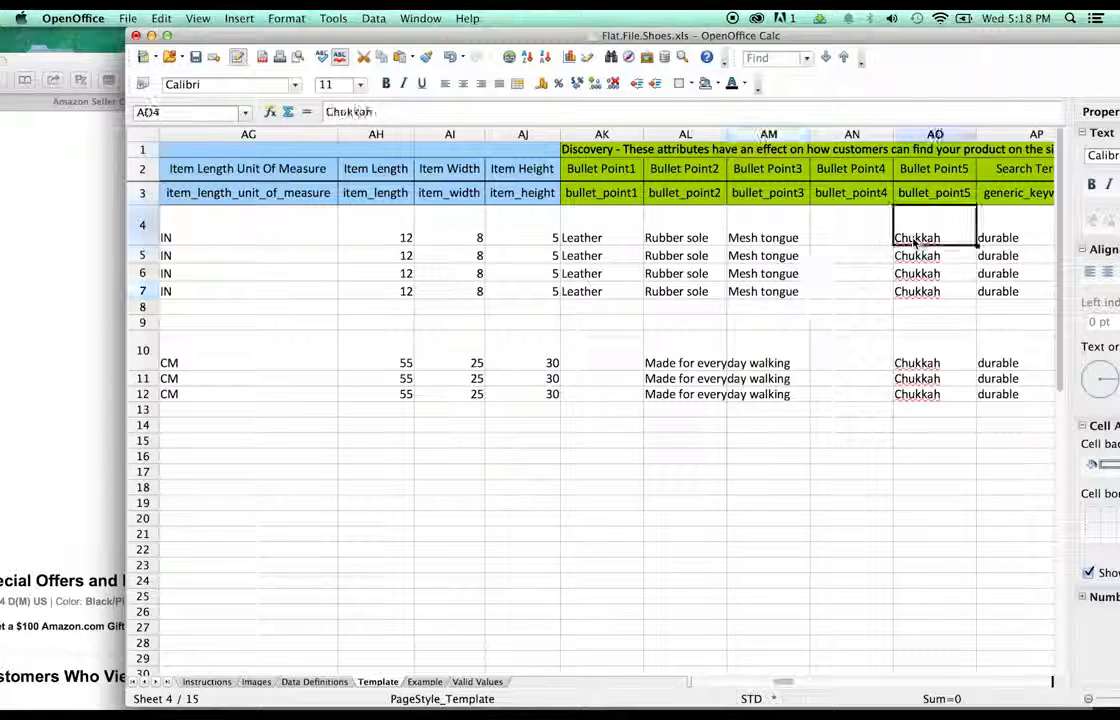
pyautogui.keyDown('shift'); pyautogui.click(932, 396); pyautogui.keyUp('shift')
pyautogui.press('Delete')
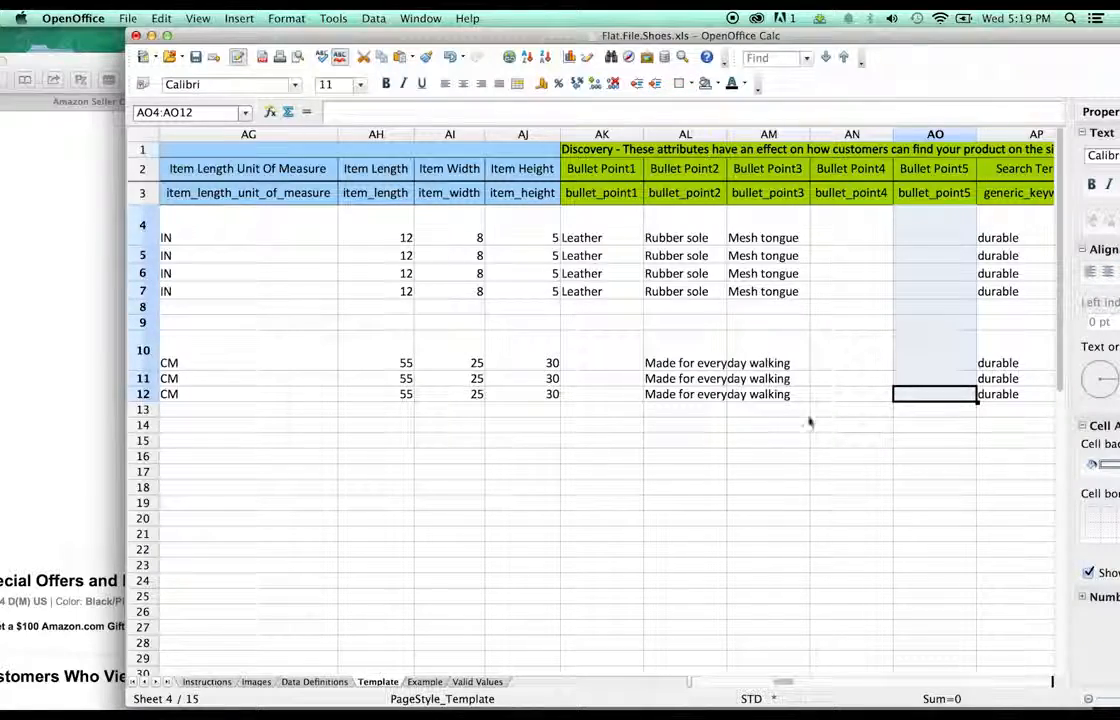
pyautogui.moveTo(782, 683); pyautogui.dragTo(793, 688)
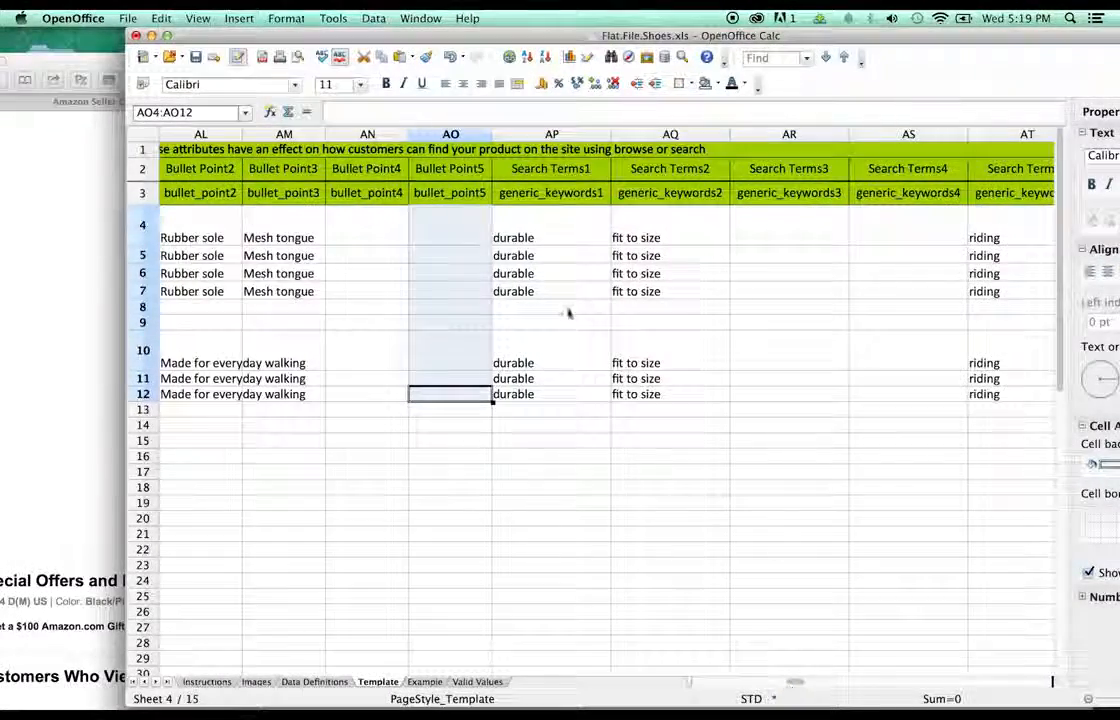
# - Fill Search Terms2 cells AQ4 through AQ7 with 'padded'
pyautogui.click(683, 306)
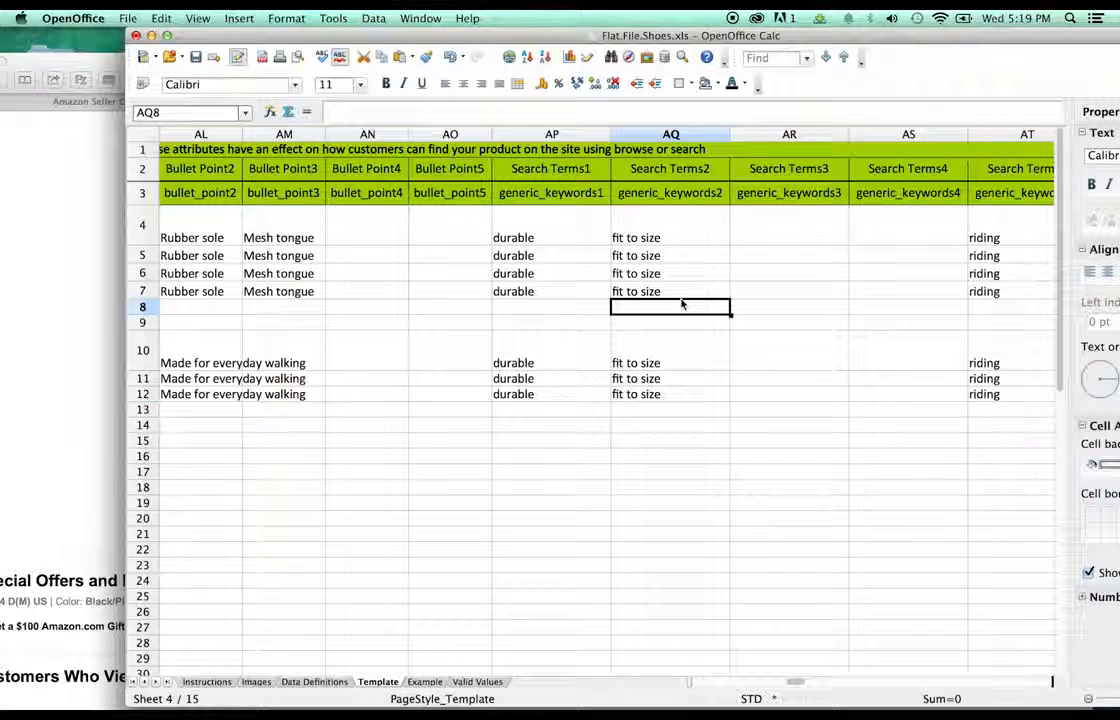
pyautogui.click(641, 243)
pyautogui.keyDown('shift'); pyautogui.click(641, 291); pyautogui.keyUp('shift')
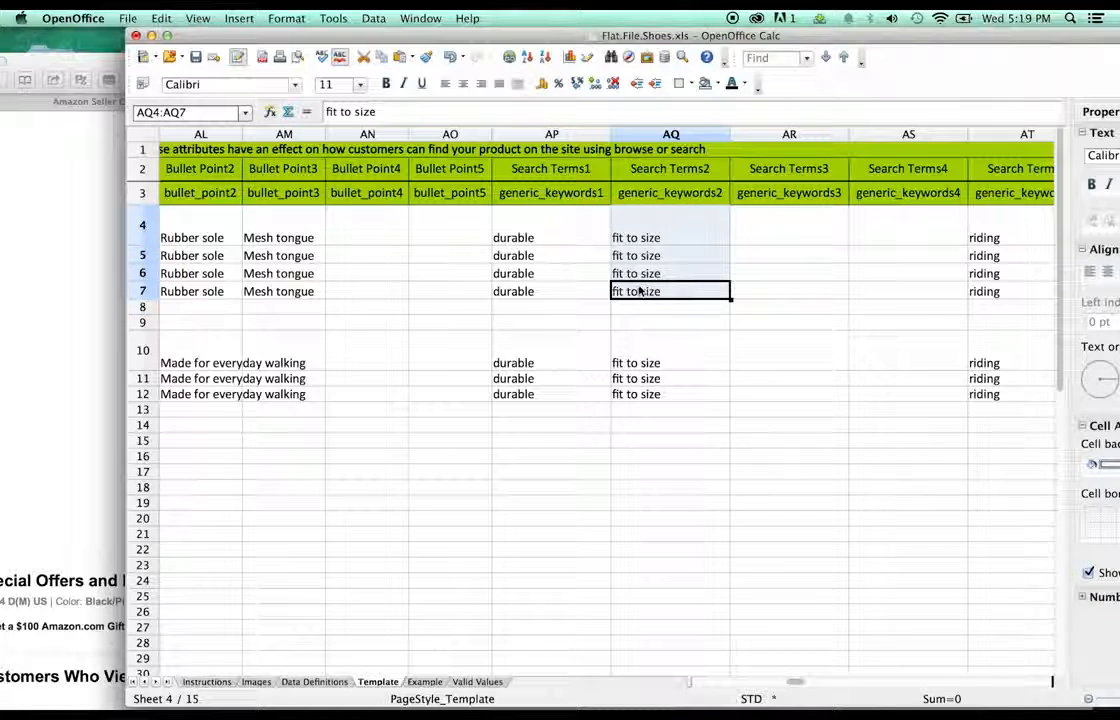
pyautogui.write('pai')
pyautogui.write('ded')
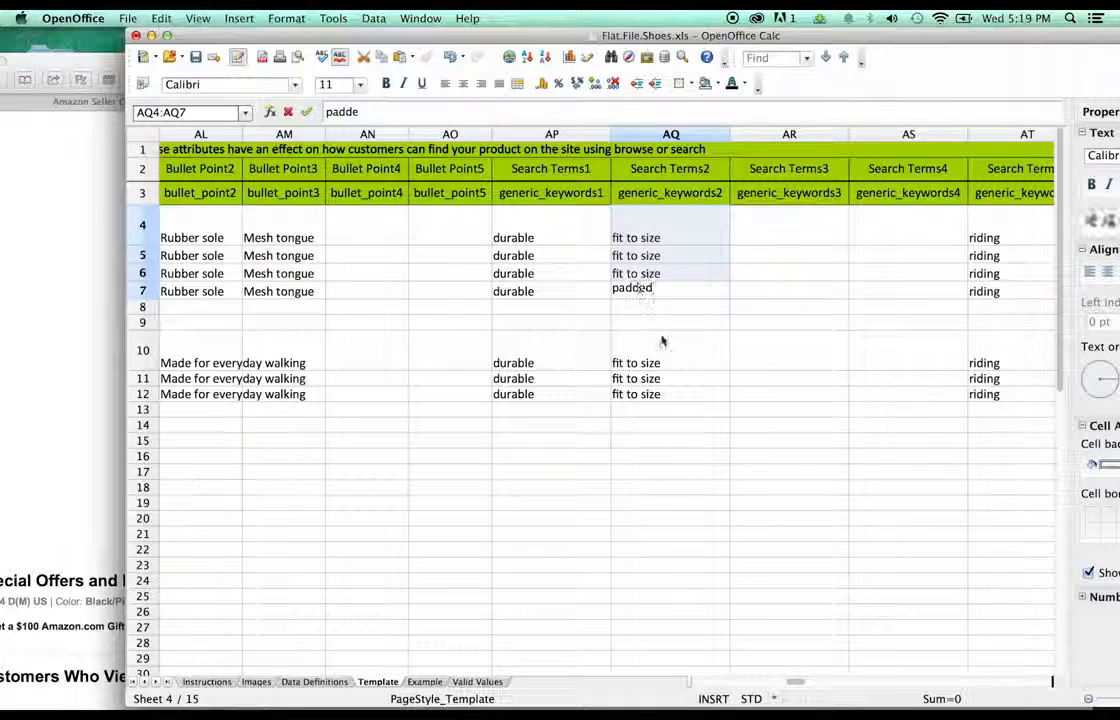
pyautogui.click(662, 340)
pyautogui.click(671, 289)
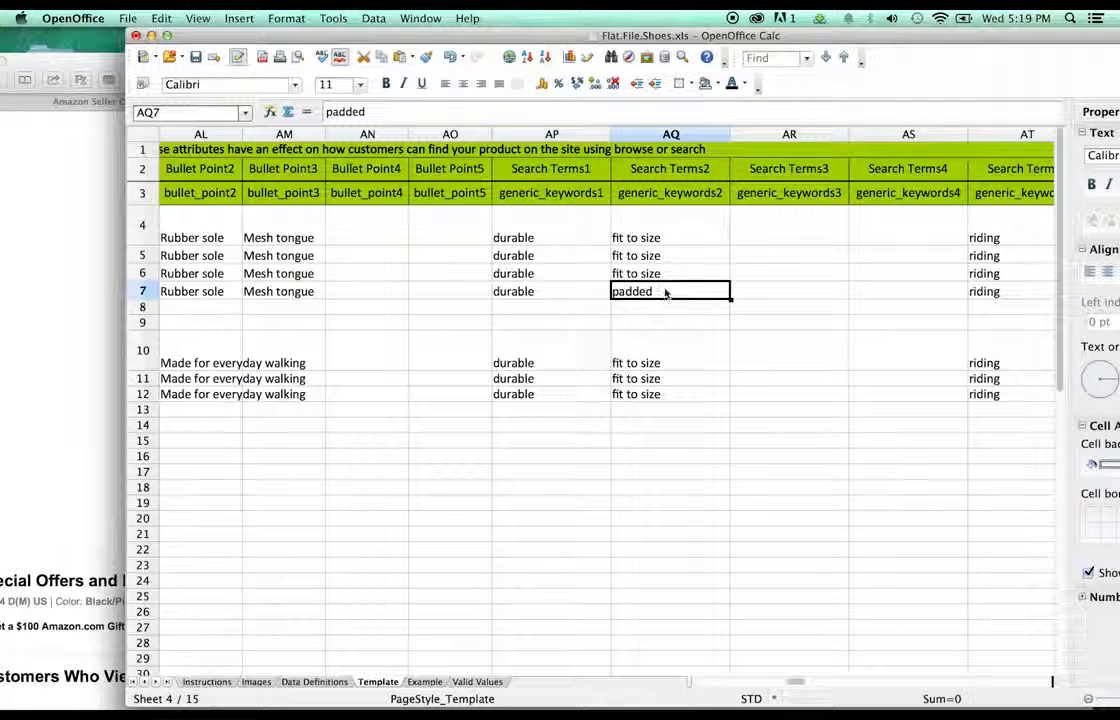
pyautogui.click(670, 274)
pyautogui.write('padded')
pyautogui.click(675, 258)
pyautogui.write('padded')
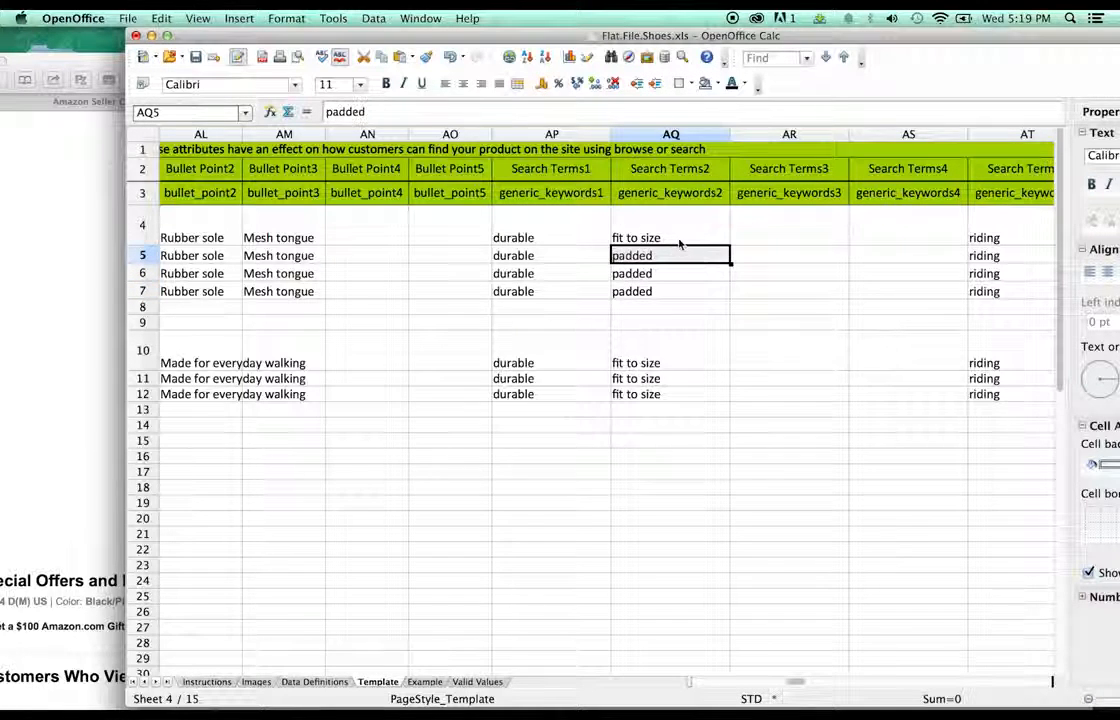
pyautogui.click(679, 240)
pyautogui.write('padded')
pyautogui.click(750, 305)
pyautogui.click(987, 293)
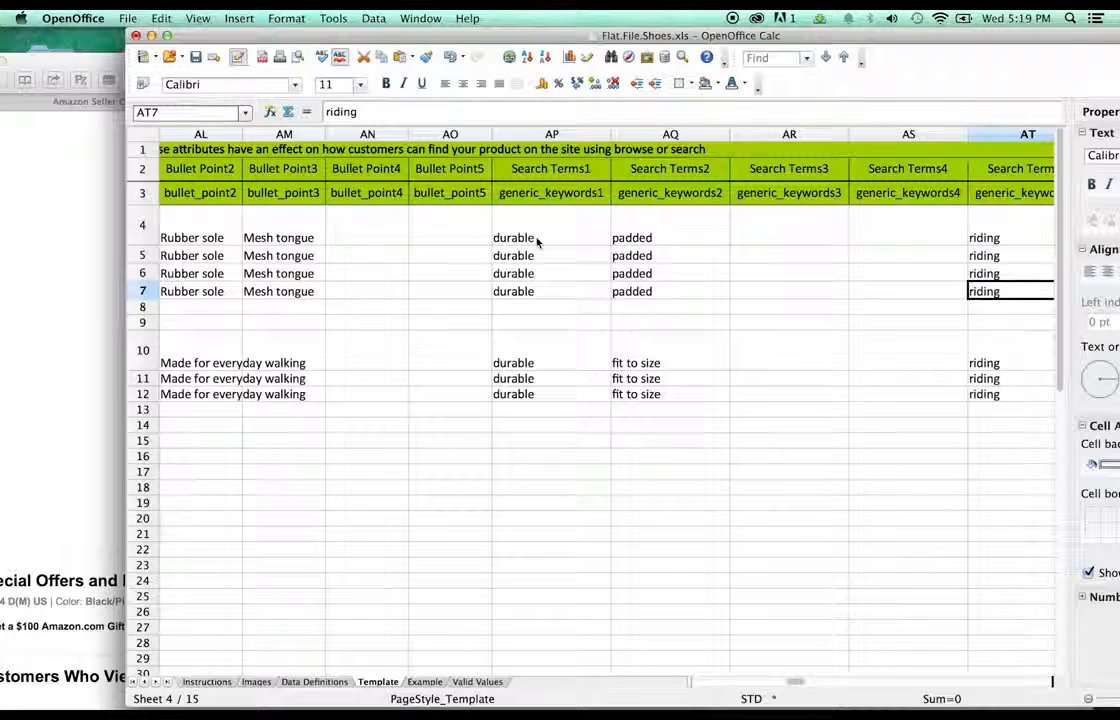
# - Replace 'durable' with 'skateboard' in AP4 and paste it into AP5 through AP7
pyautogui.click(537, 242)
pyautogui.doubleClick(537, 242)
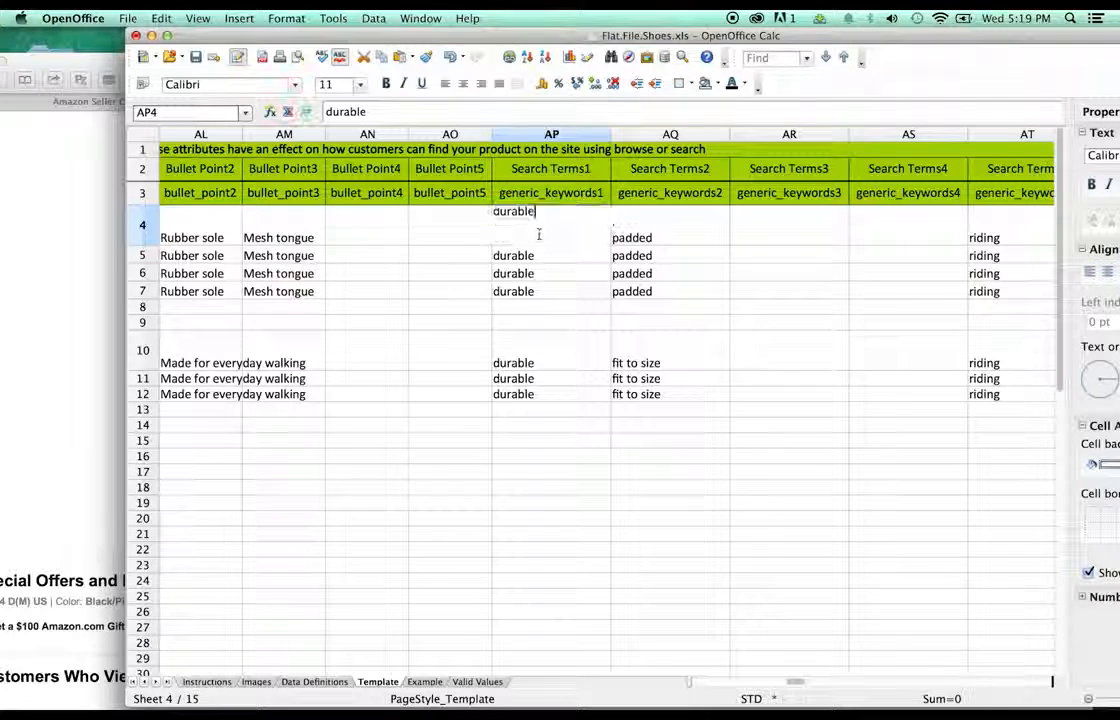
pyautogui.doubleClick(491, 207)
pyautogui.write('skateboard')
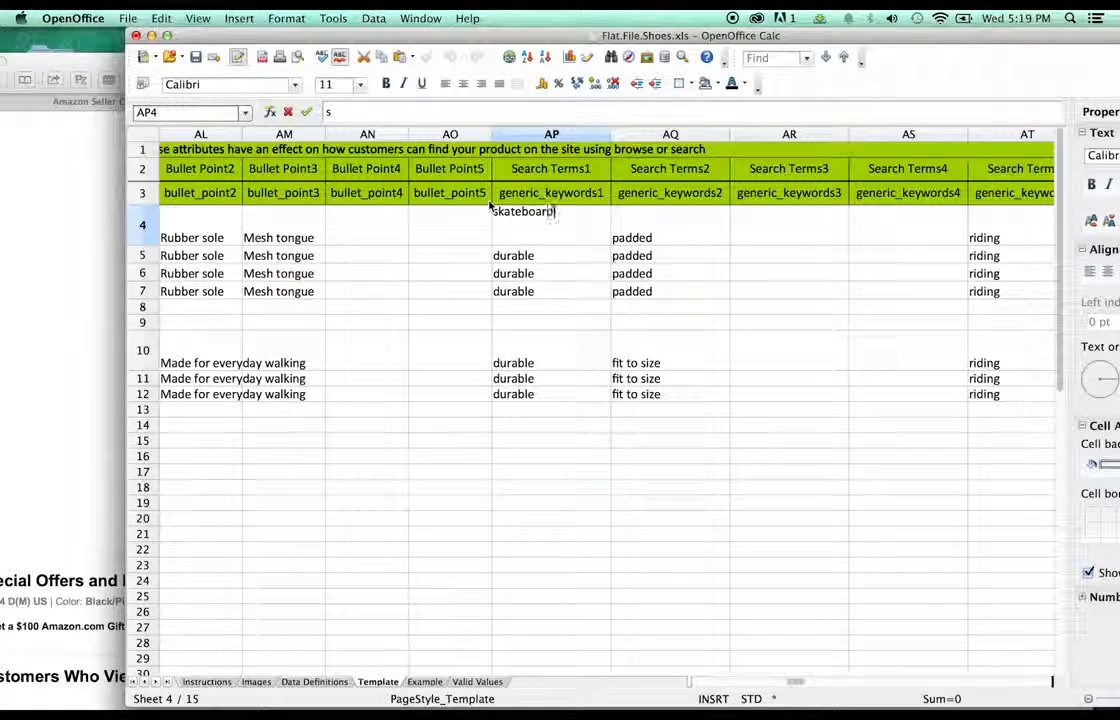
pyautogui.click(600, 291)
pyautogui.click(547, 238)
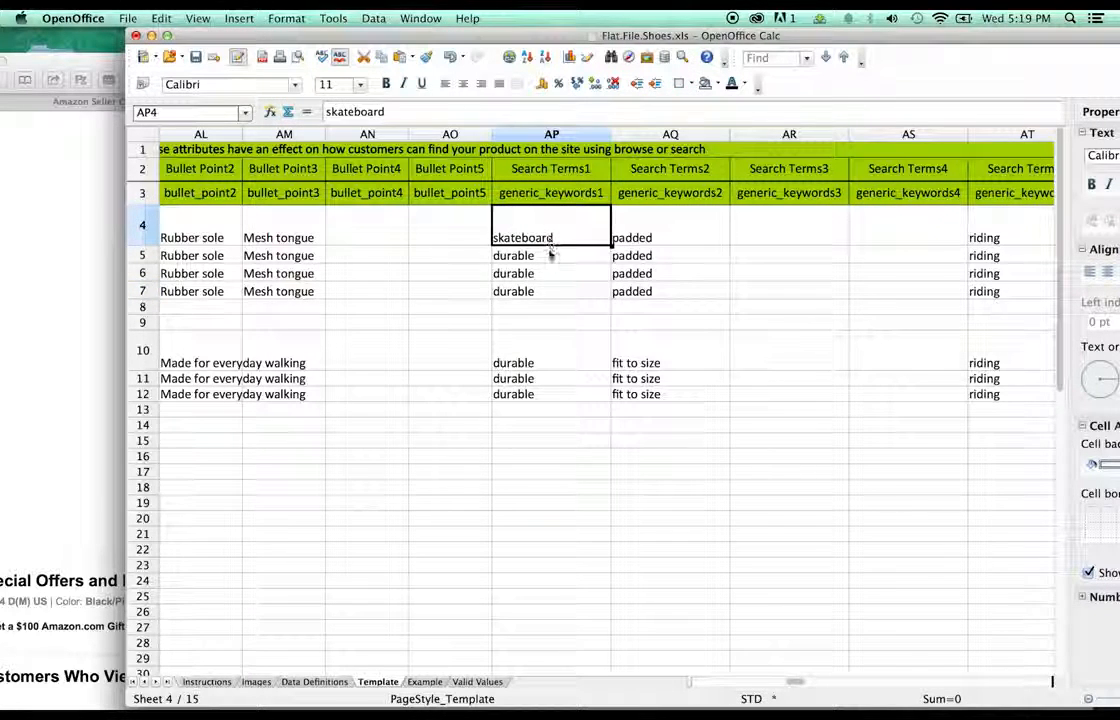
pyautogui.click(552, 260)
pyautogui.write('skateboard')
pyautogui.click(549, 274)
pyautogui.write('skateboard')
pyautogui.click(546, 290)
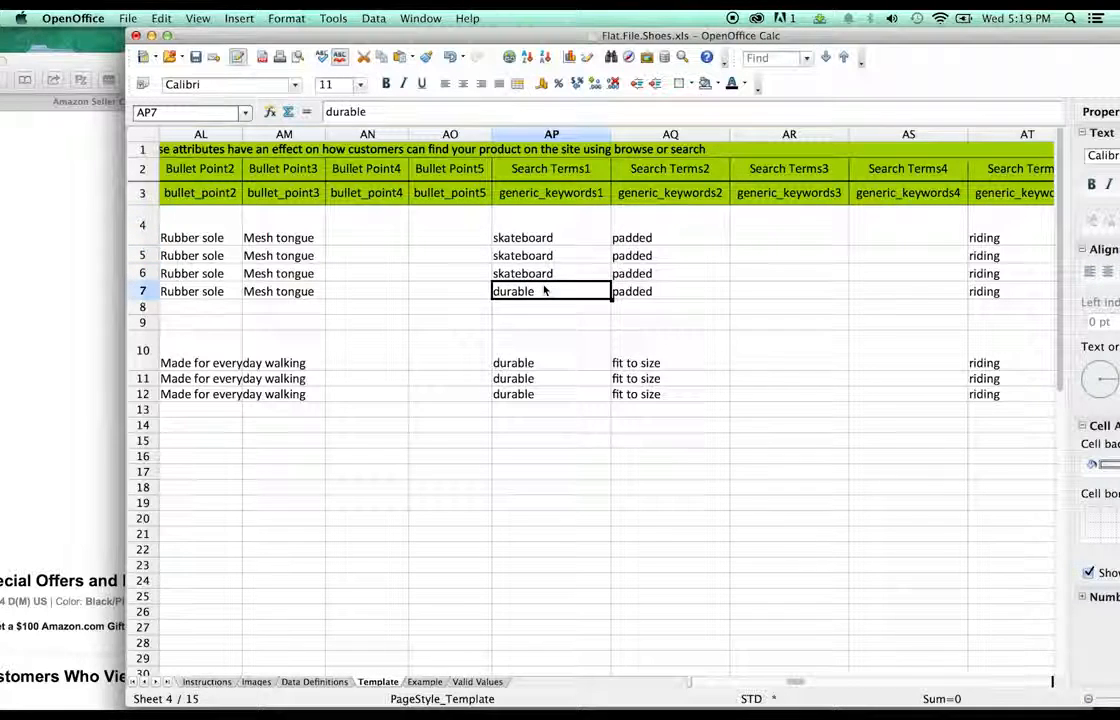
pyautogui.write('skateboard')
pyautogui.click(793, 357)
# - Clear the riding keywords from Search Terms5 rows 4 through 12
pyautogui.moveTo(793, 678); pyautogui.dragTo(805, 680)
pyautogui.click(543, 242)
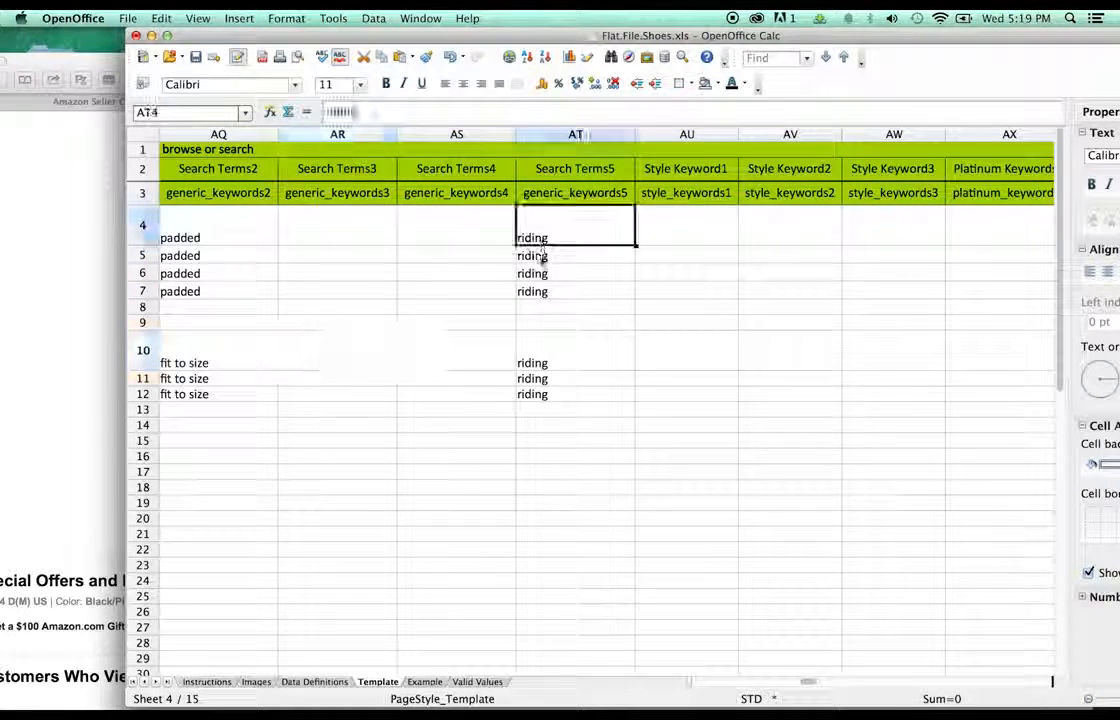
pyautogui.keyDown('shift'); pyautogui.click(542, 397); pyautogui.keyUp('shift')
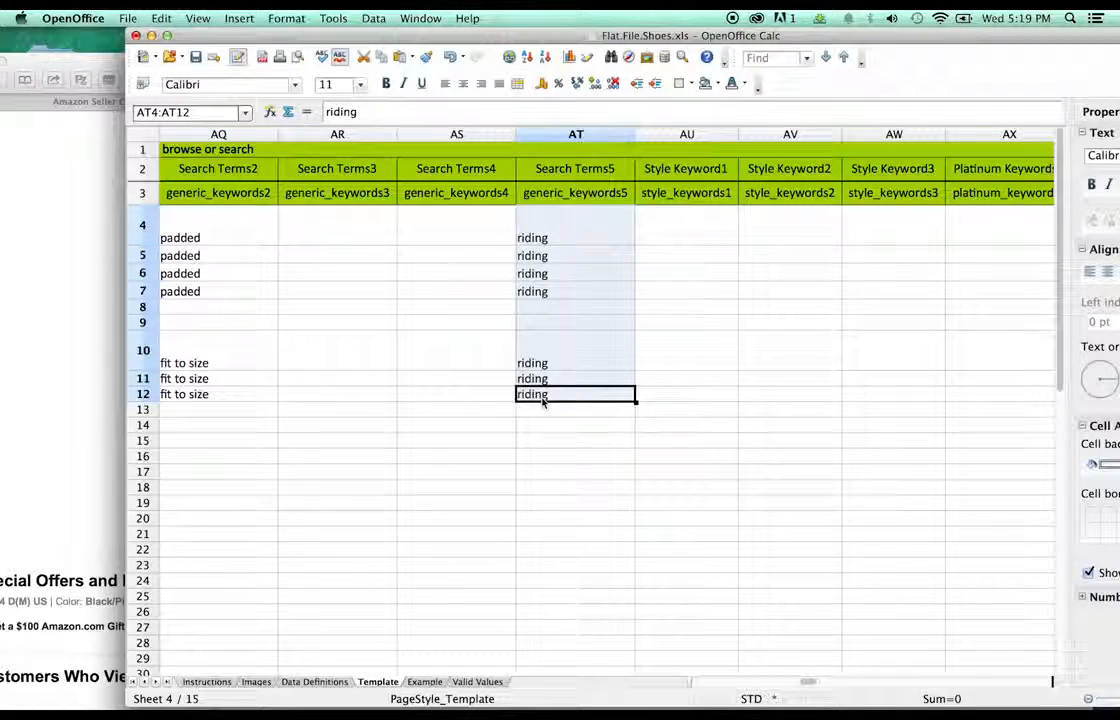
pyautogui.press('Delete')
pyautogui.moveTo(807, 680); pyautogui.dragTo(838, 688)
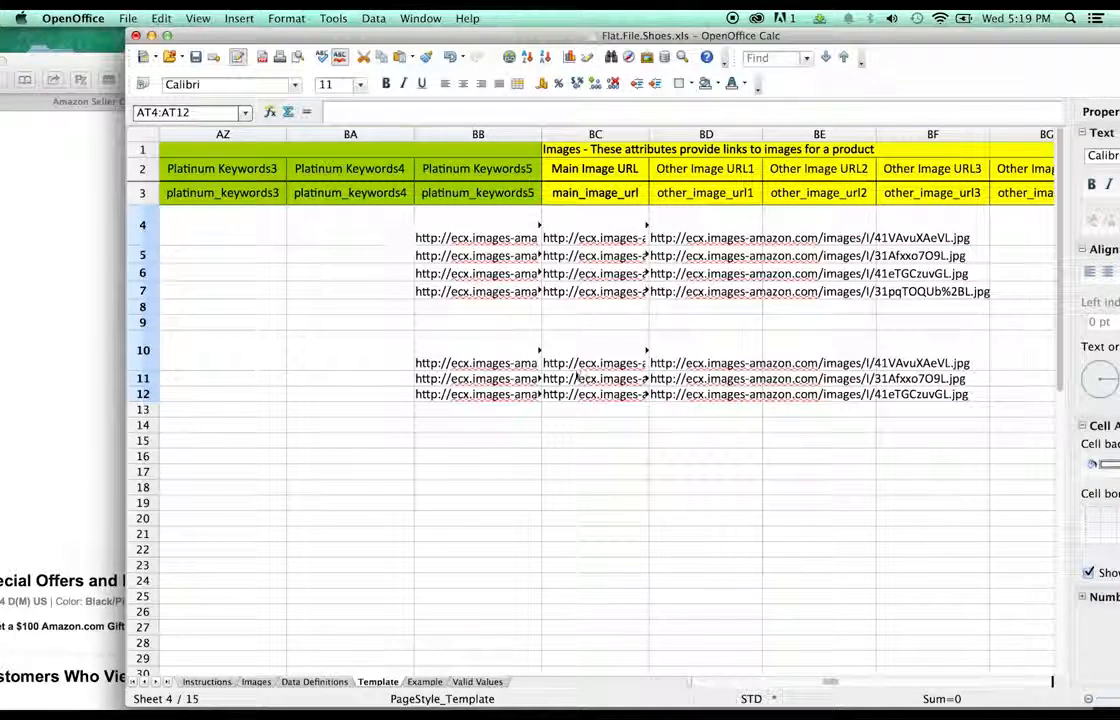
# - Clear the image links from Platinum Keywords5 cells BB4 through BB12
pyautogui.click(425, 228)
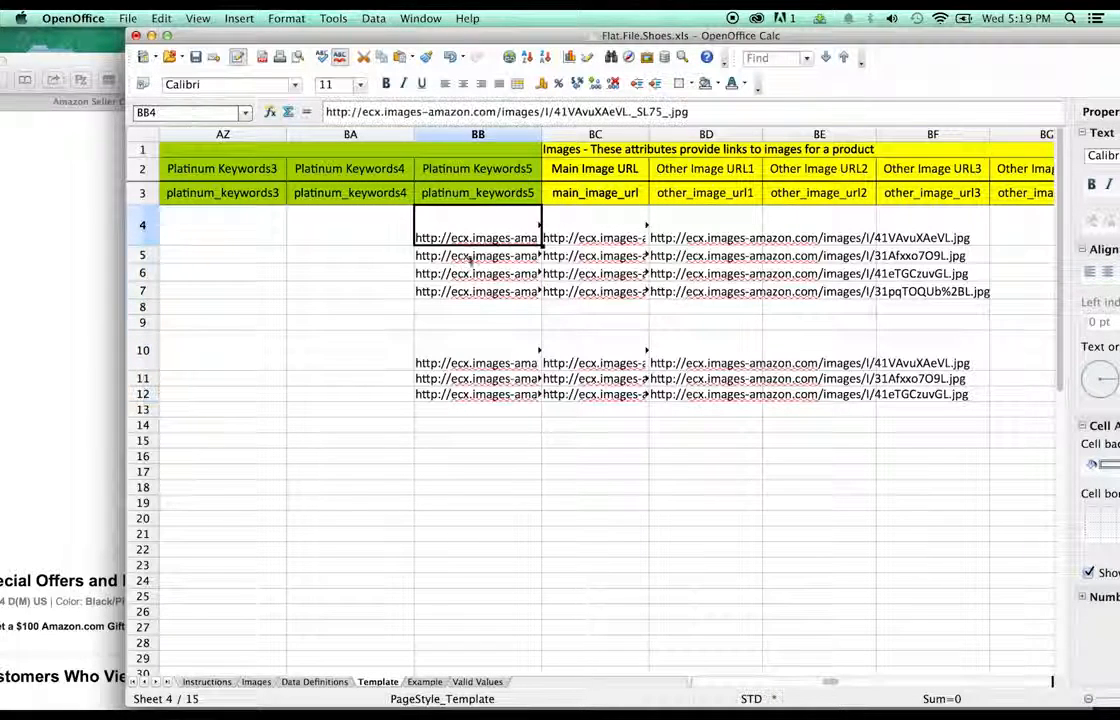
pyautogui.keyDown('shift'); pyautogui.click(474, 396); pyautogui.keyUp('shift')
pyautogui.press('Delete')
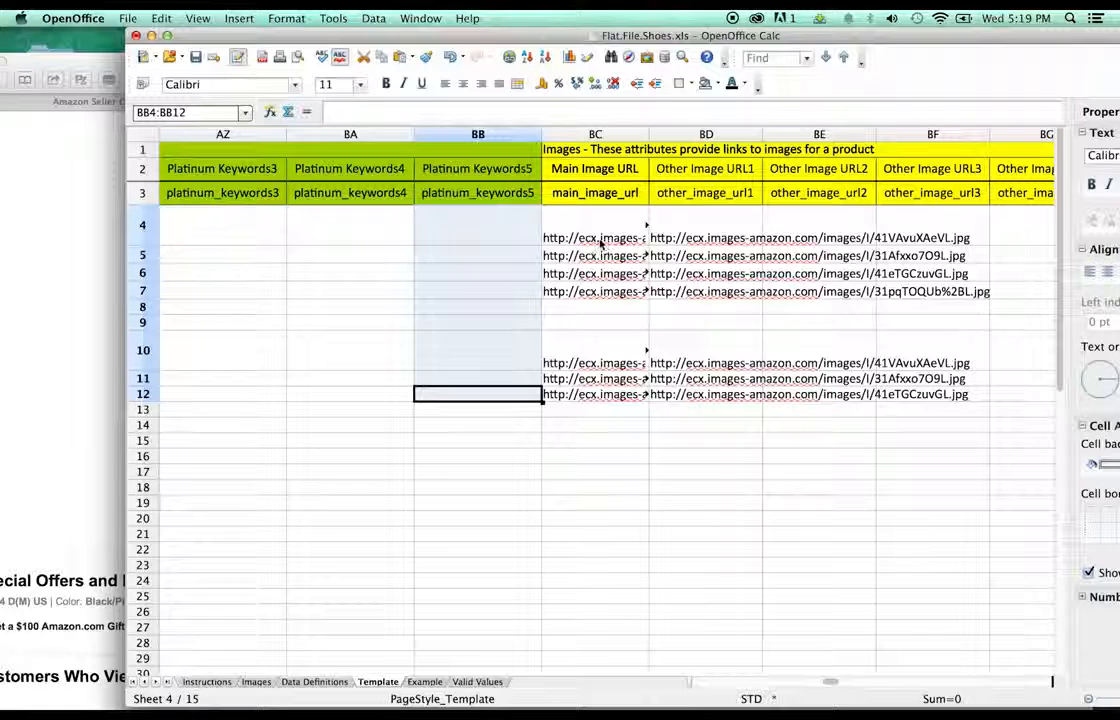
pyautogui.click(582, 230)
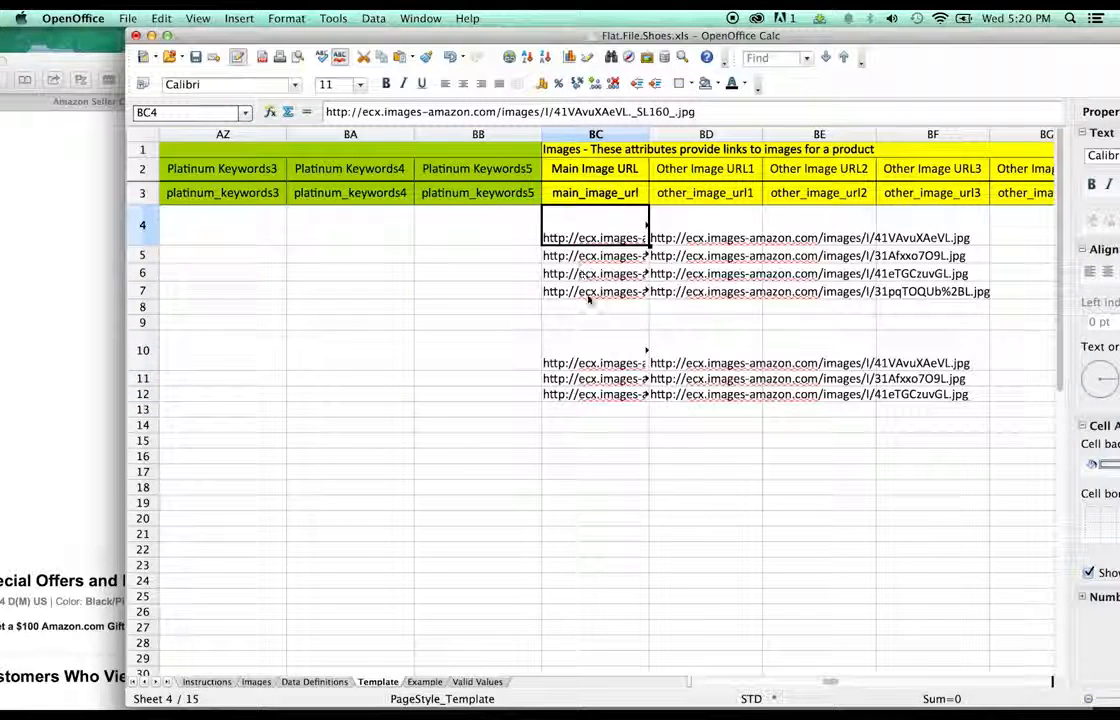
pyautogui.click(590, 290)
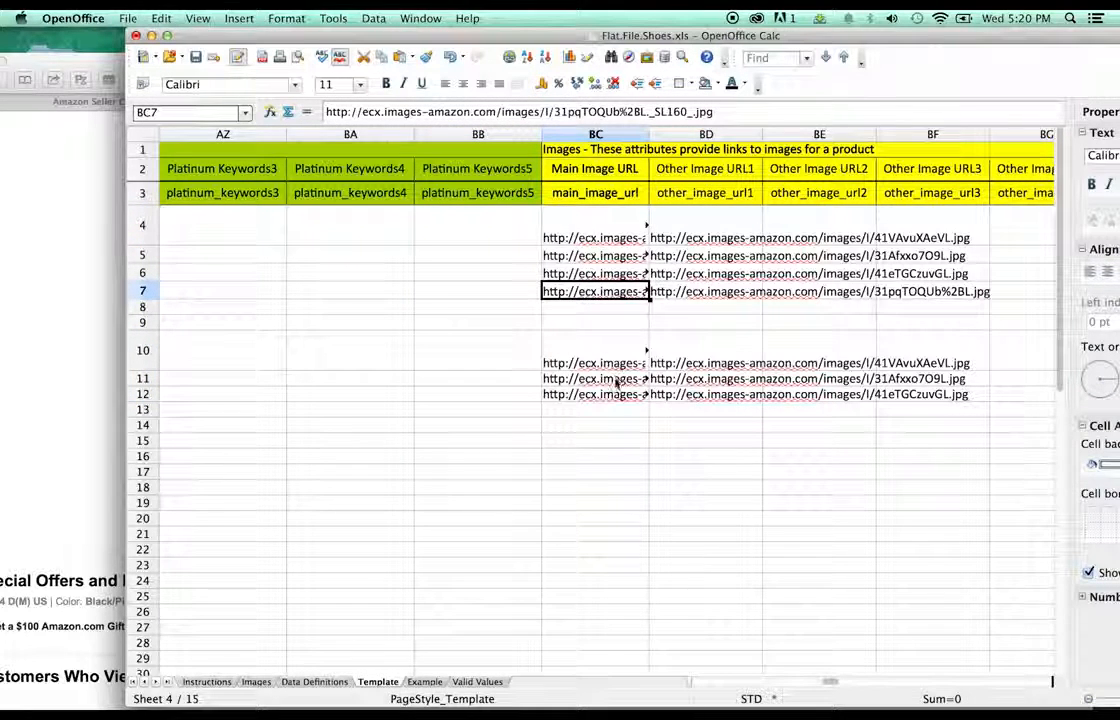
# - Clear the Other Image URL1 links from BD4 through BD12
pyautogui.click(706, 228)
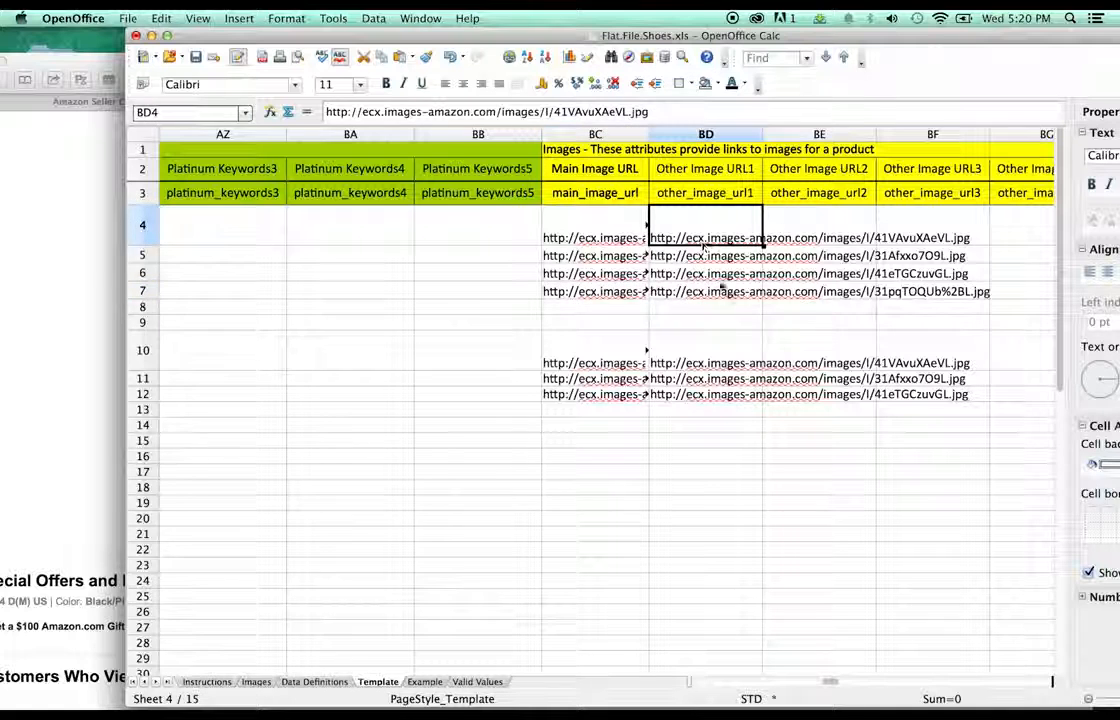
pyautogui.keyDown('shift'); pyautogui.click(714, 395); pyautogui.keyUp('shift')
pyautogui.press('Delete')
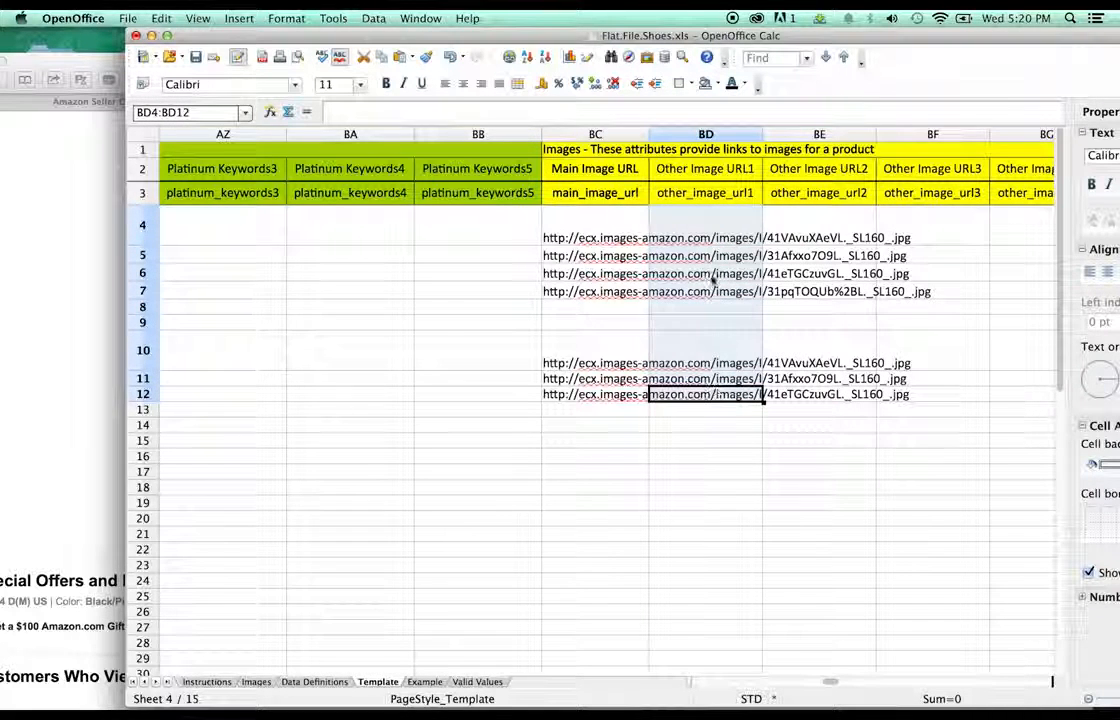
pyautogui.click(916, 236)
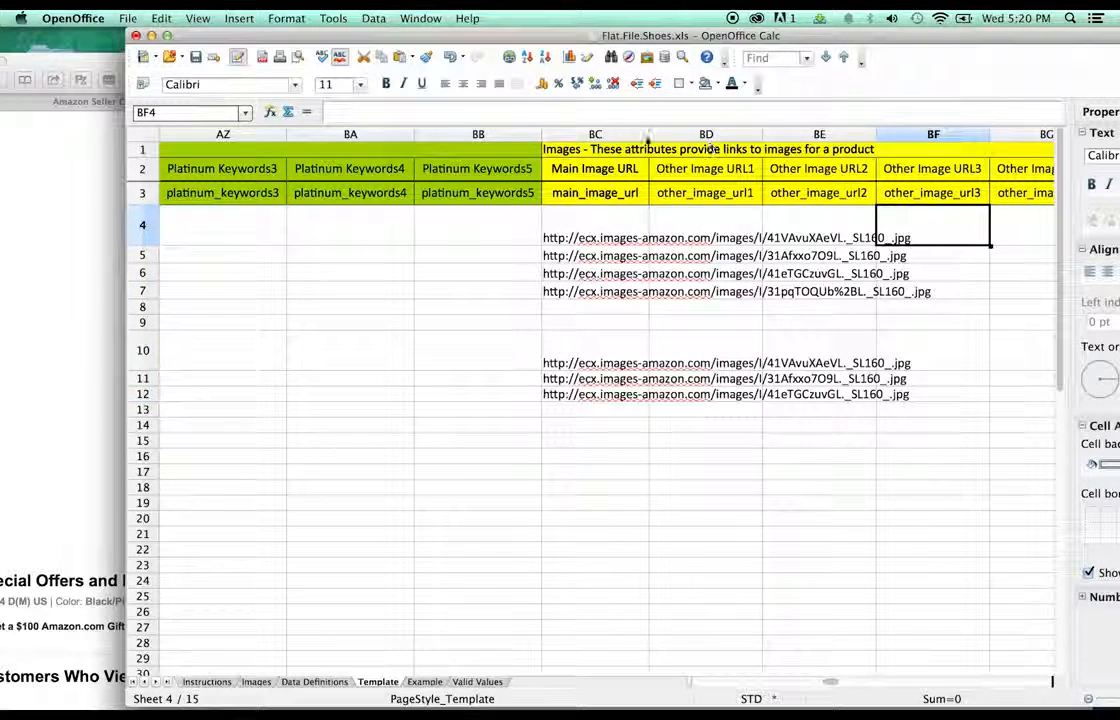
# - Widen the Main Image URL column and check the links in rows 4 through 7
pyautogui.moveTo(648, 140); pyautogui.dragTo(942, 153)
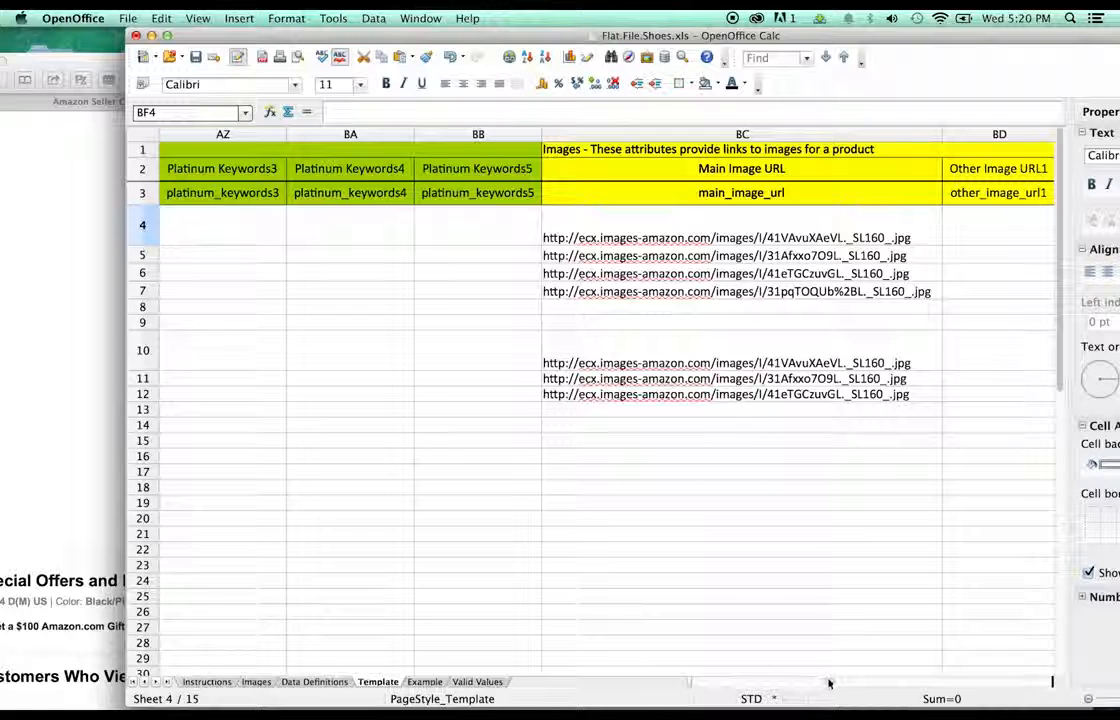
pyautogui.moveTo(830, 683); pyautogui.dragTo(835, 684)
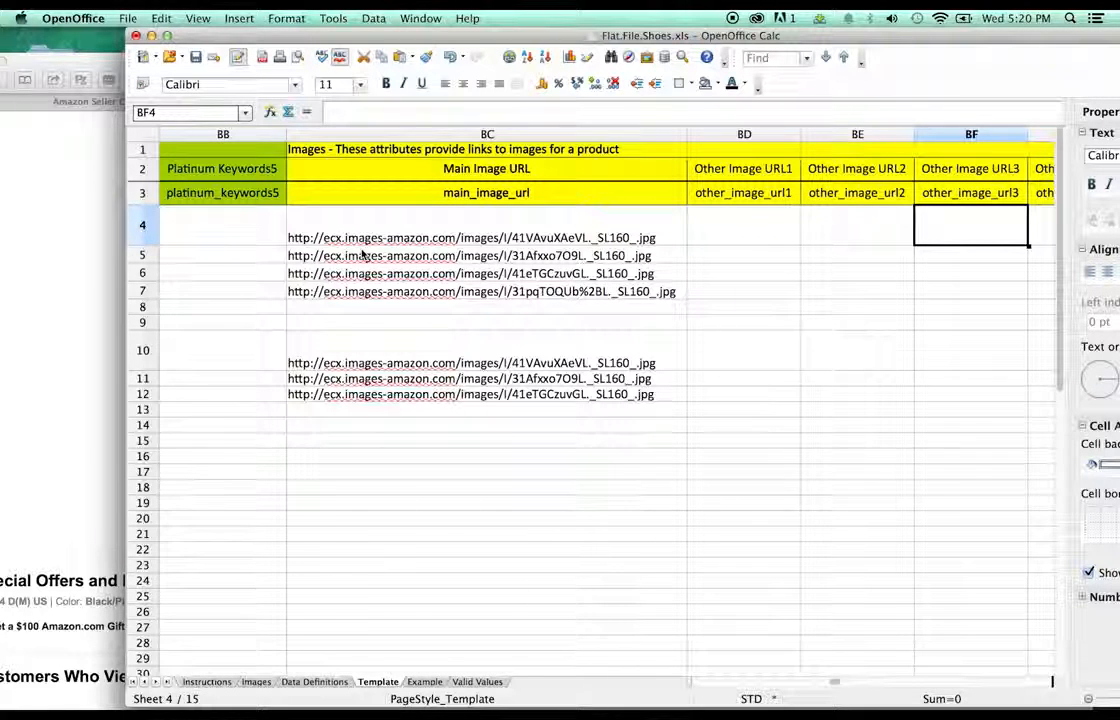
pyautogui.doubleClick(307, 228)
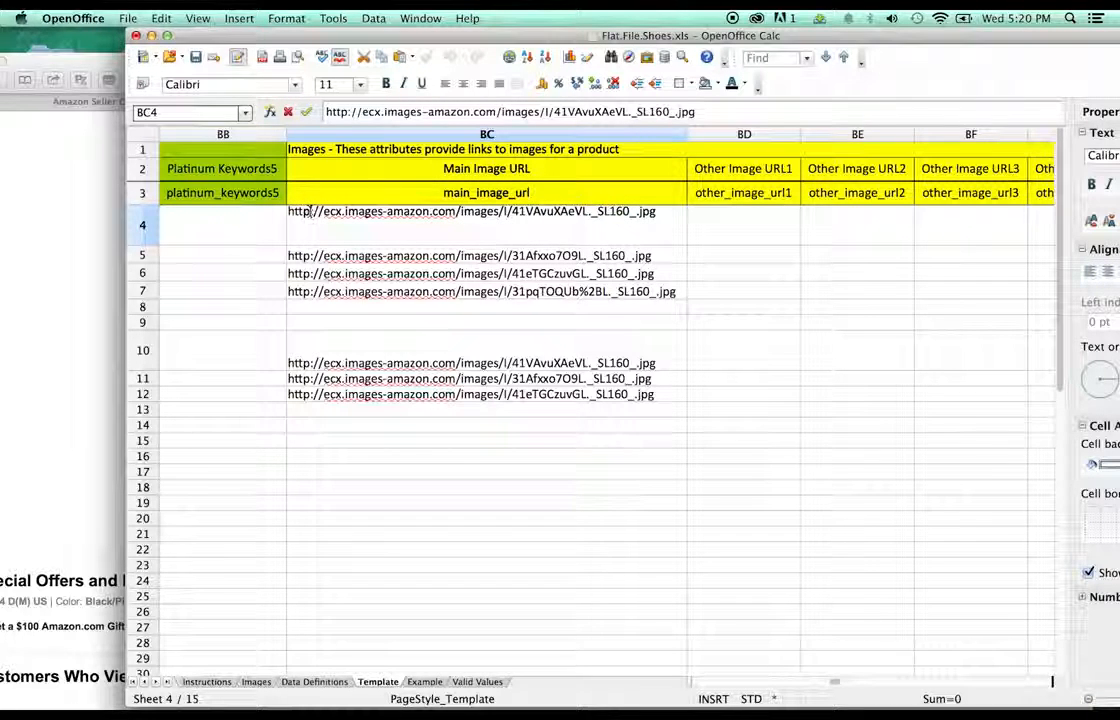
pyautogui.click(425, 340)
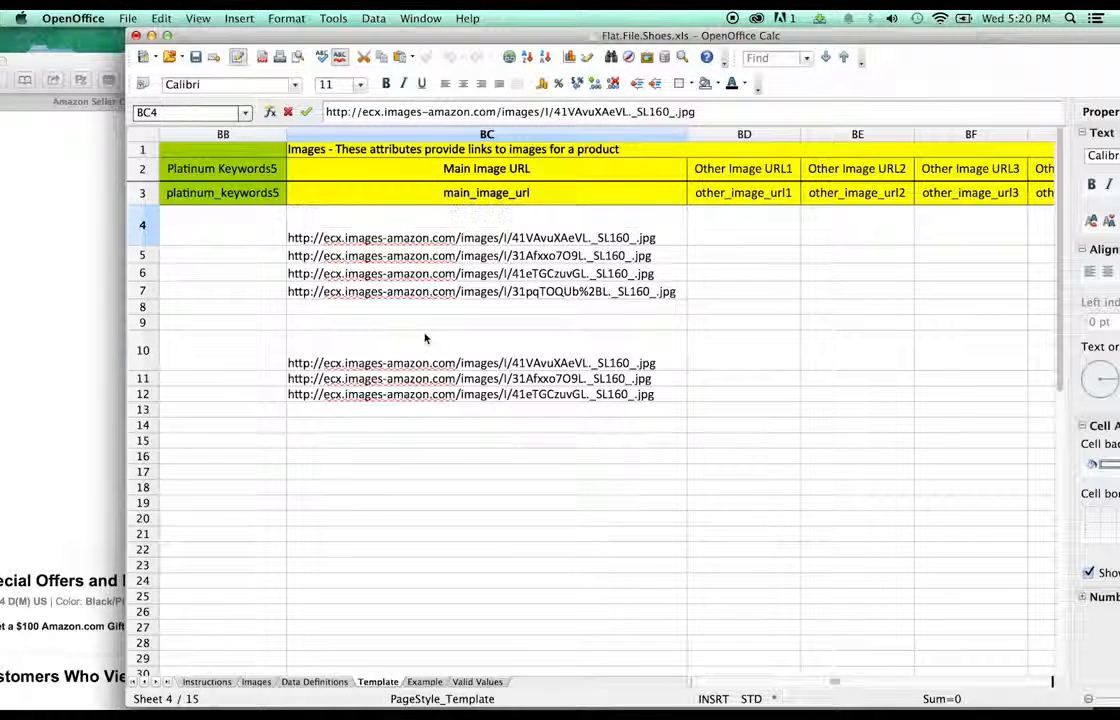
pyautogui.click(443, 277)
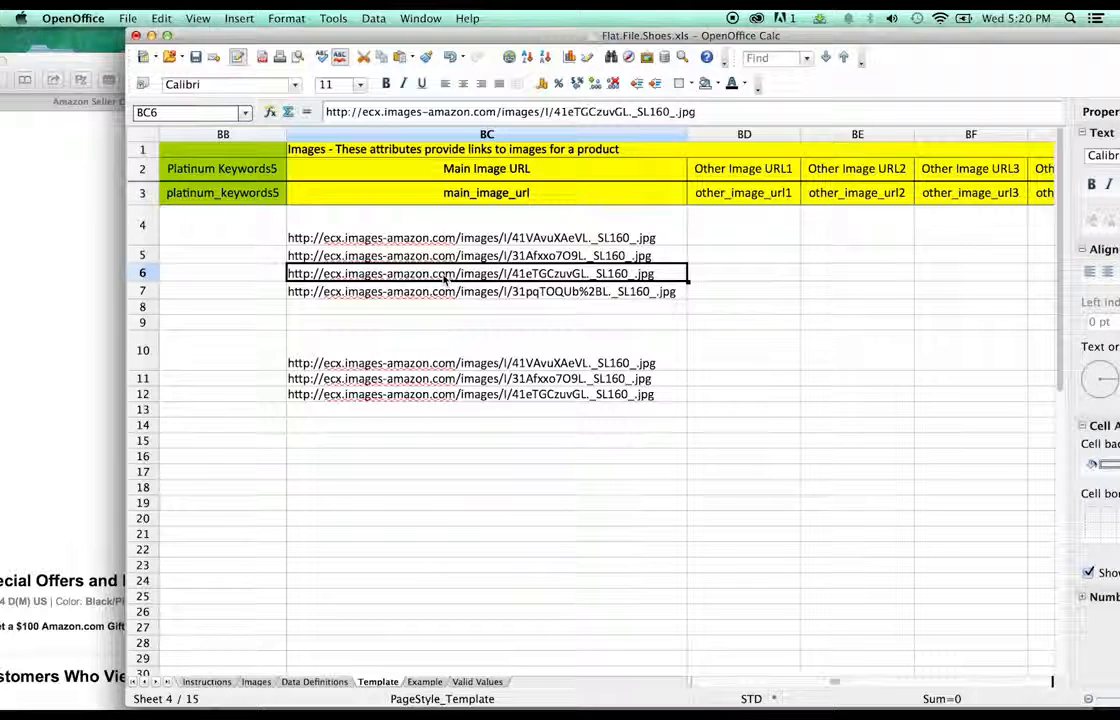
pyautogui.click(395, 240)
pyautogui.click(391, 262)
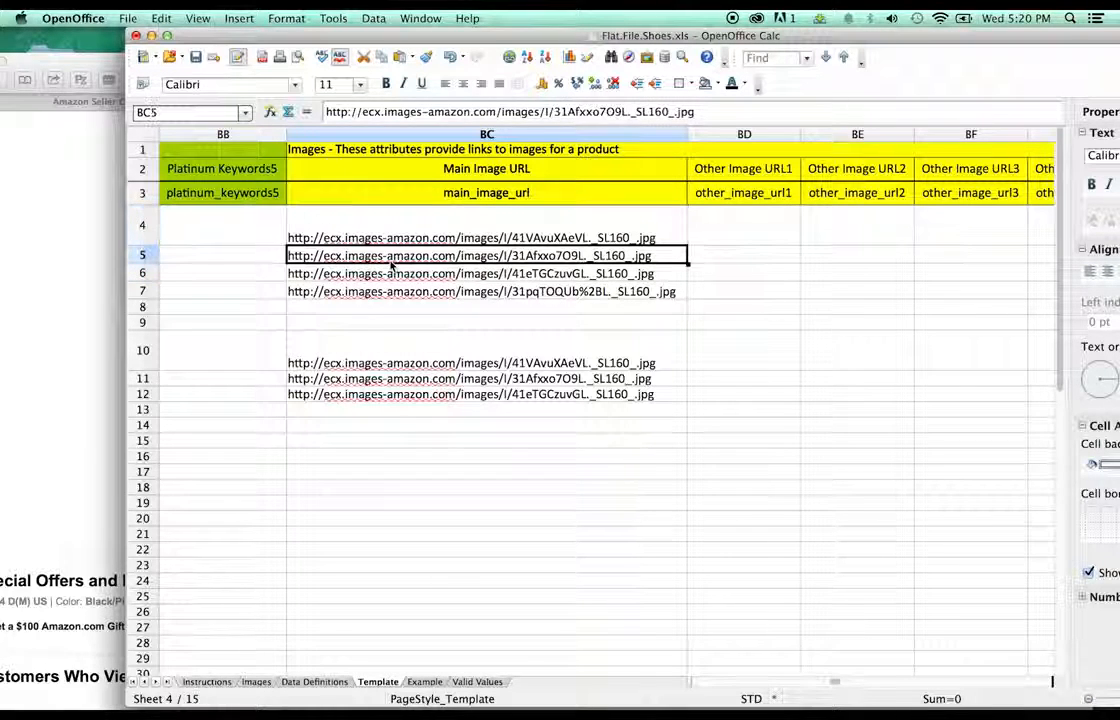
pyautogui.click(391, 276)
pyautogui.click(447, 291)
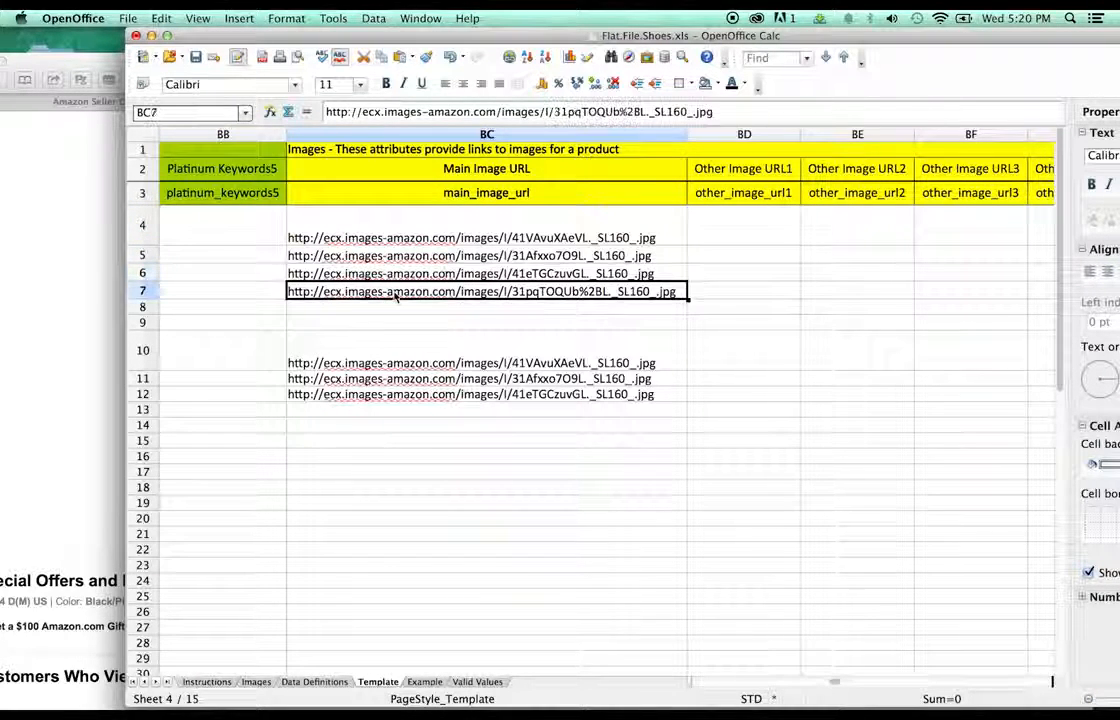
pyautogui.click(510, 324)
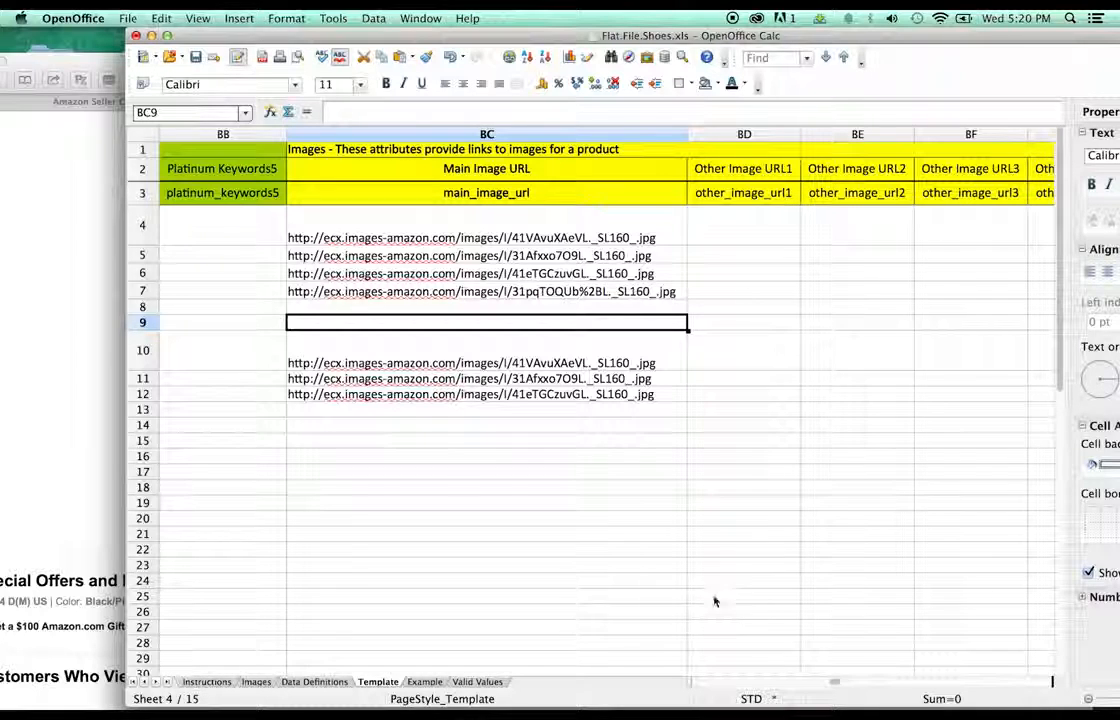
# - Clear AMAZON_NA and the package dimensions and unit from rows 11 and 12
pyautogui.moveTo(835, 685); pyautogui.dragTo(854, 686)
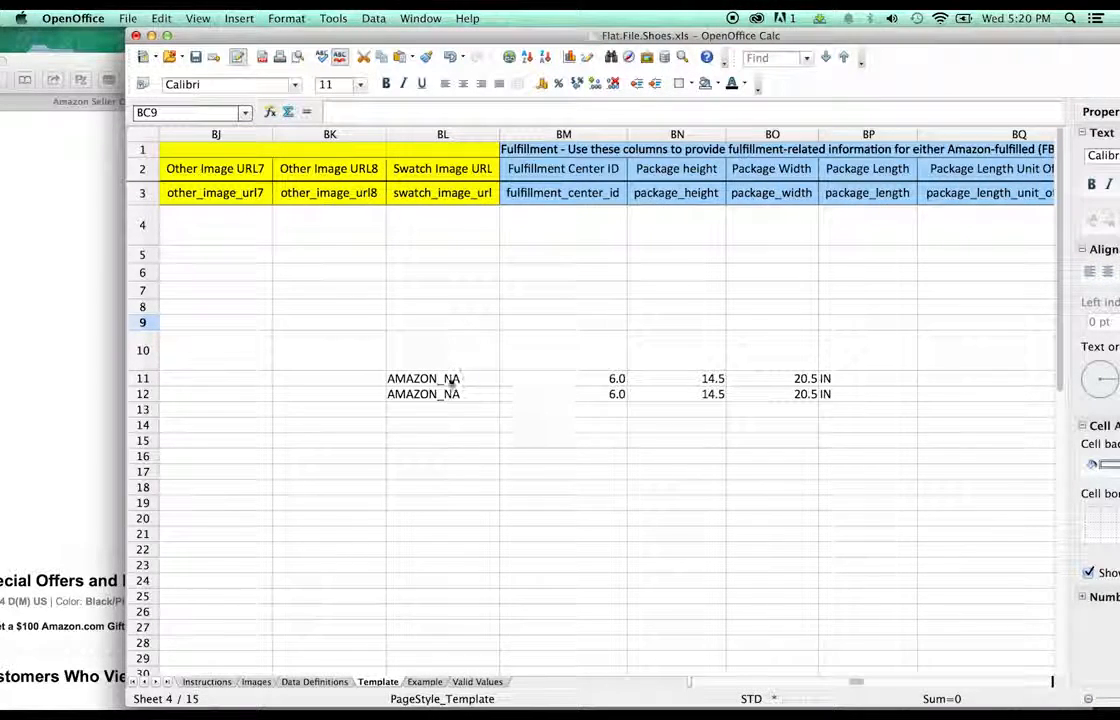
pyautogui.moveTo(450, 394); pyautogui.dragTo(447, 384)
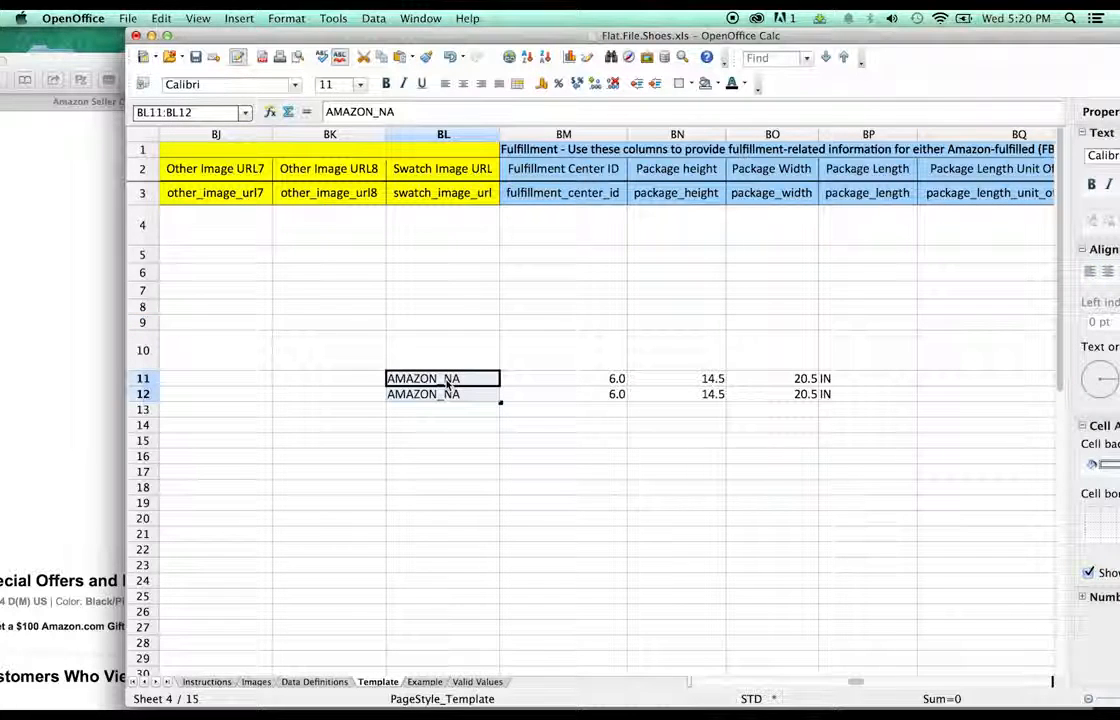
pyautogui.press('Delete')
pyautogui.click(447, 384)
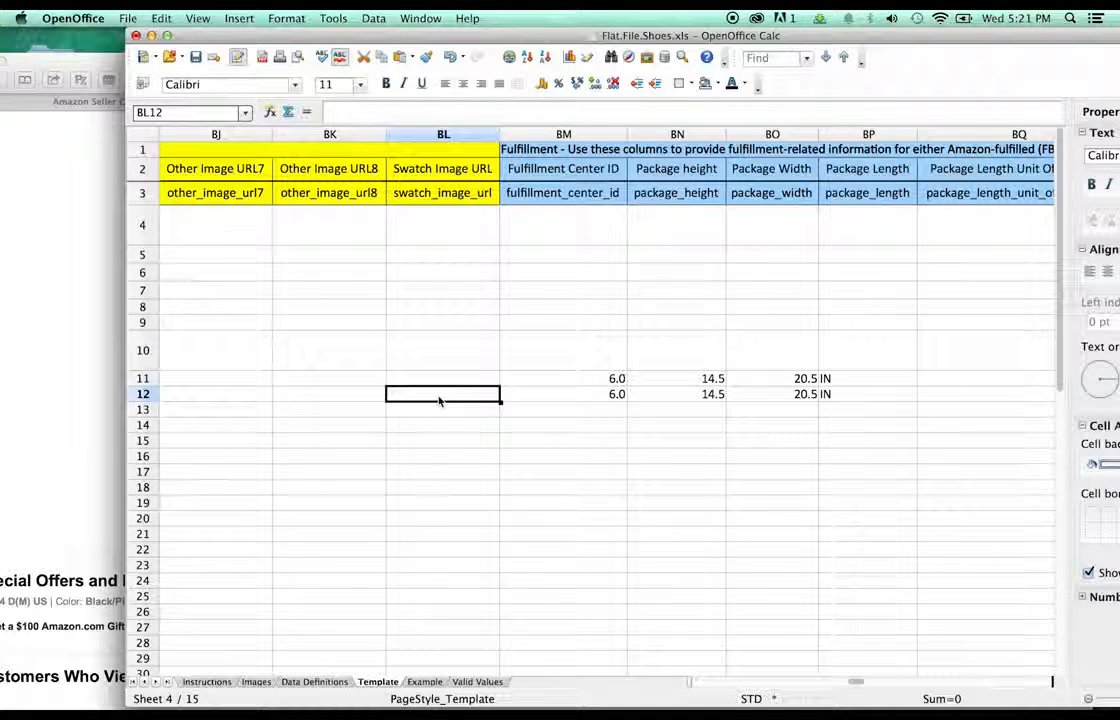
pyautogui.keyDown('shift'); pyautogui.click(861, 390); pyautogui.keyUp('shift')
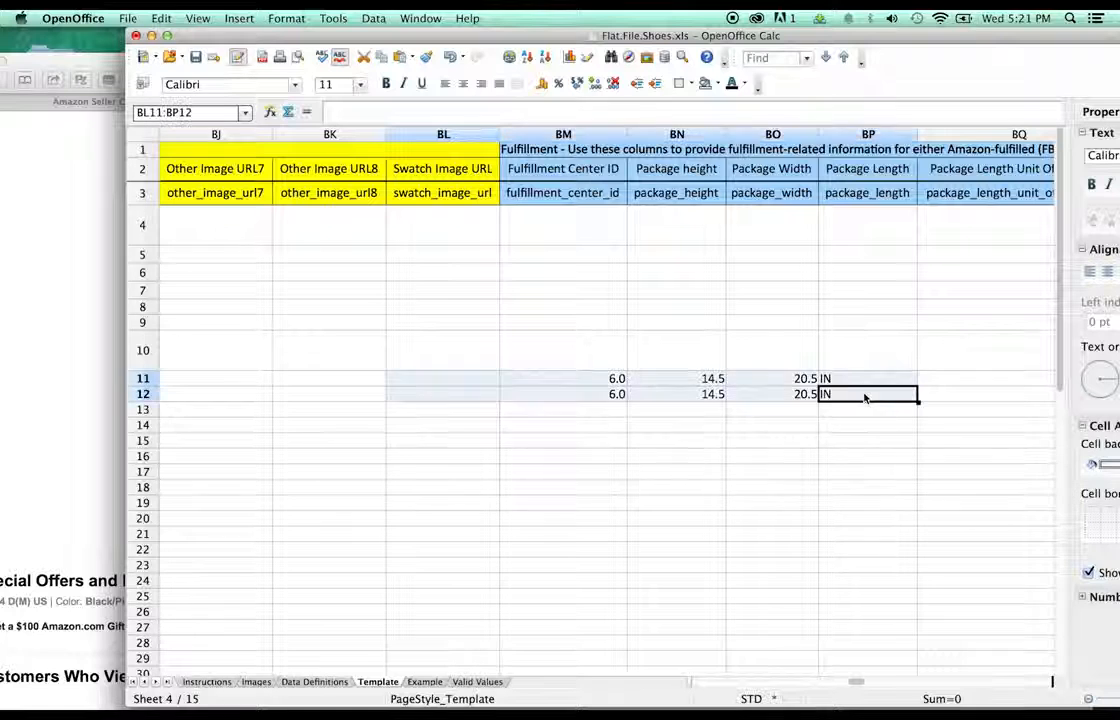
pyautogui.press('Delete')
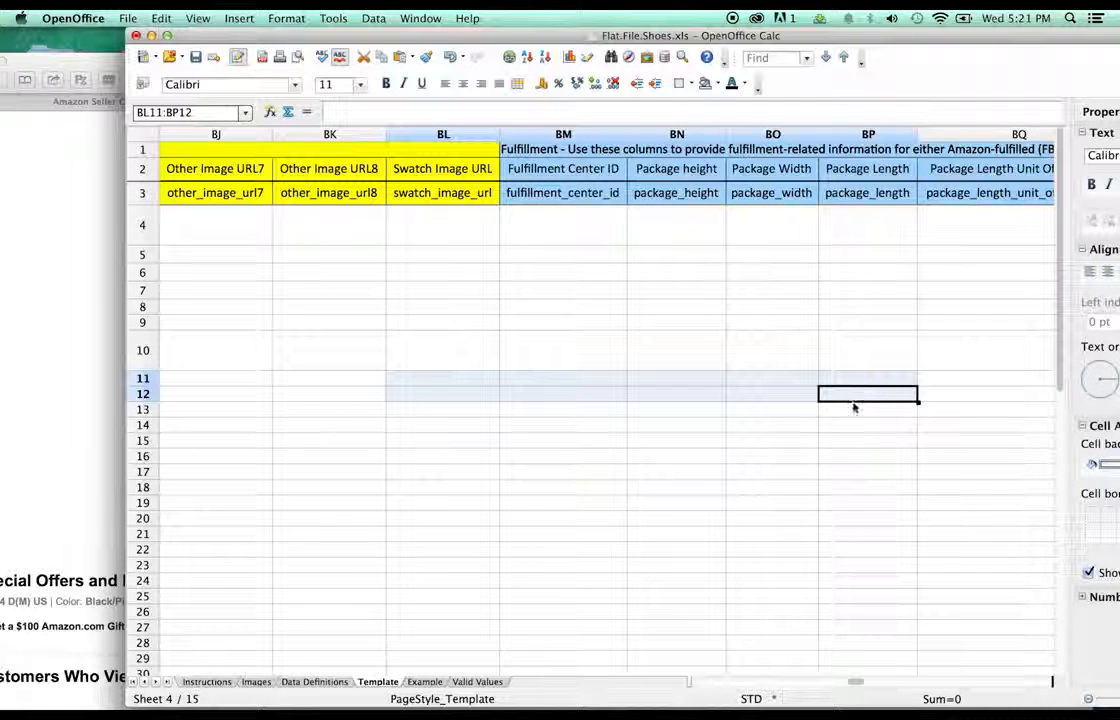
# - Clear the package weight and its unit from rows 10 through 12
pyautogui.hscroll(5, 852, 681)
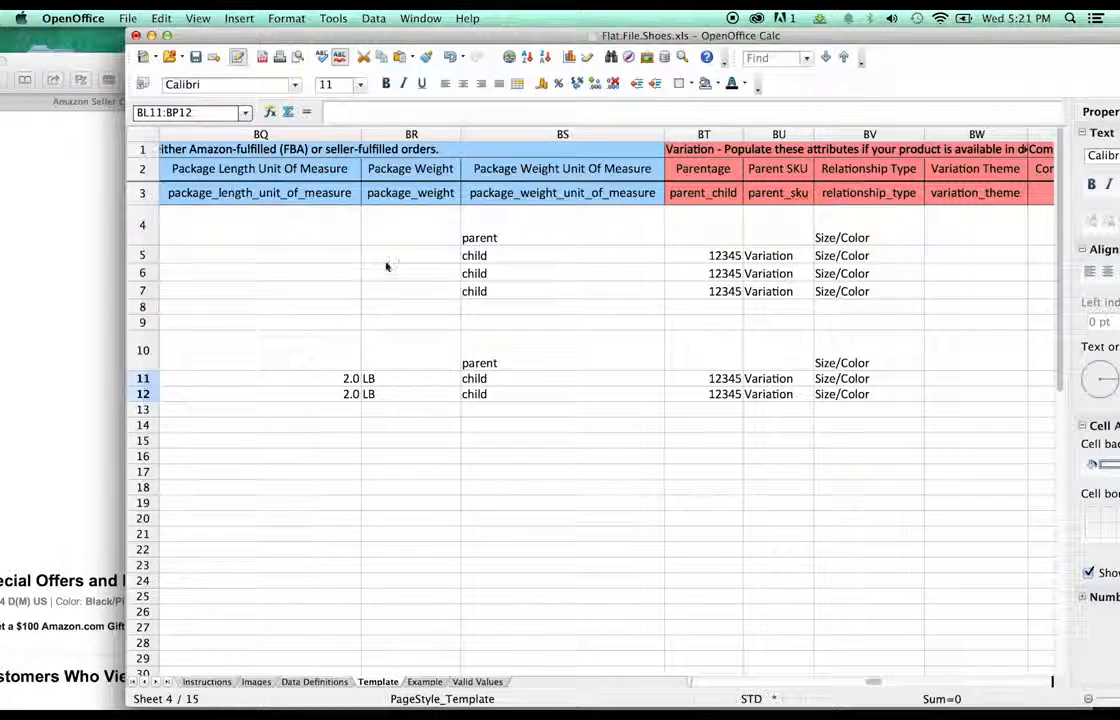
pyautogui.moveTo(320, 340); pyautogui.dragTo(368, 396)
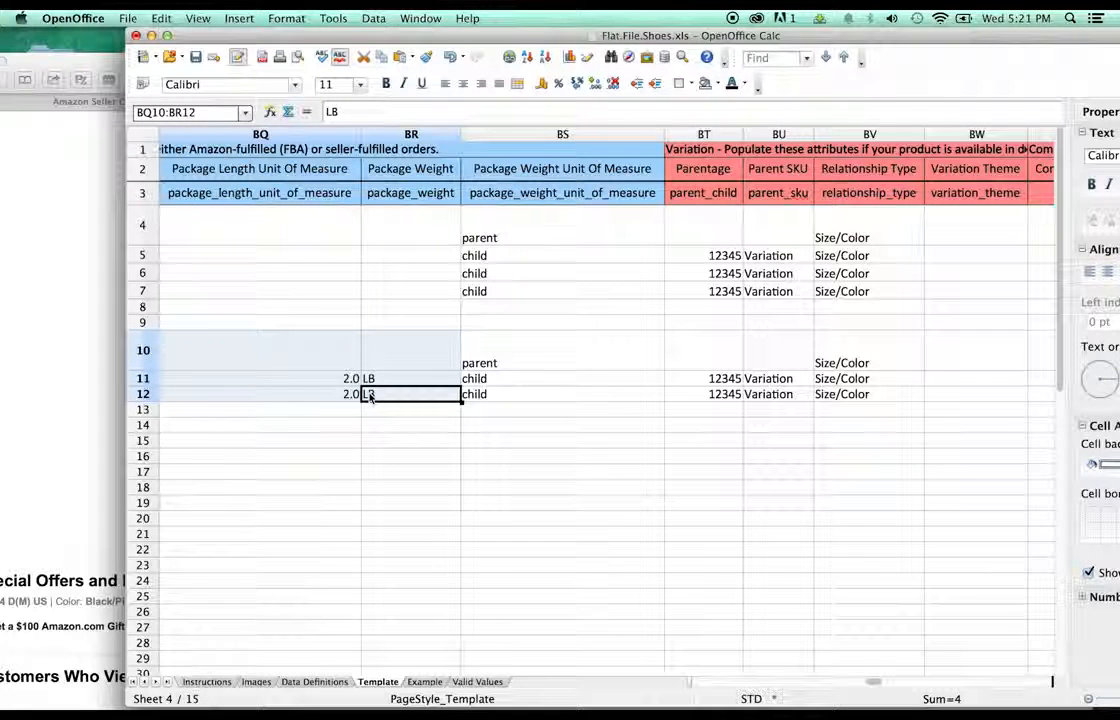
pyautogui.press('BackSpace')
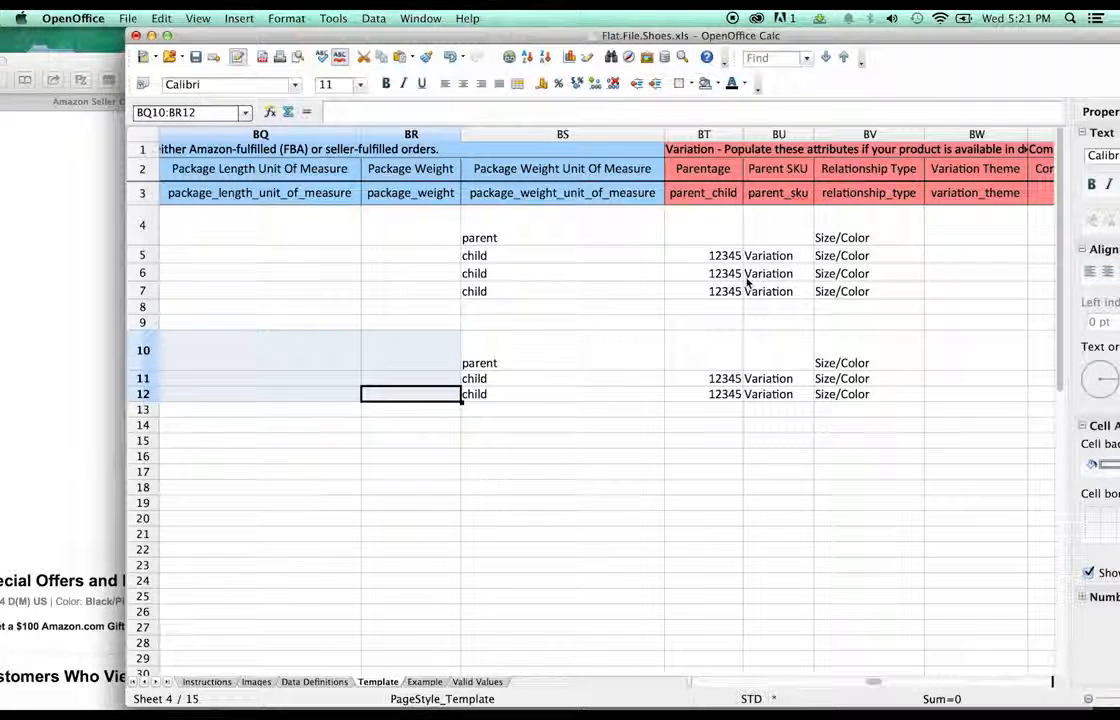
# - Shift the variation entries in BR4:BV13 one column to the right
pyautogui.click(432, 232)
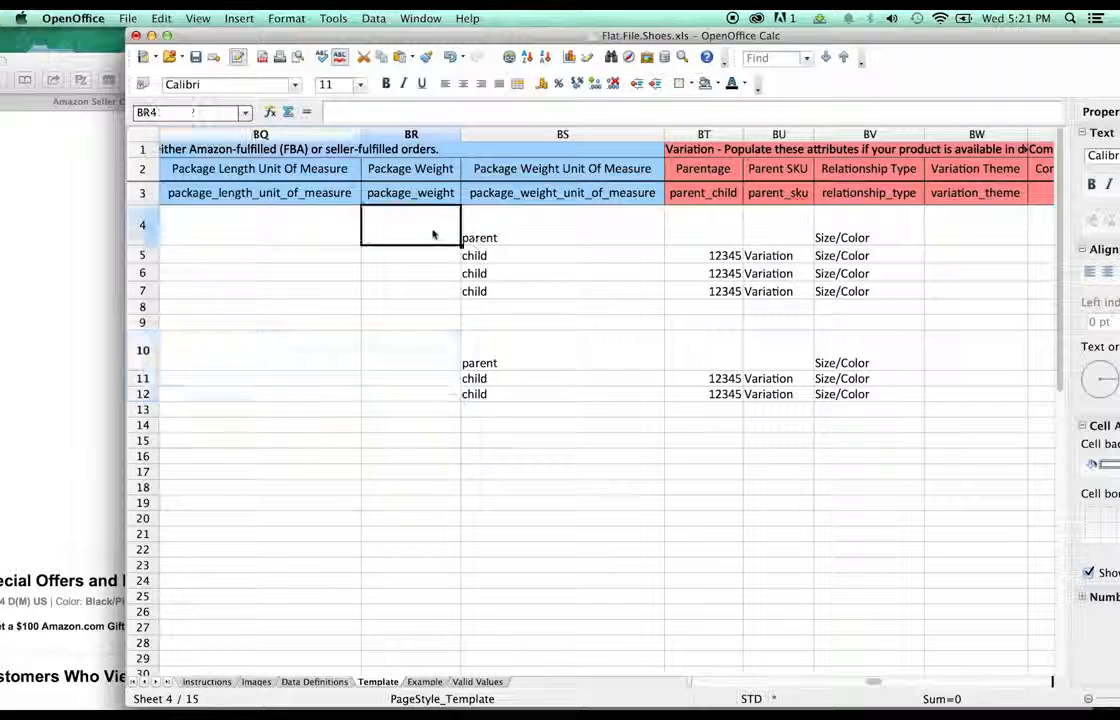
pyautogui.keyDown('shift'); pyautogui.click(918, 407); pyautogui.keyUp('shift')
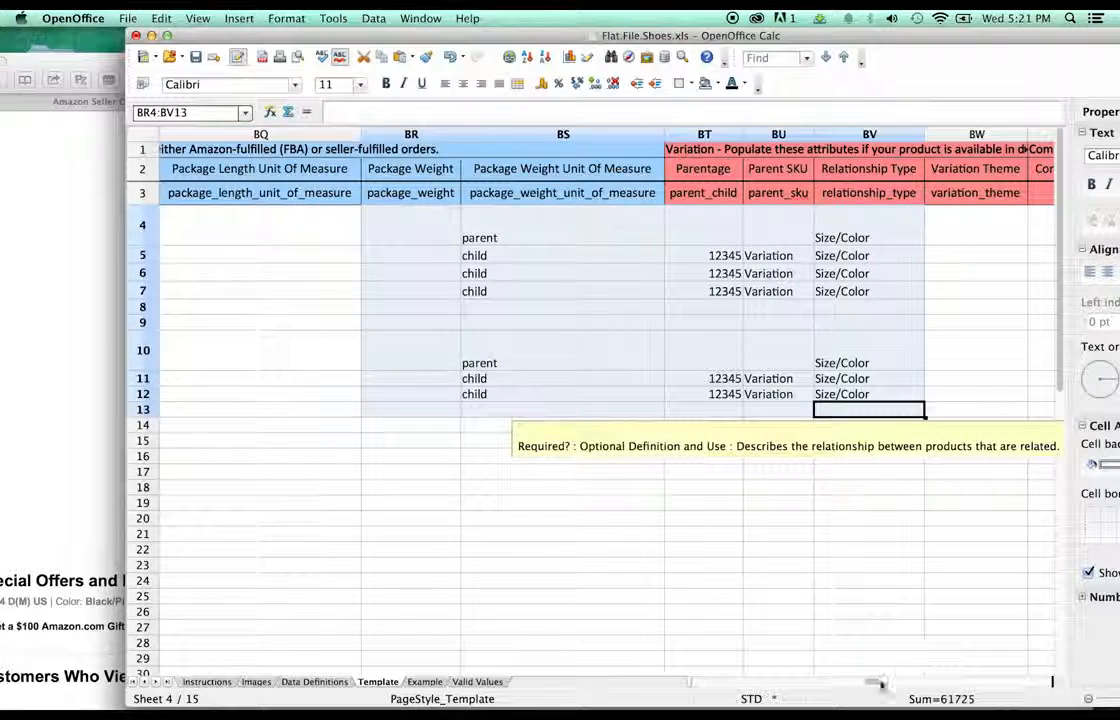
pyautogui.click(885, 684)
pyautogui.click(862, 687)
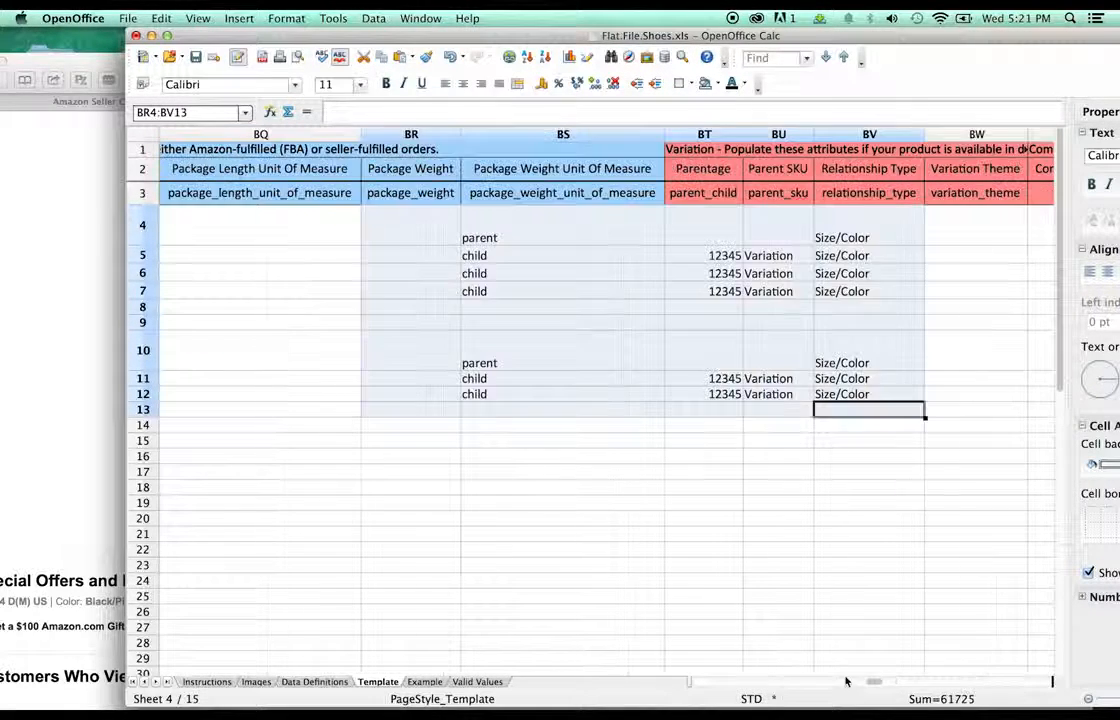
pyautogui.moveTo(439, 245); pyautogui.dragTo(717, 235)
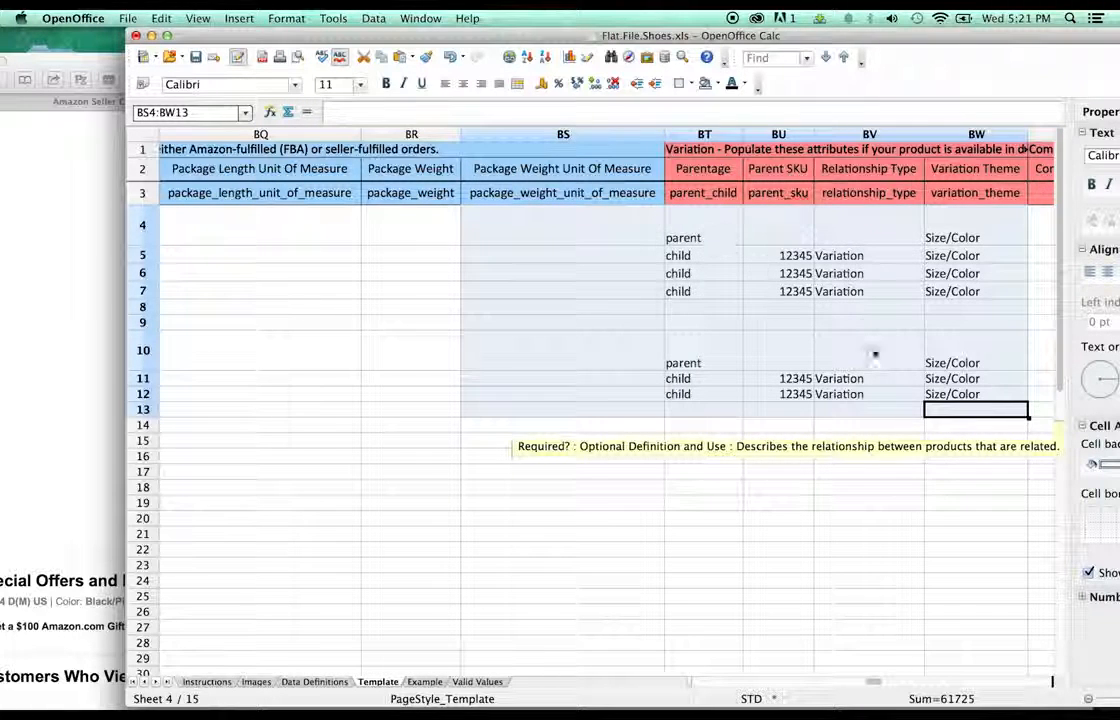
pyautogui.click(887, 358)
# - Give rows 11 and 12 the parent SKU 56789 in BU11 and BU12
pyautogui.click(695, 240)
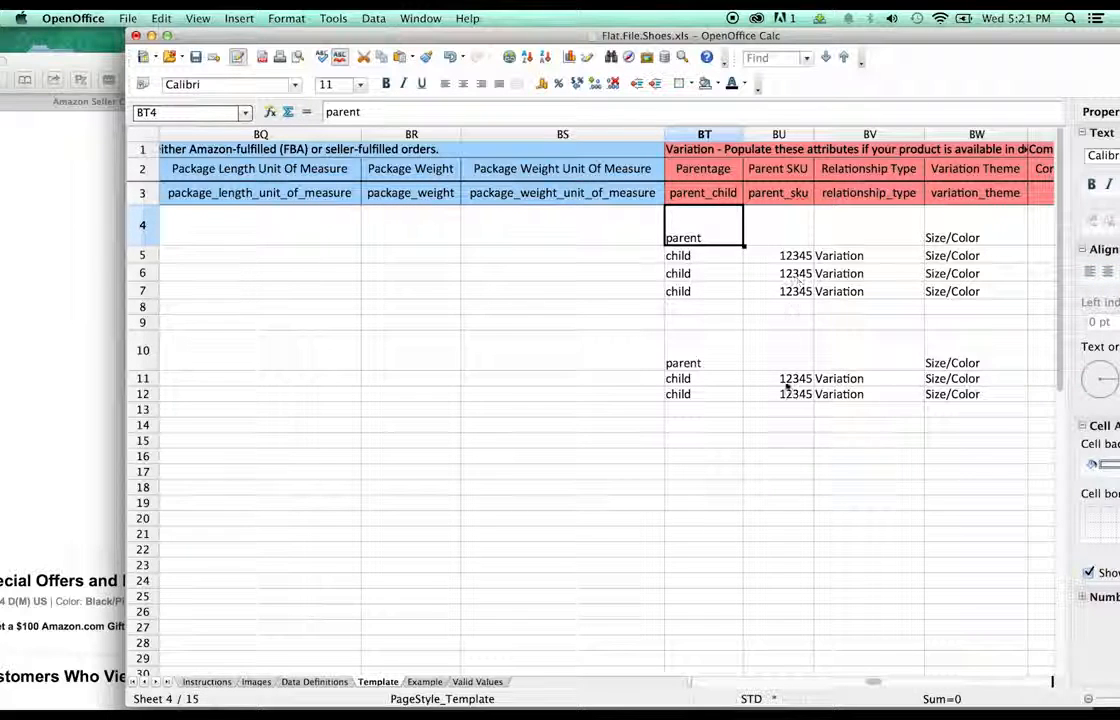
pyautogui.doubleClick(782, 378)
pyautogui.doubleClick(782, 378)
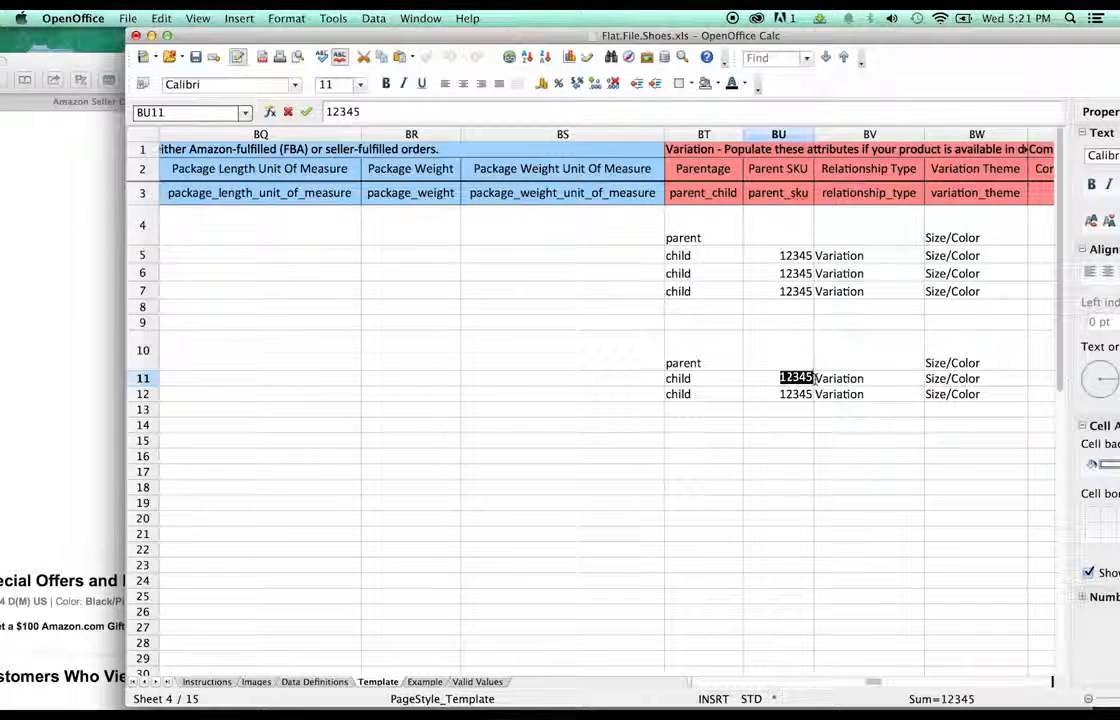
pyautogui.write('56')
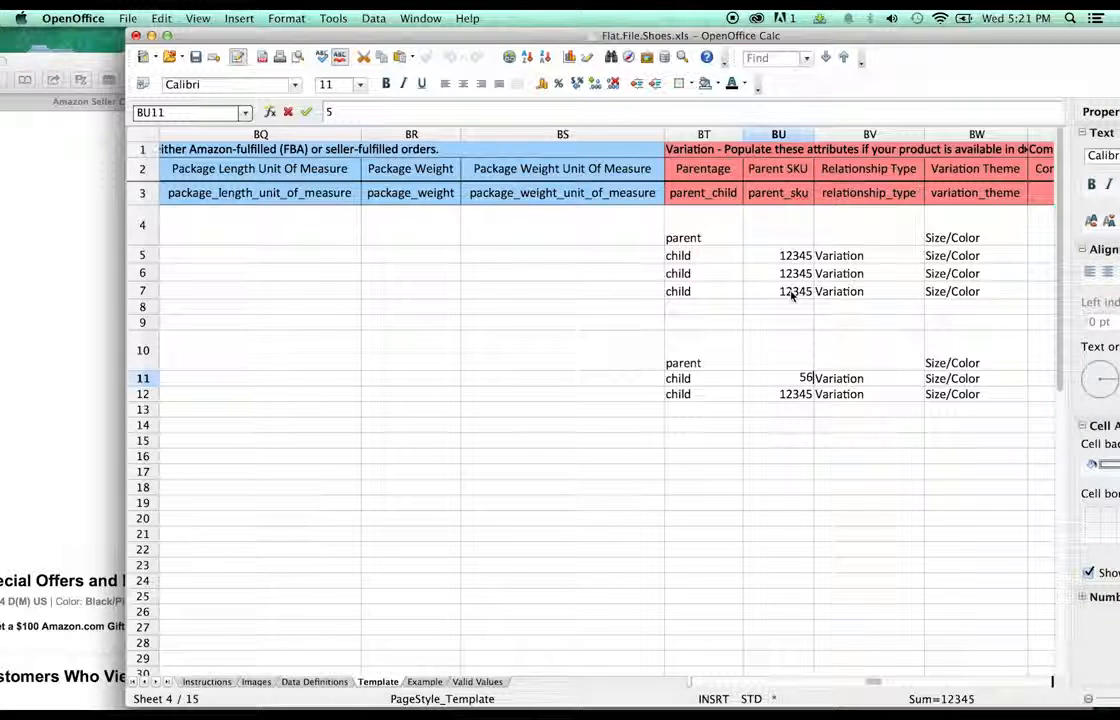
pyautogui.write('789')
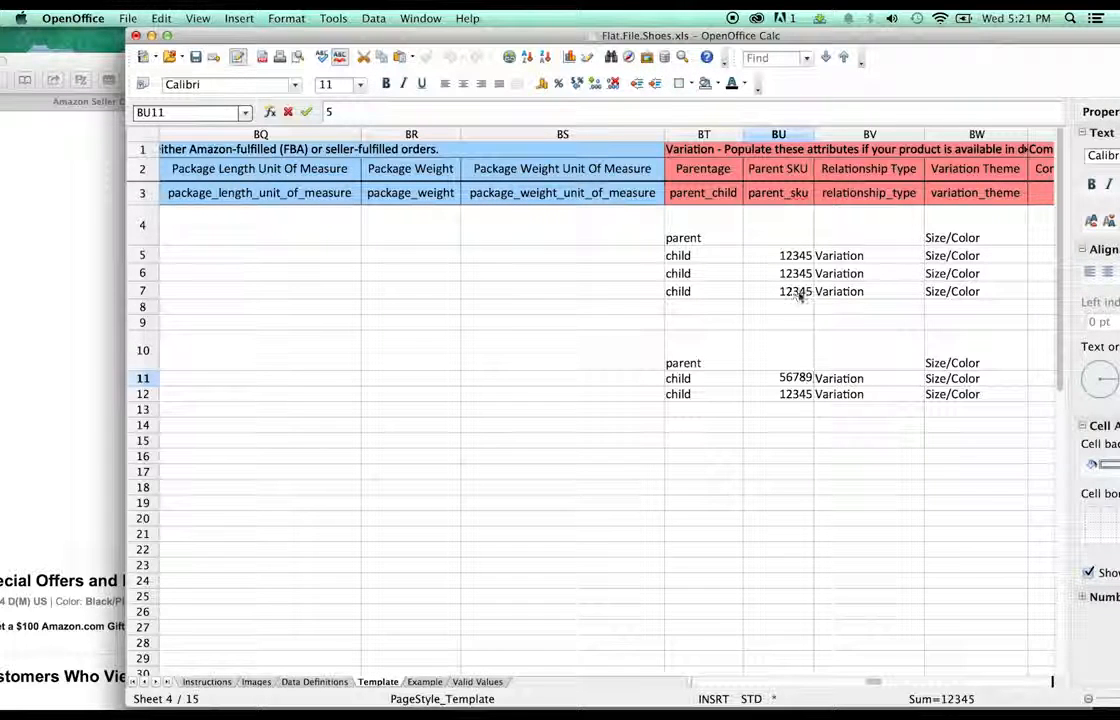
pyautogui.click(802, 407)
pyautogui.click(806, 380)
pyautogui.press('super+c')
pyautogui.click(797, 399)
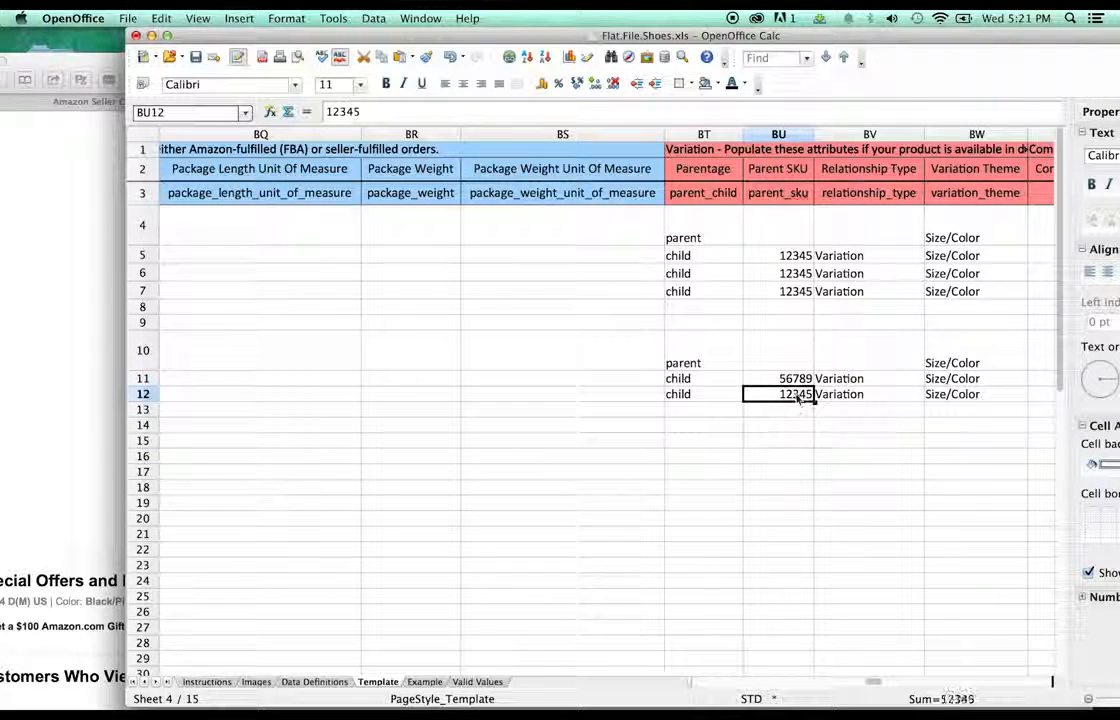
pyautogui.press('super+v')
pyautogui.click(828, 407)
# - Enter Variation as the relationship type in parent cells BV4 and BV10
pyautogui.click(843, 378)
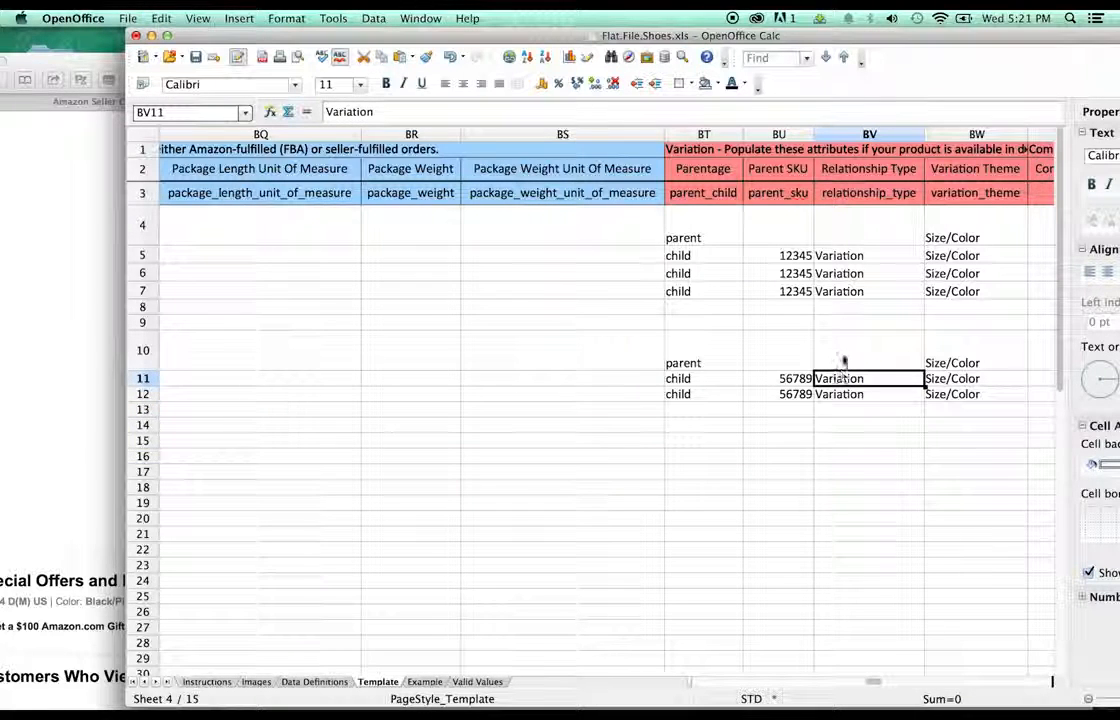
pyautogui.click(843, 245)
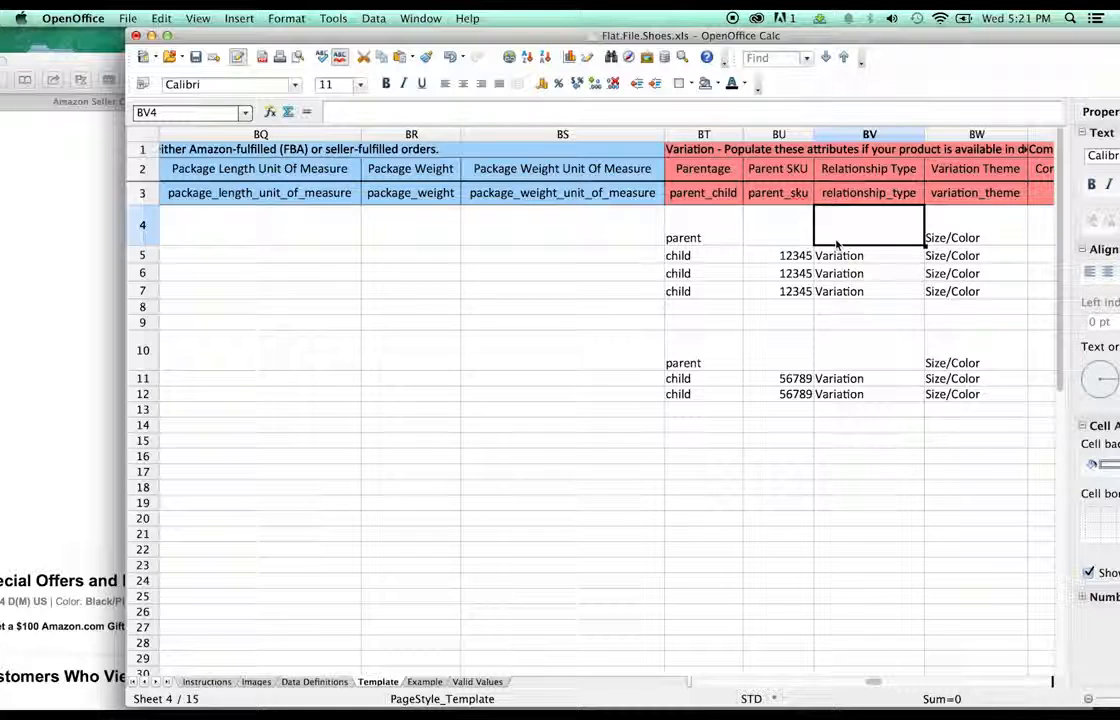
pyautogui.click(838, 258)
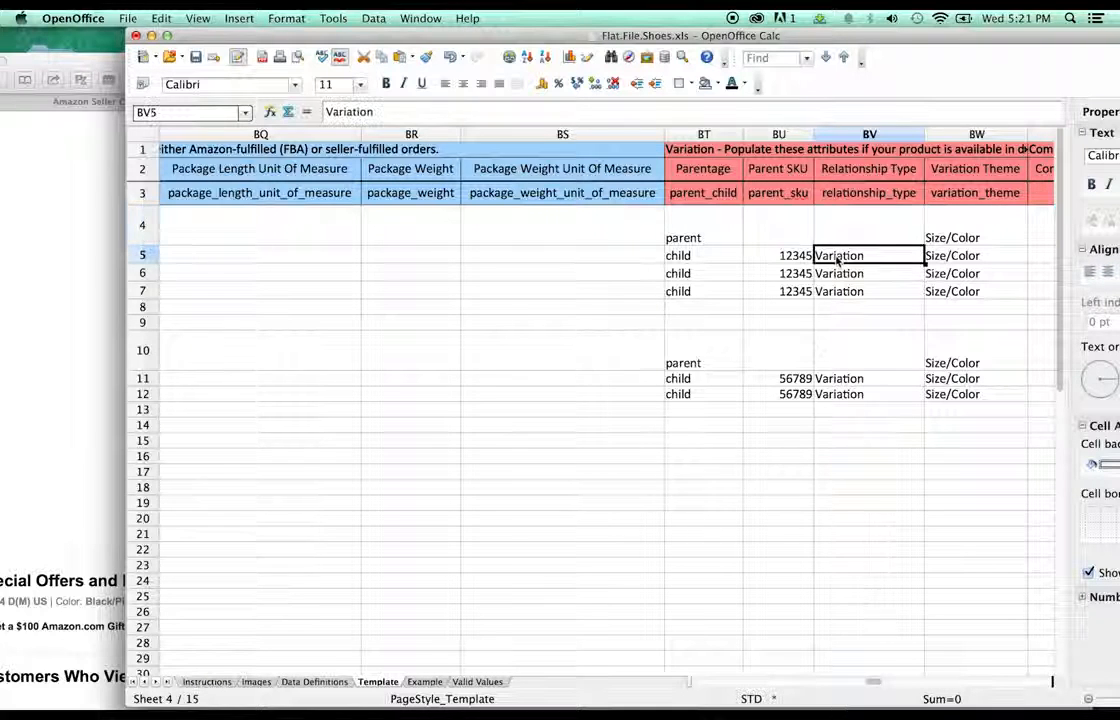
pyautogui.click(840, 242)
pyautogui.write('Variation')
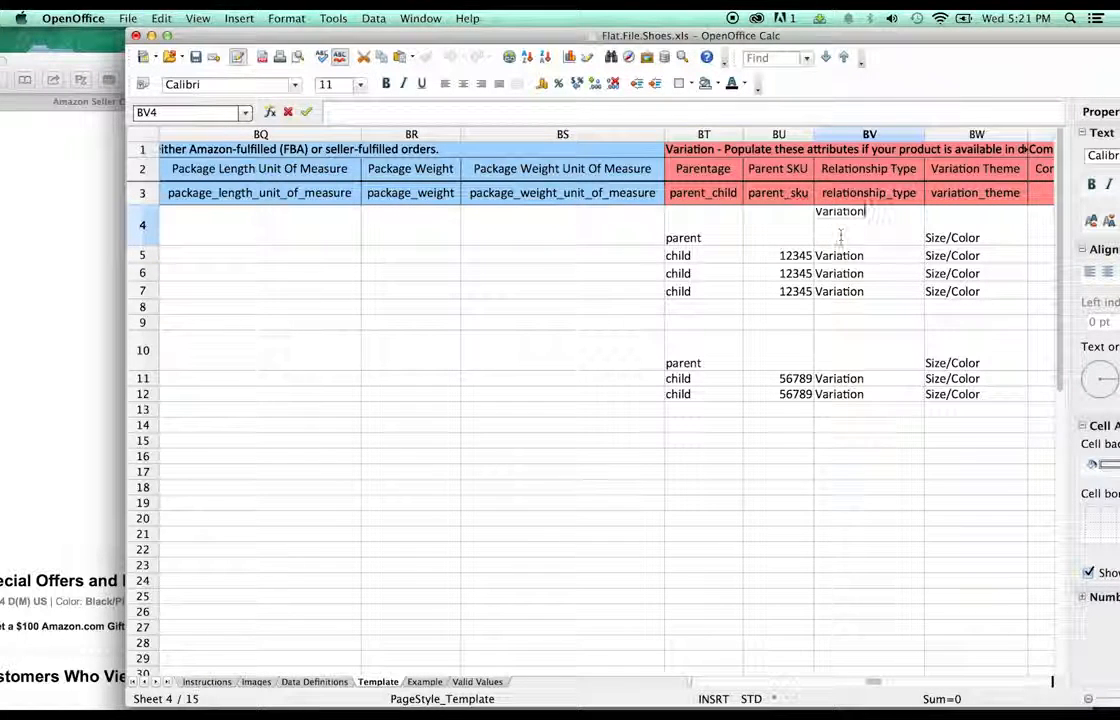
pyautogui.click(847, 358)
pyautogui.click(845, 378)
pyautogui.click(846, 345)
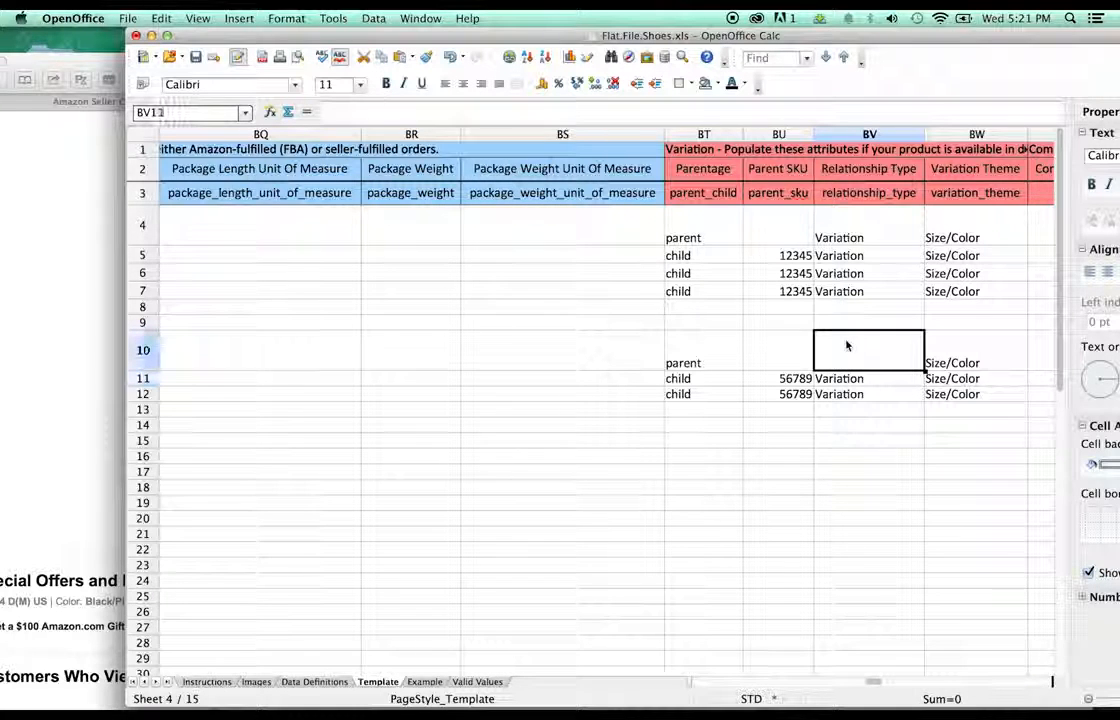
pyautogui.doubleClick(846, 345)
pyautogui.write('Variation')
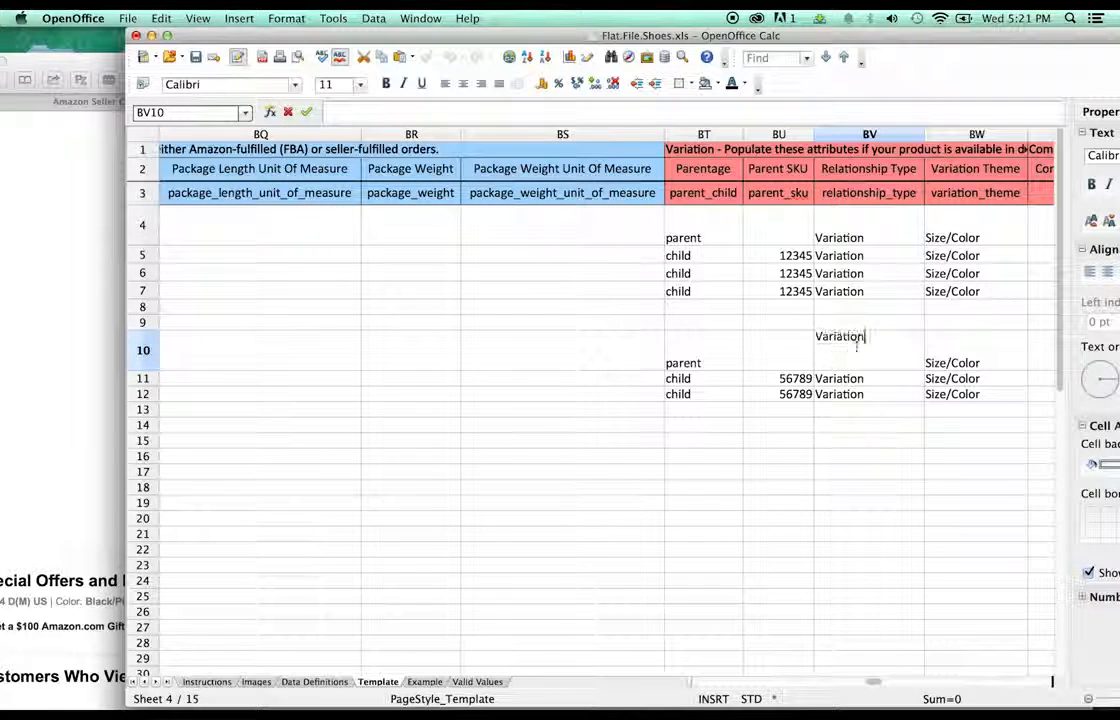
pyautogui.click(850, 457)
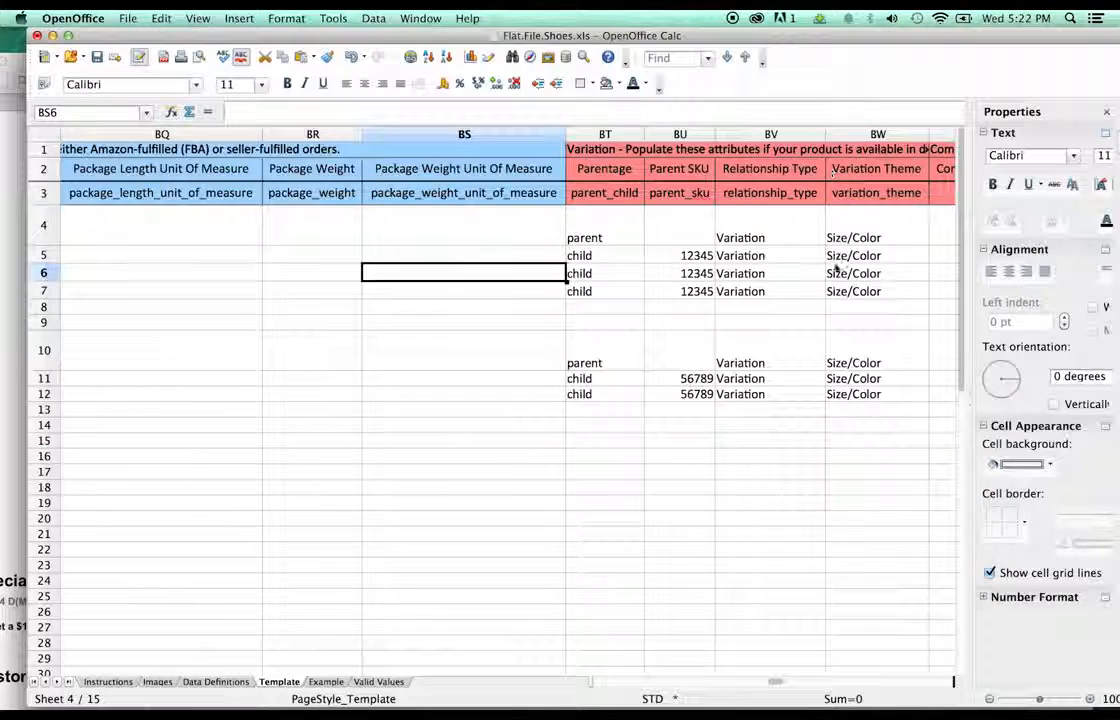
pyautogui.click(844, 241)
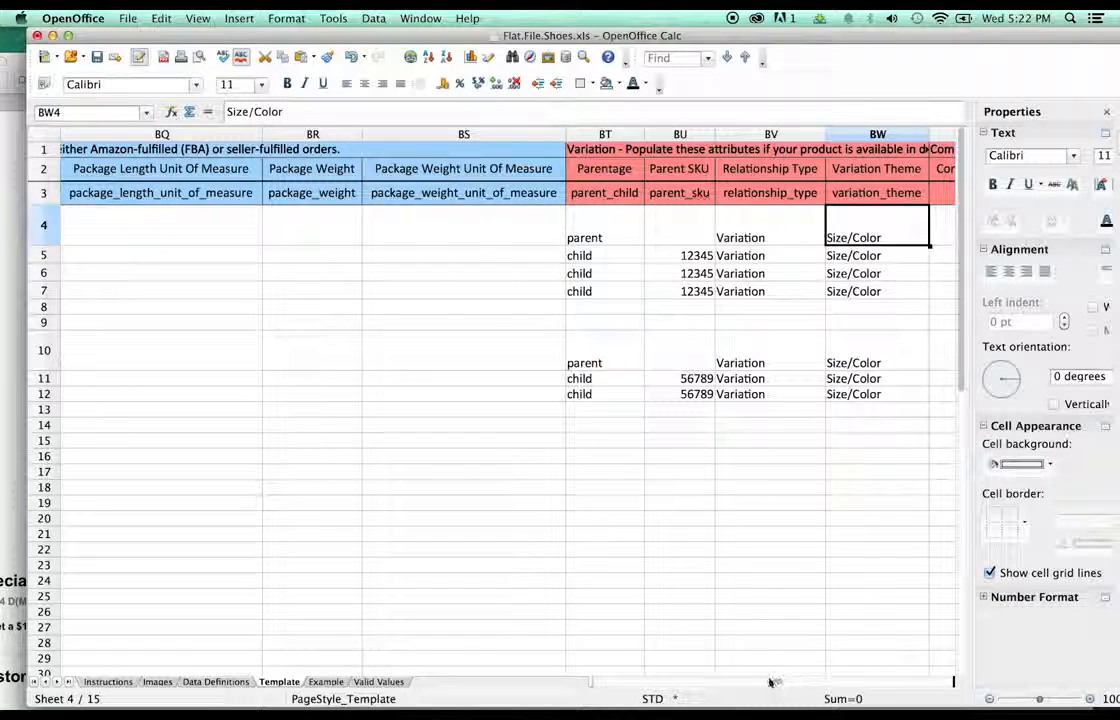
# - Retype the Variation Theme in BW4 as lowercase size/color
pyautogui.moveTo(770, 681); pyautogui.dragTo(782, 682)
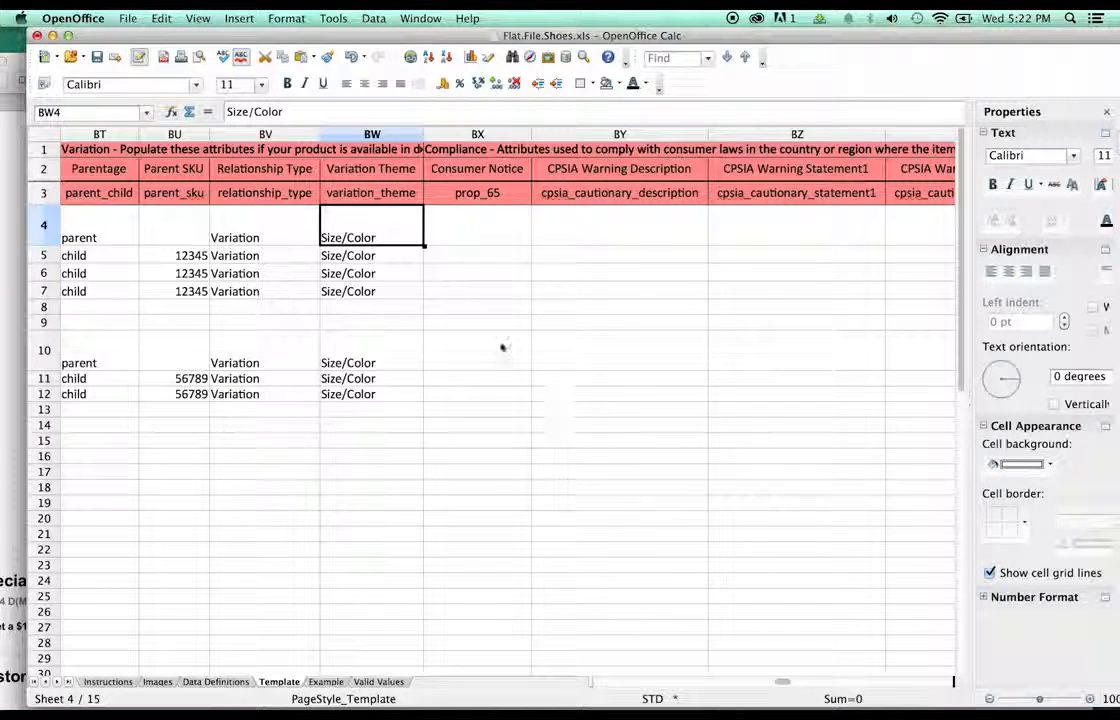
pyautogui.doubleClick(340, 240)
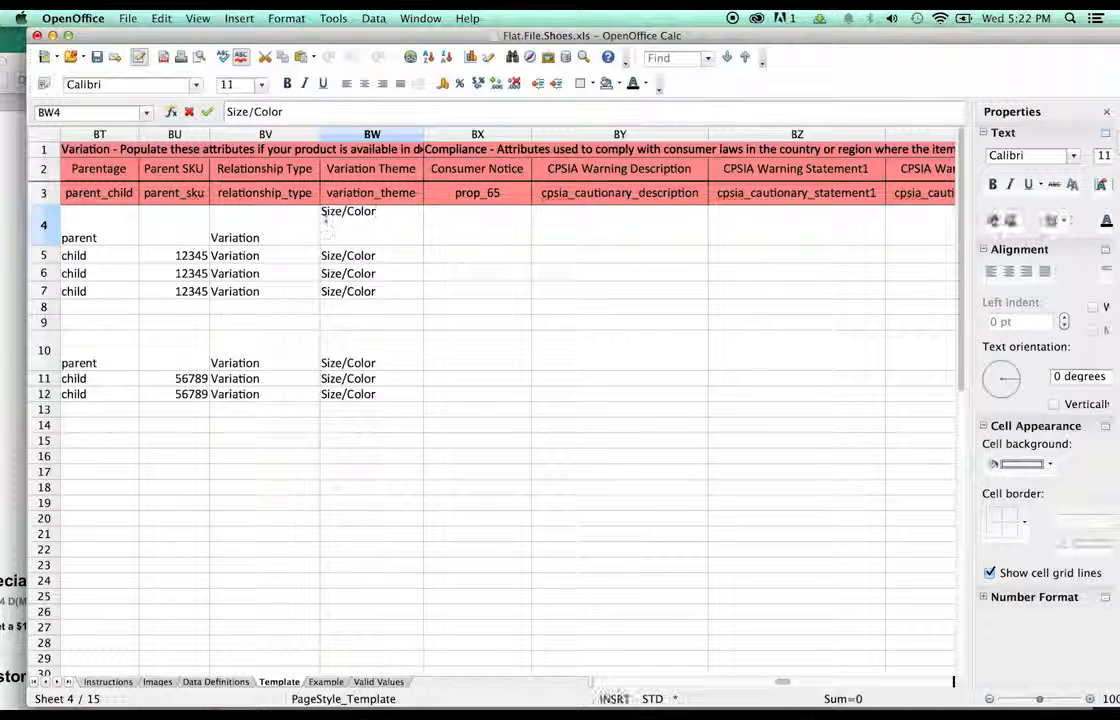
pyautogui.click(327, 211)
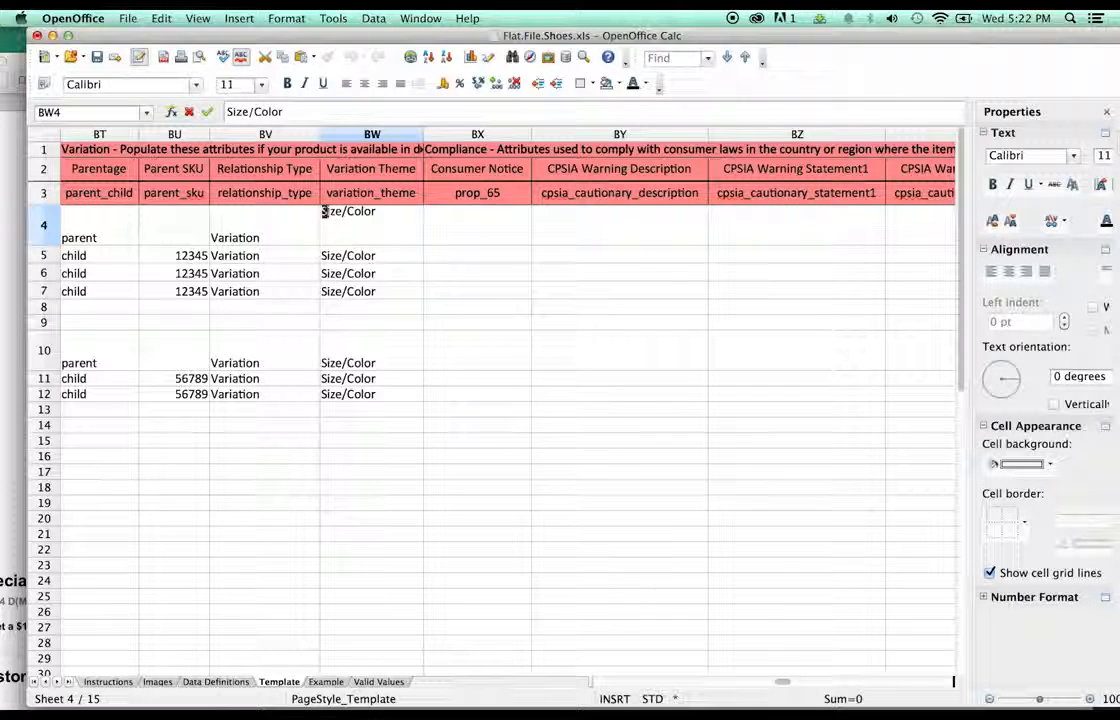
pyautogui.press('BackSpace')
pyautogui.write('size/')
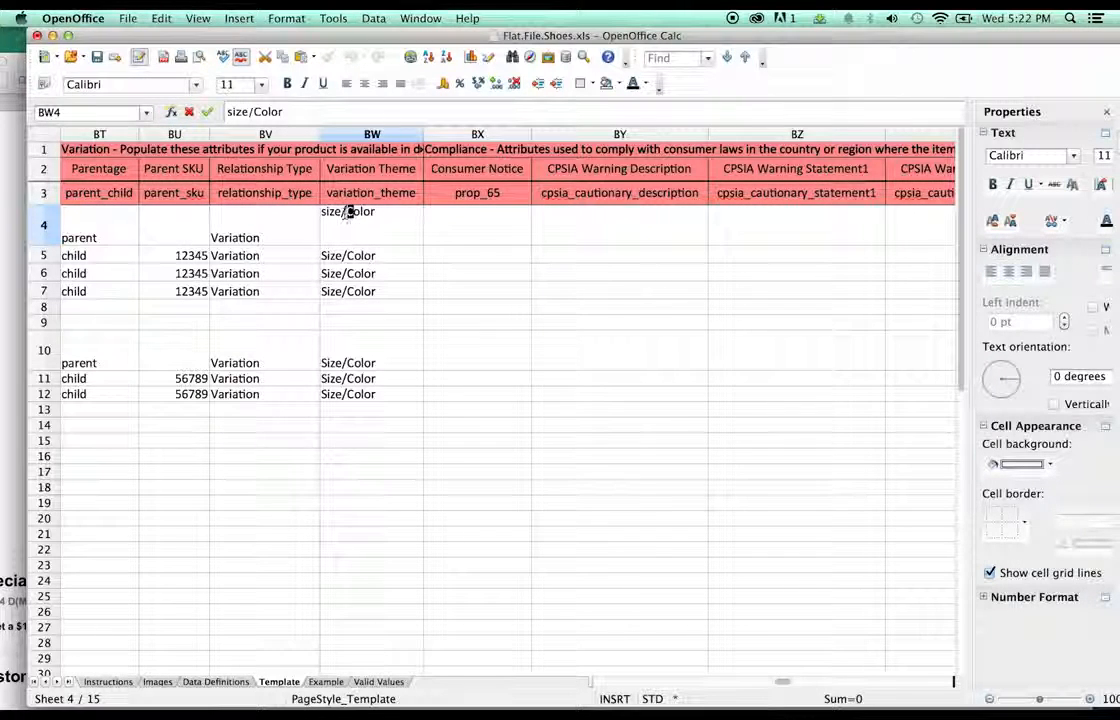
pyautogui.write('c')
pyautogui.press('Return')
# - Copy size/color from BW4 into BW5–BW7 and BW10–BW12
pyautogui.click(313, 237)
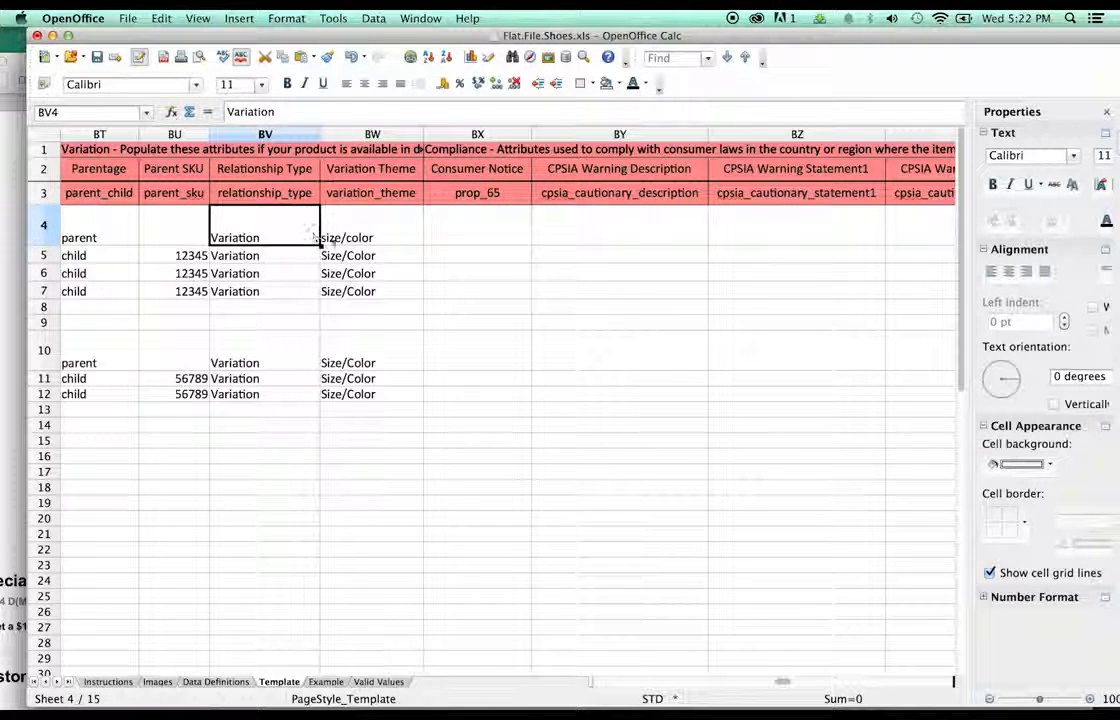
pyautogui.click(333, 240)
pyautogui.press('super+c')
pyautogui.click(345, 256)
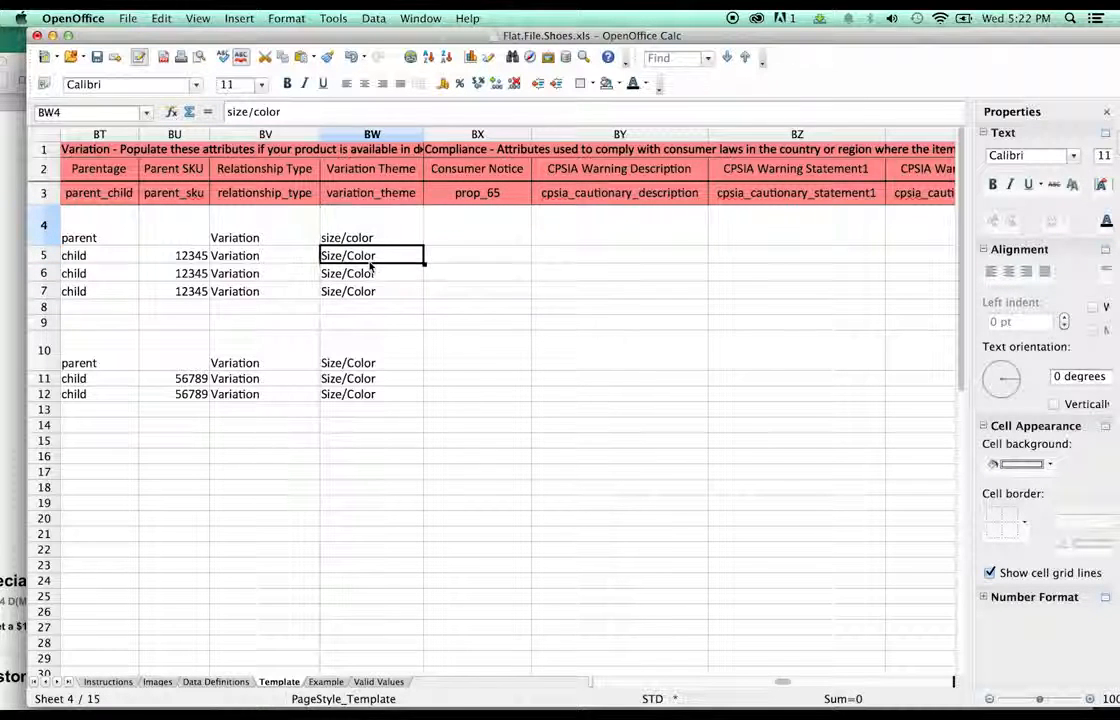
pyautogui.press('super+v')
pyautogui.click(362, 274)
pyautogui.press('super+v')
pyautogui.click(365, 291)
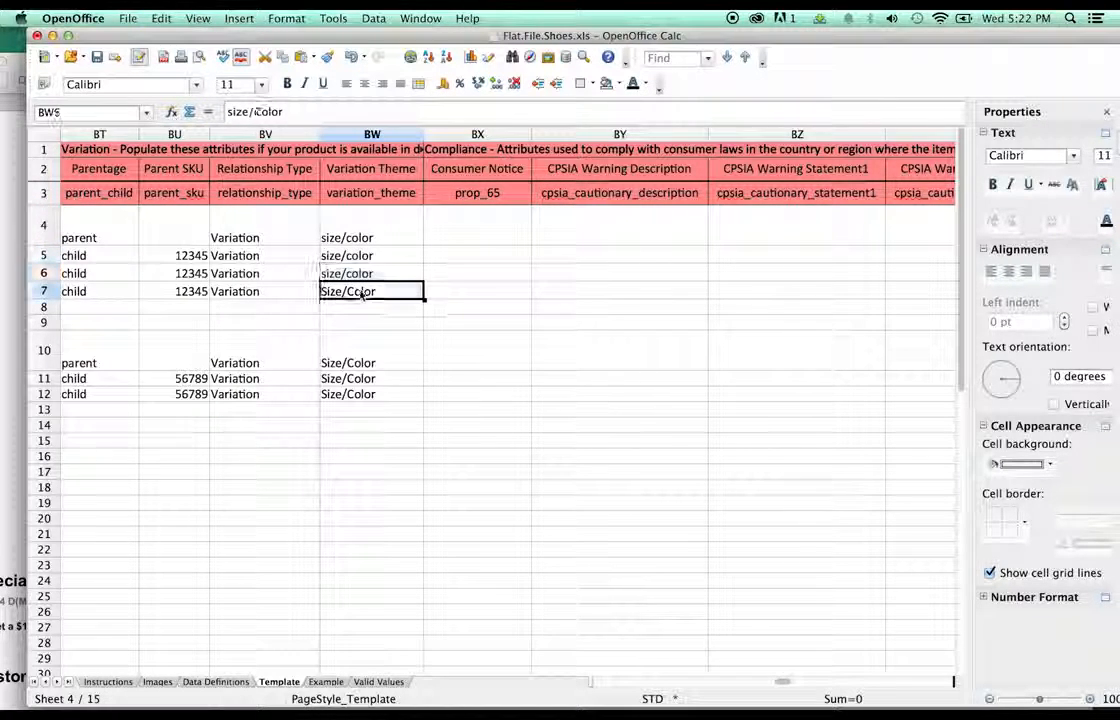
pyautogui.press('super+v')
pyautogui.click(368, 366)
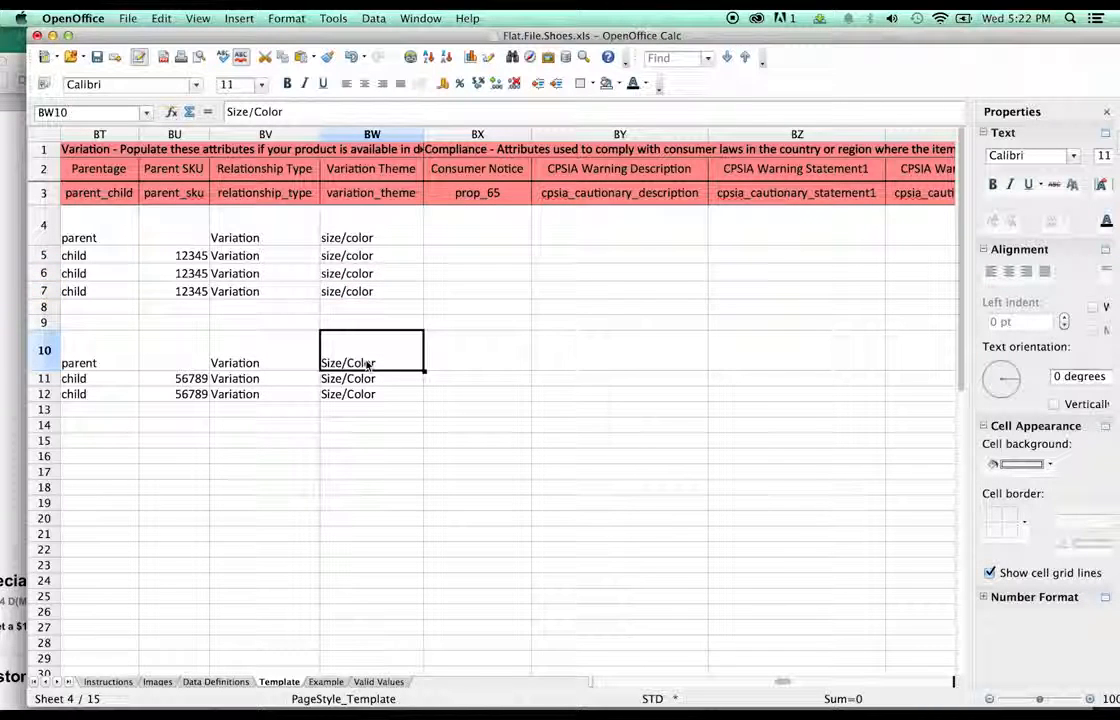
pyautogui.click(372, 290)
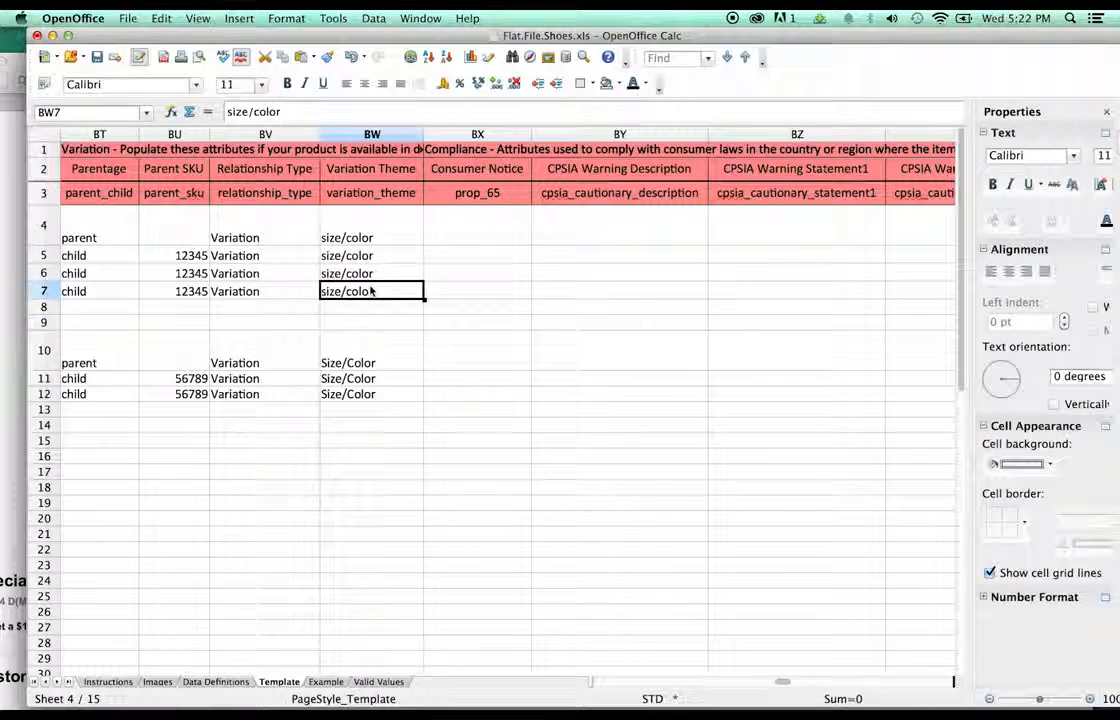
pyautogui.click(372, 358)
pyautogui.press('super+v')
pyautogui.click(370, 379)
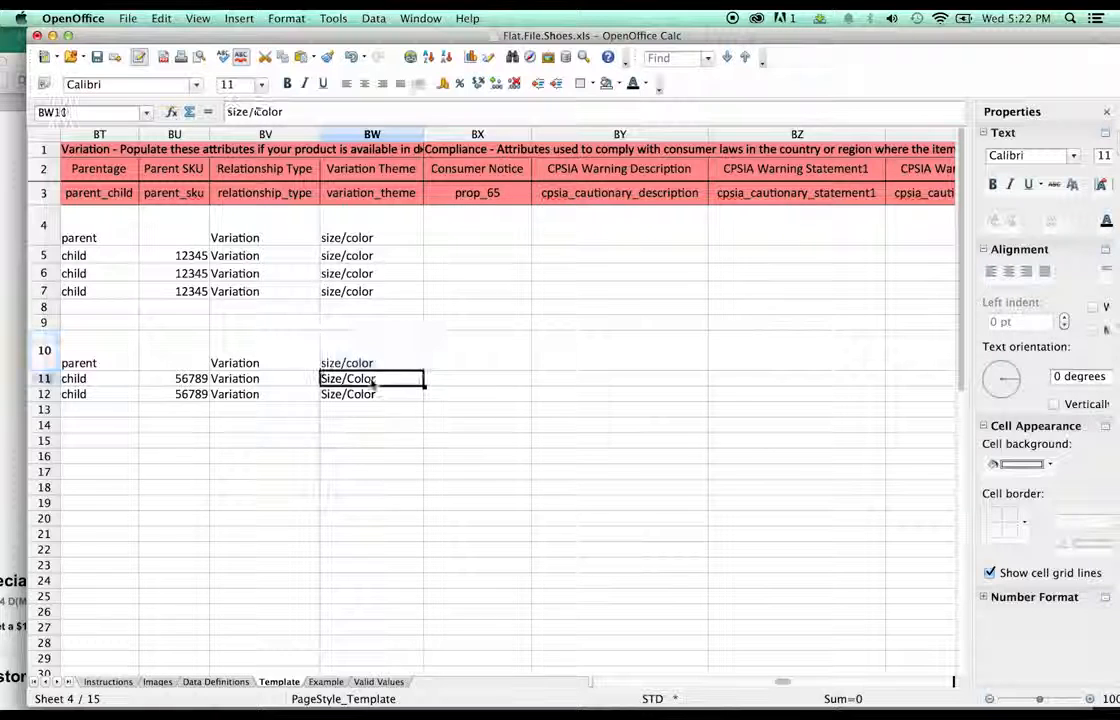
pyautogui.press('super+v')
pyautogui.click(370, 398)
pyautogui.press('super+v')
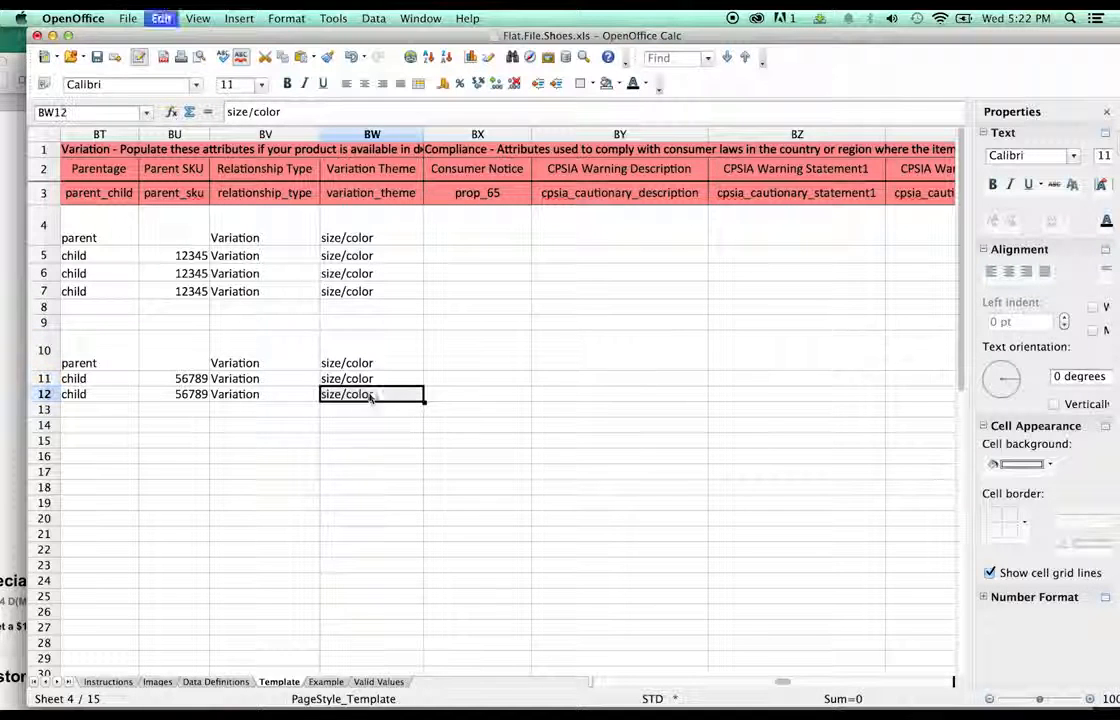
pyautogui.click(304, 370)
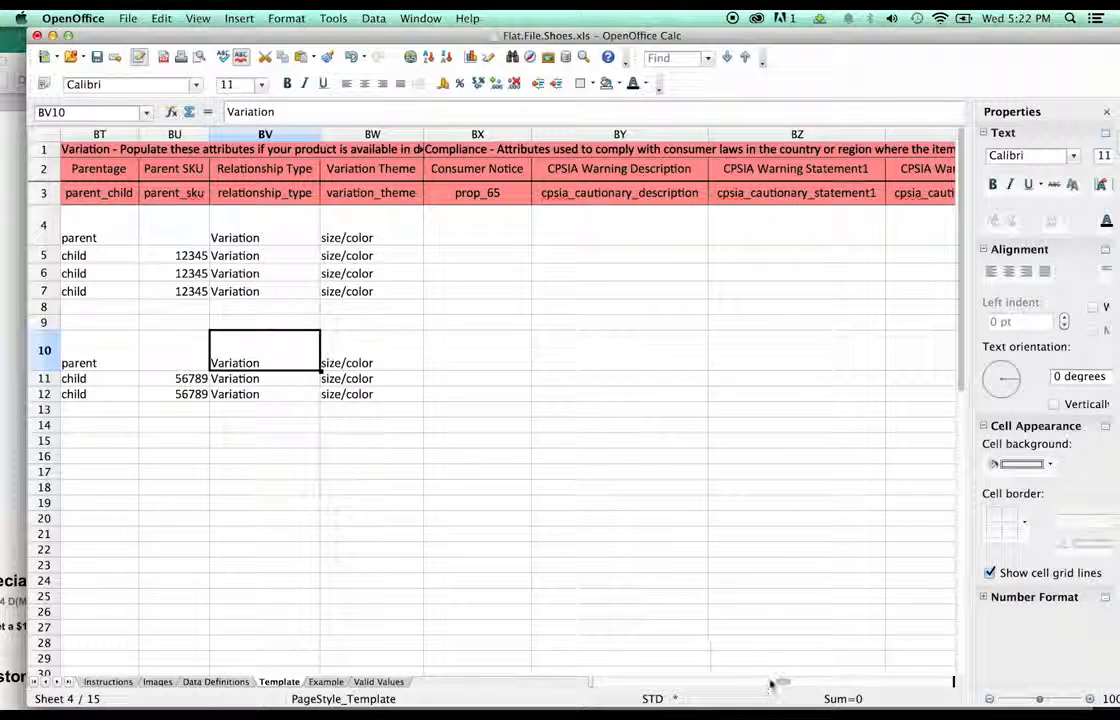
# - Move the Classic style entries from CB4:CB12 into the Style Name column CD
pyautogui.moveTo(780, 685); pyautogui.dragTo(798, 685)
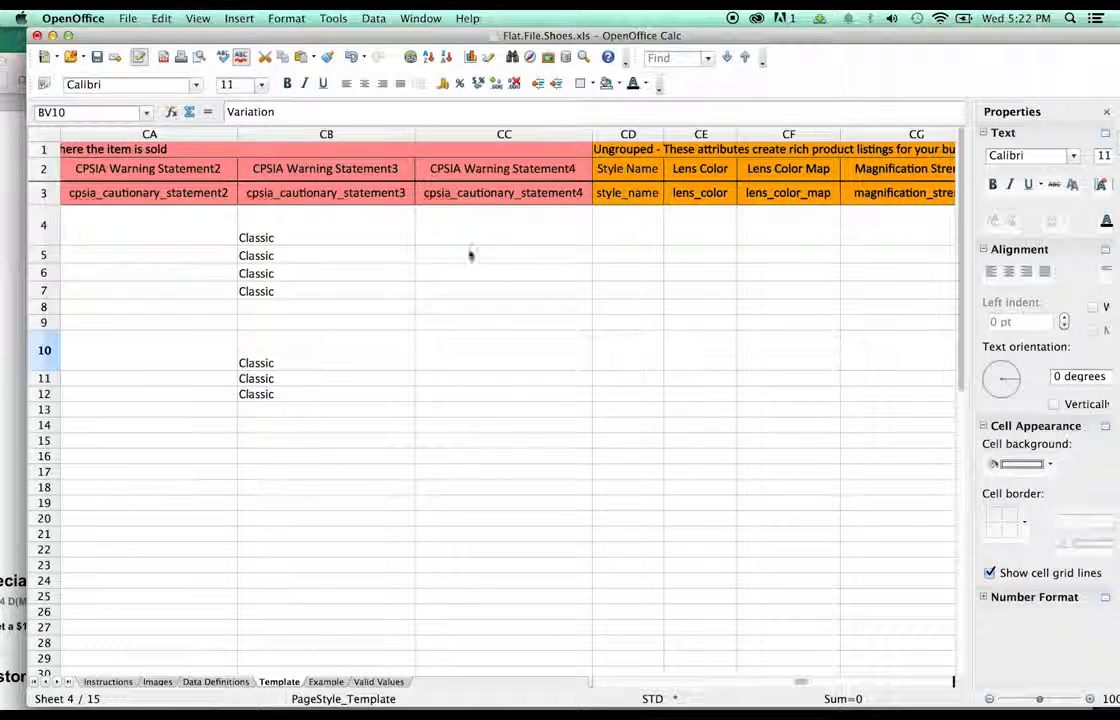
pyautogui.click(254, 236)
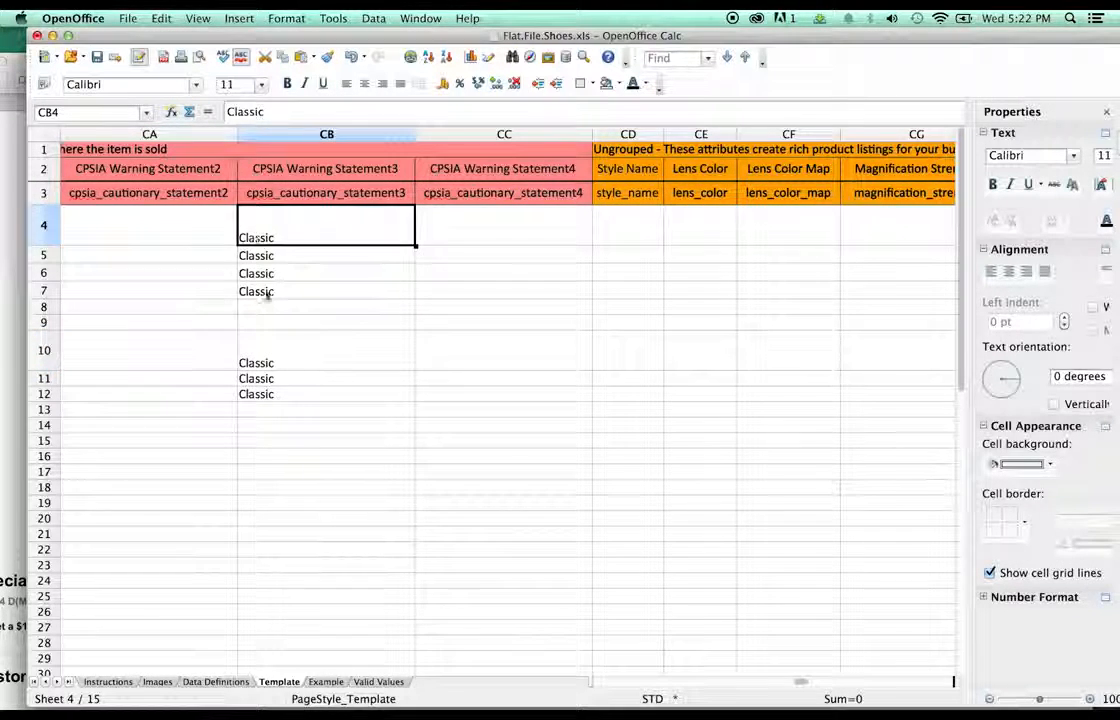
pyautogui.keyDown('shift'); pyautogui.click(288, 398); pyautogui.keyUp('shift')
pyautogui.moveTo(262, 240); pyautogui.dragTo(604, 215)
# - Change the Style Name in CD4 from Classic to Casual
pyautogui.click(627, 237)
pyautogui.doubleClick(642, 219)
pyautogui.write('asual')
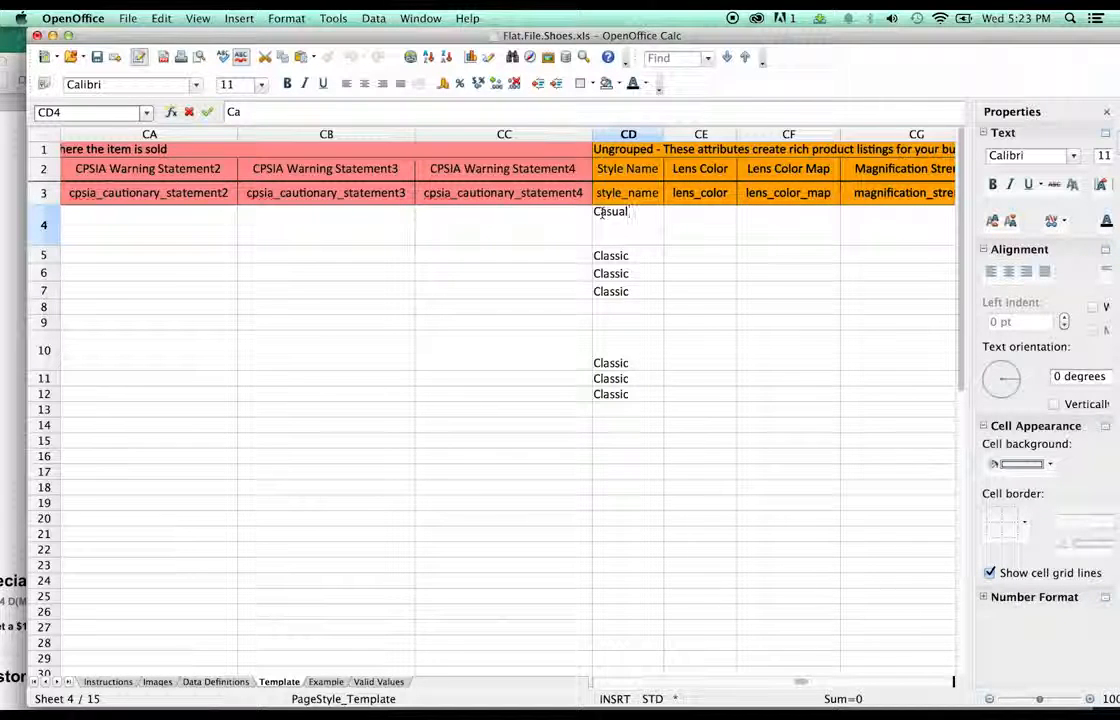
pyautogui.click(677, 285)
# - Copy Casual from CD4 into CD5–CD7 and CD10–CD12, replacing Classic
pyautogui.click(635, 237)
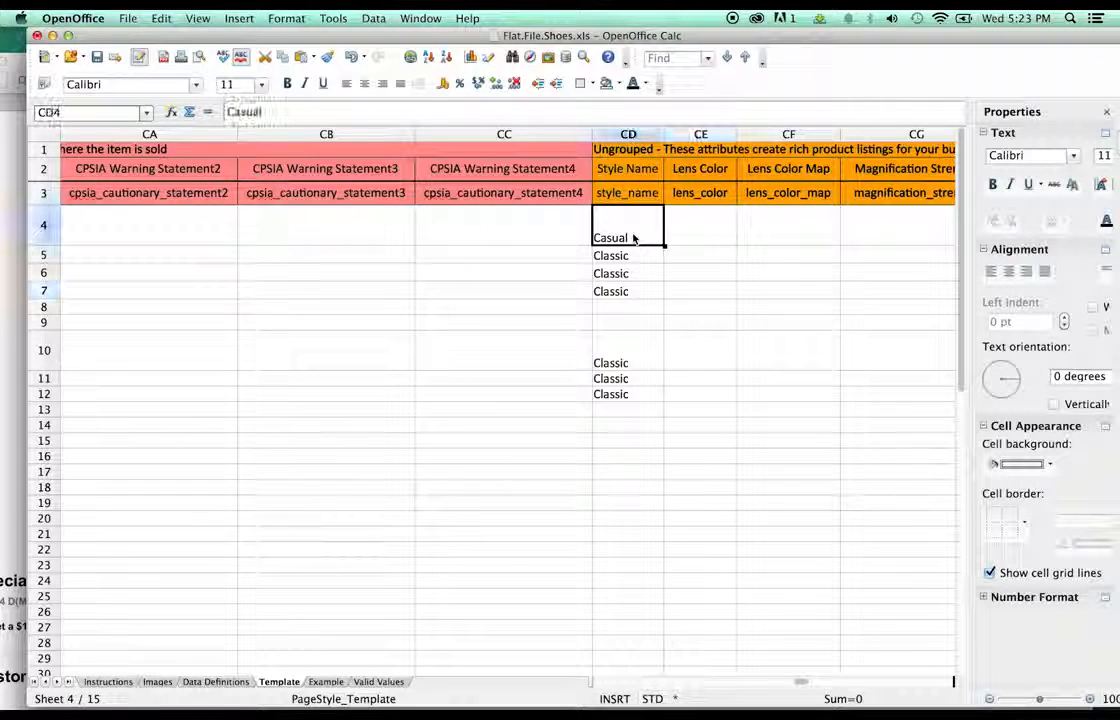
pyautogui.press('super+c')
pyautogui.click(622, 268)
pyautogui.click(625, 254)
pyautogui.press('super+v')
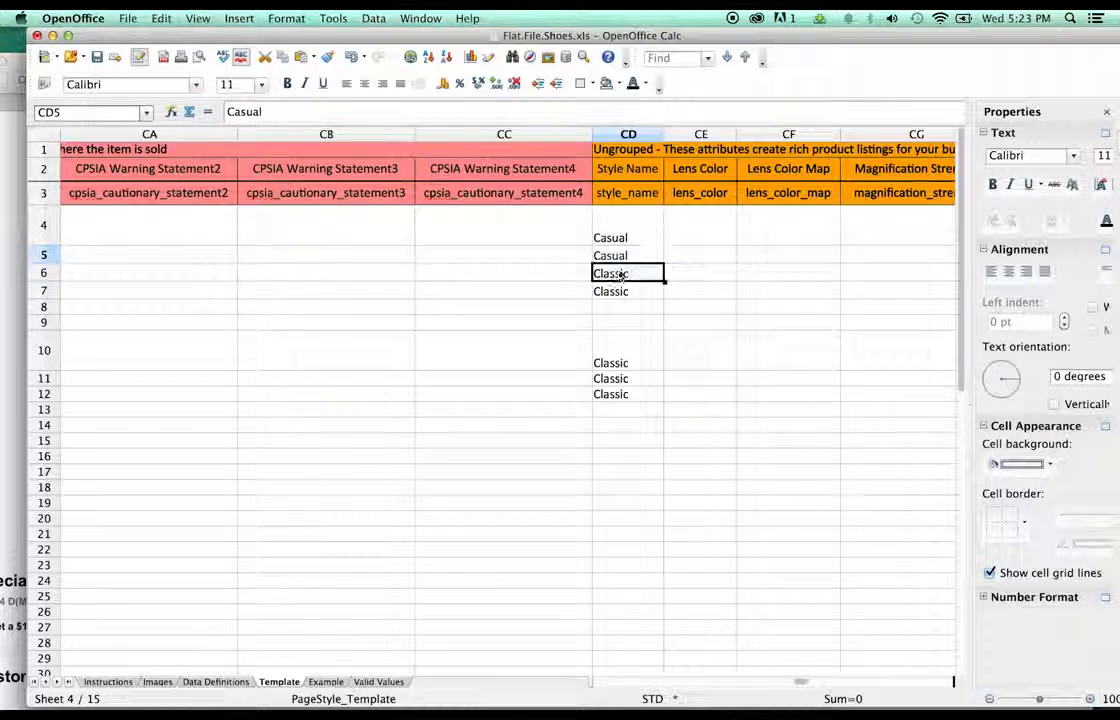
pyautogui.click(624, 271)
pyautogui.press('super+v')
pyautogui.click(622, 290)
pyautogui.press('super+v')
pyautogui.click(612, 363)
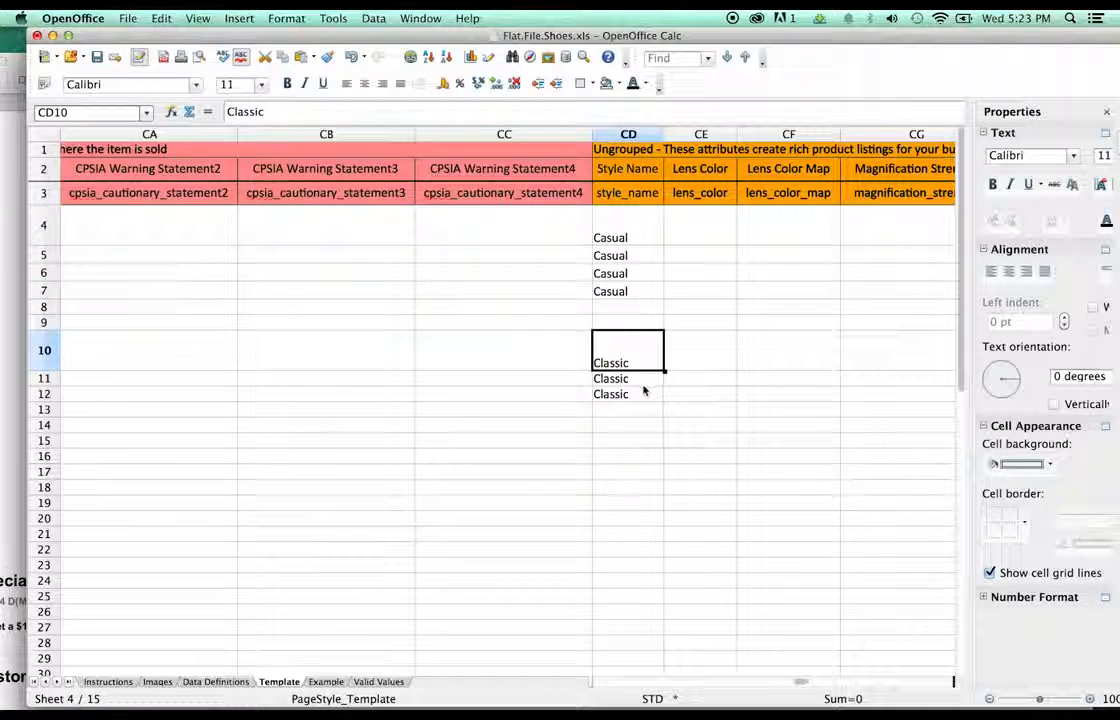
pyautogui.press('super+v')
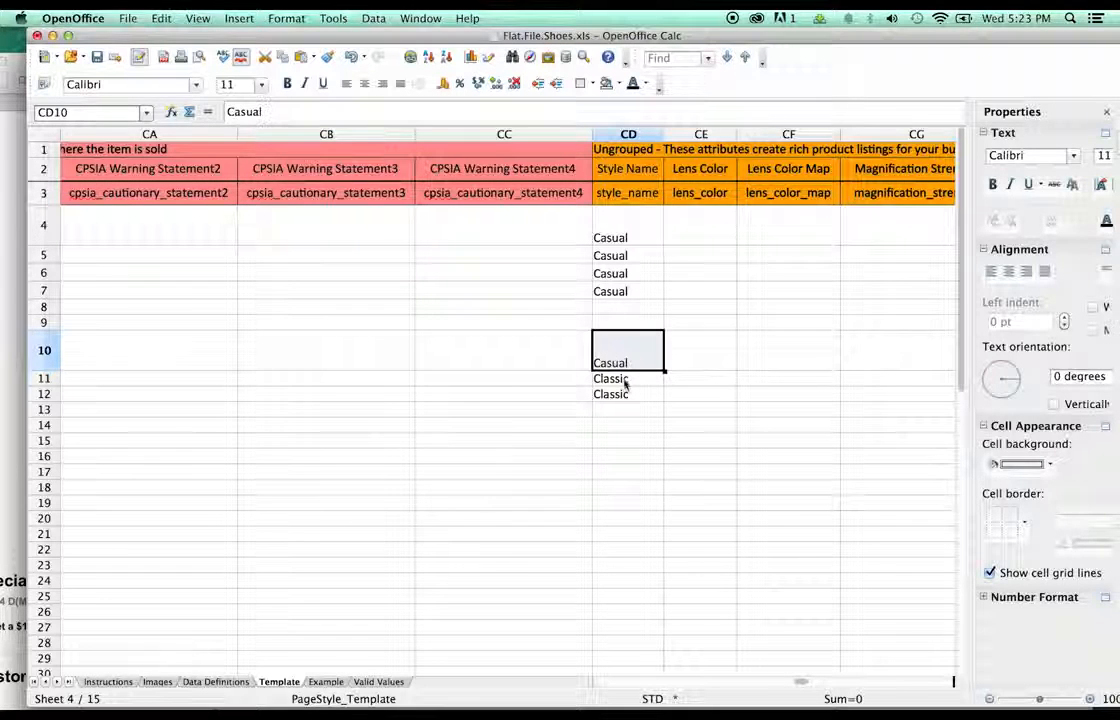
pyautogui.click(624, 380)
pyautogui.press('super+v')
pyautogui.click(622, 394)
pyautogui.press('super+v')
pyautogui.click(712, 345)
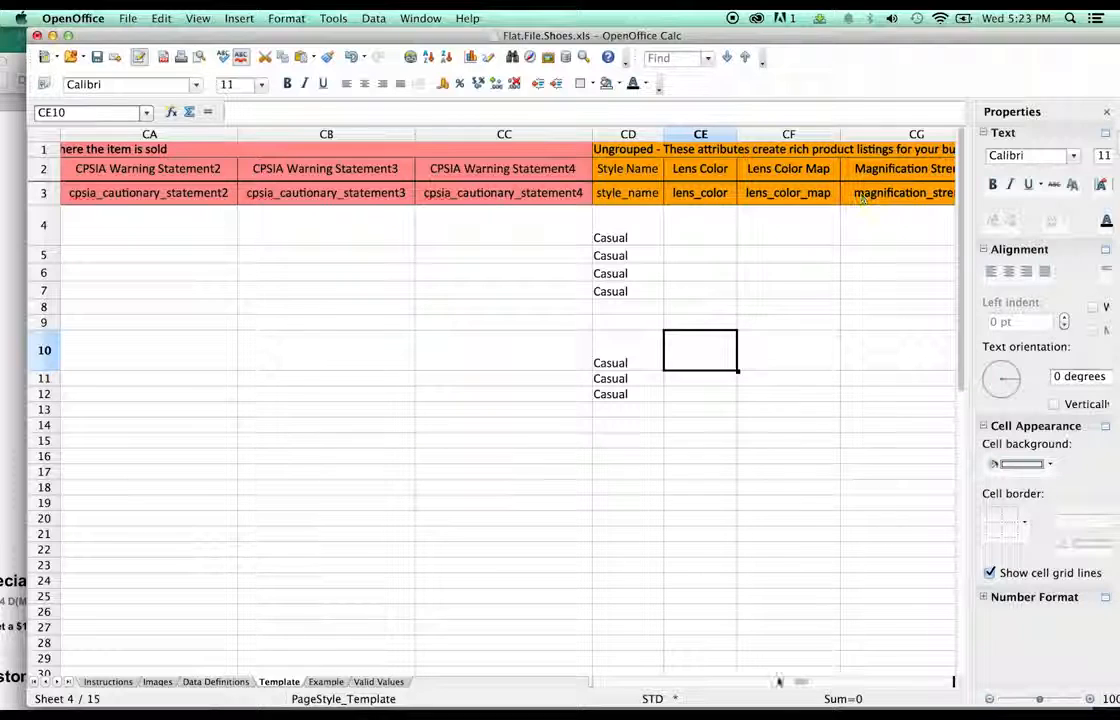
pyautogui.click(825, 682)
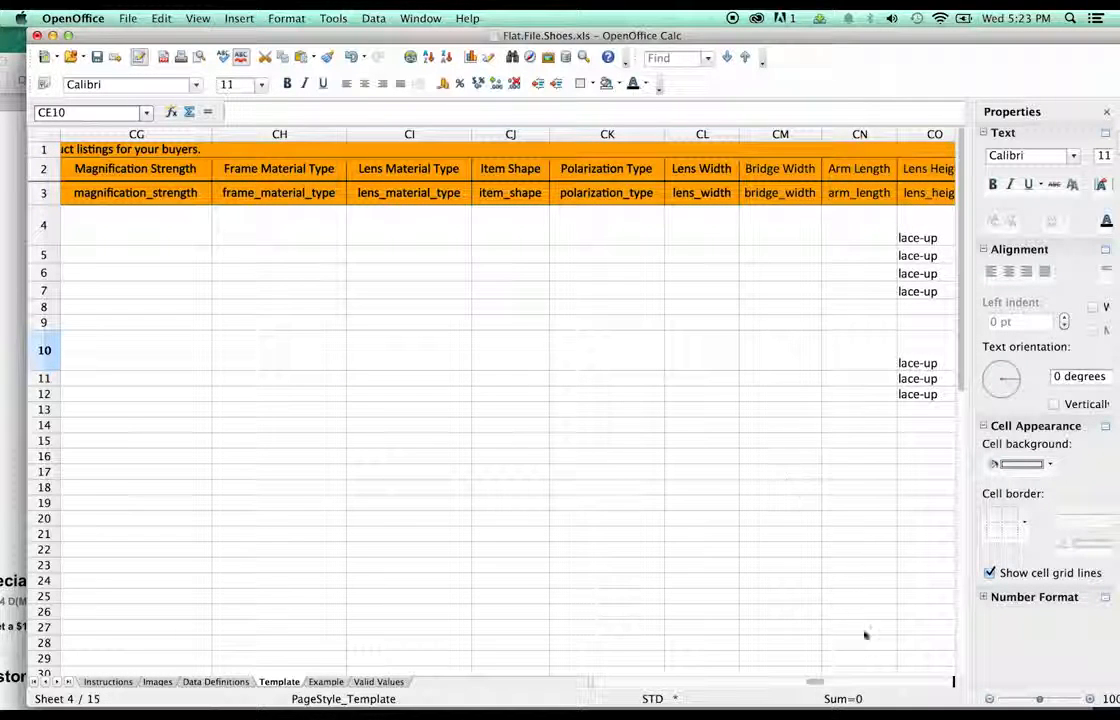
# - Clear the misaligned values from Department through Import Designation, rows 4–12
pyautogui.click(825, 682)
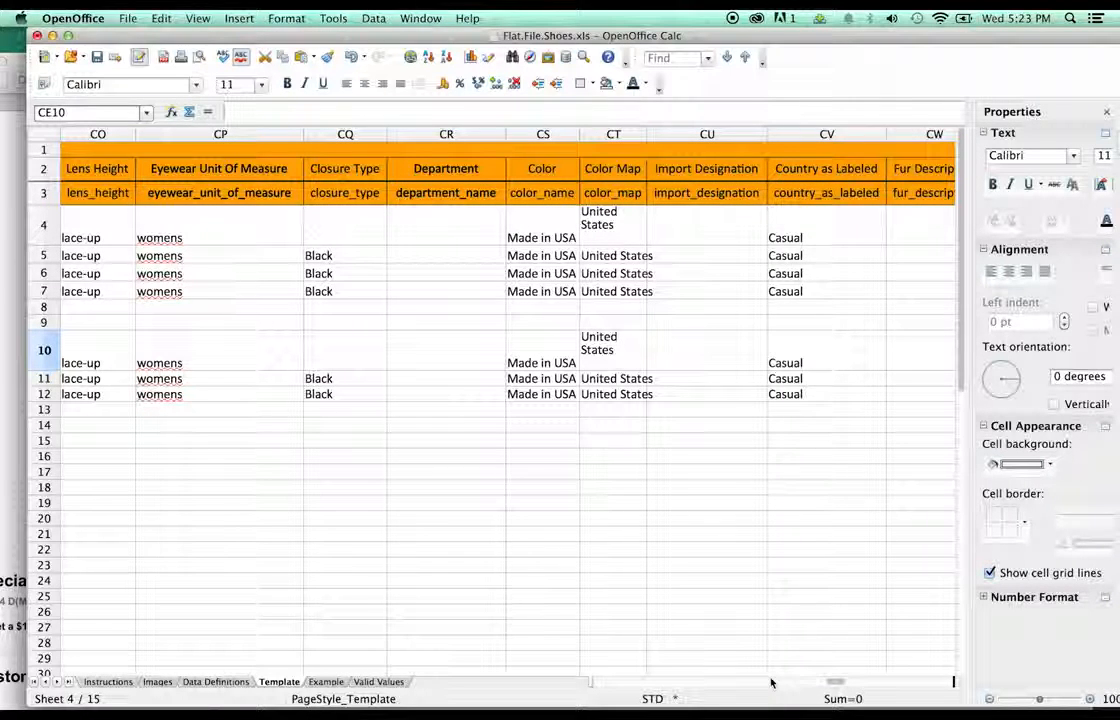
pyautogui.click(438, 235)
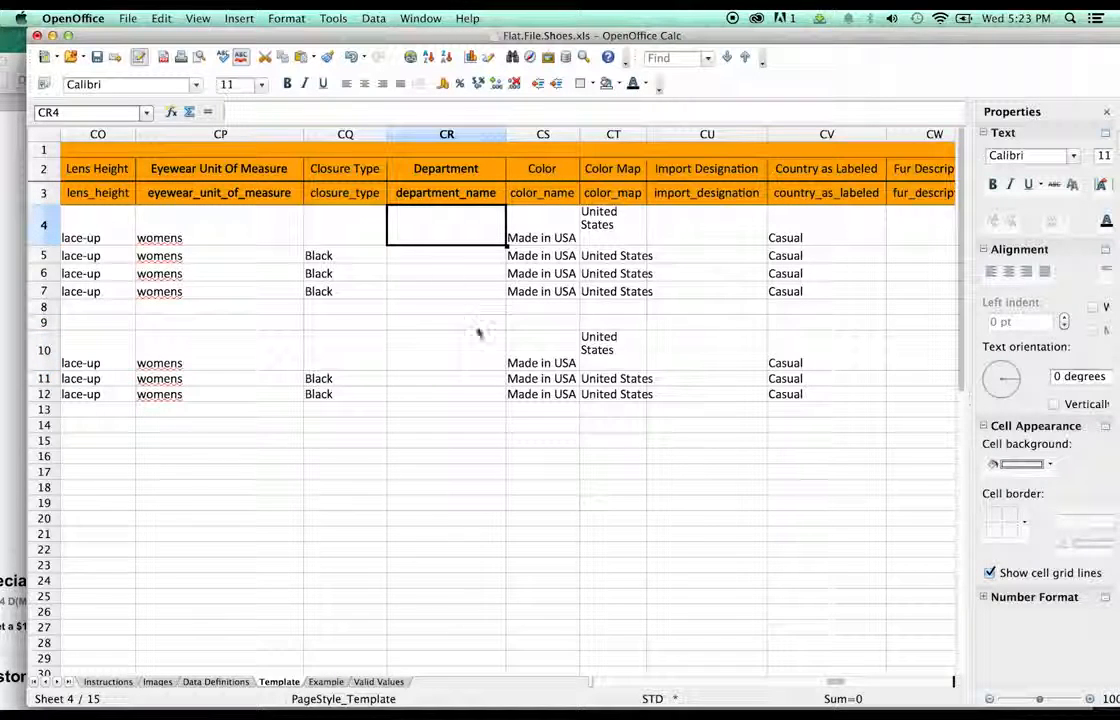
pyautogui.keyDown('shift'); pyautogui.click(710, 395); pyautogui.keyUp('shift')
pyautogui.press('Delete')
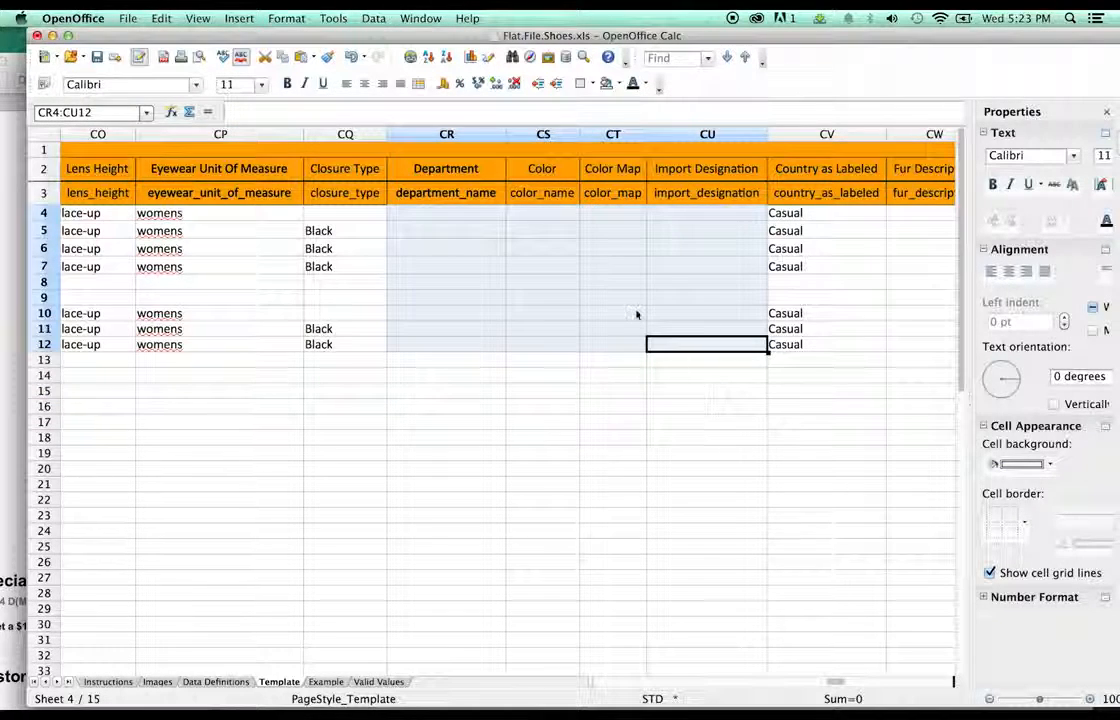
pyautogui.click(283, 378)
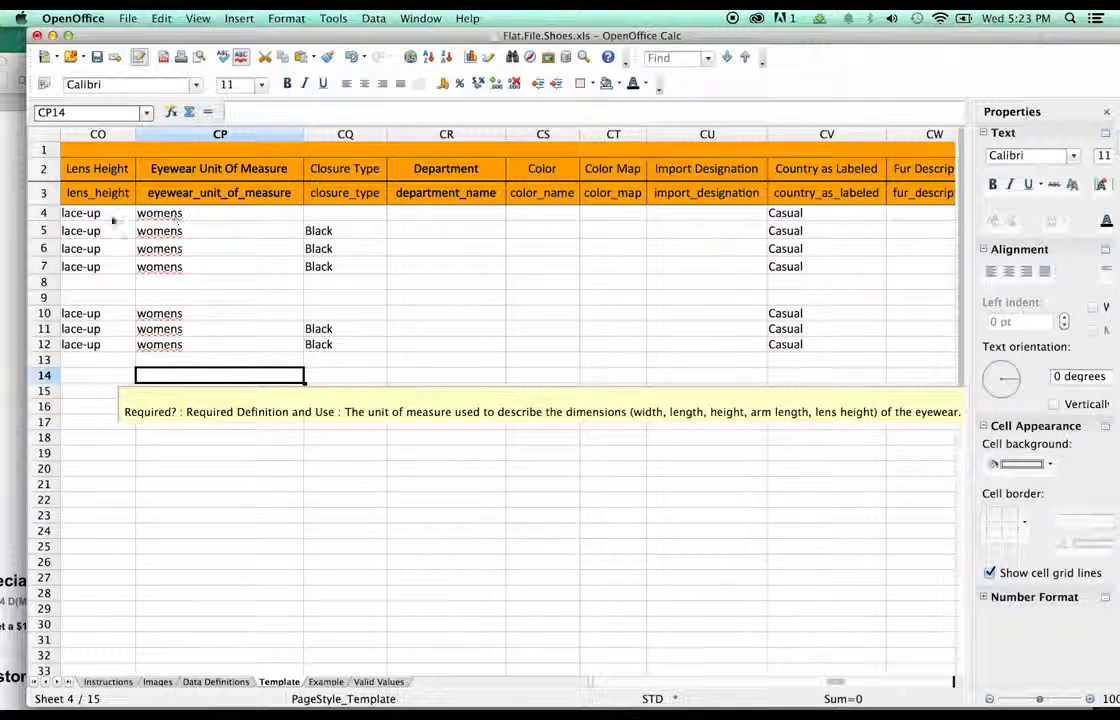
# - Move the Lens Height through Department values two columns right under their headers
pyautogui.click(103, 214)
pyautogui.keyDown('shift'); pyautogui.click(420, 344); pyautogui.keyUp('shift')
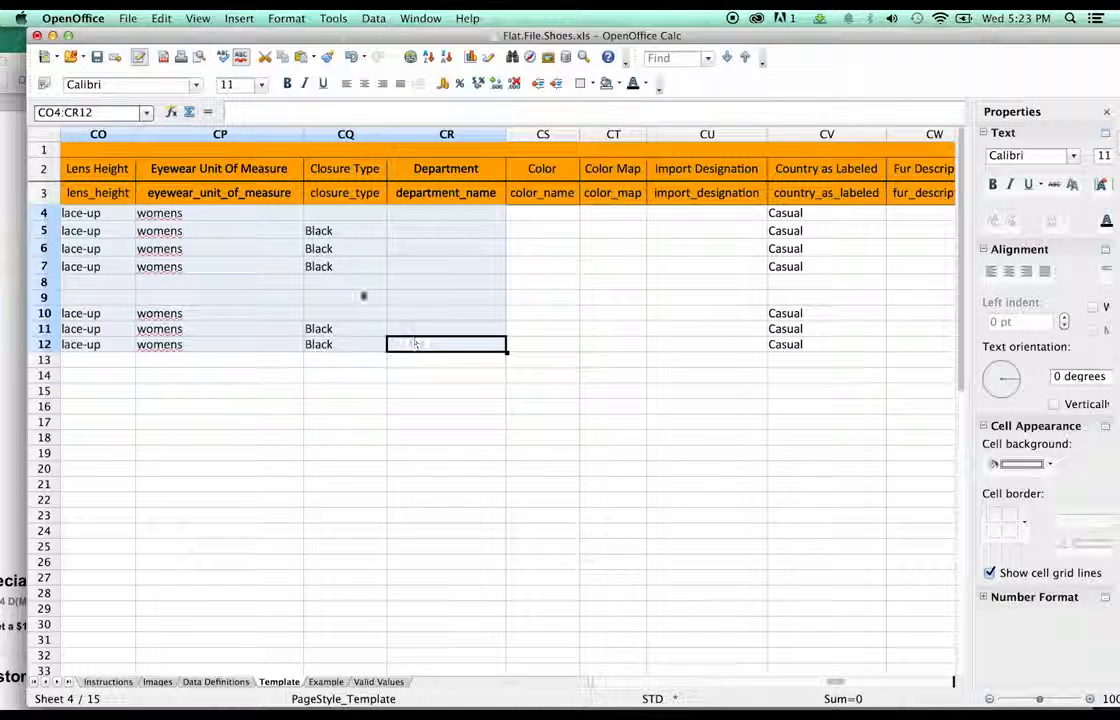
pyautogui.moveTo(113, 221); pyautogui.dragTo(371, 221)
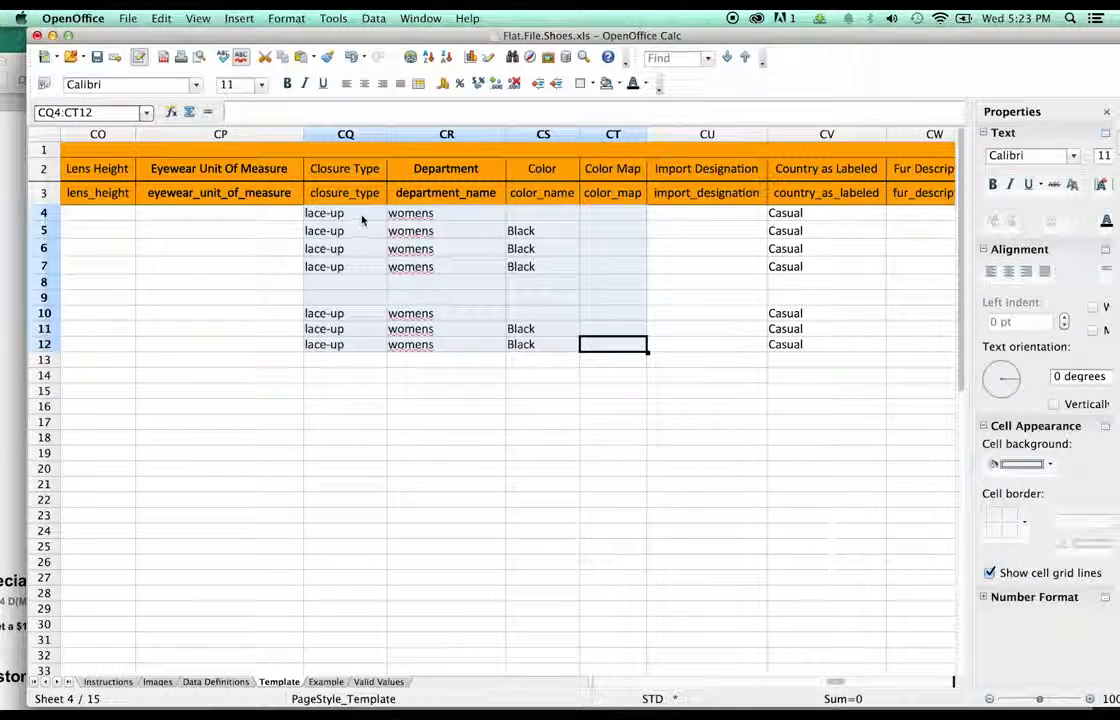
pyautogui.click(362, 220)
pyautogui.click(353, 266)
# - Change the row 4 Department from womens to mens and paste it into rows 5–7
pyautogui.click(410, 212)
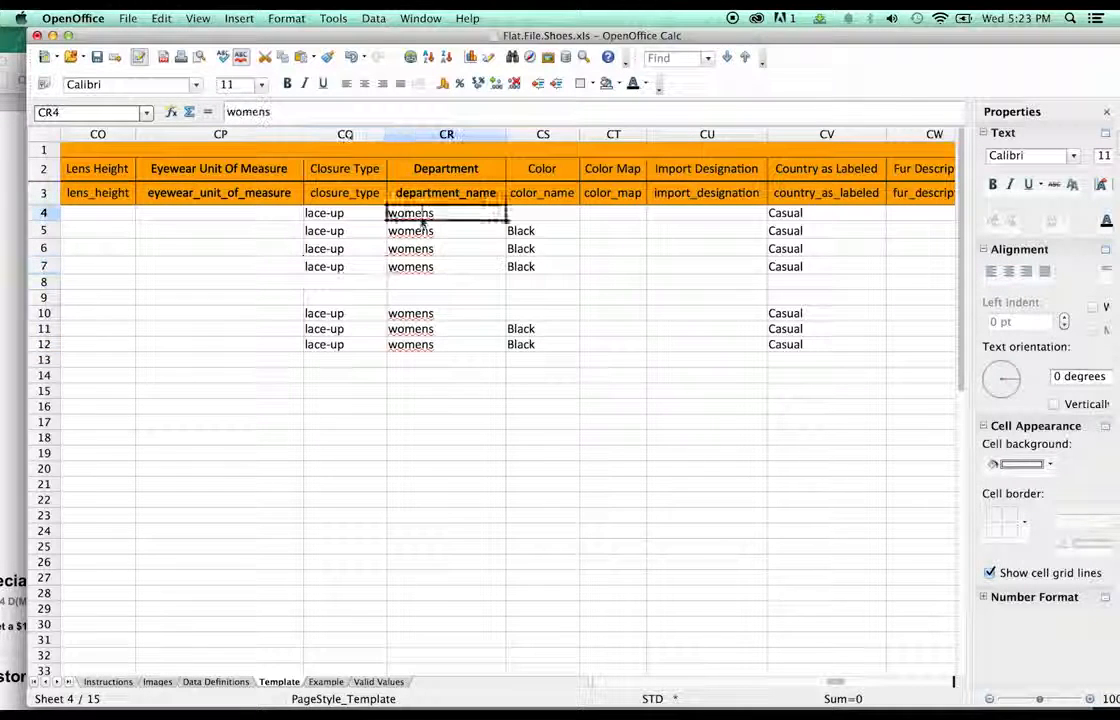
pyautogui.doubleClick(410, 212)
pyautogui.doubleClick(410, 212)
pyautogui.write('mens')
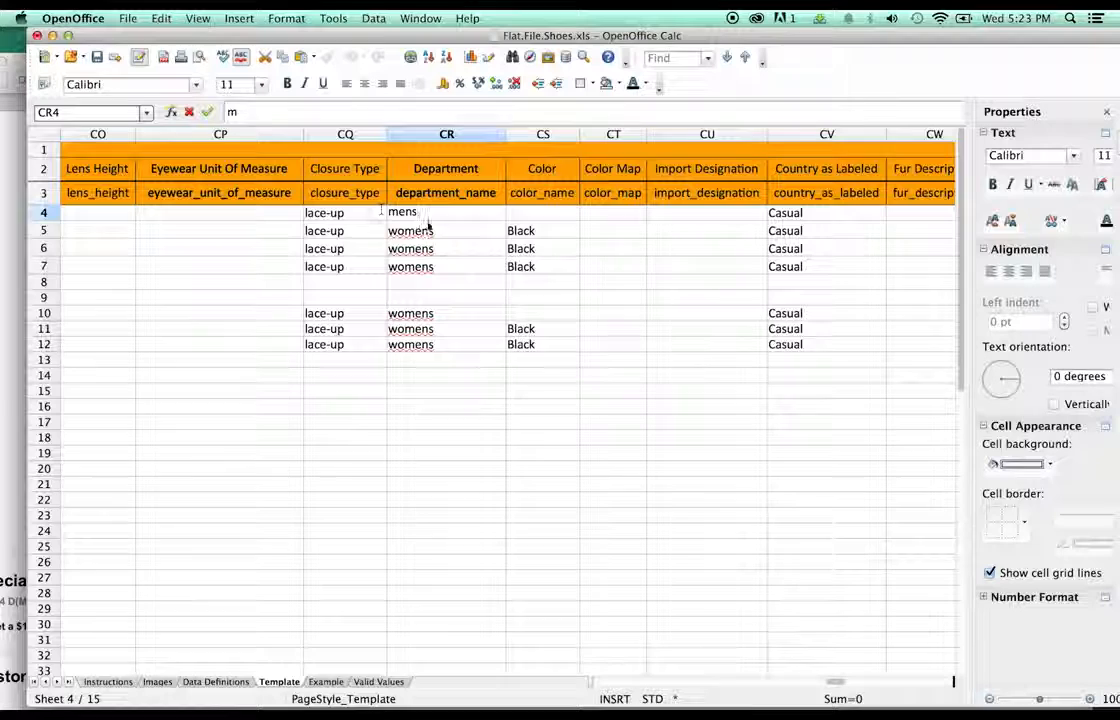
pyautogui.press('Return')
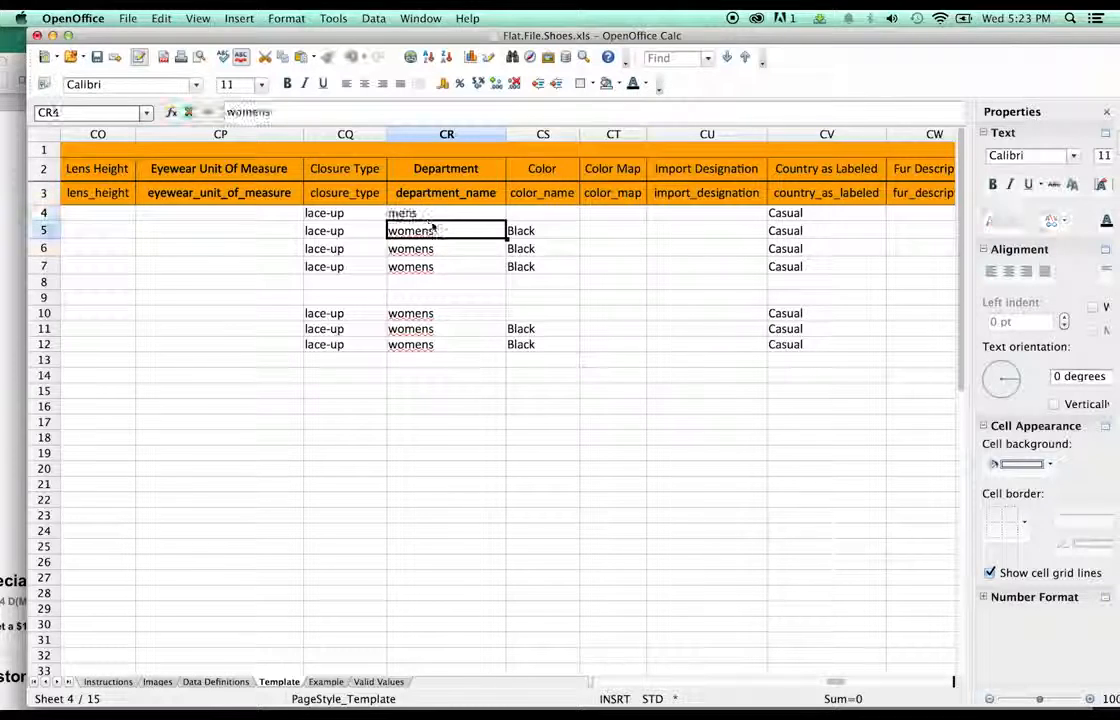
pyautogui.press('Up')
pyautogui.click(430, 231)
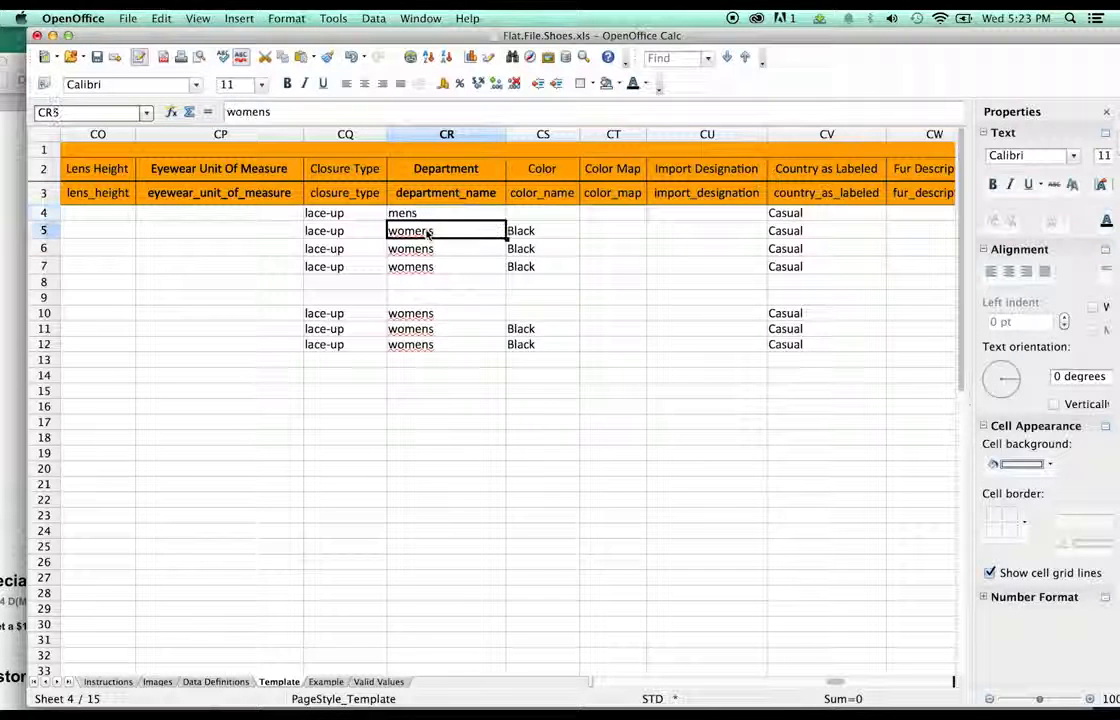
pyautogui.press('super+v')
pyautogui.click(428, 248)
pyautogui.press('super+v')
pyautogui.click(425, 266)
pyautogui.press('super+v')
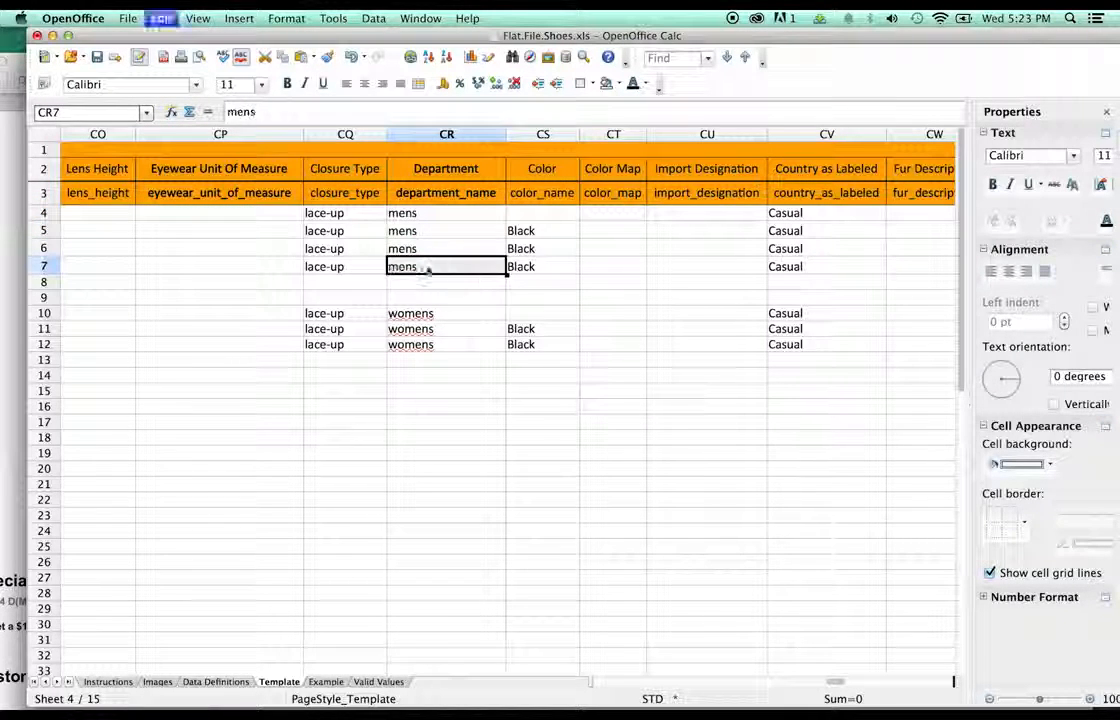
pyautogui.click(465, 285)
# - Change the Color for rows 6 and 7 from Black to Grey and Red
pyautogui.click(520, 232)
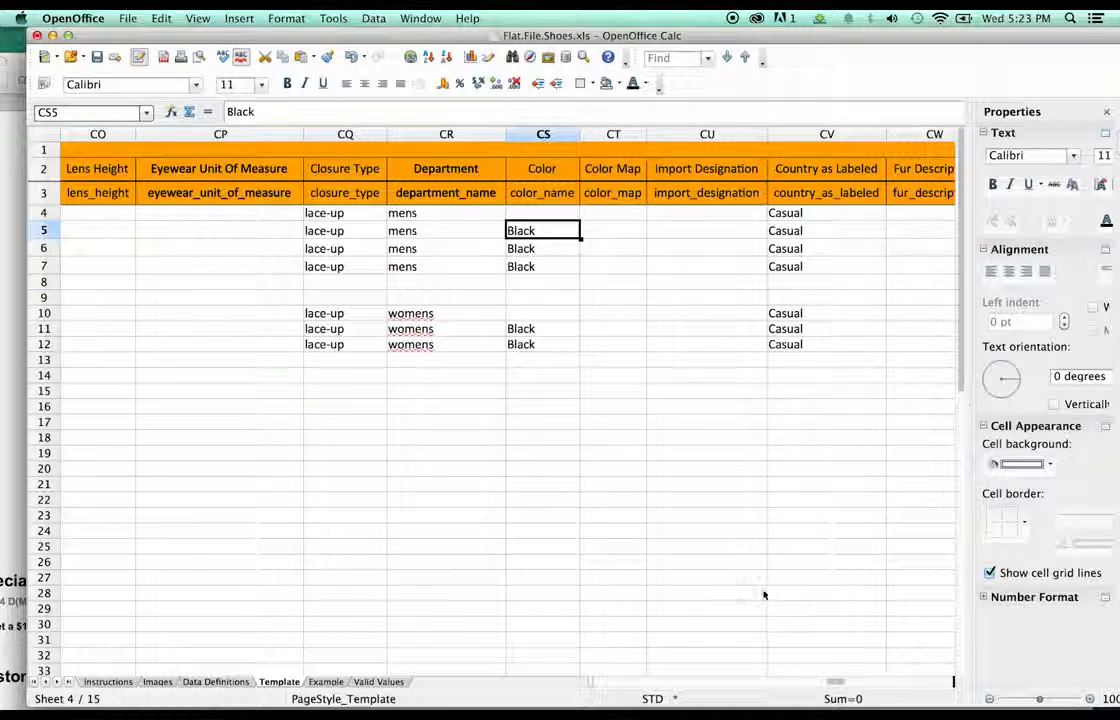
pyautogui.doubleClick(541, 249)
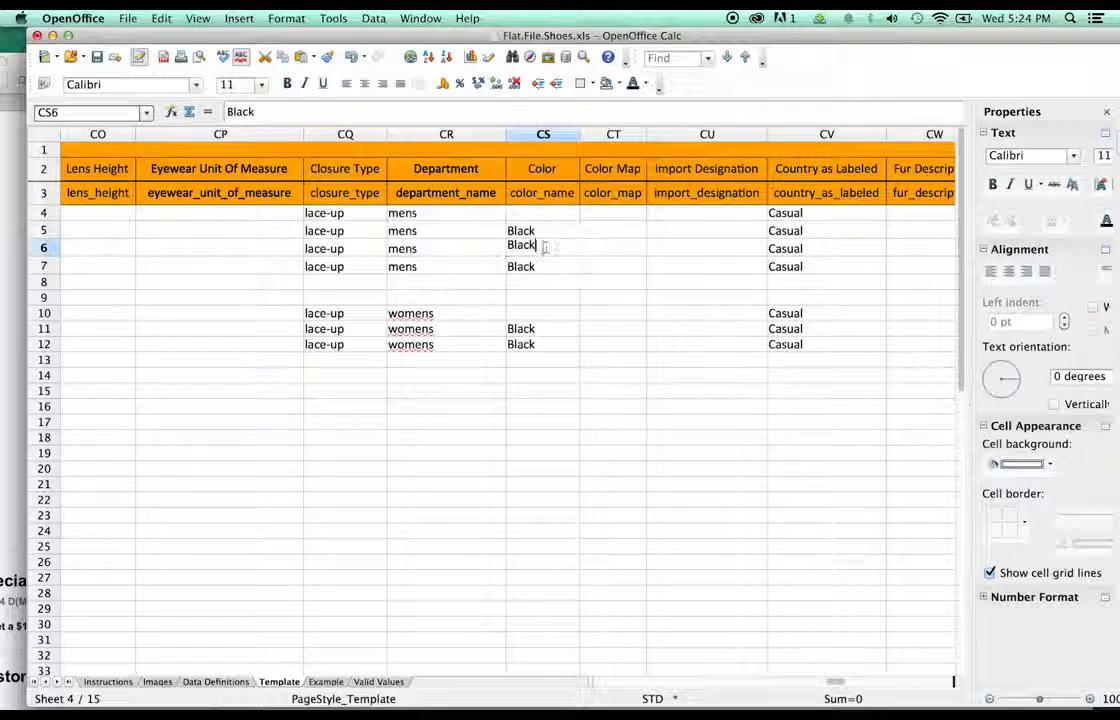
pyautogui.moveTo(543, 247); pyautogui.dragTo(503, 239)
pyautogui.write('Grey')
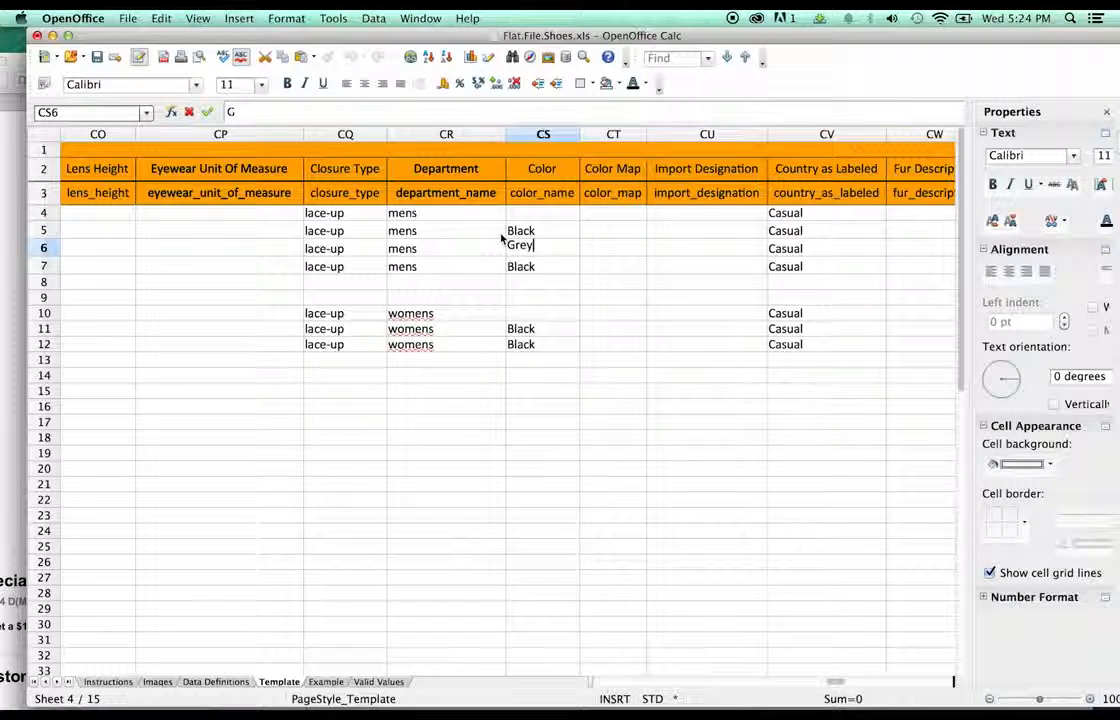
pyautogui.click(512, 265)
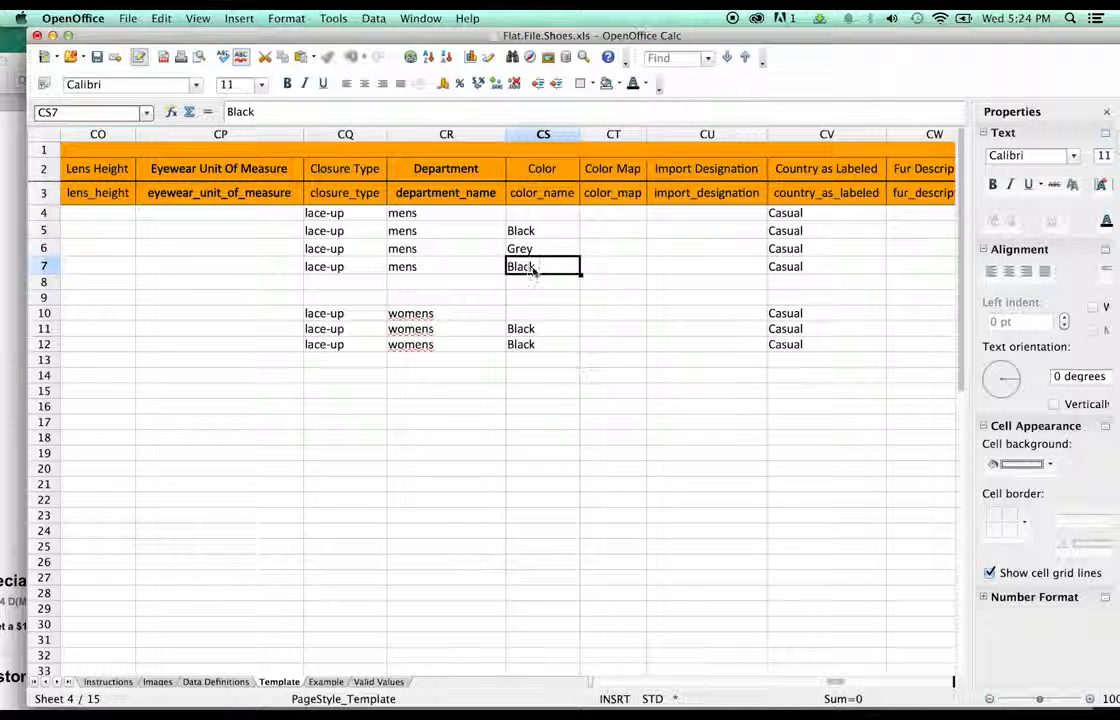
pyautogui.doubleClick(543, 264)
pyautogui.moveTo(546, 262); pyautogui.dragTo(480, 258)
pyautogui.write('Red')
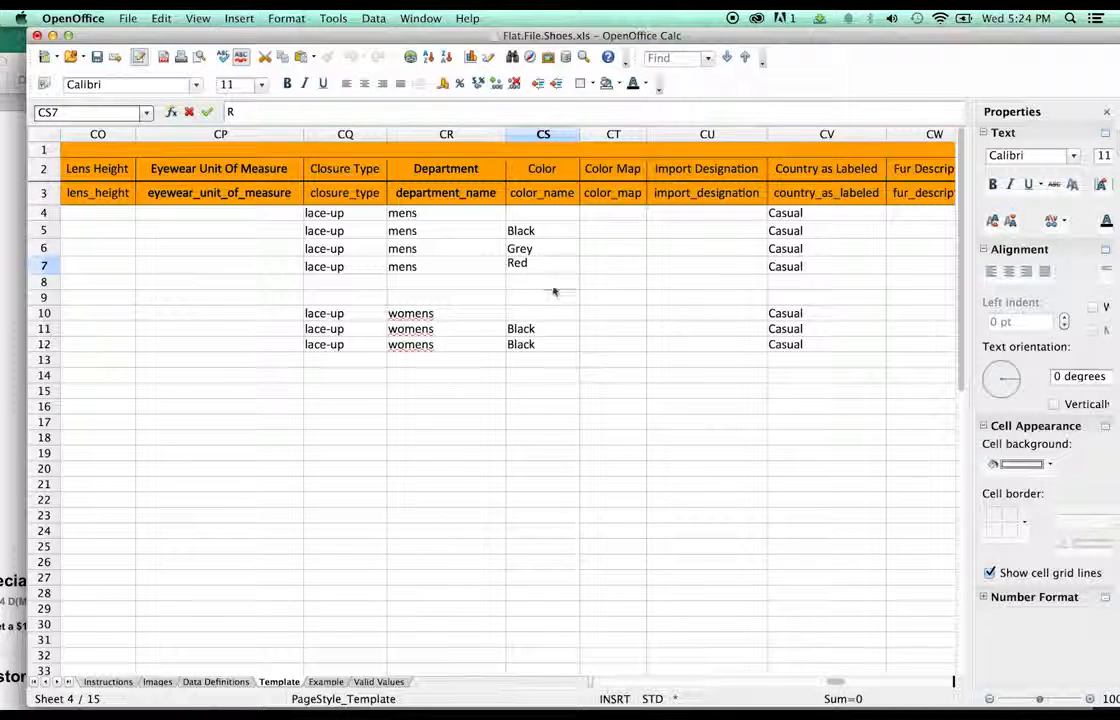
pyautogui.press('Return')
# - Copy the colours Black, Grey and Red into the Color Map column for rows 5–7
pyautogui.click(537, 233)
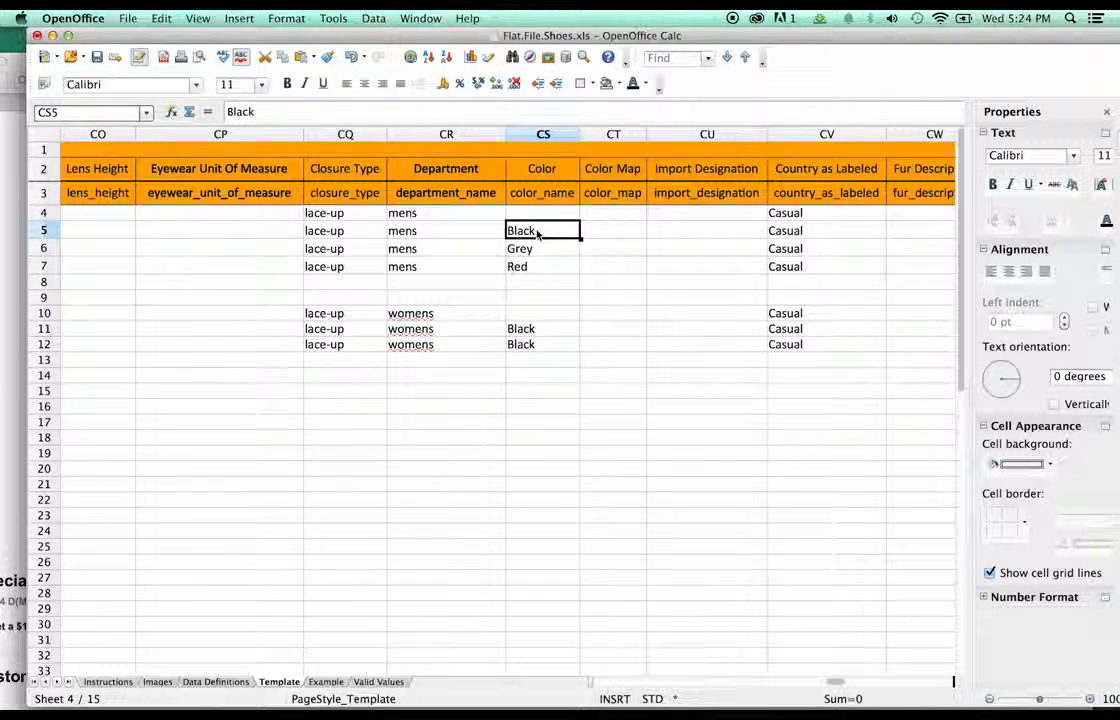
pyautogui.keyDown('shift'); pyautogui.click(537, 262); pyautogui.keyUp('shift')
pyautogui.press('super+c')
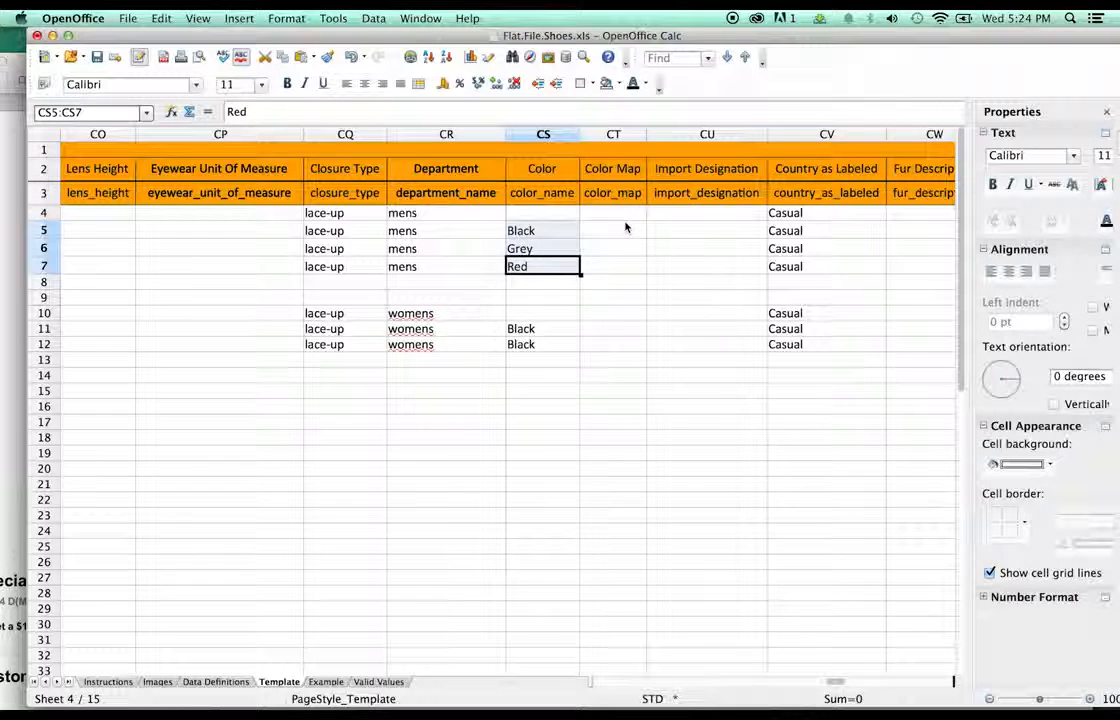
pyautogui.click(618, 233)
pyautogui.press('super+v')
pyautogui.press('Down')
pyautogui.press('Down')
pyautogui.press('Down')
pyautogui.press('Down')
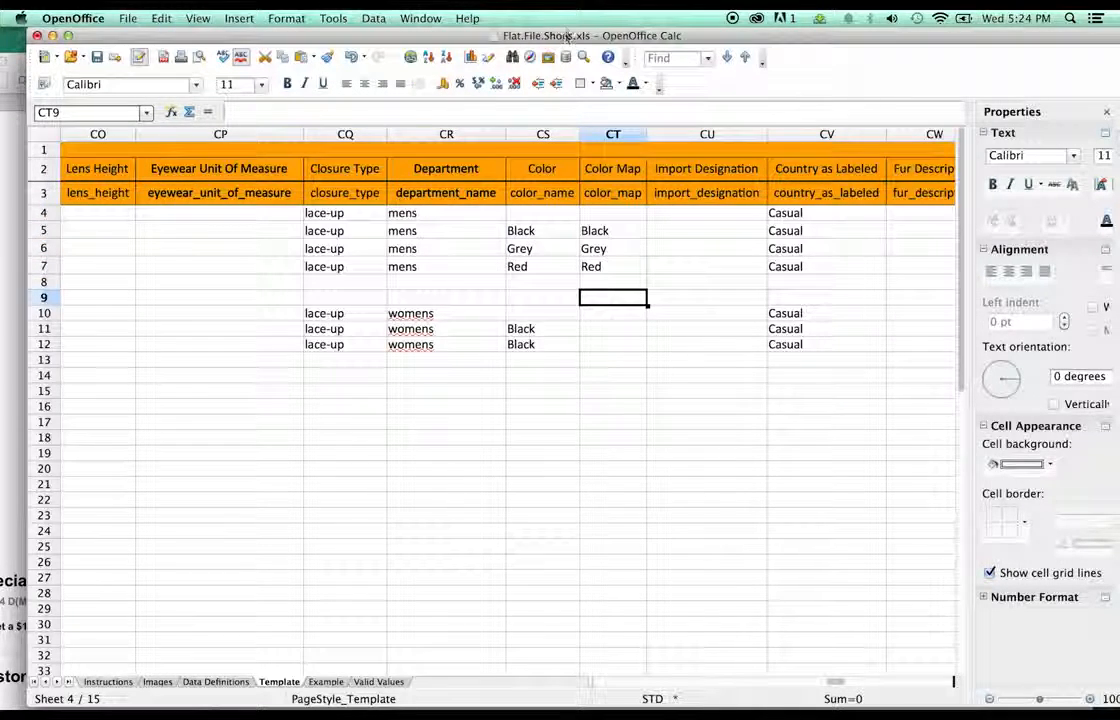
pyautogui.moveTo(568, 36); pyautogui.dragTo(539, 162)
# - Replace 'Black' in the row 5 Color cell with the full Amazon colour name
pyautogui.click(599, 34)
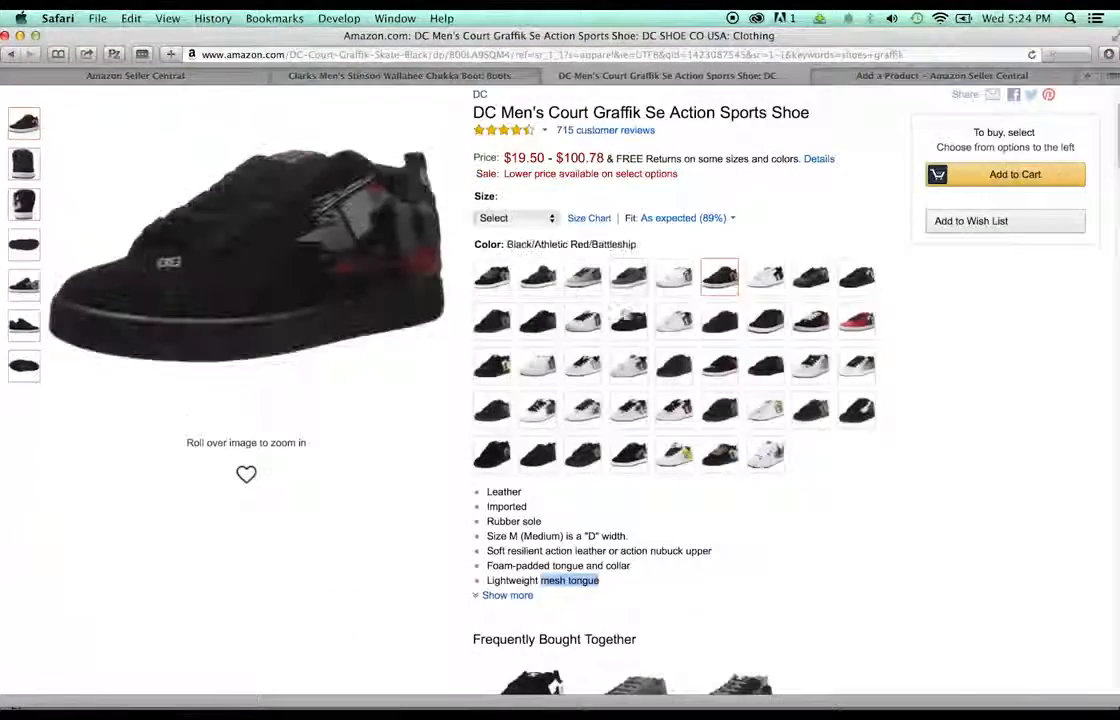
pyautogui.click(626, 322)
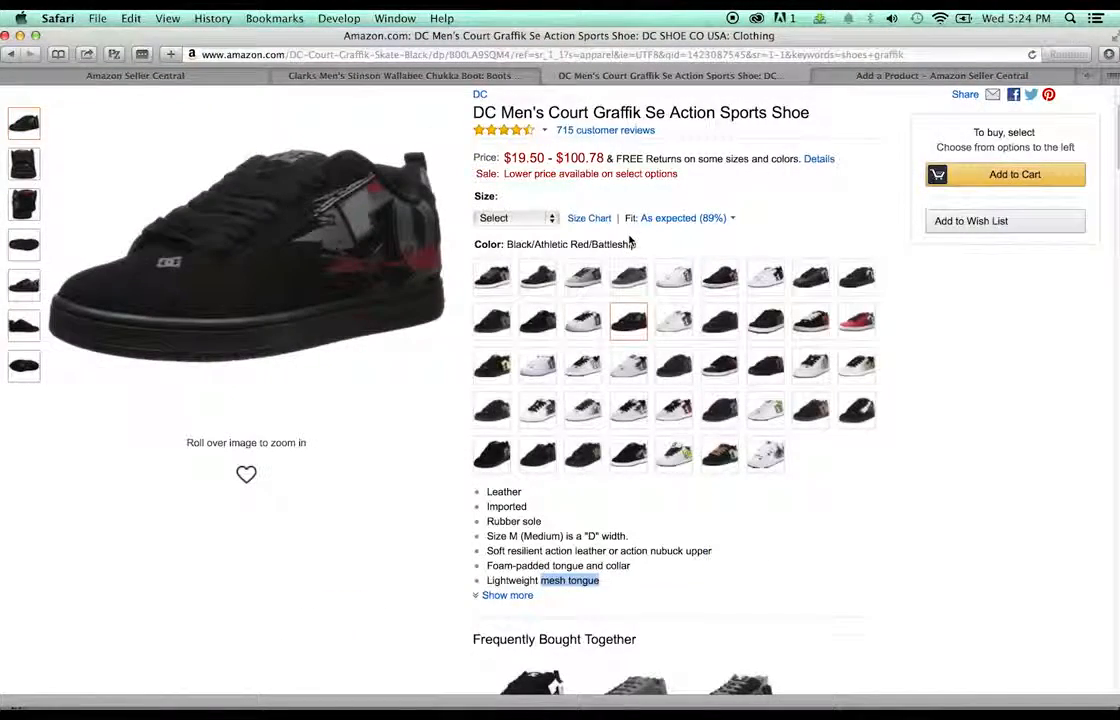
pyautogui.moveTo(636, 244); pyautogui.dragTo(520, 242)
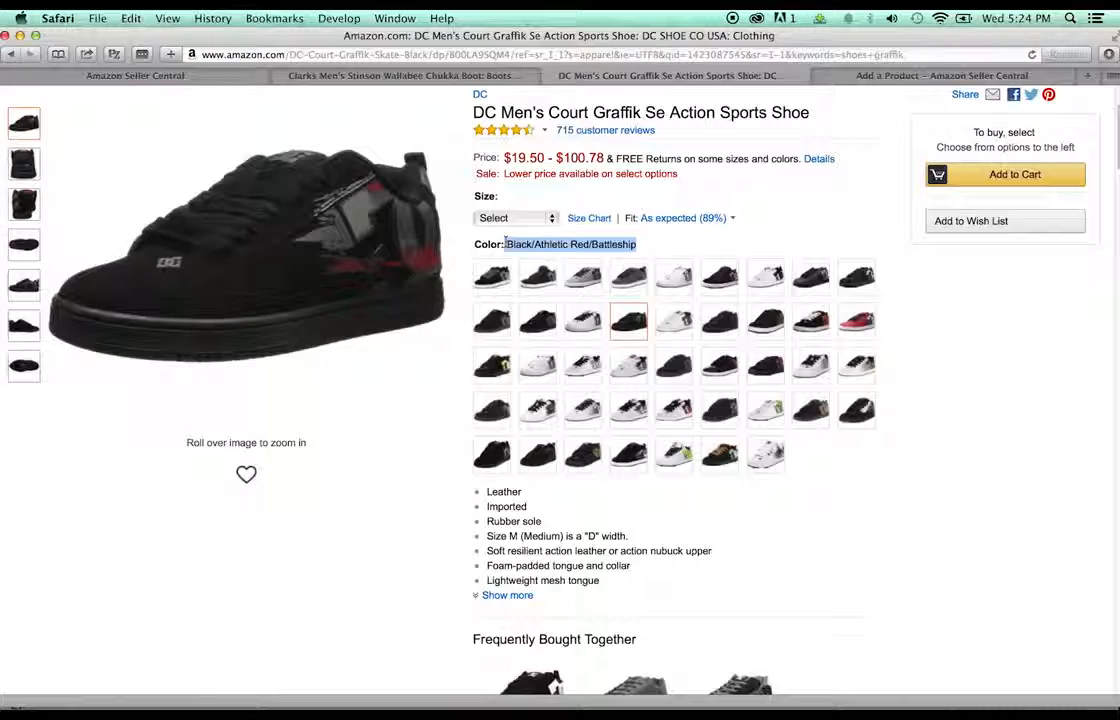
pyautogui.moveTo(721, 38); pyautogui.dragTo(697, 254)
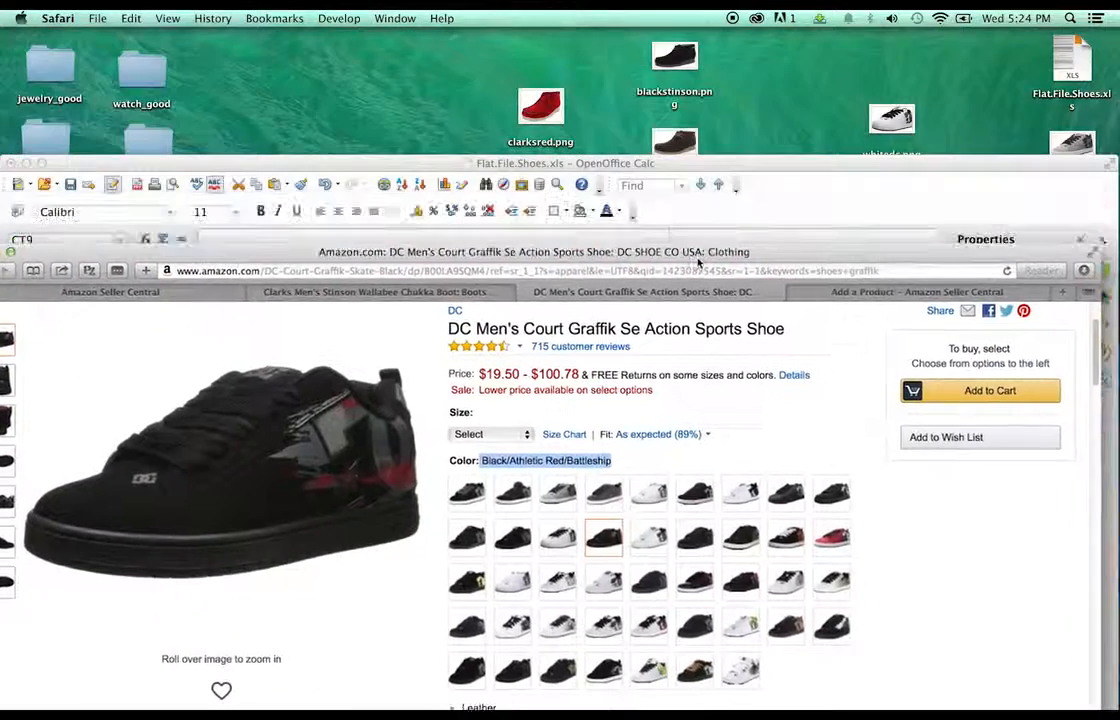
pyautogui.moveTo(724, 163); pyautogui.dragTo(772, 64)
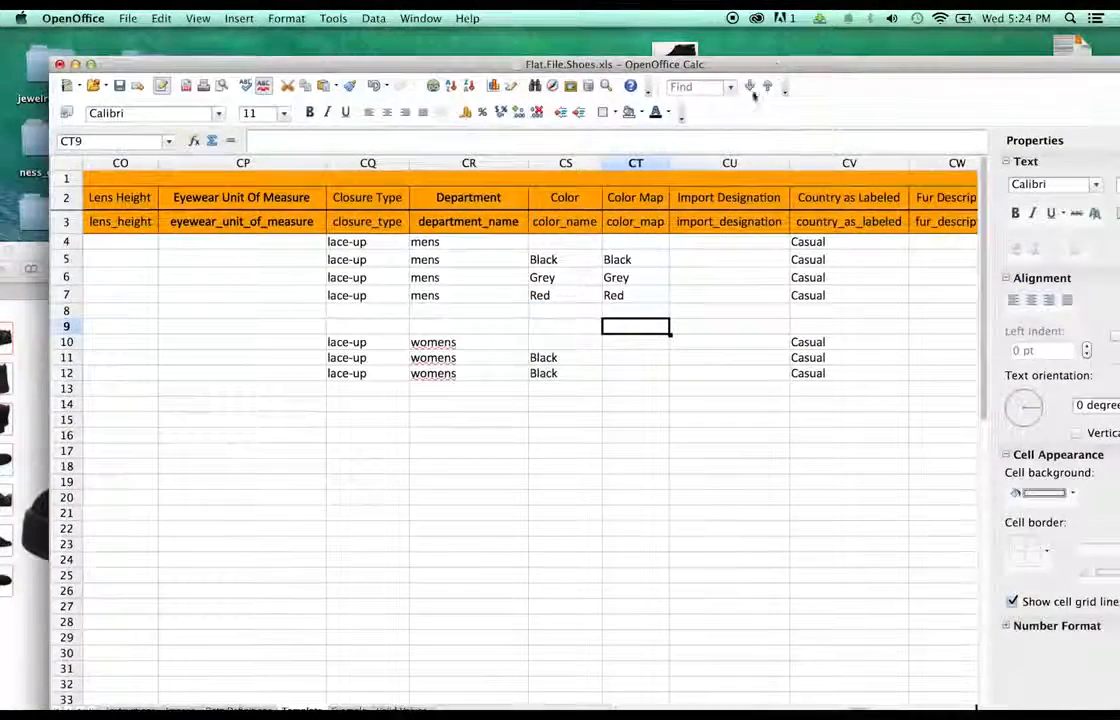
pyautogui.doubleClick(560, 260)
pyautogui.moveTo(556, 257); pyautogui.dragTo(524, 256)
pyautogui.write('Black/Athletic Red/Battleship')
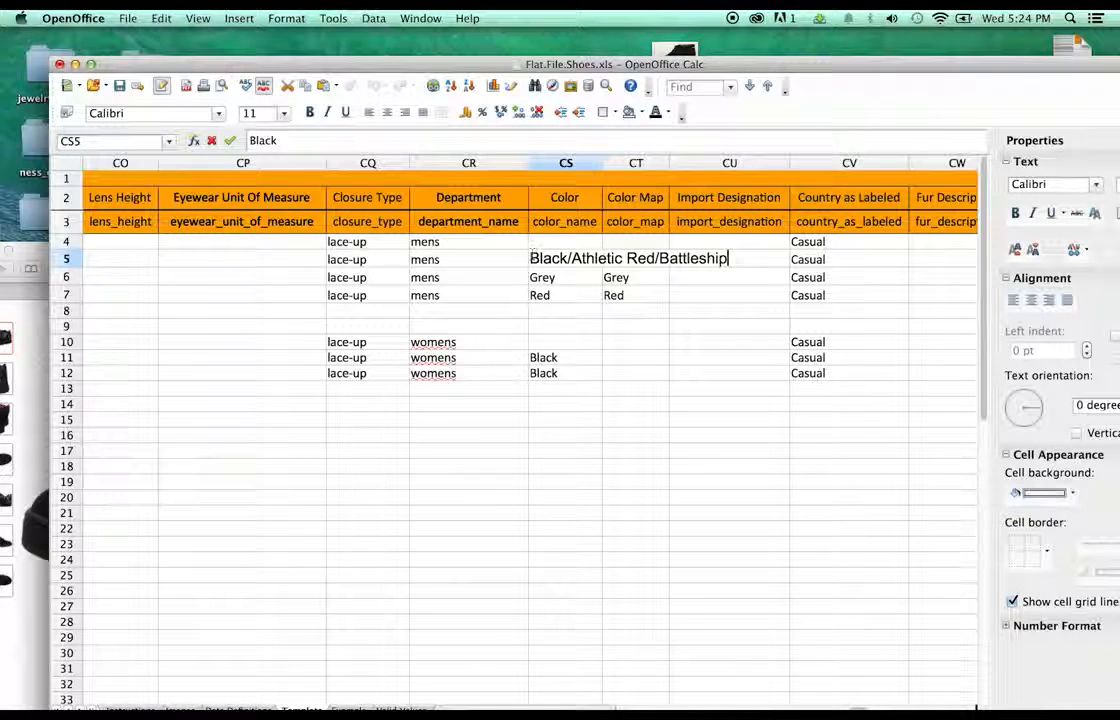
pyautogui.press('Return')
pyautogui.press('Return')
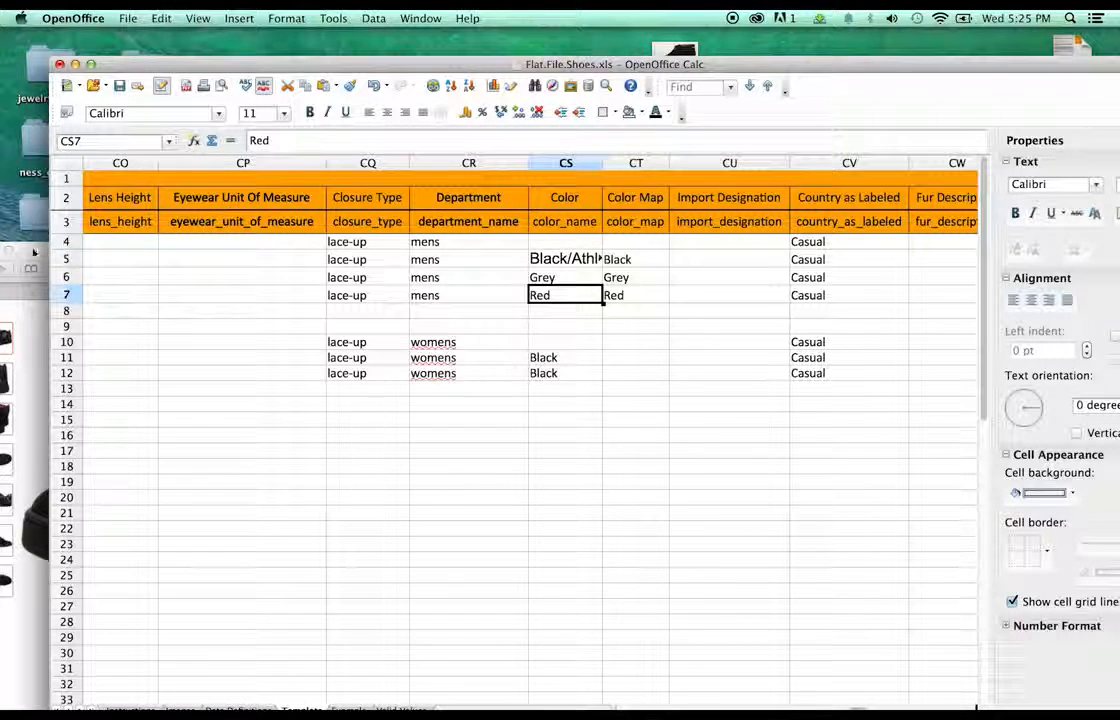
# - Replace the Grey entry in cell CS6 with Grey/Grey/Black from Amazon
pyautogui.moveTo(34, 251); pyautogui.dragTo(73, 144)
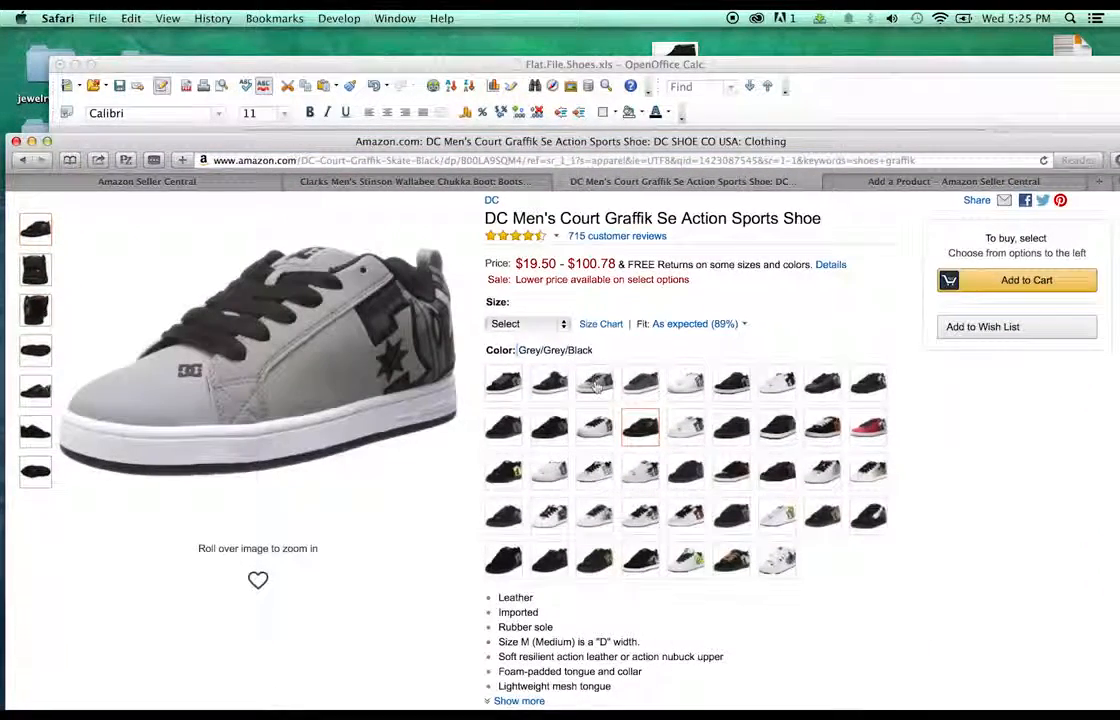
pyautogui.click(596, 379)
pyautogui.moveTo(594, 350); pyautogui.dragTo(518, 351)
pyautogui.press('super+c')
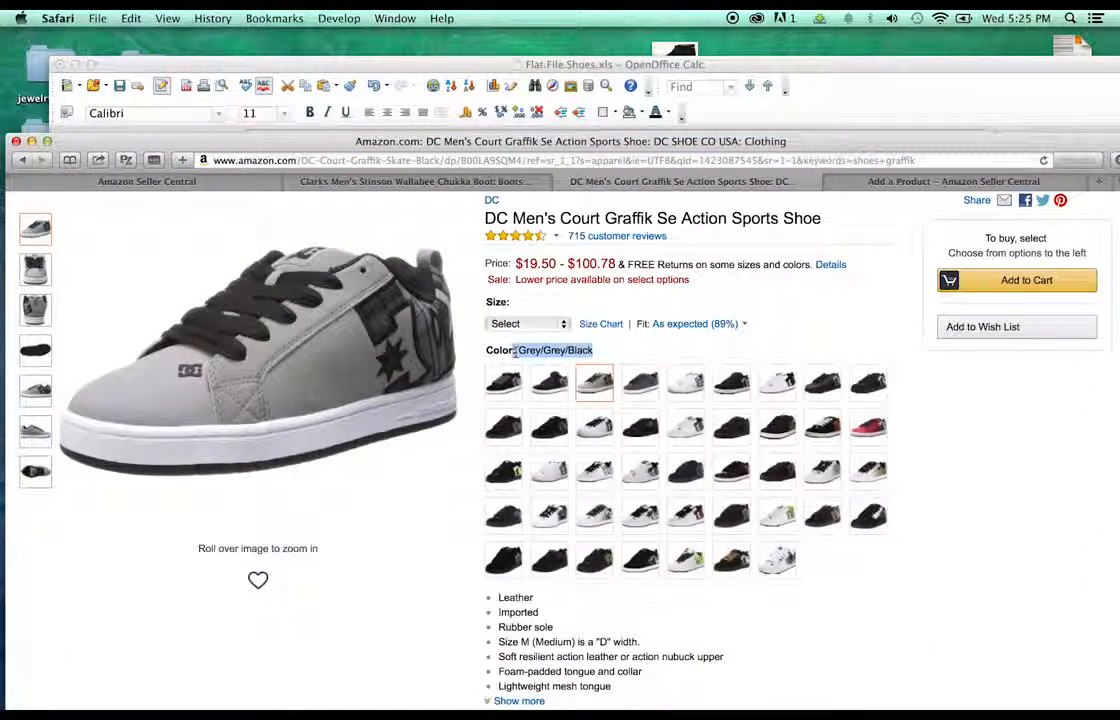
pyautogui.click(527, 66)
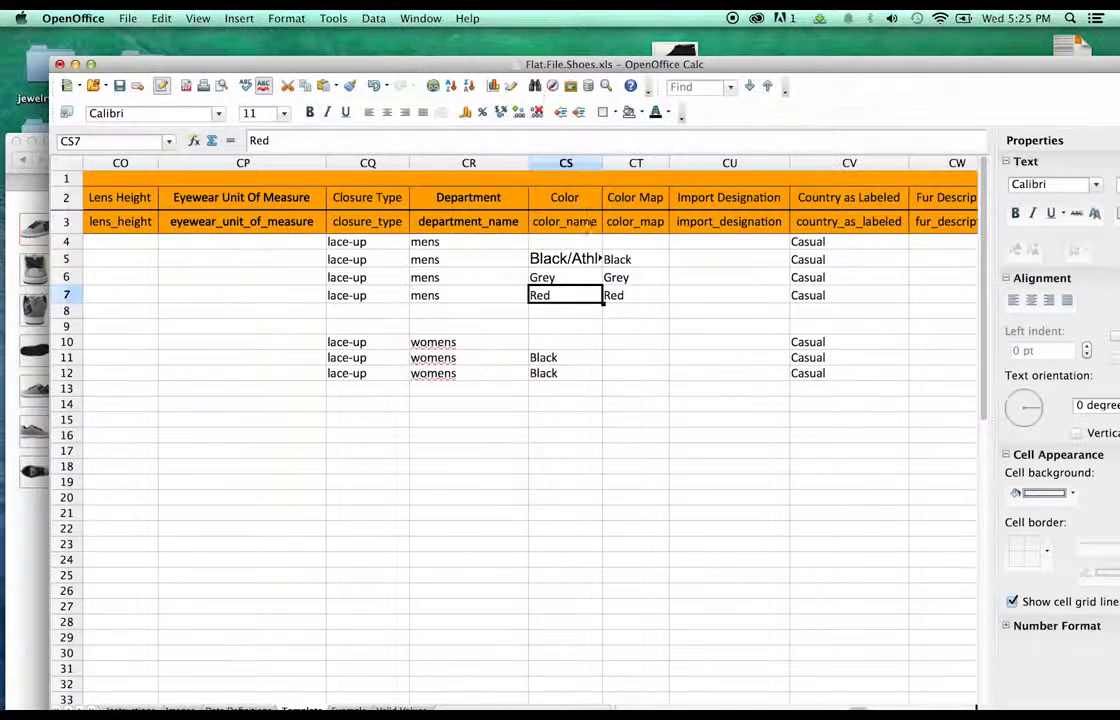
pyautogui.click(564, 283)
pyautogui.doubleClick(558, 277)
pyautogui.doubleClick(556, 275)
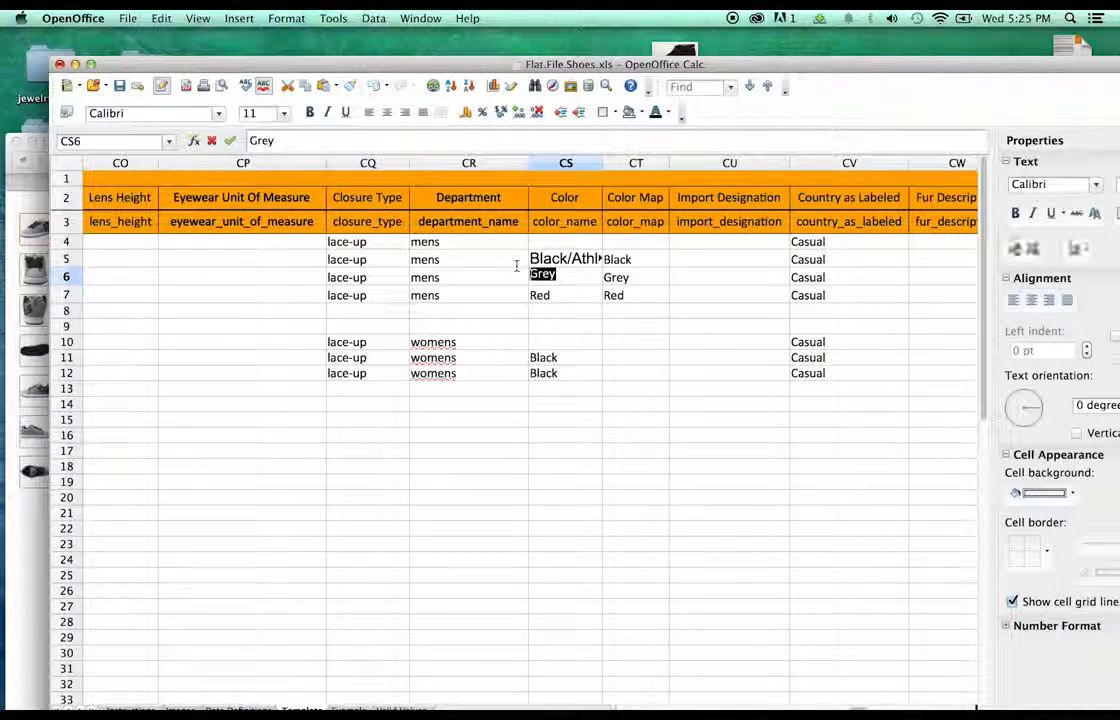
pyautogui.press('super+v')
# - Replace the Red entry in cell CS7 with Red/Black/White from Amazon
pyautogui.press('super+Tab')
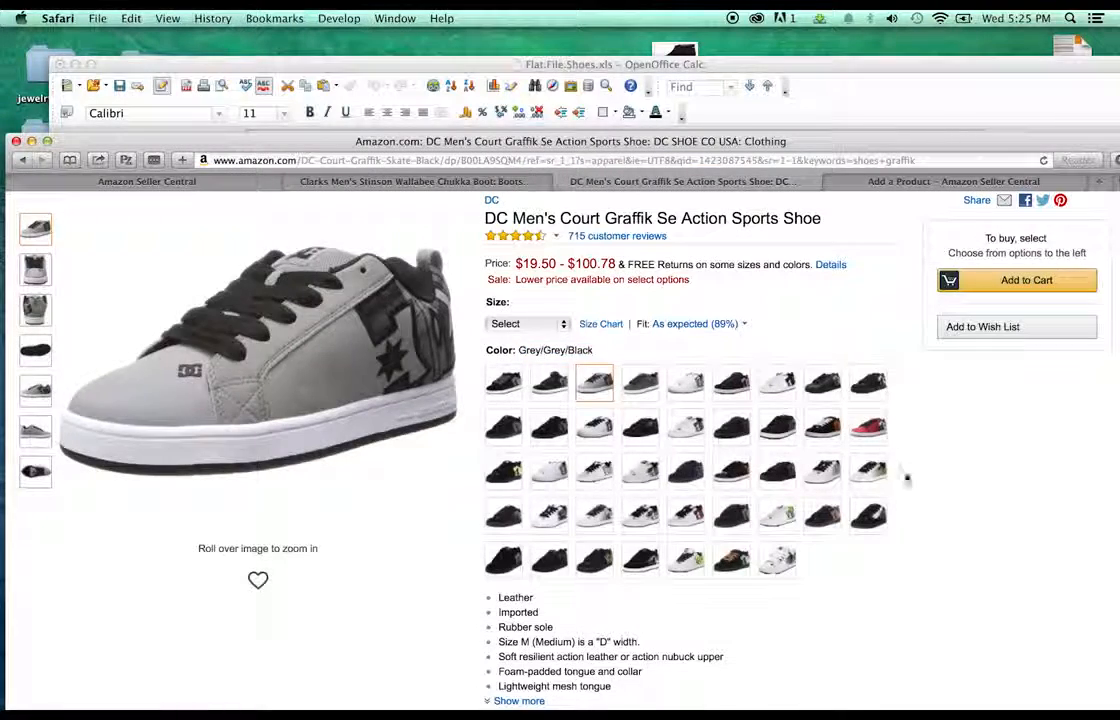
pyautogui.click(868, 427)
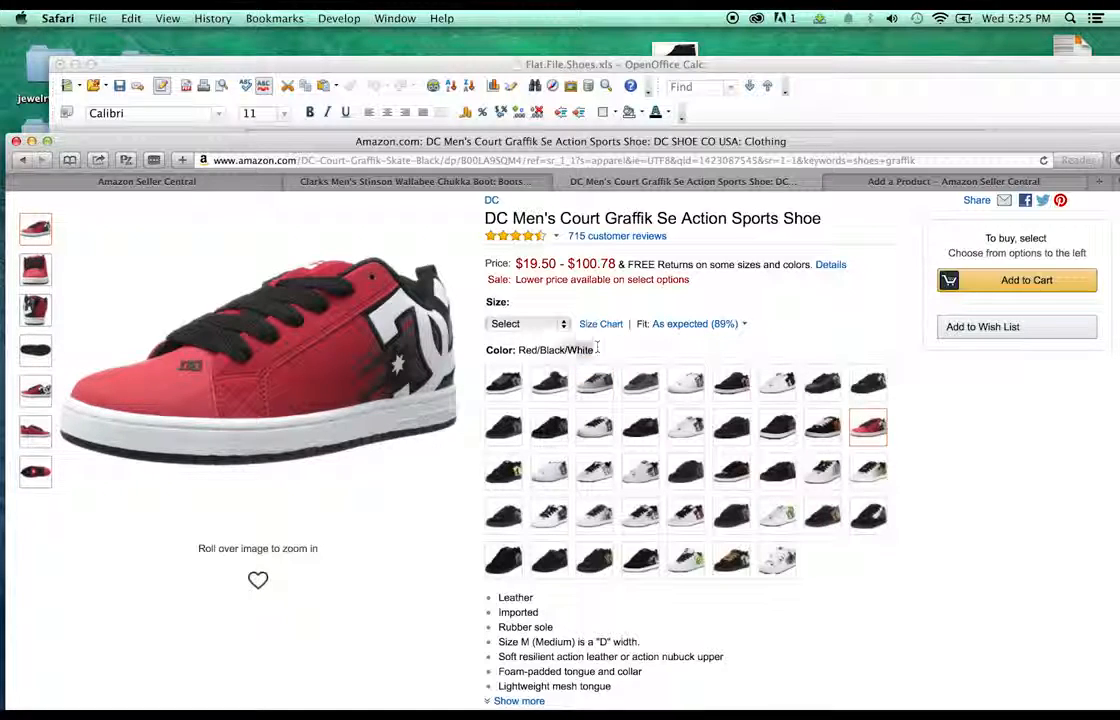
pyautogui.moveTo(594, 350); pyautogui.dragTo(520, 350)
pyautogui.press('super+c')
pyautogui.click(415, 181)
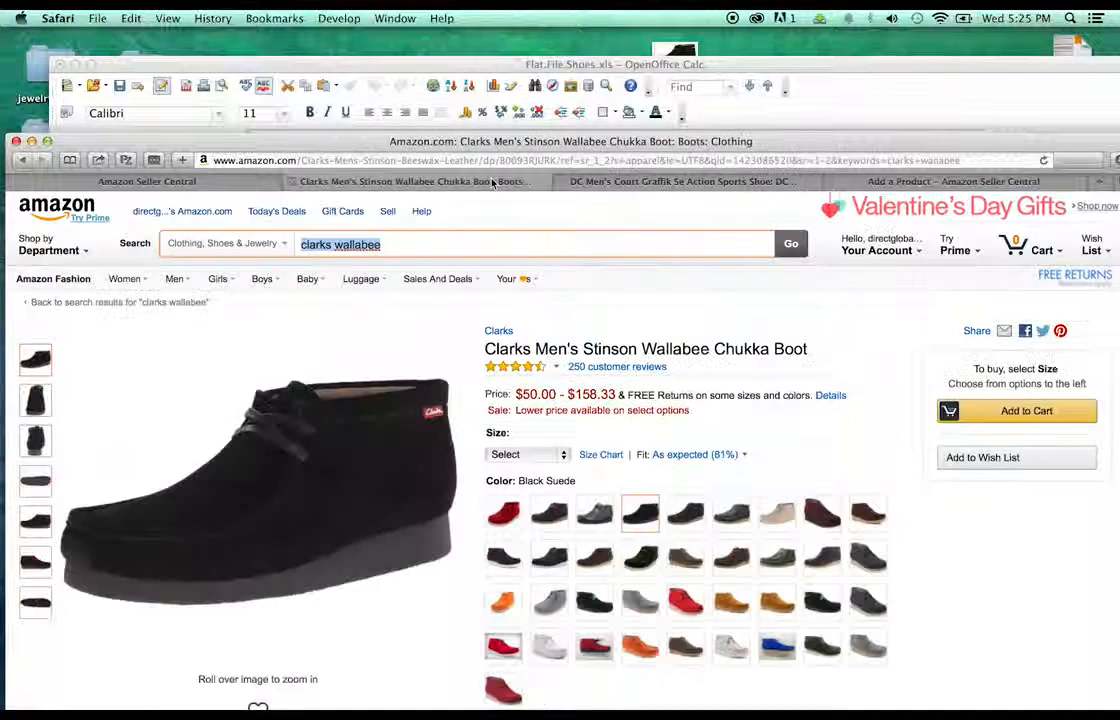
pyautogui.click(831, 115)
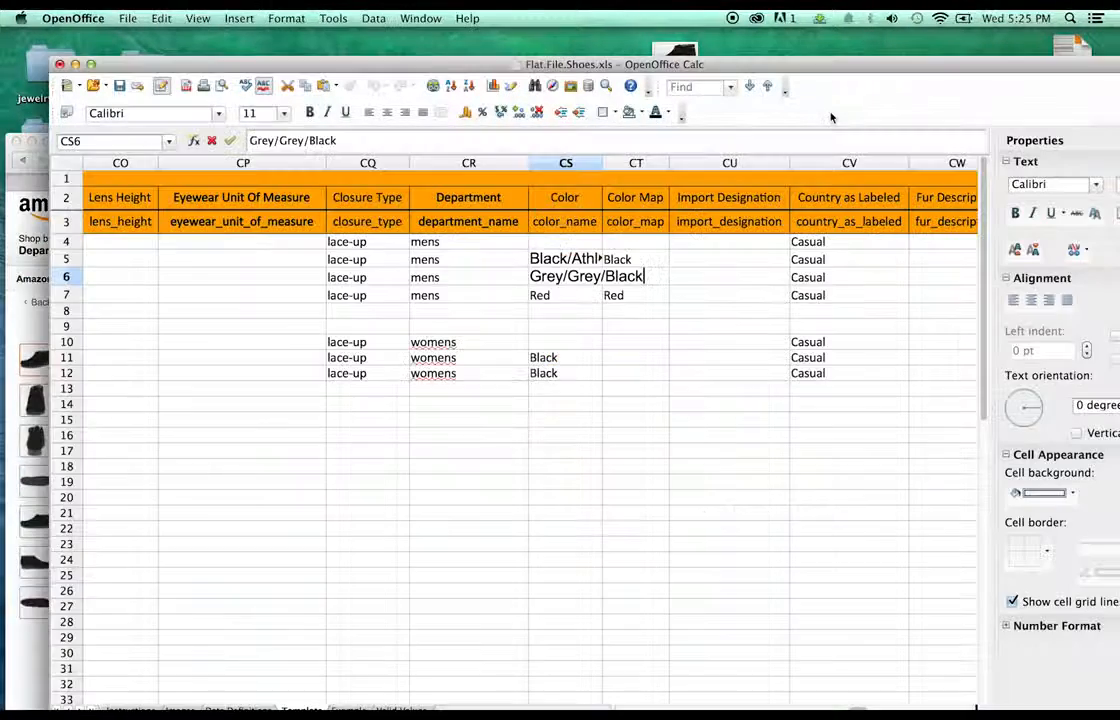
pyautogui.click(563, 296)
pyautogui.doubleClick(563, 296)
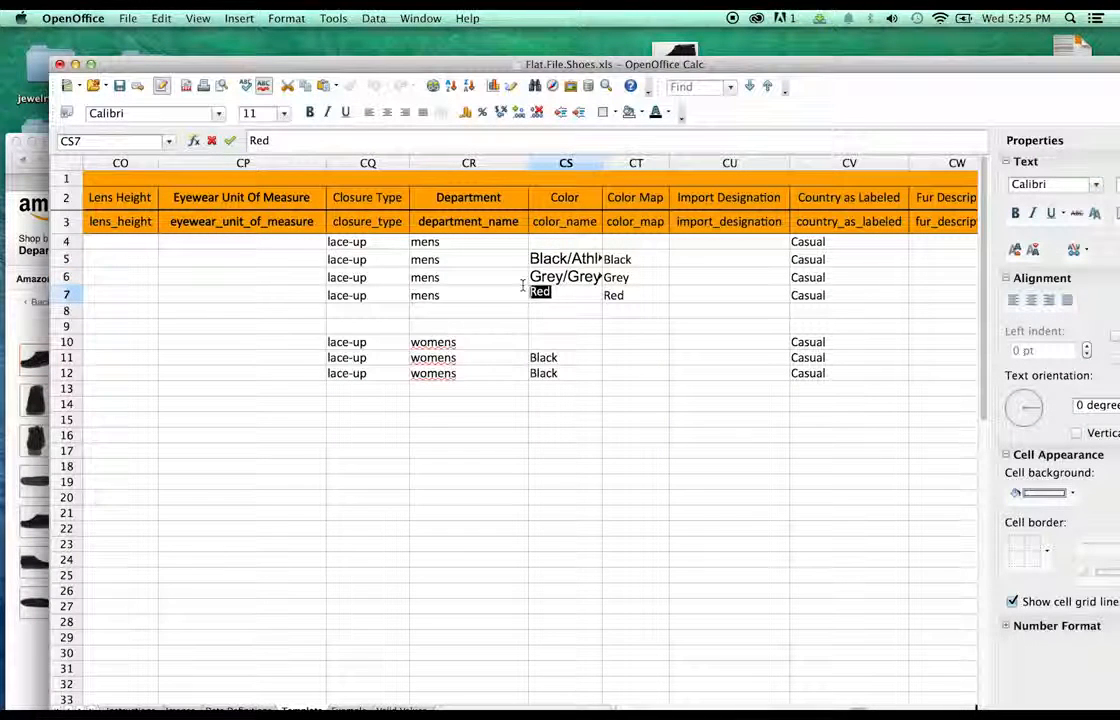
pyautogui.press('super+v')
pyautogui.click(680, 280)
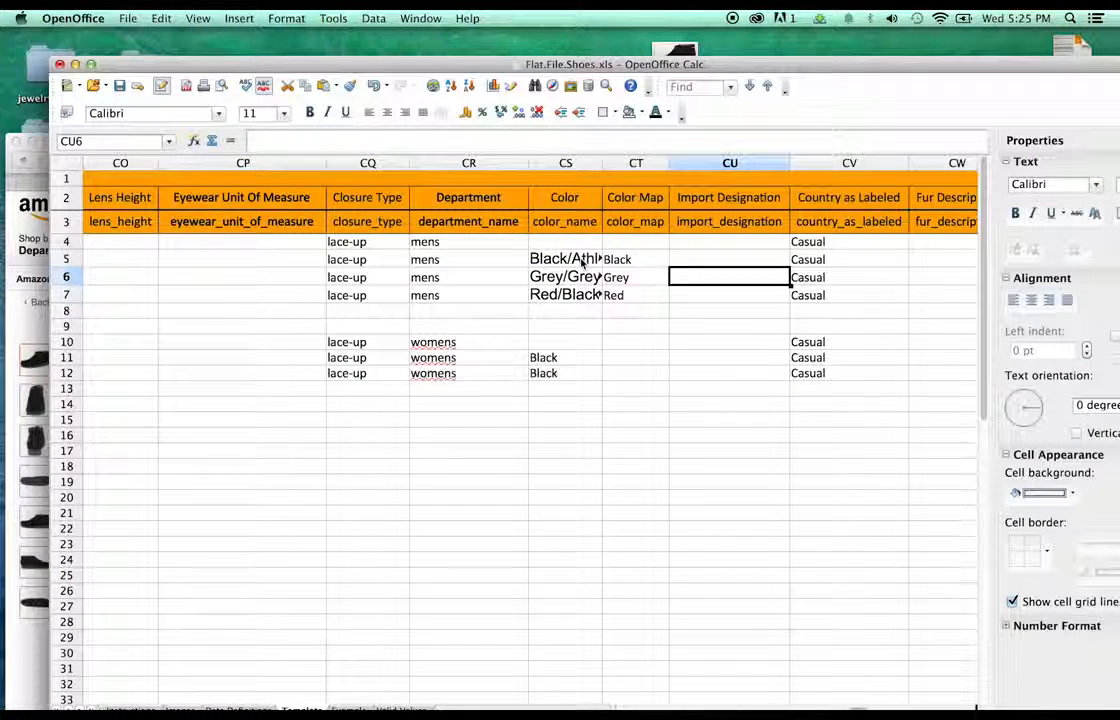
# - Format colour cells CS5:CS7 in Calibri, size 11
pyautogui.moveTo(580, 260); pyautogui.dragTo(572, 297)
pyautogui.click(221, 115)
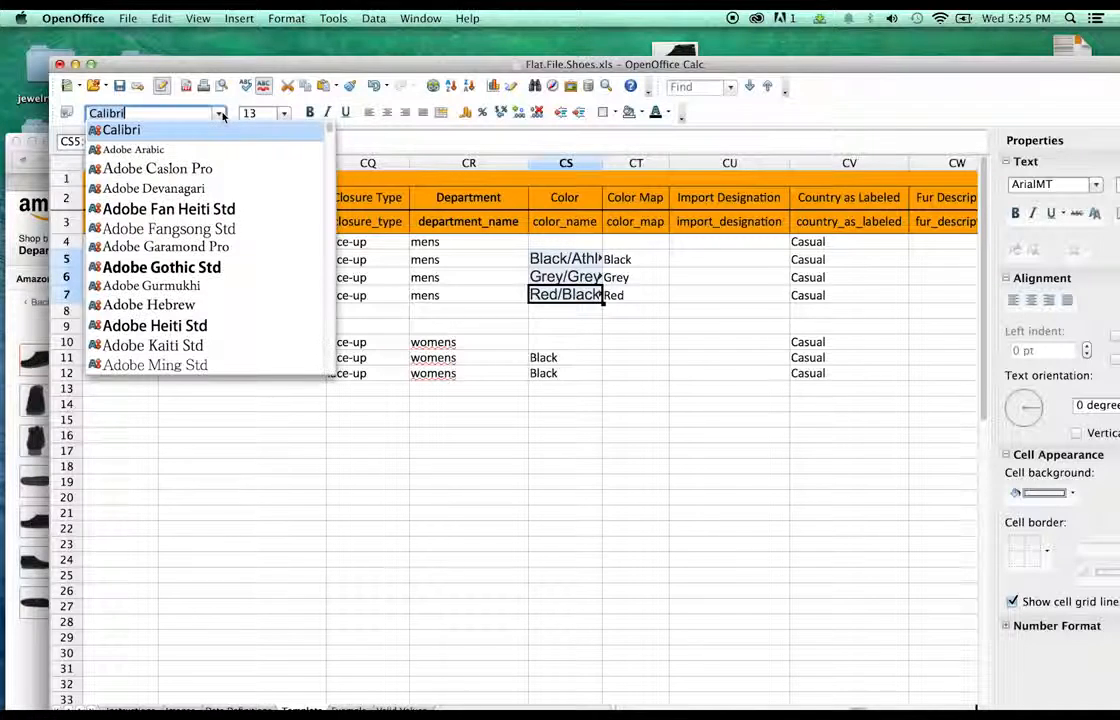
pyautogui.click(235, 129)
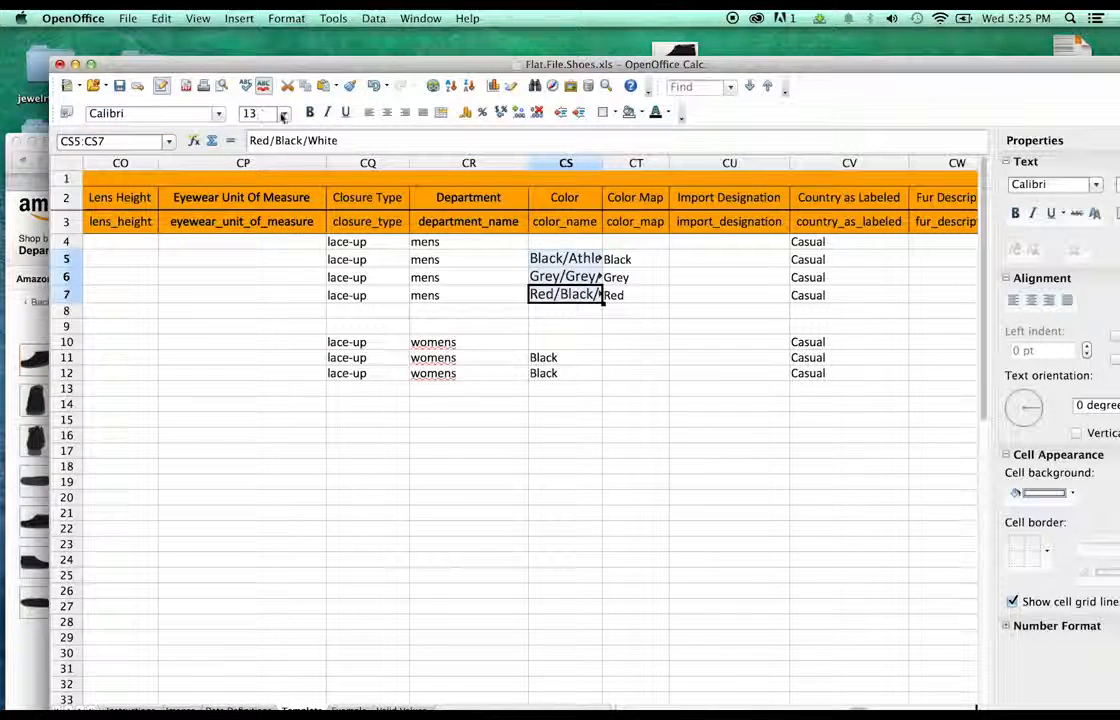
pyautogui.click(284, 115)
pyautogui.click(268, 169)
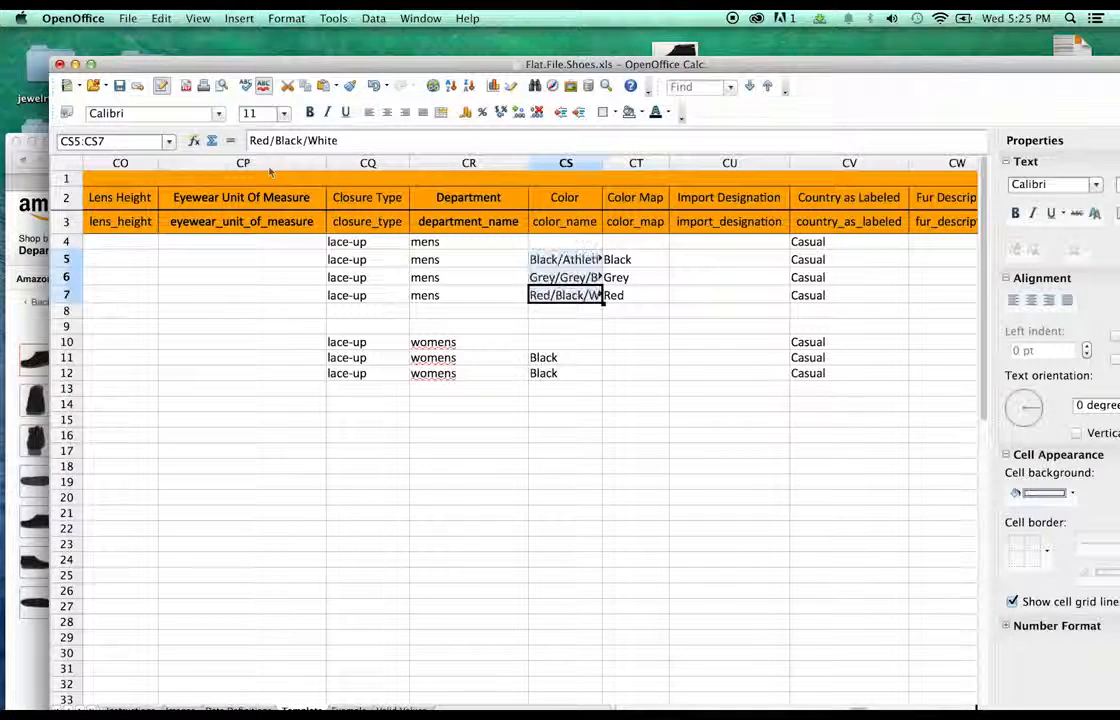
pyautogui.click(650, 278)
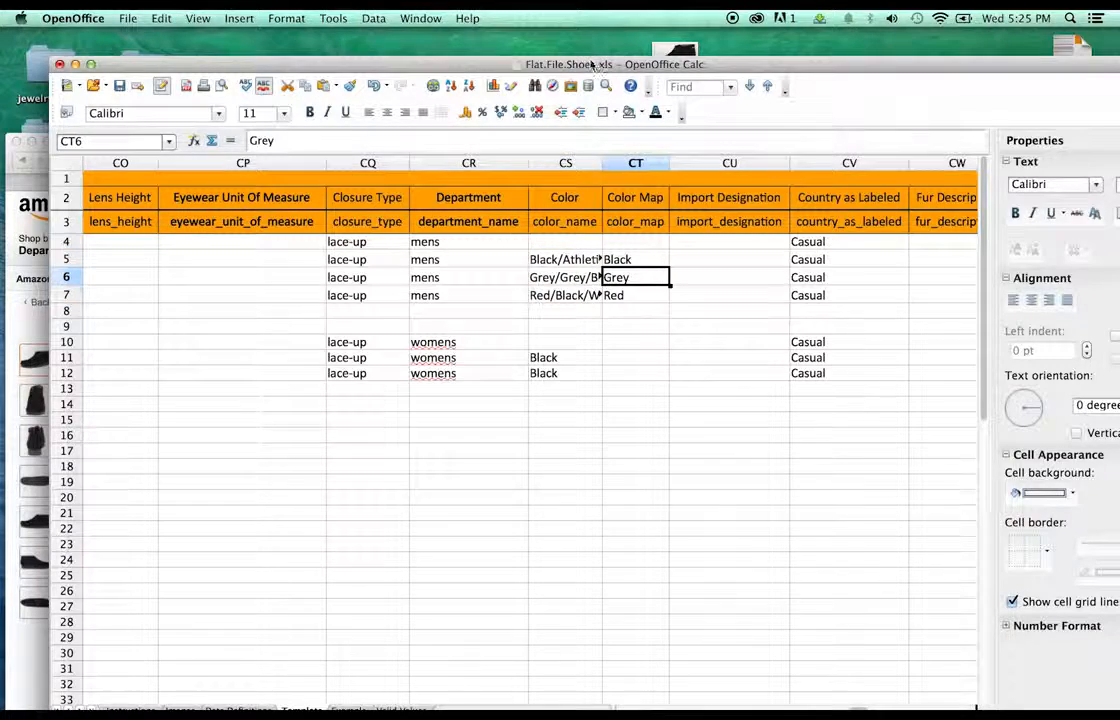
pyautogui.moveTo(590, 64); pyautogui.dragTo(584, 13)
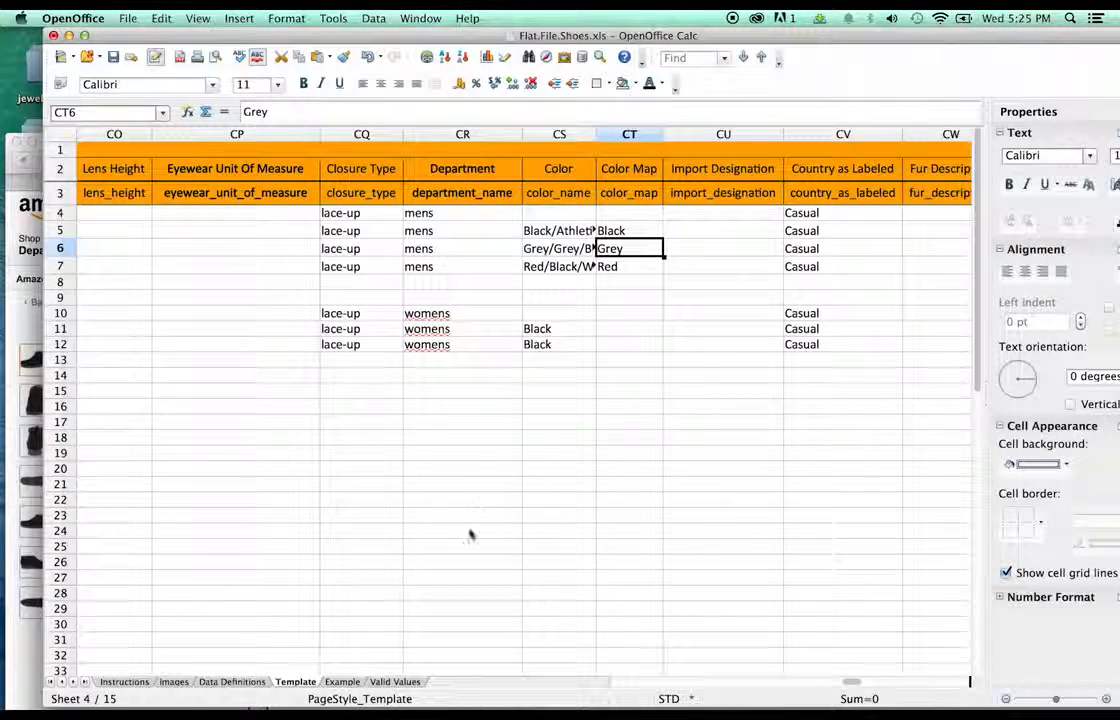
# - Search the Valid Values sheet for 'color' until reaching the Color Map - [ Shoes ] column
pyautogui.click(398, 682)
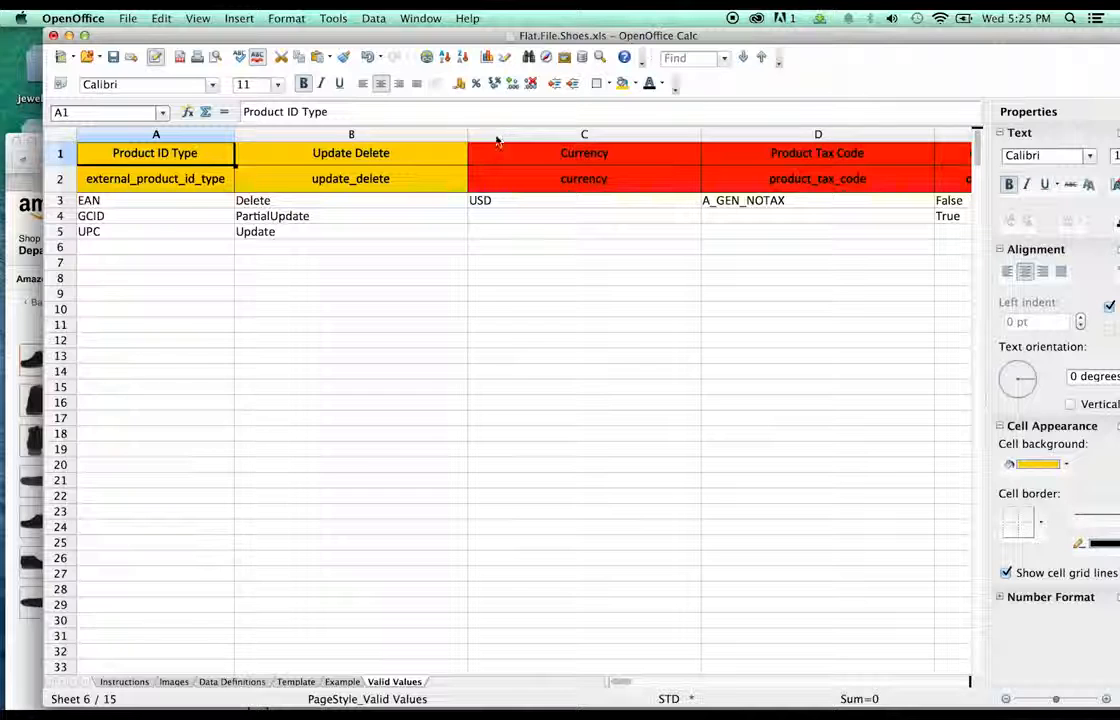
pyautogui.press('super+f')
pyautogui.write('co')
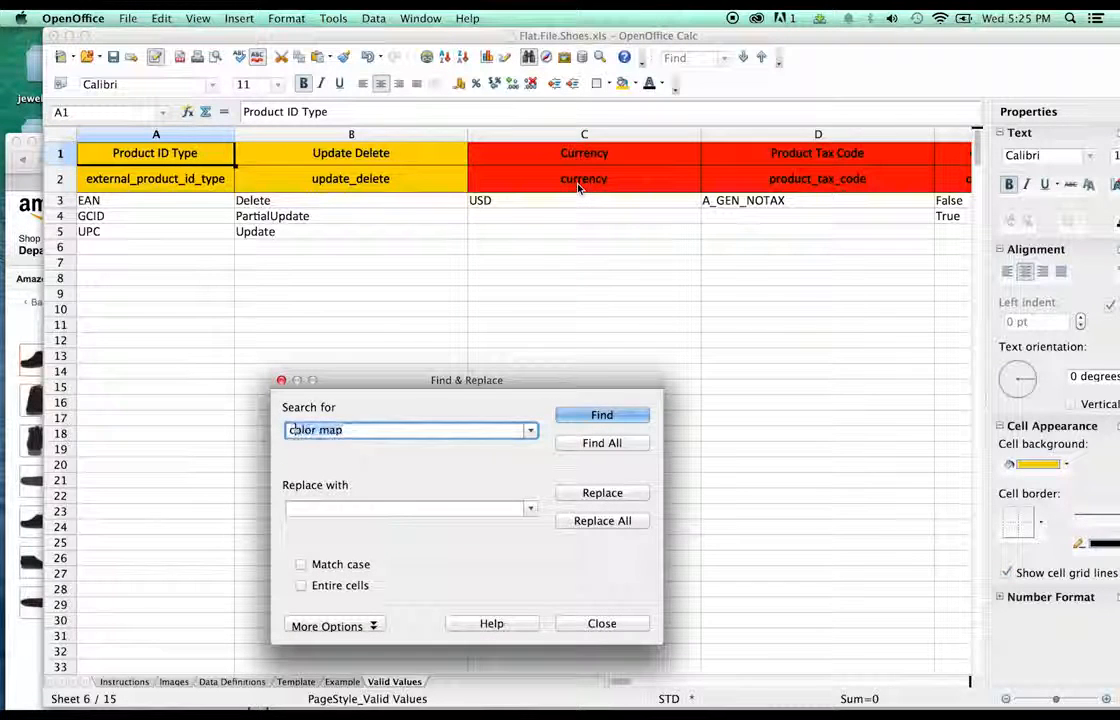
pyautogui.write('lor')
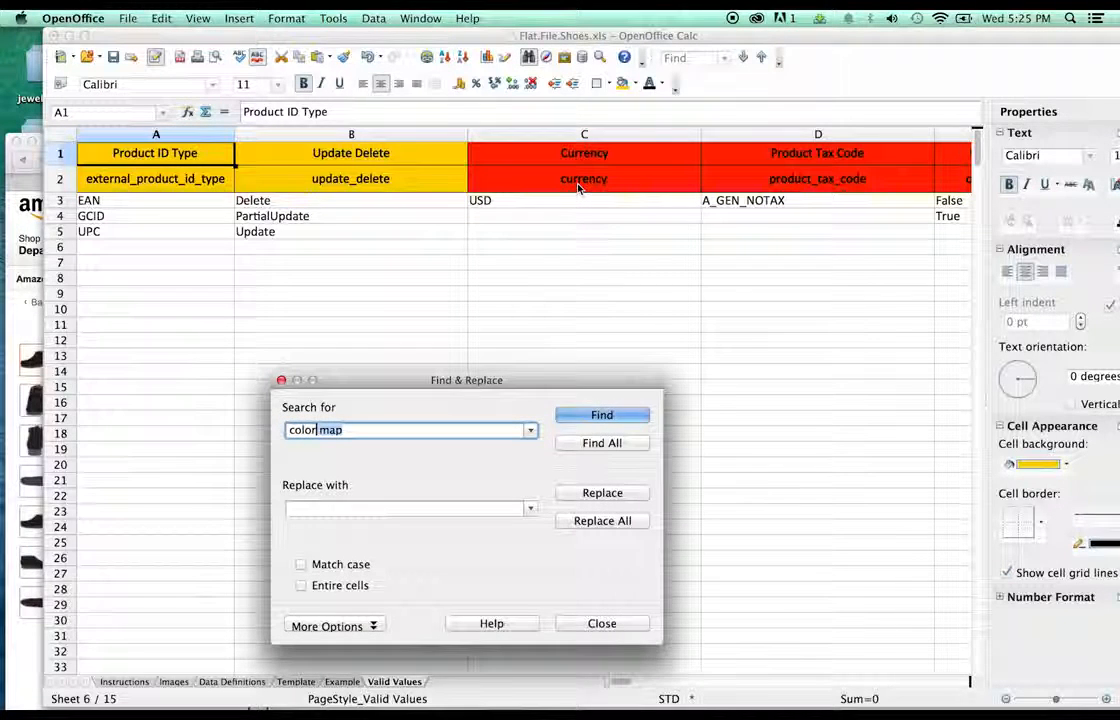
pyautogui.click(623, 418)
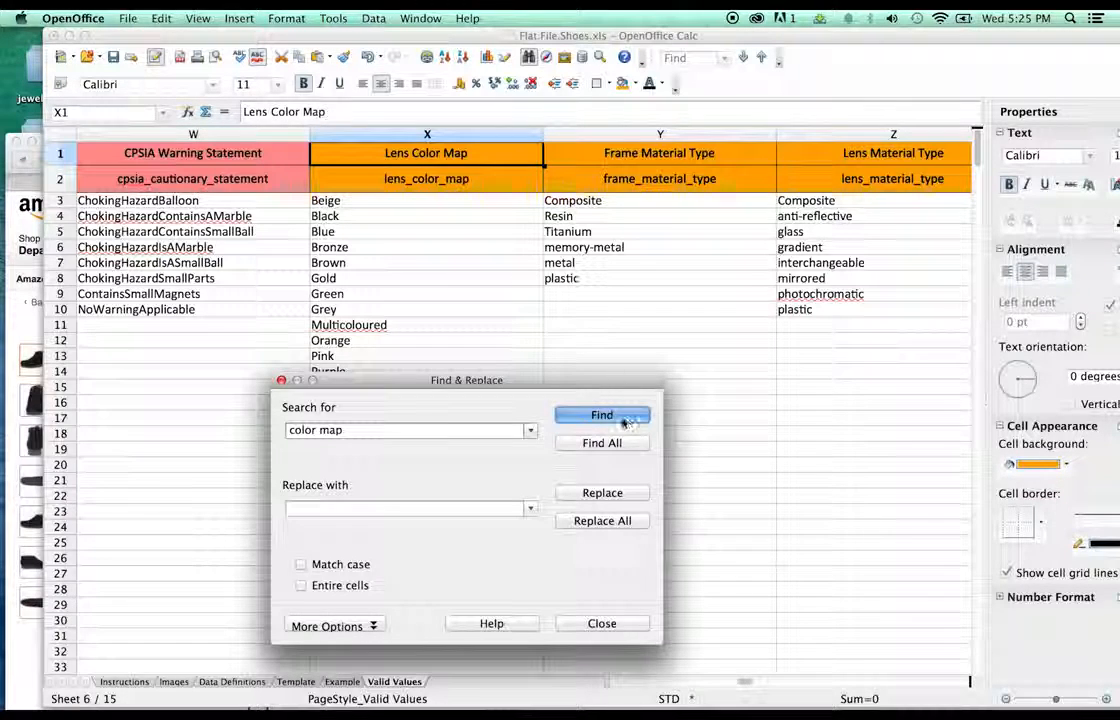
pyautogui.click(600, 418)
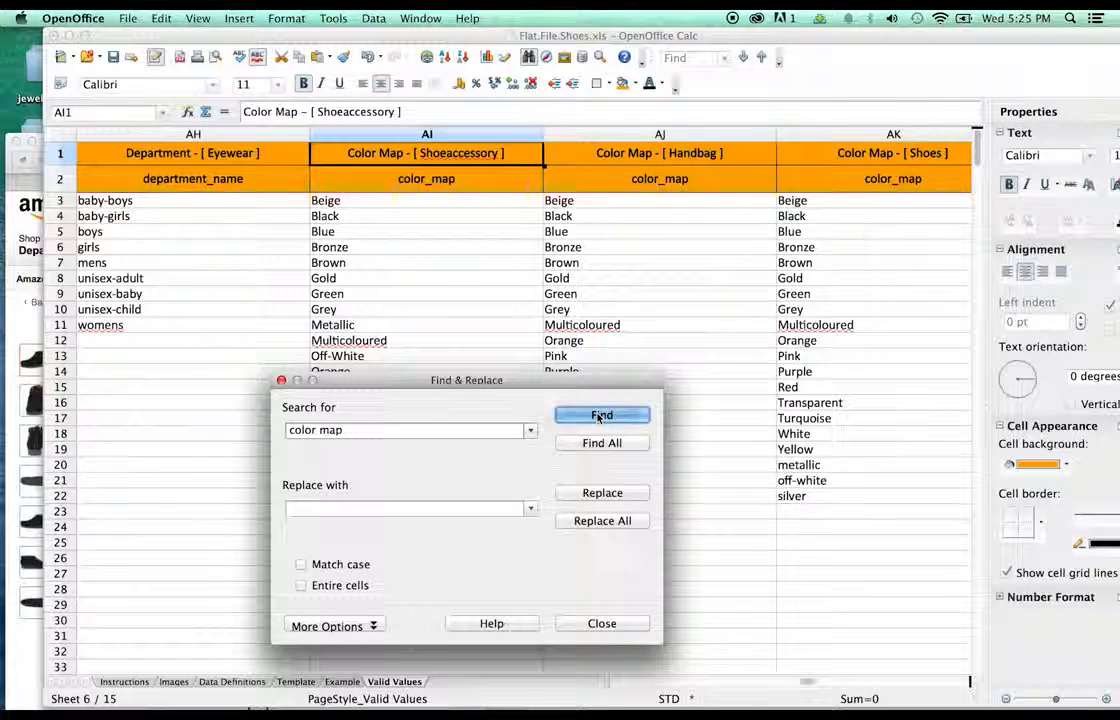
pyautogui.click(600, 418)
pyautogui.click(600, 418)
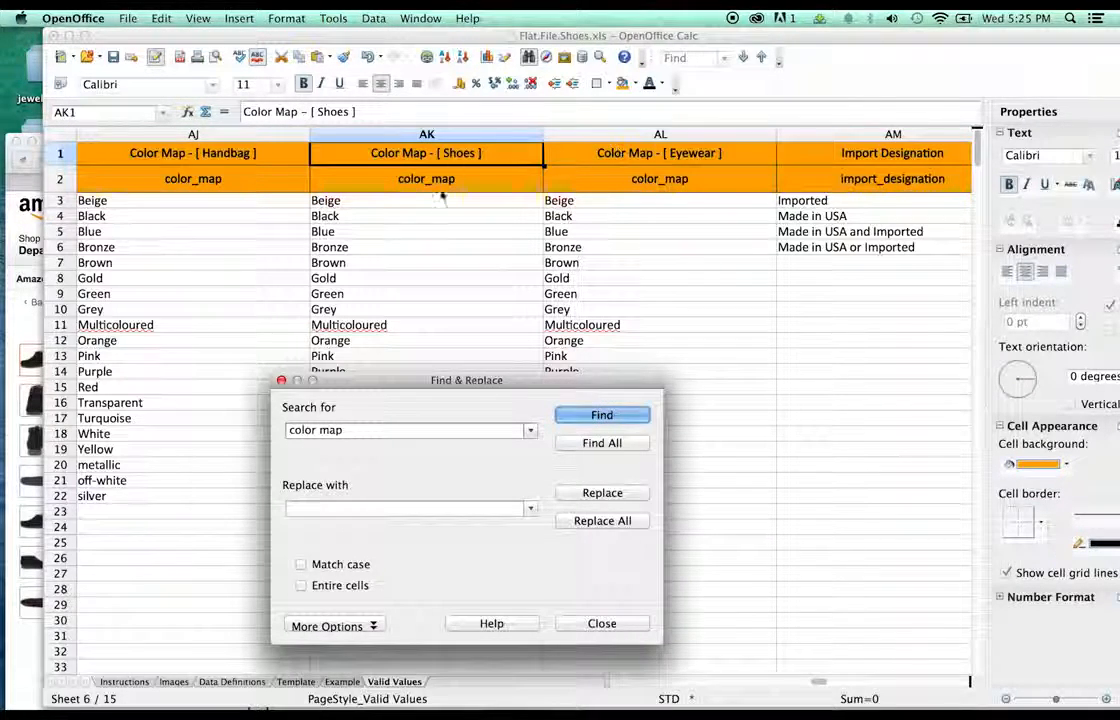
pyautogui.click(768, 435)
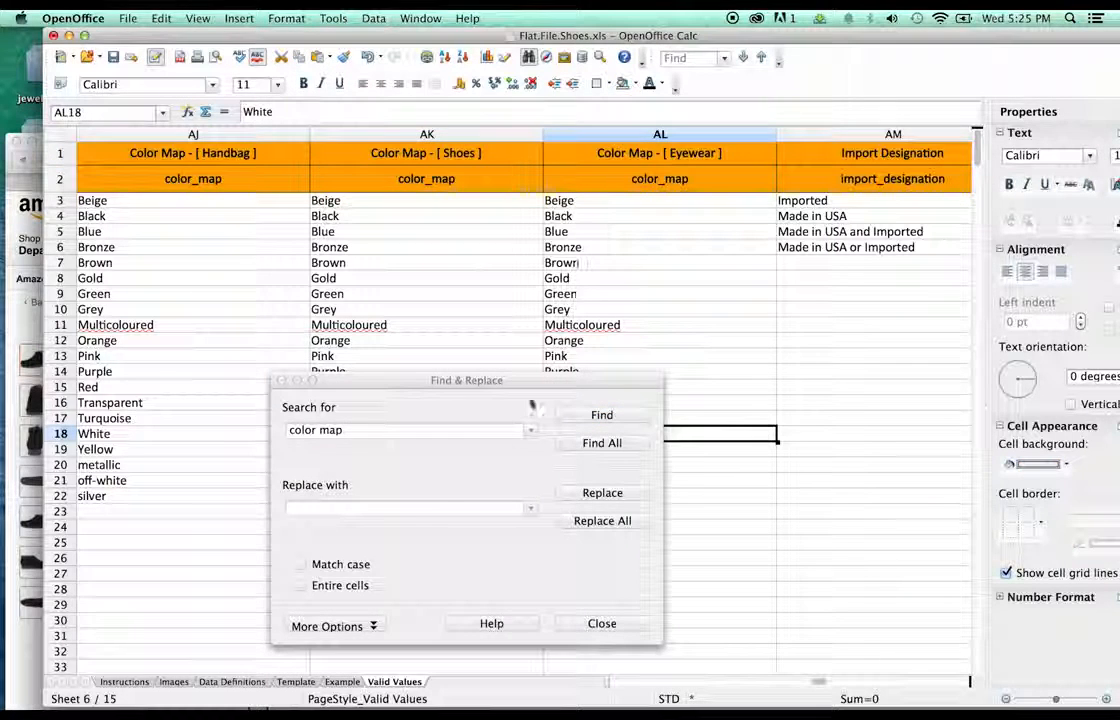
pyautogui.click(597, 624)
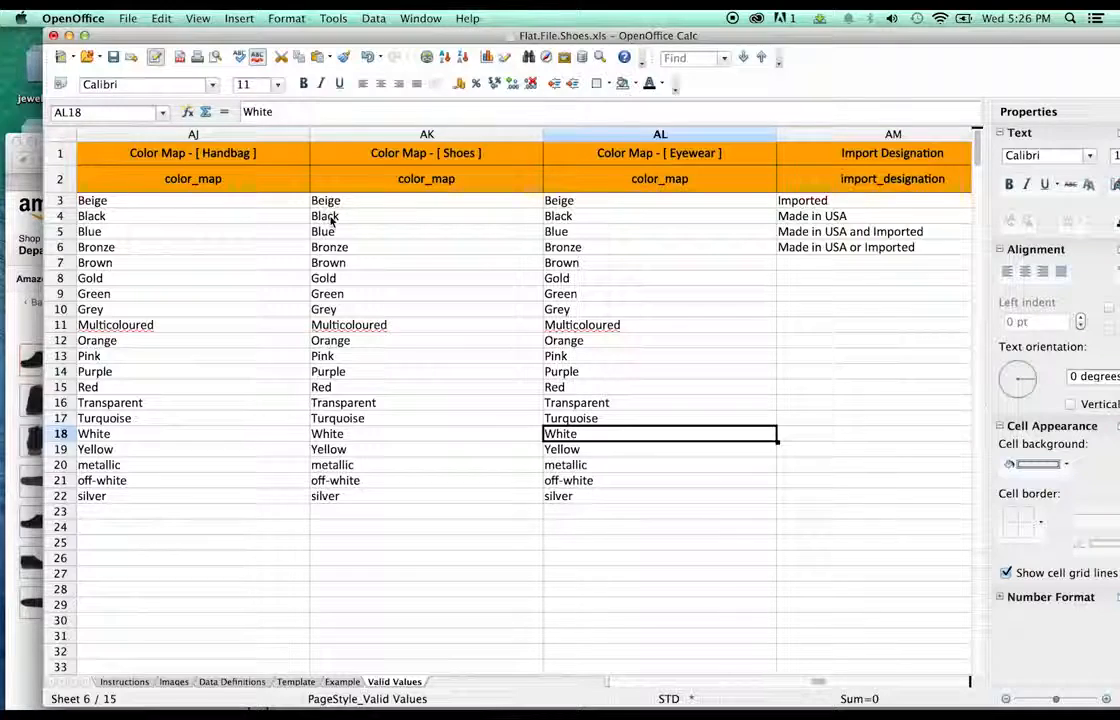
pyautogui.moveTo(480, 35)
pyautogui.mouseDown()
pyautogui.moveTo(462, 268)
pyautogui.moveTo(550, 24)
pyautogui.moveTo(500, 28)
pyautogui.mouseUp()
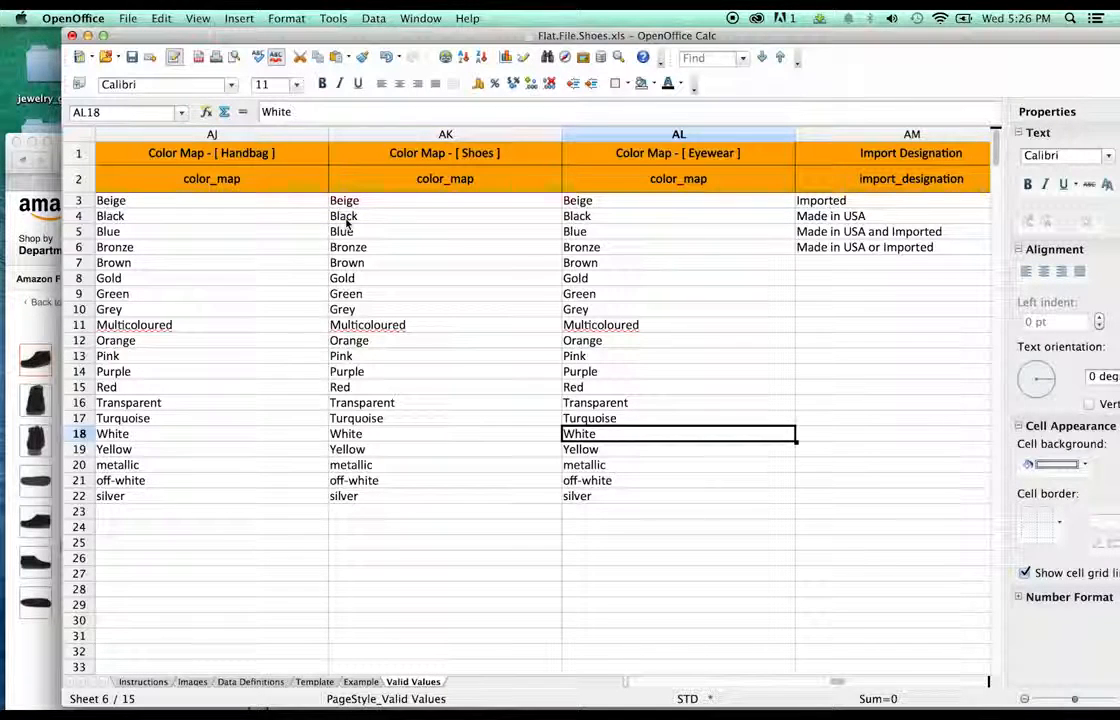
pyautogui.click(358, 681)
# - Return to the Template sheet, then show the DC Court Graffik shoe's black variant on Amazon
pyautogui.click(315, 681)
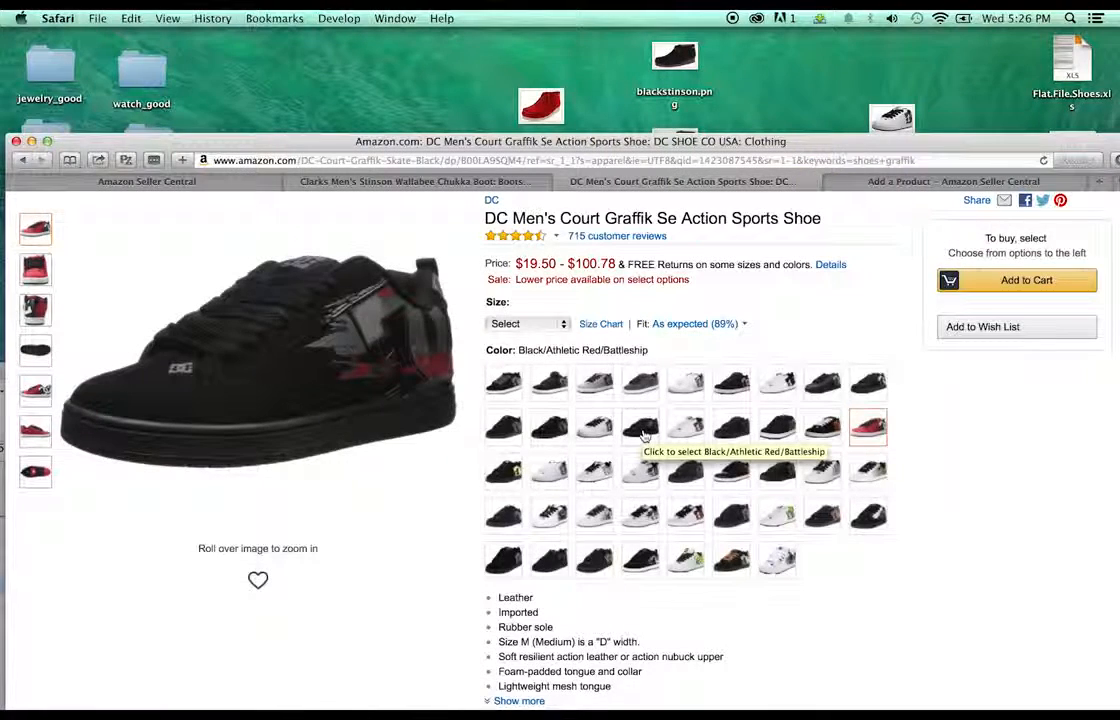
pyautogui.click(644, 434)
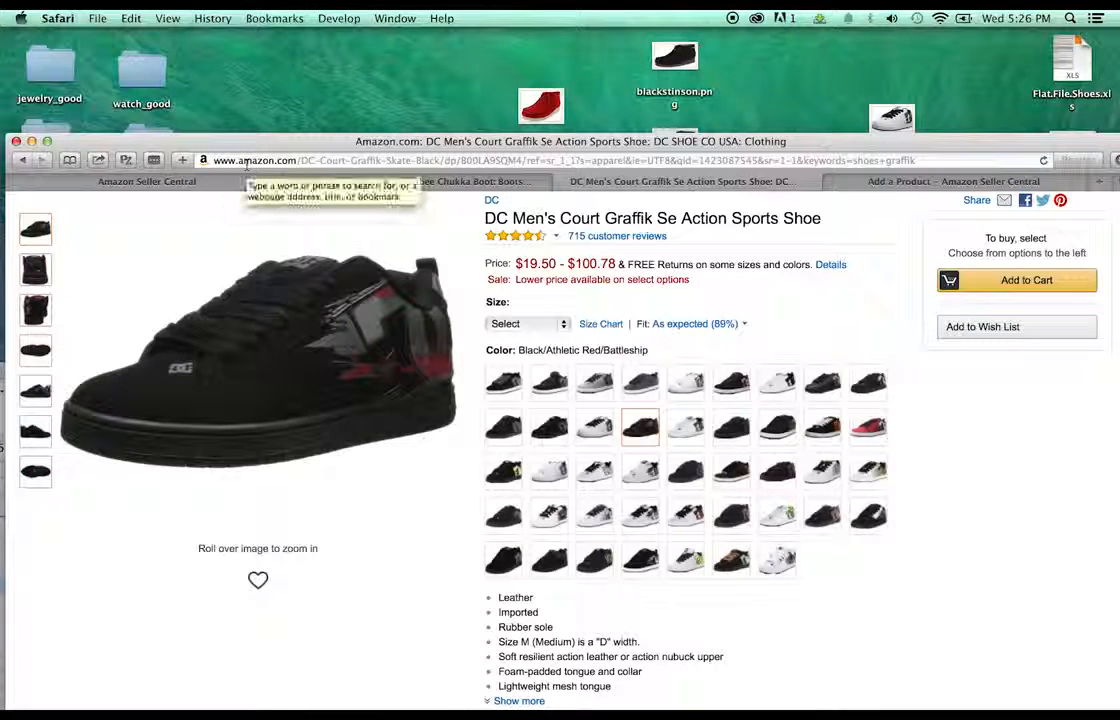
pyautogui.moveTo(375, 365)
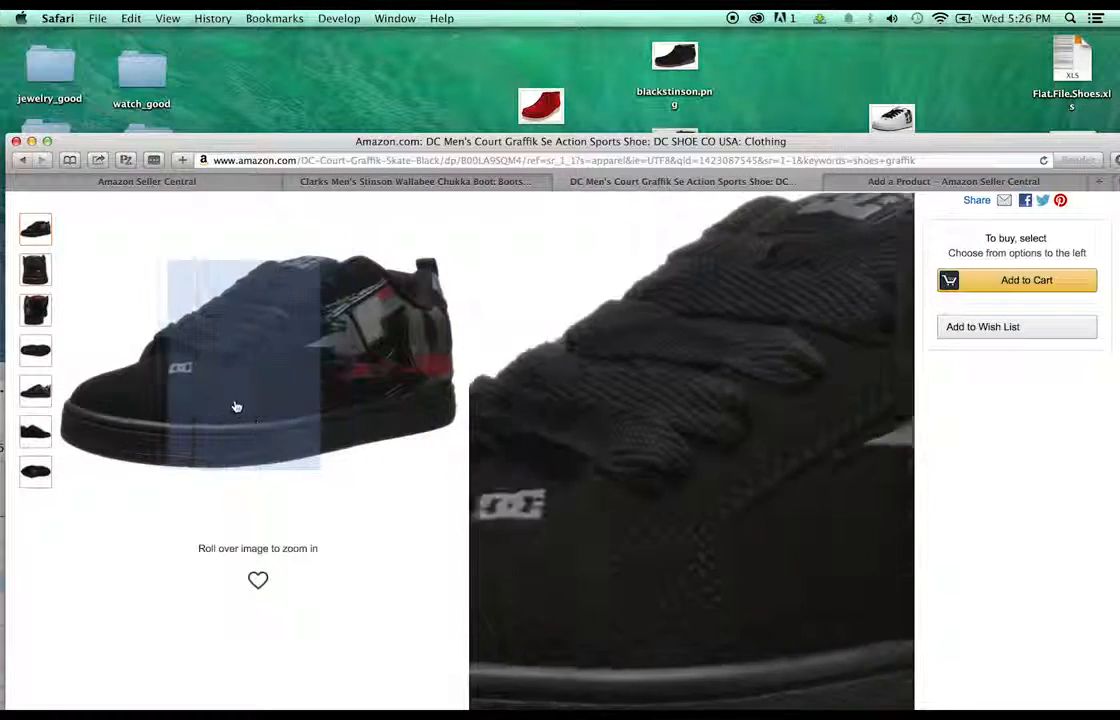
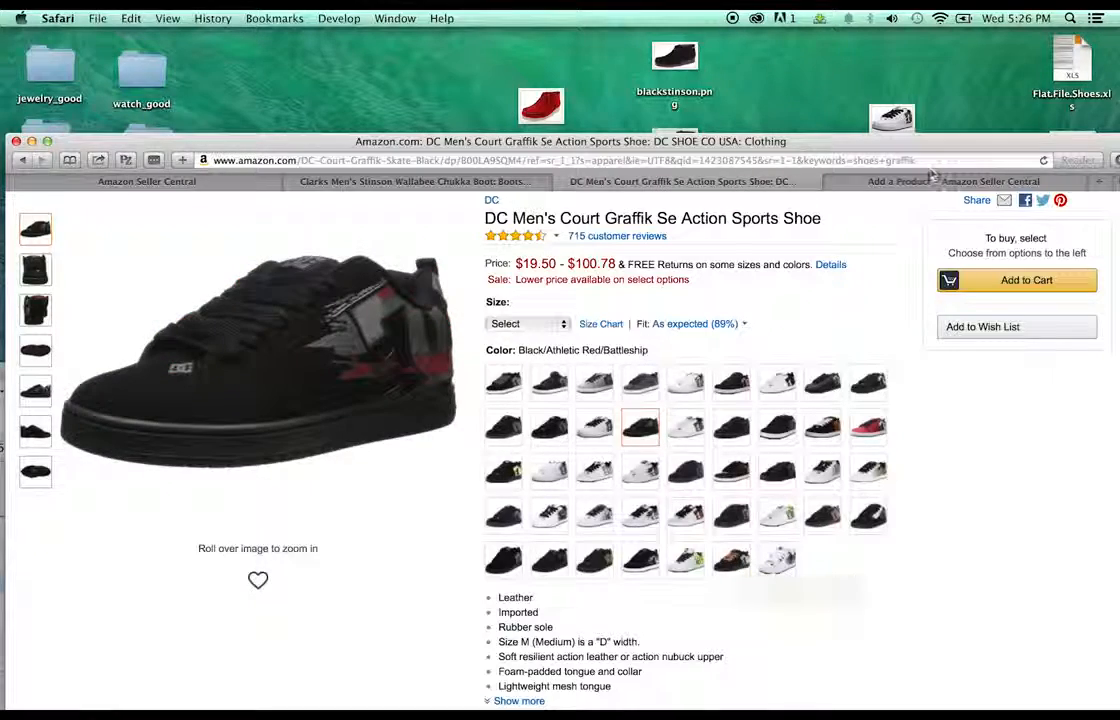
# - Move the Safari shoe page aside and bring the Flat.File.Shoes.xls window fully on screen
pyautogui.moveTo(912, 181); pyautogui.dragTo(984, 75)
pyautogui.moveTo(42, 372); pyautogui.dragTo(65, 91)
pyautogui.moveTo(183, 91); pyautogui.dragTo(187, 17)
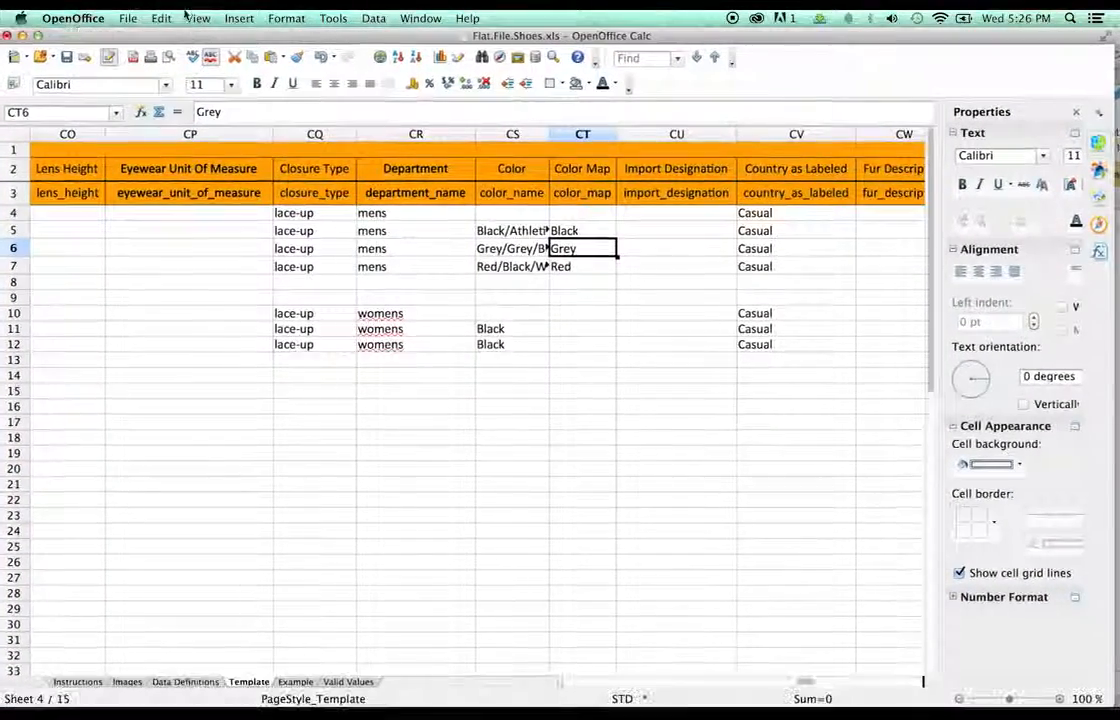
# - Check the Valid Values colour map, then select the Casual block CU4:CV12 on Template
pyautogui.click(347, 681)
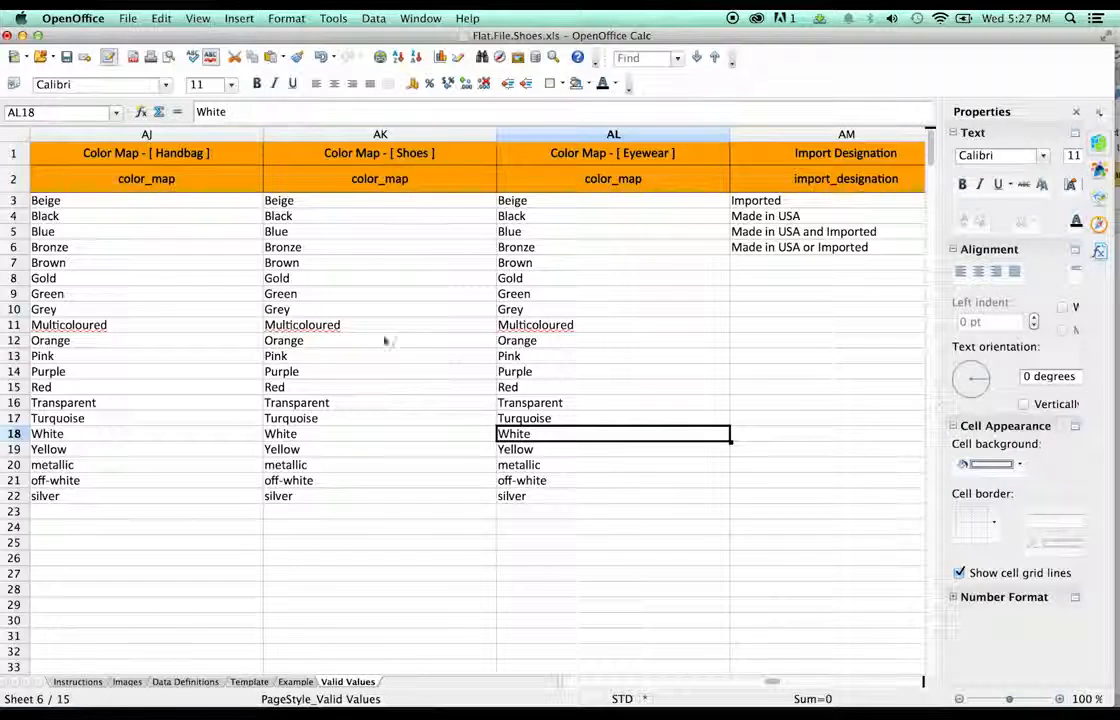
pyautogui.click(245, 681)
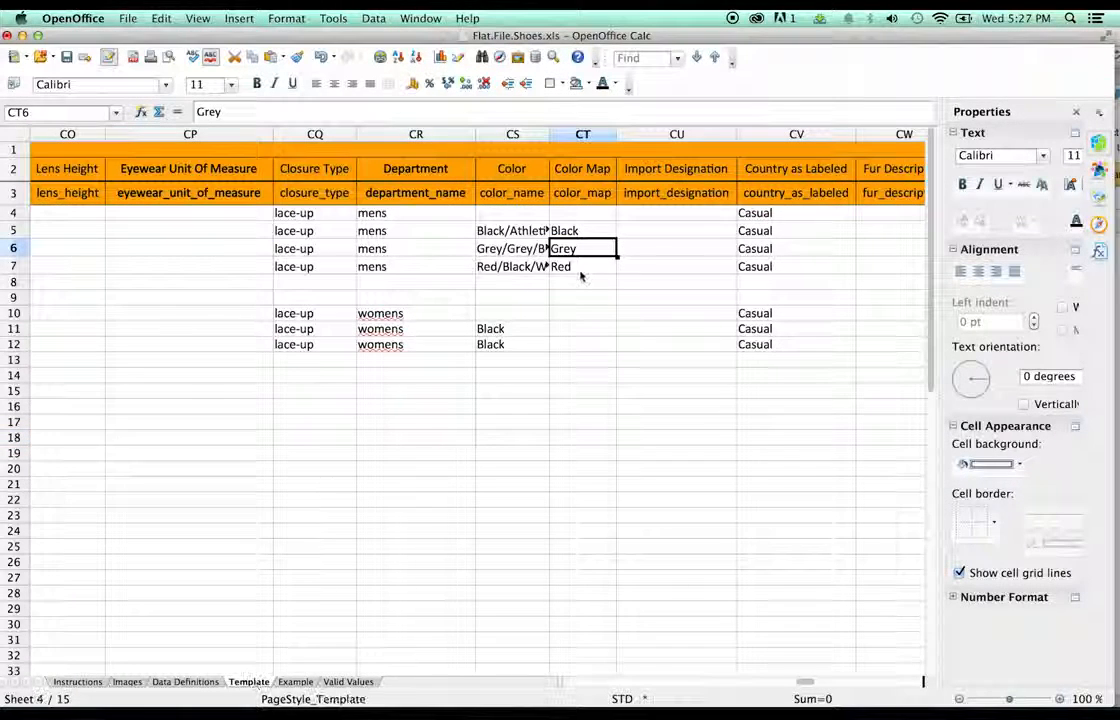
pyautogui.click(659, 249)
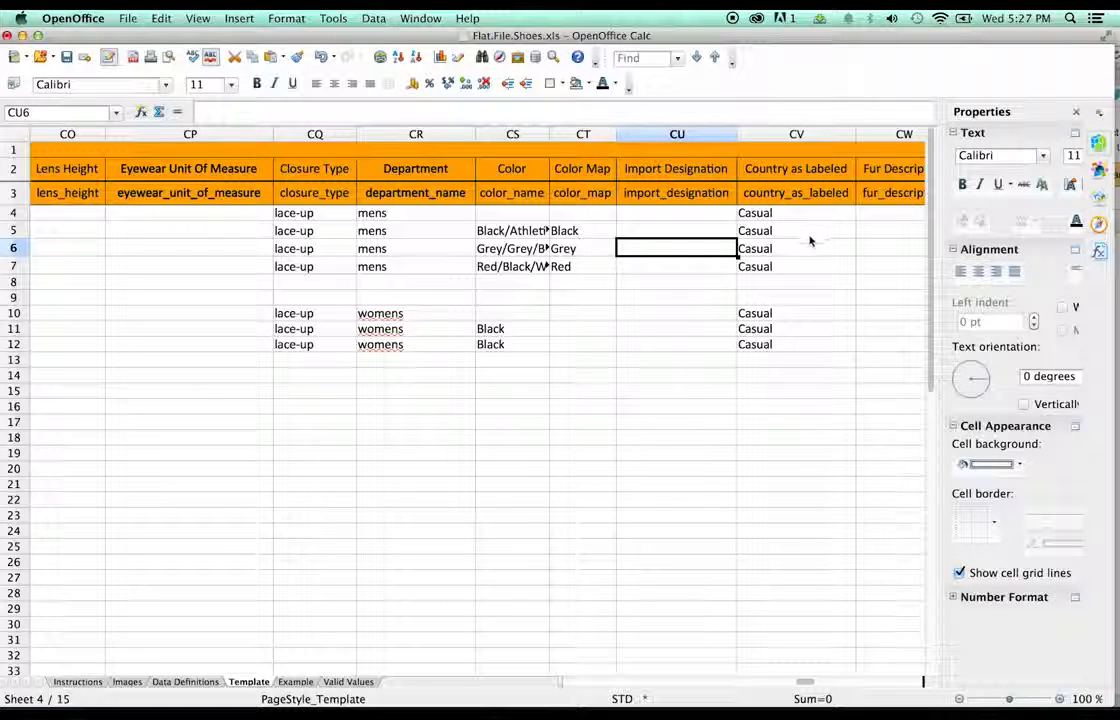
pyautogui.click(706, 214)
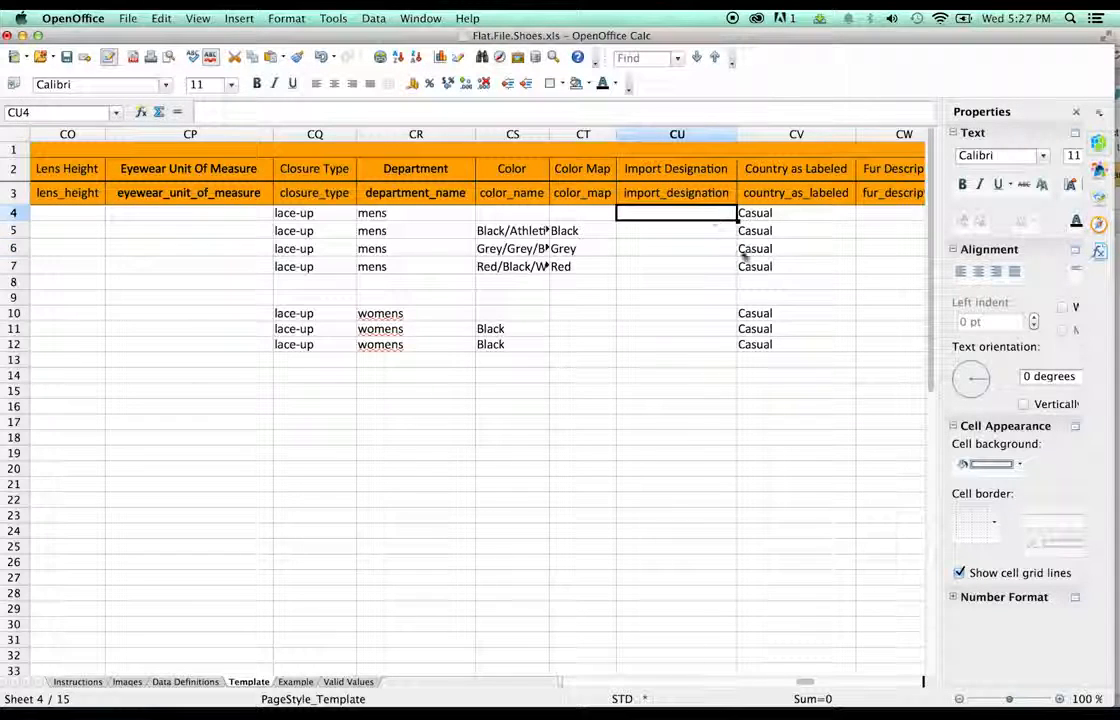
pyautogui.keyDown('shift'); pyautogui.click(795, 350); pyautogui.keyUp('shift')
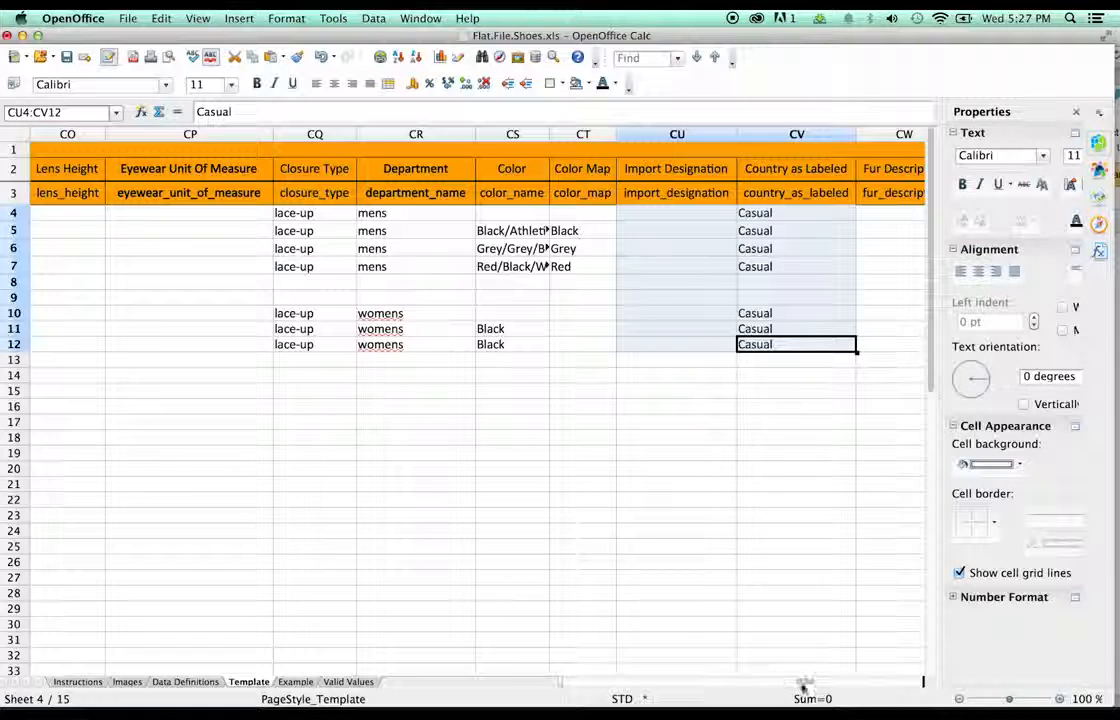
pyautogui.moveTo(803, 686); pyautogui.dragTo(820, 685)
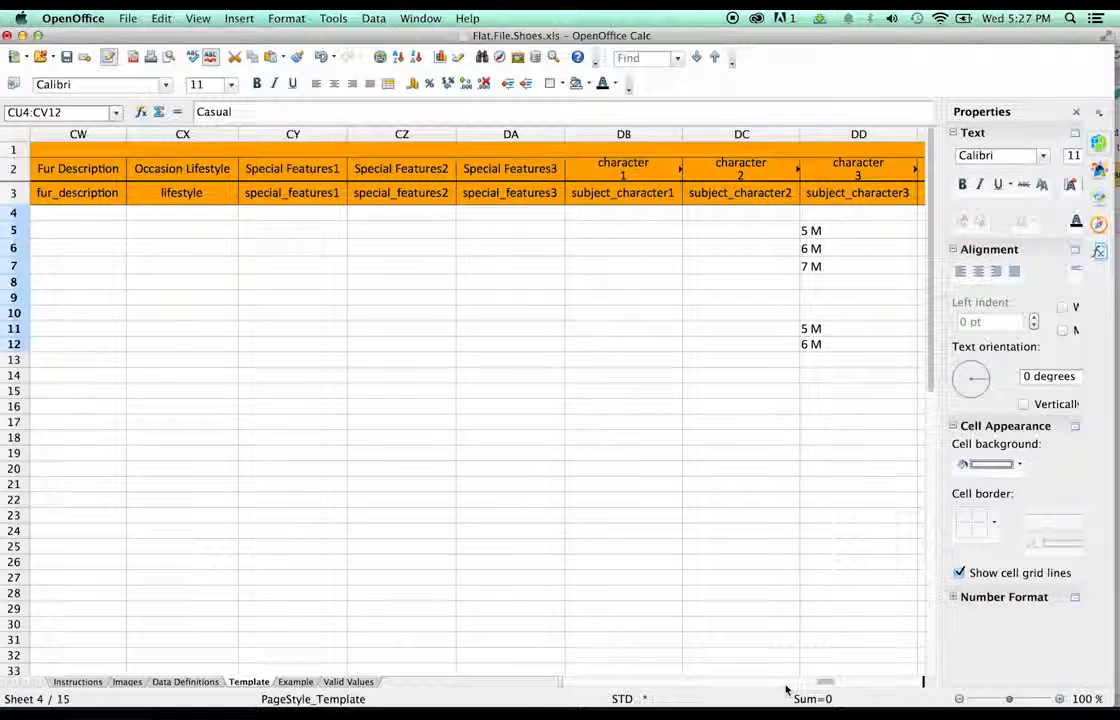
pyautogui.click(731, 684)
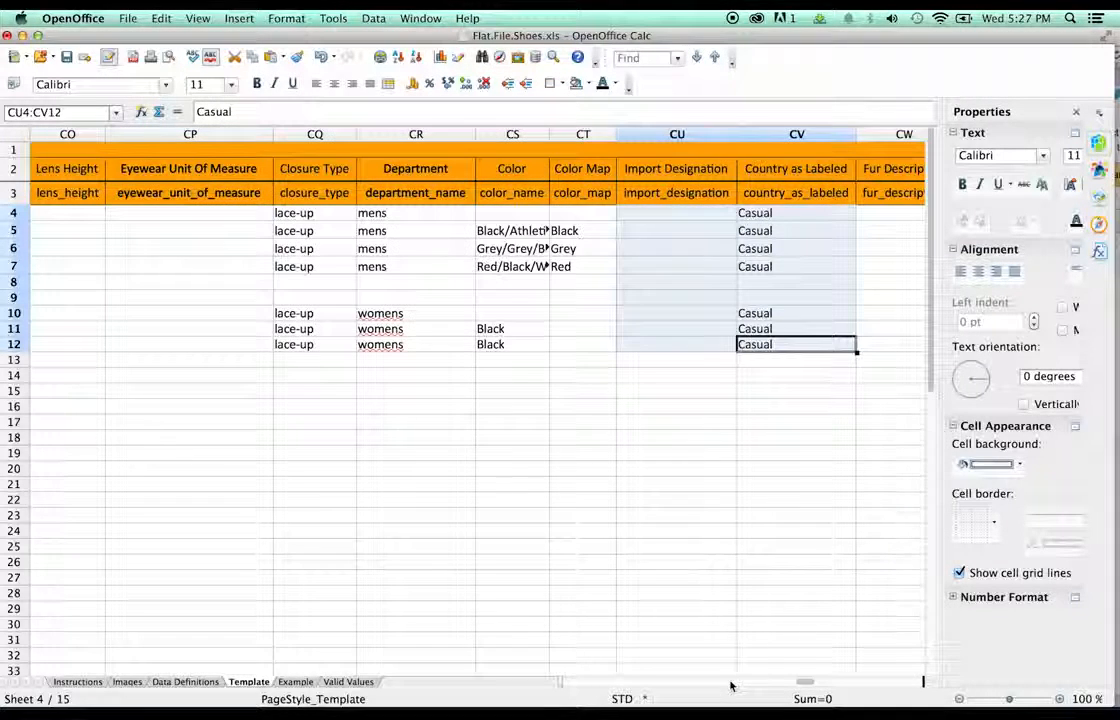
pyautogui.click(822, 682)
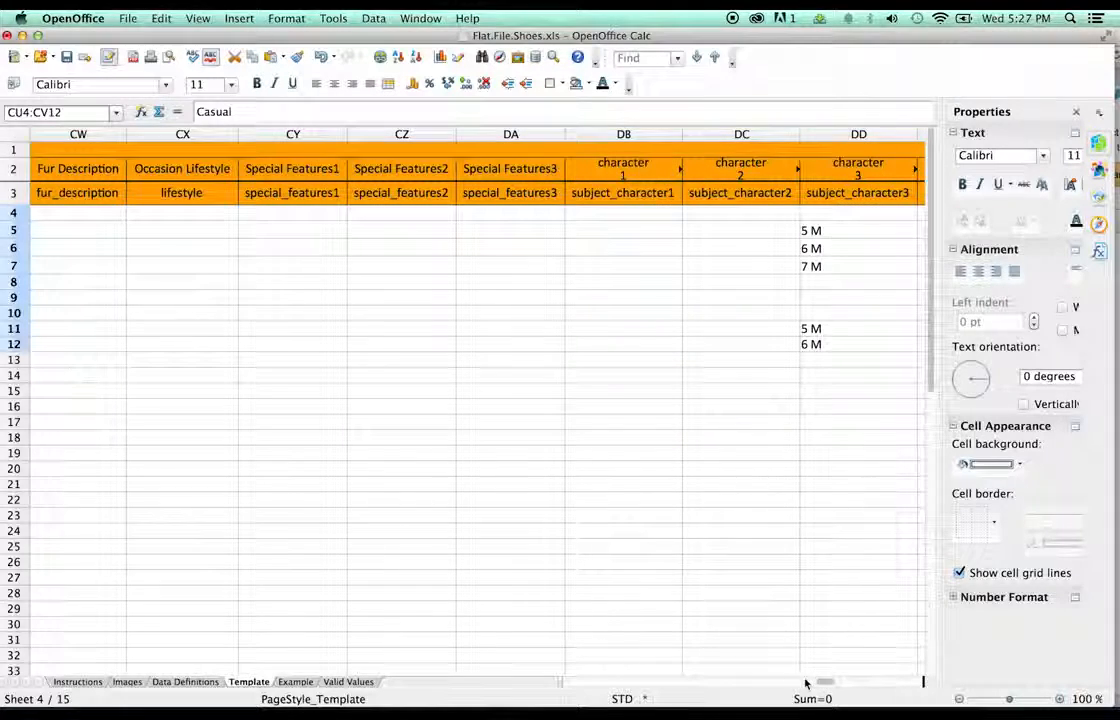
# - Zoom out to 70% and move the Casual block two columns right into Occasion Lifestyle
pyautogui.moveTo(1009, 702); pyautogui.dragTo(993, 698)
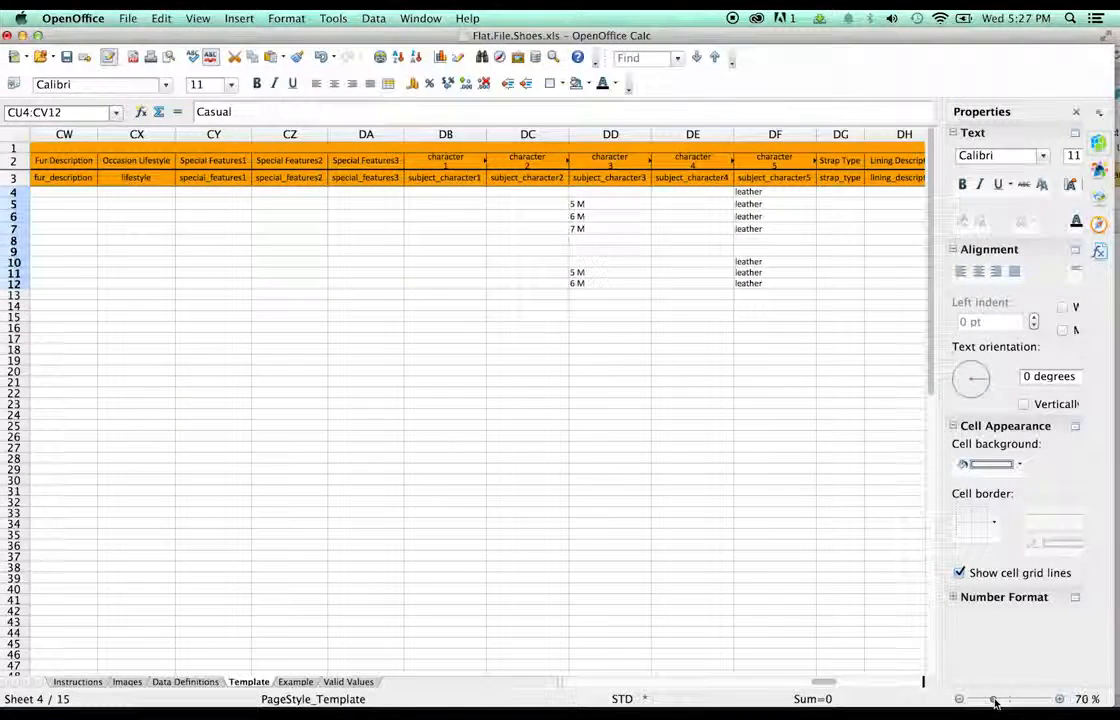
pyautogui.click(832, 682)
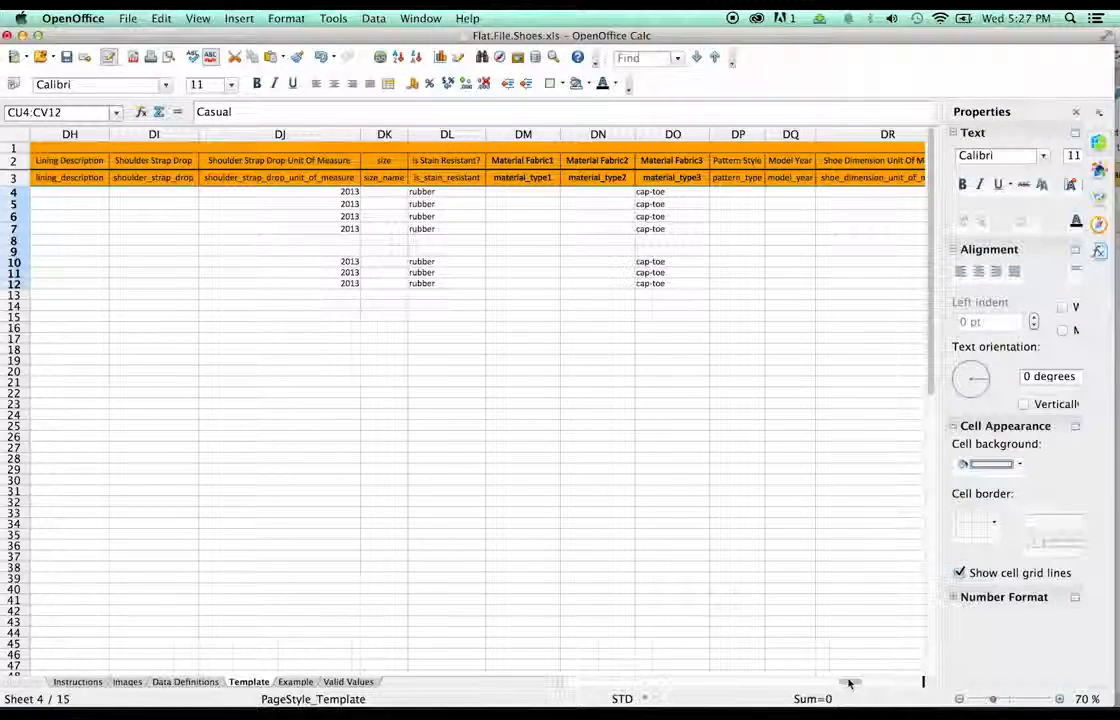
pyautogui.click(857, 684)
pyautogui.click(824, 684)
pyautogui.click(805, 684)
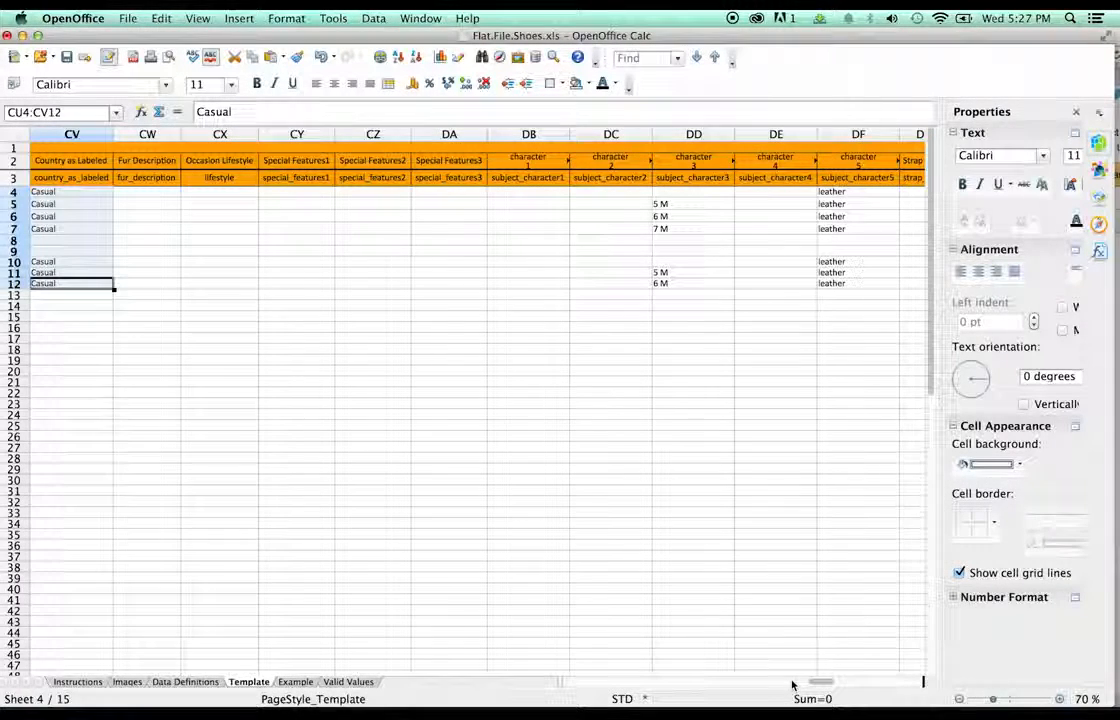
pyautogui.moveTo(59, 200); pyautogui.dragTo(213, 197)
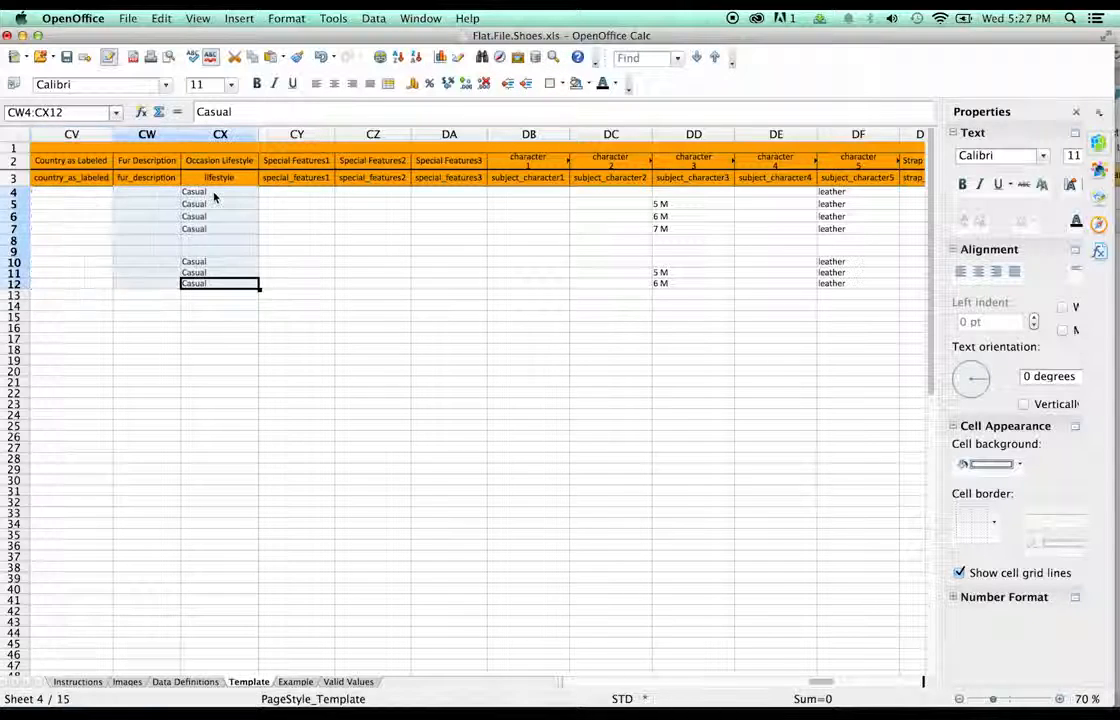
pyautogui.click(388, 272)
pyautogui.moveTo(985, 686)
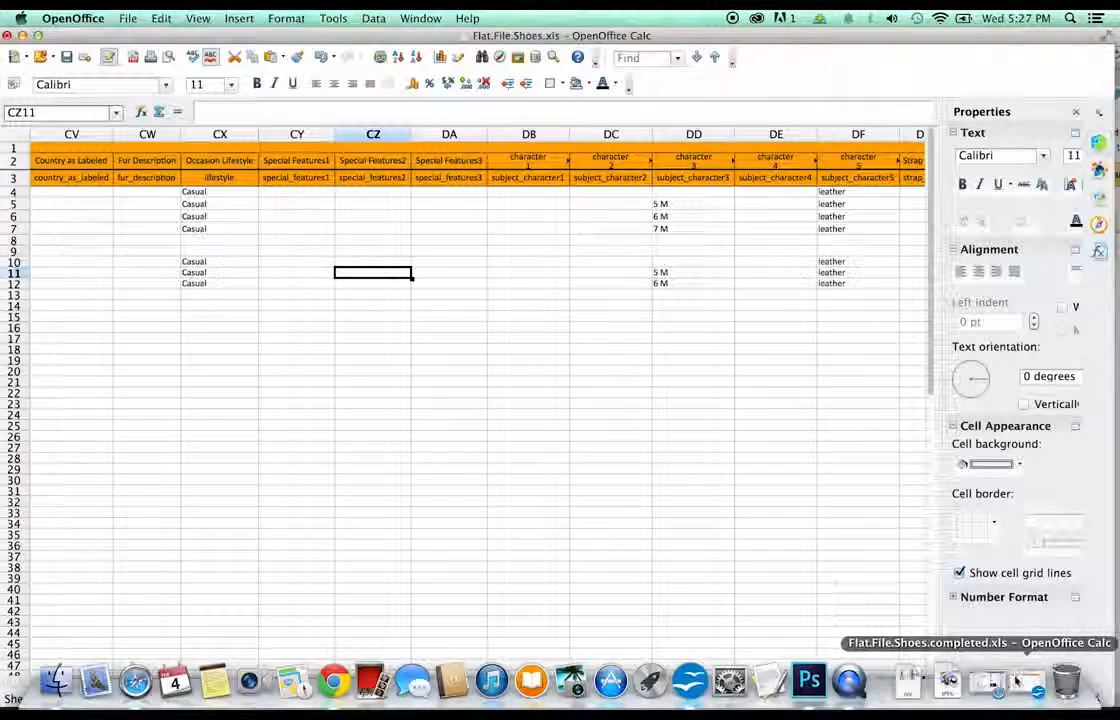
pyautogui.moveTo(818, 684); pyautogui.dragTo(771, 688)
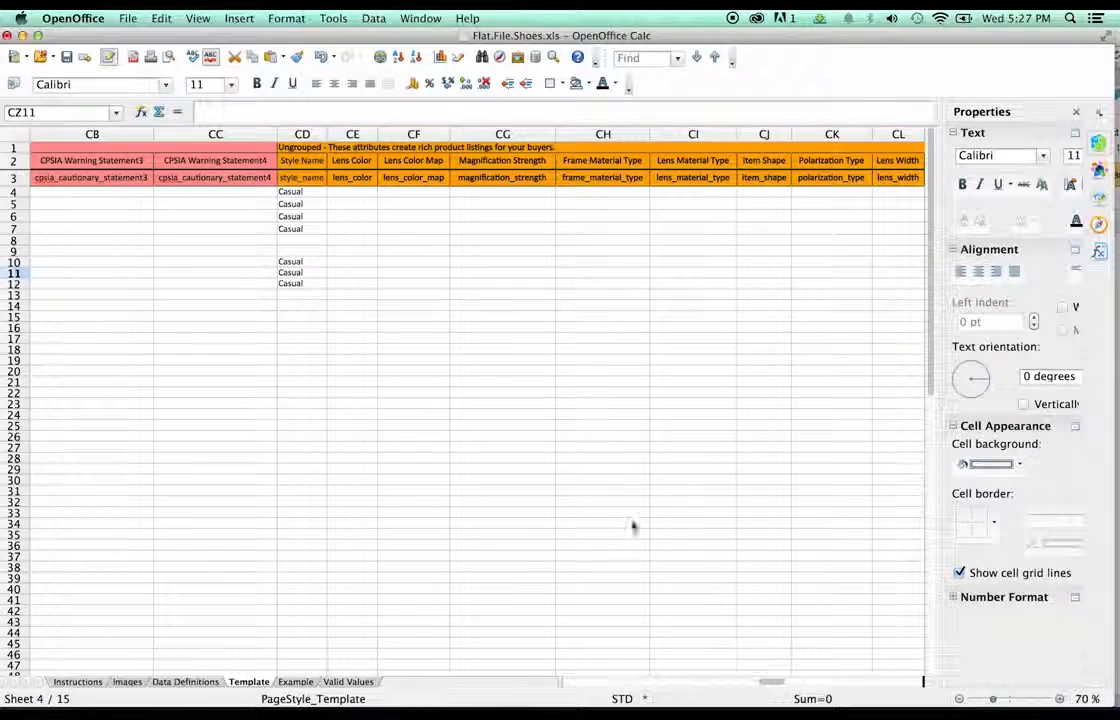
# - Change Style Name cells CD4–CD7 from Casual to Skate
pyautogui.click(286, 191)
pyautogui.doubleClick(279, 192)
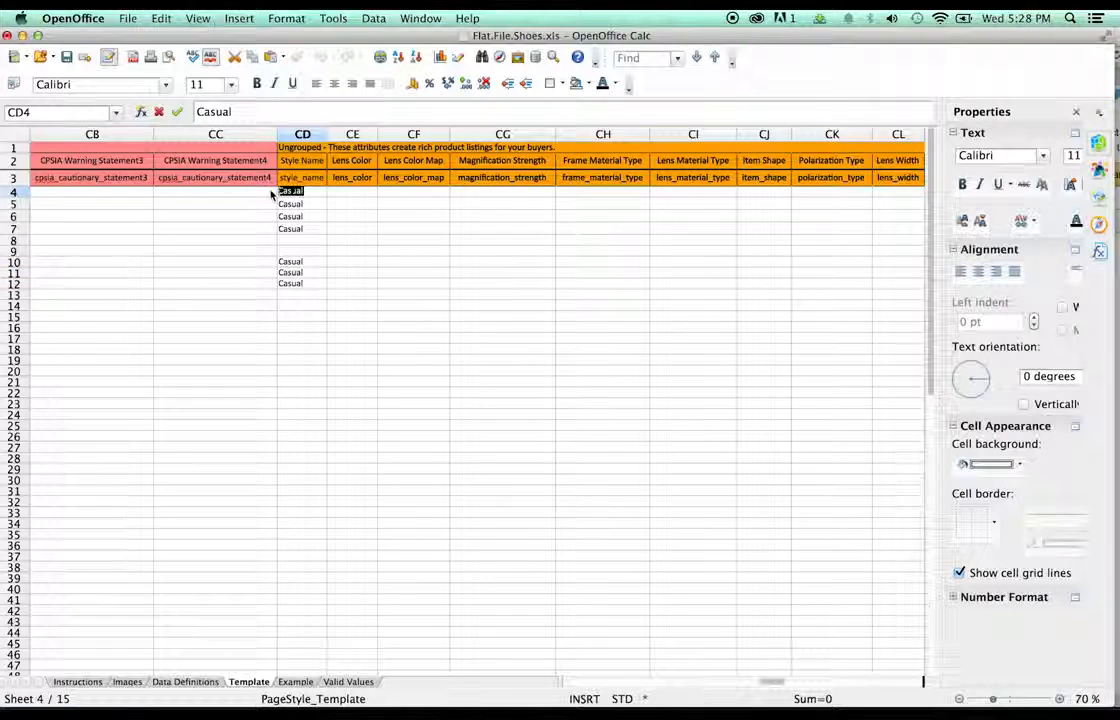
pyautogui.write('S')
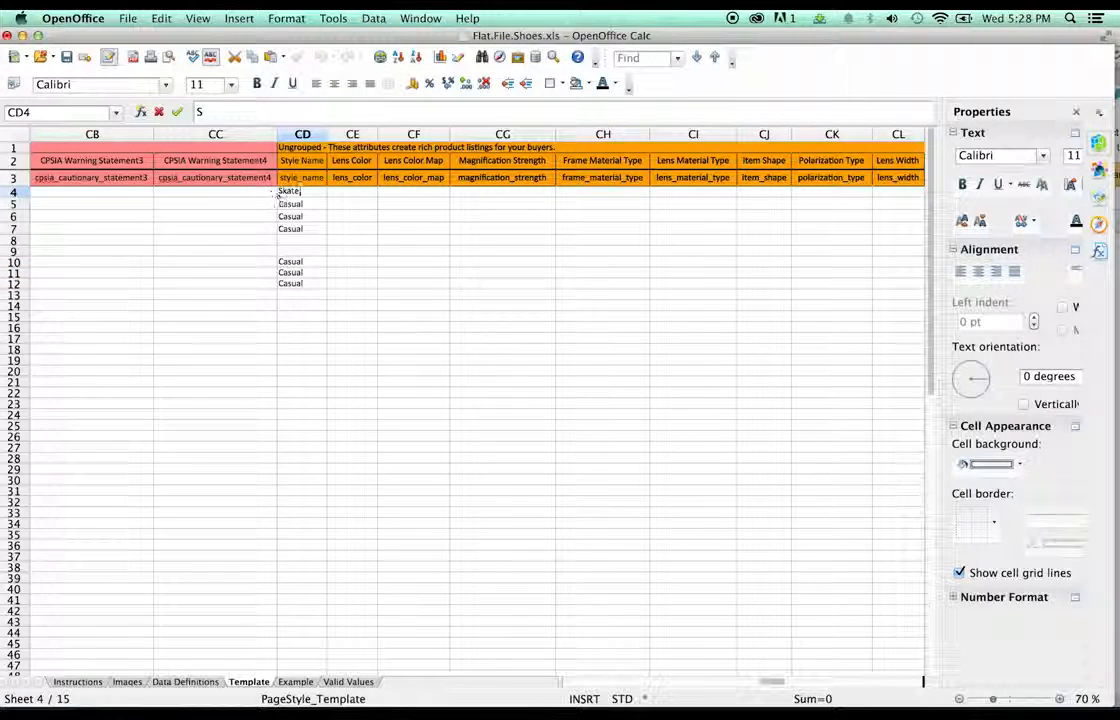
pyautogui.press('Return')
pyautogui.doubleClick(290, 202)
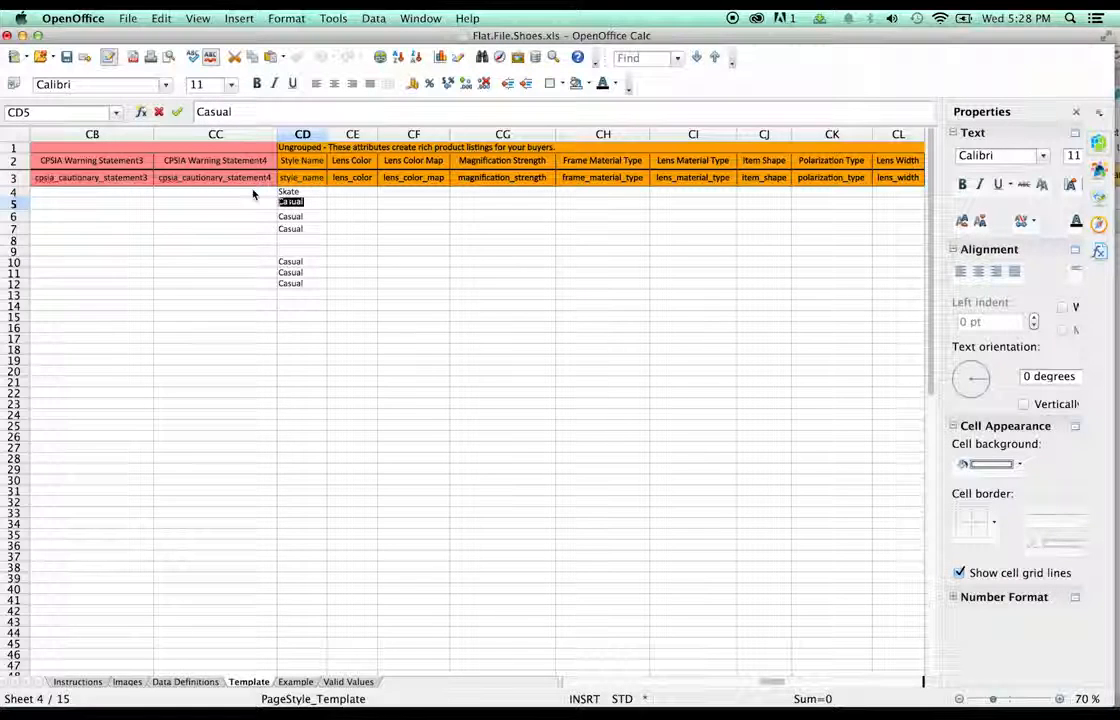
pyautogui.write('S')
pyautogui.press('Return')
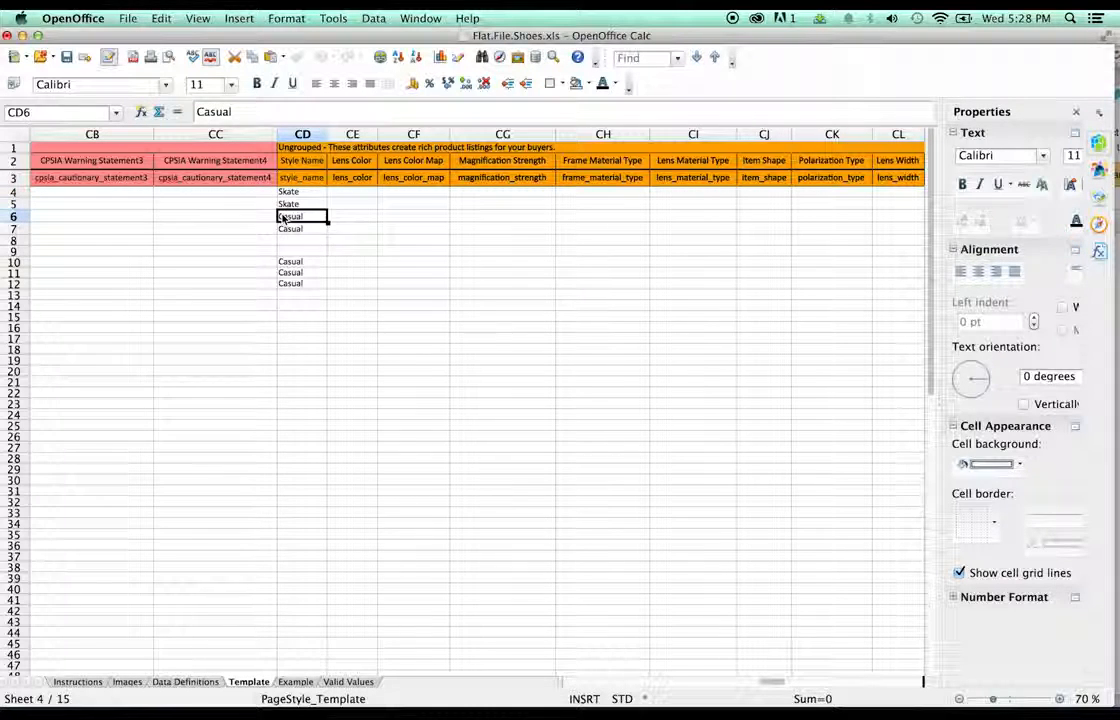
pyautogui.doubleClick(282, 217)
pyautogui.write('S')
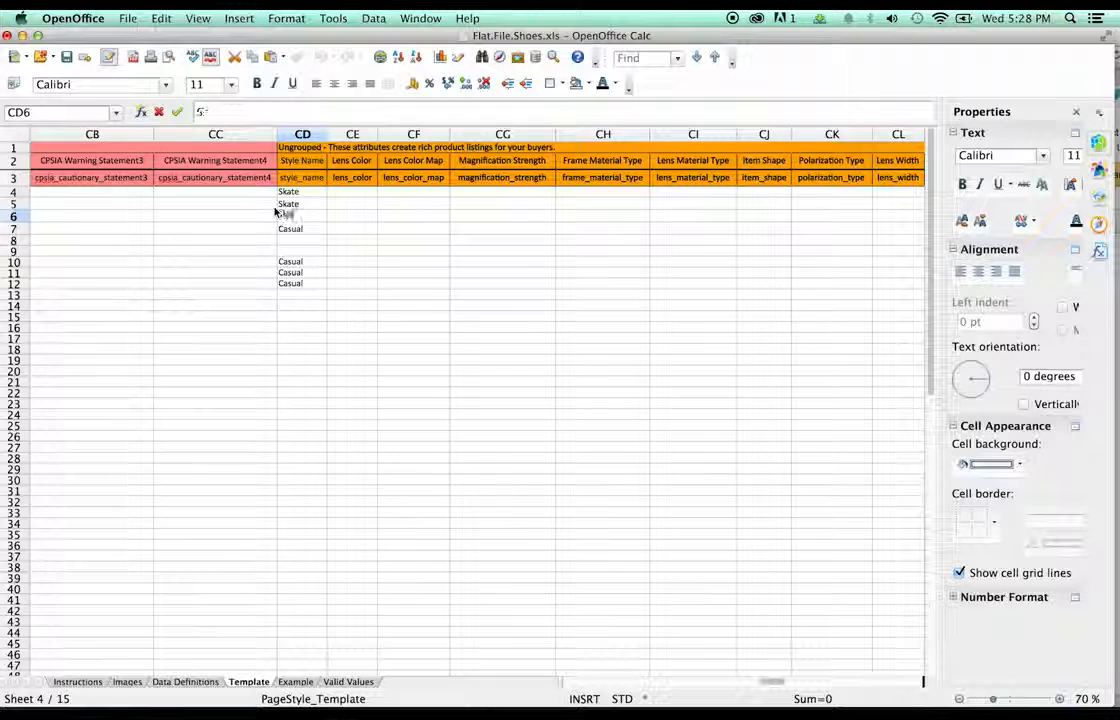
pyautogui.doubleClick(294, 230)
pyautogui.moveTo(304, 230); pyautogui.dragTo(248, 205)
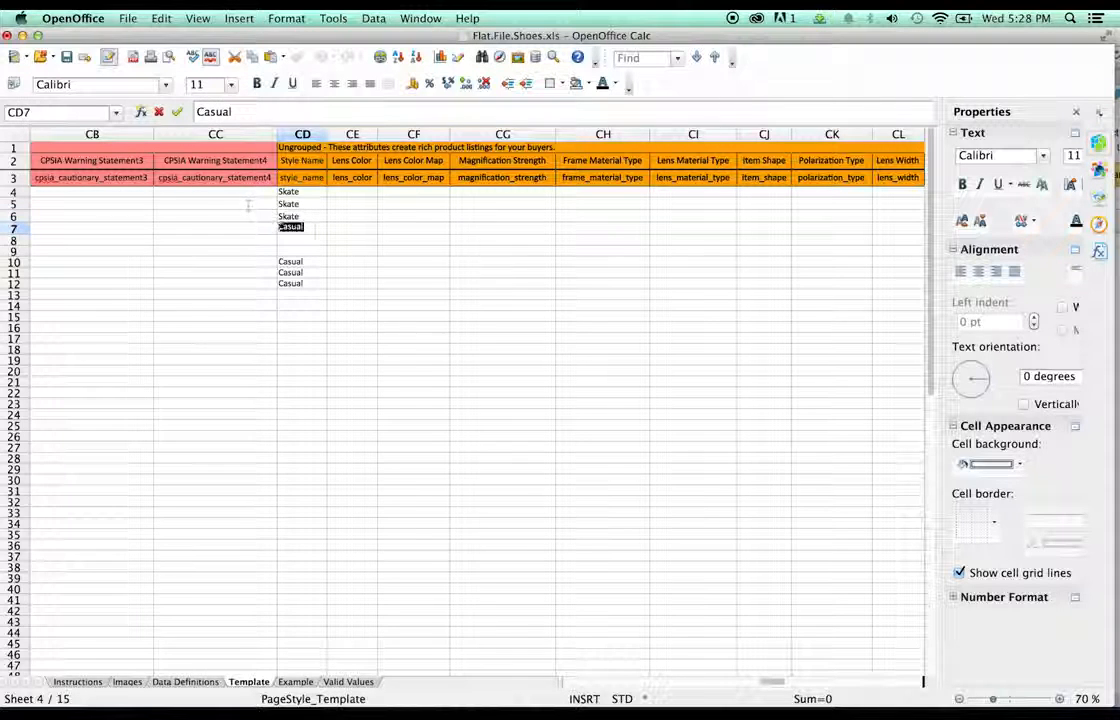
pyautogui.write('S')
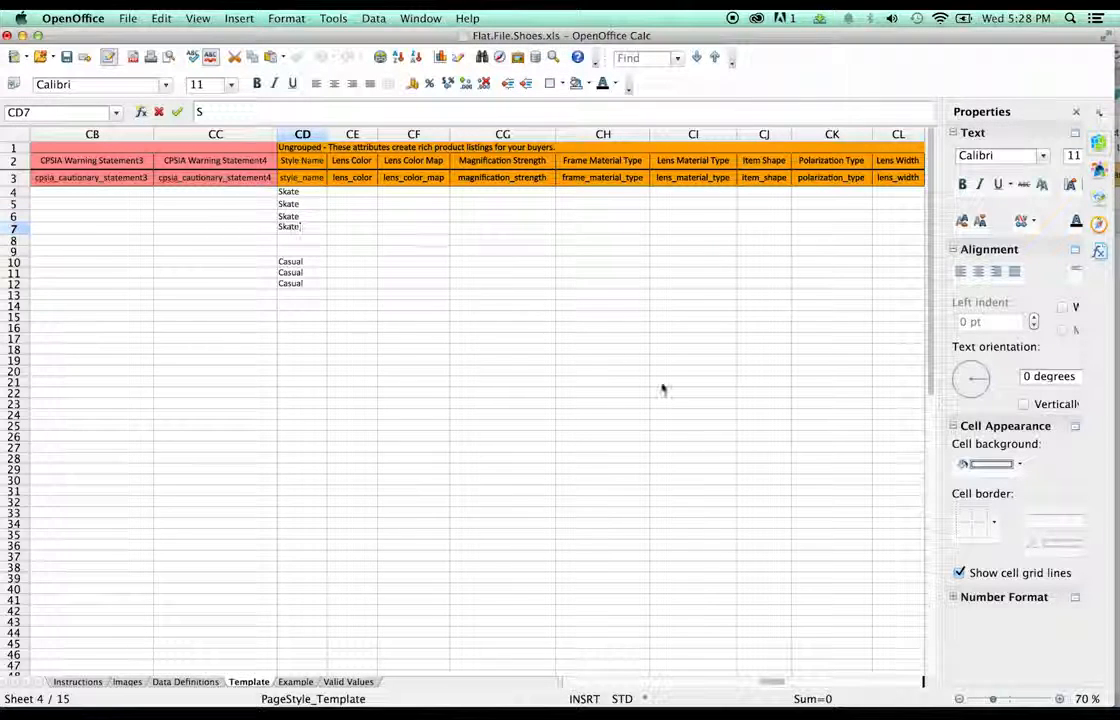
pyautogui.click(662, 388)
# - Change Occasion Lifestyle cells CX4–CX7 from Casual to Skate
pyautogui.moveTo(775, 681); pyautogui.dragTo(800, 684)
pyautogui.doubleClick(659, 191)
pyautogui.press('super+a')
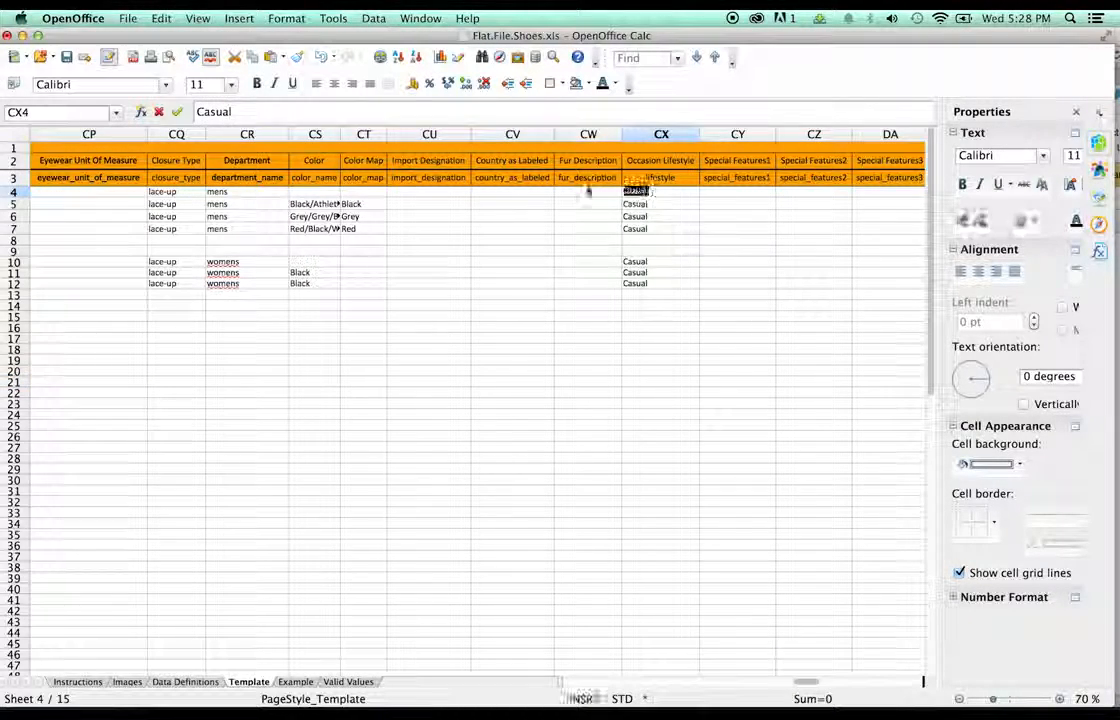
pyautogui.write('S')
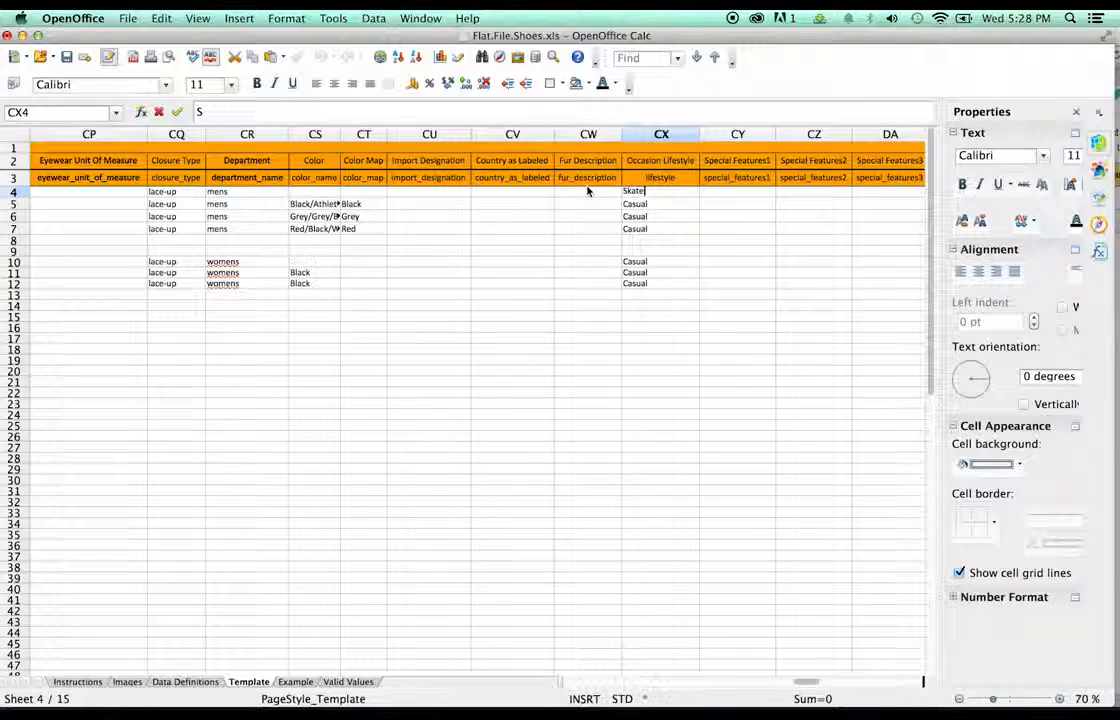
pyautogui.doubleClick(638, 203)
pyautogui.press('super+a')
pyautogui.write('S')
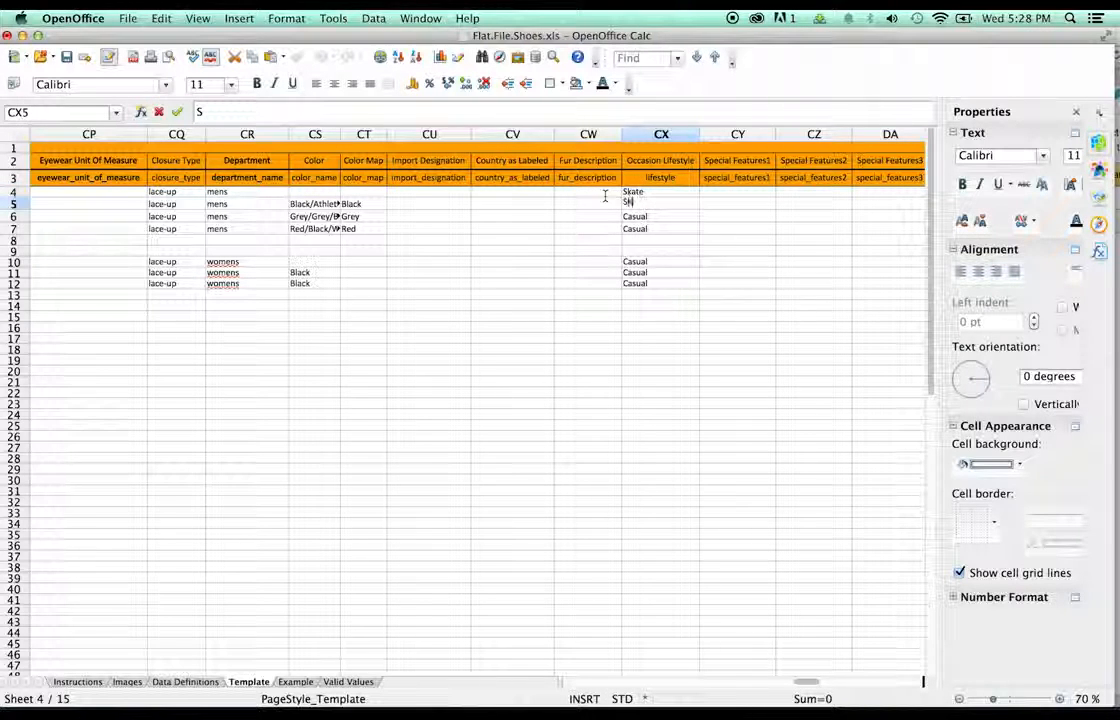
pyautogui.doubleClick(643, 217)
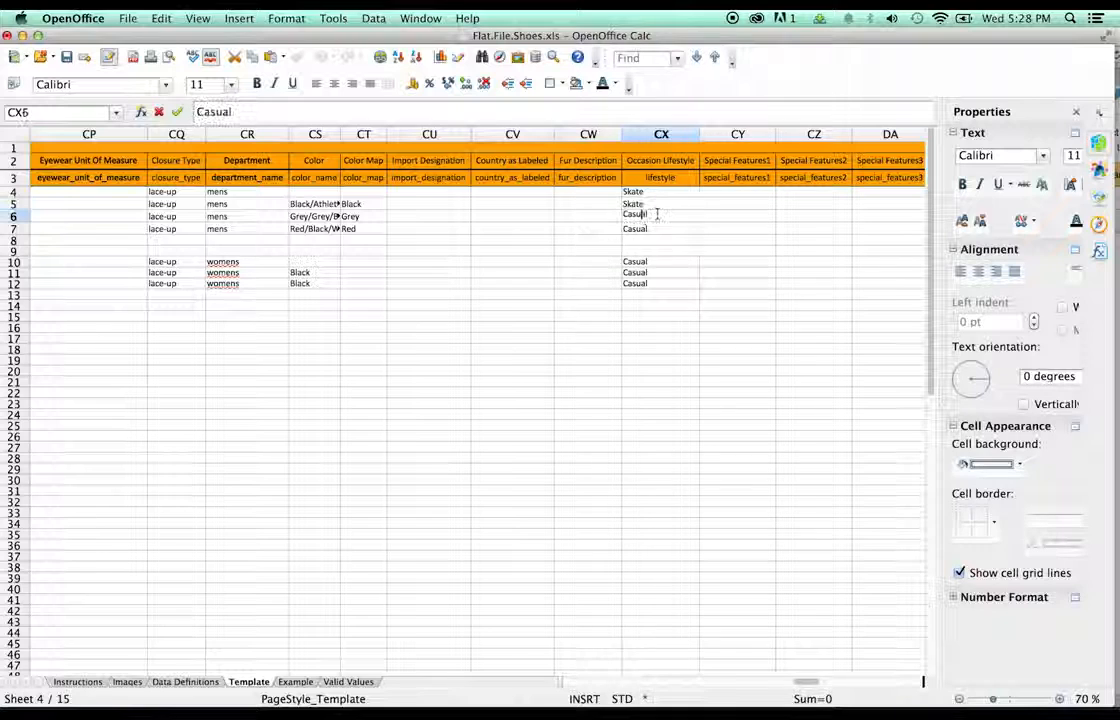
pyautogui.press('super+a')
pyautogui.write('S')
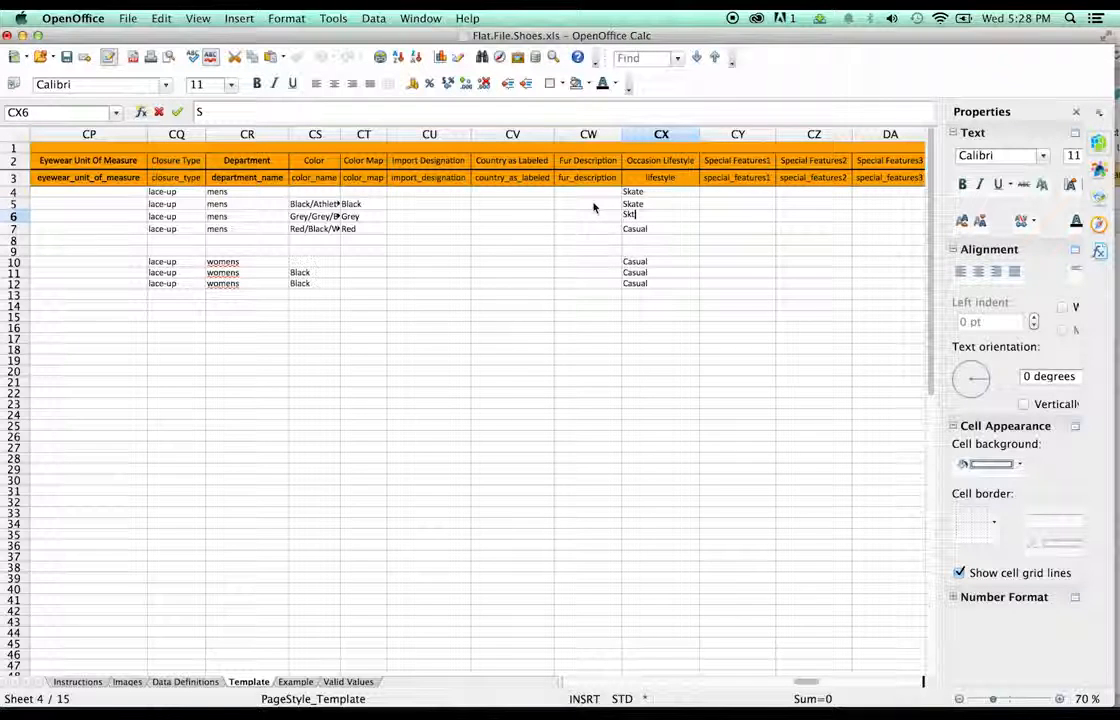
pyautogui.doubleClick(649, 232)
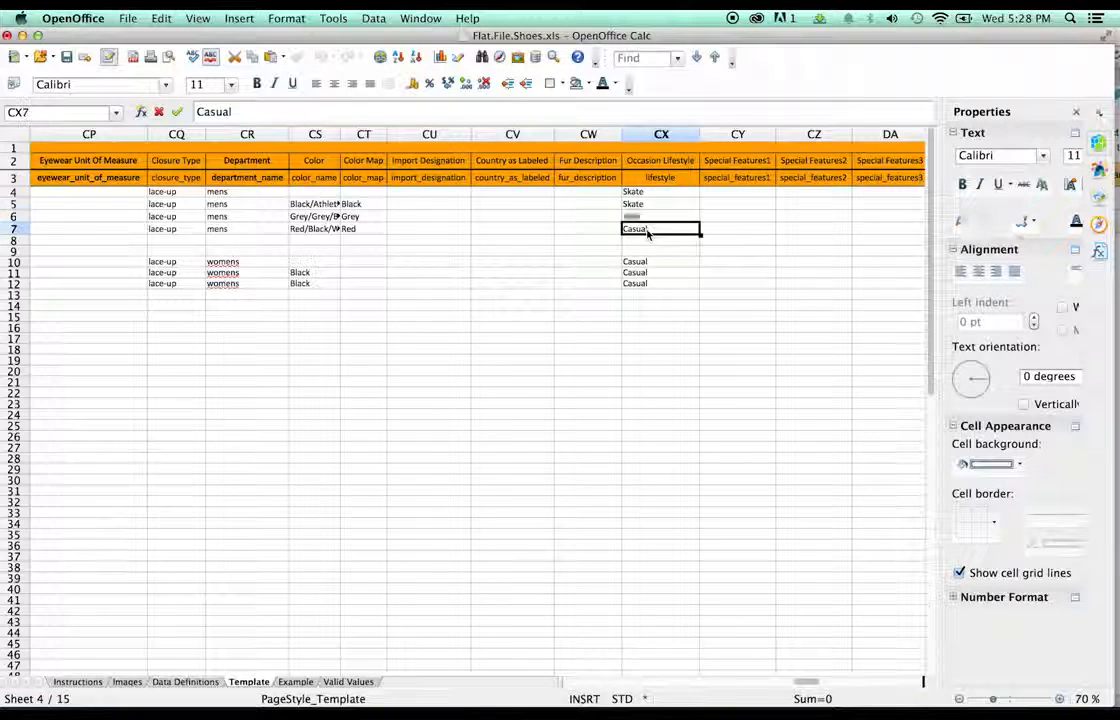
pyautogui.moveTo(649, 231); pyautogui.dragTo(591, 213)
pyautogui.write('S')
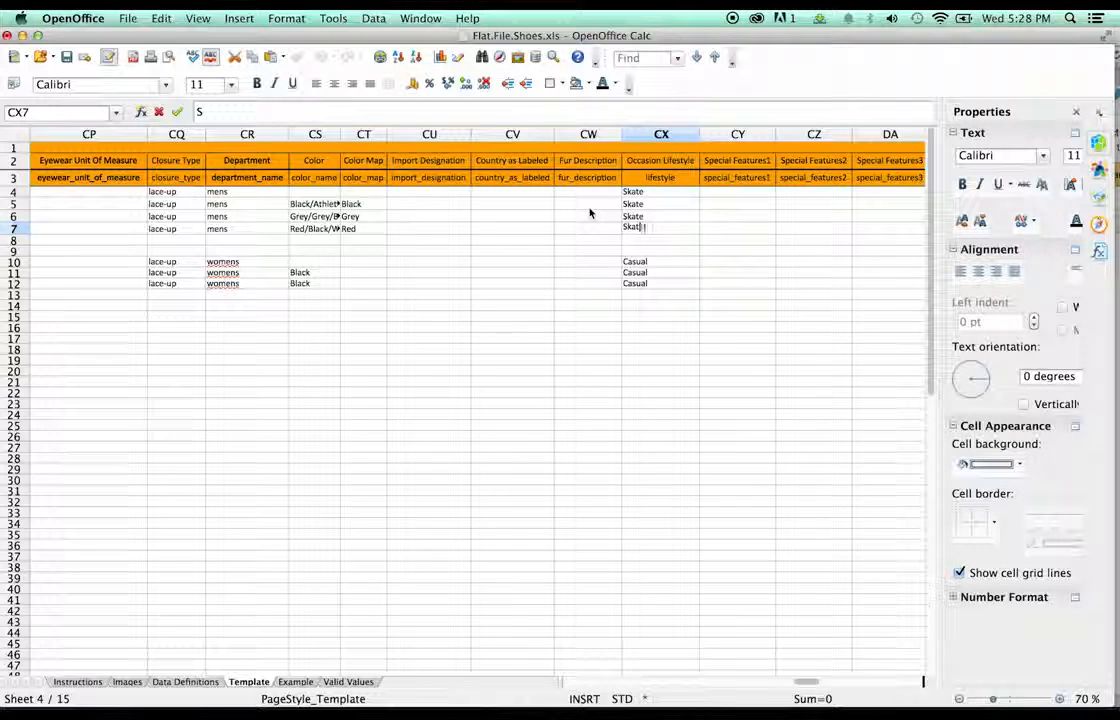
pyautogui.click(569, 218)
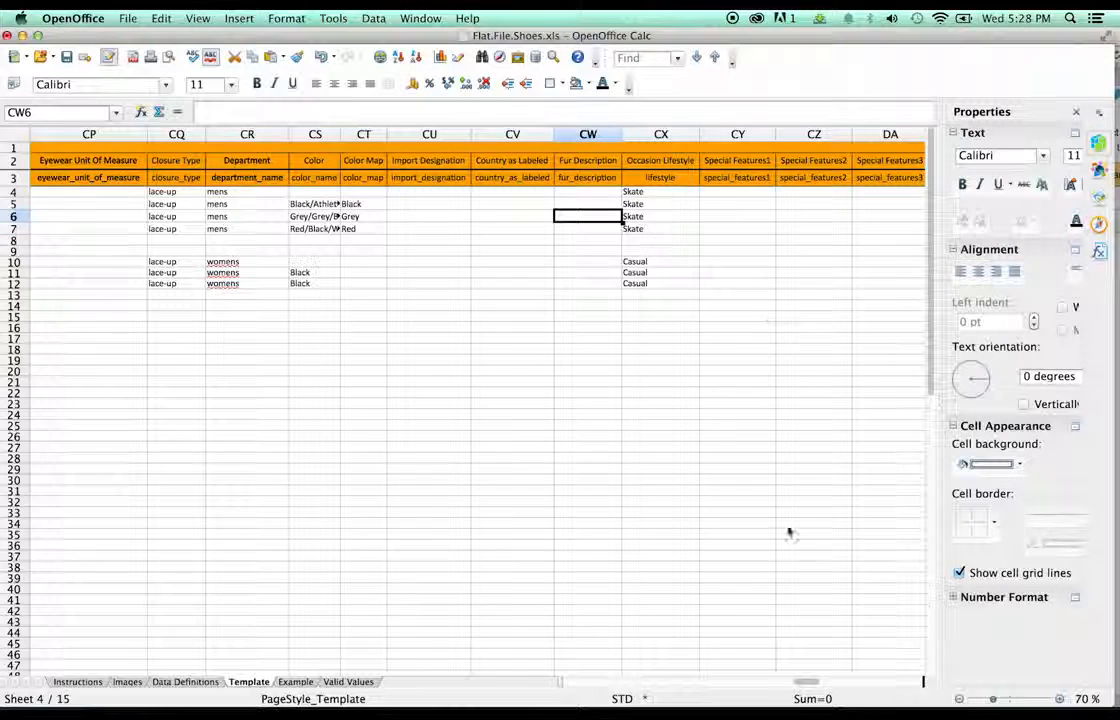
pyautogui.hscroll(5, 815, 689)
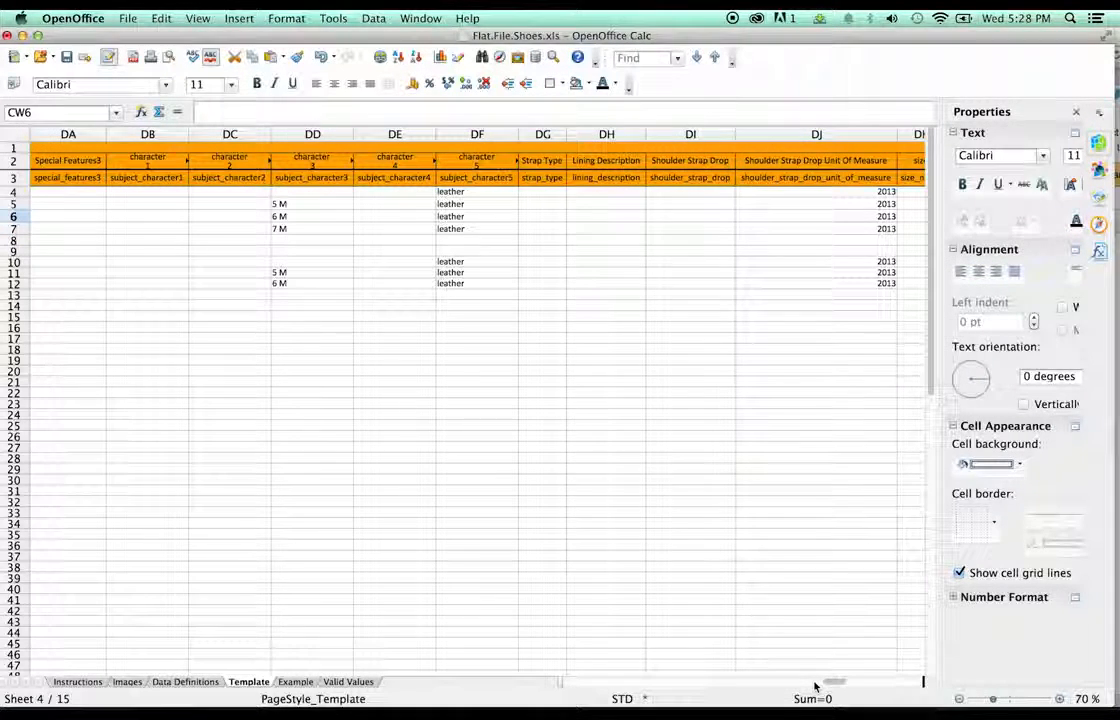
pyautogui.hscroll(-5, 801, 684)
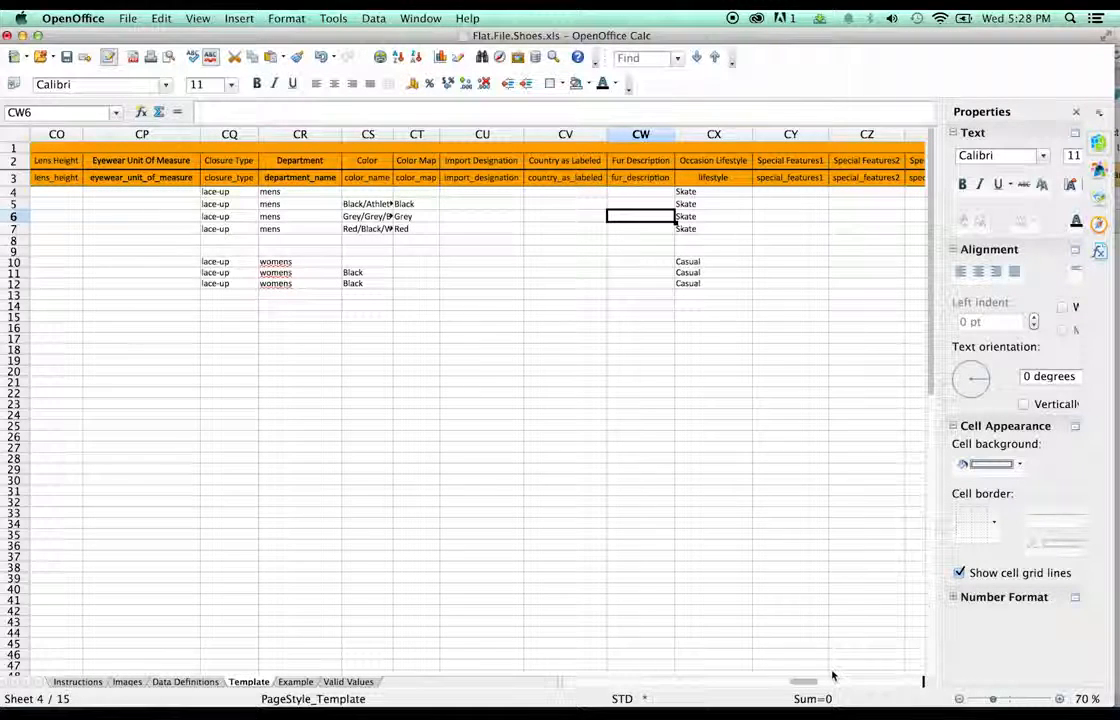
pyautogui.hscroll(5, 829, 684)
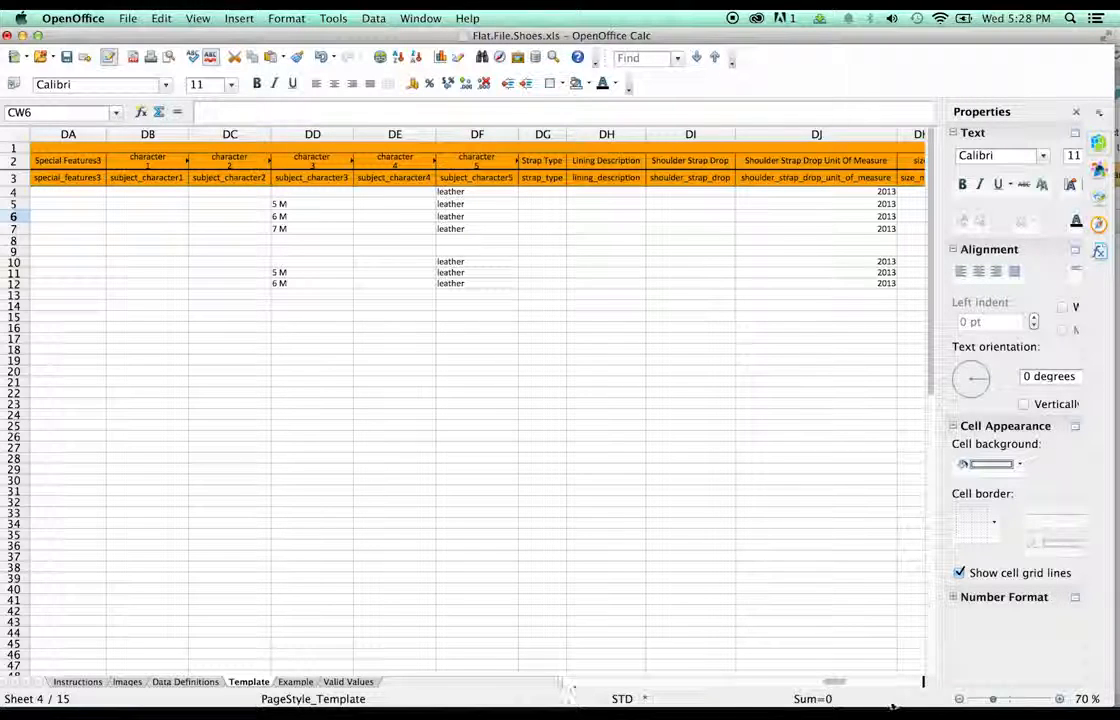
pyautogui.moveTo(985, 703); pyautogui.dragTo(977, 704)
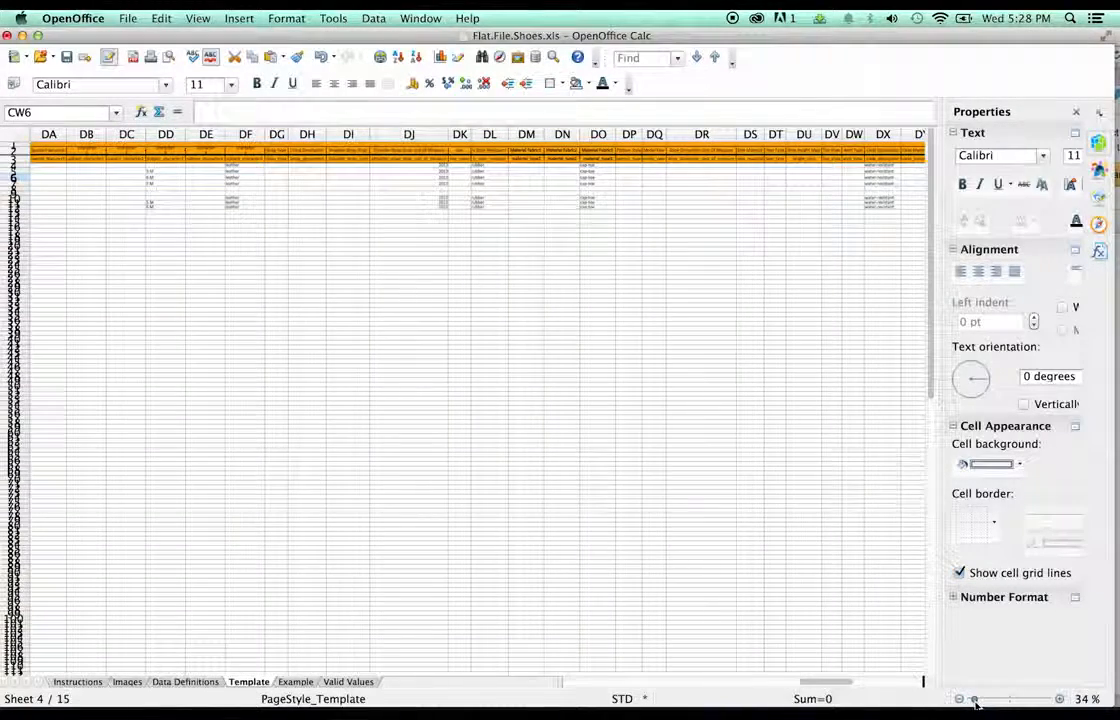
pyautogui.click(841, 682)
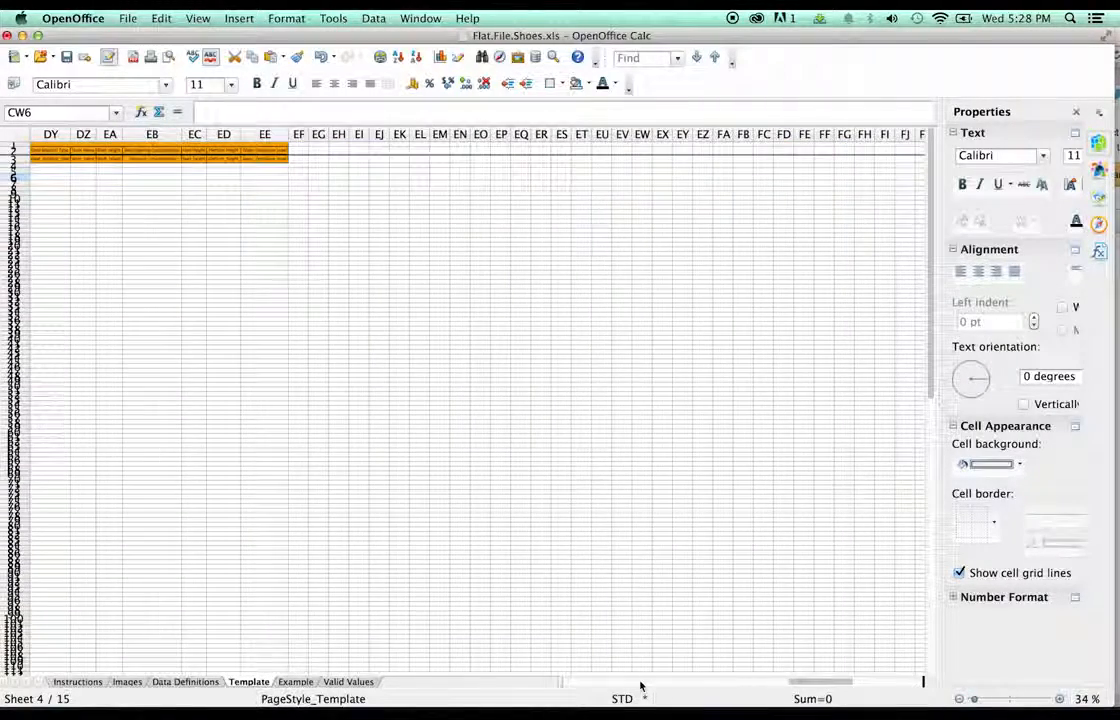
pyautogui.click(571, 685)
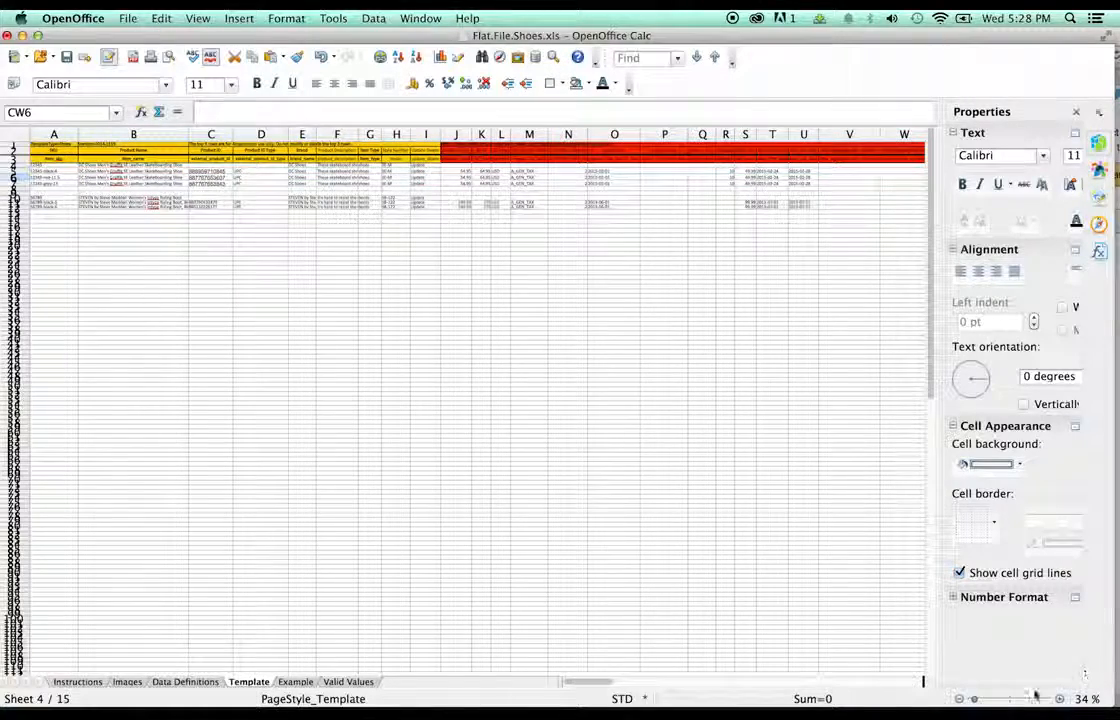
pyautogui.moveTo(978, 703); pyautogui.dragTo(984, 701)
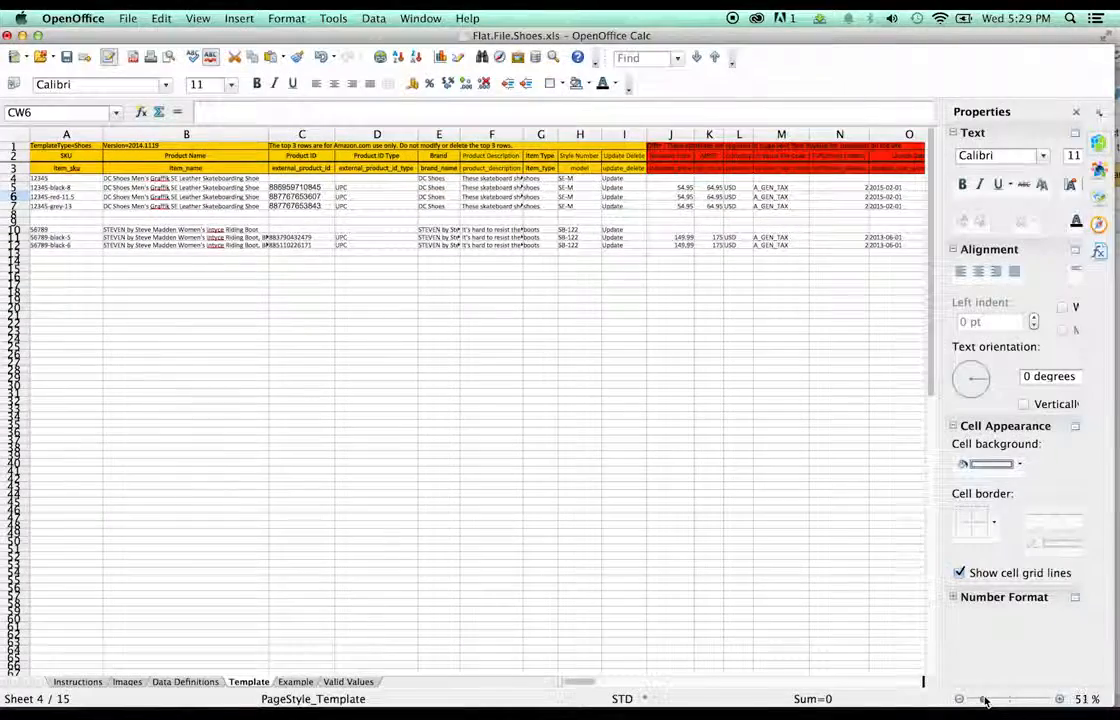
pyautogui.moveTo(578, 684); pyautogui.dragTo(800, 690)
# - Start overwriting the sizes in DD5, DD6 and DD7 with new values
pyautogui.click(584, 199)
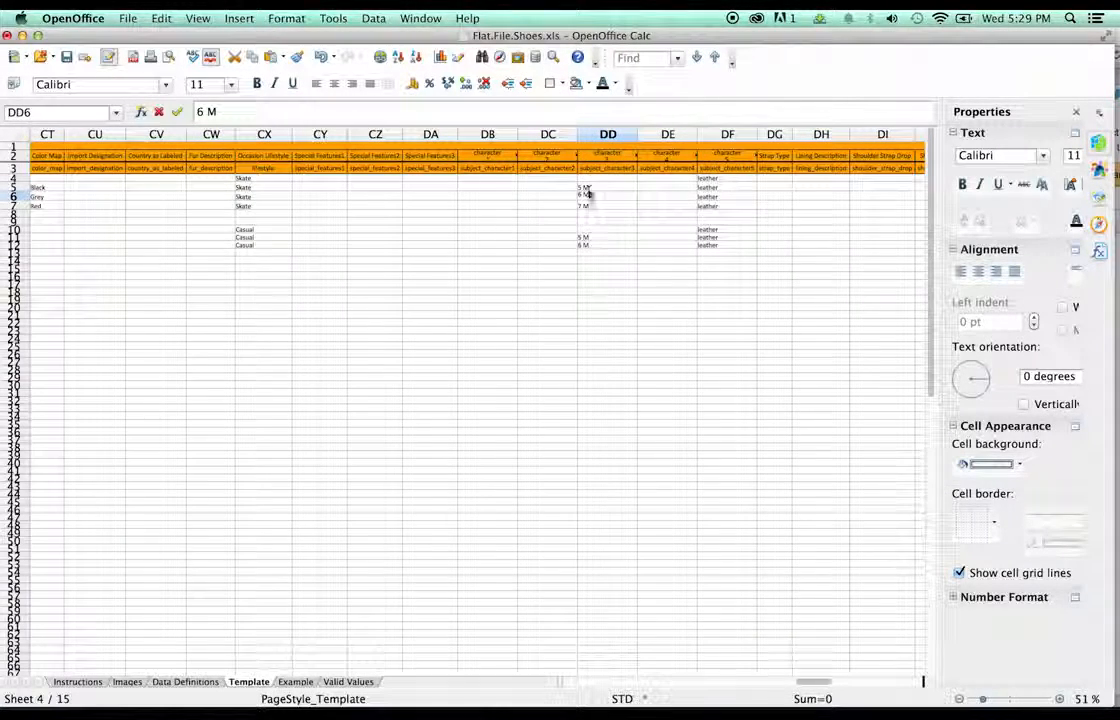
pyautogui.click(589, 189)
pyautogui.doubleClick(589, 189)
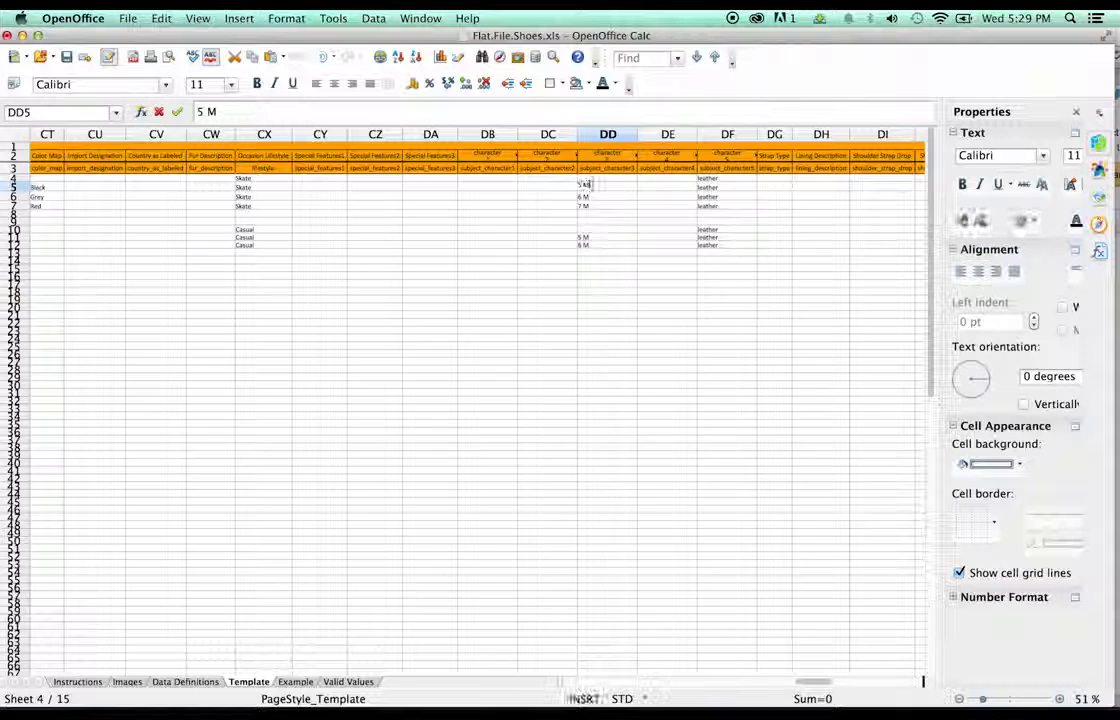
pyautogui.write('8')
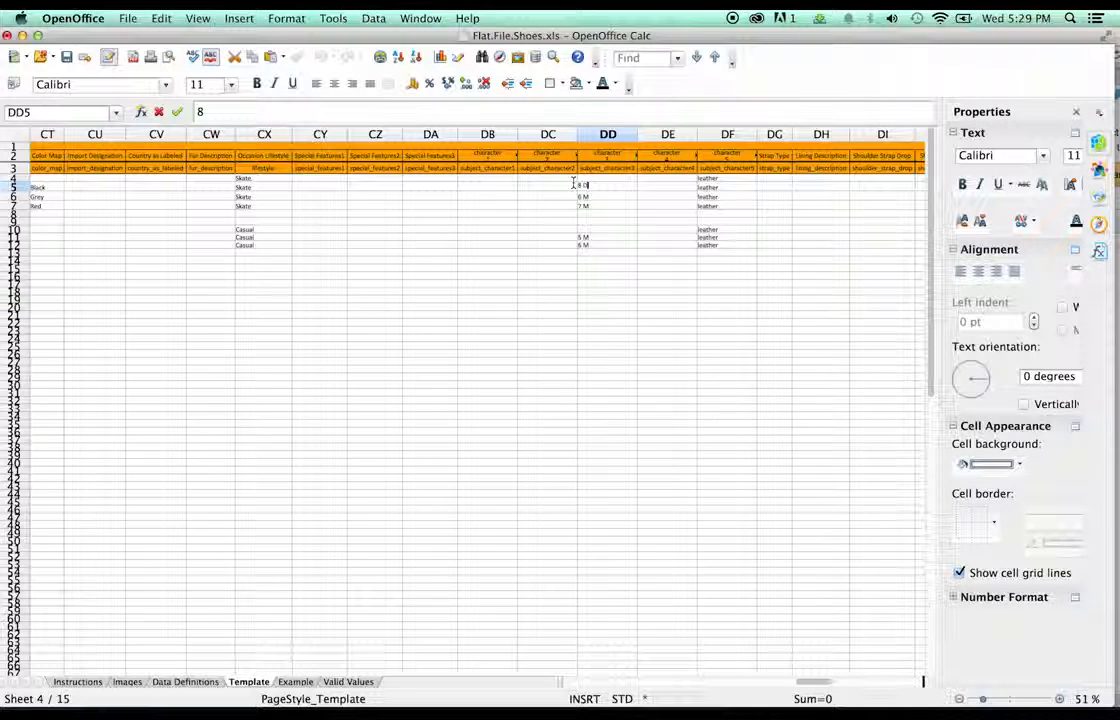
pyautogui.doubleClick(590, 199)
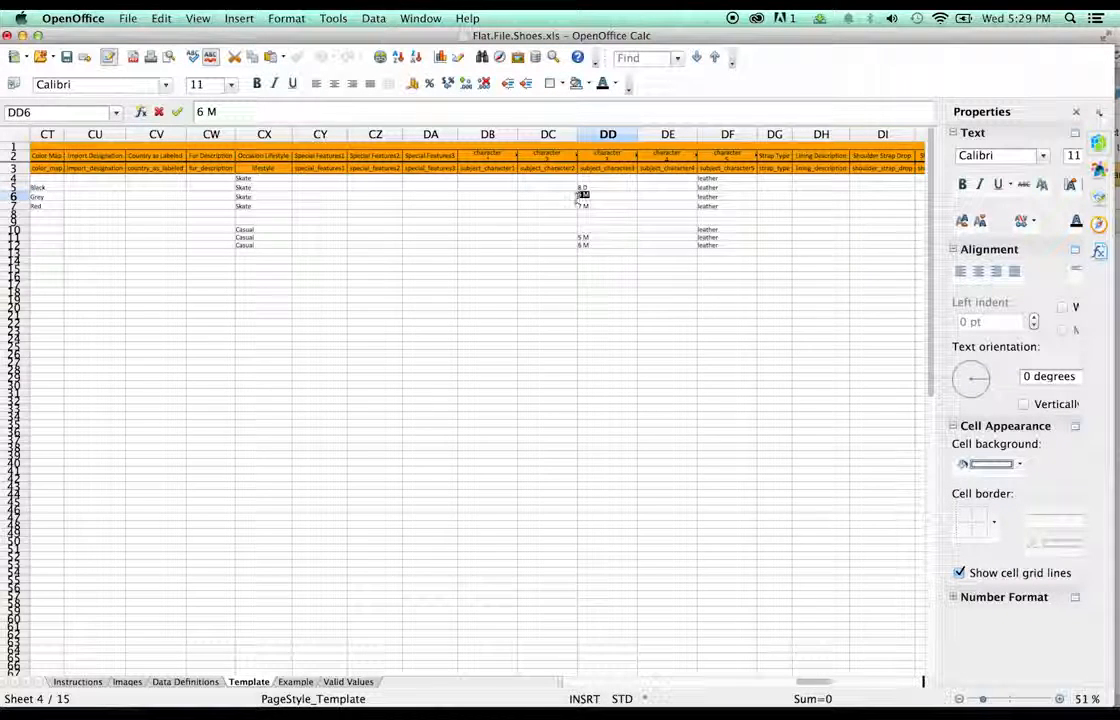
pyautogui.write('1')
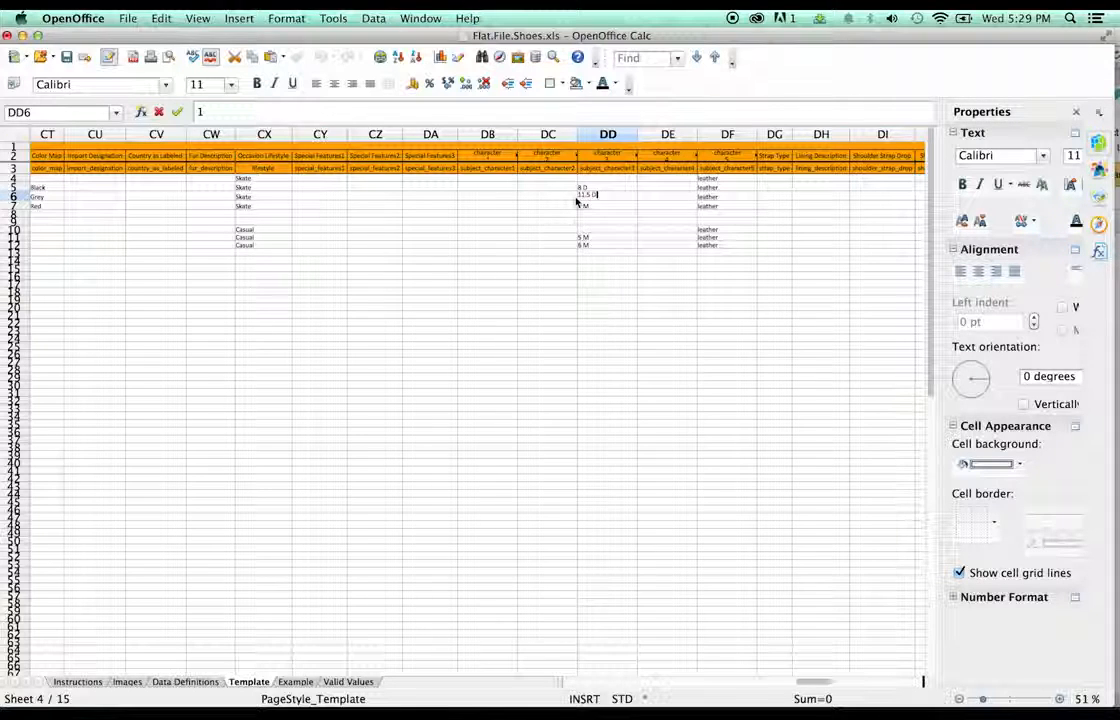
pyautogui.doubleClick(595, 209)
pyautogui.moveTo(590, 205); pyautogui.dragTo(576, 207)
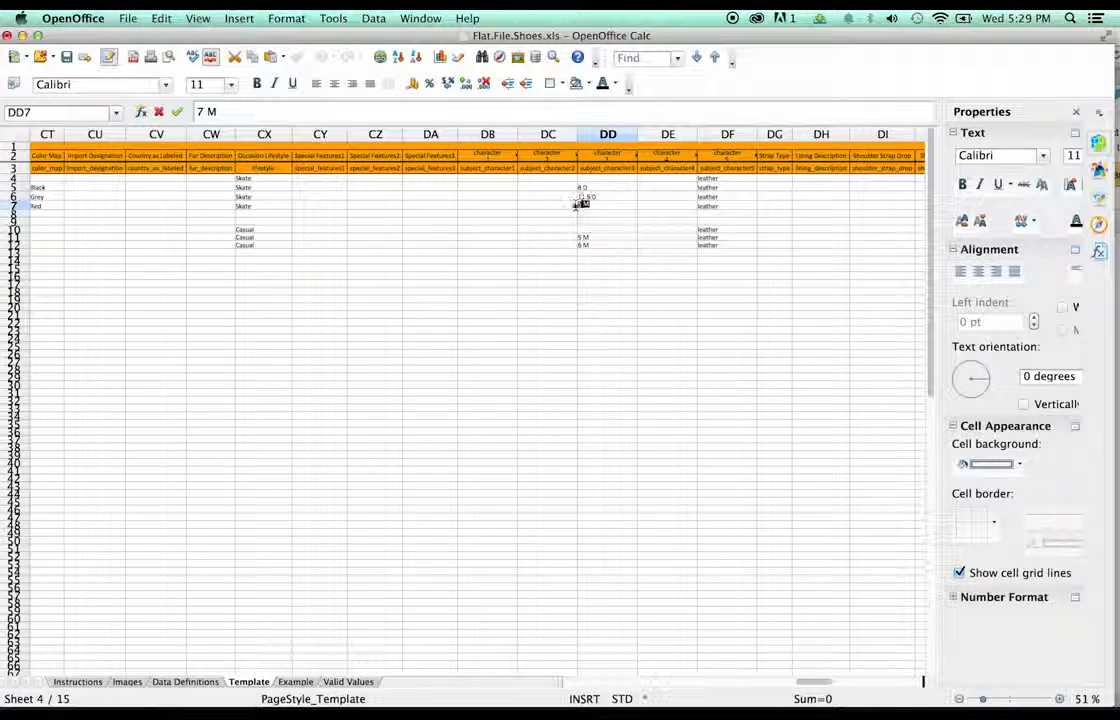
pyautogui.write('13.5 D')
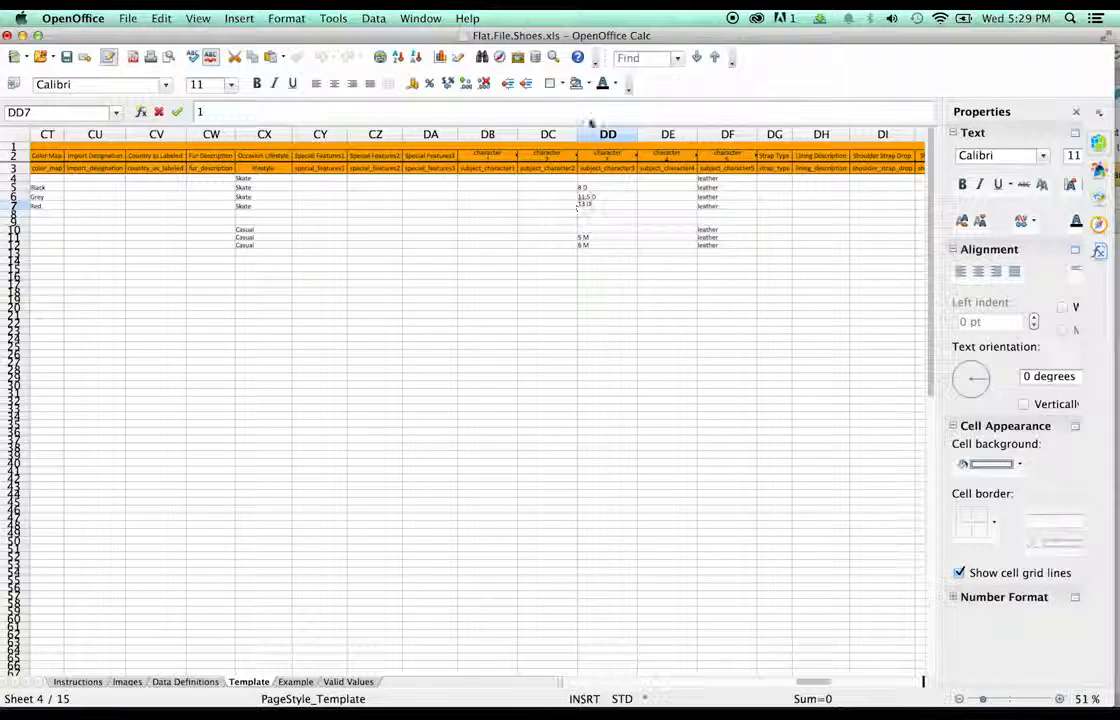
# - Check the available shoe sizes on the Amazon product page
pyautogui.moveTo(635, 38); pyautogui.dragTo(635, 472)
pyautogui.click(645, 230)
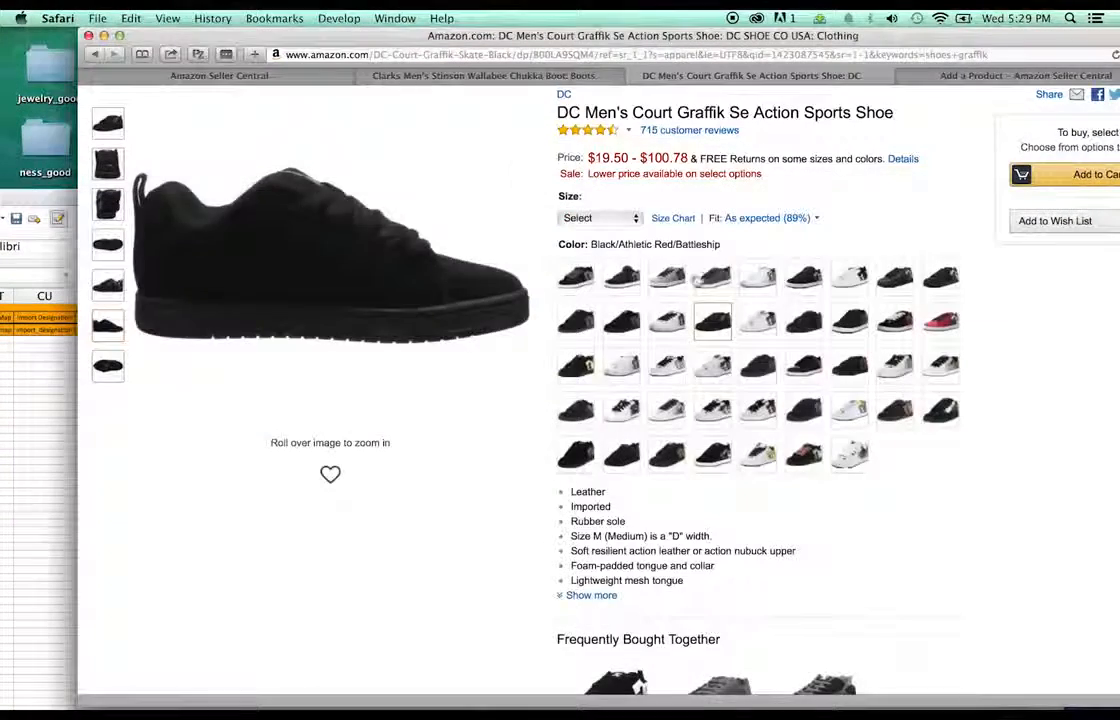
pyautogui.click(580, 218)
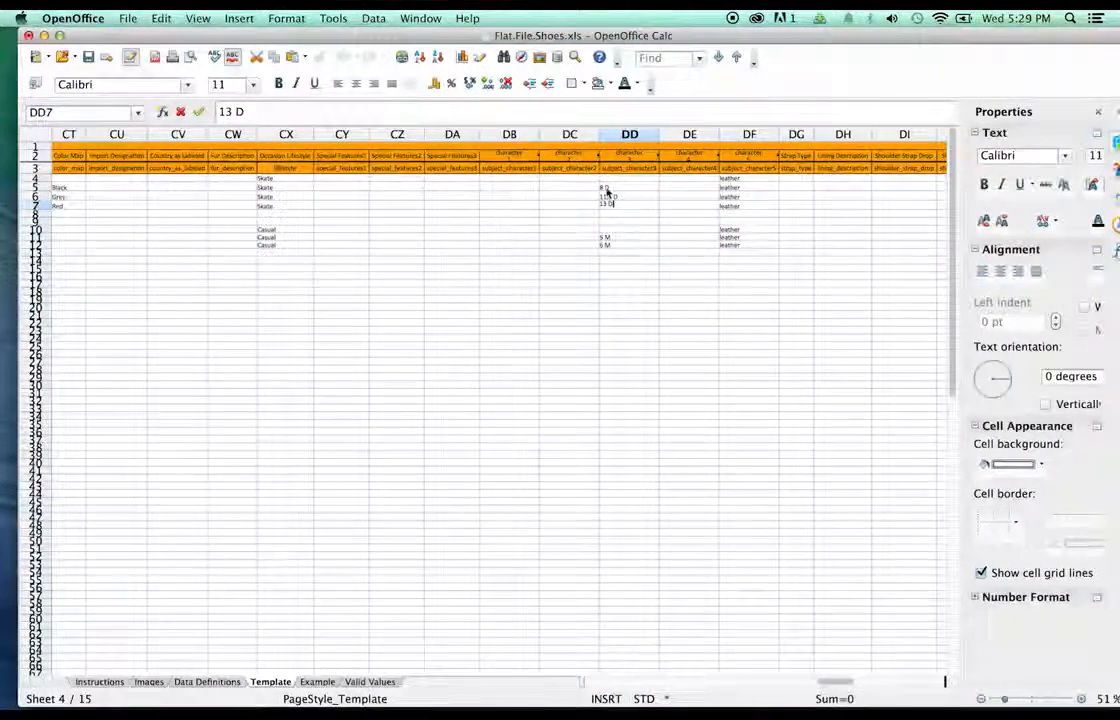
# - Finish DD5–DD7 as 8 M, 11.5 M and 13 M, replacing the D width letter
pyautogui.click(617, 185)
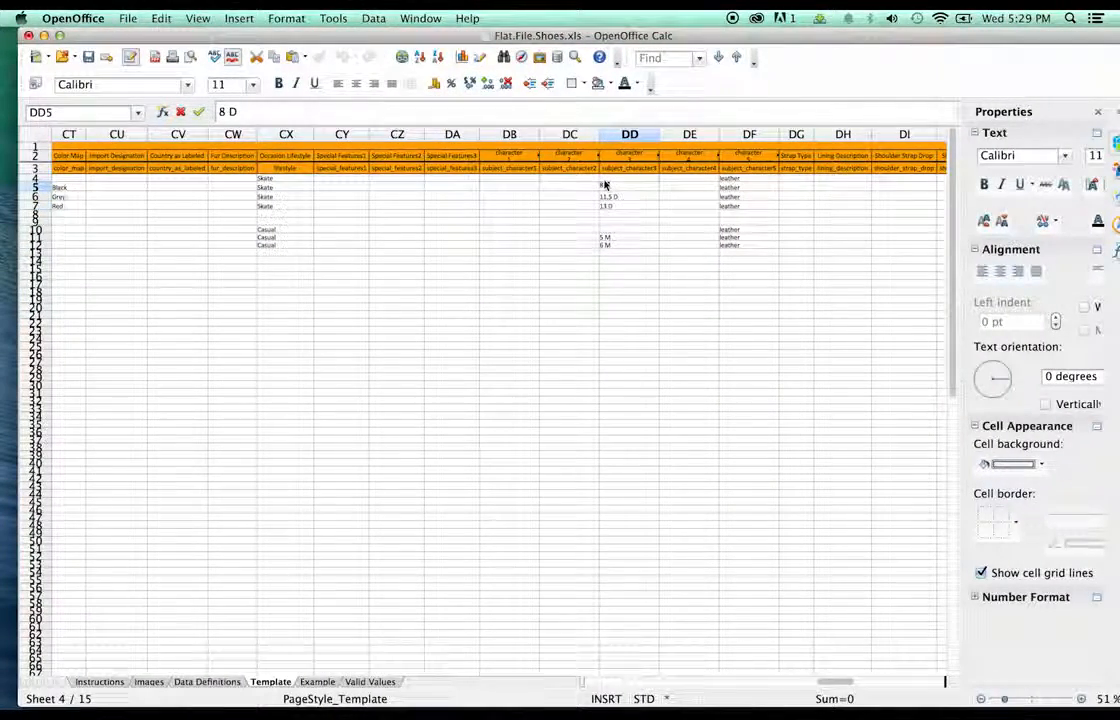
pyautogui.press('BackSpace')
pyautogui.write('M')
pyautogui.press('Return')
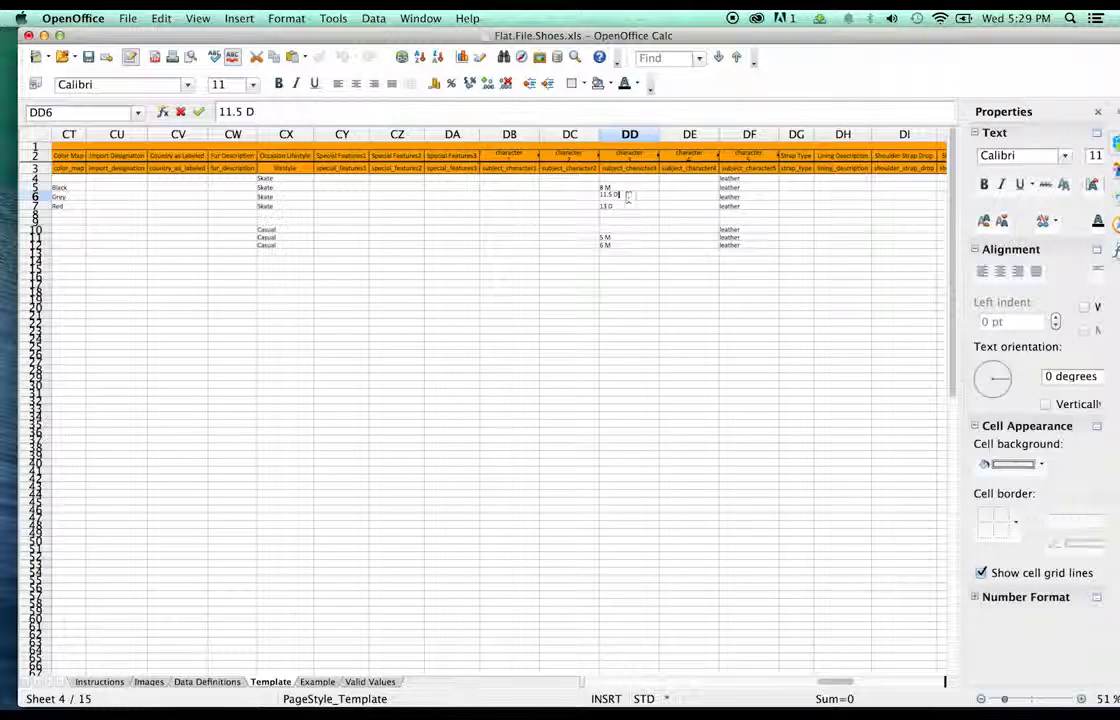
pyautogui.doubleClick(616, 195)
pyautogui.press('Return')
pyautogui.doubleClick(608, 206)
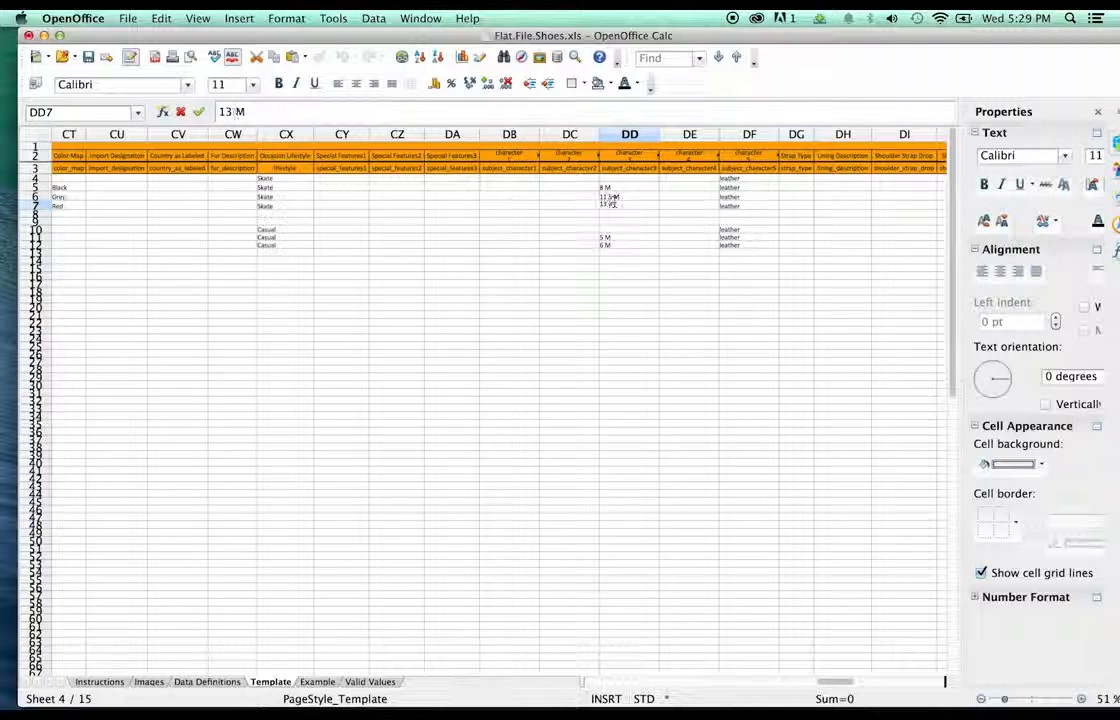
pyautogui.click(690, 215)
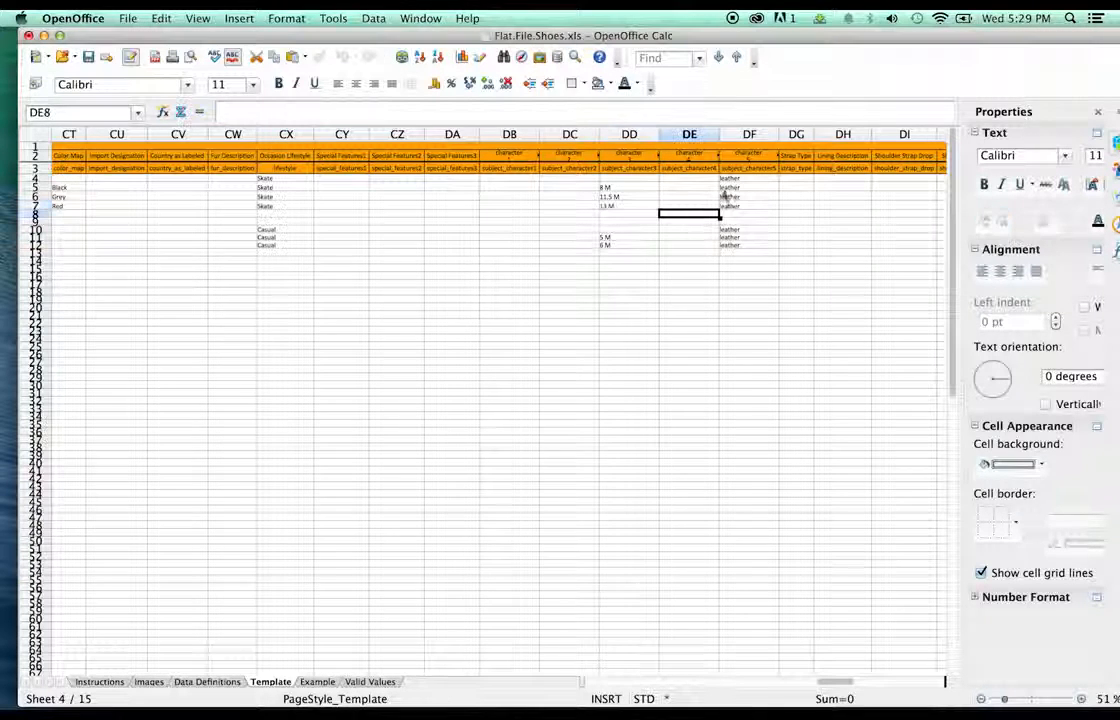
# - Zoom in and clear the leather entries in DF4:DF12
pyautogui.click(733, 180)
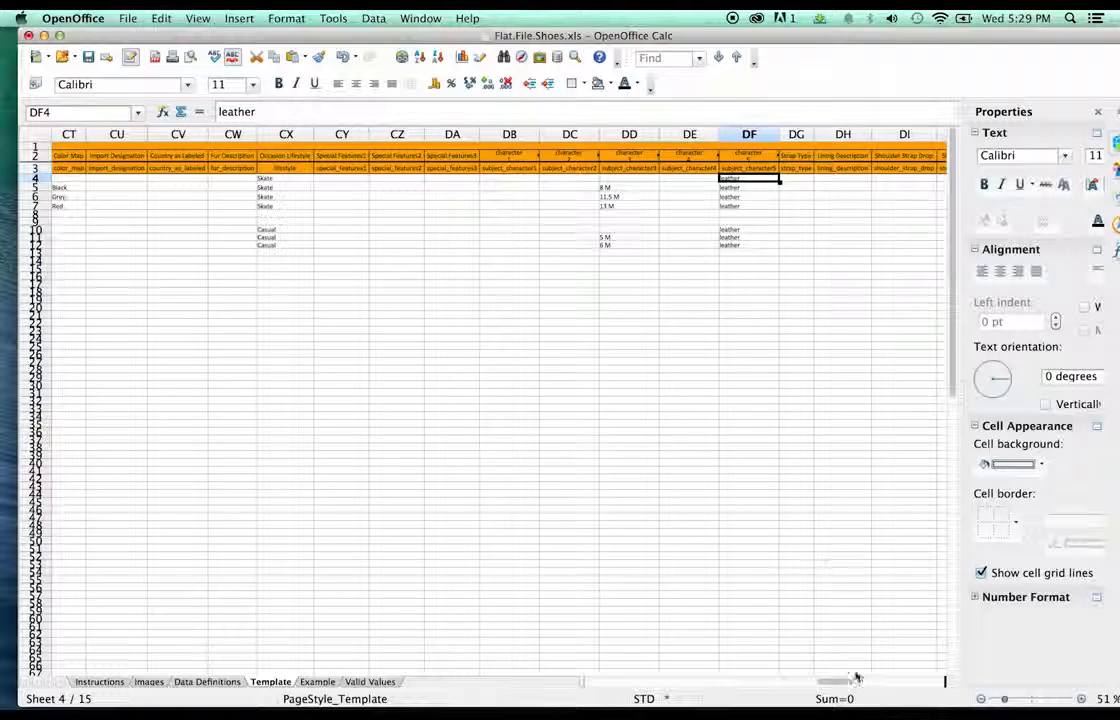
pyautogui.moveTo(1003, 699); pyautogui.dragTo(1015, 699)
pyautogui.moveTo(840, 681); pyautogui.dragTo(845, 686)
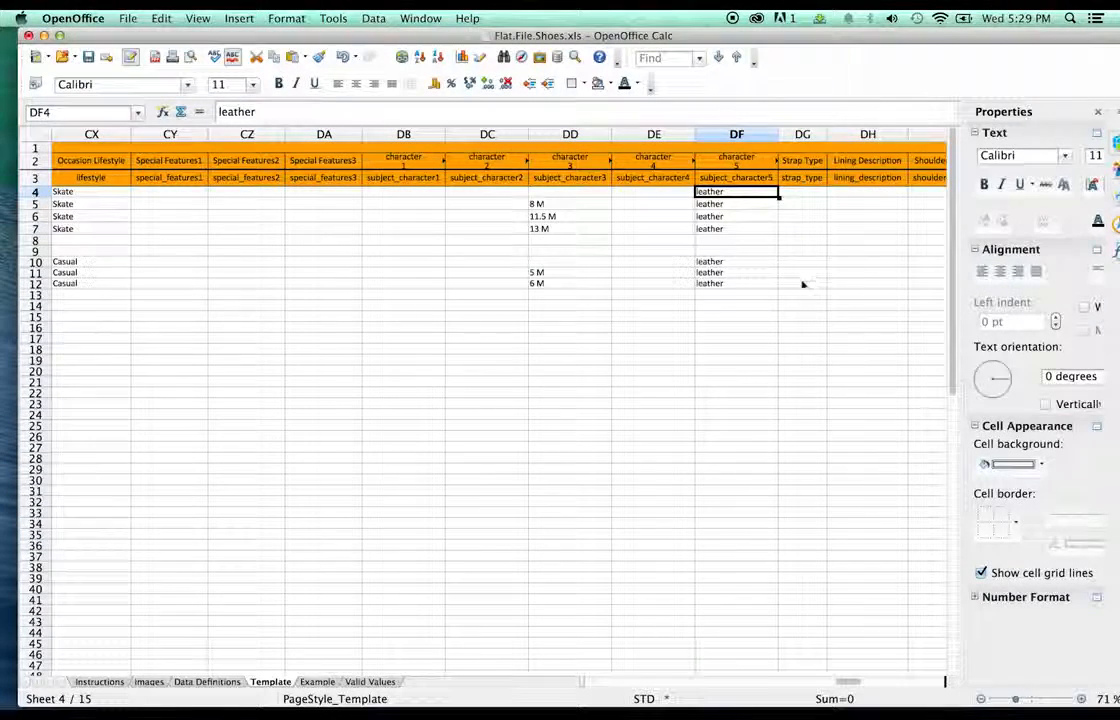
pyautogui.keyDown('shift'); pyautogui.click(713, 284); pyautogui.keyUp('shift')
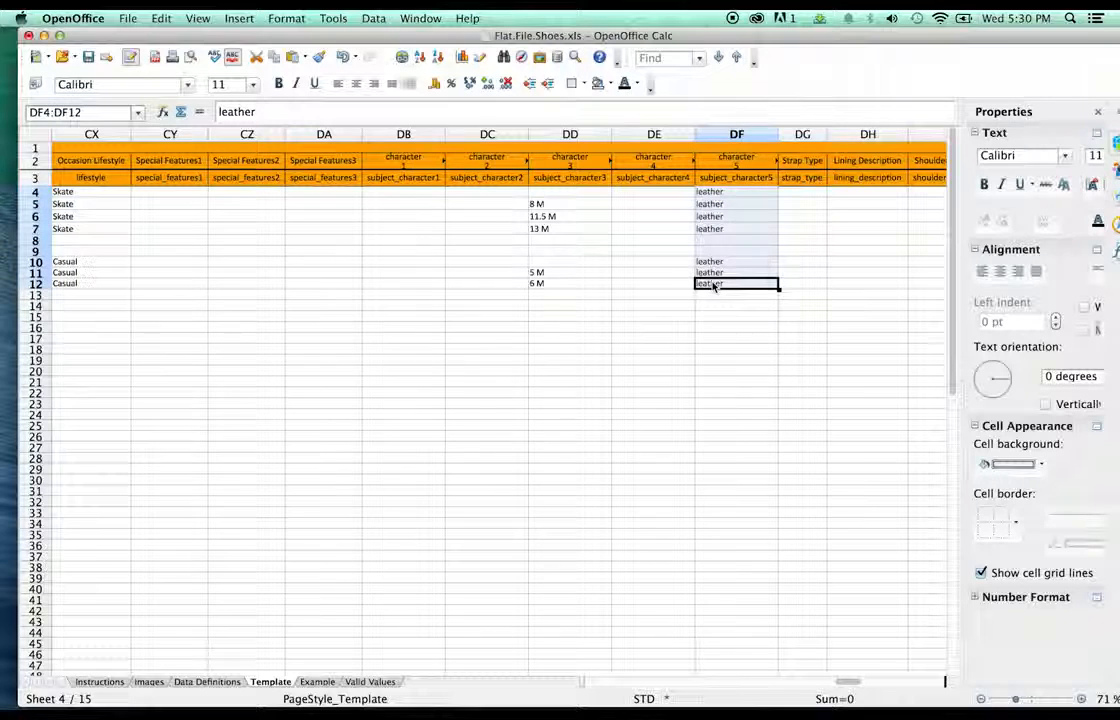
pyautogui.press('Delete')
# - Clear the 2013 entries in DJ4:DJ12
pyautogui.moveTo(850, 681); pyautogui.dragTo(868, 681)
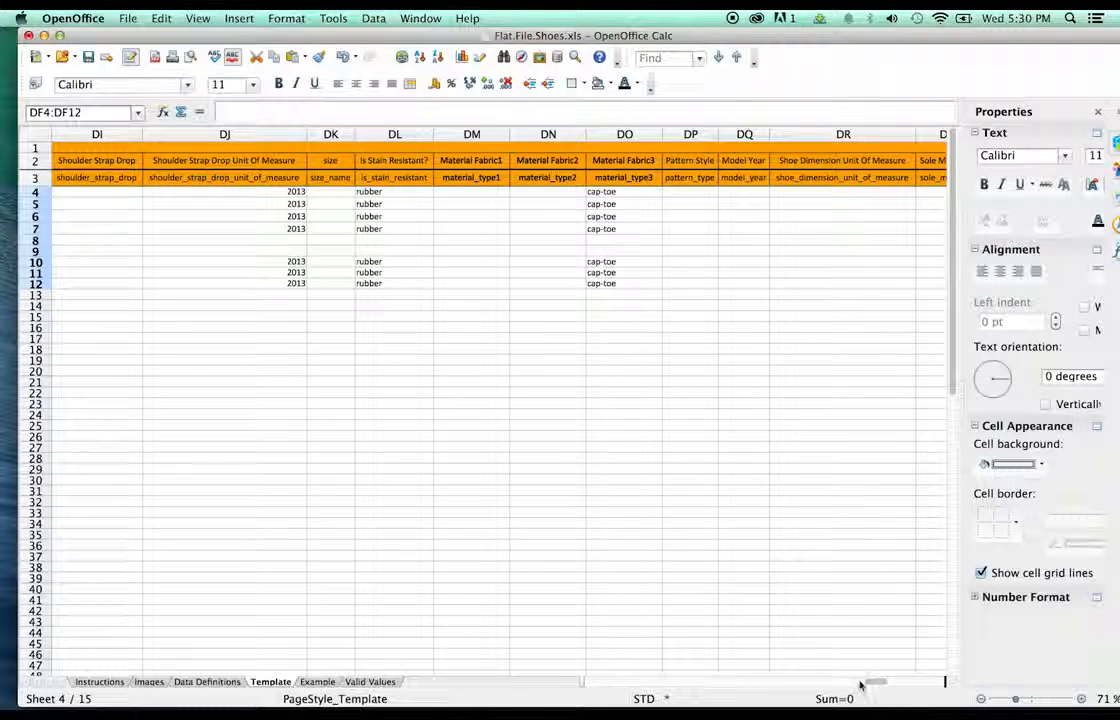
pyautogui.click(278, 192)
pyautogui.keyDown('shift'); pyautogui.click(293, 285); pyautogui.keyUp('shift')
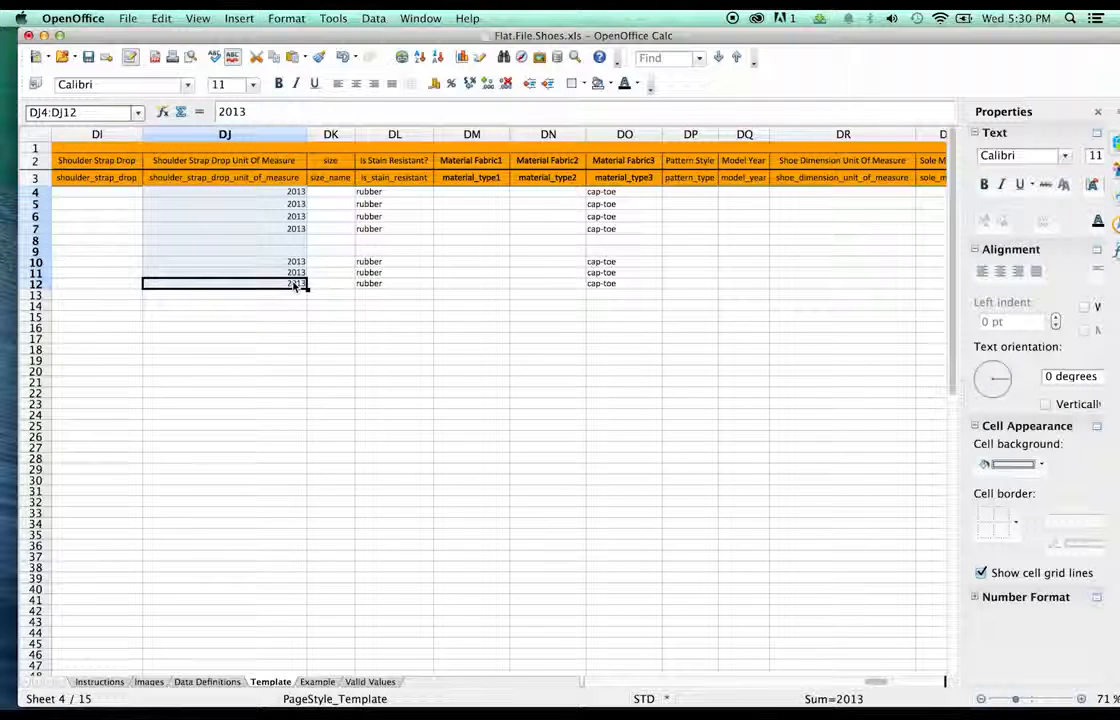
pyautogui.press('Delete')
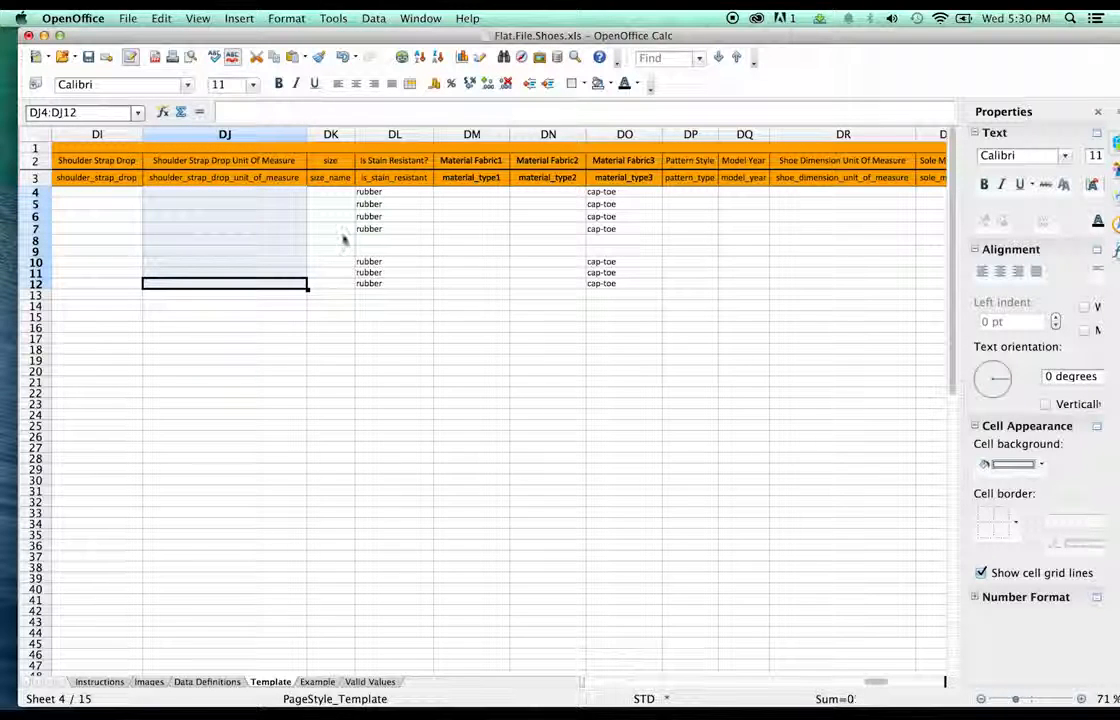
# - Move the rubber entries DL4:DL12 into the Material Fabric2 column
pyautogui.click(386, 193)
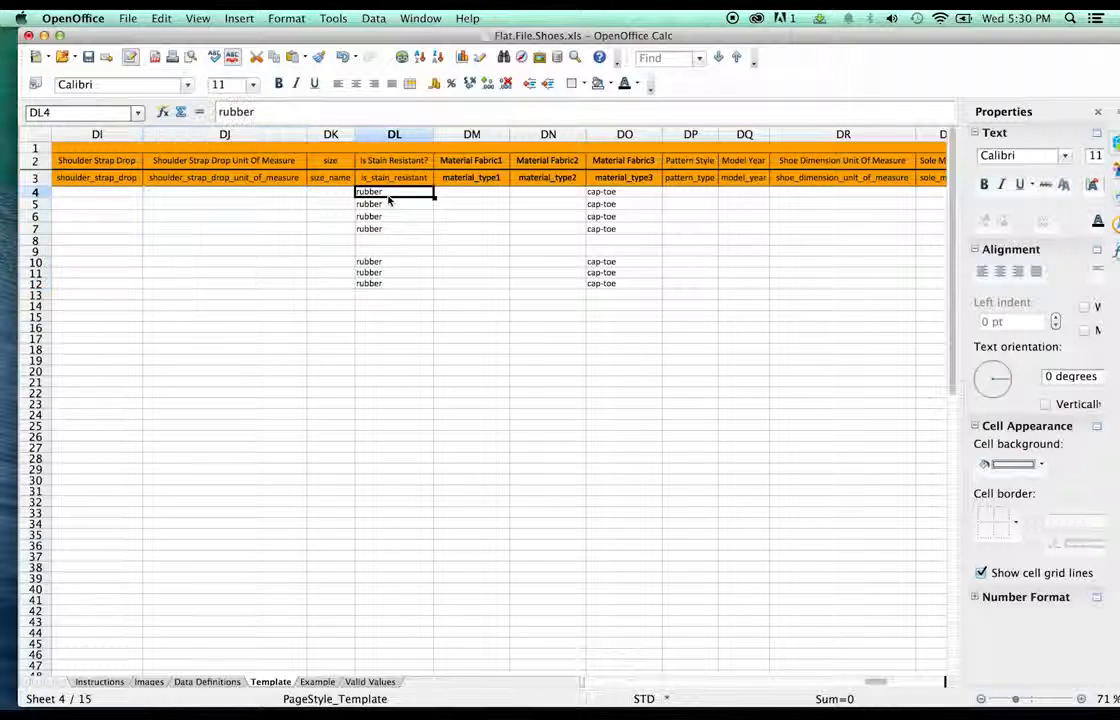
pyautogui.click(383, 286)
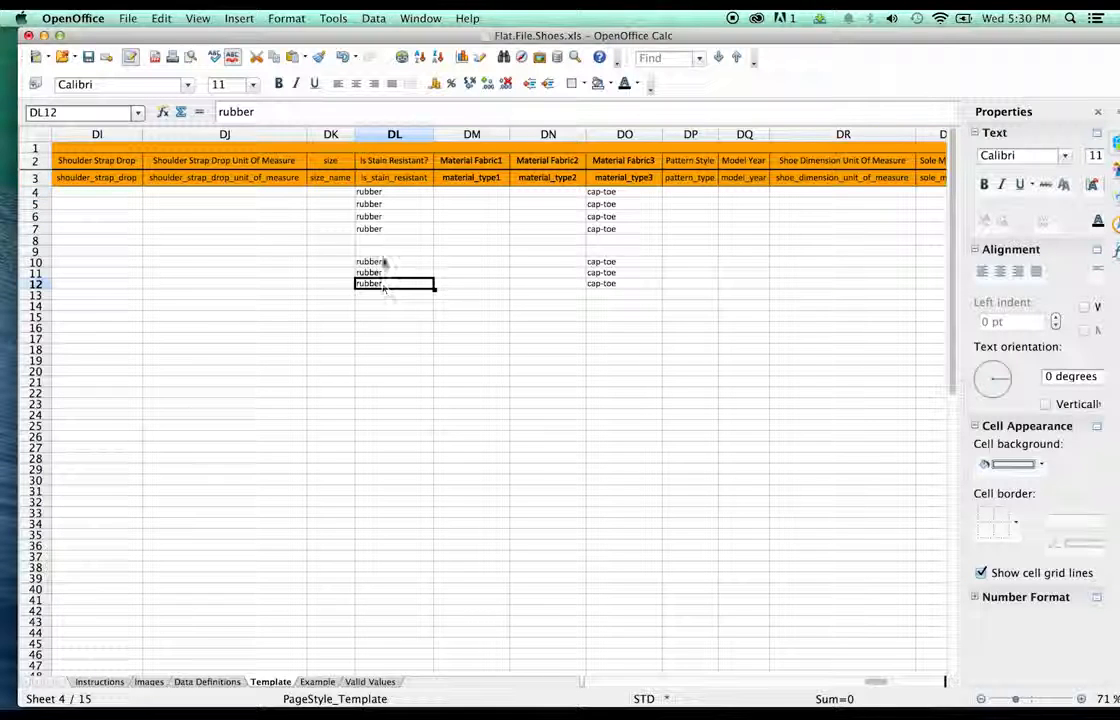
pyautogui.keyDown('shift'); pyautogui.click(389, 195); pyautogui.keyUp('shift')
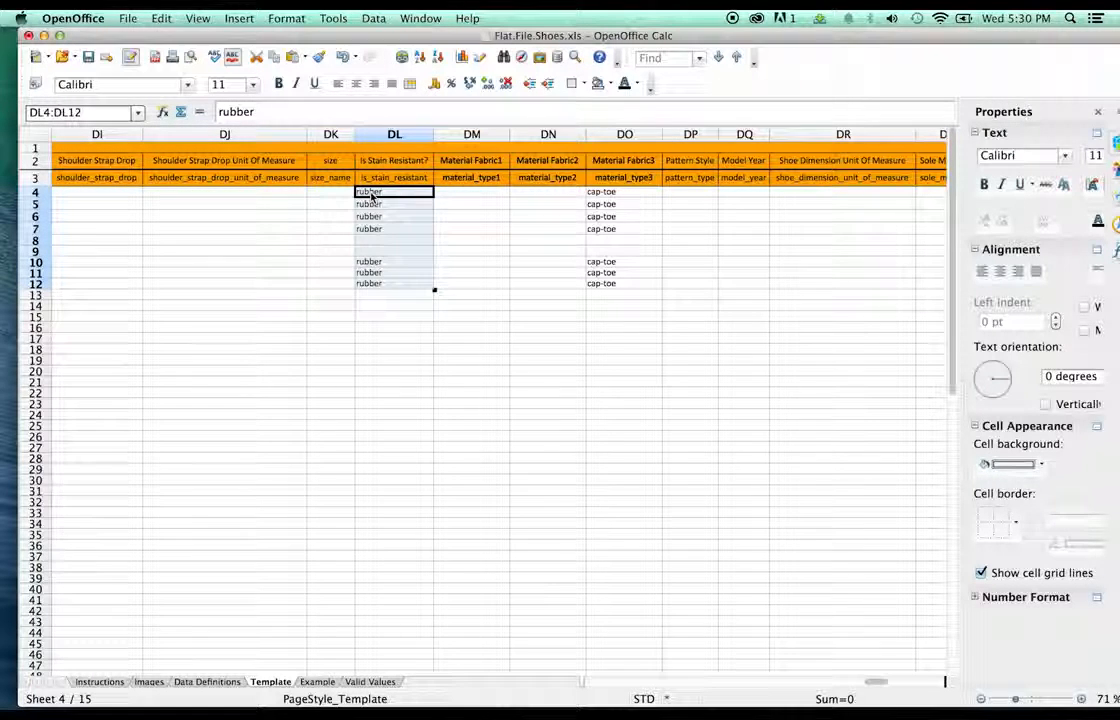
pyautogui.moveTo(371, 197); pyautogui.dragTo(540, 190)
# - Enter leather in DM4 and copy it into DM5:DM7
pyautogui.doubleClick(472, 196)
pyautogui.write('leather')
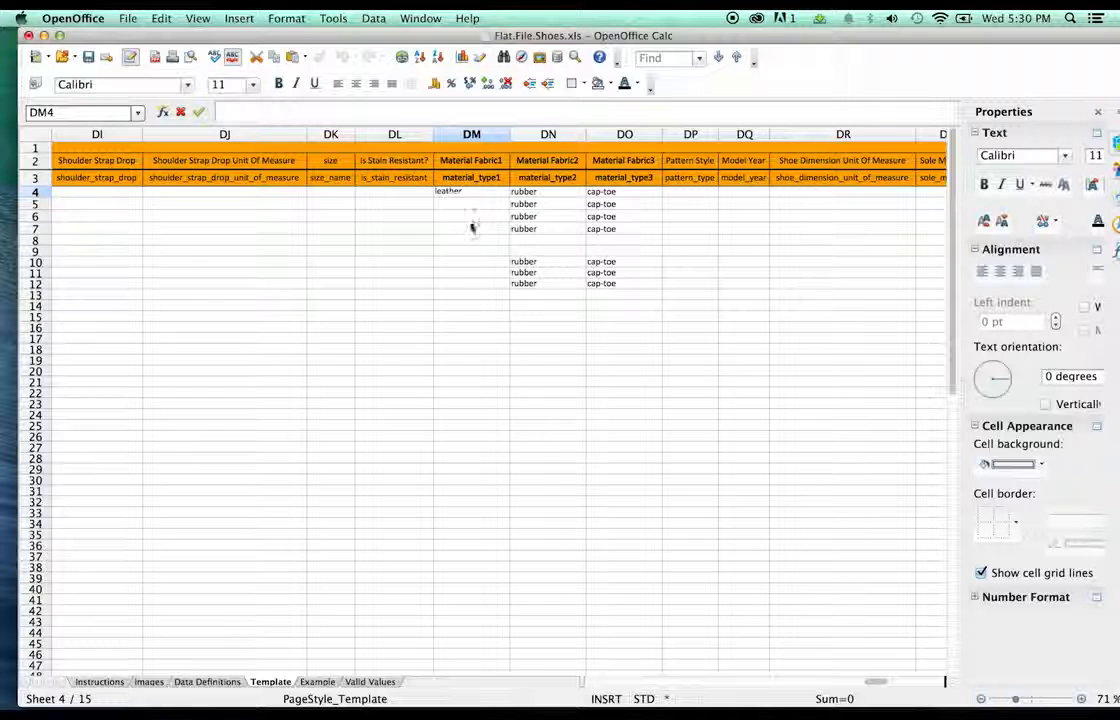
pyautogui.moveTo(472, 227); pyautogui.dragTo(470, 215)
pyautogui.click(468, 194)
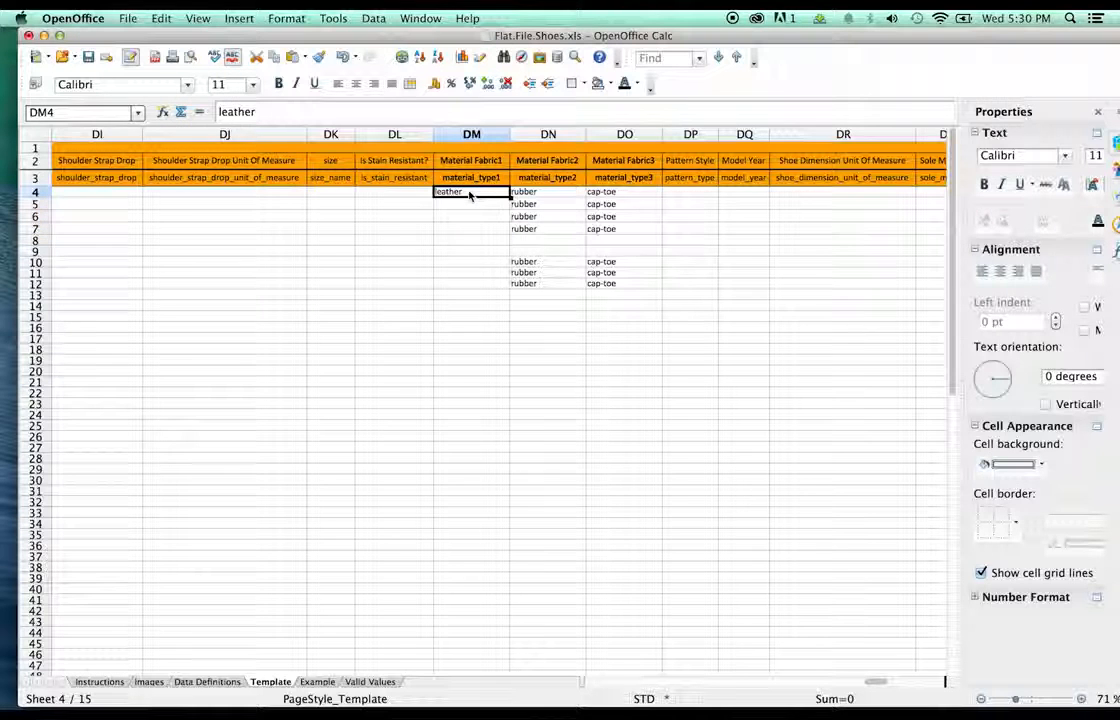
pyautogui.press('super+c')
pyautogui.click(458, 208)
pyautogui.press('super+v')
pyautogui.click(456, 217)
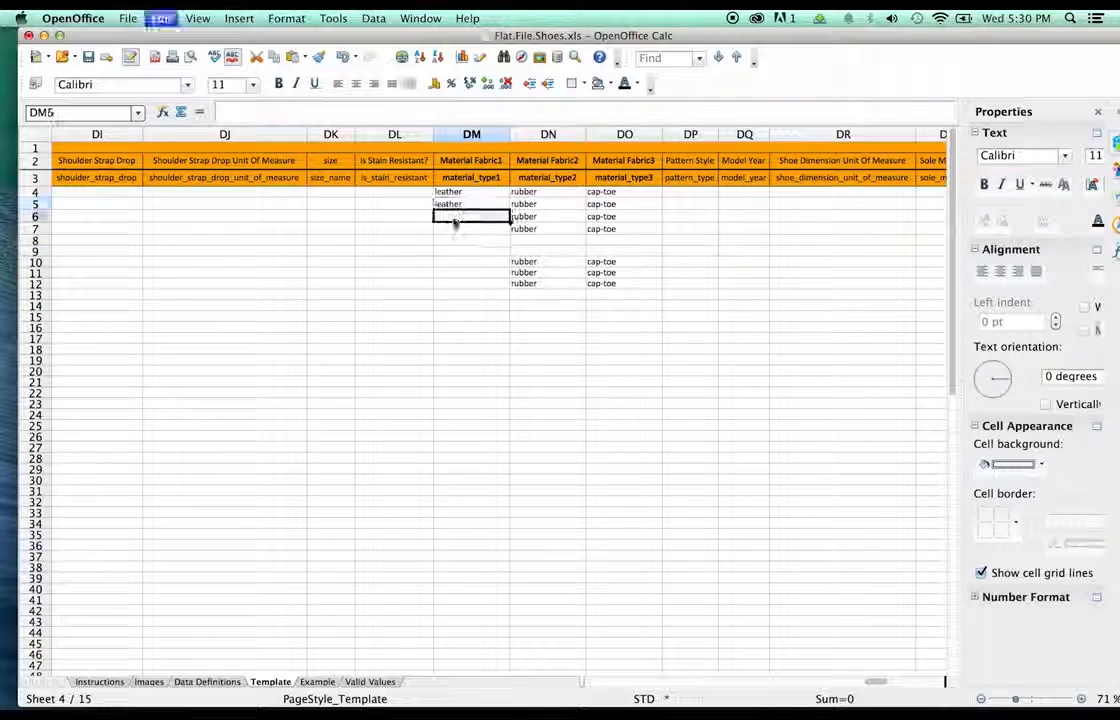
pyautogui.press('super+v')
pyautogui.click(451, 229)
pyautogui.press('super+v')
# - Replace rubber with nubuck in DN4 and paste nubuck into DN5:DN7
pyautogui.click(525, 228)
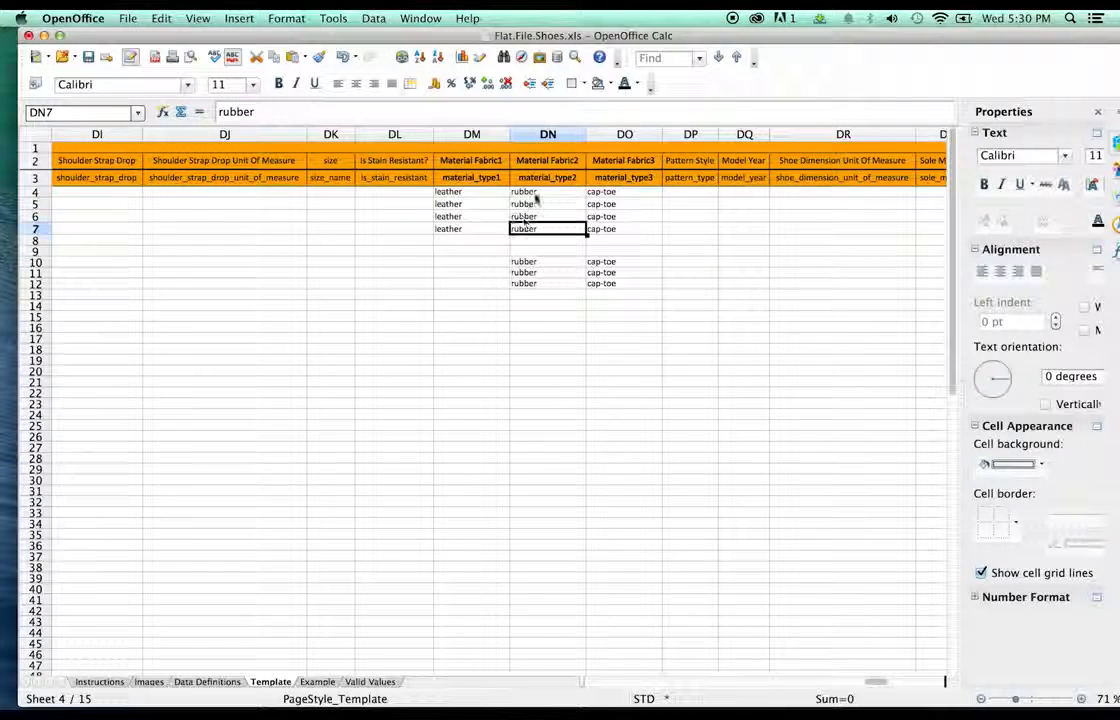
pyautogui.click(537, 191)
pyautogui.doubleClick(537, 191)
pyautogui.moveTo(537, 191); pyautogui.dragTo(493, 192)
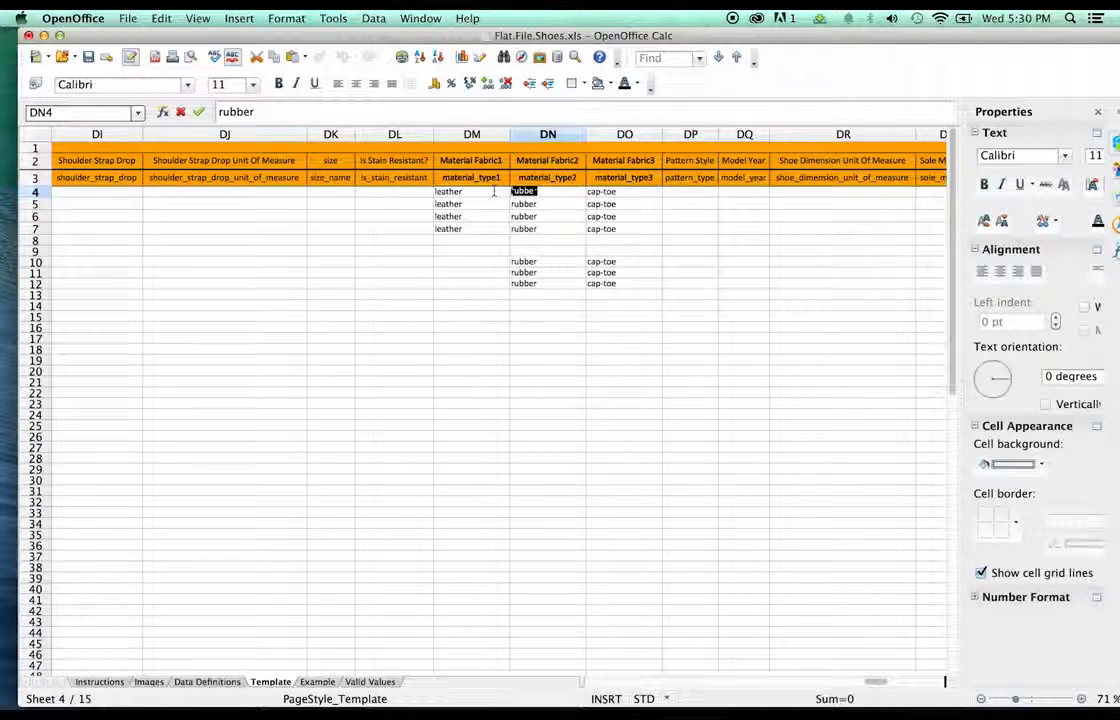
pyautogui.write('e')
pyautogui.write('mesh')
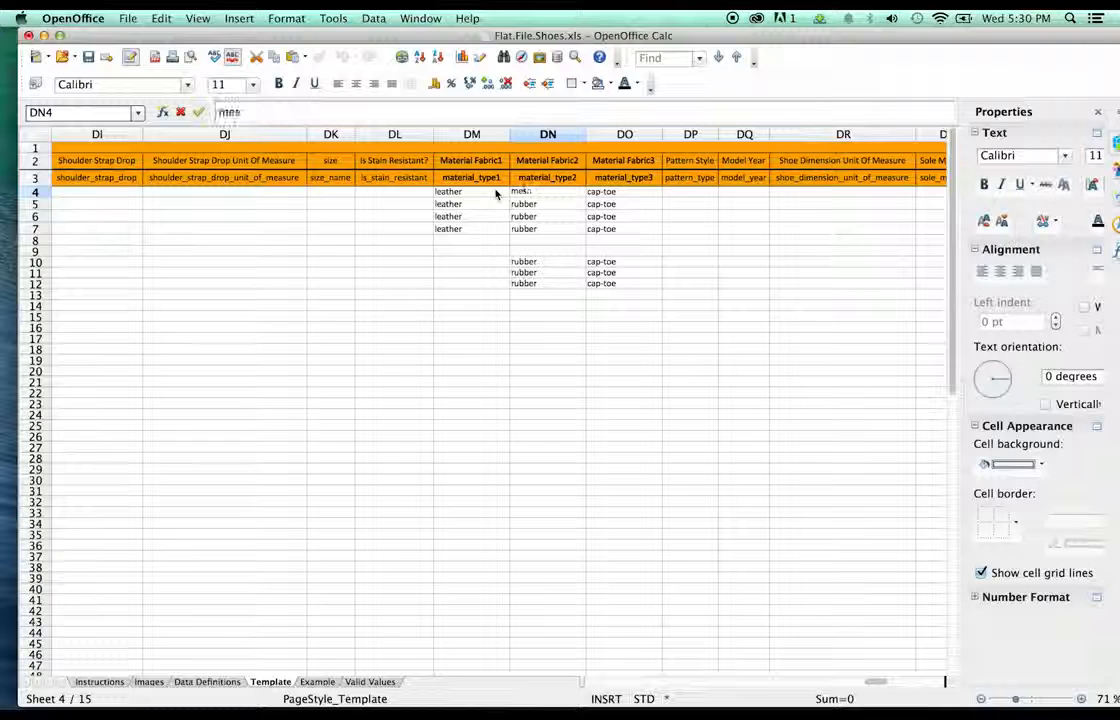
pyautogui.press('BackSpace')
pyautogui.press('BackSpace')
pyautogui.press('BackSpace')
pyautogui.press('BackSpace')
pyautogui.write('nubuck')
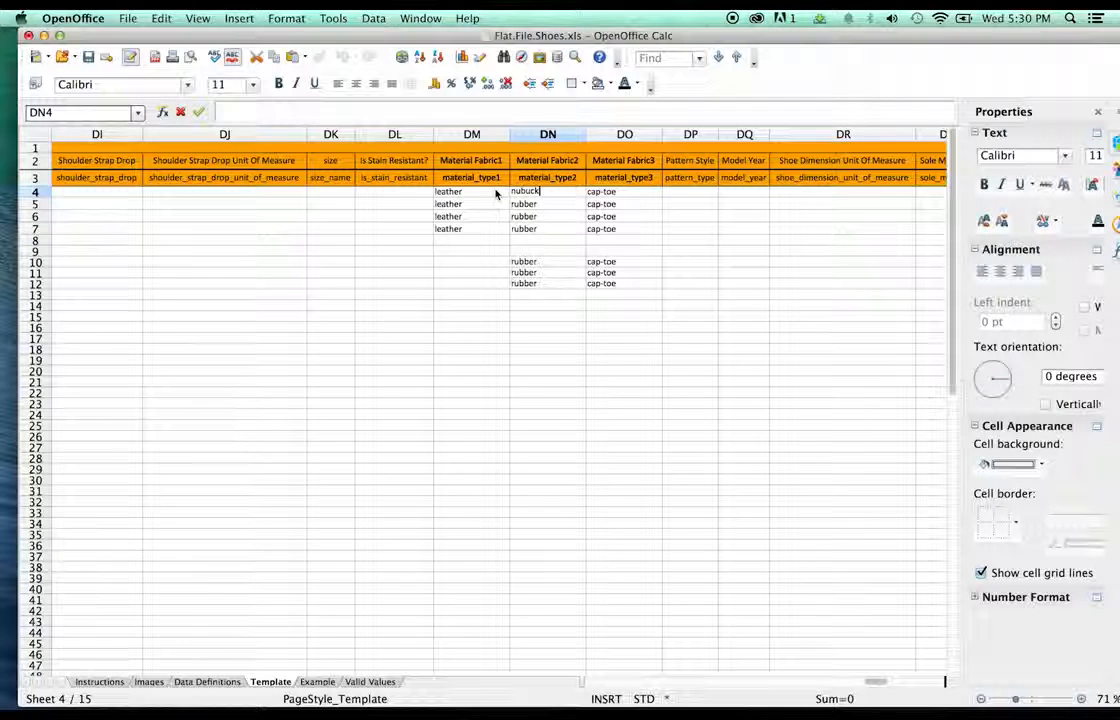
pyautogui.click(558, 206)
pyautogui.click(526, 195)
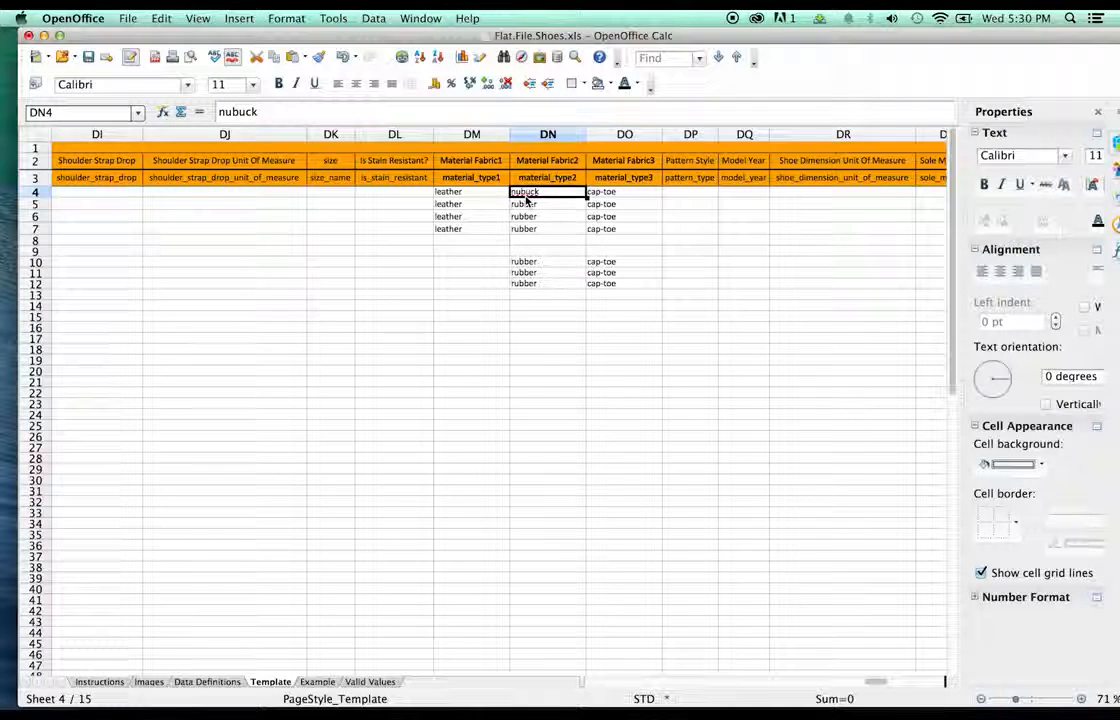
pyautogui.click(534, 208)
pyautogui.press('super+v')
pyautogui.press('Down')
pyautogui.press('super+v')
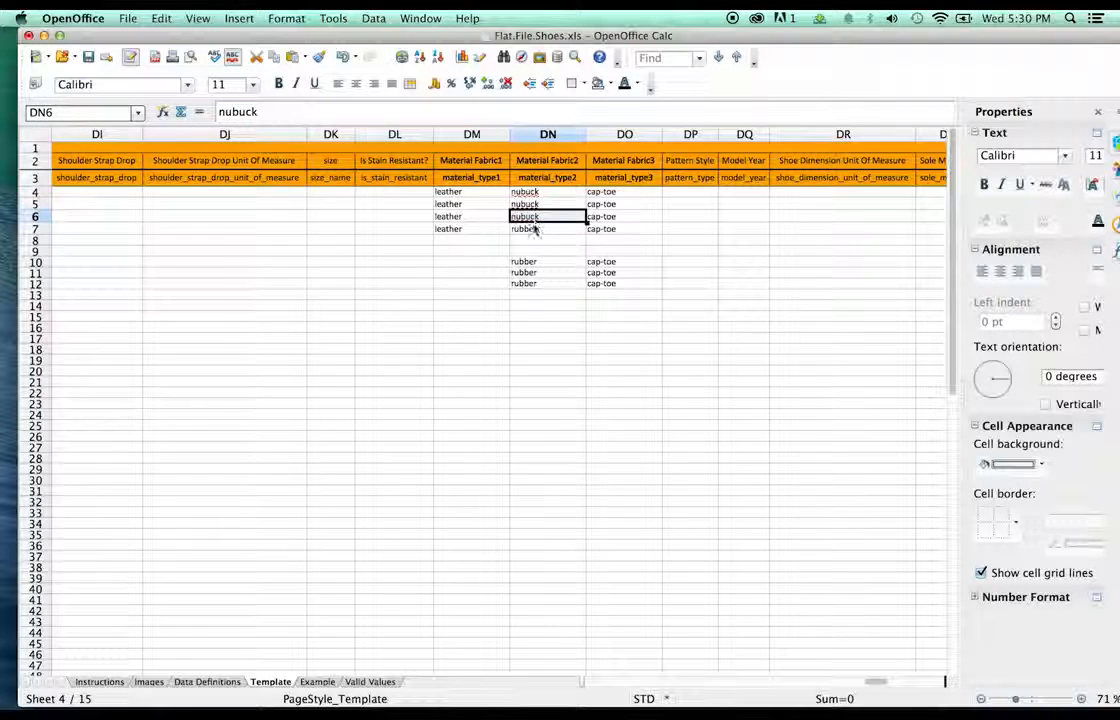
pyautogui.press('Down')
pyautogui.press('super+v')
# - Enter suede in Material Fabric1 cells DM10:DM12 for the women's rows
pyautogui.click(533, 264)
pyautogui.click(480, 263)
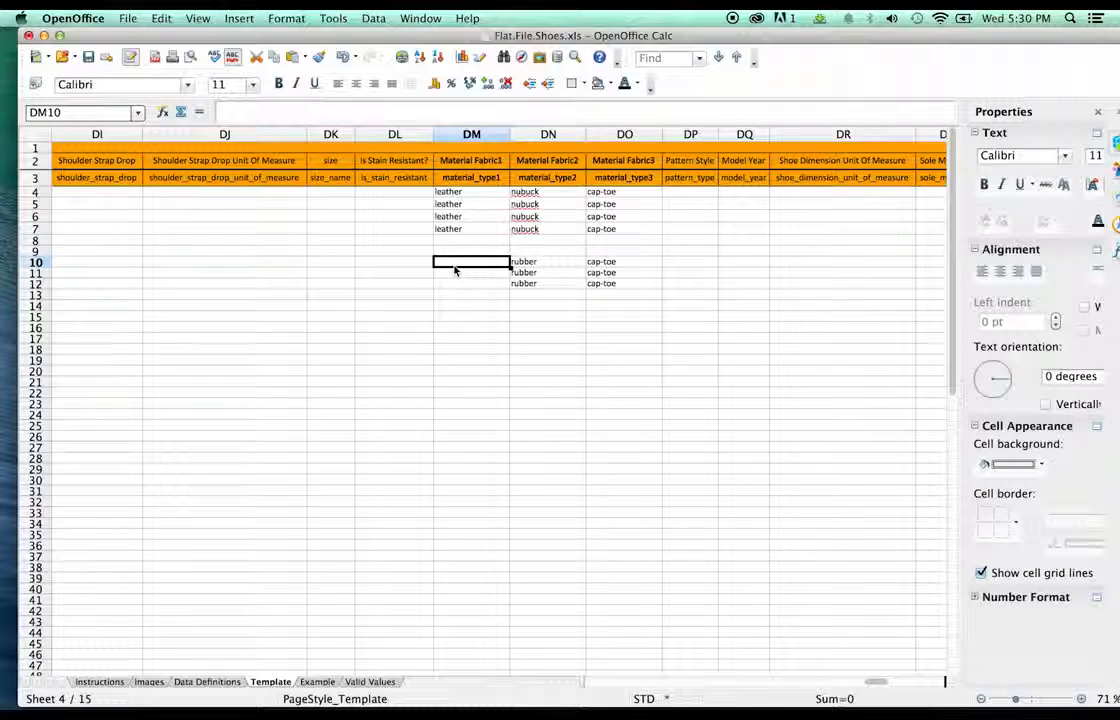
pyautogui.doubleClick(455, 266)
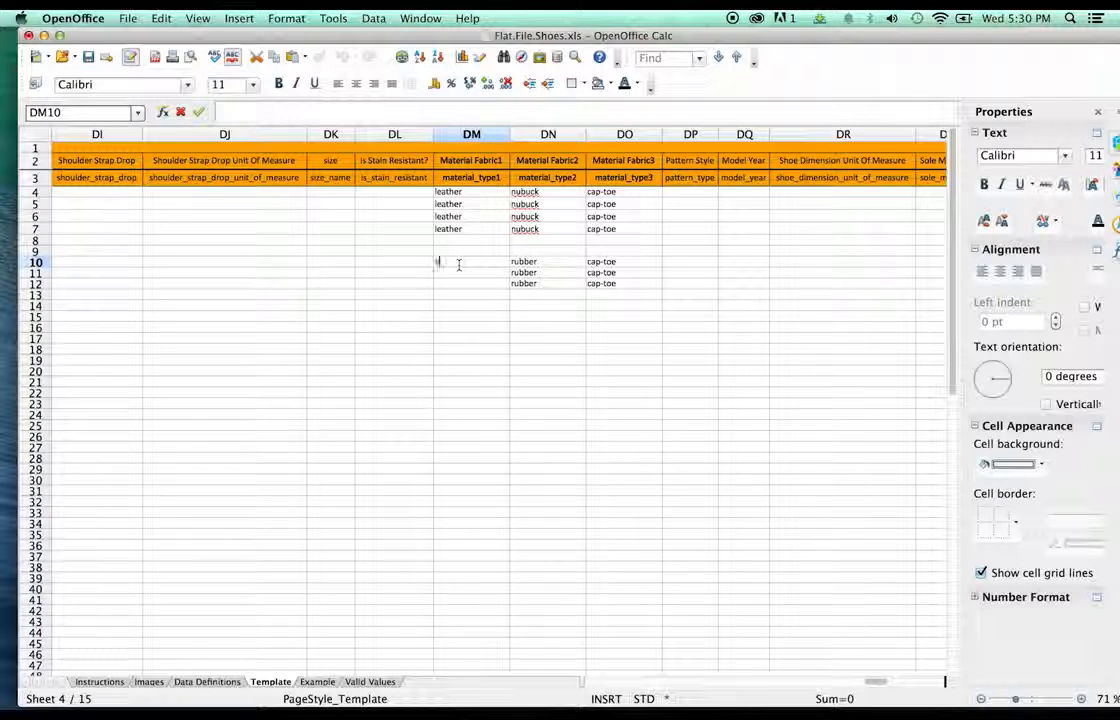
pyautogui.write('suede')
pyautogui.press('Return')
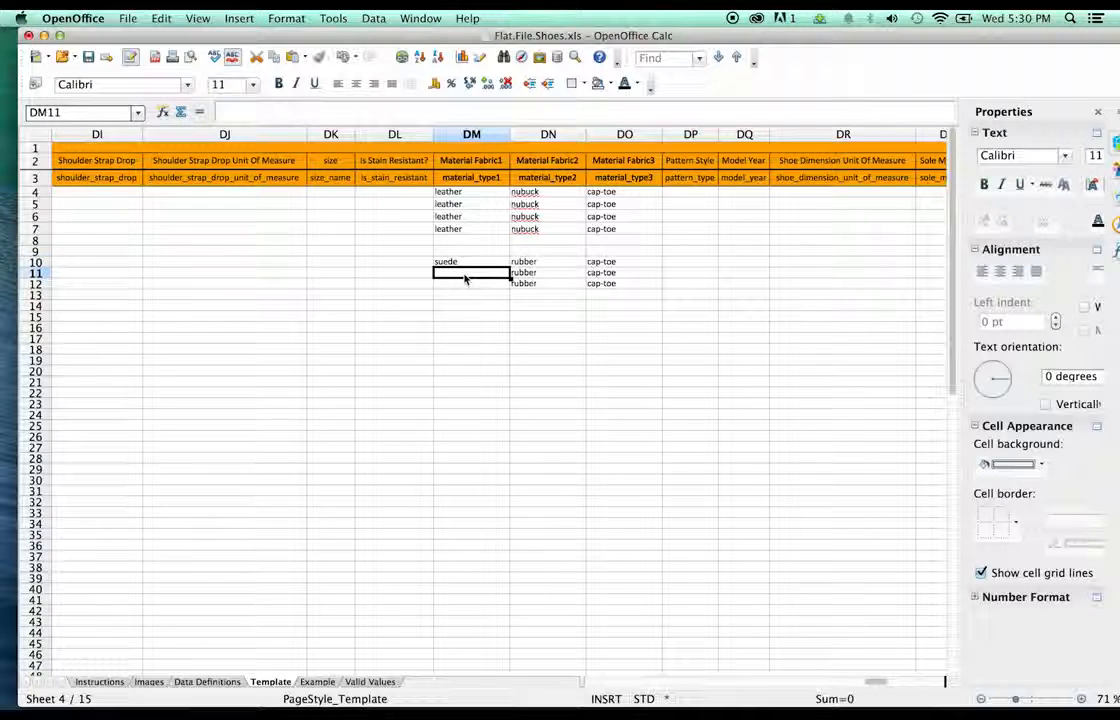
pyautogui.write('suede')
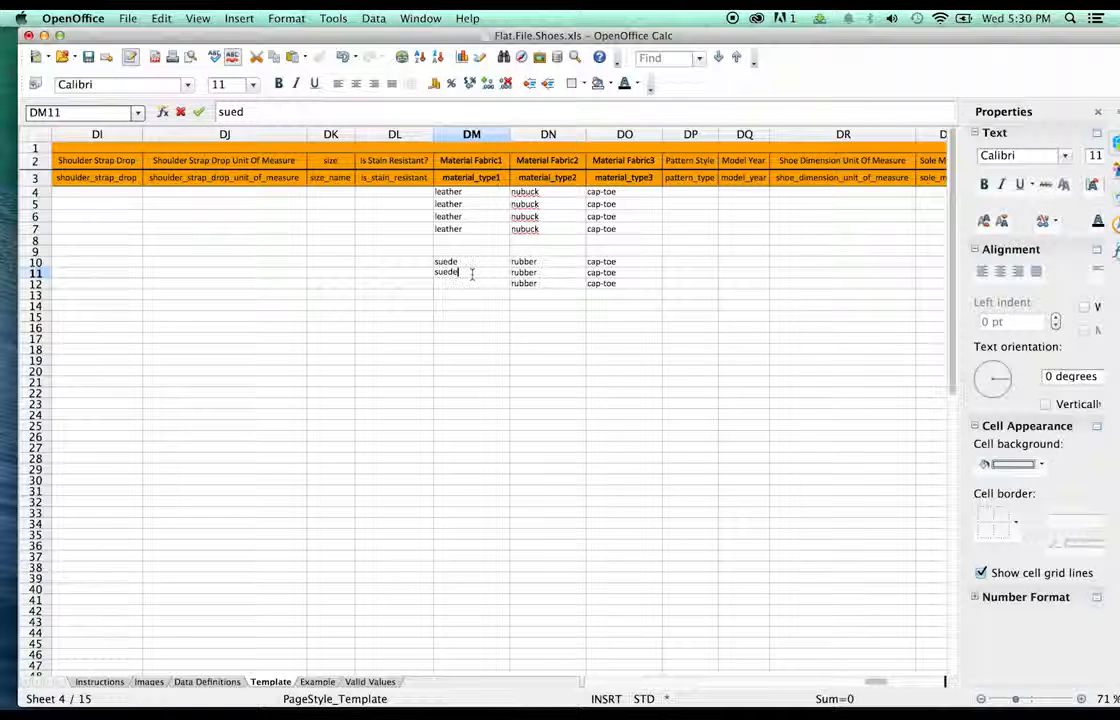
pyautogui.press('Return')
pyautogui.doubleClick(470, 287)
pyautogui.write('suede')
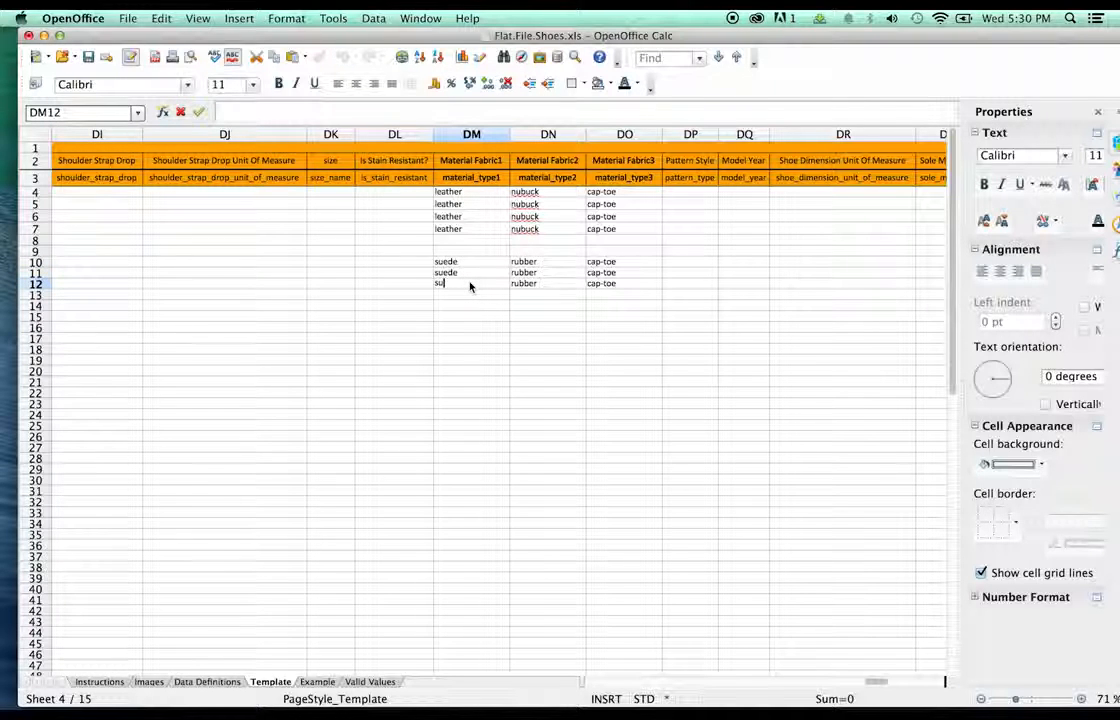
pyautogui.click(558, 320)
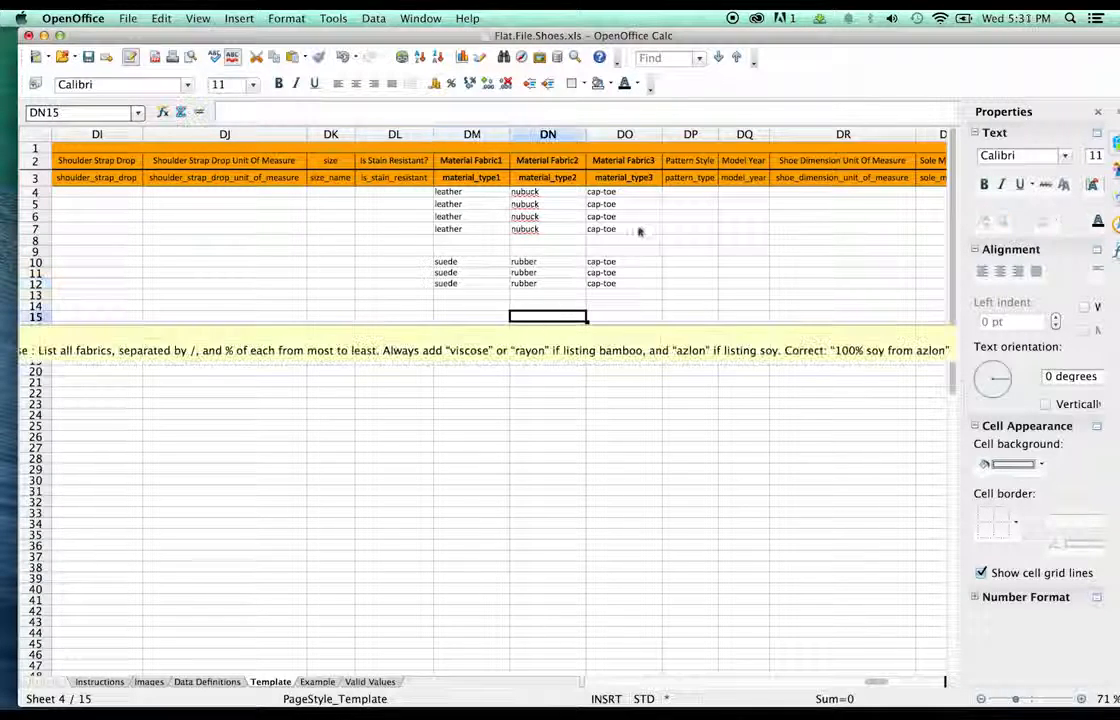
# - Replace cap-toe with seamless in Material Fabric3 cells DO4 through DO7
pyautogui.click(620, 273)
pyautogui.click(621, 192)
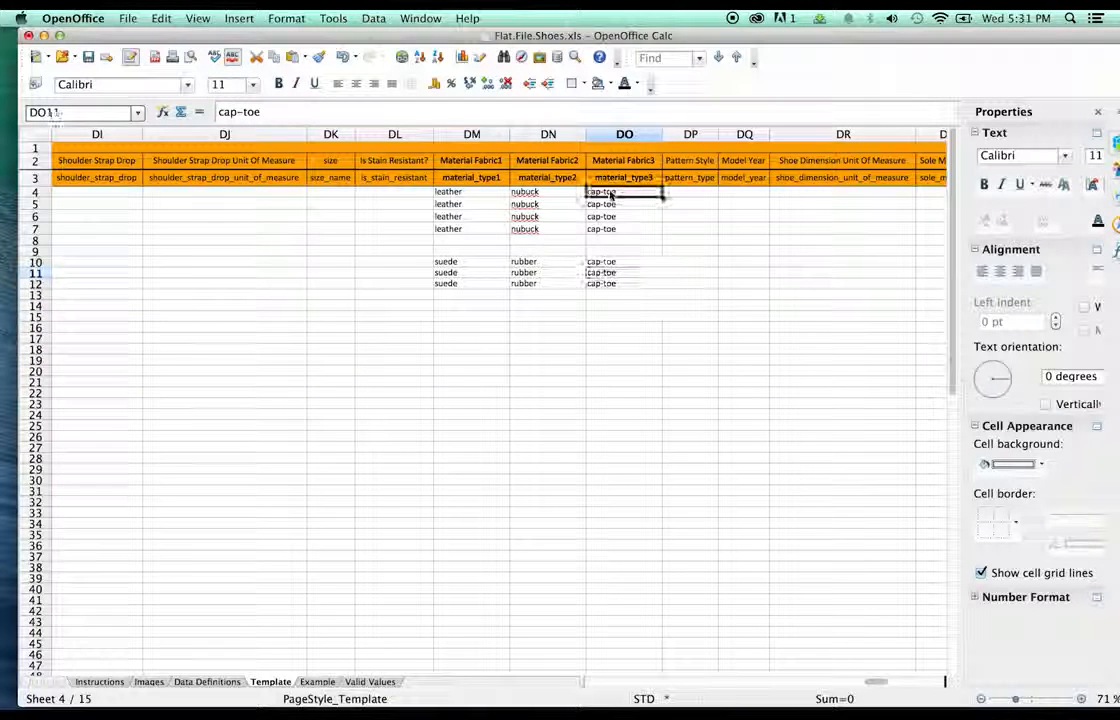
pyautogui.doubleClick(622, 192)
pyautogui.moveTo(620, 191); pyautogui.dragTo(587, 191)
pyautogui.write('c')
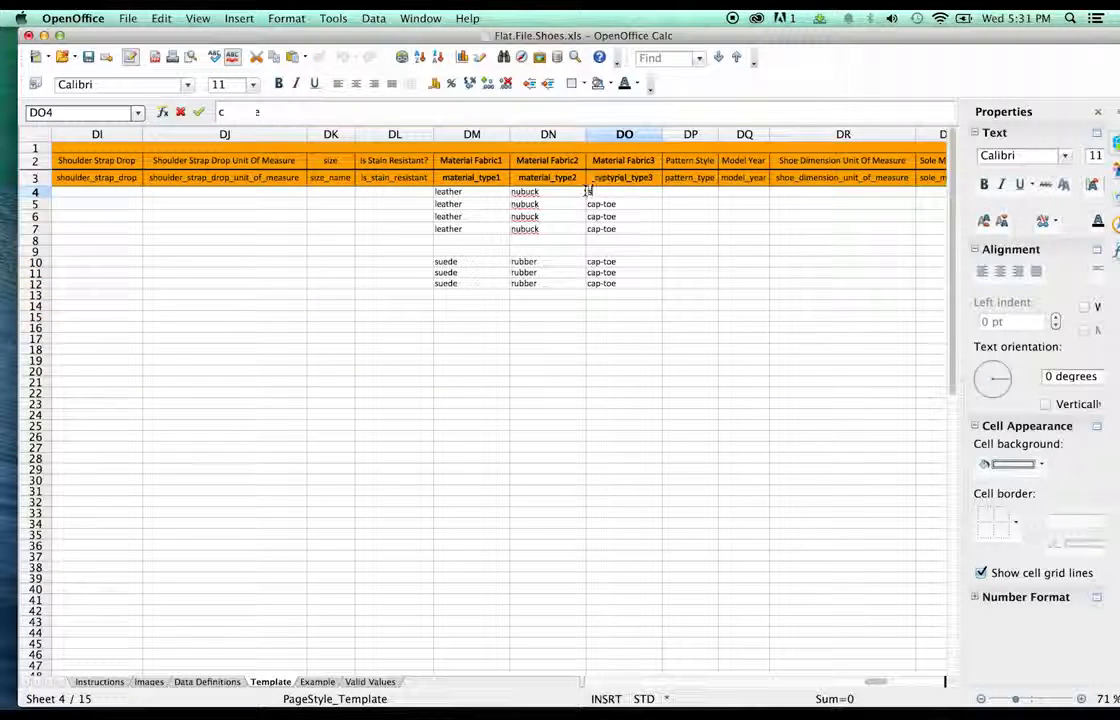
pyautogui.write('eamless')
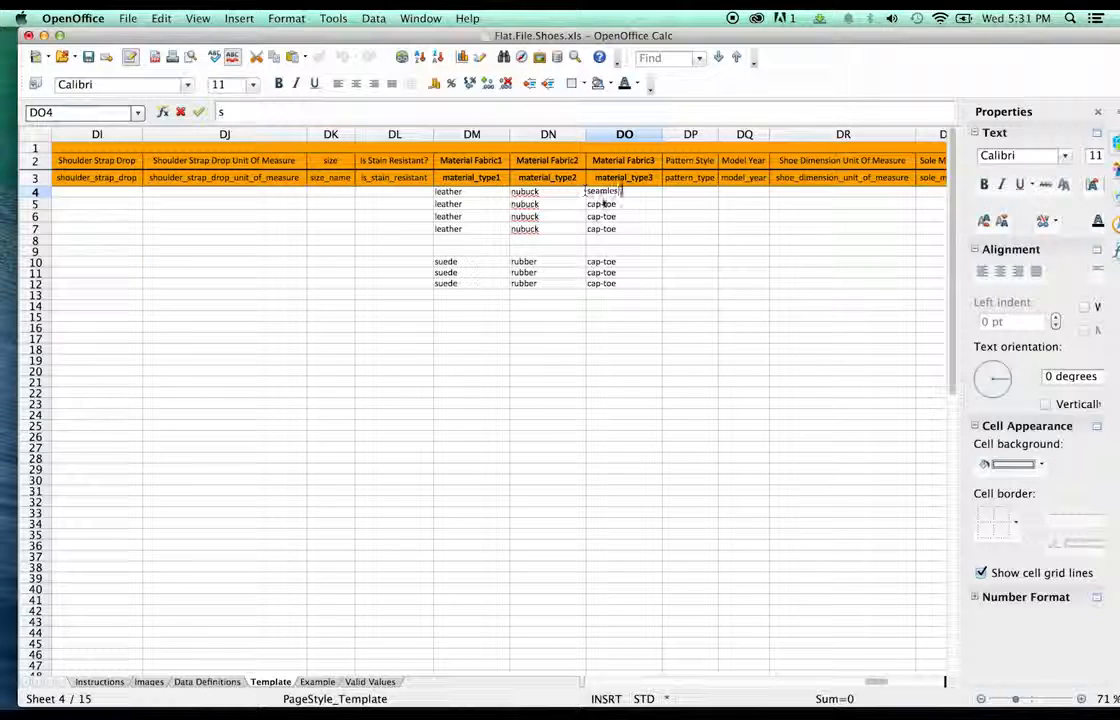
pyautogui.press('Return')
pyautogui.press('Up')
pyautogui.press('super+c')
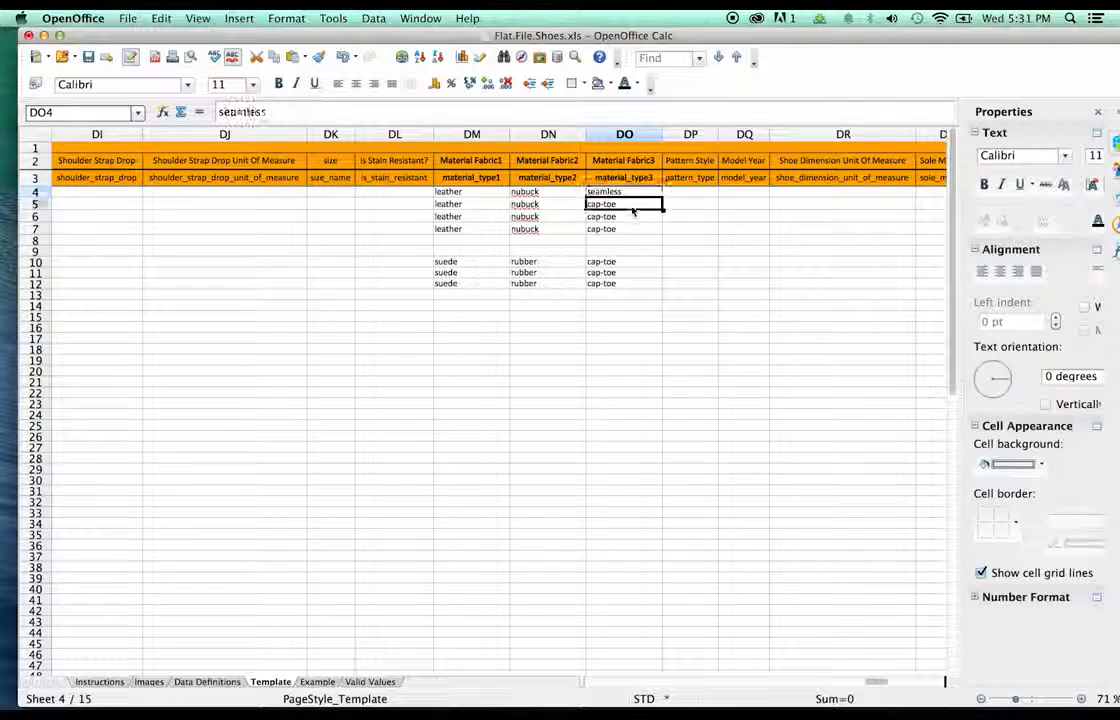
pyautogui.press('Down')
pyautogui.press('super+v')
pyautogui.press('Down')
pyautogui.press('super+v')
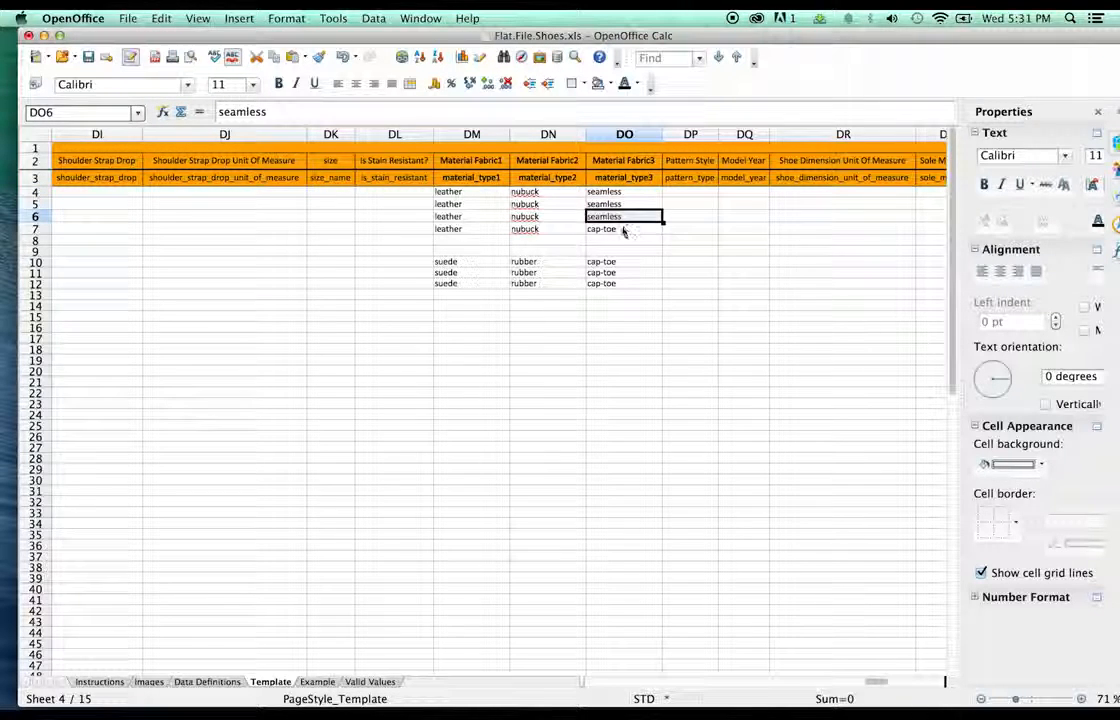
pyautogui.press('Down')
pyautogui.press('super+v')
# - Put ruonded in place of cap-toe in cells DO10 through DO12
pyautogui.click(645, 261)
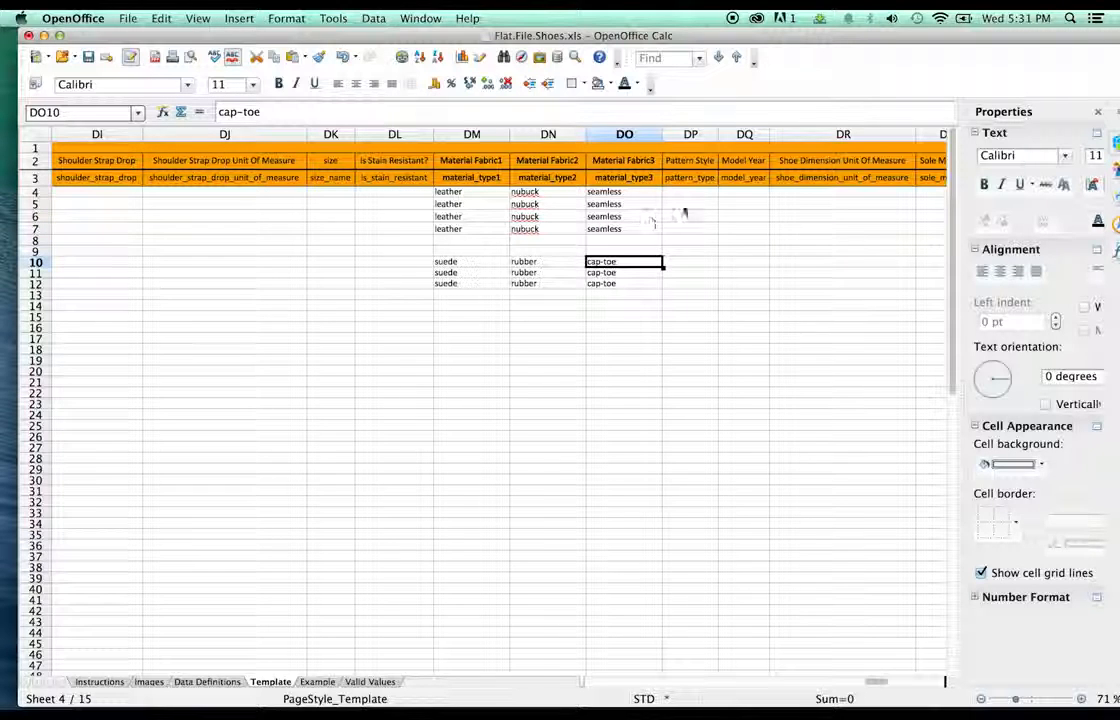
pyautogui.click(627, 272)
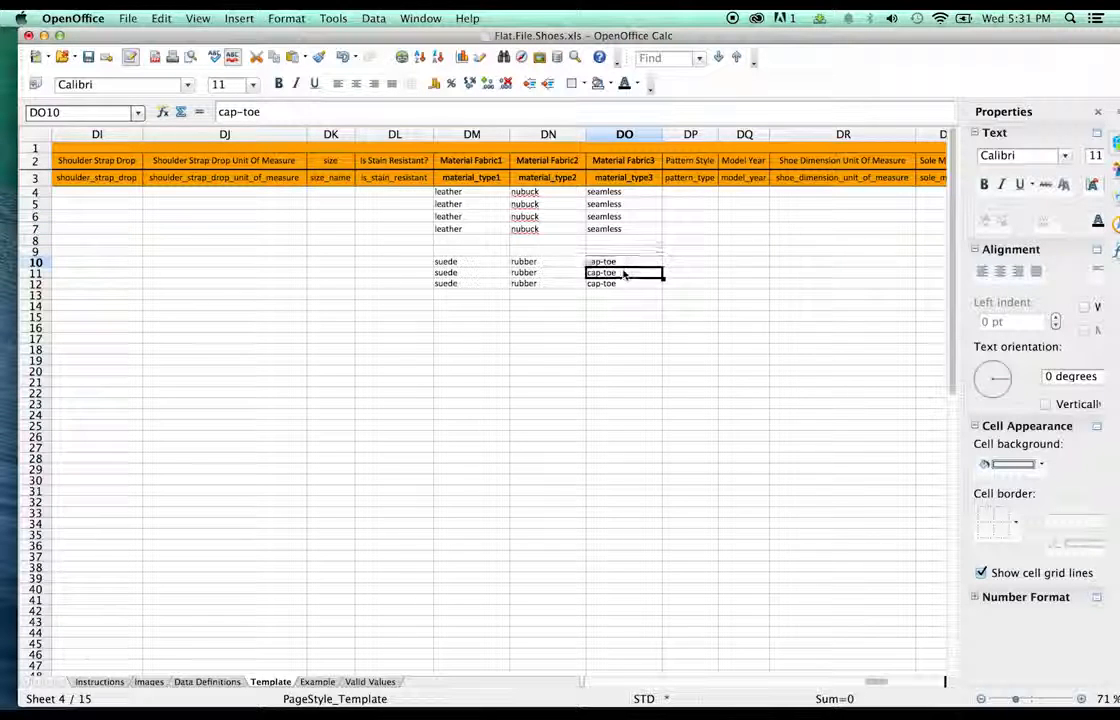
pyautogui.moveTo(619, 262); pyautogui.dragTo(618, 288)
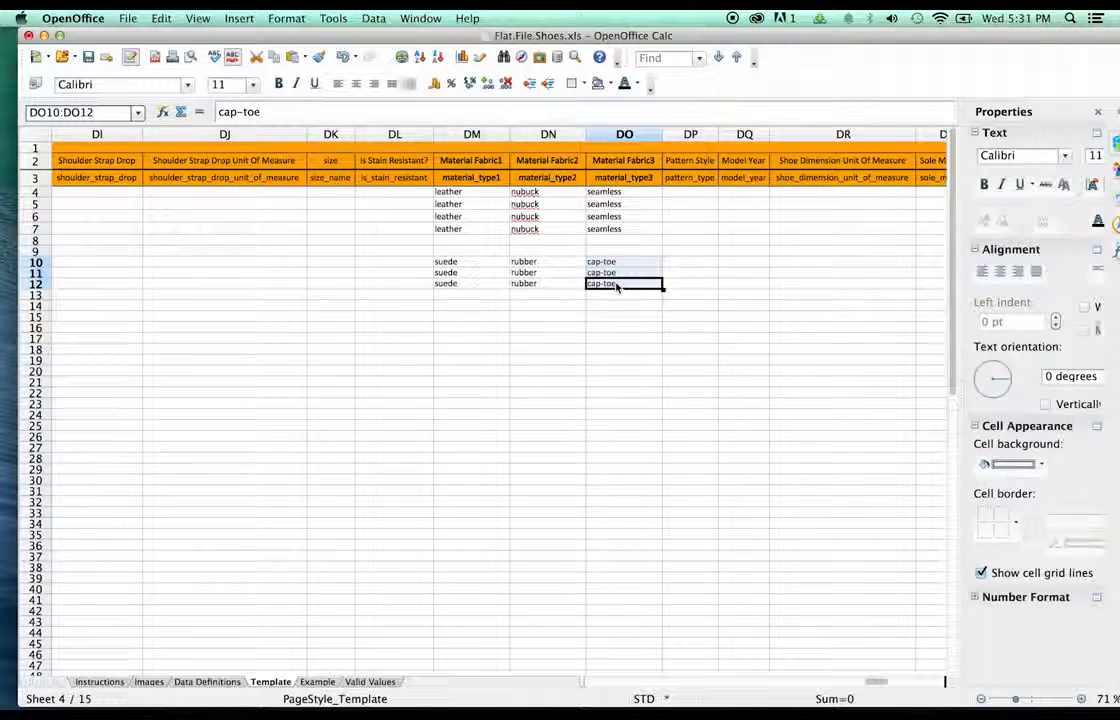
pyautogui.write('ruonde')
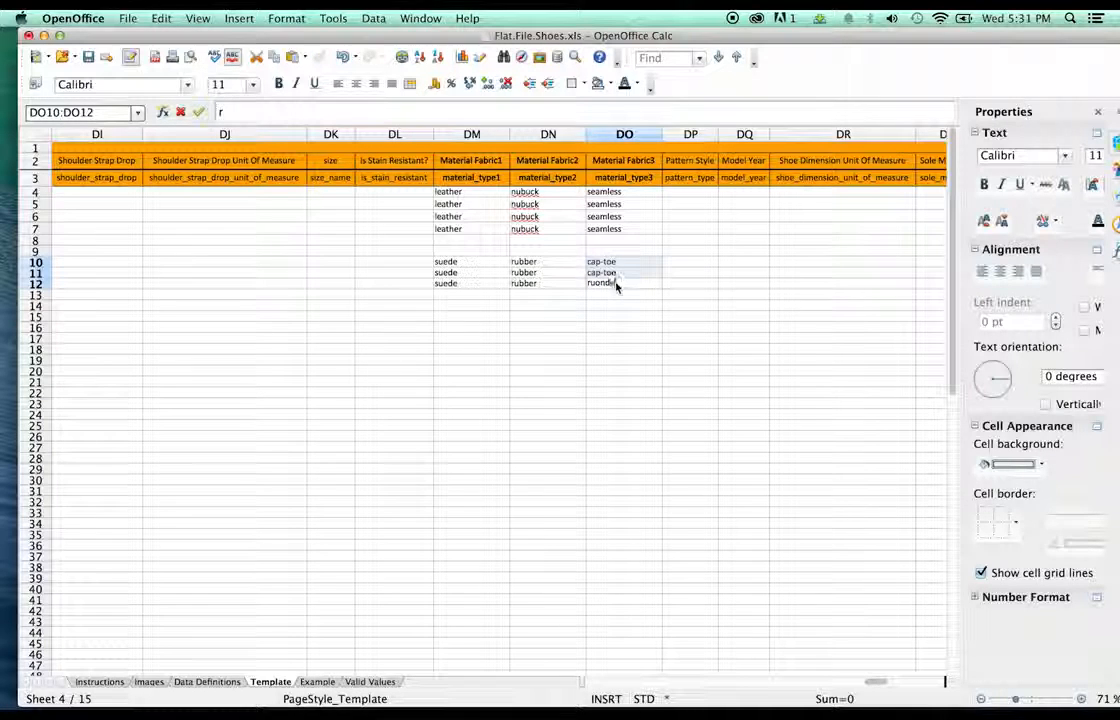
pyautogui.write('d')
pyautogui.click(617, 307)
pyautogui.click(617, 287)
pyautogui.press('super+c')
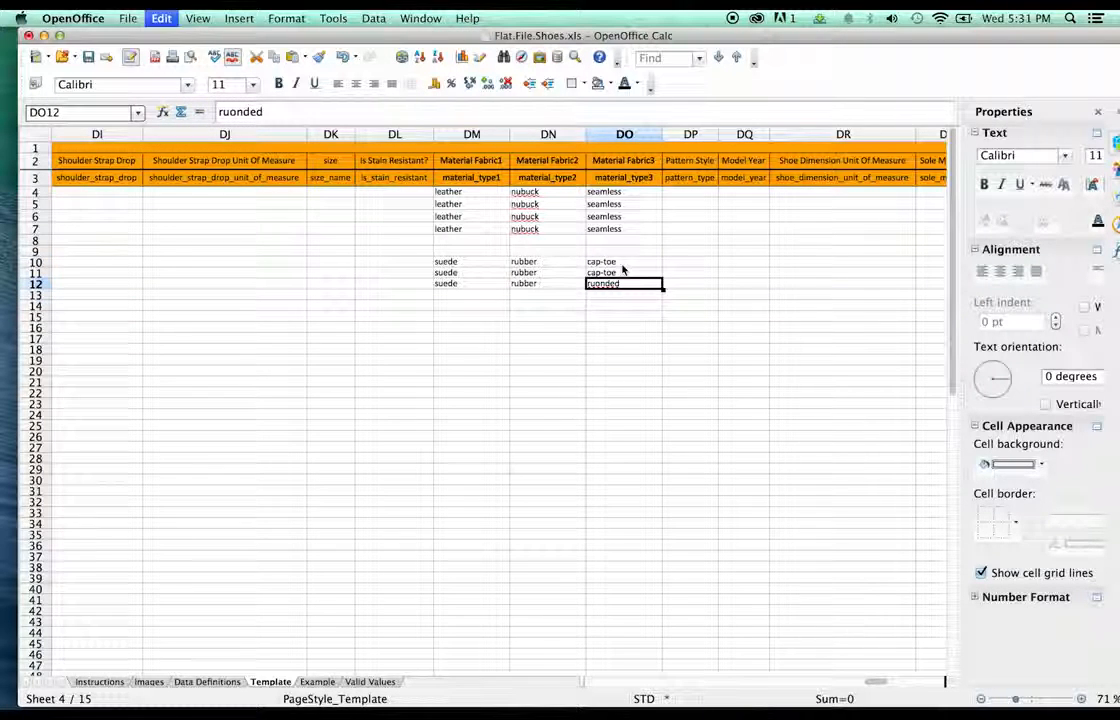
pyautogui.click(622, 272)
pyautogui.press('super+v')
pyautogui.click(622, 262)
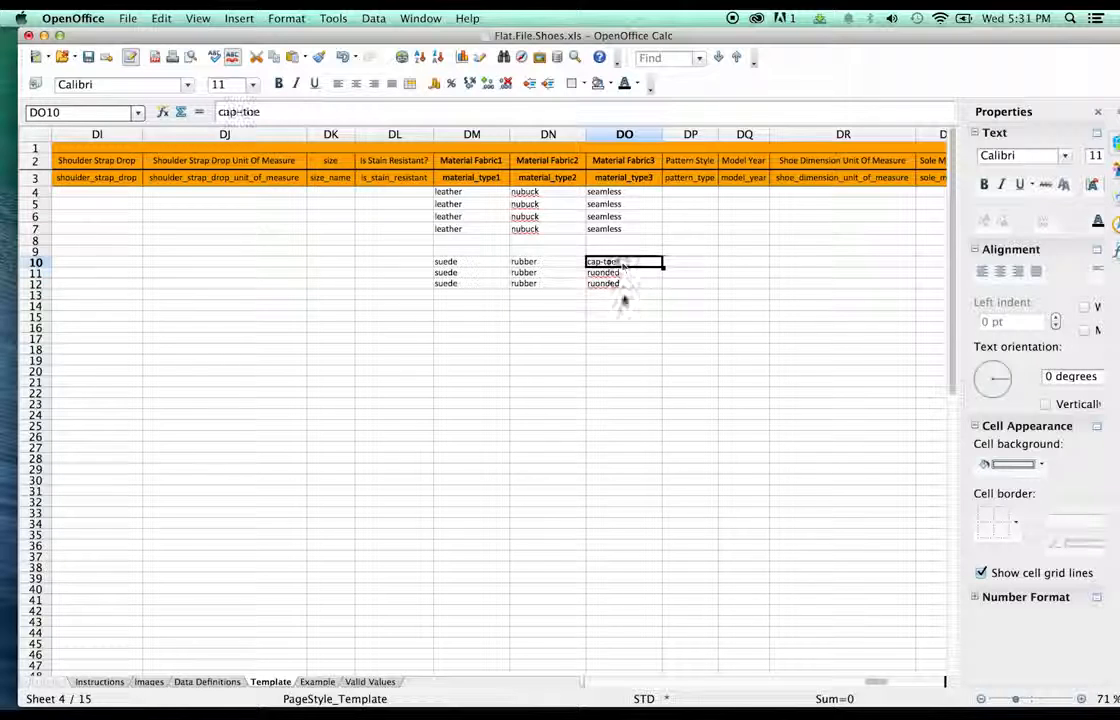
pyautogui.press('super+v')
pyautogui.click(622, 295)
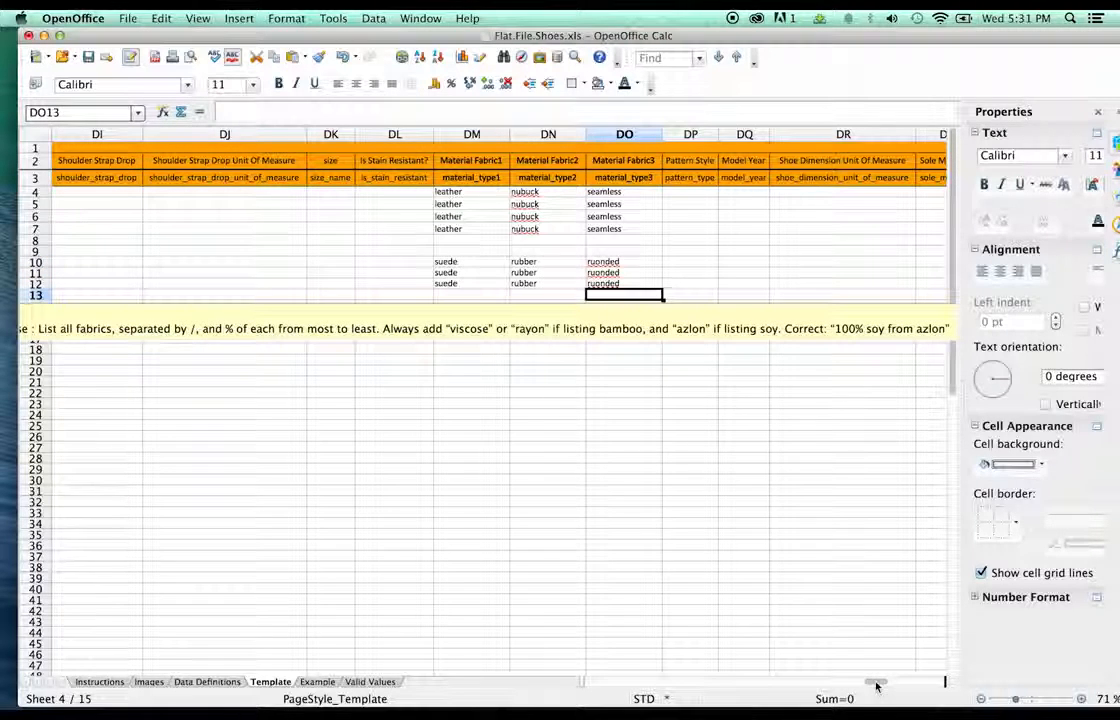
pyautogui.moveTo(876, 686); pyautogui.dragTo(892, 684)
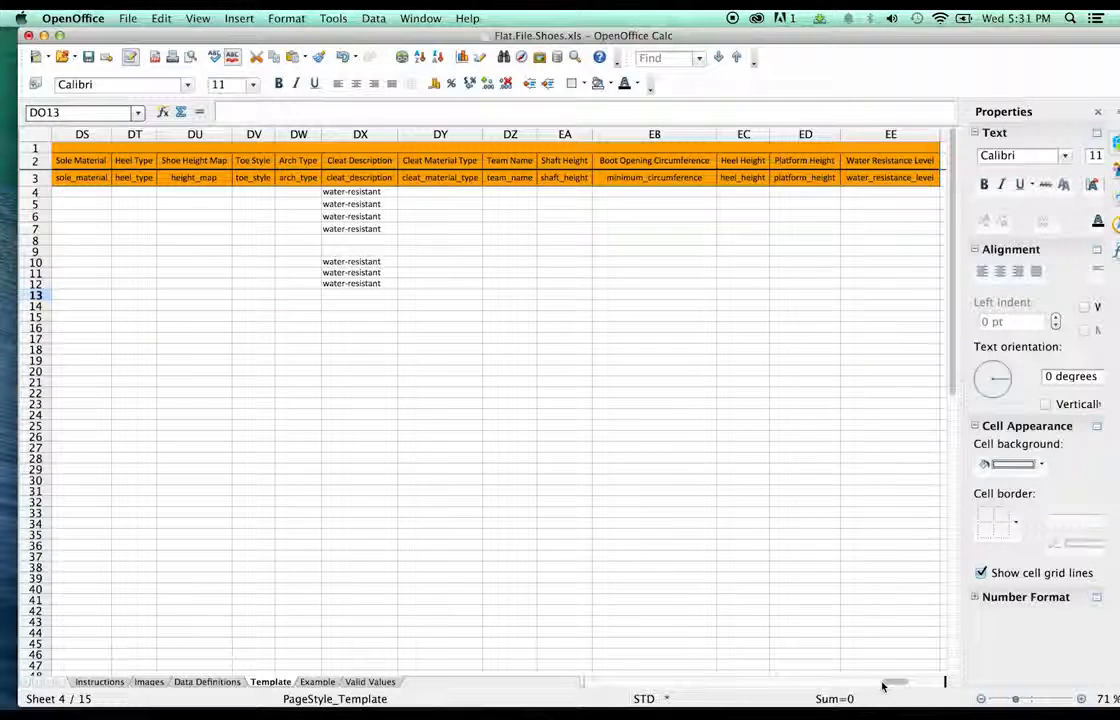
pyautogui.click(355, 192)
# - Clear the water-resistant entries from Cleat Description cells DX4 through DX12
pyautogui.keyDown('shift'); pyautogui.click(362, 284); pyautogui.keyUp('shift')
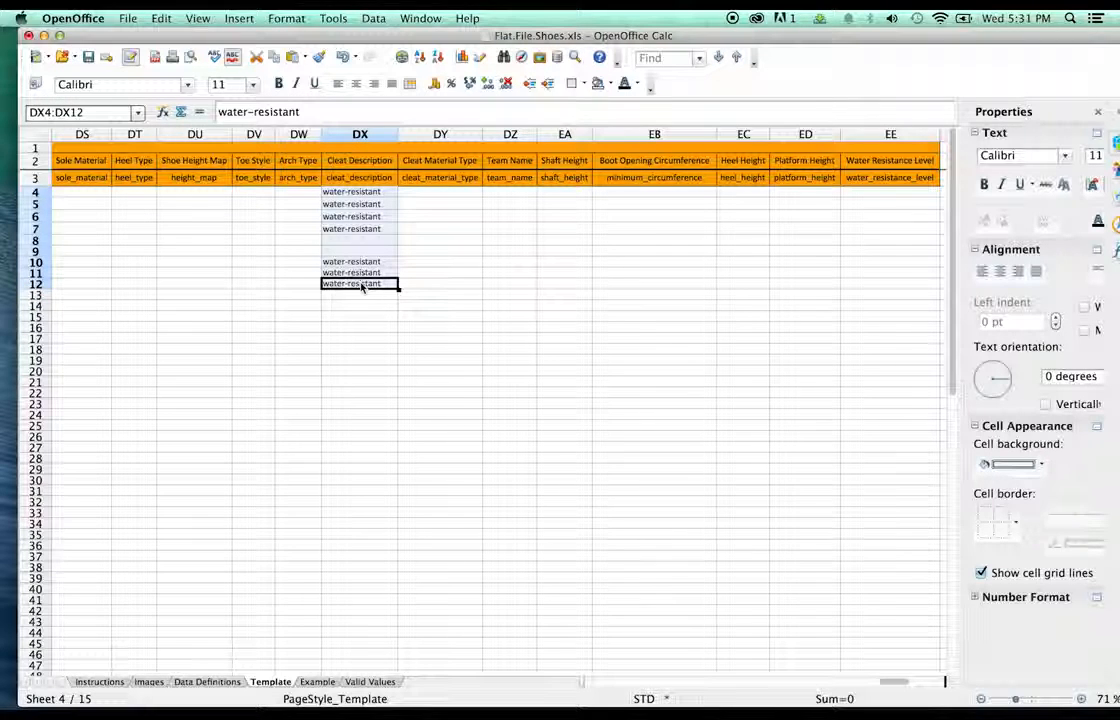
pyautogui.press('Delete')
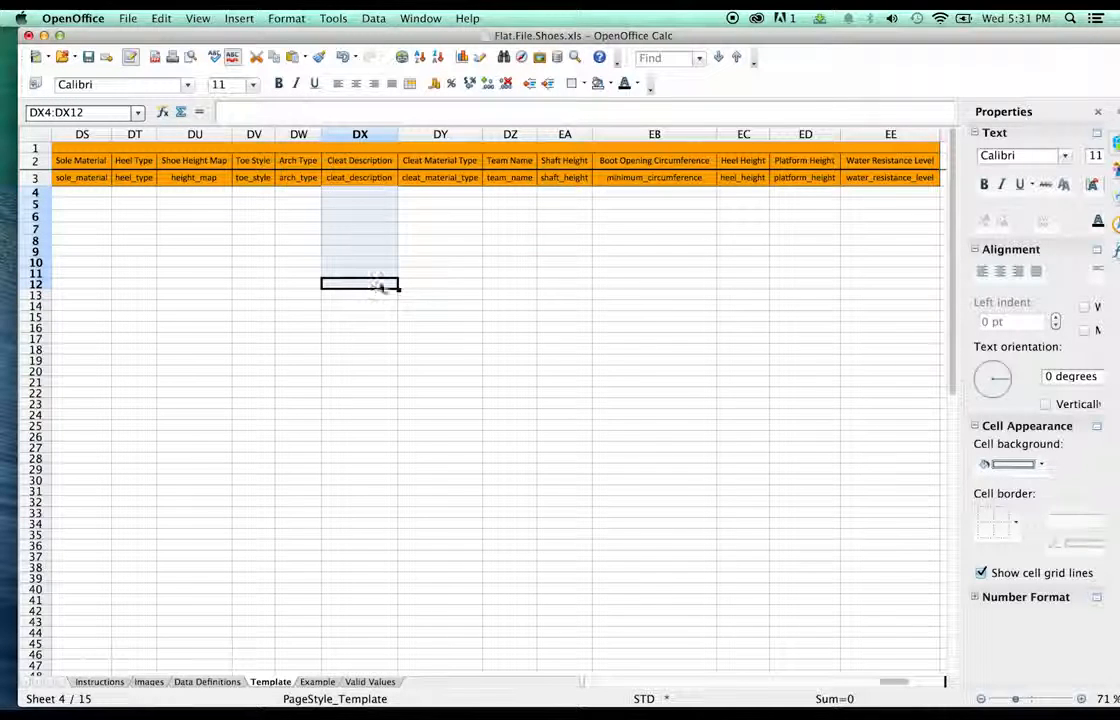
pyautogui.click(862, 684)
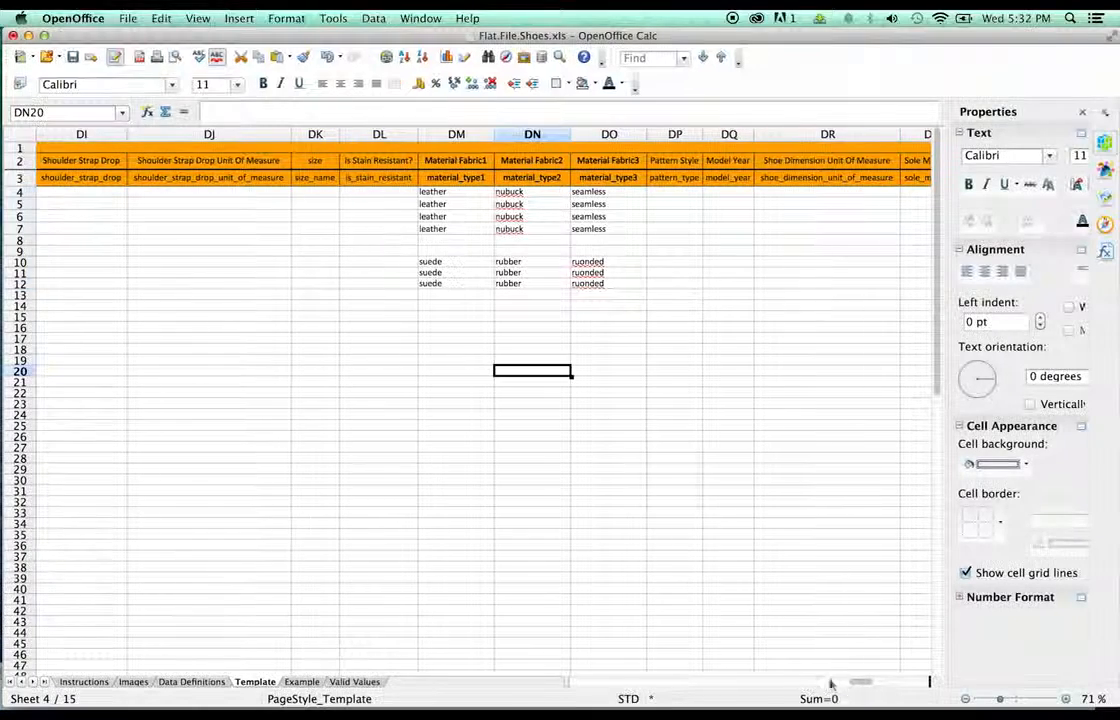
pyautogui.click(831, 684)
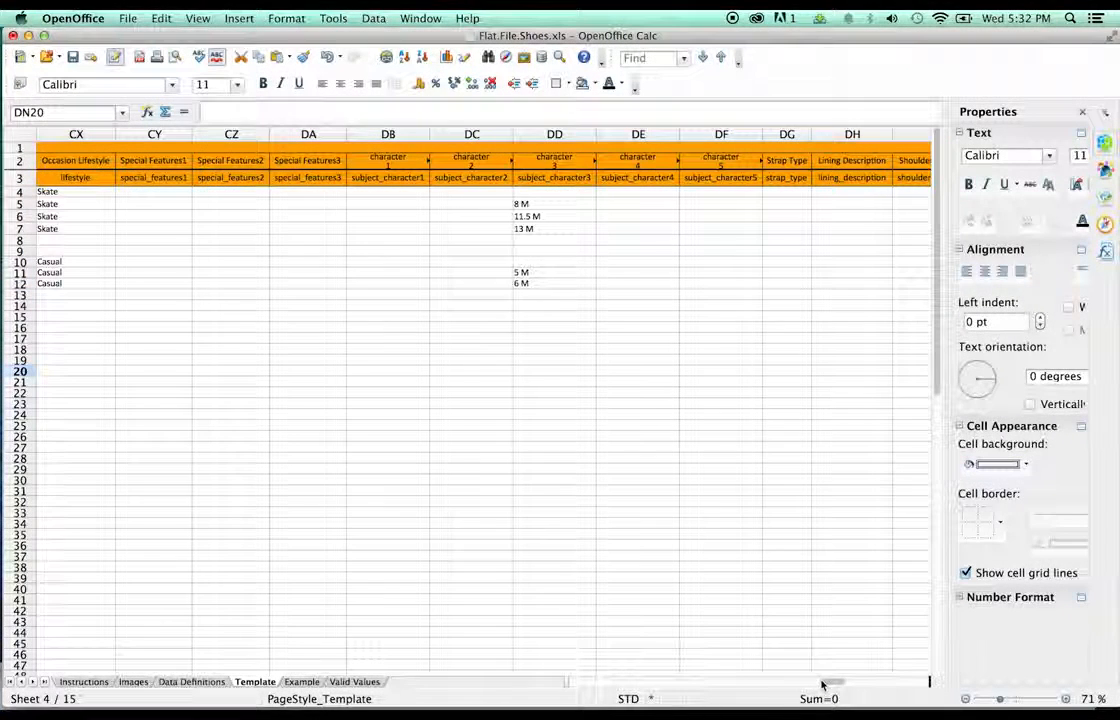
# - Copy sizes 8 M, 11.5 M and 13 M from DD5:DD7 into DK5:DK7
pyautogui.click(545, 216)
pyautogui.click(546, 206)
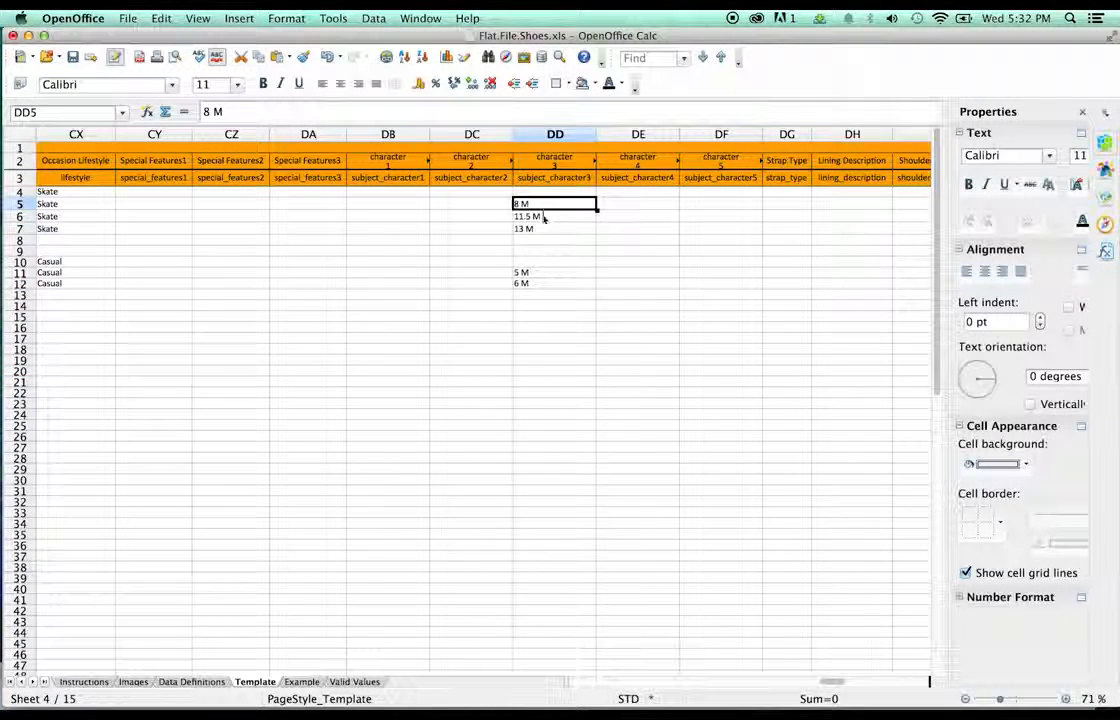
pyautogui.keyDown('shift'); pyautogui.click(542, 230); pyautogui.keyUp('shift')
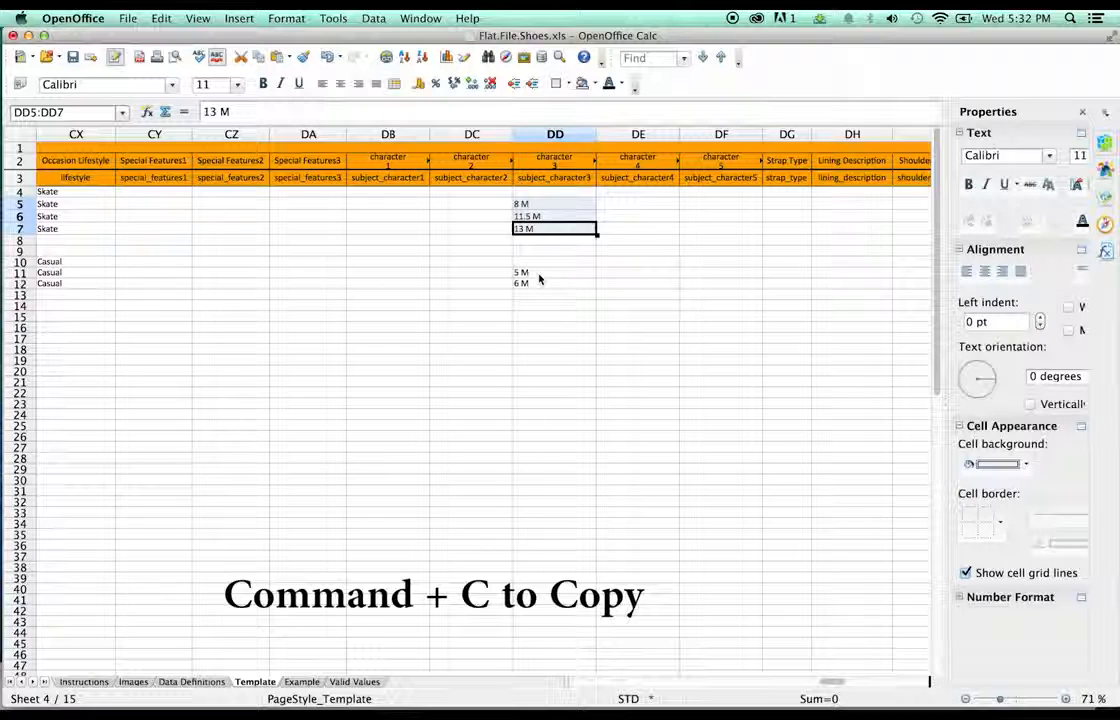
pyautogui.click(836, 684)
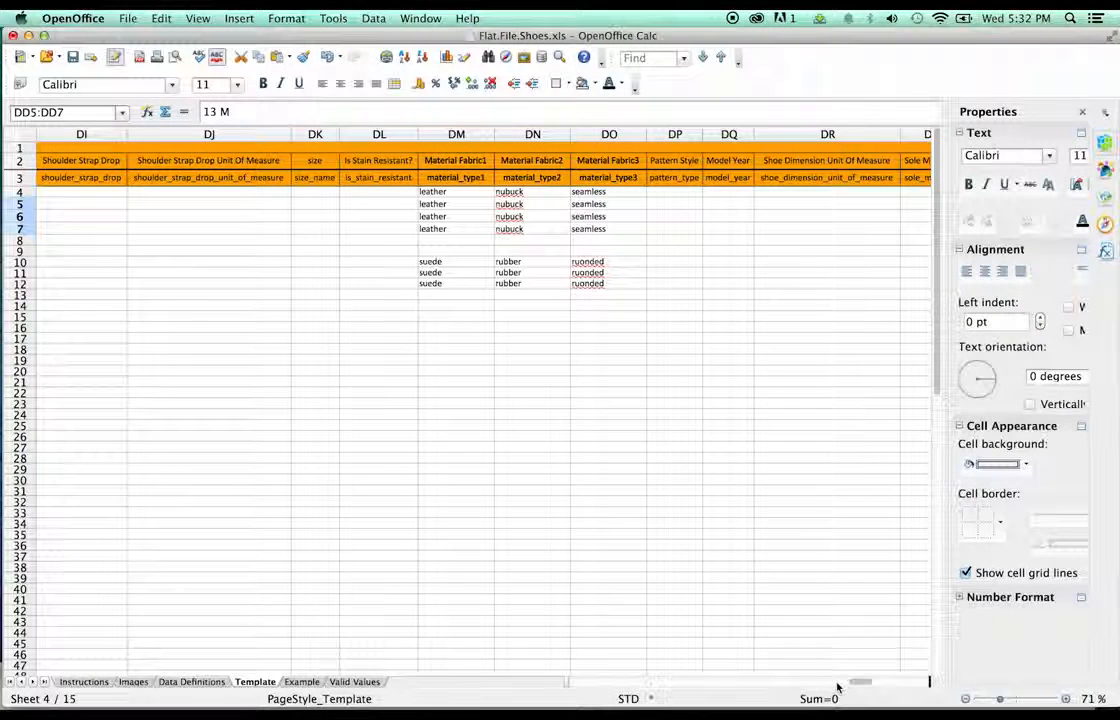
pyautogui.click(312, 207)
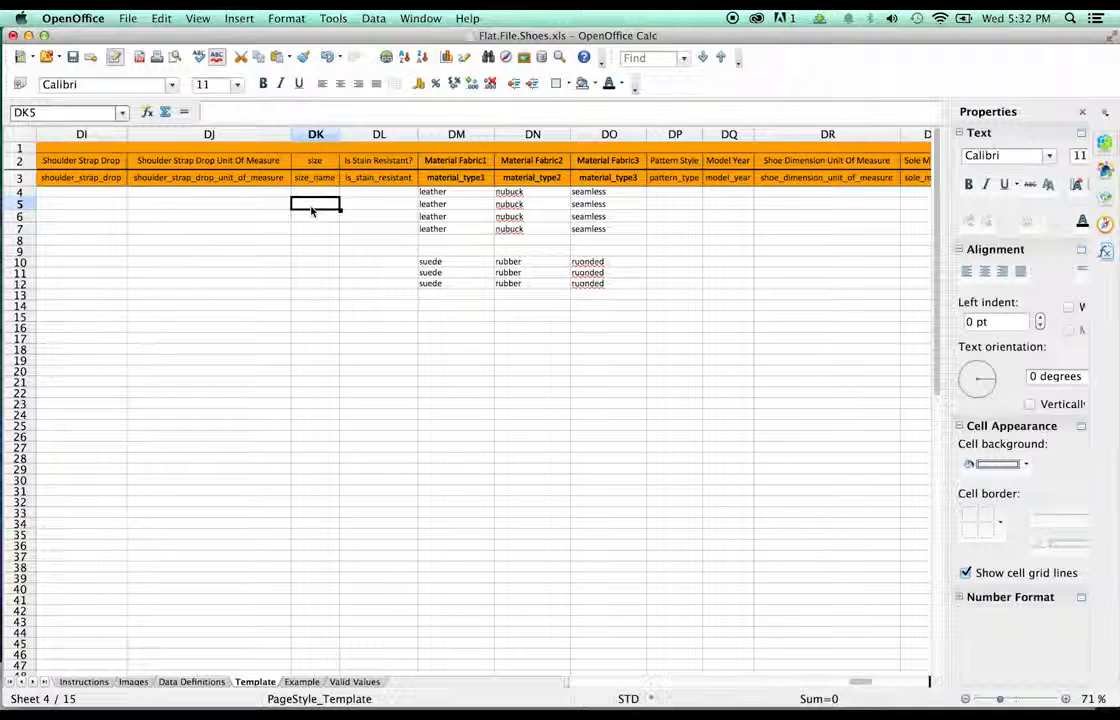
pyautogui.press('super+v')
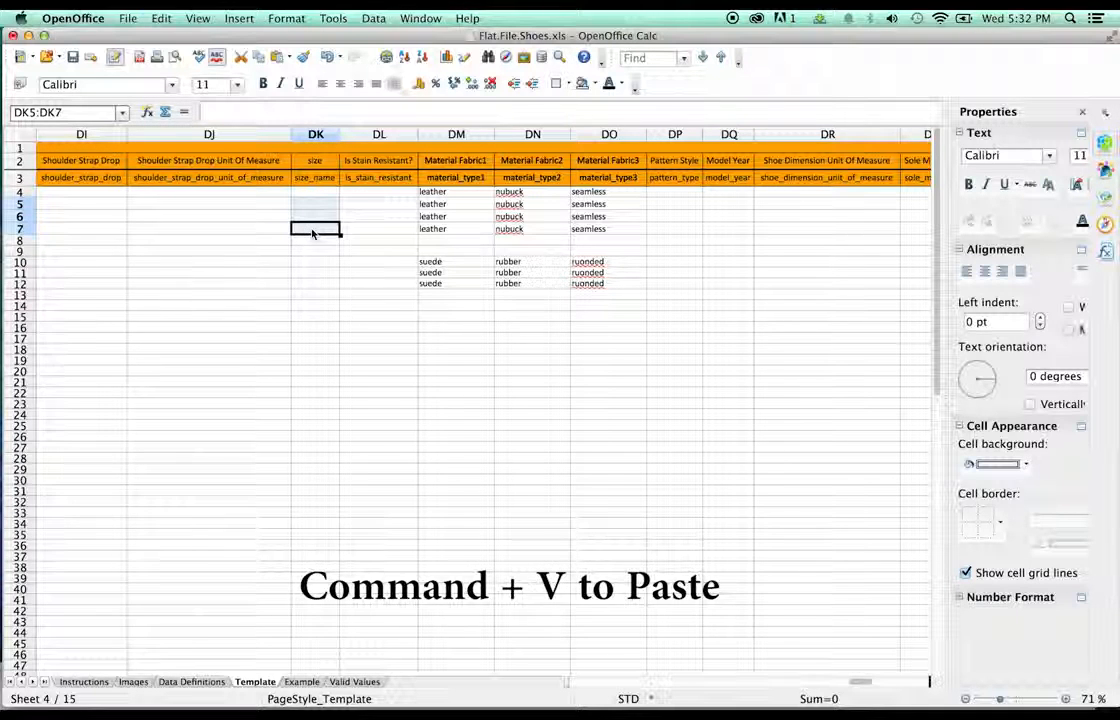
pyautogui.click(320, 243)
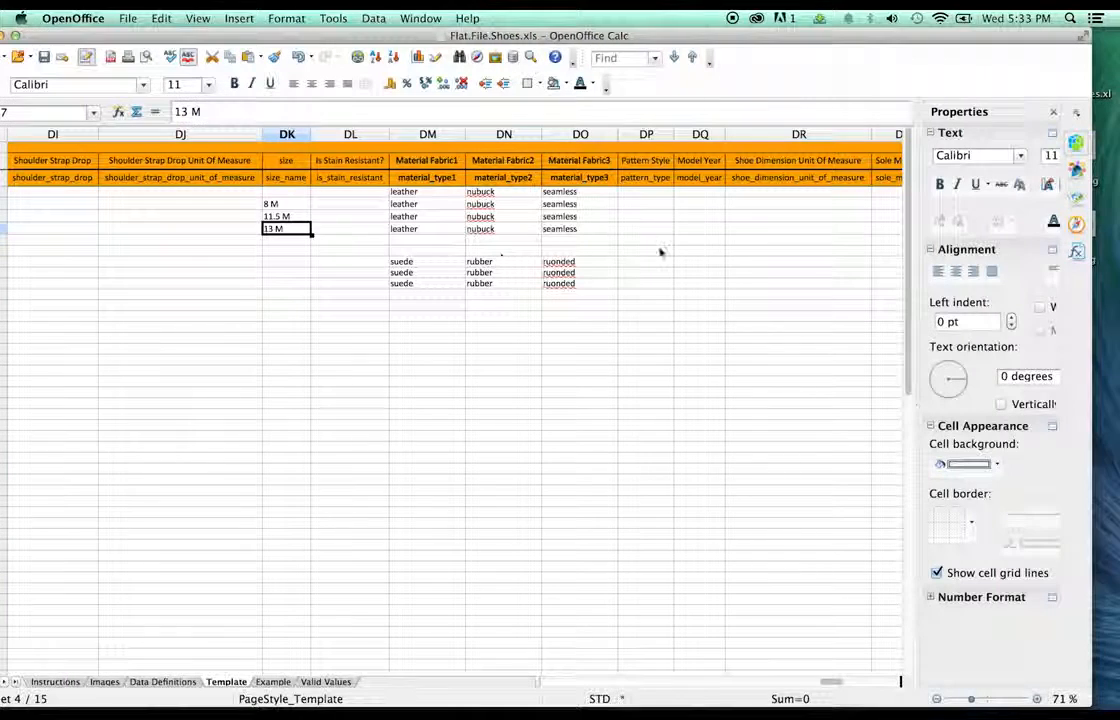
pyautogui.click(660, 250)
pyautogui.click(760, 228)
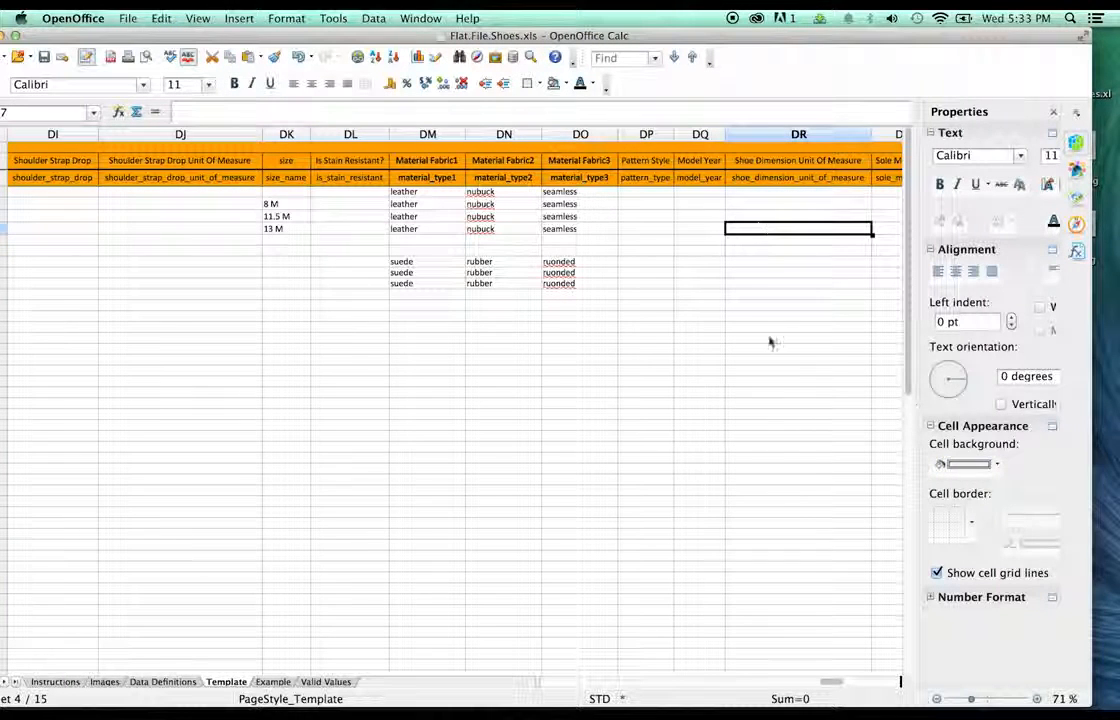
# - Set Sole Material to rubber in cells DS5, DS6 and DS7
pyautogui.click(845, 684)
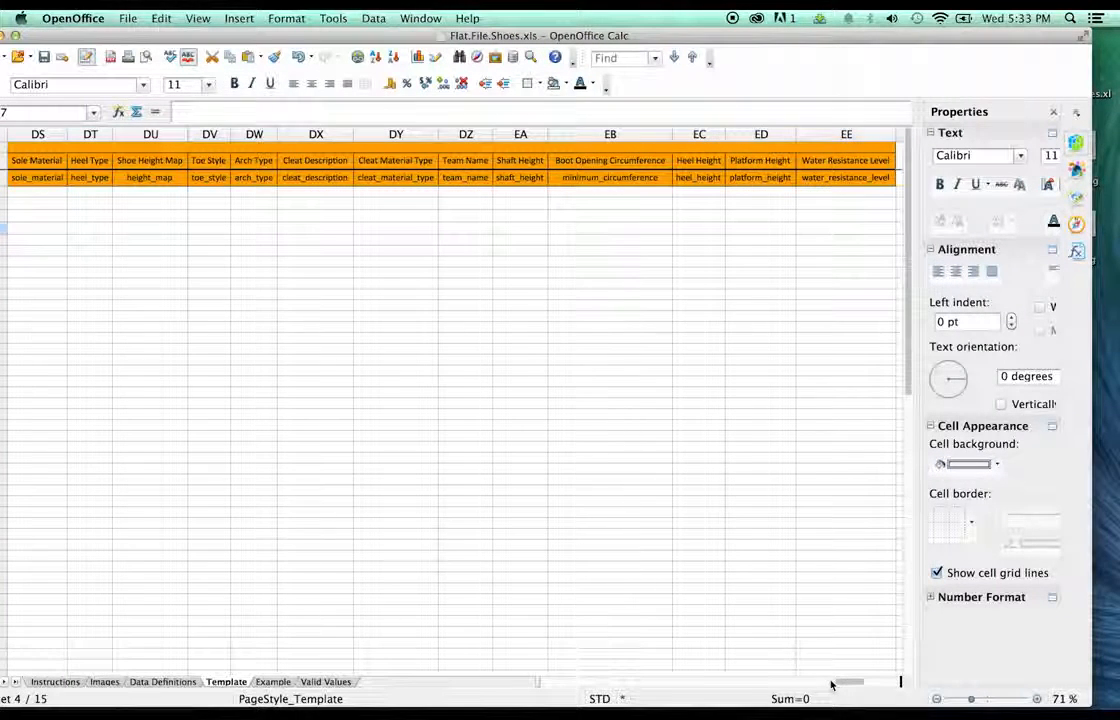
pyautogui.doubleClick(49, 204)
pyautogui.write('ru')
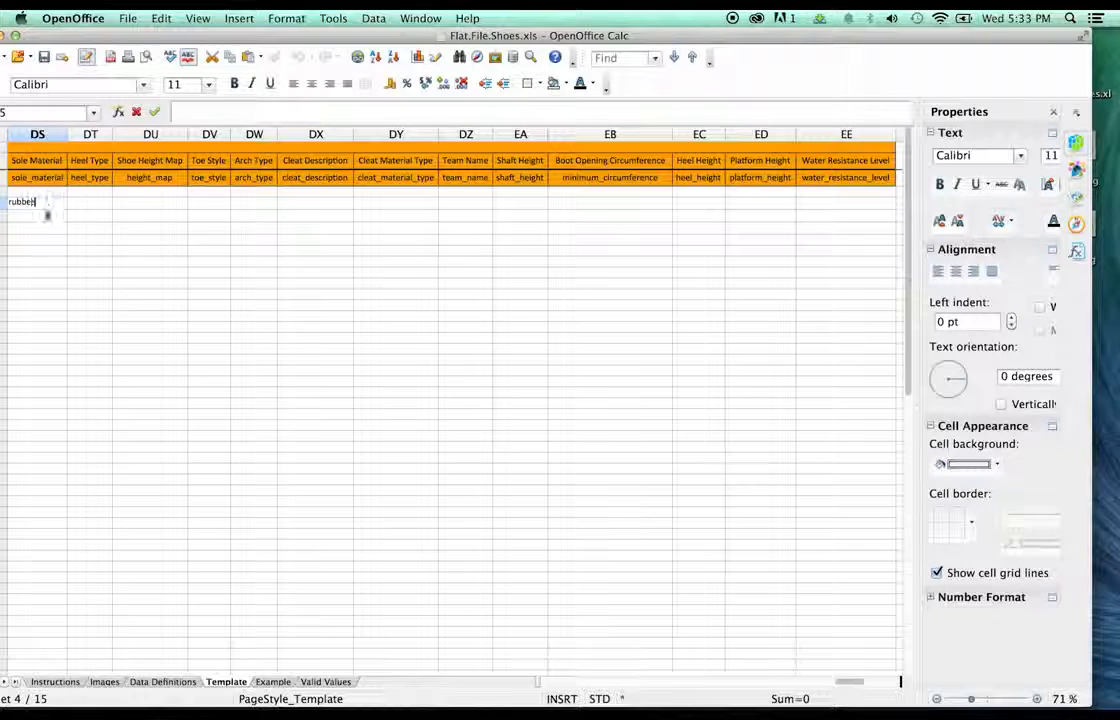
pyautogui.write('bber')
pyautogui.press('Return')
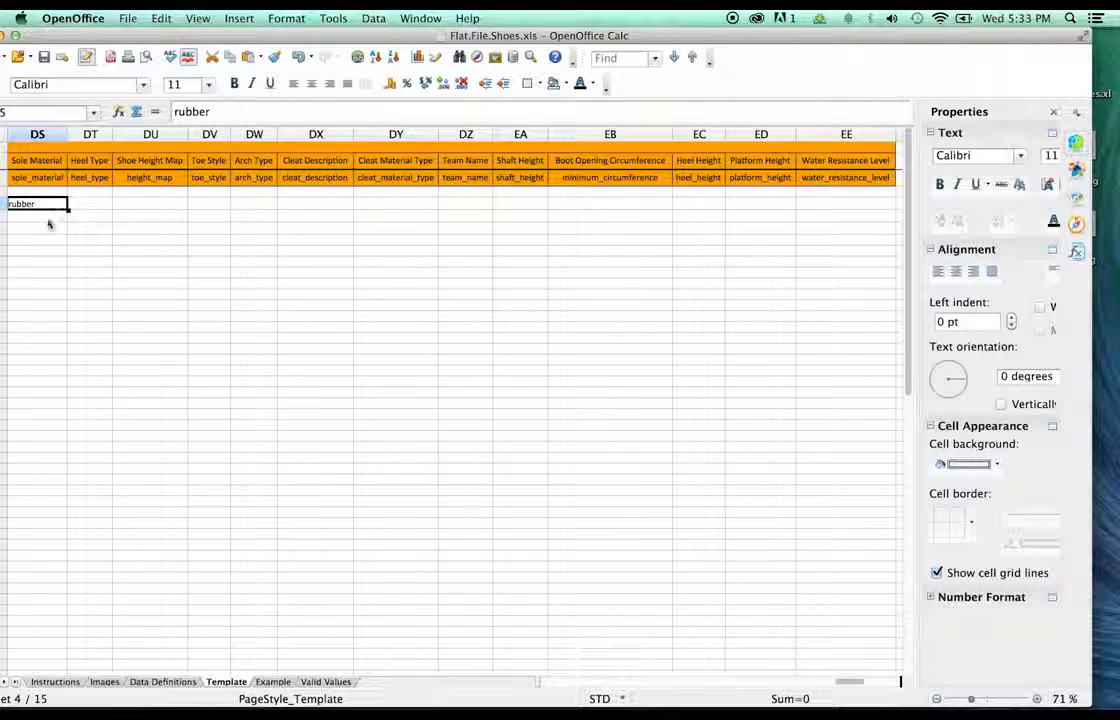
pyautogui.click(49, 221)
pyautogui.write('rubber')
pyautogui.click(49, 229)
pyautogui.write('rubber')
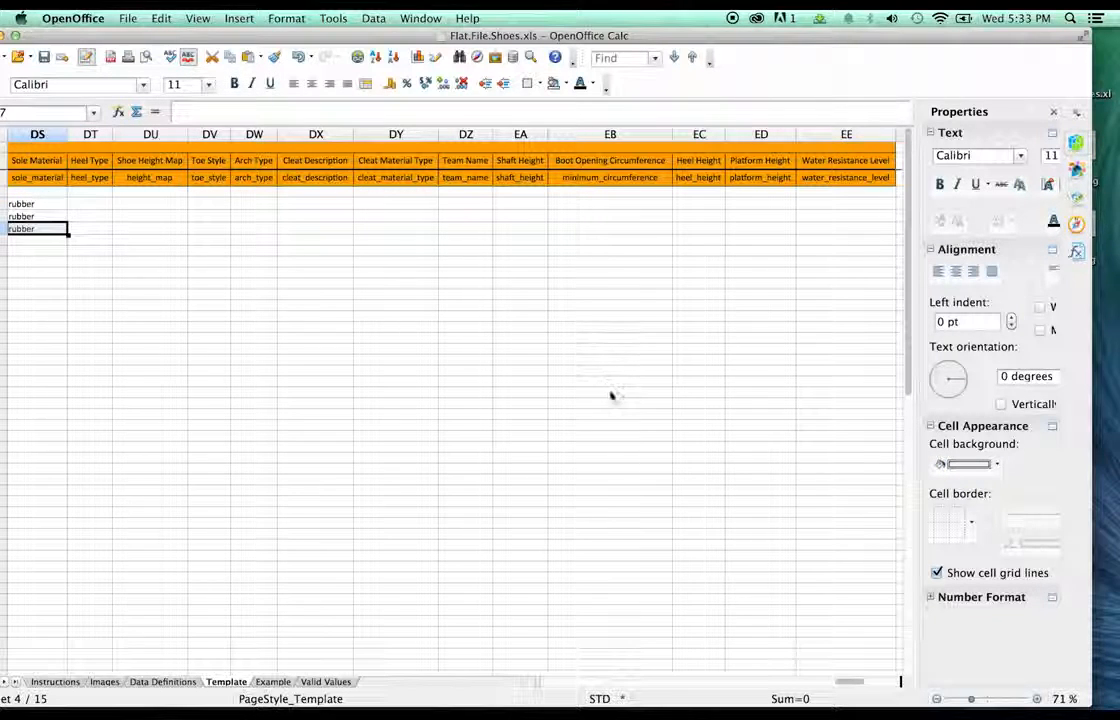
# - Move the DO4:DO12 seamless and ruonded entries into the Toe Style column DV
pyautogui.click(819, 683)
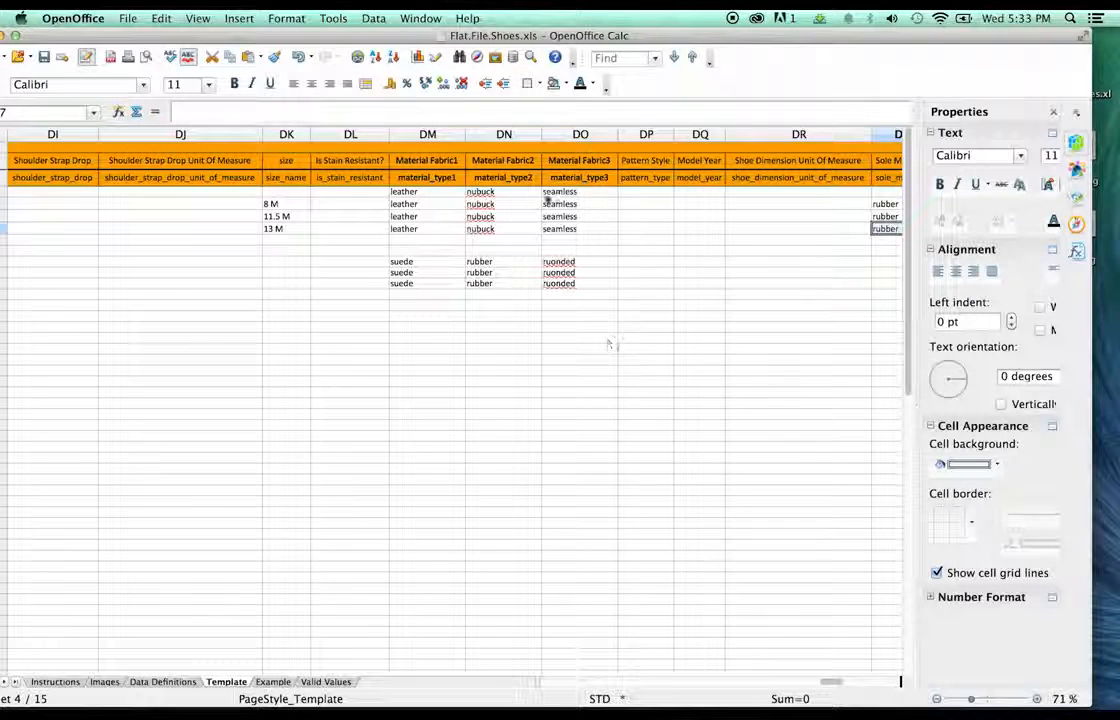
pyautogui.click(558, 192)
pyautogui.keyDown('shift'); pyautogui.click(570, 285); pyautogui.keyUp('shift')
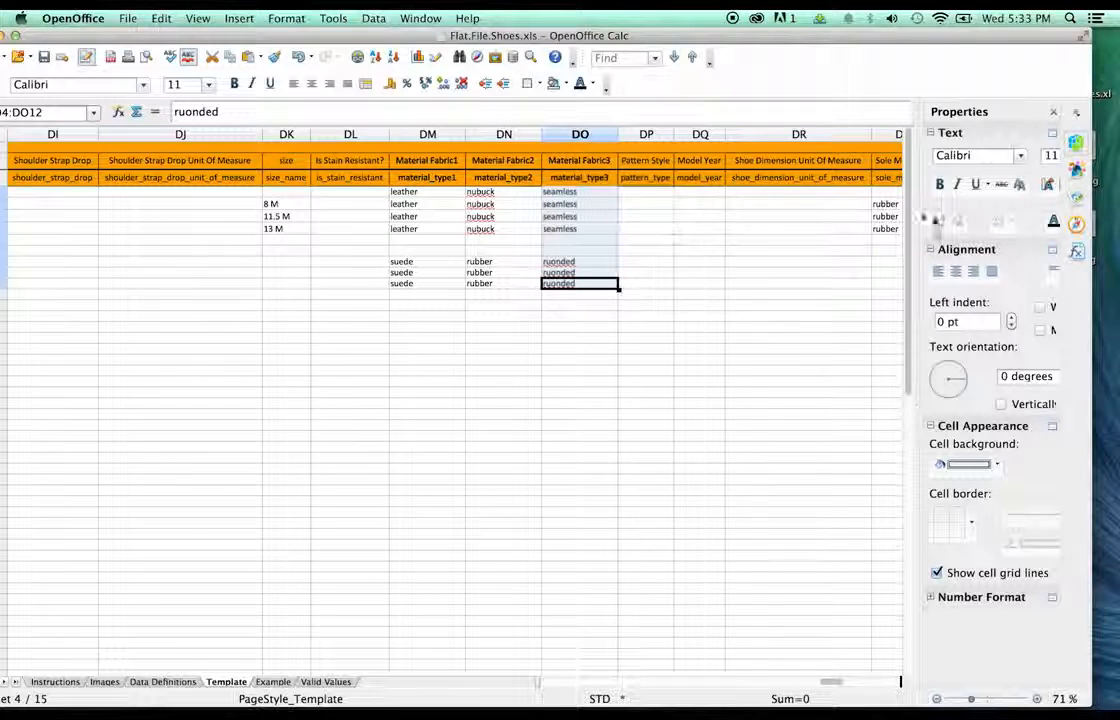
pyautogui.hscroll(3, 882, 256)
pyautogui.moveTo(882, 256); pyautogui.dragTo(830, 197)
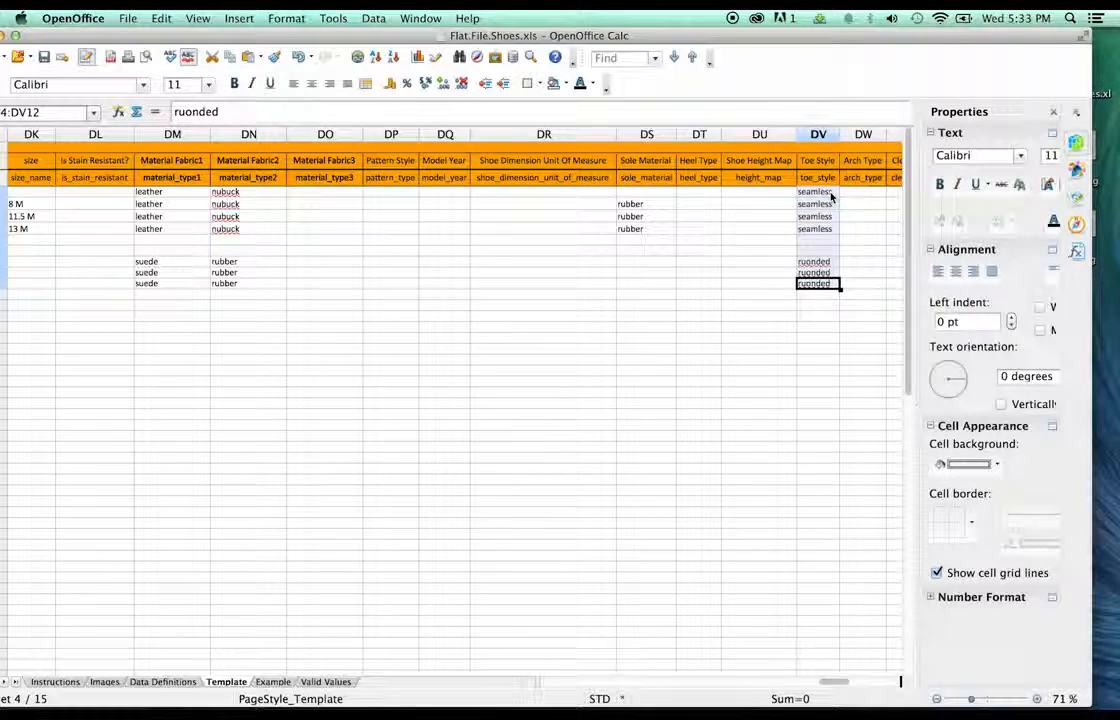
# - Enter 8, 11.5 and 13 into cells DR5, DR6 and DR7
pyautogui.click(542, 316)
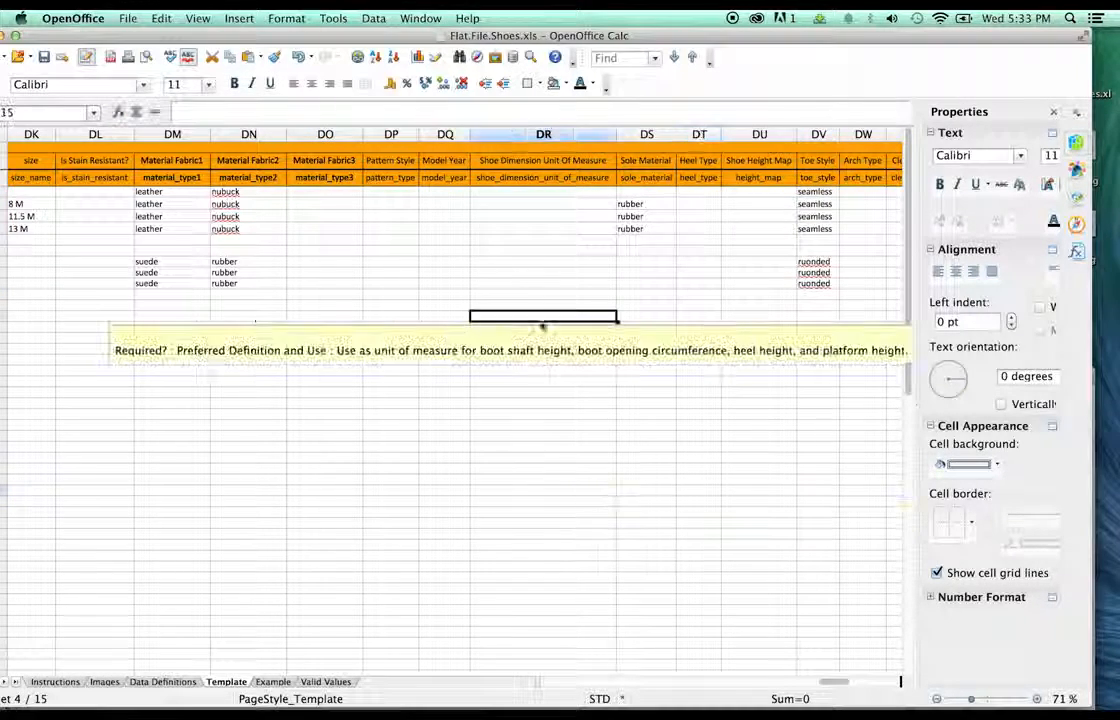
pyautogui.click(495, 252)
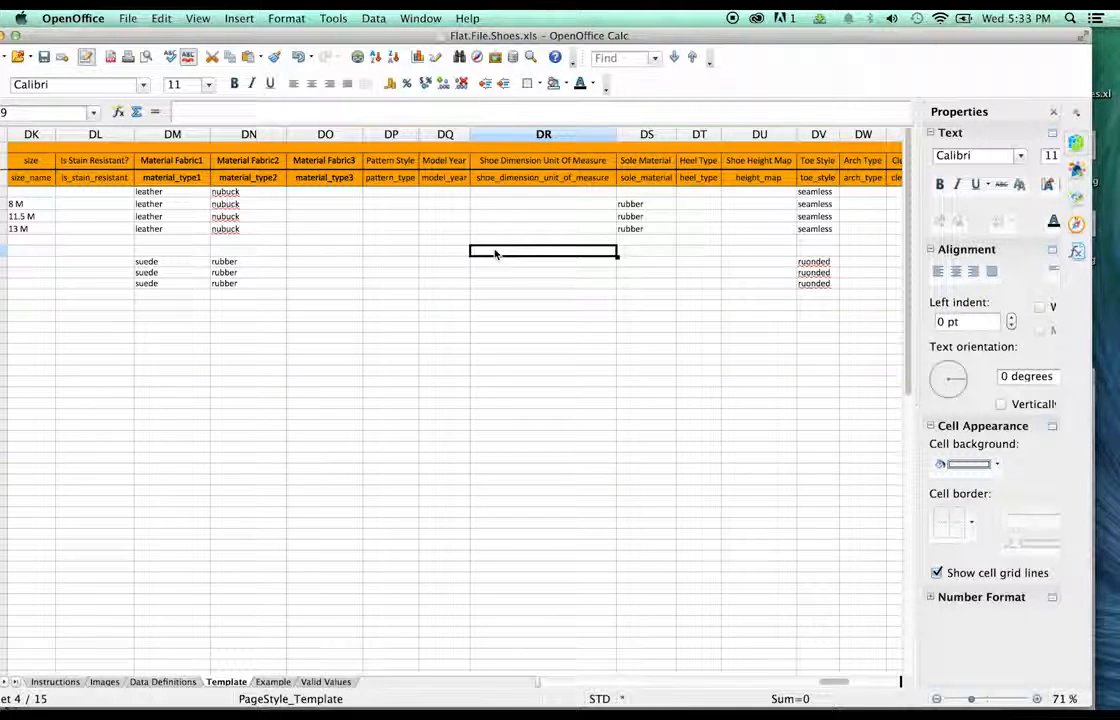
pyautogui.doubleClick(562, 203)
pyautogui.write('8')
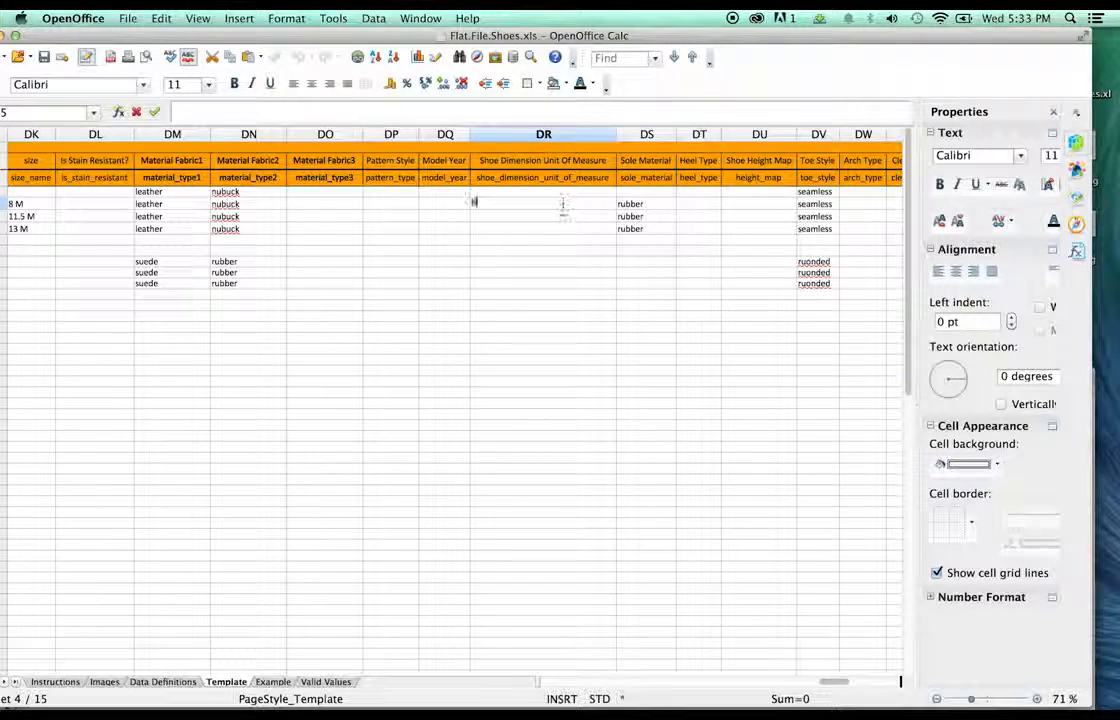
pyautogui.press('Return')
pyautogui.doubleClick(589, 216)
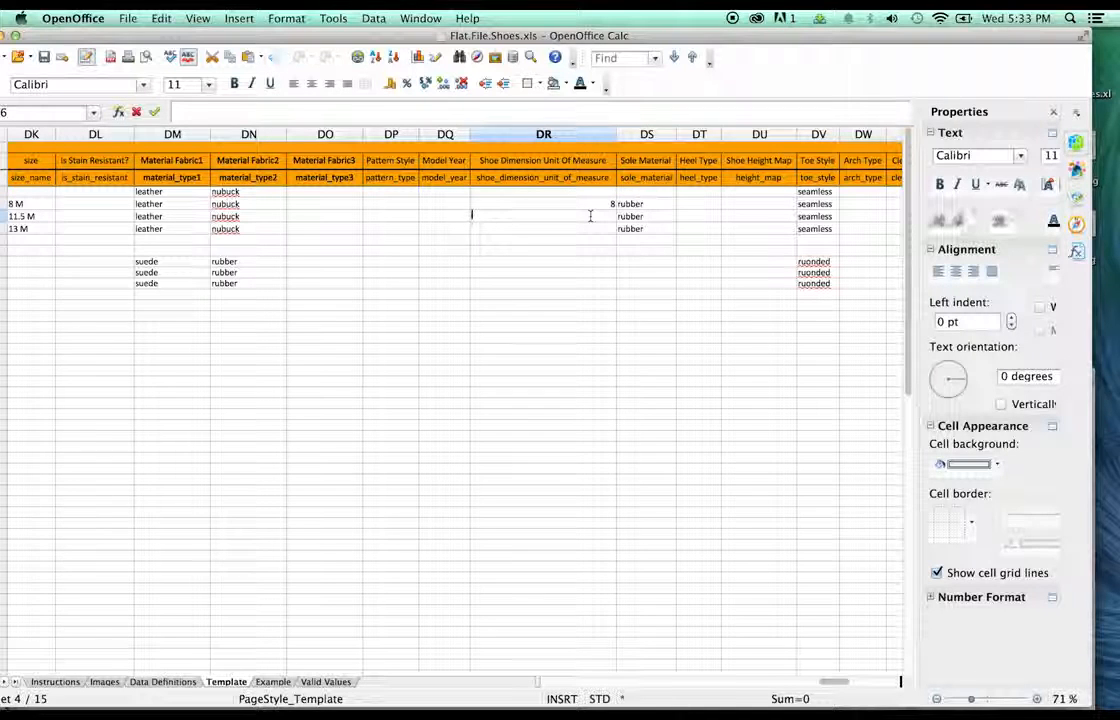
pyautogui.write('11.5')
pyautogui.press('Return')
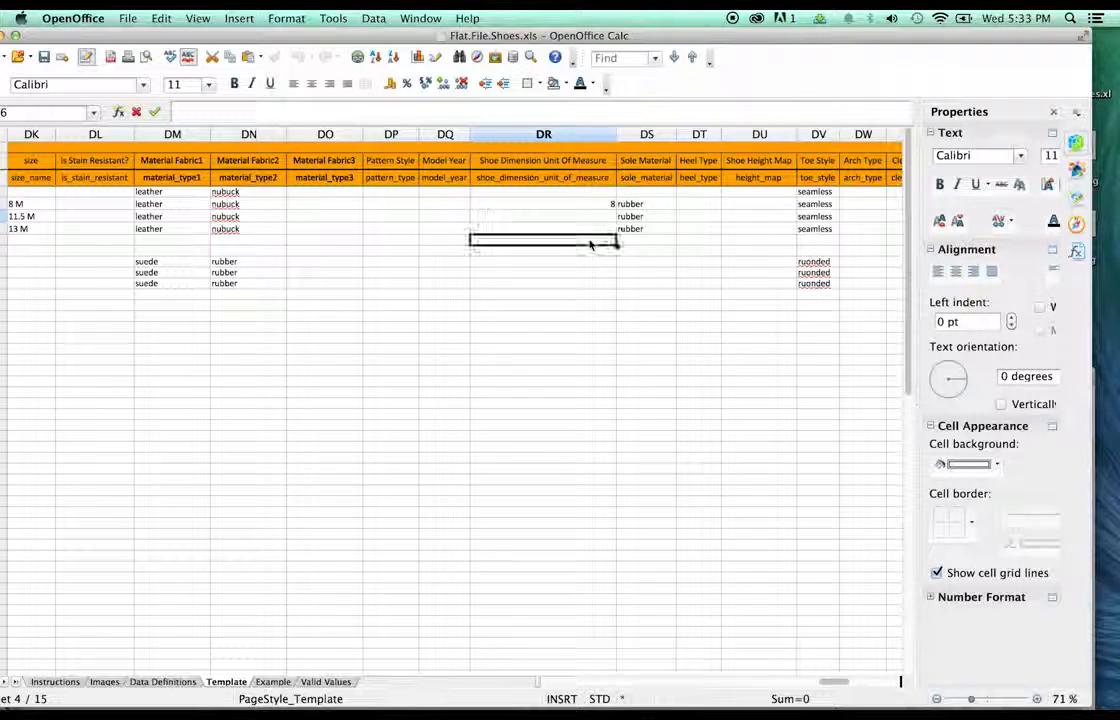
pyautogui.doubleClick(591, 230)
pyautogui.write('134')
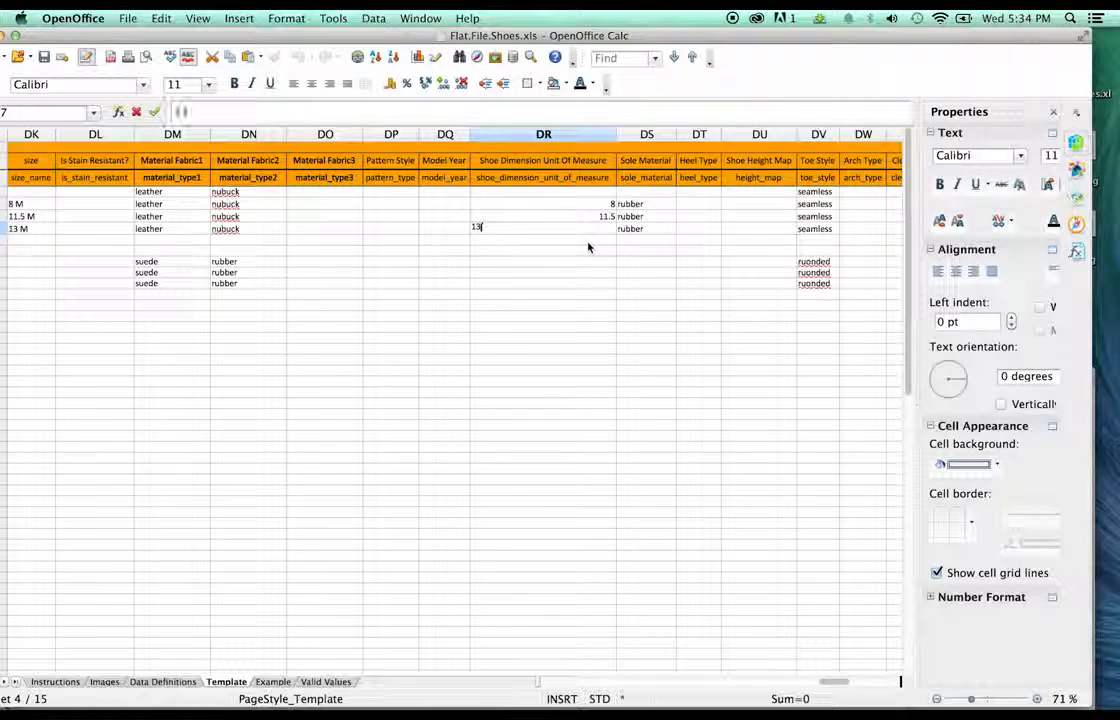
pyautogui.click(581, 273)
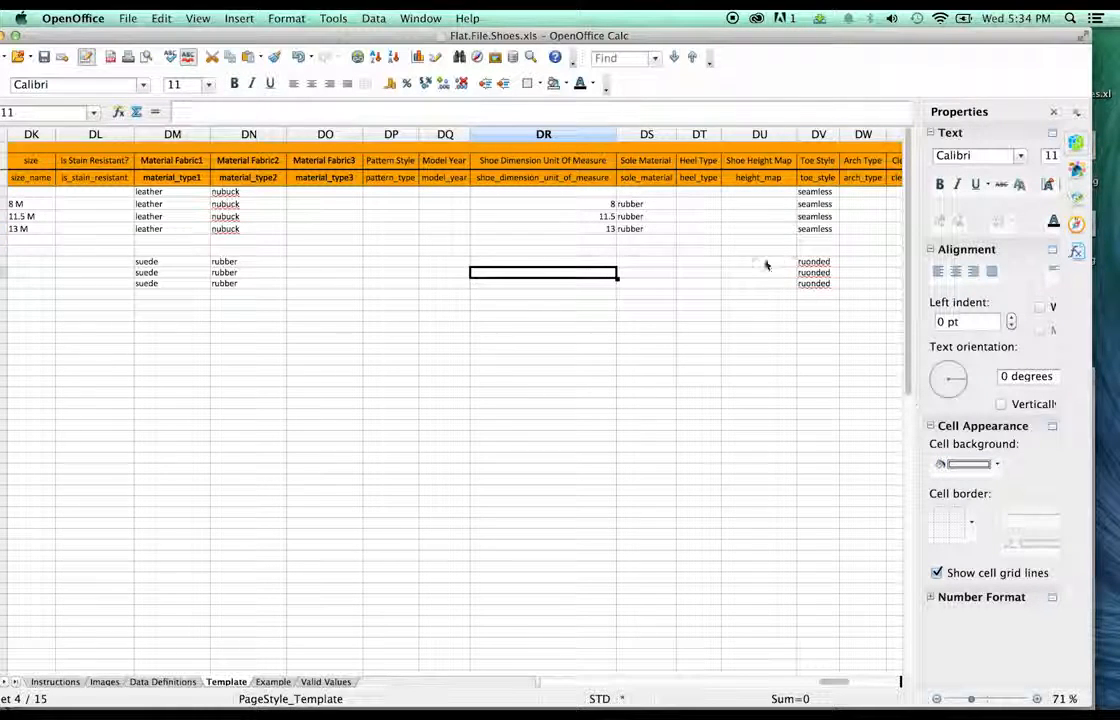
pyautogui.click(760, 293)
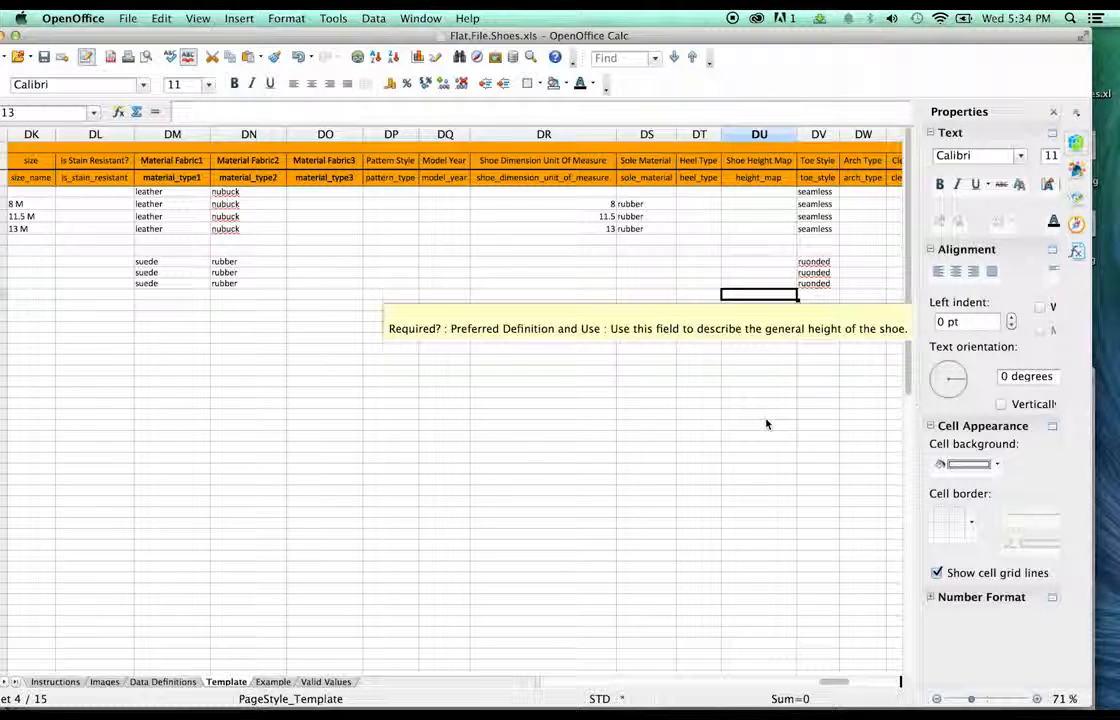
# - Move the rubber entries from DN10:DN12 into Sole Material cells DS10:DS12
pyautogui.click(547, 277)
pyautogui.click(255, 262)
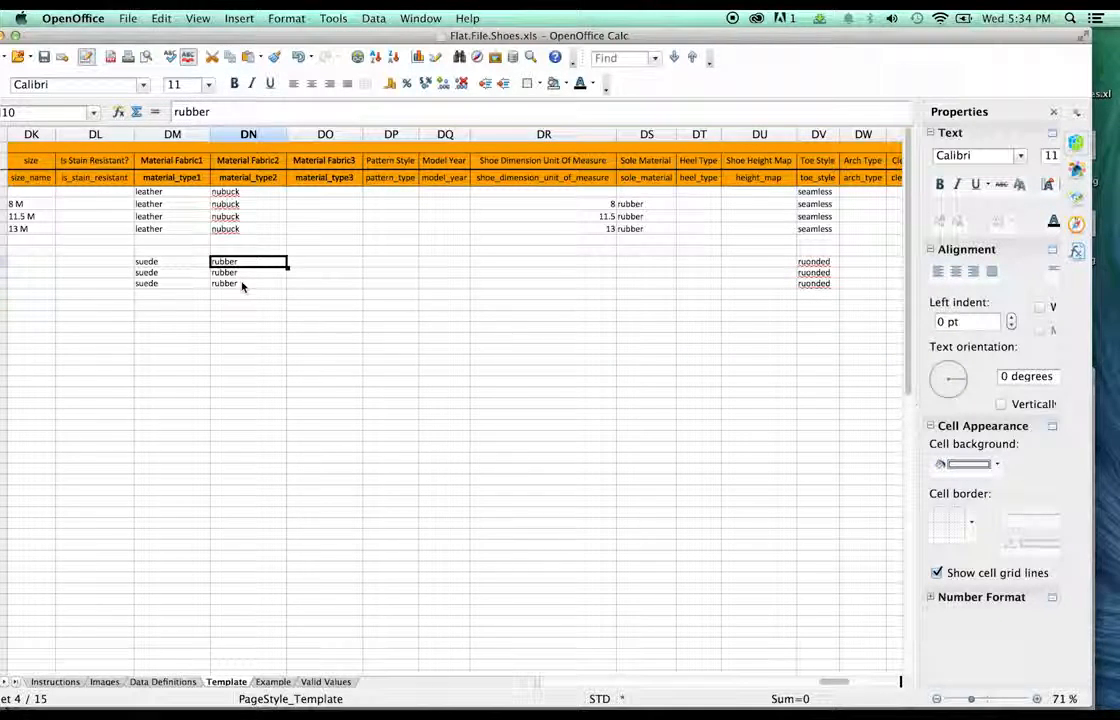
pyautogui.keyDown('shift'); pyautogui.click(241, 286); pyautogui.keyUp('shift')
pyautogui.press('super+c')
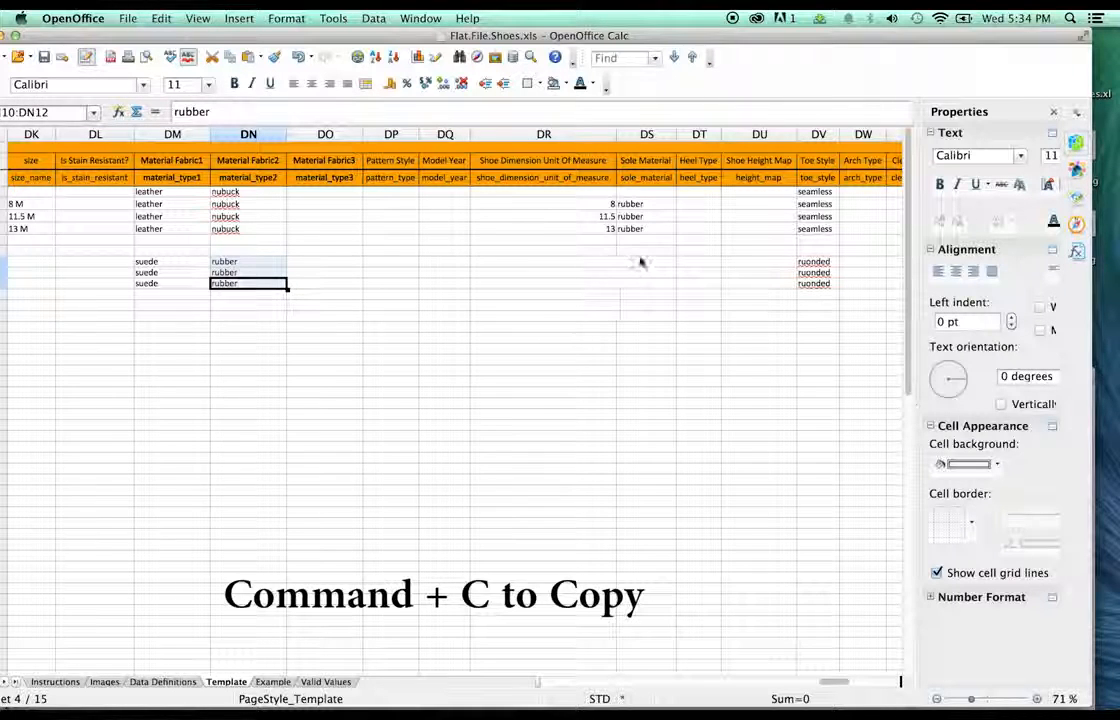
pyautogui.click(645, 252)
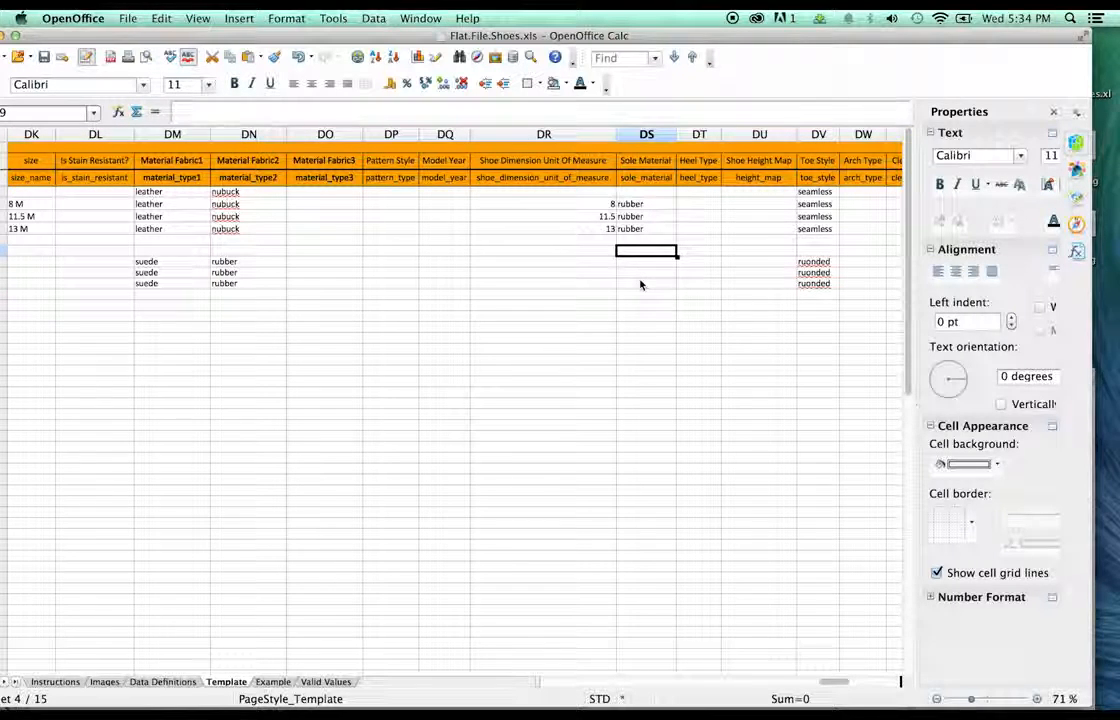
pyautogui.press('Down')
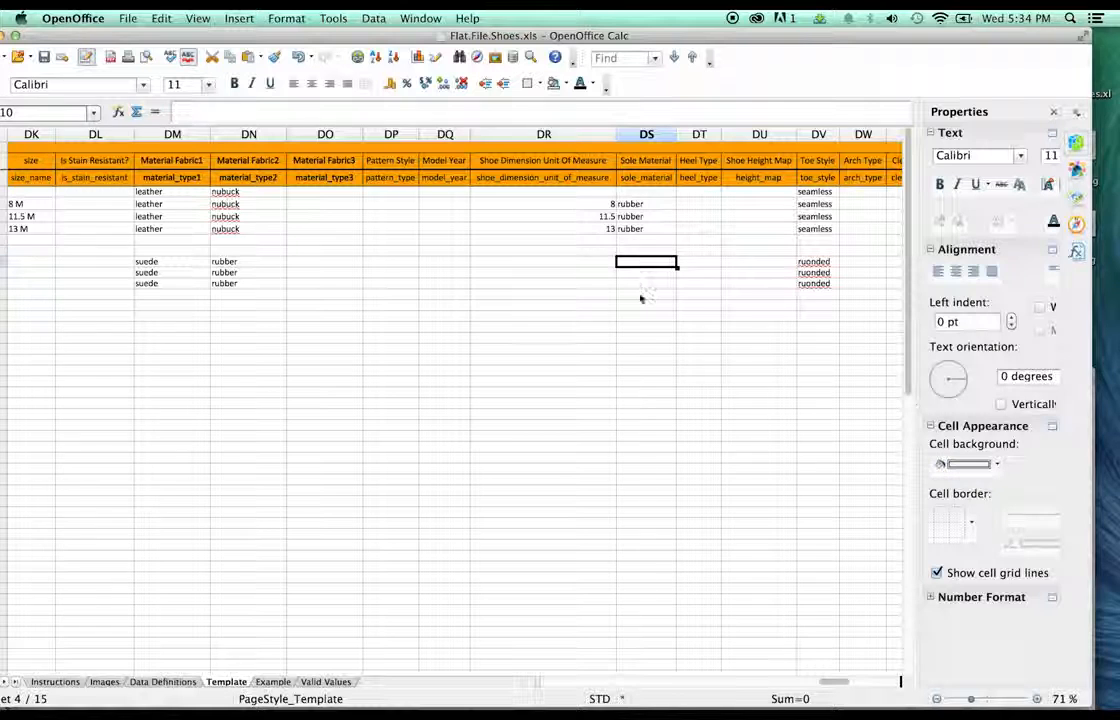
pyautogui.keyDown('shift'); pyautogui.click(641, 286); pyautogui.keyUp('shift')
pyautogui.press('super+v')
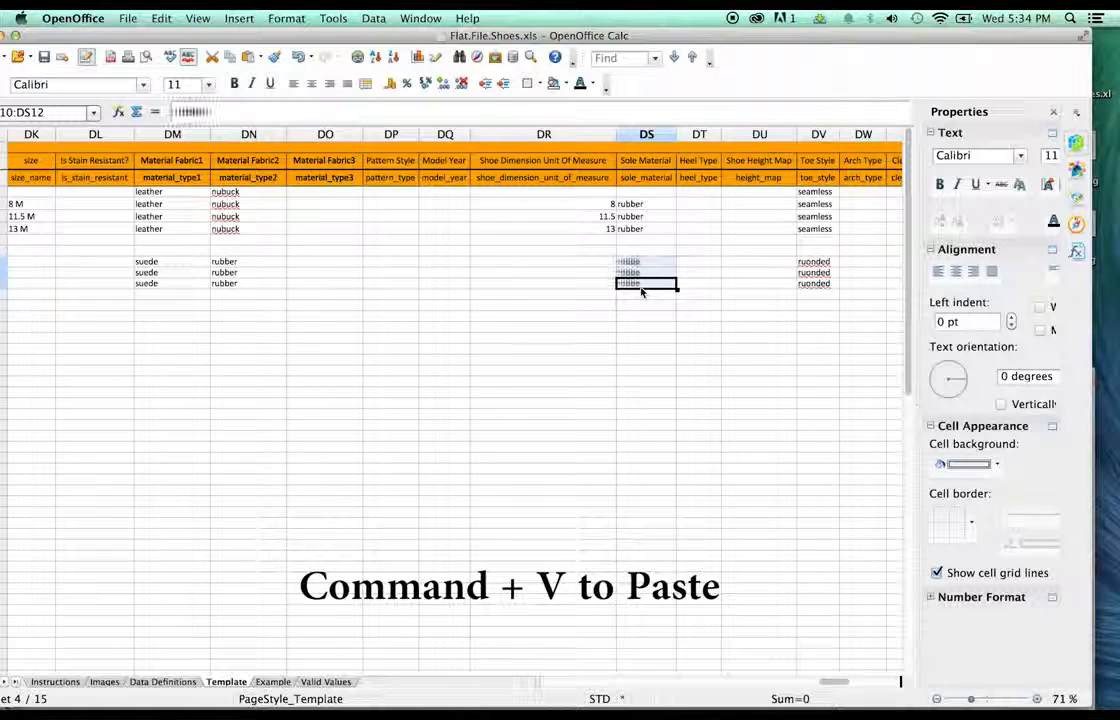
pyautogui.moveTo(240, 264); pyautogui.dragTo(238, 285)
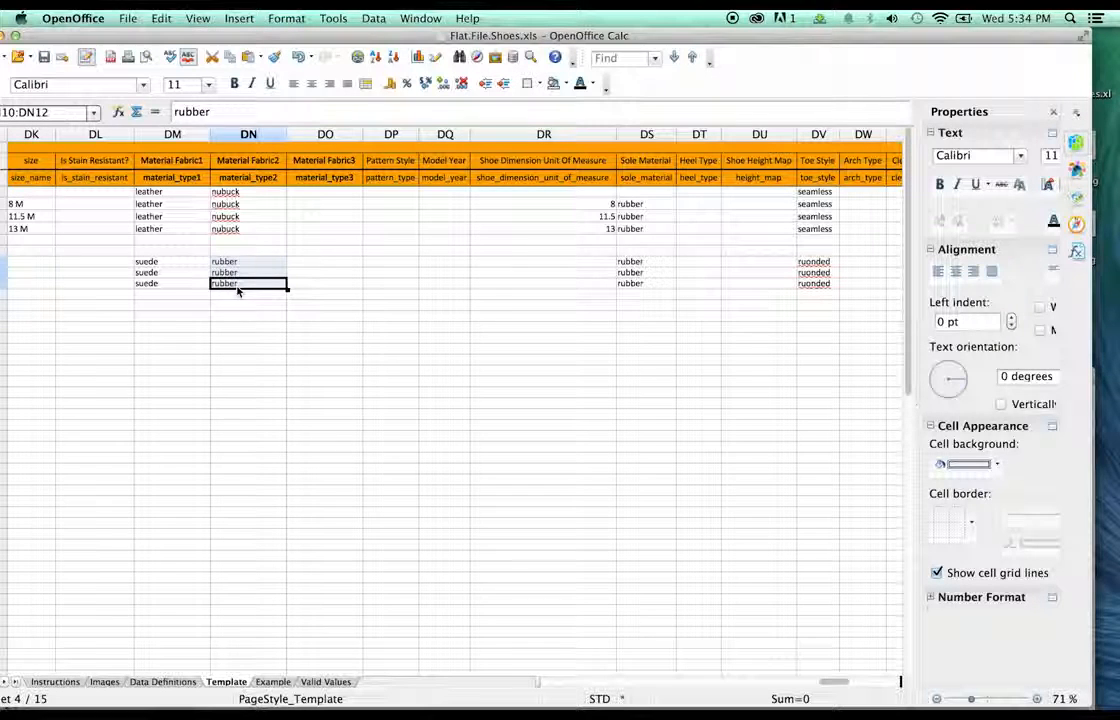
pyautogui.press('Delete')
pyautogui.click(391, 367)
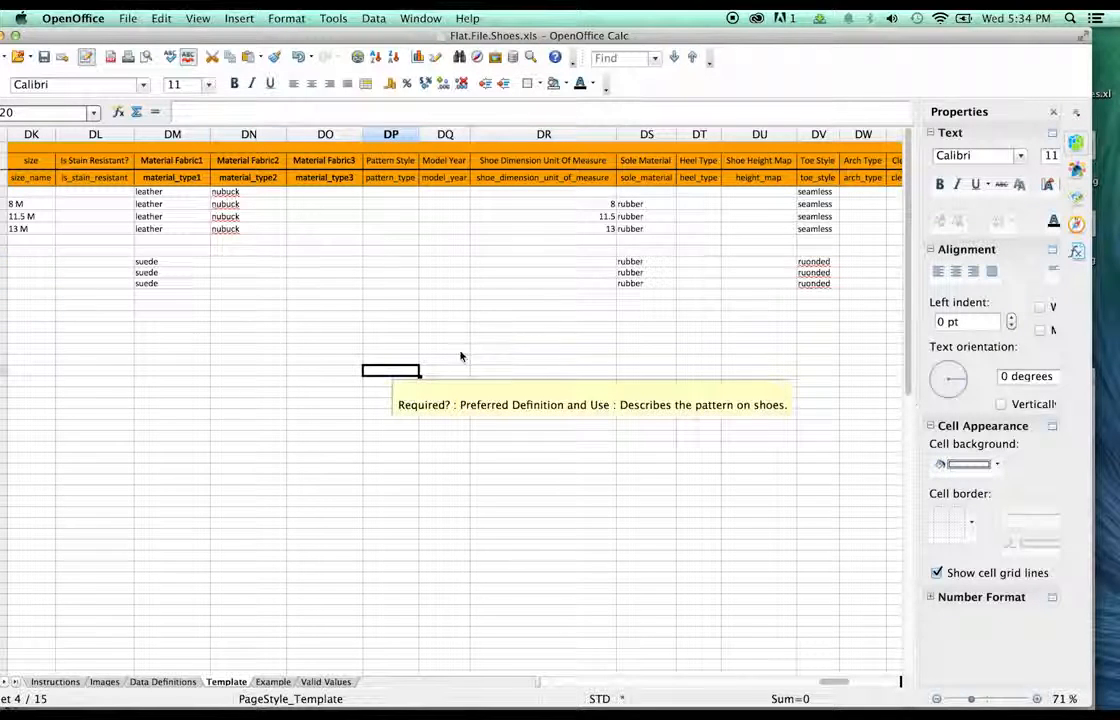
# - Fix ruonded to rounded in DV10 and paste the correction into the other Toe Style rows
pyautogui.click(816, 261)
pyautogui.doubleClick(810, 261)
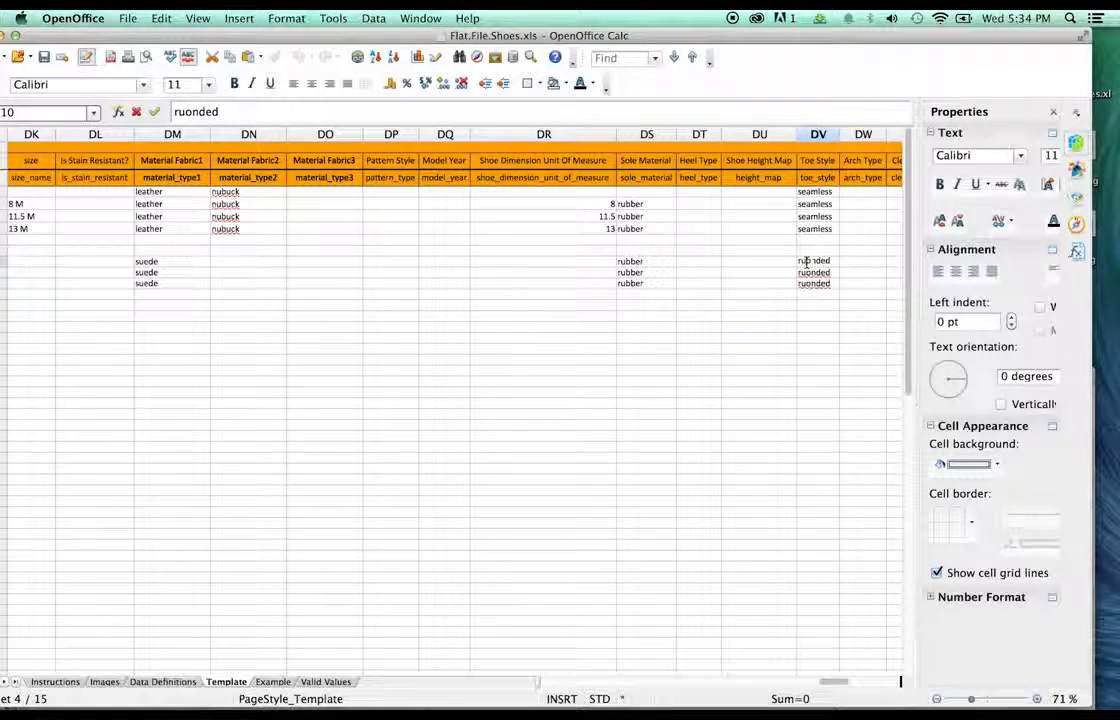
pyautogui.press('BackSpace')
pyautogui.write('u')
pyautogui.click(834, 306)
pyautogui.click(821, 264)
pyautogui.press('super+c')
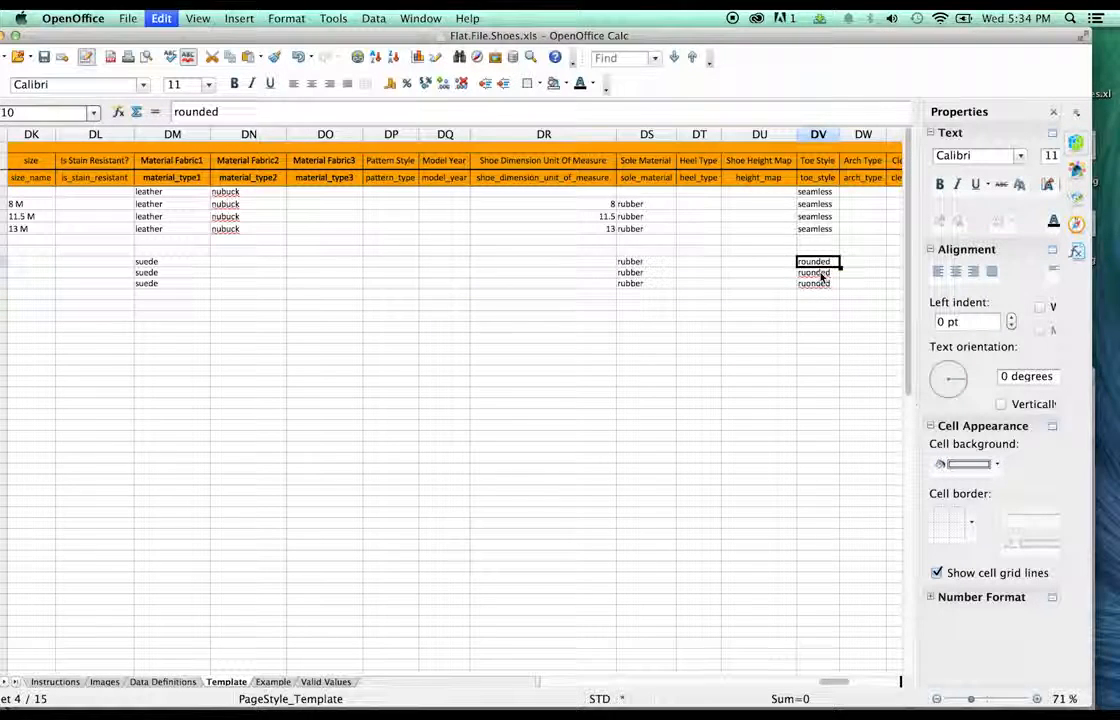
pyautogui.click(821, 274)
pyautogui.press('super+v')
pyautogui.click(813, 287)
pyautogui.click(760, 326)
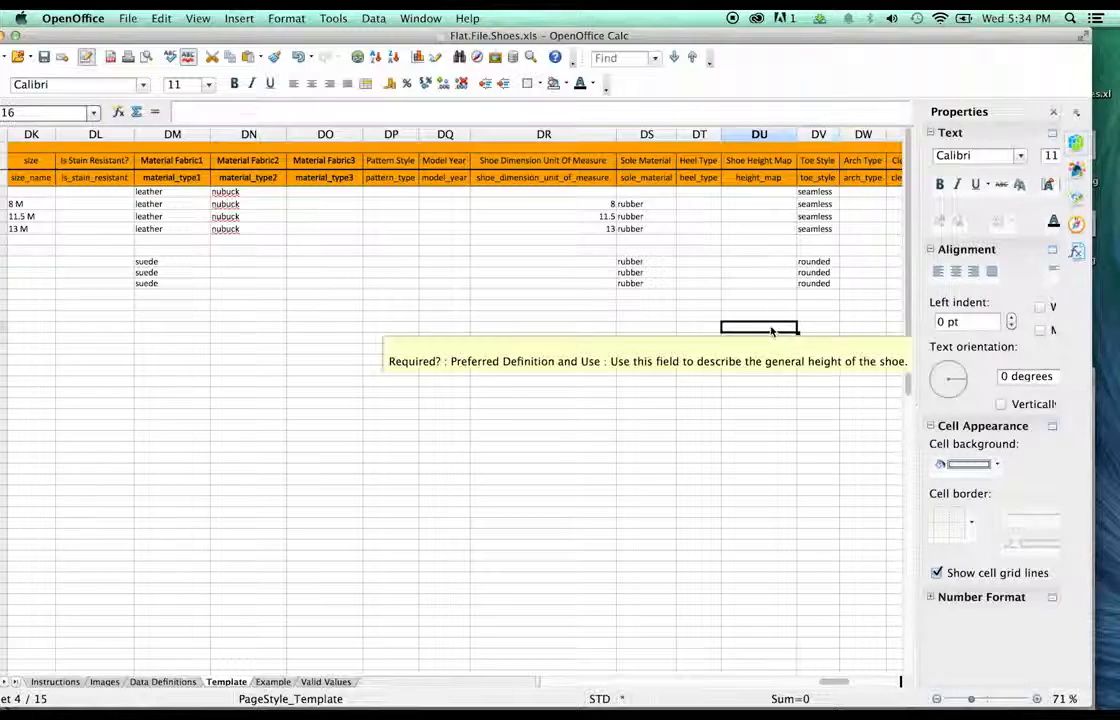
pyautogui.click(841, 686)
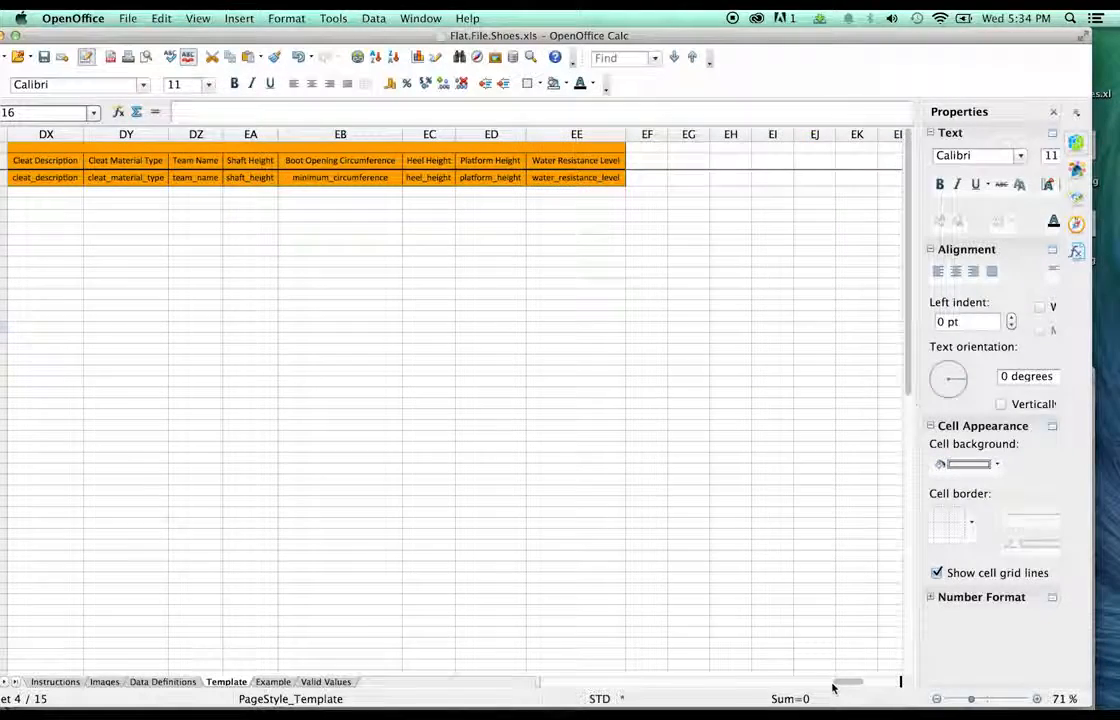
pyautogui.moveTo(832, 685); pyautogui.dragTo(480, 630)
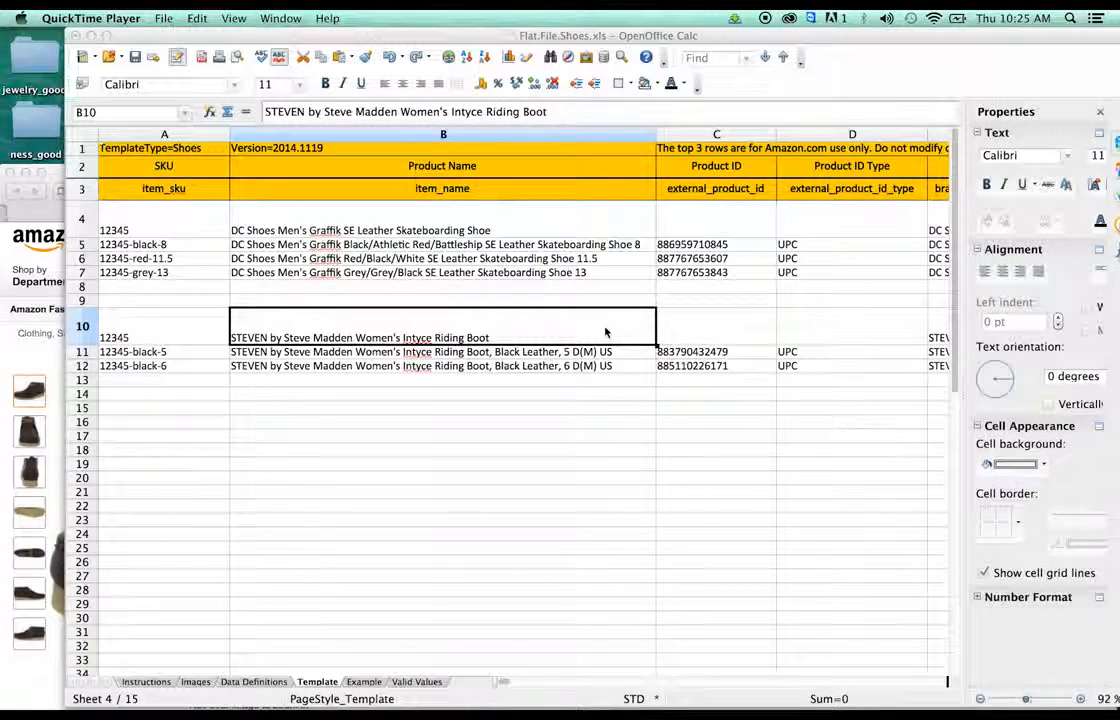
# - Replace B10's product name with Clarks Men's Stinson Wallabee Chukka Boot
pyautogui.click(523, 333)
pyautogui.doubleClick(524, 336)
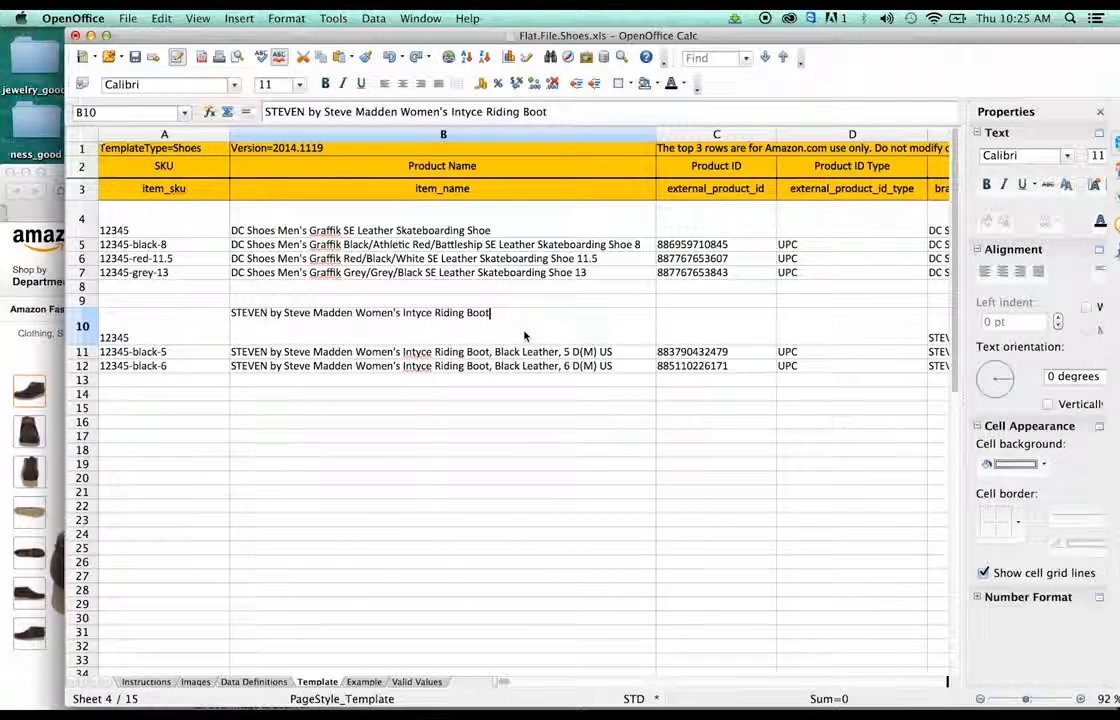
pyautogui.moveTo(520, 313); pyautogui.dragTo(226, 289)
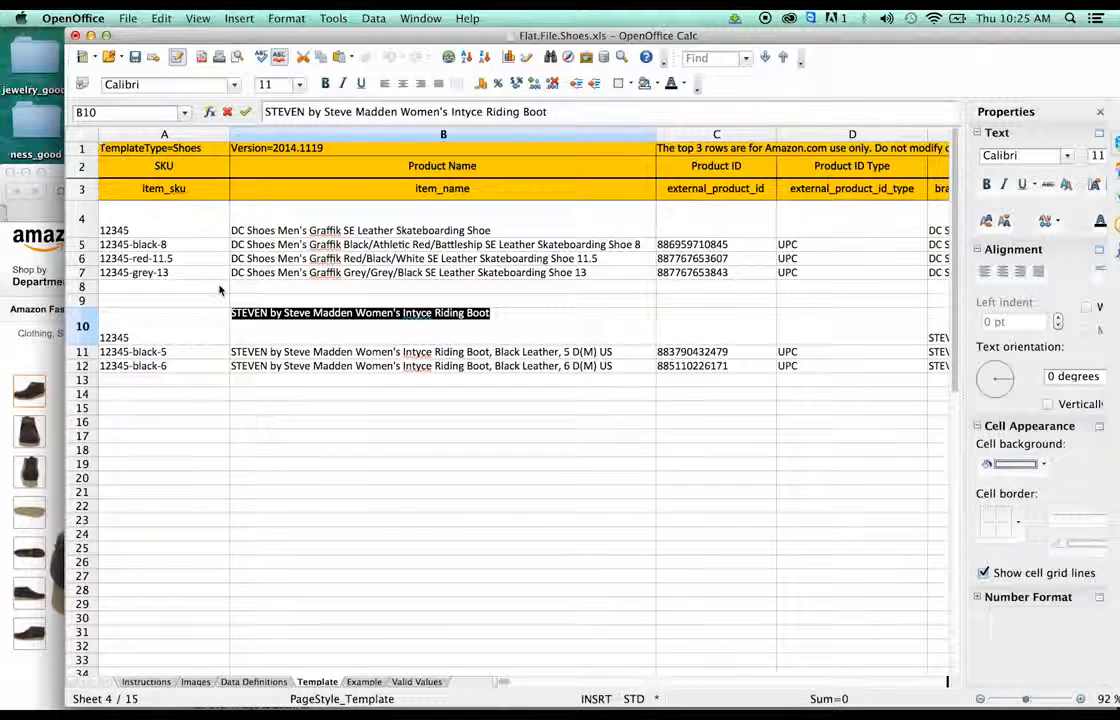
pyautogui.press('BackSpace')
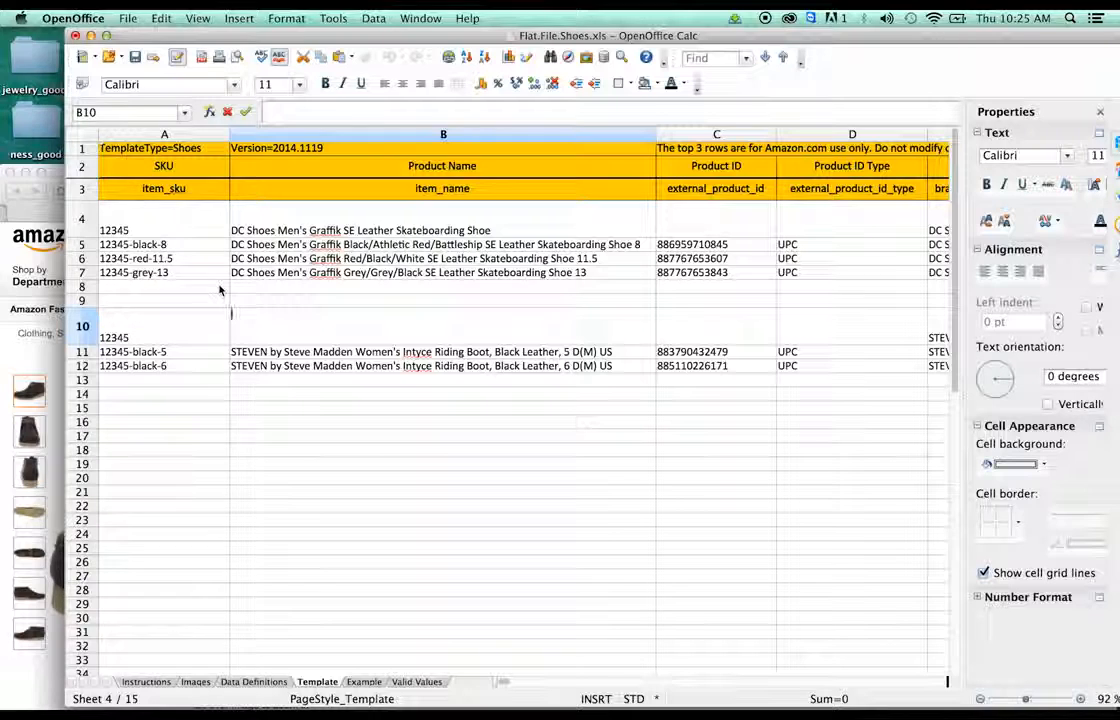
pyautogui.write('Clarks')
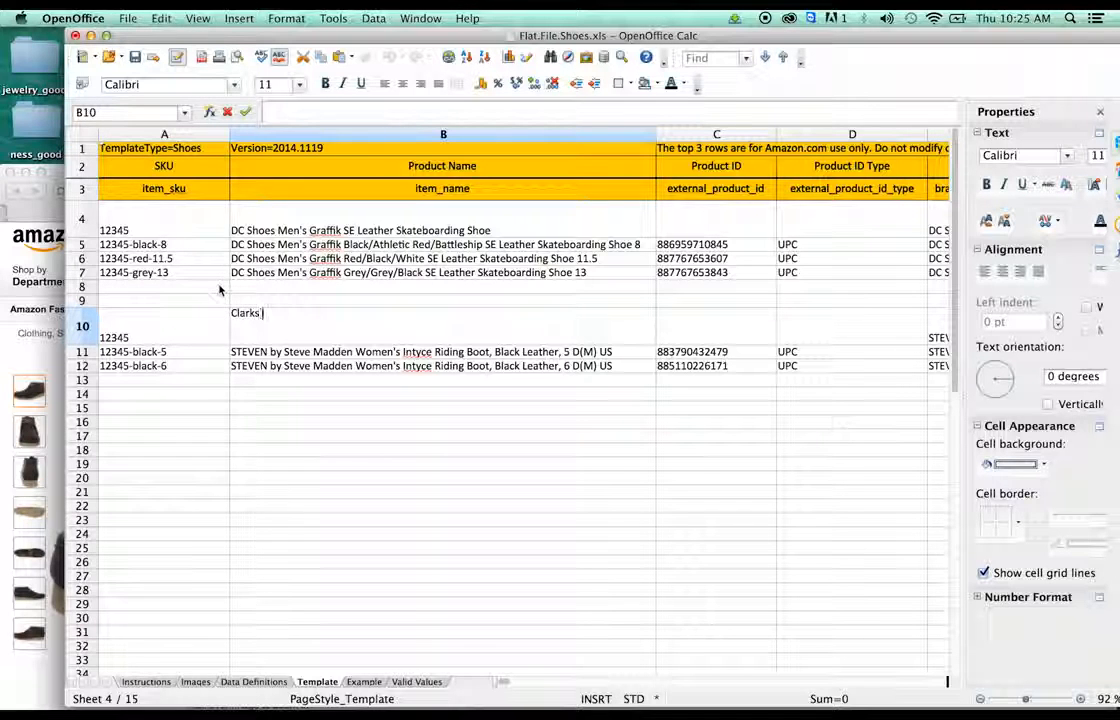
pyautogui.write(" Men's S")
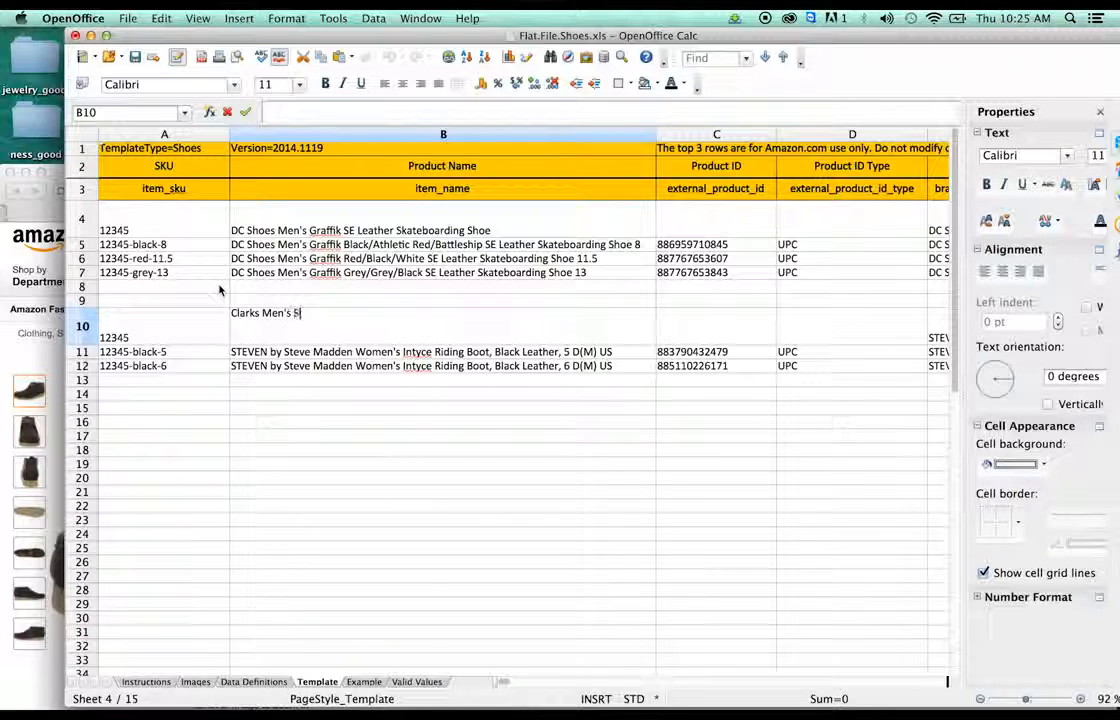
pyautogui.write('tinson W')
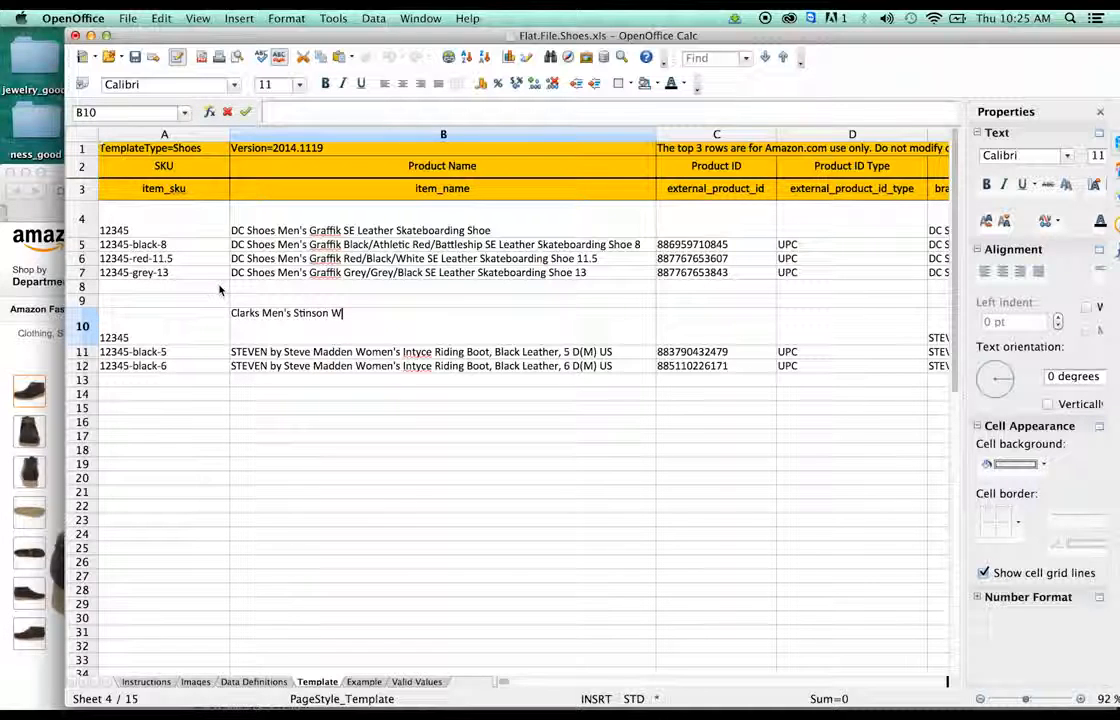
pyautogui.write('allabee ')
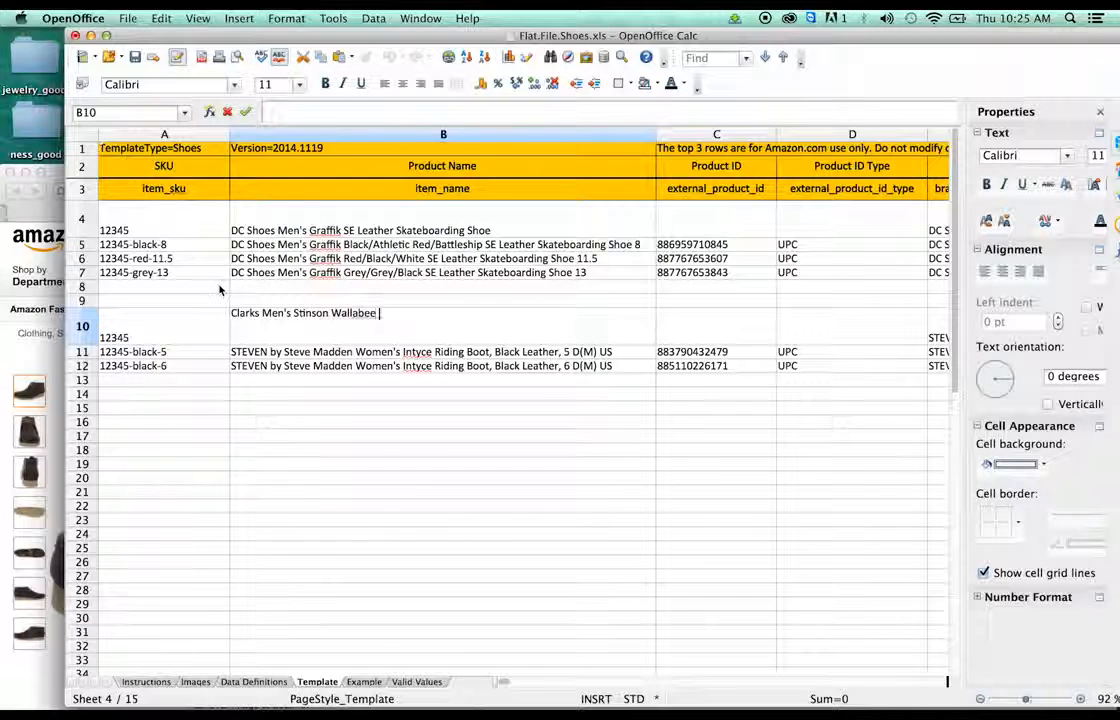
pyautogui.write('Chukka Boot')
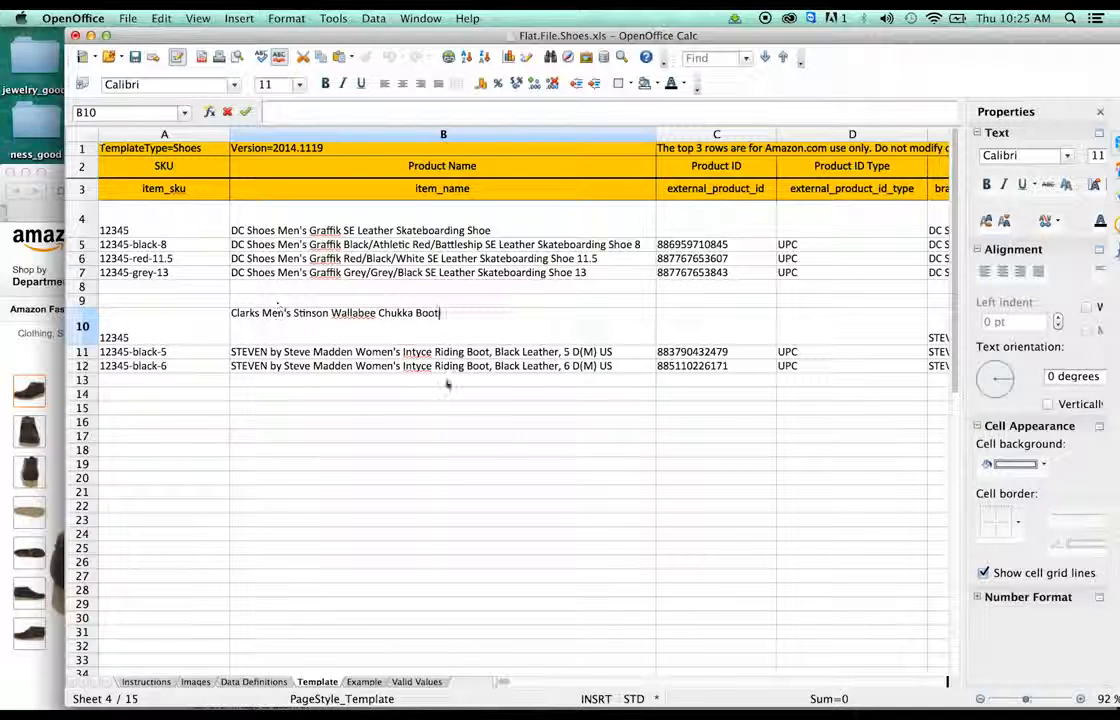
pyautogui.press('Return')
# - Fill the new Clarks product name down into B11 and B12
pyautogui.click(478, 340)
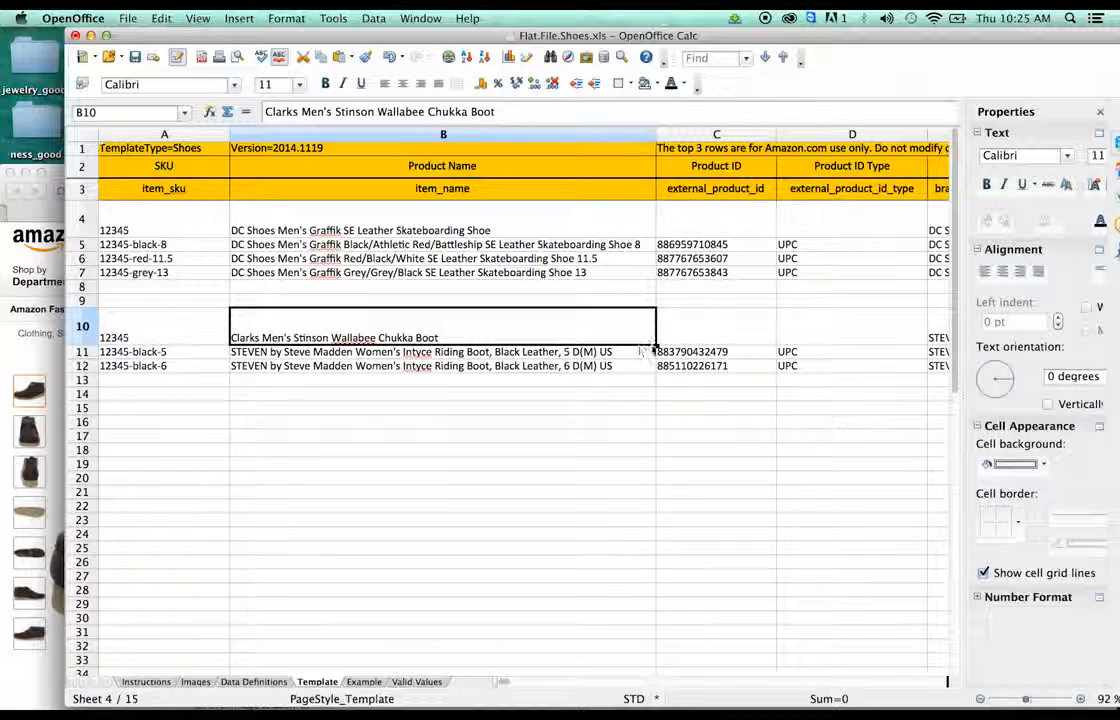
pyautogui.moveTo(657, 345); pyautogui.dragTo(655, 372)
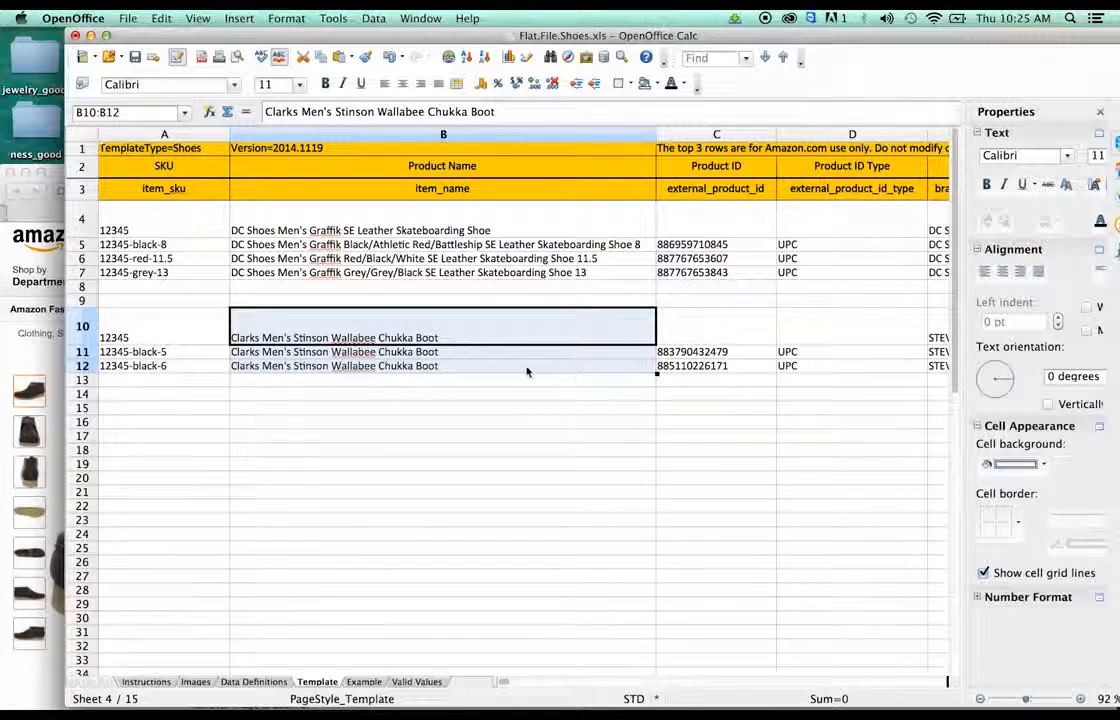
pyautogui.click(512, 368)
pyautogui.click(512, 355)
pyautogui.click(508, 368)
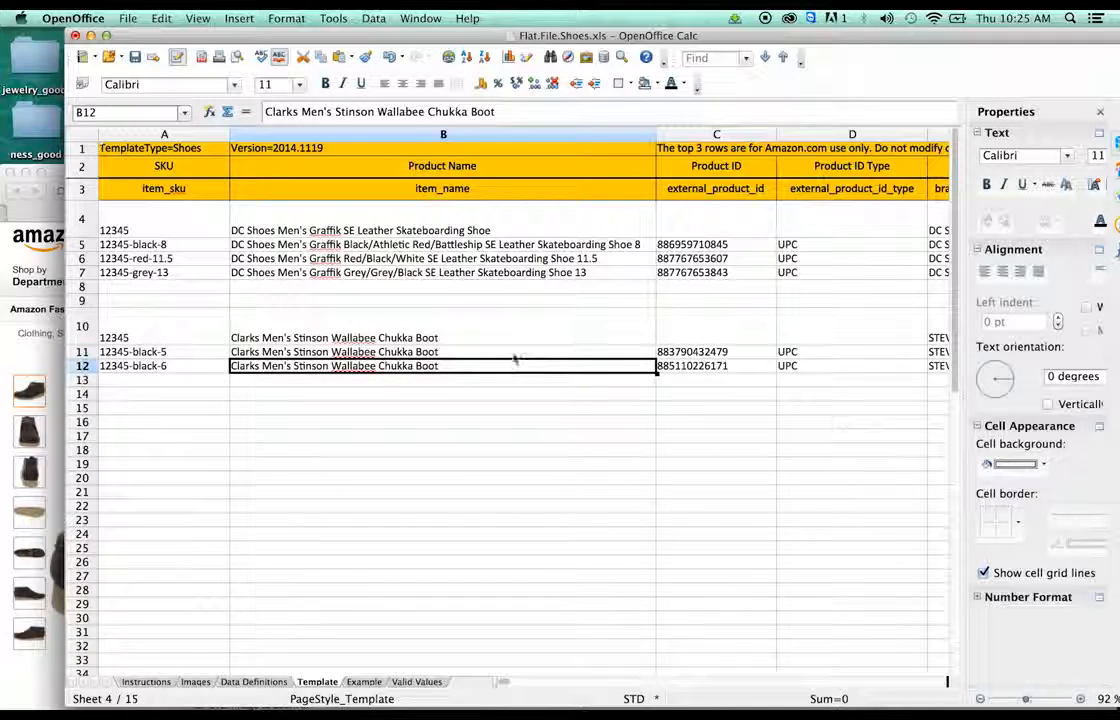
pyautogui.click(515, 355)
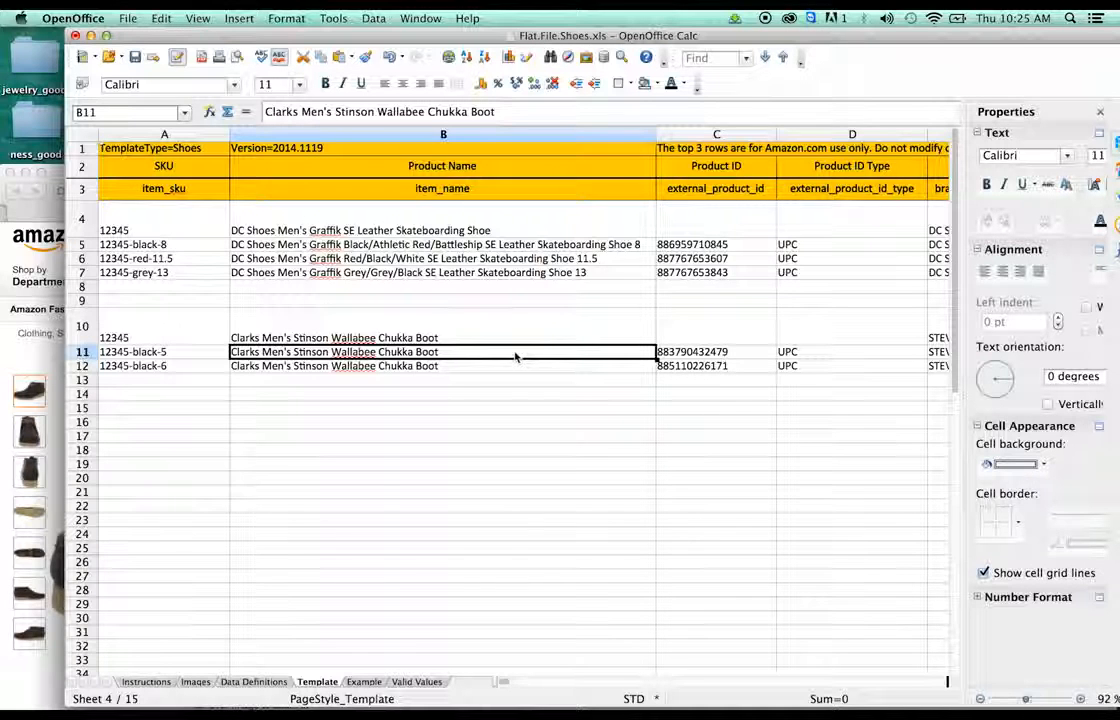
# - Go from the Amazon page to Seller Central's Add a Product page
pyautogui.click(18, 315)
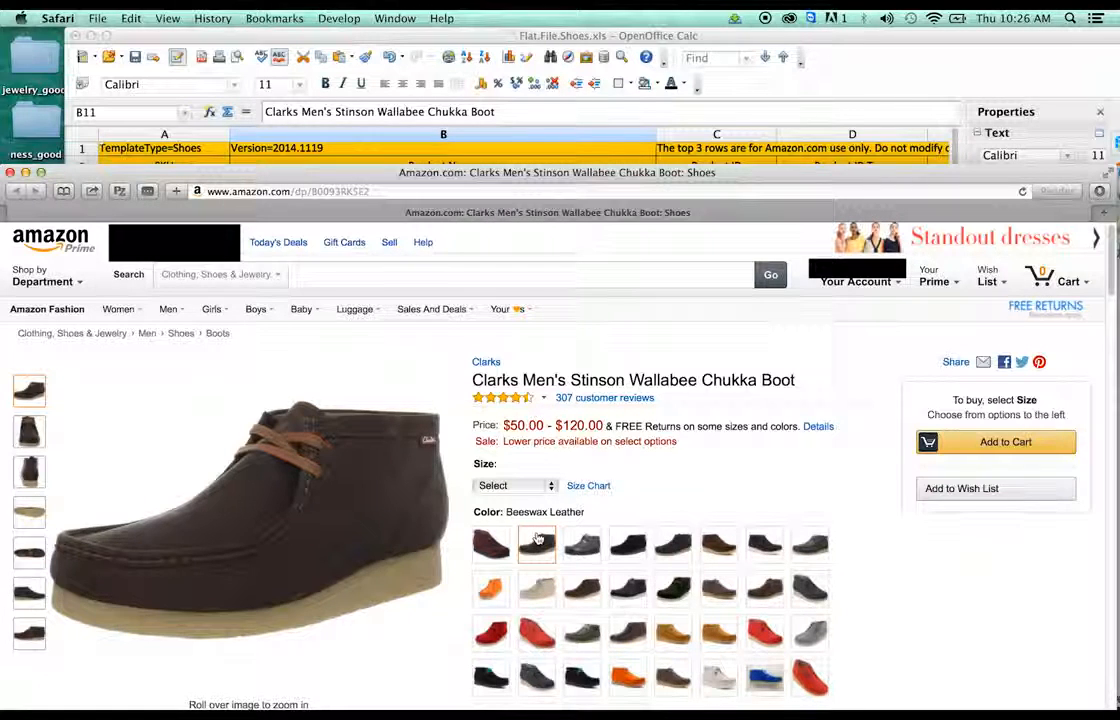
pyautogui.moveTo(855, 283)
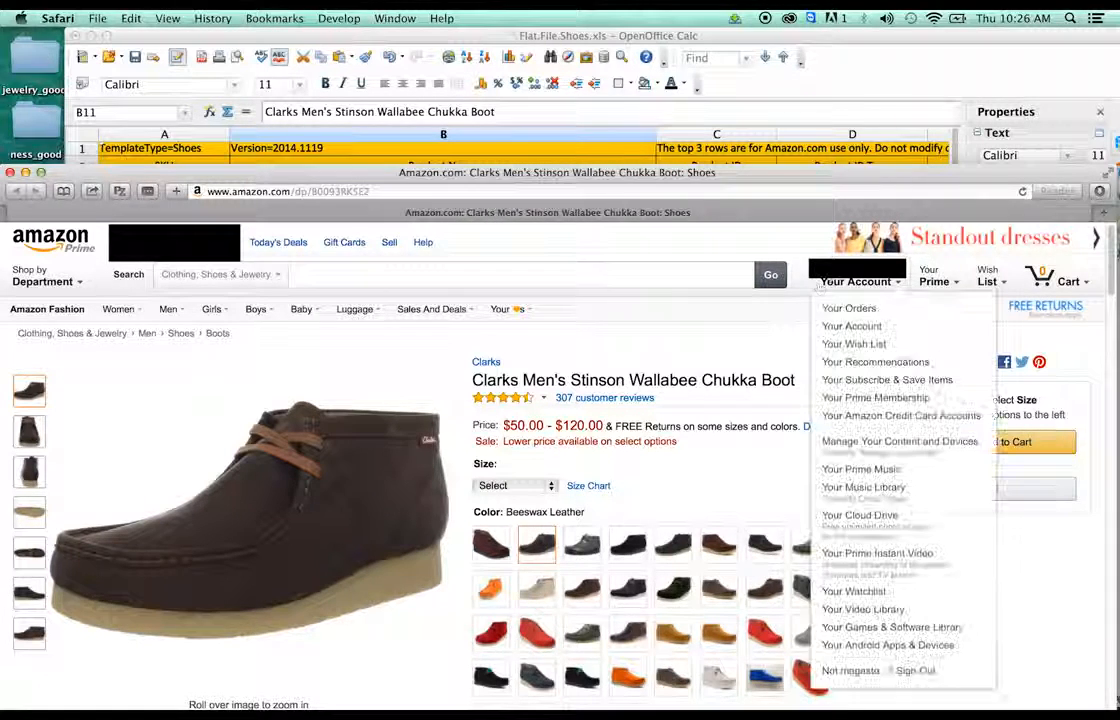
pyautogui.click(832, 327)
pyautogui.click(810, 369)
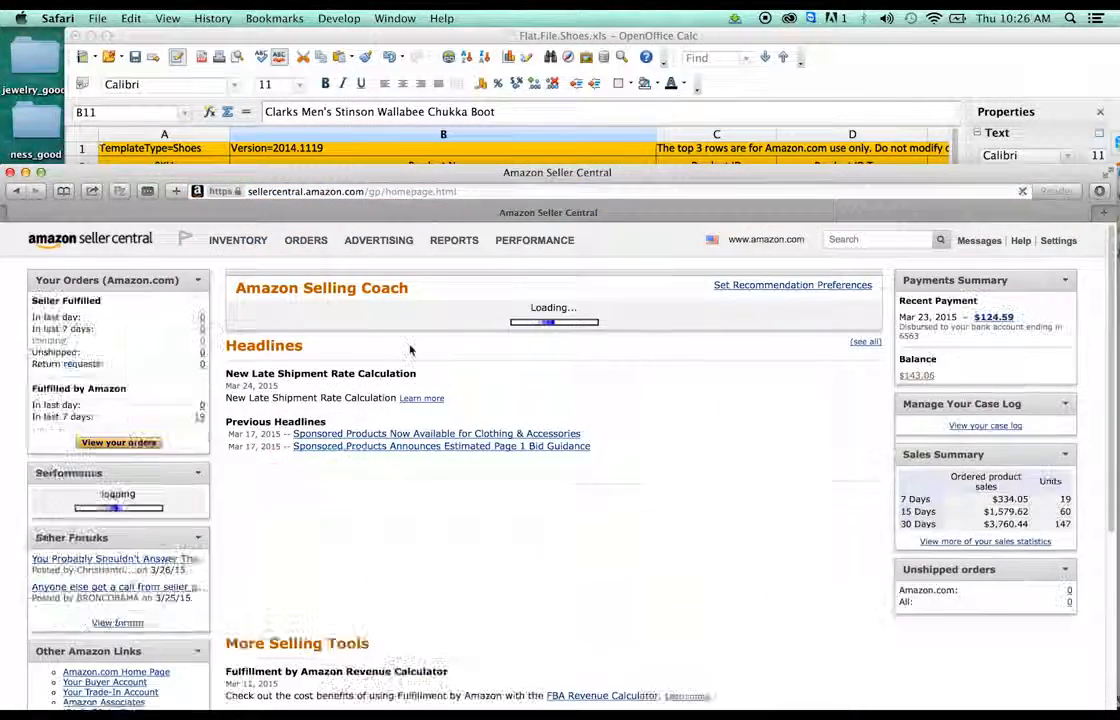
pyautogui.moveTo(238, 240)
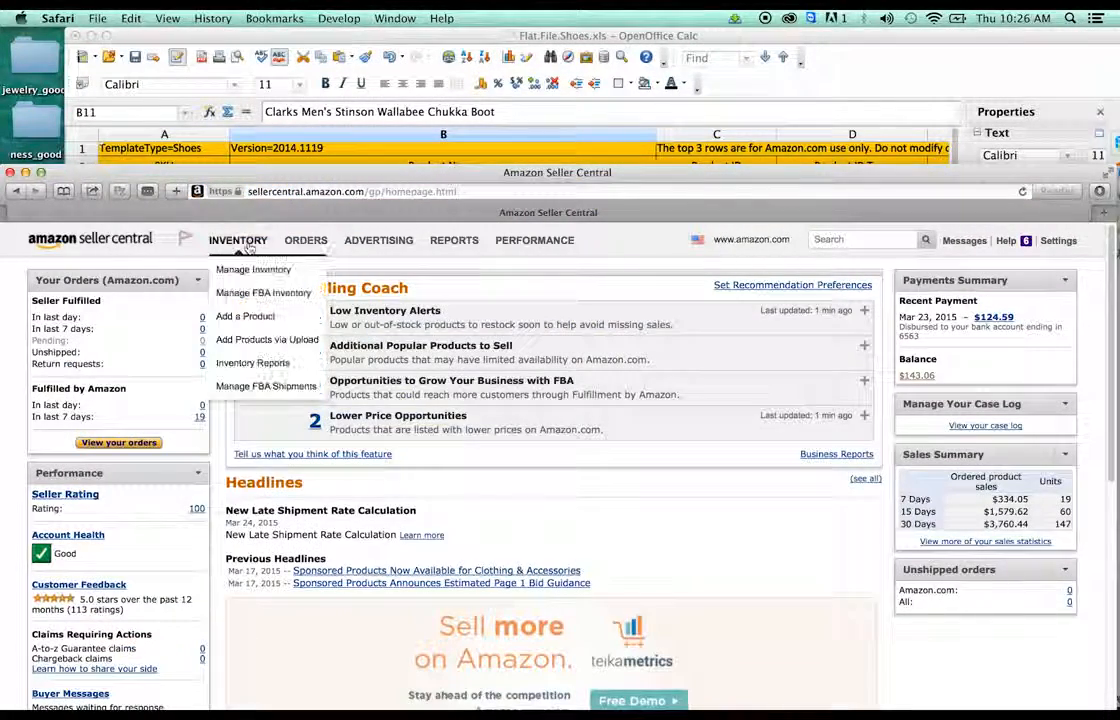
pyautogui.click(258, 316)
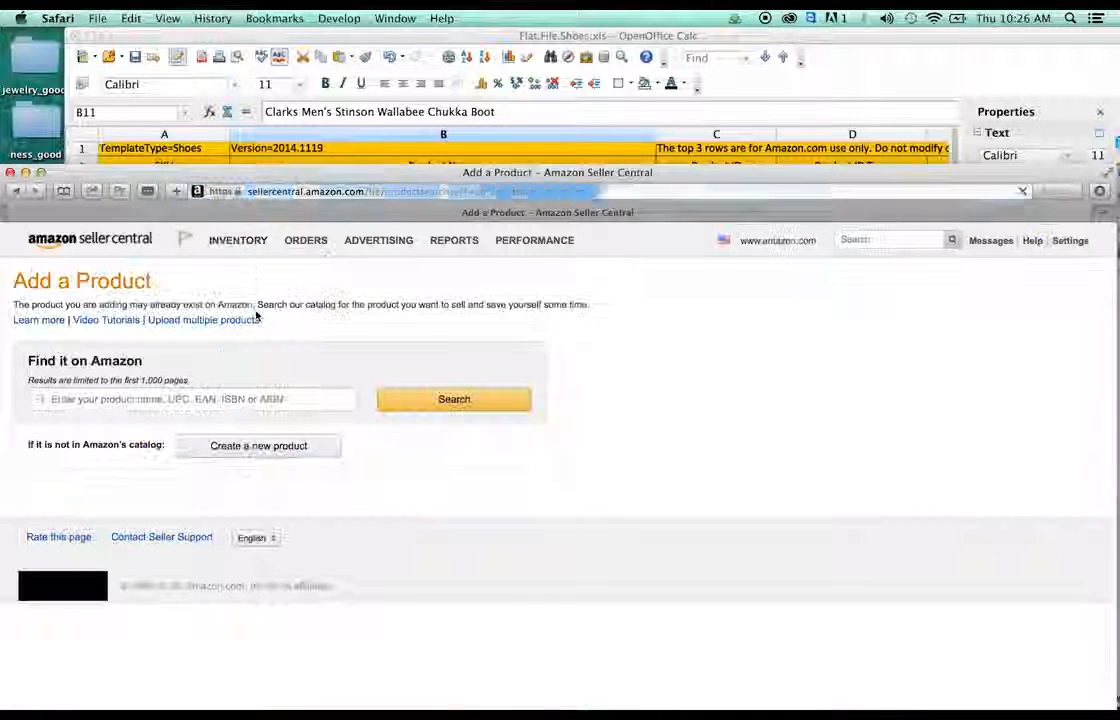
# - Search the catalog for 'clarks stinson beeswax' and copy the first result's UPC
pyautogui.click(254, 399)
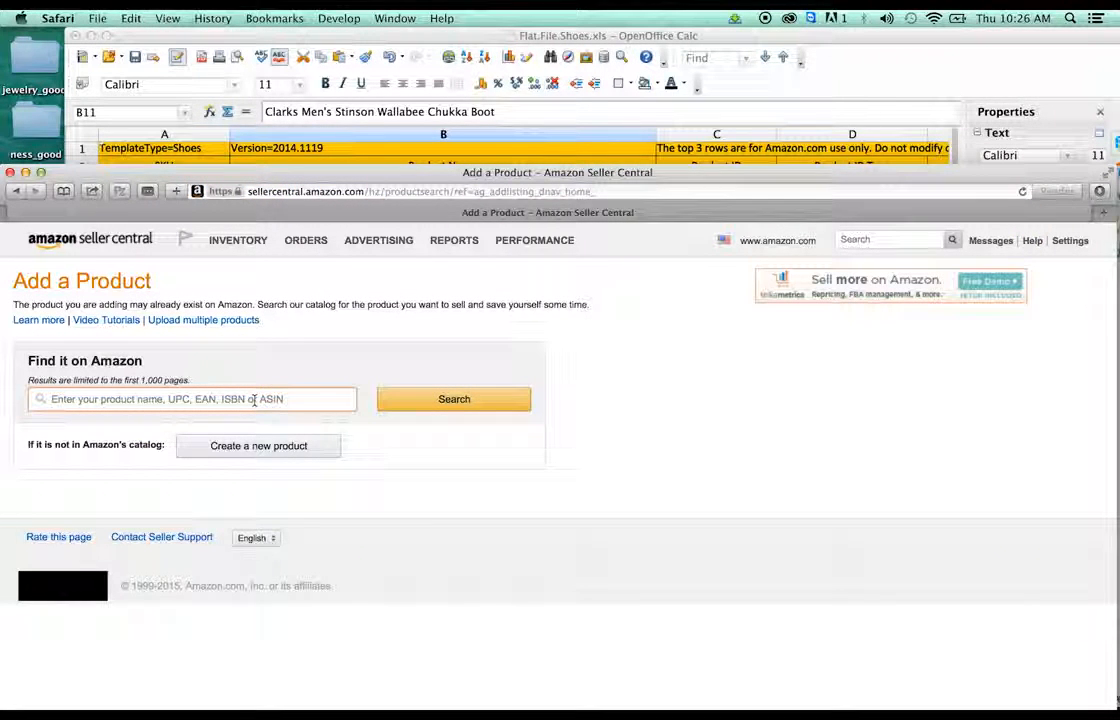
pyautogui.write('cl')
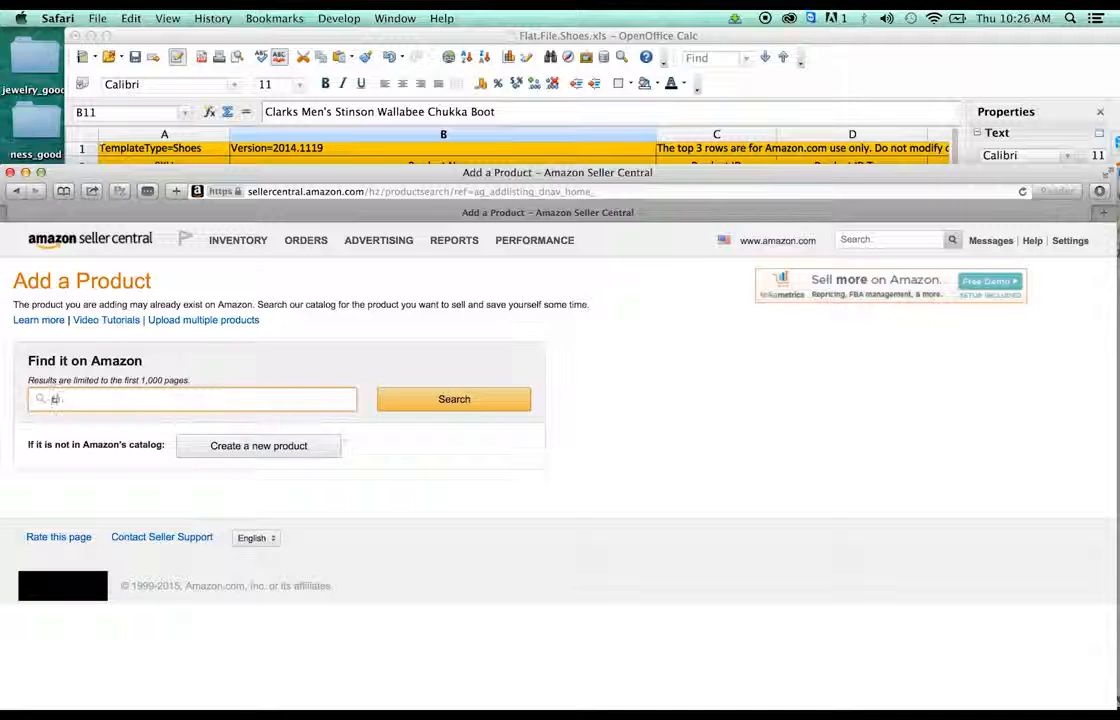
pyautogui.write('arks stinso')
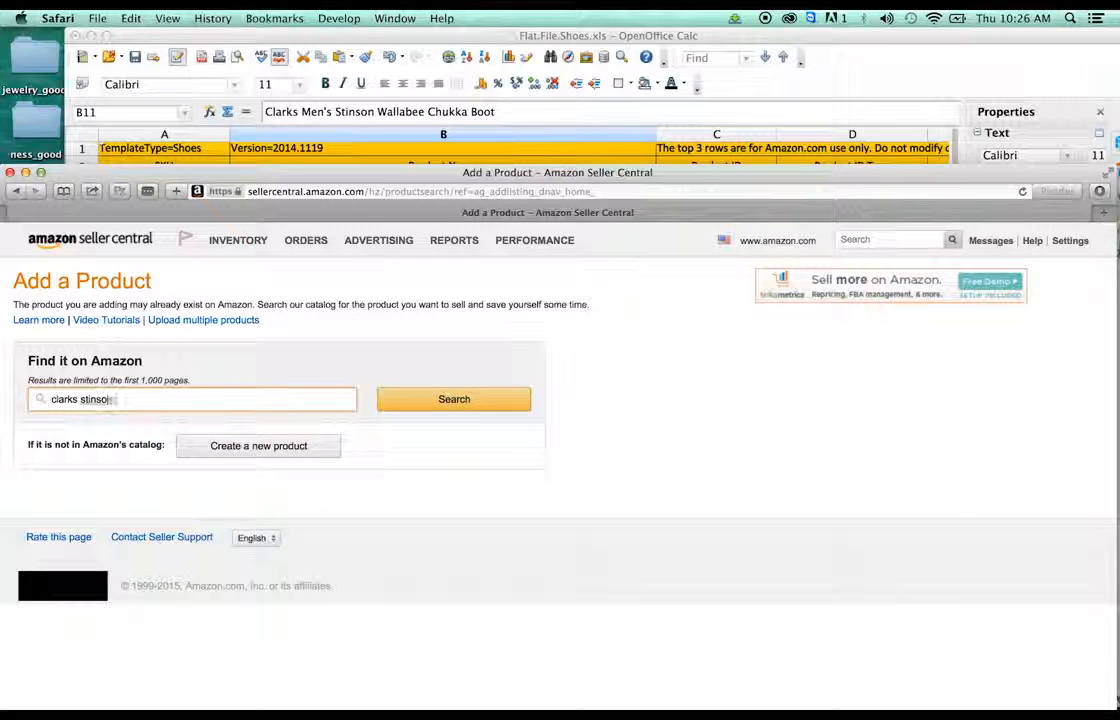
pyautogui.write('n beeswax')
pyautogui.press('Return')
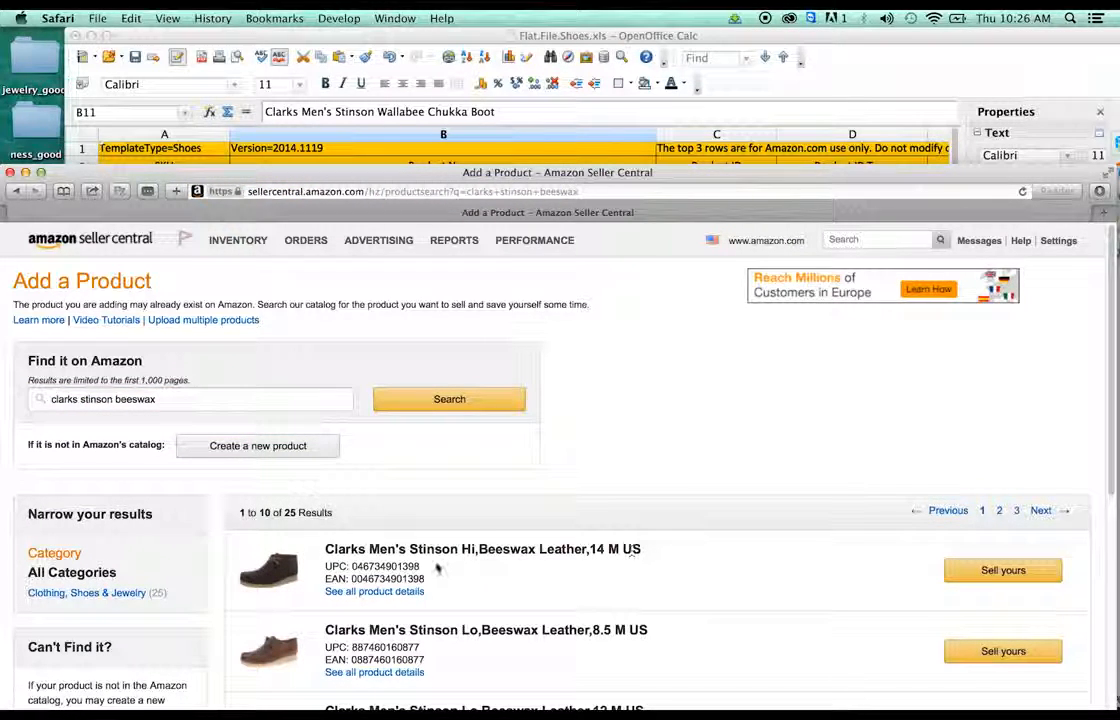
pyautogui.moveTo(428, 568); pyautogui.dragTo(351, 566)
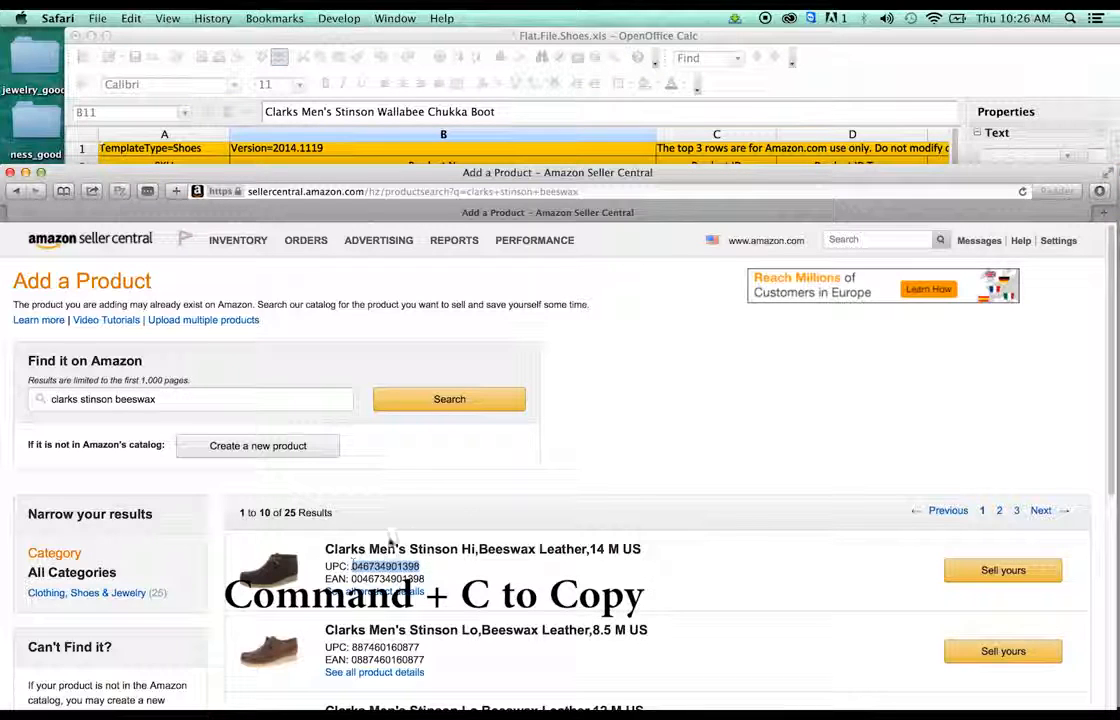
pyautogui.press('super+c')
pyautogui.click(662, 47)
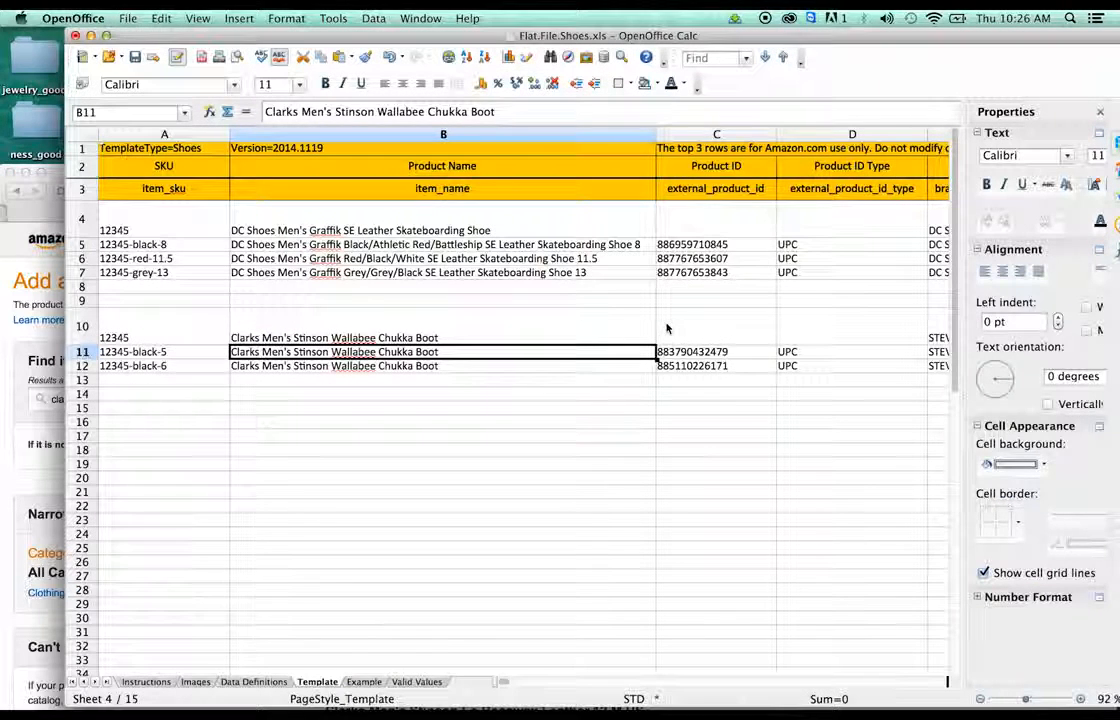
# - Paste the copied UPC into C11 and format the cell as Text
pyautogui.click(668, 353)
pyautogui.press('super+v')
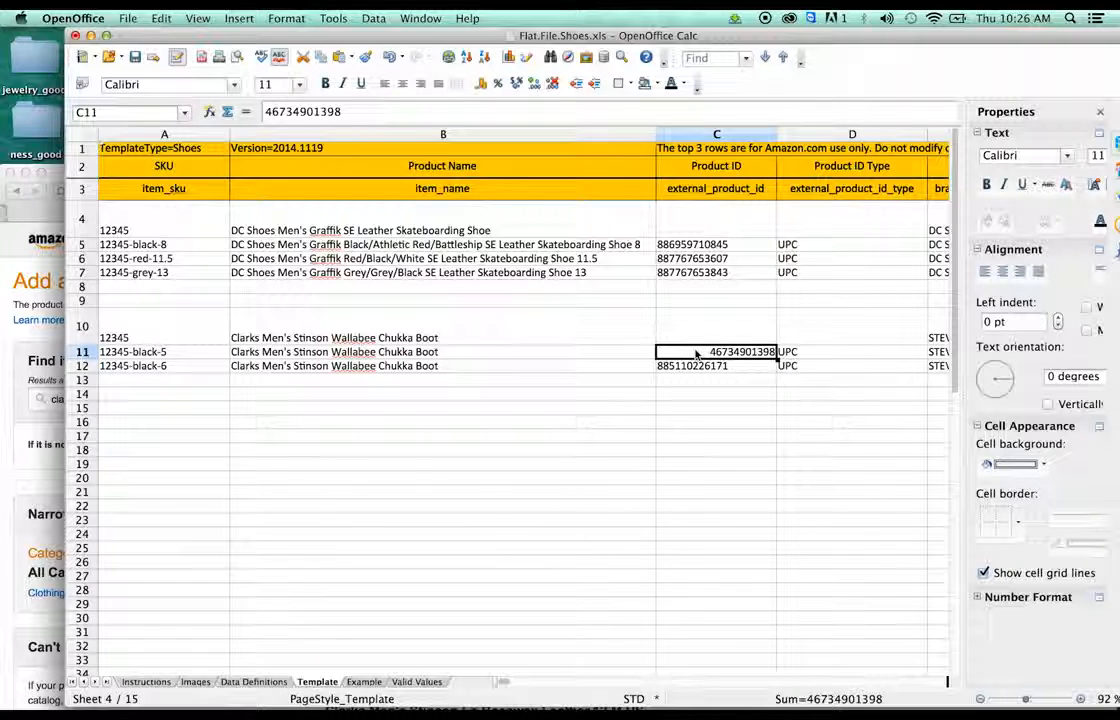
pyautogui.rightClick(696, 354)
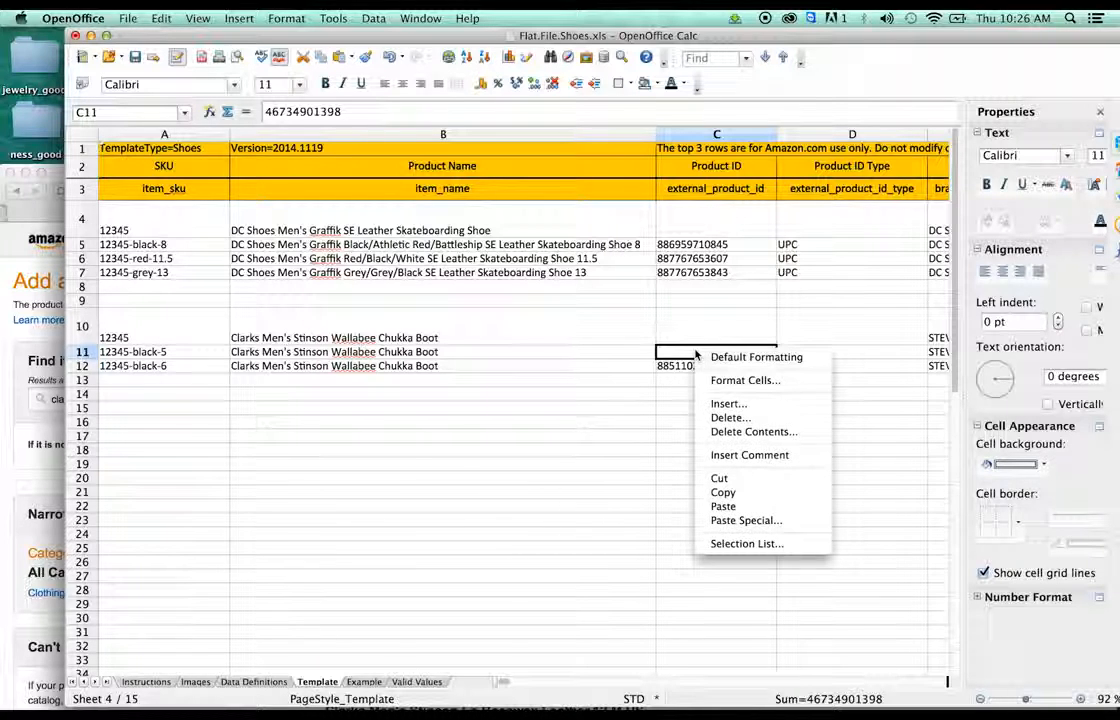
pyautogui.click(740, 381)
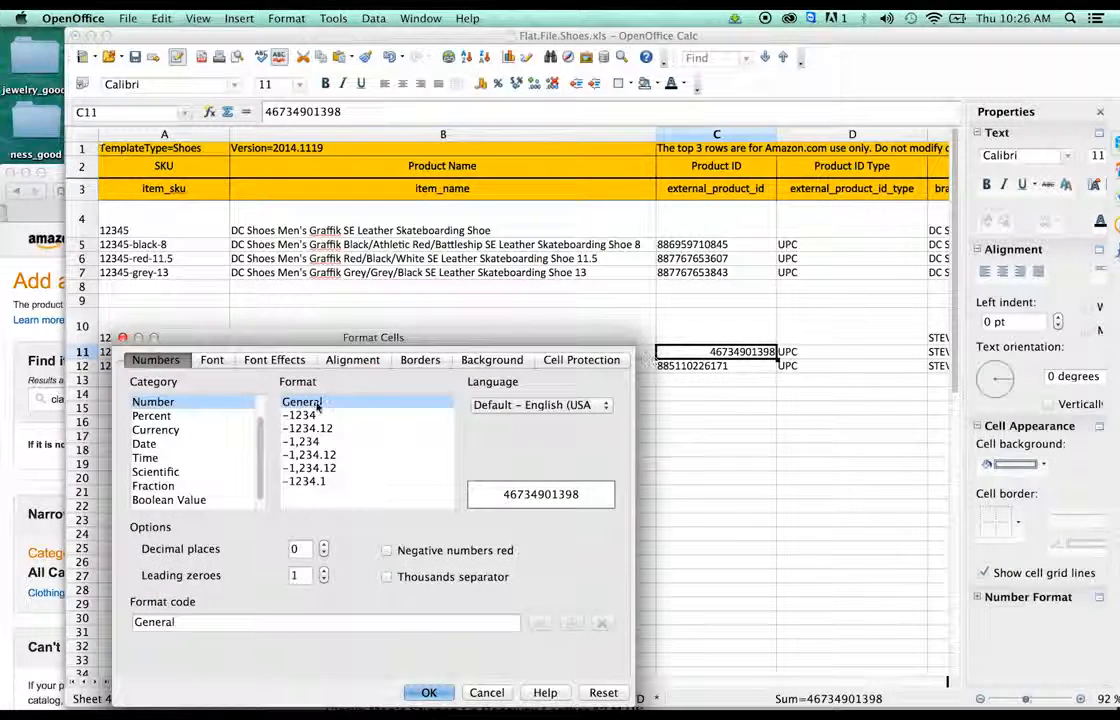
pyautogui.scroll(-1, 237, 436)
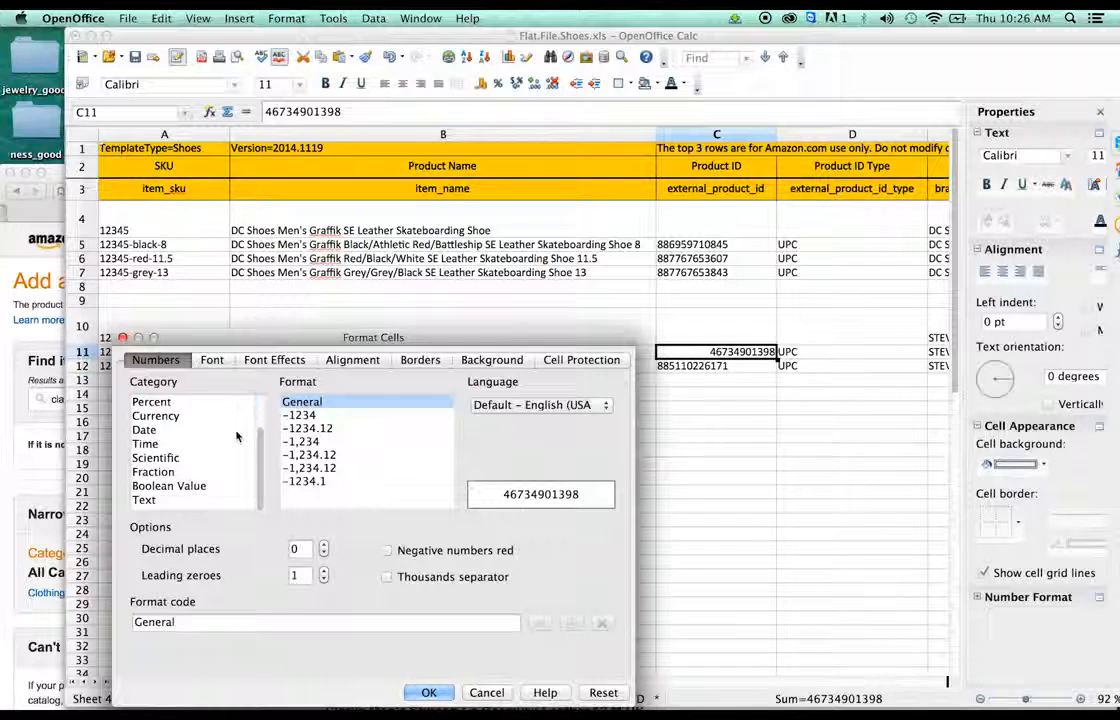
pyautogui.click(172, 504)
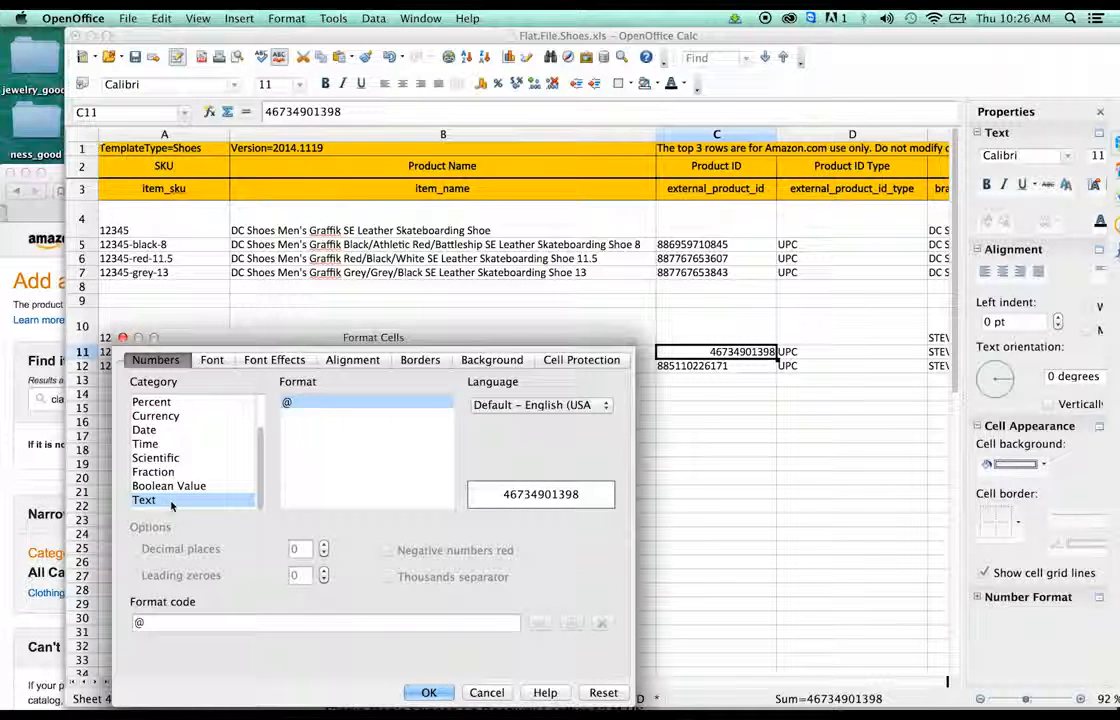
pyautogui.click(428, 691)
pyautogui.doubleClick(699, 353)
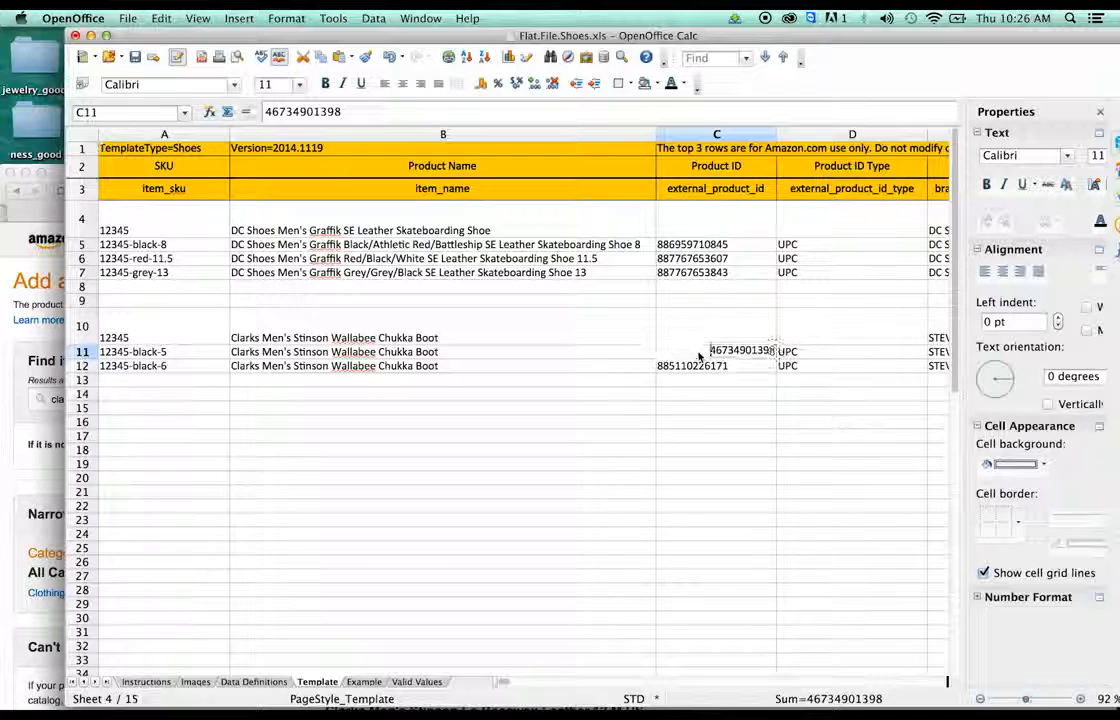
pyautogui.write('0')
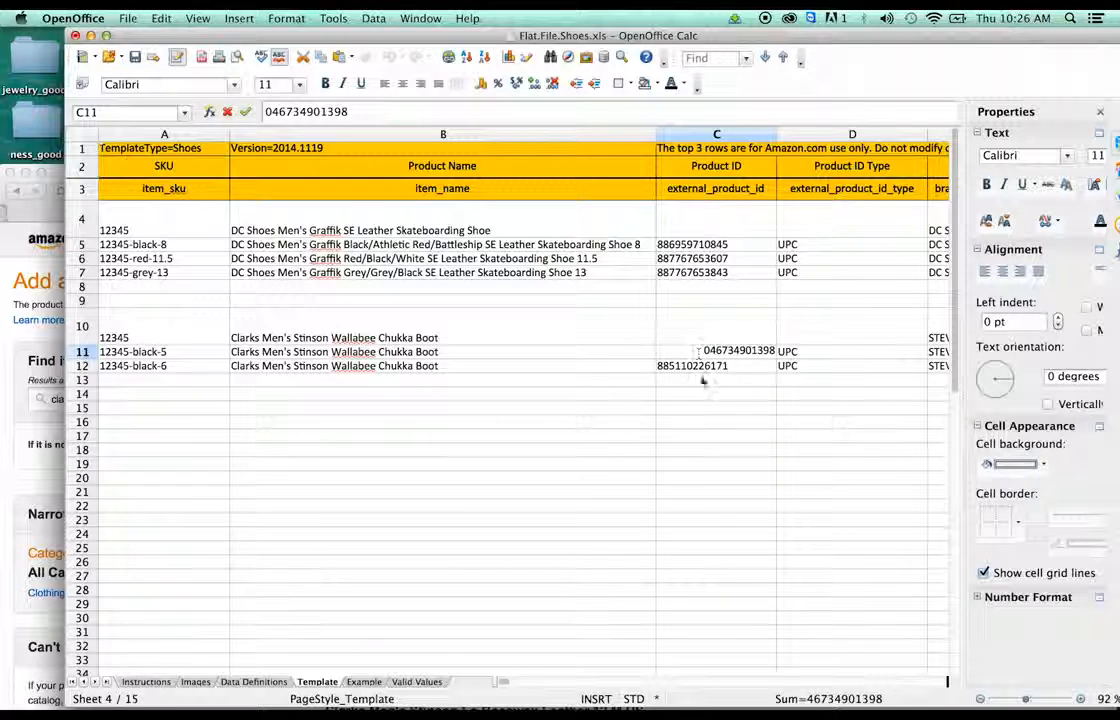
pyautogui.click(703, 379)
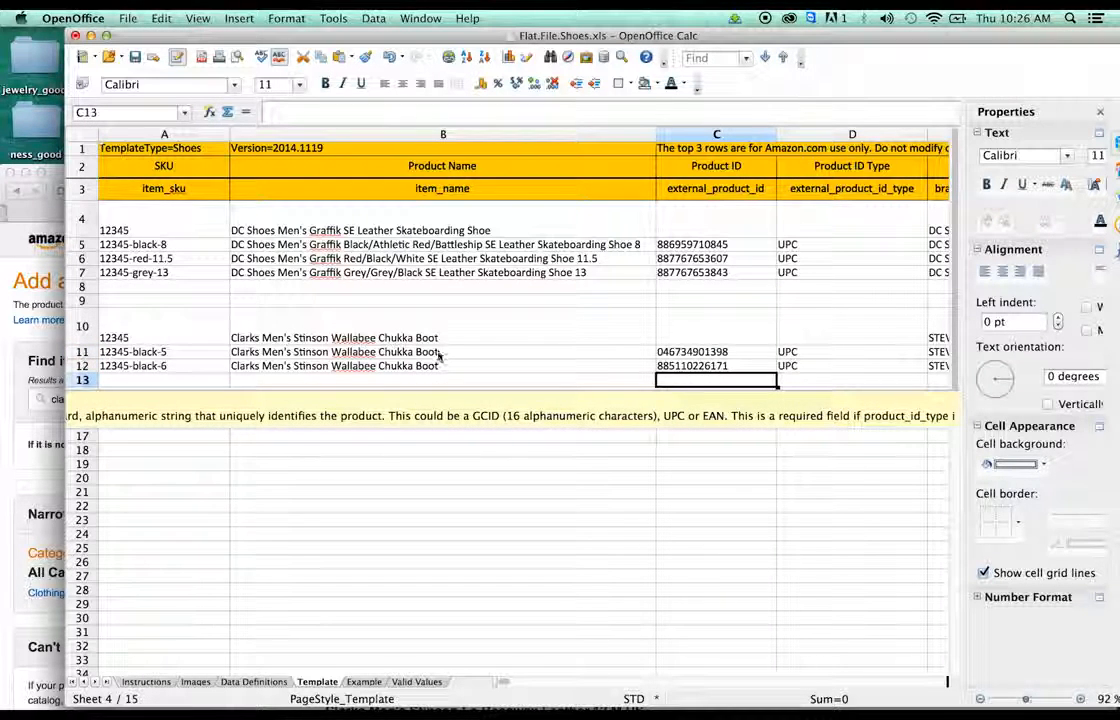
# - Insert 'Beeswax Leather' before 'Chukka' in B11's product name
pyautogui.click(385, 354)
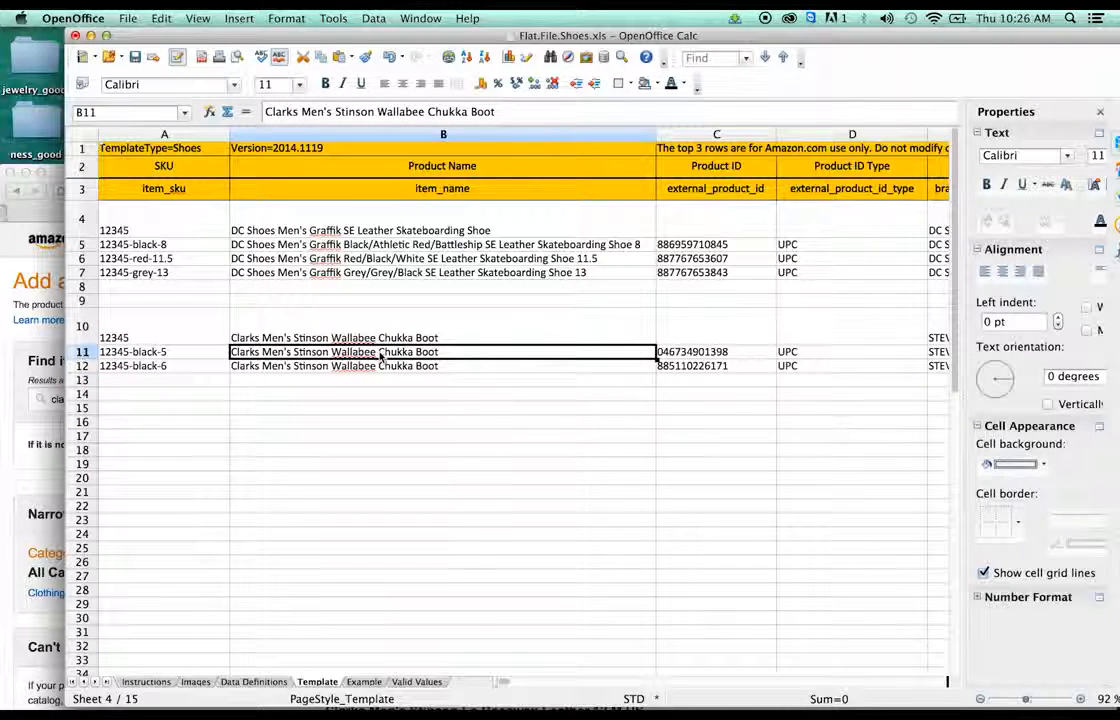
pyautogui.doubleClick(381, 354)
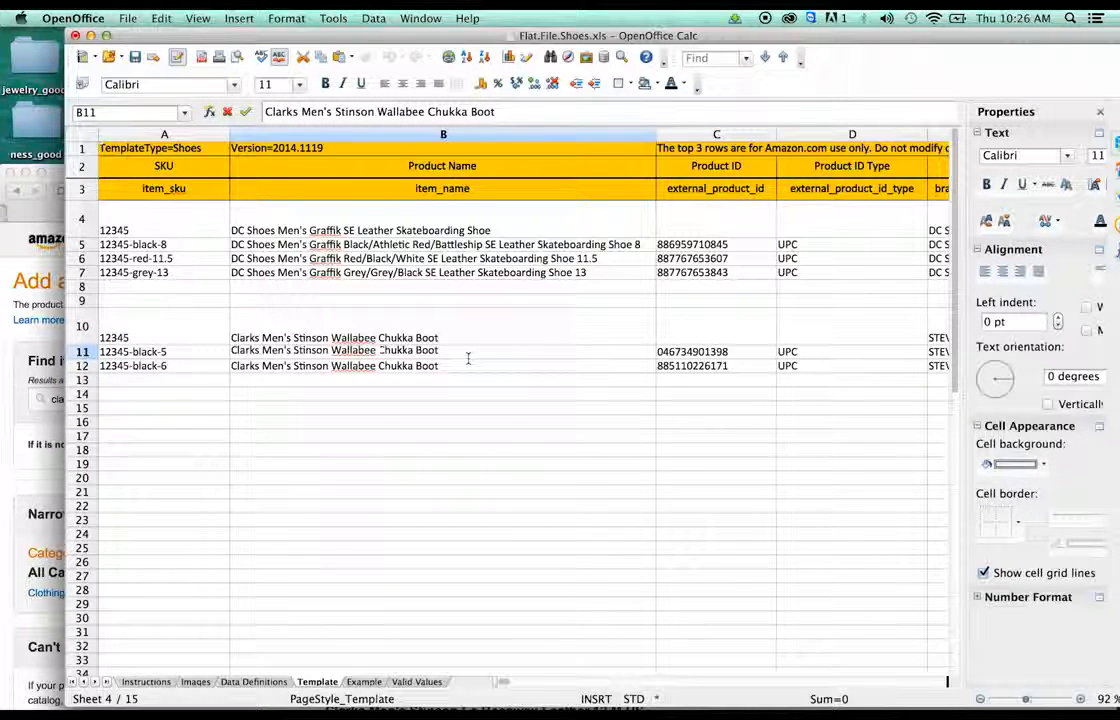
pyautogui.write('Beesw')
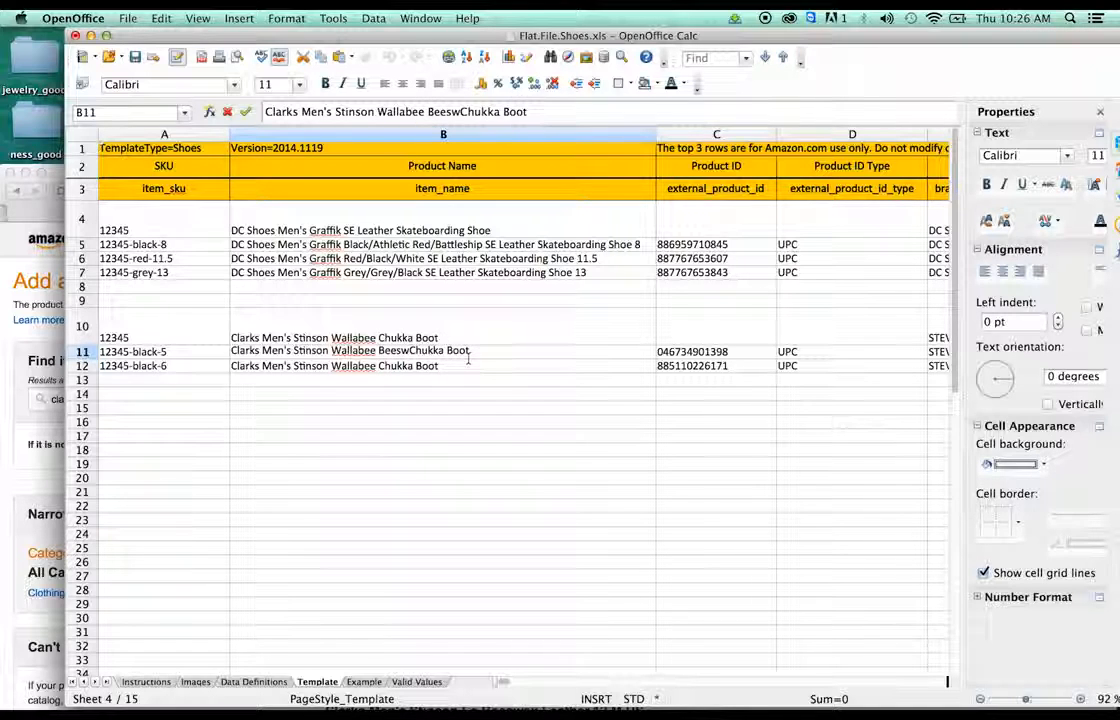
pyautogui.write('ax')
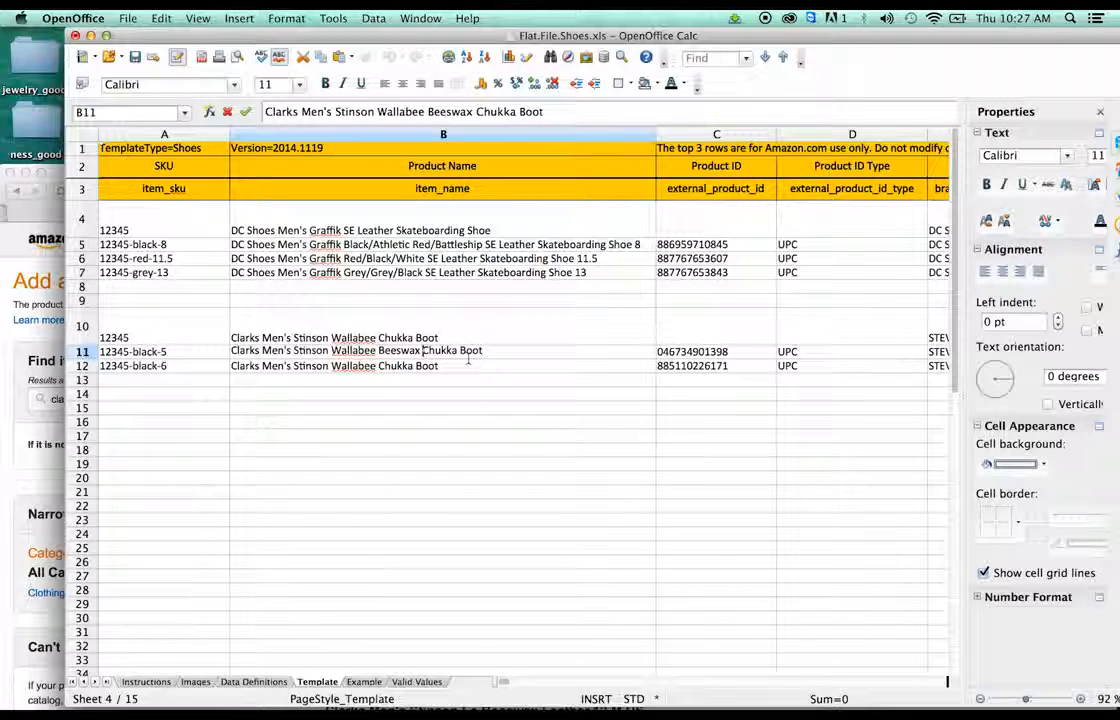
pyautogui.write(' Leather')
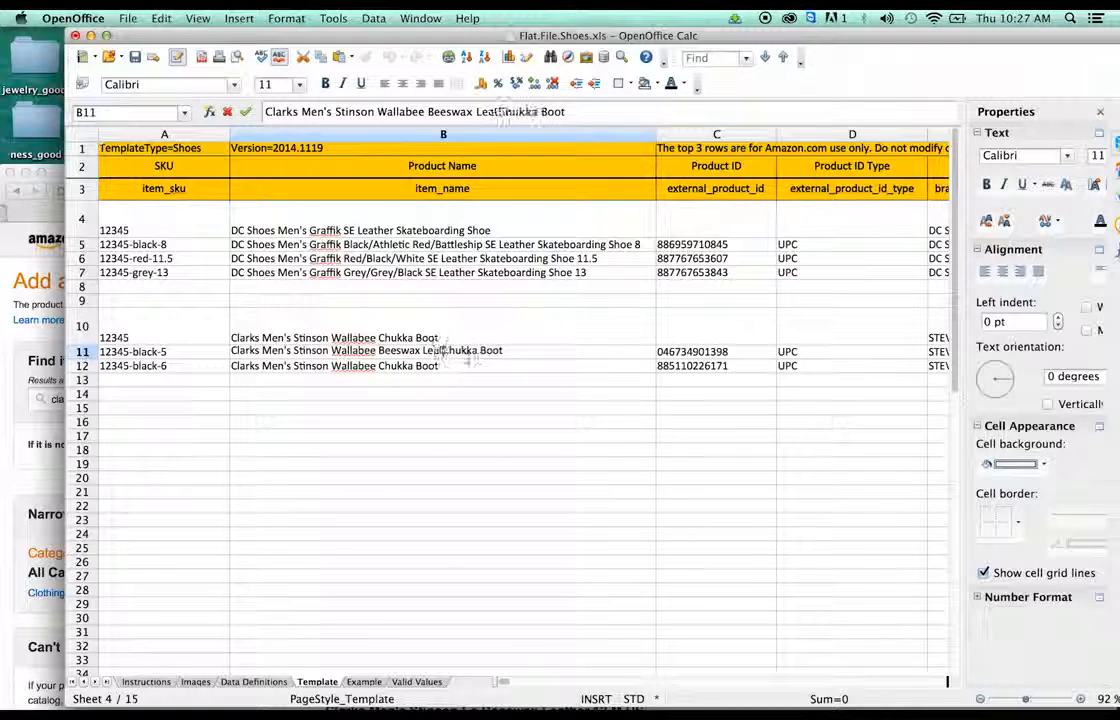
pyautogui.click(452, 341)
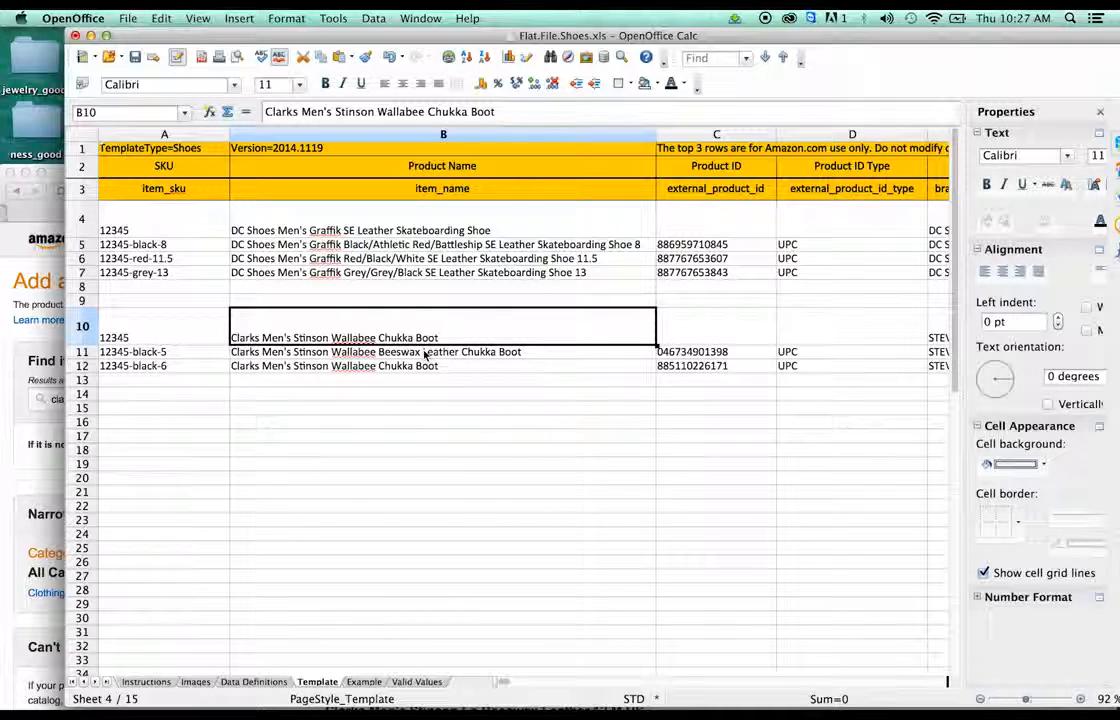
# - Change the child SKU in A11 to 12345-brown-14
pyautogui.click(425, 353)
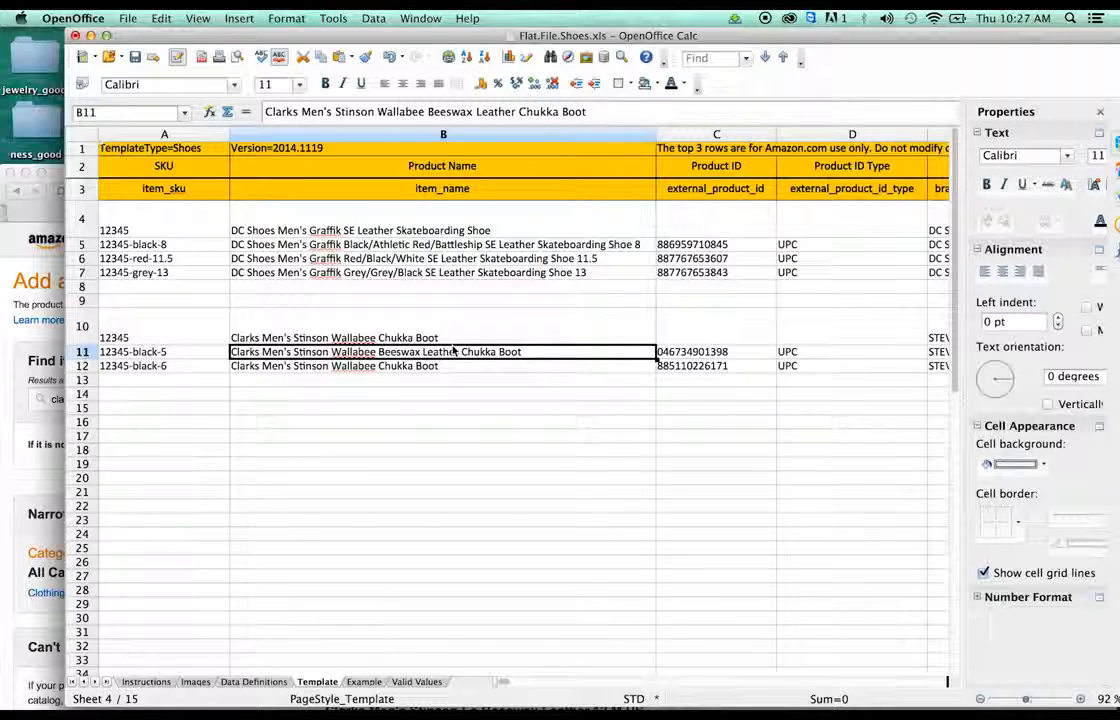
pyautogui.click(160, 352)
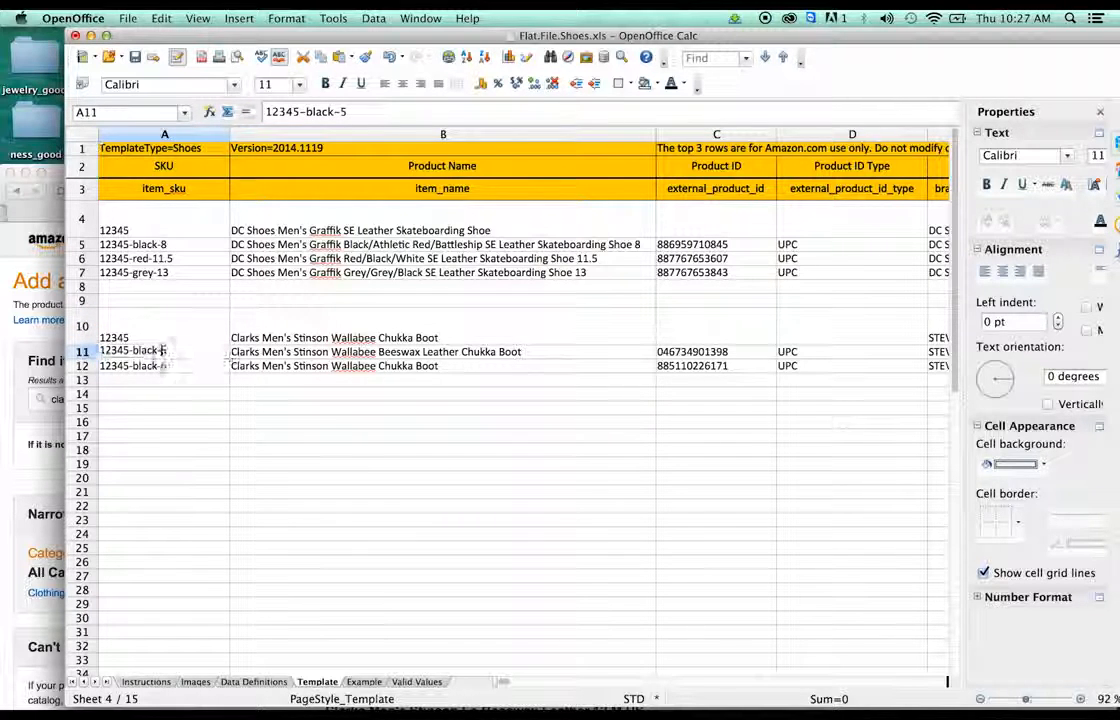
pyautogui.doubleClick(157, 351)
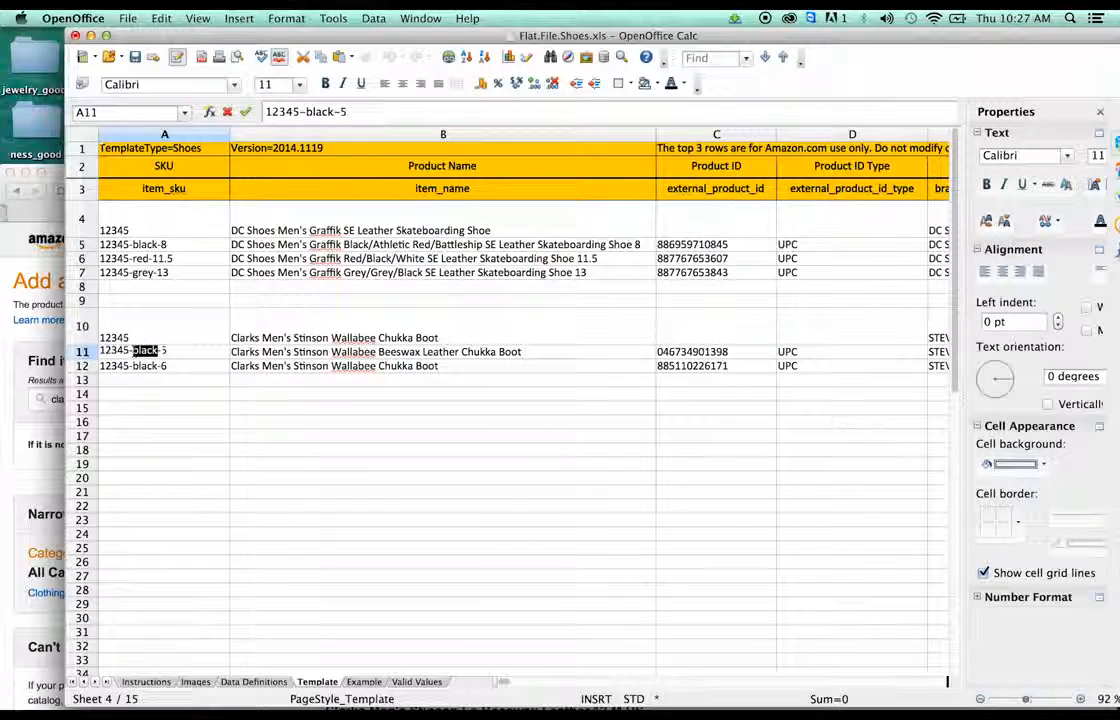
pyautogui.write('brown')
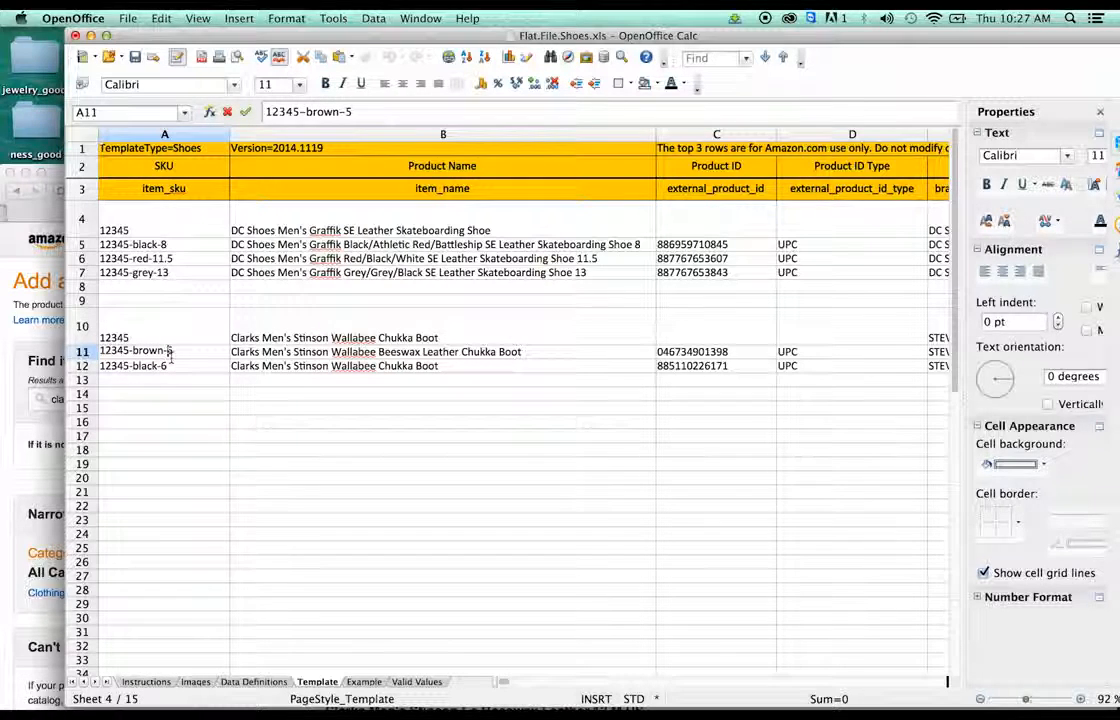
pyautogui.click(60, 386)
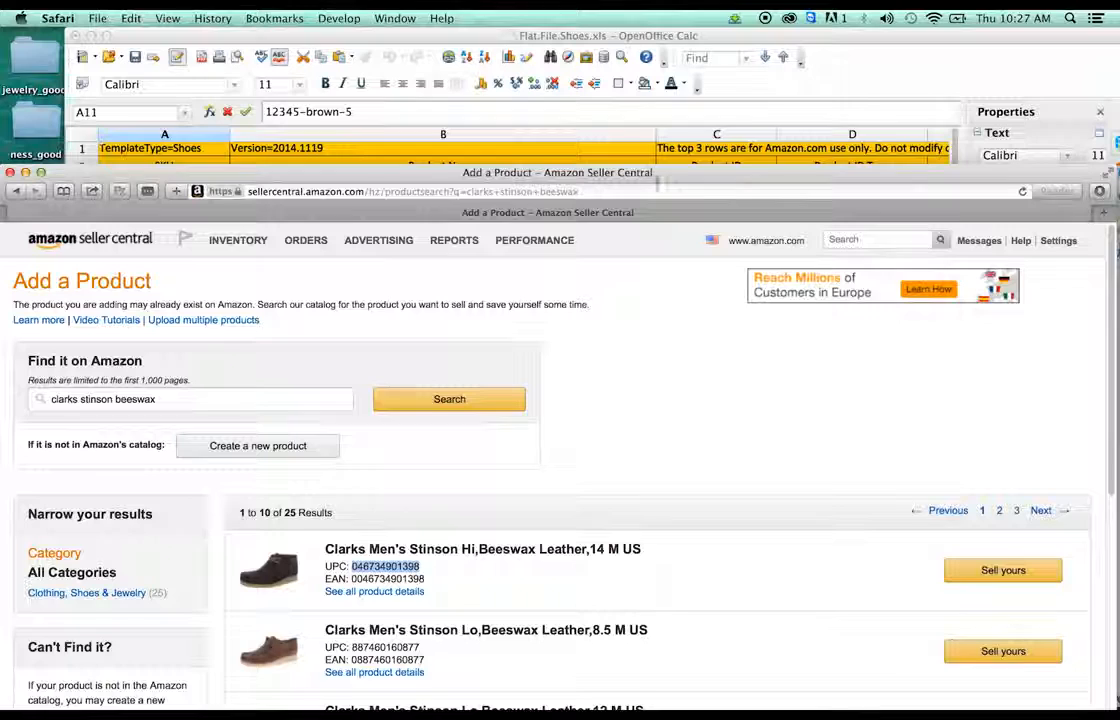
pyautogui.click(690, 34)
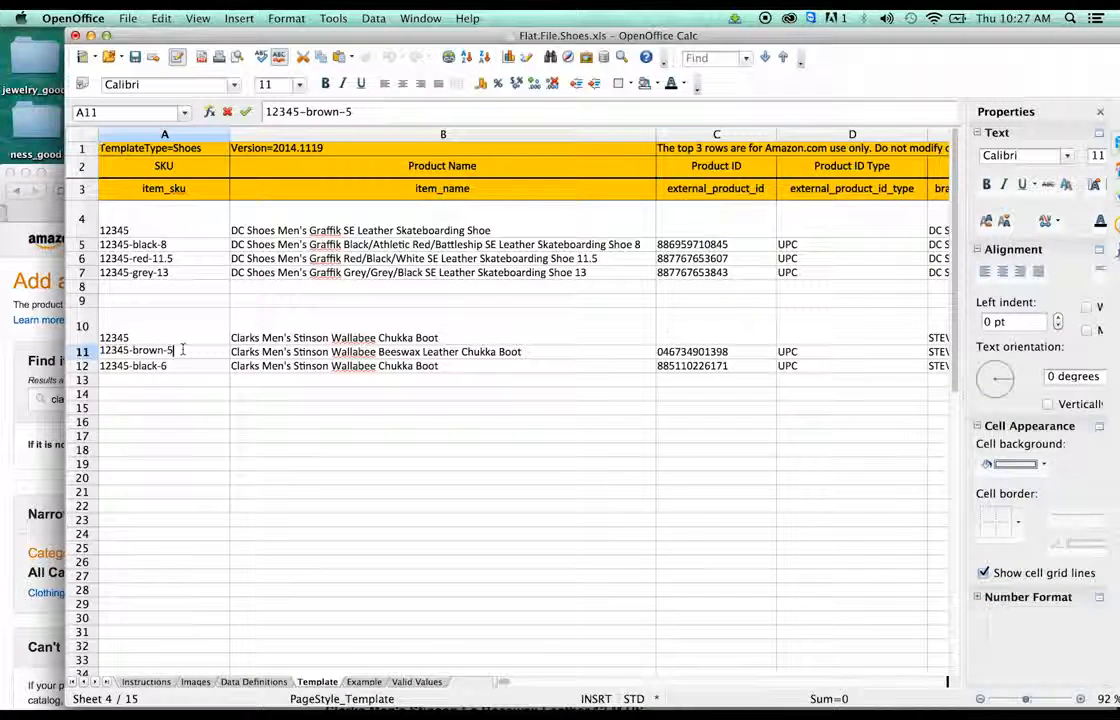
# - Replace the parent SKU in A10 with 56789
pyautogui.click(137, 334)
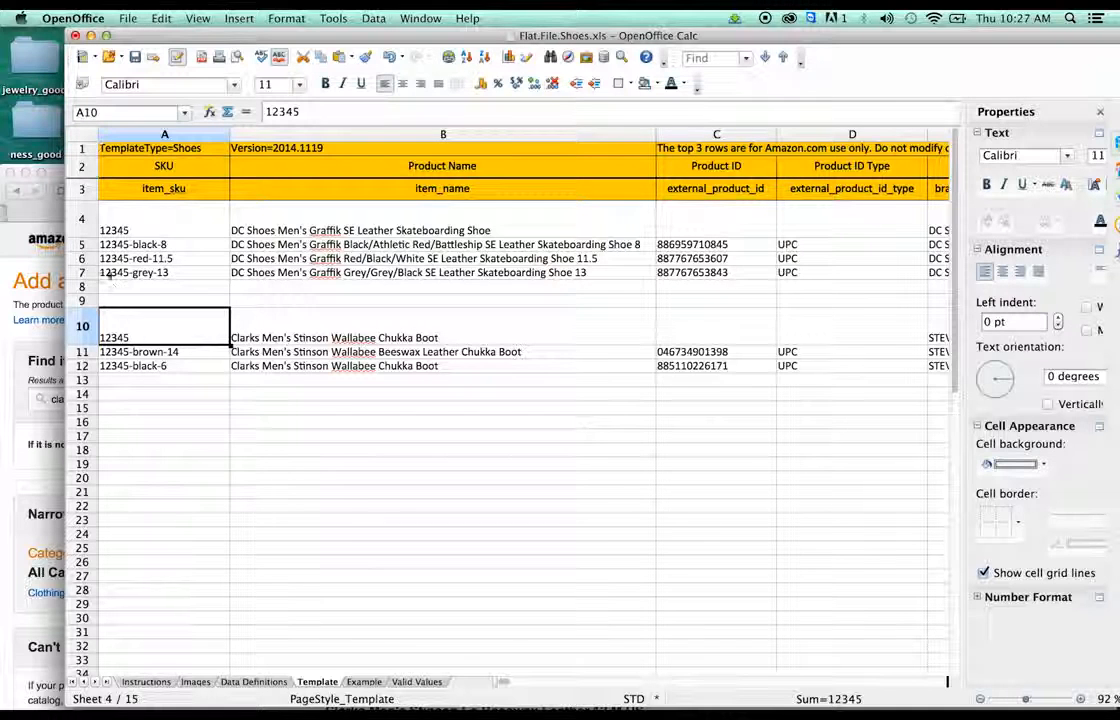
pyautogui.doubleClick(132, 336)
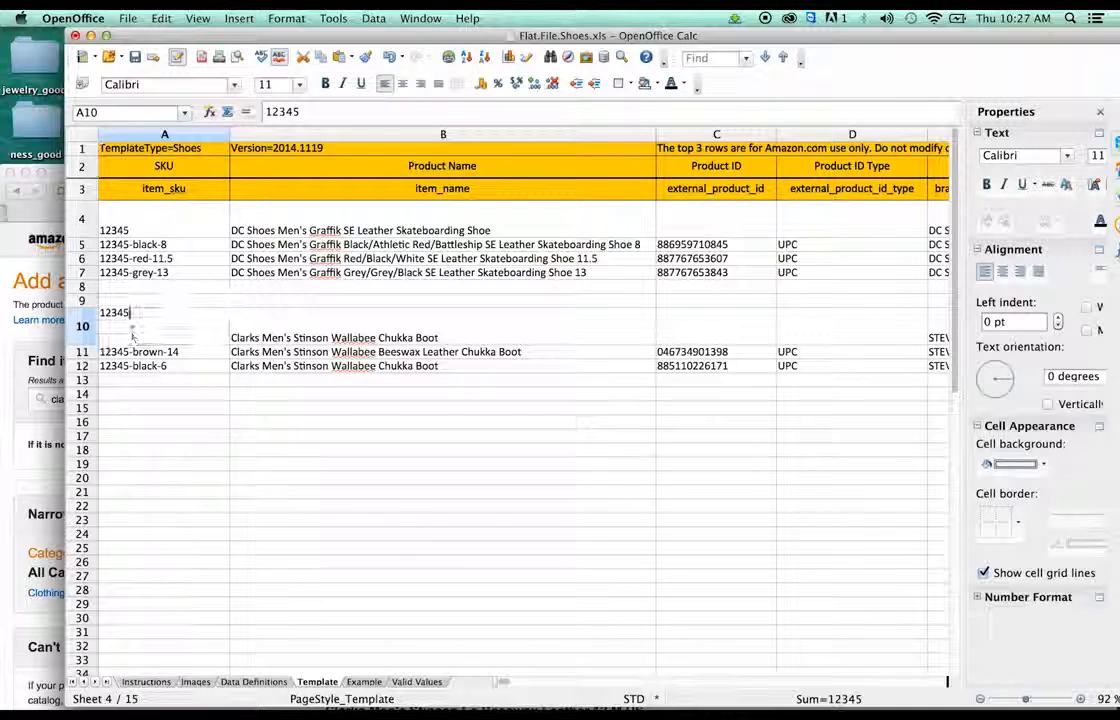
pyautogui.moveTo(131, 313); pyautogui.dragTo(84, 308)
pyautogui.press('BackSpace')
pyautogui.write('56789')
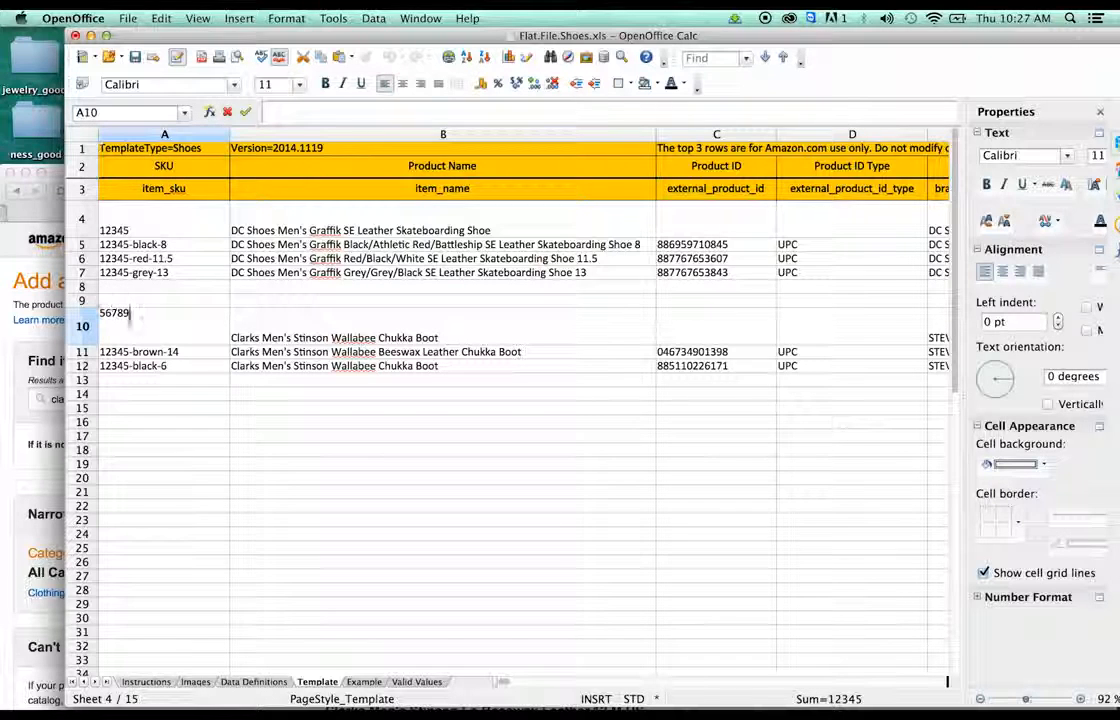
pyautogui.click(126, 350)
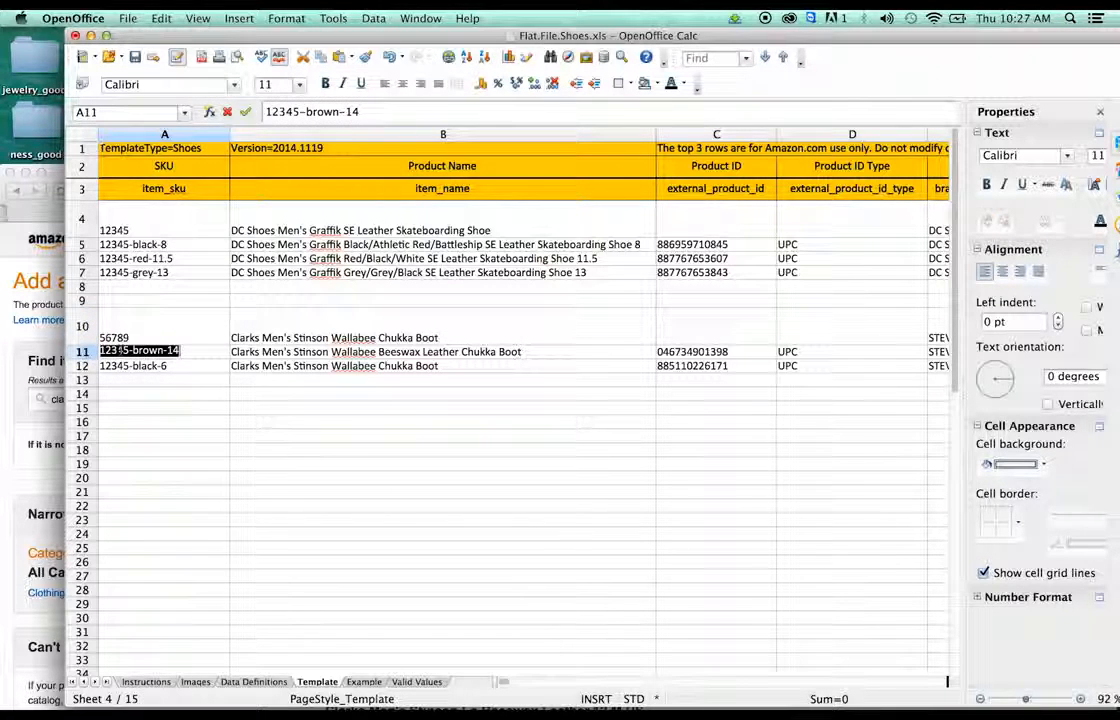
# - Change the child SKU prefixes to 56789, giving 56789-brown-14 and 56789-black-6
pyautogui.doubleClick(124, 350)
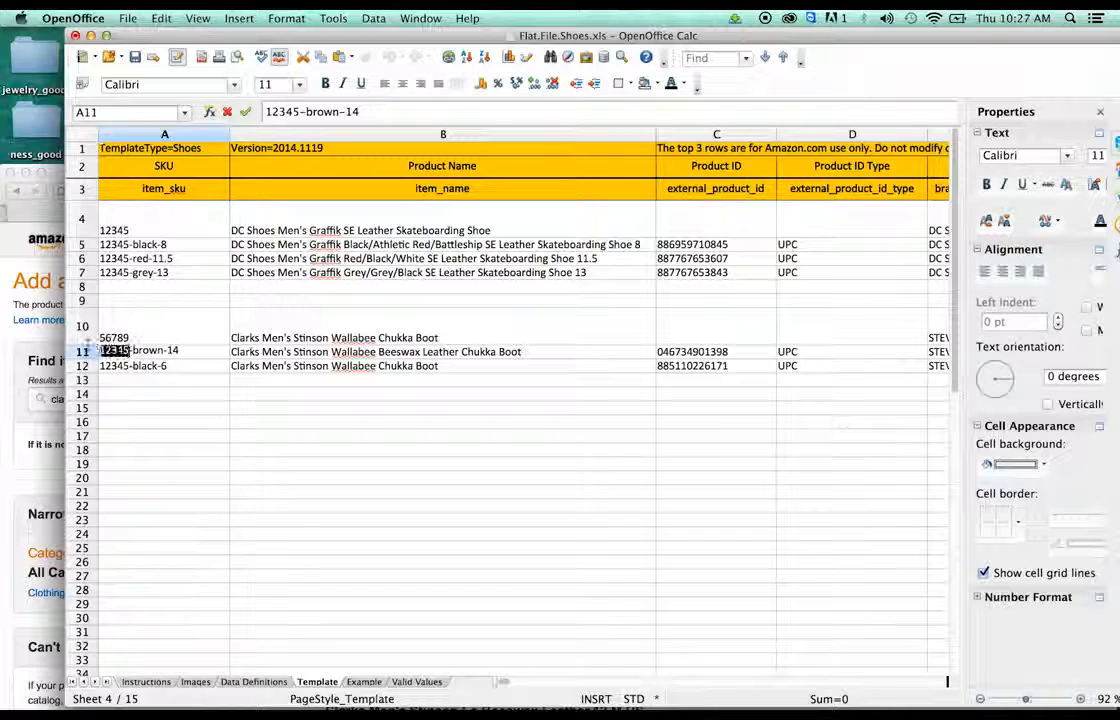
pyautogui.write('56789')
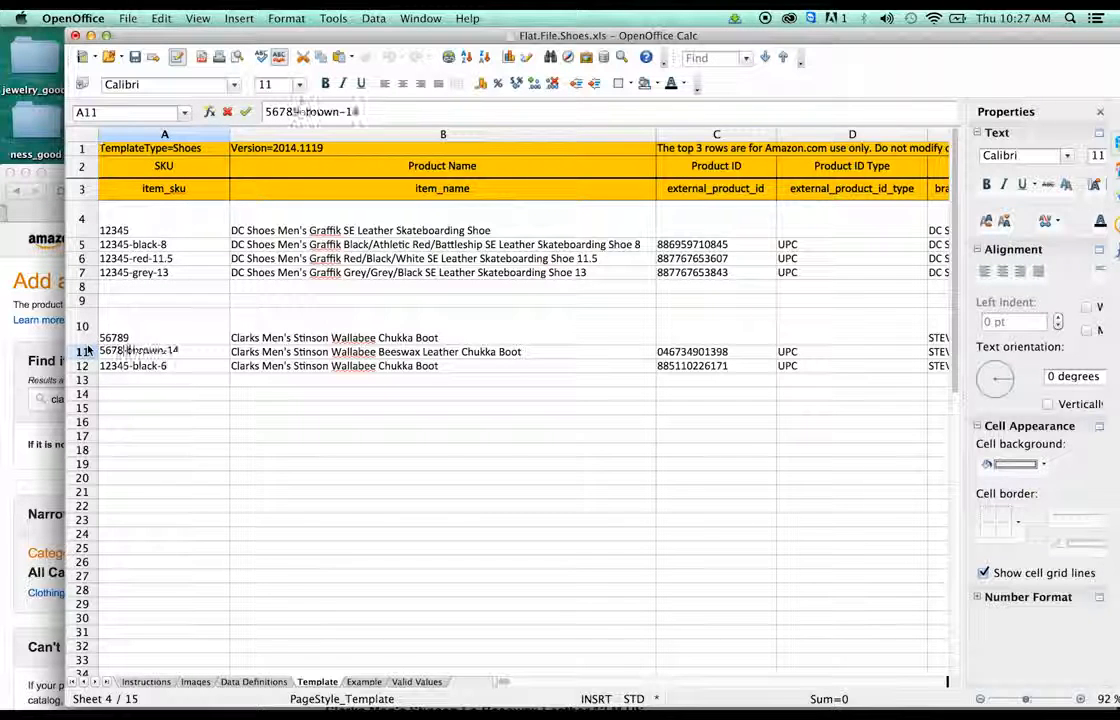
pyautogui.click(125, 366)
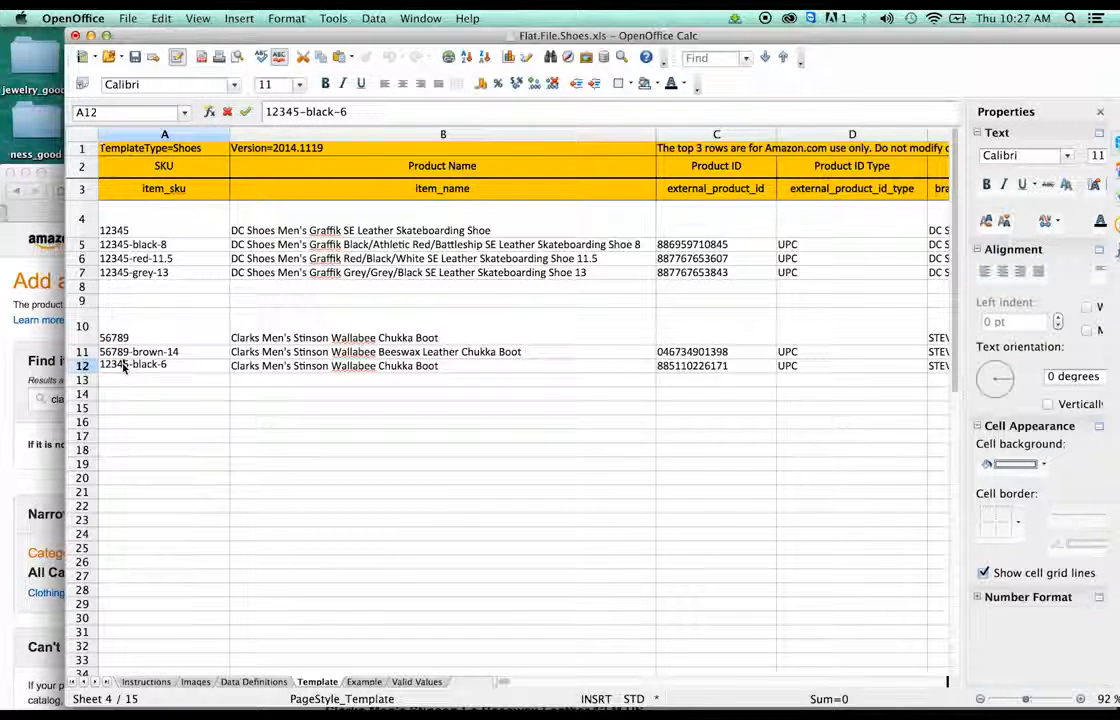
pyautogui.doubleClick(125, 366)
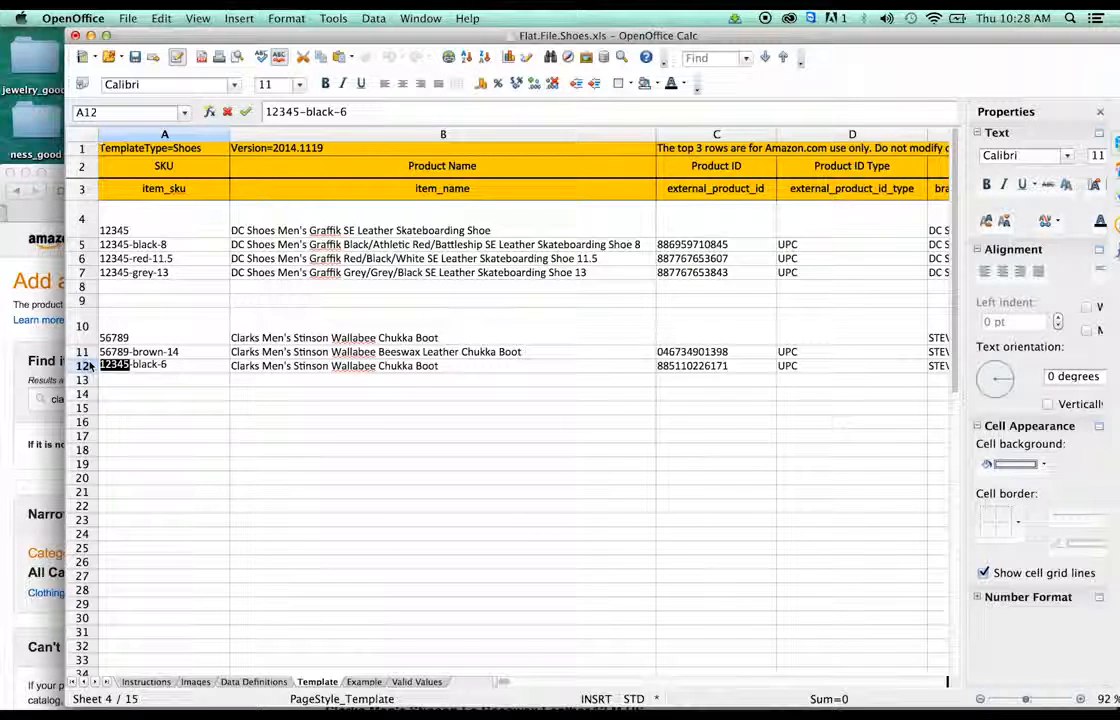
pyautogui.write('56789')
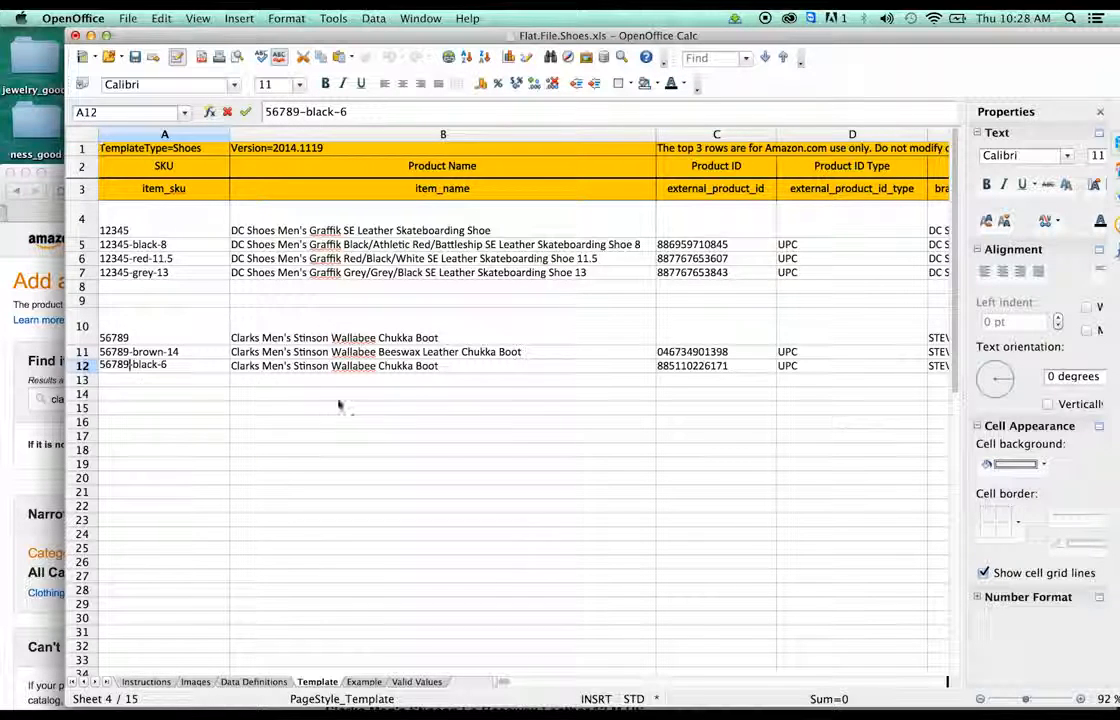
pyautogui.click(407, 387)
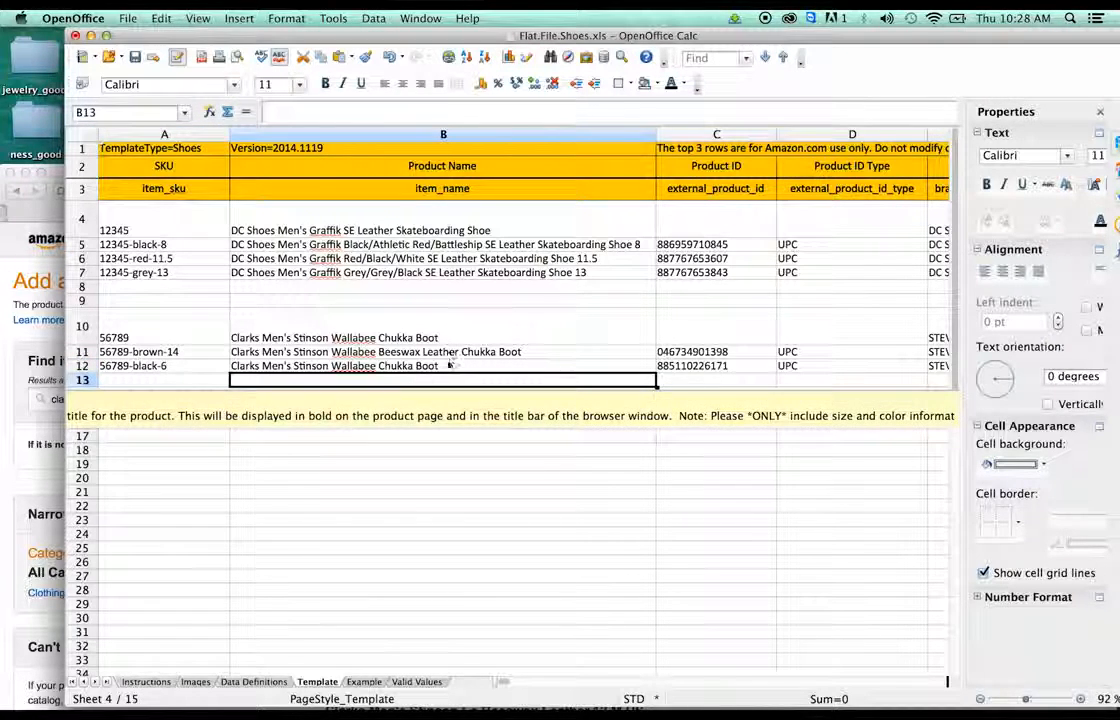
pyautogui.click(445, 366)
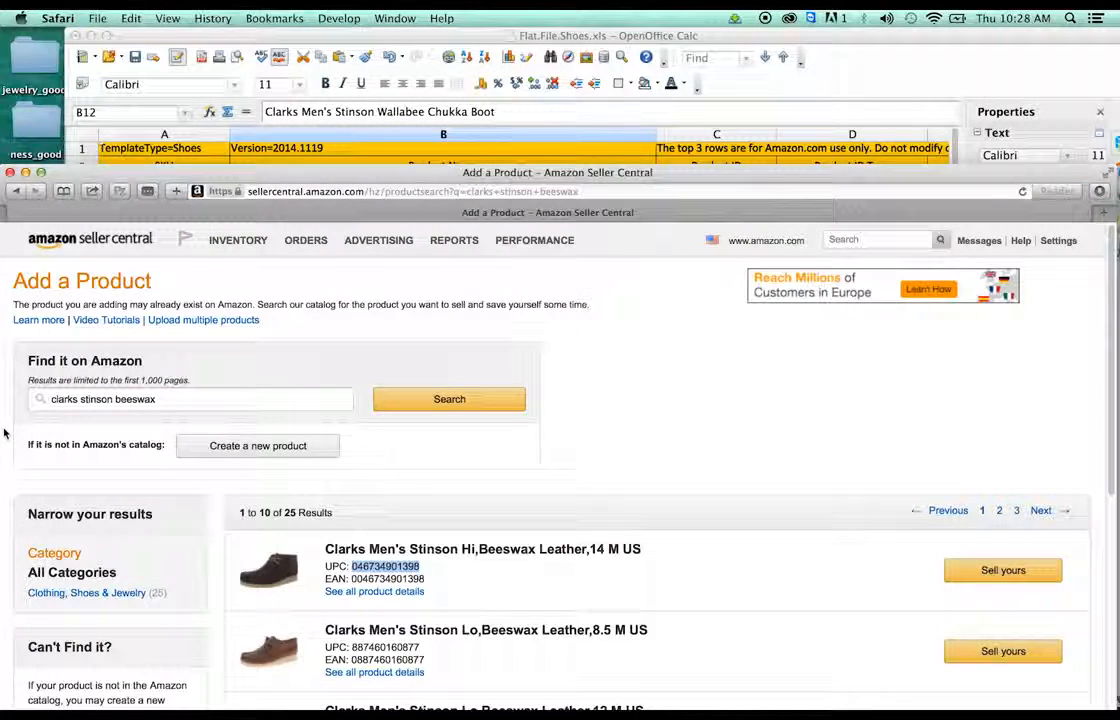
pyautogui.click(4, 378)
# - Search the Amazon catalog for black Clarks Stinson boots instead of beeswax
pyautogui.click(178, 399)
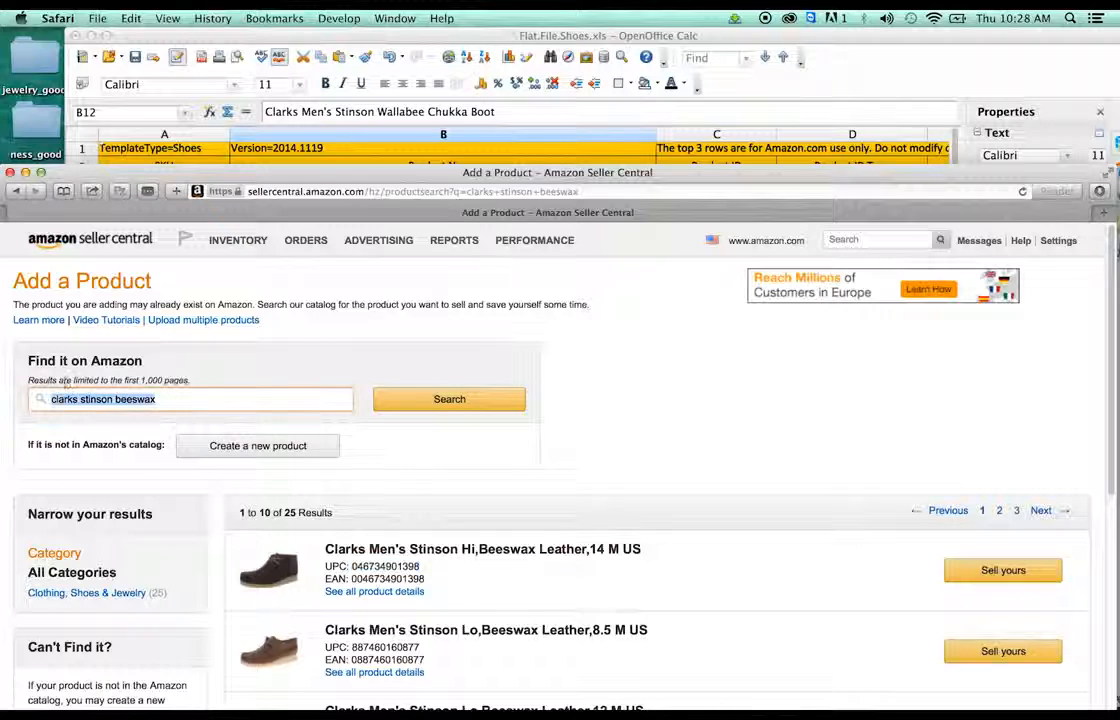
pyautogui.doubleClick(117, 399)
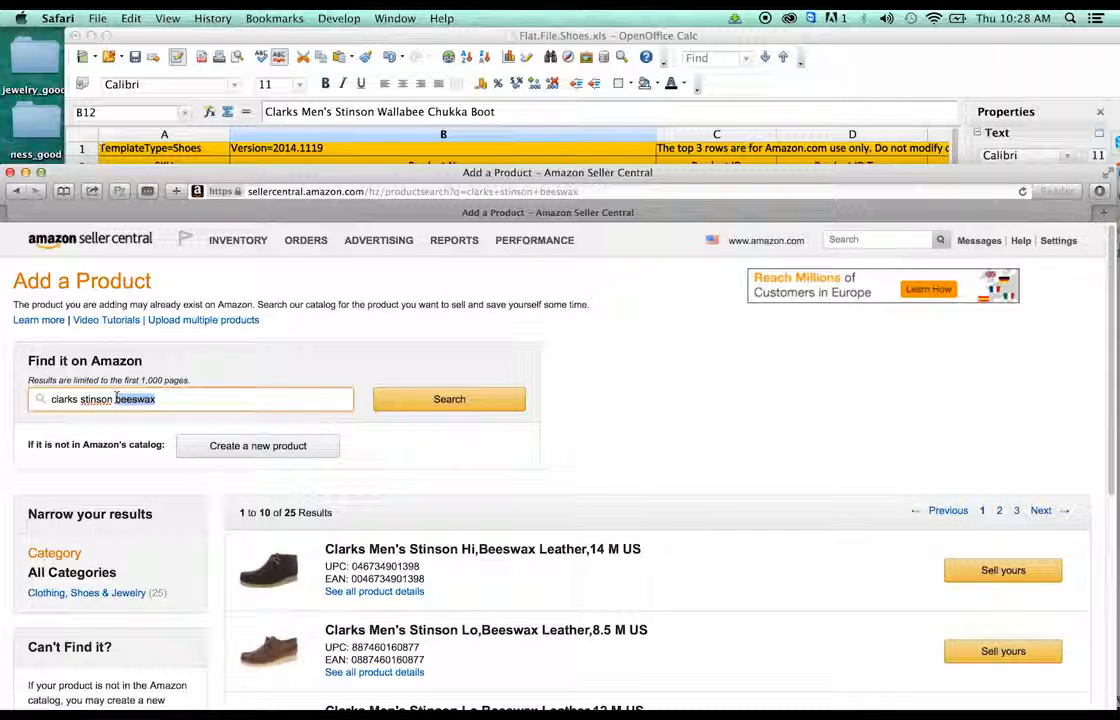
pyautogui.write('be')
pyautogui.press('Return')
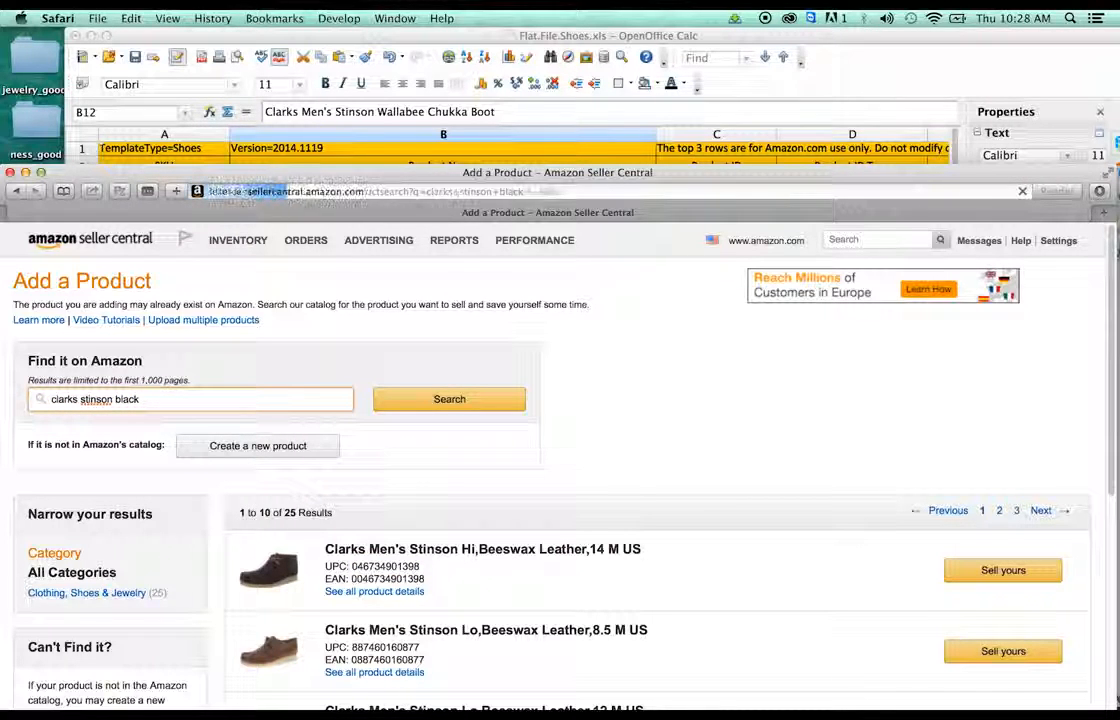
pyautogui.scroll(-3, 619, 395)
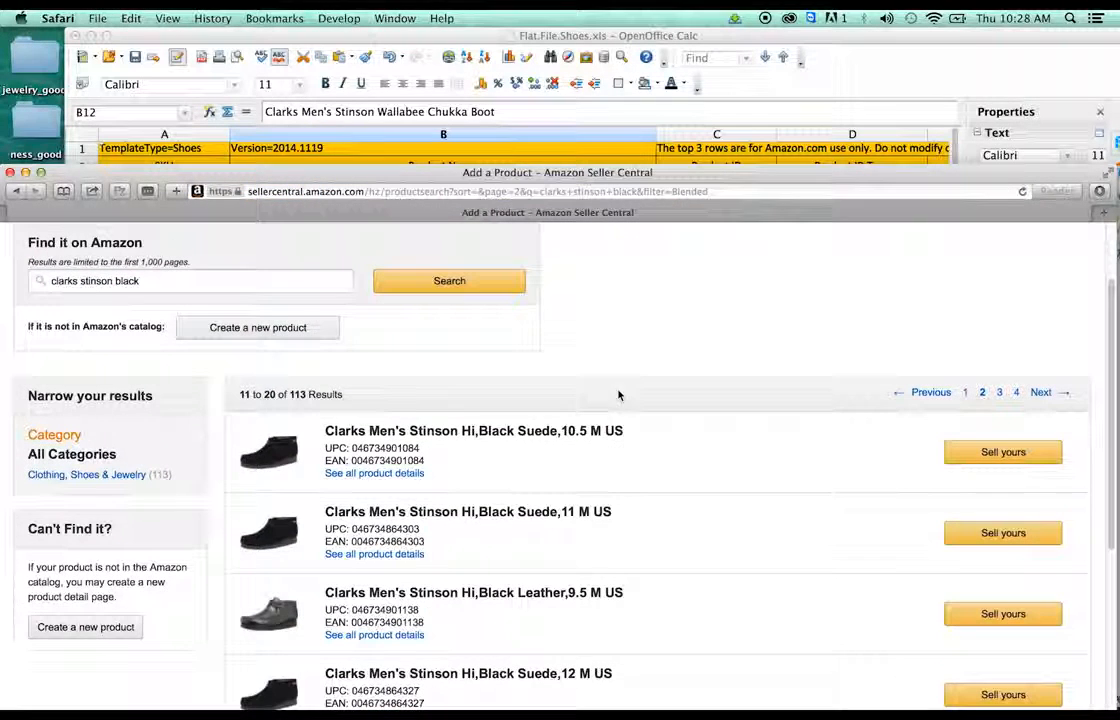
pyautogui.rightClick(399, 479)
pyautogui.click(420, 481)
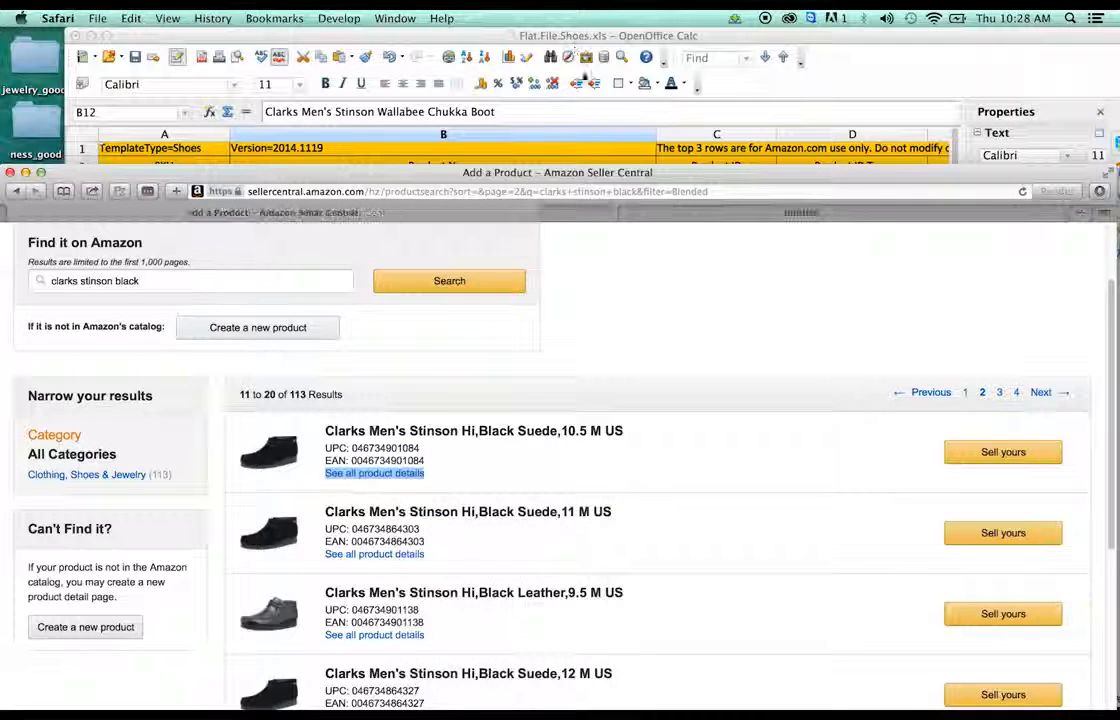
pyautogui.click(635, 213)
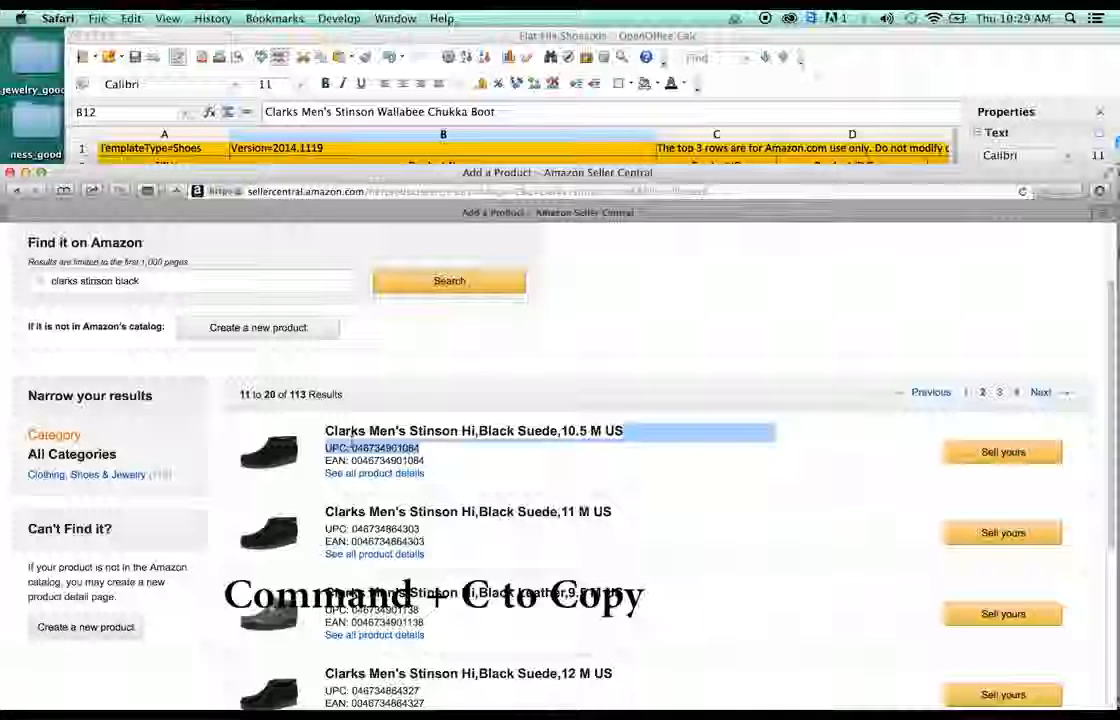
pyautogui.doubleClick(355, 448)
pyautogui.press('super+c')
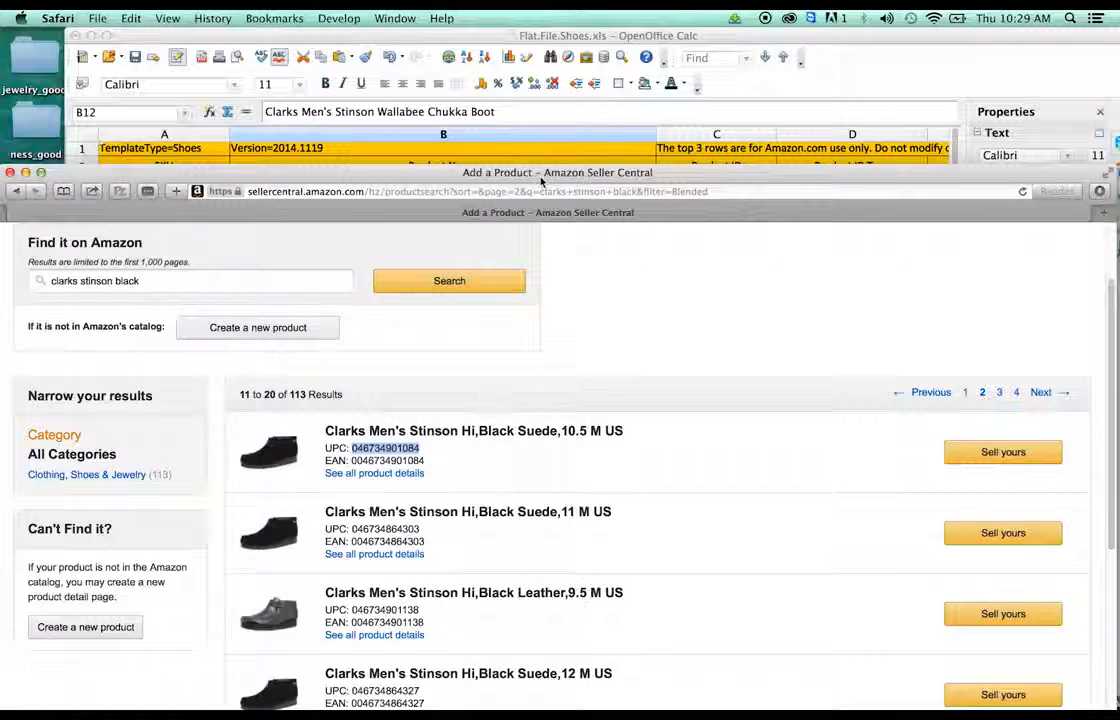
pyautogui.click(533, 43)
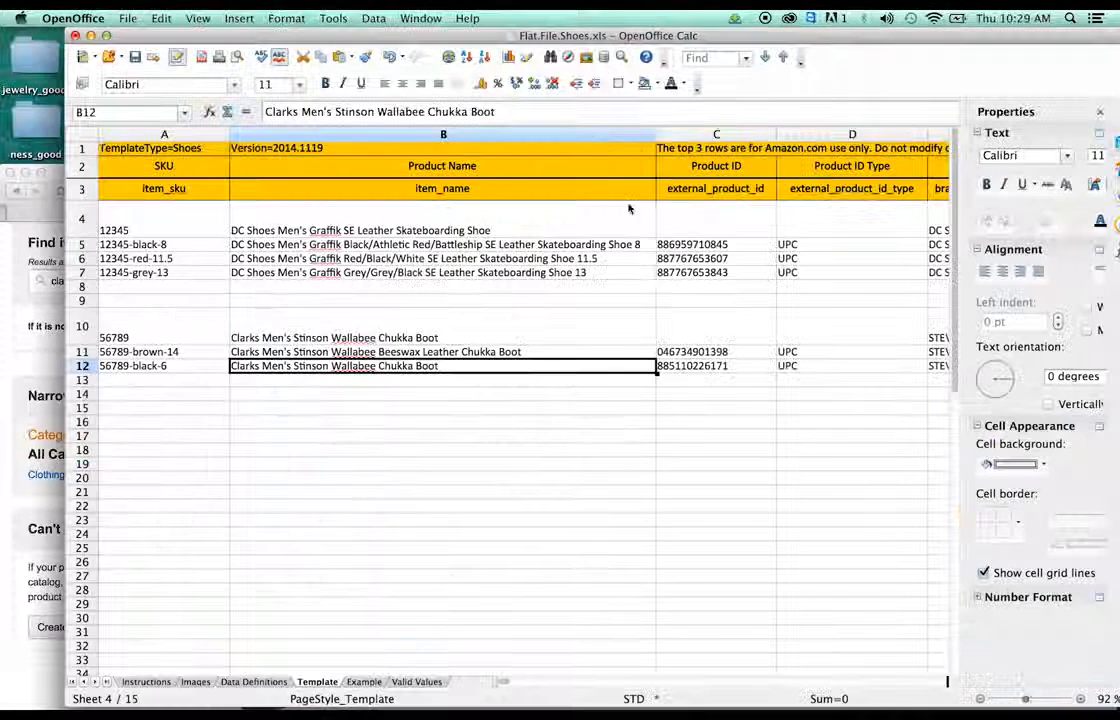
# - Paste the copied UPC into Product ID cell C12
pyautogui.click(660, 366)
pyautogui.press('super+v')
pyautogui.press('Return')
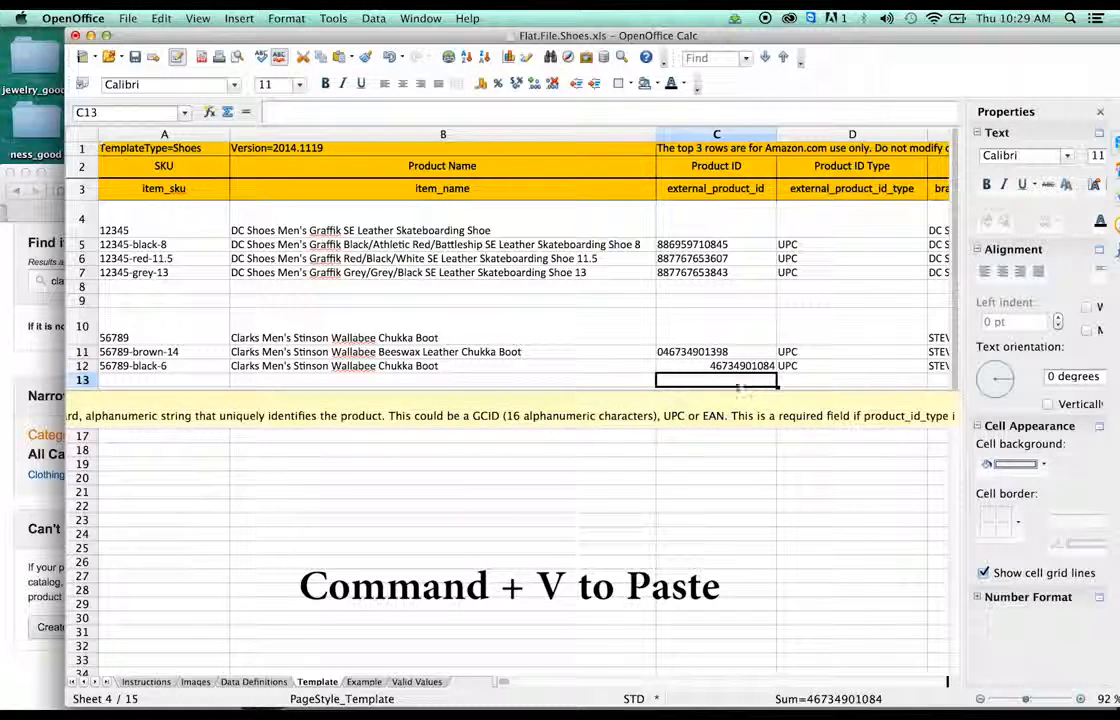
pyautogui.click(731, 372)
pyautogui.rightClick(711, 367)
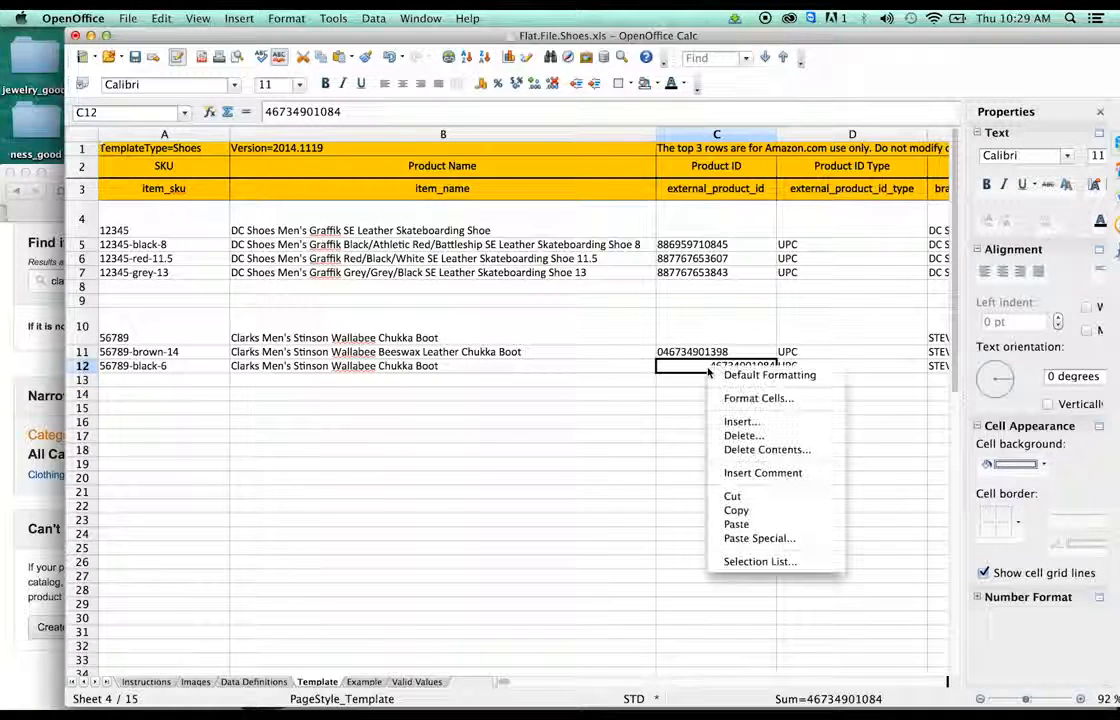
pyautogui.click(748, 399)
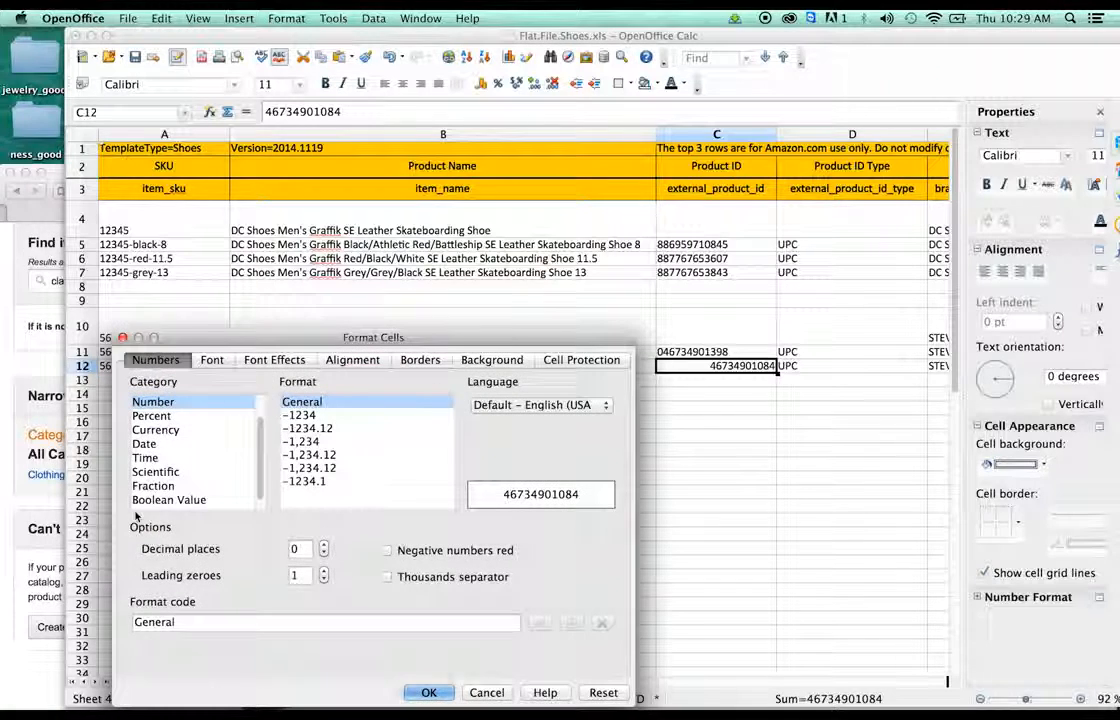
pyautogui.scroll(-1, 193, 453)
pyautogui.click(145, 499)
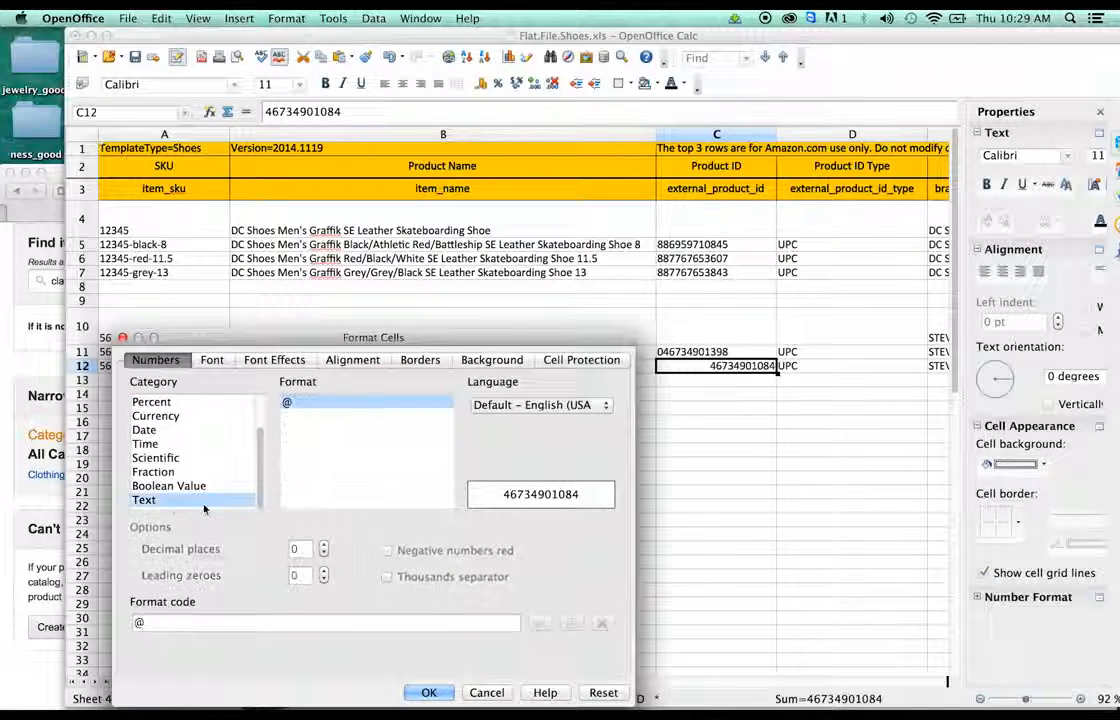
pyautogui.click(428, 694)
pyautogui.doubleClick(712, 367)
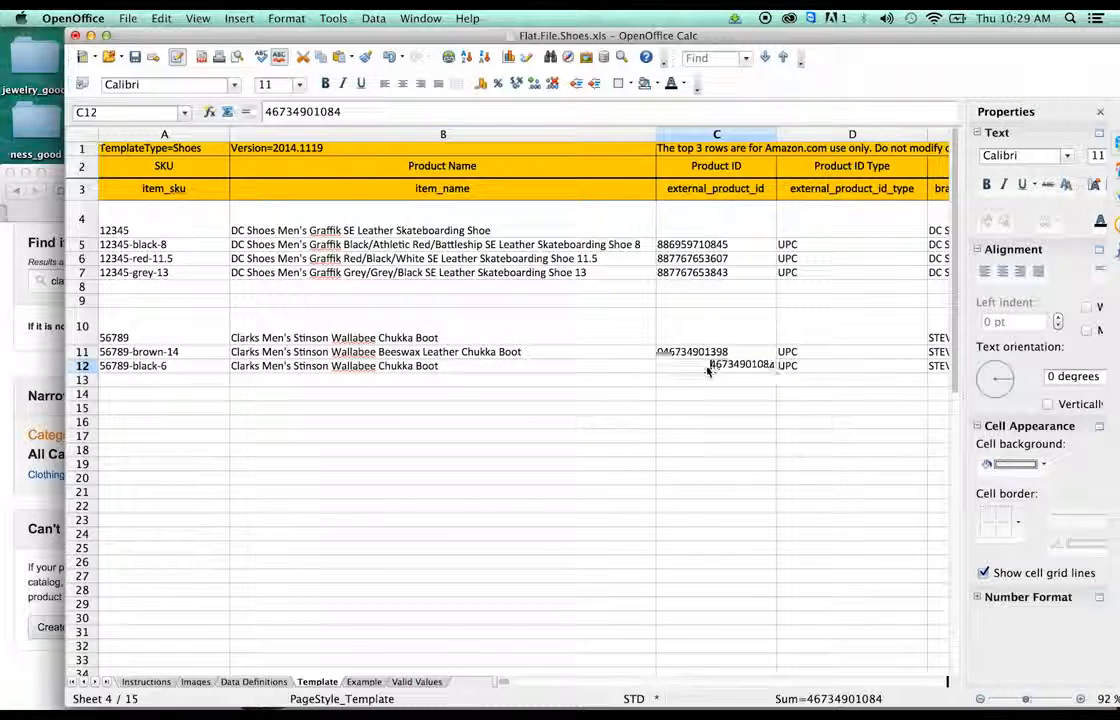
pyautogui.write('0')
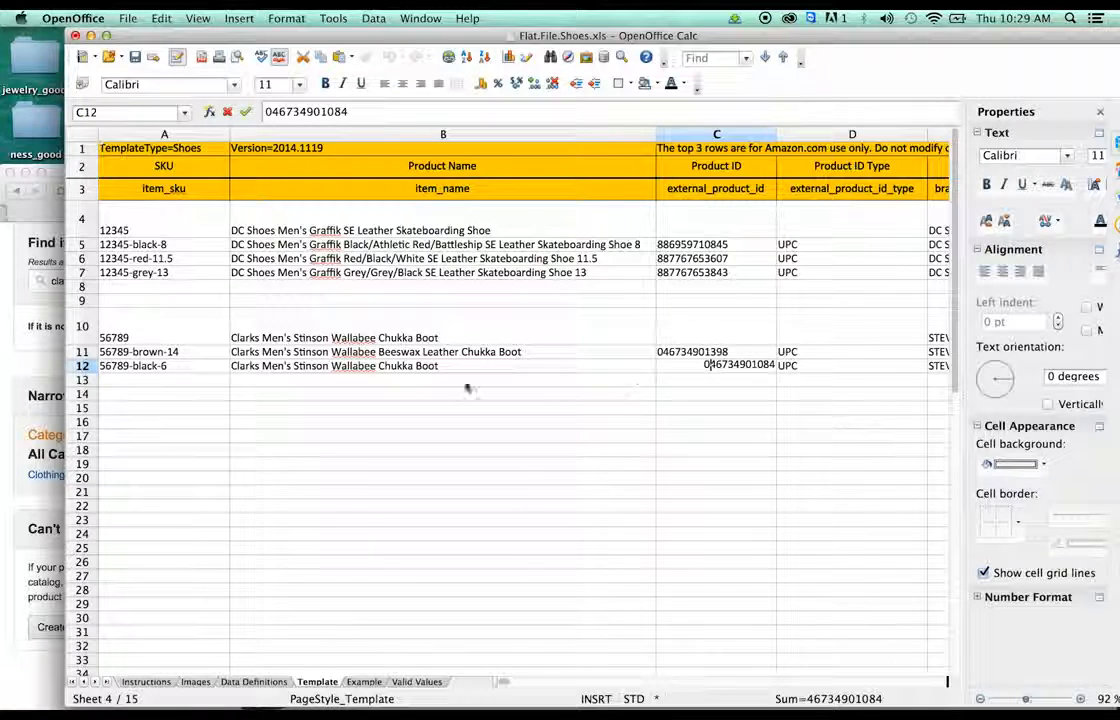
pyautogui.click(388, 374)
# - Insert 'Black Suede' into B12's name and change A12's SKU to 56789-black-10.5
pyautogui.doubleClick(388, 368)
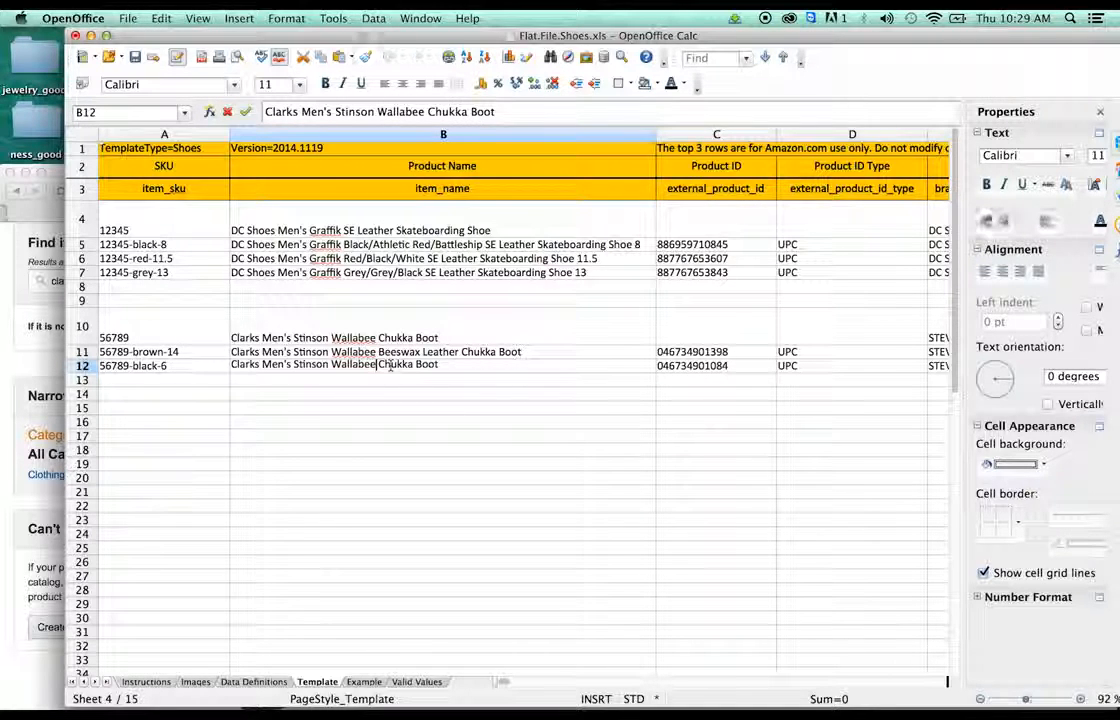
pyautogui.write('Black ')
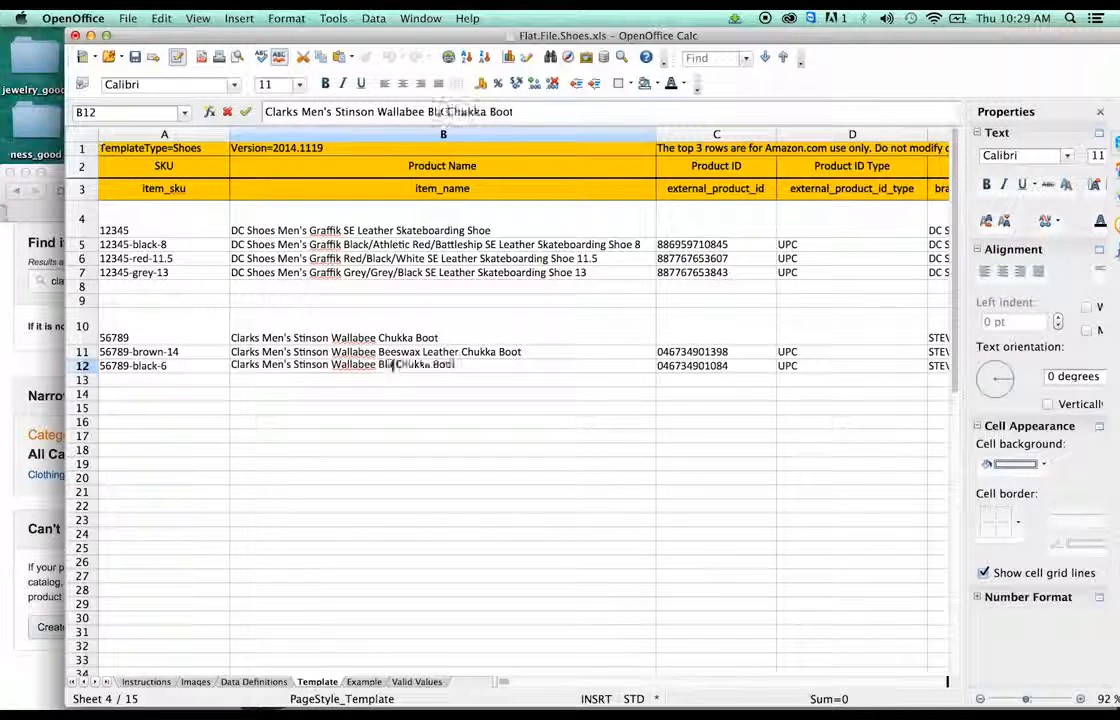
pyautogui.write('Suede')
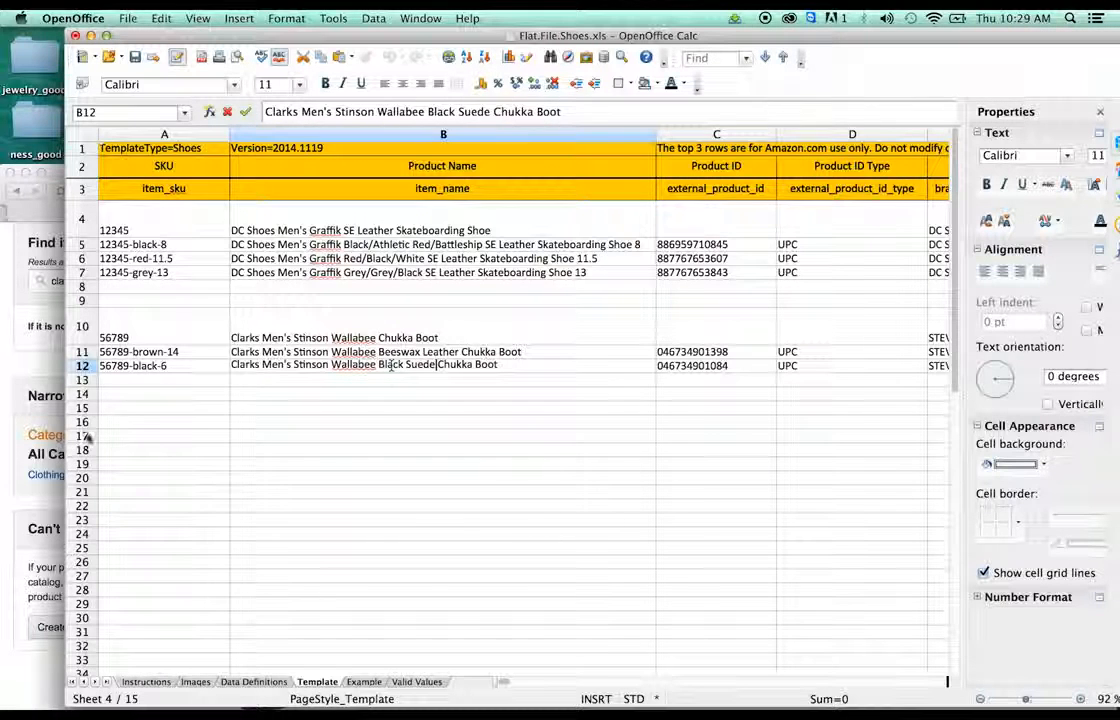
pyautogui.doubleClick(145, 369)
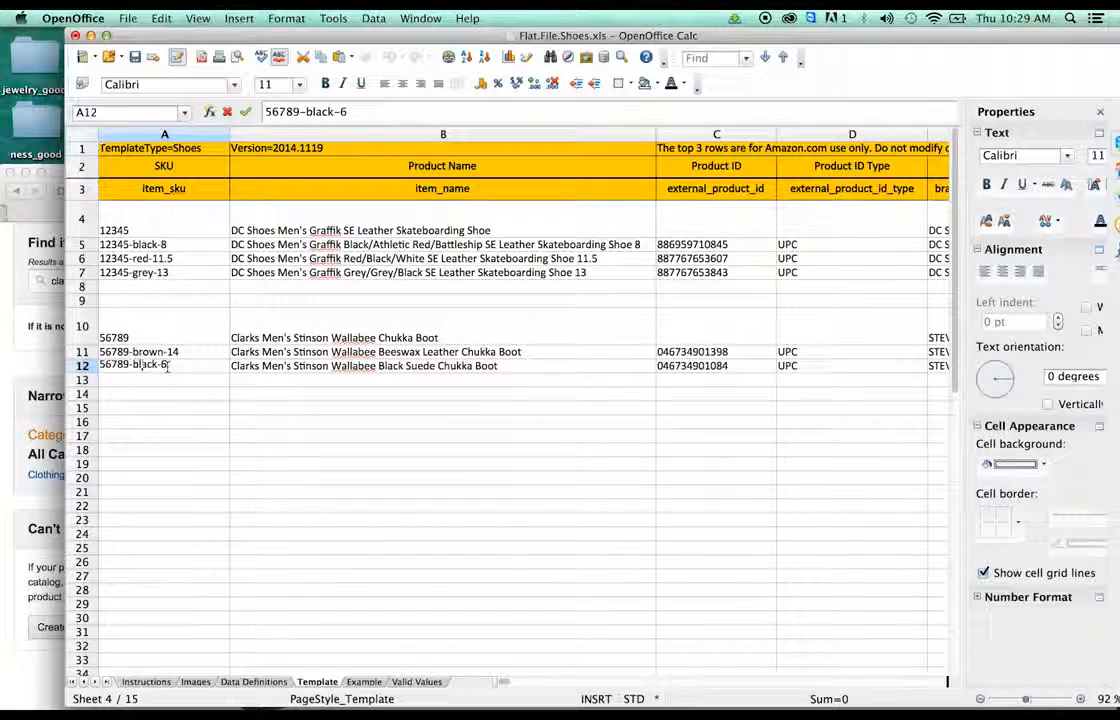
pyautogui.click(48, 374)
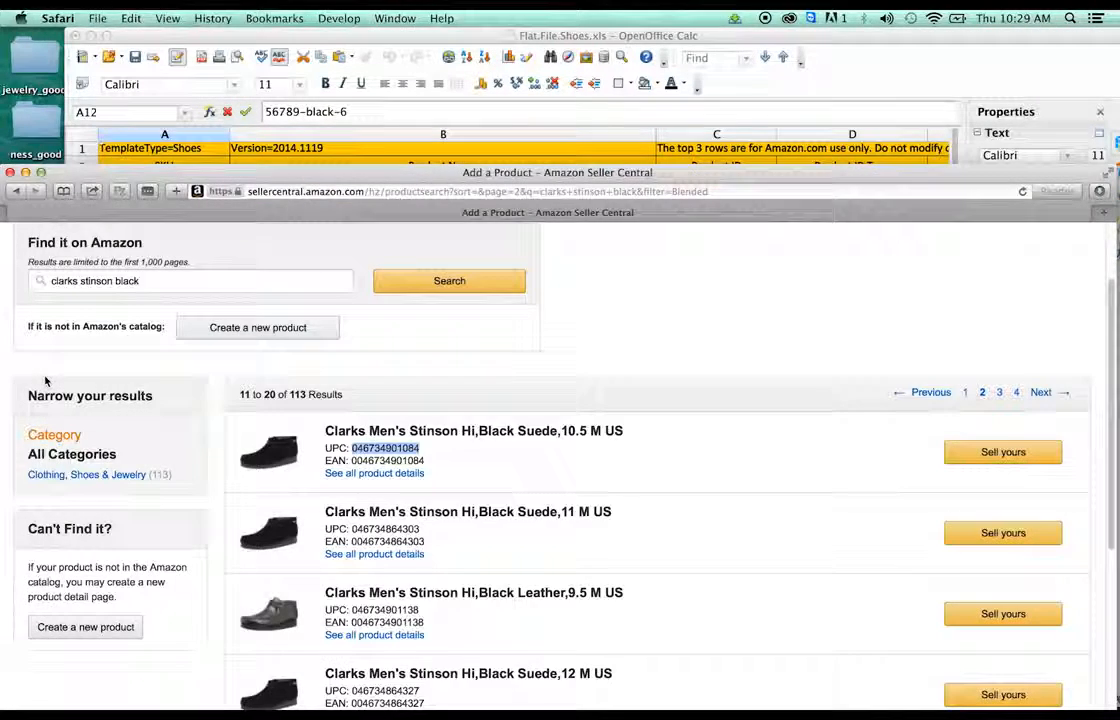
pyautogui.click(916, 90)
pyautogui.press('BackSpace')
pyautogui.write('10.5')
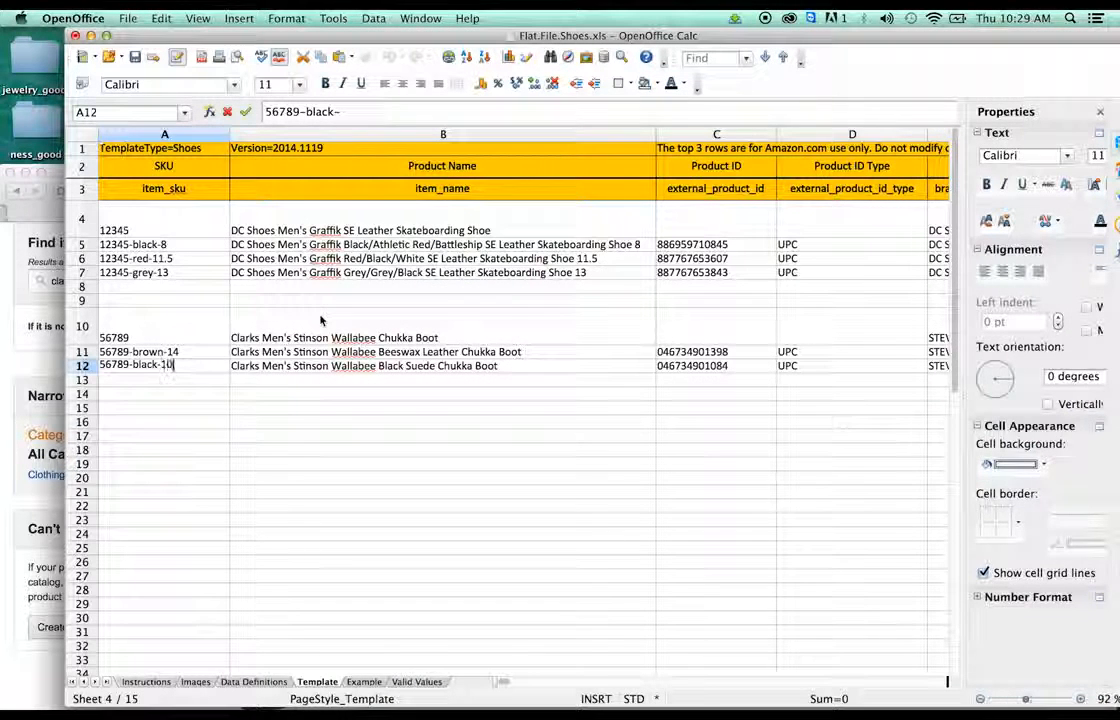
pyautogui.click(545, 355)
# - Append size 14 to B11's product name and 10.5 to B12's
pyautogui.doubleClick(541, 355)
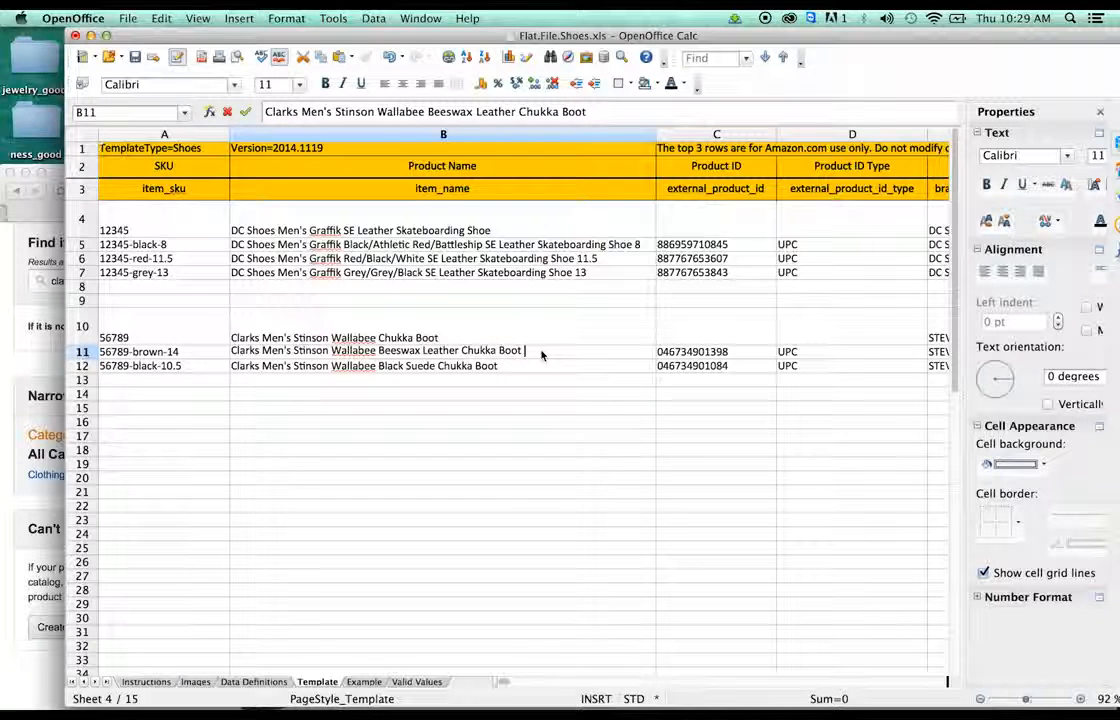
pyautogui.write('14')
pyautogui.doubleClick(532, 366)
pyautogui.tripleClick(527, 370)
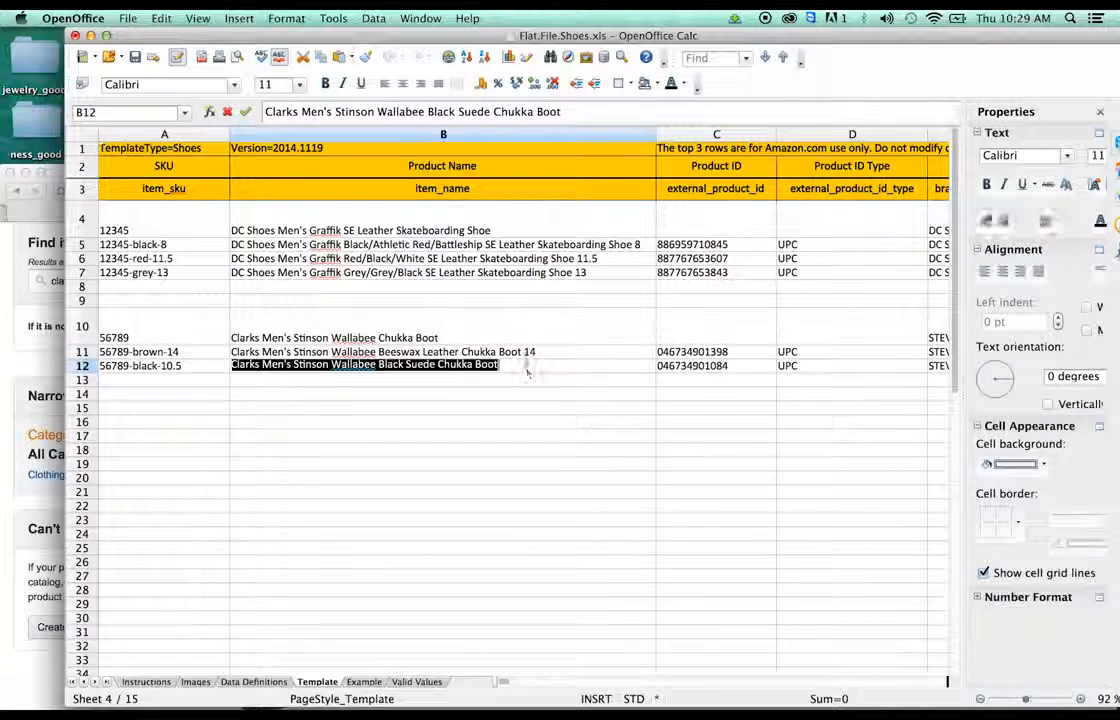
pyautogui.click(527, 366)
pyautogui.write('10')
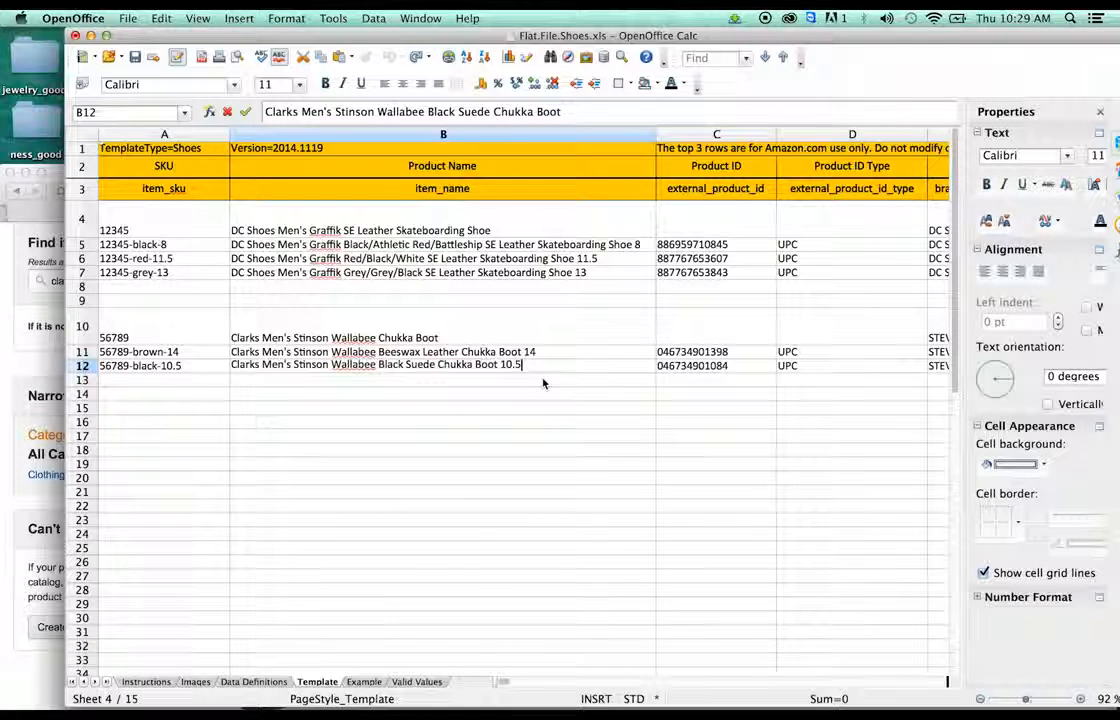
pyautogui.write('.5')
pyautogui.click(622, 395)
pyautogui.click(790, 377)
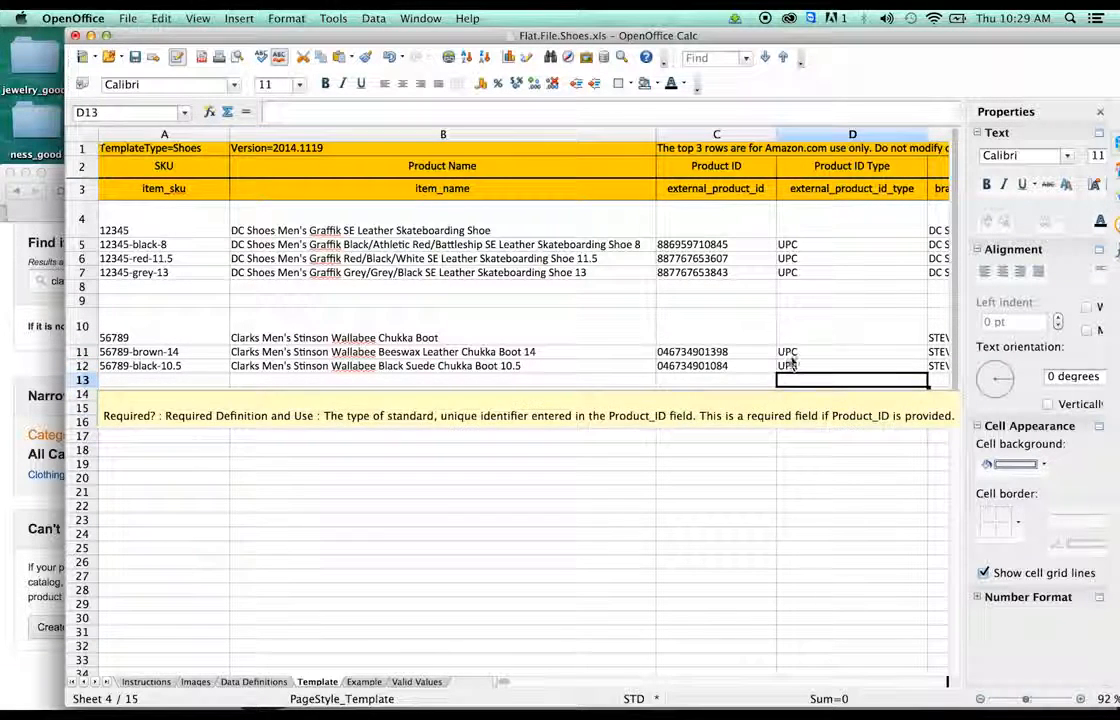
pyautogui.click(785, 354)
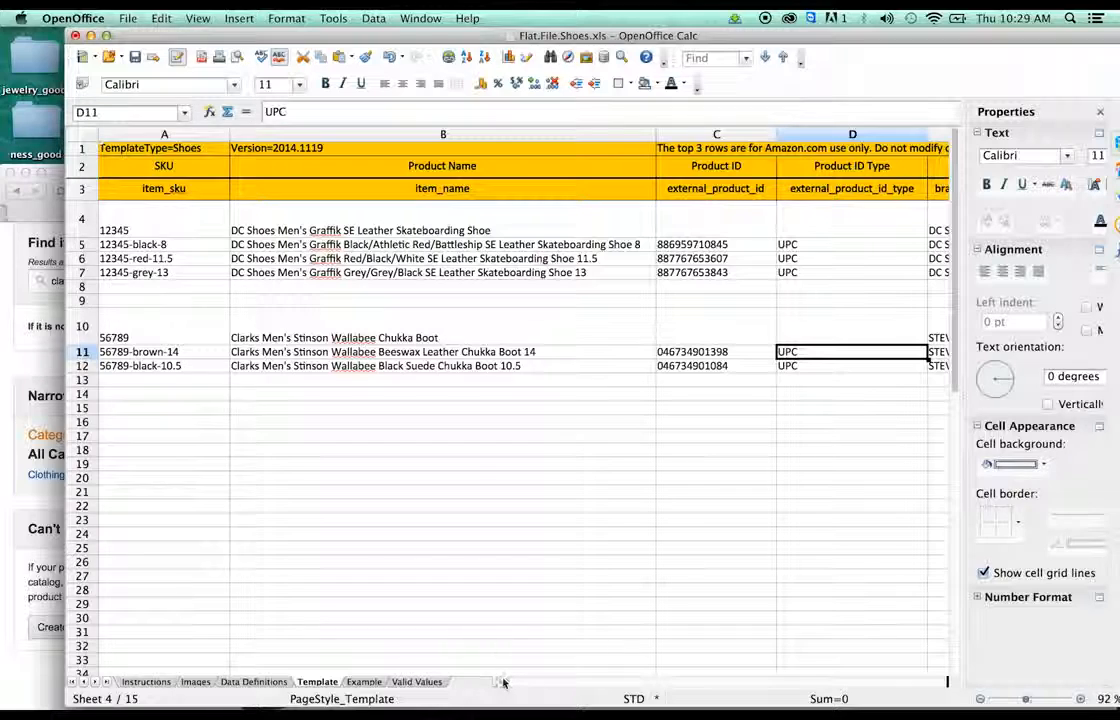
# - Set the parent row's brand in E10 to Clarks and fill it down to E11–E12
pyautogui.moveTo(510, 684); pyautogui.dragTo(516, 684)
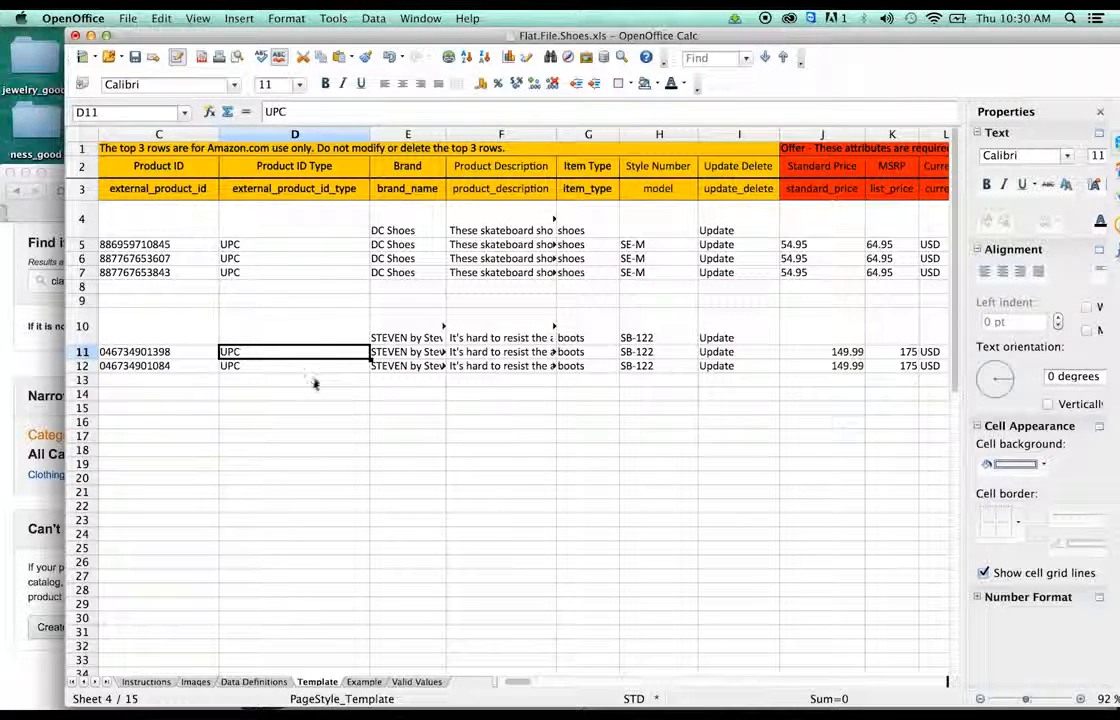
pyautogui.click(384, 344)
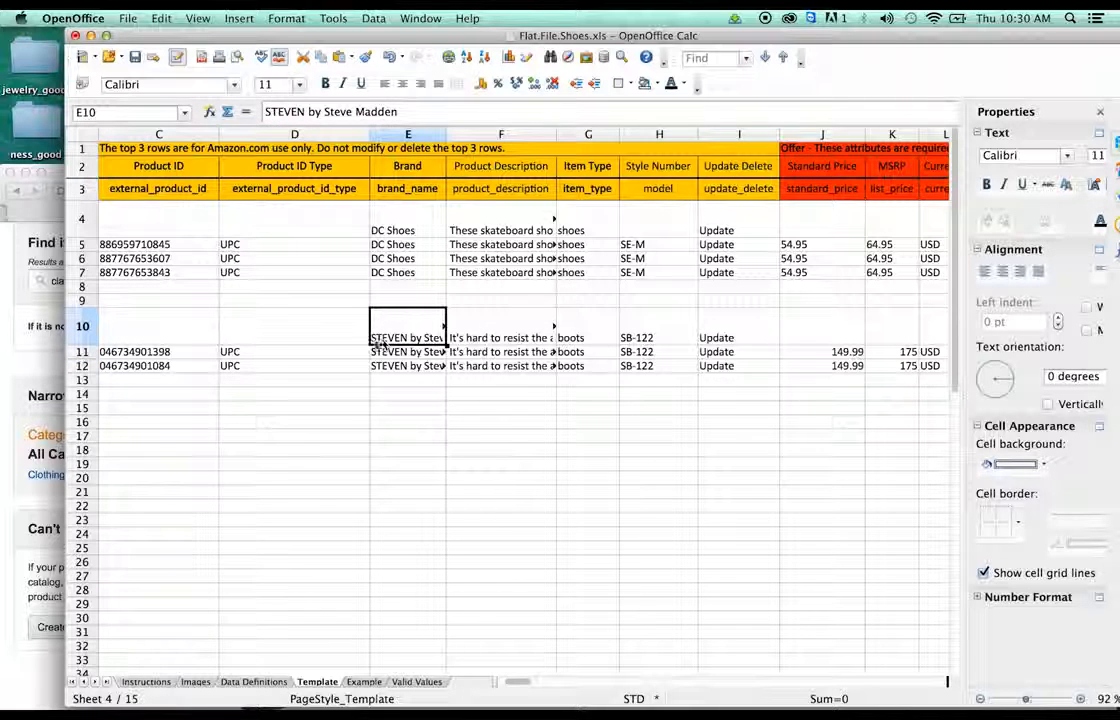
pyautogui.click(352, 111)
pyautogui.moveTo(352, 111); pyautogui.dragTo(182, 99)
pyautogui.press('BackSpace')
pyautogui.write('C')
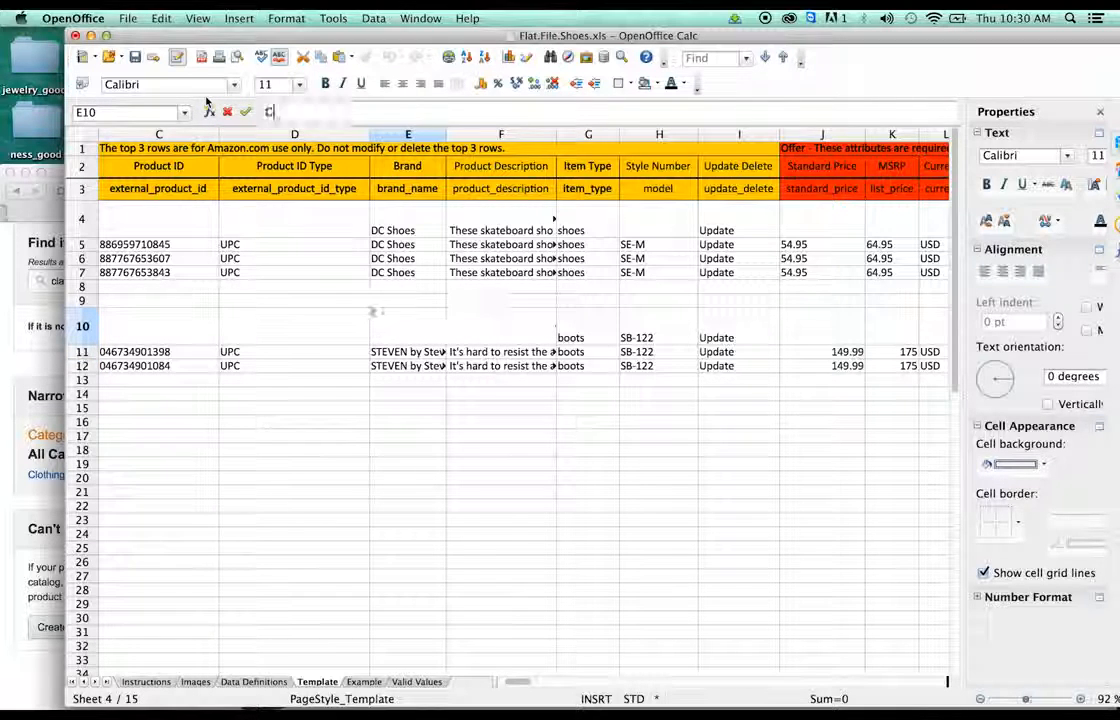
pyautogui.write('larks')
pyautogui.click(349, 418)
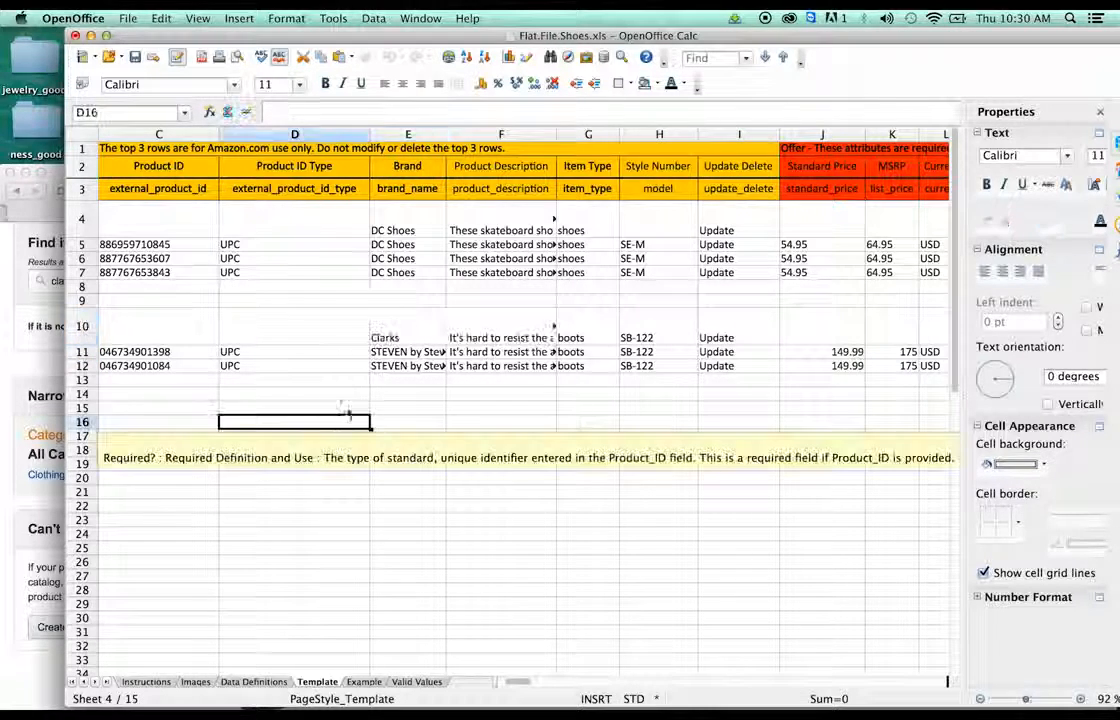
pyautogui.click(438, 340)
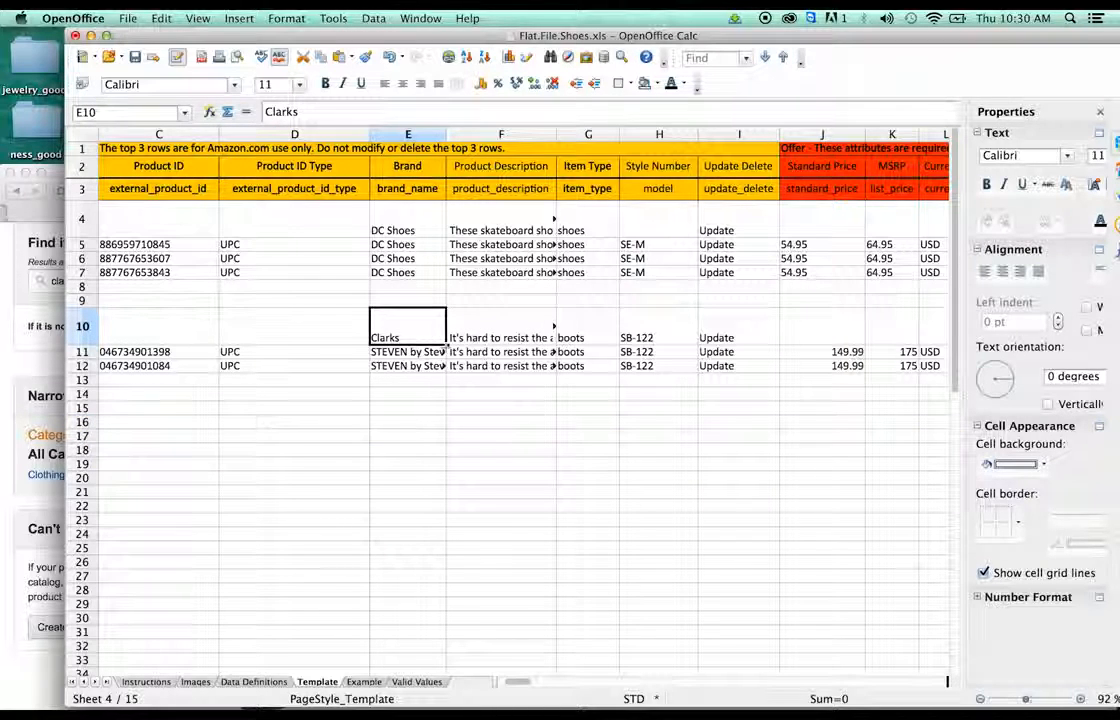
pyautogui.moveTo(446, 341); pyautogui.dragTo(446, 367)
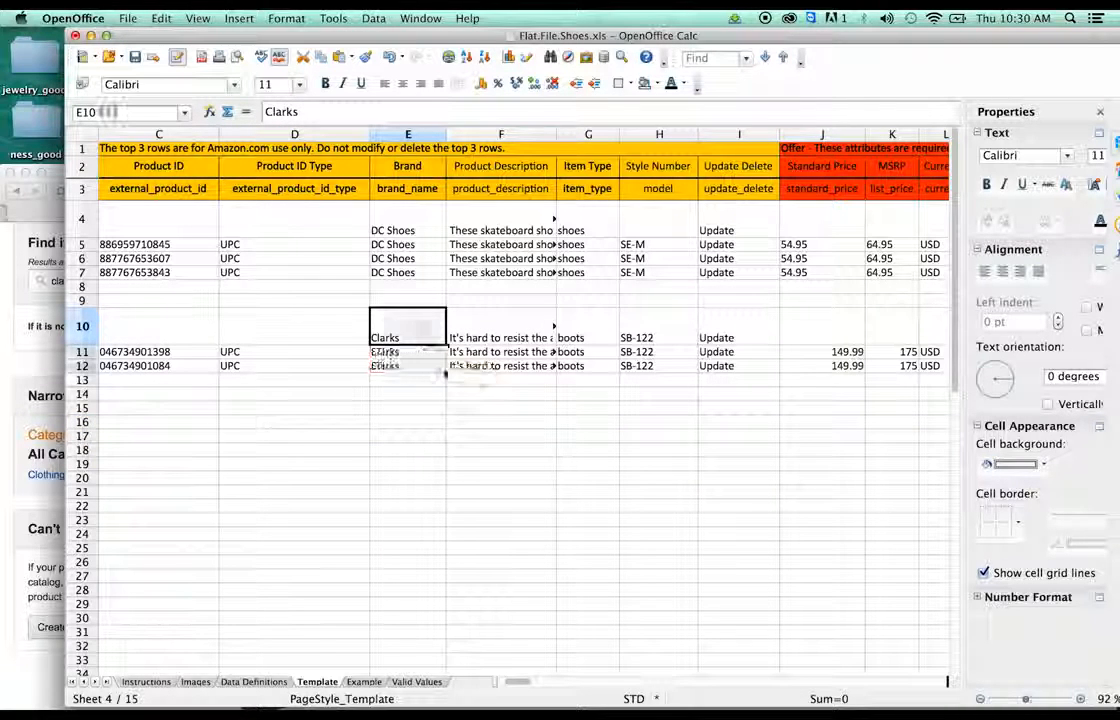
# - Clear F10's old Steve Madden description and begin typing 'These Chukka boots featur…'
pyautogui.click(470, 343)
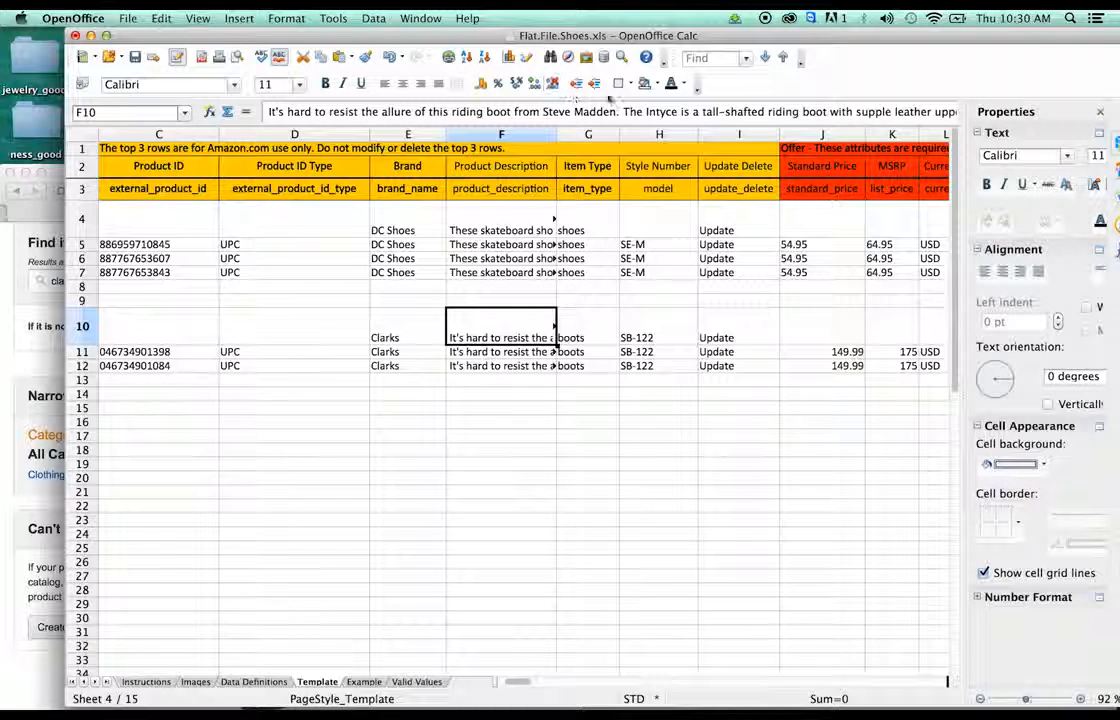
pyautogui.click(612, 112)
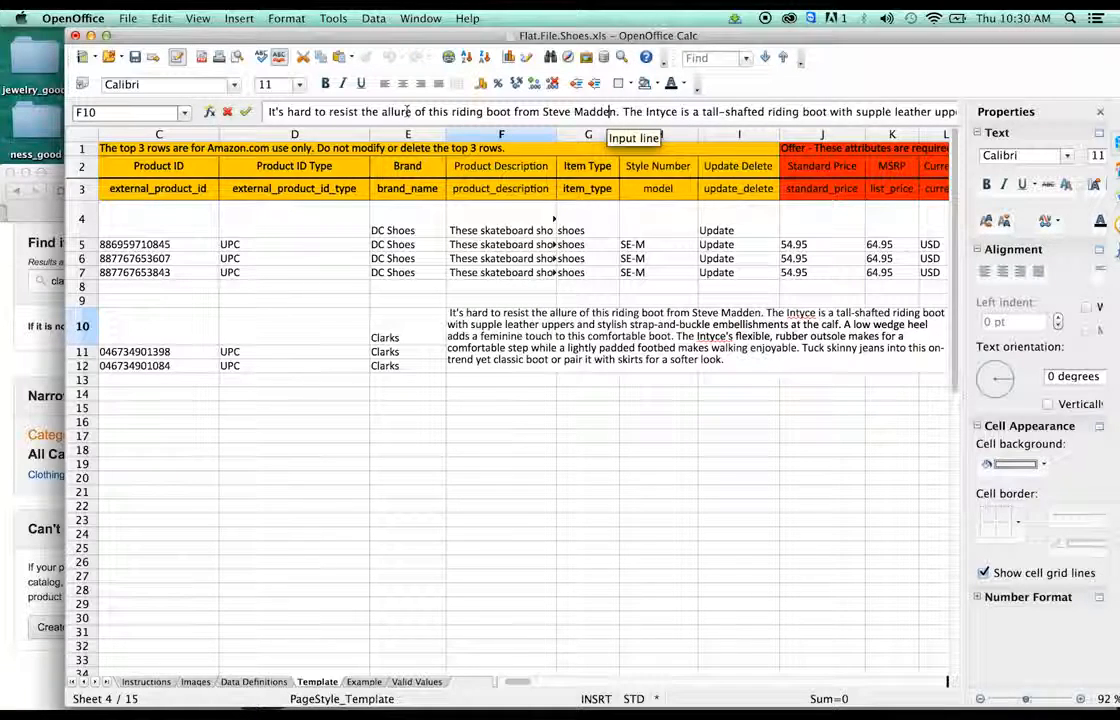
pyautogui.moveTo(268, 112); pyautogui.dragTo(812, 92)
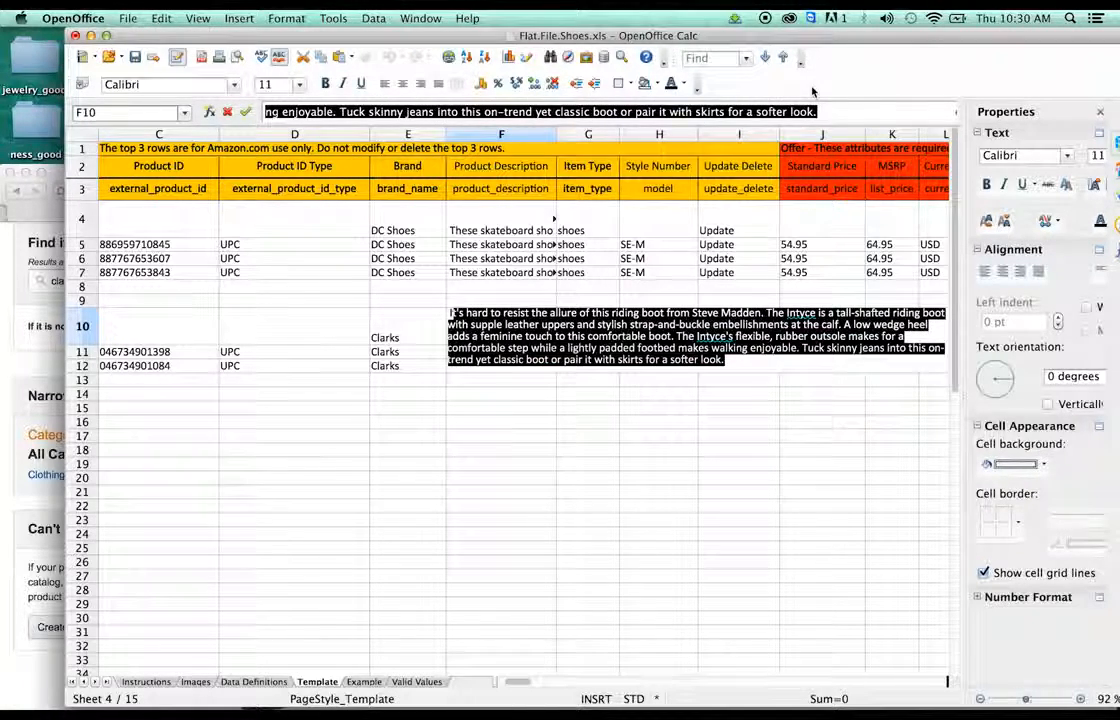
pyautogui.press('BackSpace')
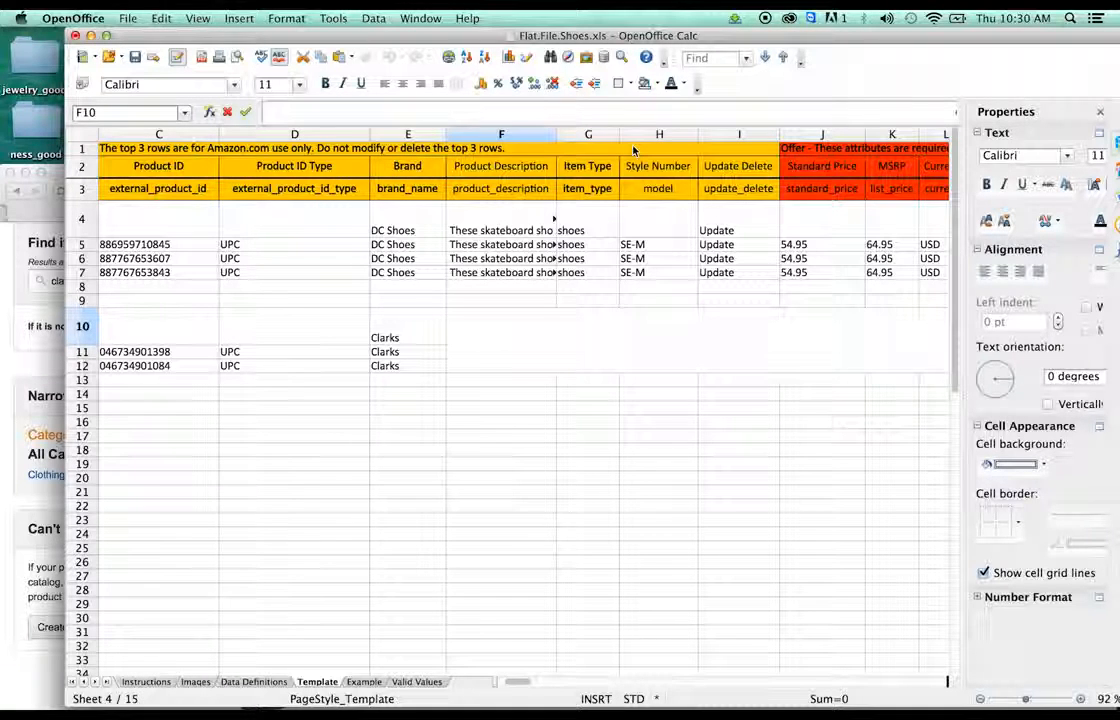
pyautogui.write('These Cli')
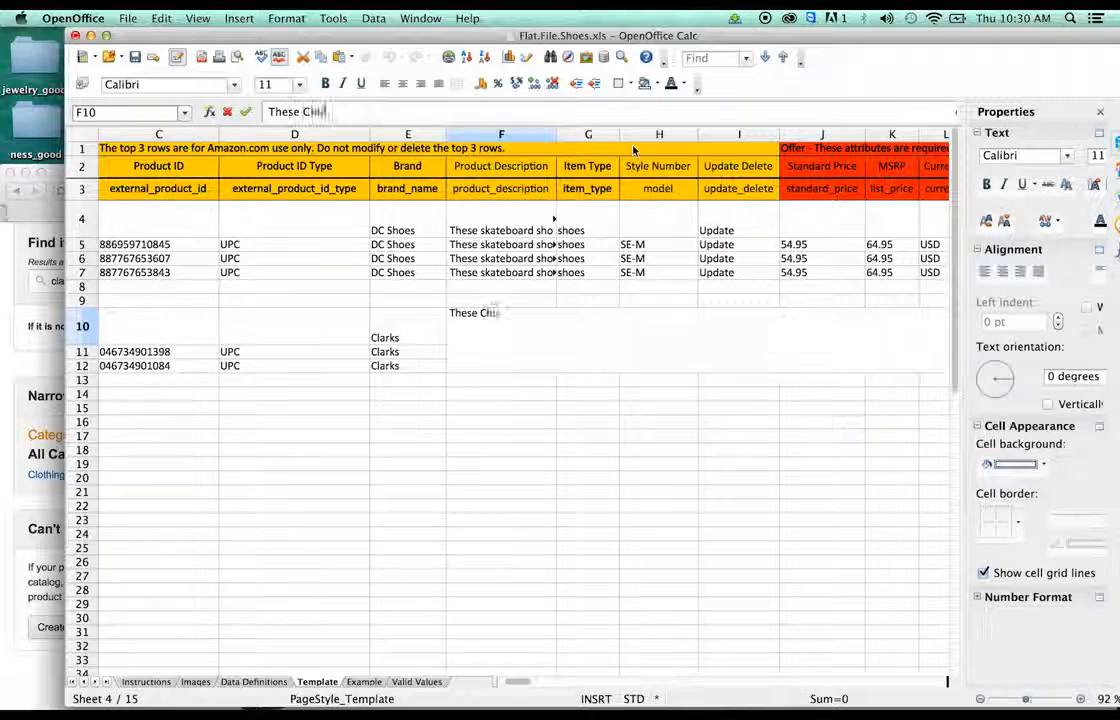
pyautogui.write('kka boots ')
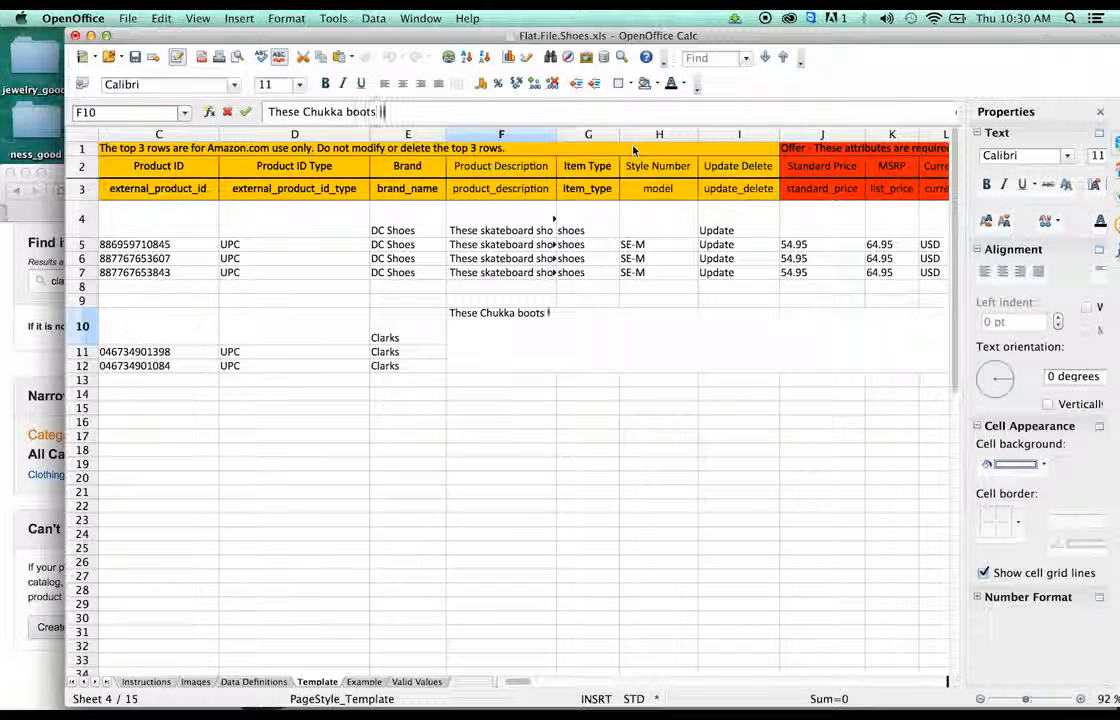
pyautogui.write('featur')
pyautogui.press('BackSpace')
pyautogui.press('BackSpace')
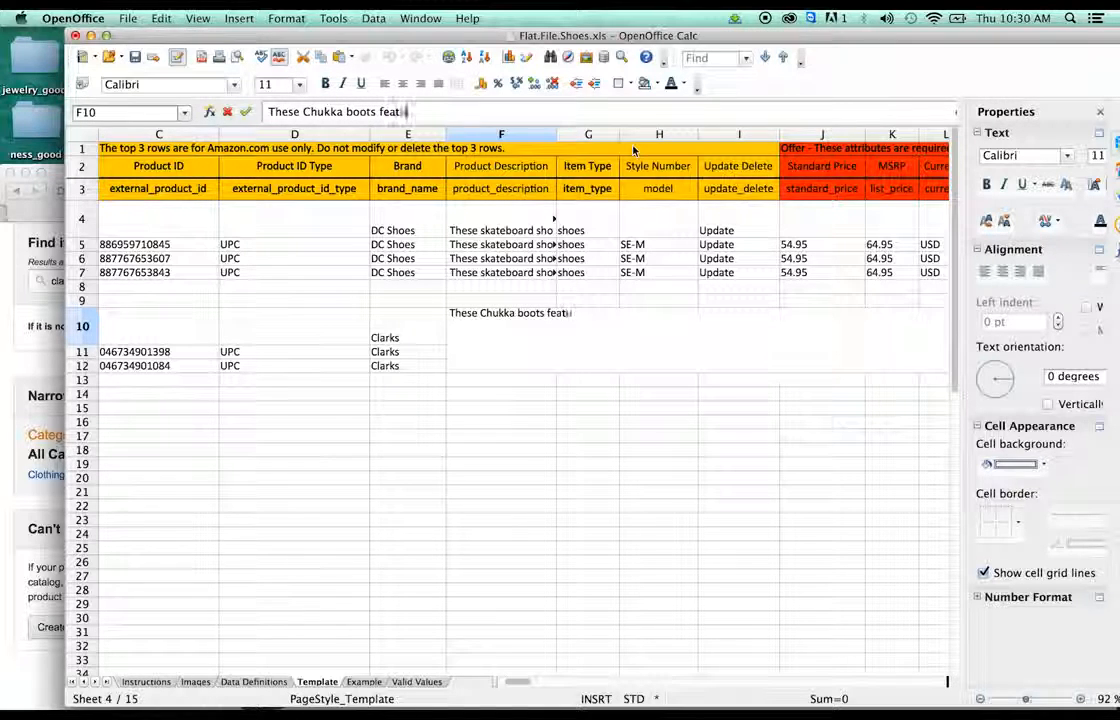
# - Complete F10 as 'These Chukka boots feature a manmade sole and a rolled moccasin toe' from Amazon's features
pyautogui.write('ure a')
pyautogui.click(4, 380)
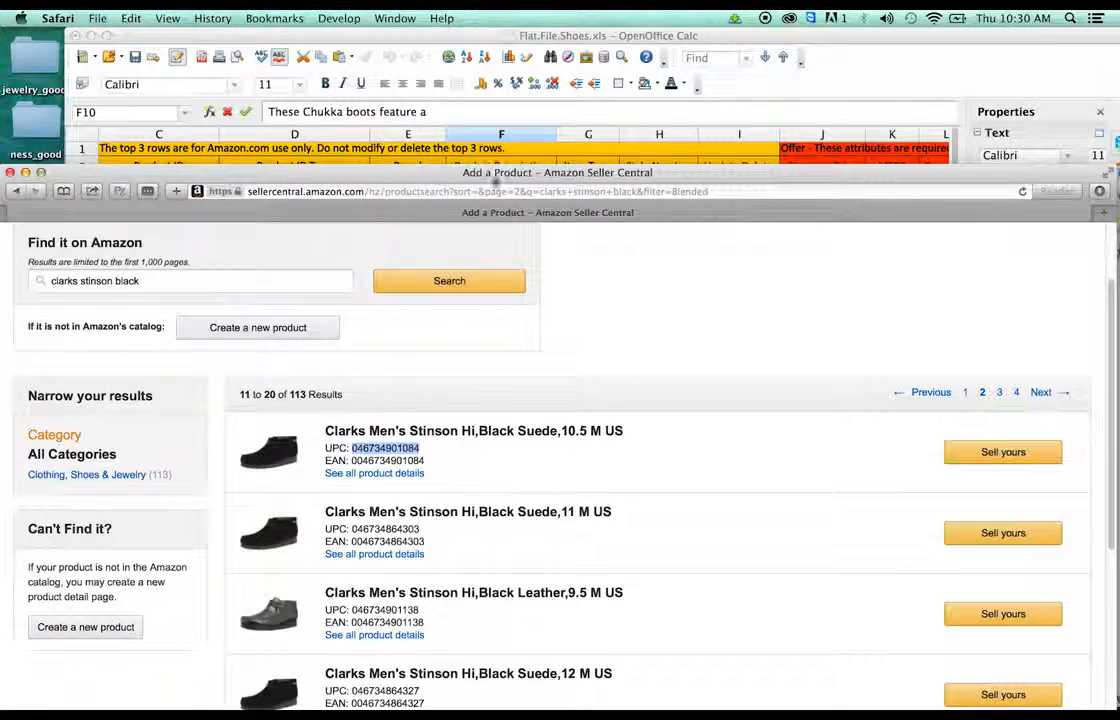
pyautogui.click(398, 476)
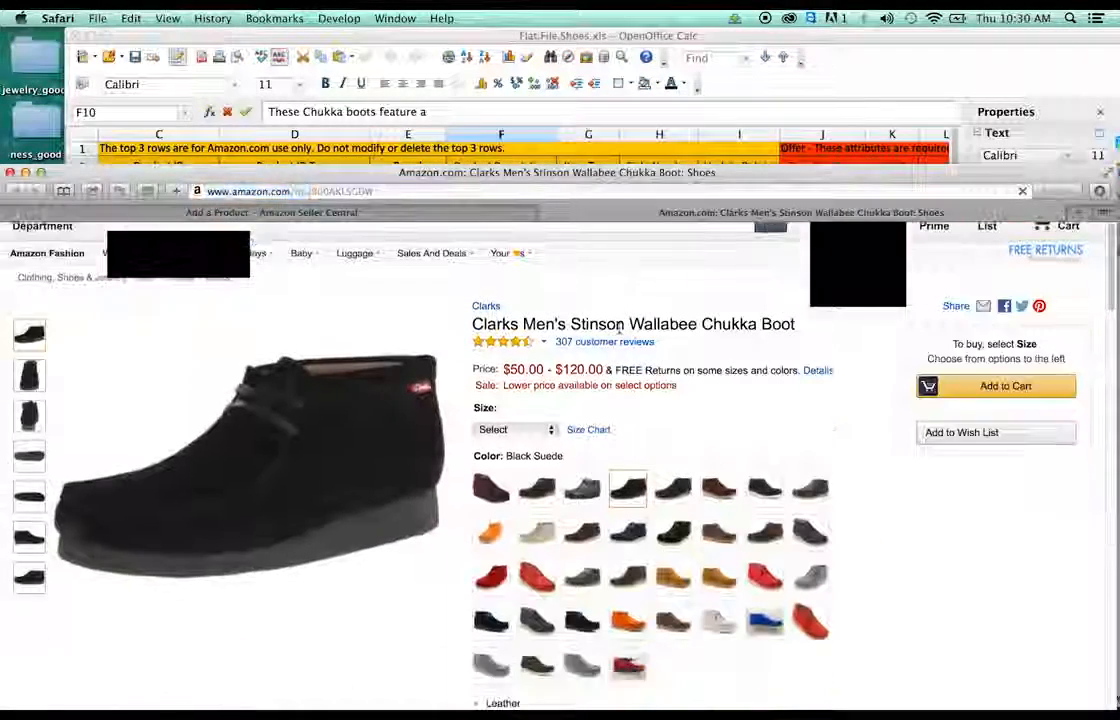
pyautogui.scroll(-5, 600, 450)
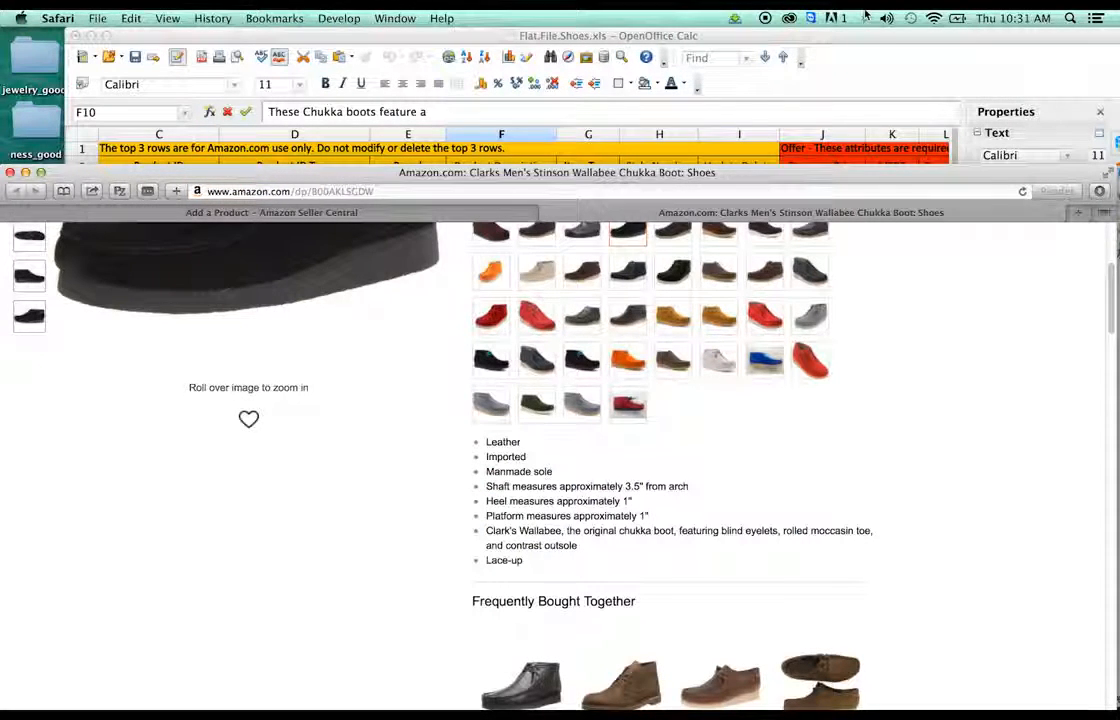
pyautogui.click(878, 39)
pyautogui.write('man')
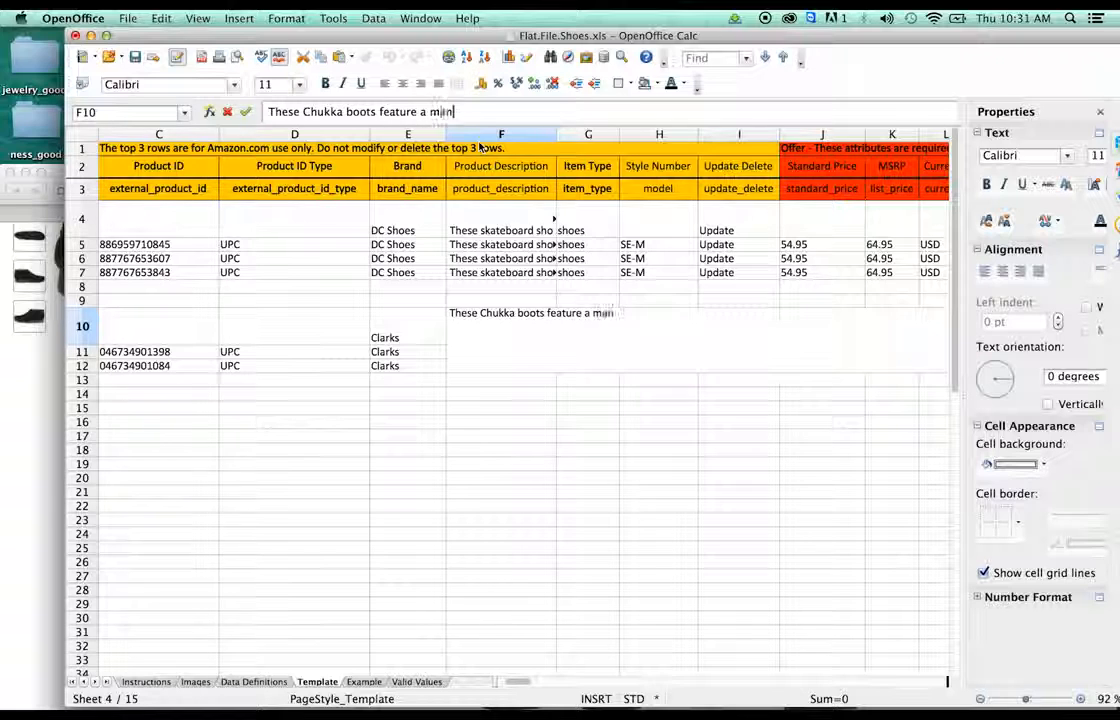
pyautogui.write('made sole iade sole a')
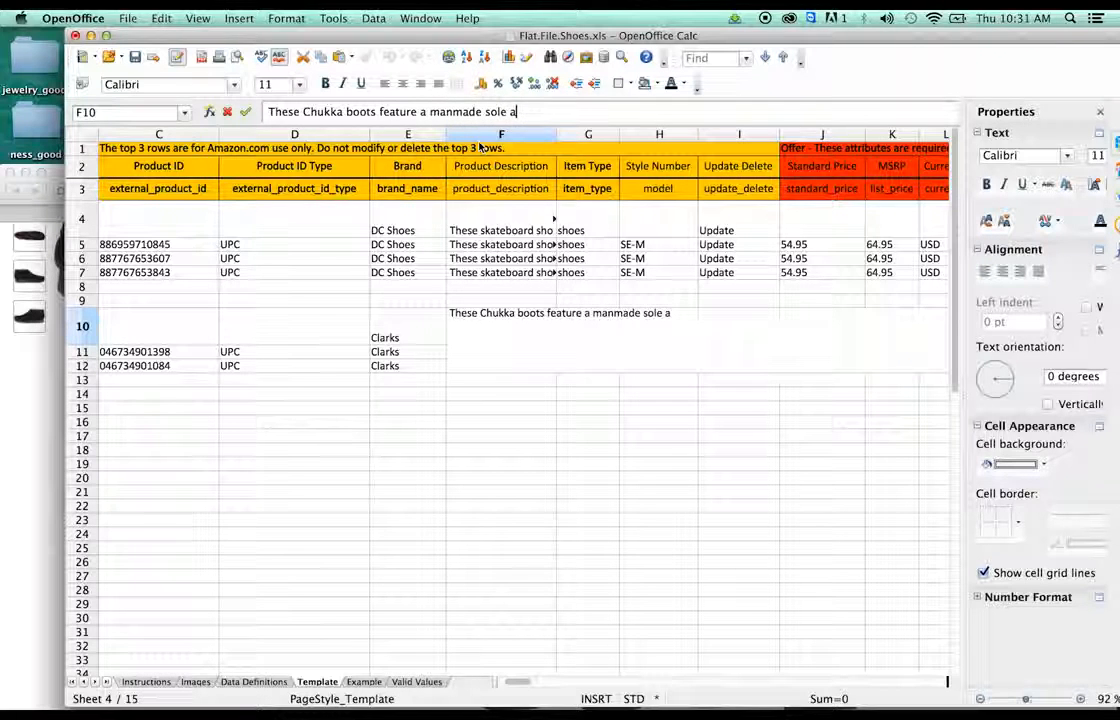
pyautogui.write('nd')
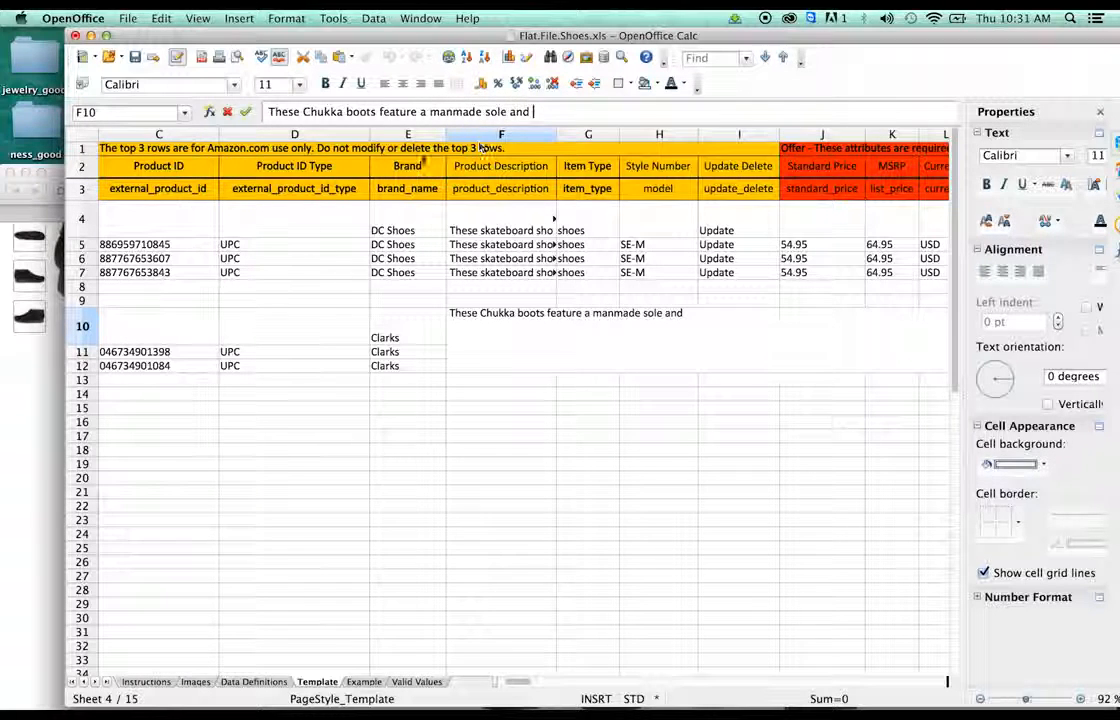
pyautogui.click(8, 462)
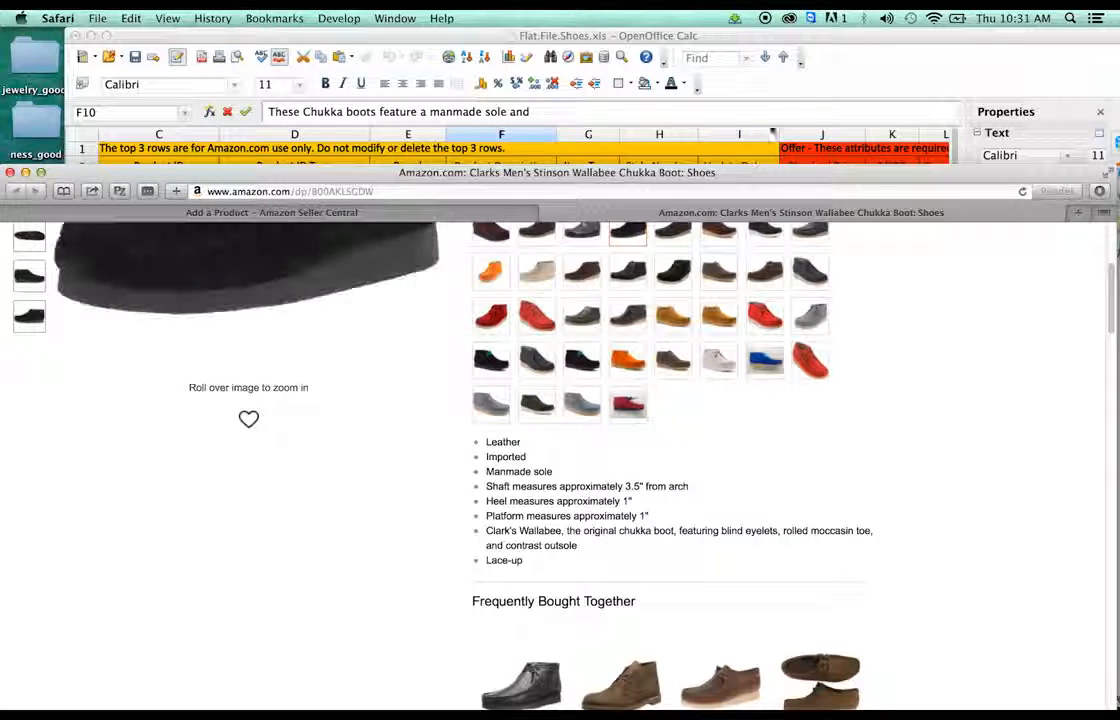
pyautogui.click(634, 132)
pyautogui.write('a ro')
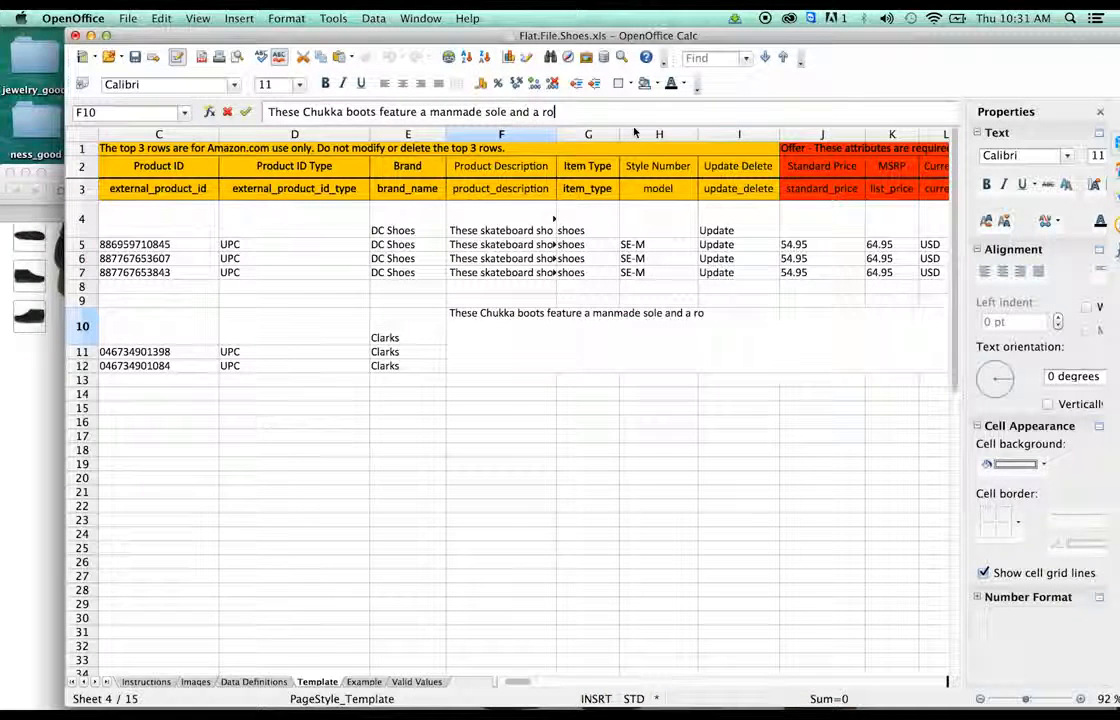
pyautogui.write('lled moccasin toe.')
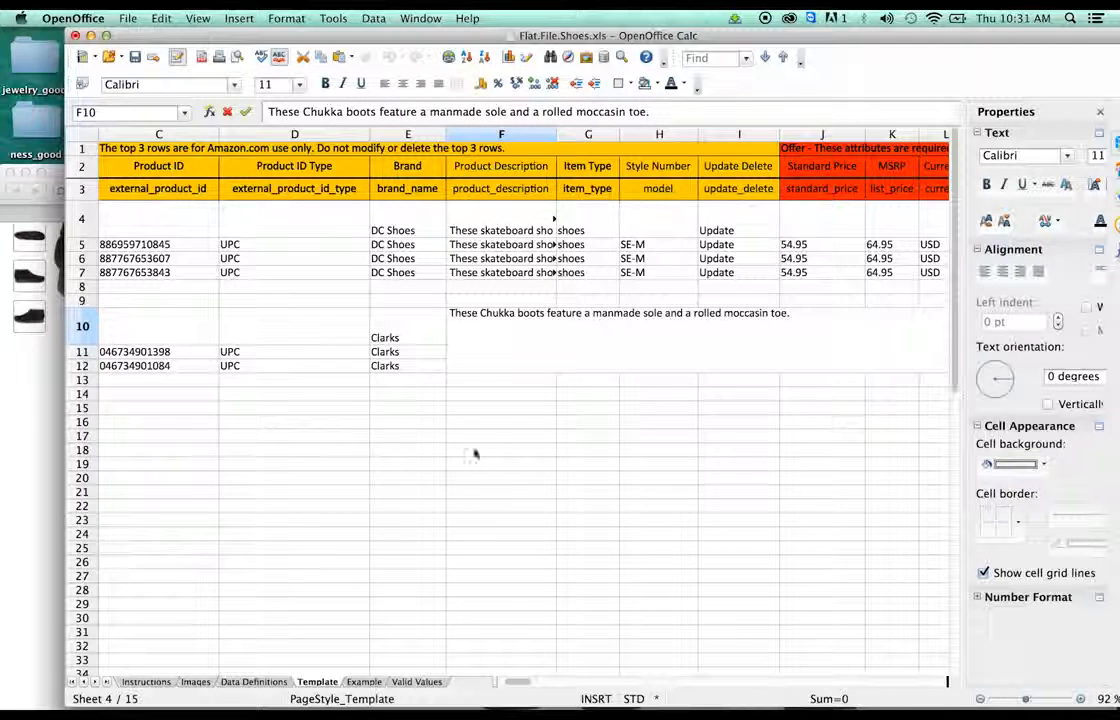
pyautogui.click(502, 408)
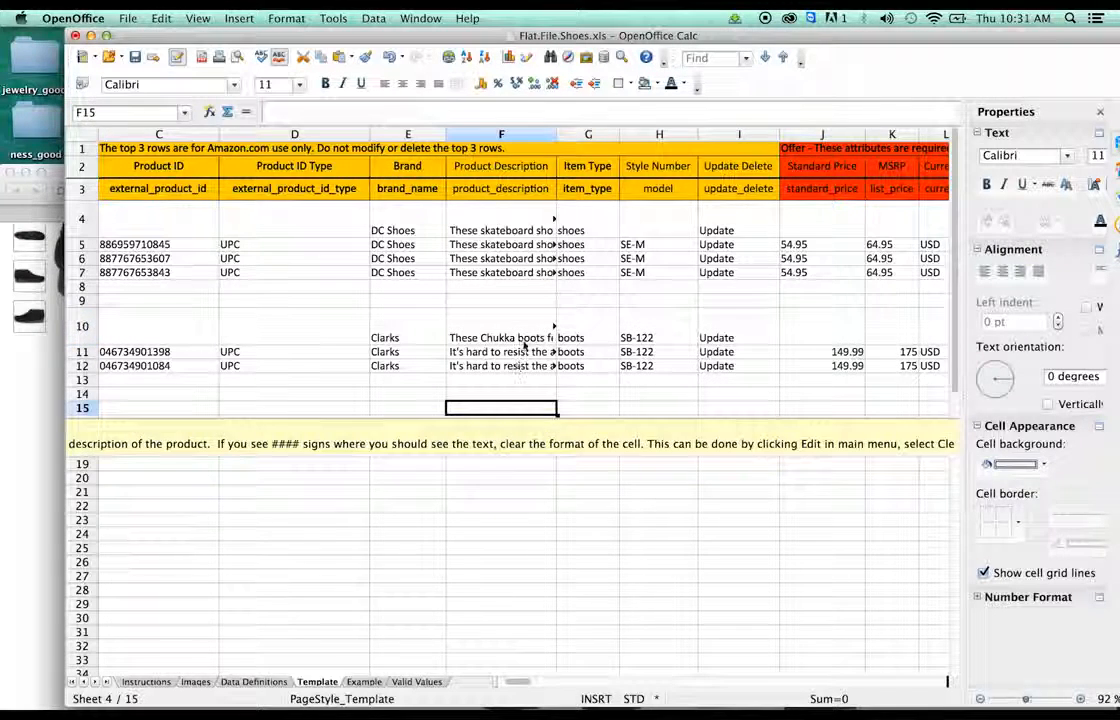
# - Fill the Chukka boots description down to F11–F12 and clear H10's style number
pyautogui.click(523, 341)
pyautogui.moveTo(555, 342); pyautogui.dragTo(556, 372)
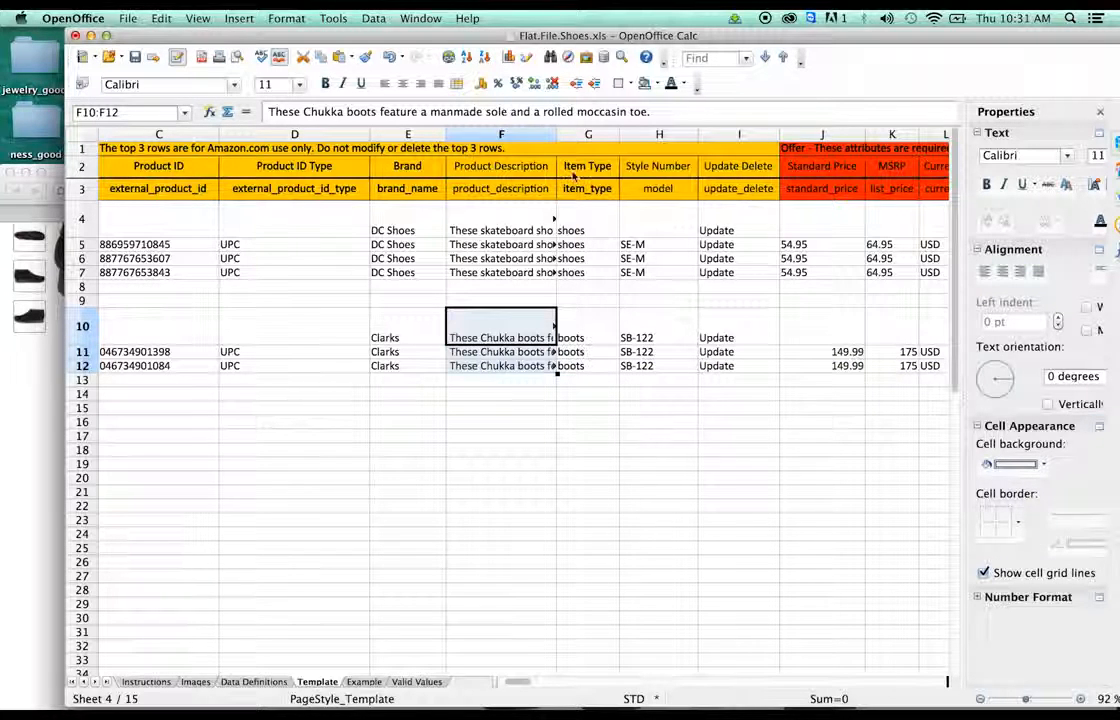
pyautogui.click(577, 341)
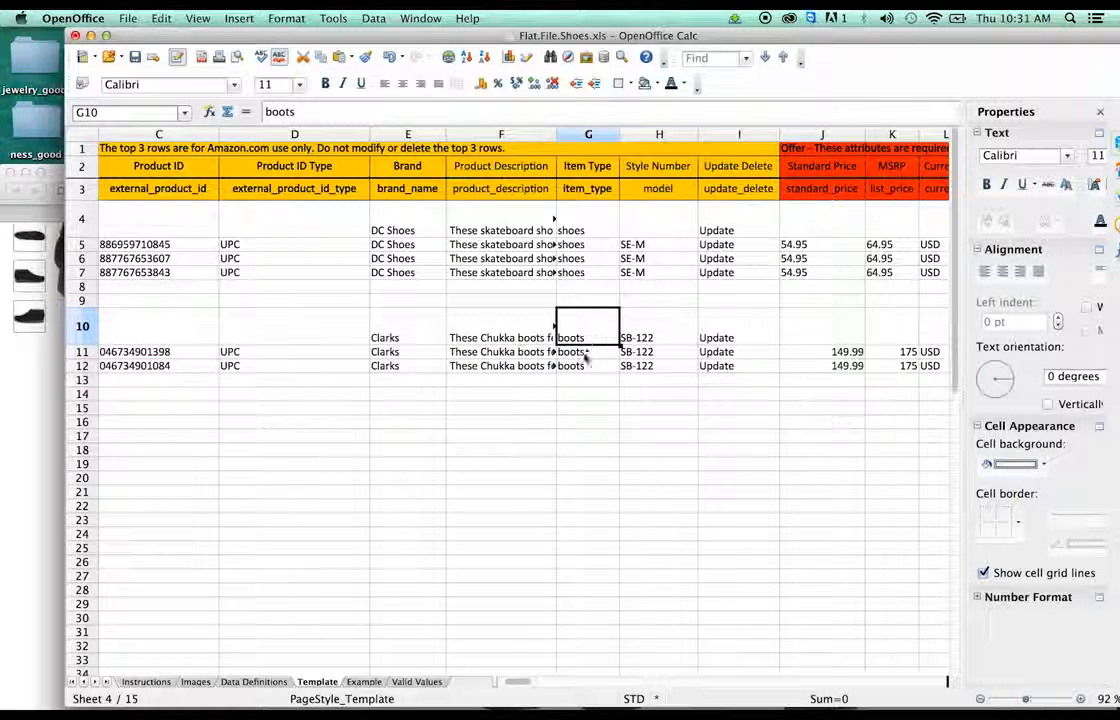
pyautogui.click(639, 343)
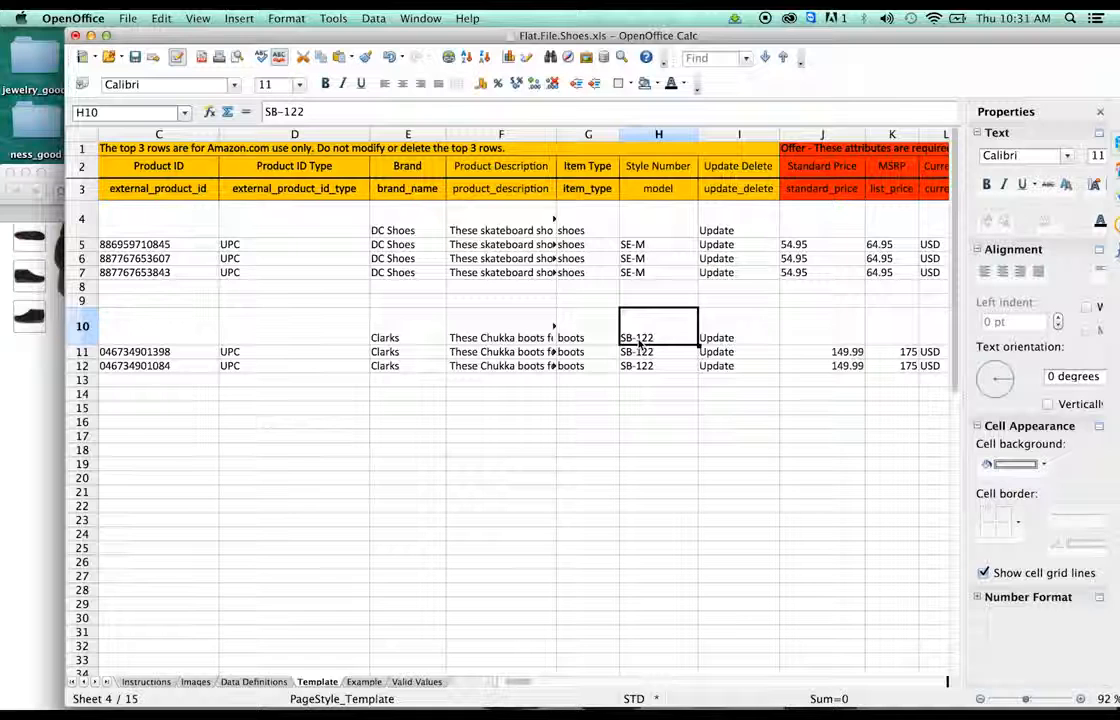
pyautogui.press('Delete')
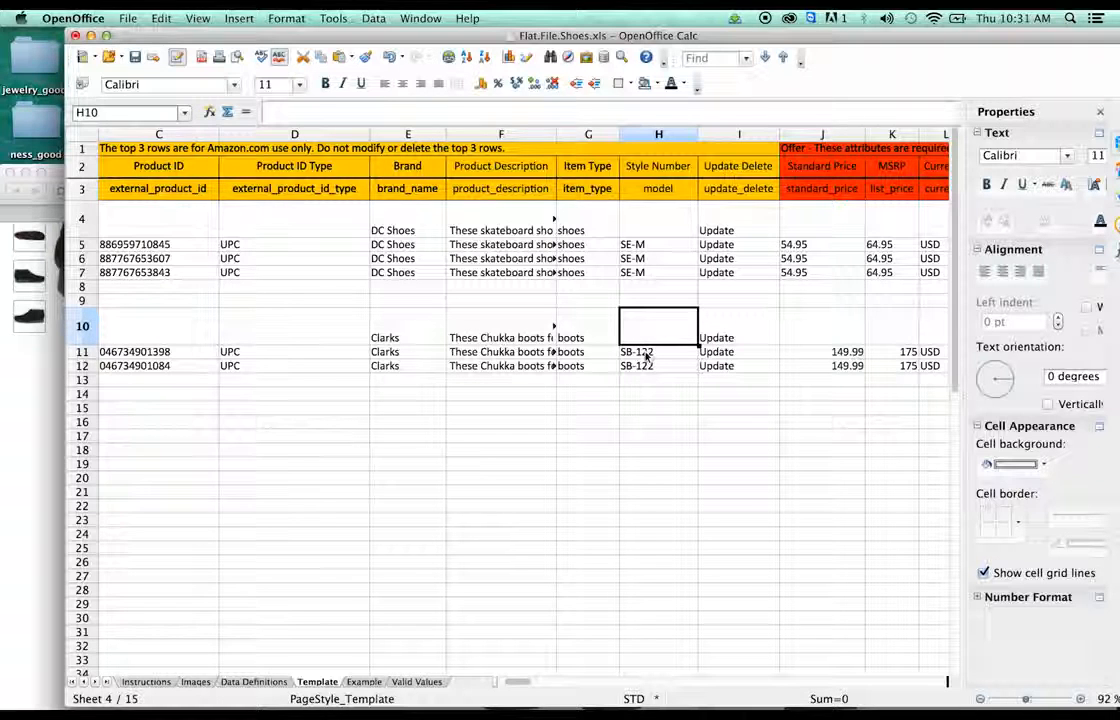
pyautogui.press('Down')
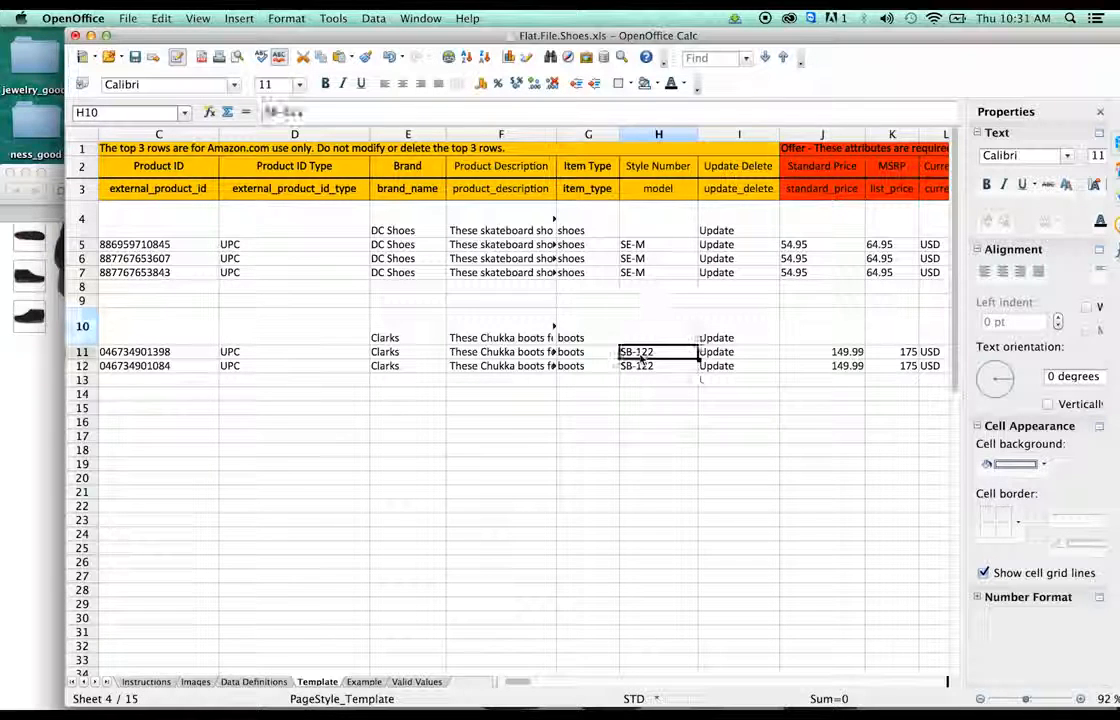
# - Copy the model number Padmore II from Amazon into Style Number cells H11 and H12
pyautogui.click(19, 458)
pyautogui.scroll(-10, 320, 395)
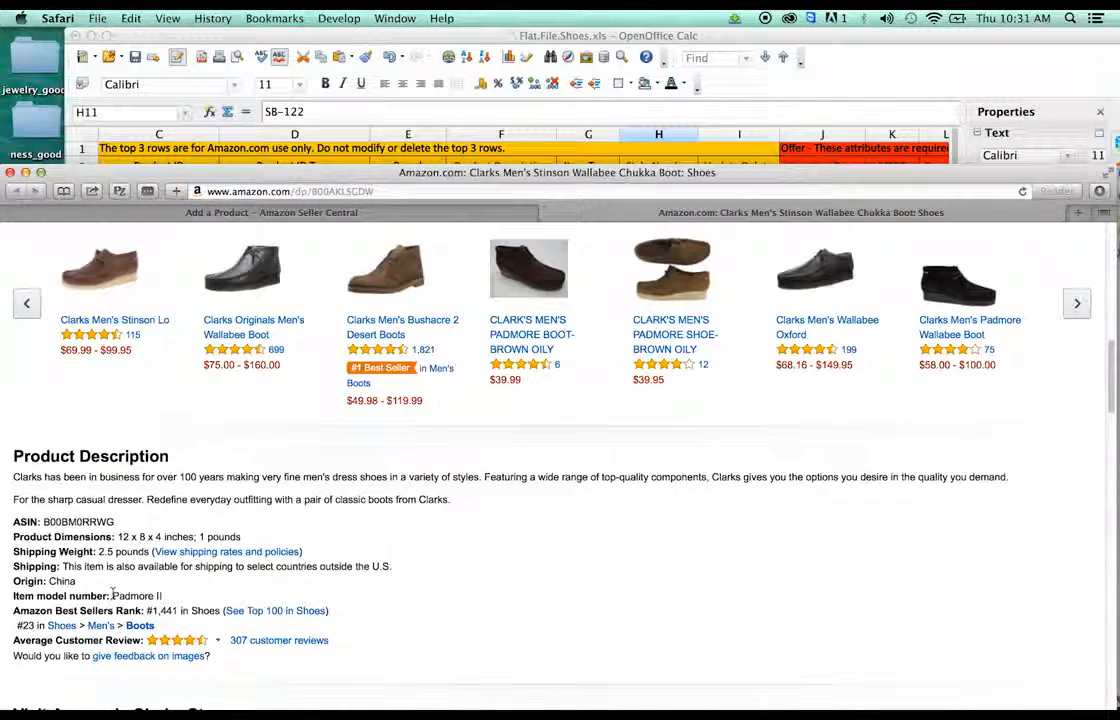
pyautogui.moveTo(111, 595); pyautogui.dragTo(162, 596)
pyautogui.press('super+c')
pyautogui.click(757, 45)
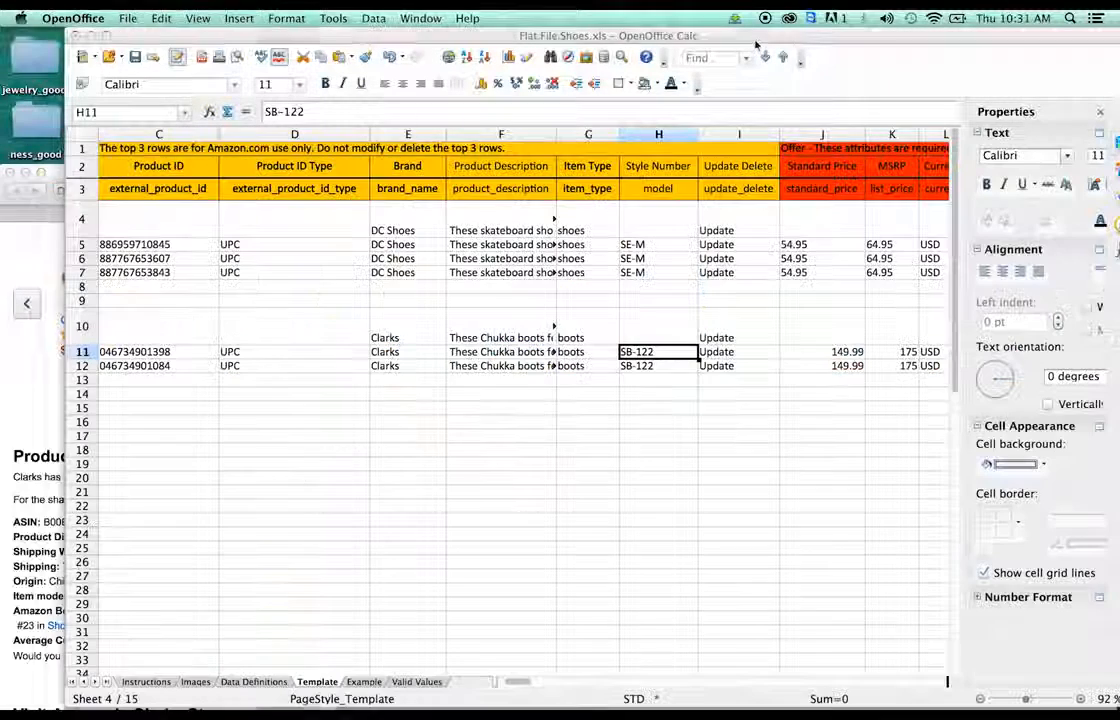
pyautogui.press('super+v')
pyautogui.click(657, 366)
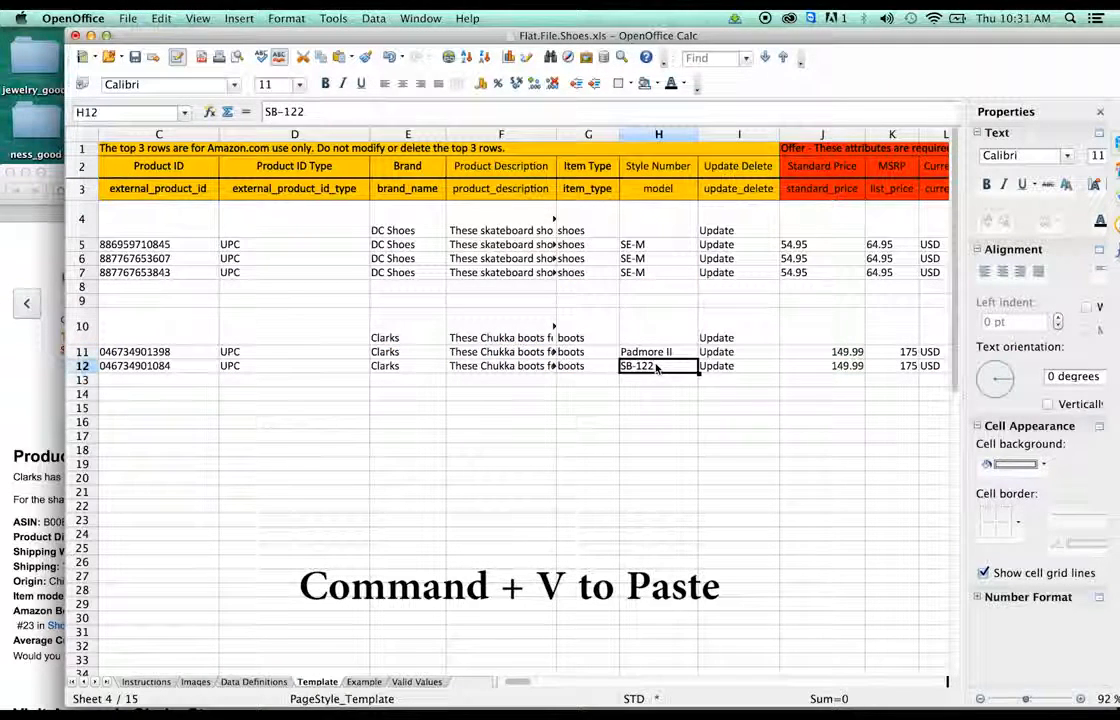
pyautogui.press('super+v')
pyautogui.click(676, 388)
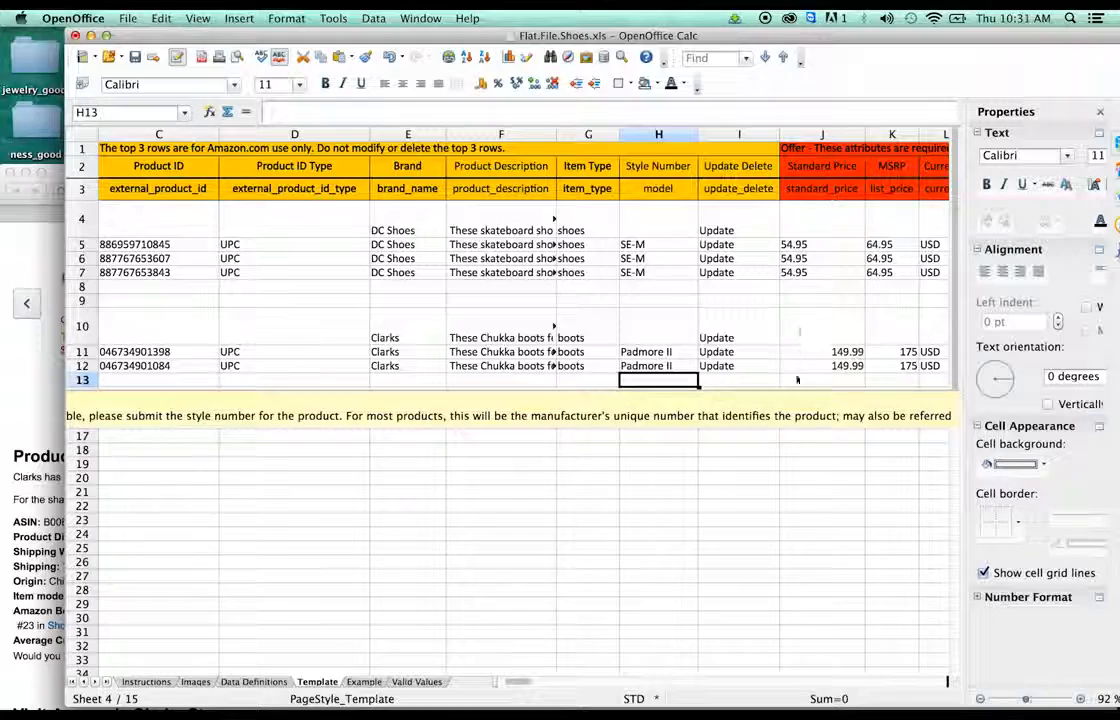
pyautogui.click(825, 351)
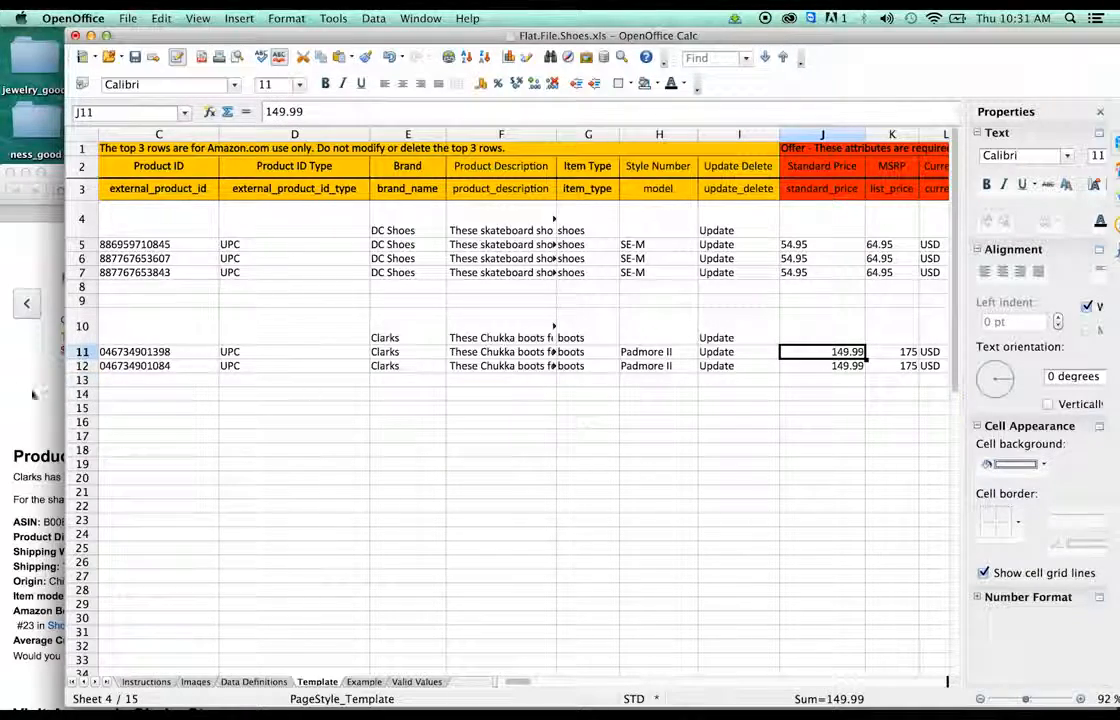
# - Check the Amazon product's size list, choosing 7.5 D(M) US
pyautogui.click(32, 344)
pyautogui.scroll(15, 583, 468)
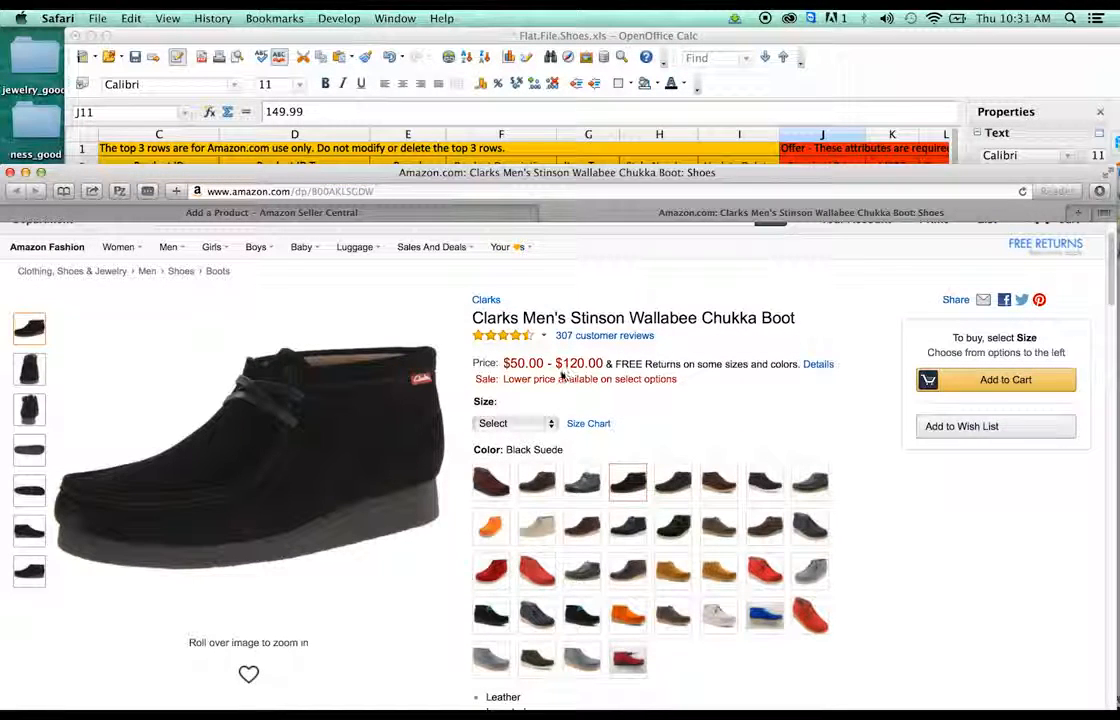
pyautogui.click(548, 424)
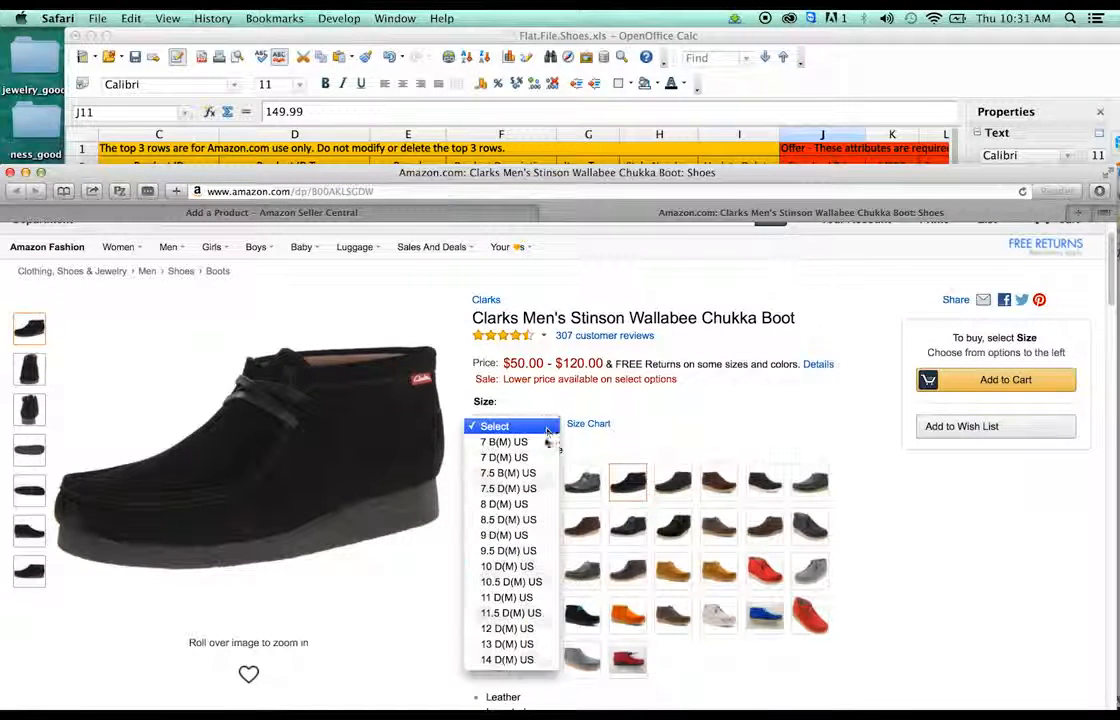
pyautogui.click(535, 488)
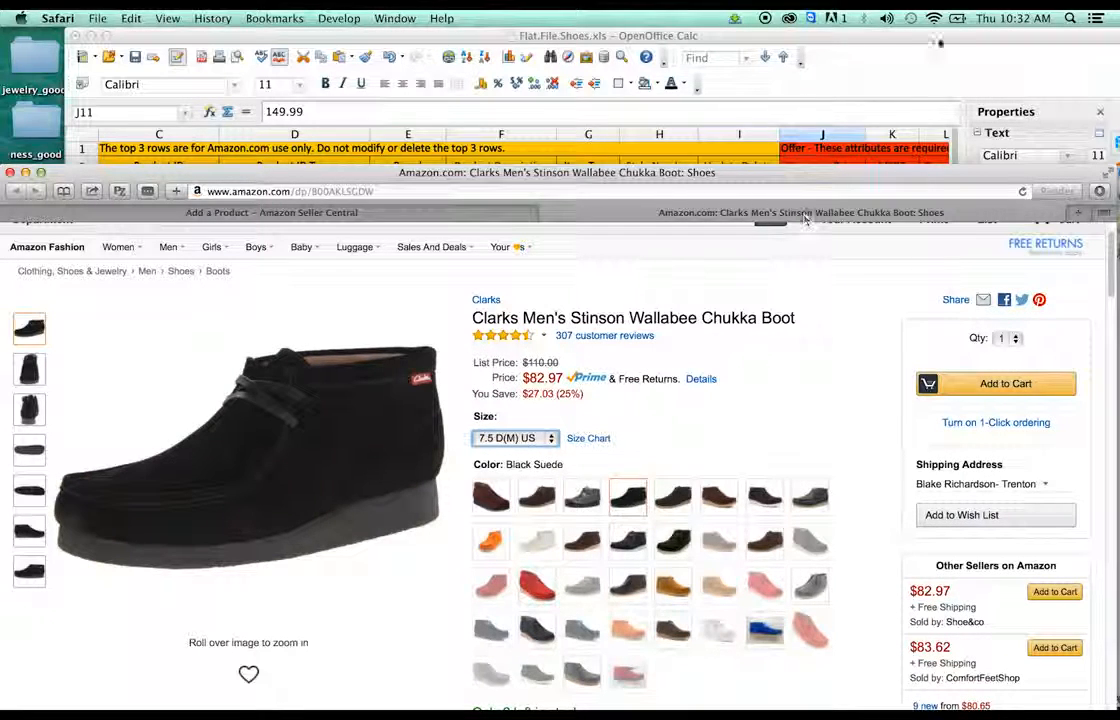
# - Change the standard price in J11 and J12 from 149.99 to 79.99
pyautogui.click(758, 40)
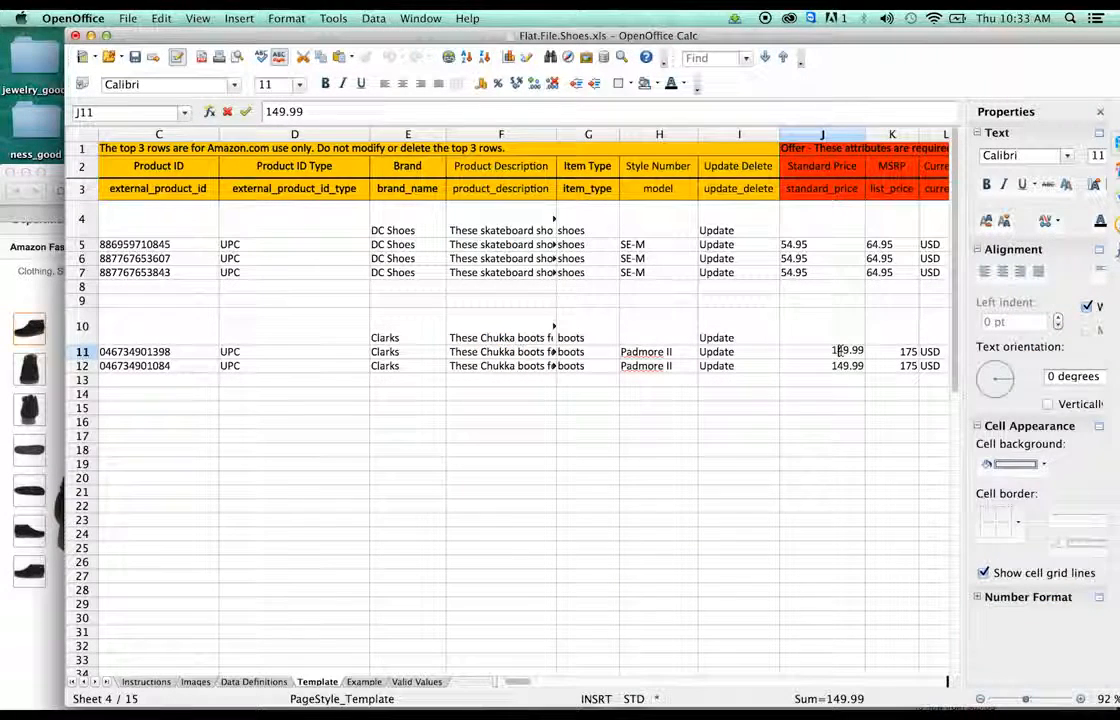
pyautogui.moveTo(843, 350); pyautogui.dragTo(821, 350)
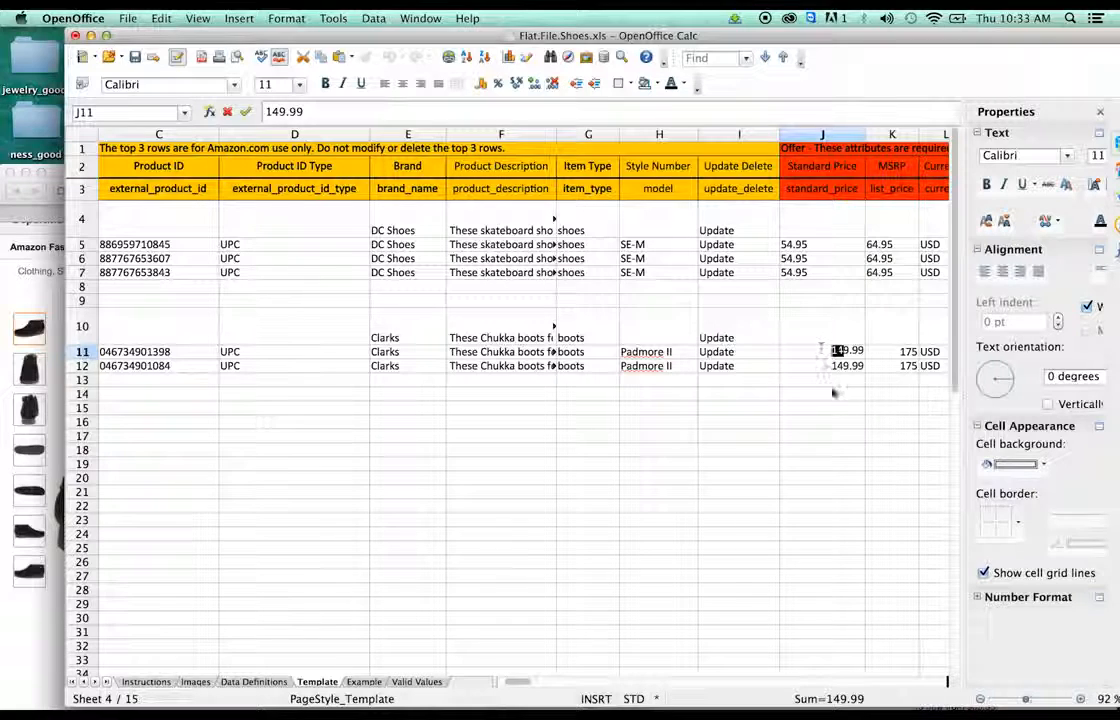
pyautogui.write('7')
pyautogui.press('Return')
pyautogui.moveTo(844, 365); pyautogui.dragTo(832, 365)
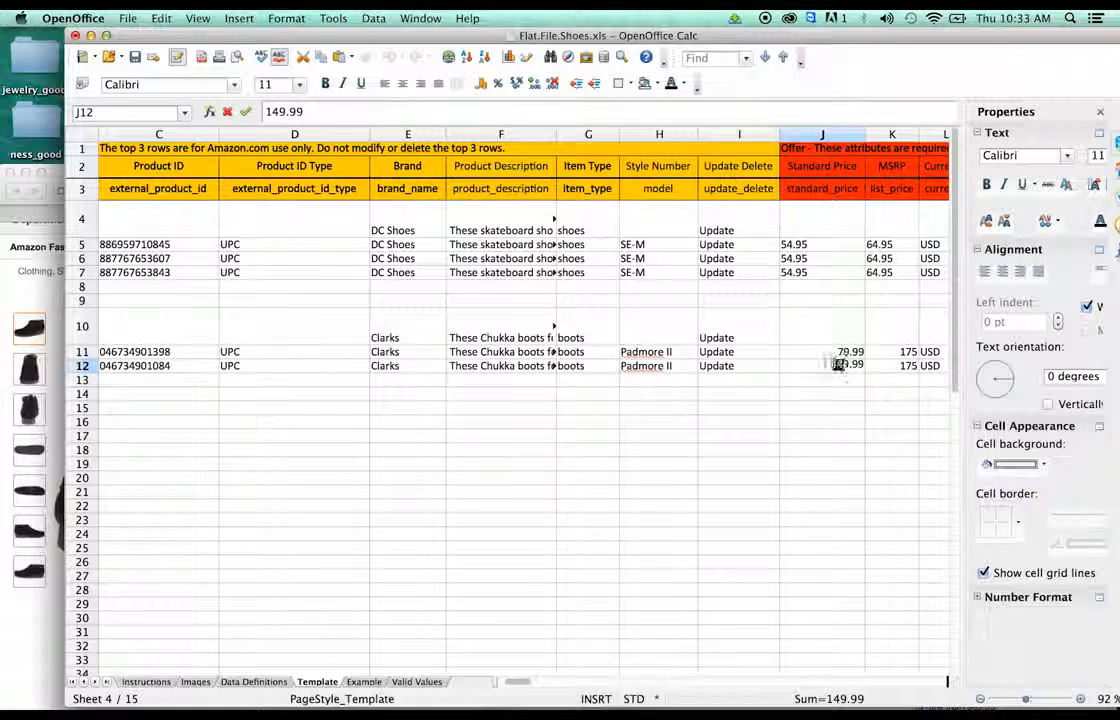
pyautogui.write('7')
pyautogui.click(878, 379)
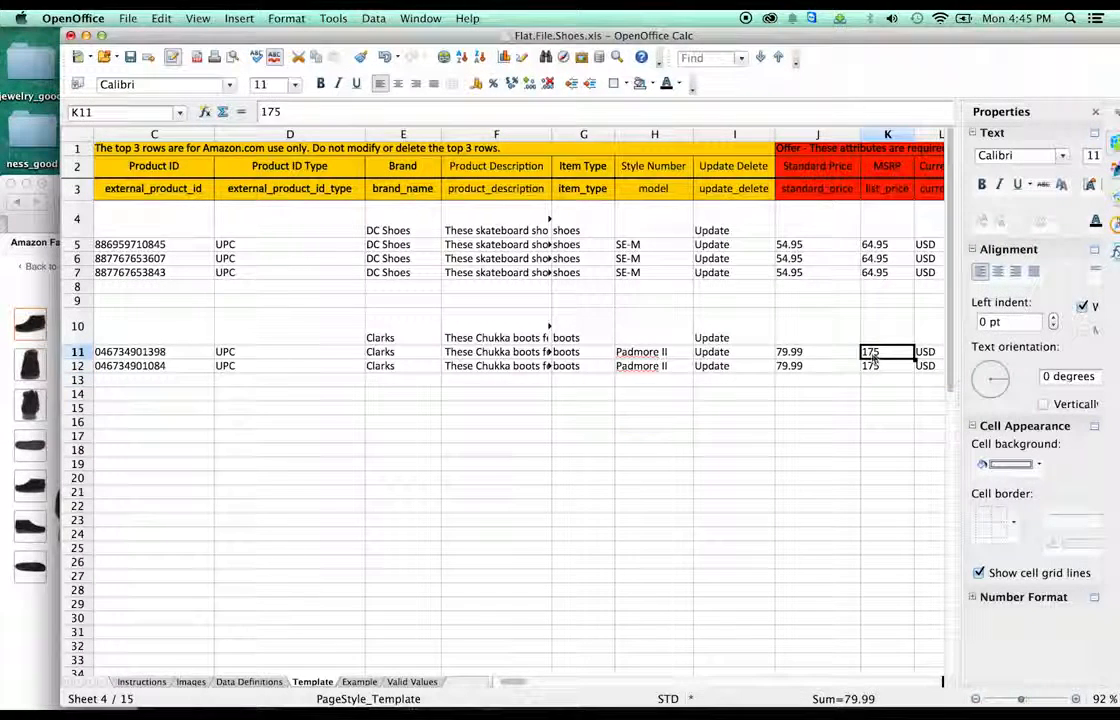
# - Set the MSRP in K11 and K12 to 99.99
pyautogui.doubleClick(878, 352)
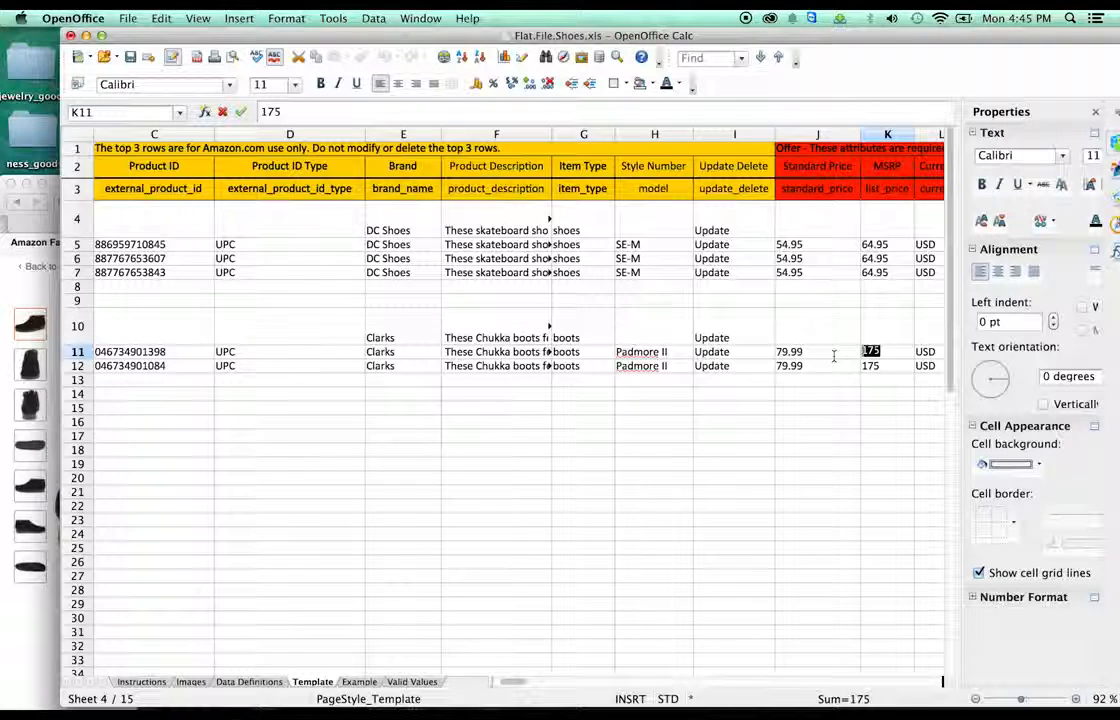
pyautogui.write('99.9')
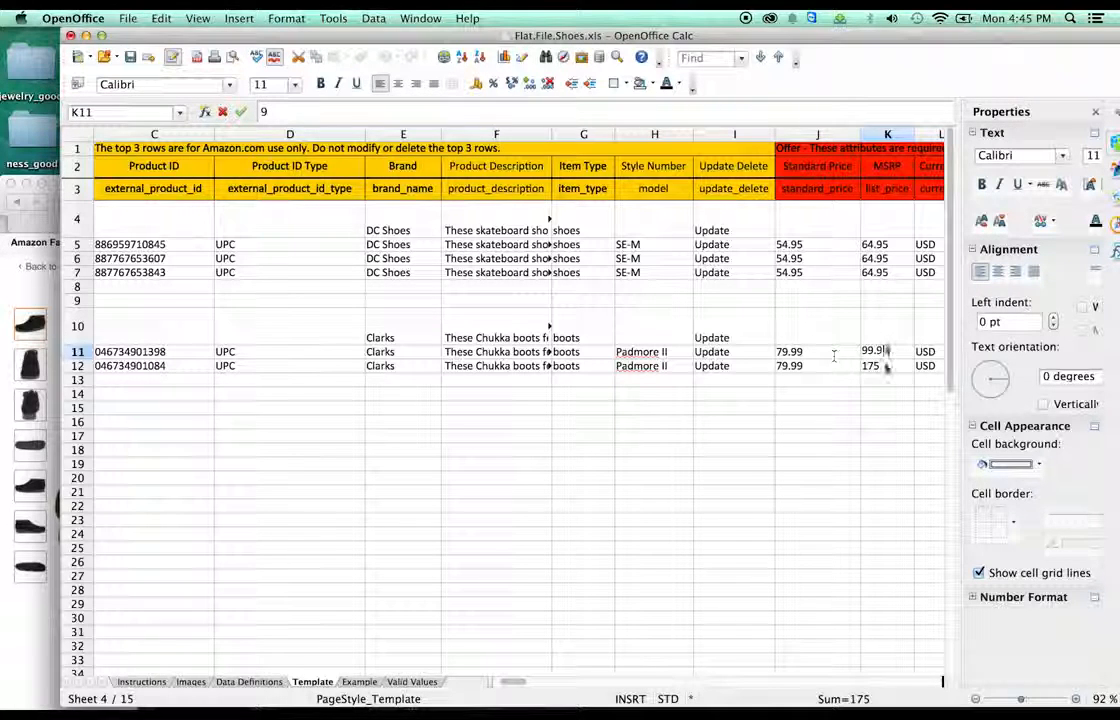
pyautogui.write('9')
pyautogui.click(892, 368)
pyautogui.tripleClick(892, 369)
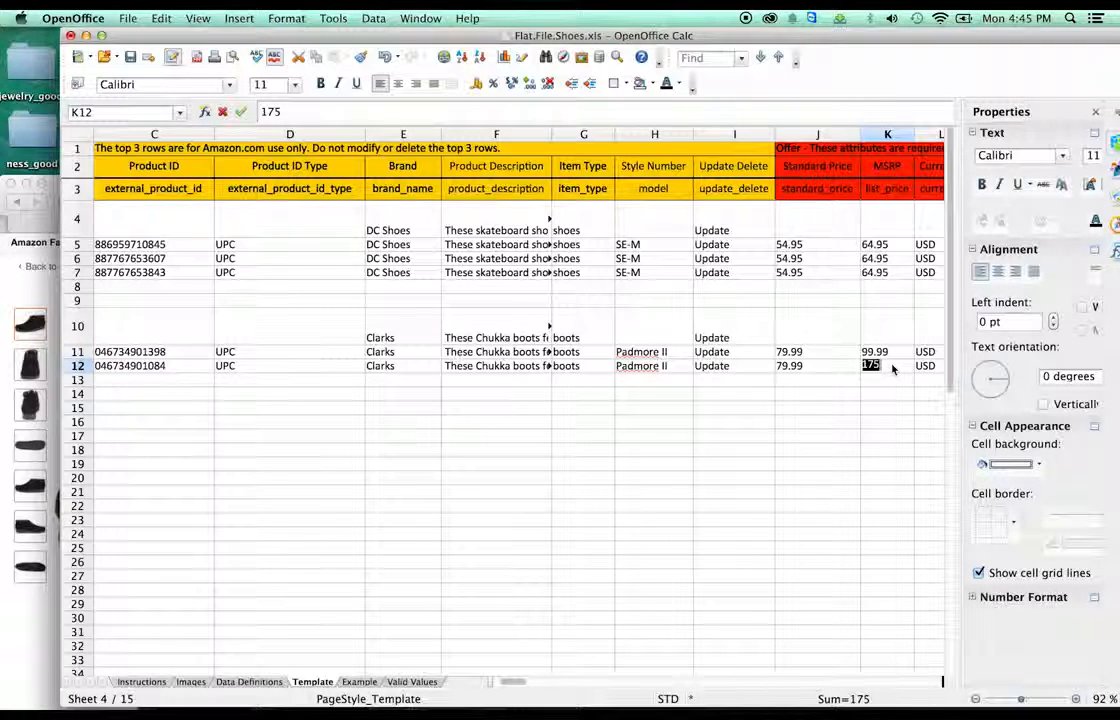
pyautogui.write('99.')
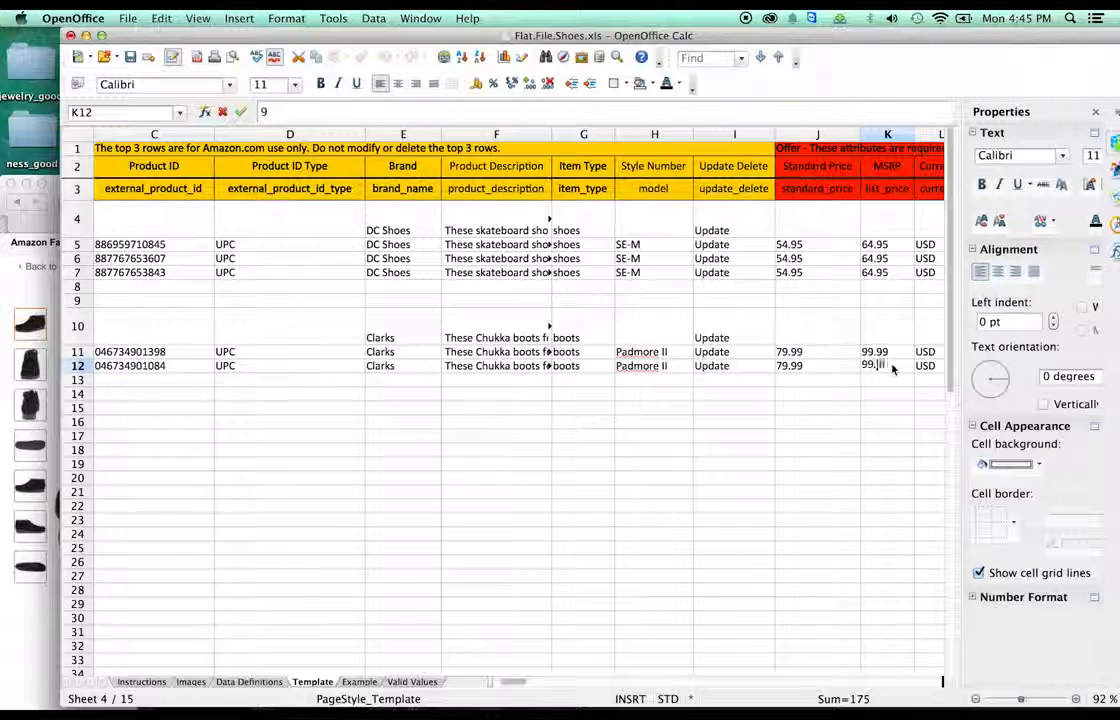
pyautogui.write('99')
pyautogui.press('Return')
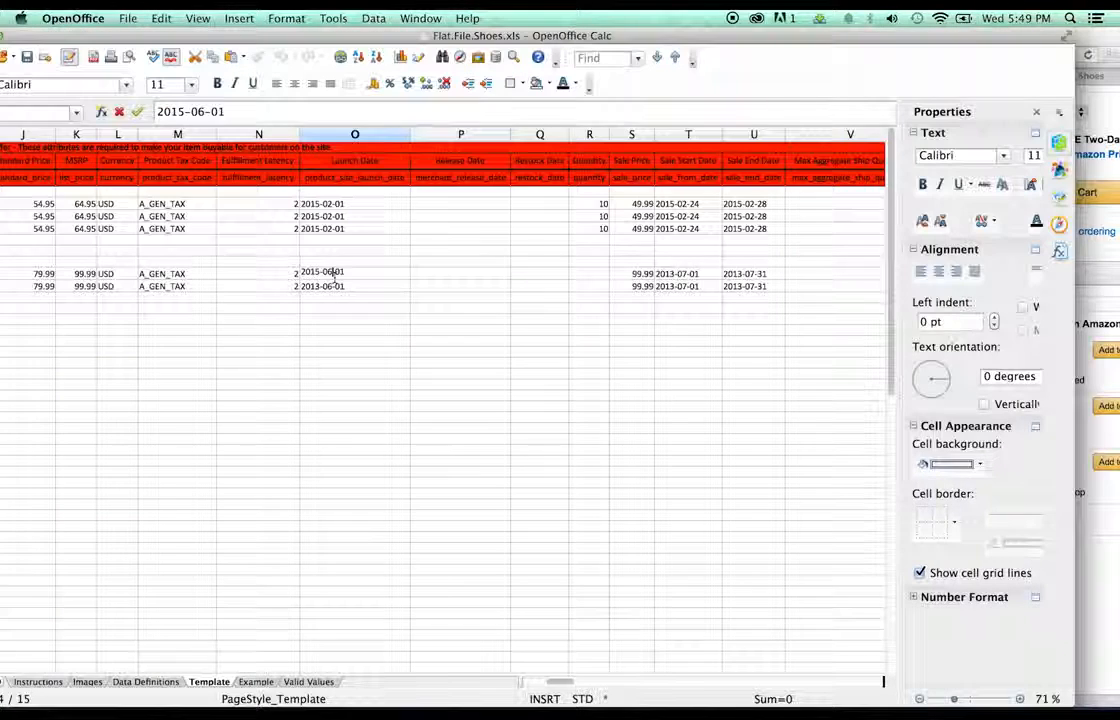
# - Change the first Clarks launch date to 2015-03-15 and copy it into the second Clarks row
pyautogui.moveTo(342, 270); pyautogui.dragTo(339, 271)
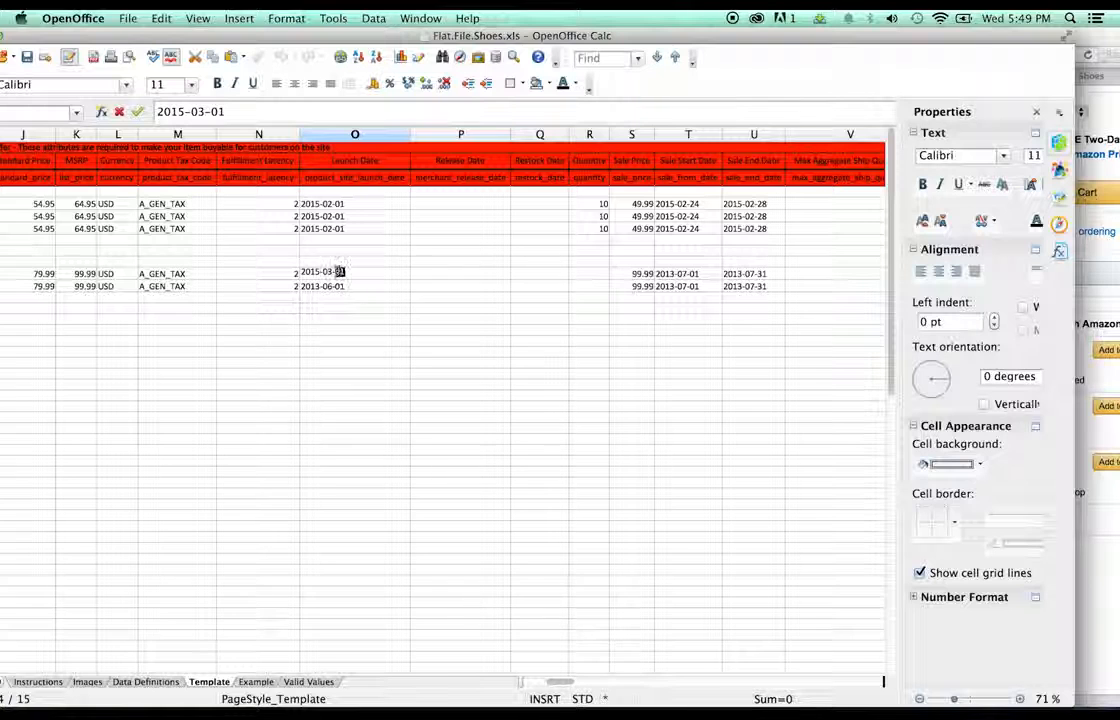
pyautogui.write('15')
pyautogui.press('Return')
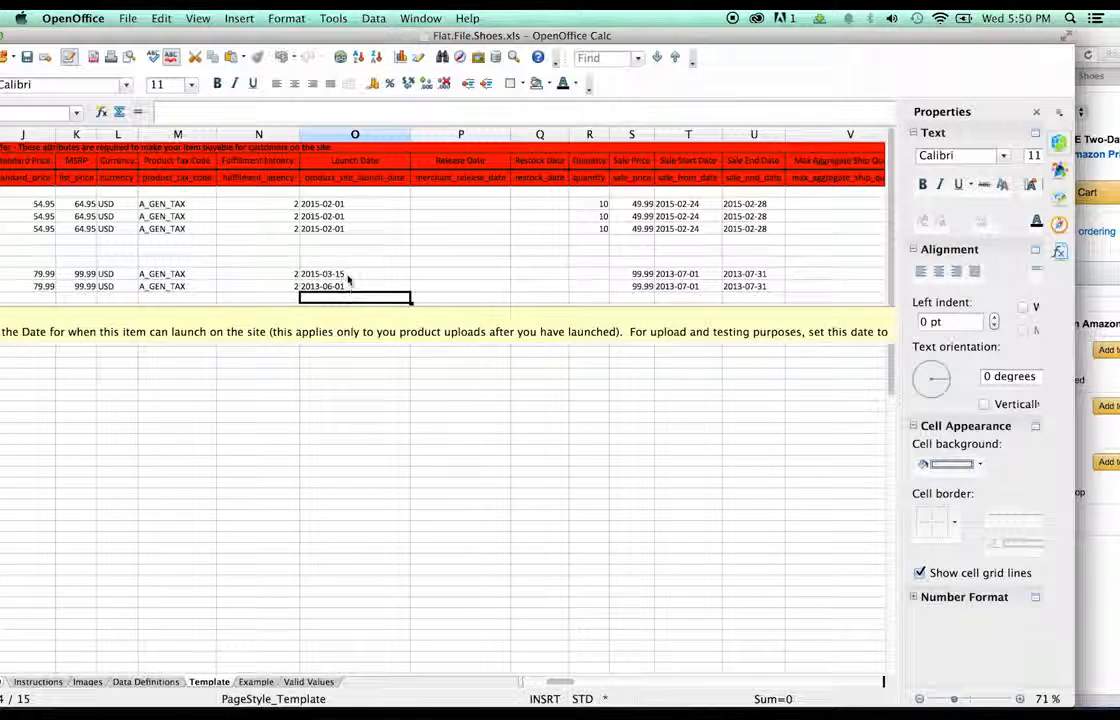
pyautogui.click(348, 279)
pyautogui.click(340, 287)
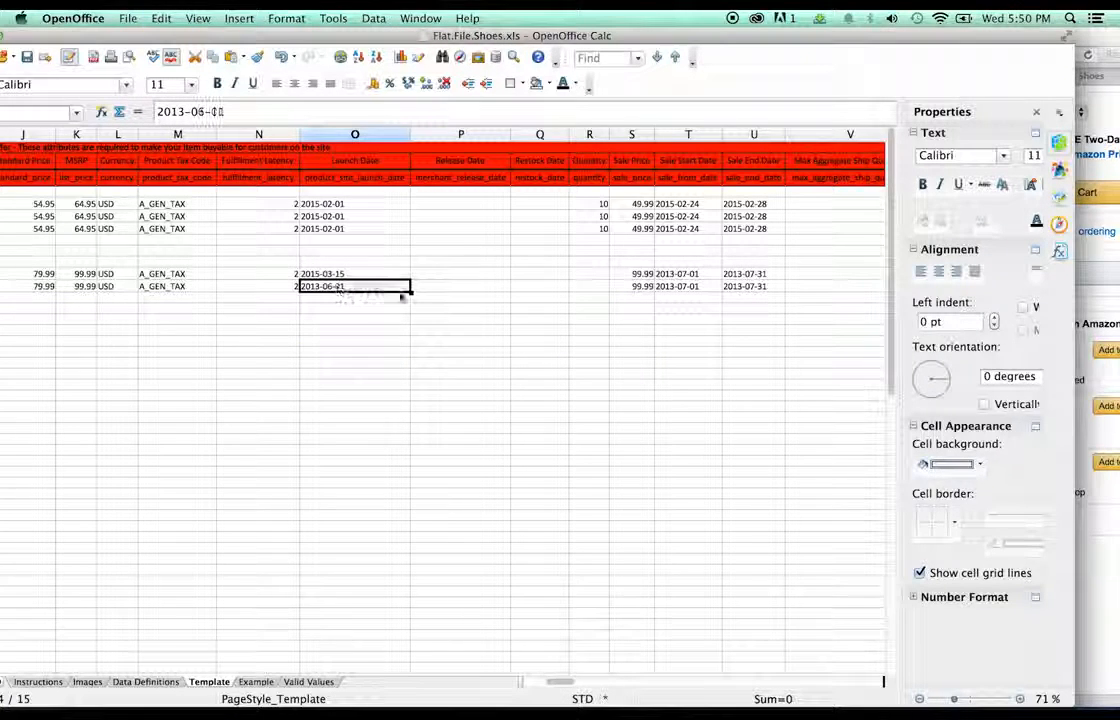
pyautogui.write('2015-03-15')
# - Set quantity 25 for both Clarks rows and clear the stray 25 below them
pyautogui.click(598, 290)
pyautogui.click(599, 265)
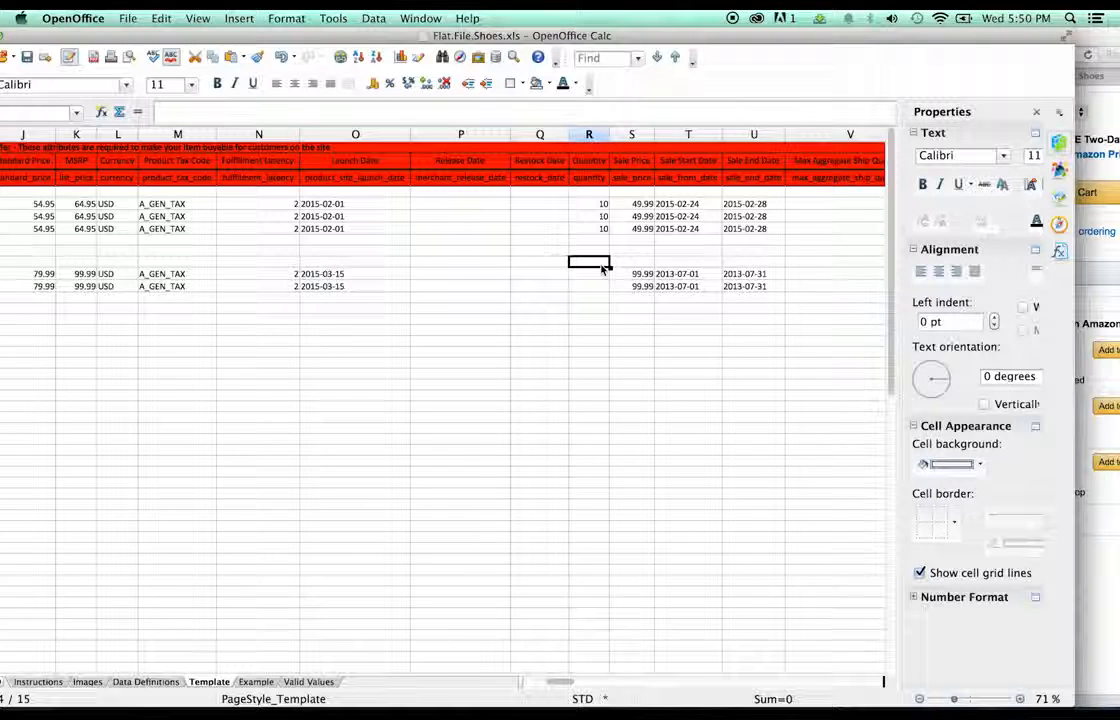
pyautogui.click(598, 276)
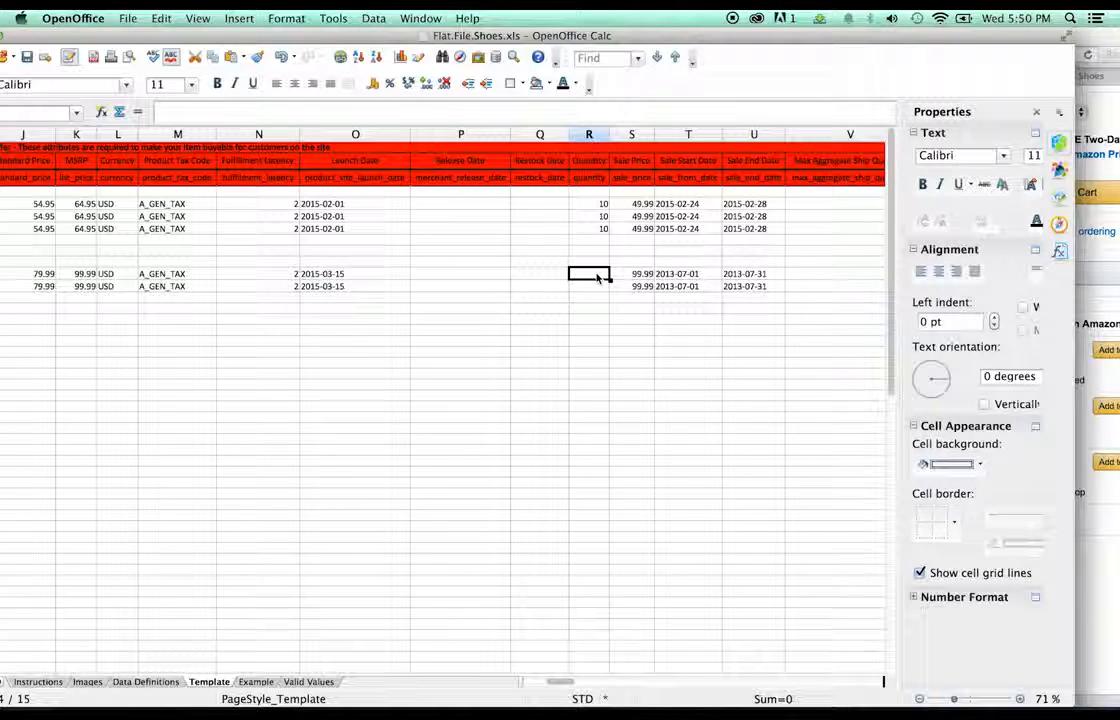
pyautogui.write('2')
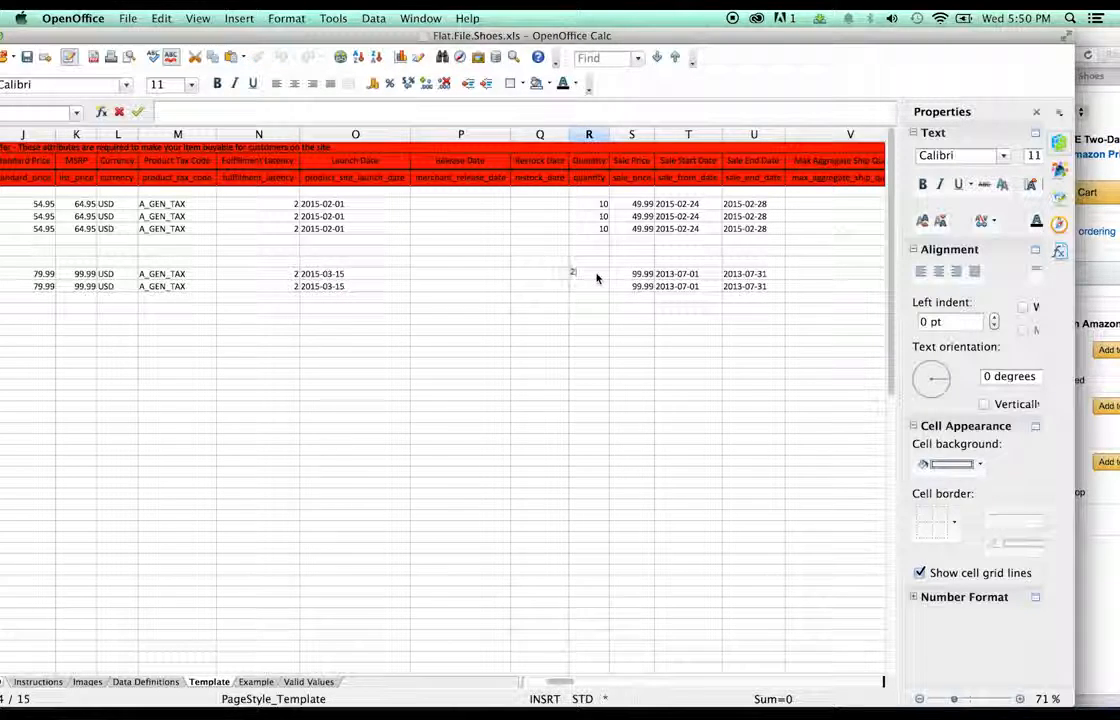
pyautogui.write('4')
pyautogui.press('BackSpace')
pyautogui.write('5')
pyautogui.click(592, 299)
pyautogui.click(591, 279)
pyautogui.press('super+c')
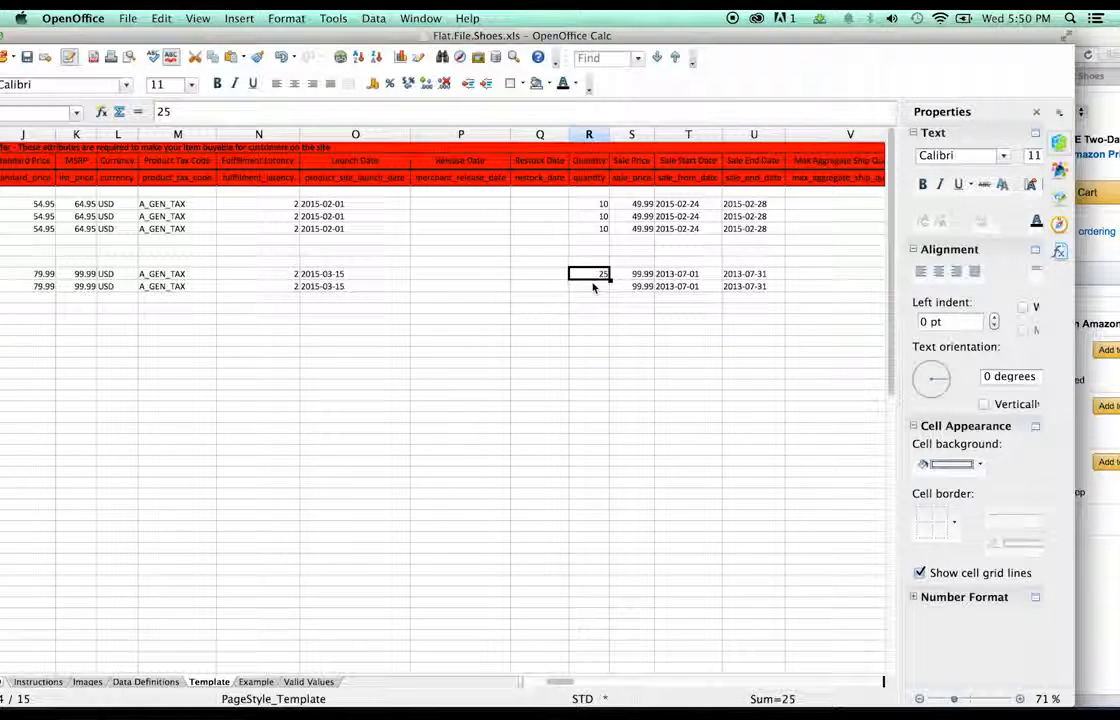
pyautogui.click(593, 287)
pyautogui.press('super+v')
pyautogui.click(598, 298)
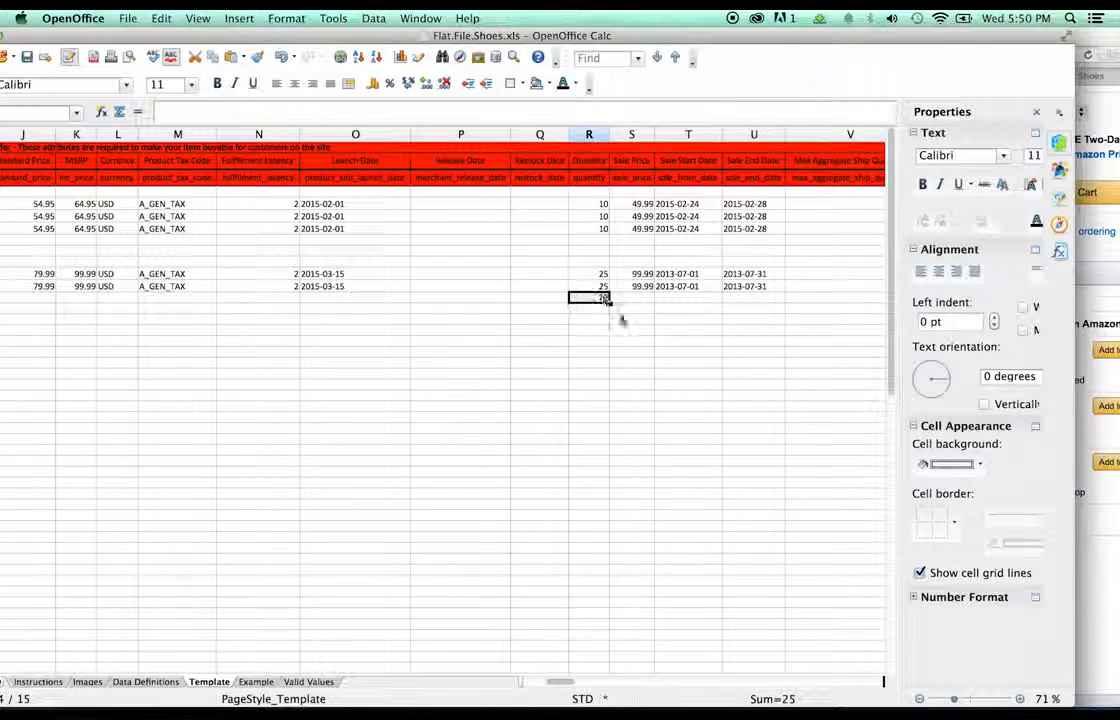
pyautogui.press('BackSpace')
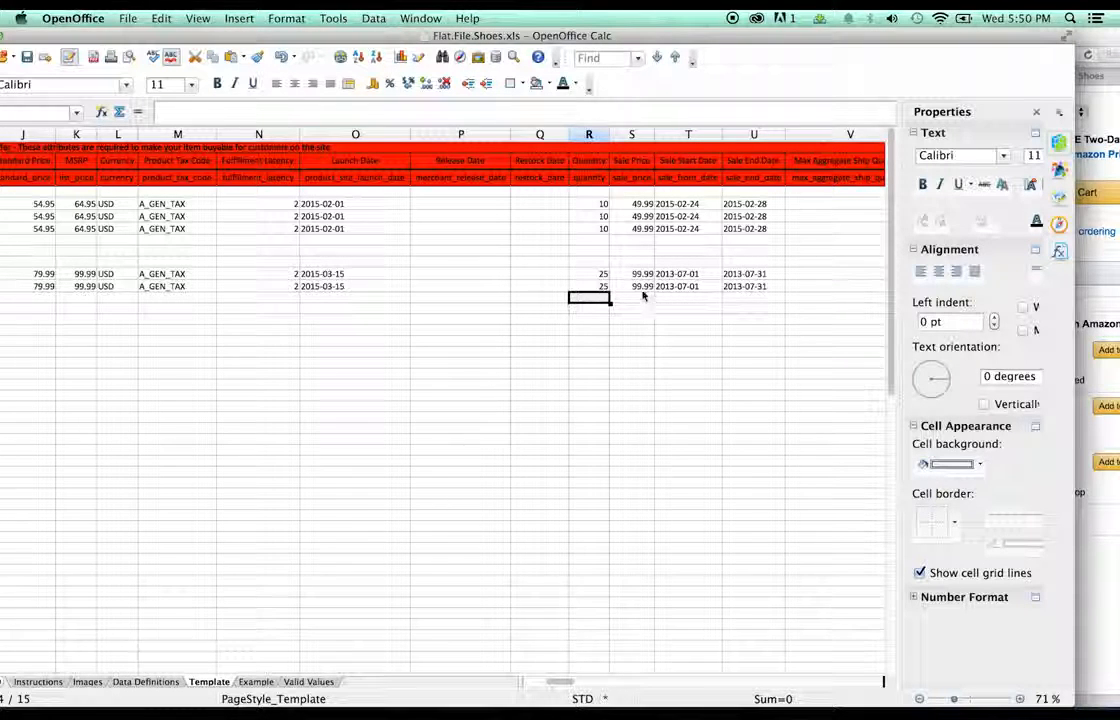
# - Give both Clarks rows a sale price of 74.99, then begin editing the first sale start date
pyautogui.doubleClick(640, 274)
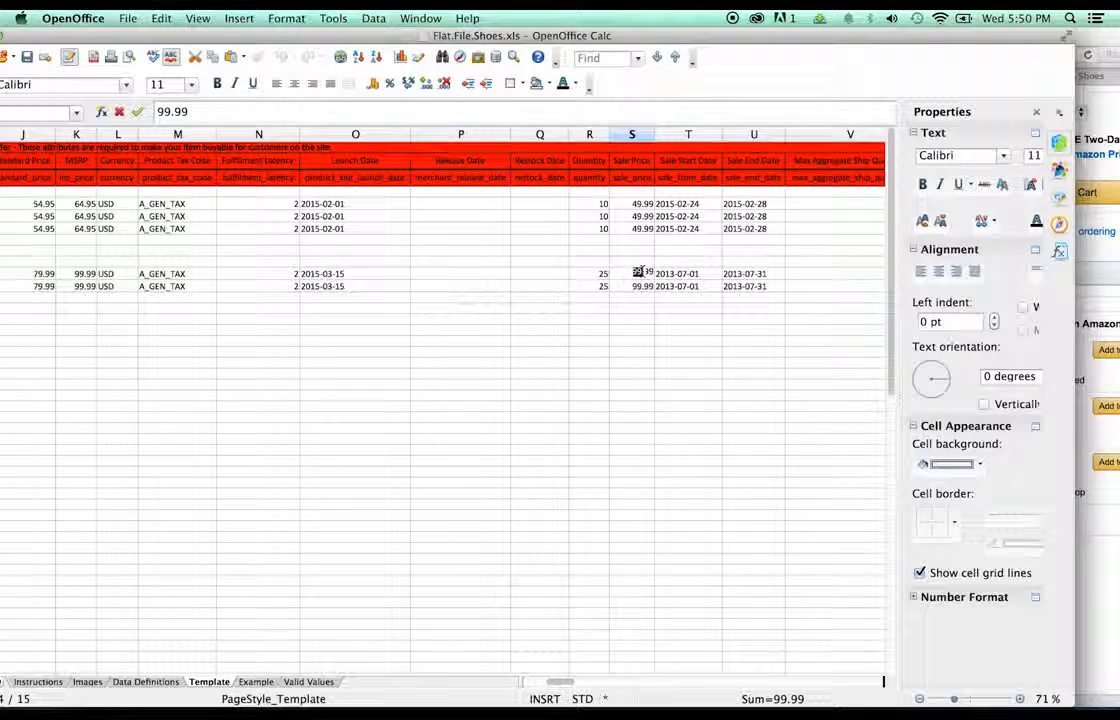
pyautogui.press('Return')
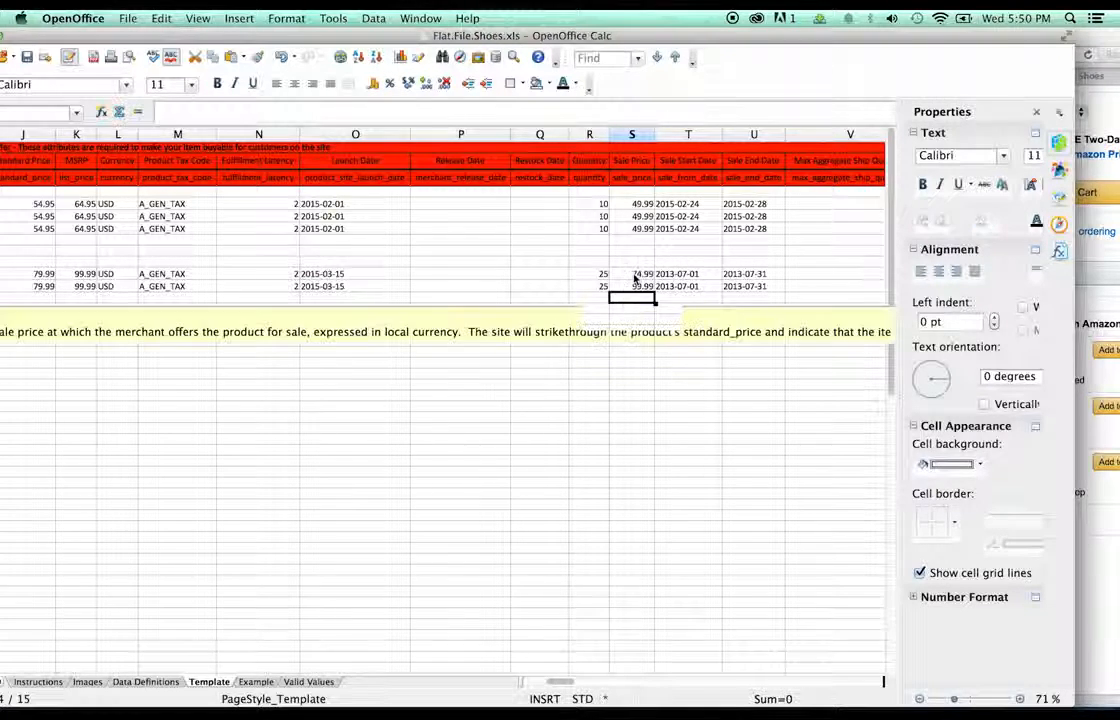
pyautogui.click(634, 276)
pyautogui.press('super+c')
pyautogui.click(641, 287)
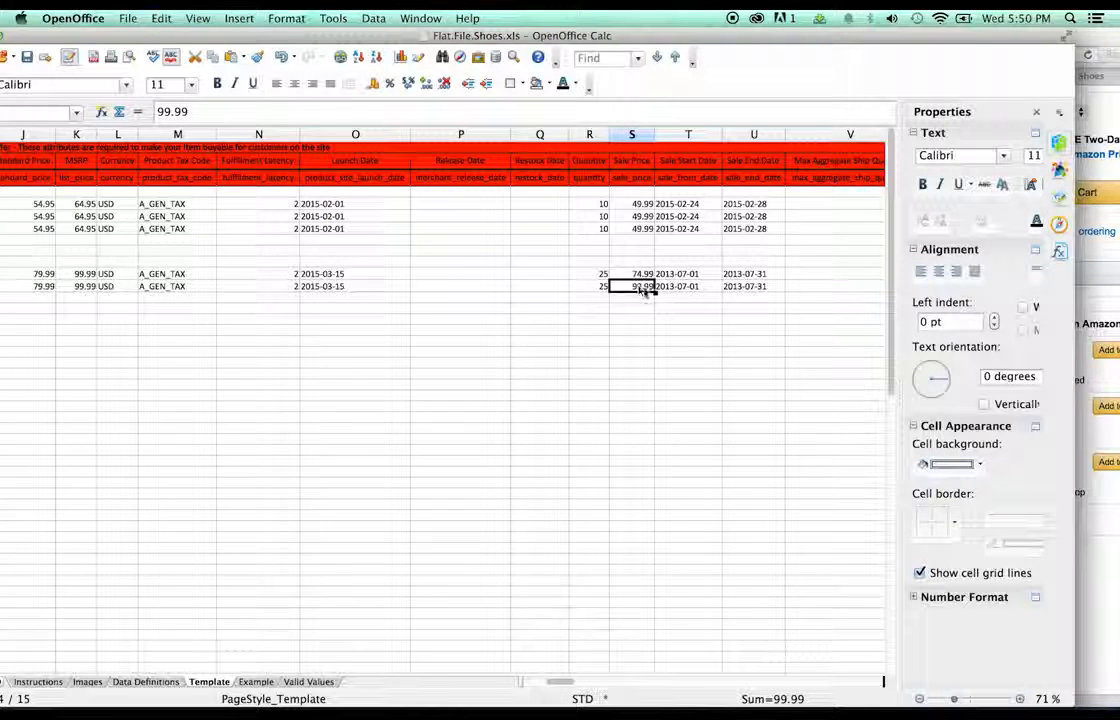
pyautogui.press('super+v')
pyautogui.press('Return')
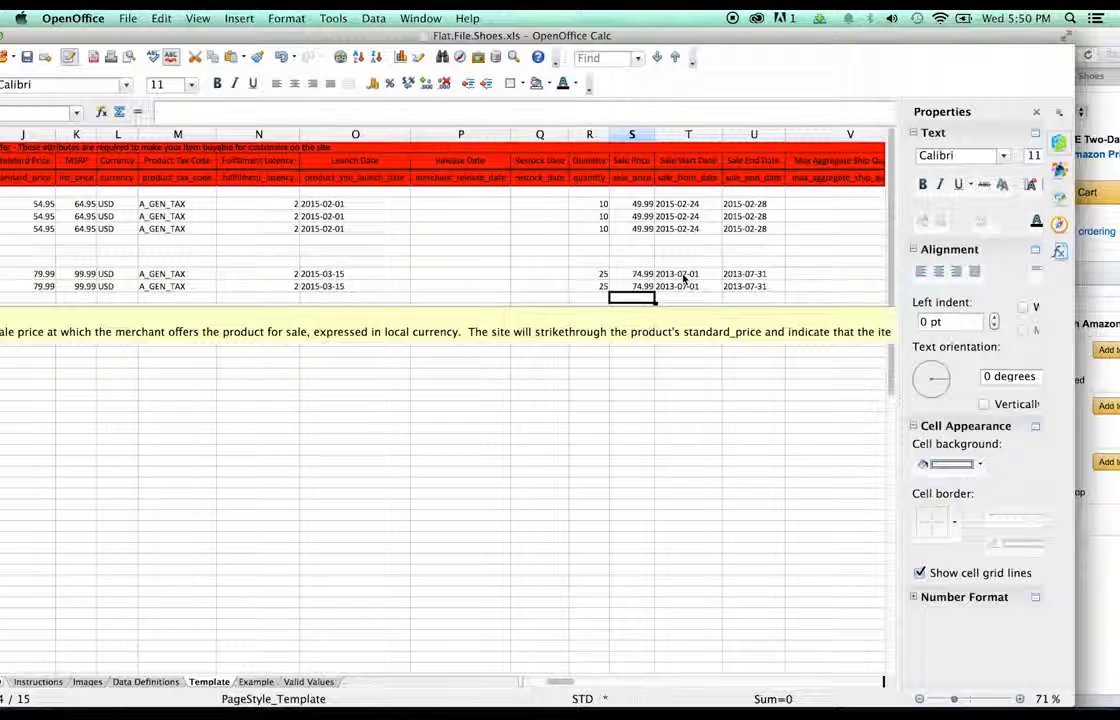
pyautogui.click(683, 275)
pyautogui.doubleClick(672, 273)
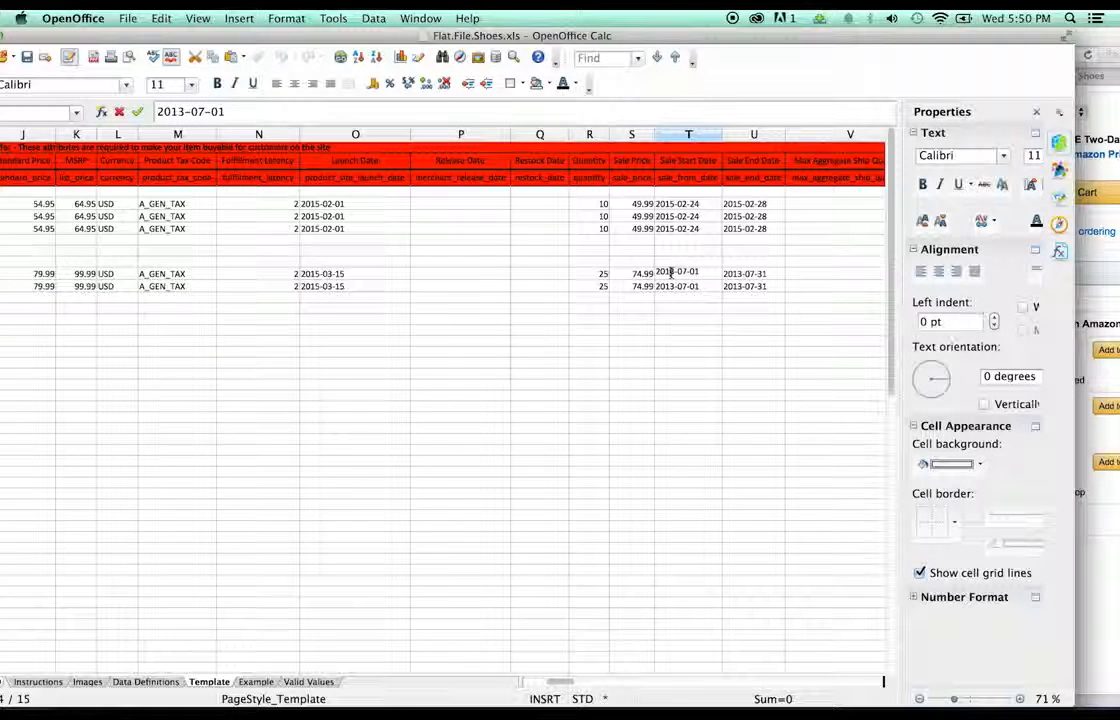
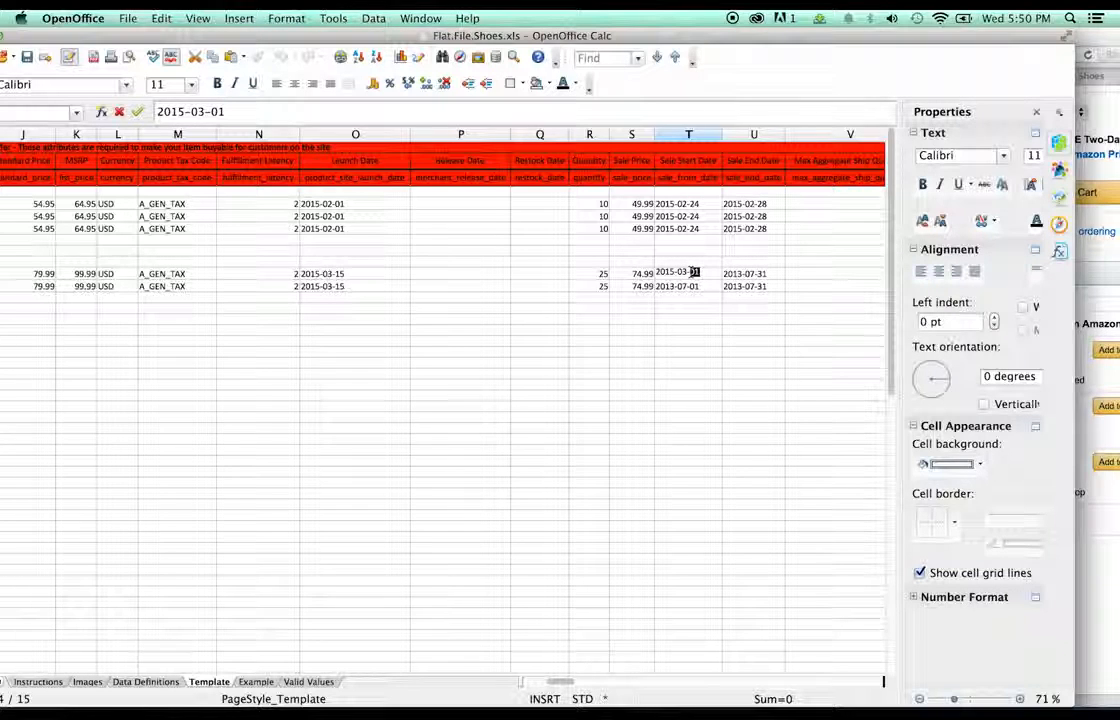
# - Enter sale start date 2015-03-21 in the first Clarks row and copy it to the second
pyautogui.write('21')
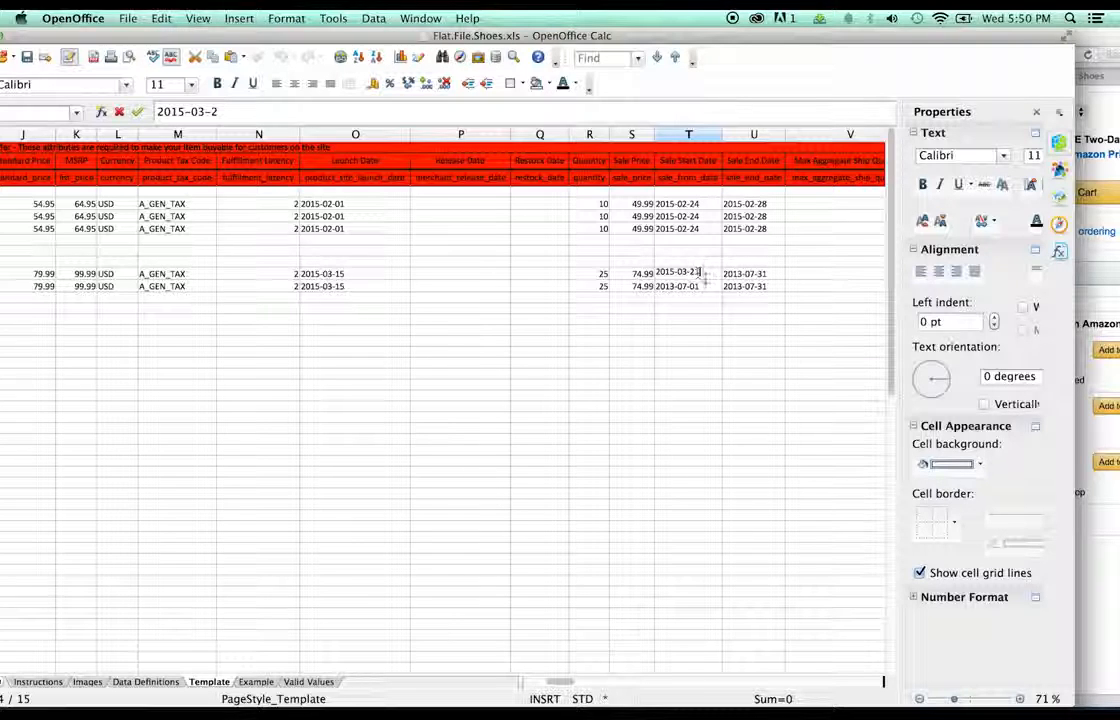
pyautogui.doubleClick(698, 286)
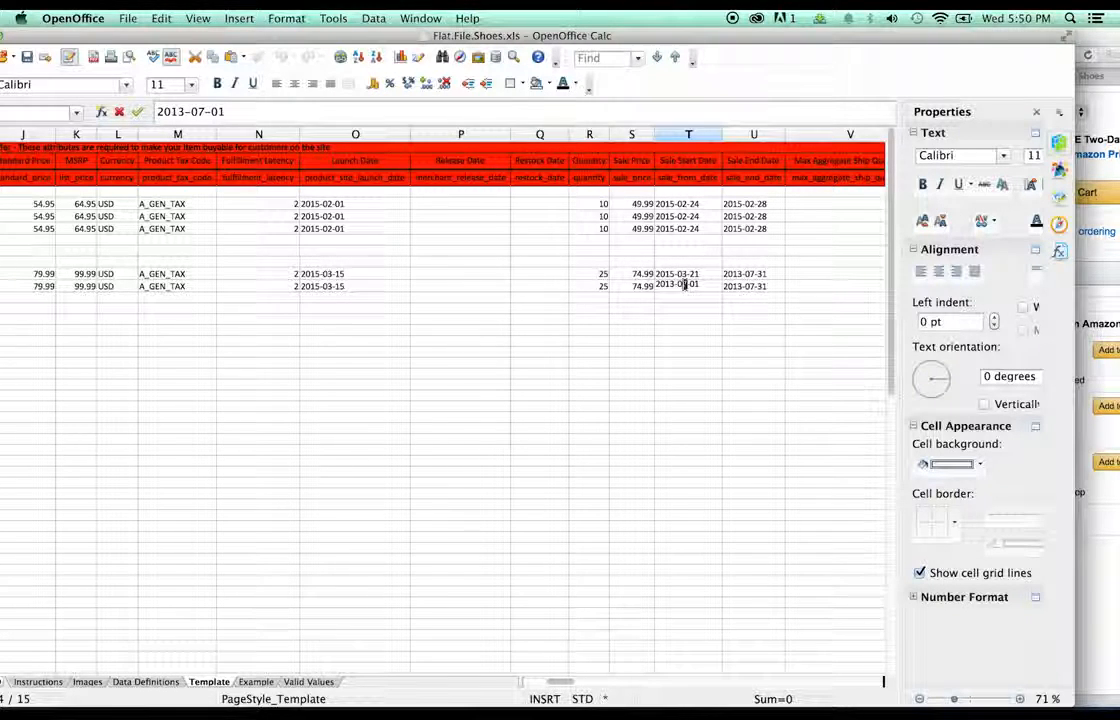
pyautogui.click(702, 277)
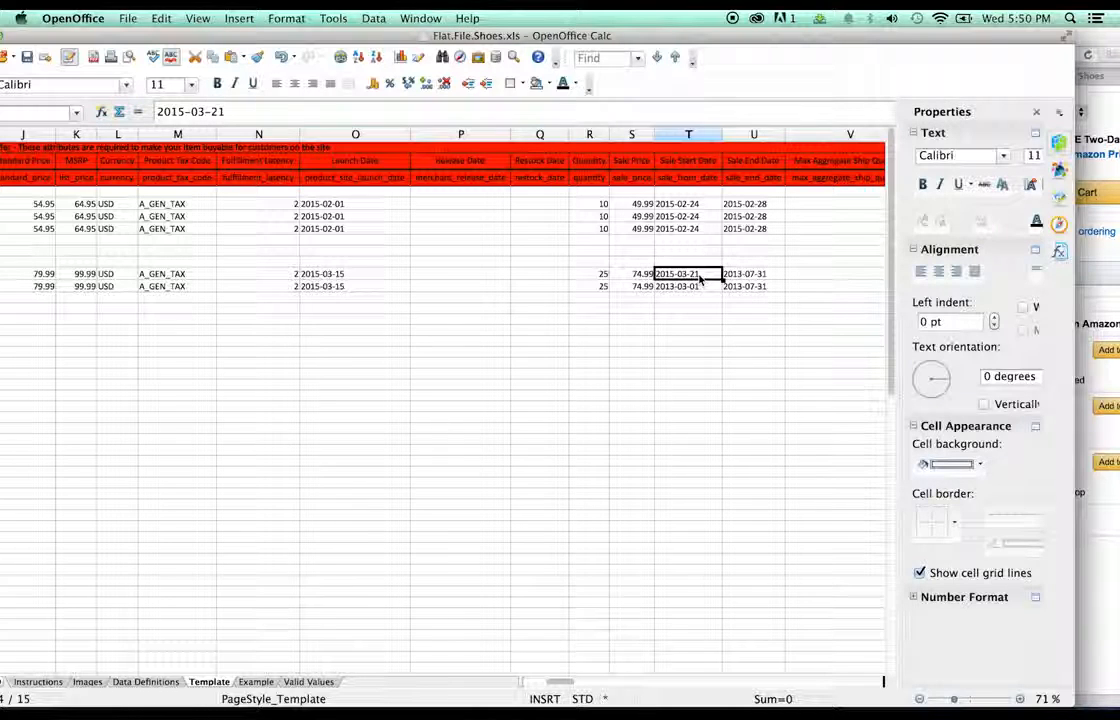
pyautogui.click(698, 287)
pyautogui.write('2015-03-21')
# - Change both Clarks rows' sale end date to 2015-03-27
pyautogui.click(750, 272)
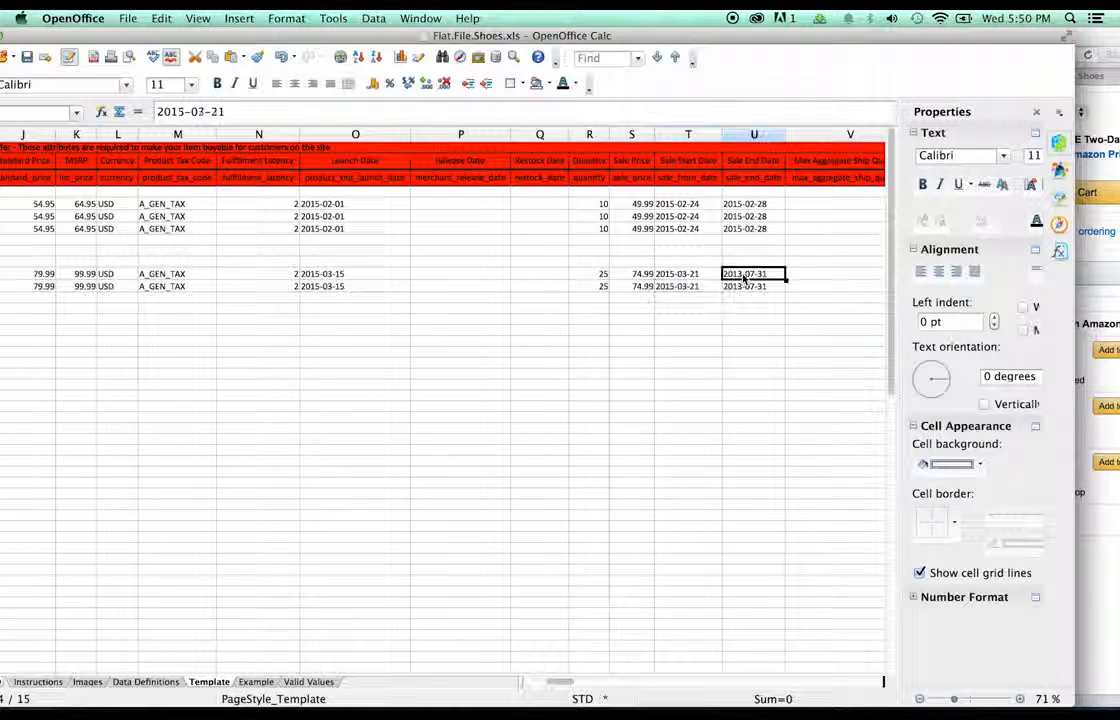
pyautogui.doubleClick(751, 272)
pyautogui.moveTo(769, 272); pyautogui.dragTo(716, 273)
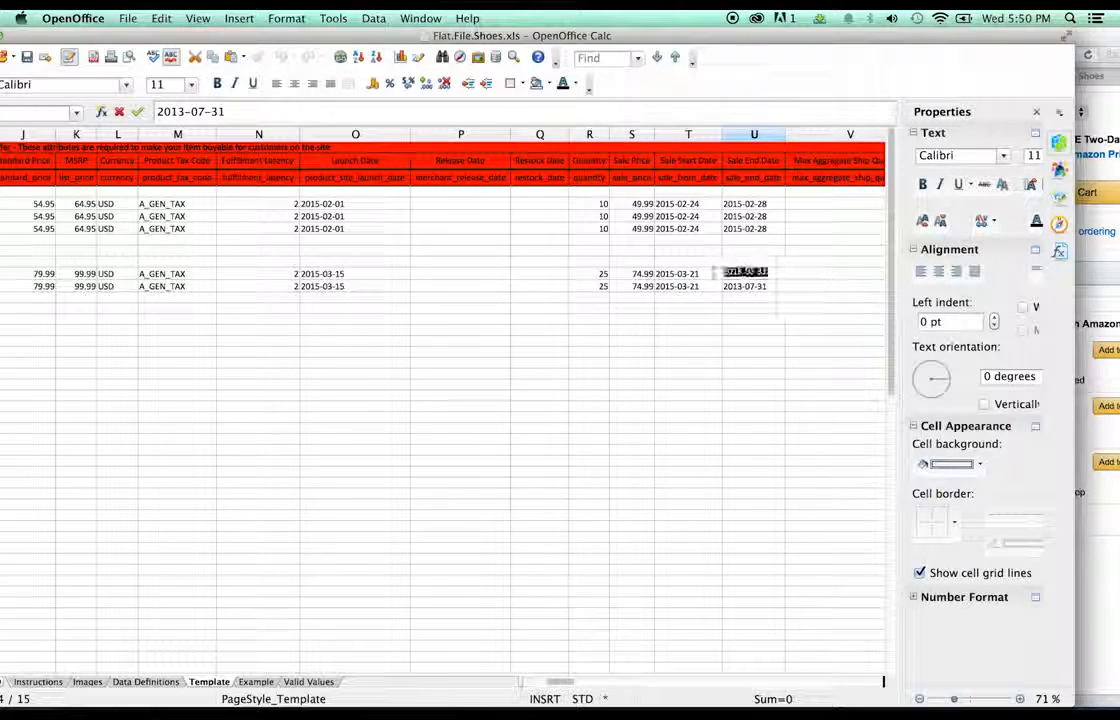
pyautogui.write('7')
pyautogui.click(772, 287)
pyautogui.doubleClick(772, 287)
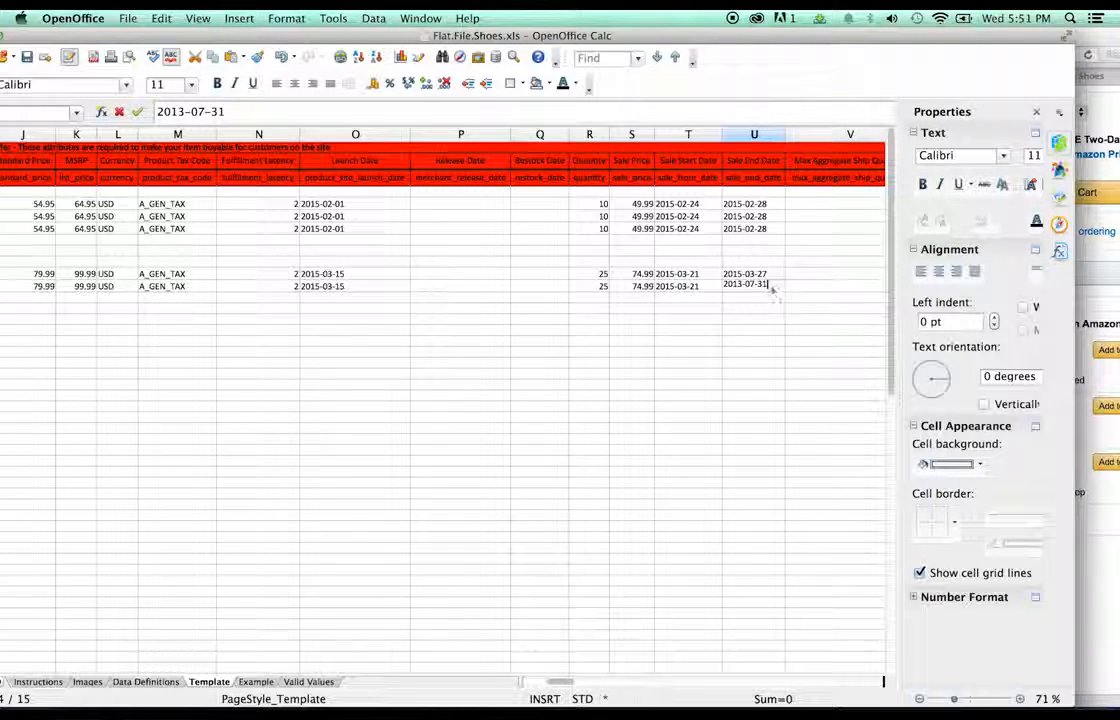
pyautogui.moveTo(772, 287); pyautogui.dragTo(723, 282)
pyautogui.click(737, 275)
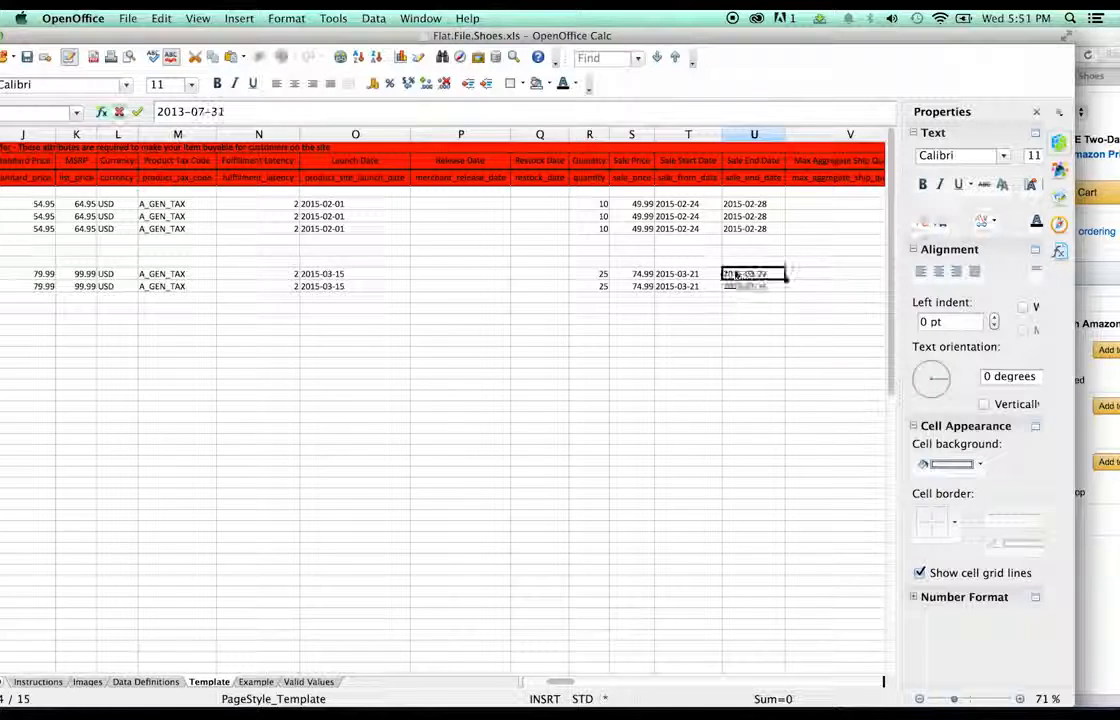
pyautogui.click(741, 288)
pyautogui.press('super+v')
pyautogui.press('Return')
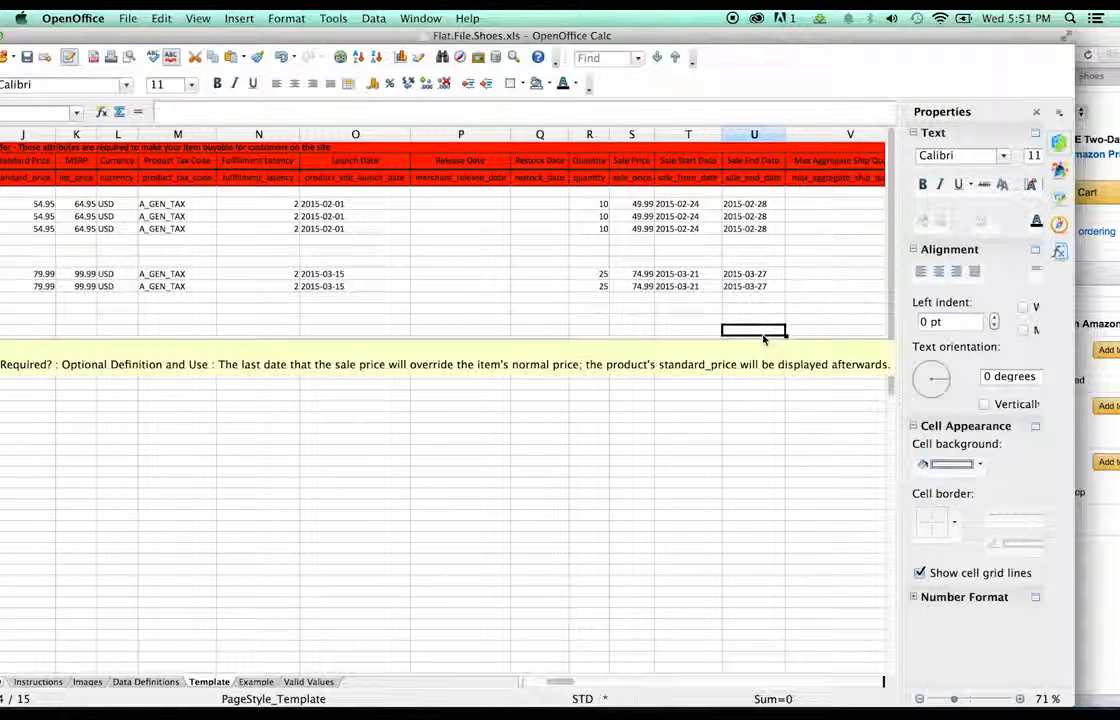
pyautogui.moveTo(563, 682); pyautogui.dragTo(600, 686)
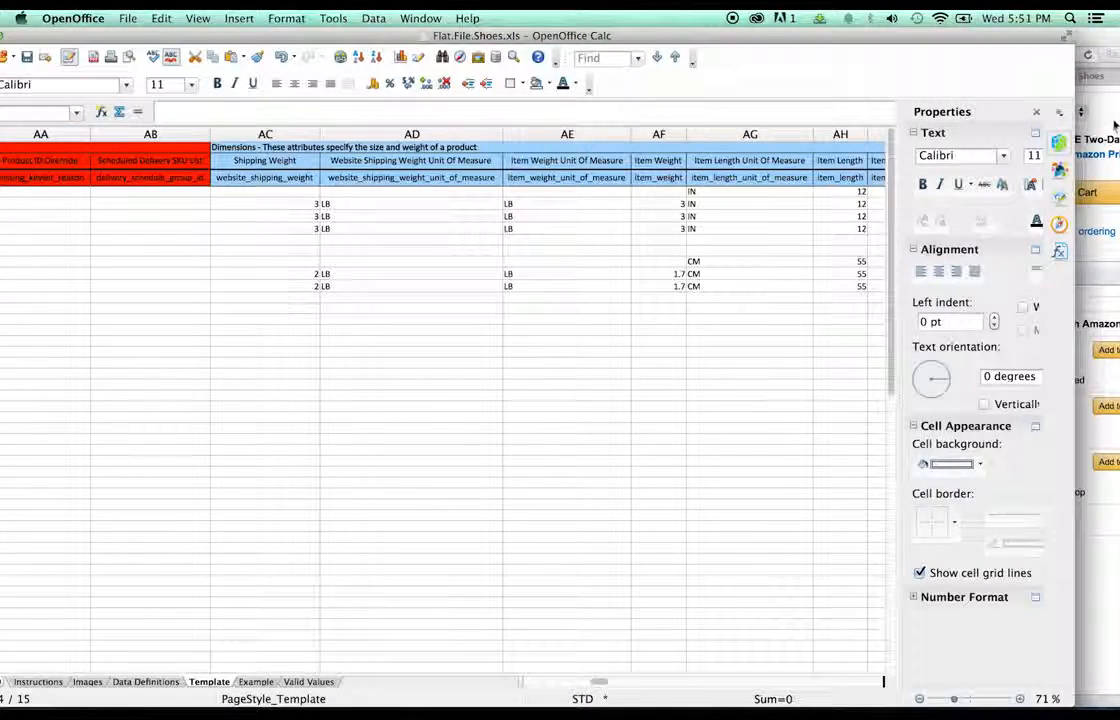
# - Set shipping weight 2.5 in both Clarks child rows, checking the Amazon product page
pyautogui.click(1092, 250)
pyautogui.scroll(-10, 641, 348)
pyautogui.scroll(-5, 641, 348)
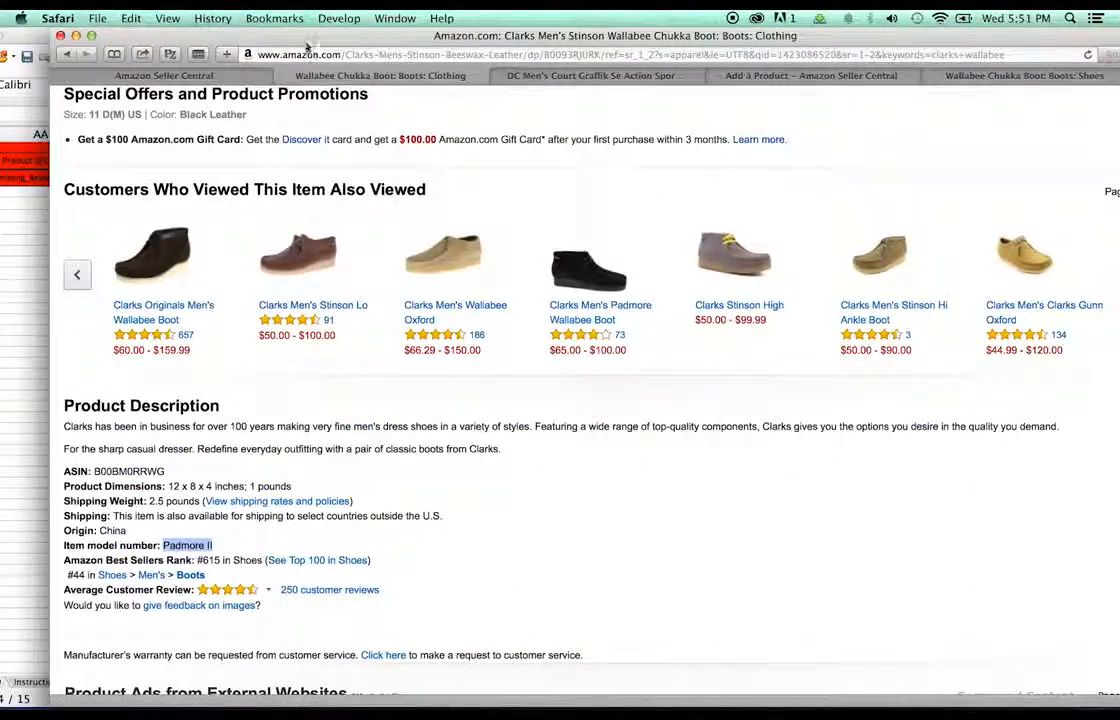
pyautogui.moveTo(268, 38); pyautogui.dragTo(700, 14)
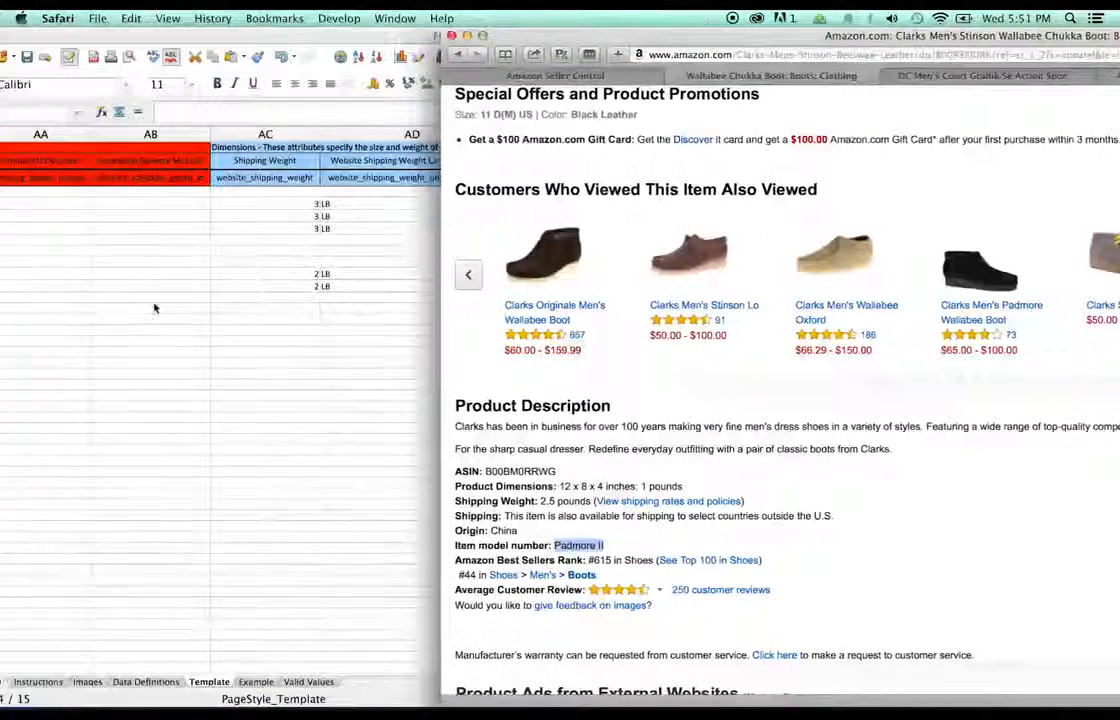
pyautogui.click(351, 274)
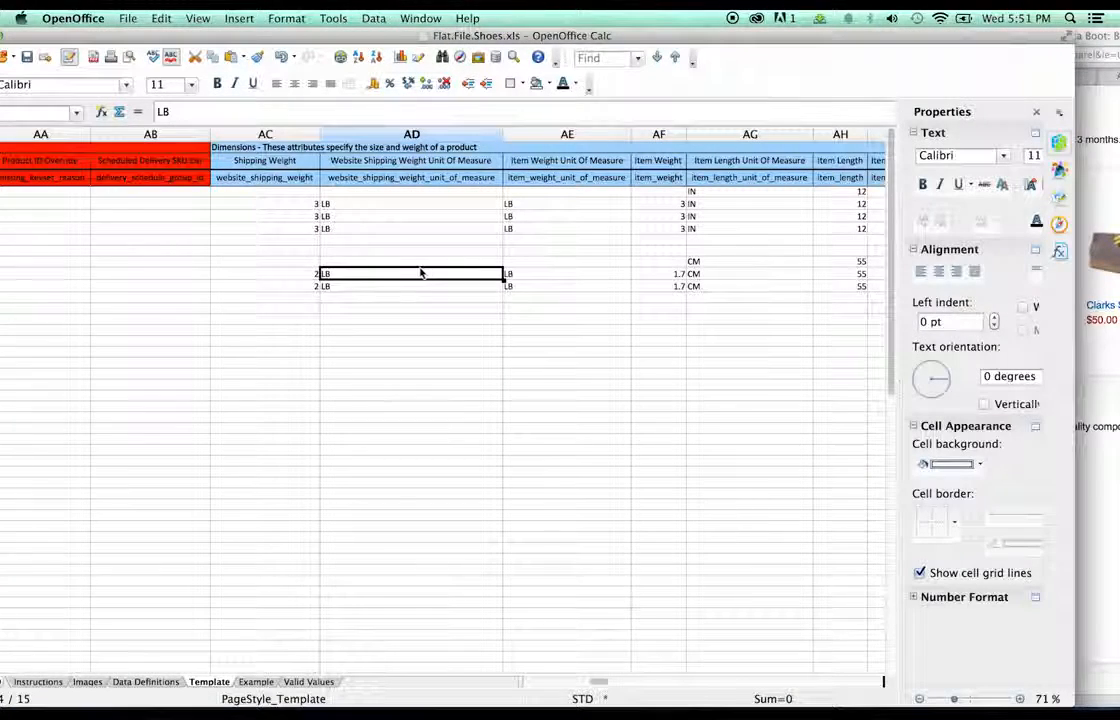
pyautogui.click(316, 276)
pyautogui.doubleClick(316, 275)
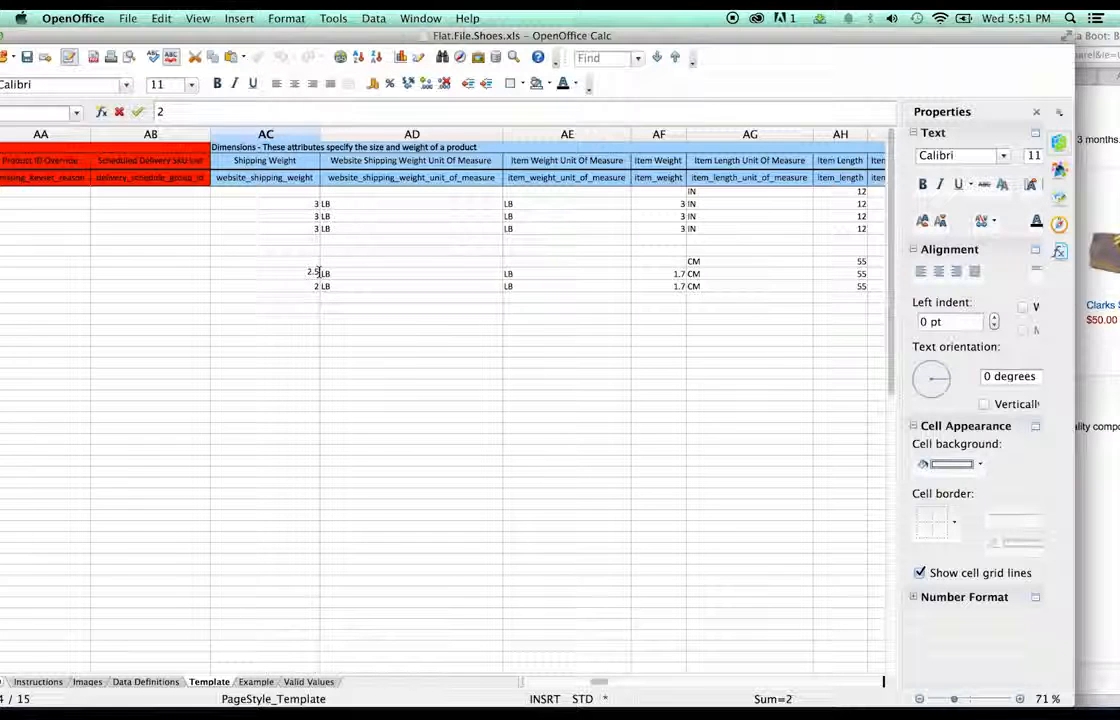
pyautogui.write('.5')
pyautogui.press('Return')
pyautogui.press('super+c')
pyautogui.click(307, 284)
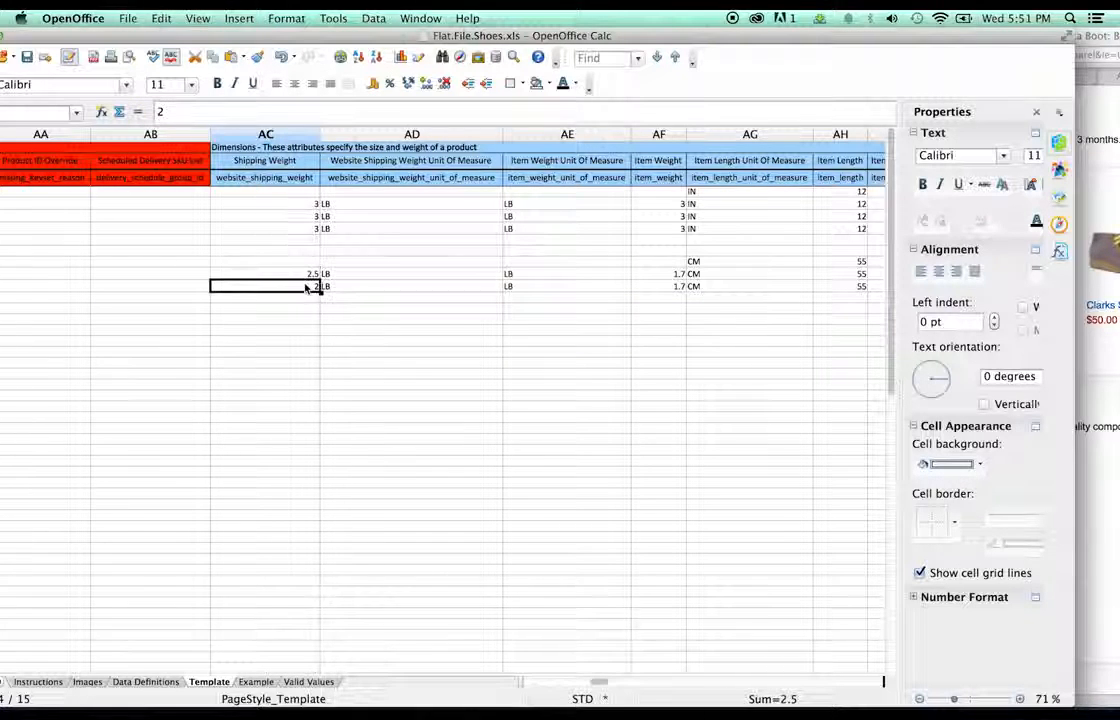
pyautogui.press('super+v')
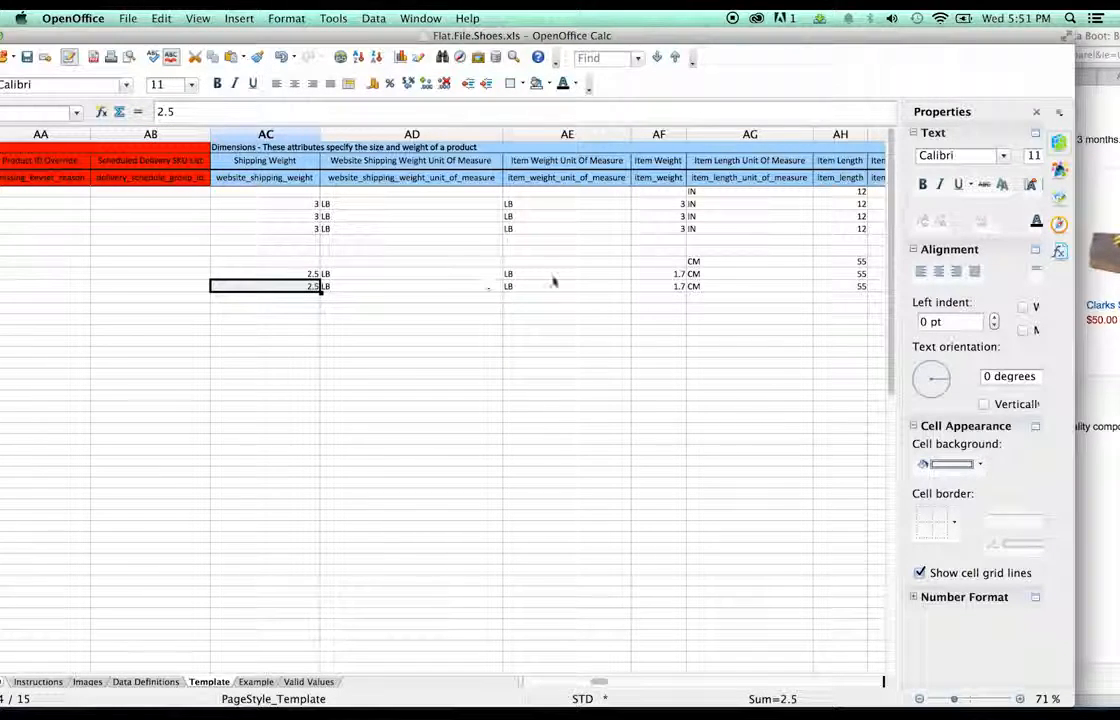
# - Change both child rows' item weight from 1.7 to 1
pyautogui.click(600, 273)
pyautogui.click(660, 274)
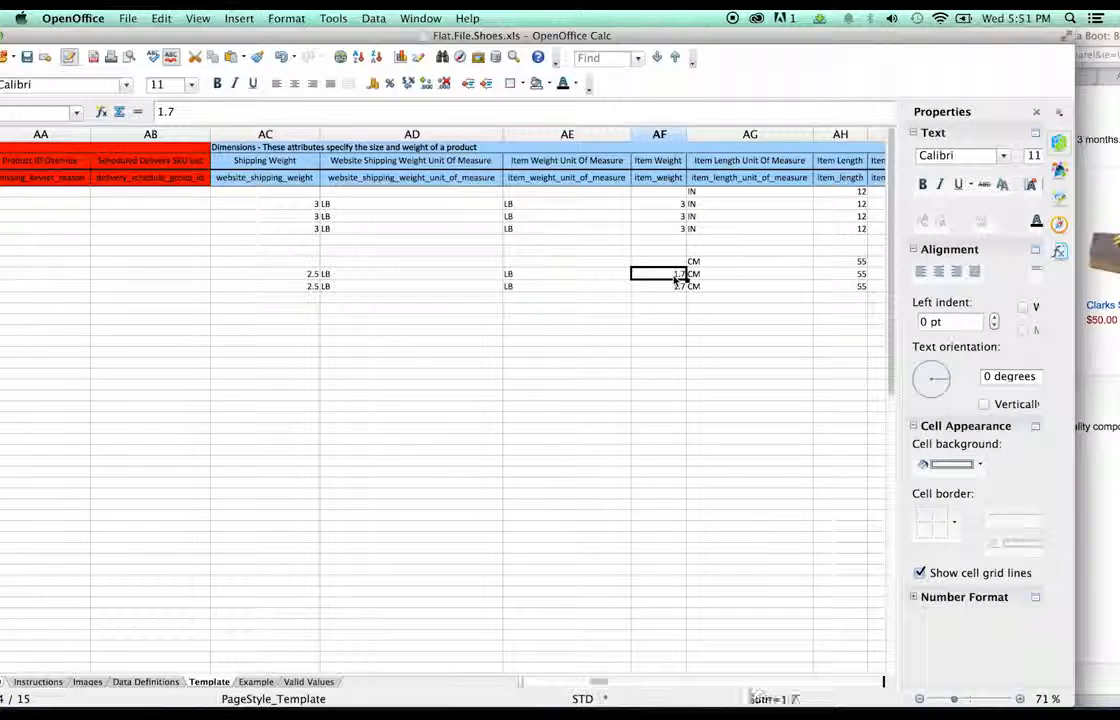
pyautogui.click(1113, 38)
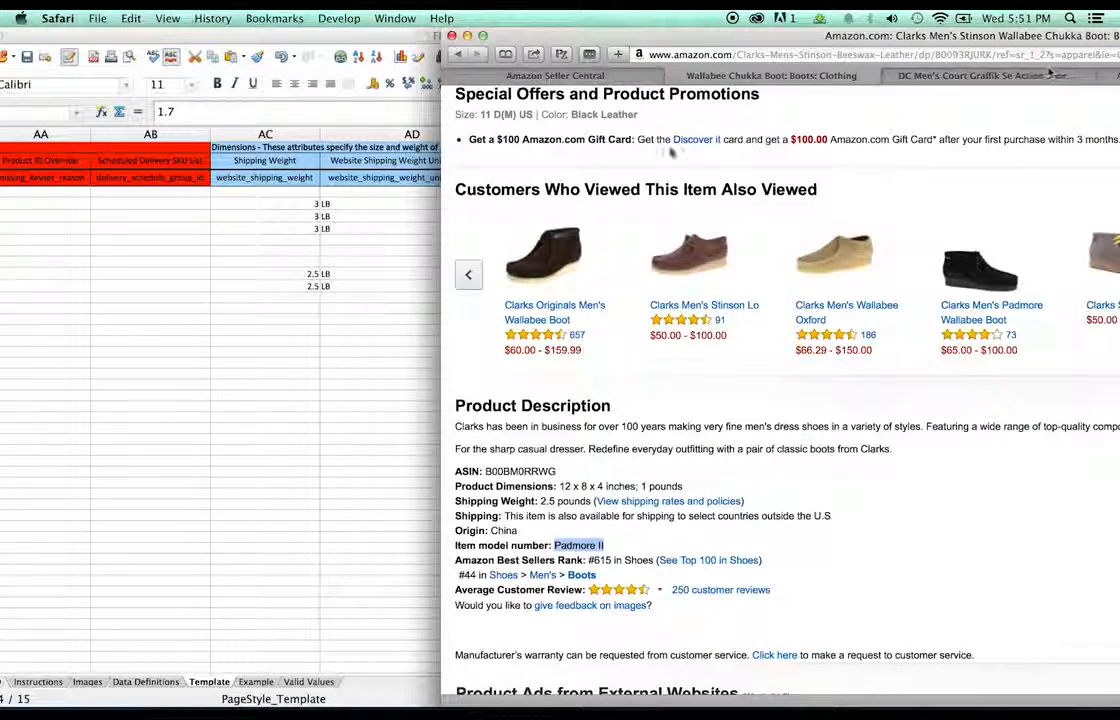
pyautogui.click(330, 222)
pyautogui.click(380, 287)
pyautogui.doubleClick(680, 276)
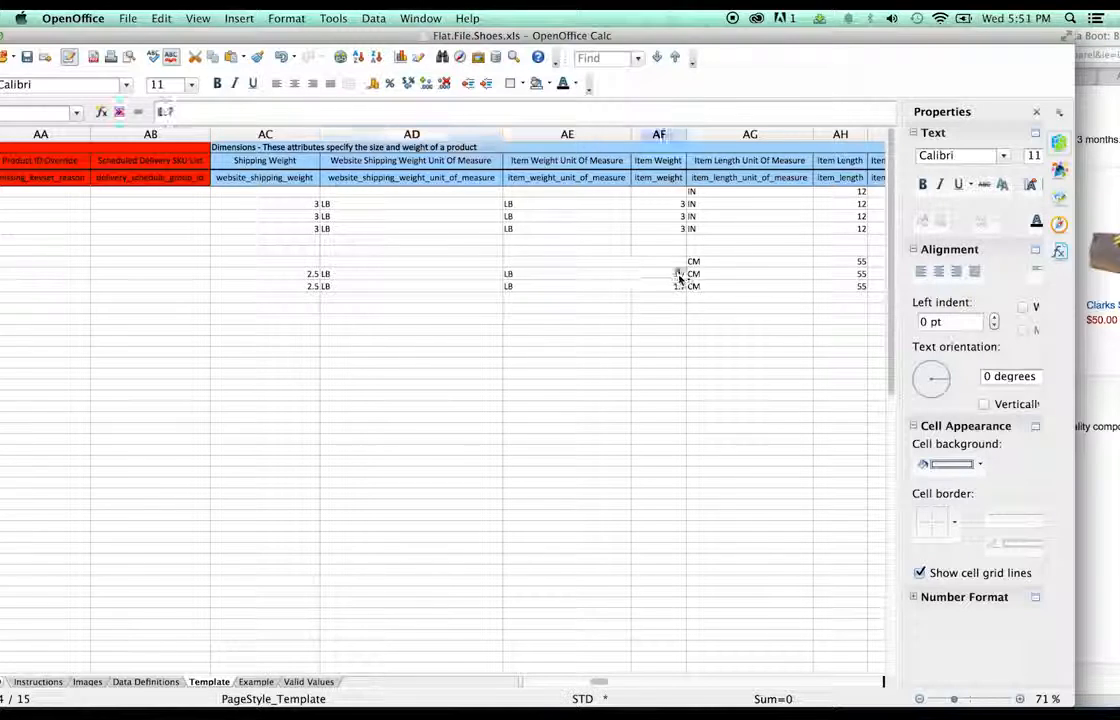
pyautogui.press('Return')
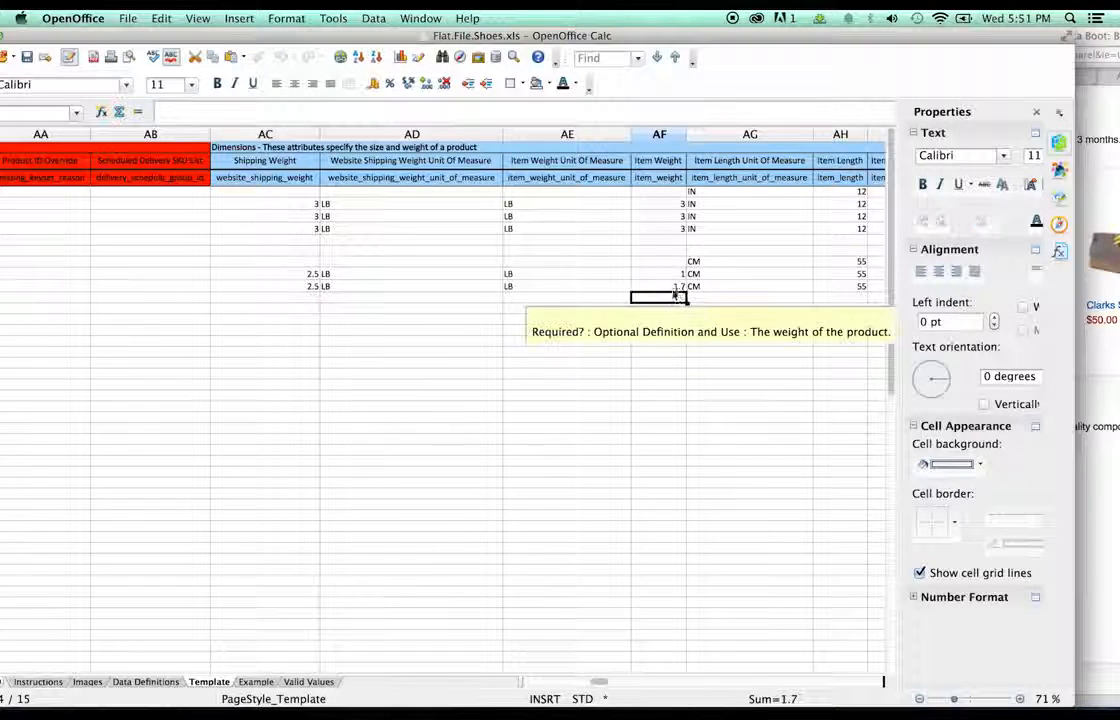
pyautogui.doubleClick(680, 286)
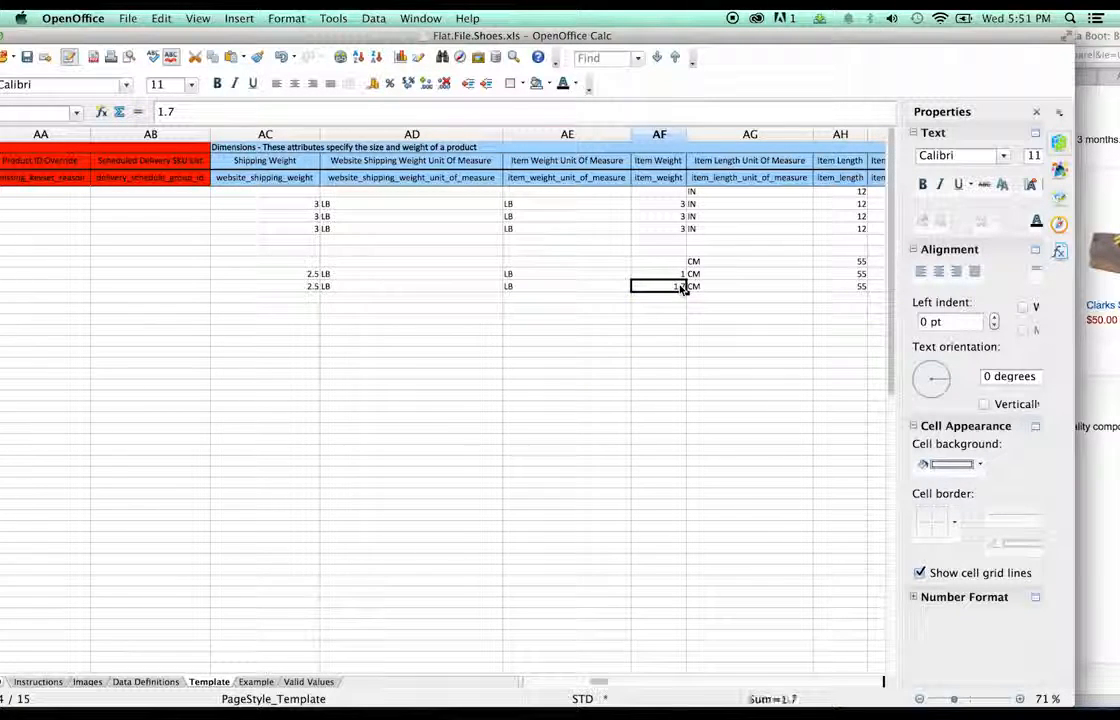
pyautogui.moveTo(678, 286); pyautogui.dragTo(705, 286)
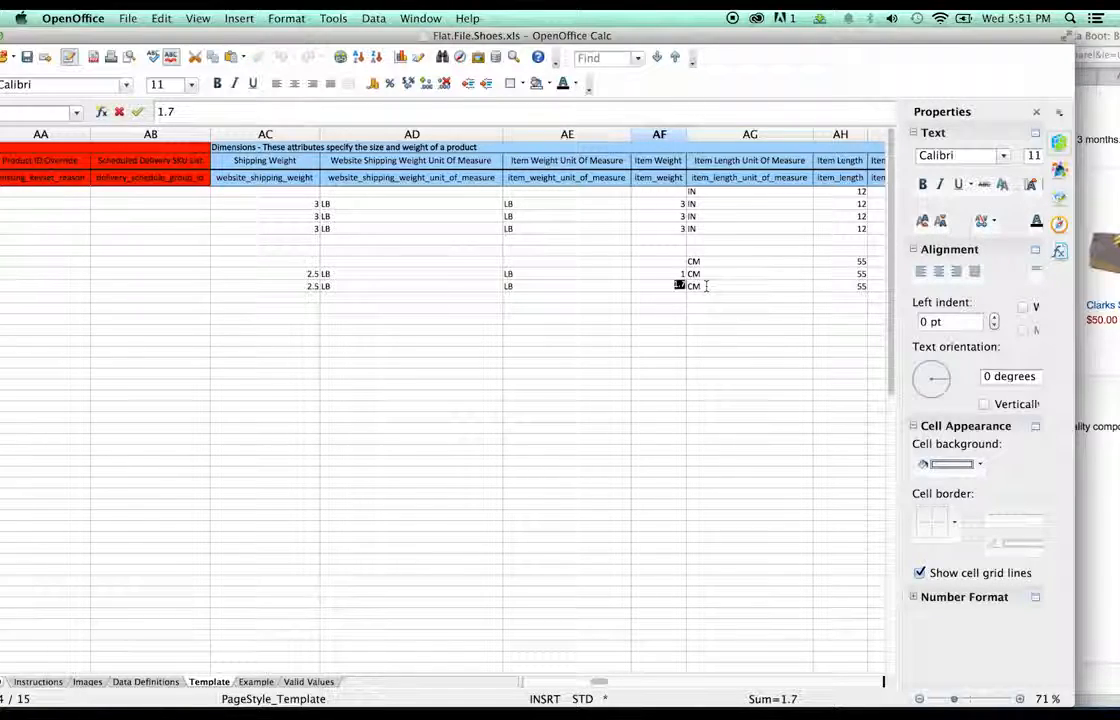
pyautogui.press('BackSpace')
# - Switch the Clarks rows' length unit from CM to IN
pyautogui.click(720, 299)
pyautogui.moveTo(792, 38); pyautogui.dragTo(760, 38)
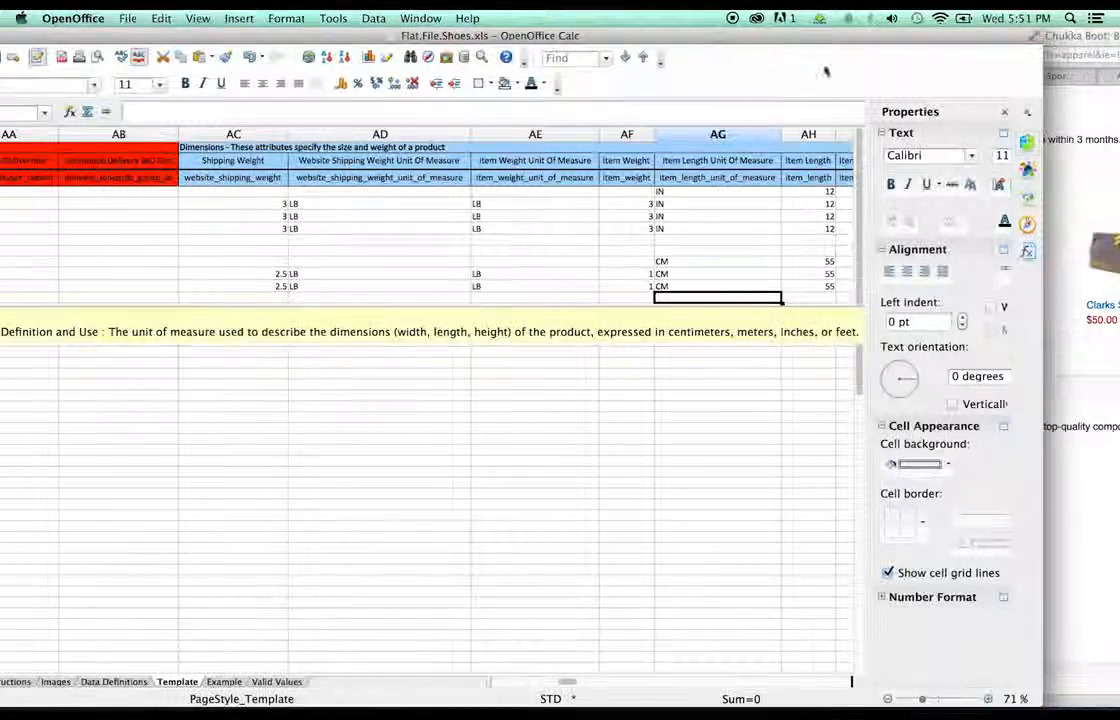
pyautogui.click(1088, 116)
pyautogui.click(398, 383)
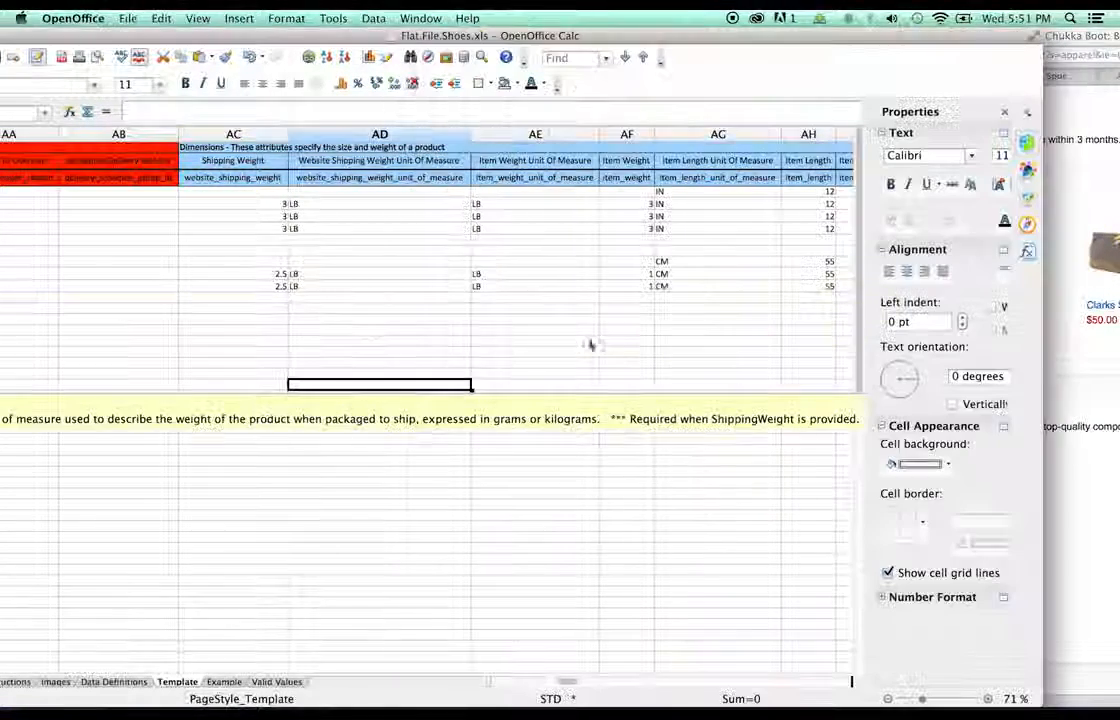
pyautogui.click(673, 276)
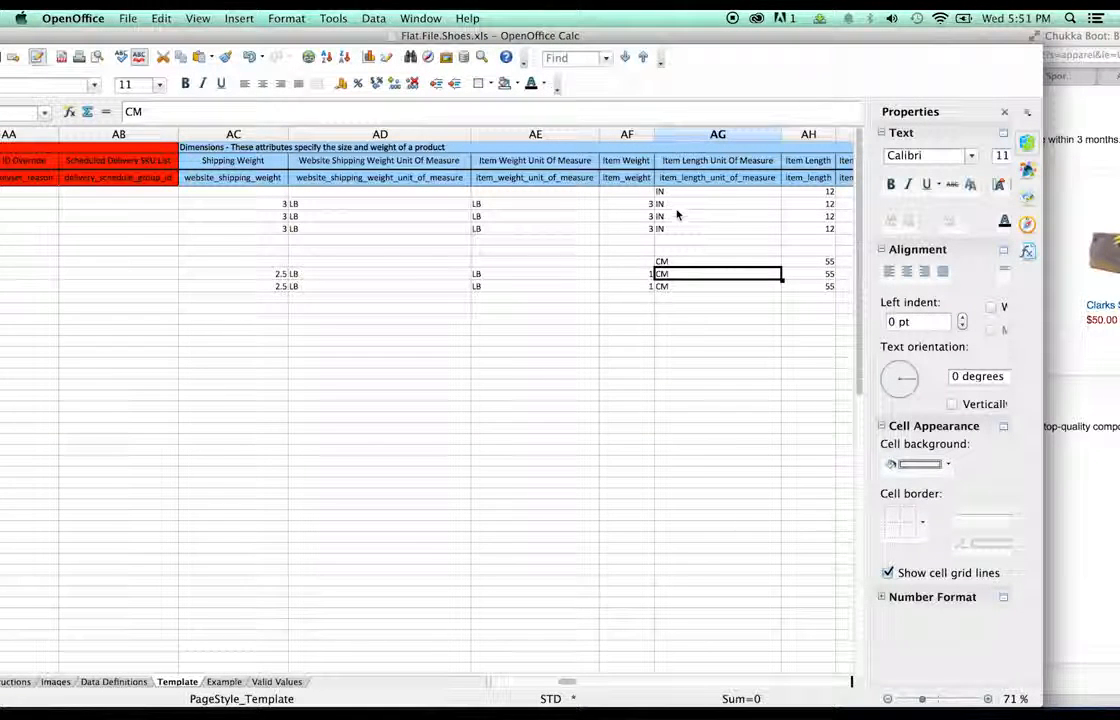
pyautogui.click(670, 216)
pyautogui.click(670, 262)
pyautogui.press('super+v')
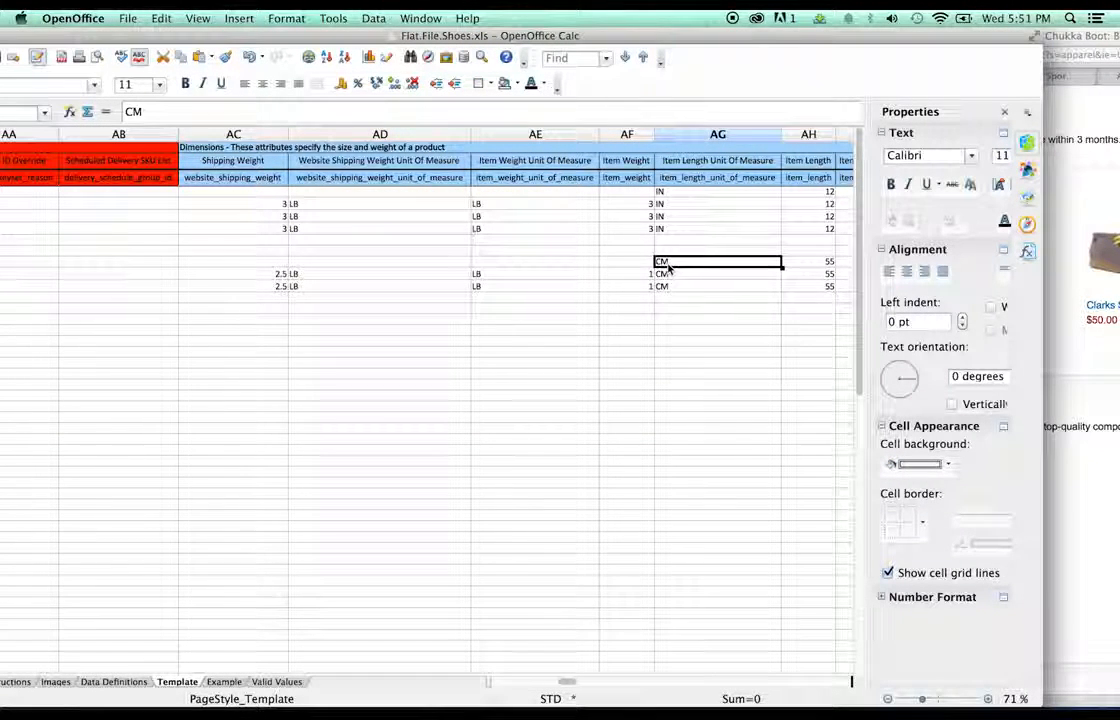
pyautogui.click(670, 274)
pyautogui.press('super+v')
pyautogui.press('super+v')
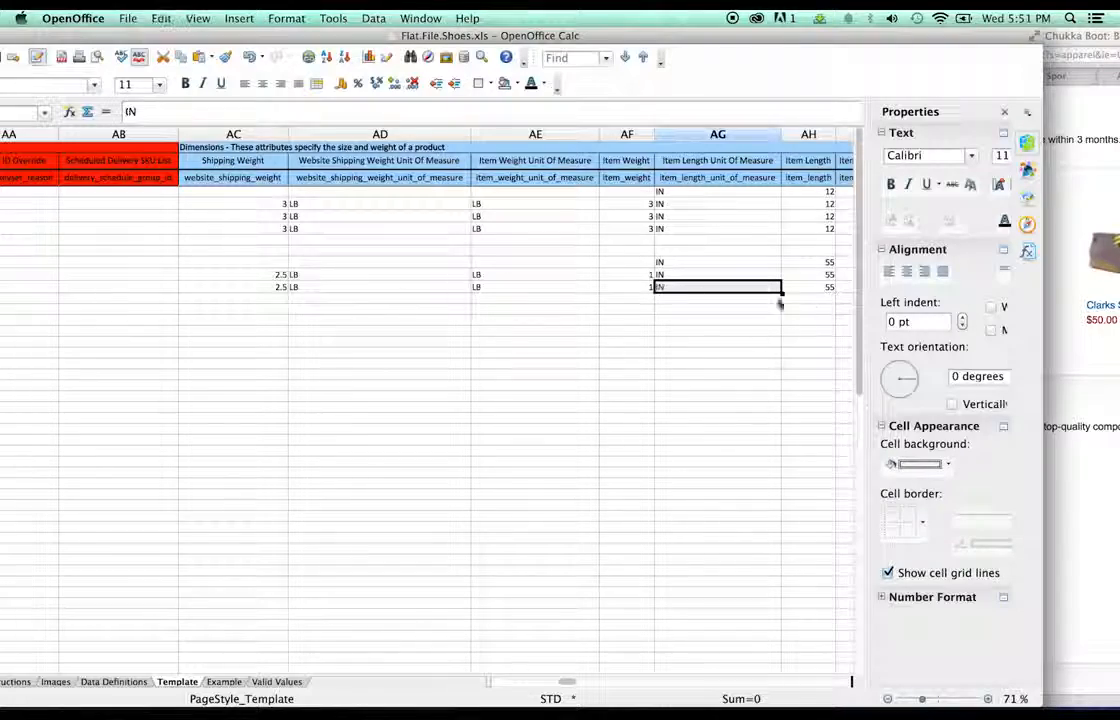
pyautogui.moveTo(566, 682); pyautogui.dragTo(575, 684)
# - Set item length 12 in all three Clarks rows, replacing 55
pyautogui.click(1072, 510)
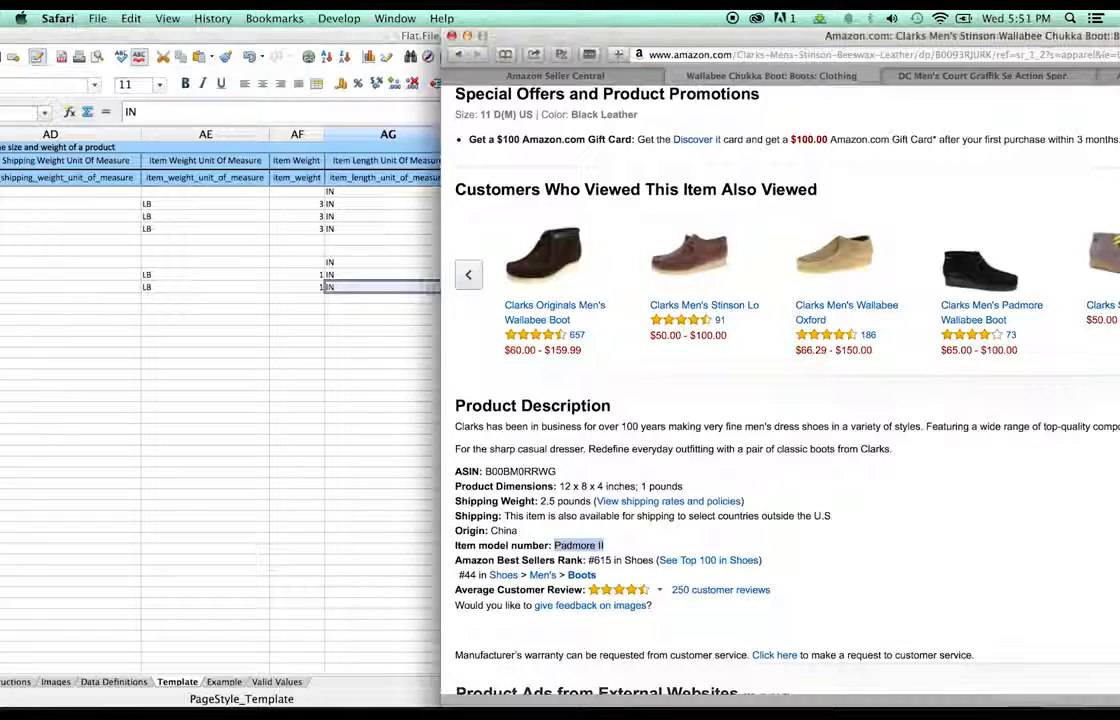
pyautogui.click(388, 441)
pyautogui.doubleClick(500, 263)
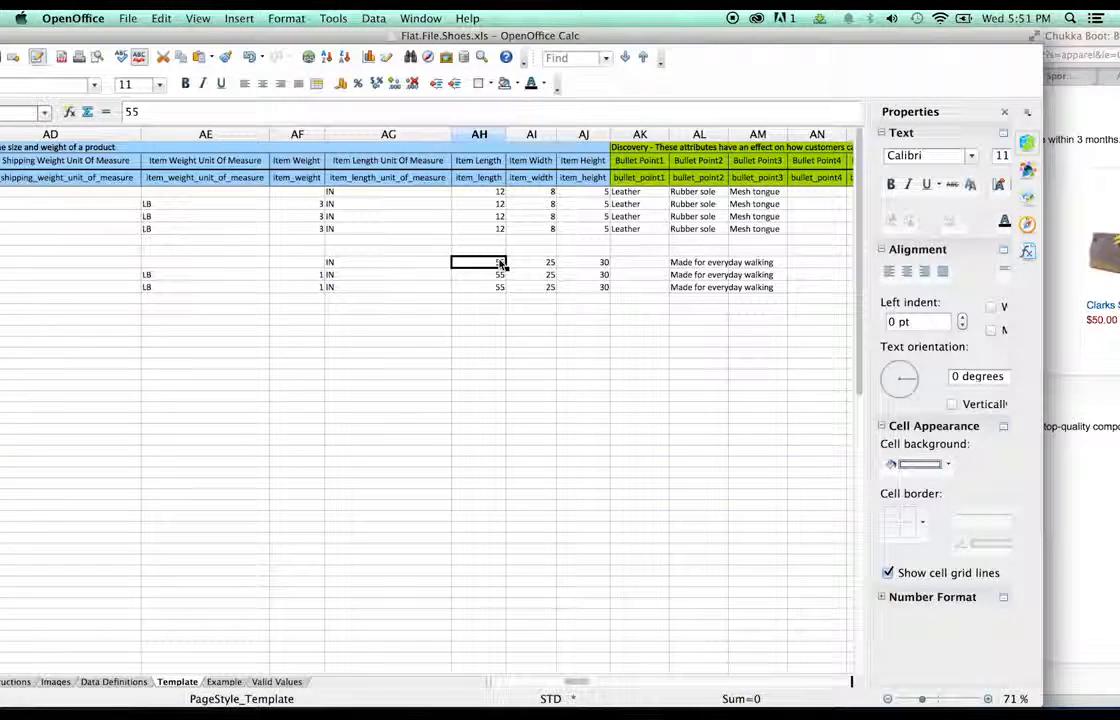
pyautogui.press('BackSpace')
pyautogui.press('BackSpace')
pyautogui.write('12')
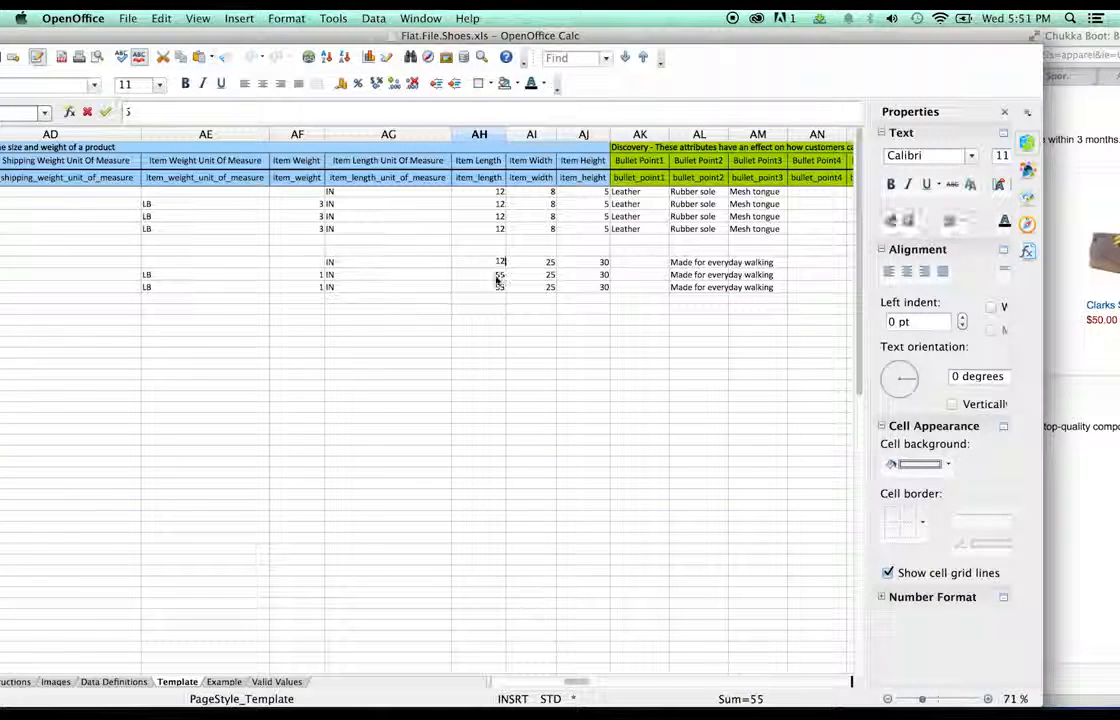
pyautogui.doubleClick(499, 277)
pyautogui.press('BackSpace')
pyautogui.press('BackSpace')
pyautogui.write('12')
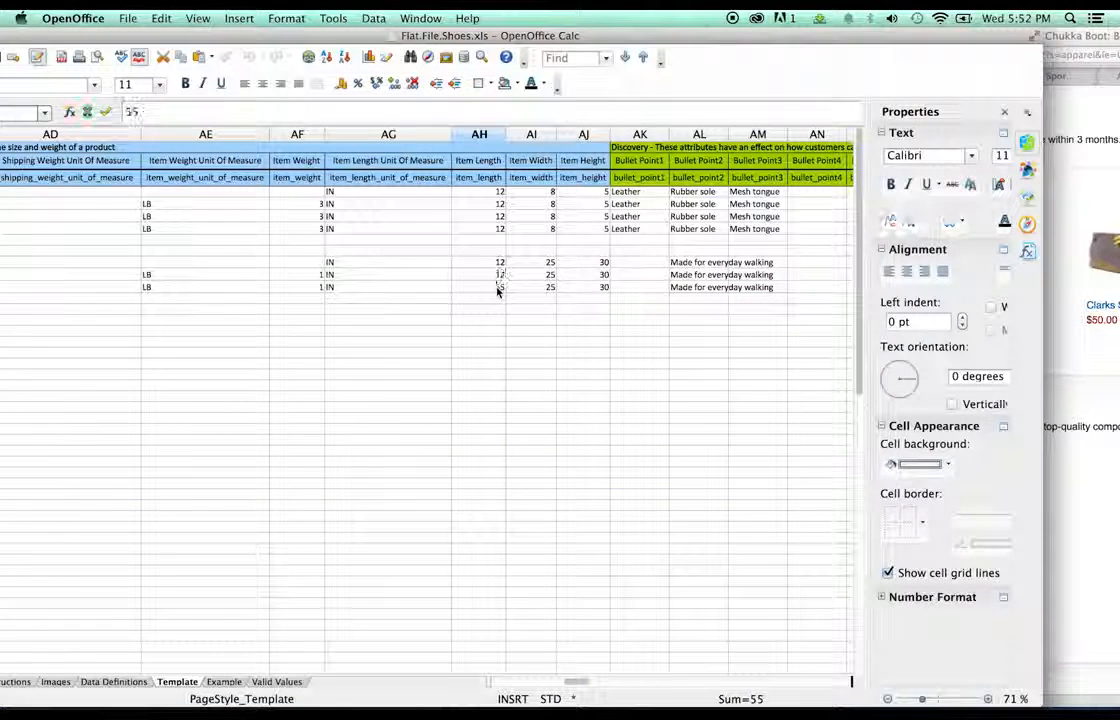
pyautogui.doubleClick(500, 287)
pyautogui.write('12')
pyautogui.click(549, 275)
# - Enter item width 8 in the top row and copy it over the other two rows
pyautogui.click(551, 264)
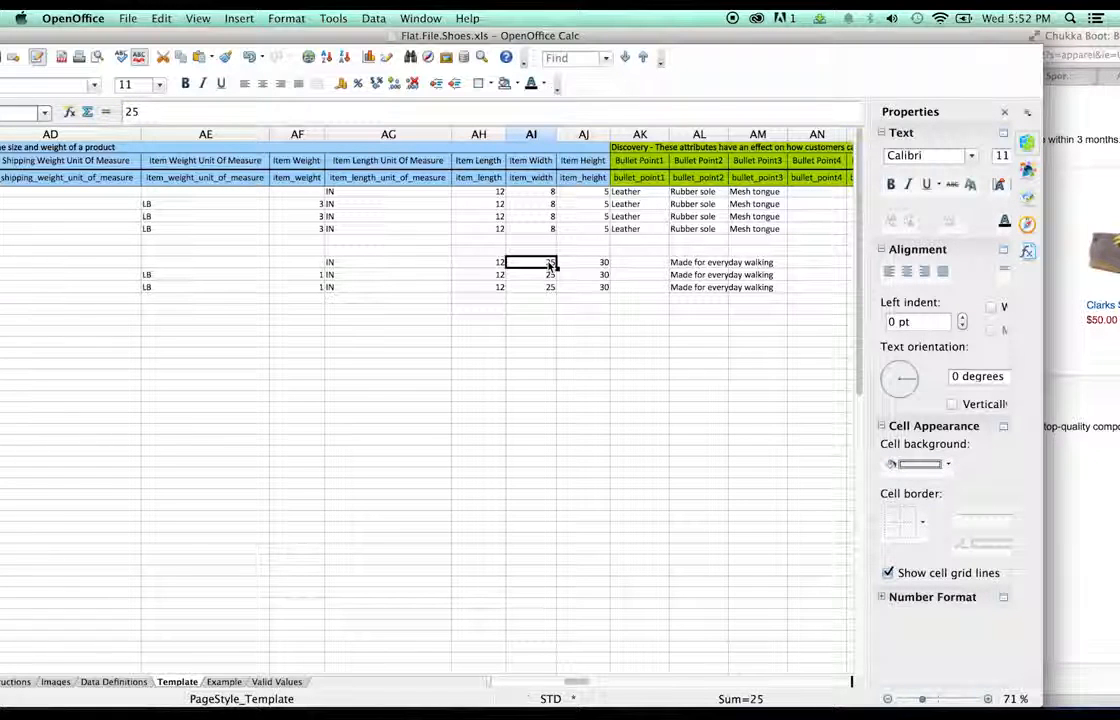
pyautogui.write('8')
pyautogui.click(549, 276)
pyautogui.click(554, 264)
pyautogui.press('super+c')
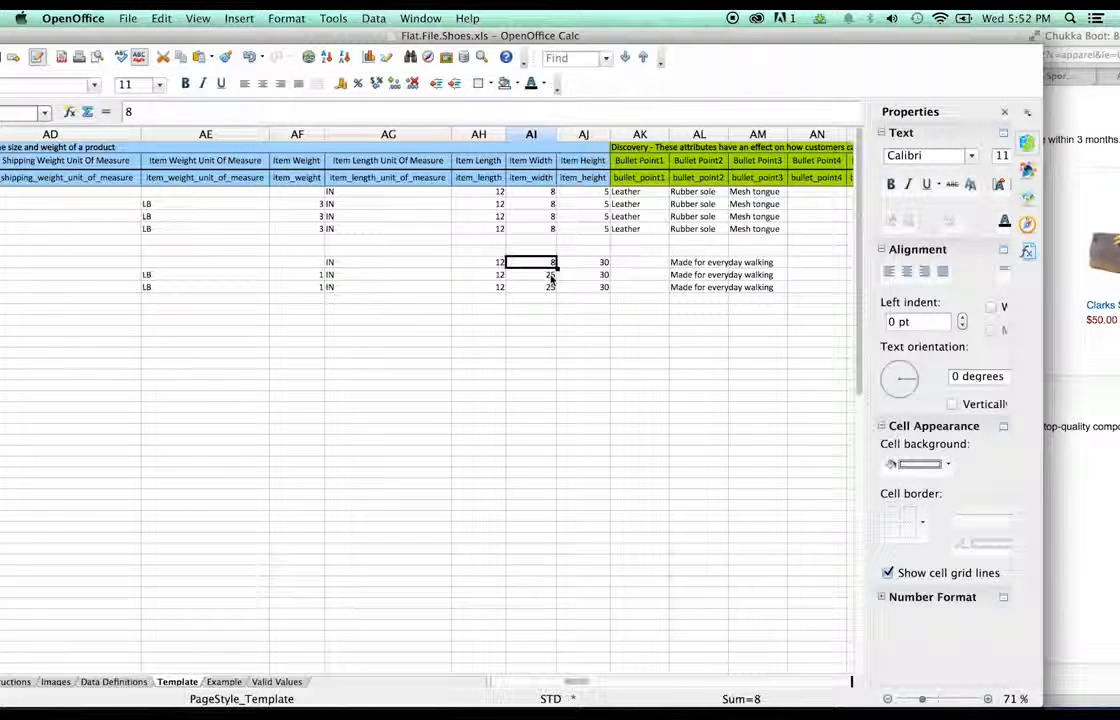
pyautogui.click(549, 277)
pyautogui.press('super+v')
pyautogui.click(554, 288)
pyautogui.press('super+v')
# - Replace each Clarks row's item height of 30 with 4
pyautogui.doubleClick(604, 262)
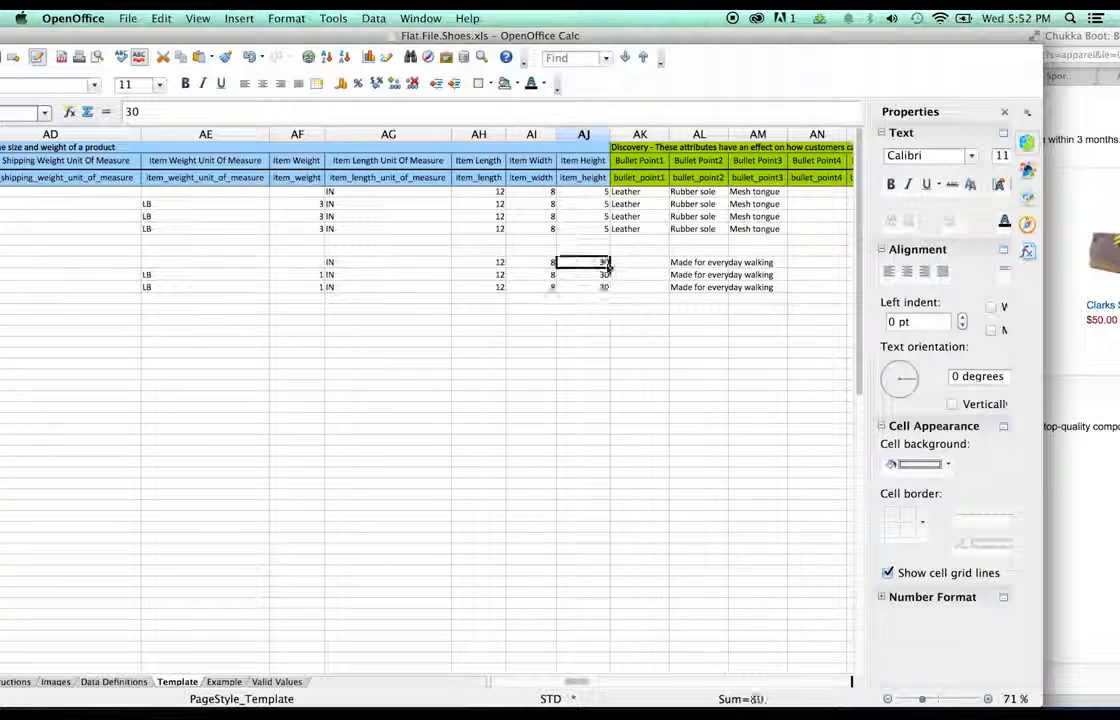
pyautogui.write('4')
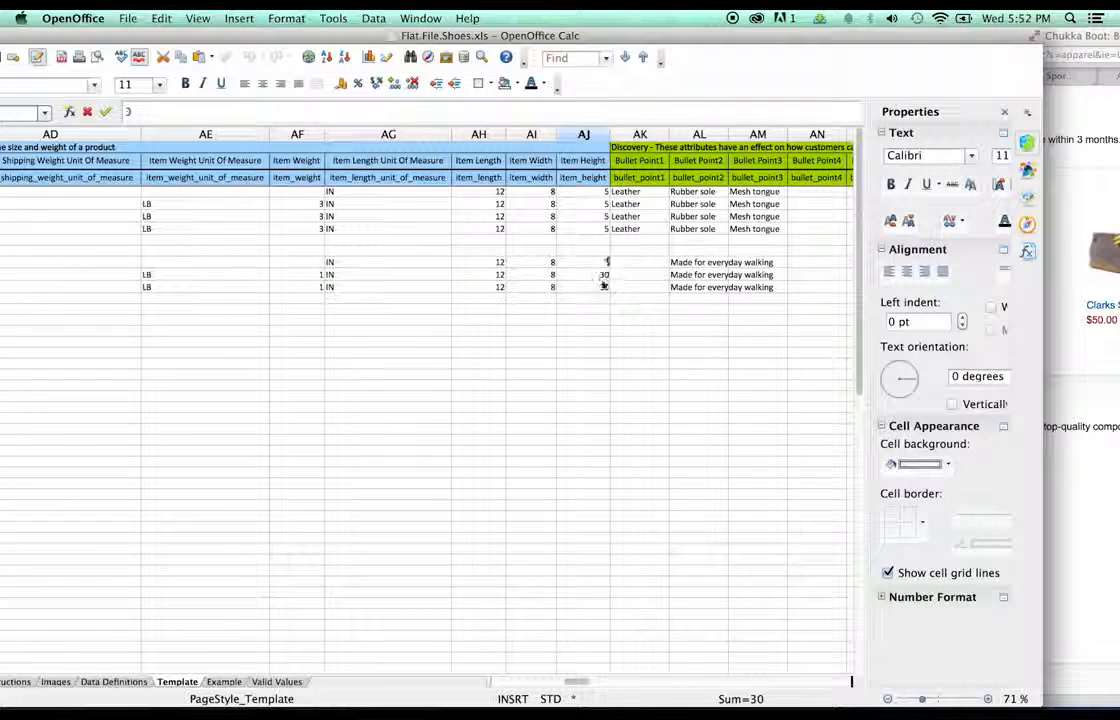
pyautogui.click(606, 274)
pyautogui.write('4')
pyautogui.click(603, 288)
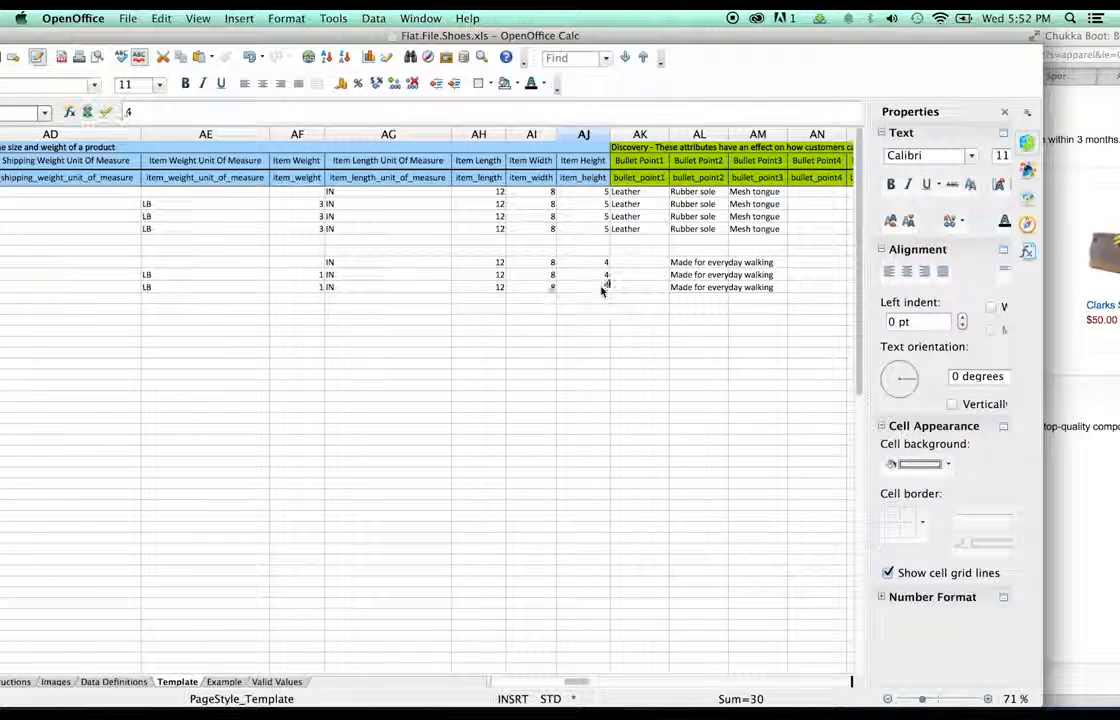
pyautogui.write('4')
pyautogui.click(639, 289)
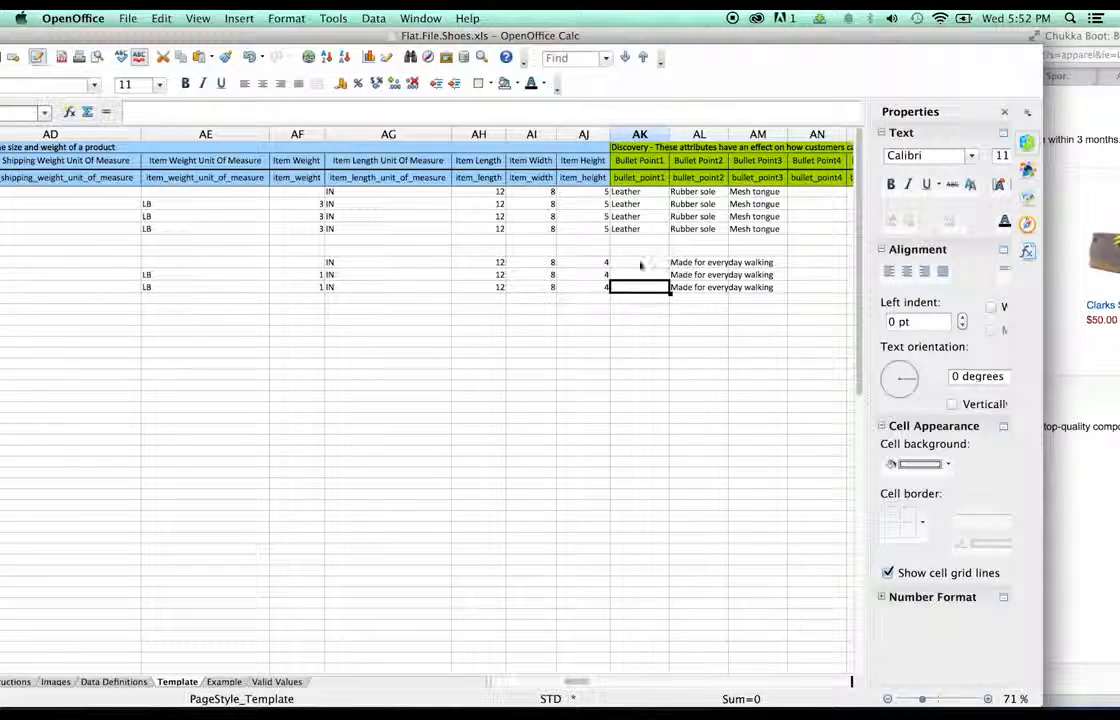
pyautogui.click(1076, 300)
# - Fill Bullet Point1 with Suede in all three Clarks rows
pyautogui.scroll(10, 1003, 300)
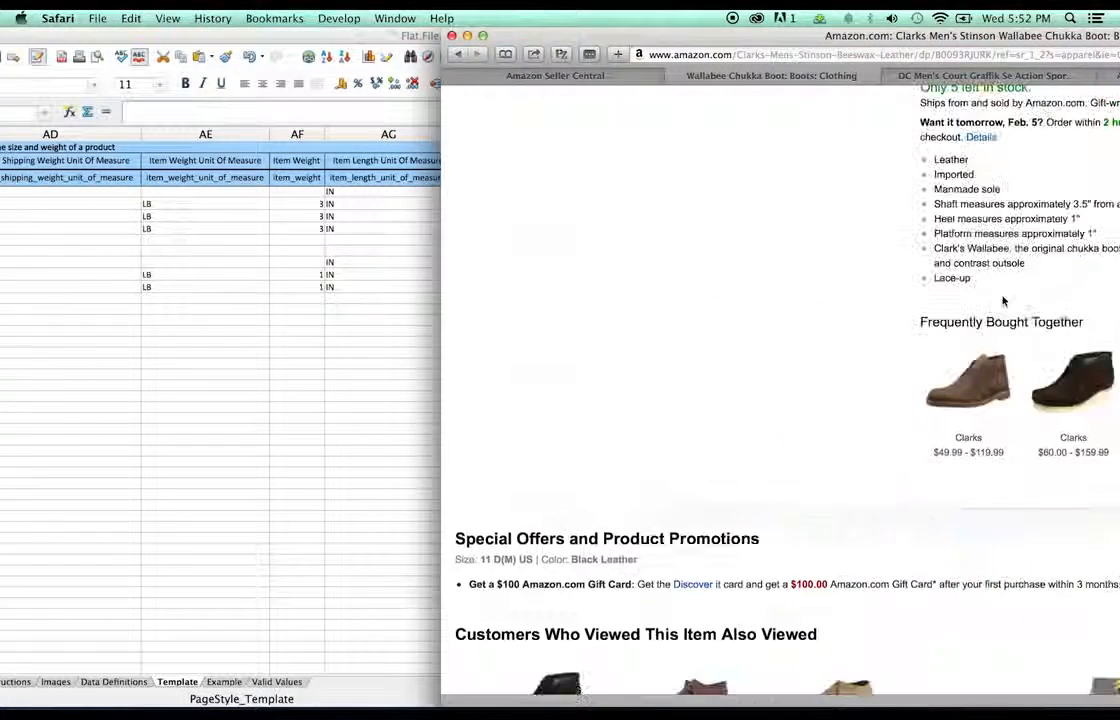
pyautogui.scroll(5, 1003, 300)
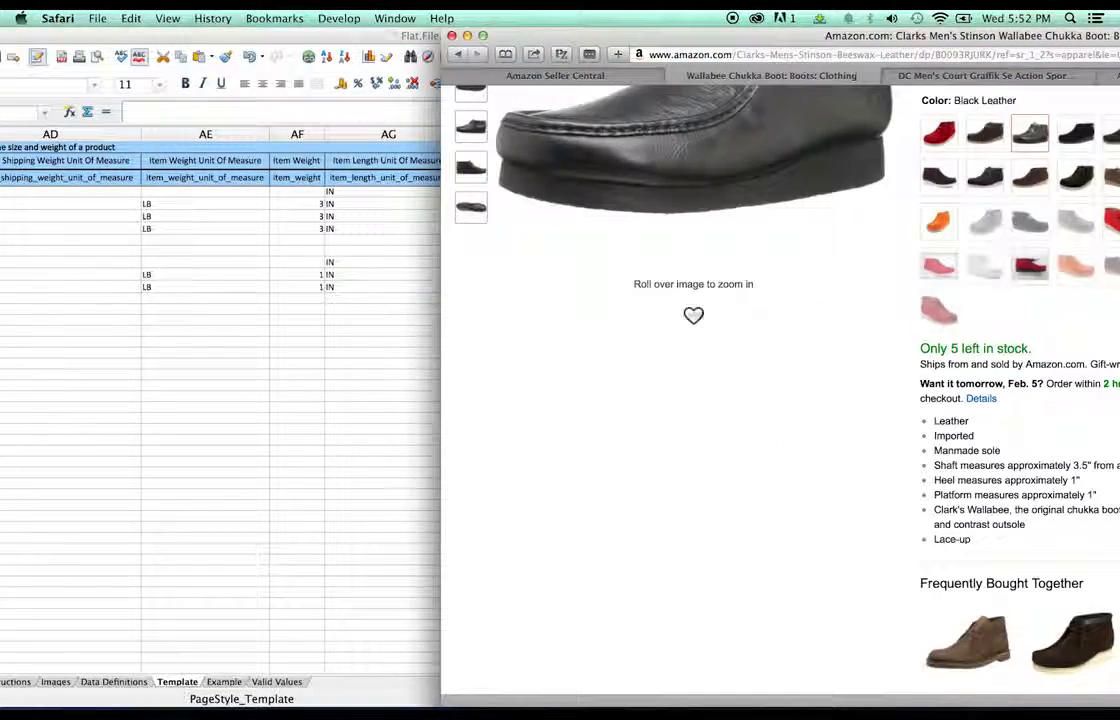
pyautogui.click(400, 340)
pyautogui.click(640, 262)
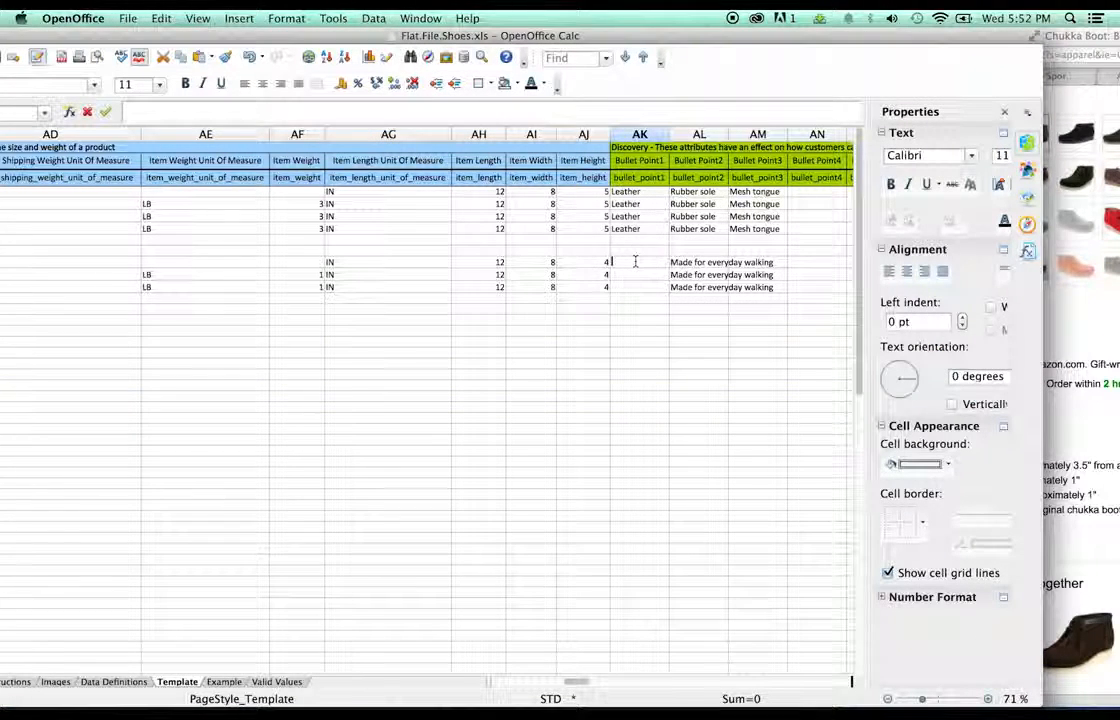
pyautogui.write('Suede')
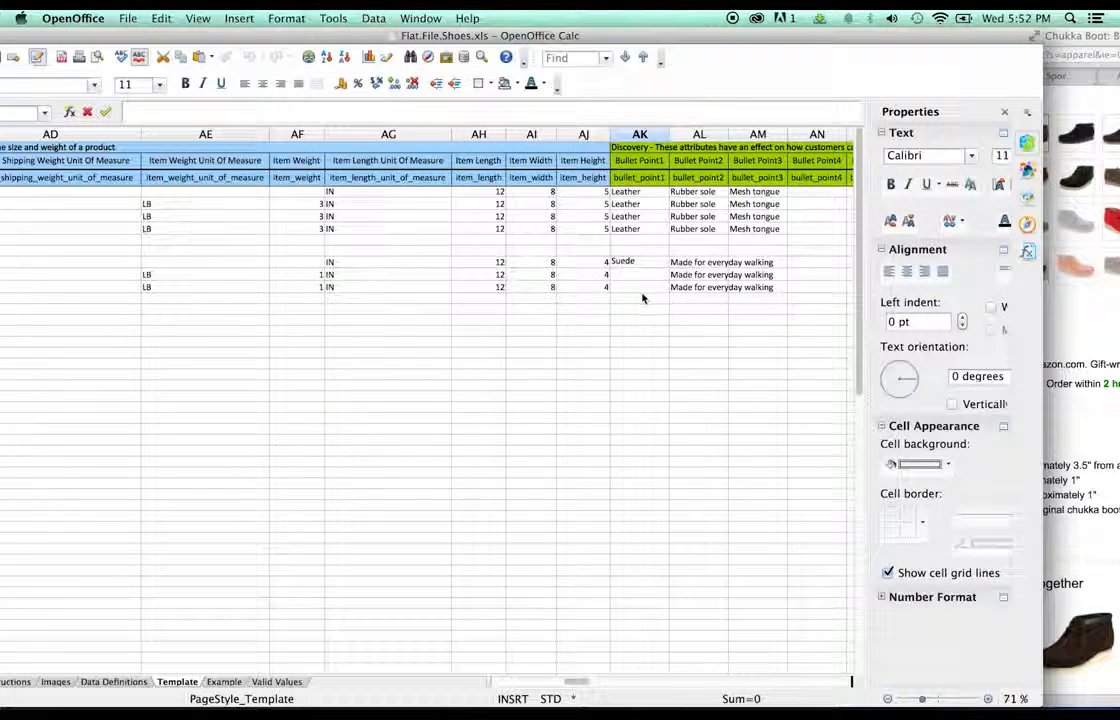
pyautogui.click(643, 298)
pyautogui.click(642, 266)
pyautogui.press('super+c')
pyautogui.click(632, 275)
pyautogui.press('super+v')
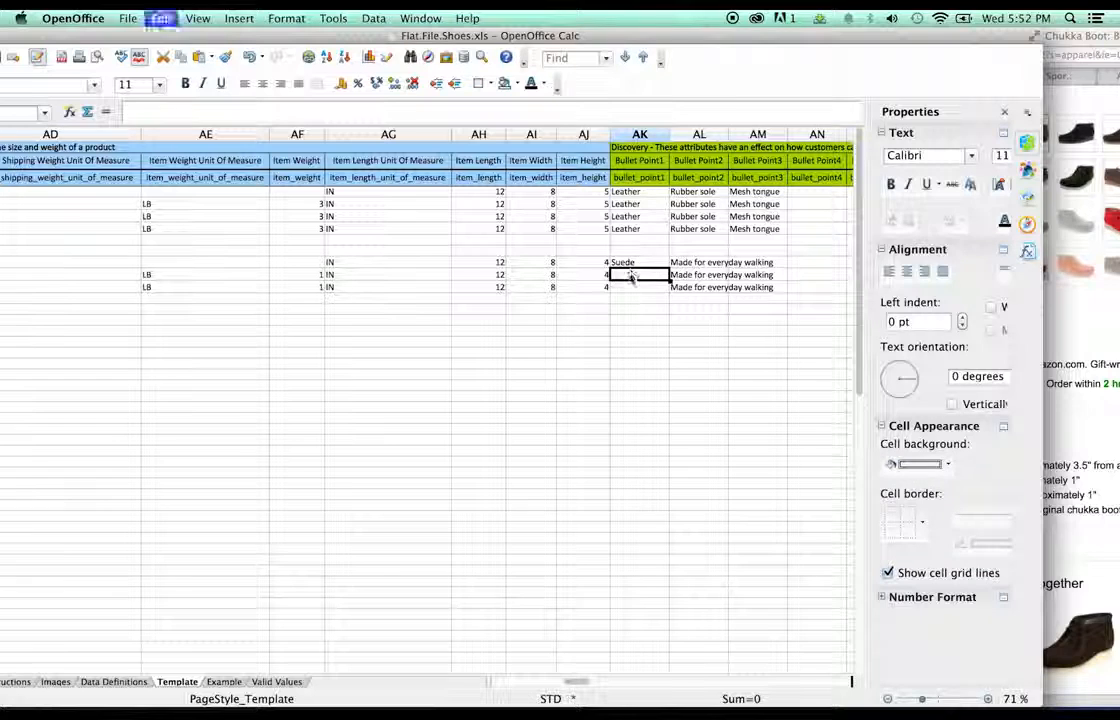
pyautogui.click(640, 287)
pyautogui.press('super+v')
# - Replace Bullet Point2 text with Manmade sole in all three Clarks rows
pyautogui.doubleClick(683, 260)
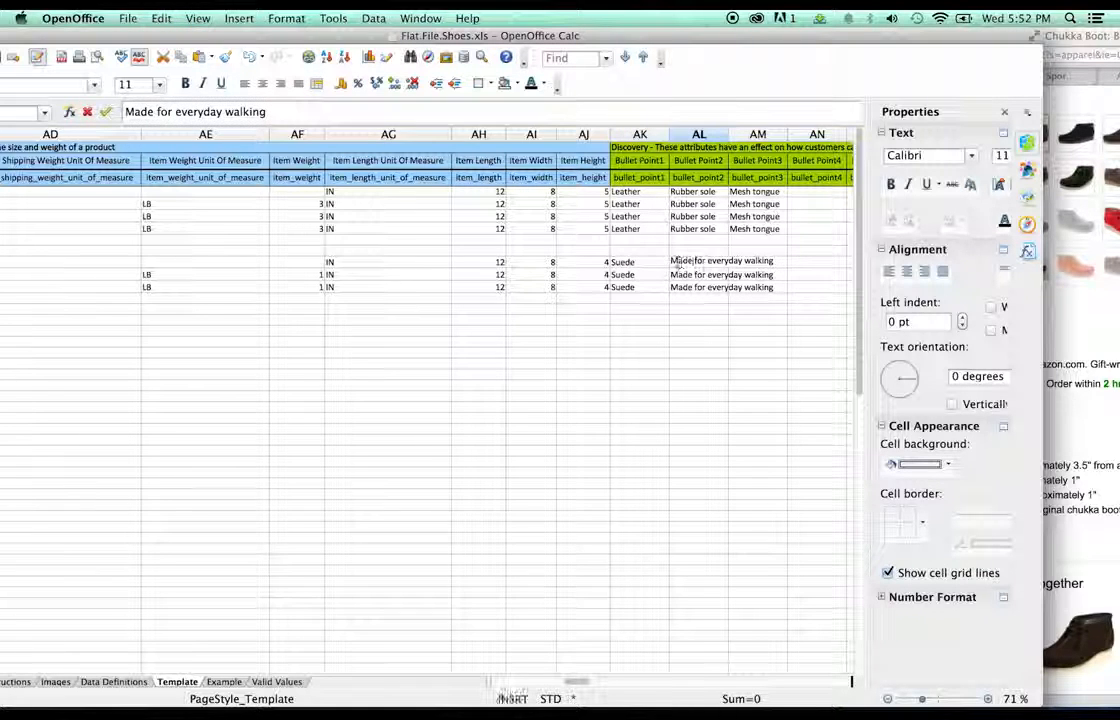
pyautogui.moveTo(672, 260); pyautogui.dragTo(787, 260)
pyautogui.press('BackSpace')
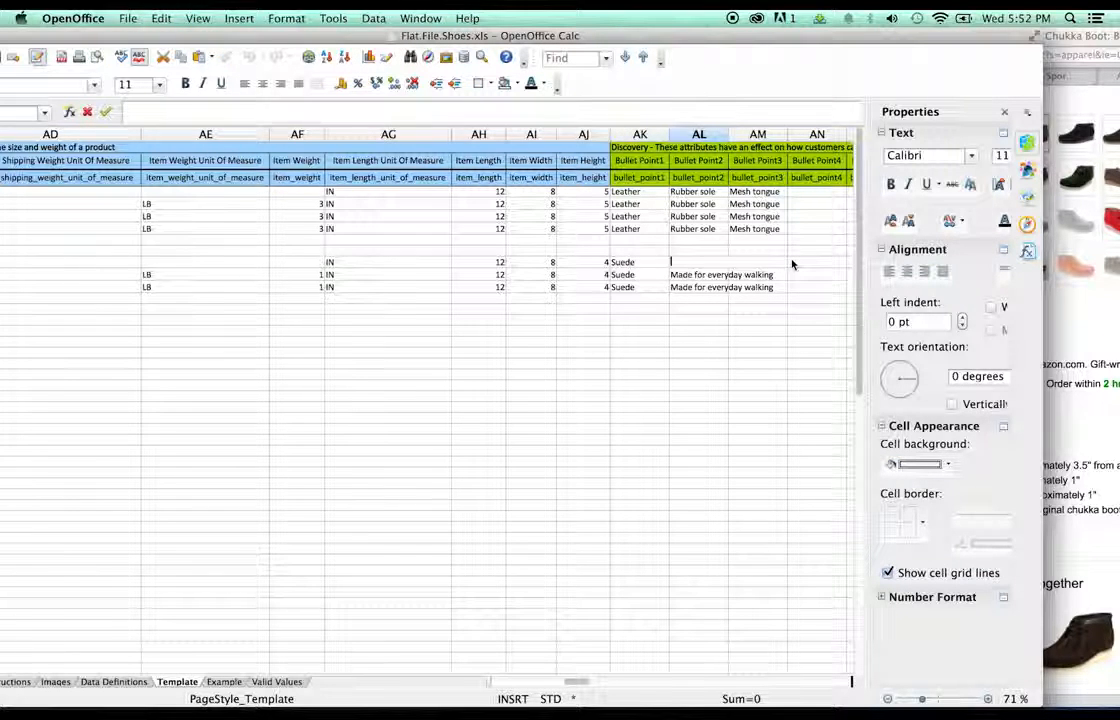
pyautogui.write('Manmade sole')
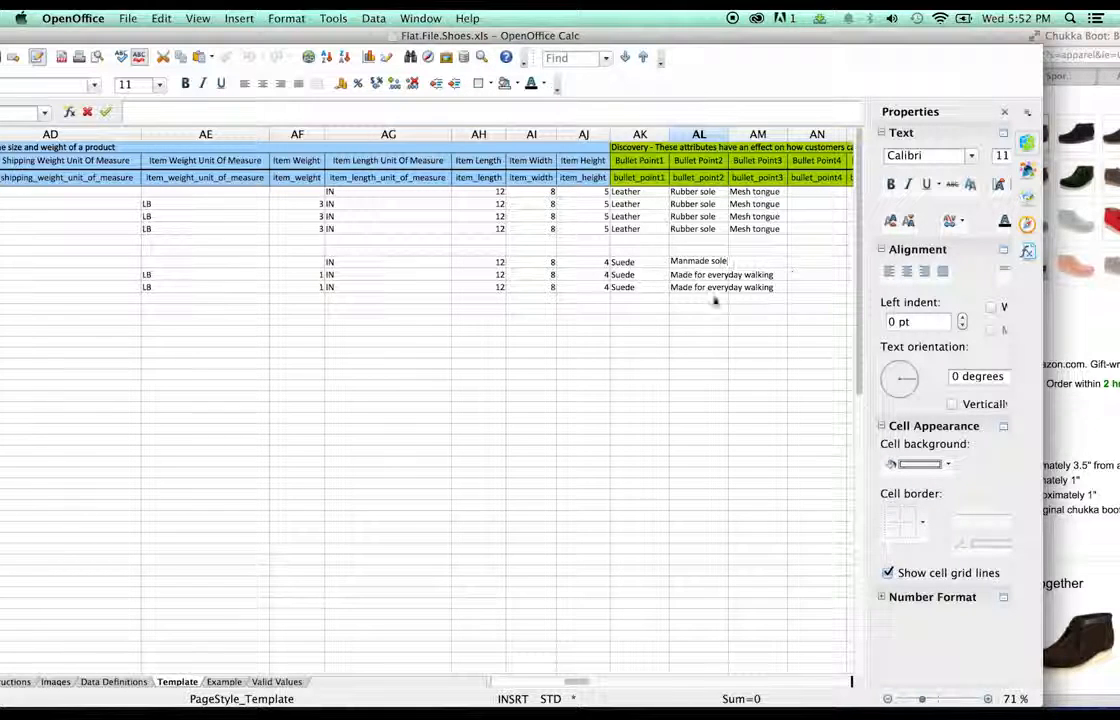
pyautogui.click(715, 300)
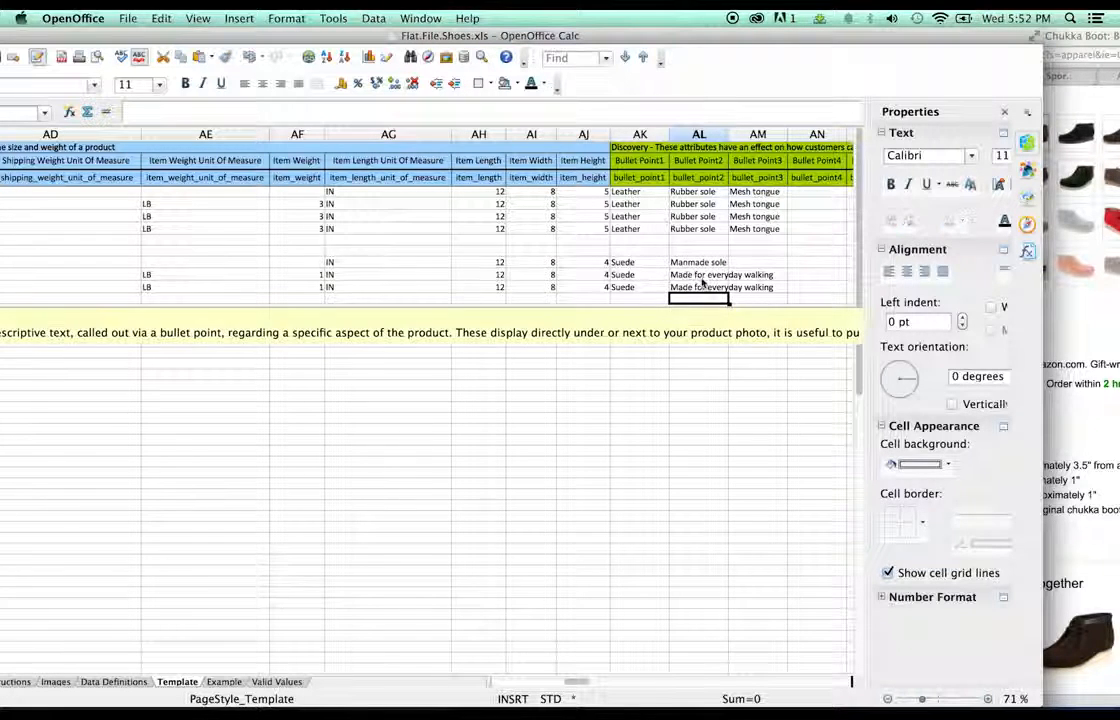
pyautogui.doubleClick(704, 277)
pyautogui.click(681, 263)
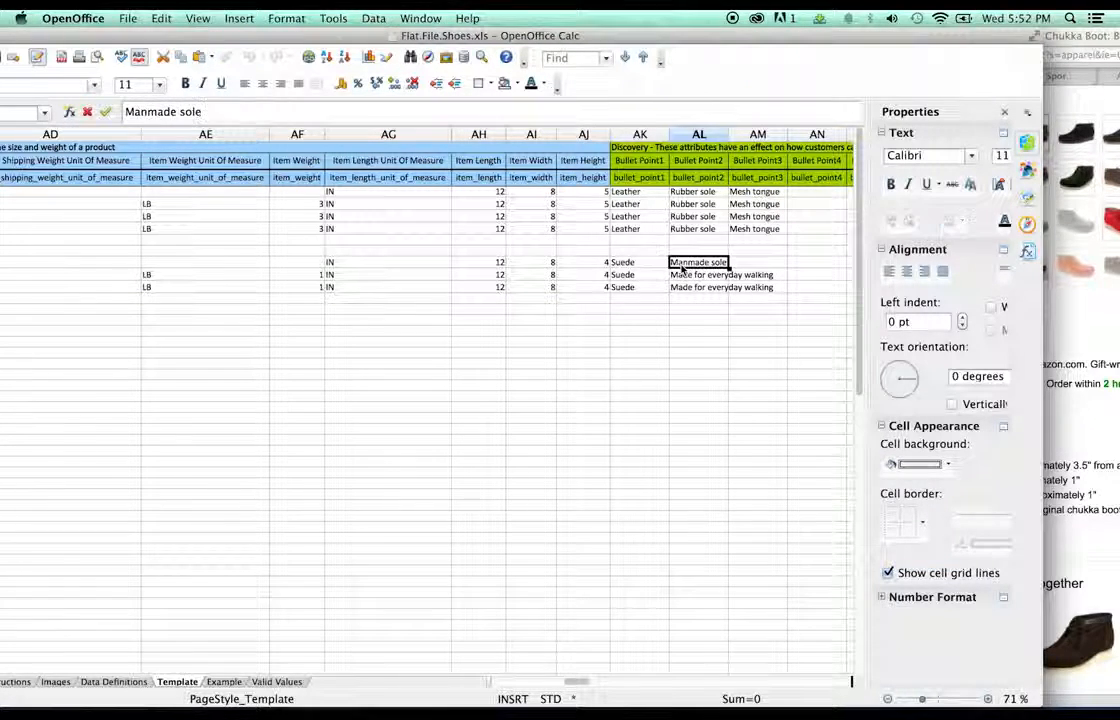
pyautogui.click(686, 274)
pyautogui.press('super+v')
pyautogui.click(712, 288)
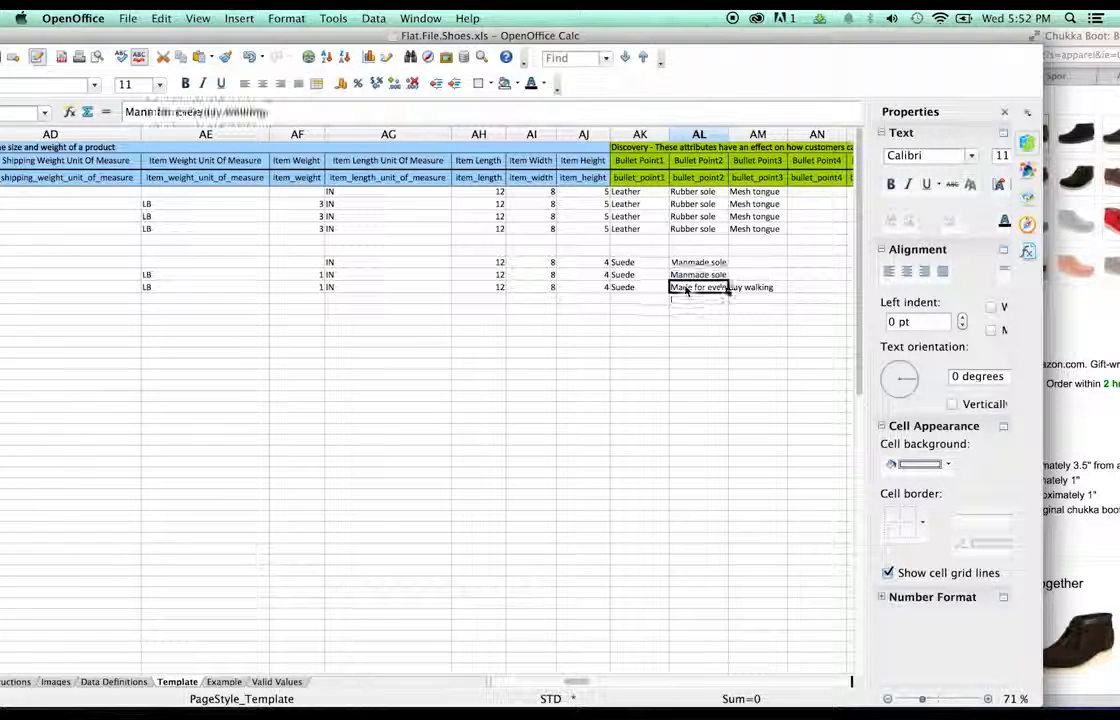
pyautogui.press('super+v')
pyautogui.click(772, 290)
# - Copy blind eyelets from the Amazon page into Bullet Point3 of all three rows
pyautogui.click(762, 264)
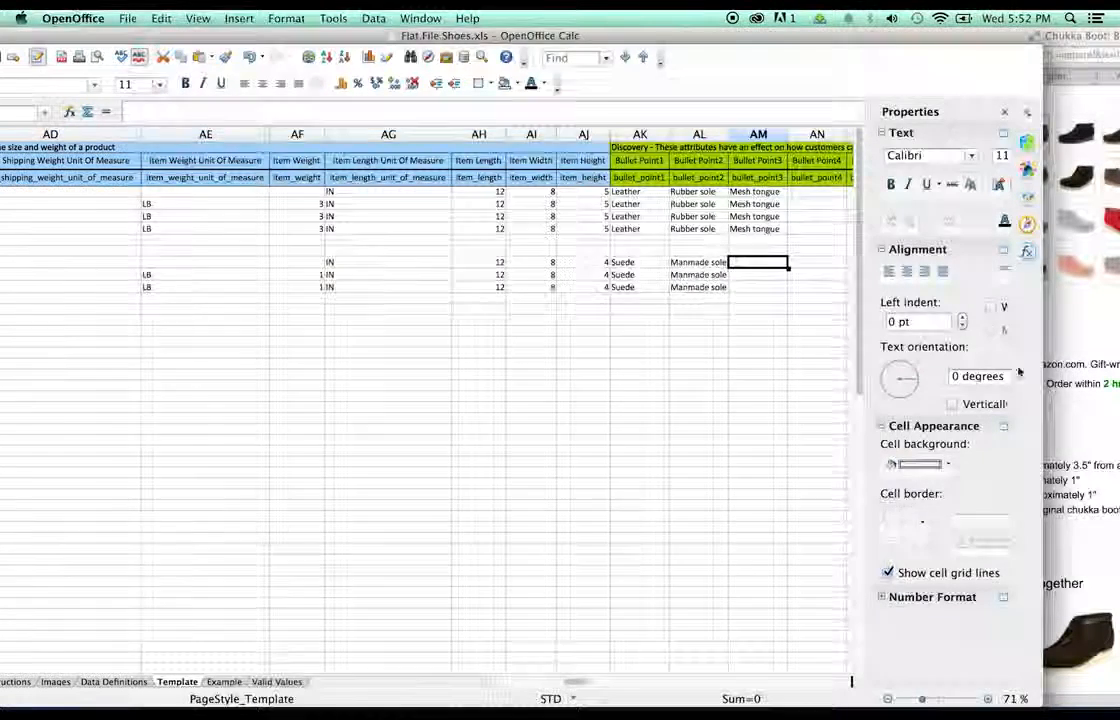
pyautogui.click(1058, 395)
pyautogui.moveTo(947, 498); pyautogui.dragTo(892, 498)
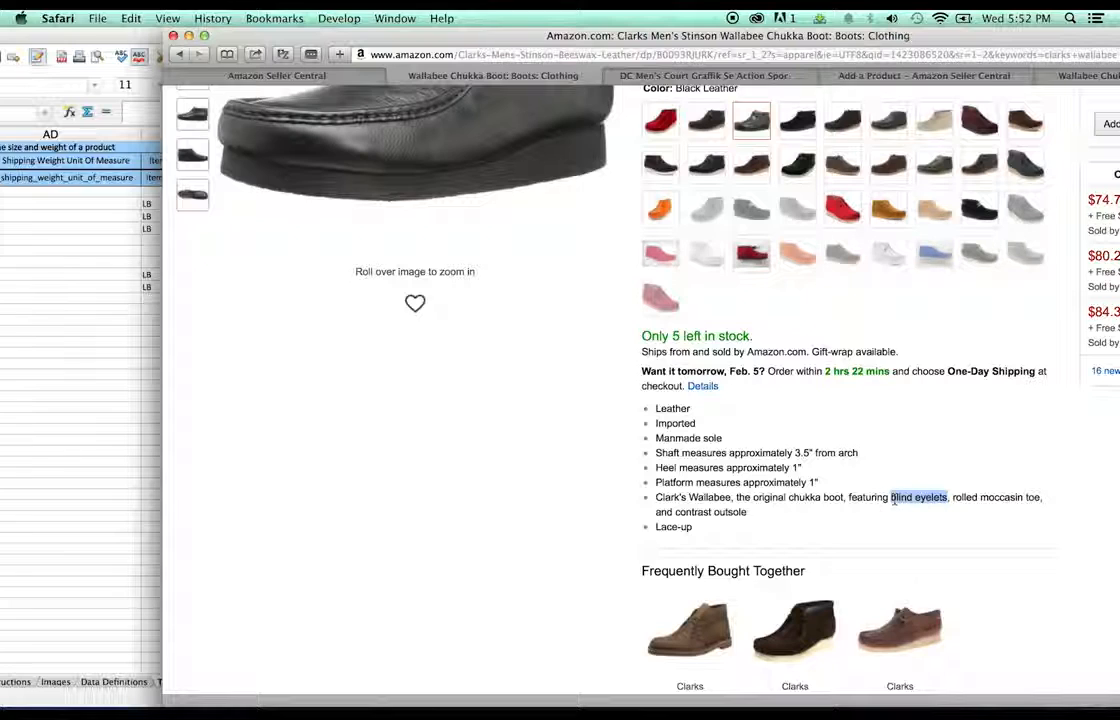
pyautogui.click(69, 312)
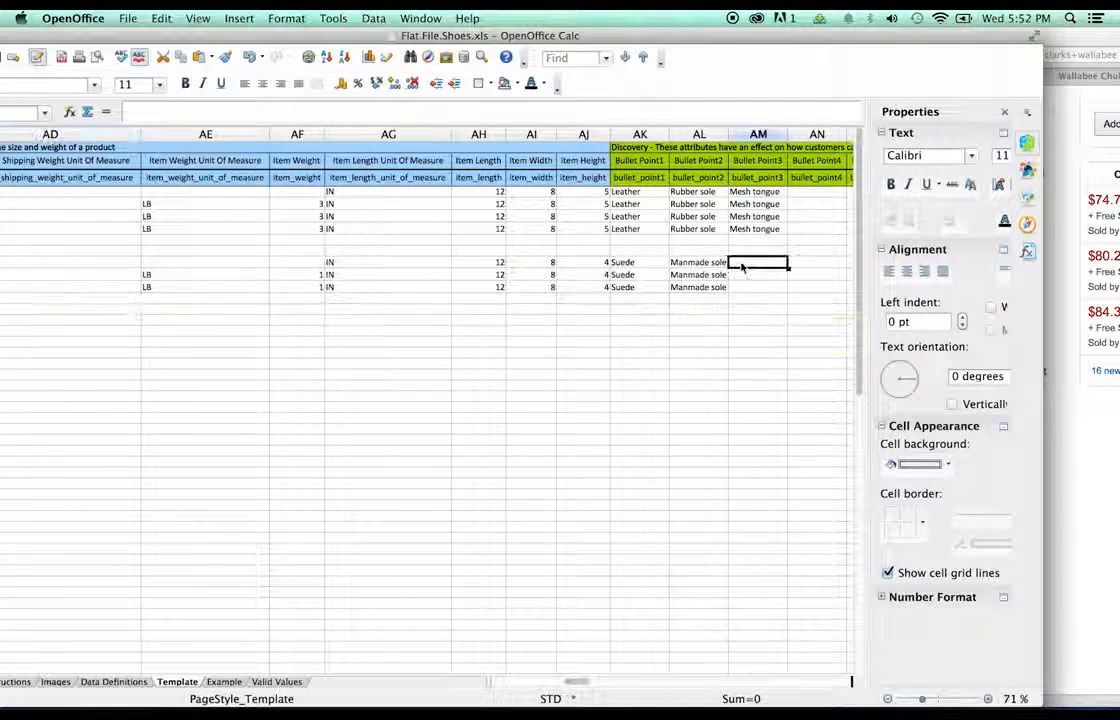
pyautogui.press('super+v')
pyautogui.click(747, 278)
pyautogui.press('super+v')
pyautogui.click(747, 286)
pyautogui.press('super+v')
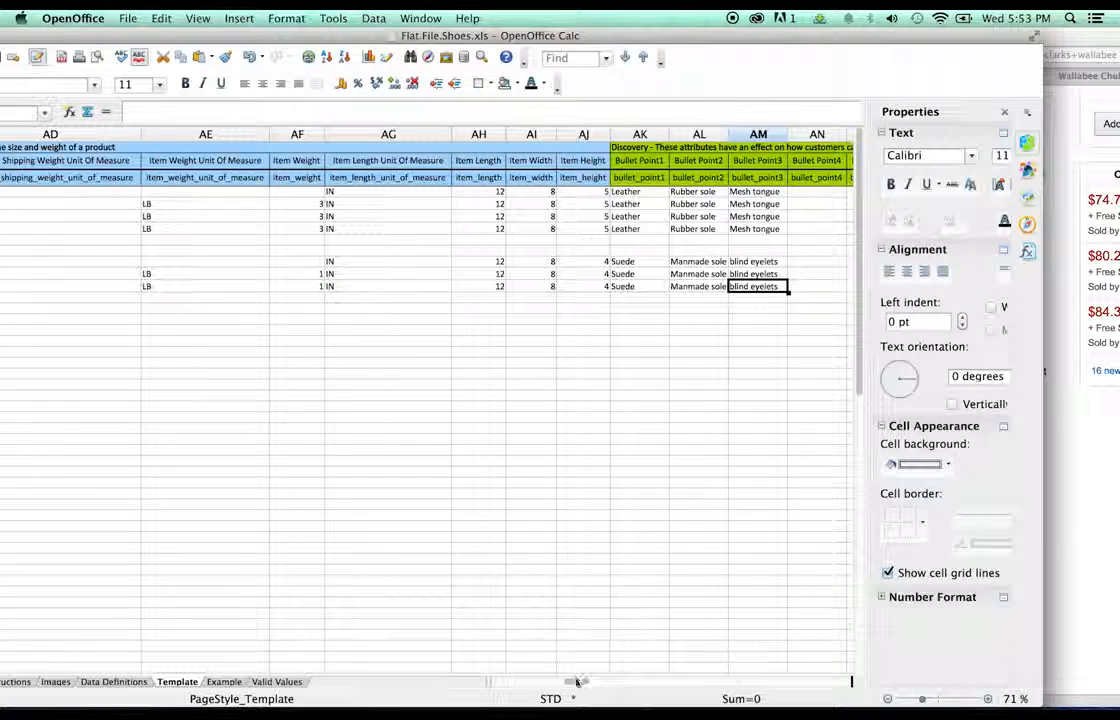
pyautogui.moveTo(576, 681); pyautogui.dragTo(590, 684)
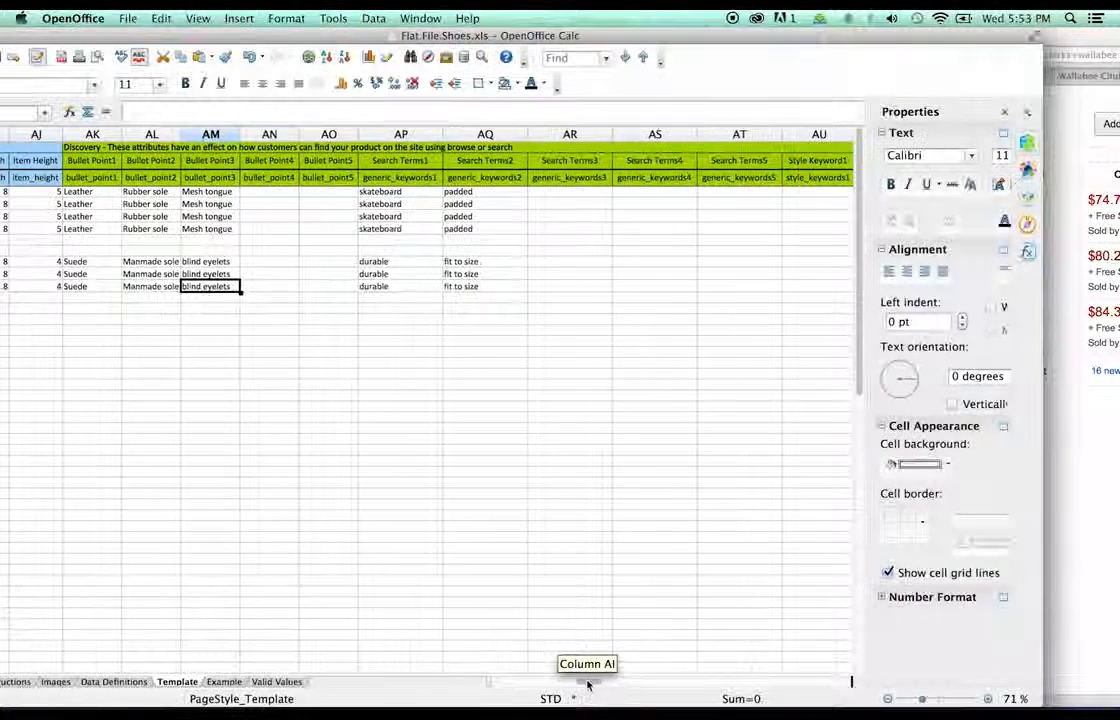
# - Replace Search Terms1 durable with chukka in all three Clarks rows
pyautogui.doubleClick(385, 261)
pyautogui.doubleClick(385, 261)
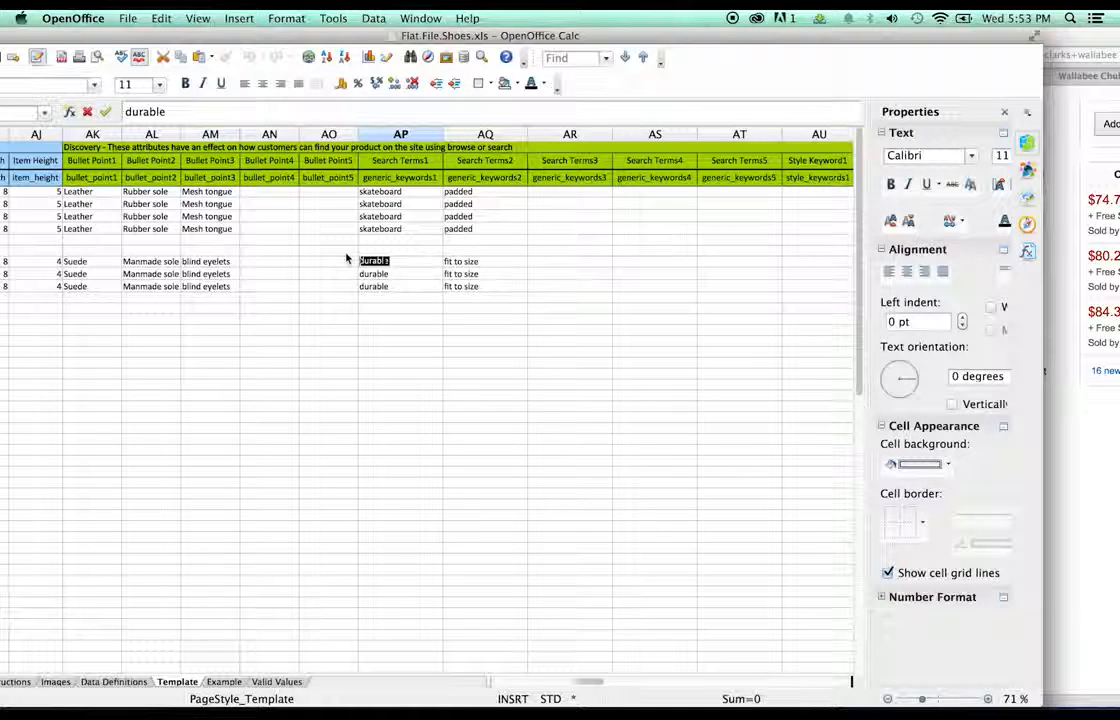
pyautogui.write('chukka')
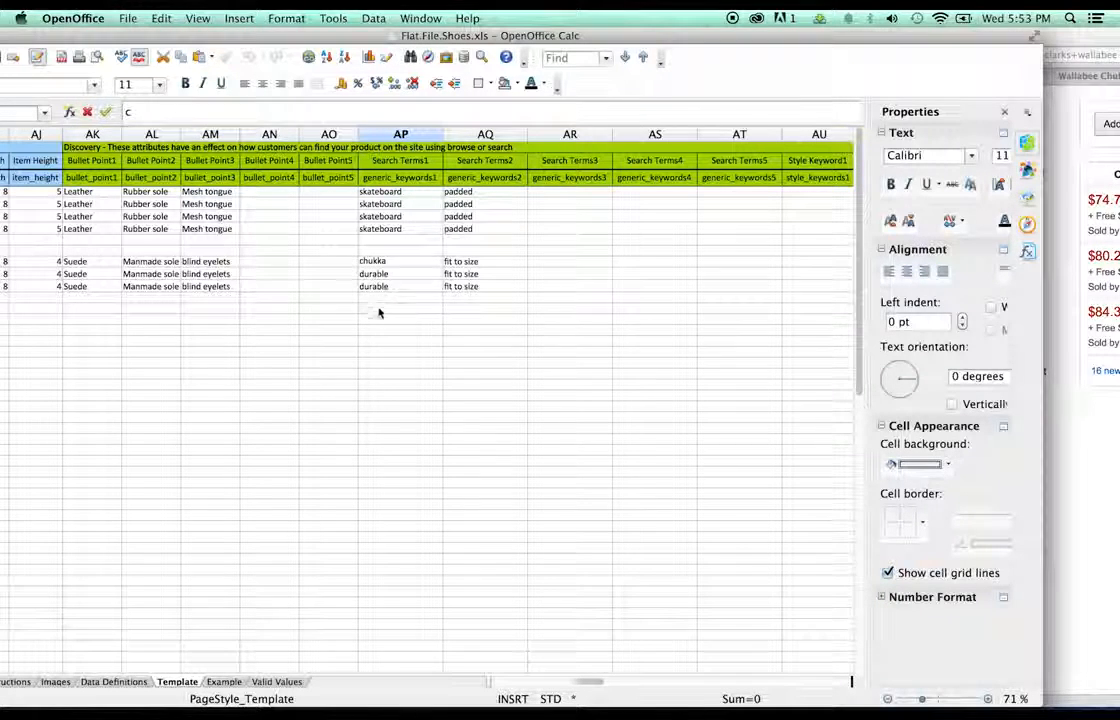
pyautogui.click(380, 313)
pyautogui.click(382, 287)
pyautogui.click(383, 263)
pyautogui.press('super+c')
pyautogui.click(385, 275)
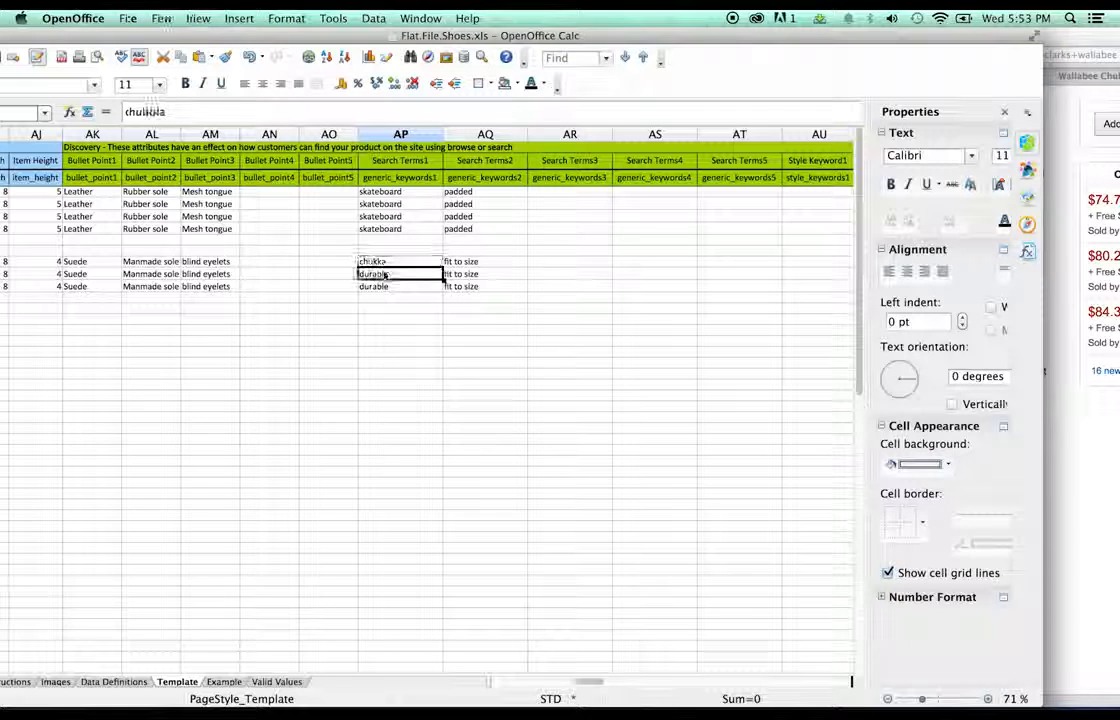
pyautogui.press('super+v')
pyautogui.click(392, 288)
pyautogui.press('super+v')
pyautogui.click(447, 309)
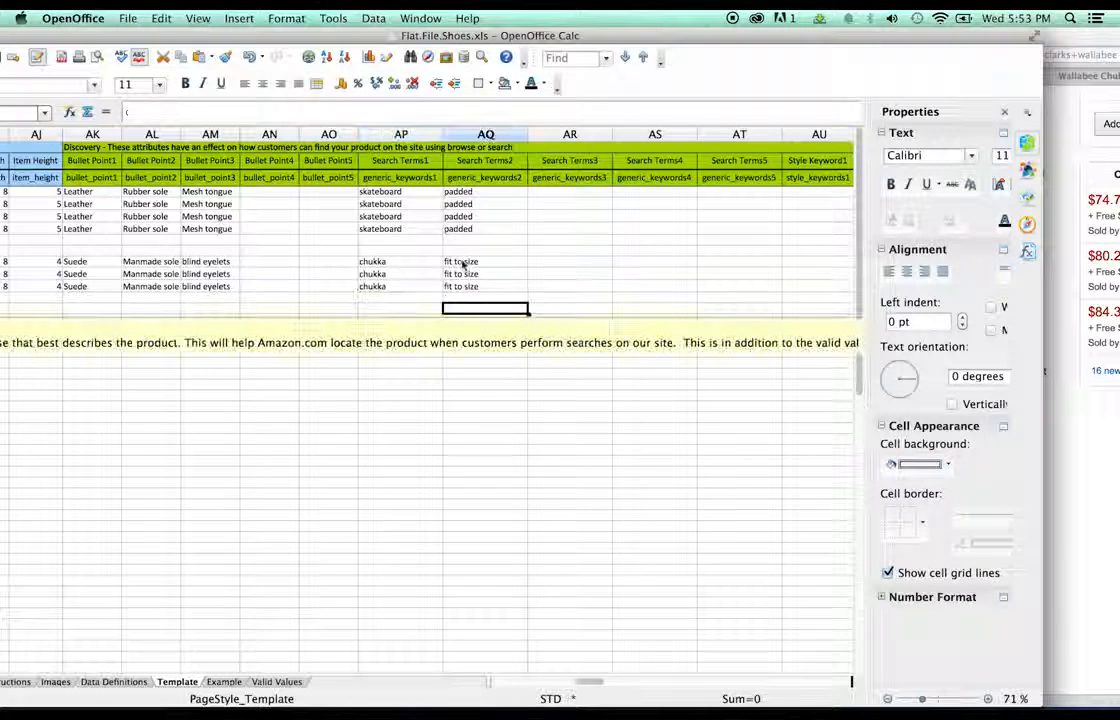
# - Replace Search Terms2 fit to size with boots in all three rows
pyautogui.click(462, 262)
pyautogui.press('super+c')
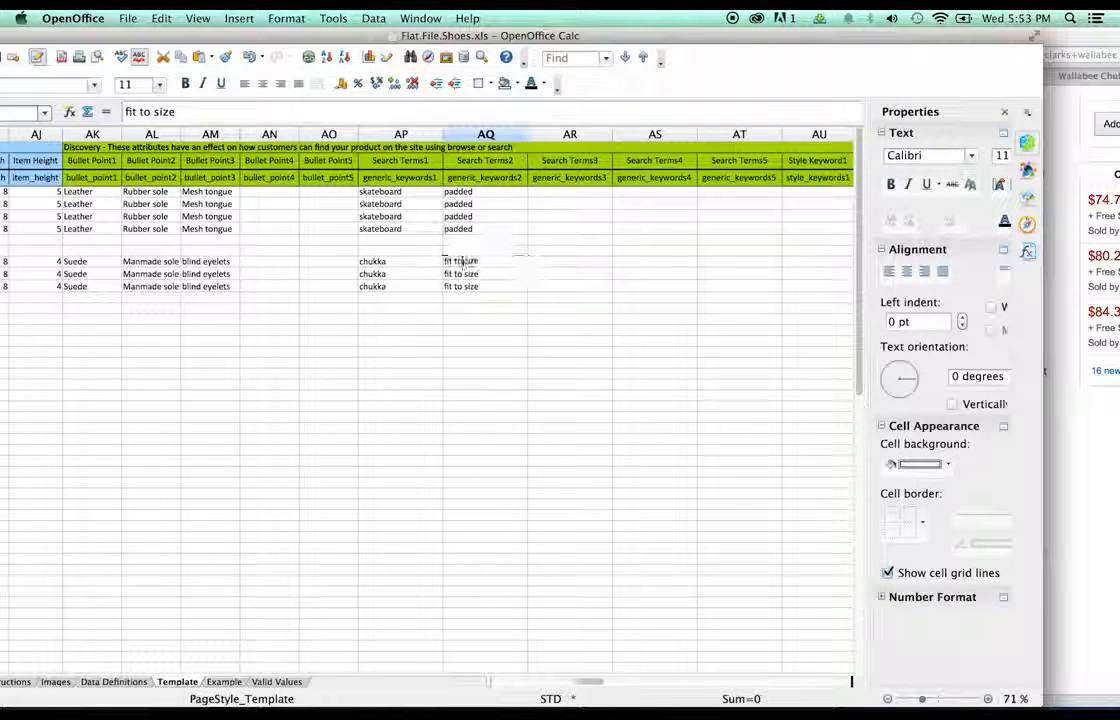
pyautogui.tripleClick(462, 262)
pyautogui.write('boot')
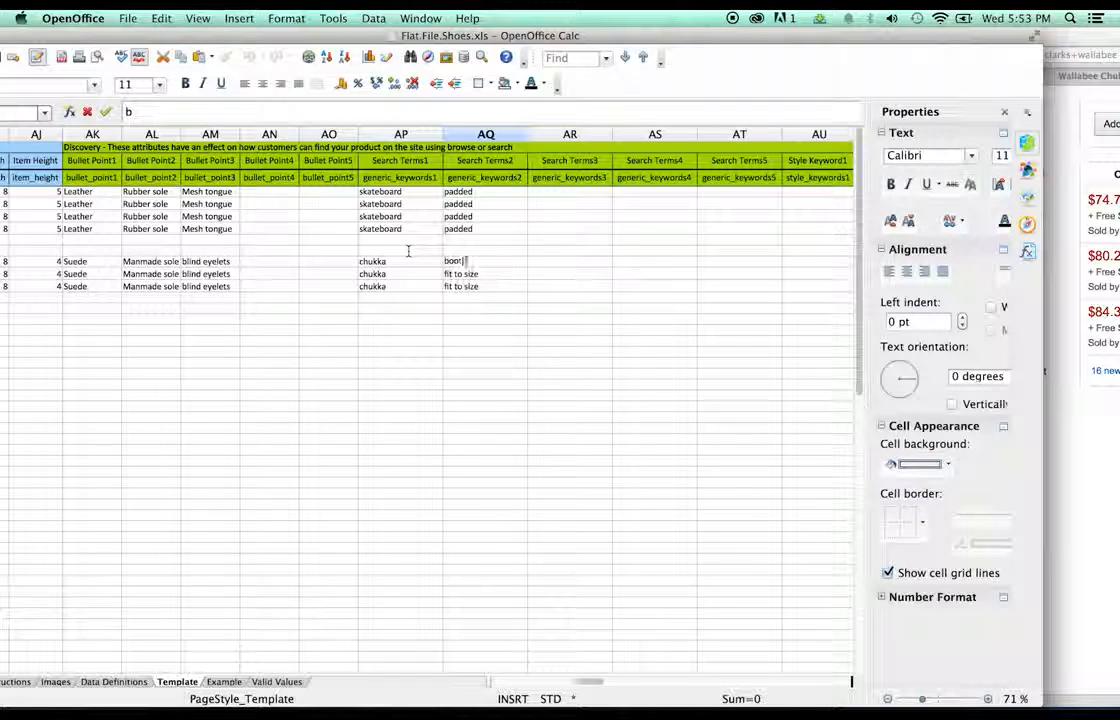
pyautogui.write('s')
pyautogui.click(503, 329)
pyautogui.click(476, 264)
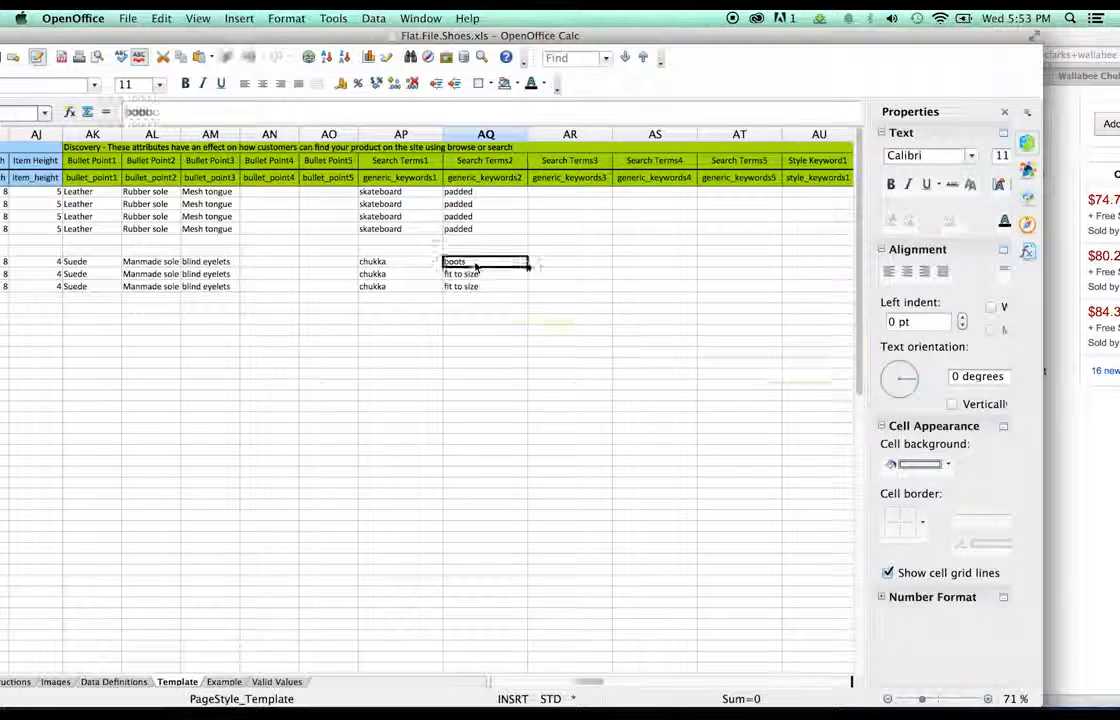
pyautogui.press('super+c')
pyautogui.click(477, 275)
pyautogui.press('super+v')
pyautogui.click(477, 287)
pyautogui.press('super+v')
pyautogui.click(546, 299)
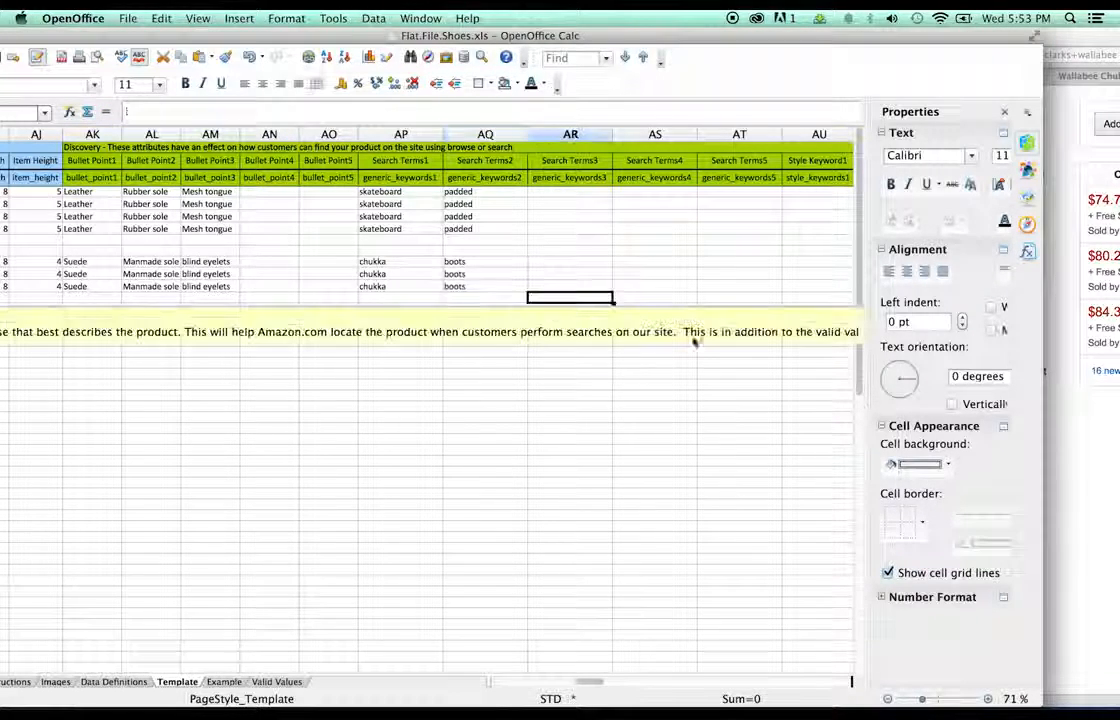
# - Scroll right to columns CN–CW showing Closure Type, Color and Color Map
pyautogui.moveTo(588, 681); pyautogui.dragTo(630, 686)
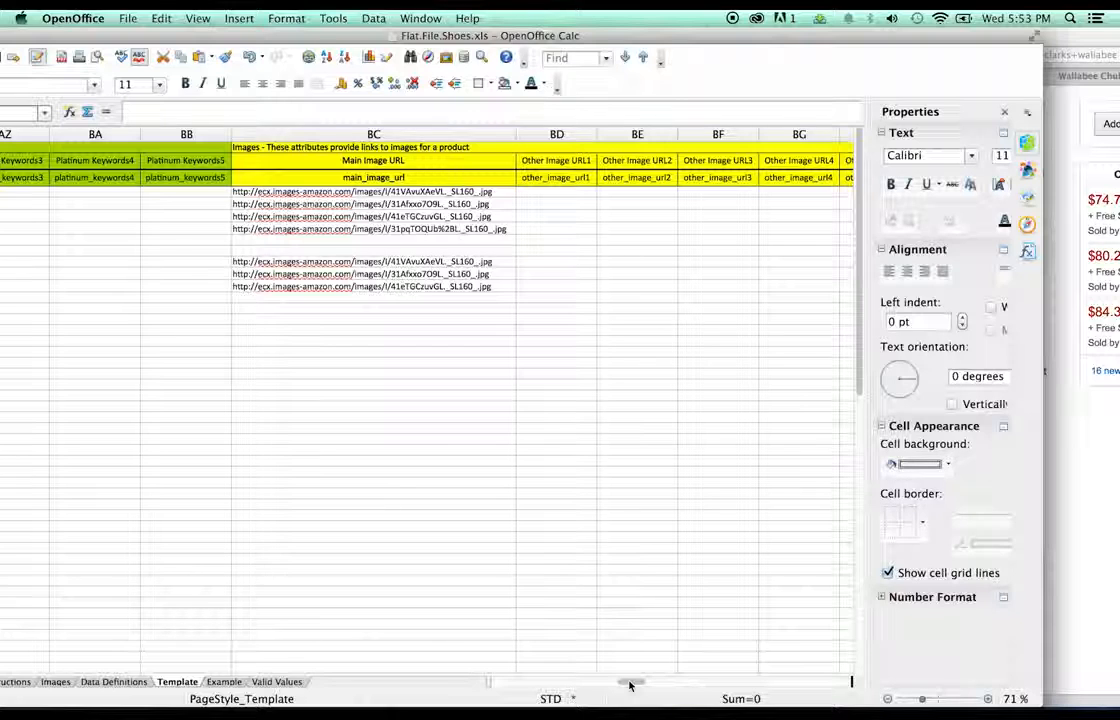
pyautogui.moveTo(630, 684); pyautogui.dragTo(672, 679)
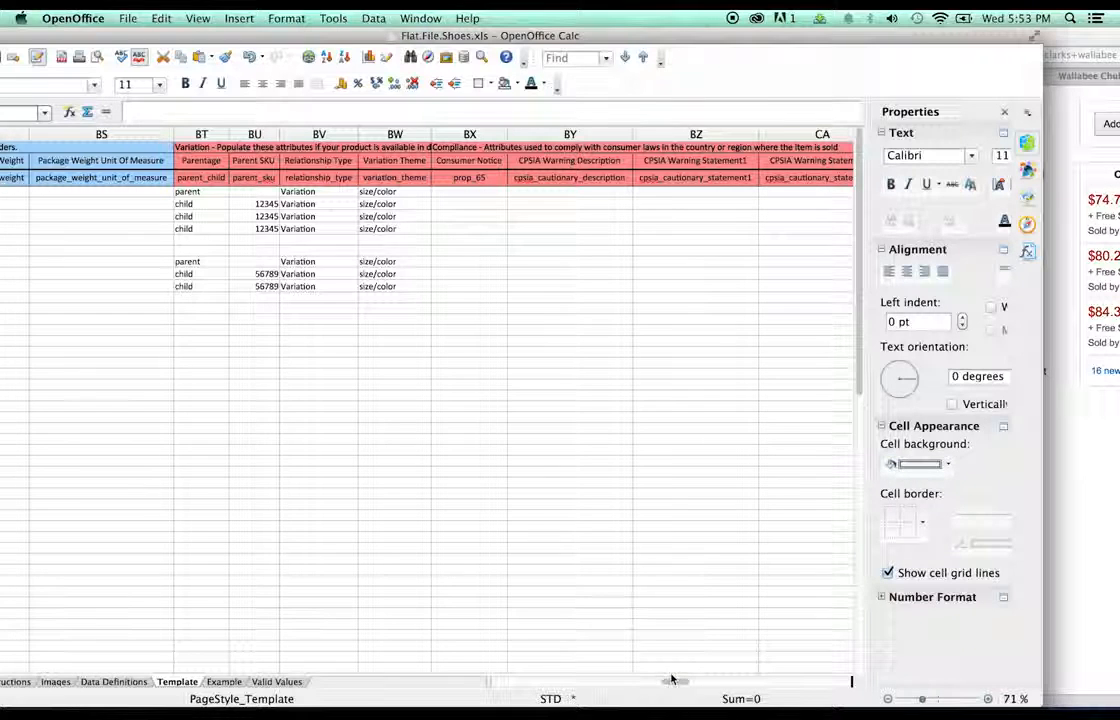
pyautogui.moveTo(671, 679); pyautogui.dragTo(677, 679)
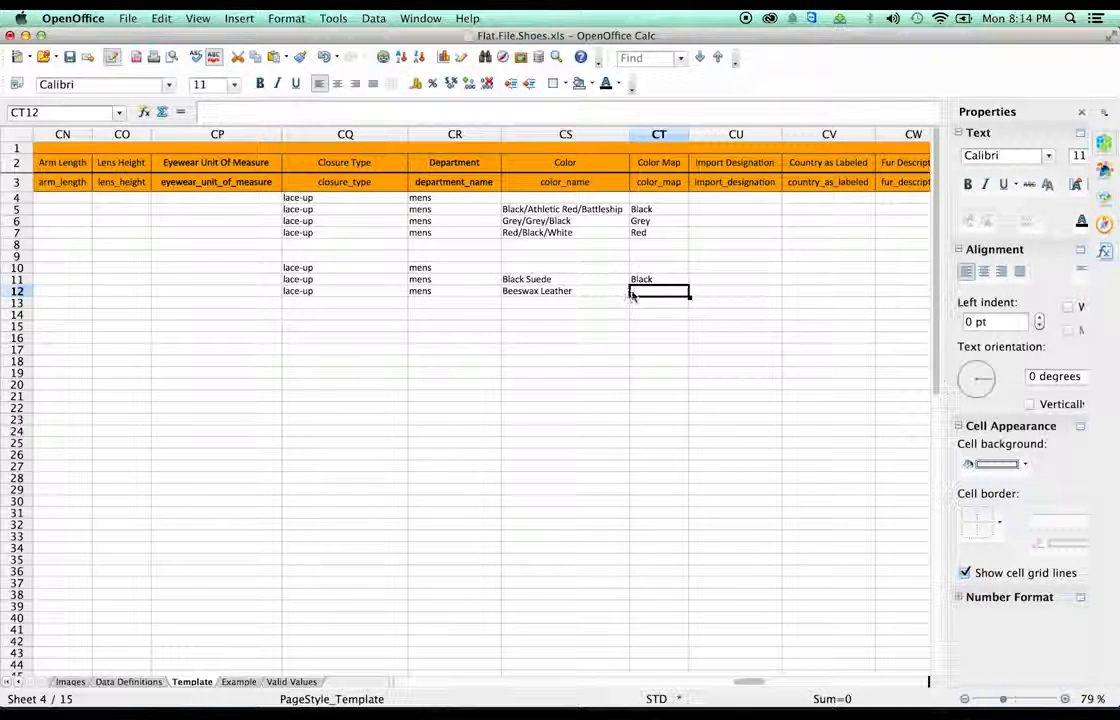
# - Find Brown among the allowed Color Map values on the Valid Values sheet
pyautogui.click(291, 682)
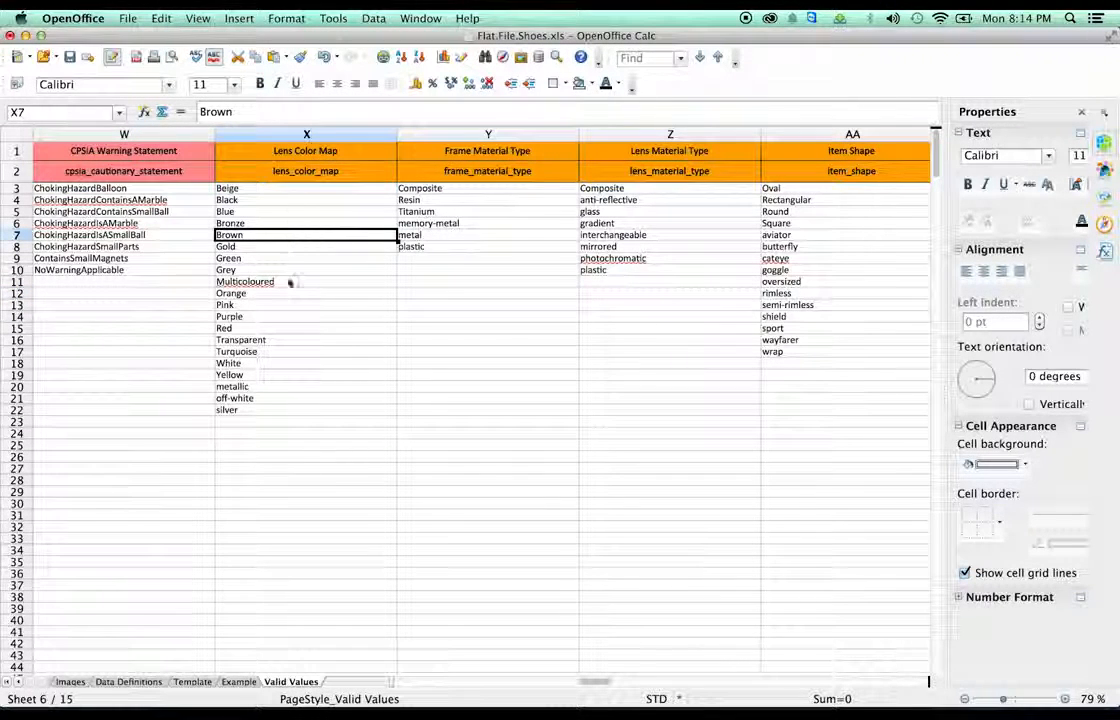
pyautogui.click(258, 271)
pyautogui.click(240, 235)
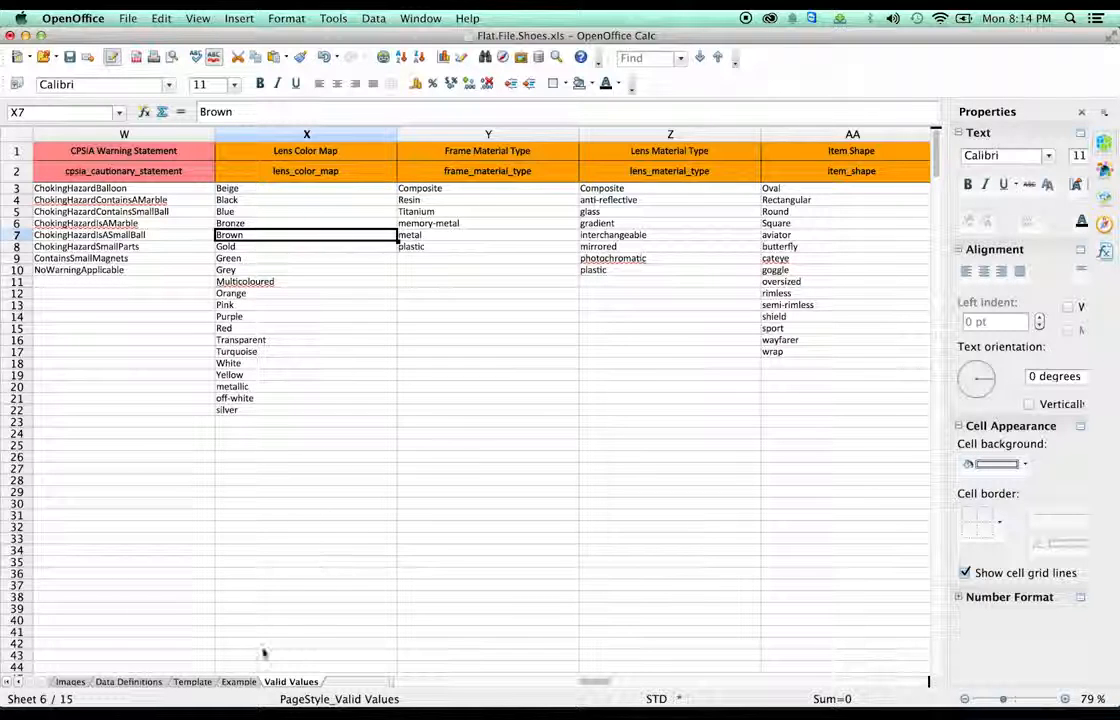
# - Enter Brown as row 12's Color Map value in CT12 on the Template sheet
pyautogui.click(192, 681)
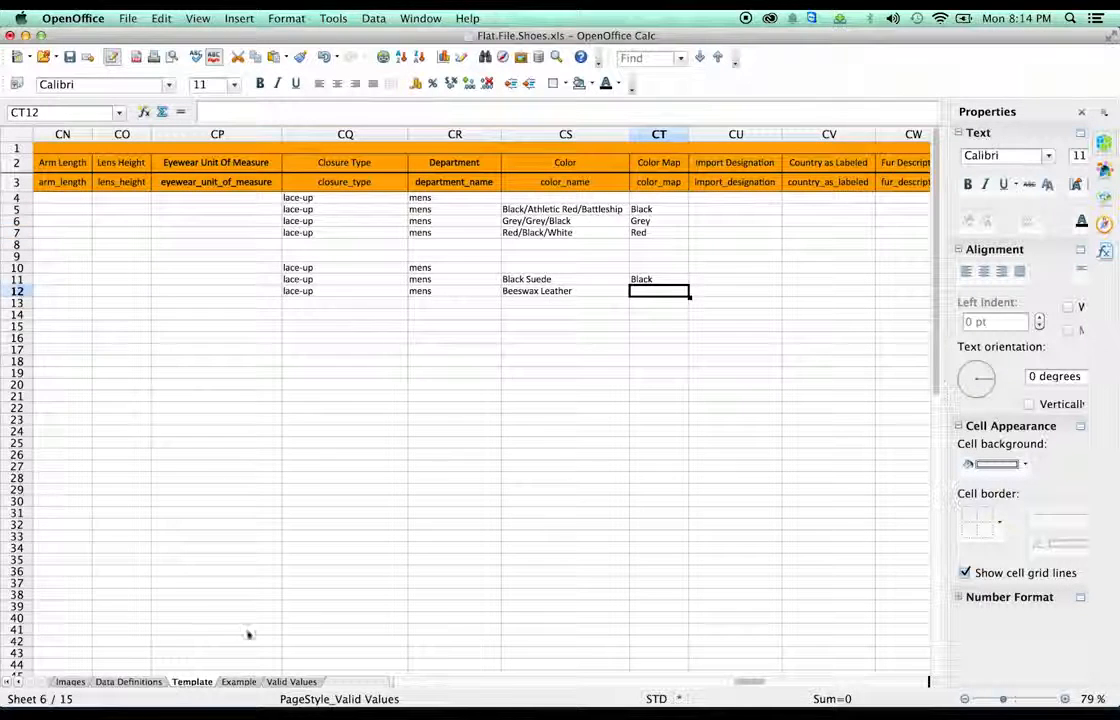
pyautogui.doubleClick(671, 290)
pyautogui.write('B')
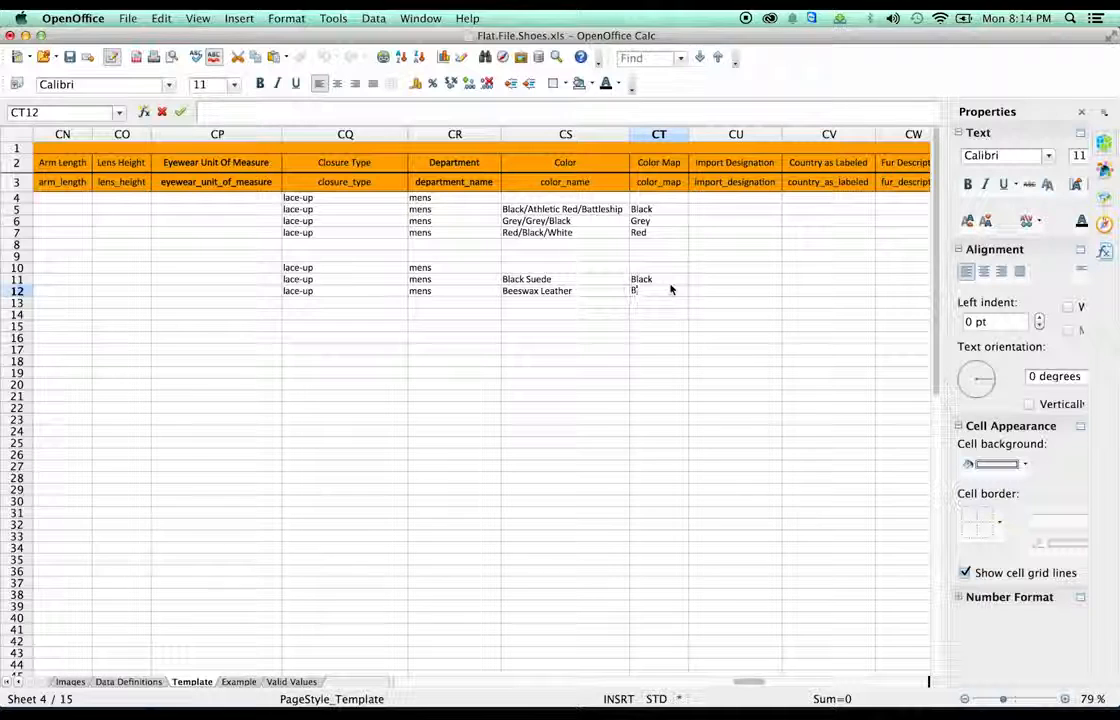
pyautogui.write('r')
pyautogui.press('Tab')
pyautogui.press('Tab')
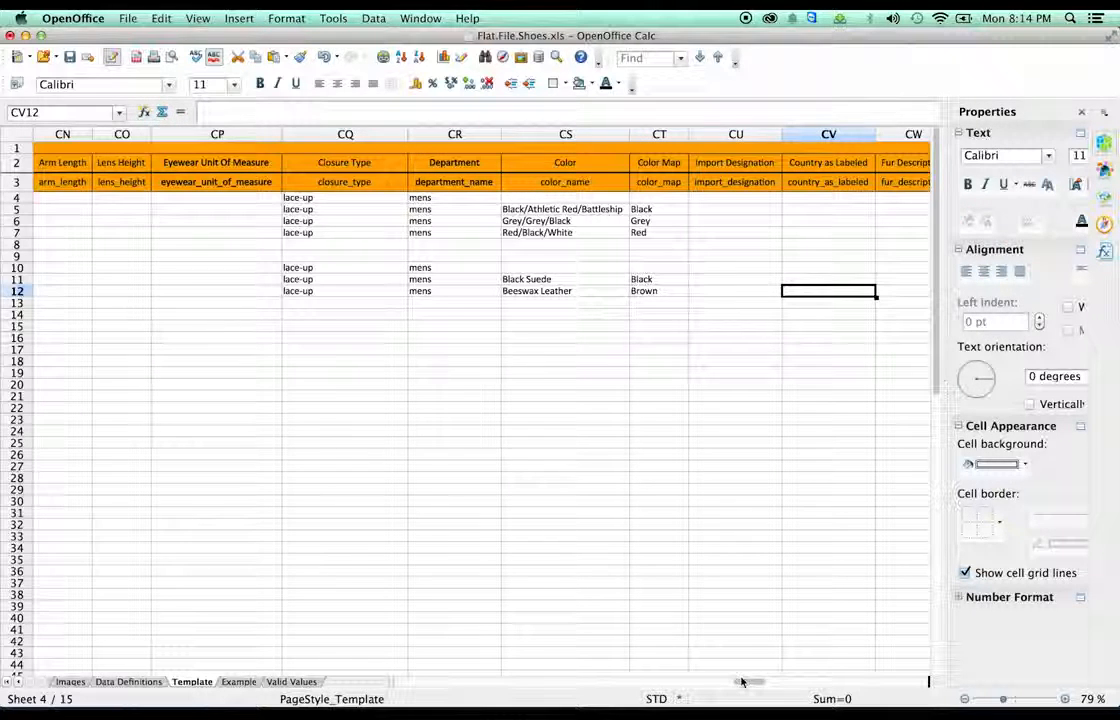
# - Clear the misplaced sizes in column DD, from the 8 M entry down to row 12
pyautogui.moveTo(746, 681); pyautogui.dragTo(764, 687)
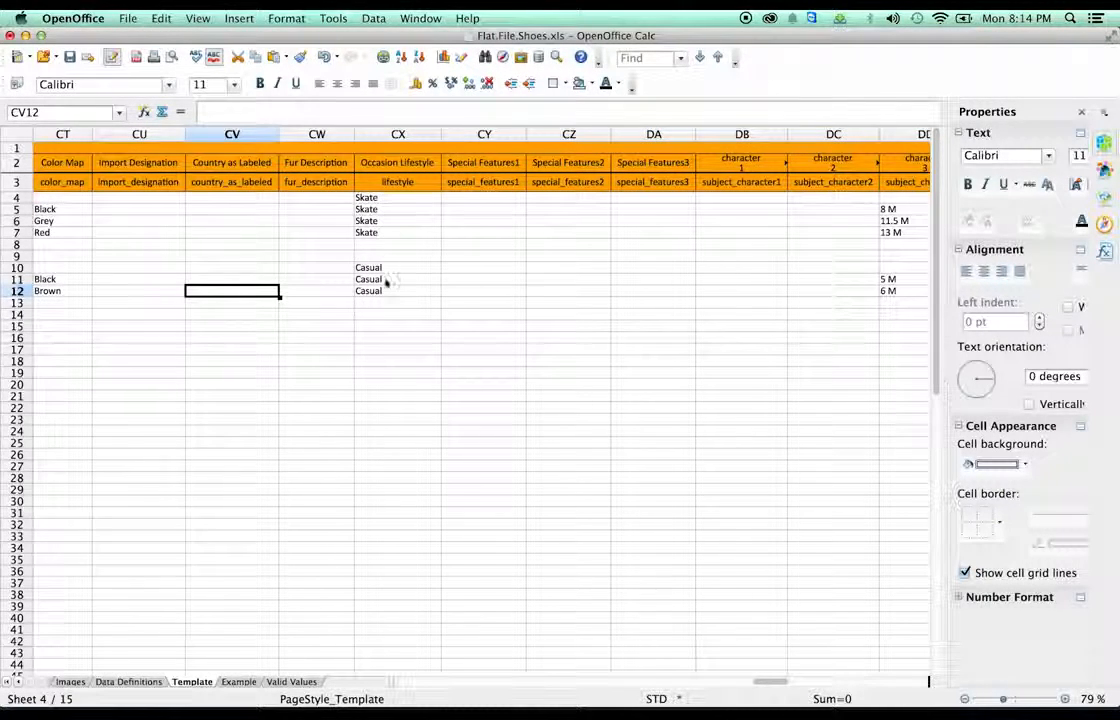
pyautogui.click(774, 677)
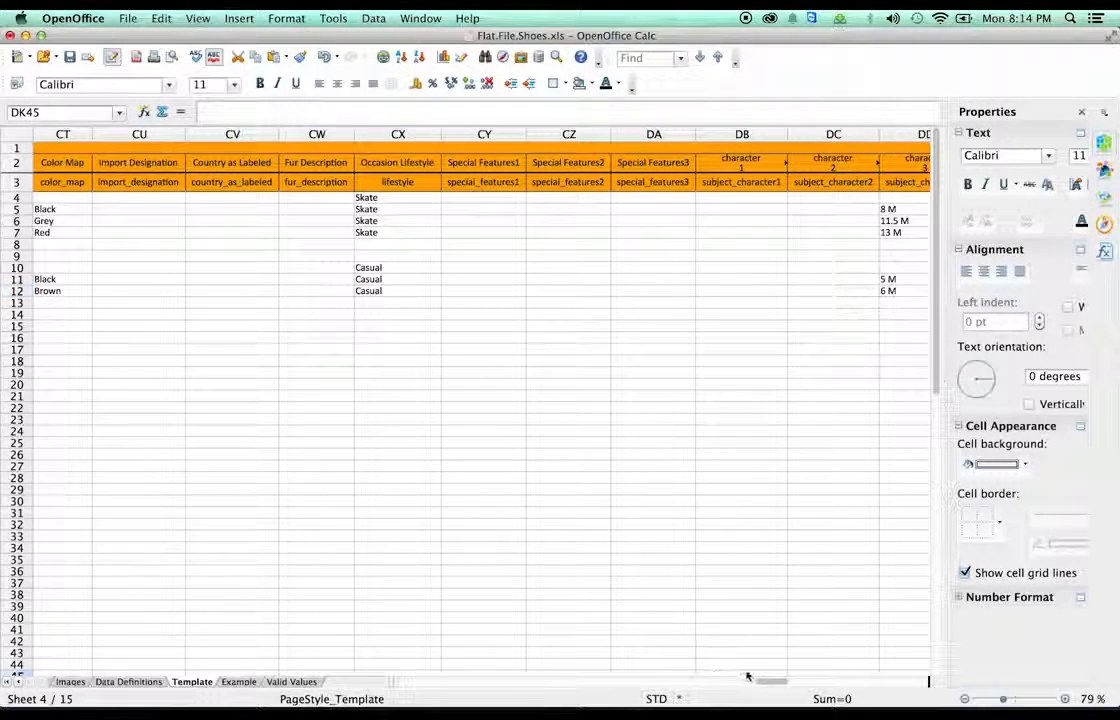
pyautogui.moveTo(765, 684); pyautogui.dragTo(770, 684)
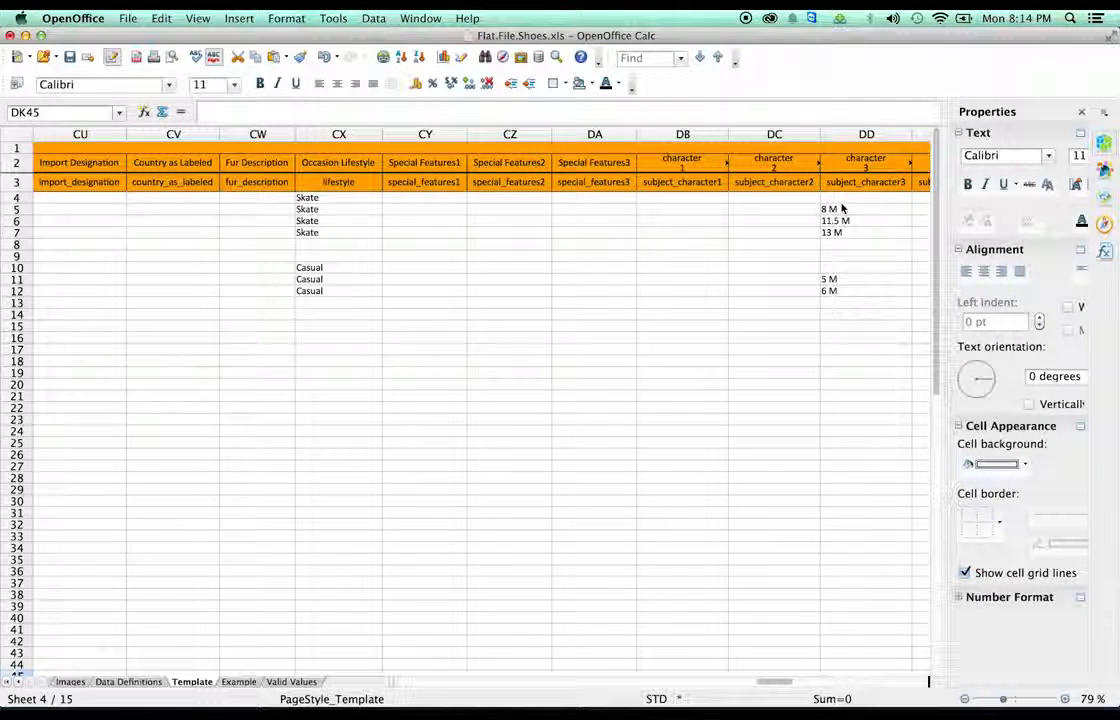
pyautogui.click(829, 213)
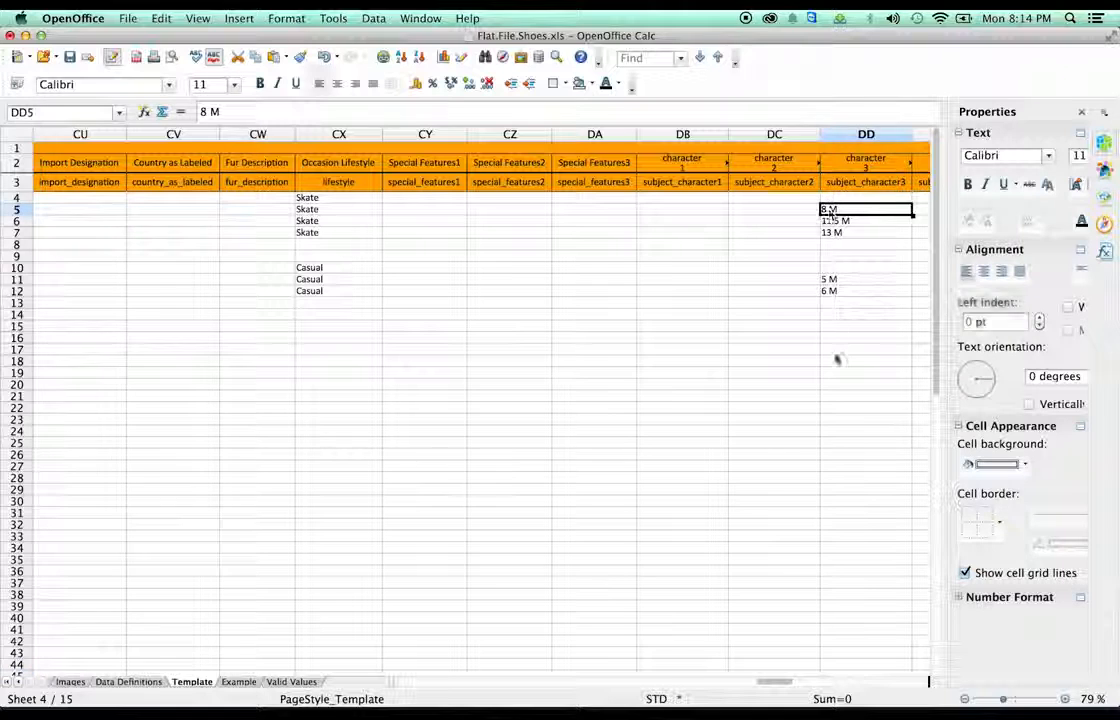
pyautogui.keyDown('shift'); pyautogui.click(838, 296); pyautogui.keyUp('shift')
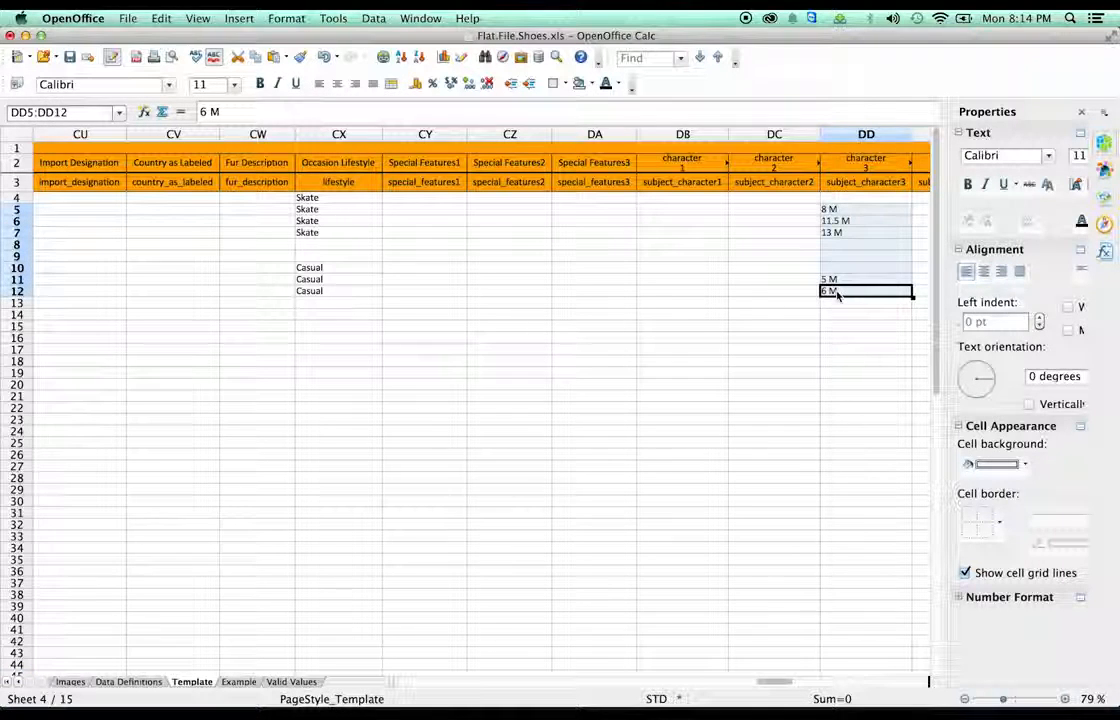
pyautogui.press('Delete')
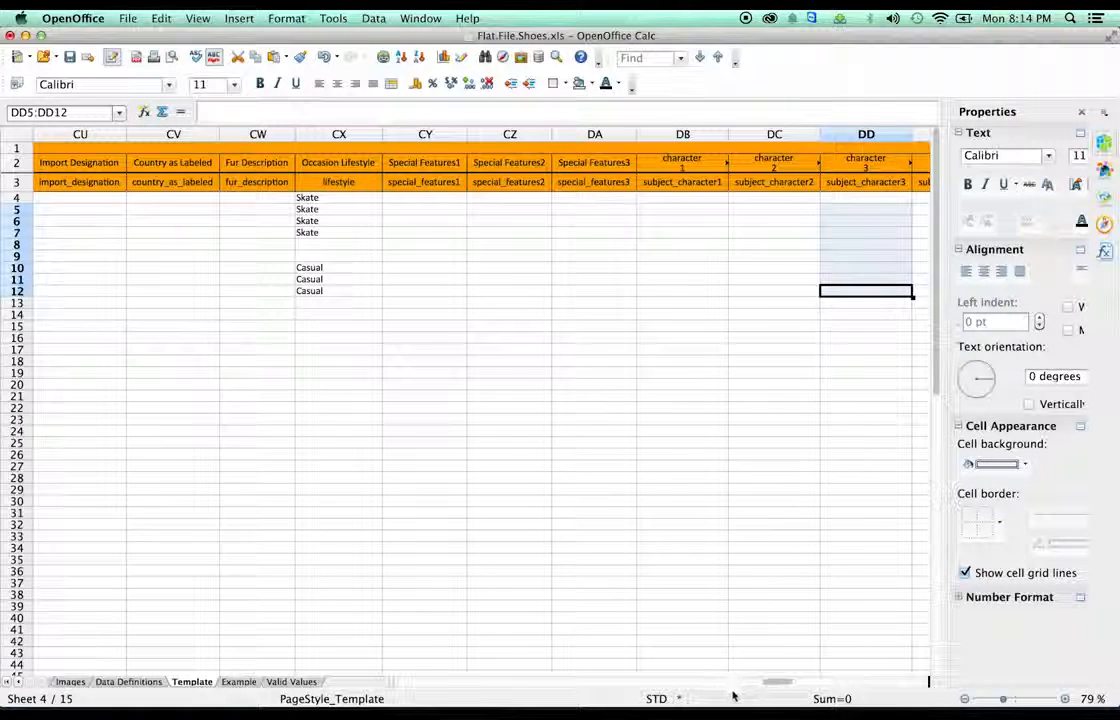
# - Enter sizes 14 M in DK11 and 10.5 M in DK12
pyautogui.moveTo(760, 688); pyautogui.dragTo(802, 690)
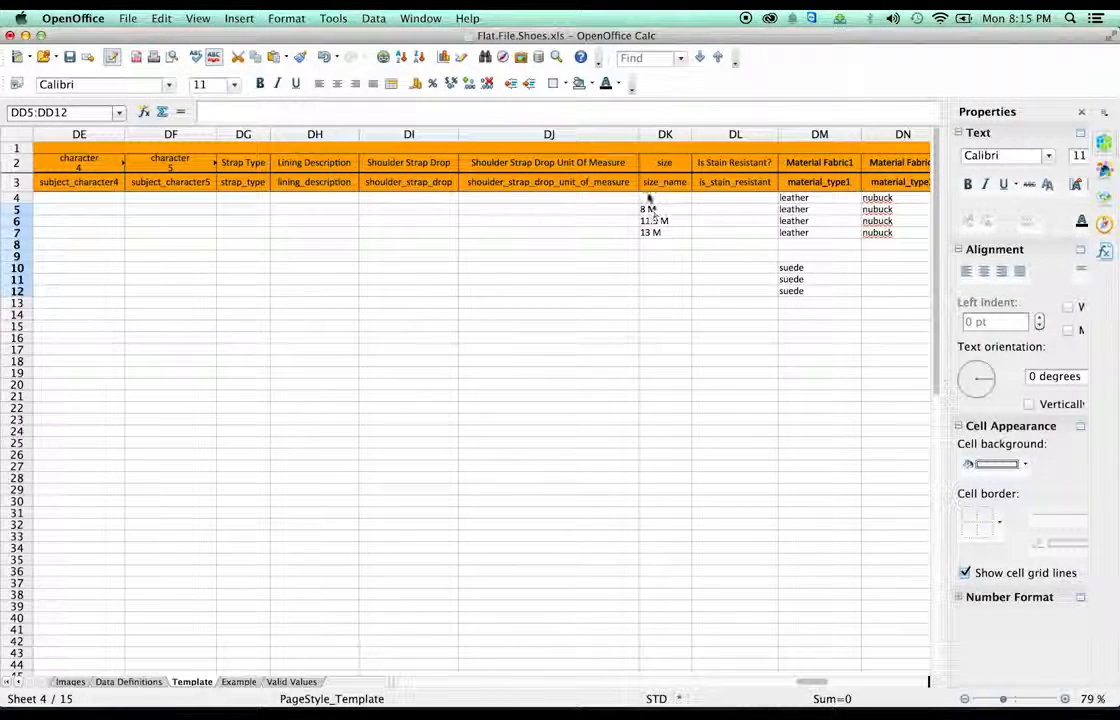
pyautogui.doubleClick(660, 278)
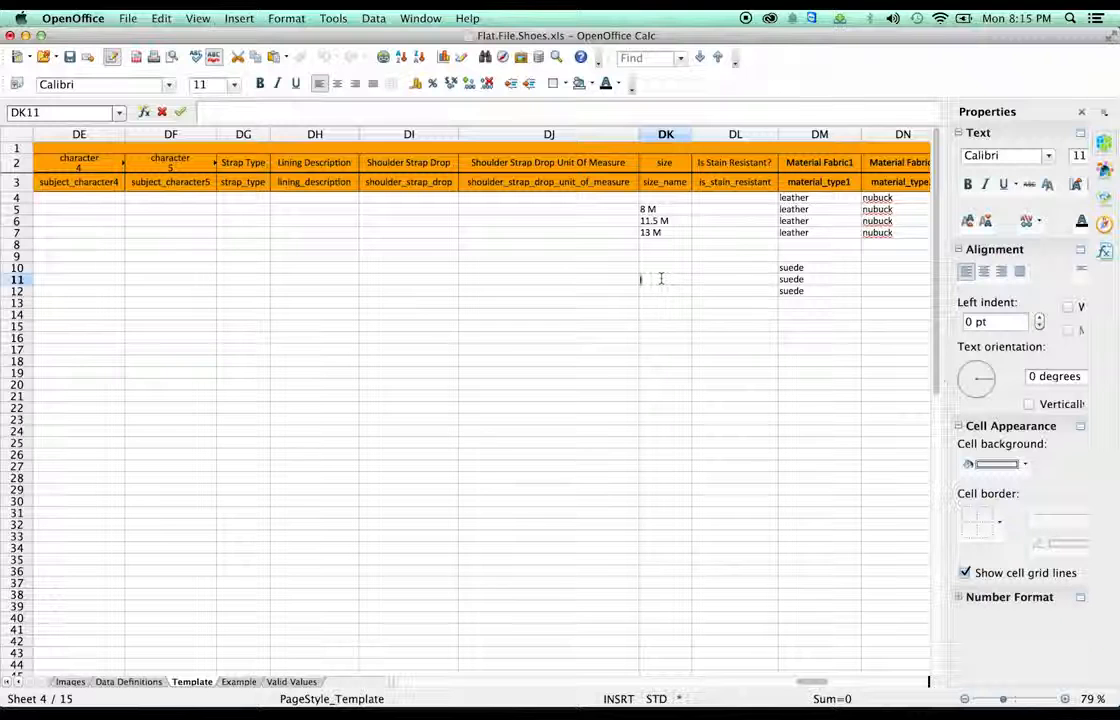
pyautogui.write('14 M')
pyautogui.press('Return')
pyautogui.write('10')
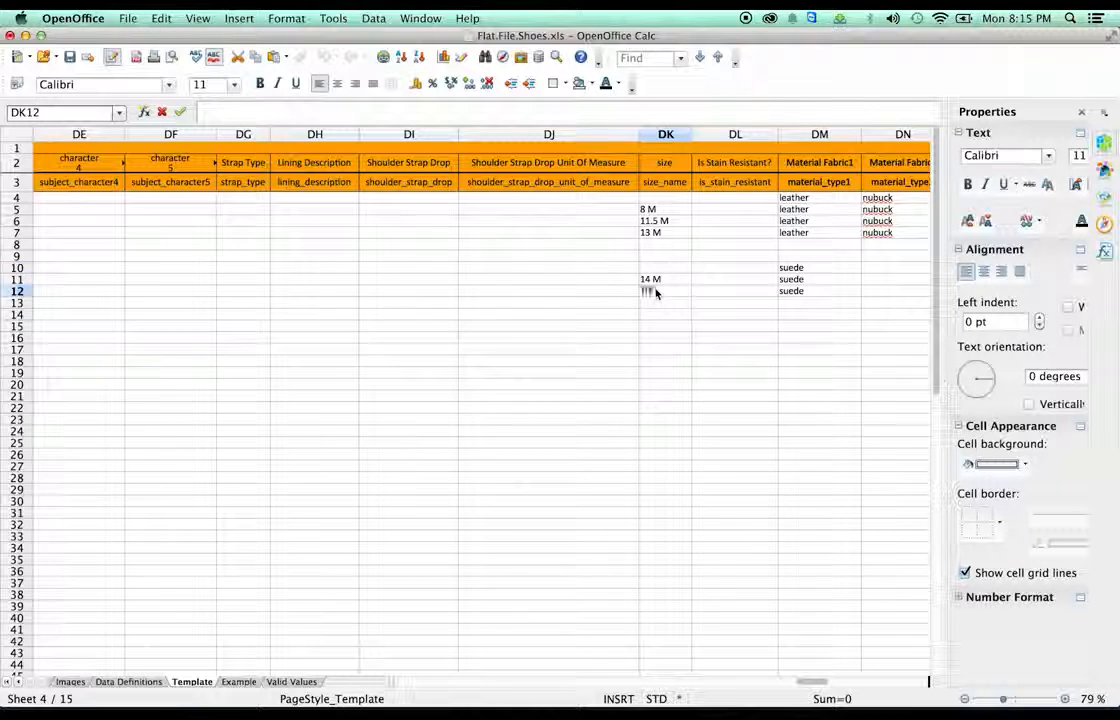
pyautogui.write('.5')
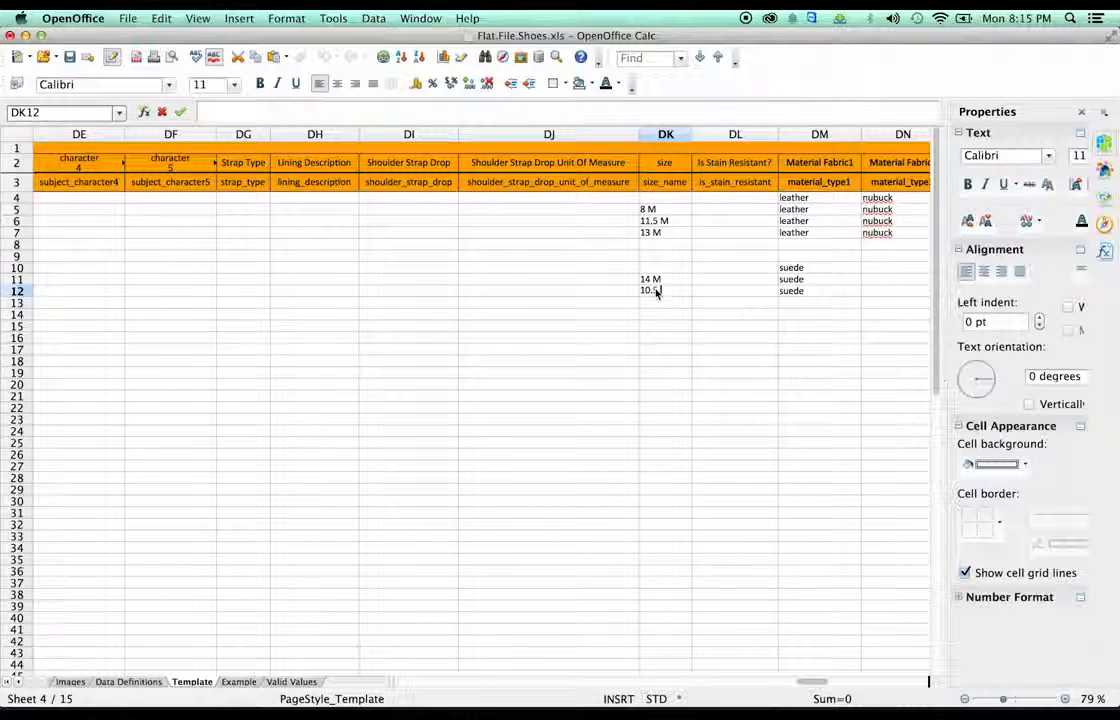
pyautogui.write(' M')
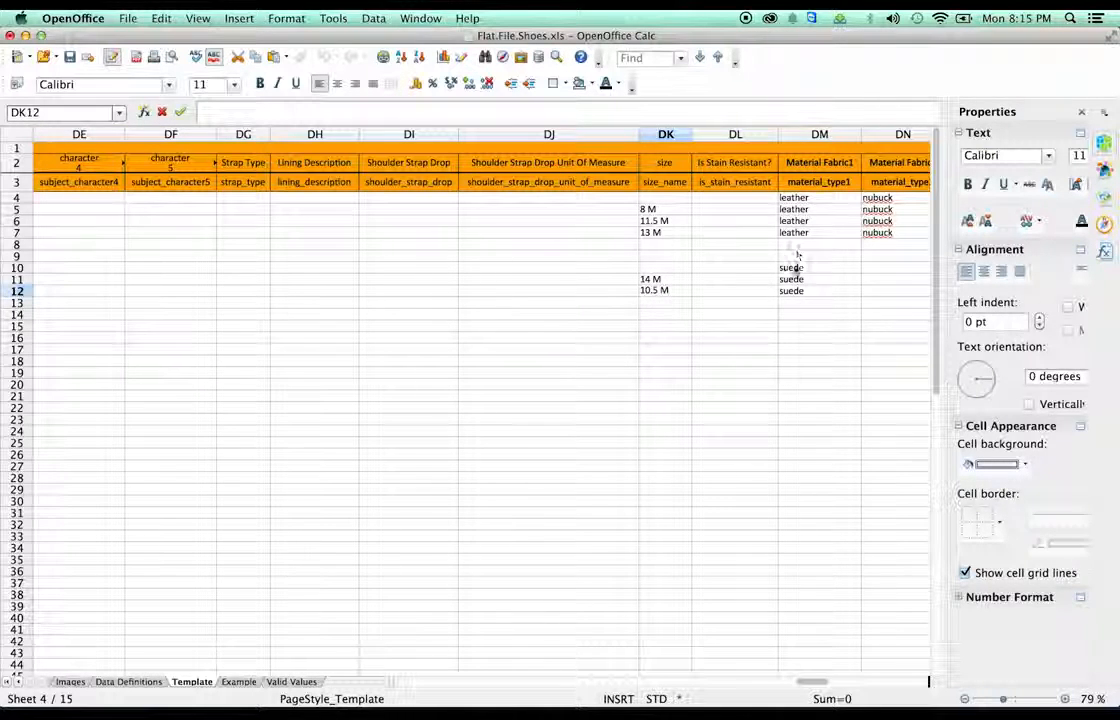
# - Enter shoe dimensions 14 in DR11 and 10.5 in DR12
pyautogui.hscroll(5, 816, 687)
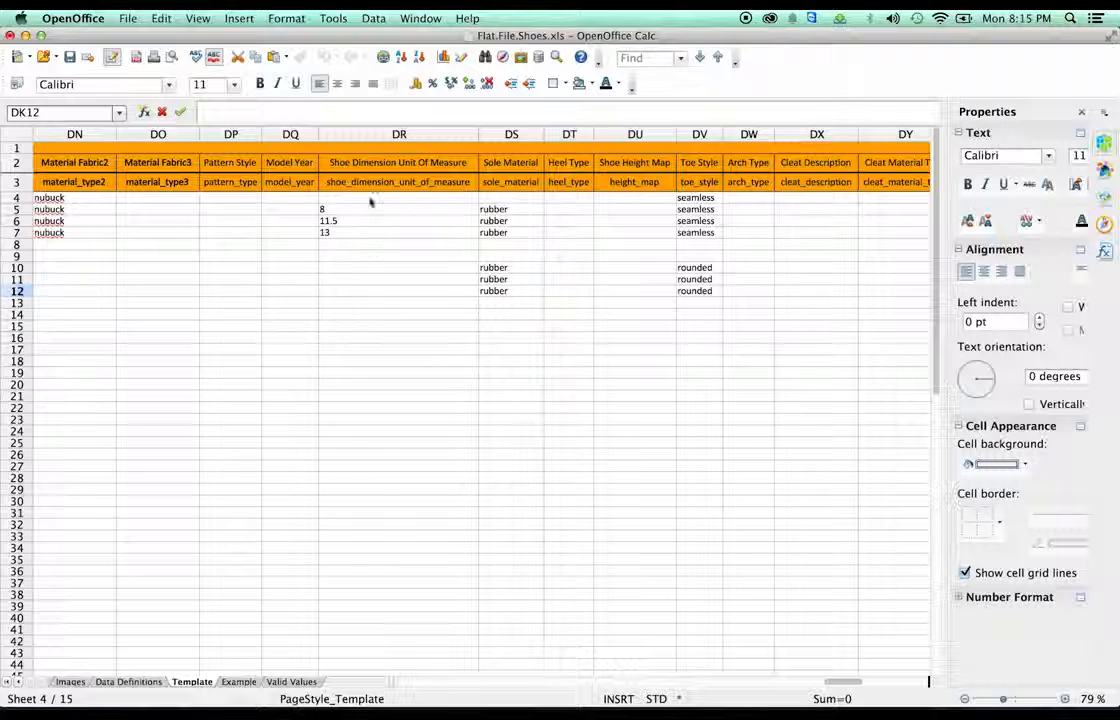
pyautogui.doubleClick(351, 282)
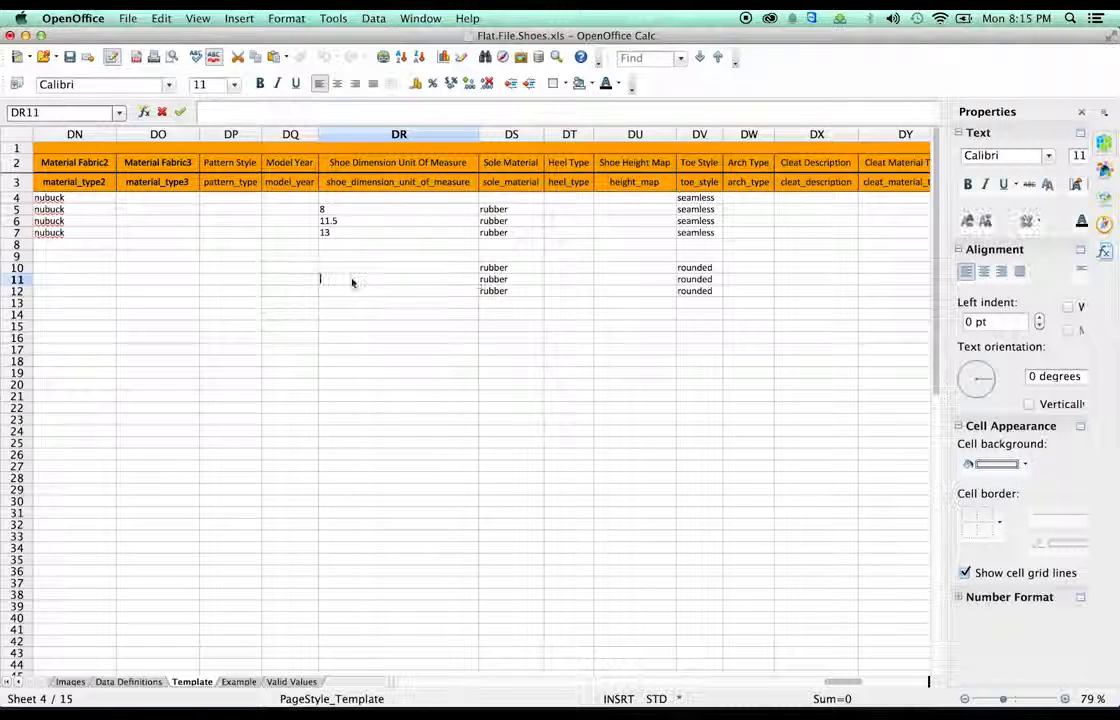
pyautogui.write('14')
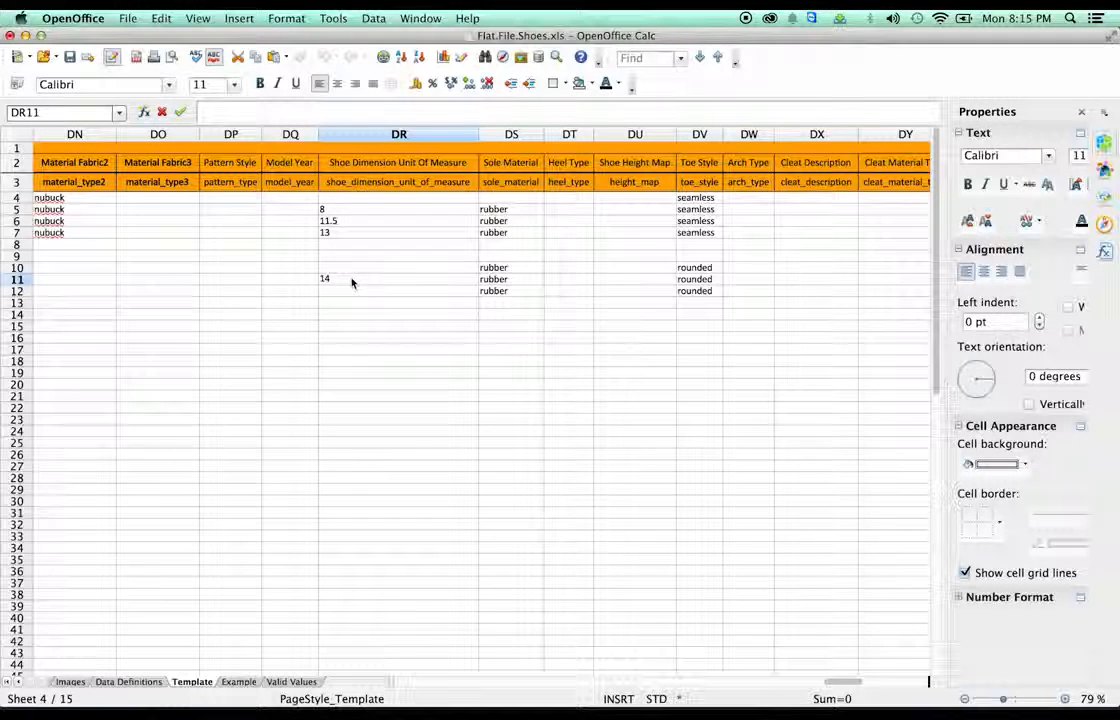
pyautogui.press('Return')
pyautogui.doubleClick(340, 293)
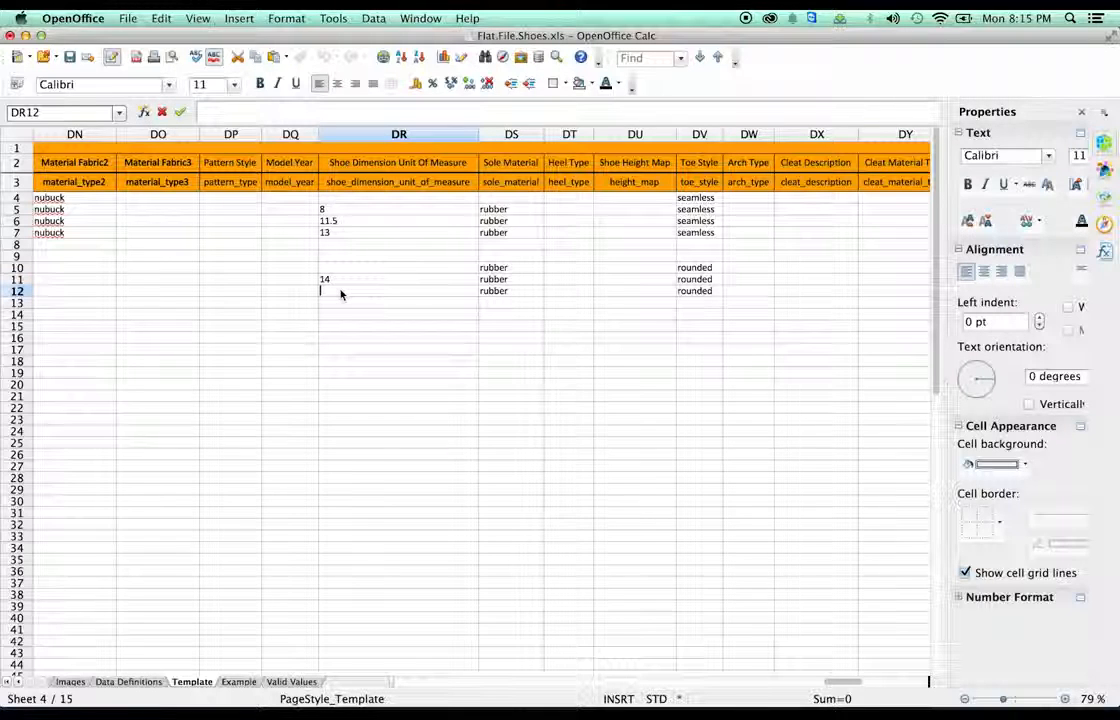
pyautogui.write('10.5')
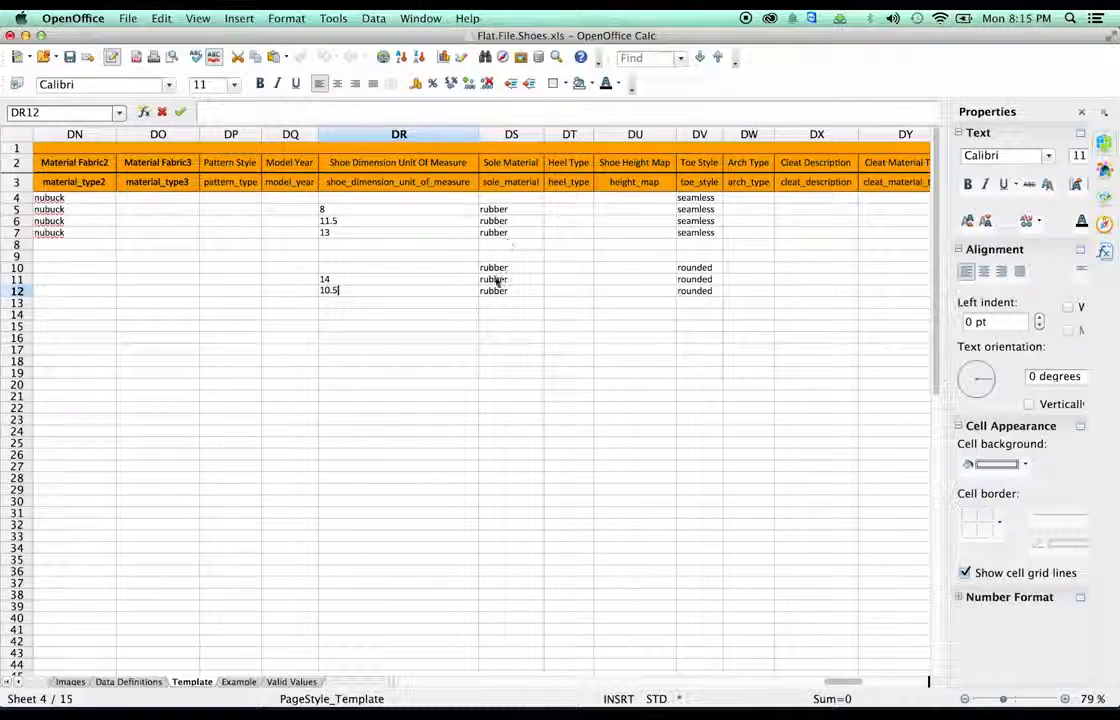
# - Change DV10's toe style to 'rolled moccasin', widen column DV, and fill it down to DV12
pyautogui.doubleClick(688, 267)
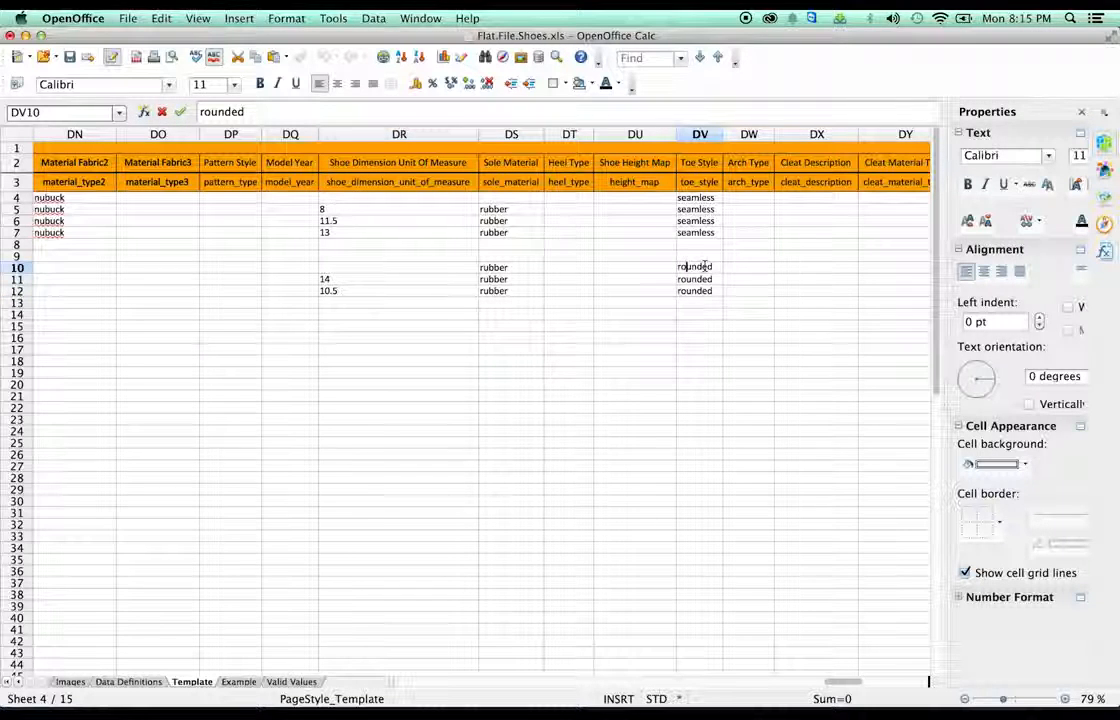
pyautogui.moveTo(716, 266); pyautogui.dragTo(688, 266)
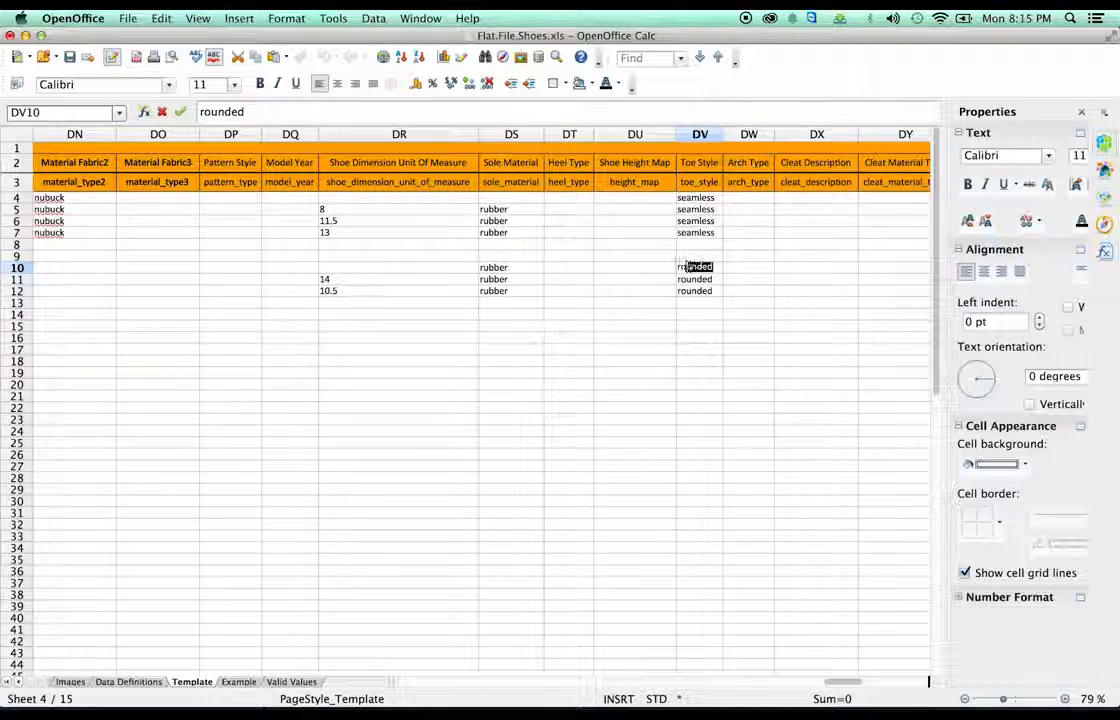
pyautogui.press('BackSpace')
pyautogui.write('lled mi')
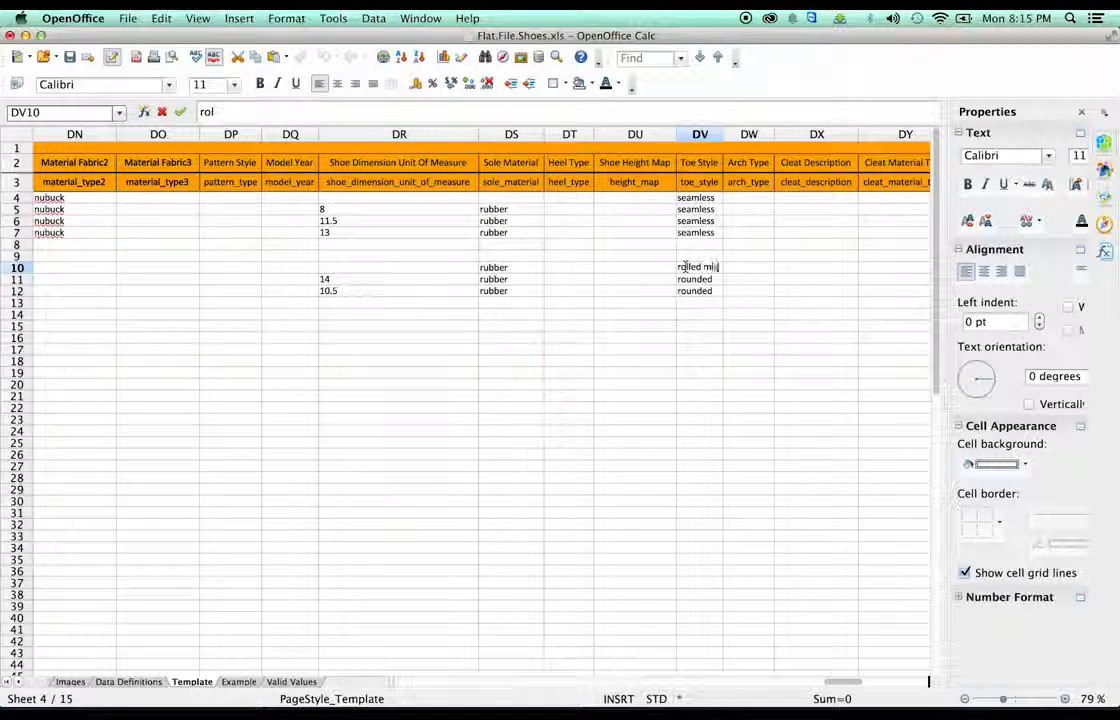
pyautogui.write('ccasin')
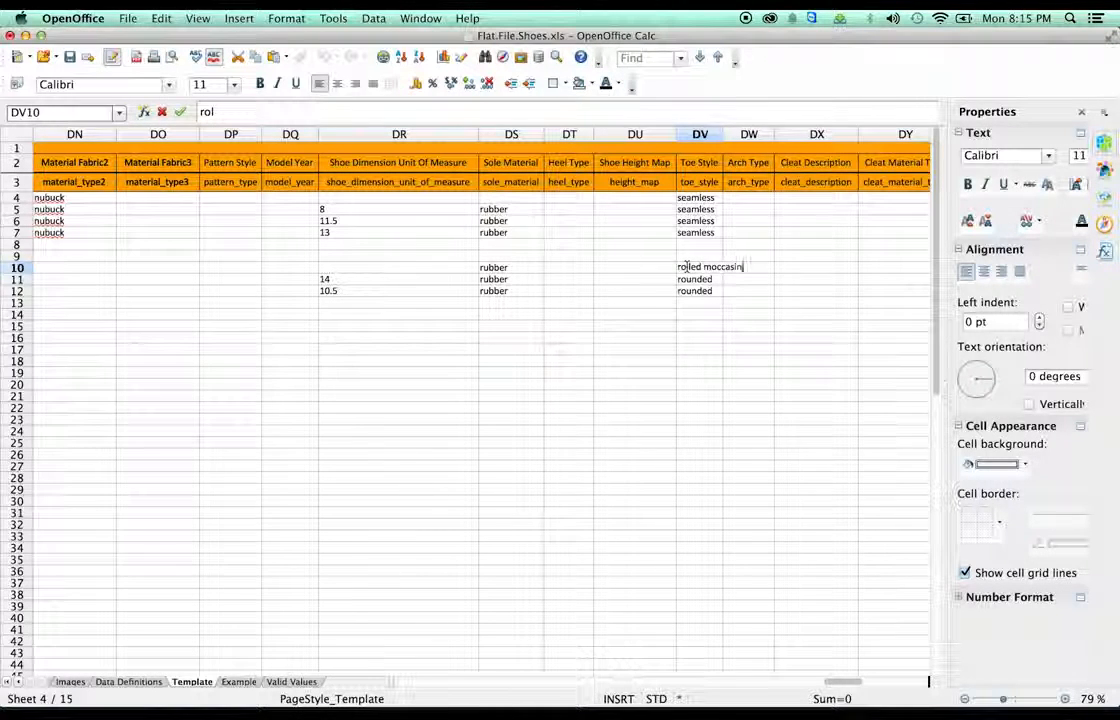
pyautogui.click(748, 232)
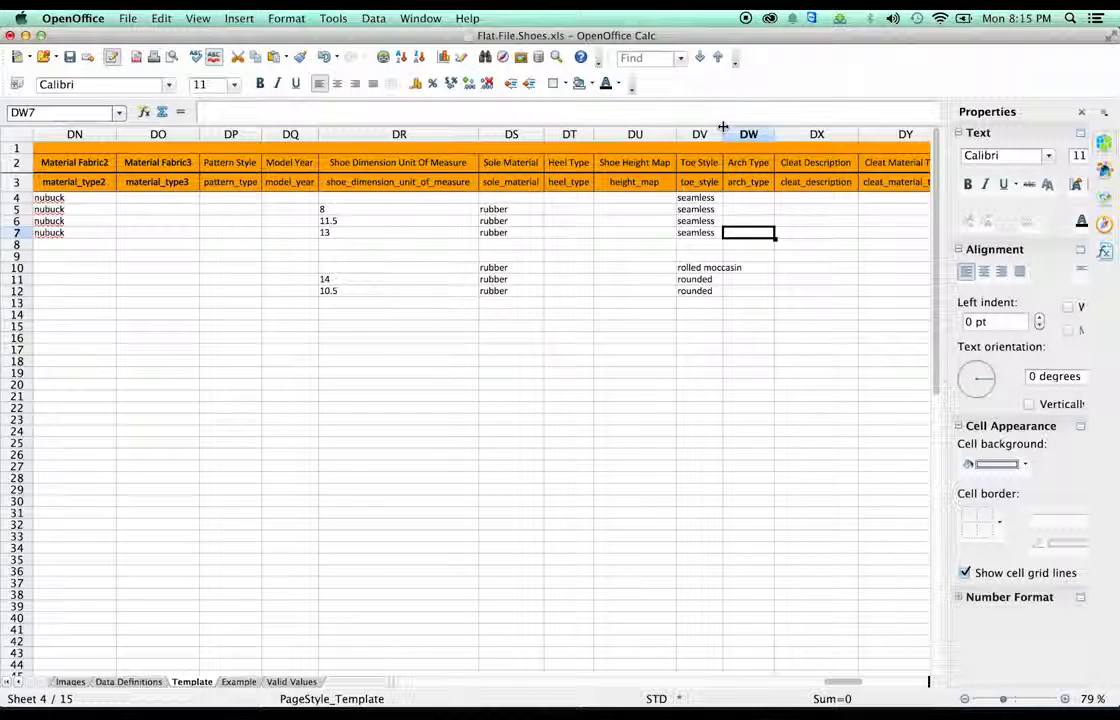
pyautogui.moveTo(723, 134); pyautogui.dragTo(757, 134)
pyautogui.click(754, 267)
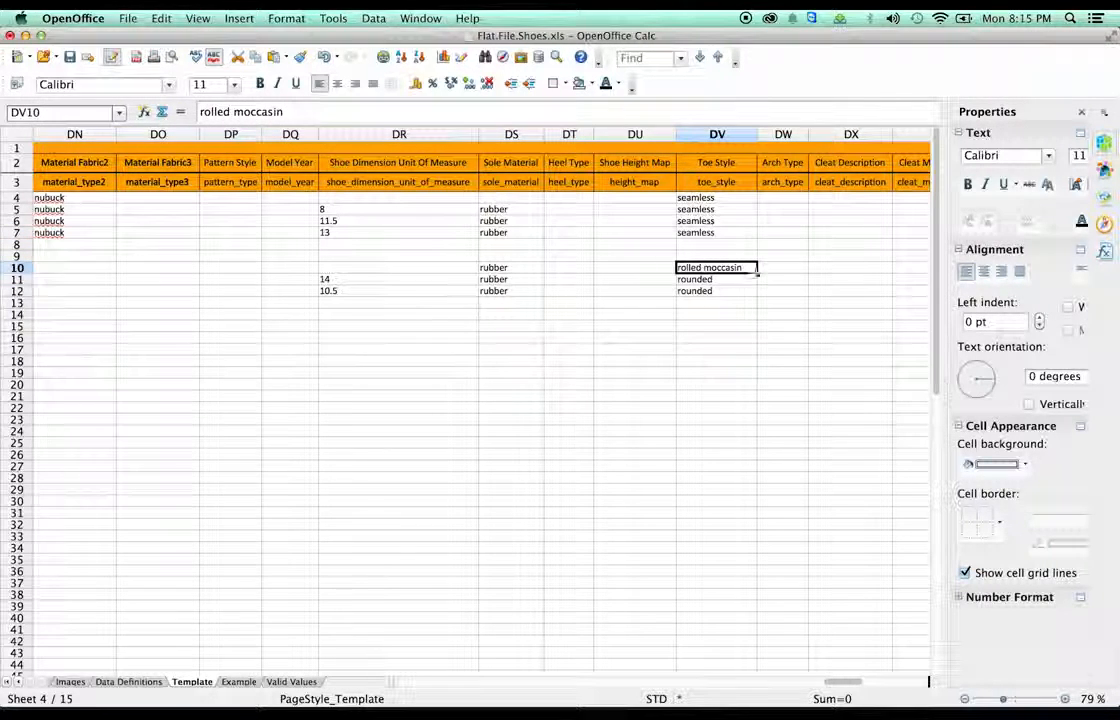
pyautogui.moveTo(756, 280); pyautogui.dragTo(757, 297)
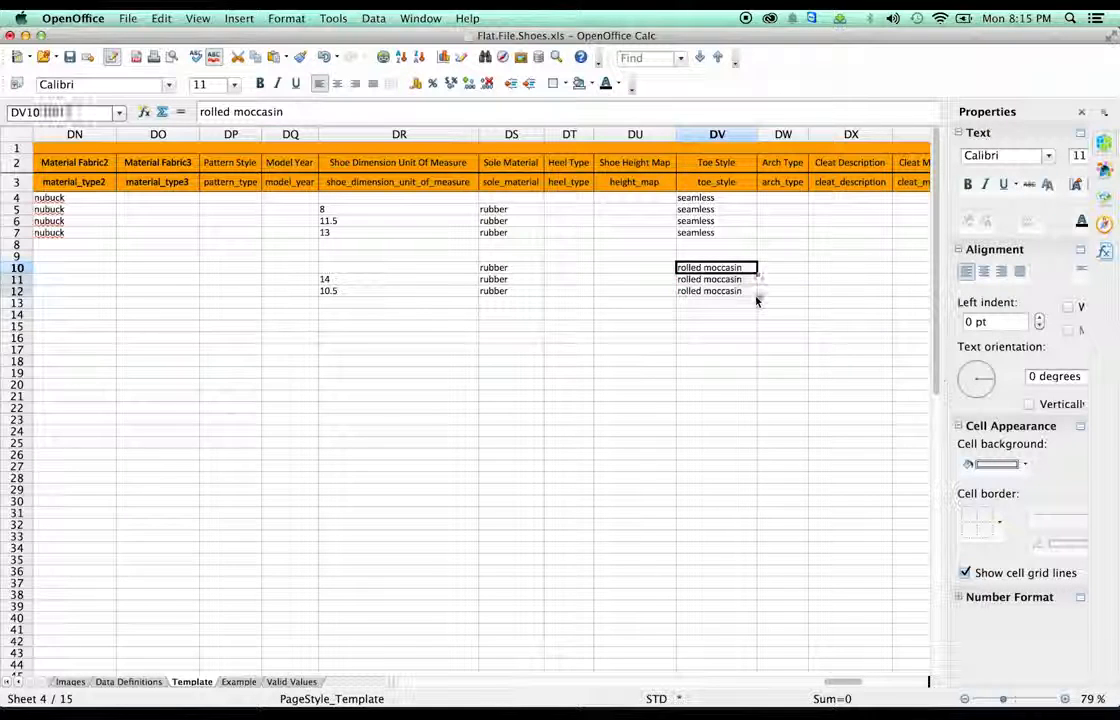
pyautogui.click(783, 570)
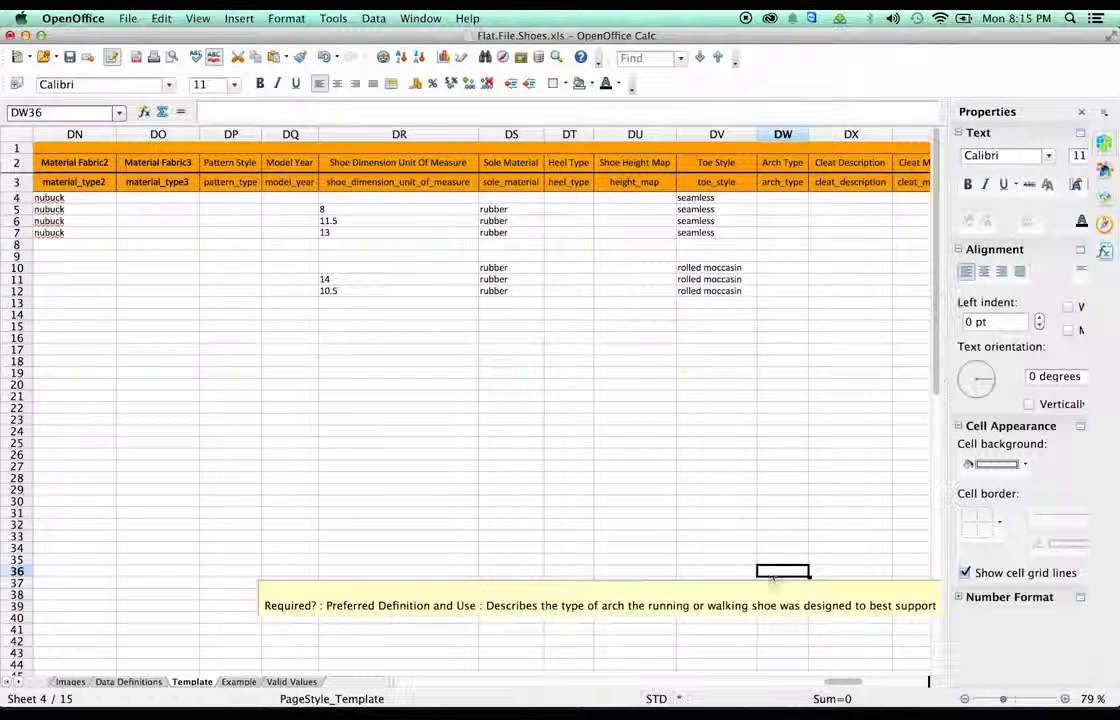
pyautogui.moveTo(818, 678)
pyautogui.mouseDown()
pyautogui.moveTo(866, 690)
pyautogui.moveTo(833, 682)
pyautogui.mouseUp()
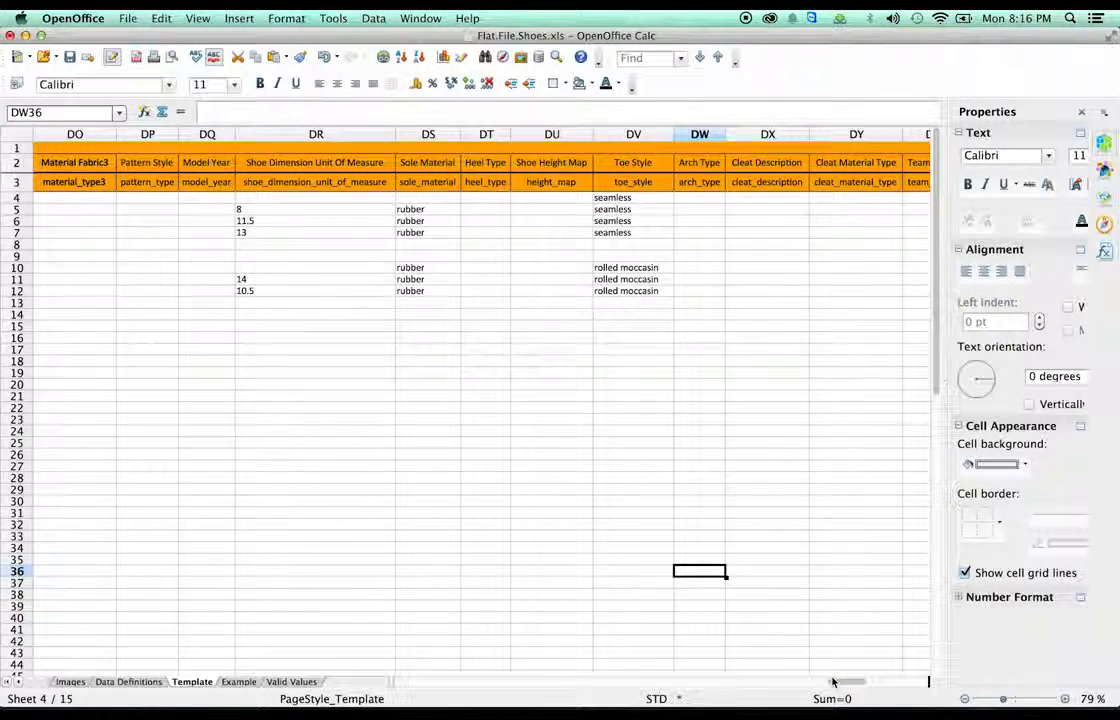